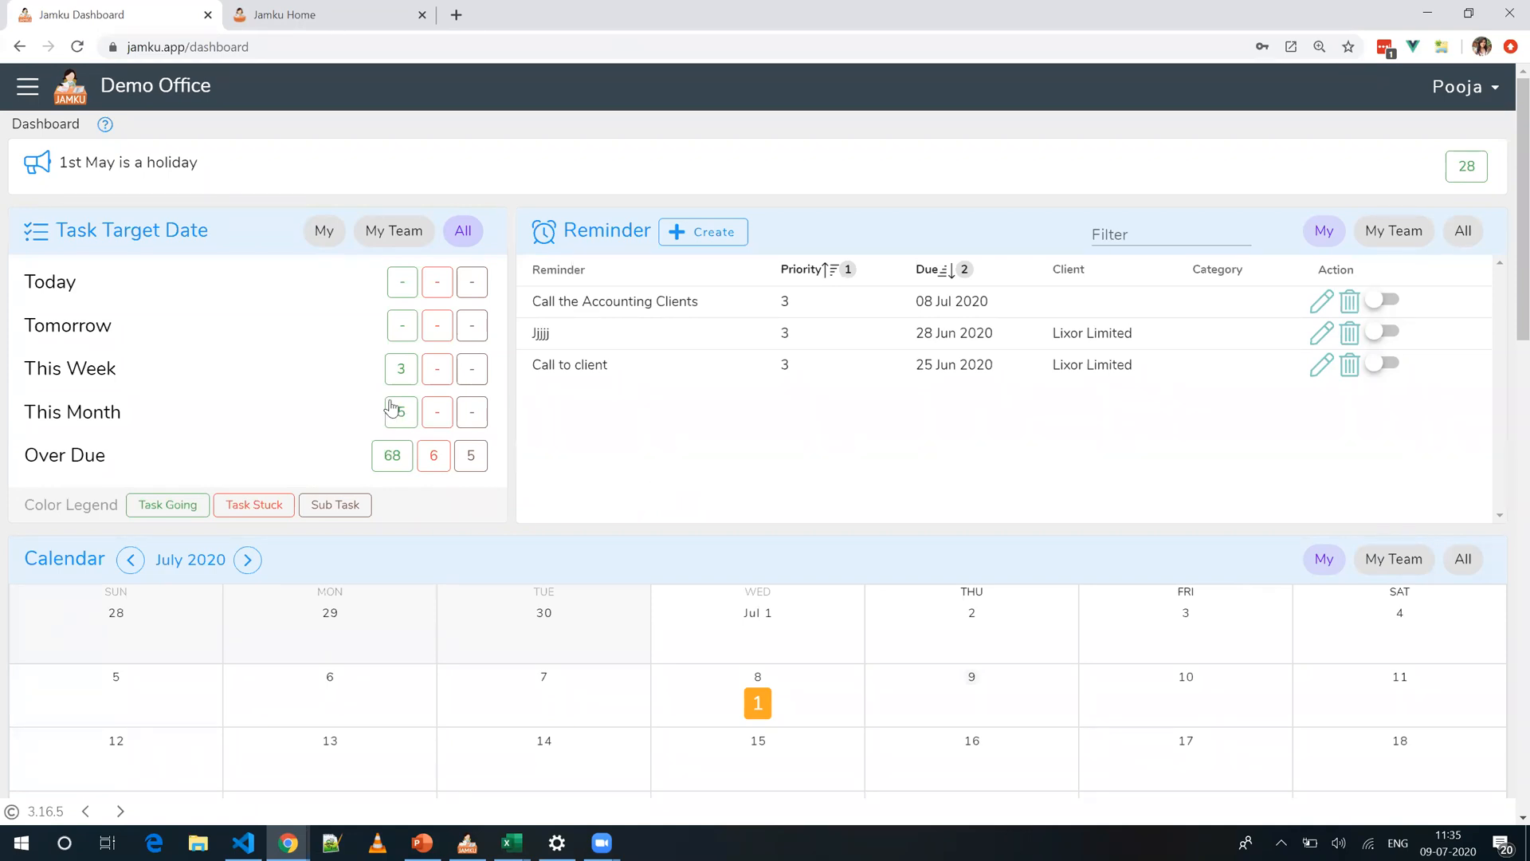
Step: Search the navigation for "ser" and go to the Service list page
click(29, 92)
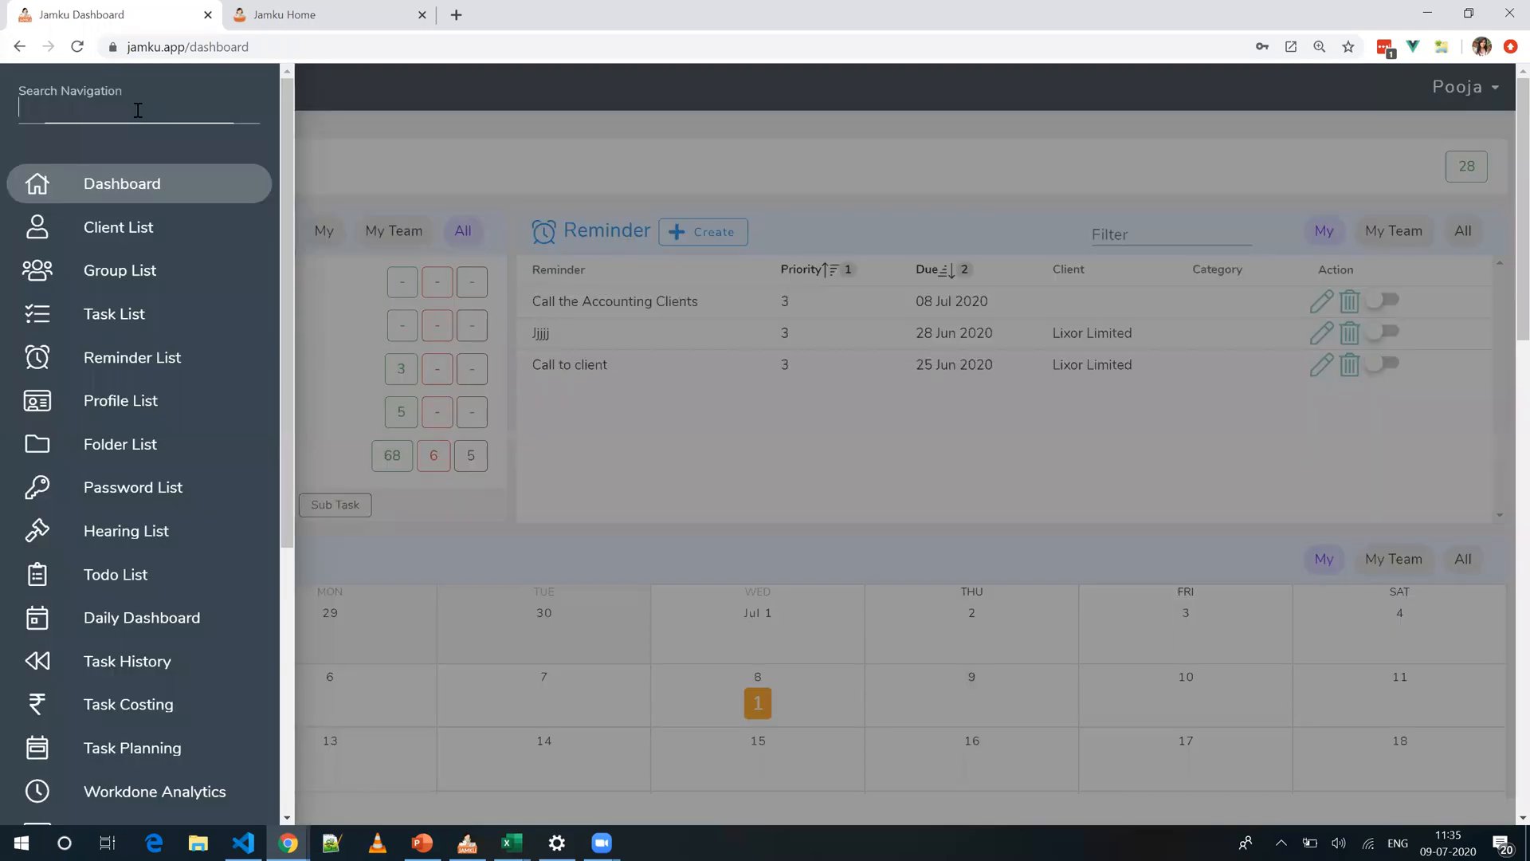
text(ser)
click(132, 184)
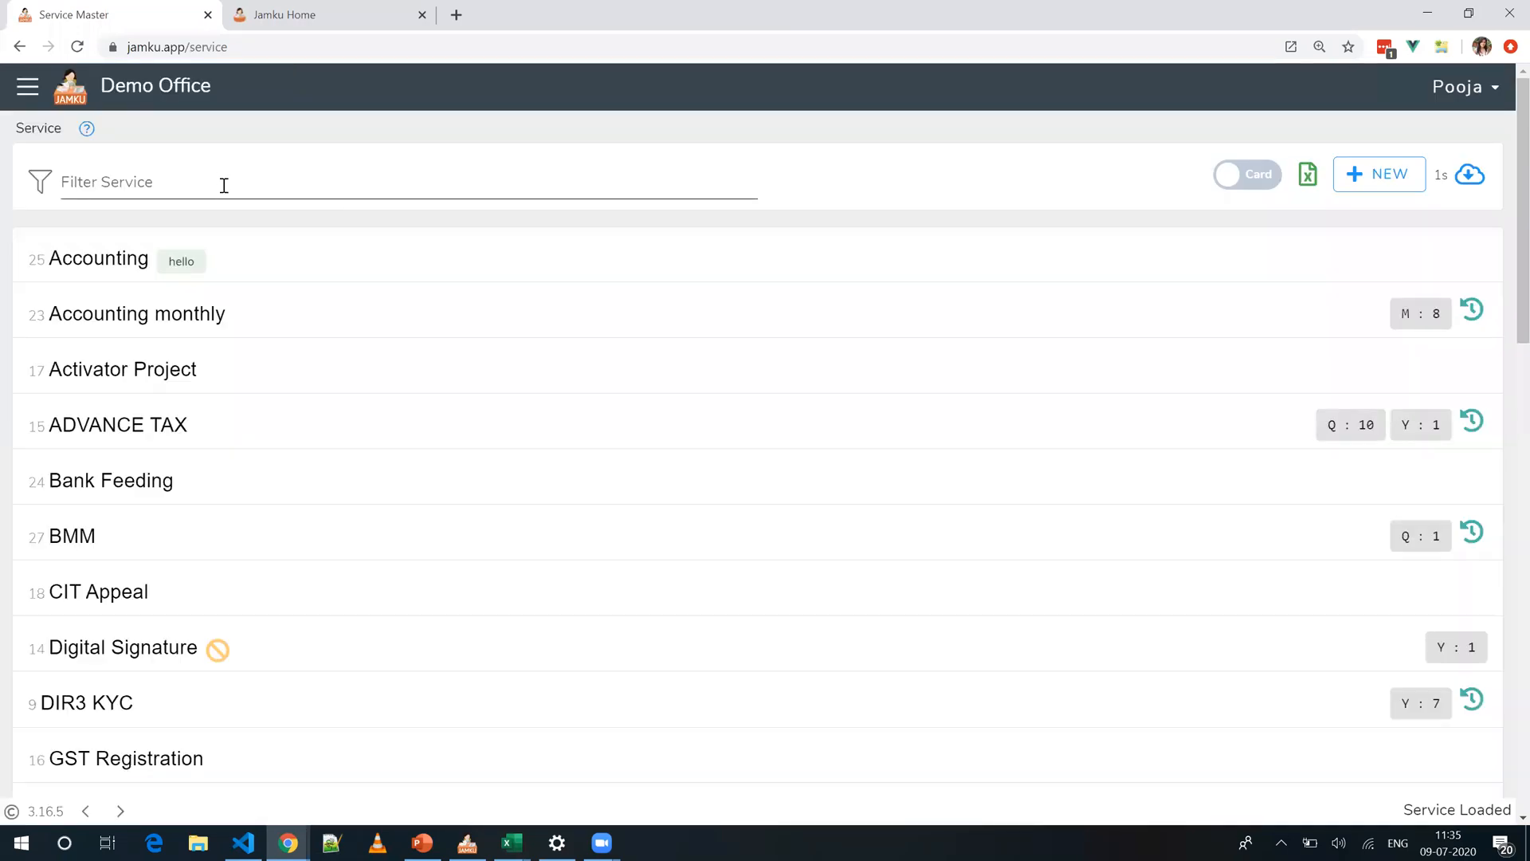
Step: Filter the services by "3b" and open the GSTR 3B M service
click(224, 185)
text(s)
key(BackSpace)
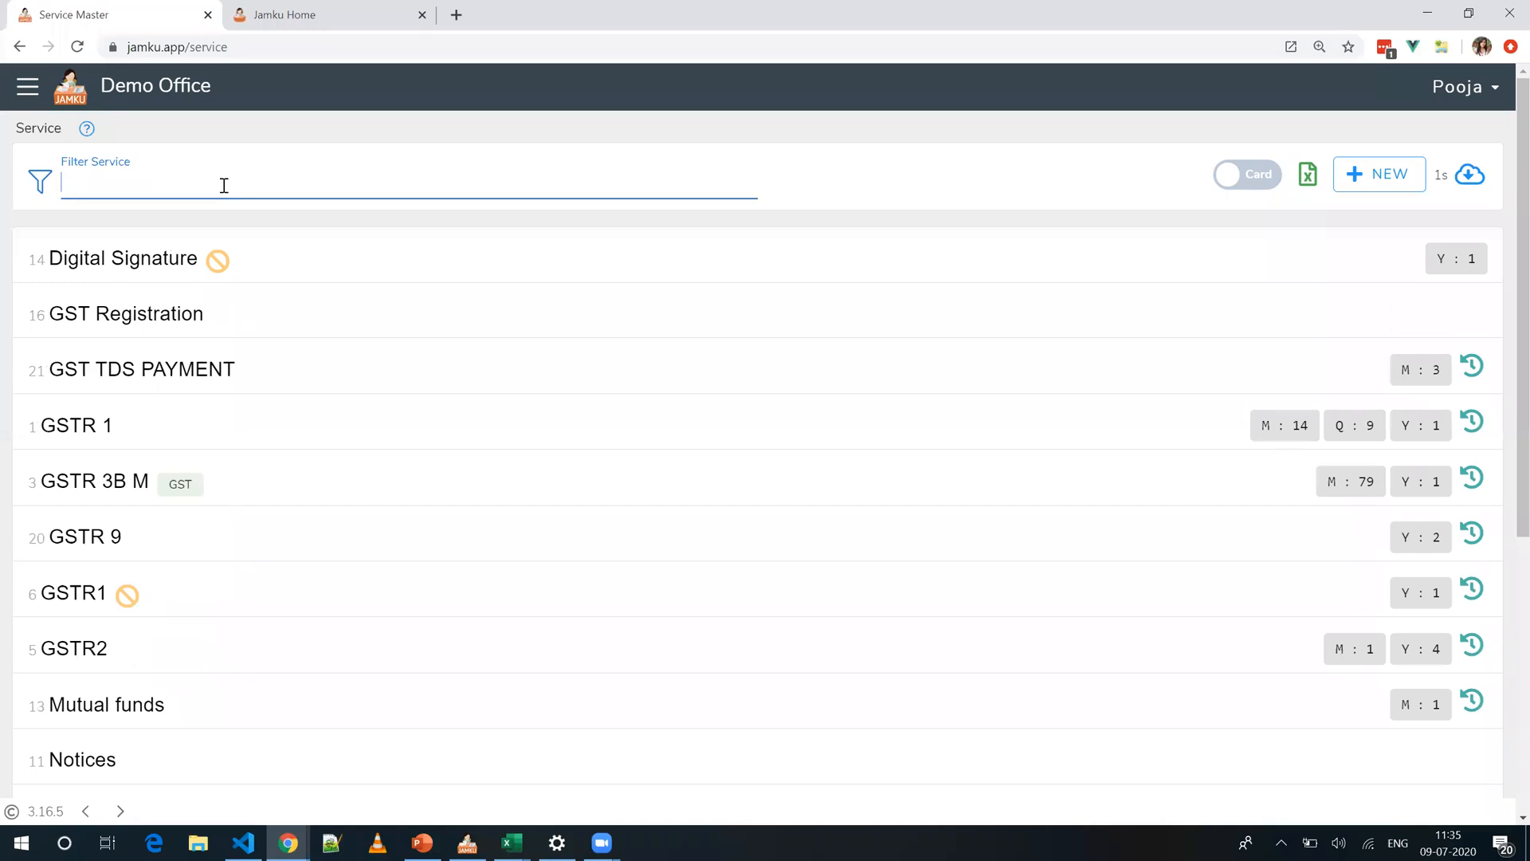
text(3b)
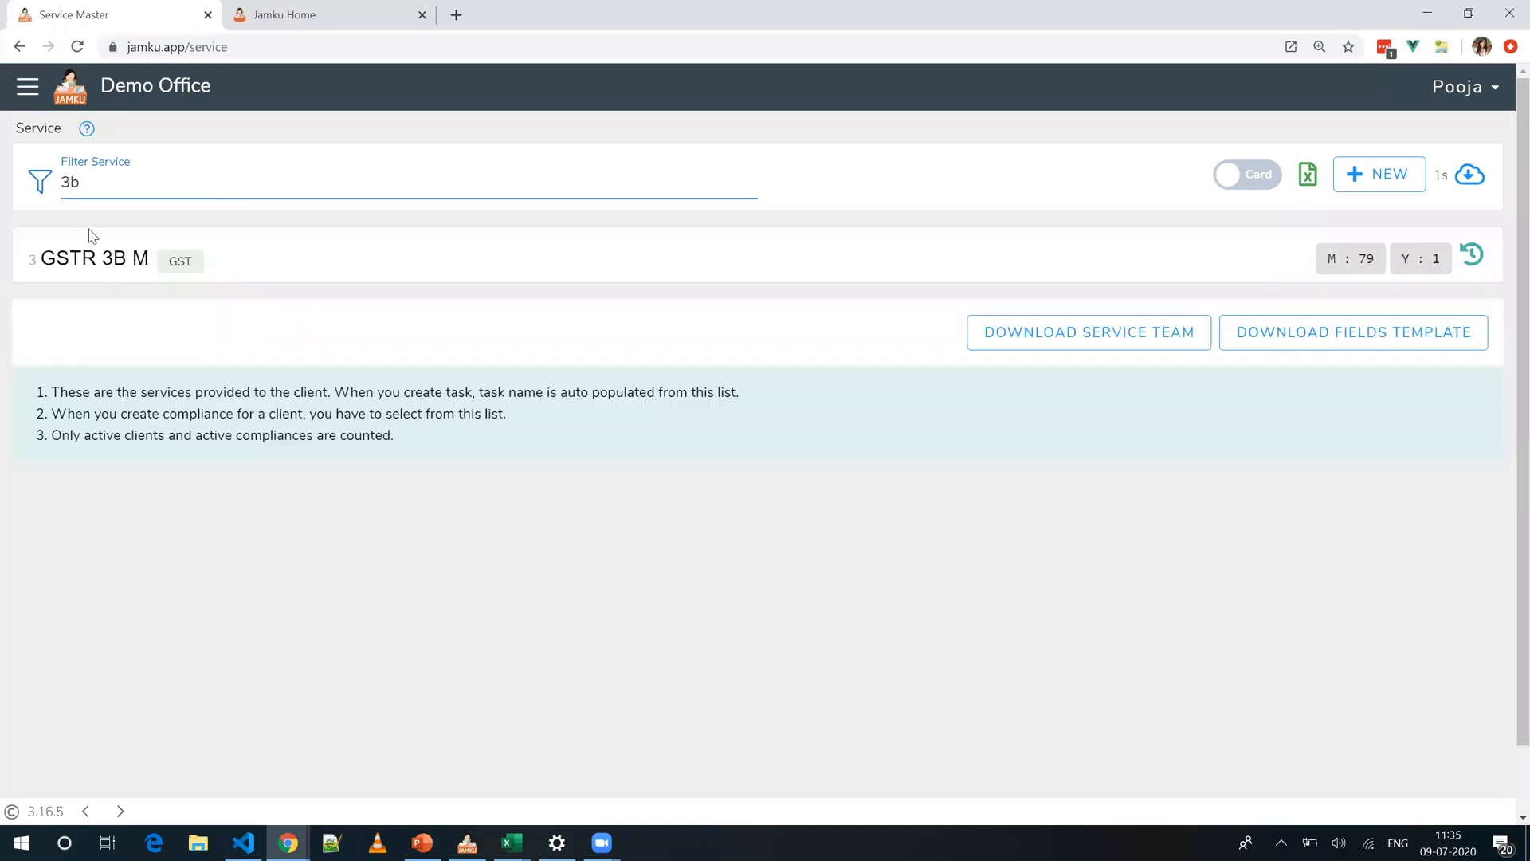
click(95, 258)
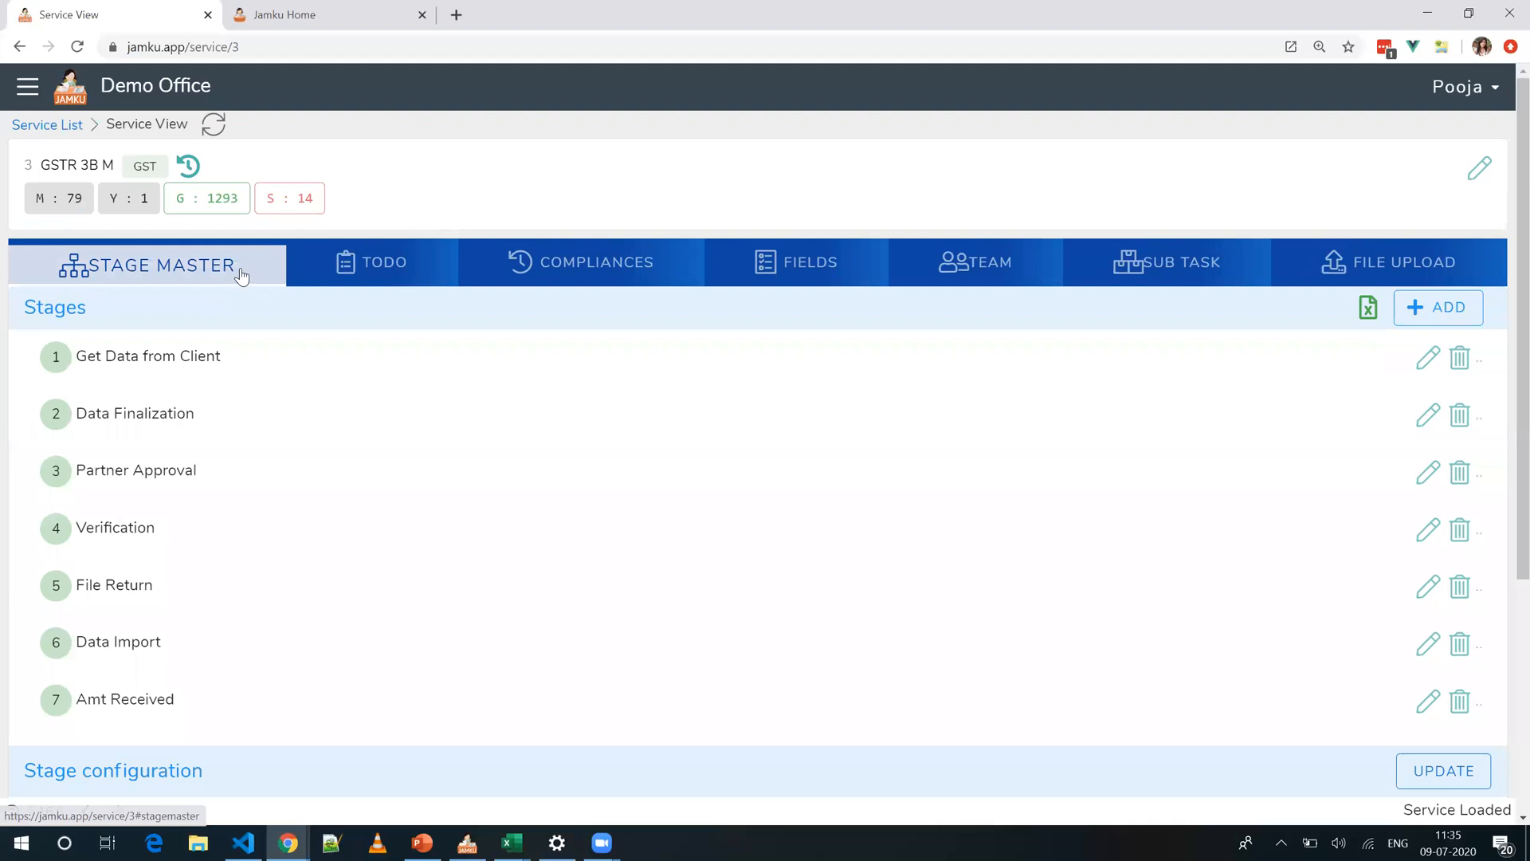
click(80, 126)
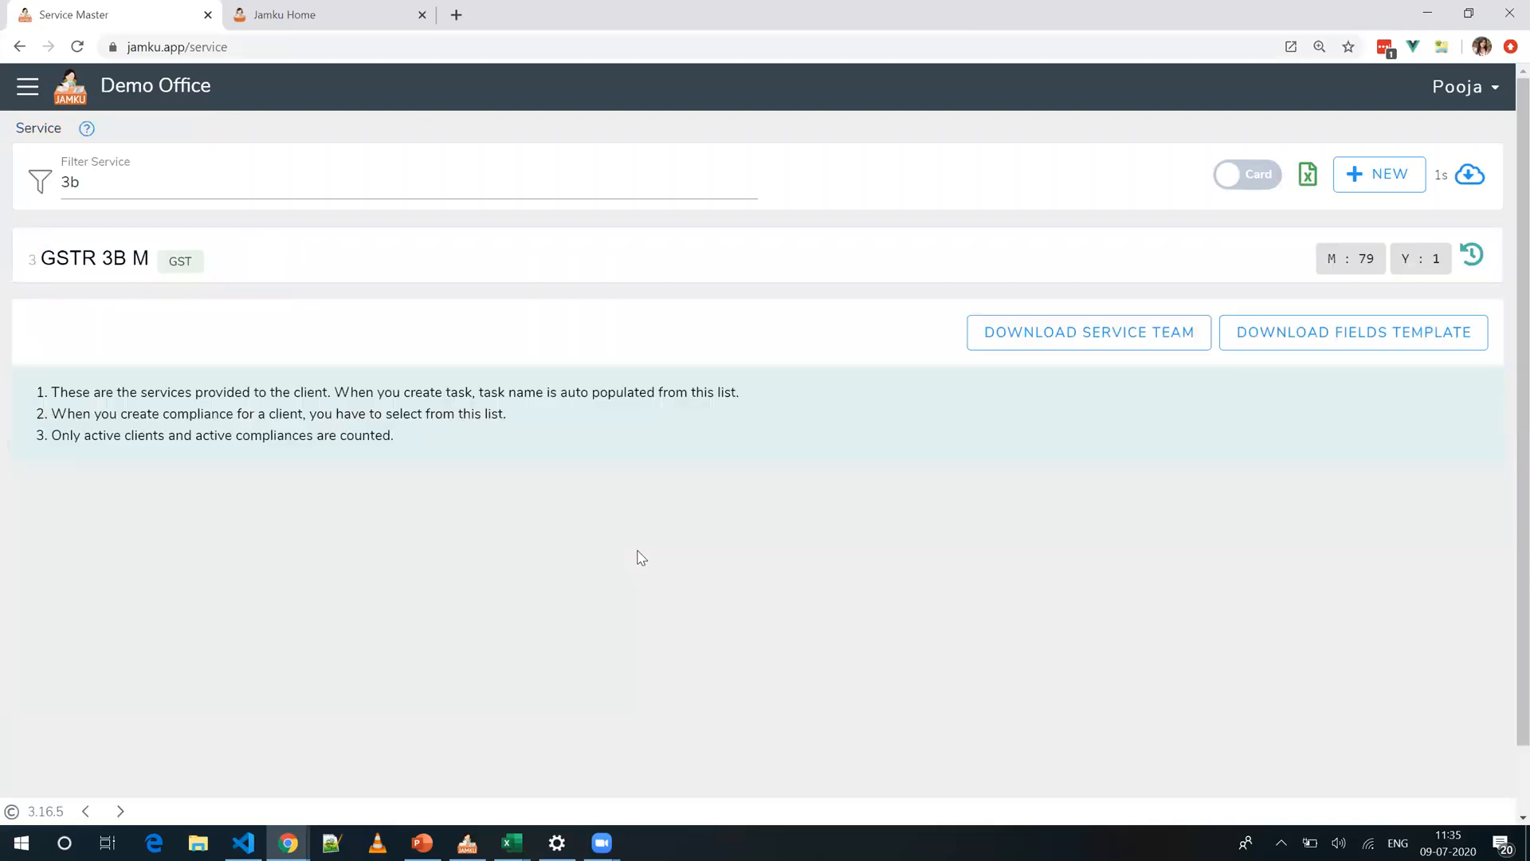
click(104, 267)
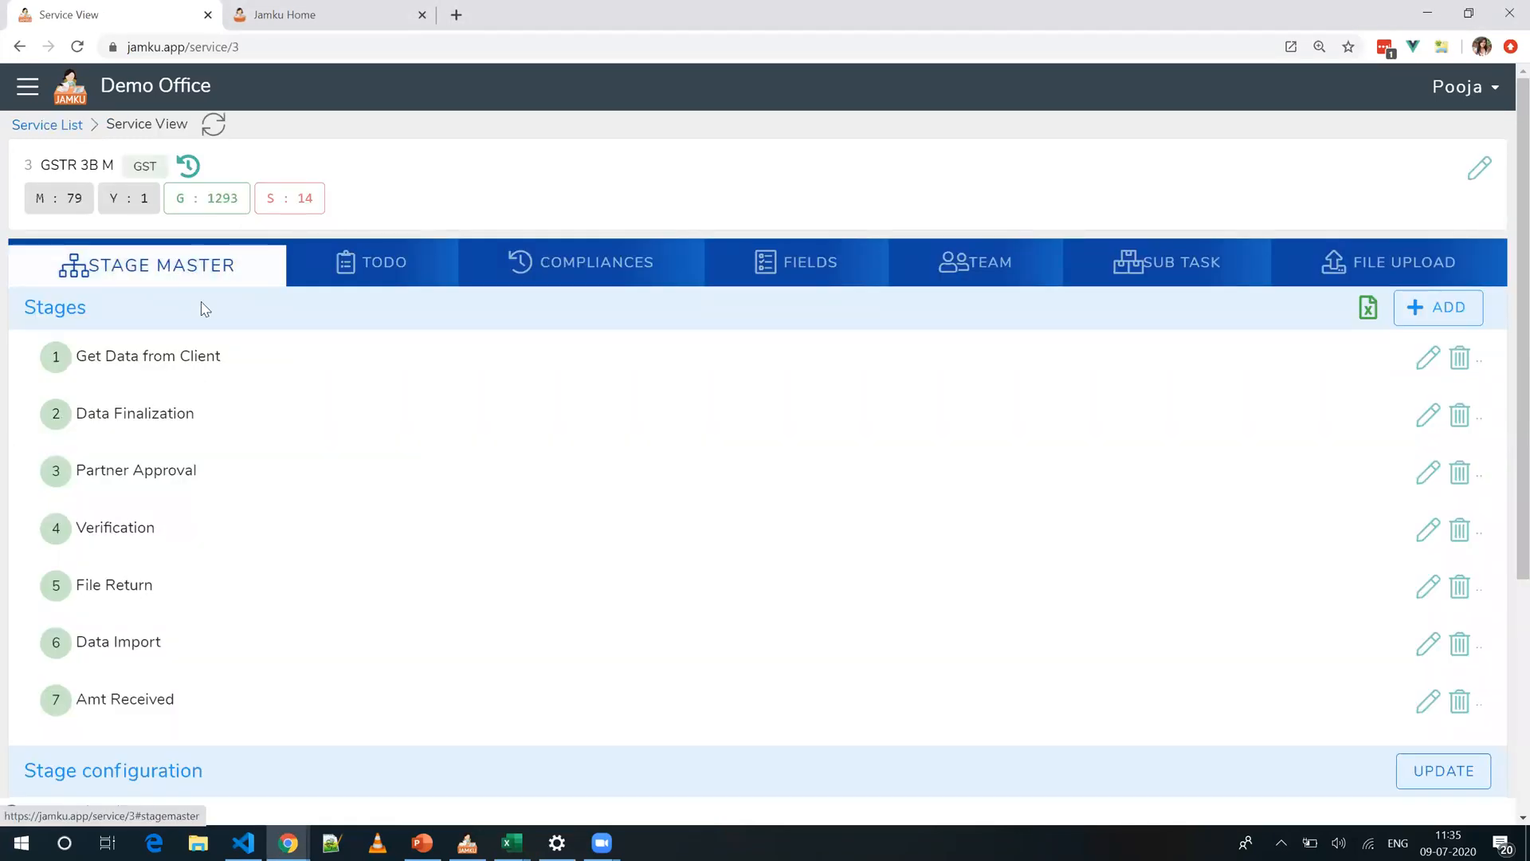
Step: Review the GSTR 3B M service's compliances, default team, todos and stages
click(610, 271)
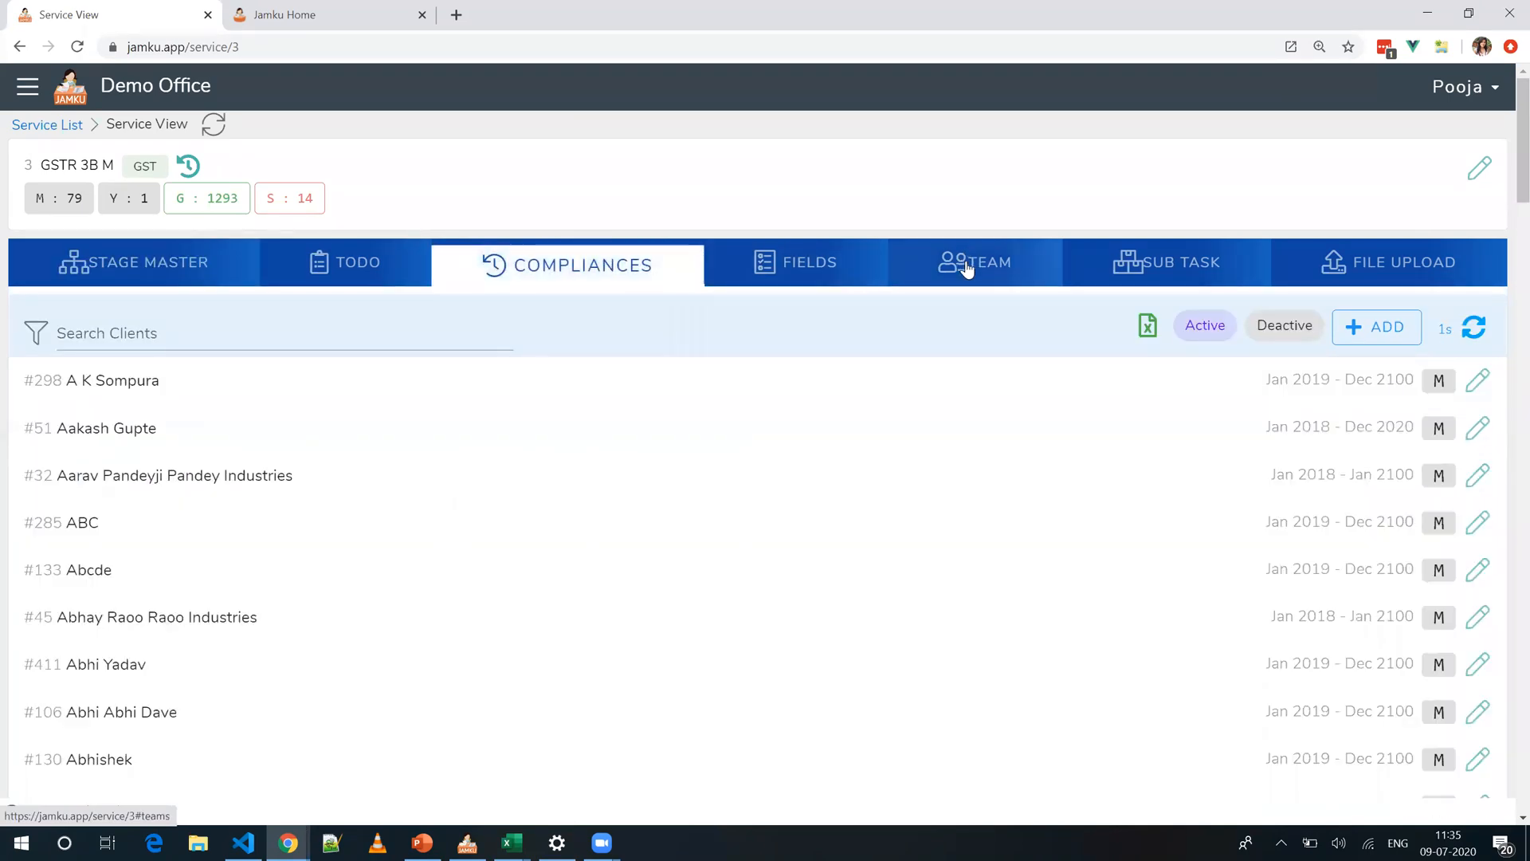
click(967, 269)
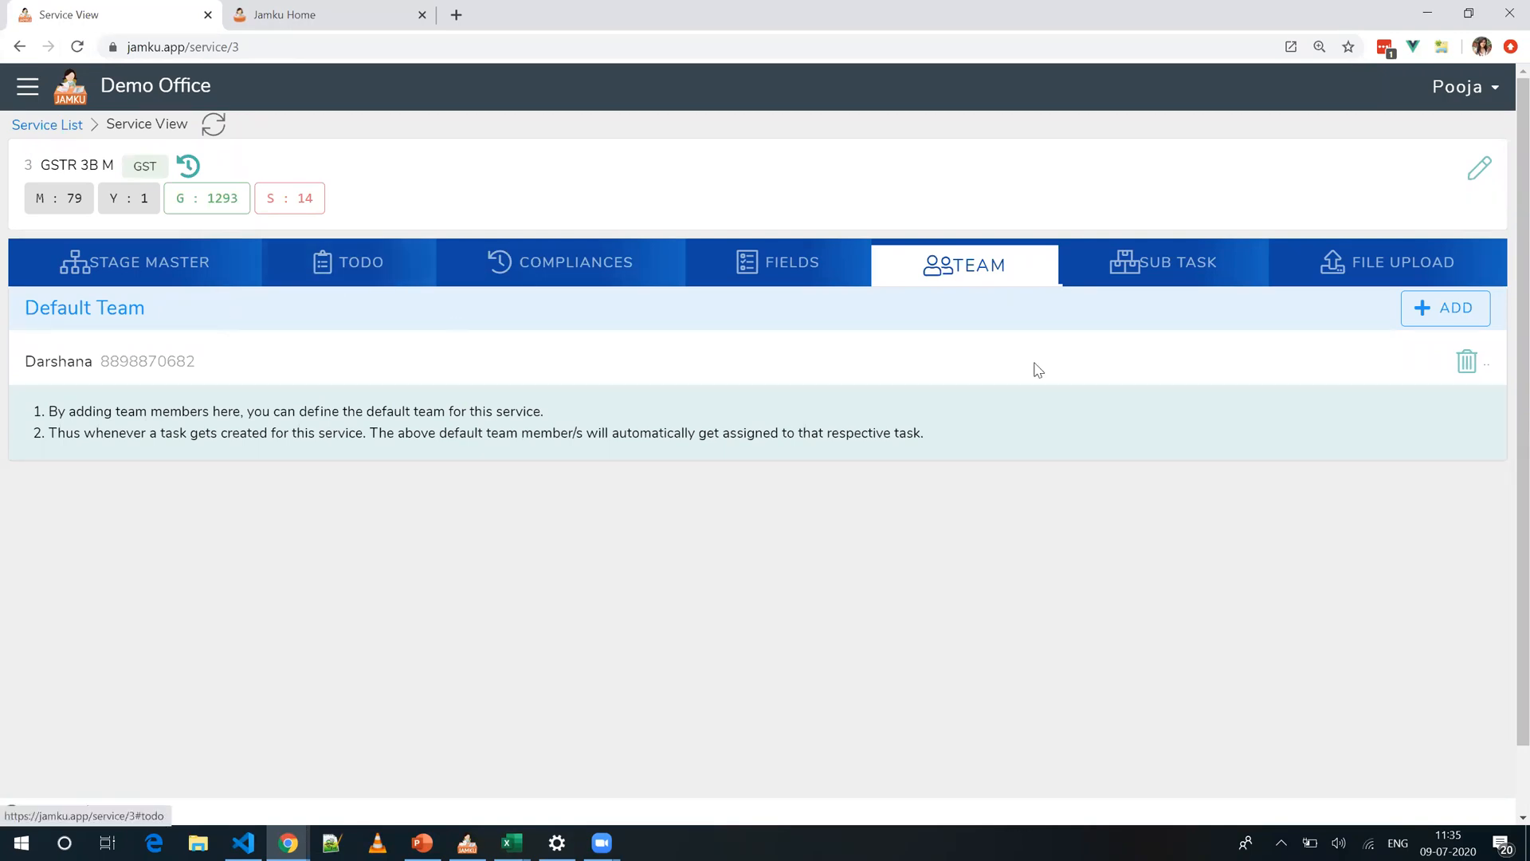
click(356, 278)
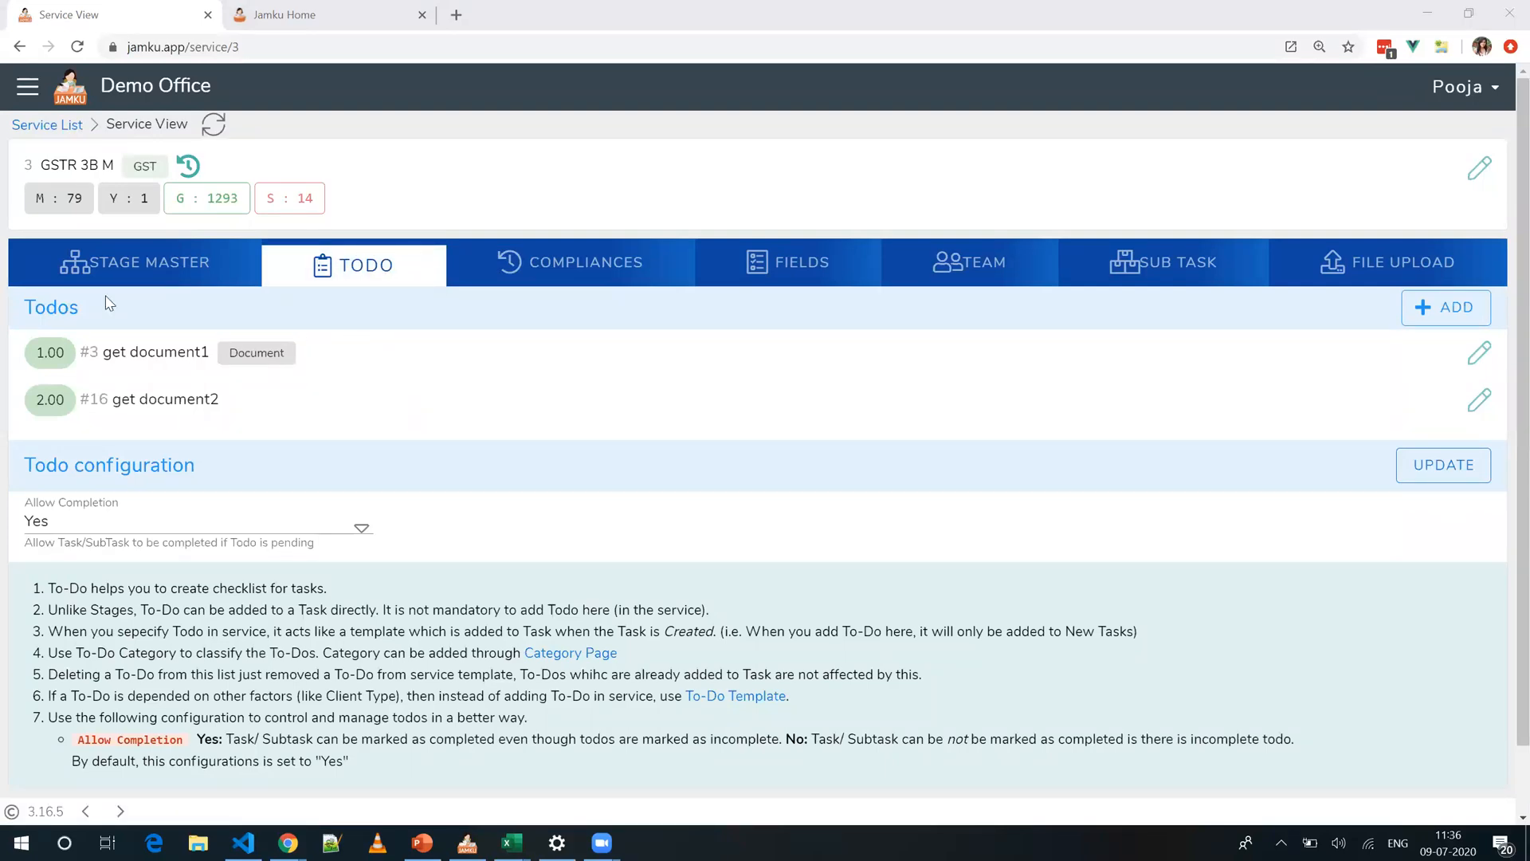
click(149, 269)
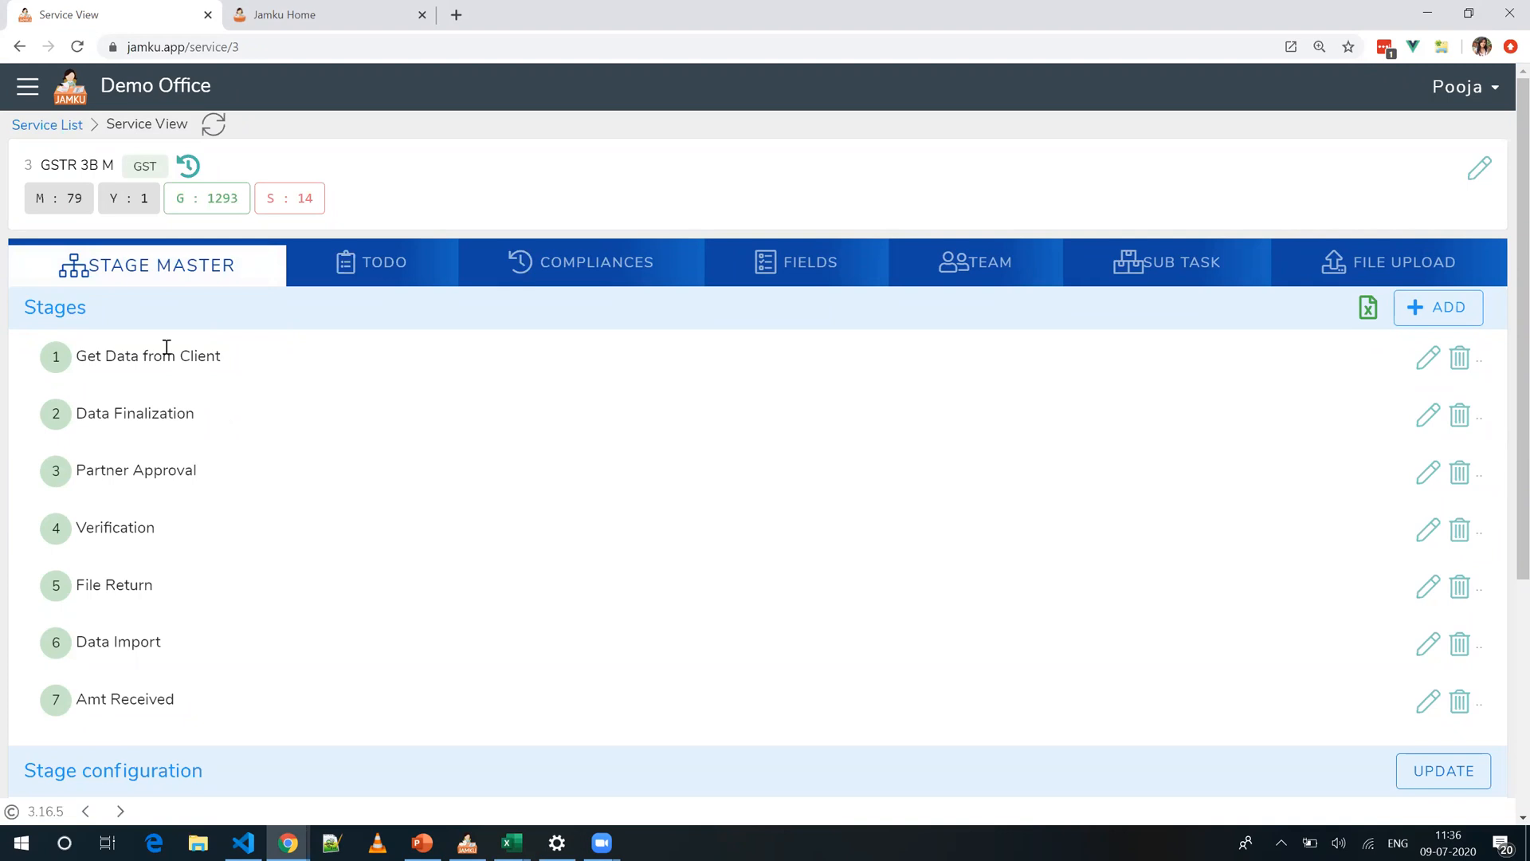
drag(66, 164, 103, 165)
click(461, 184)
Step: View the service's todos and its blank Add Todo form, closing the form without adding anything
click(420, 271)
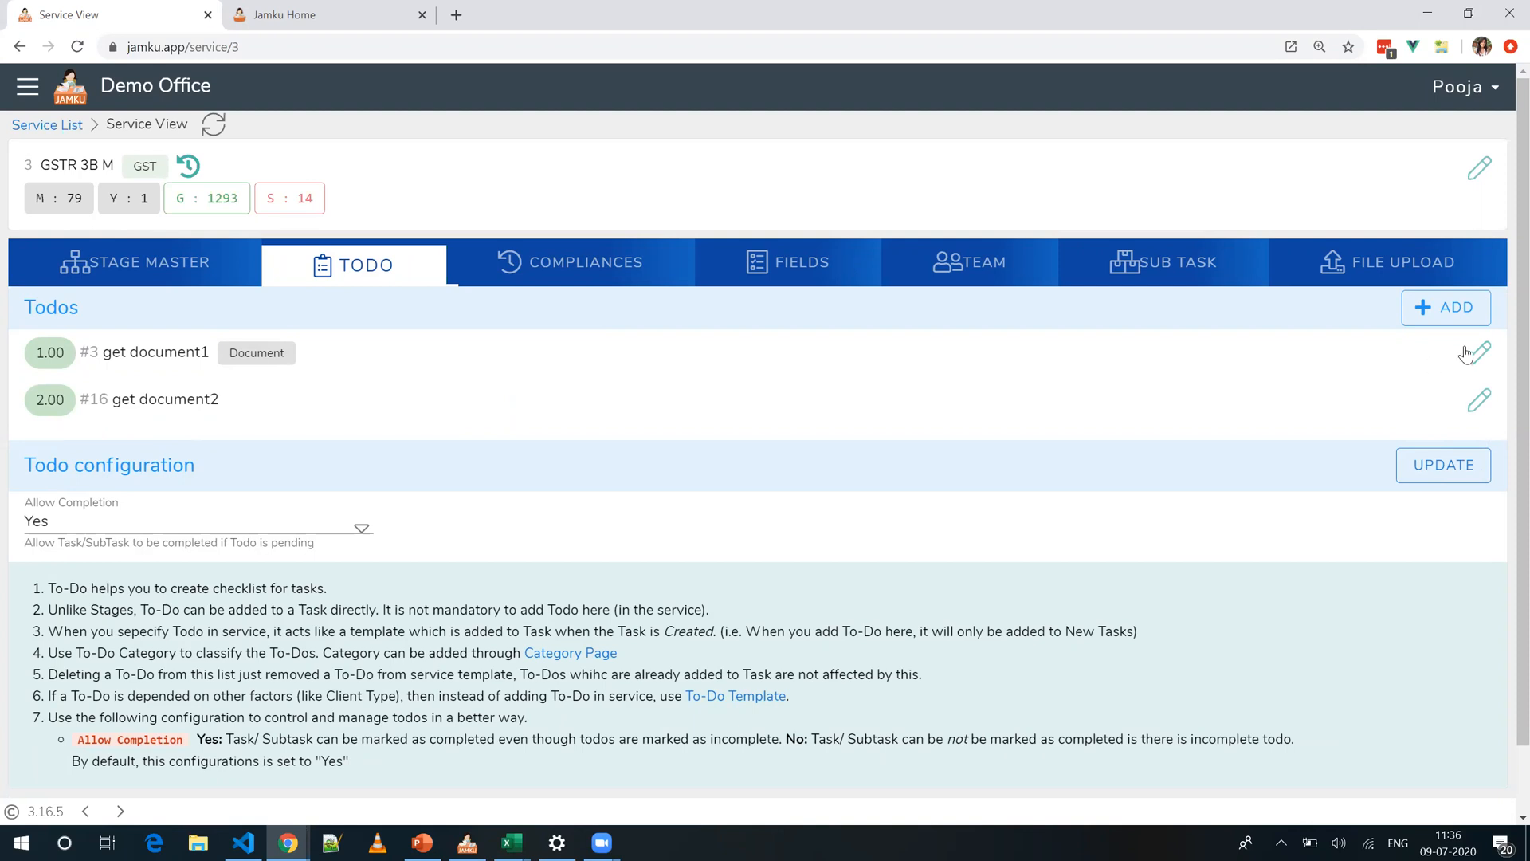
click(1435, 307)
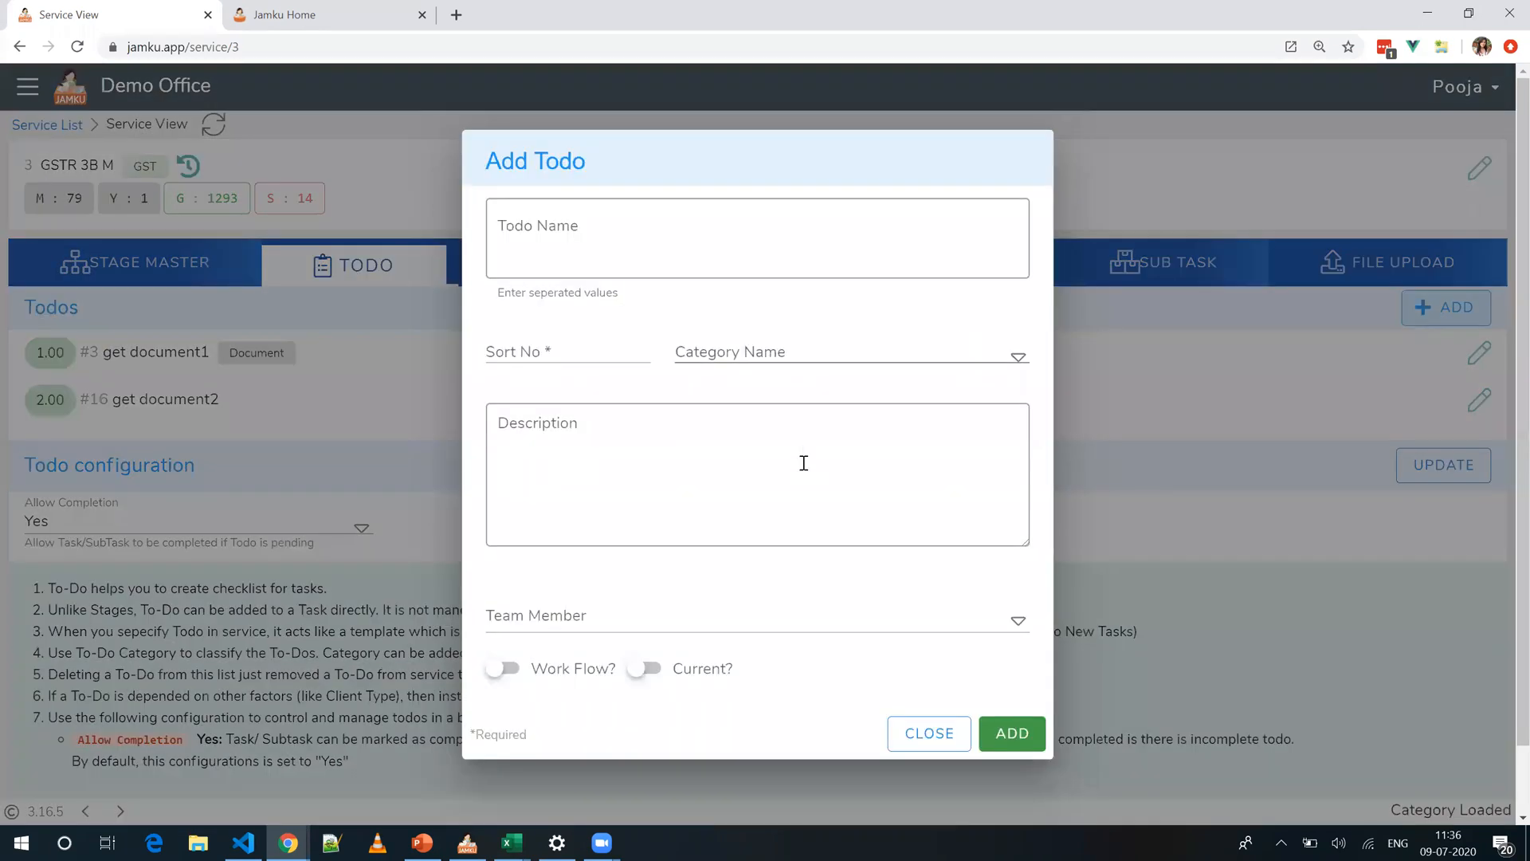
click(925, 734)
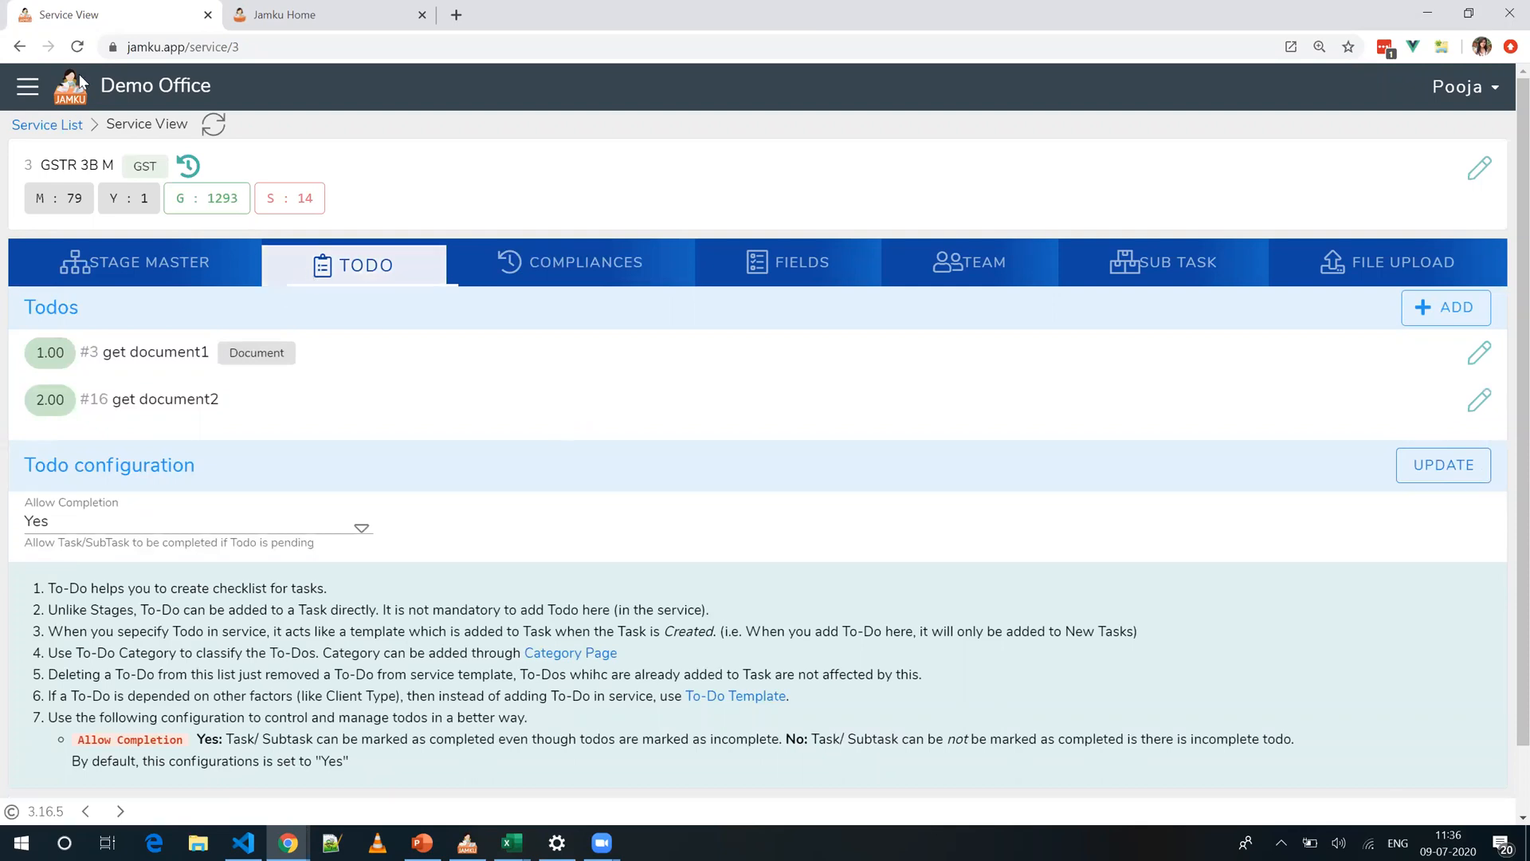
Step: Find the todo templates under Office Config and view the items of the Scrutiny Basic Docs template
click(26, 89)
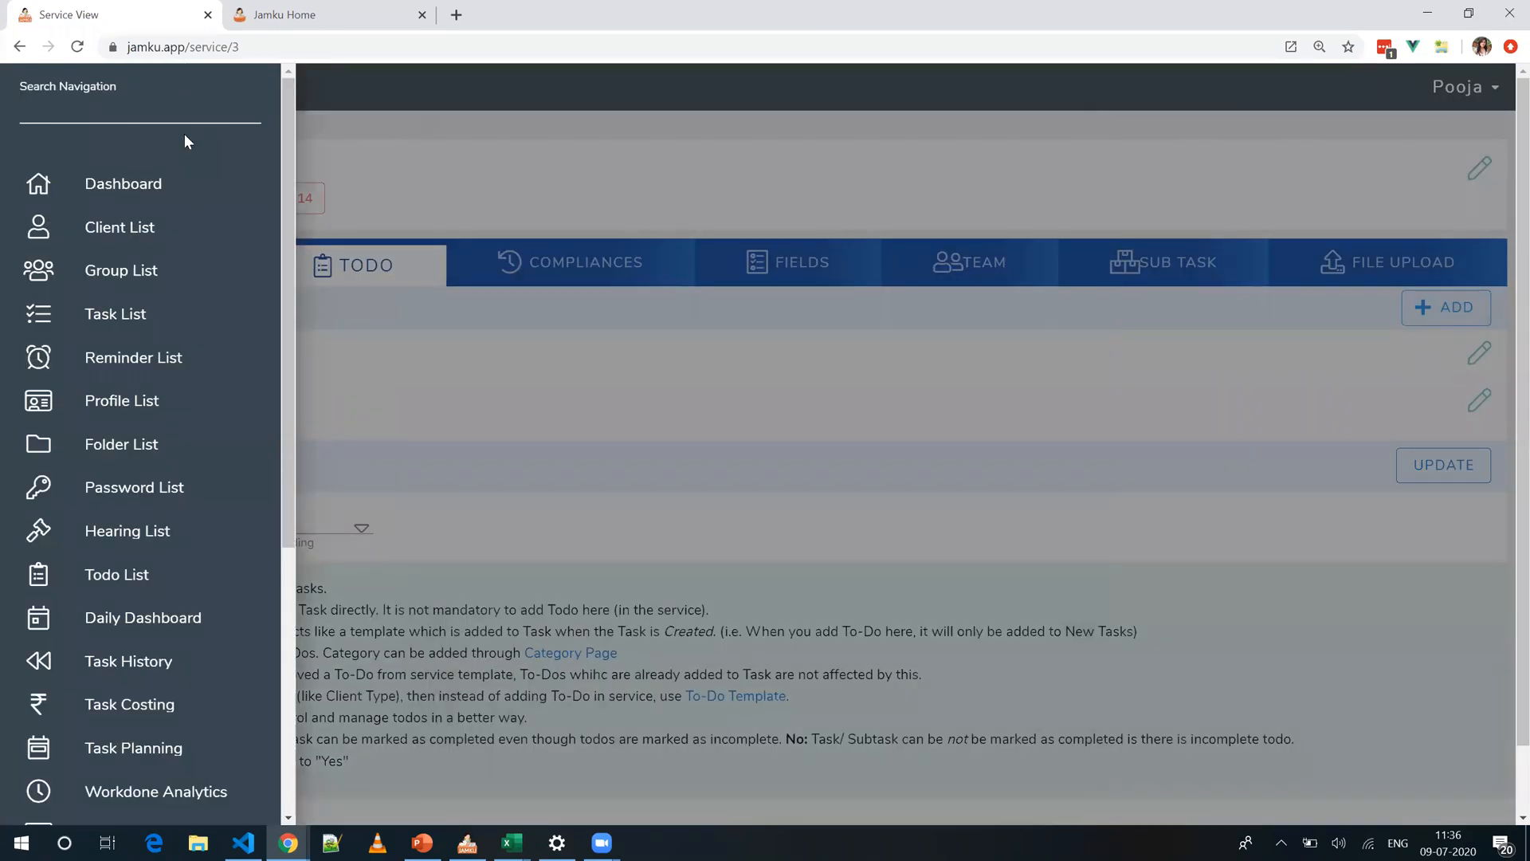
text(off)
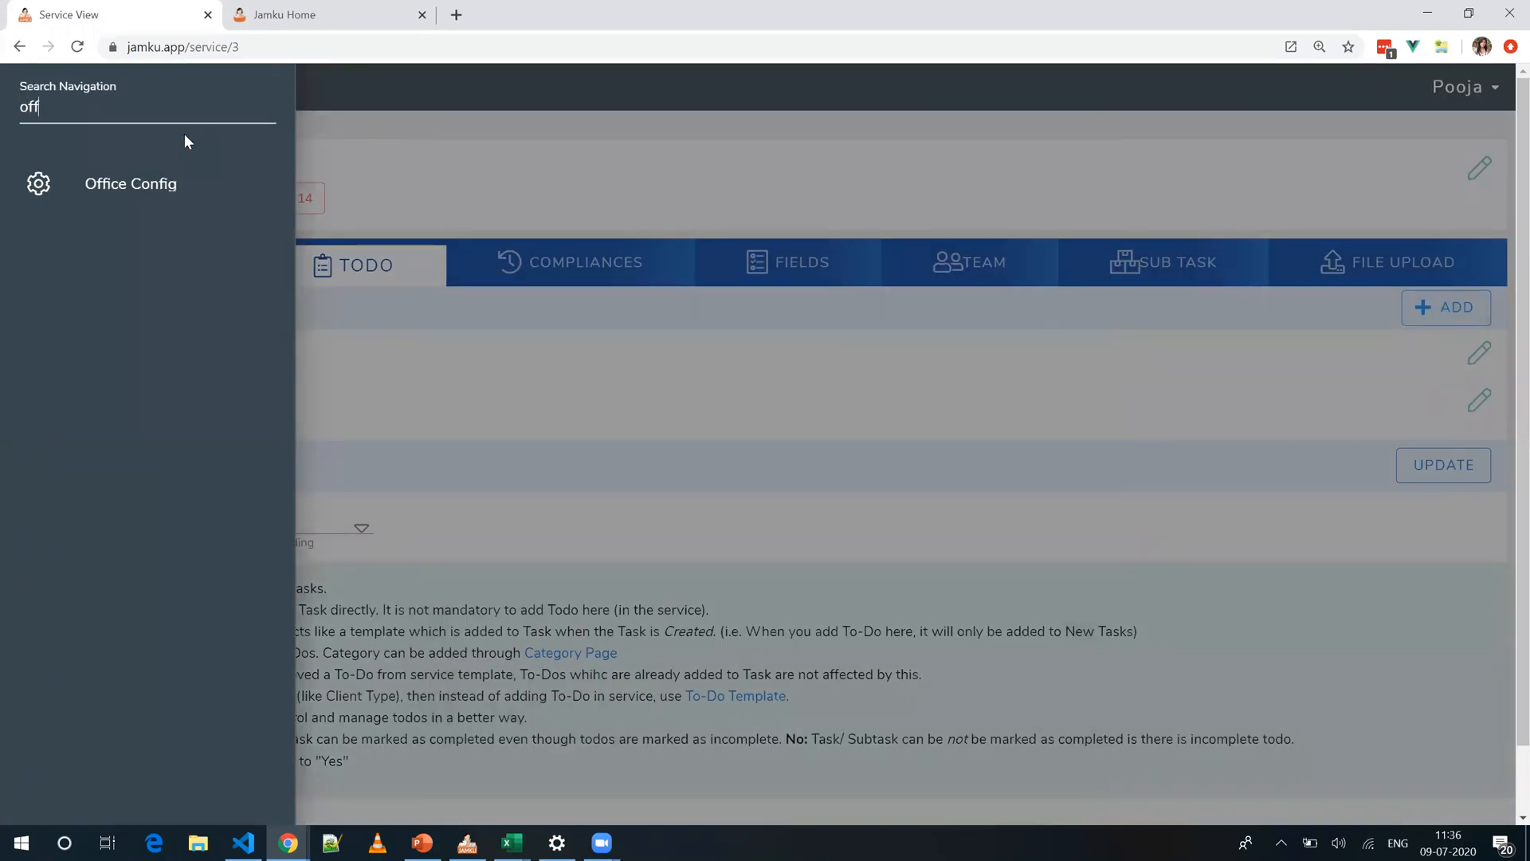
click(170, 185)
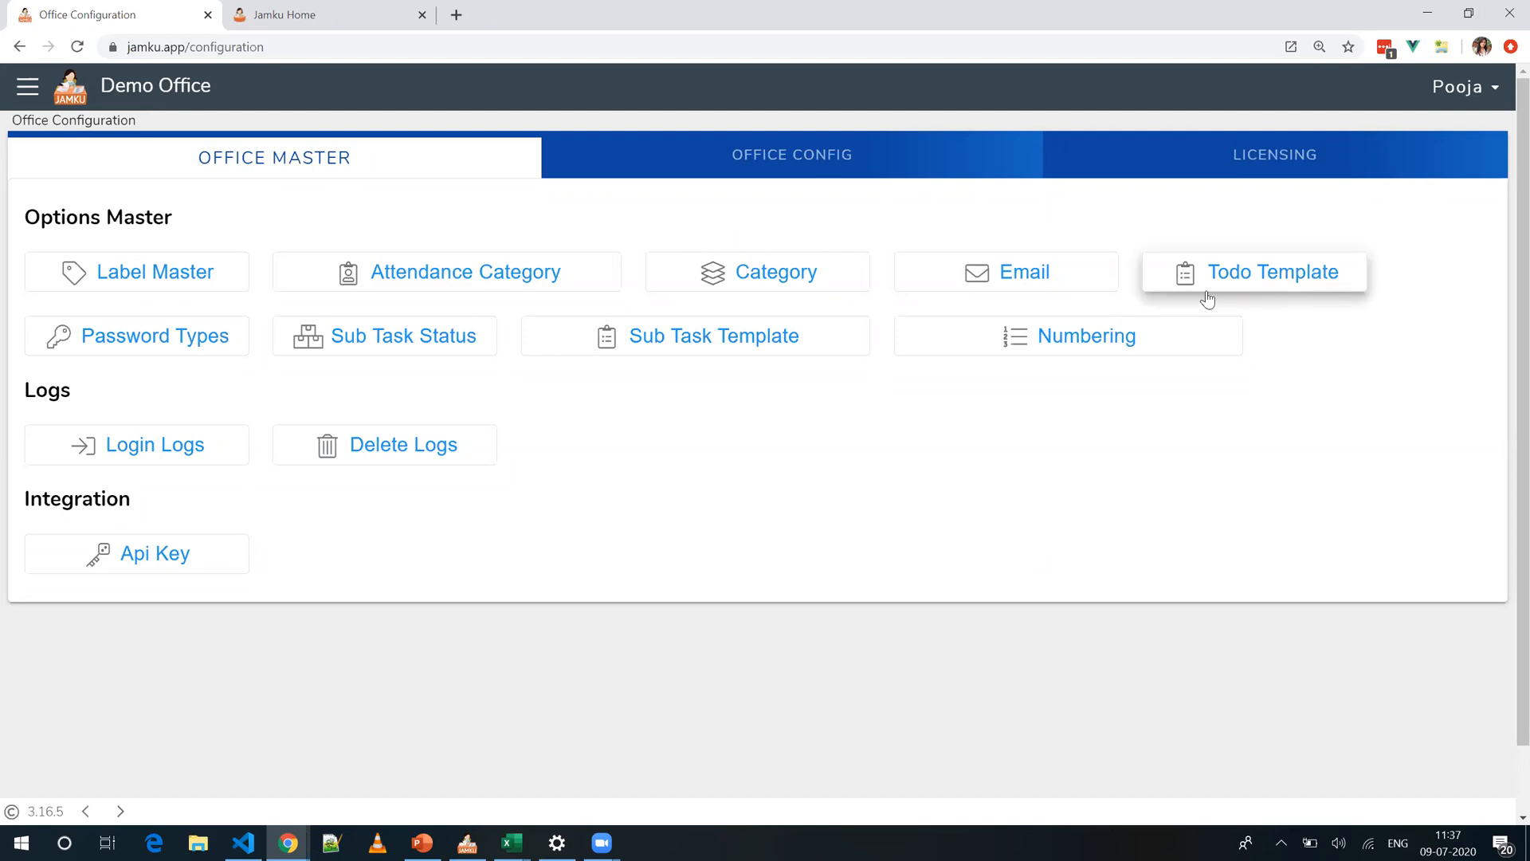
click(1249, 288)
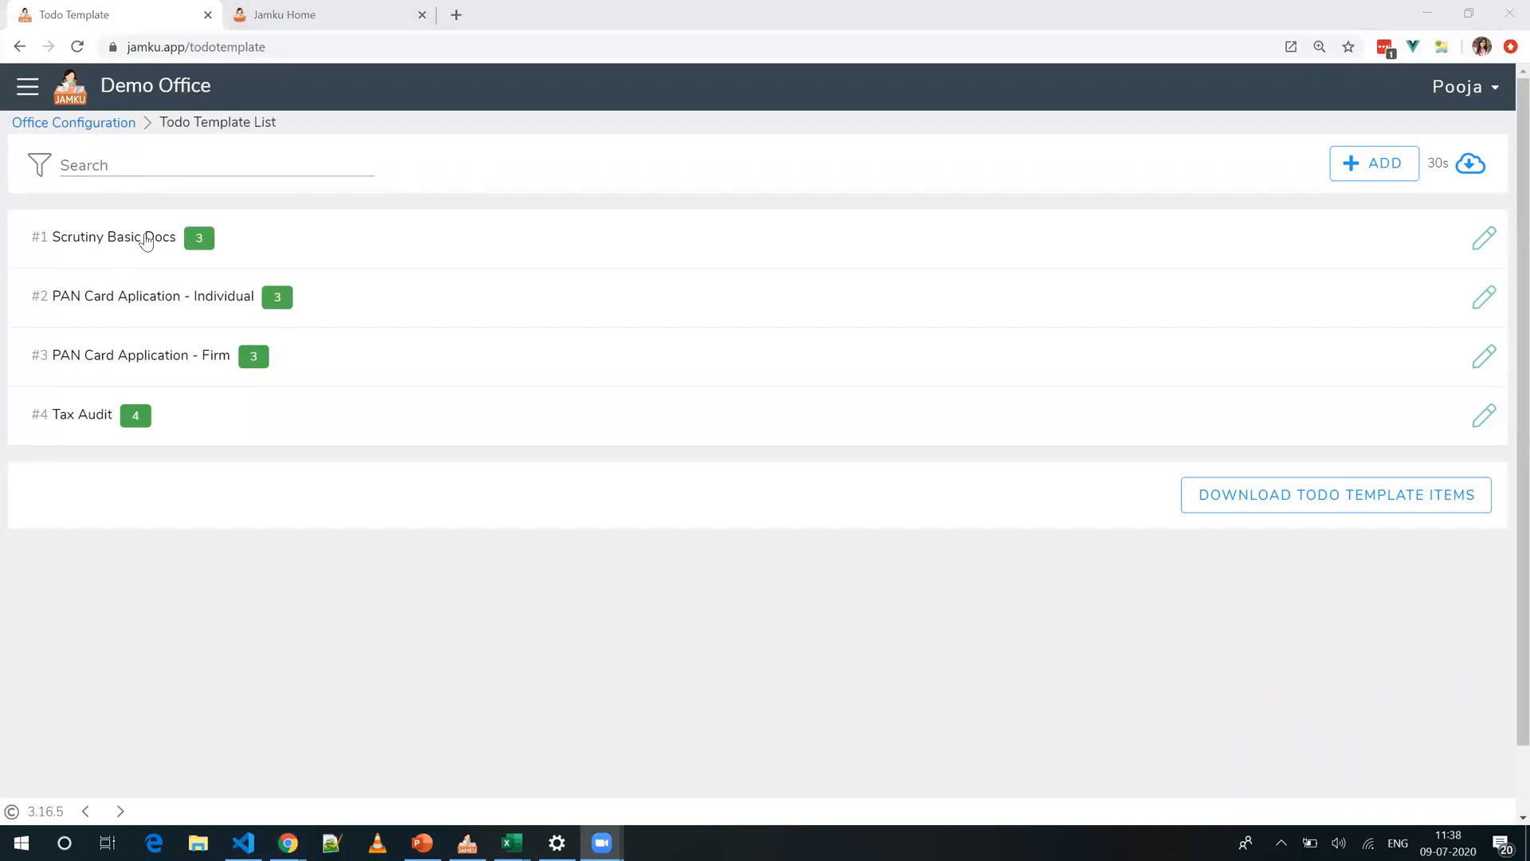
click(145, 241)
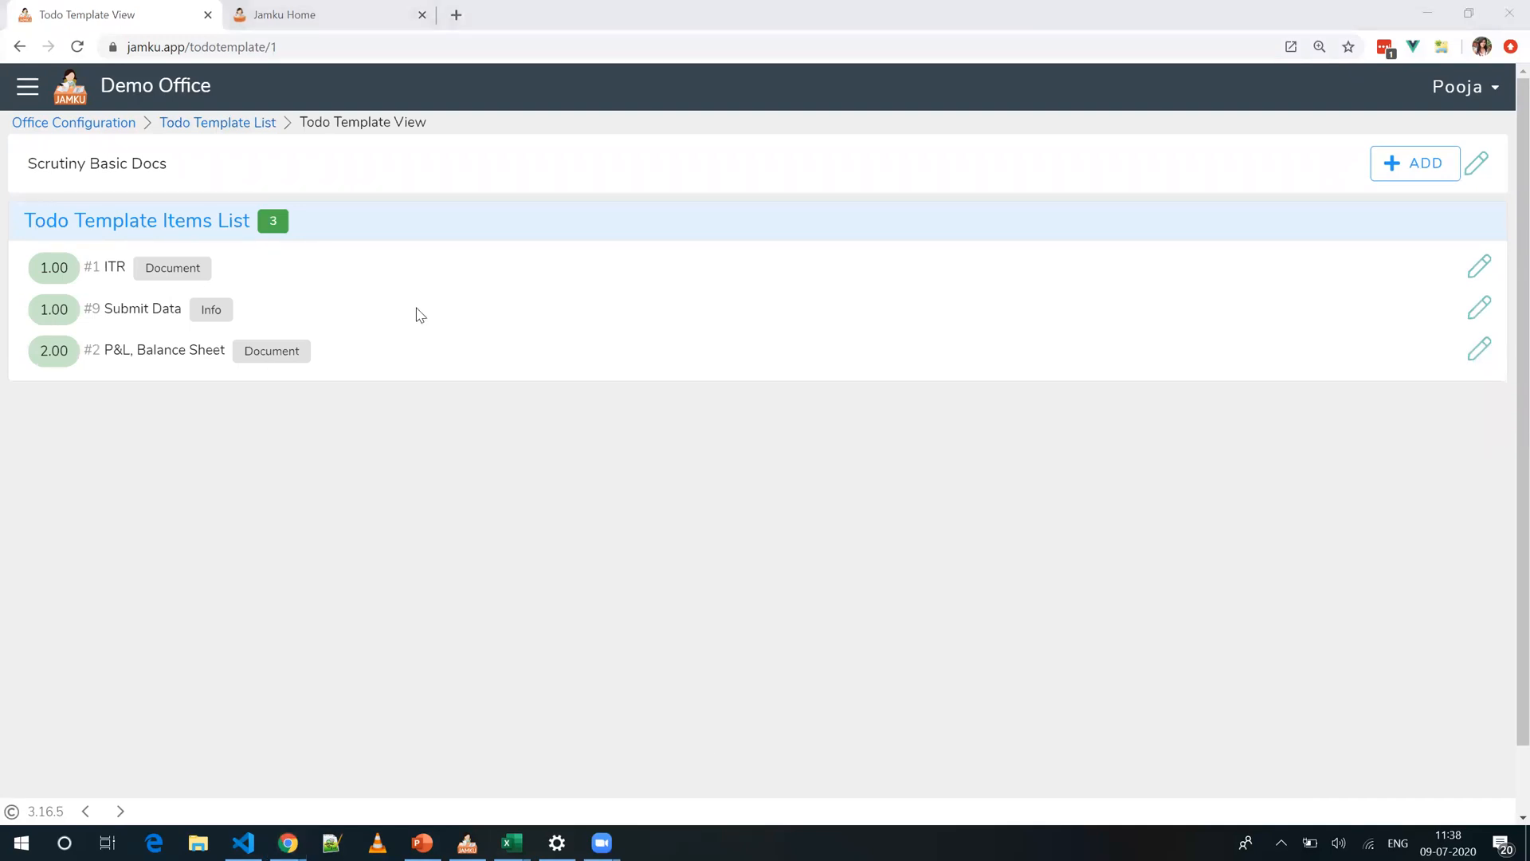
Step: Go to the Task List, filter the tasks by "inc" and open the first Income tax return task
click(21, 94)
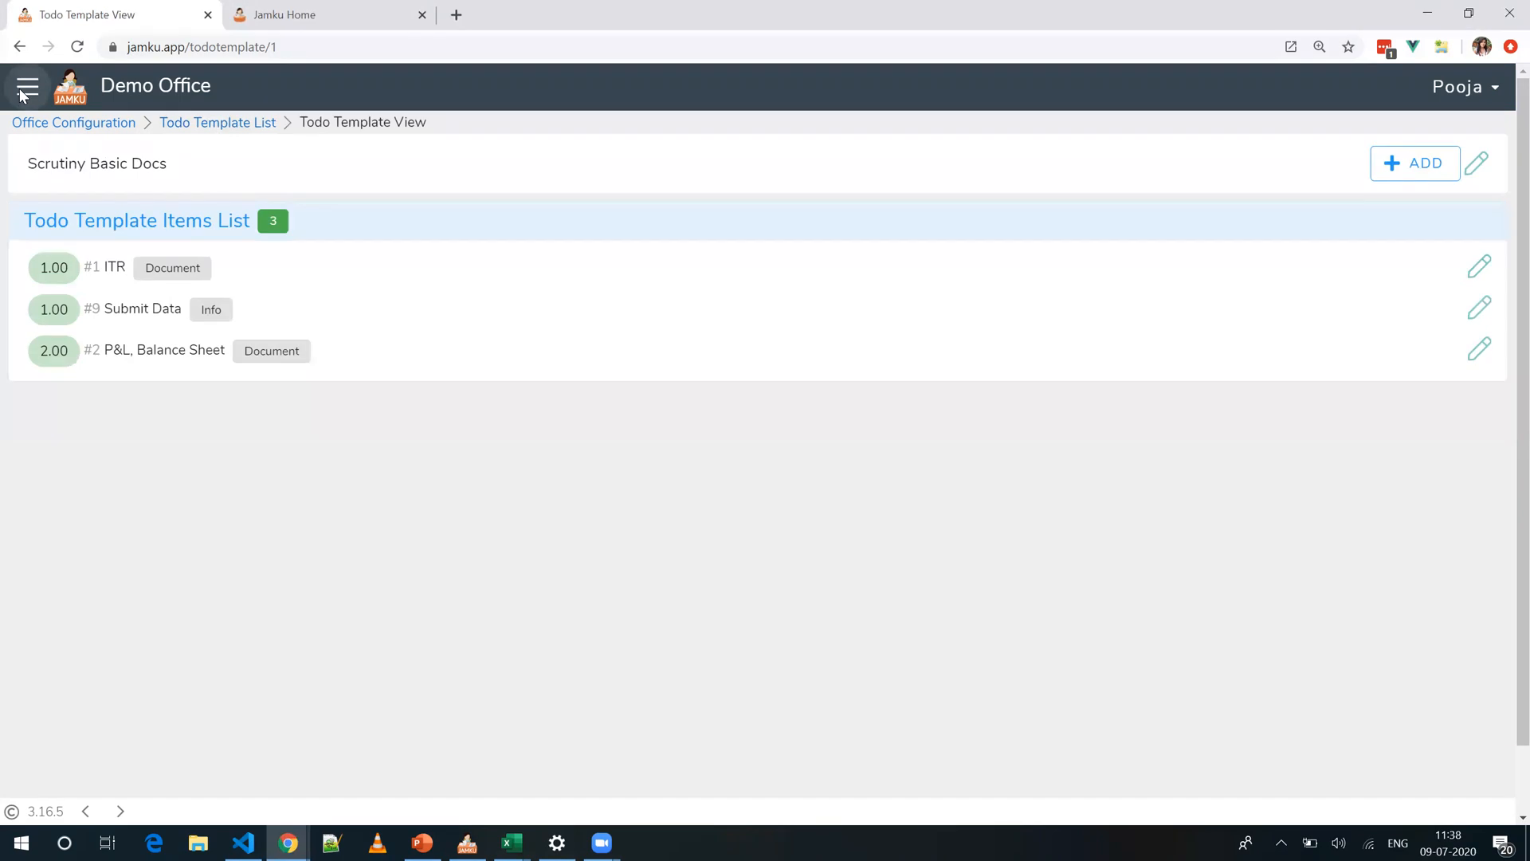
click(22, 94)
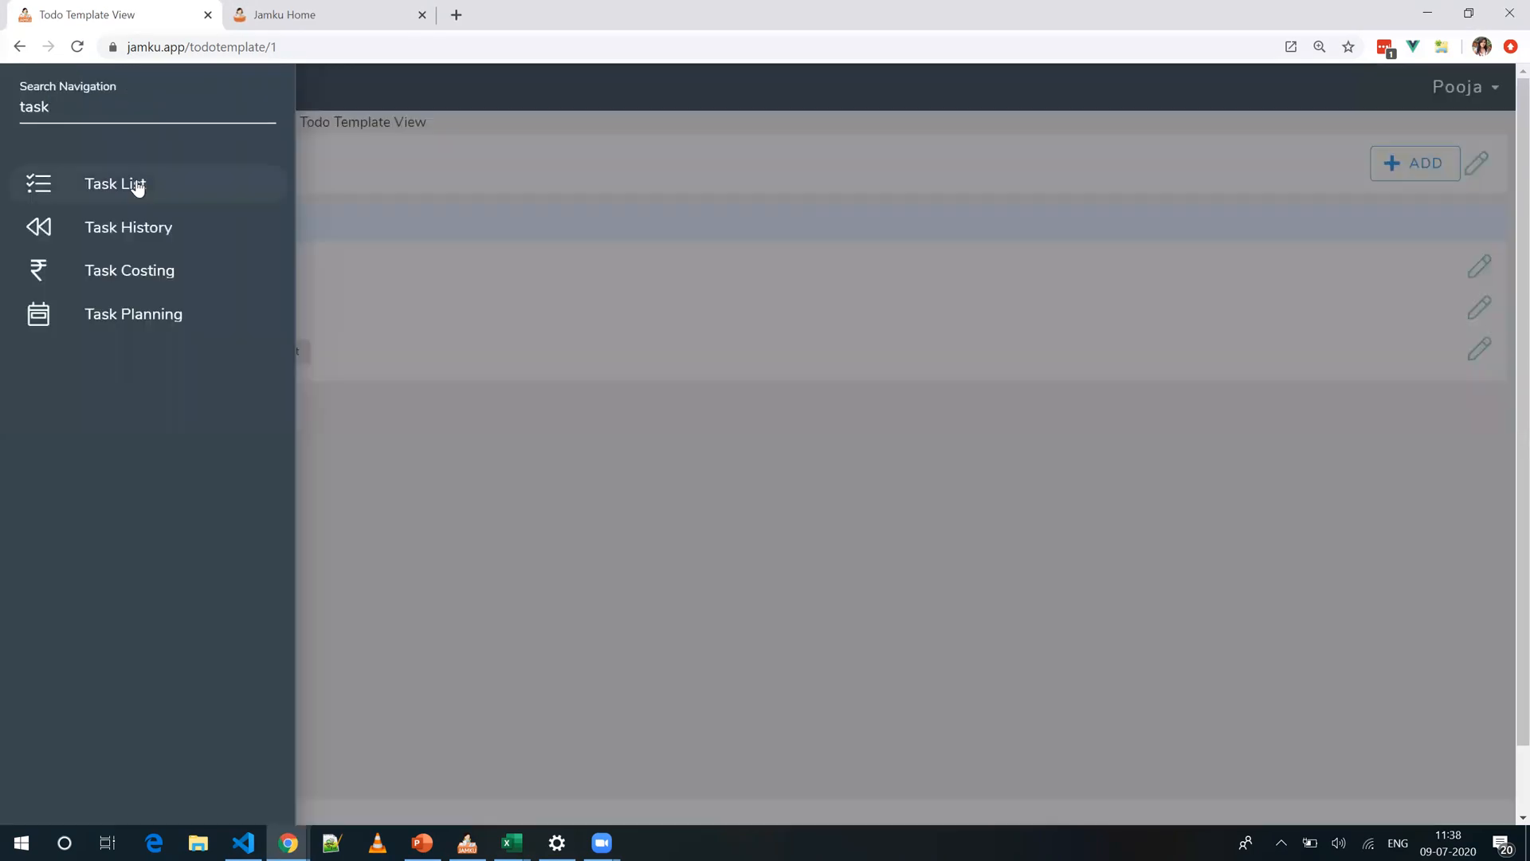
click(140, 188)
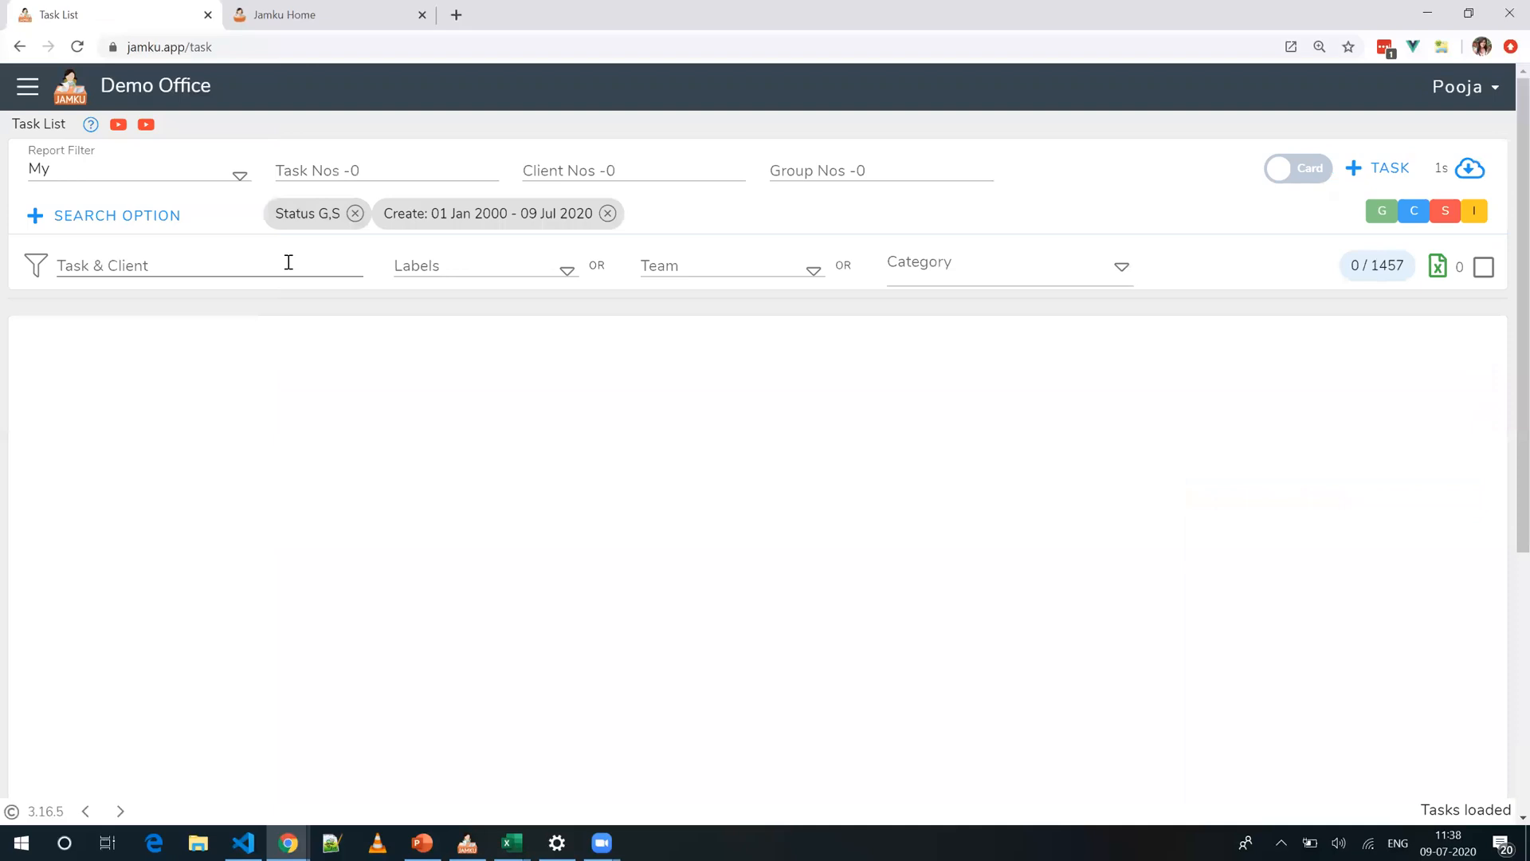
click(288, 262)
text(inc)
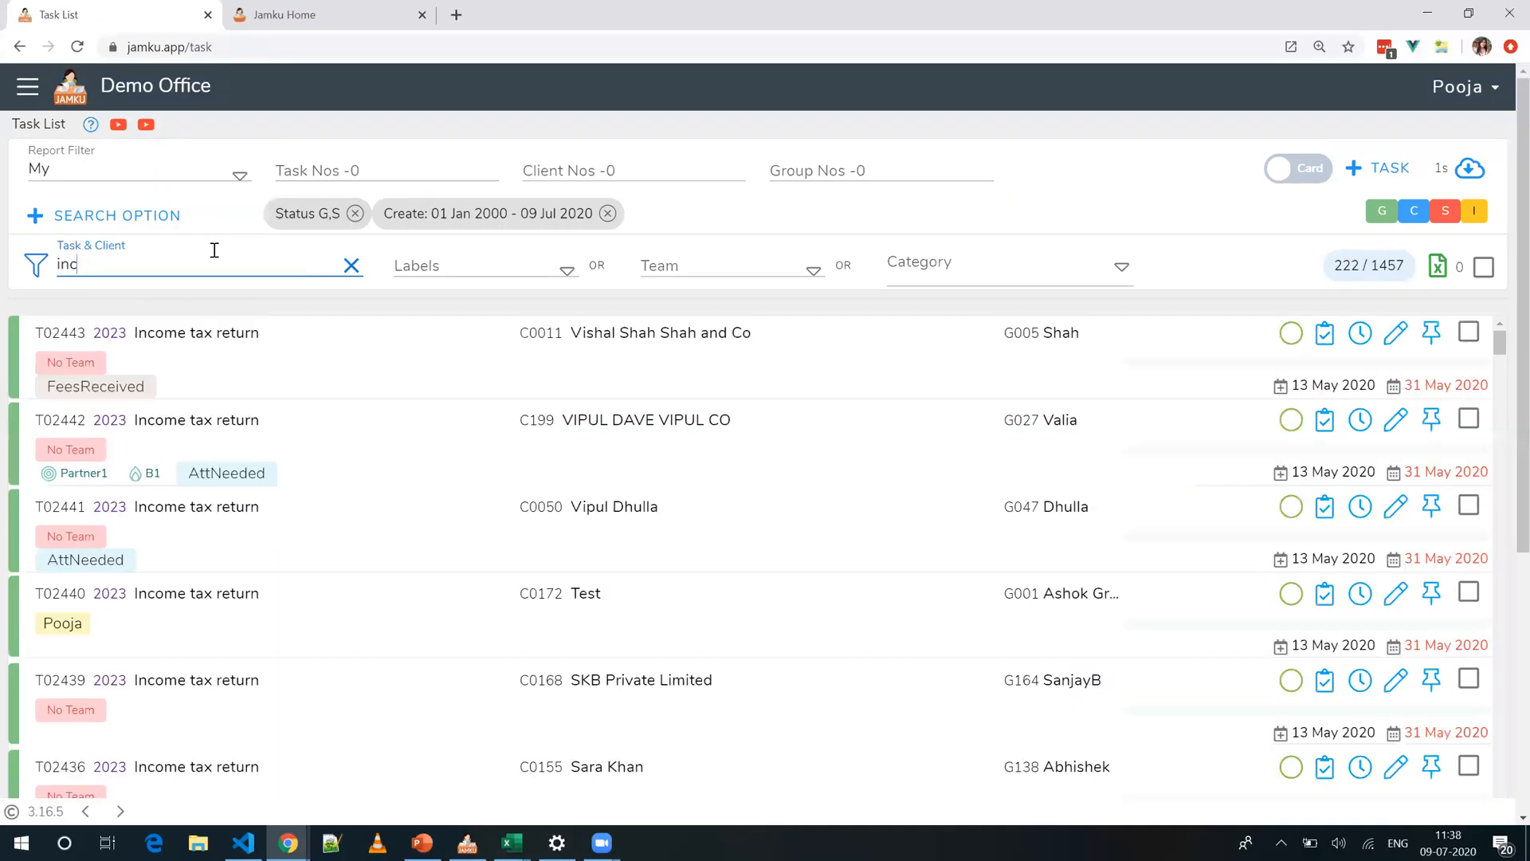
click(220, 334)
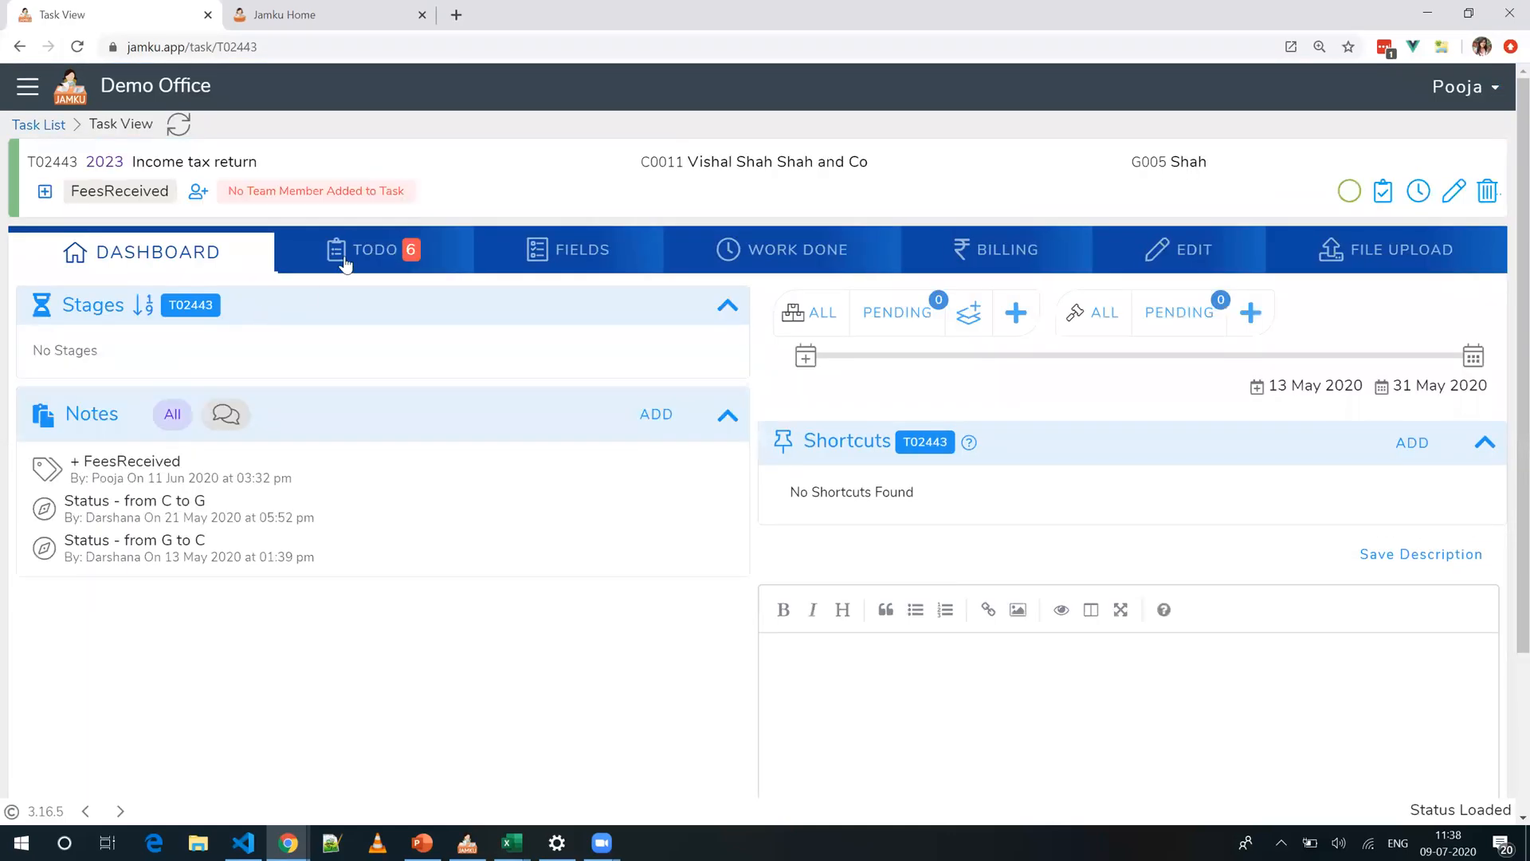
Step: Add todos to the Income tax return task from the Scrutiny Basic Docs template
click(344, 265)
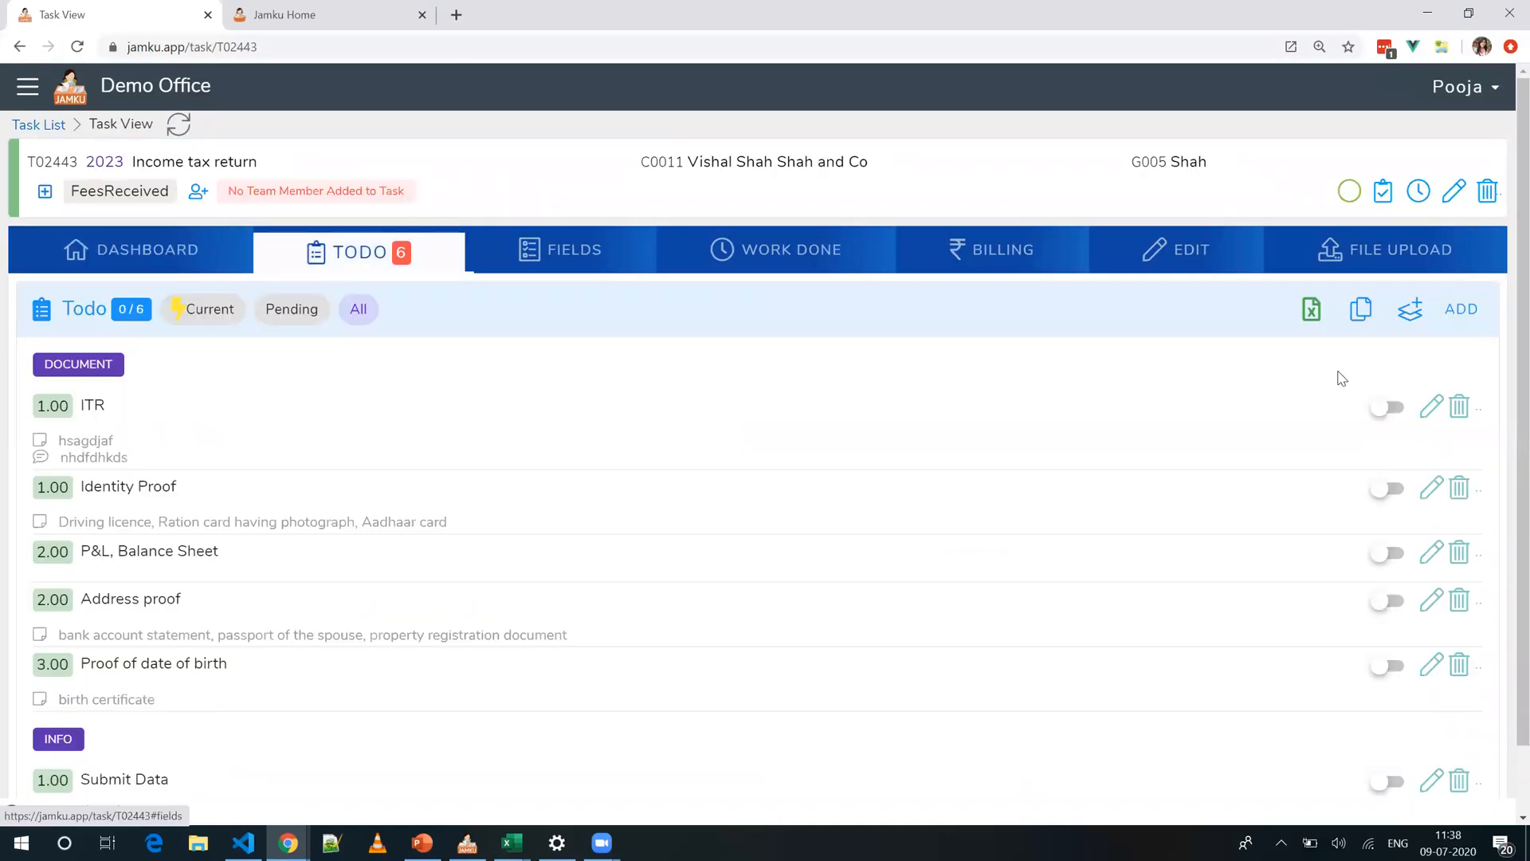
click(1410, 317)
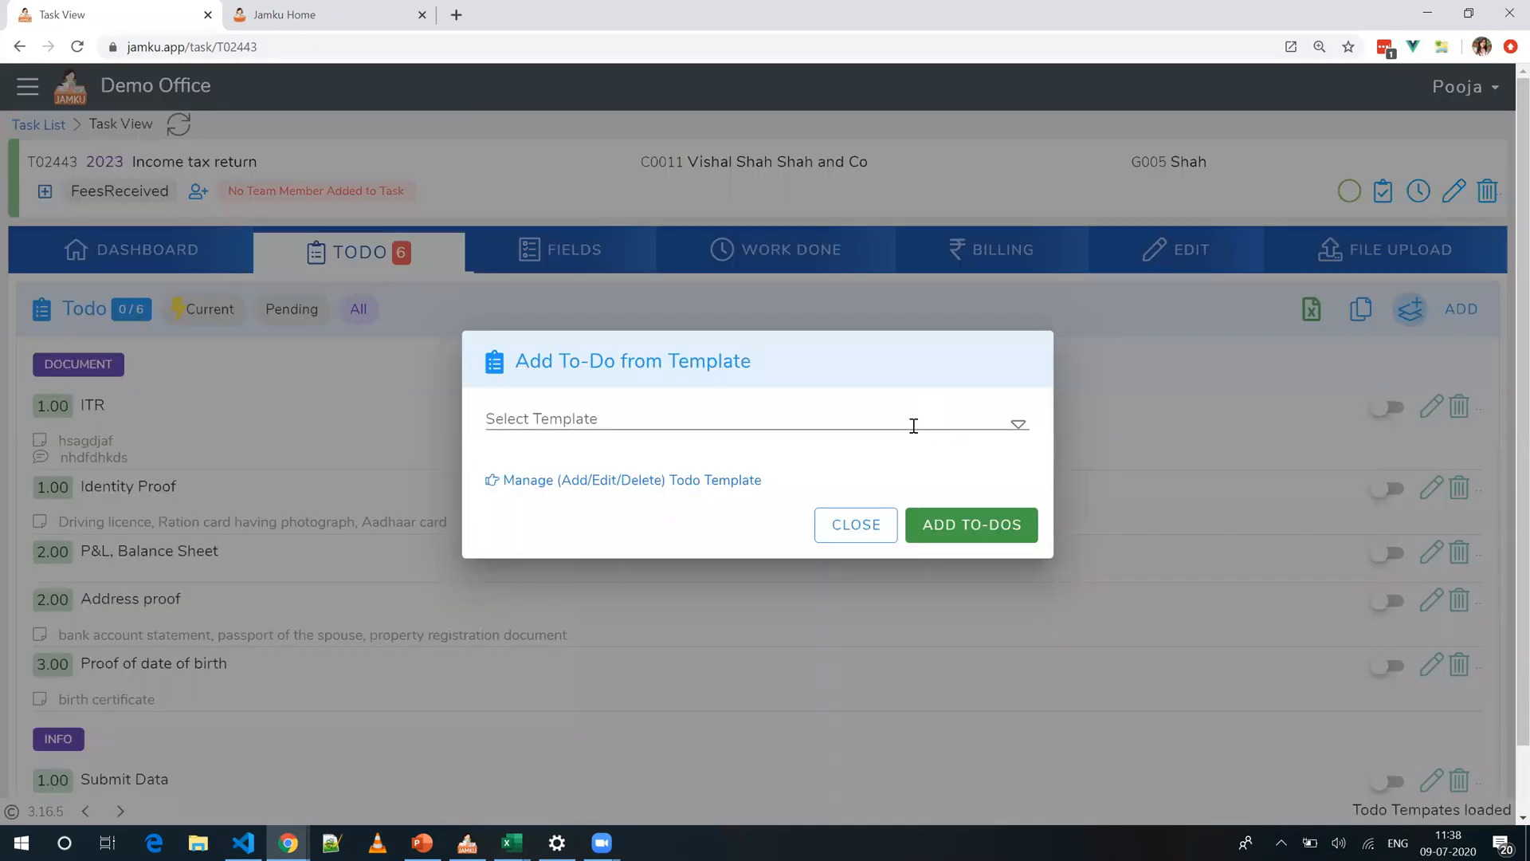
click(914, 426)
click(773, 451)
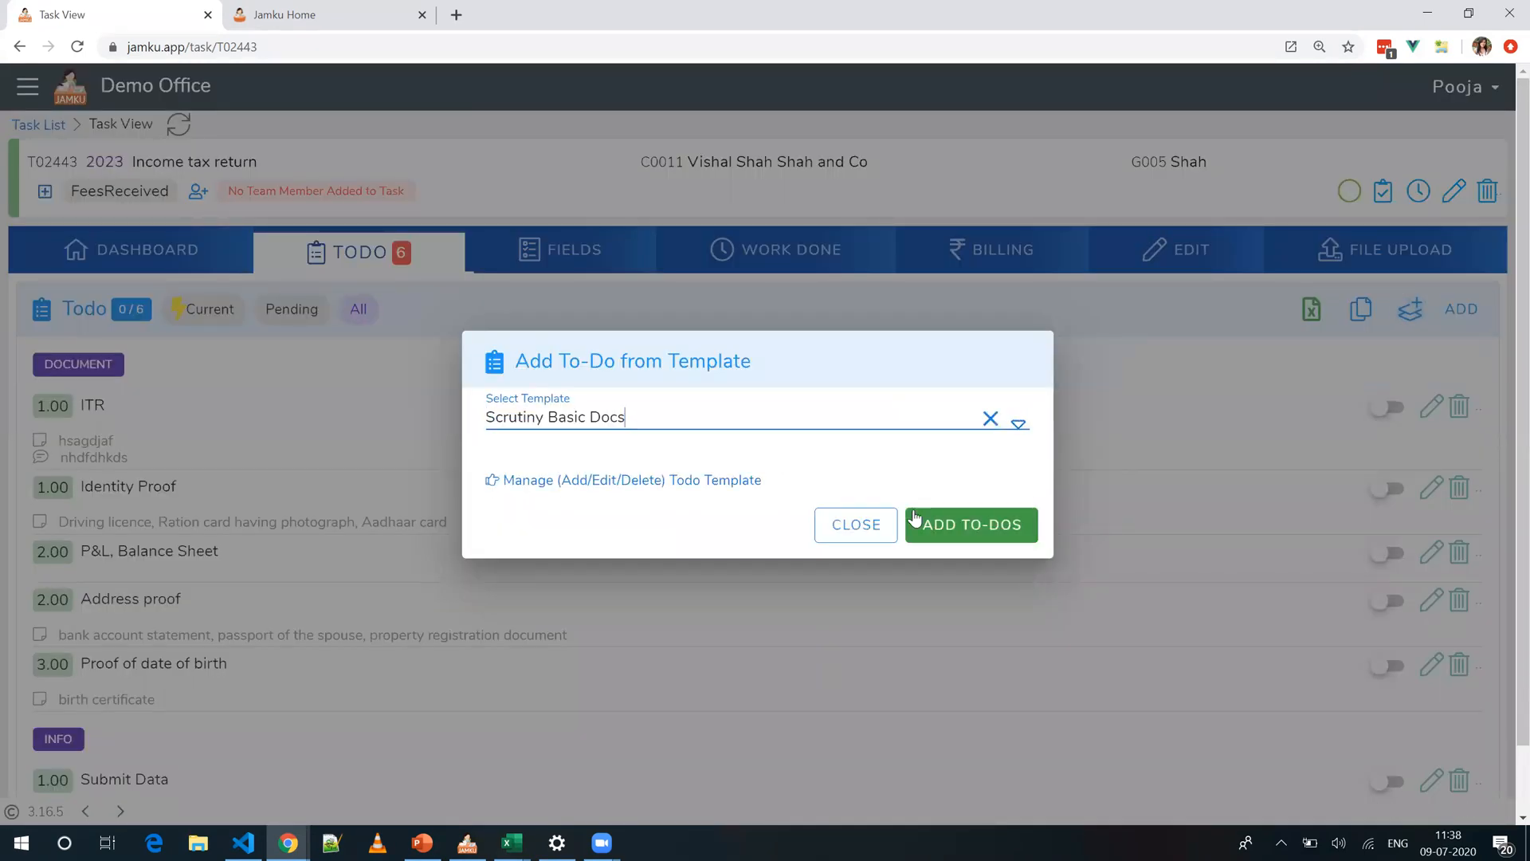
click(930, 526)
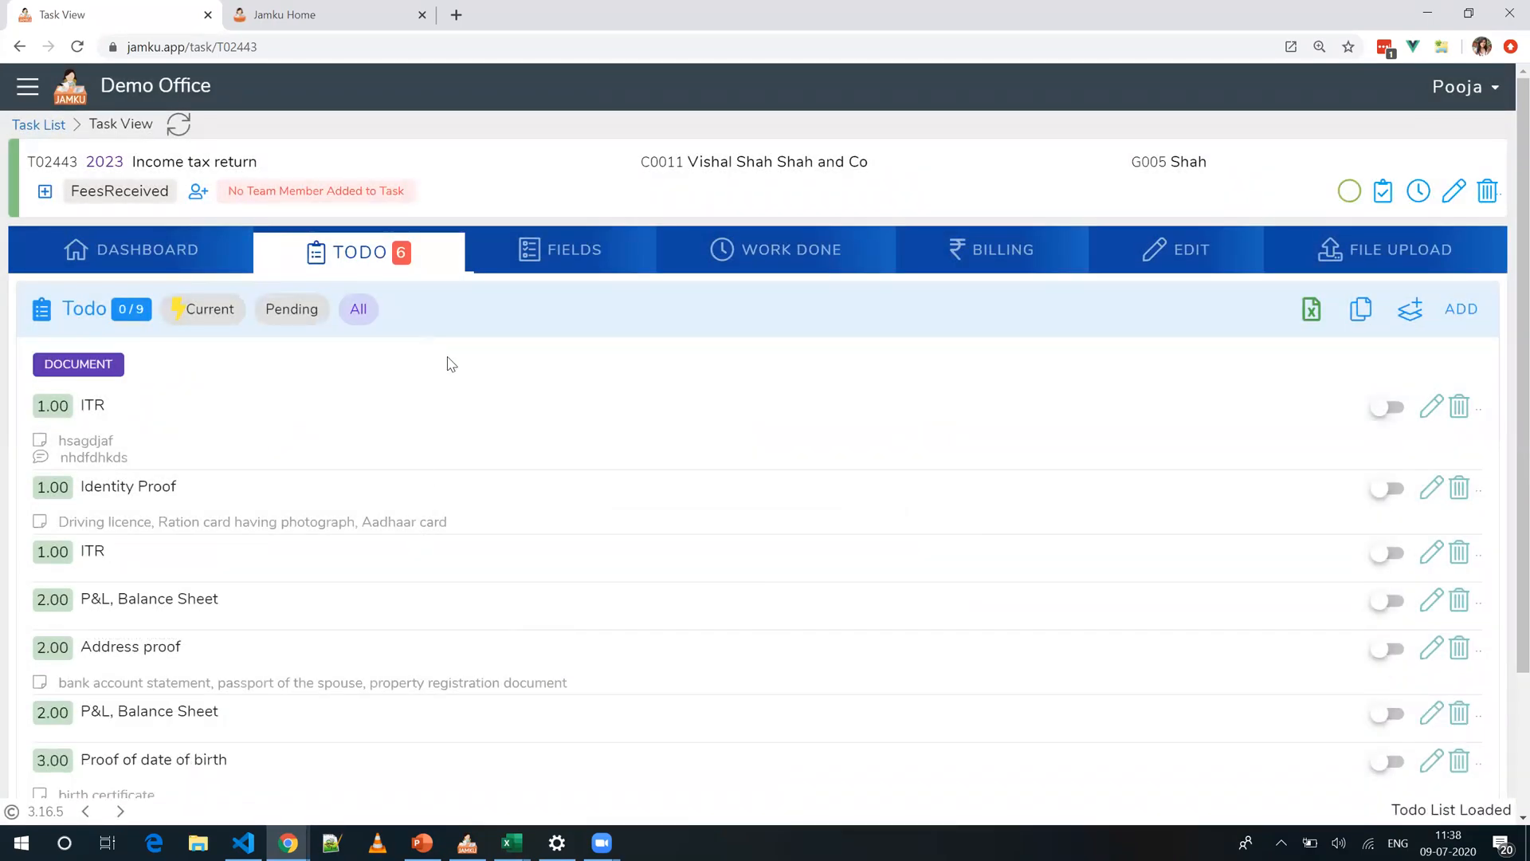
click(755, 834)
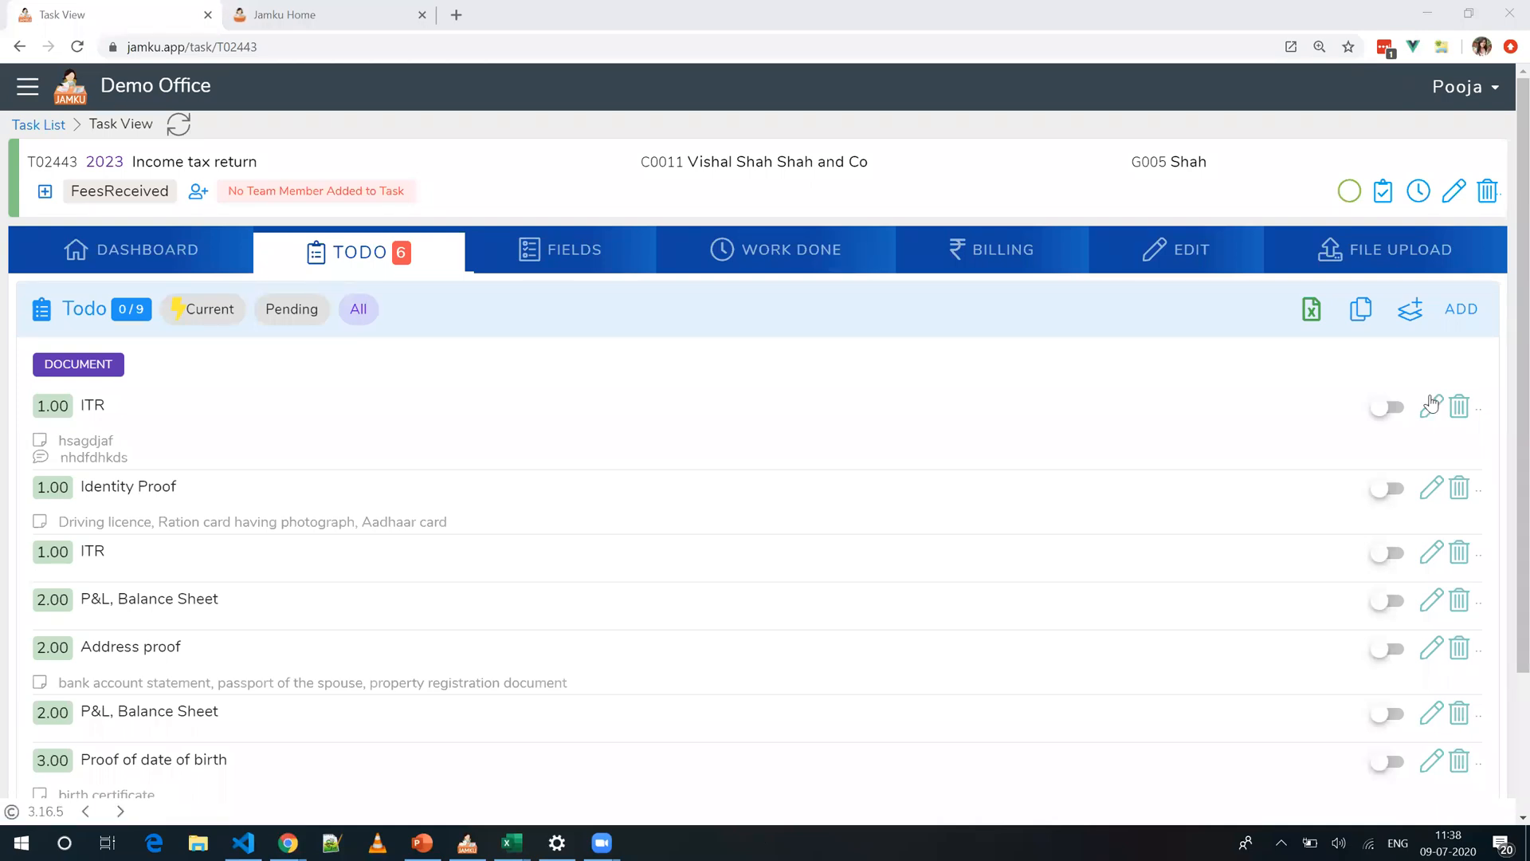
Step: Start adding todos directly to the task, entering the names doc1, doc2 and doc3 on separate lines
click(1463, 314)
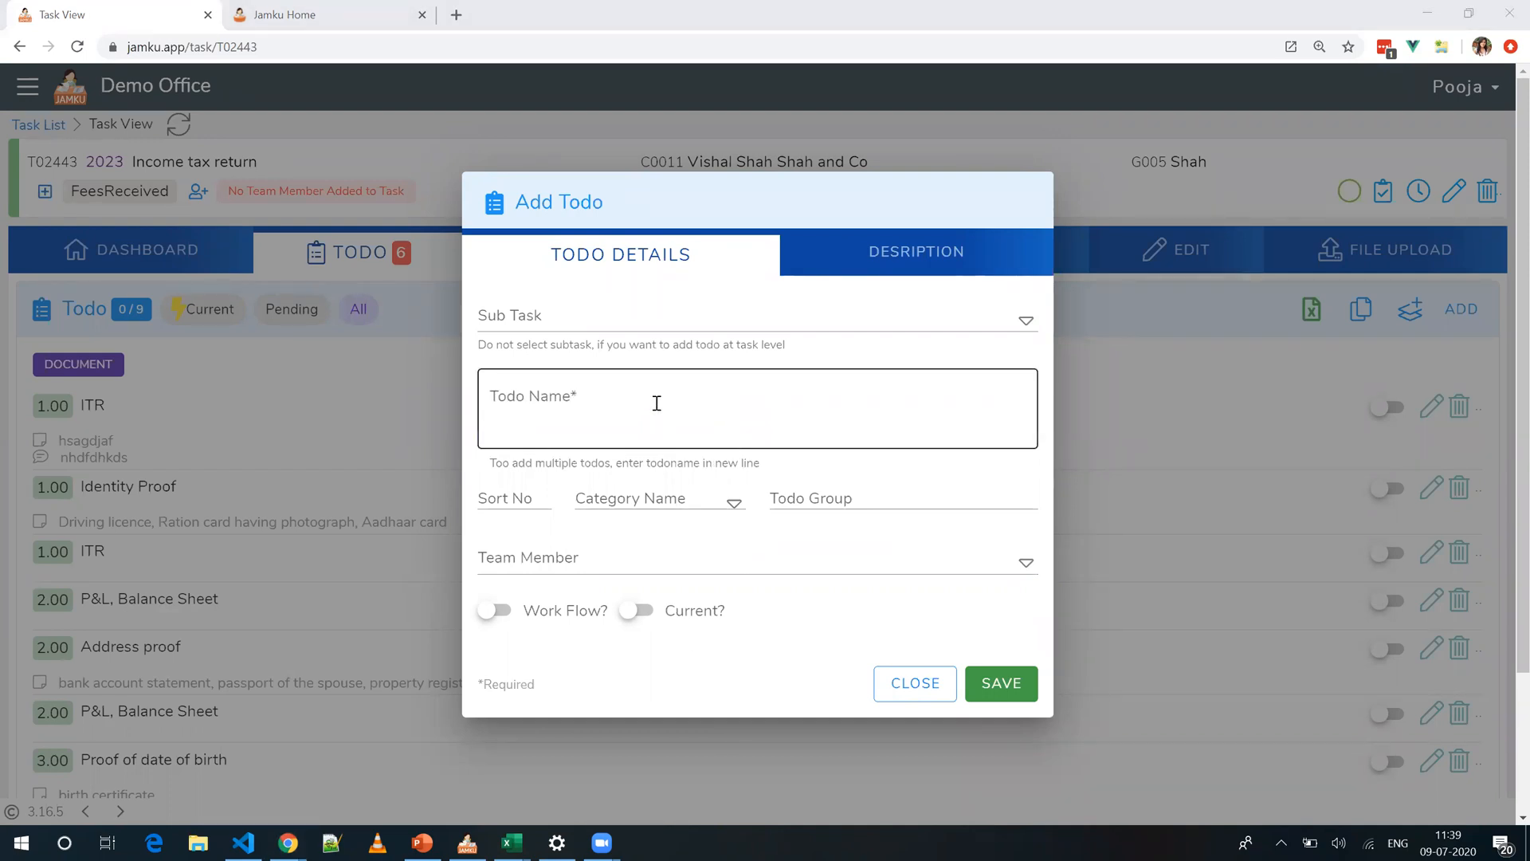
click(657, 403)
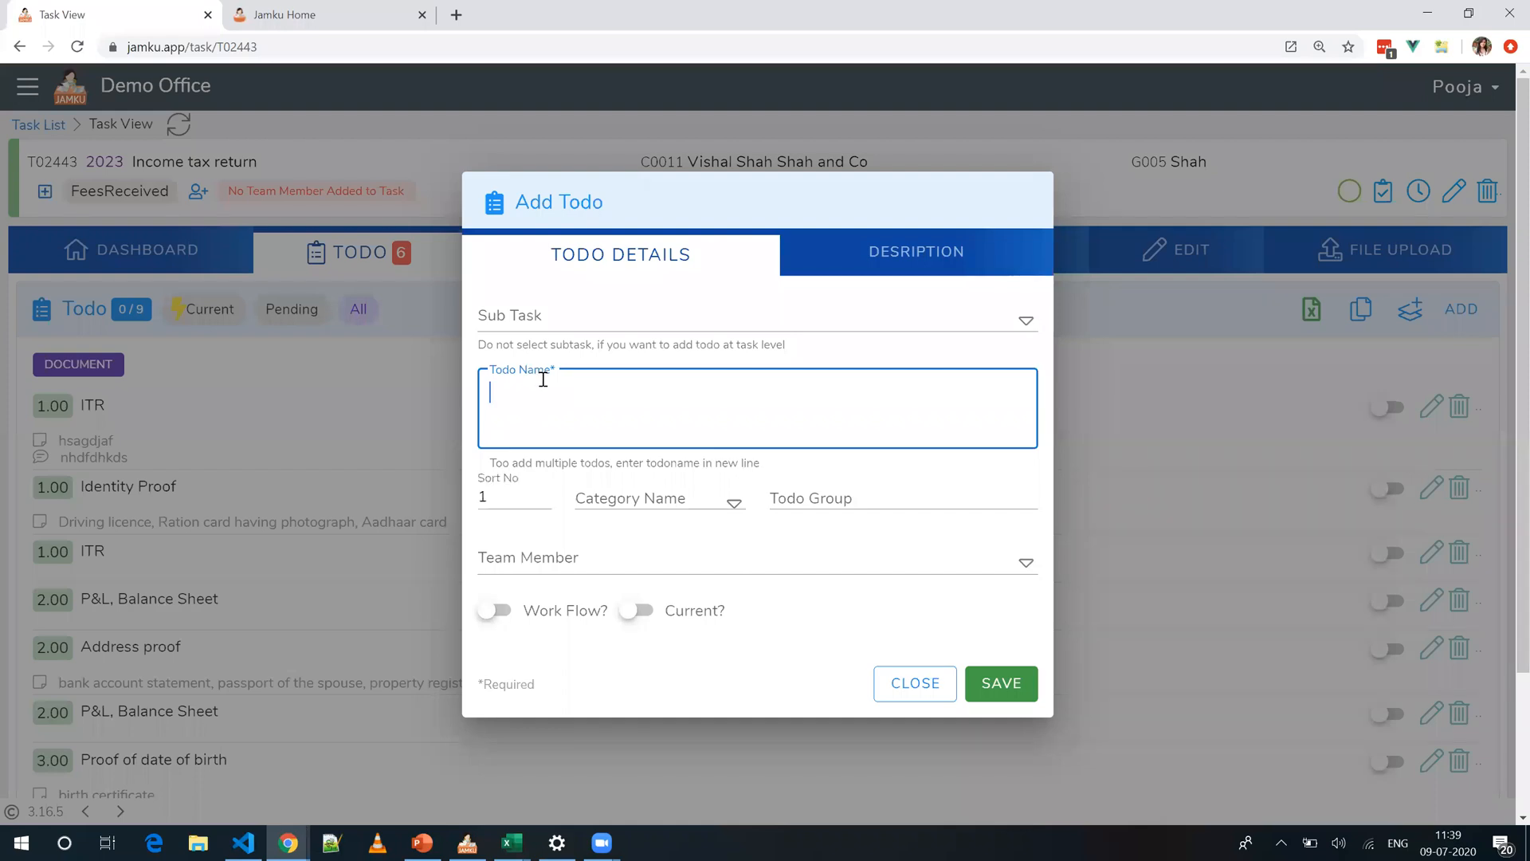
text(doc1)
key(Return)
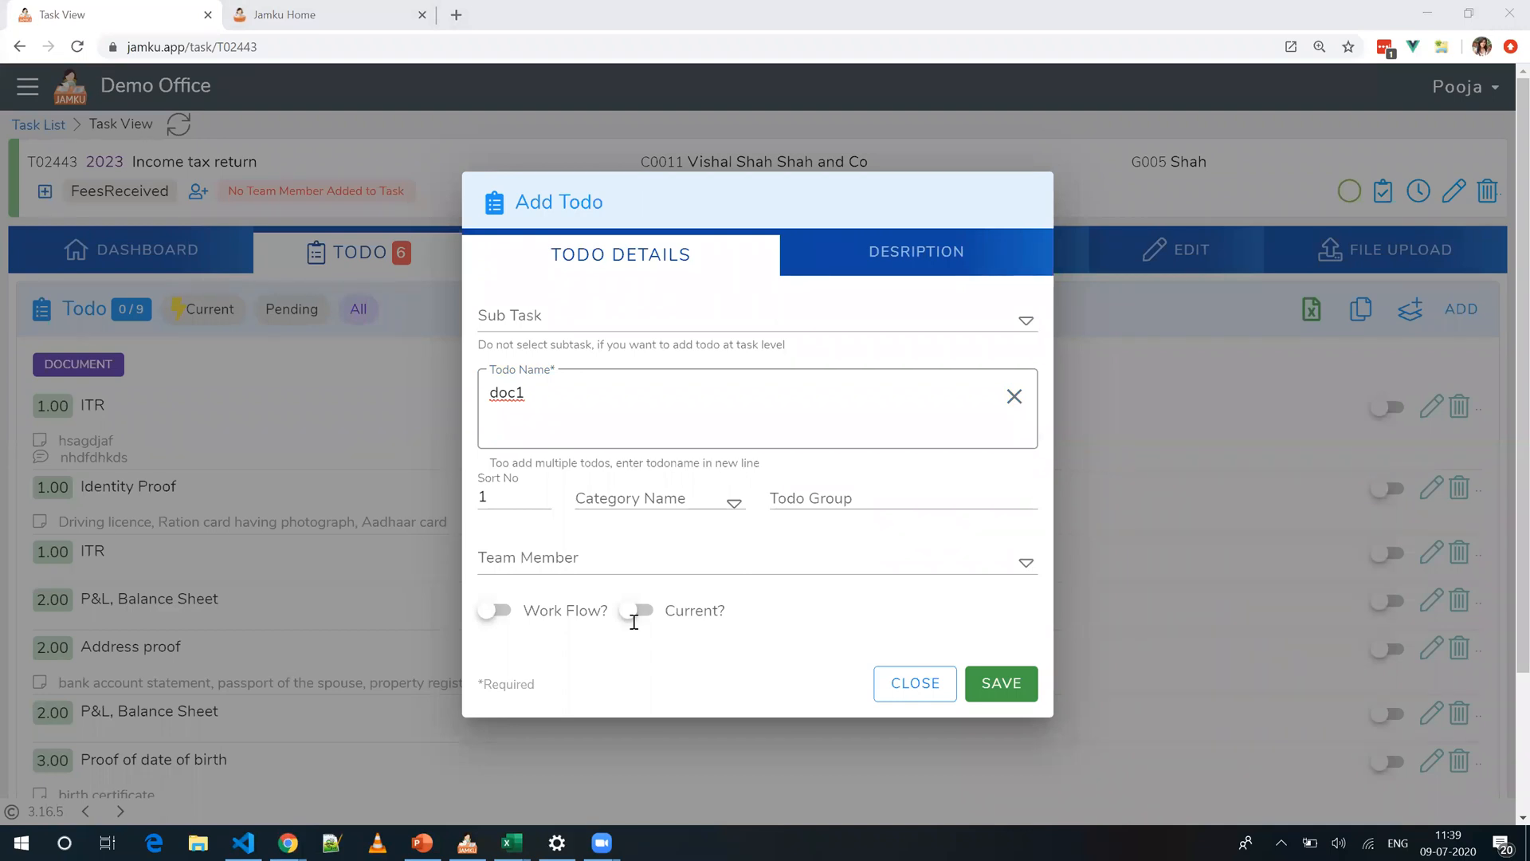
click(567, 395)
click(567, 395)
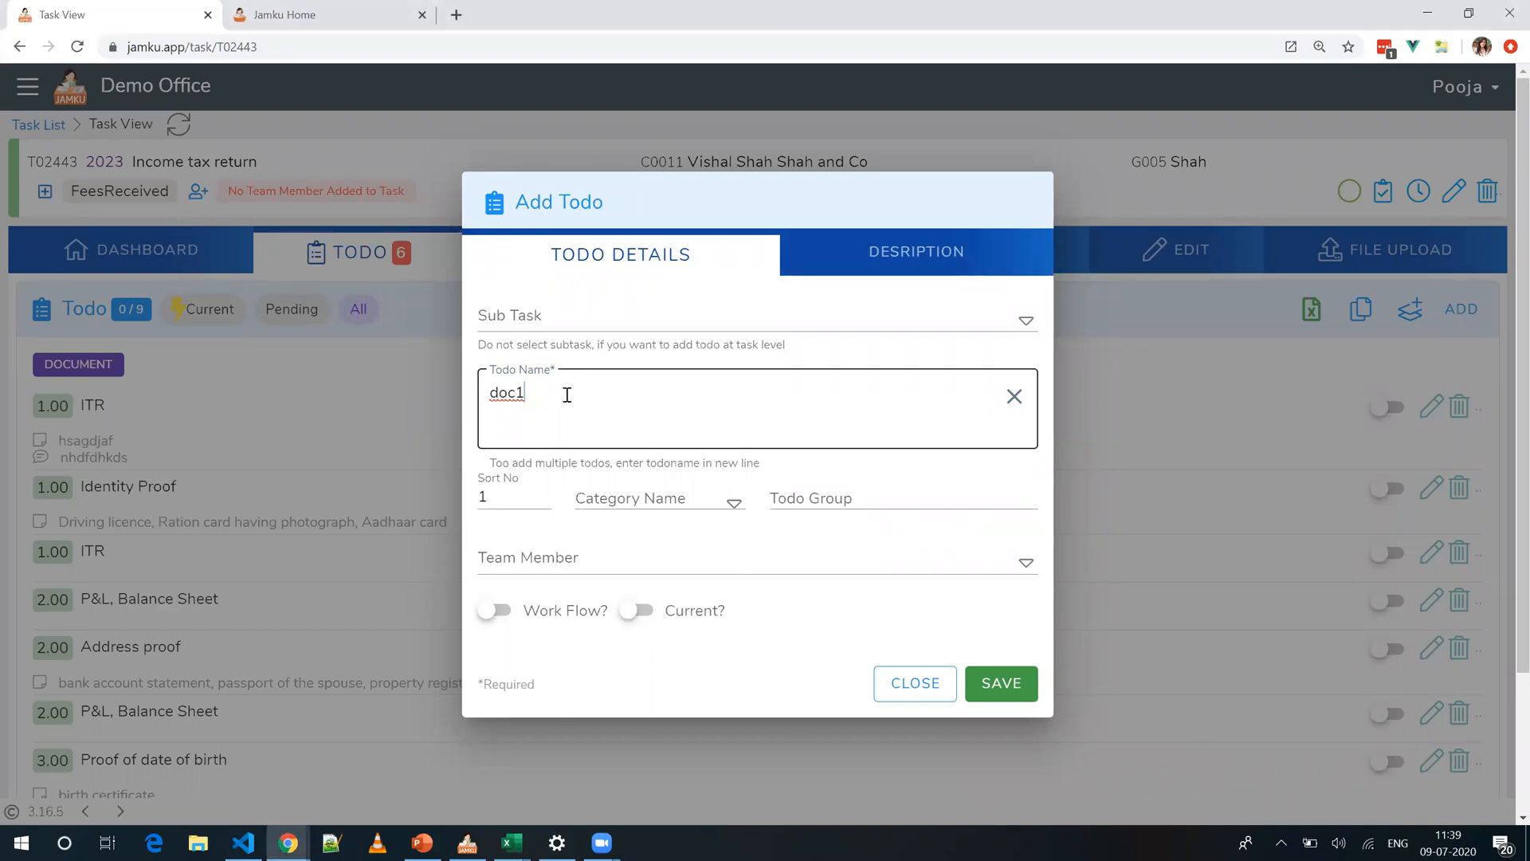
text(doc2)
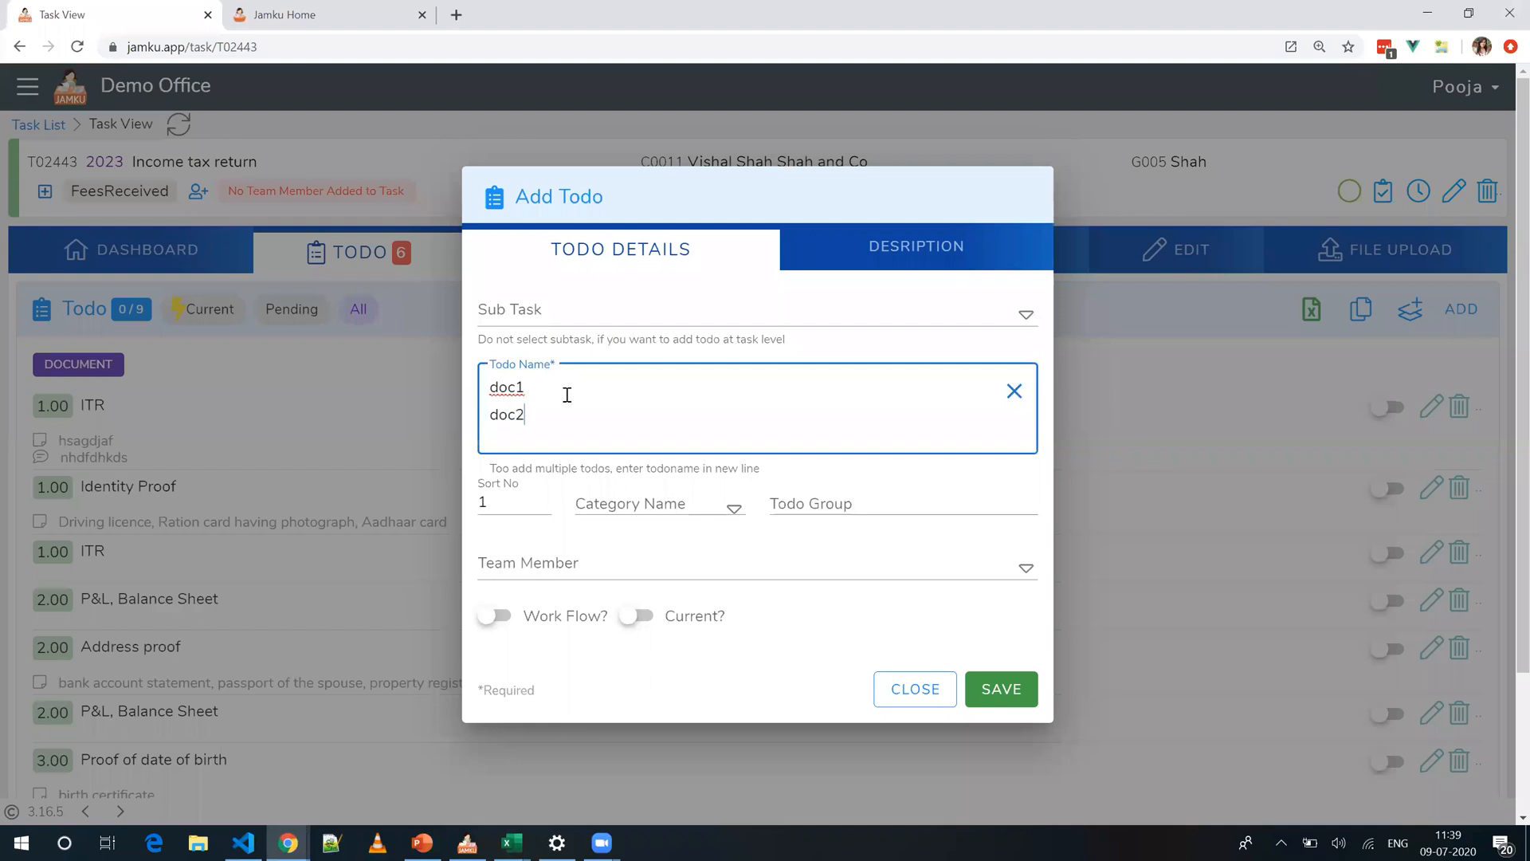
key(Return)
text(doc3)
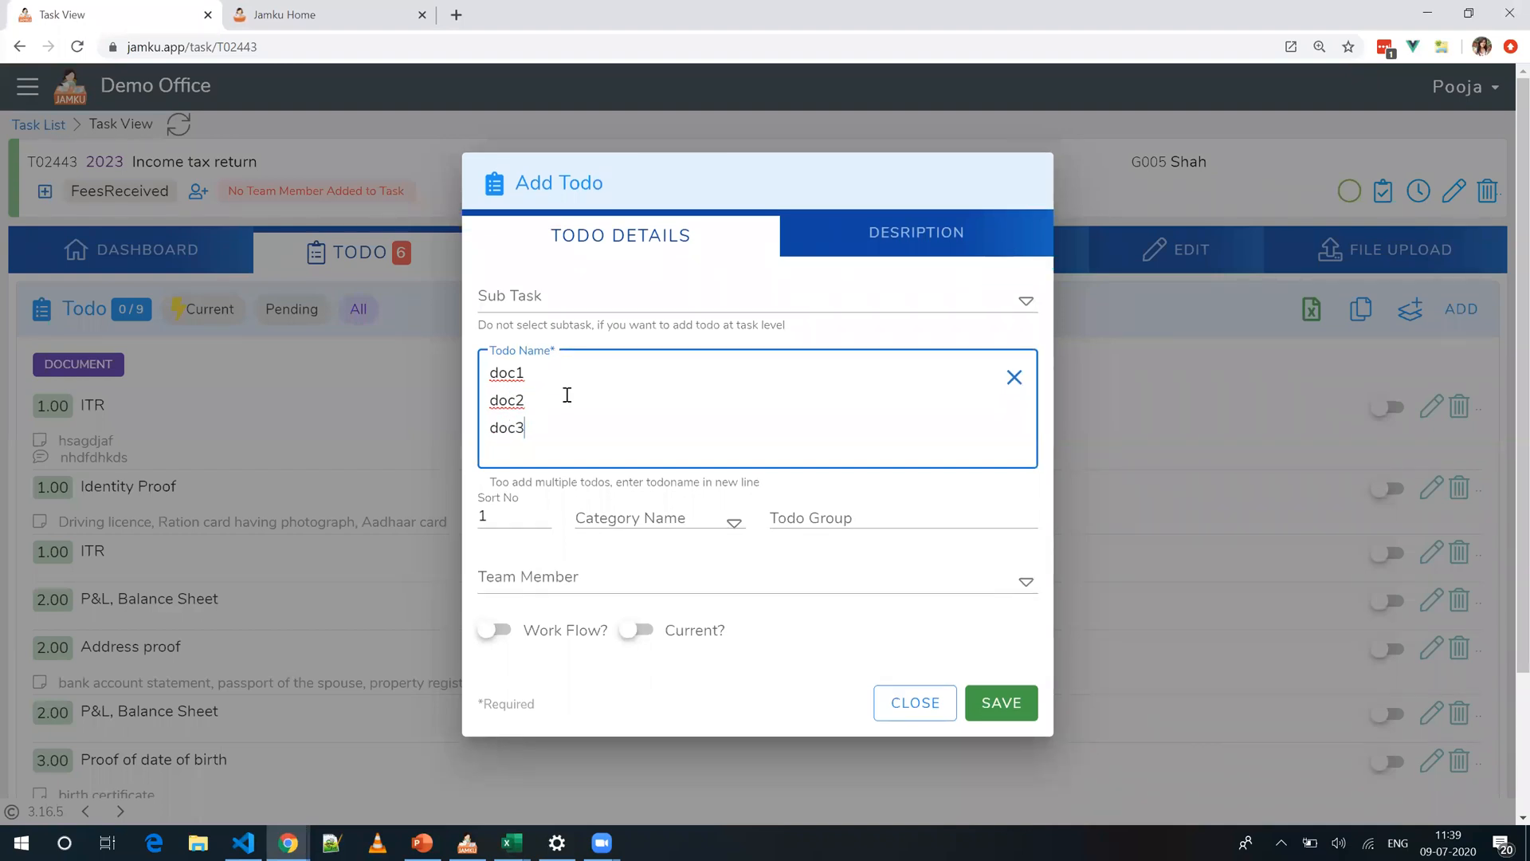
Step: Save the new todos doc1, doc2 and doc3 to the task and review the complete todo list
click(1009, 715)
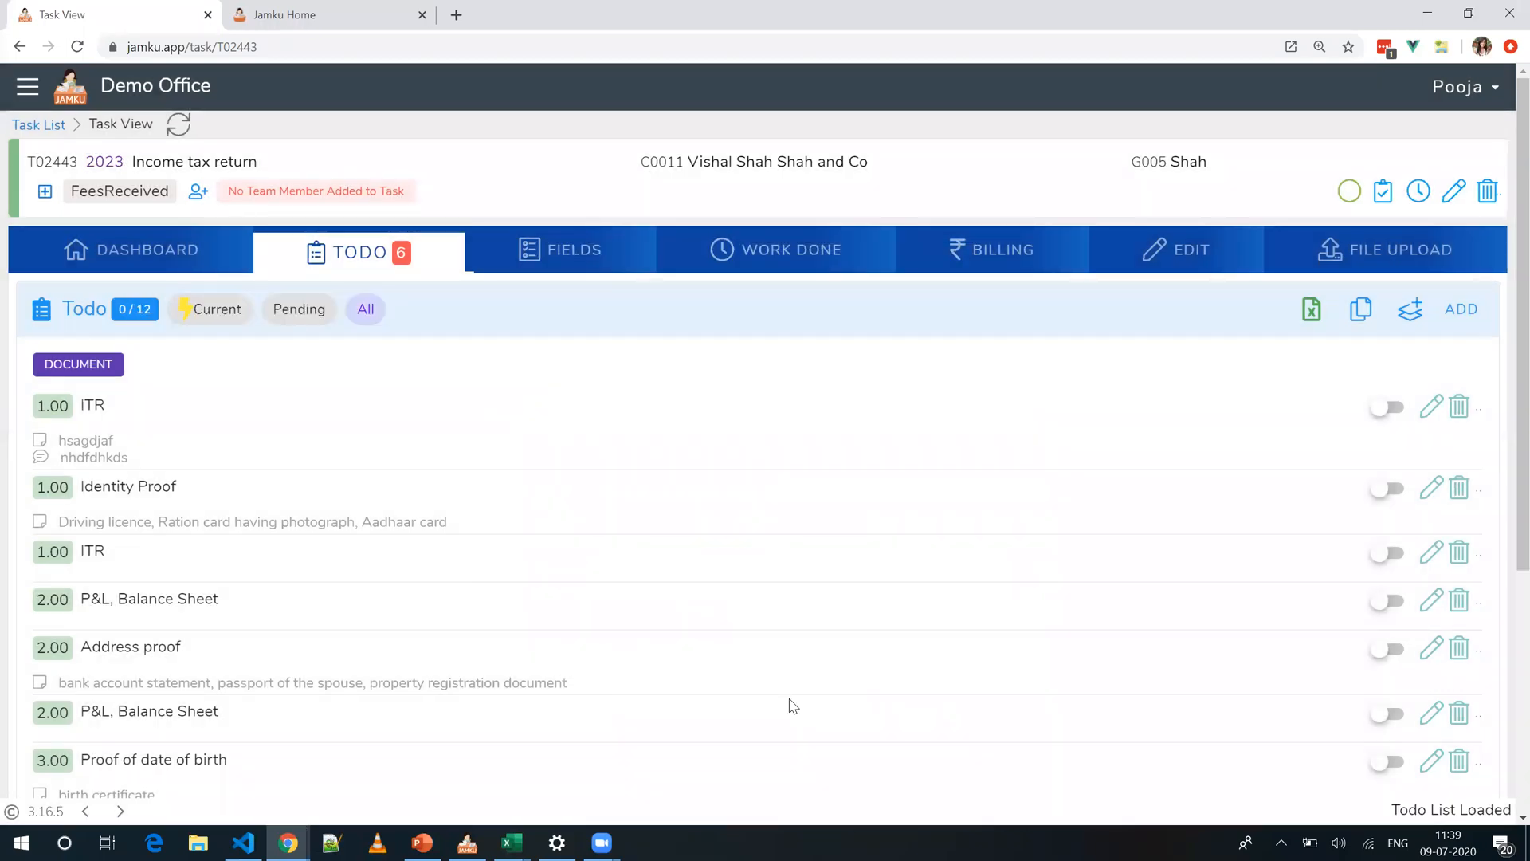
scroll(711, 720, down, 4)
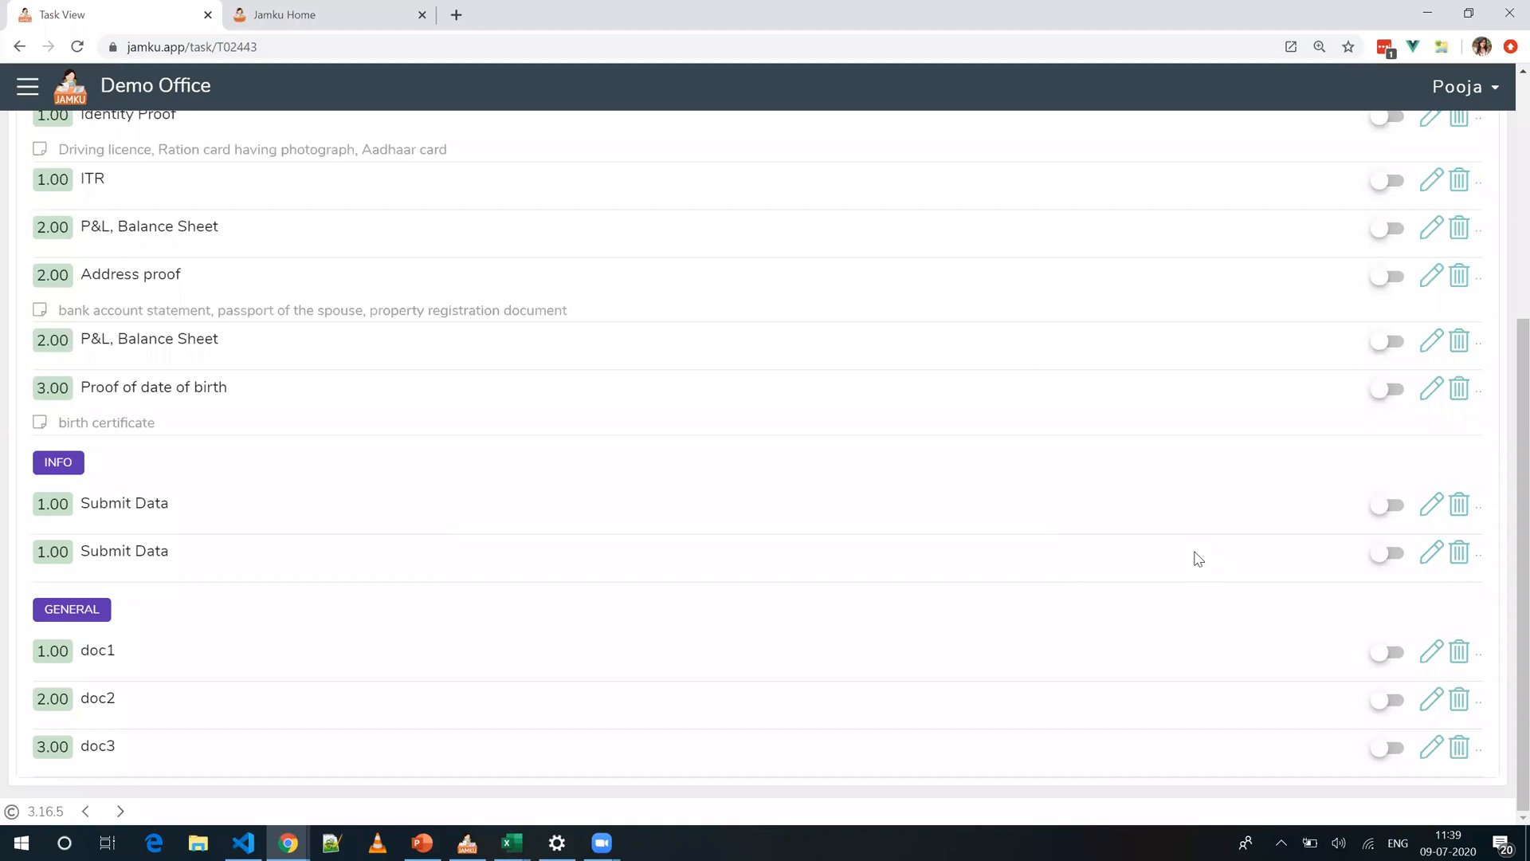
scroll(1198, 559, up, 5)
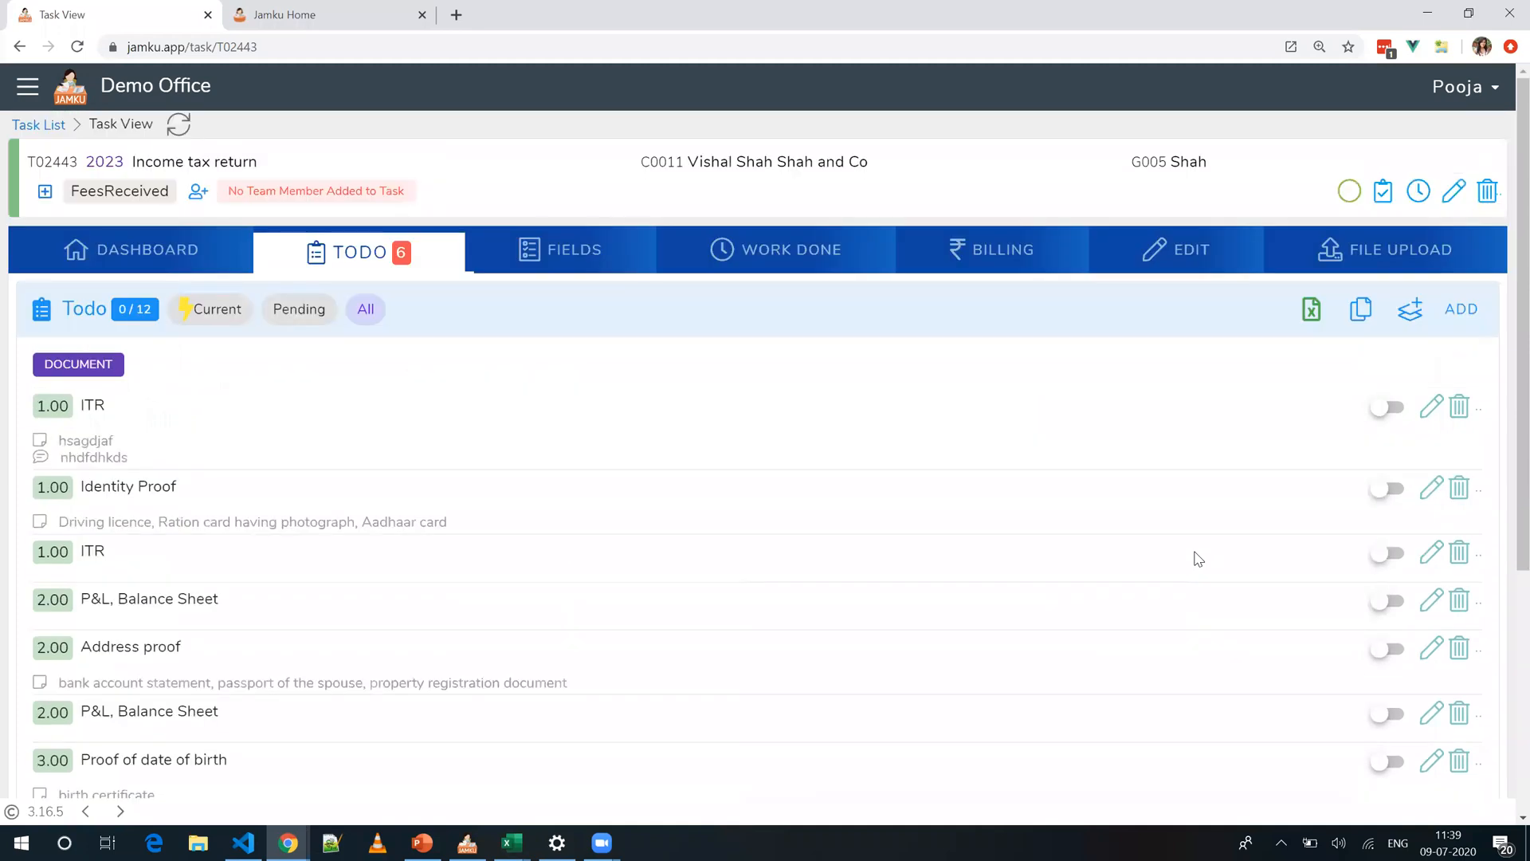
Step: Assign the first ITR todo under Document to the first available team member and mark it as completed
click(1435, 409)
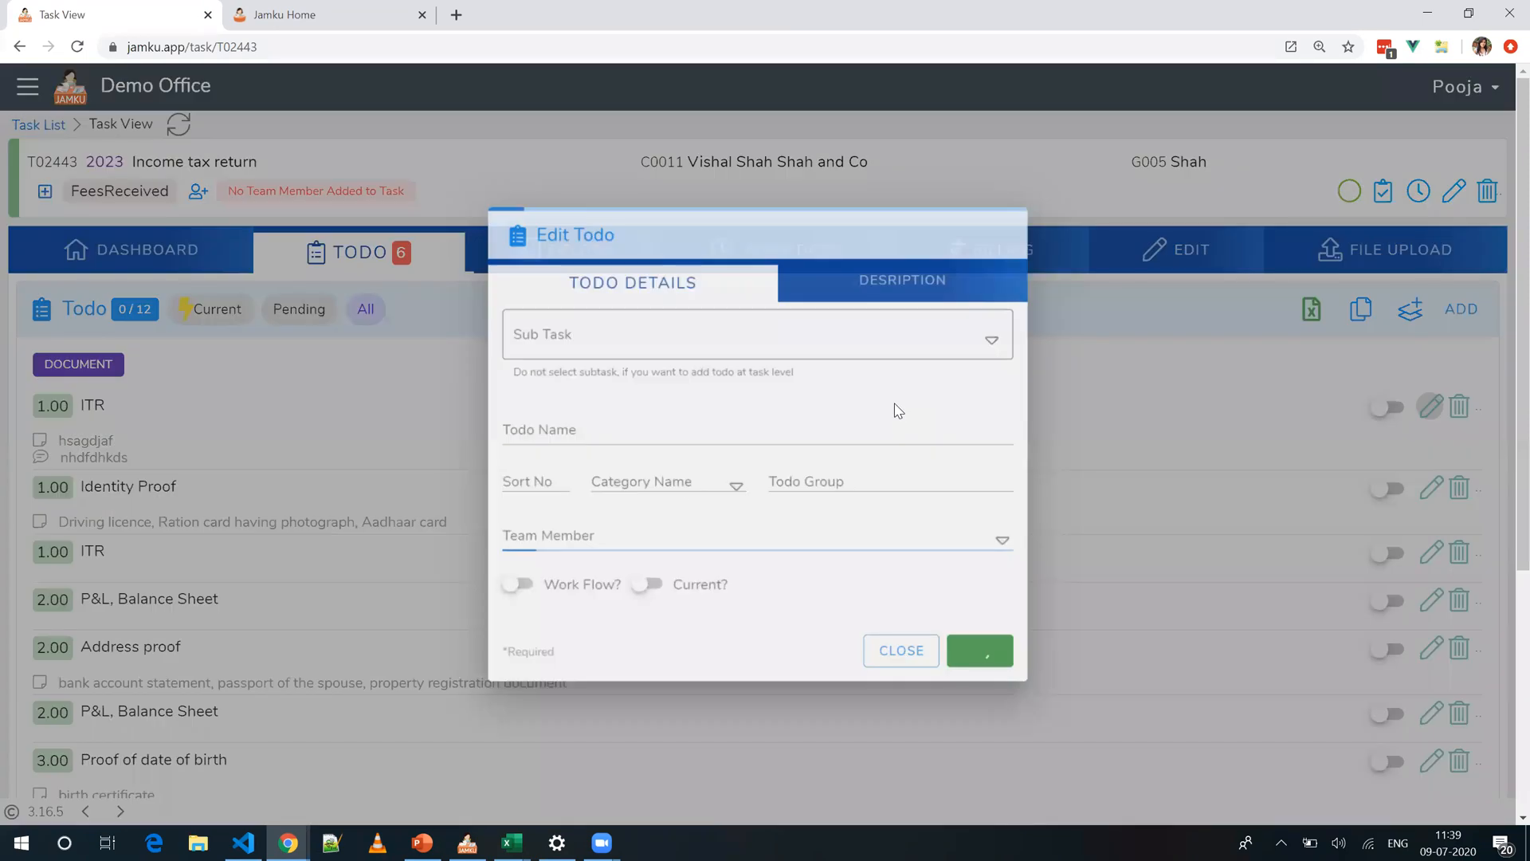
click(777, 530)
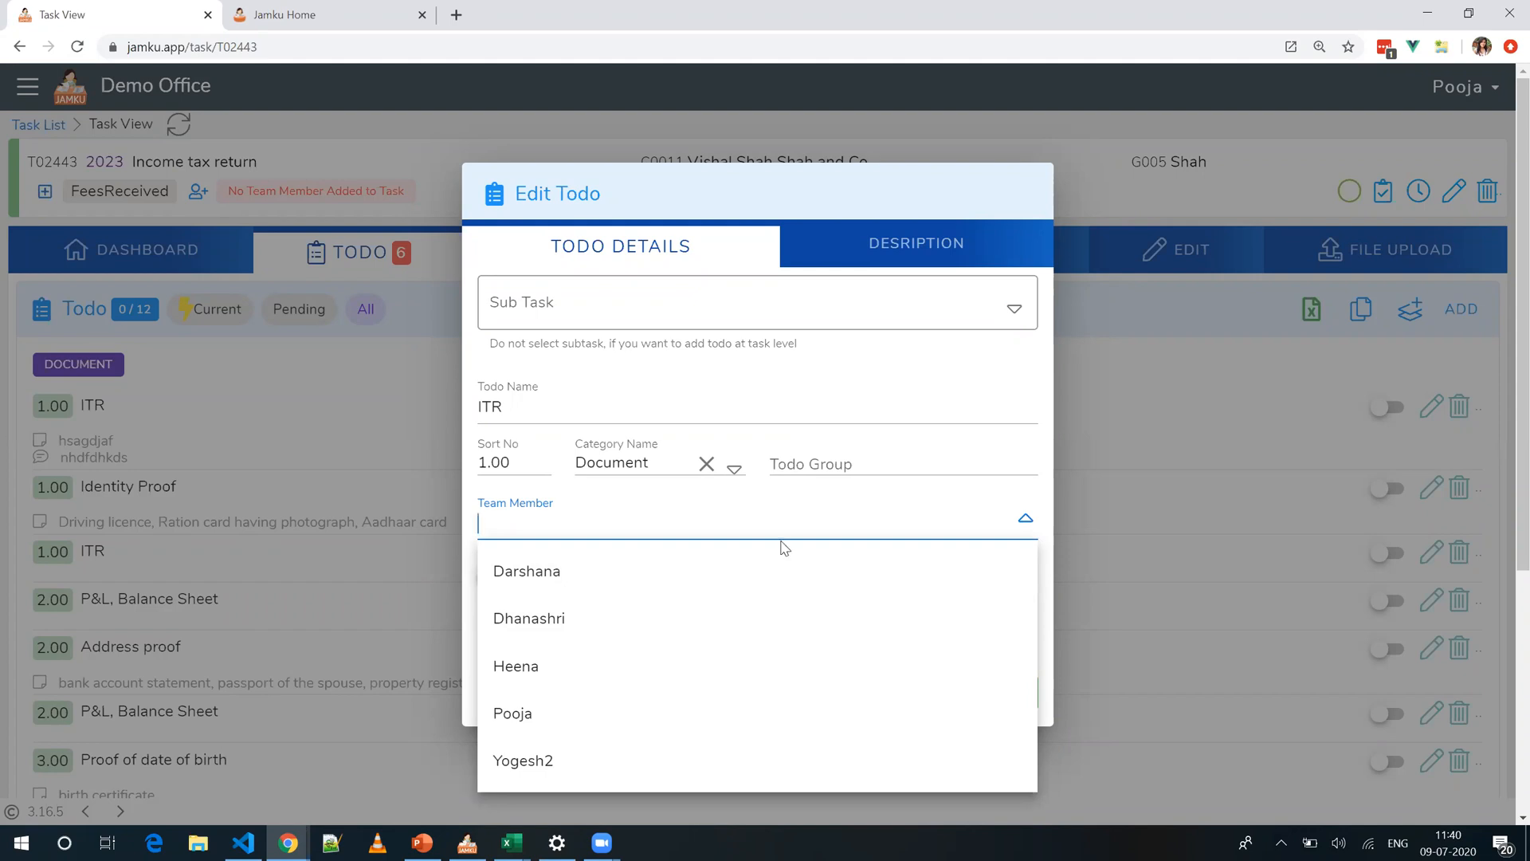
click(905, 588)
click(1006, 694)
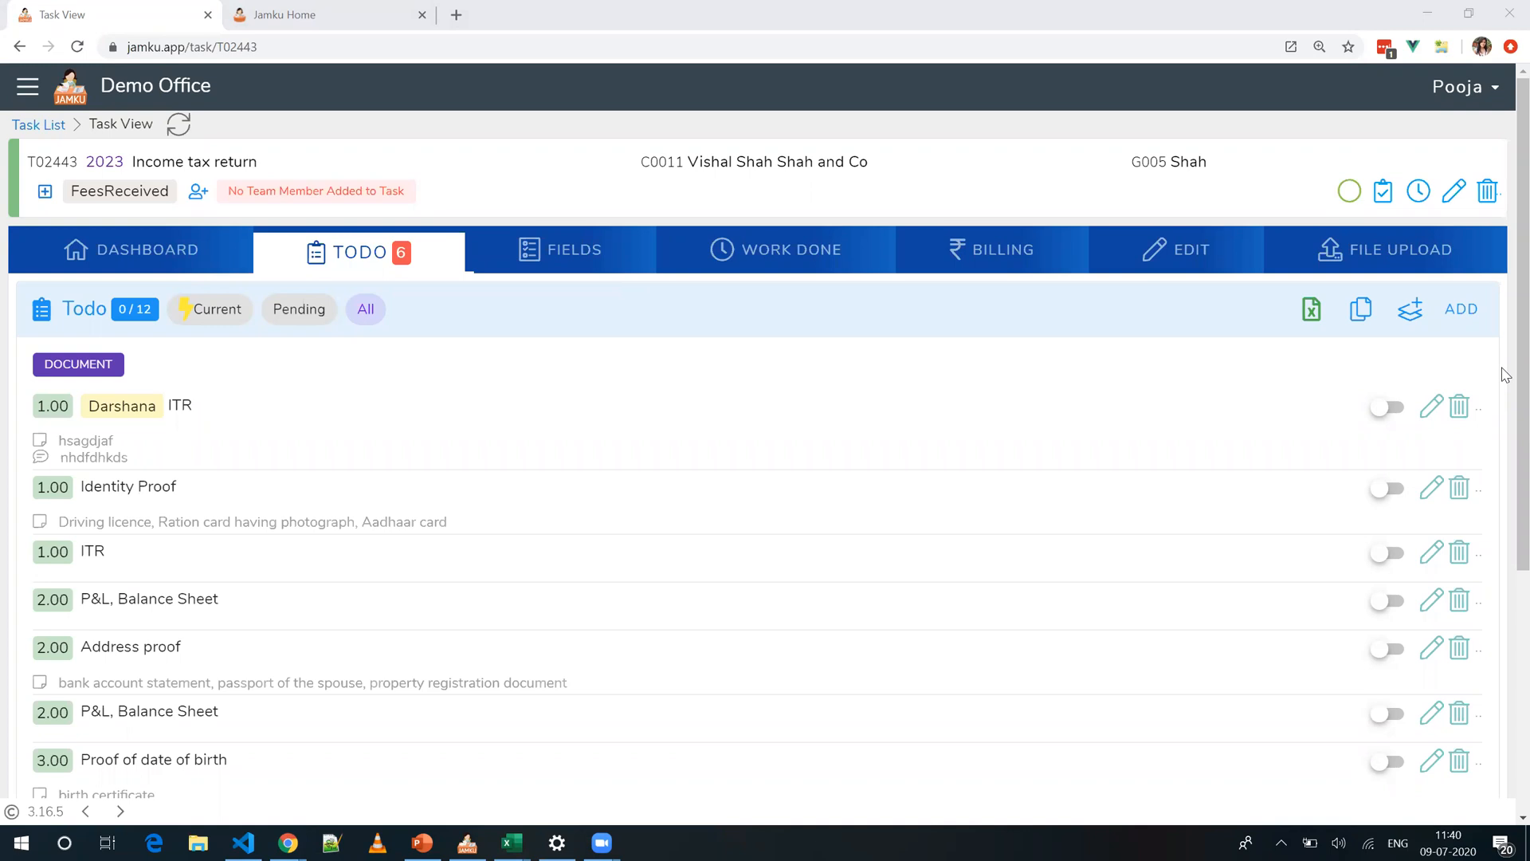
click(1386, 410)
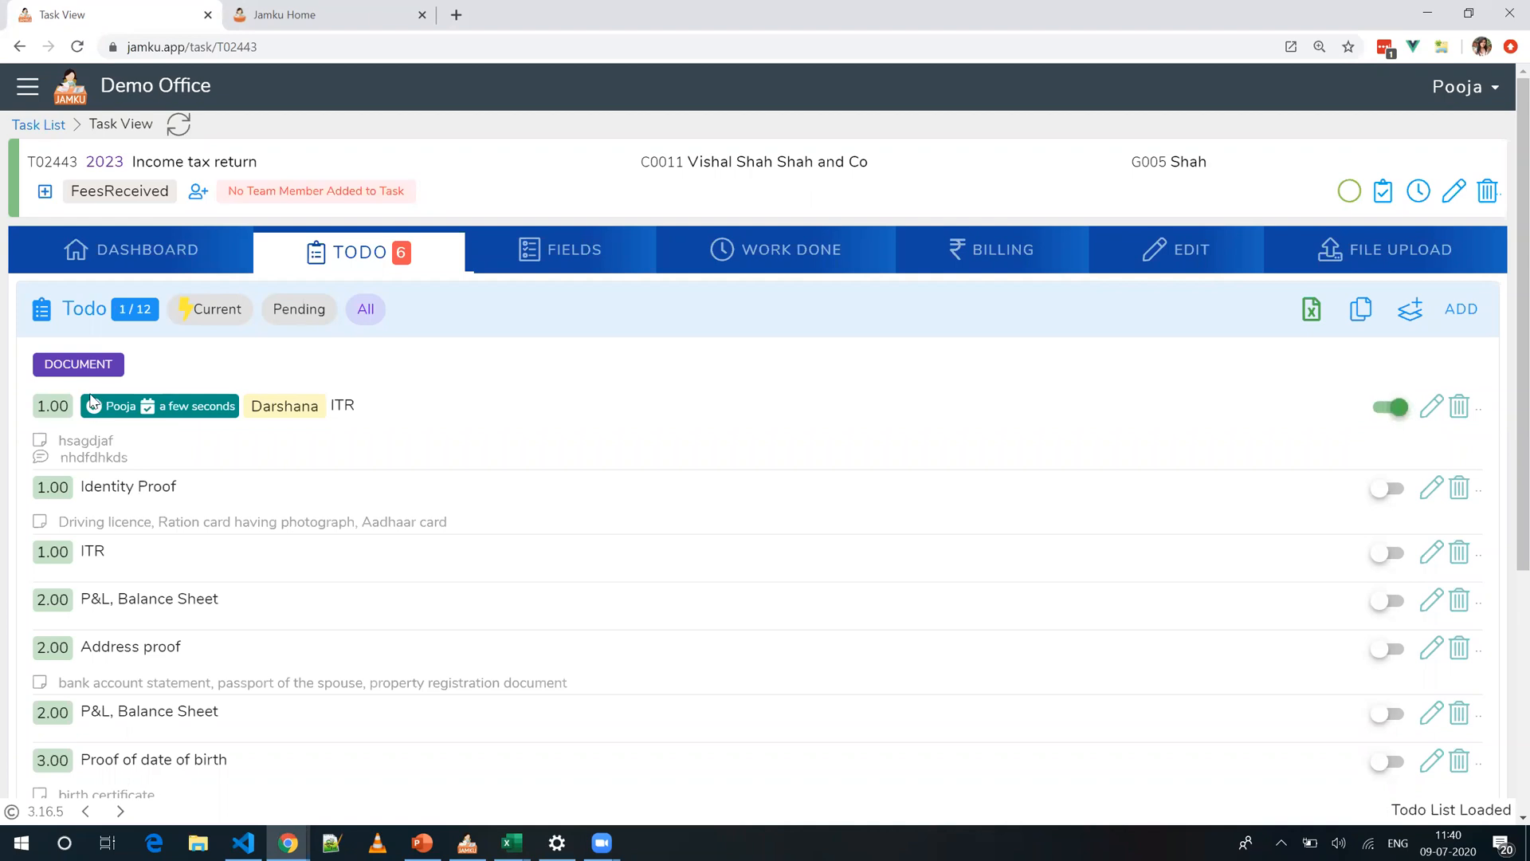
Step: View the remark and instructions of the completed ITR todo, leaving them as they are
click(1435, 406)
click(889, 252)
click(629, 403)
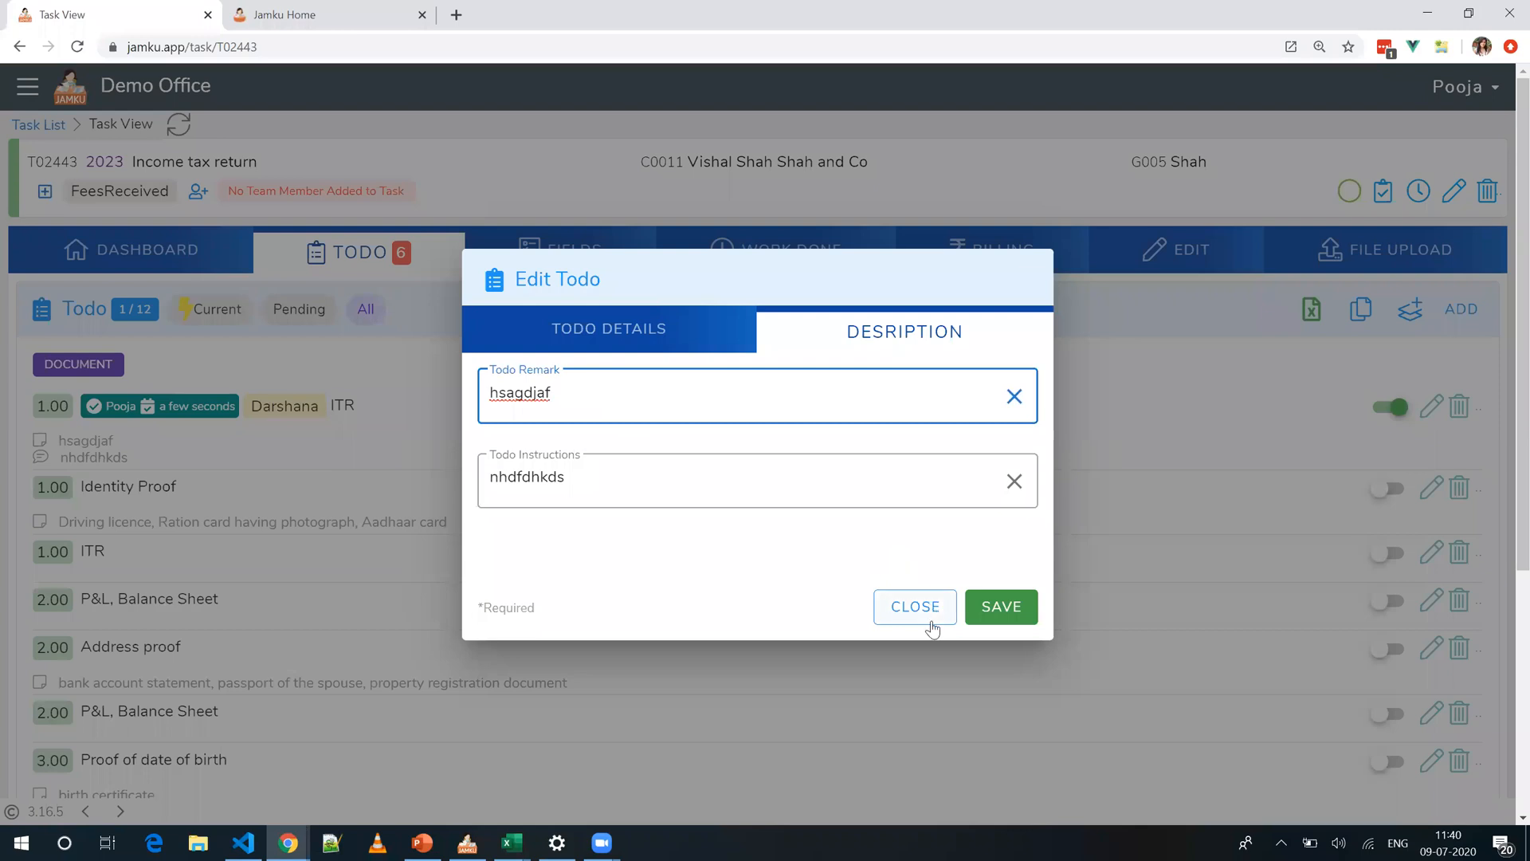
click(453, 534)
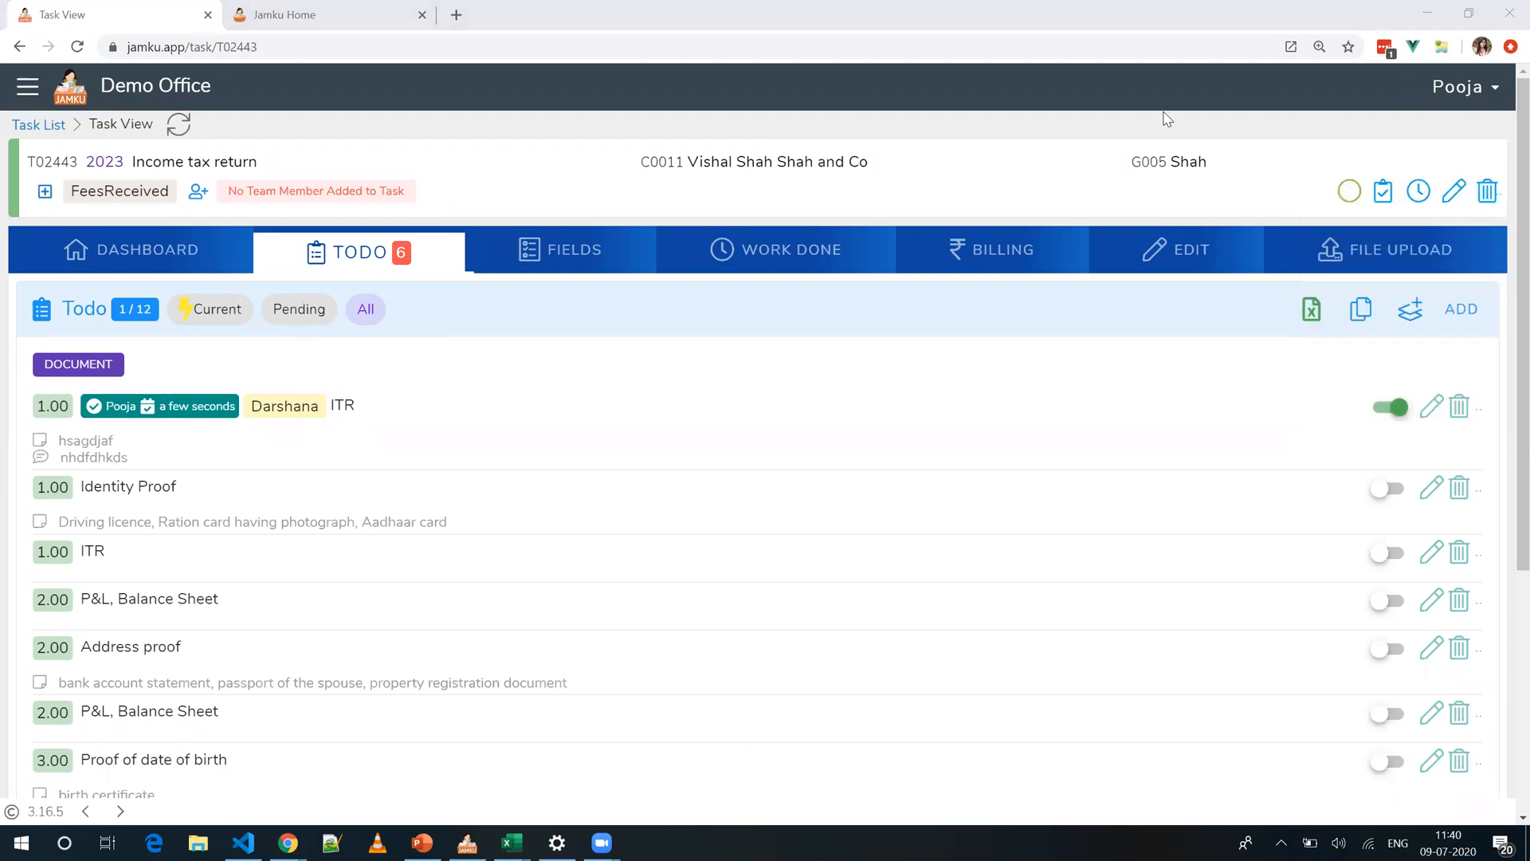
Step: Go to the services and view the todos set up in the GSTR 3B M service
click(28, 86)
text(ser)
click(193, 186)
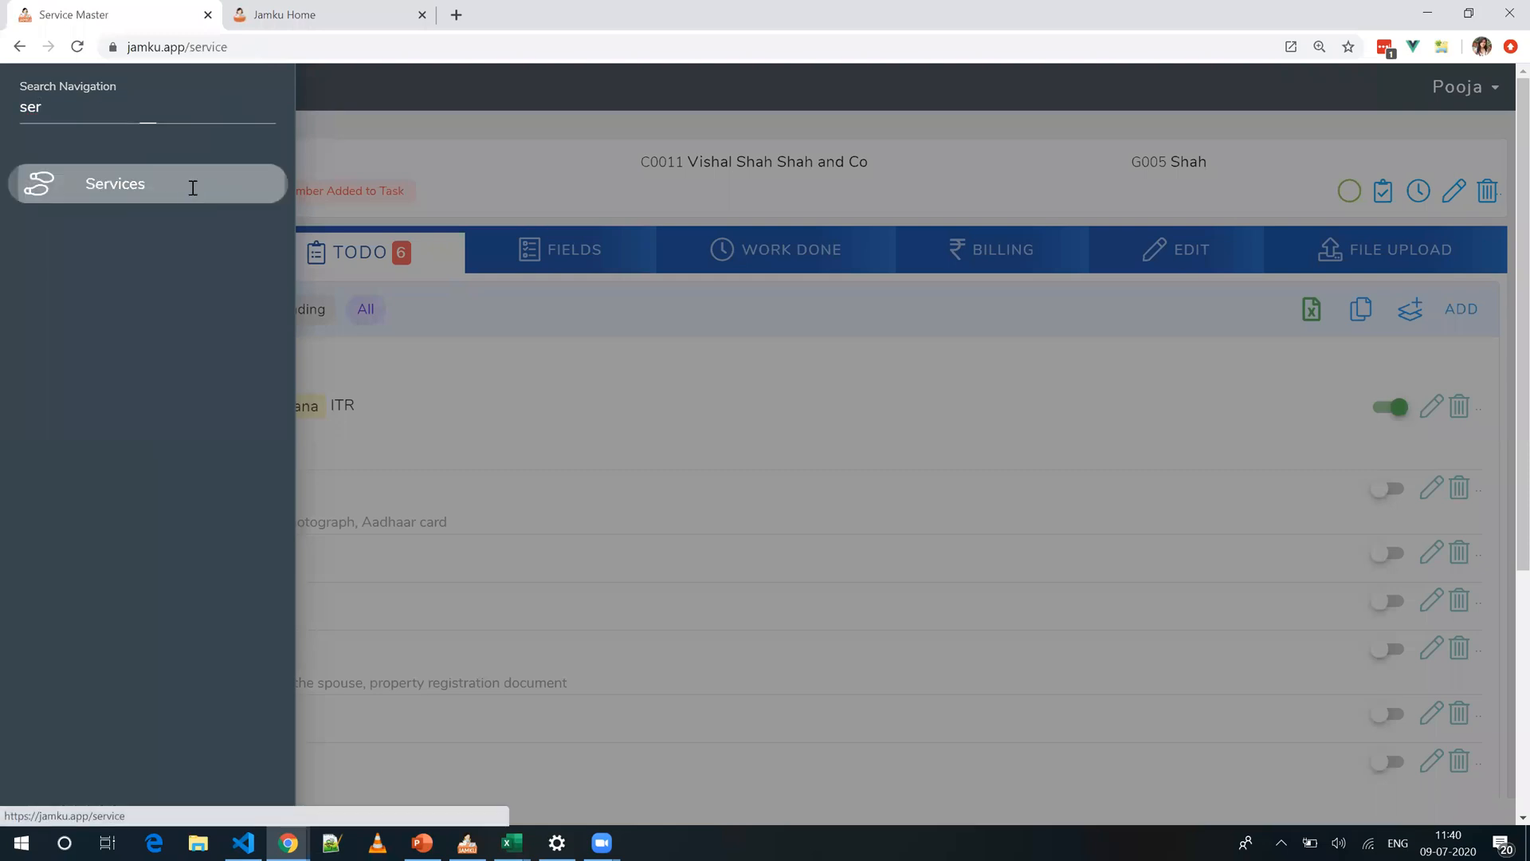
click(108, 259)
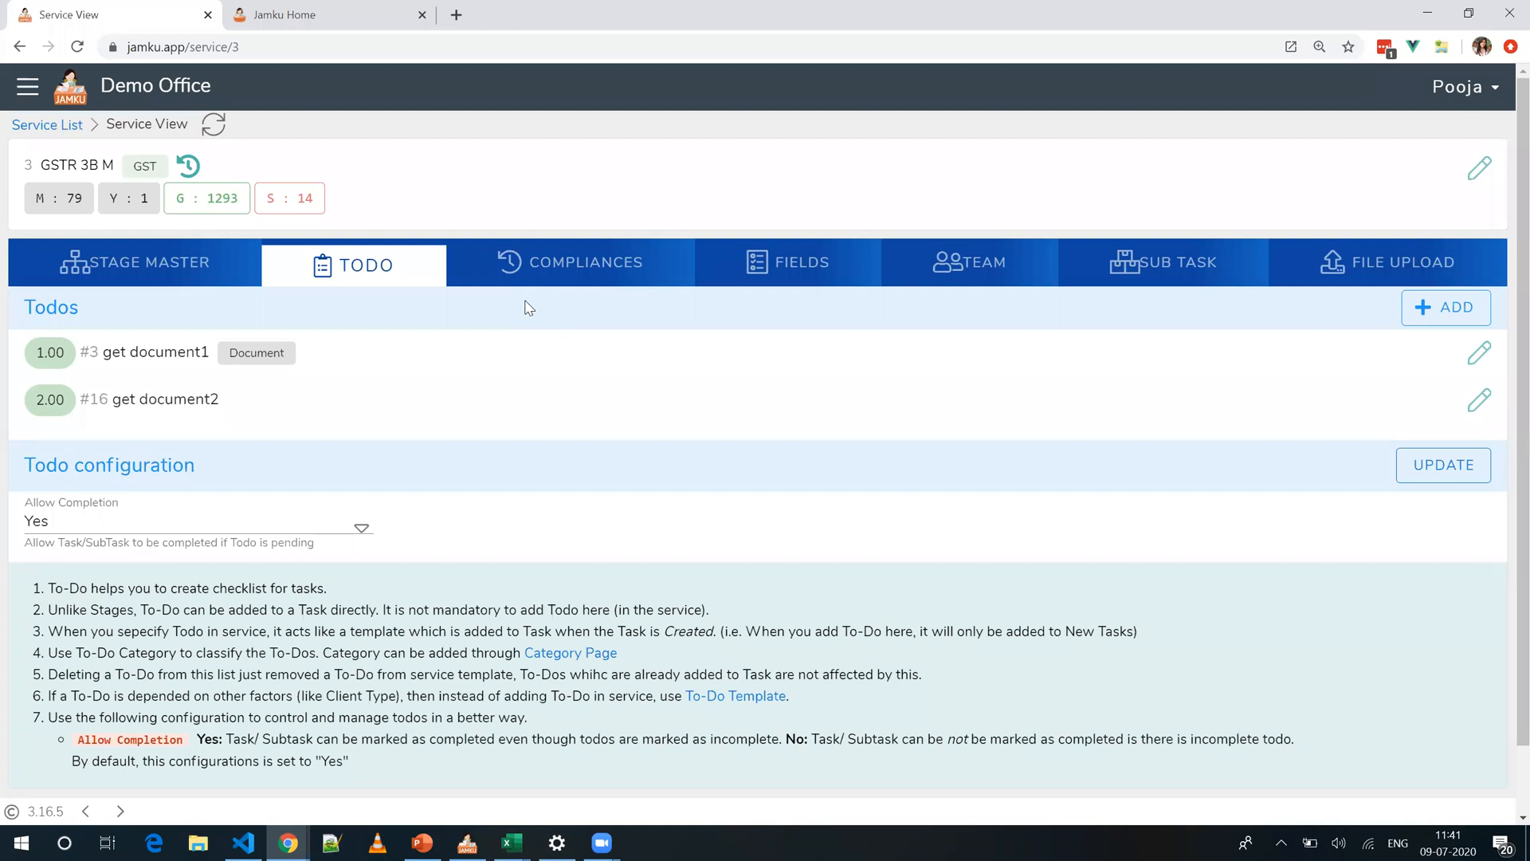
Step: Go to Office Config and view the list of todo templates
click(30, 85)
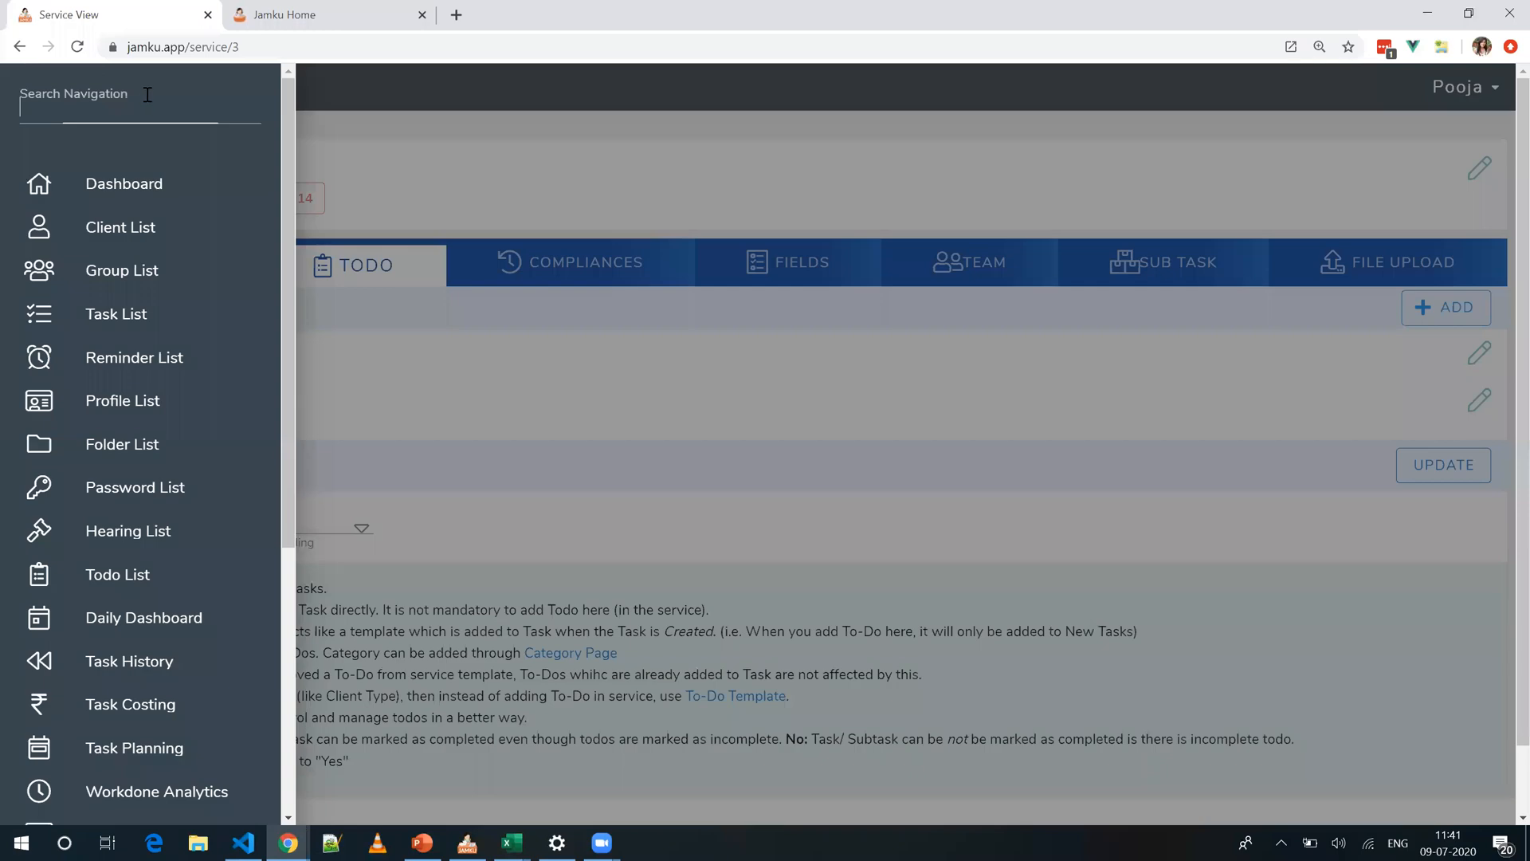
text(off)
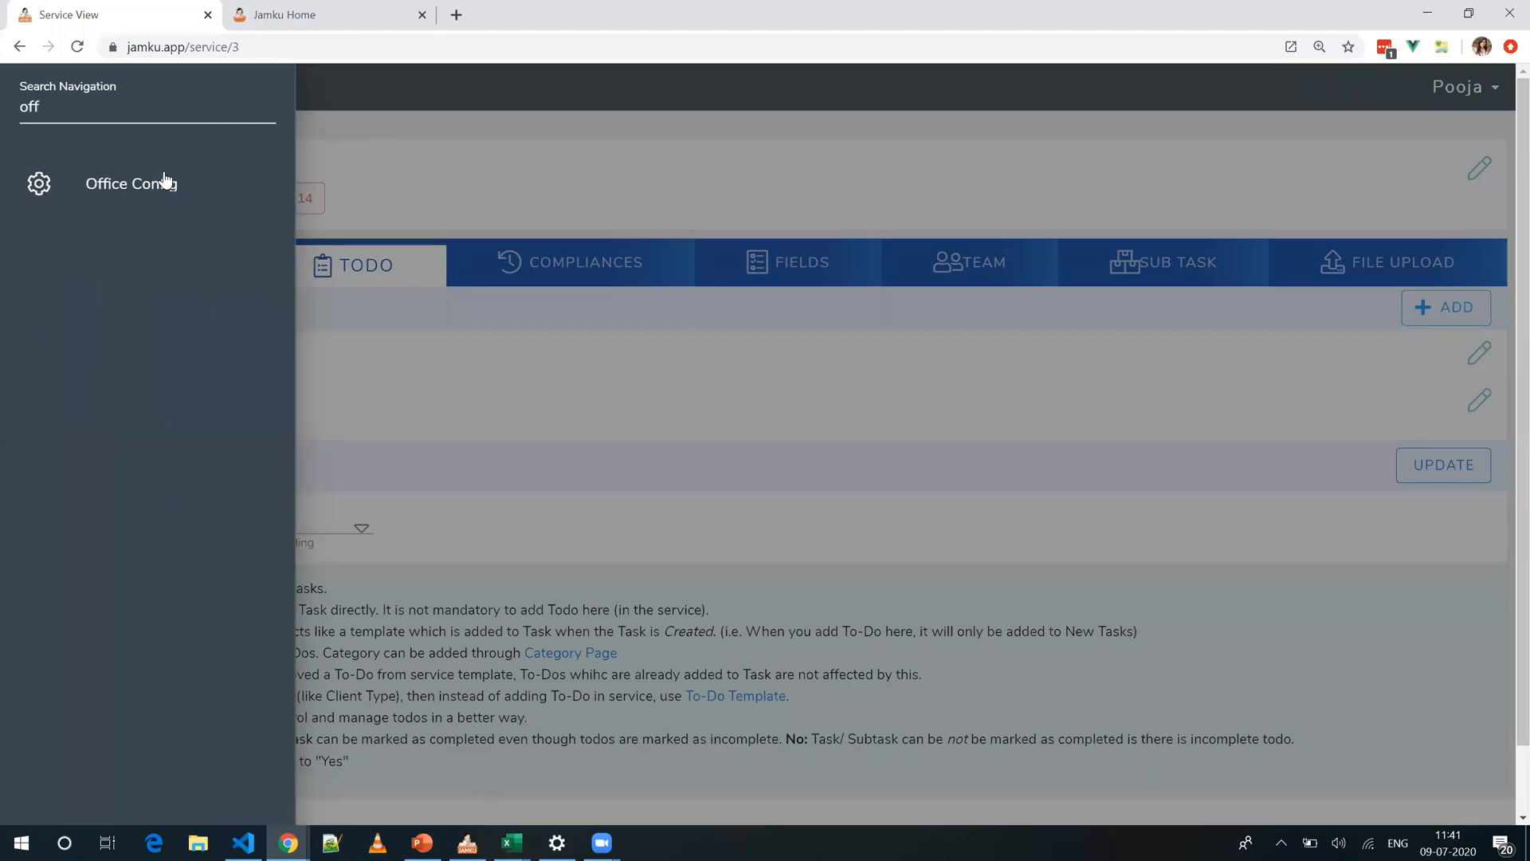
click(165, 182)
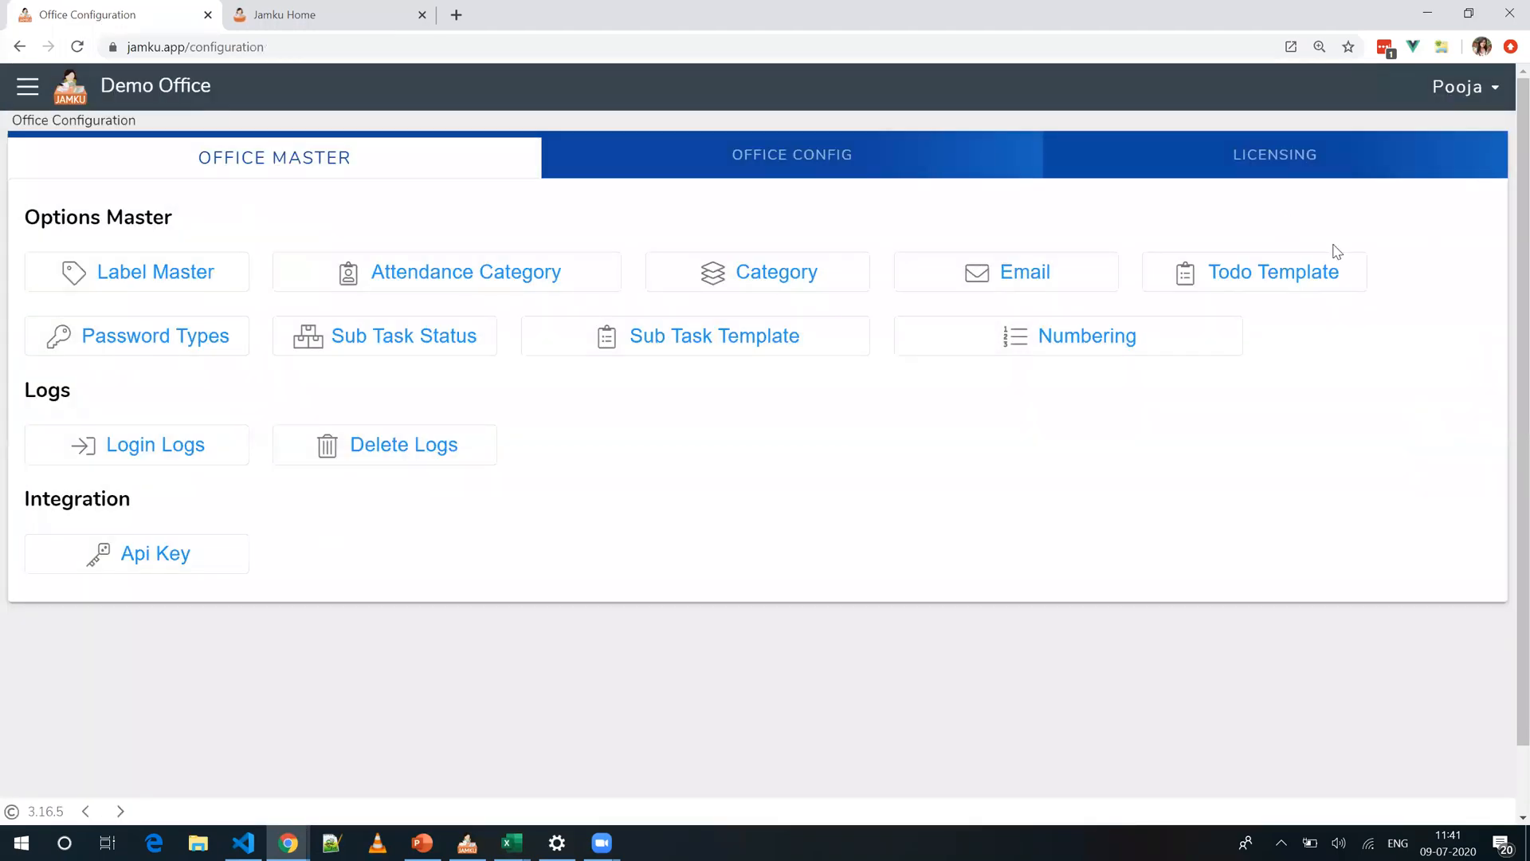
click(1287, 278)
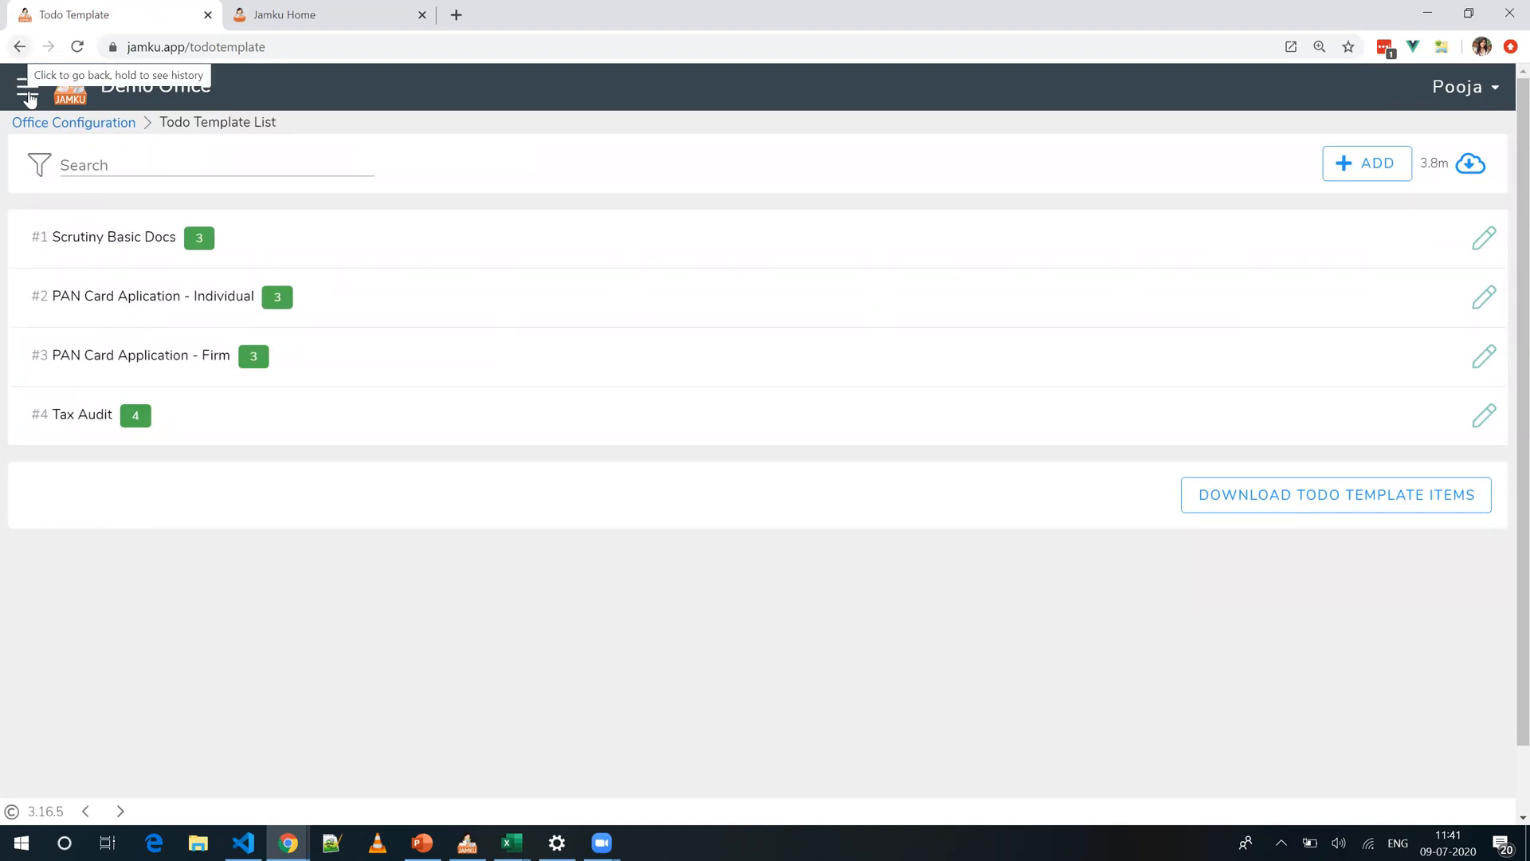
Step: Go to the Task List and open the first Income tax return task
click(28, 94)
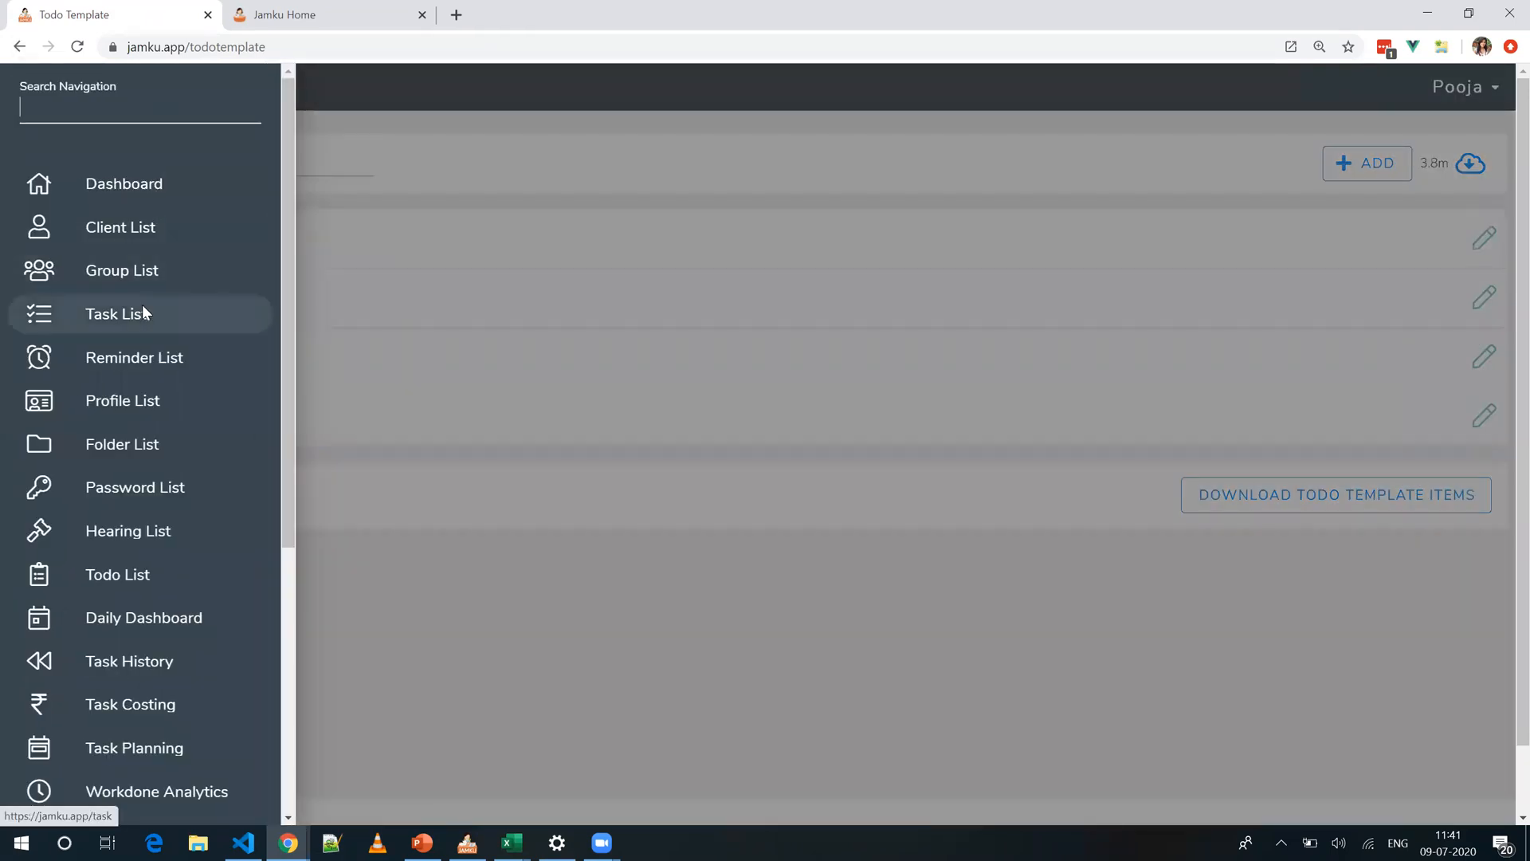
click(142, 312)
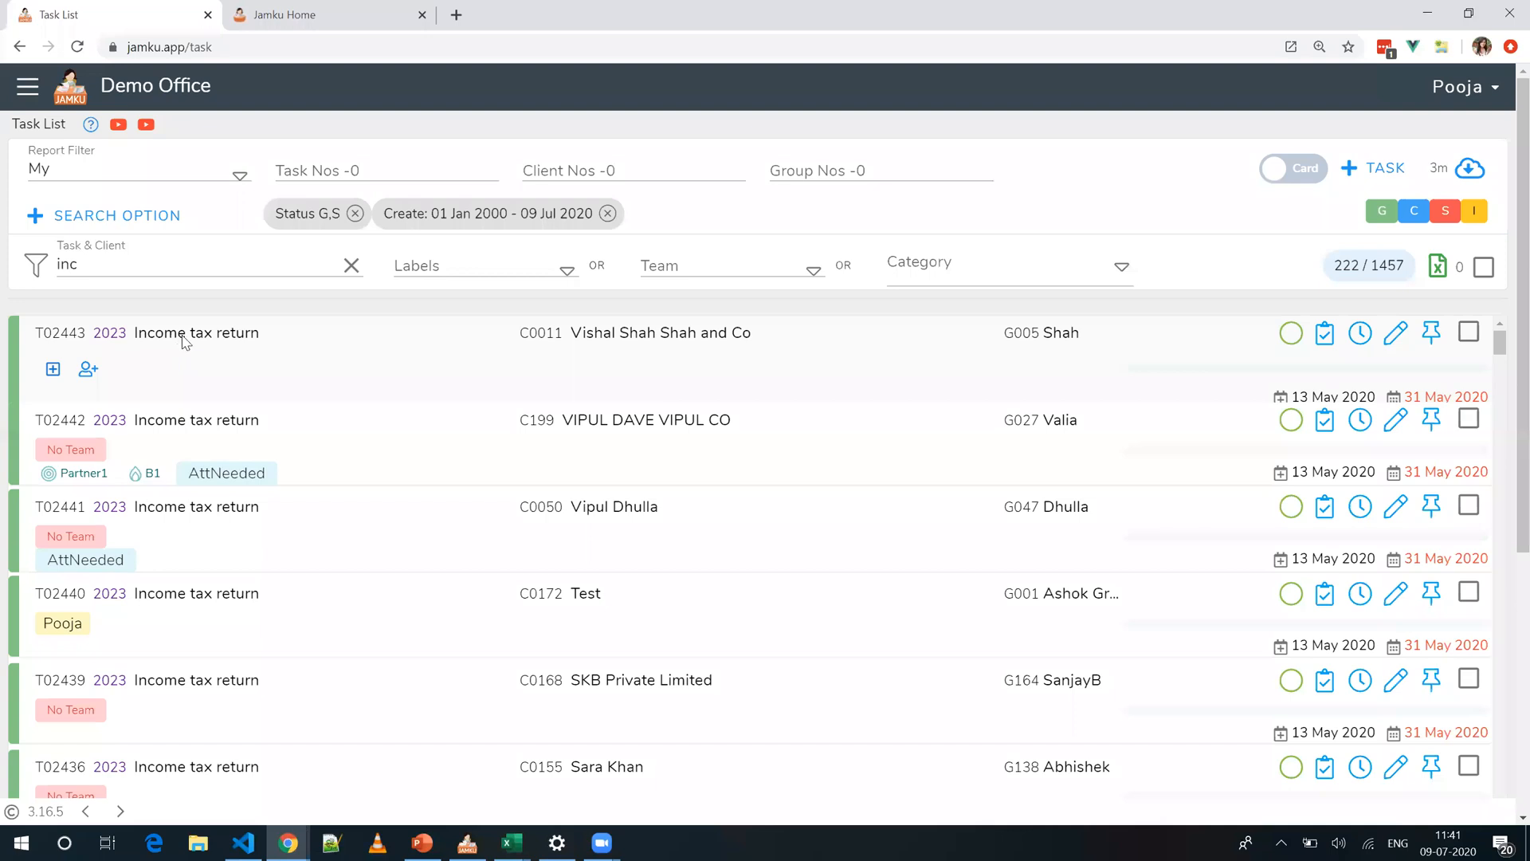
click(182, 341)
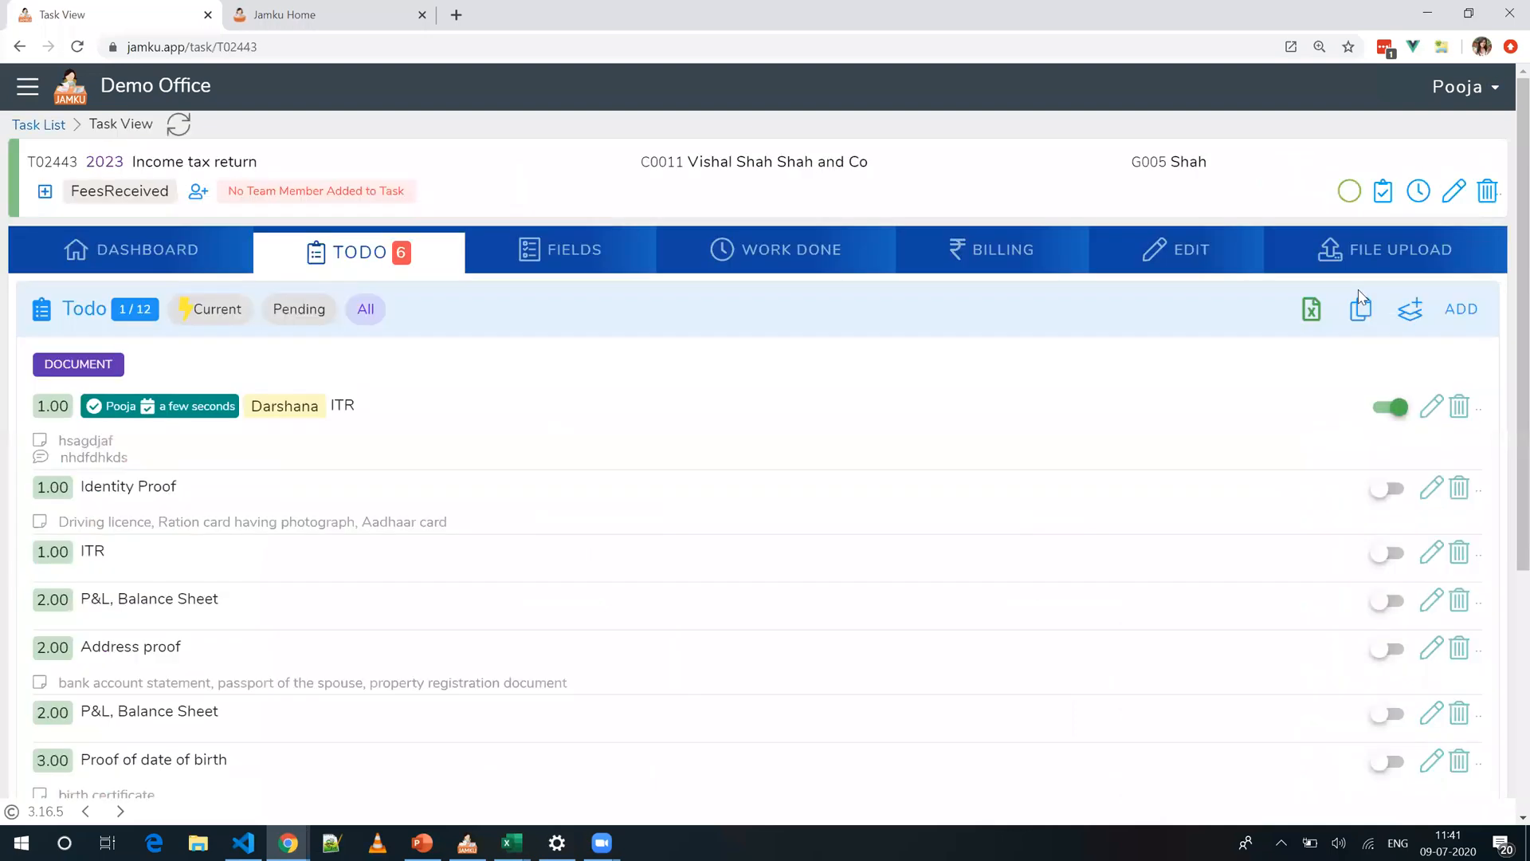
Step: View the team member choices for a new todo on the task and close the form without saving
click(1461, 313)
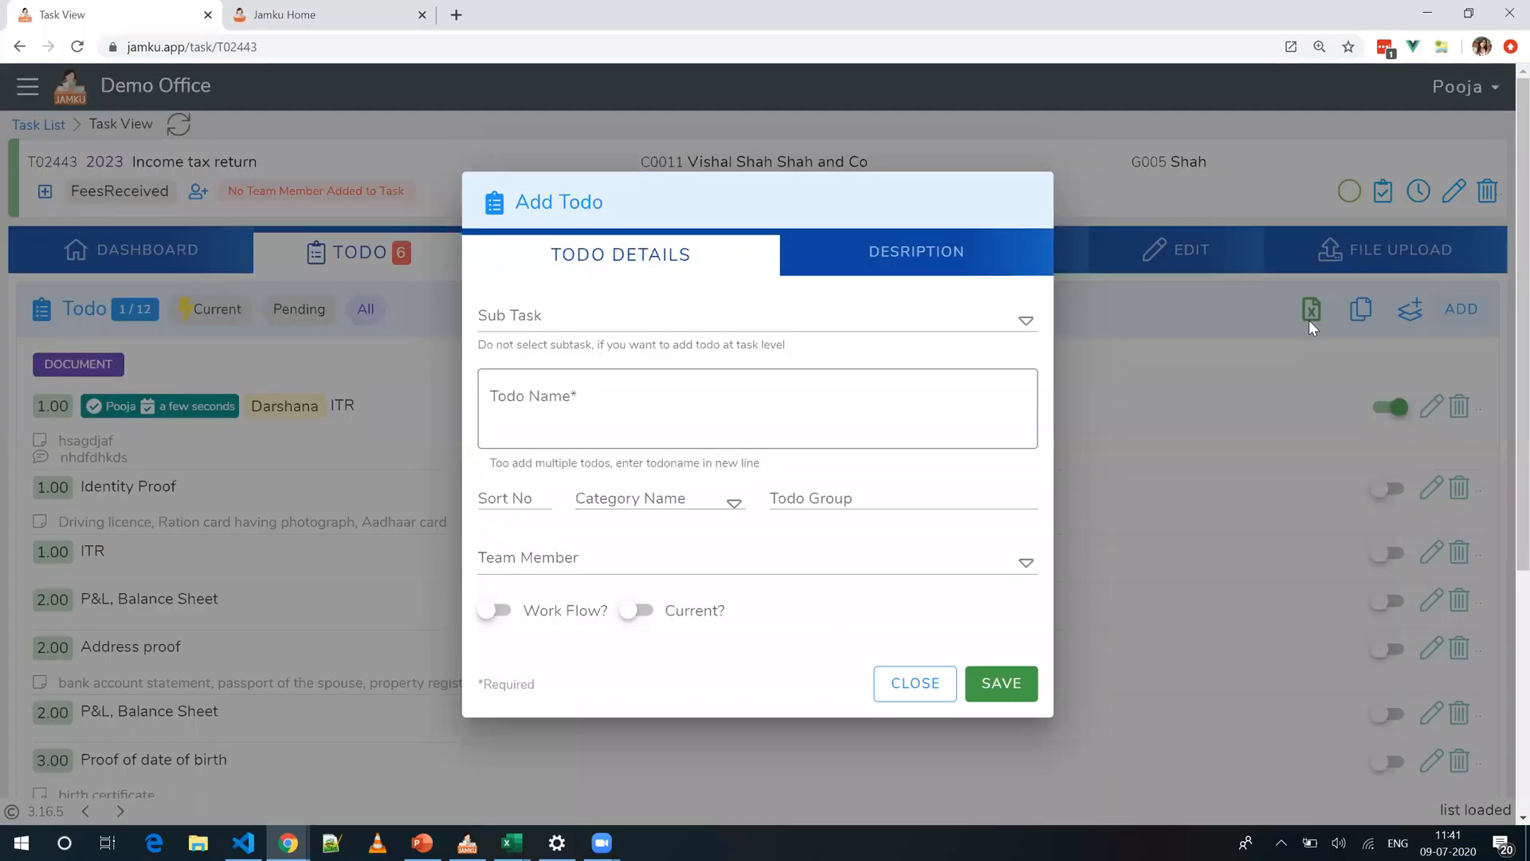
click(818, 564)
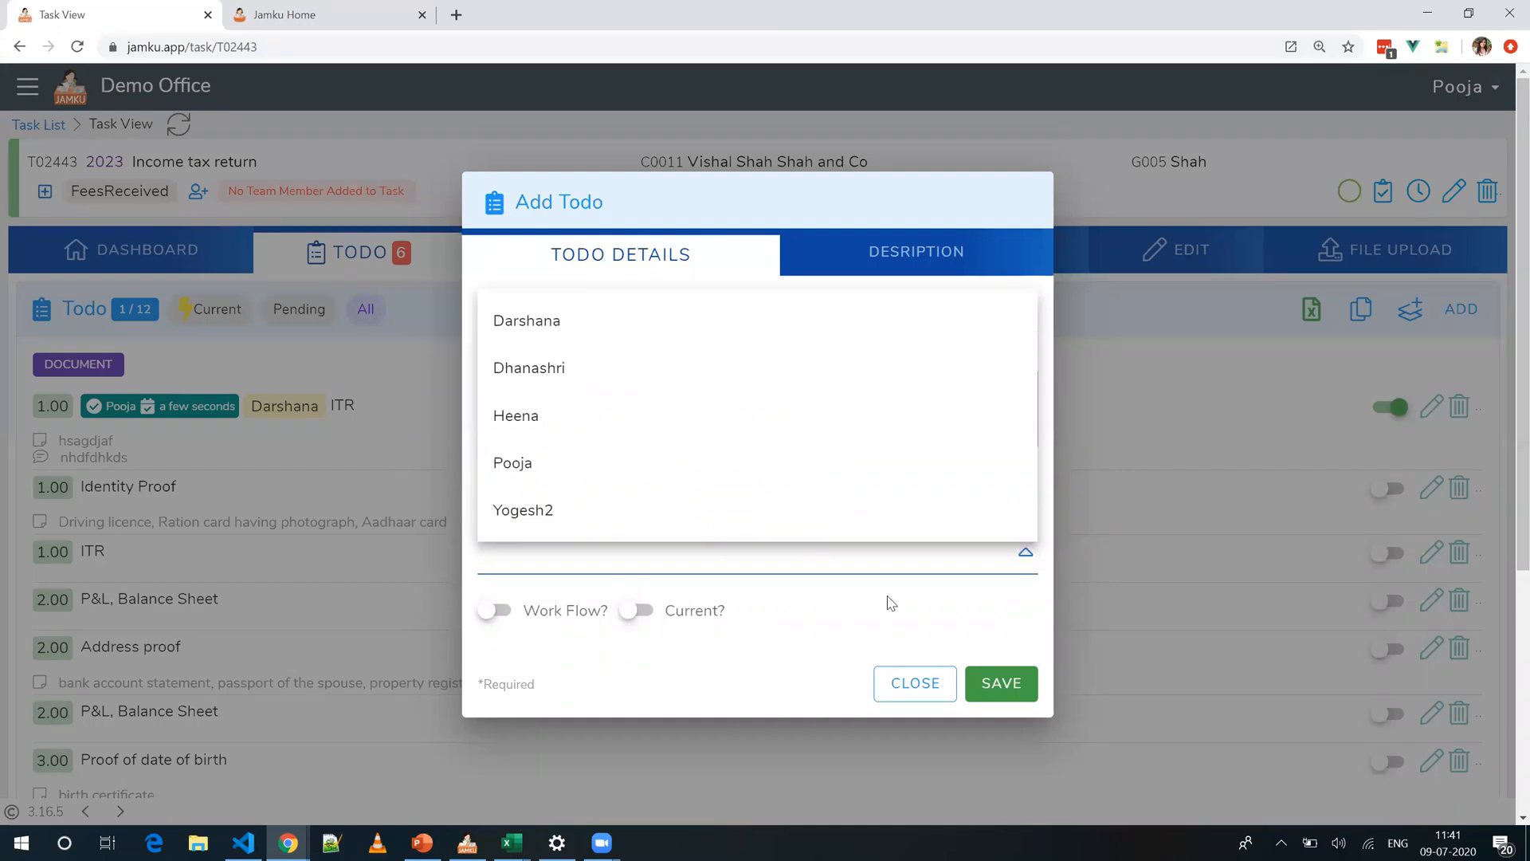
click(915, 693)
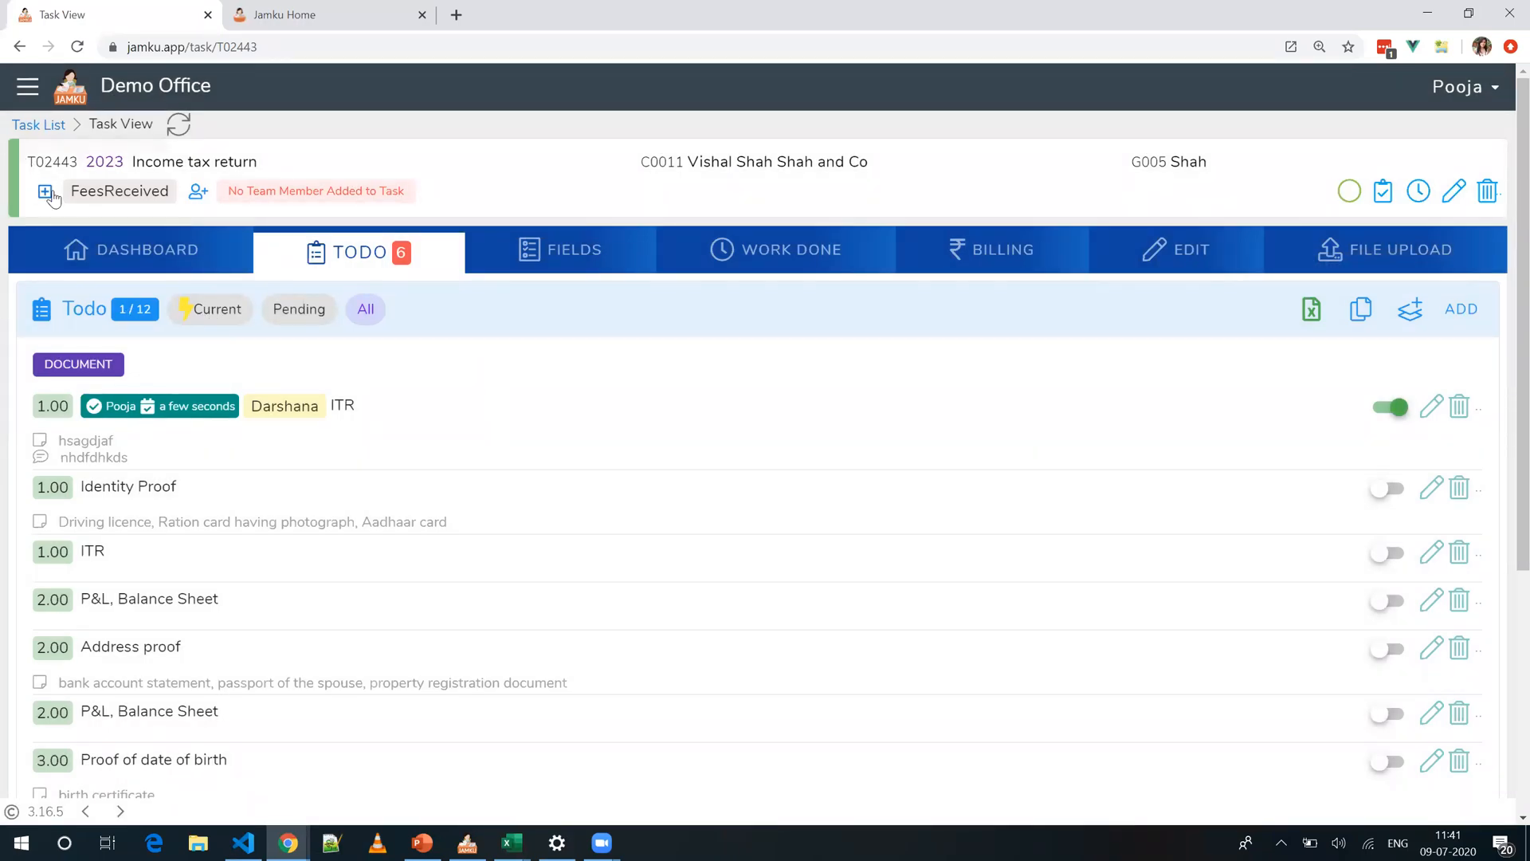
Step: Go to the services, filter them by "cit" and open the fields of the CIT Appeal service
click(26, 89)
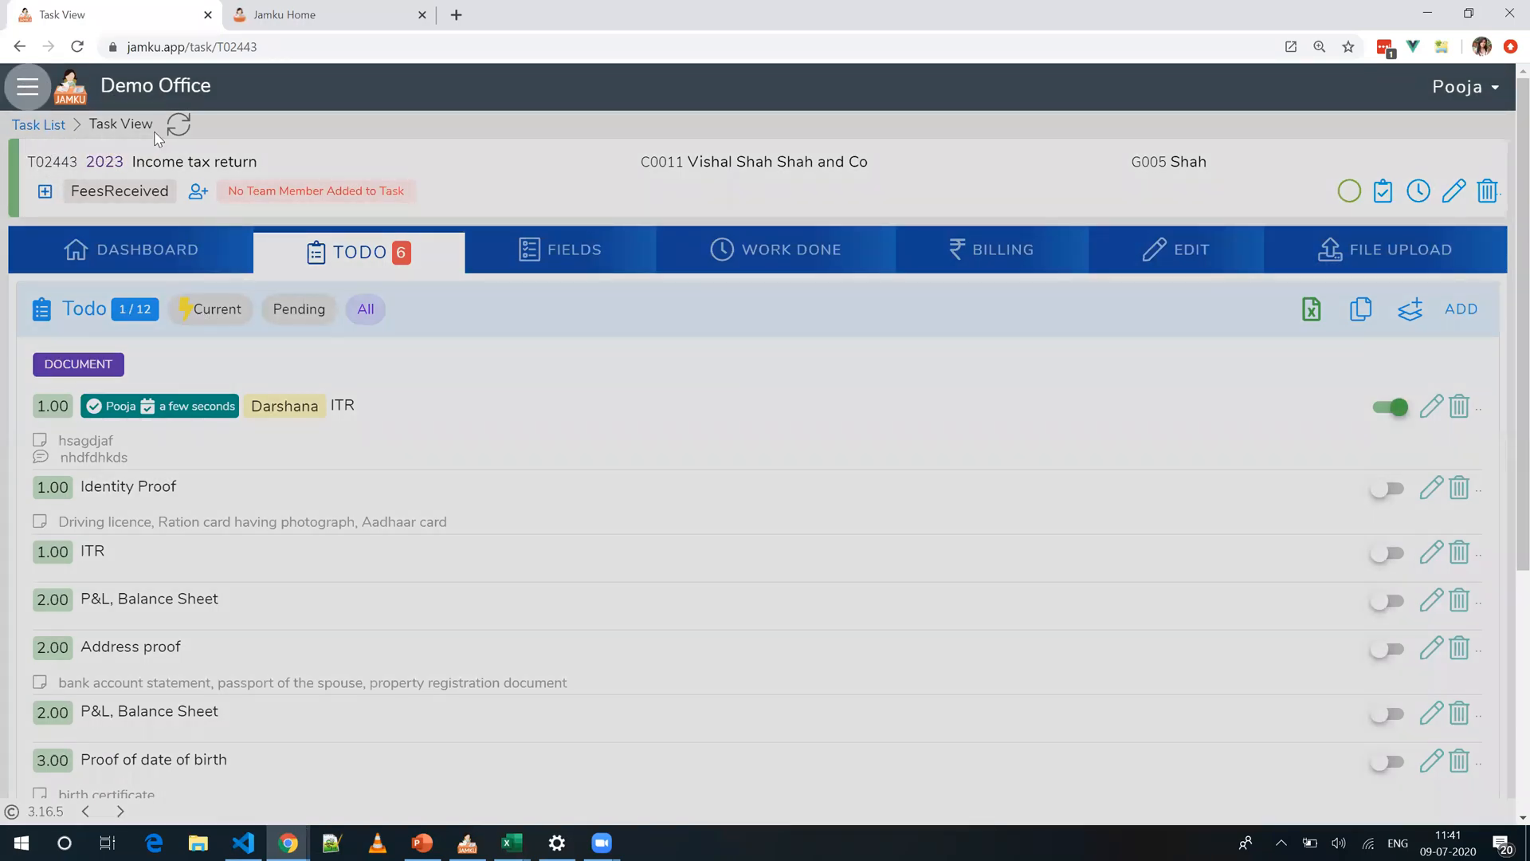
text(service)
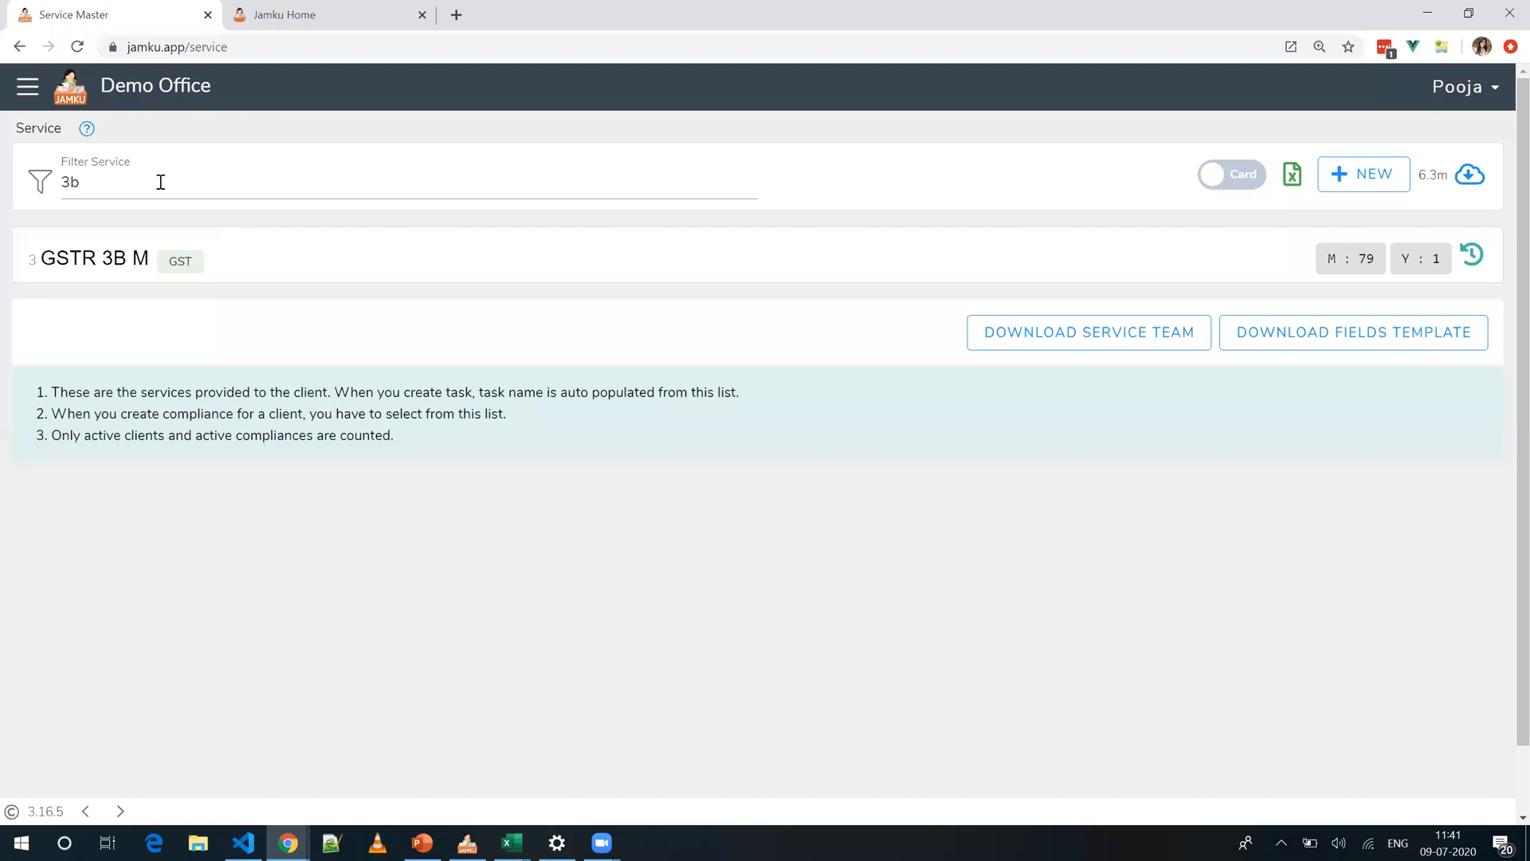
click(159, 178)
key(BackSpace)
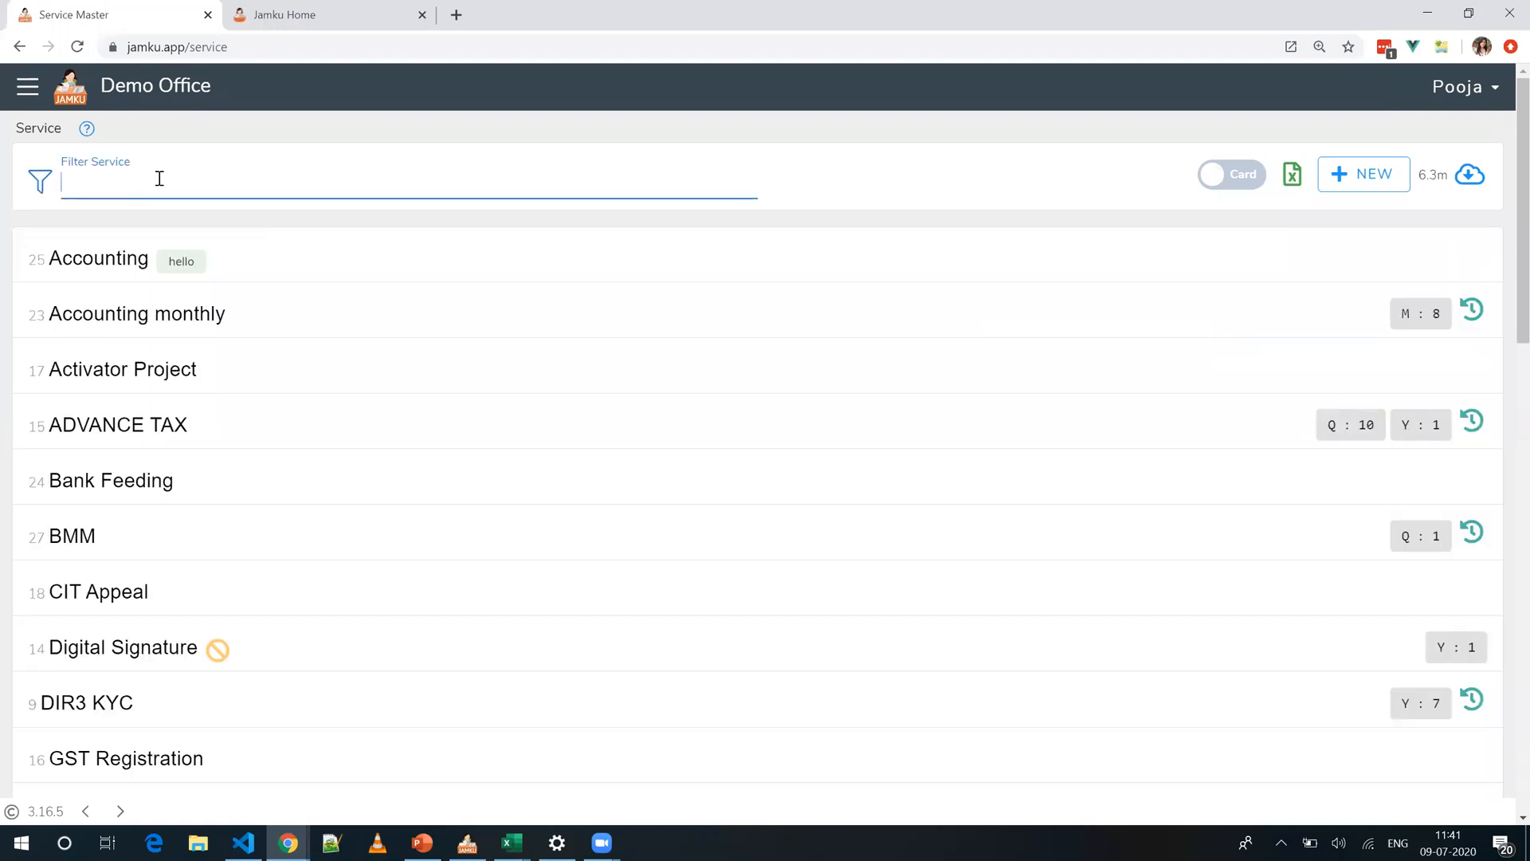
text(cit)
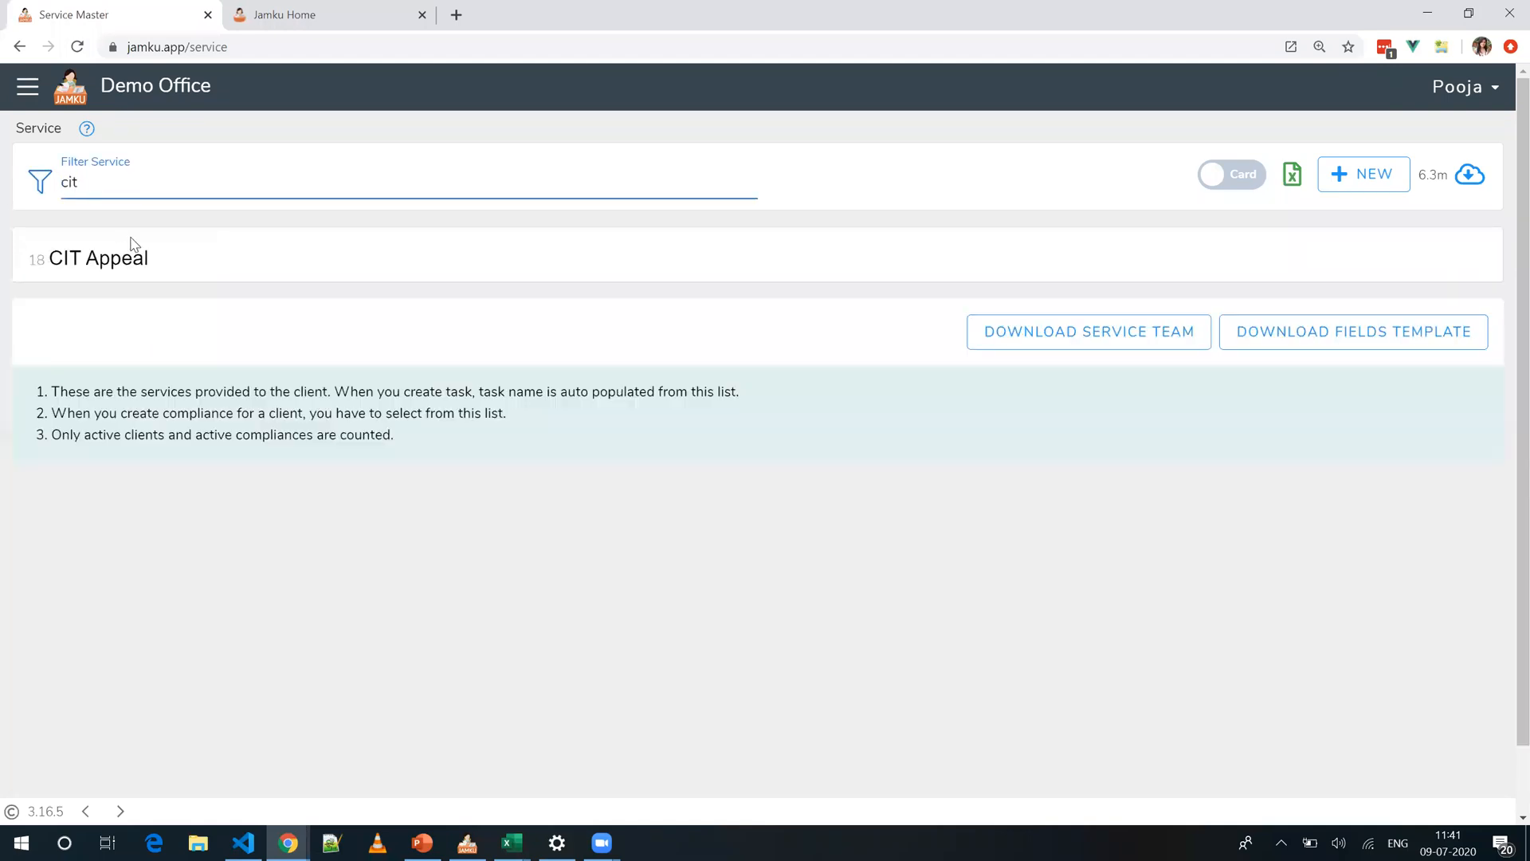
click(120, 264)
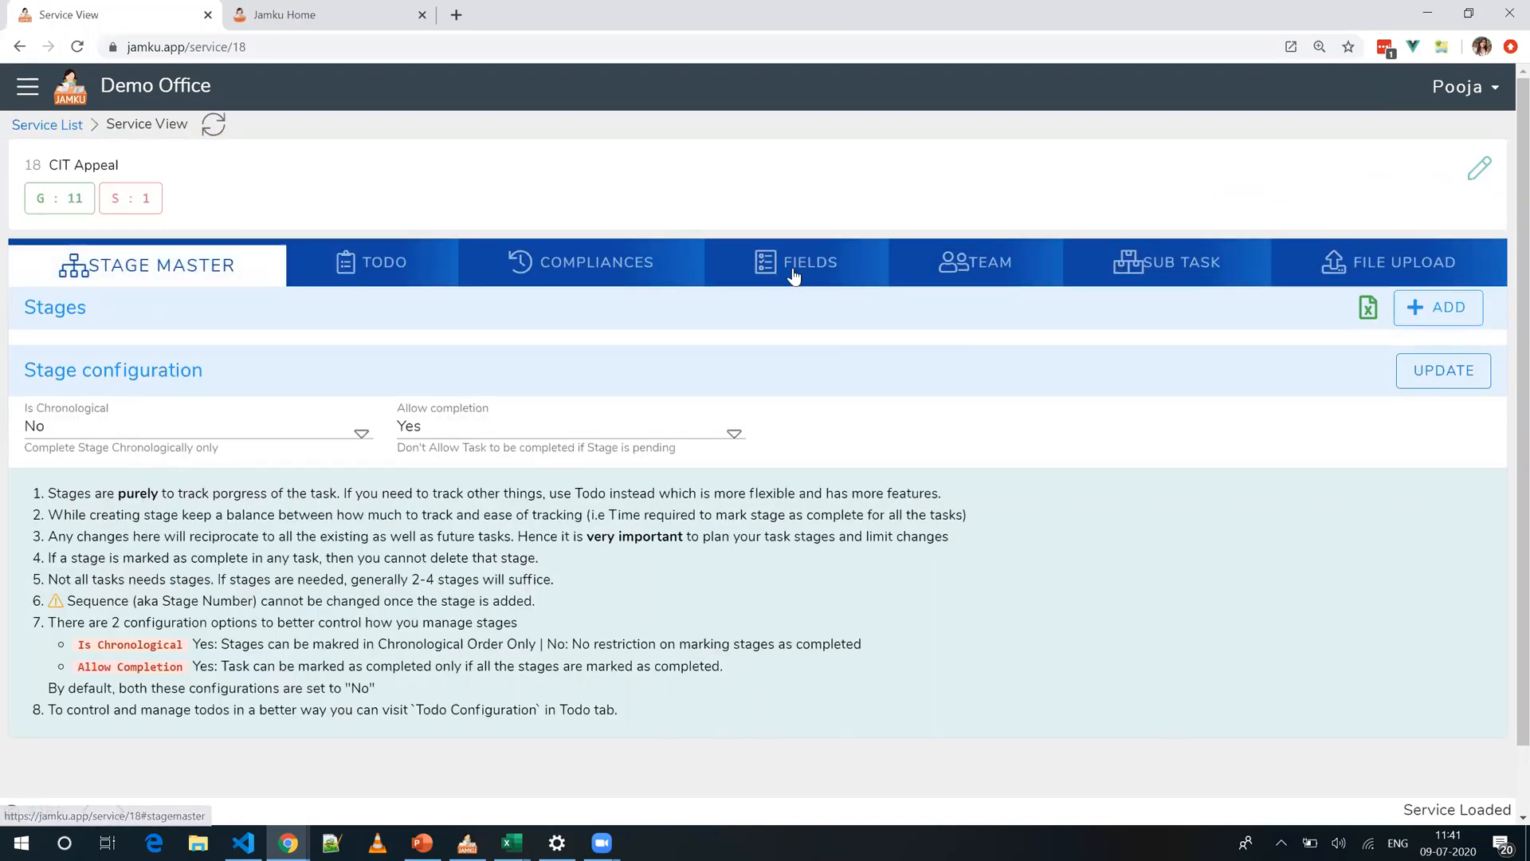
click(823, 269)
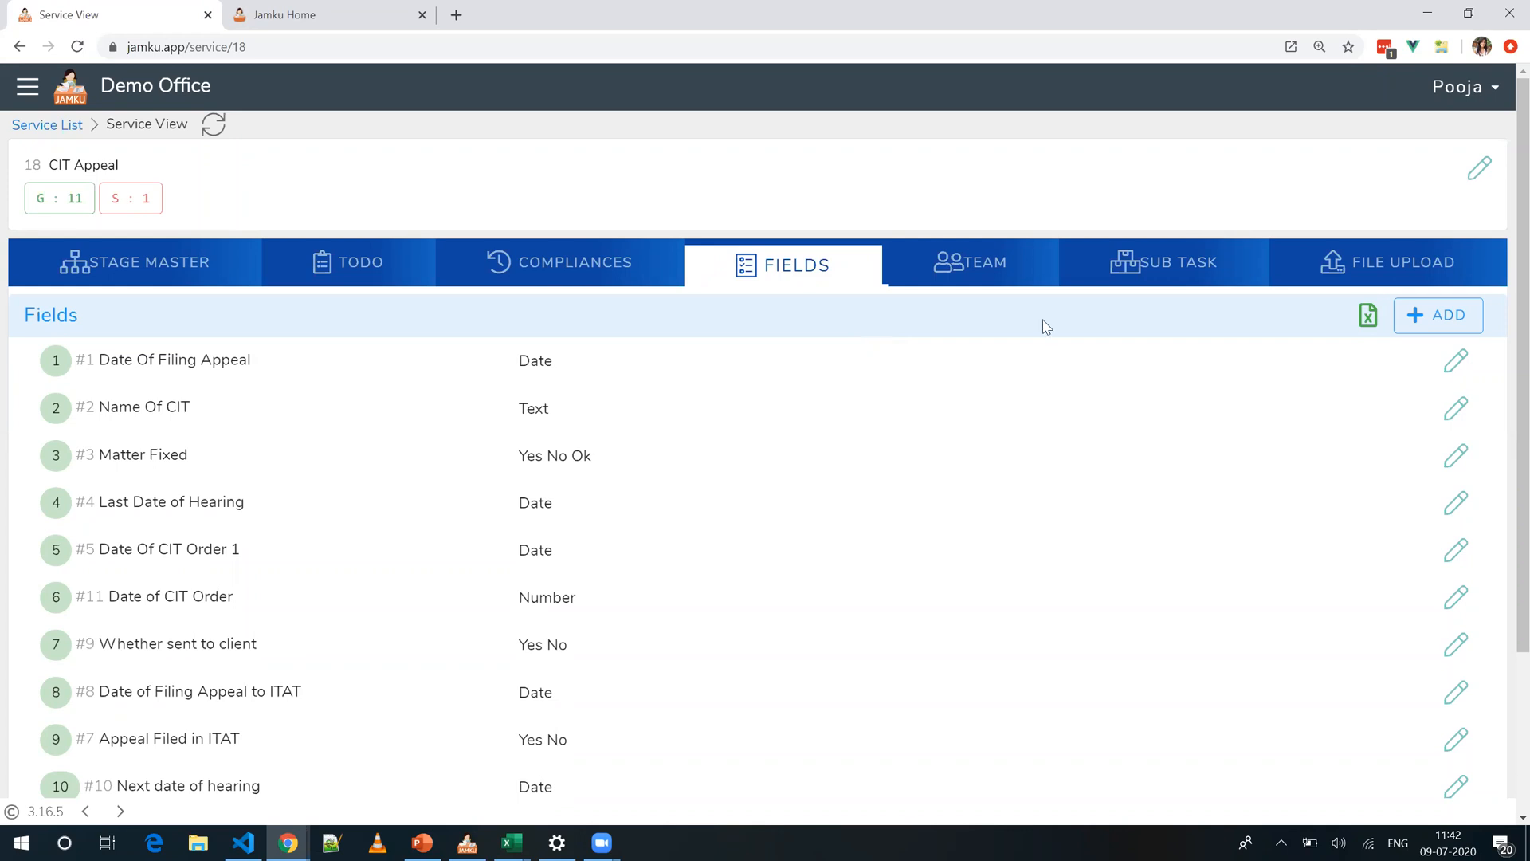
Step: View the blank form for adding a field to the CIT Appeal service and close it without saving
click(1445, 326)
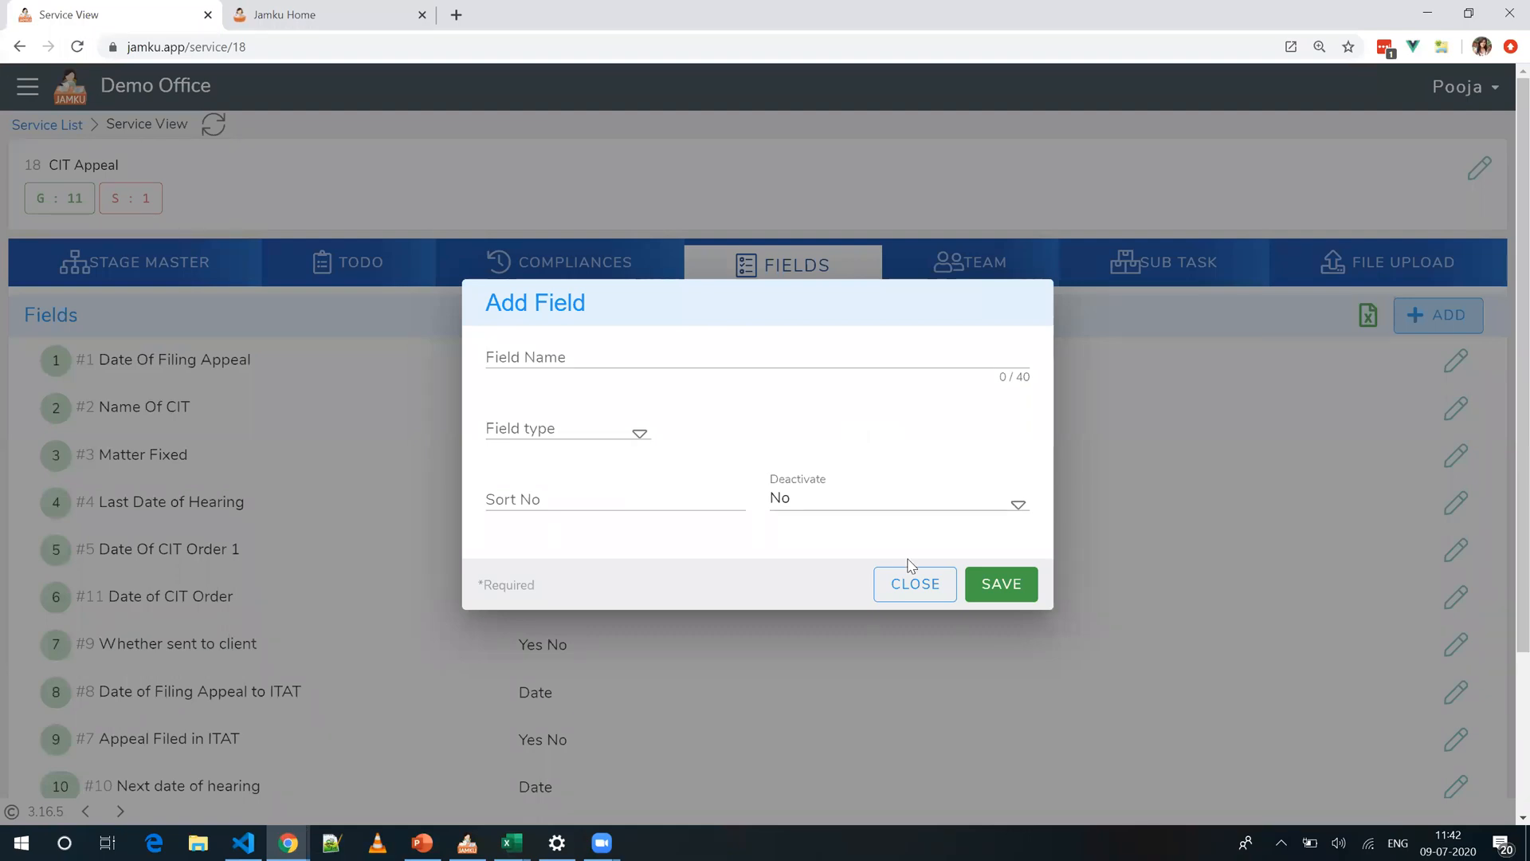
click(905, 584)
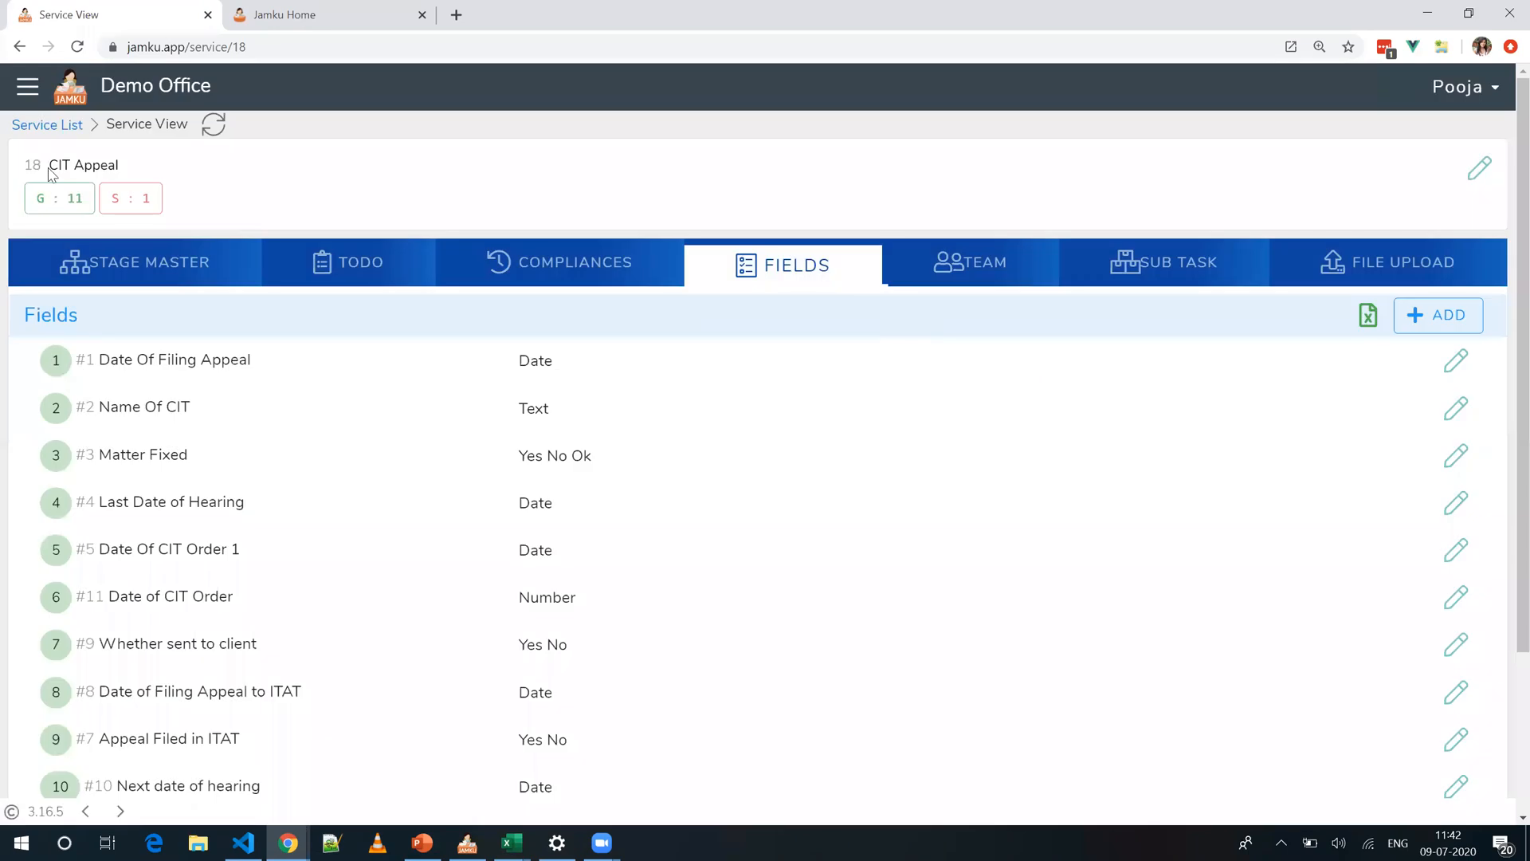
drag(50, 165, 142, 166)
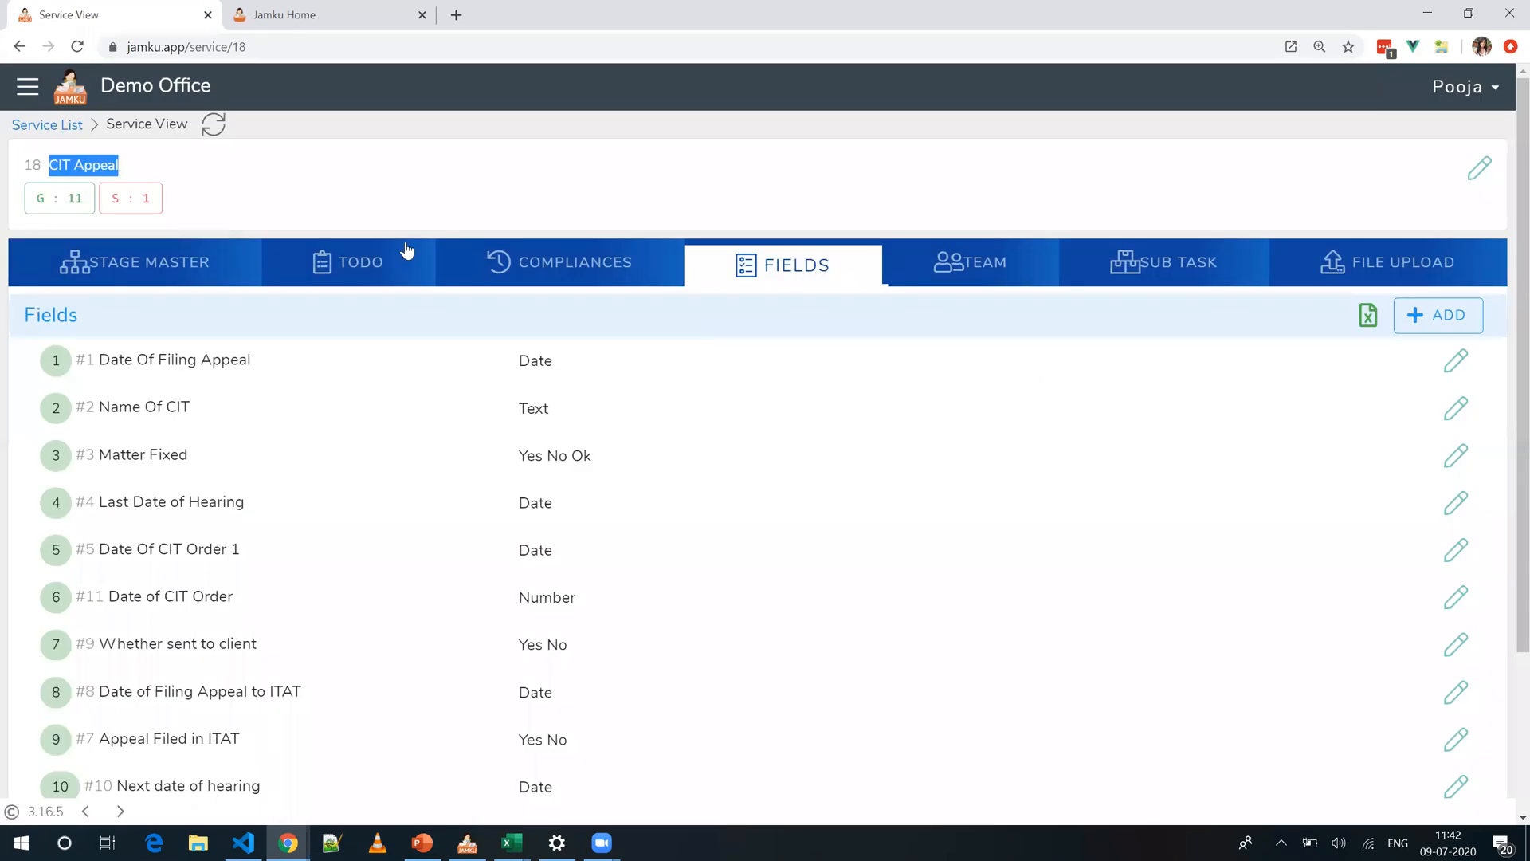
click(411, 208)
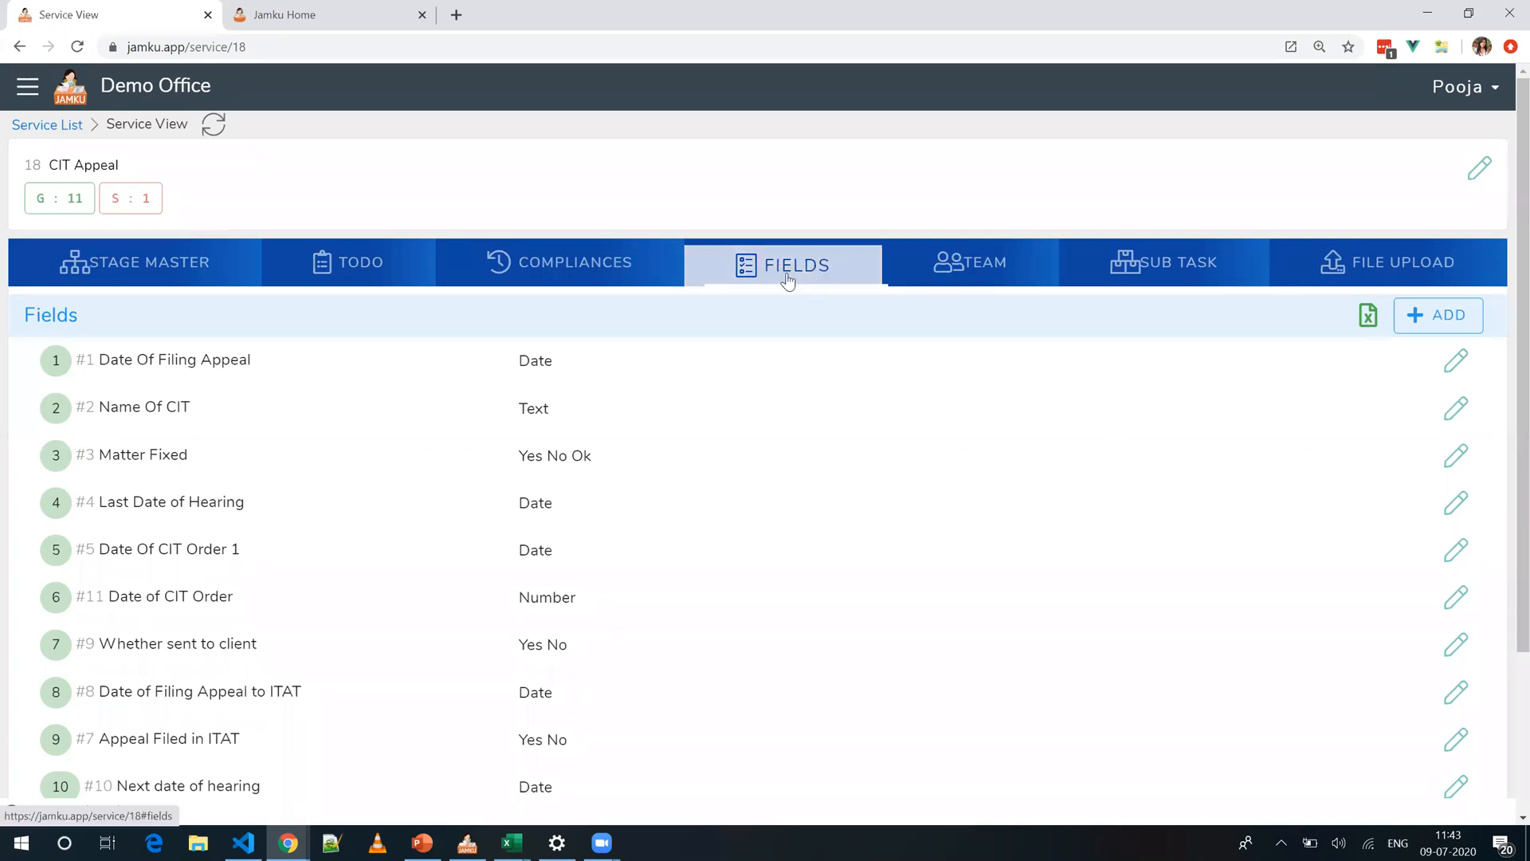
Step: Fill in a new field form for the CIT Appeal service with the name "Date of filing appeal" and the type Date
click(1424, 325)
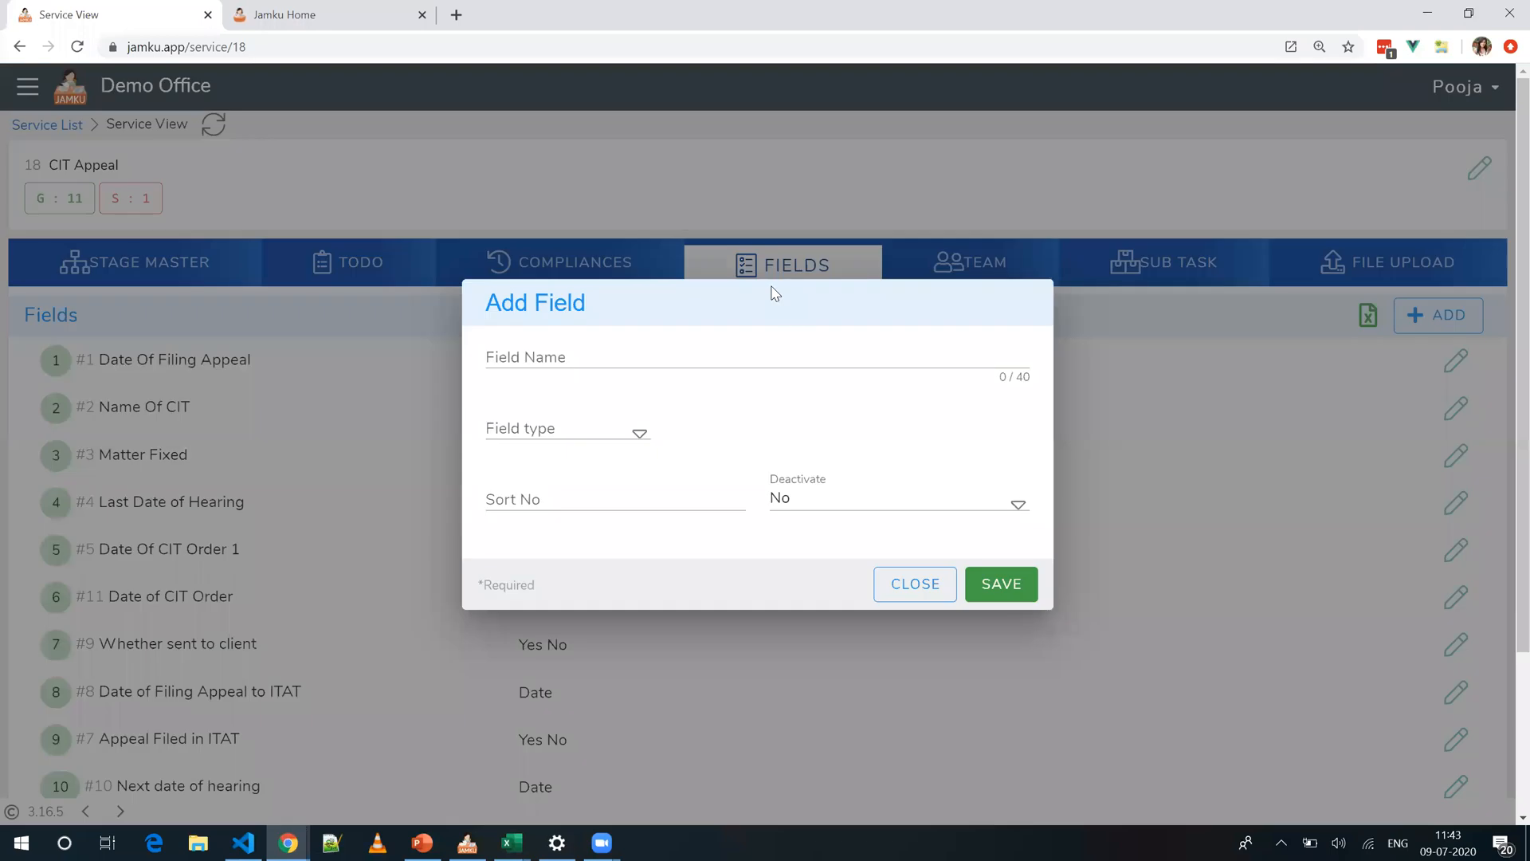
click(767, 349)
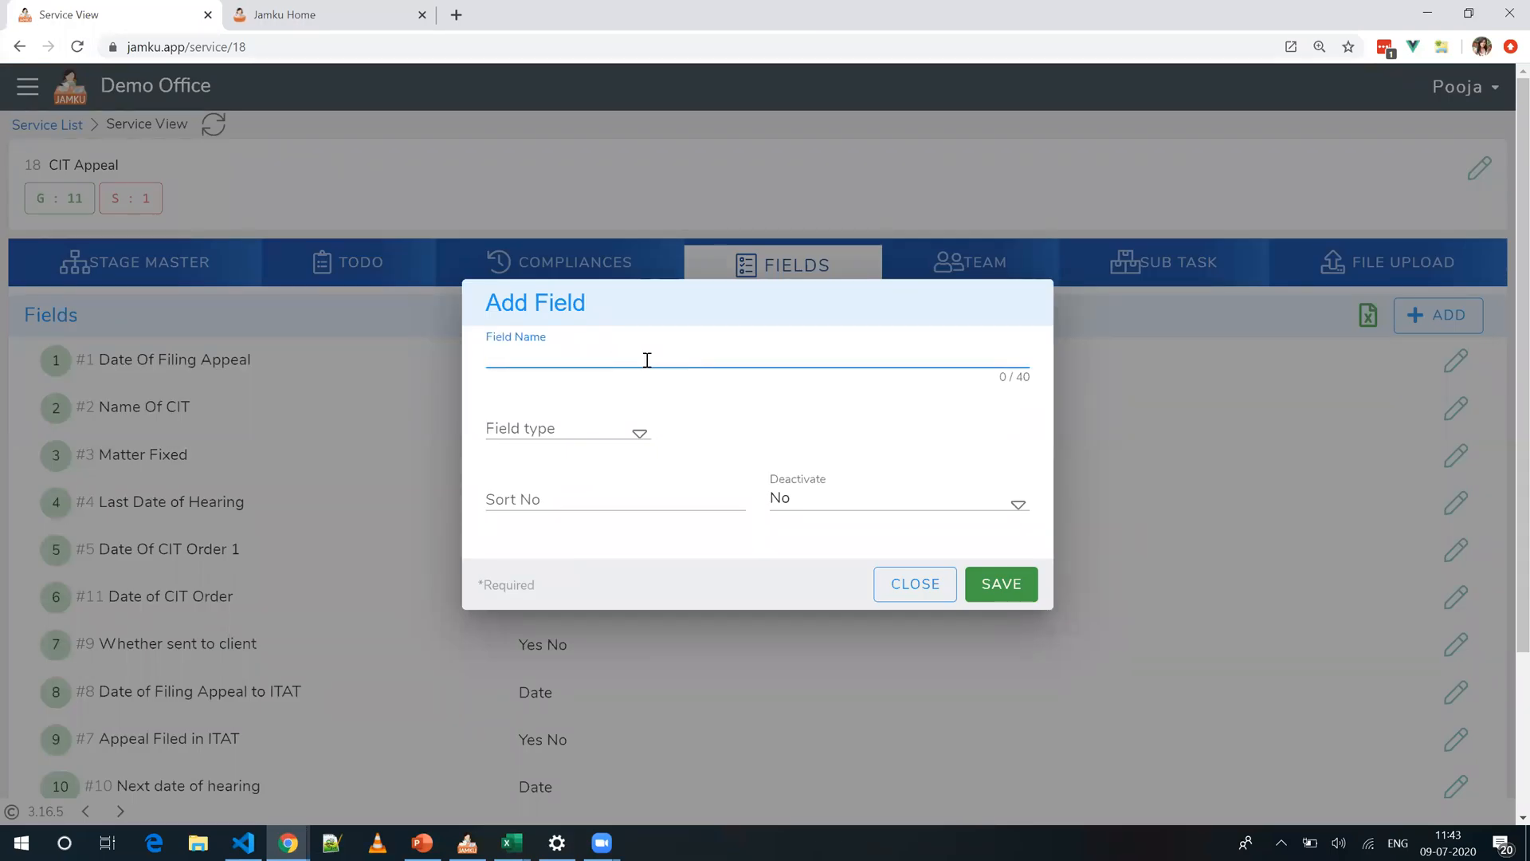
click(624, 430)
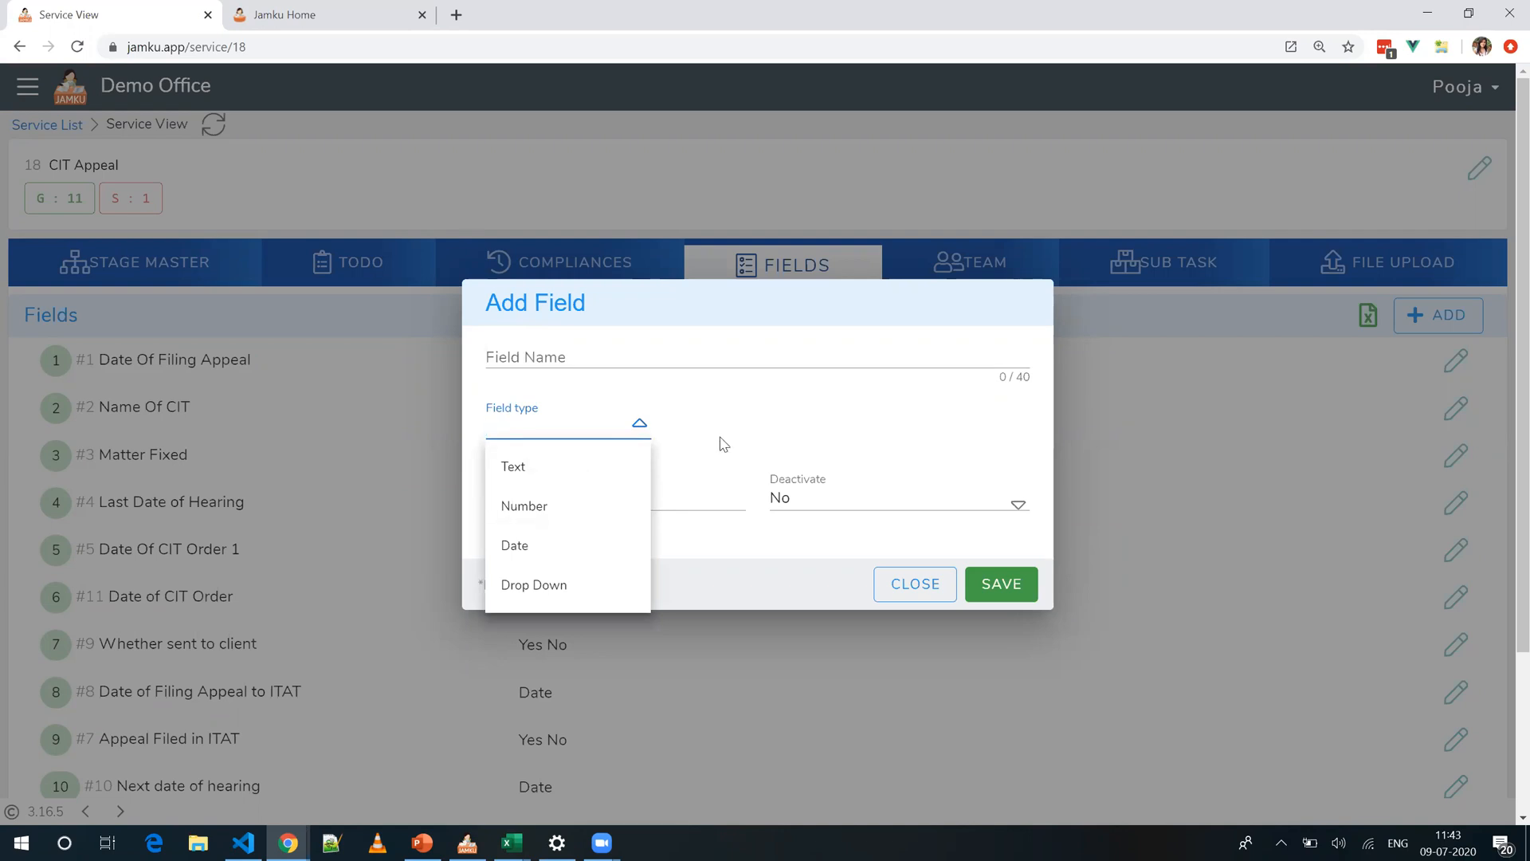
click(704, 359)
text(Date of filing appeal)
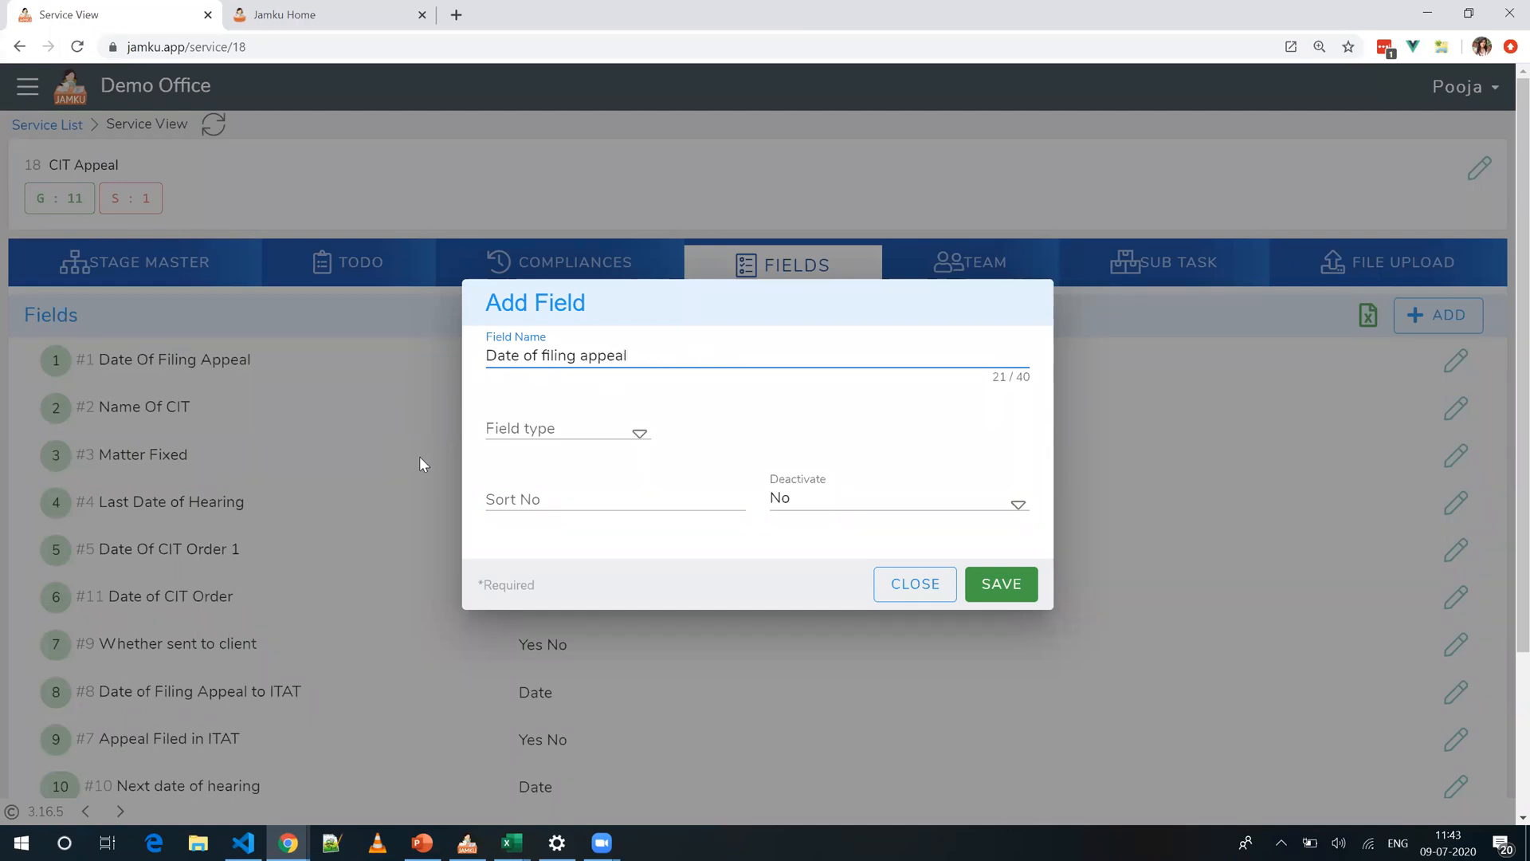
click(533, 430)
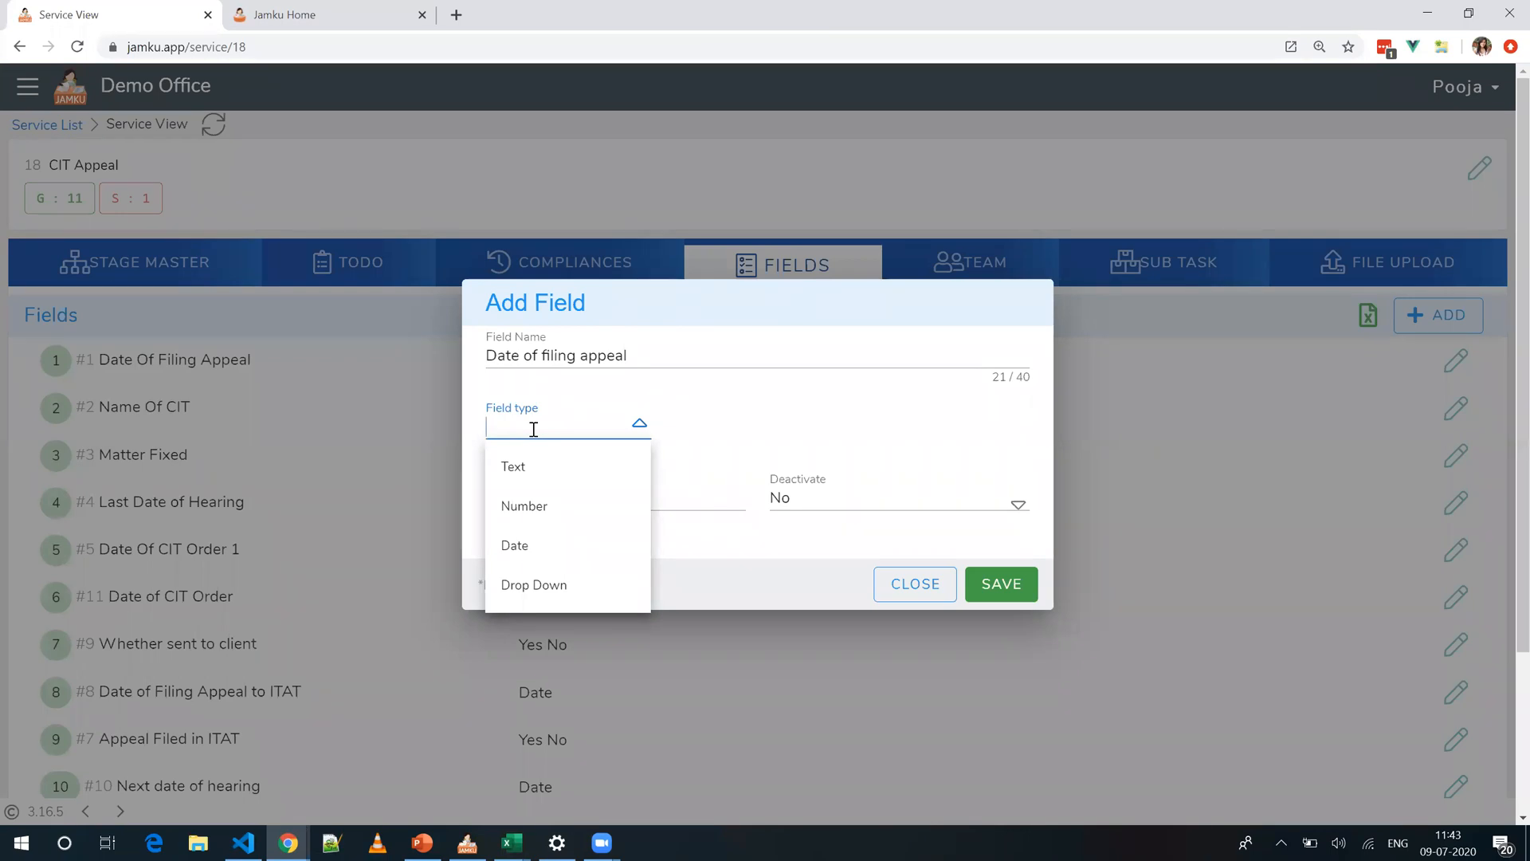
click(519, 546)
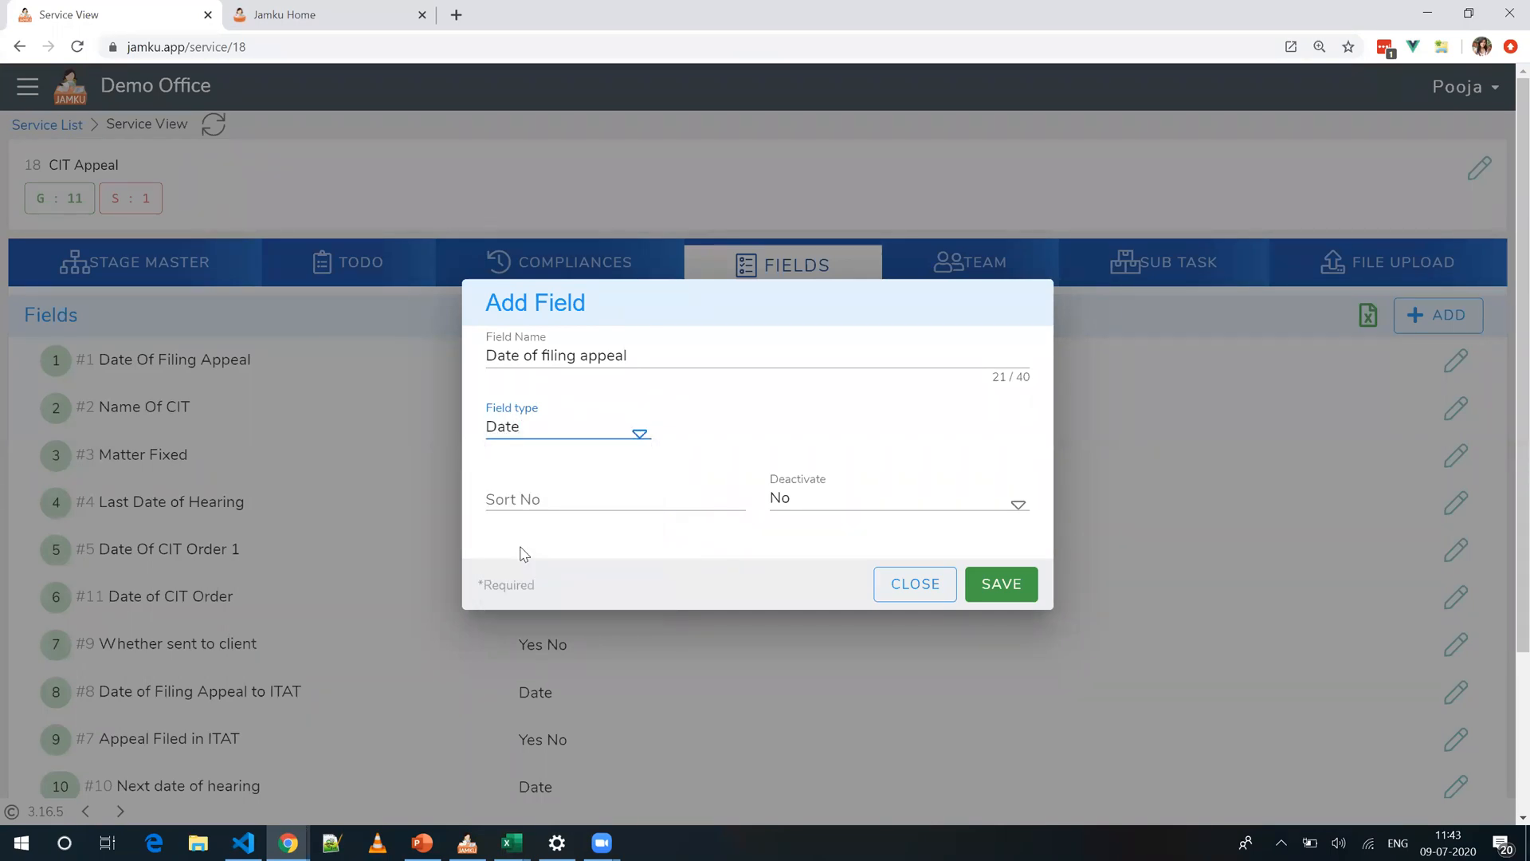
Step: Switch the new field's type to Drop Down with the values "Yes No" and close the form without saving
click(593, 425)
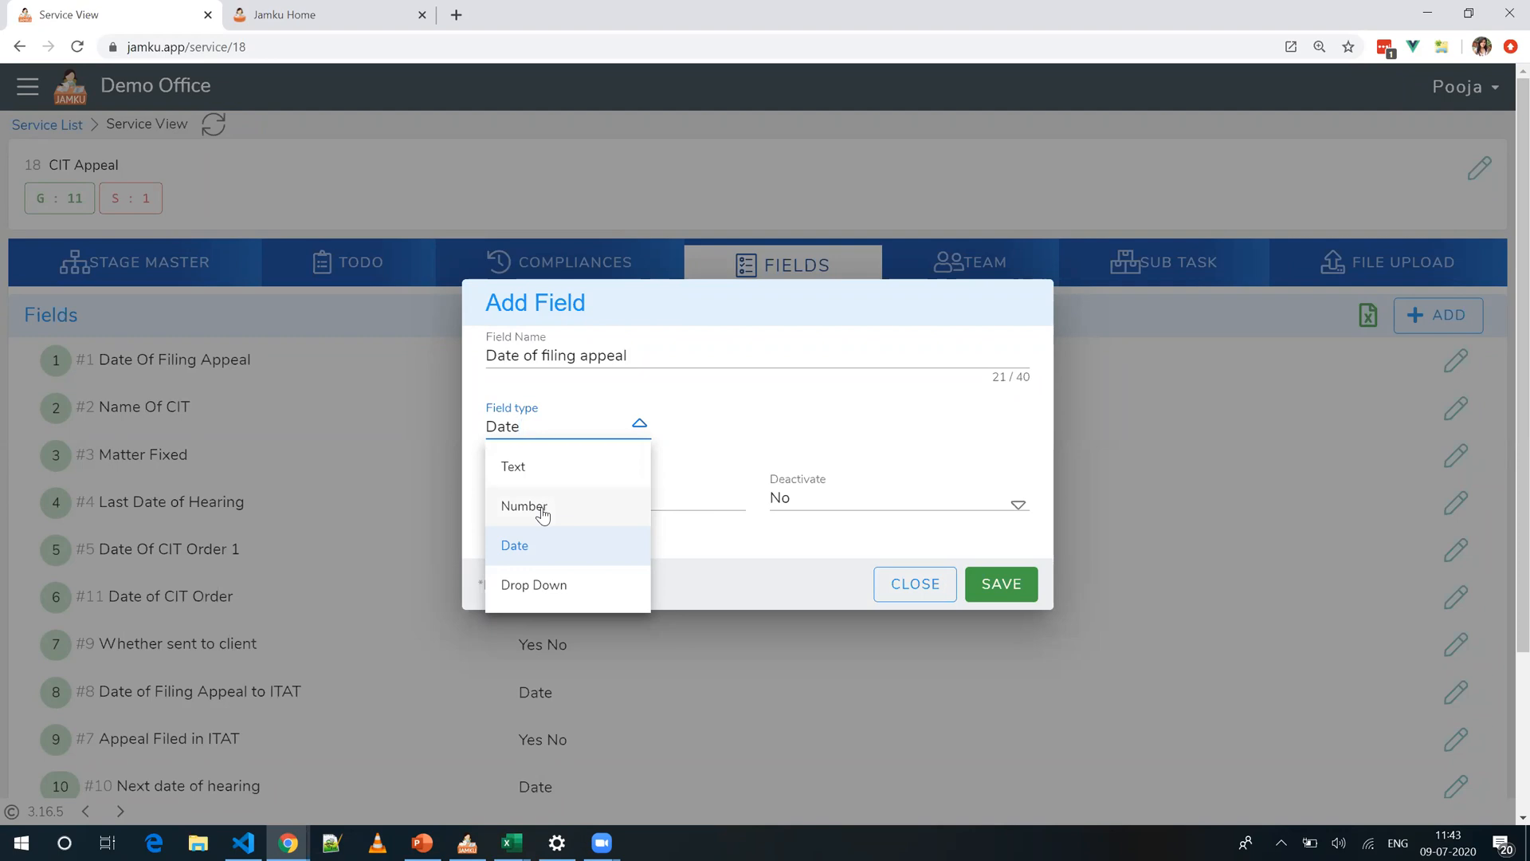
click(549, 596)
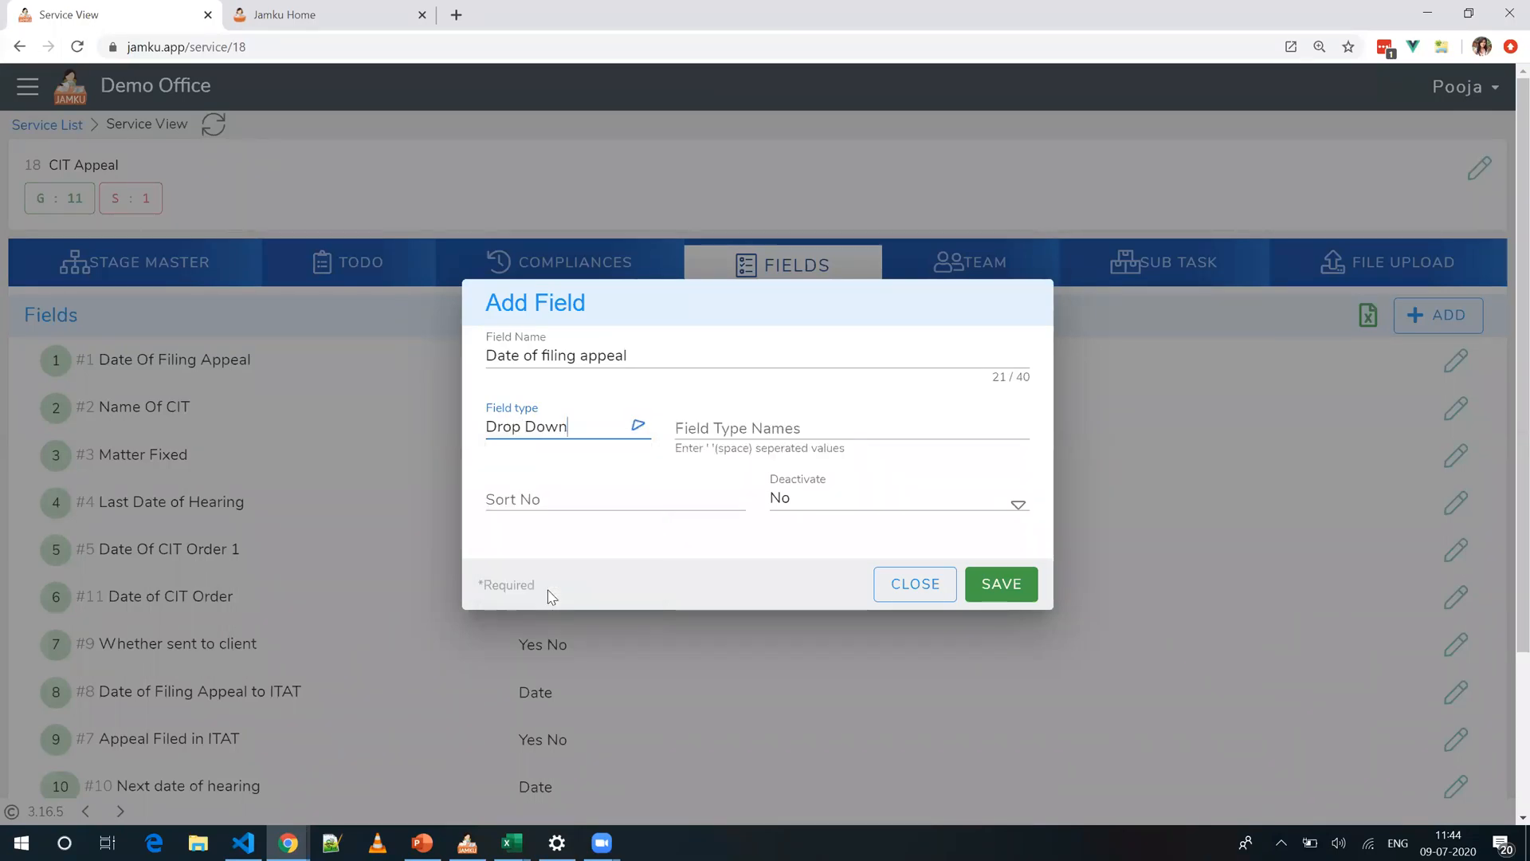
click(713, 427)
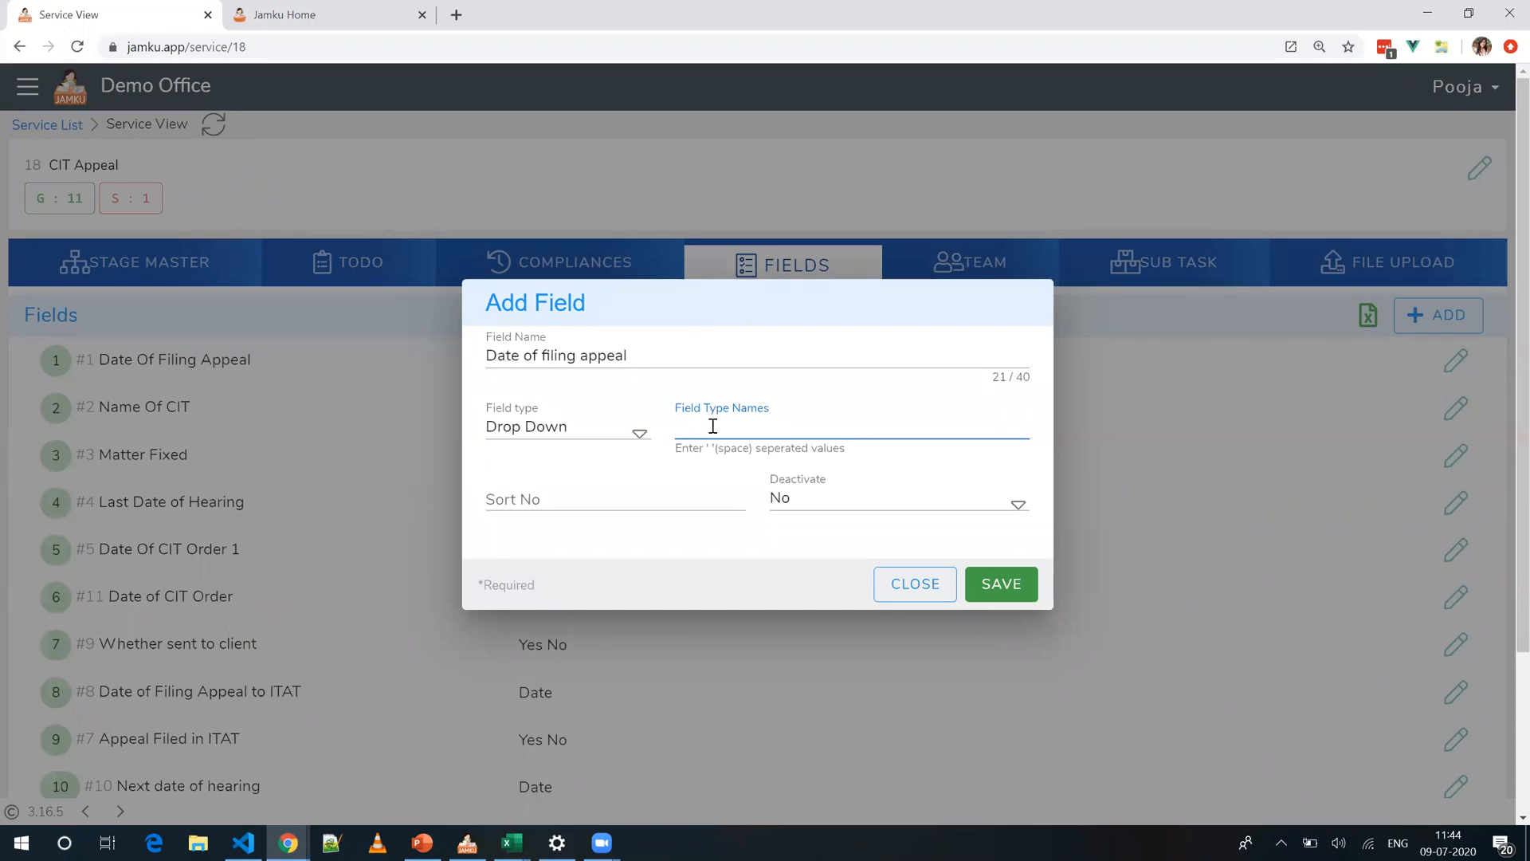
text(Yes No)
click(908, 582)
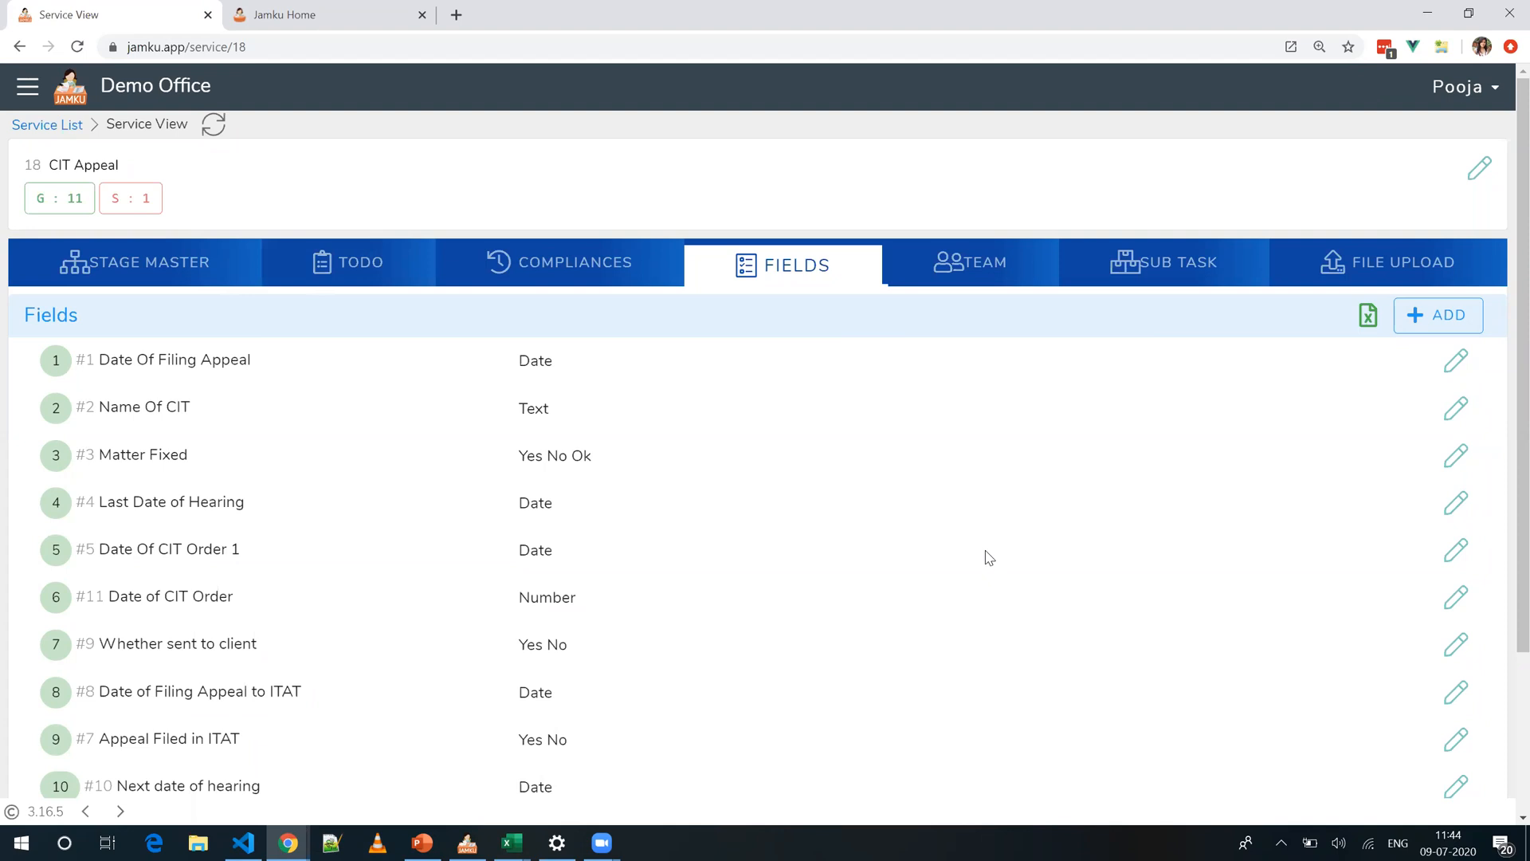
scroll(989, 557, down, 3)
scroll(988, 557, up, 3)
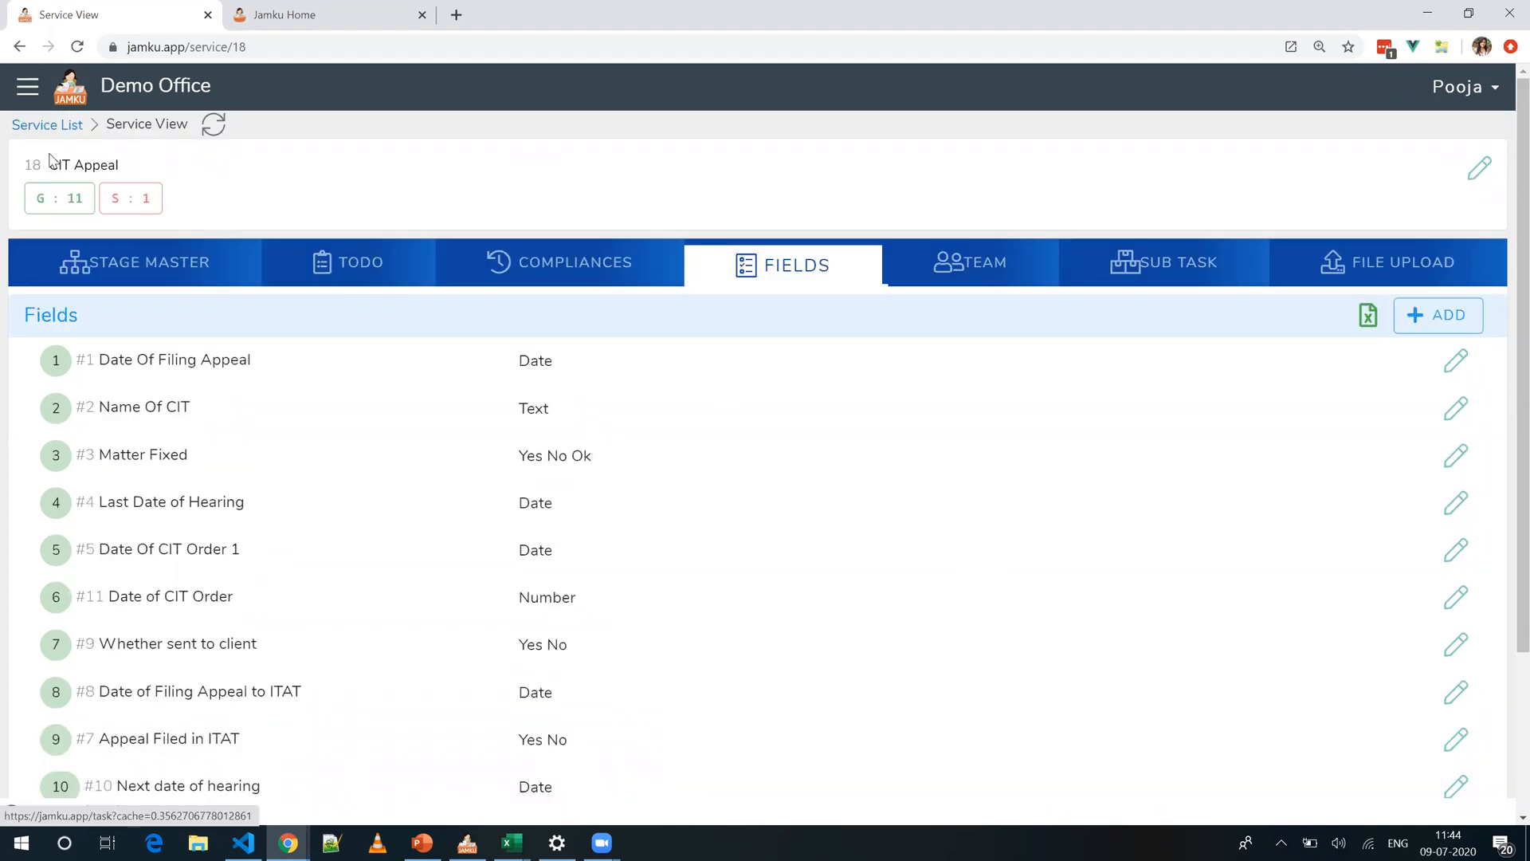
drag(50, 159, 141, 164)
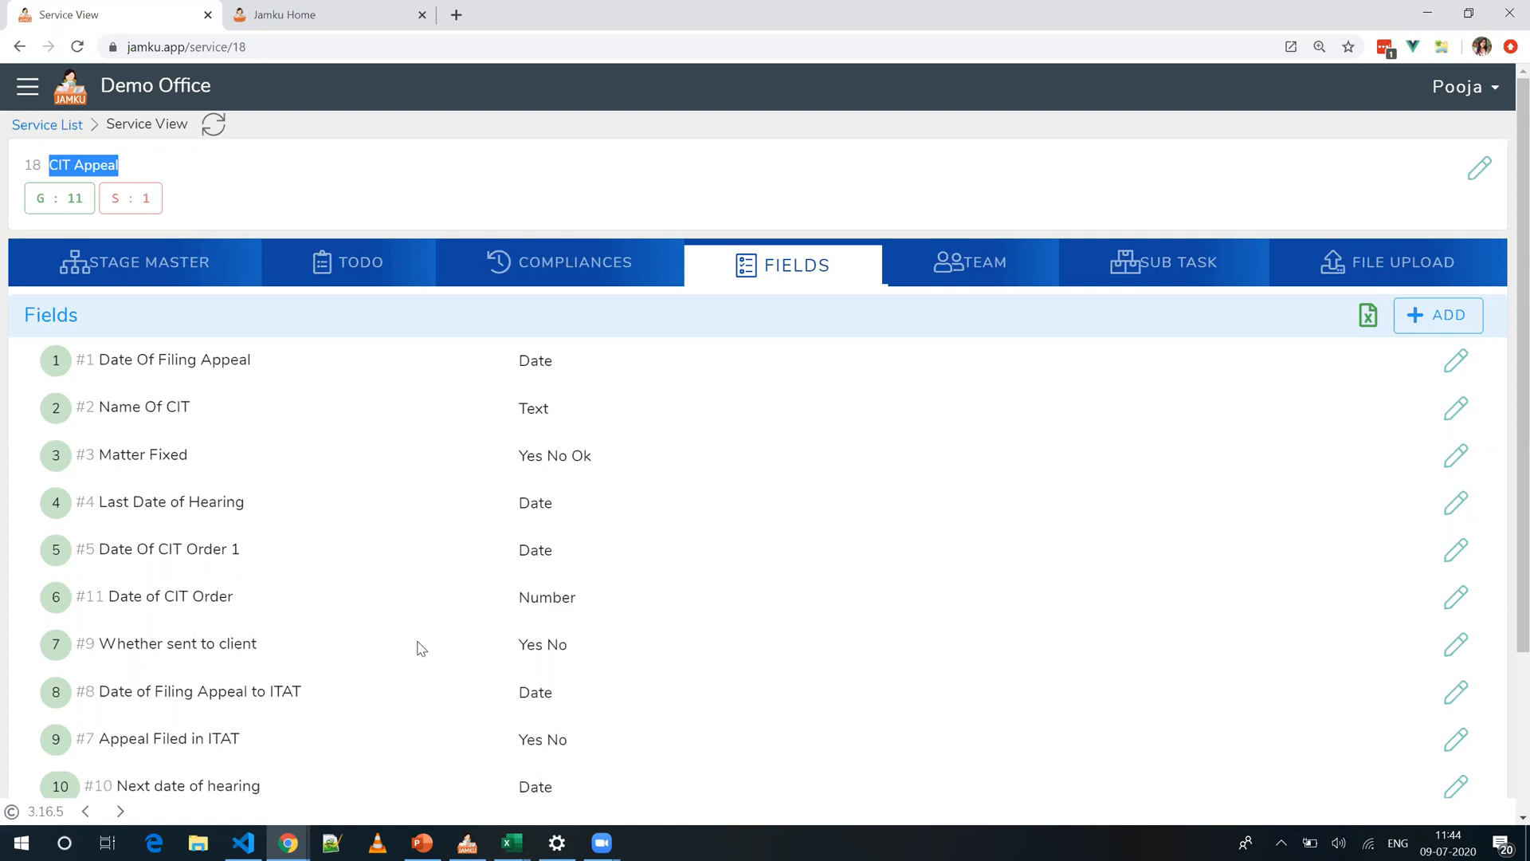
key(alt+Tab)
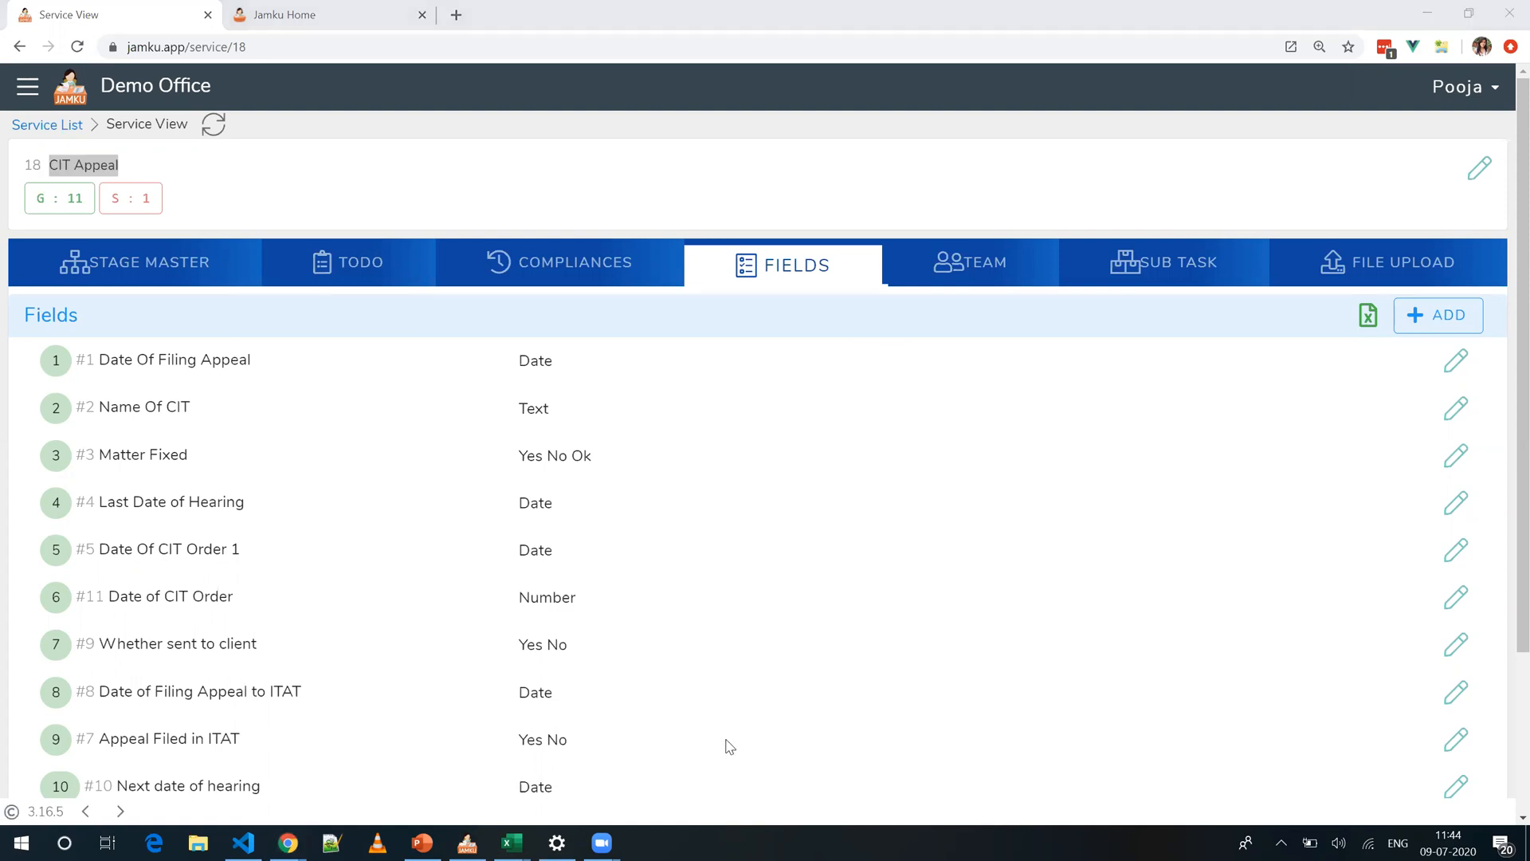
click(27, 86)
click(645, 165)
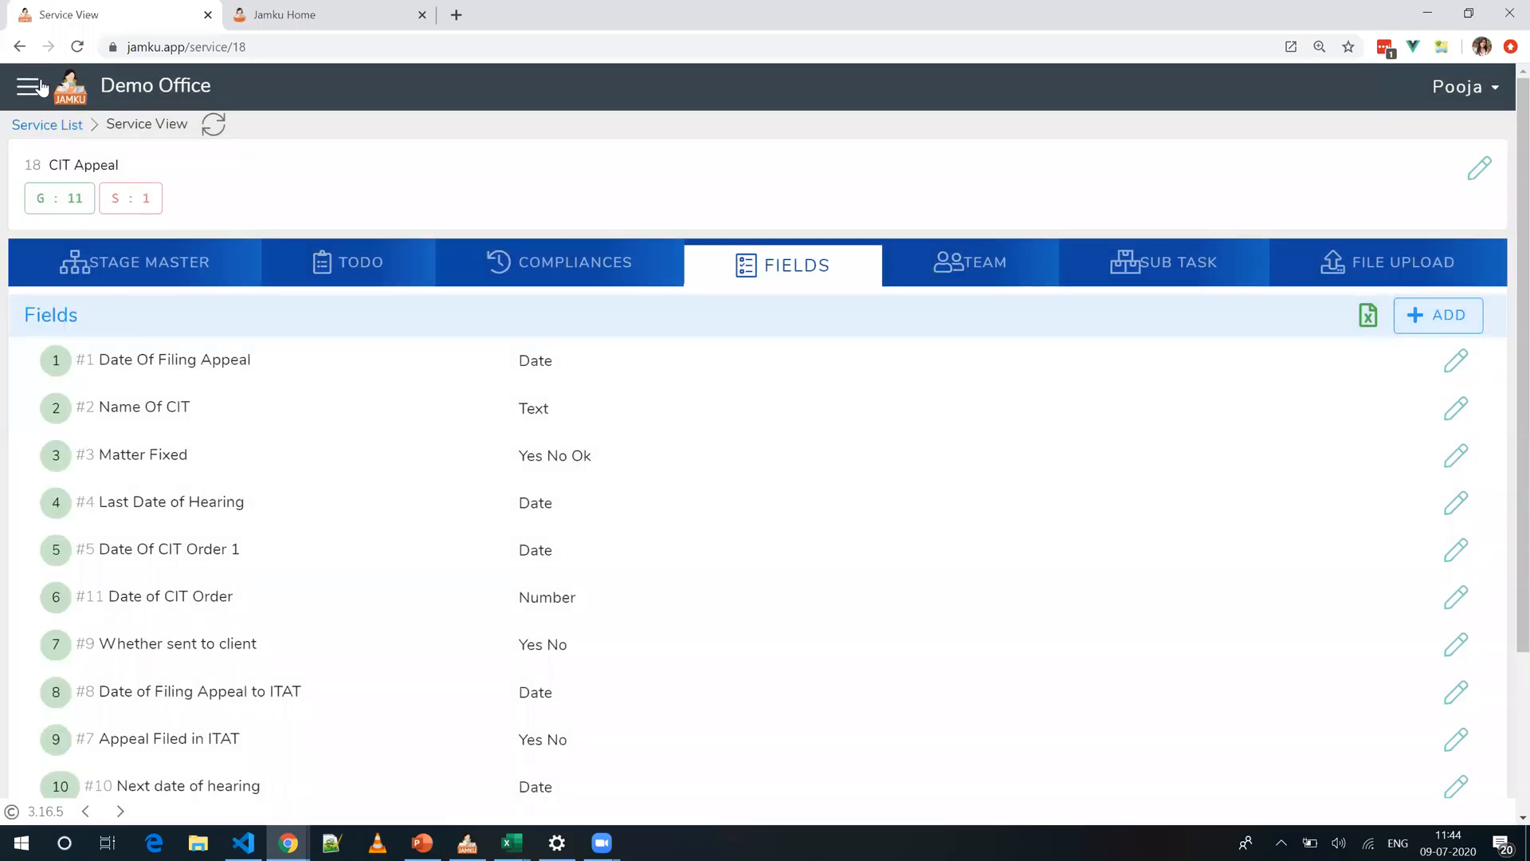
Step: Go to the Task List and replace the task and client filter with "cit"
click(39, 88)
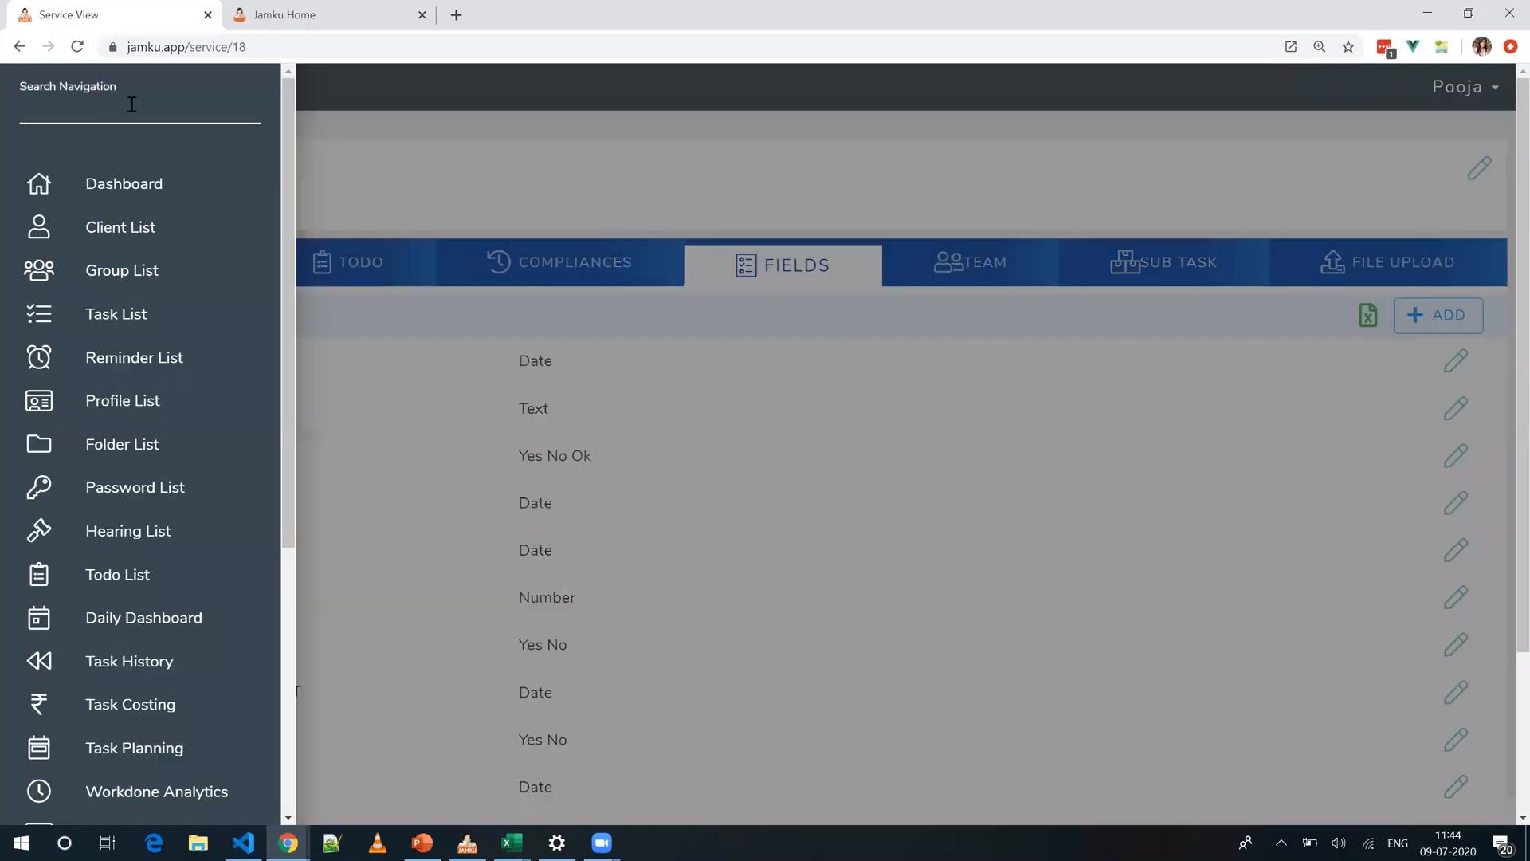
text(task)
click(156, 186)
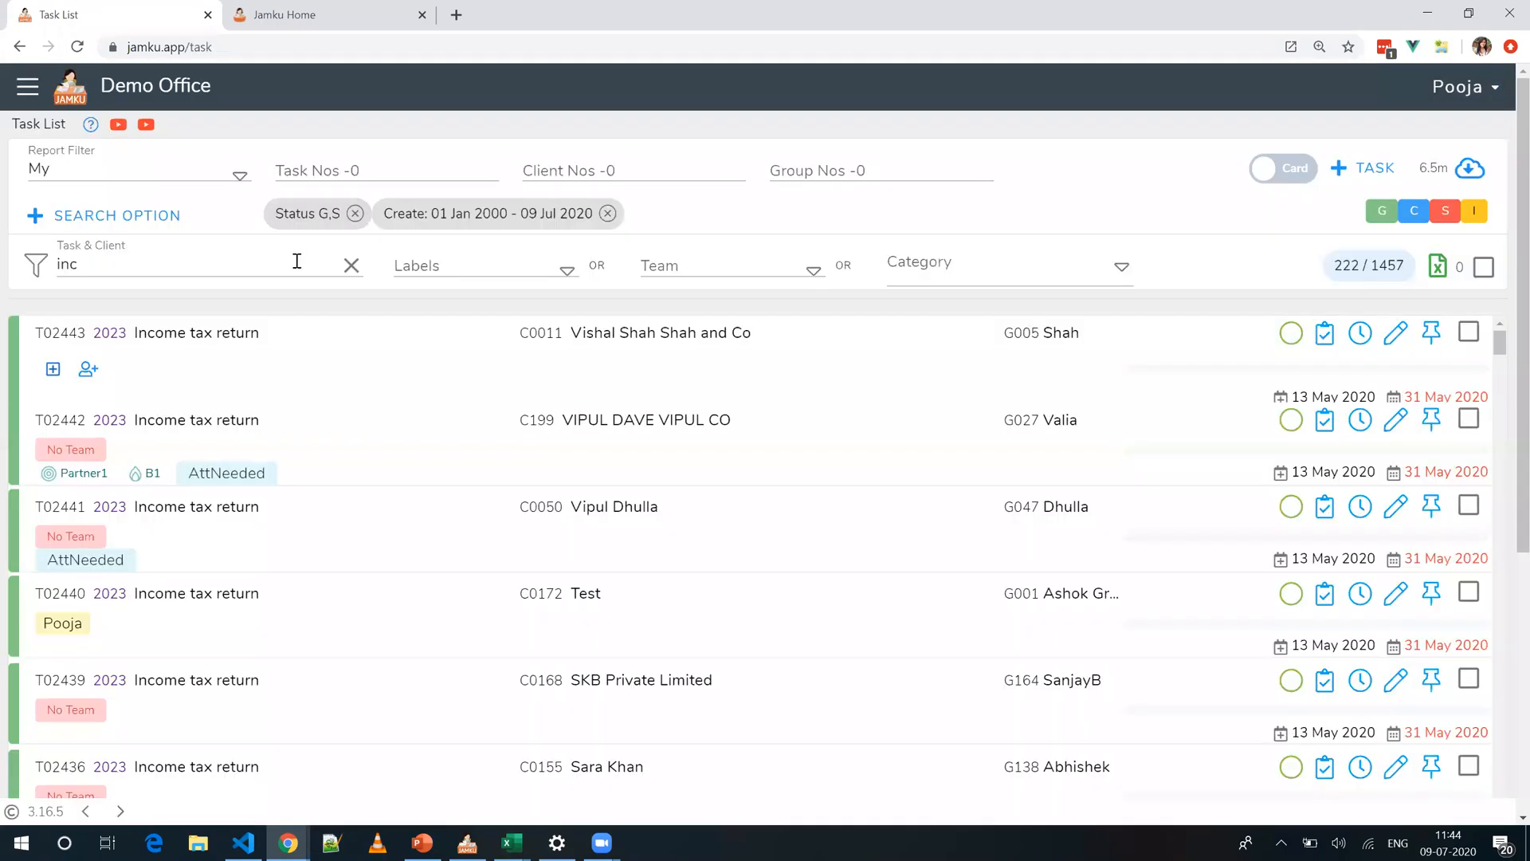
click(350, 265)
text(cit)
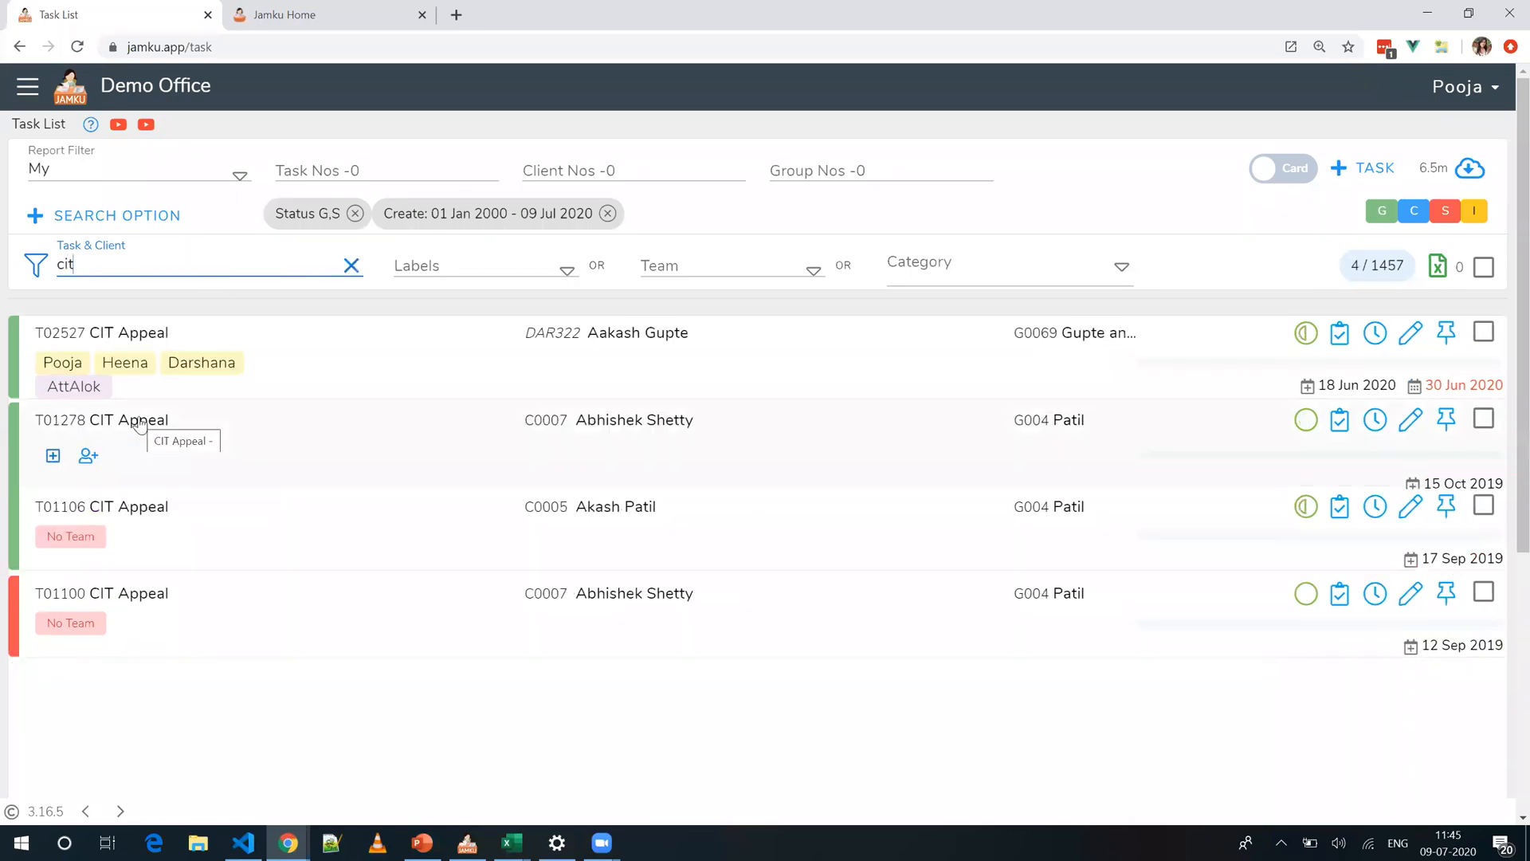
Step: Open the fields of the second CIT Appeal task, view the Date of CIT Order edit form and close it without updating
click(137, 420)
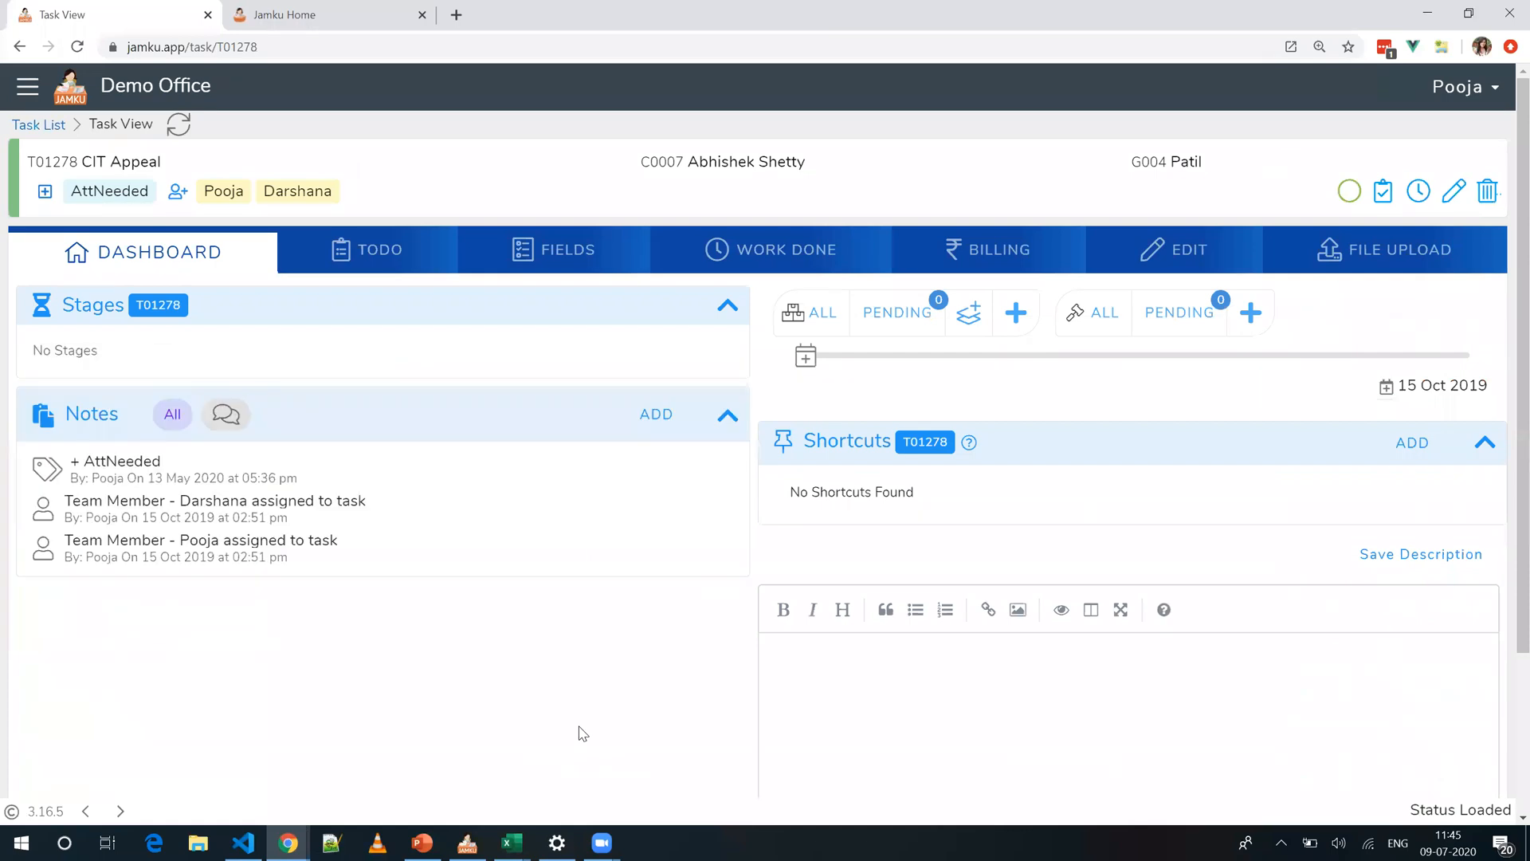
click(545, 271)
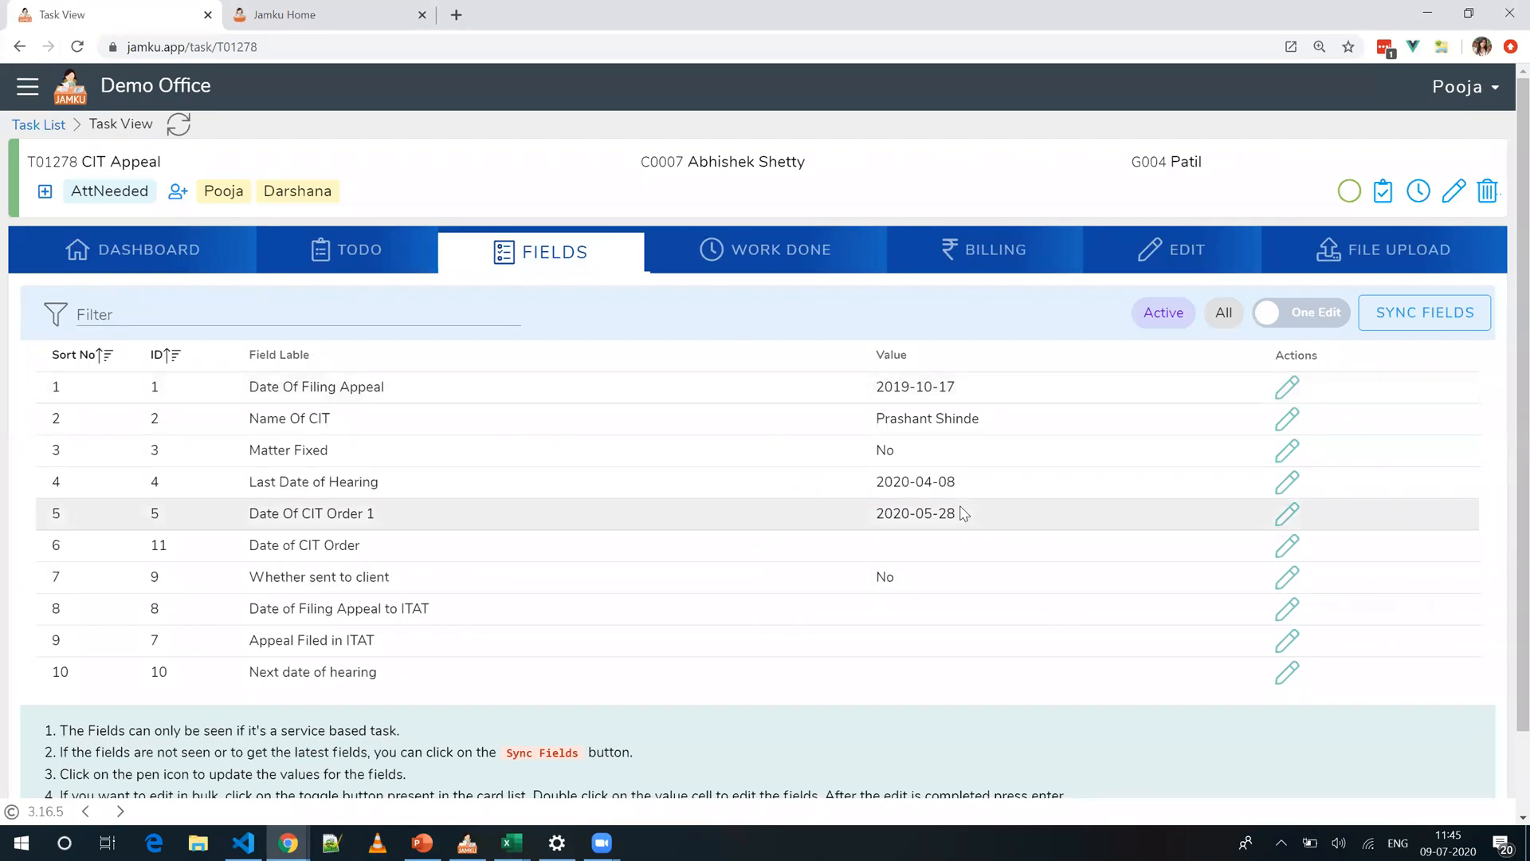
click(1286, 550)
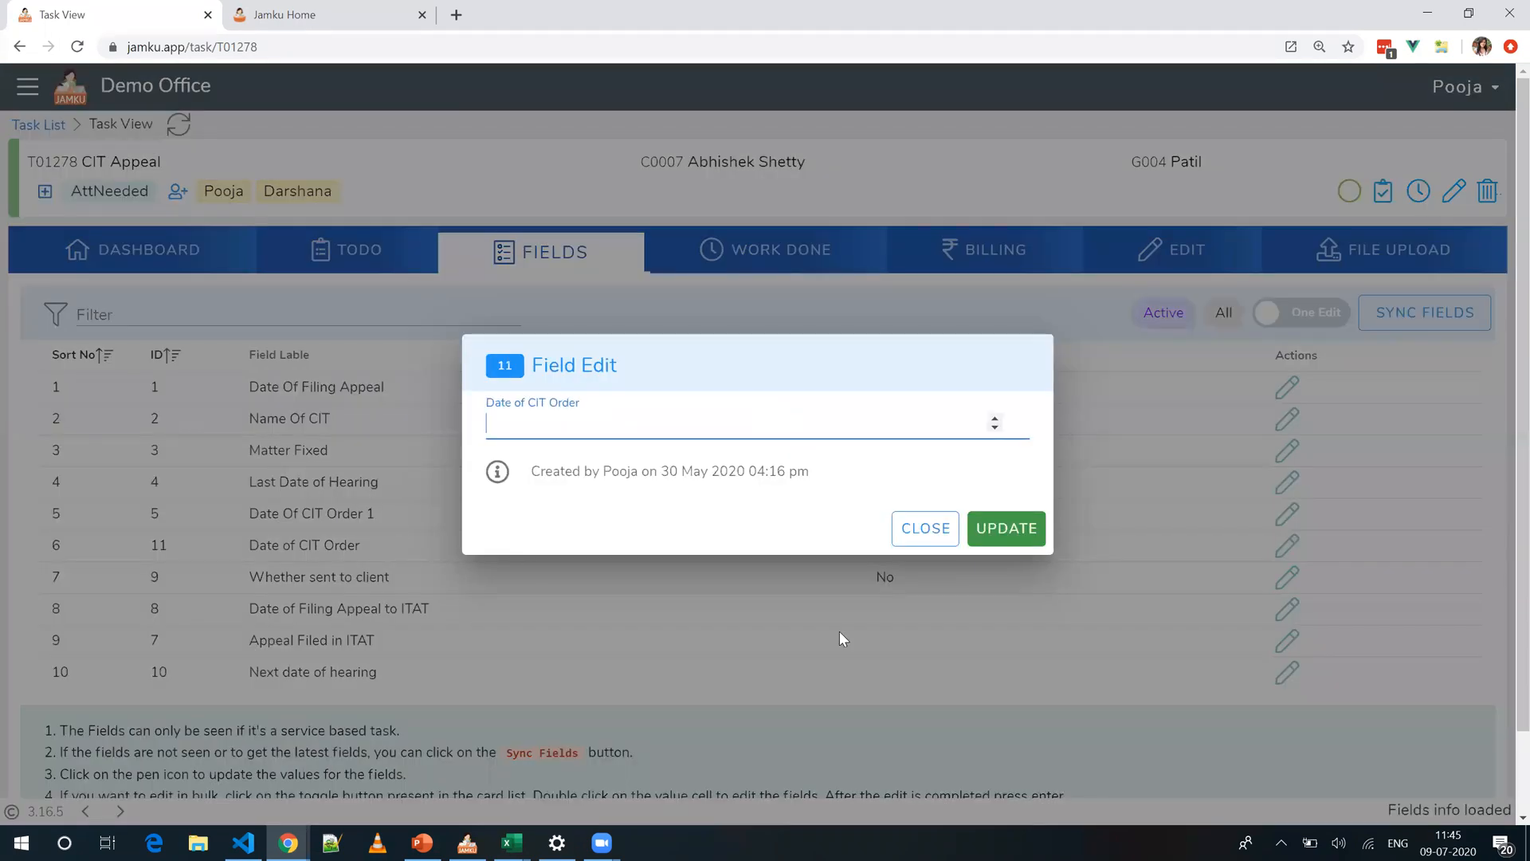
click(925, 535)
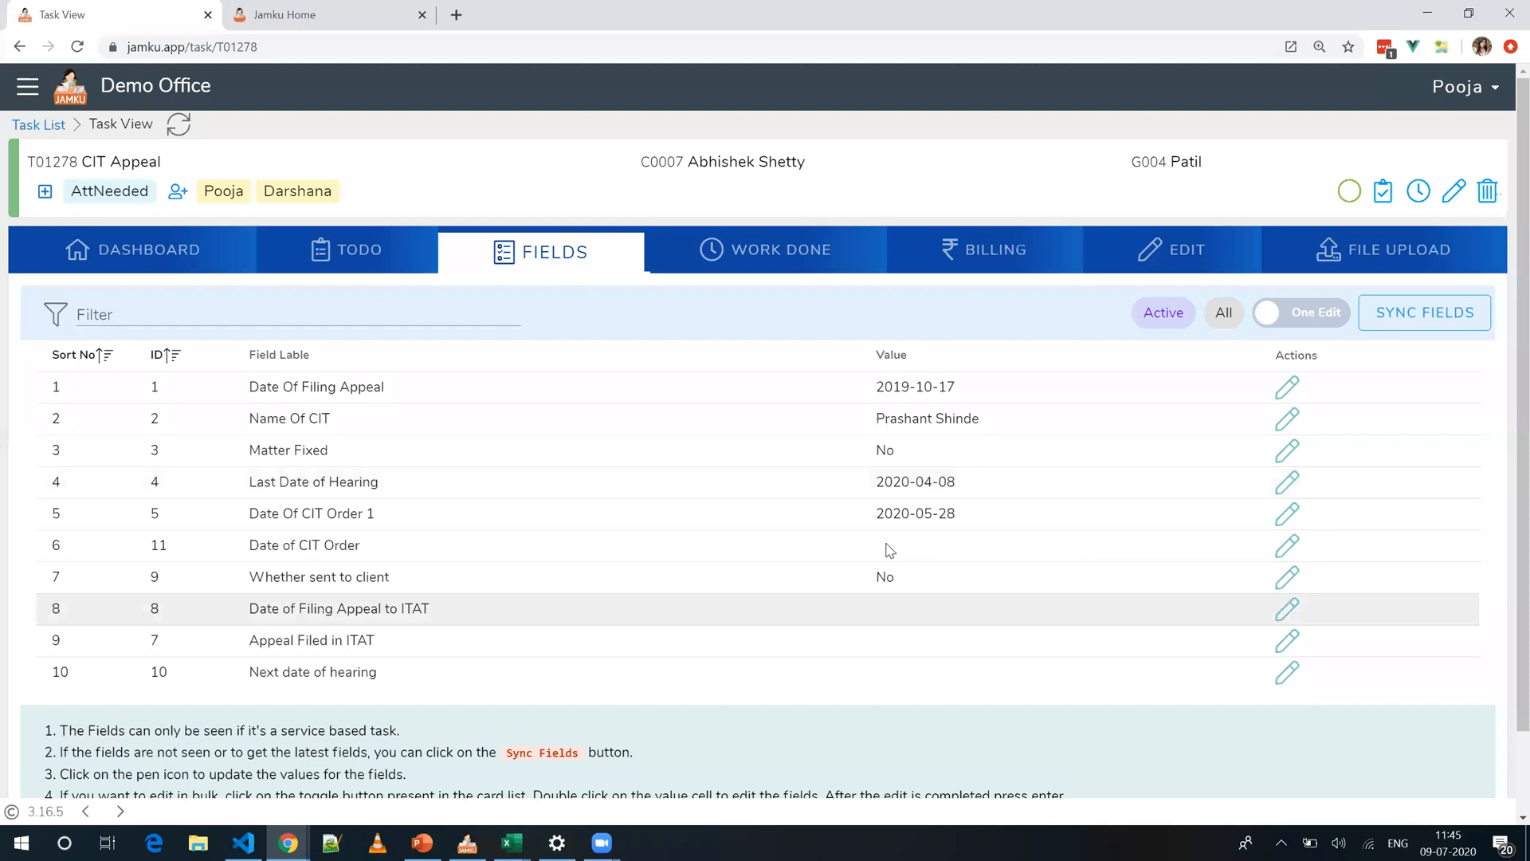
Step: Go to the Field Dashboard and set its report filter to All
click(29, 98)
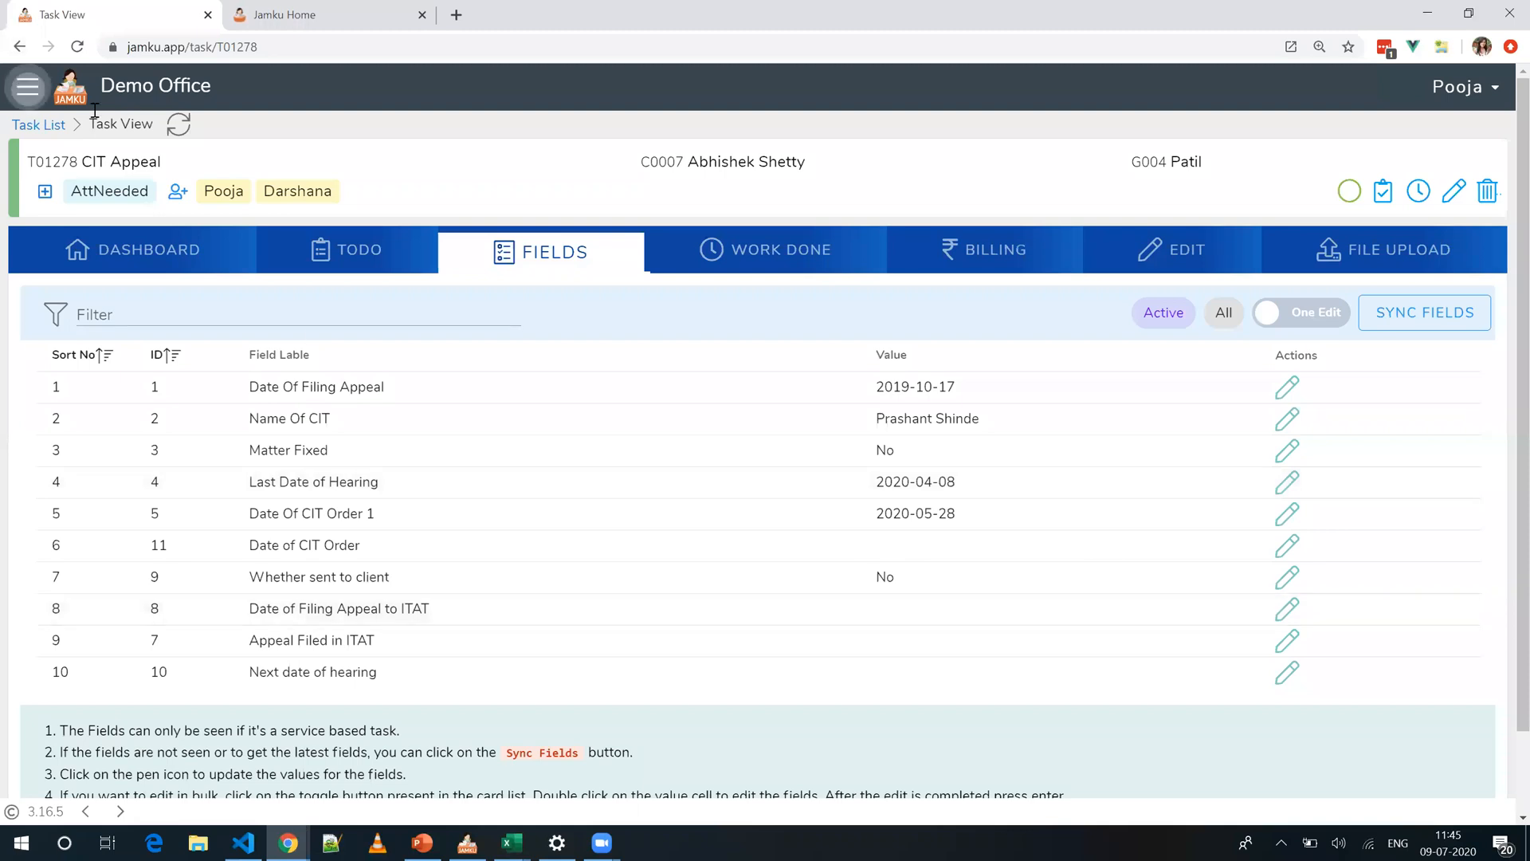
text(fie)
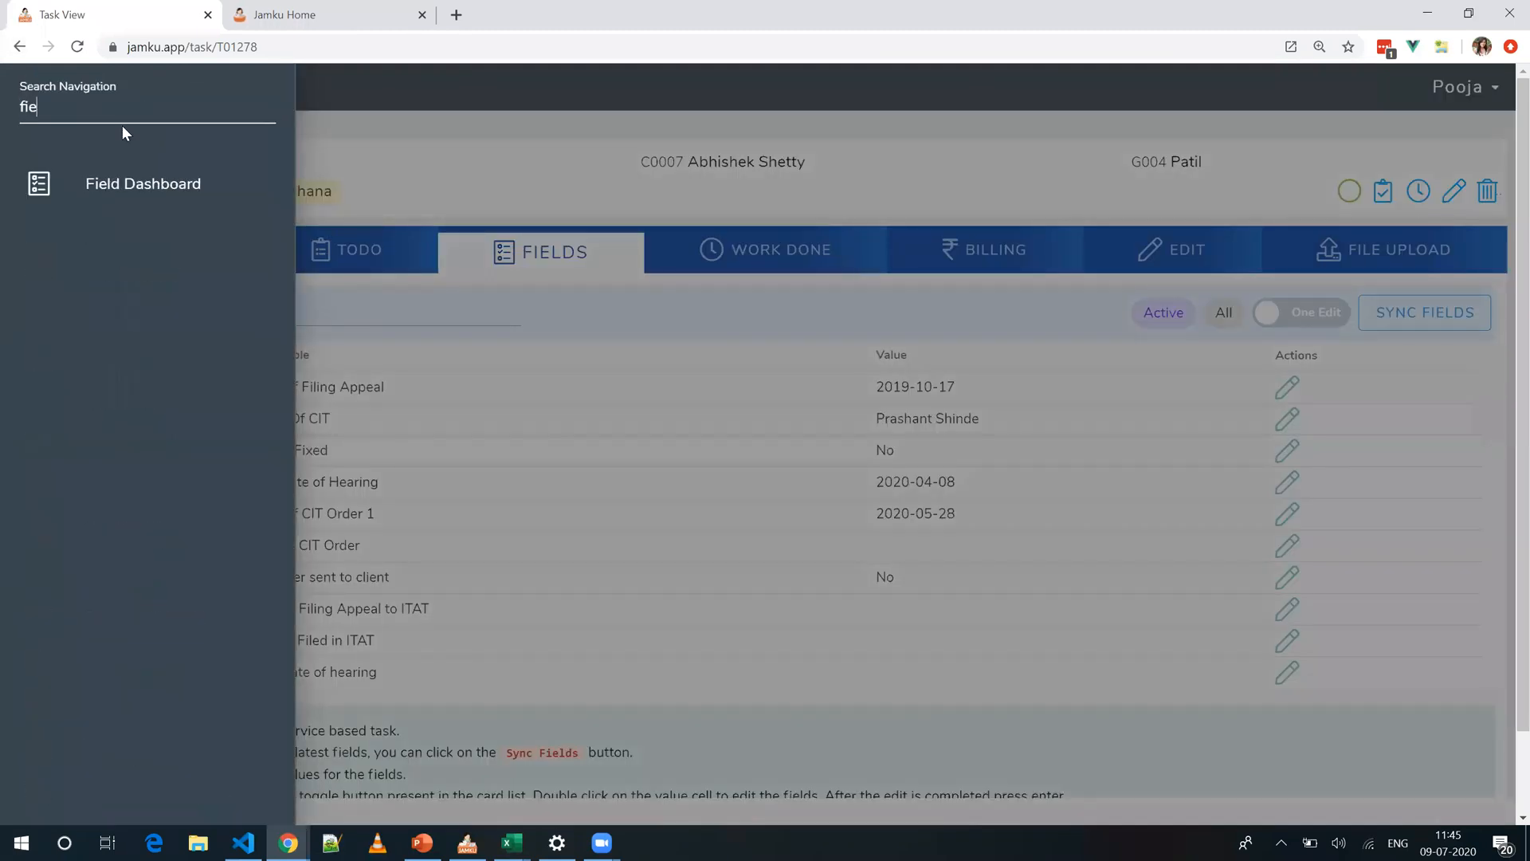
click(144, 184)
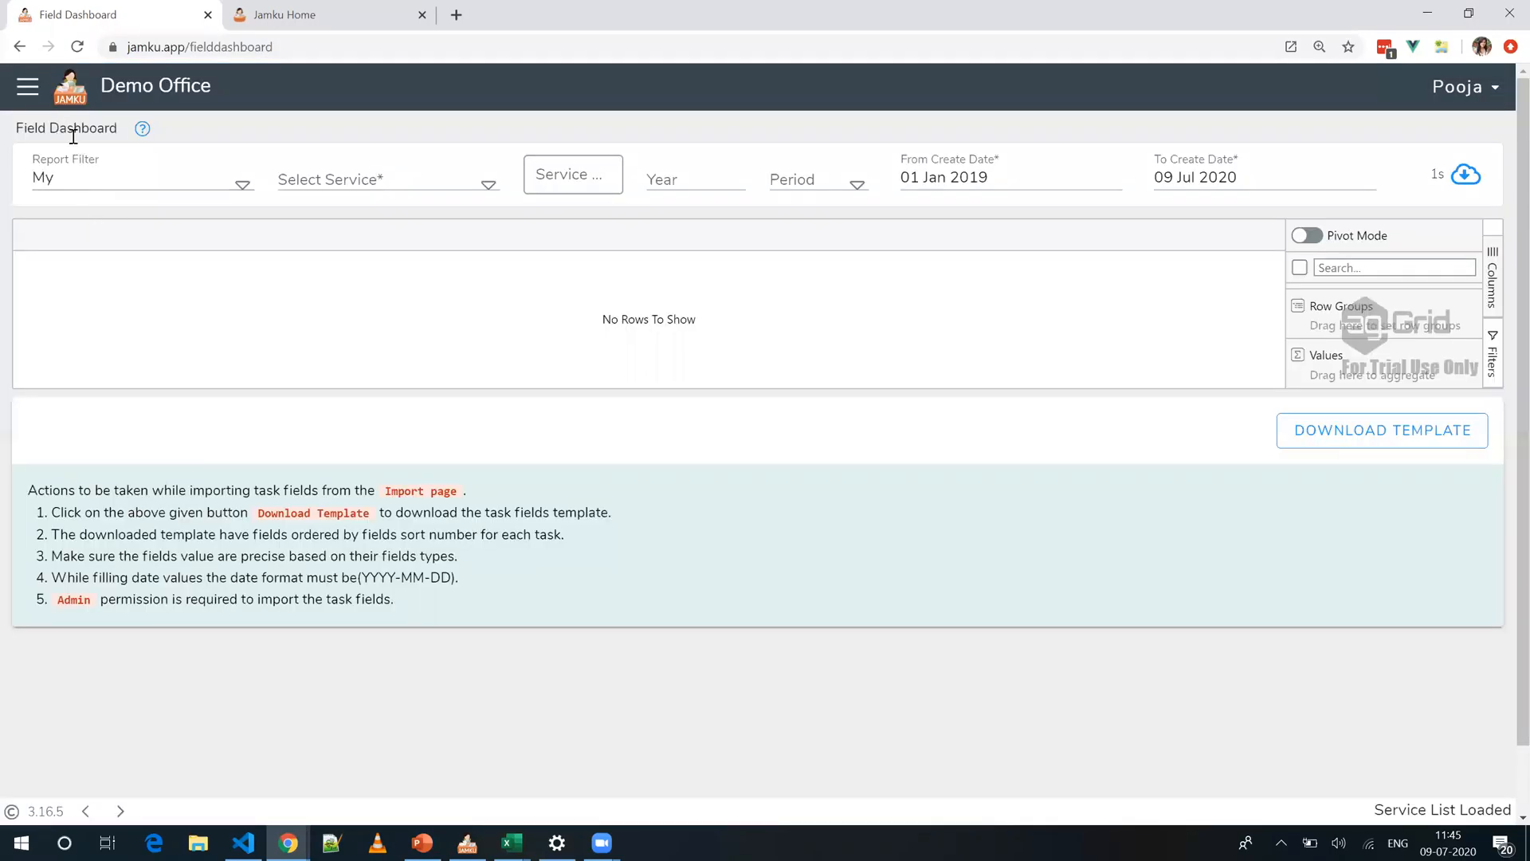
click(229, 185)
click(199, 314)
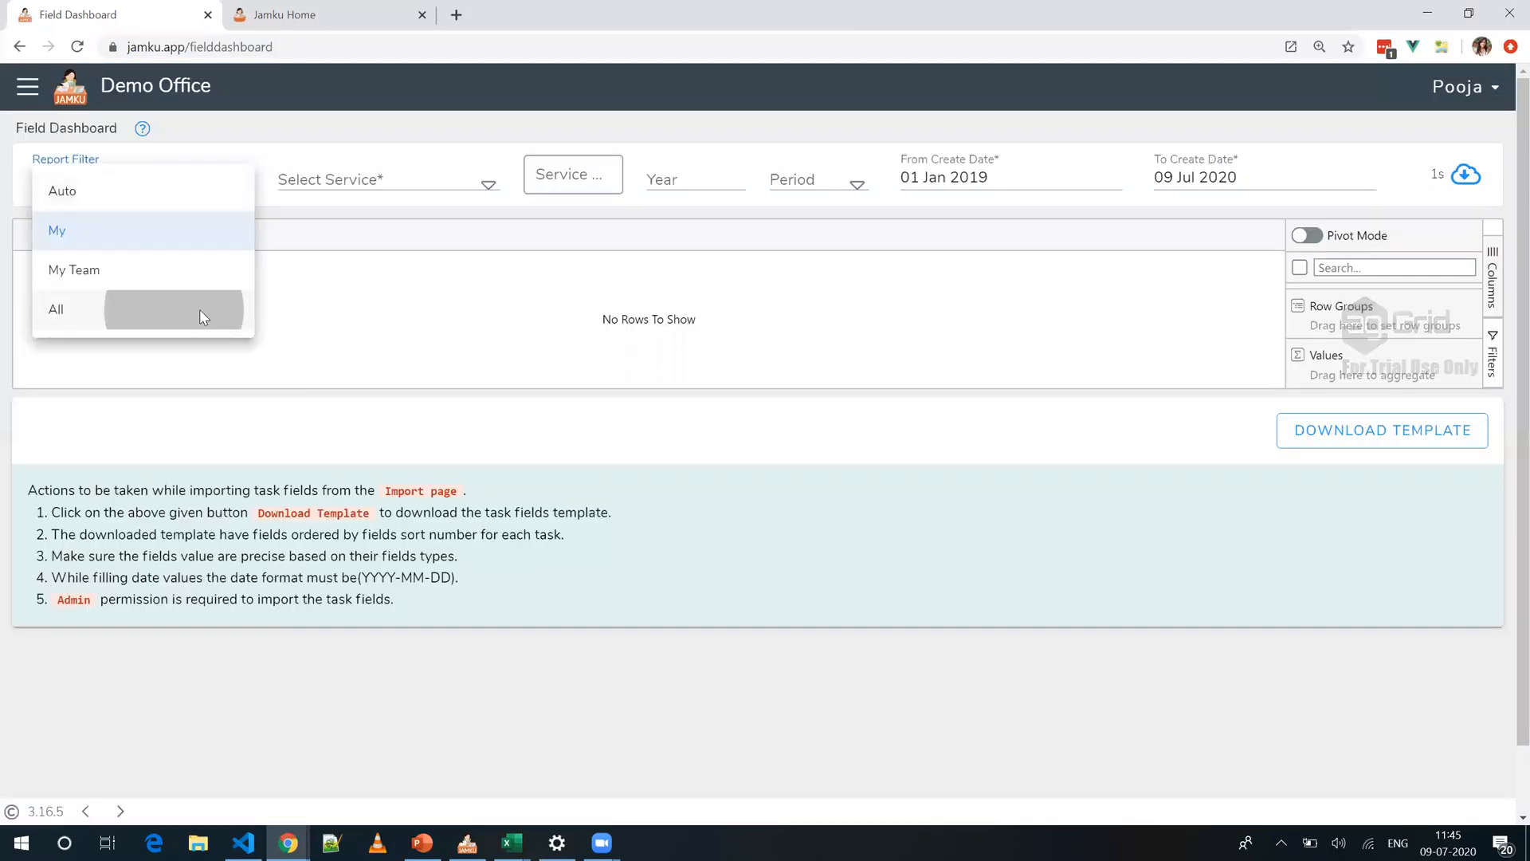
Step: Select the CIT Appeal service for the dashboard and load its task field data
click(425, 178)
text(ci)
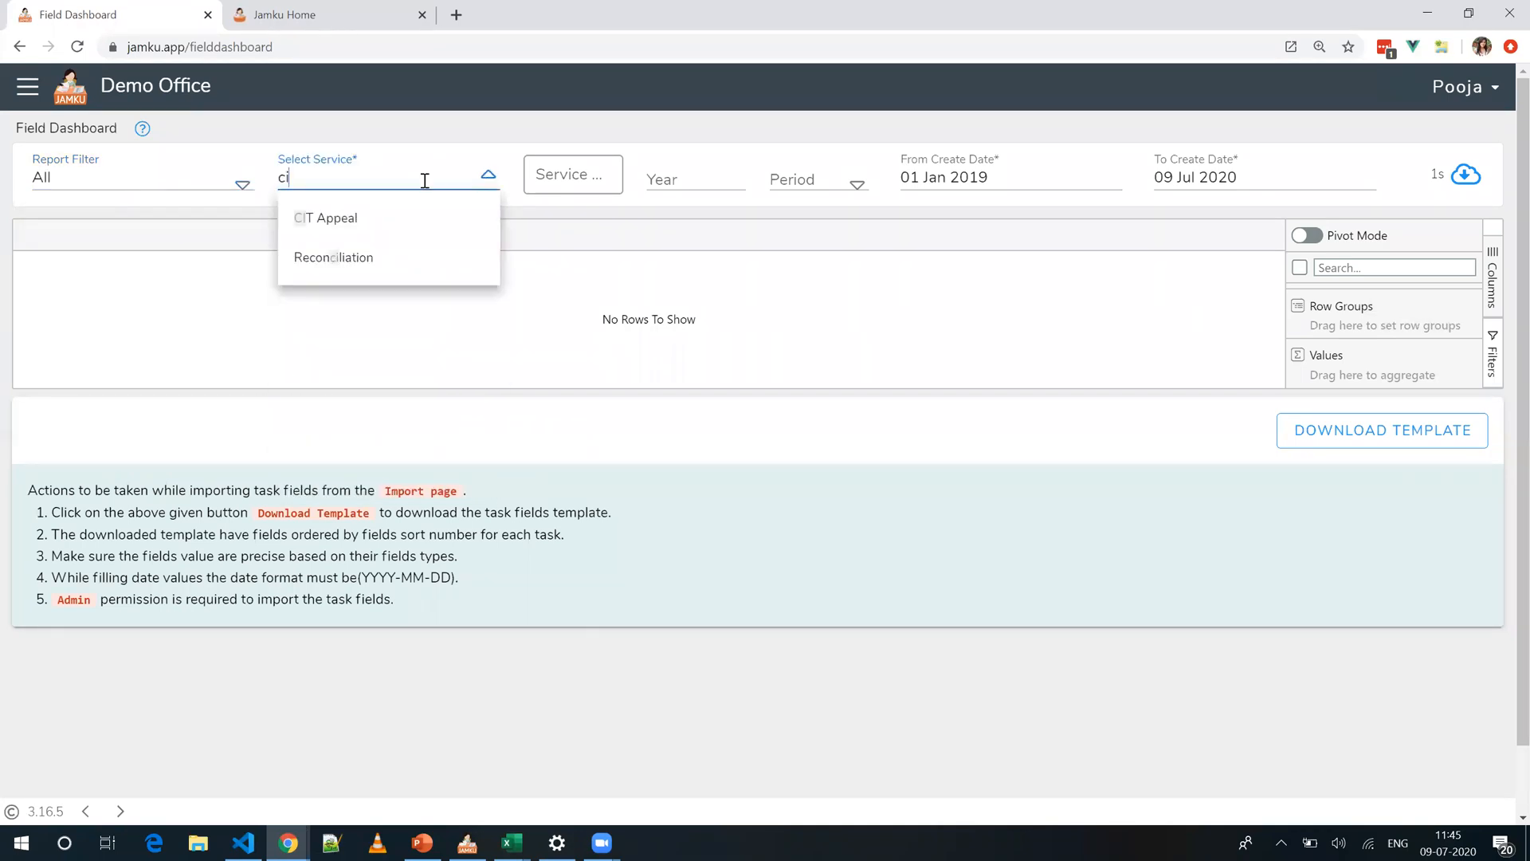
text(t)
click(434, 227)
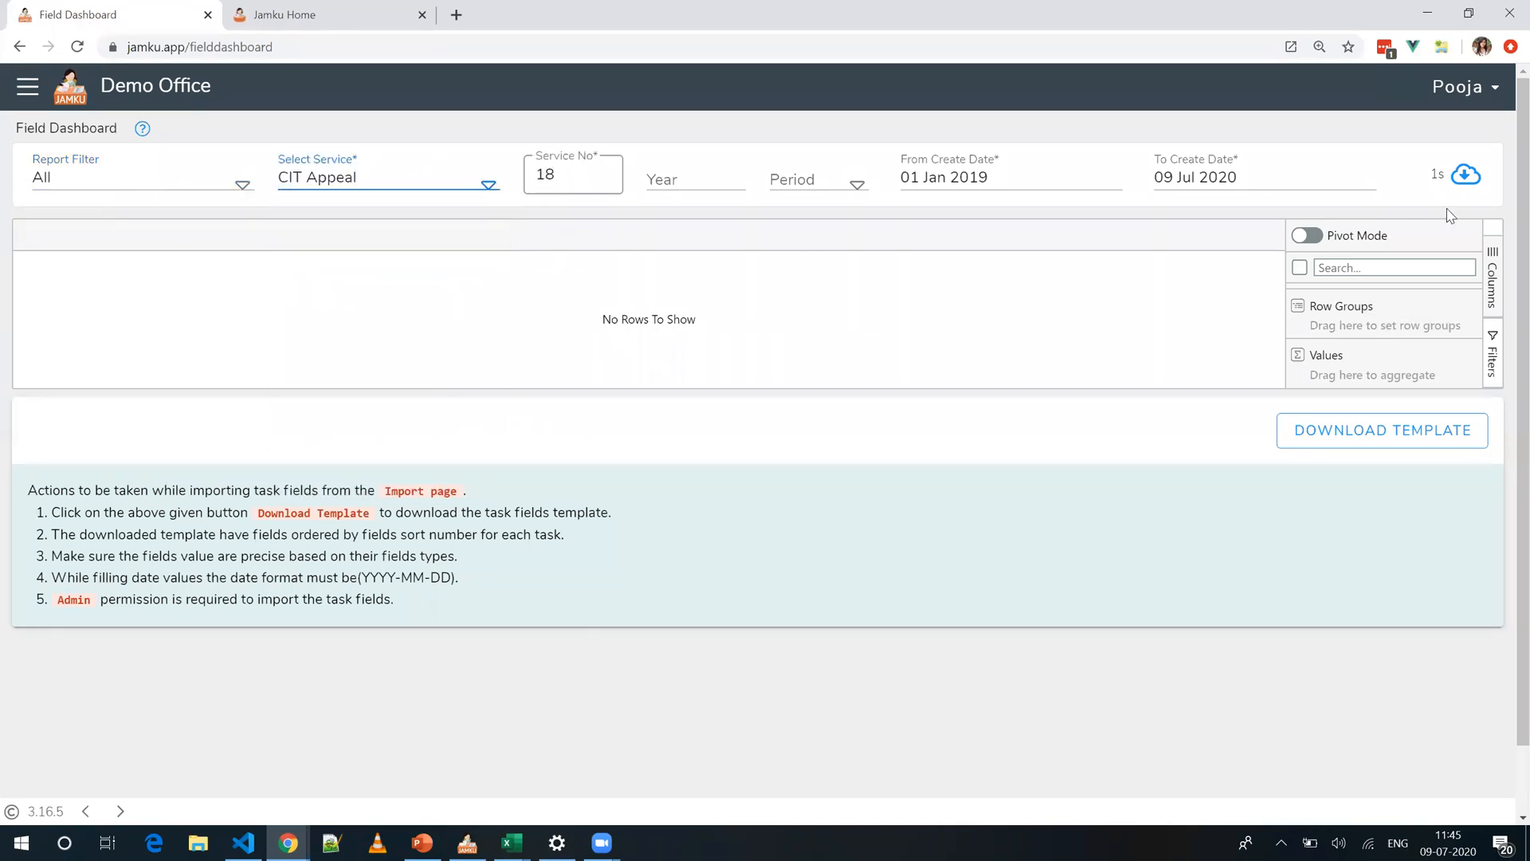
click(1465, 173)
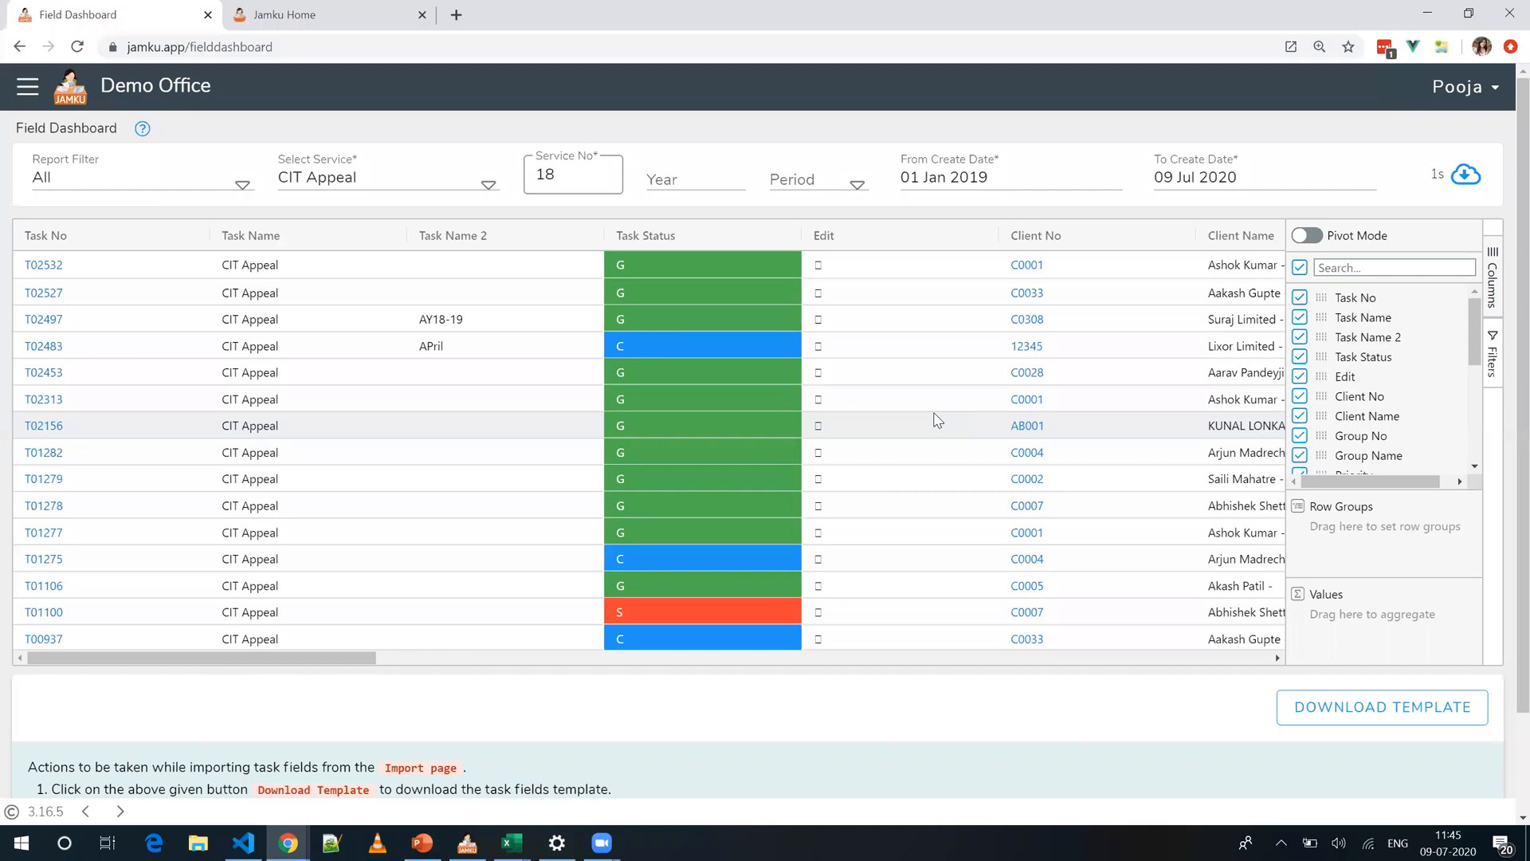
Step: Look through the field value columns of the CIT Appeal tasks and view the options of the Date Of Filing Appeal column
scroll(937, 420, right, 10)
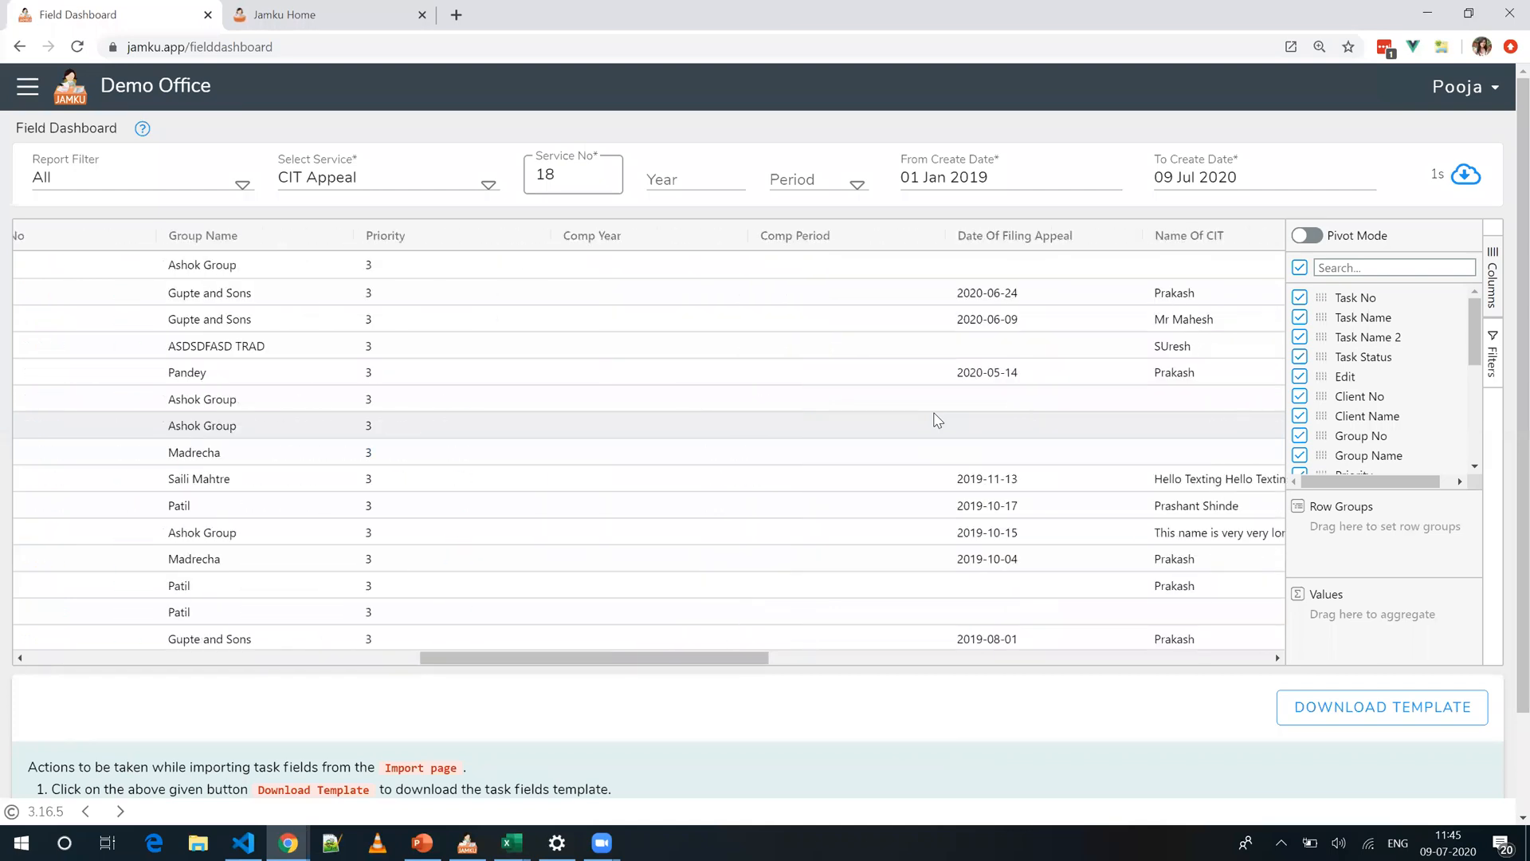
scroll(937, 420, right, 5)
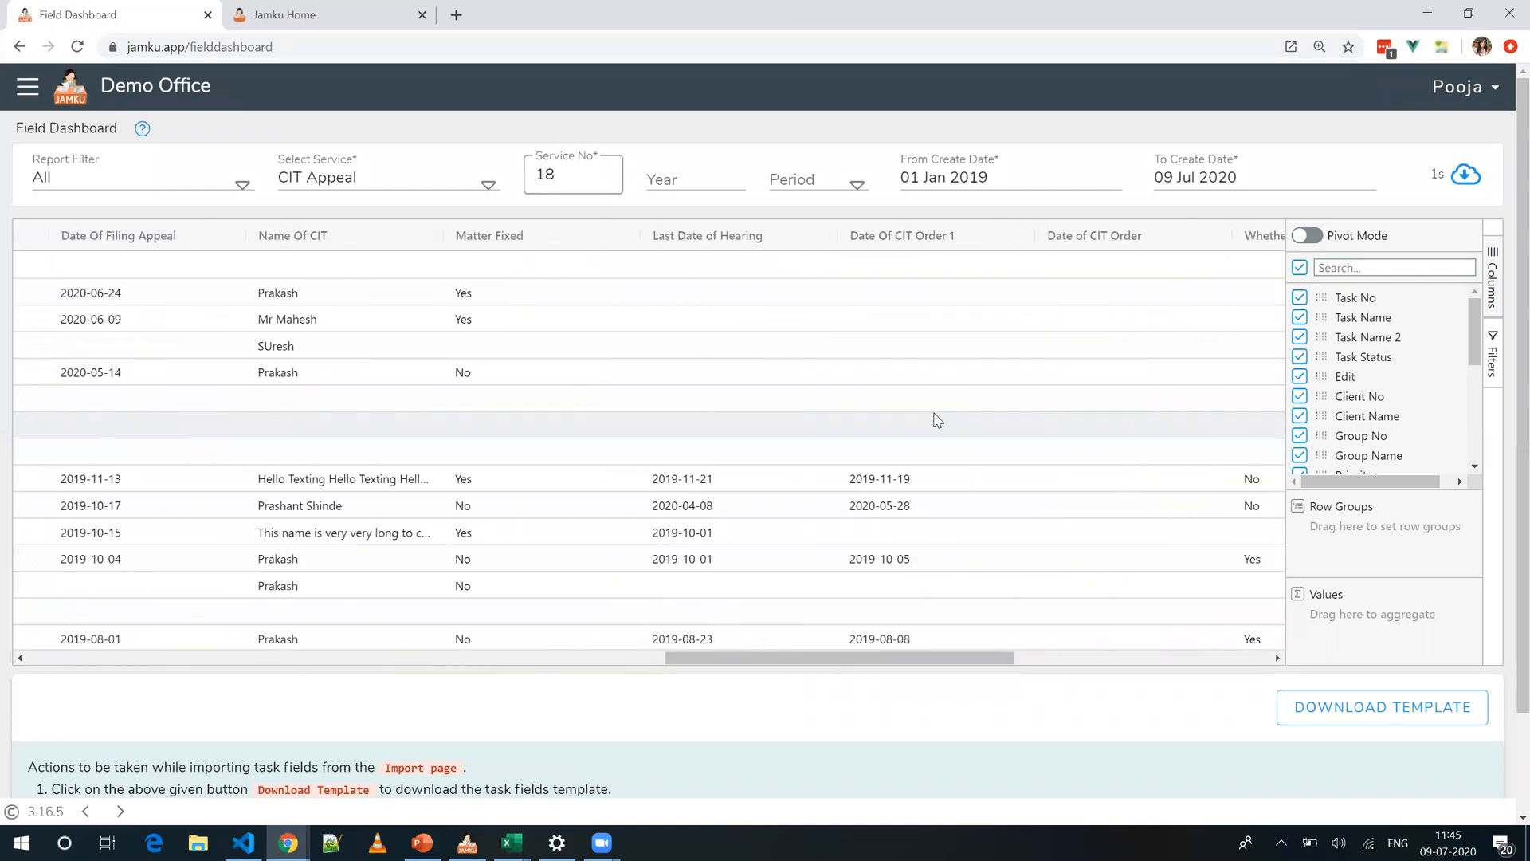
scroll(938, 420, left, 8)
scroll(937, 420, right, 2)
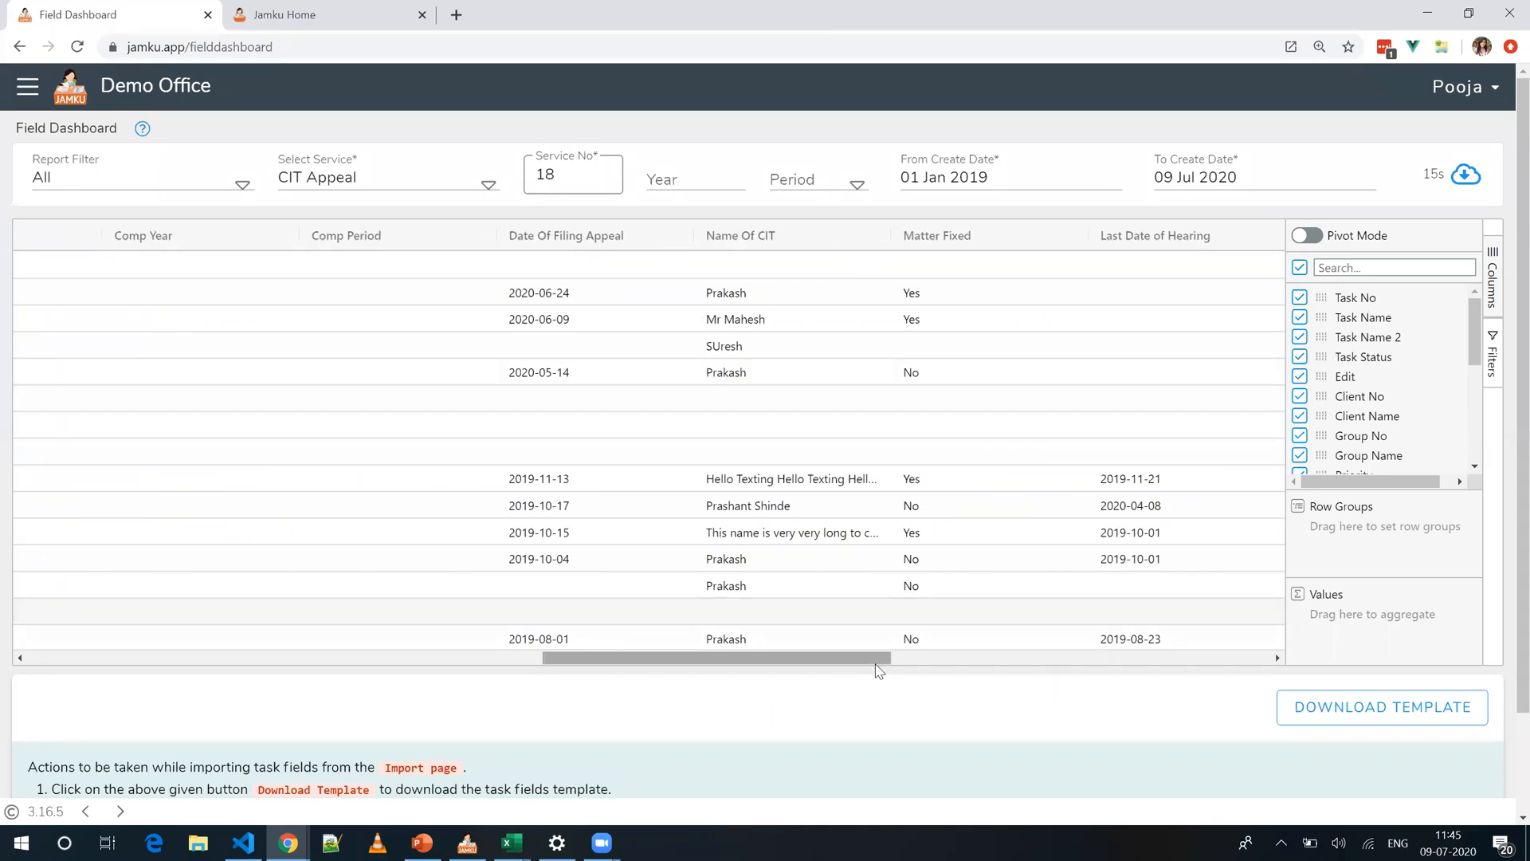
scroll(930, 656, right, 3)
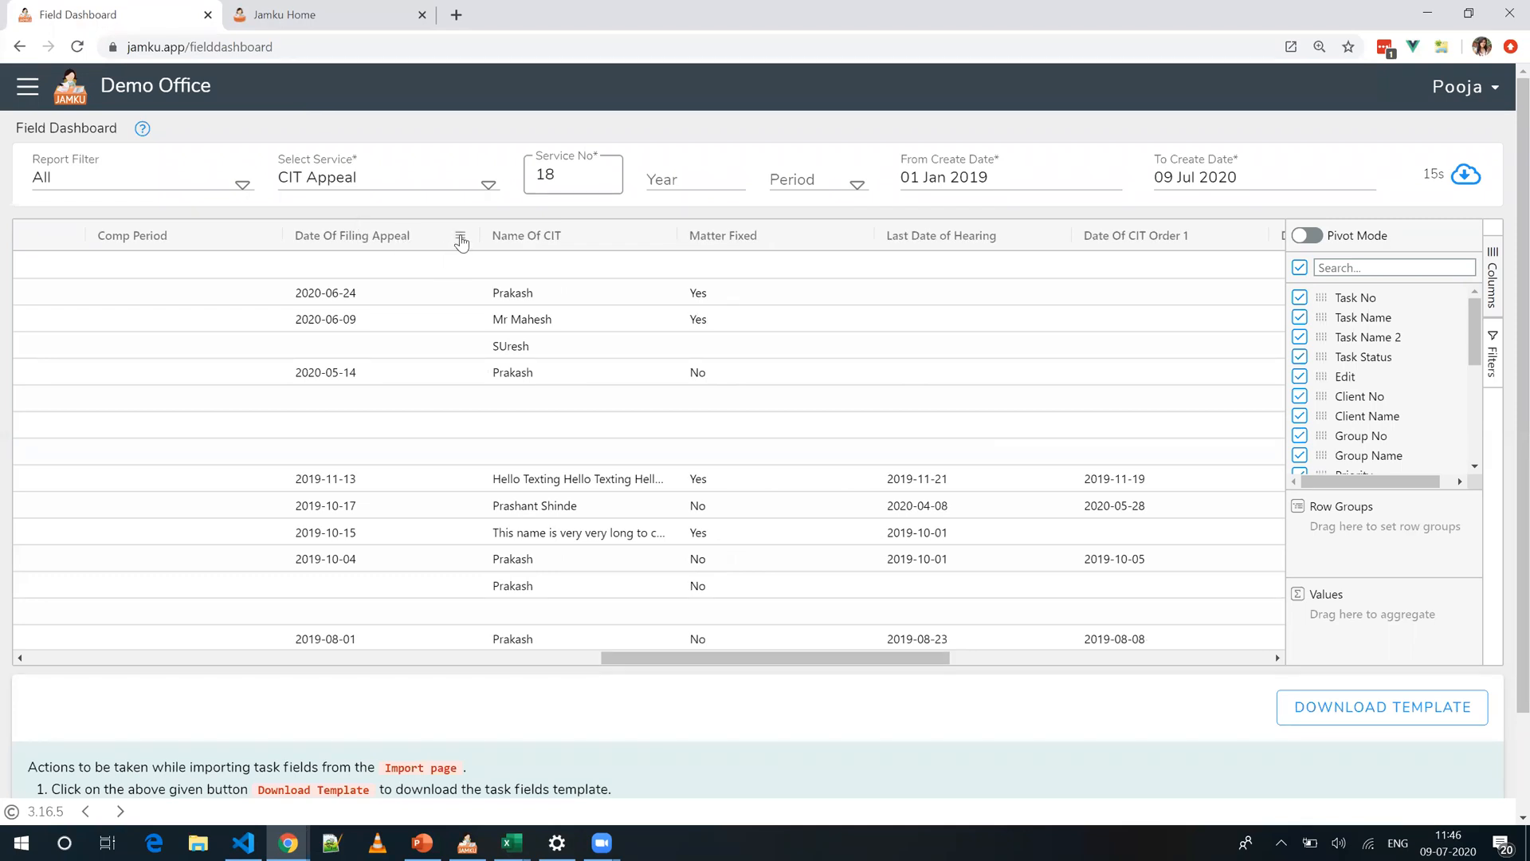
click(461, 239)
click(677, 214)
Step: Filter the Matter Fixed column of the CIT Appeal tasks to show only the value No
click(855, 237)
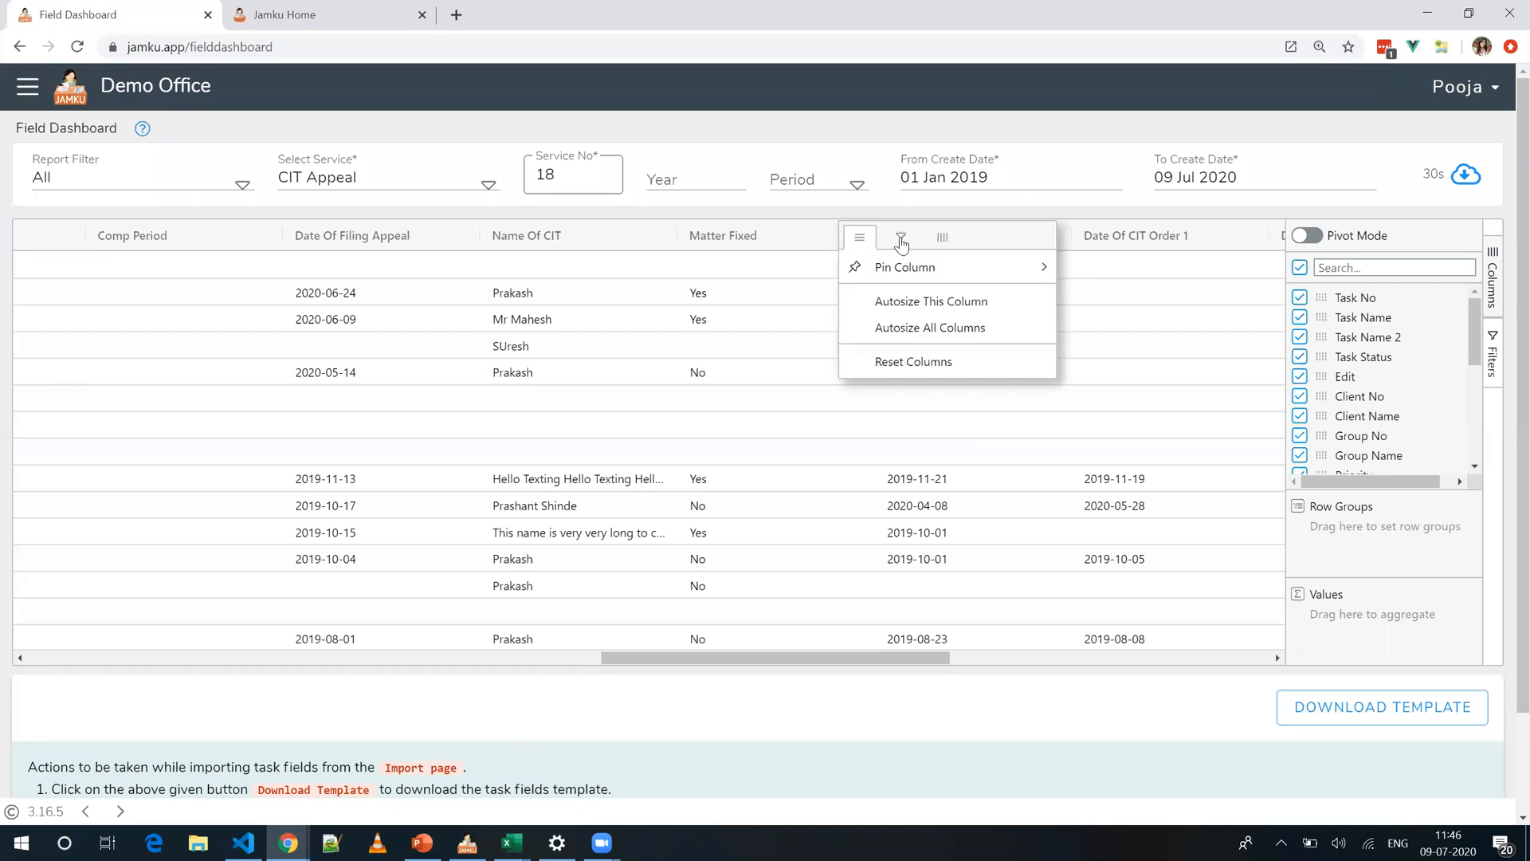
click(902, 239)
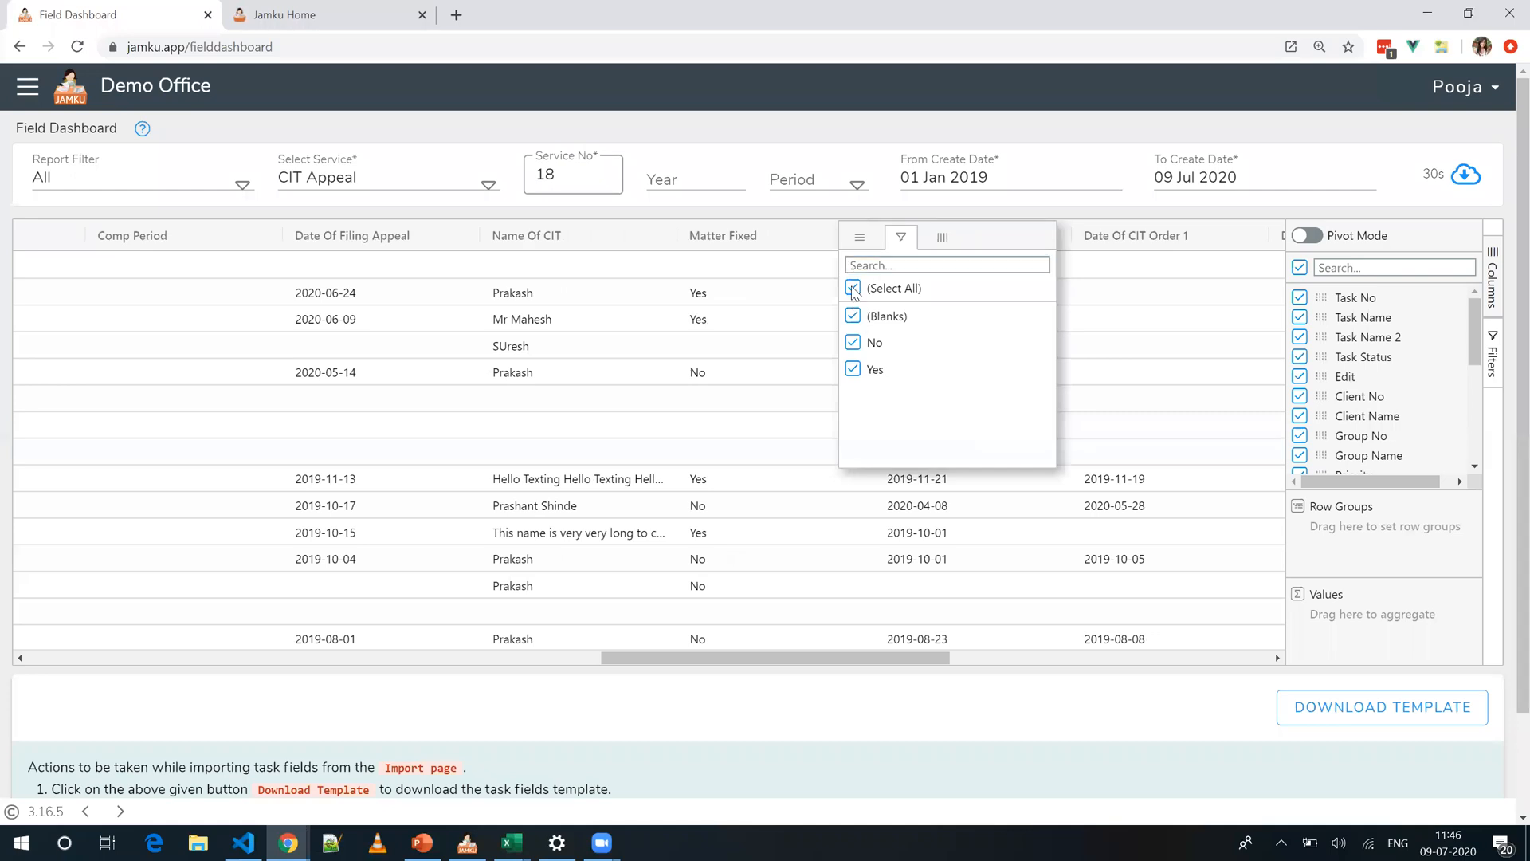
click(853, 288)
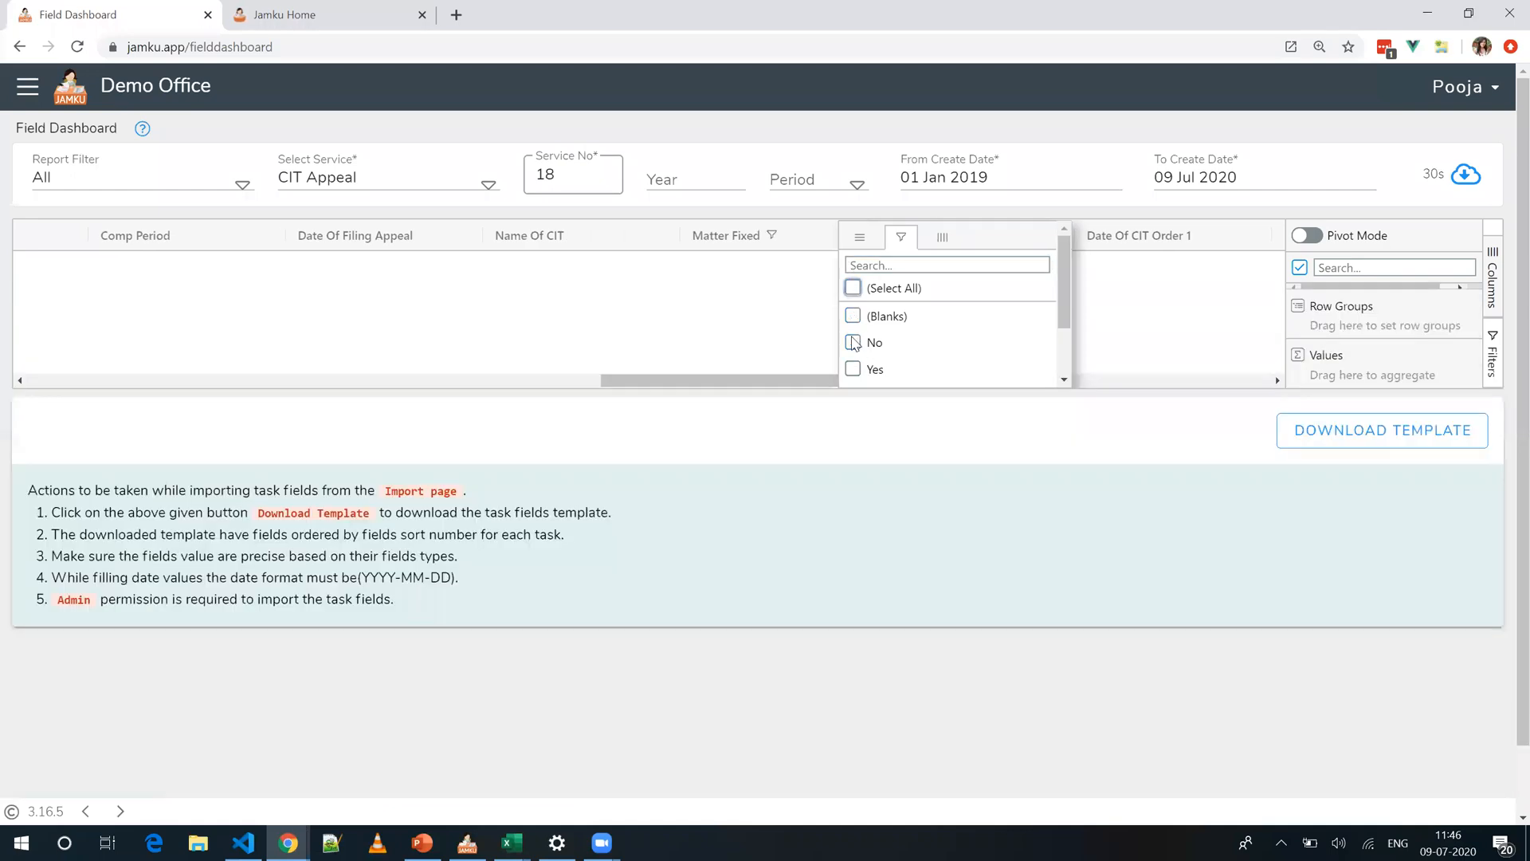
click(853, 343)
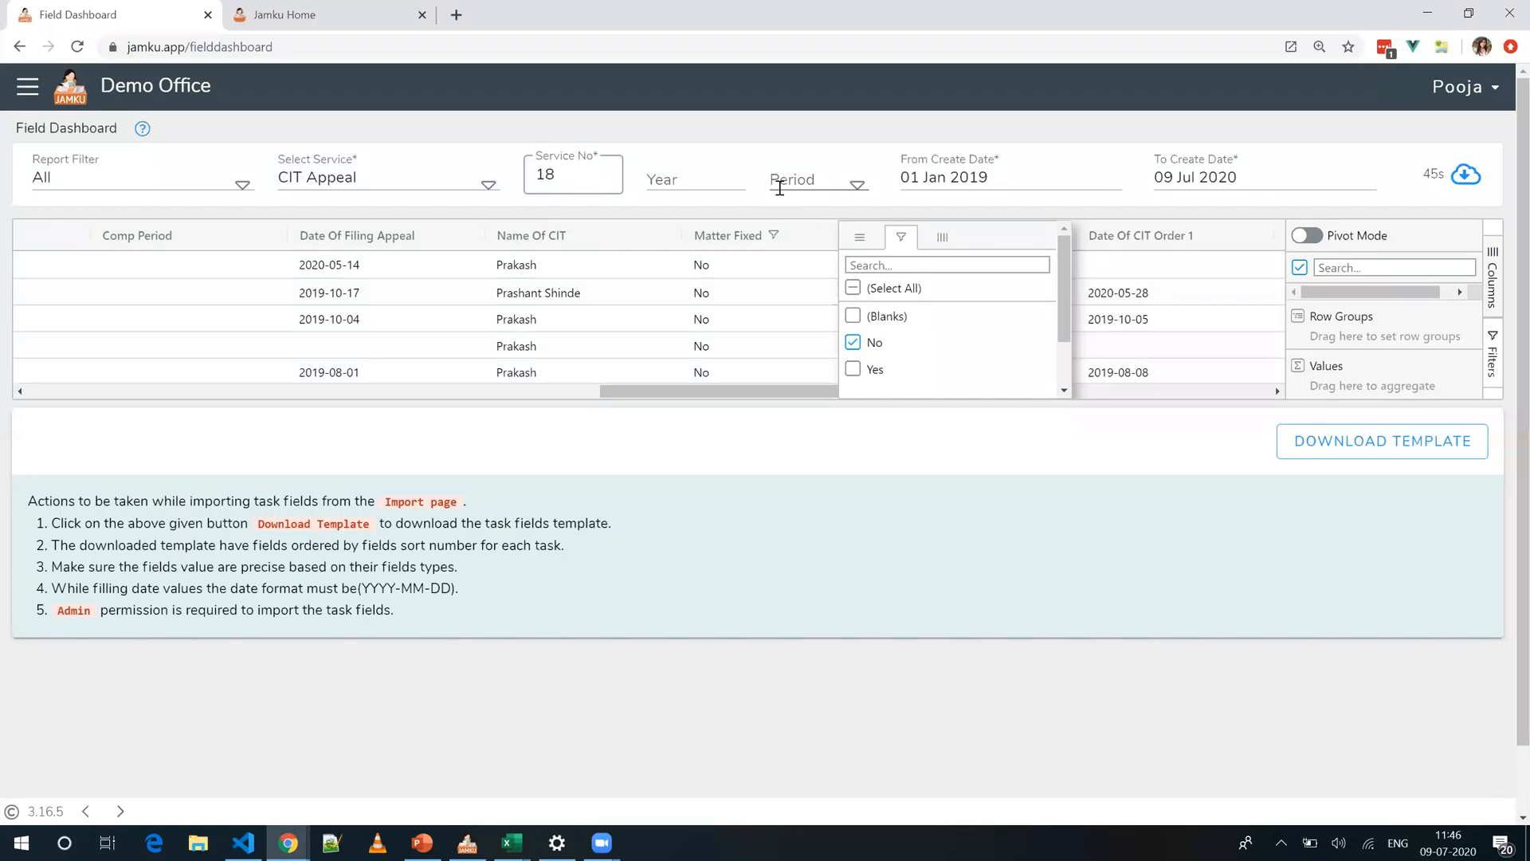
click(738, 210)
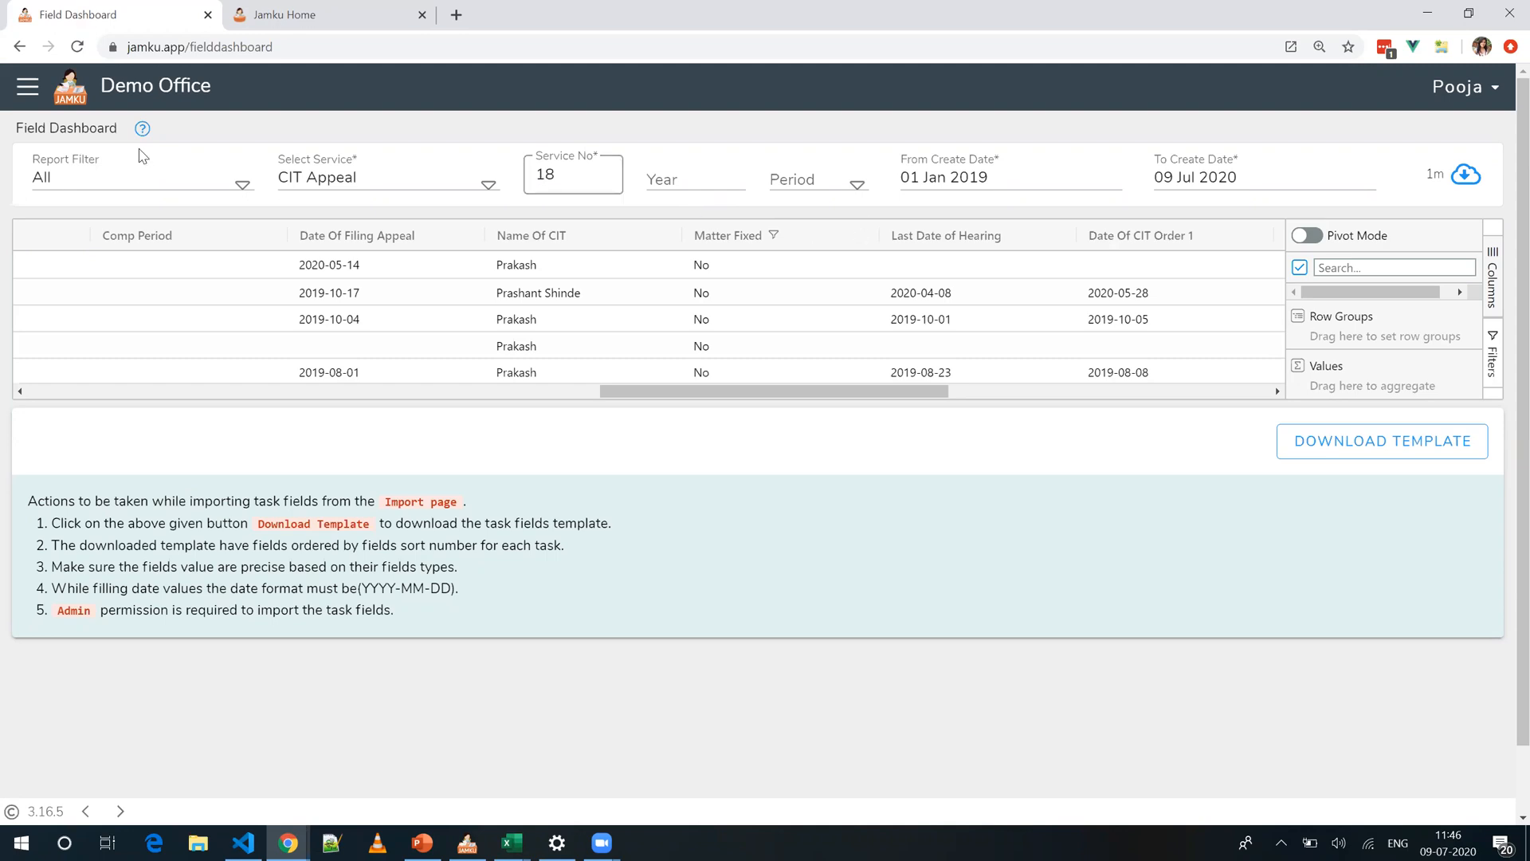
Step: Go to the Services list and open the CIT Appeal service to view its defined fields
click(29, 88)
text(fi)
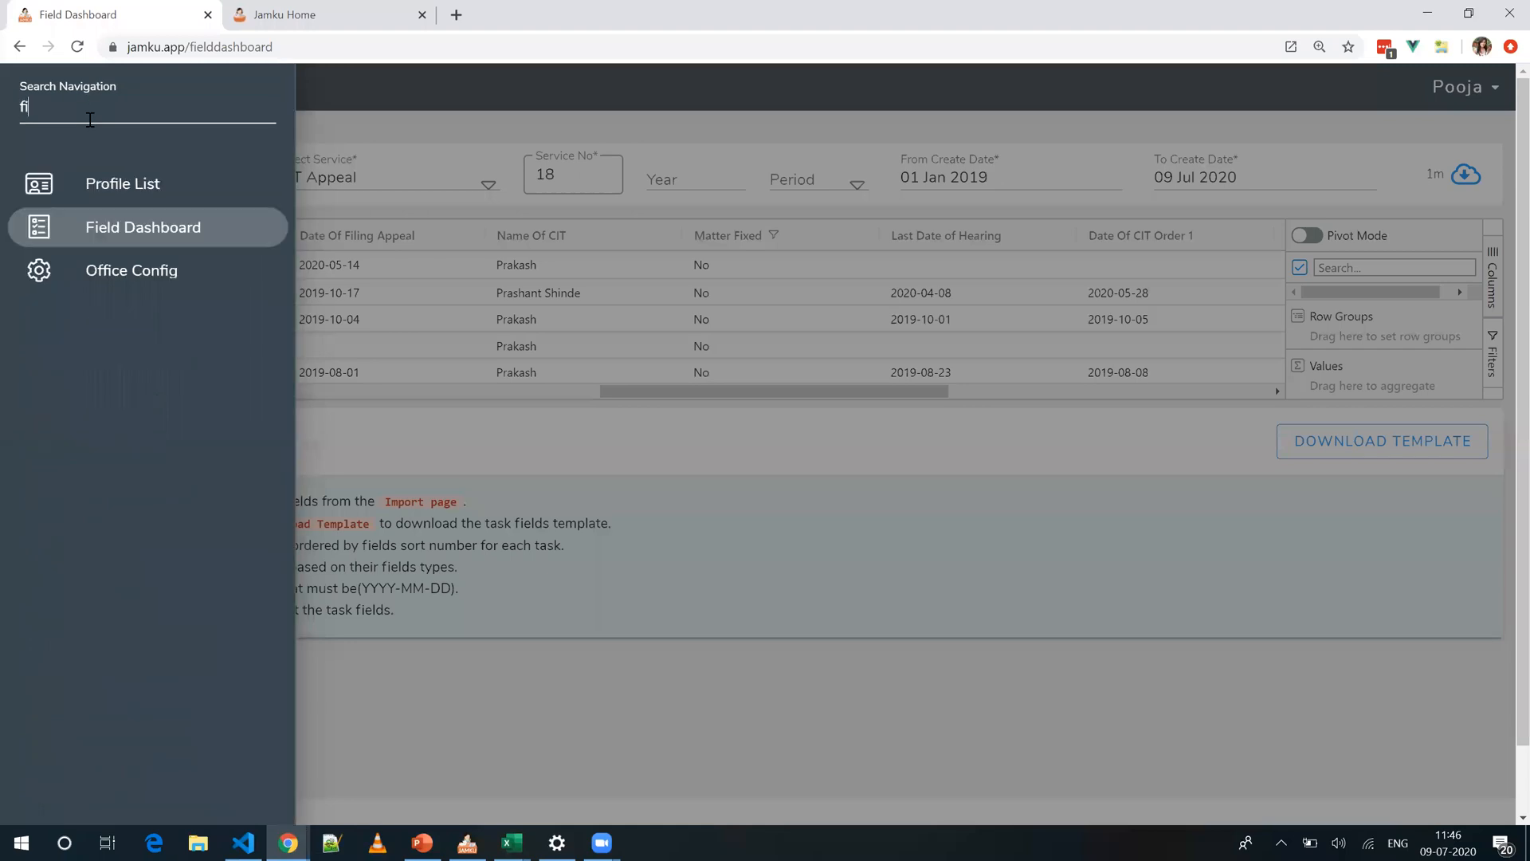
text(el)
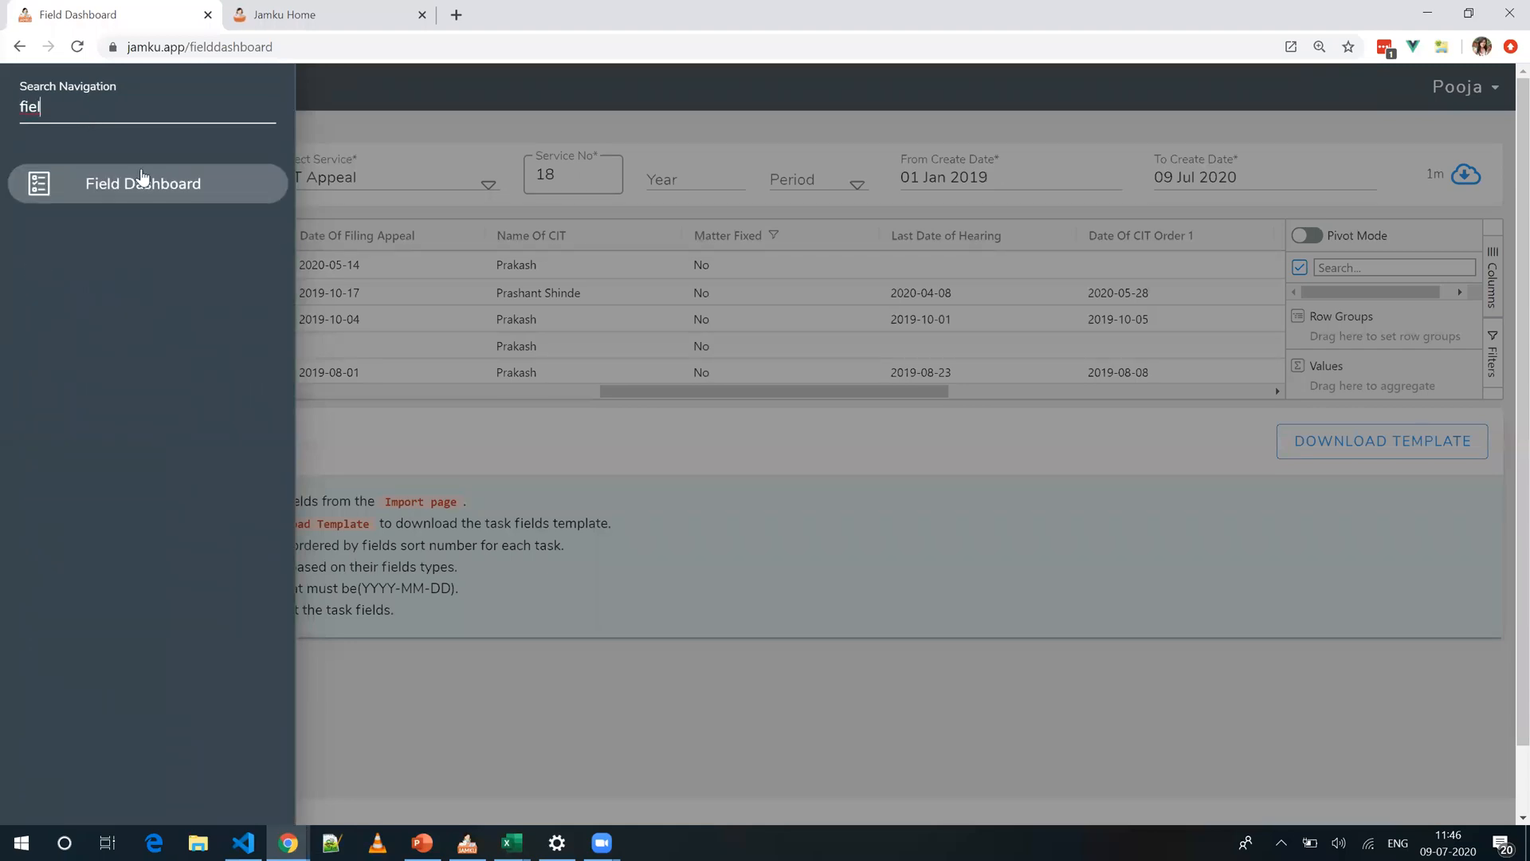
key(BackSpace)
key(BackSpace)
key(BackSpace)
key(BackSpace)
text(ser)
click(152, 186)
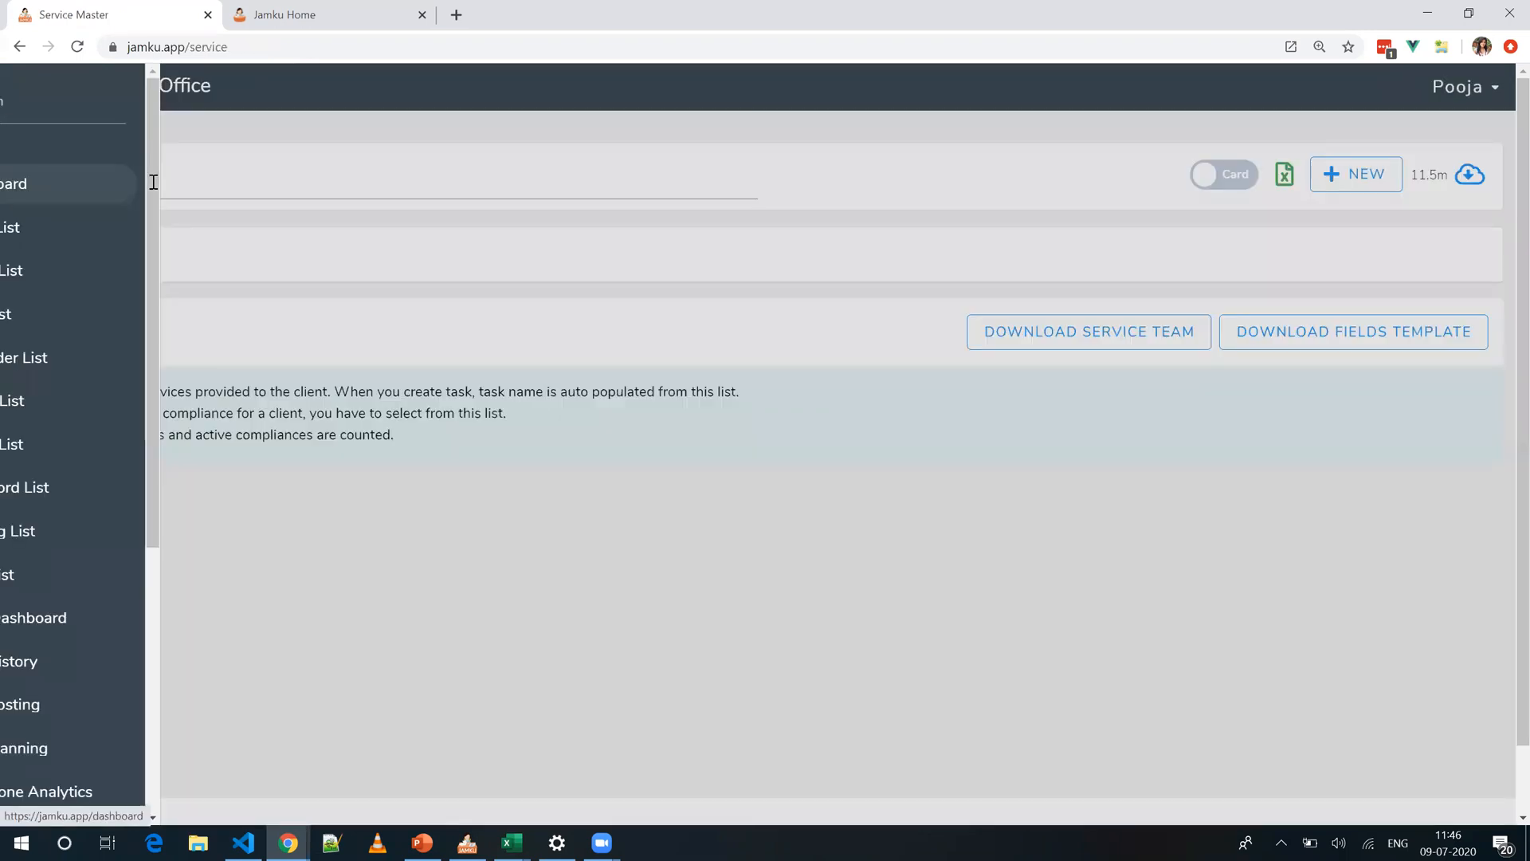
click(120, 266)
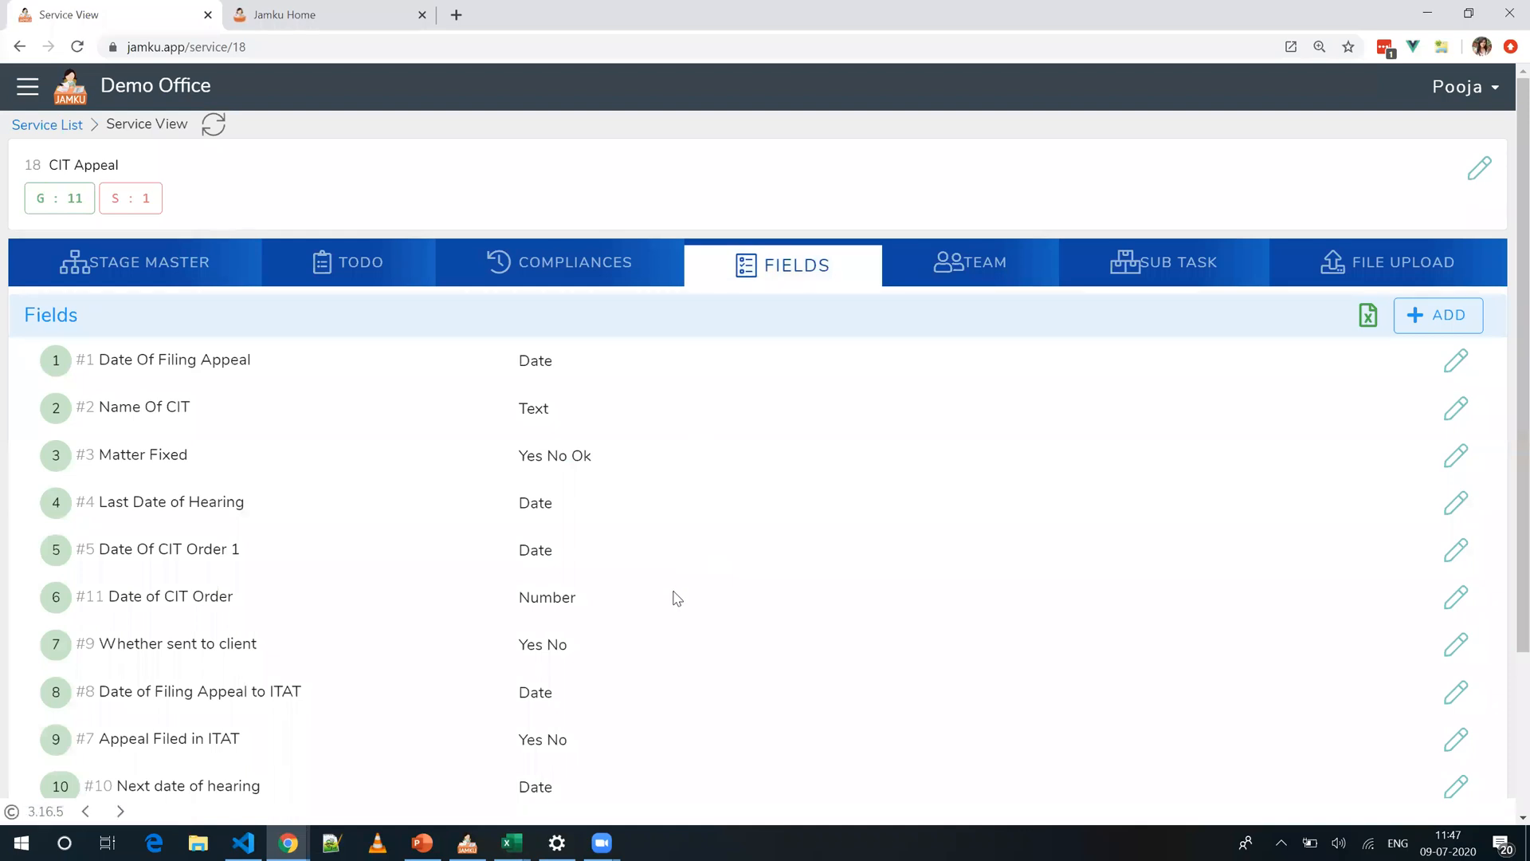
Step: Go to the Task List and open the second CIT Appeal task to view its field values
click(27, 85)
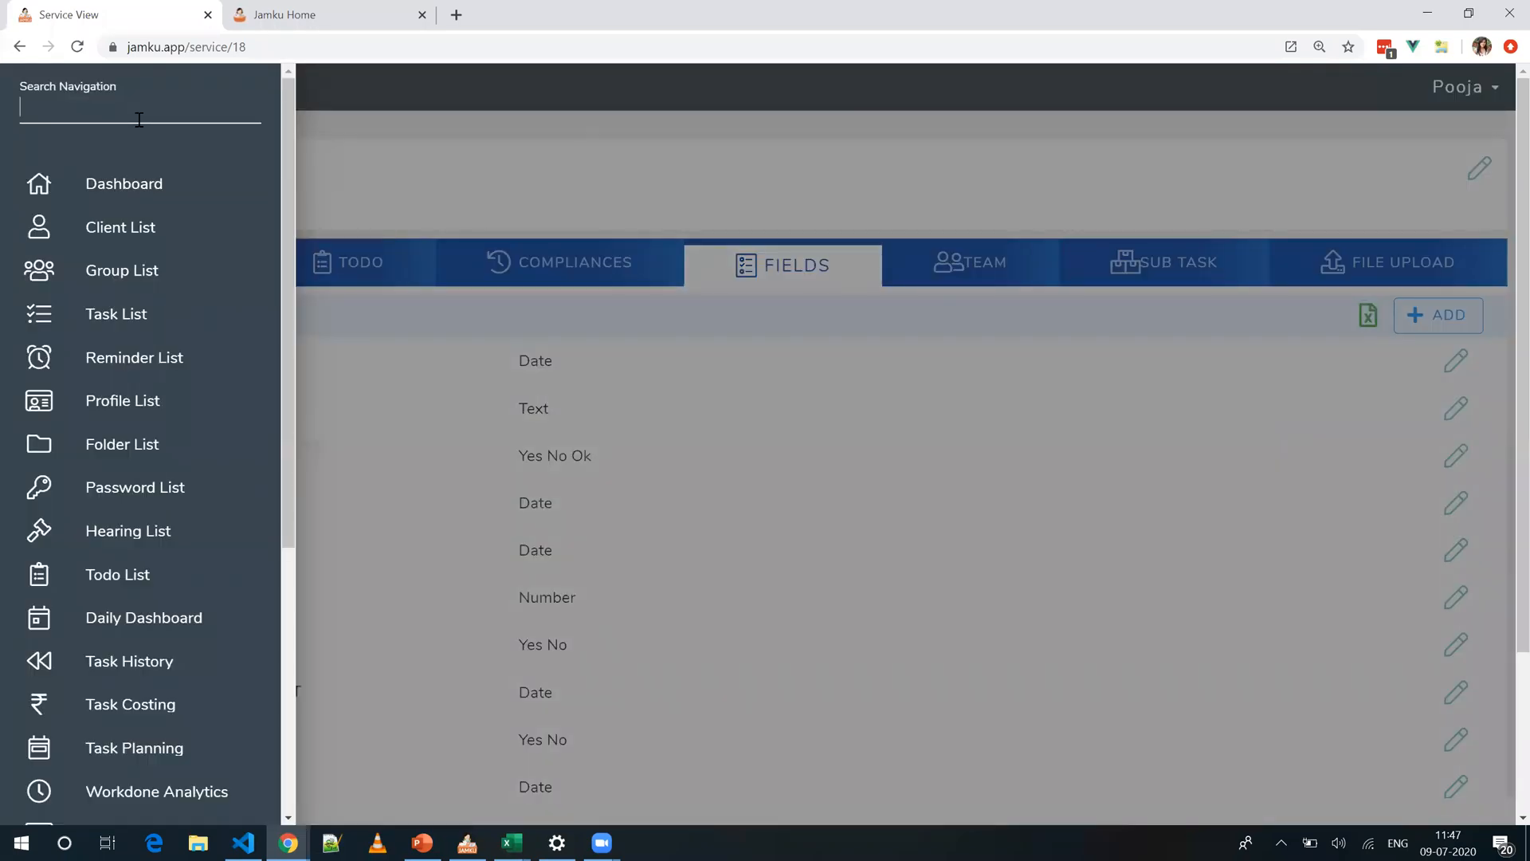
text(se)
key(BackSpace)
key(BackSpace)
text(tas)
click(147, 191)
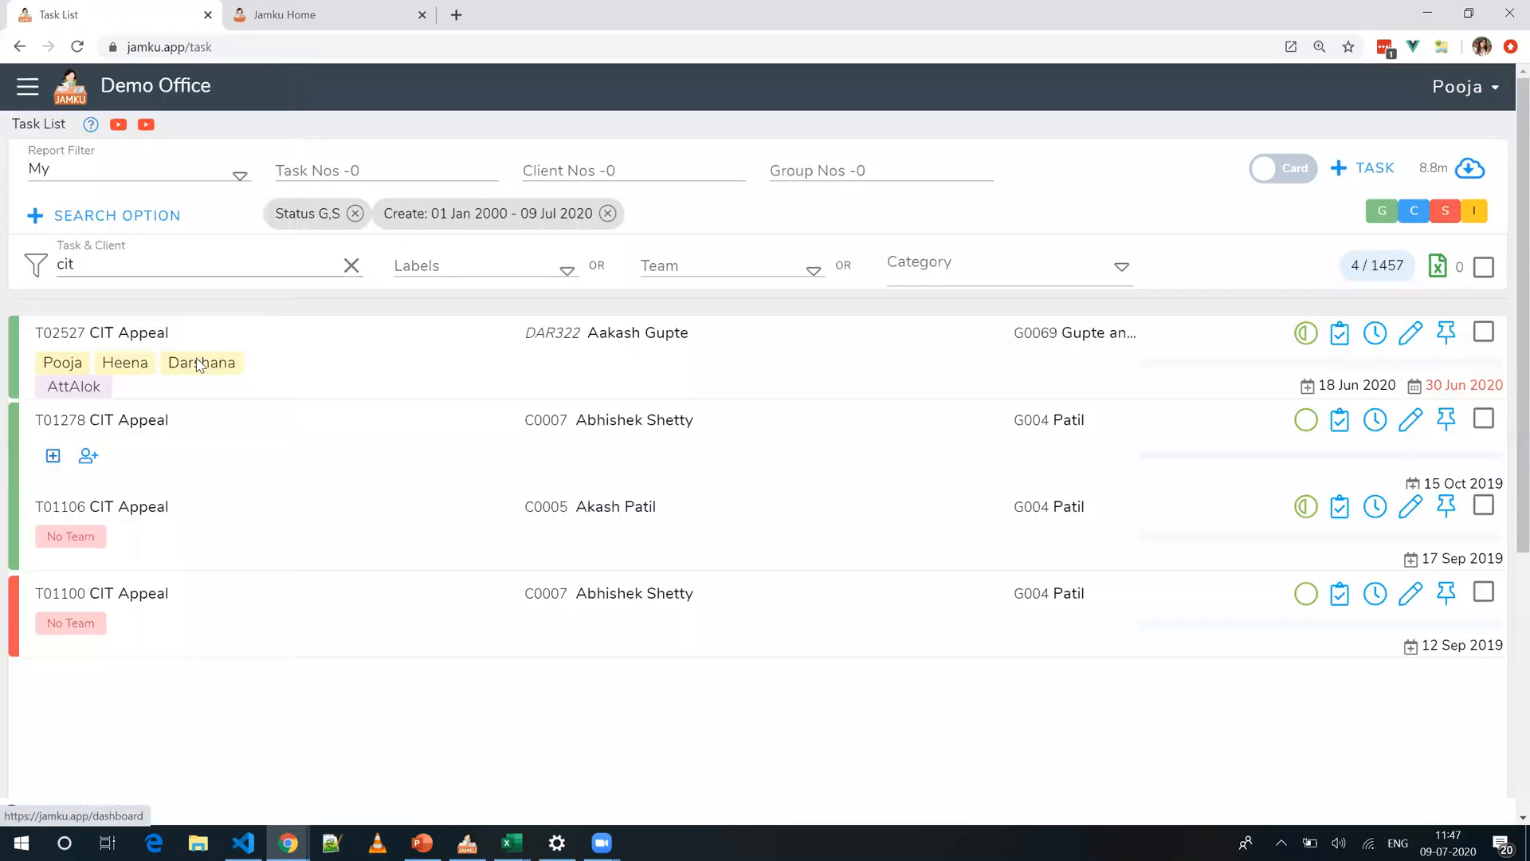
click(143, 420)
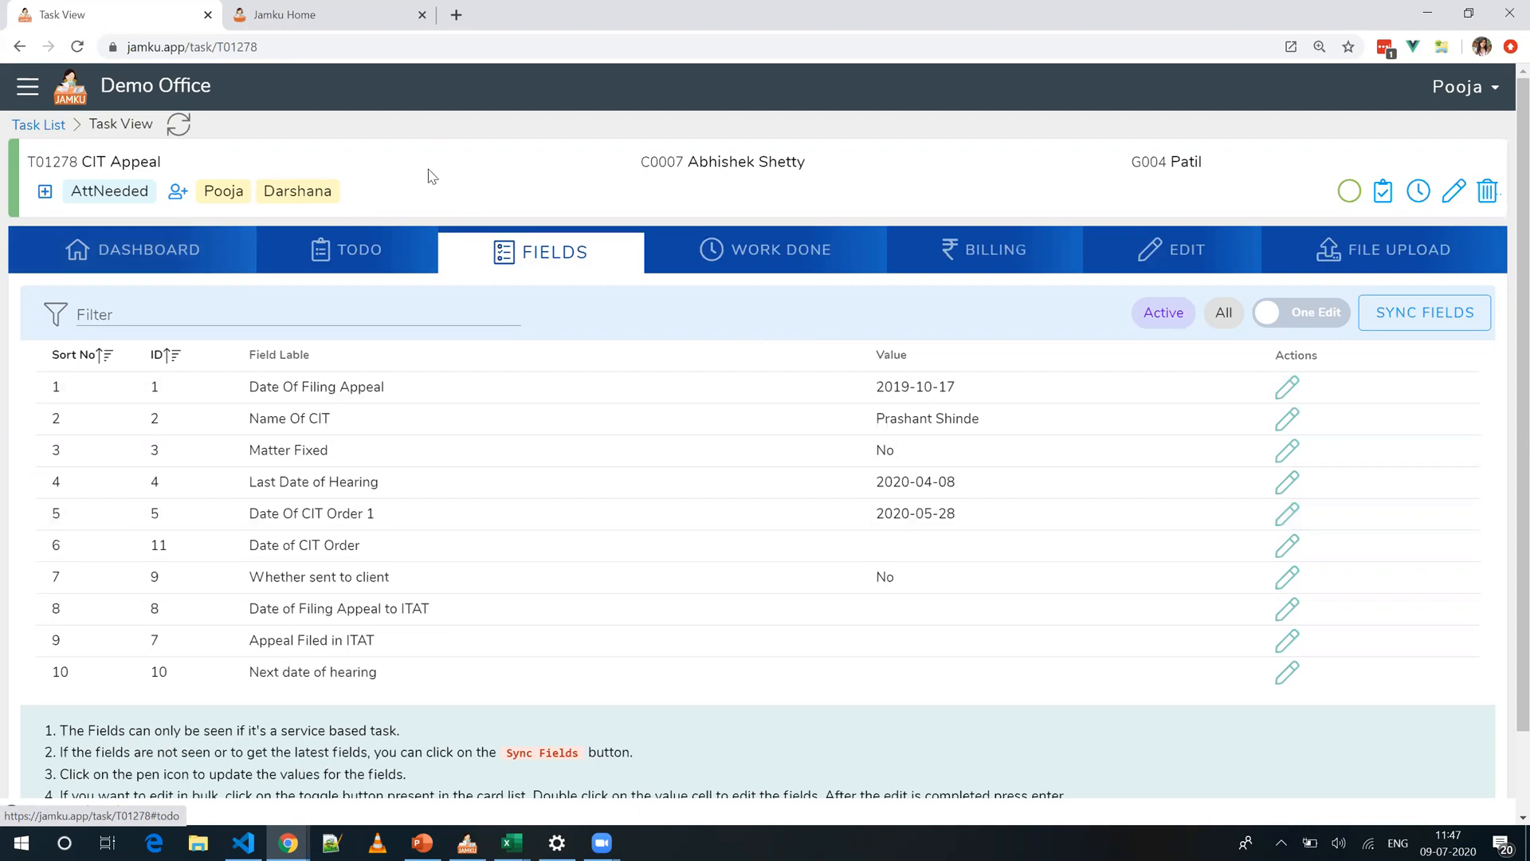
Step: Leave the task, reopen the CIT Appeal service from the Services list and view its Sub Task section
click(19, 48)
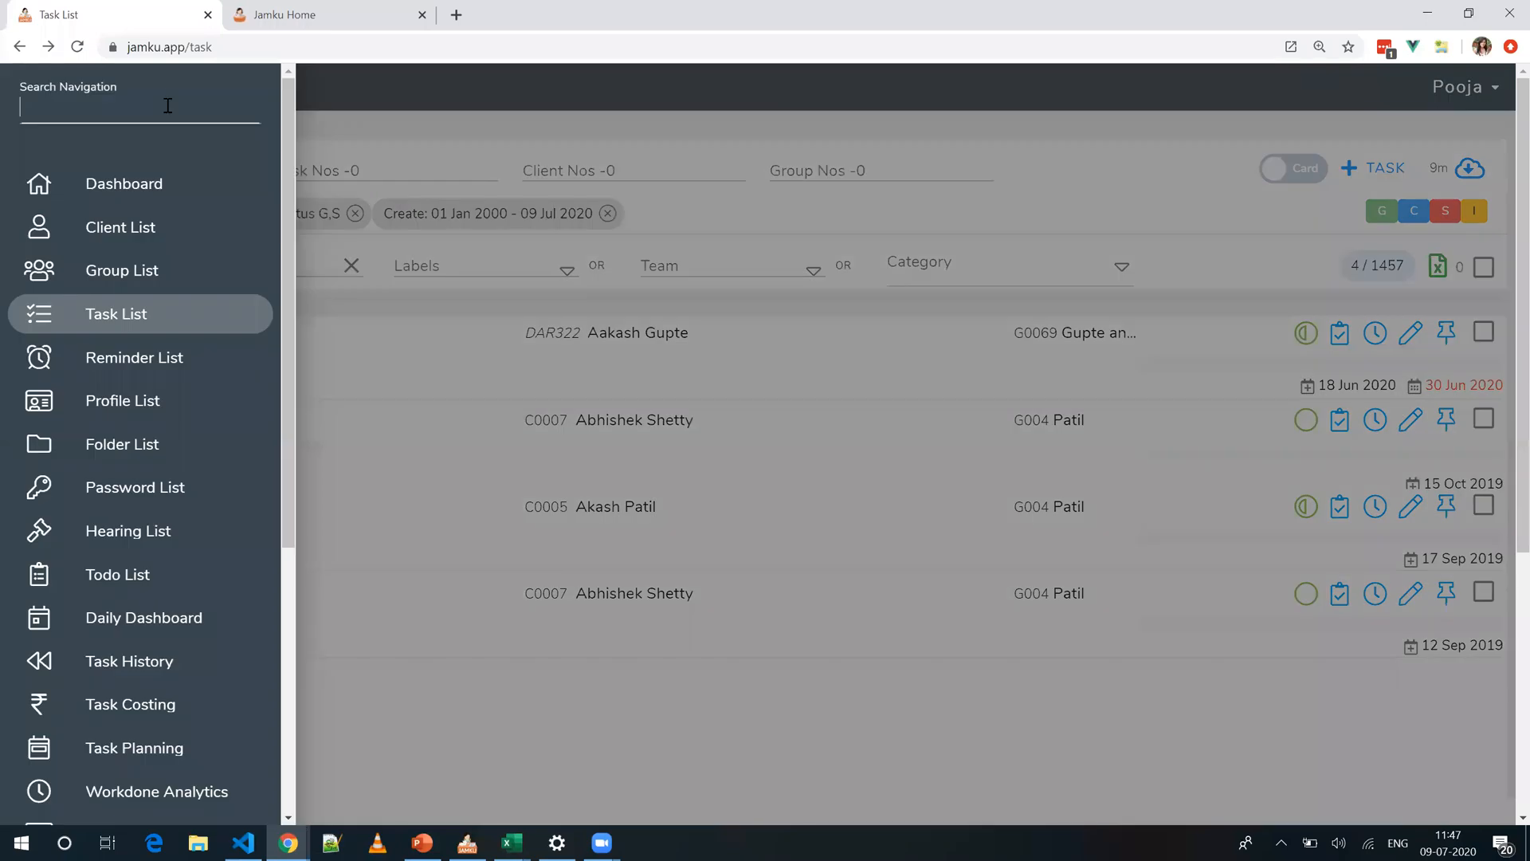
text(ser)
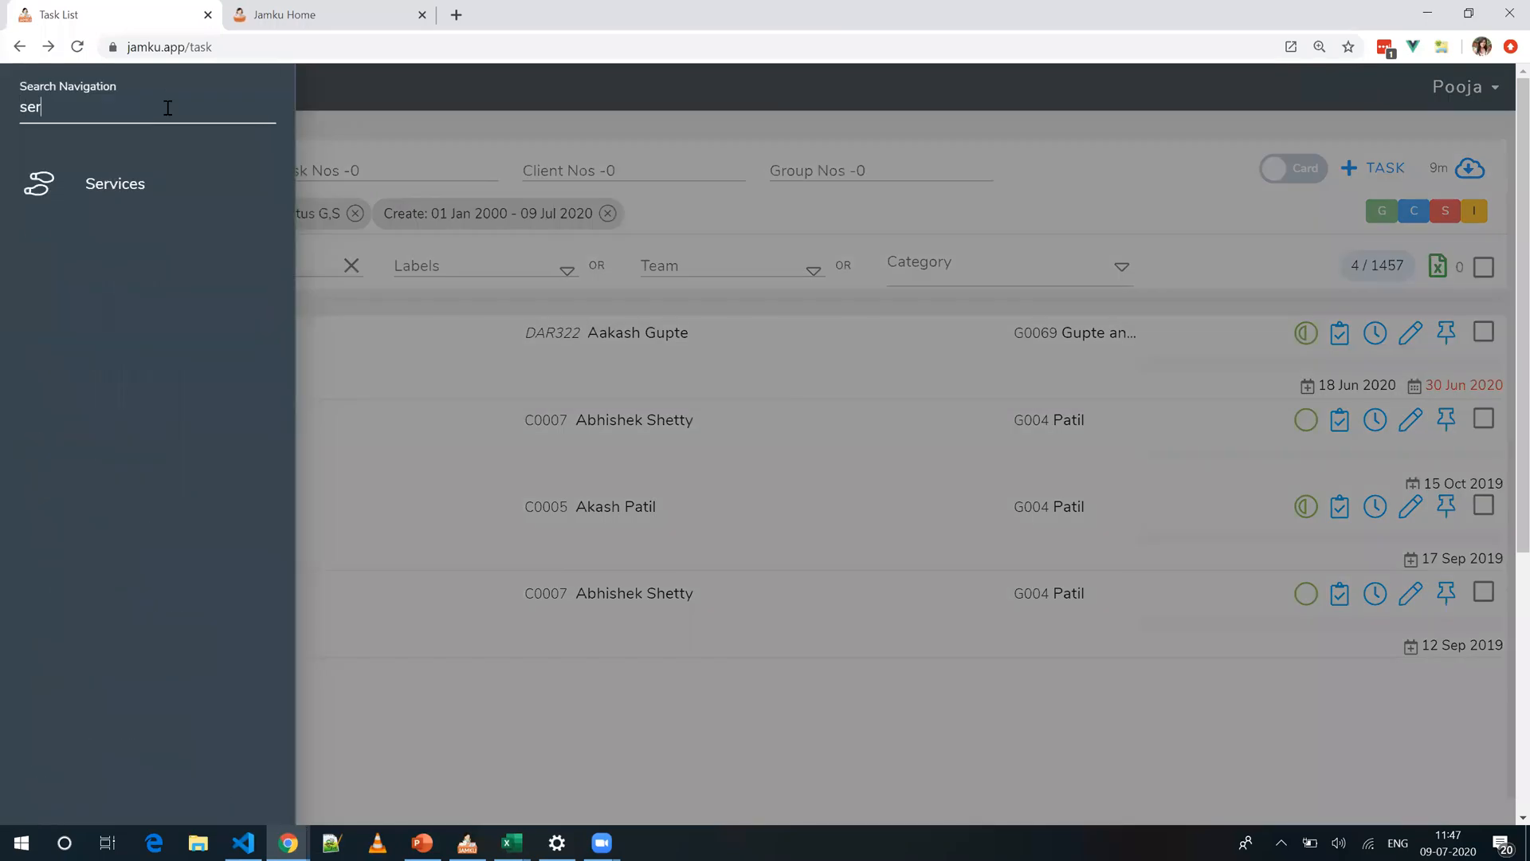
click(147, 185)
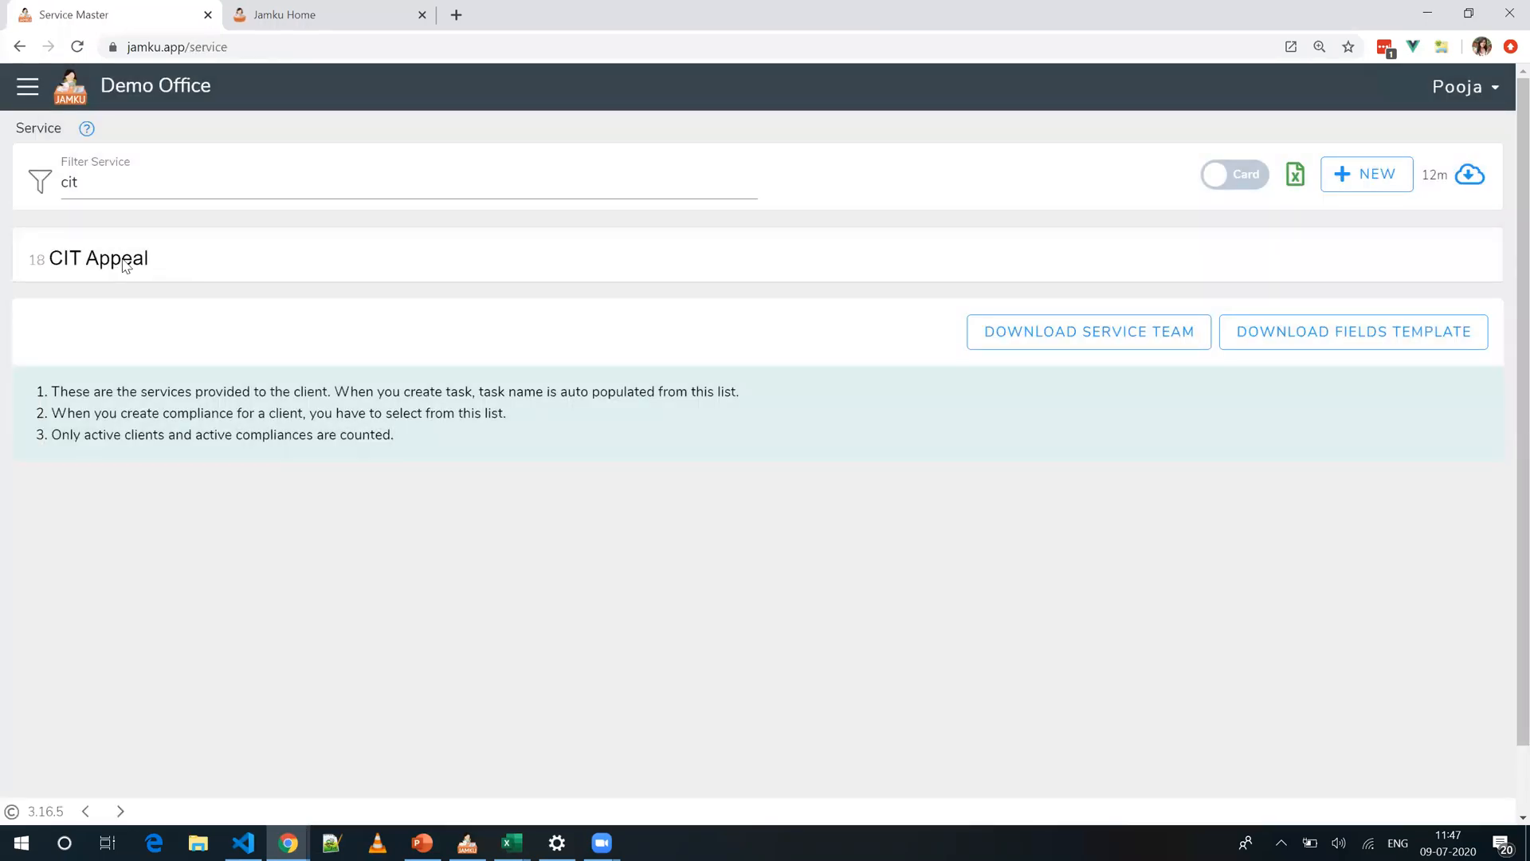
click(123, 268)
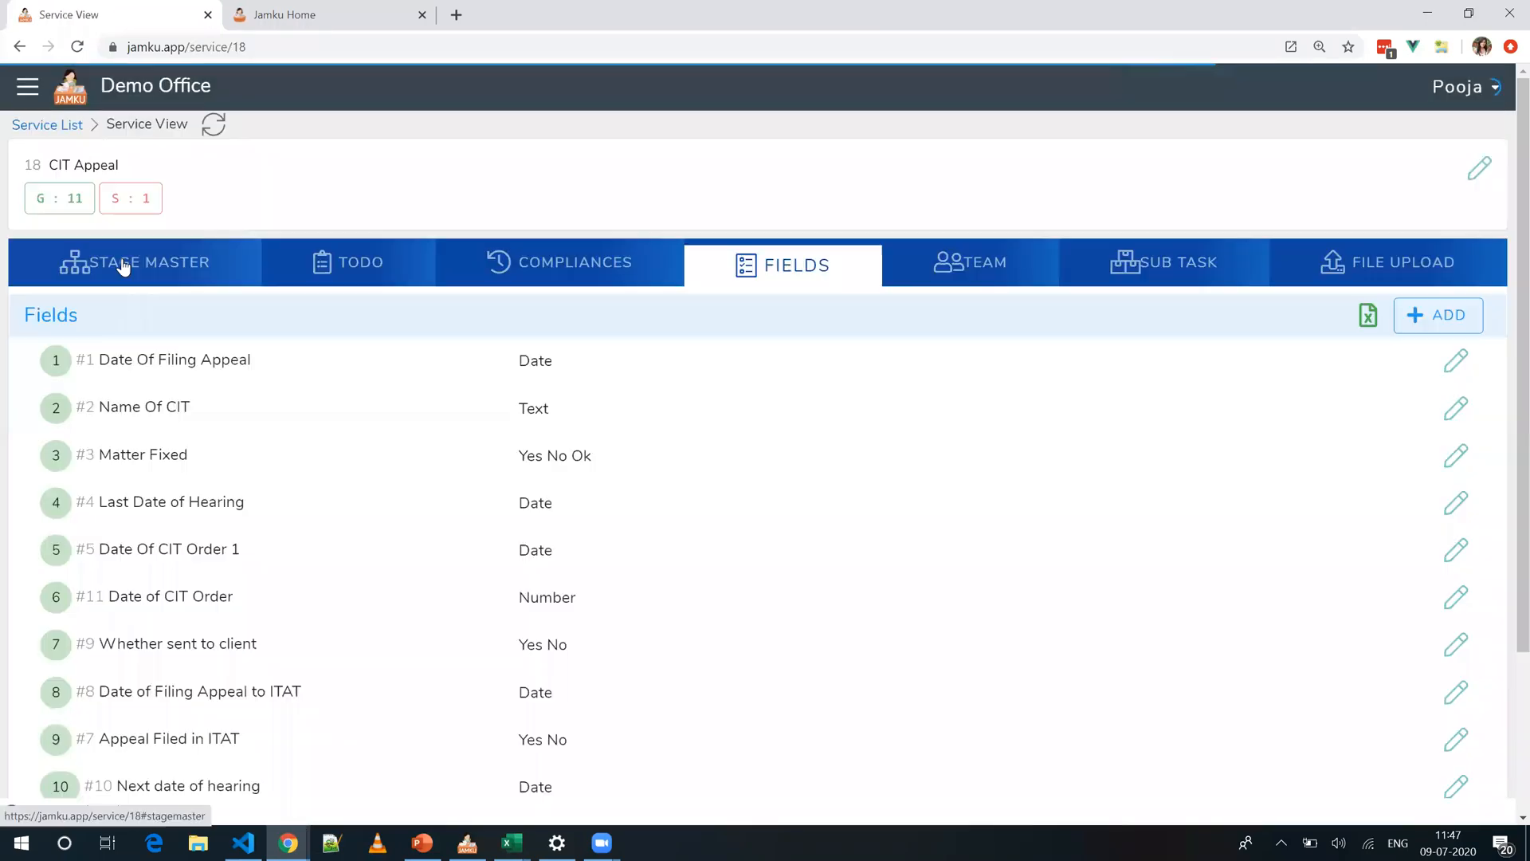
click(1106, 280)
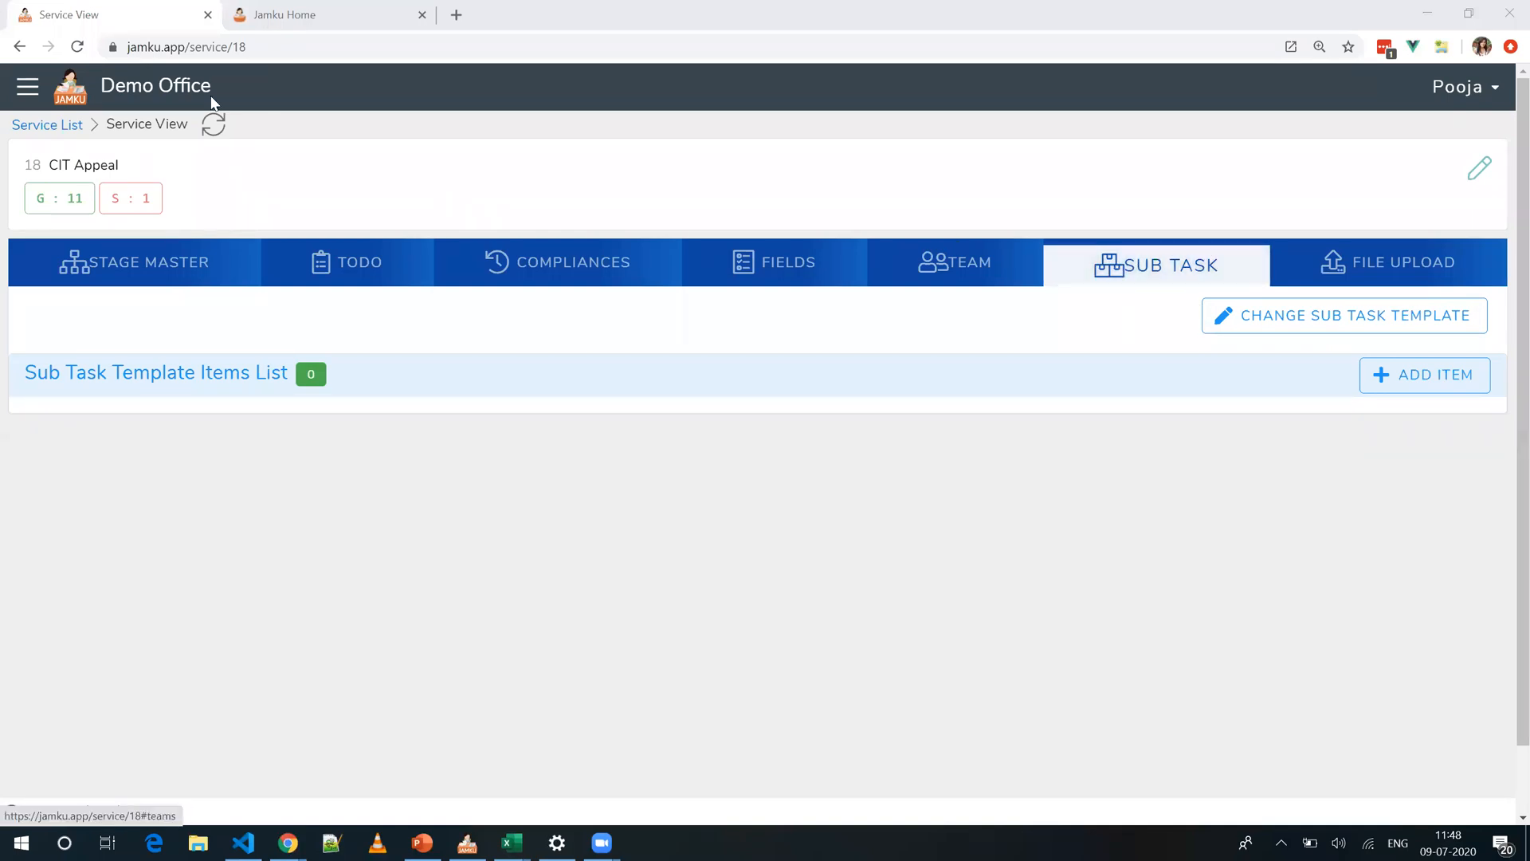
drag(50, 161, 132, 177)
click(1086, 214)
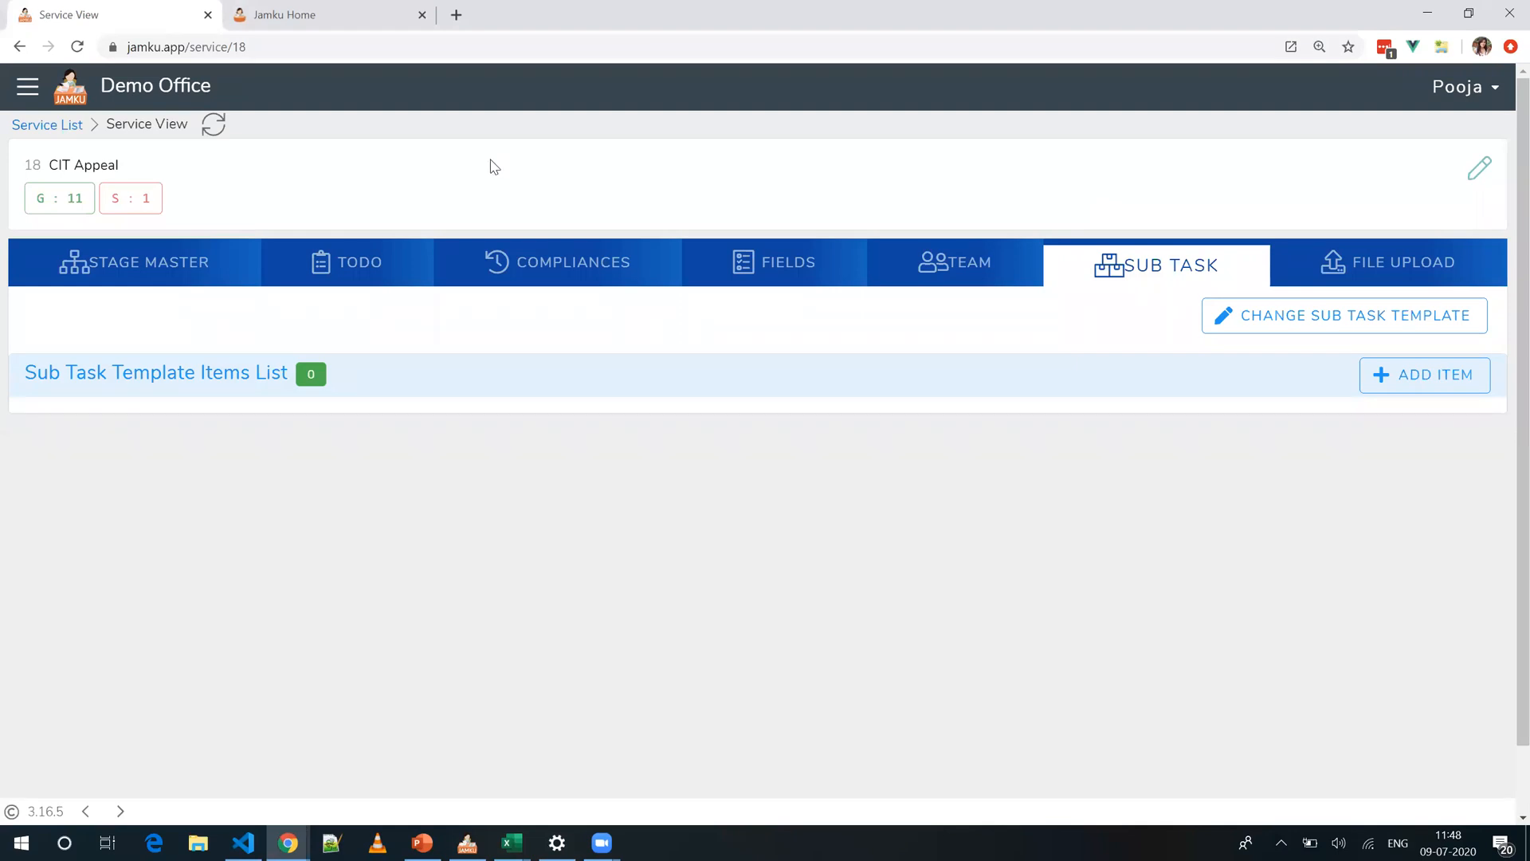
Step: Open the Office Config settings and view the Is Sub Task Active options without changing the setting
click(36, 91)
text(off)
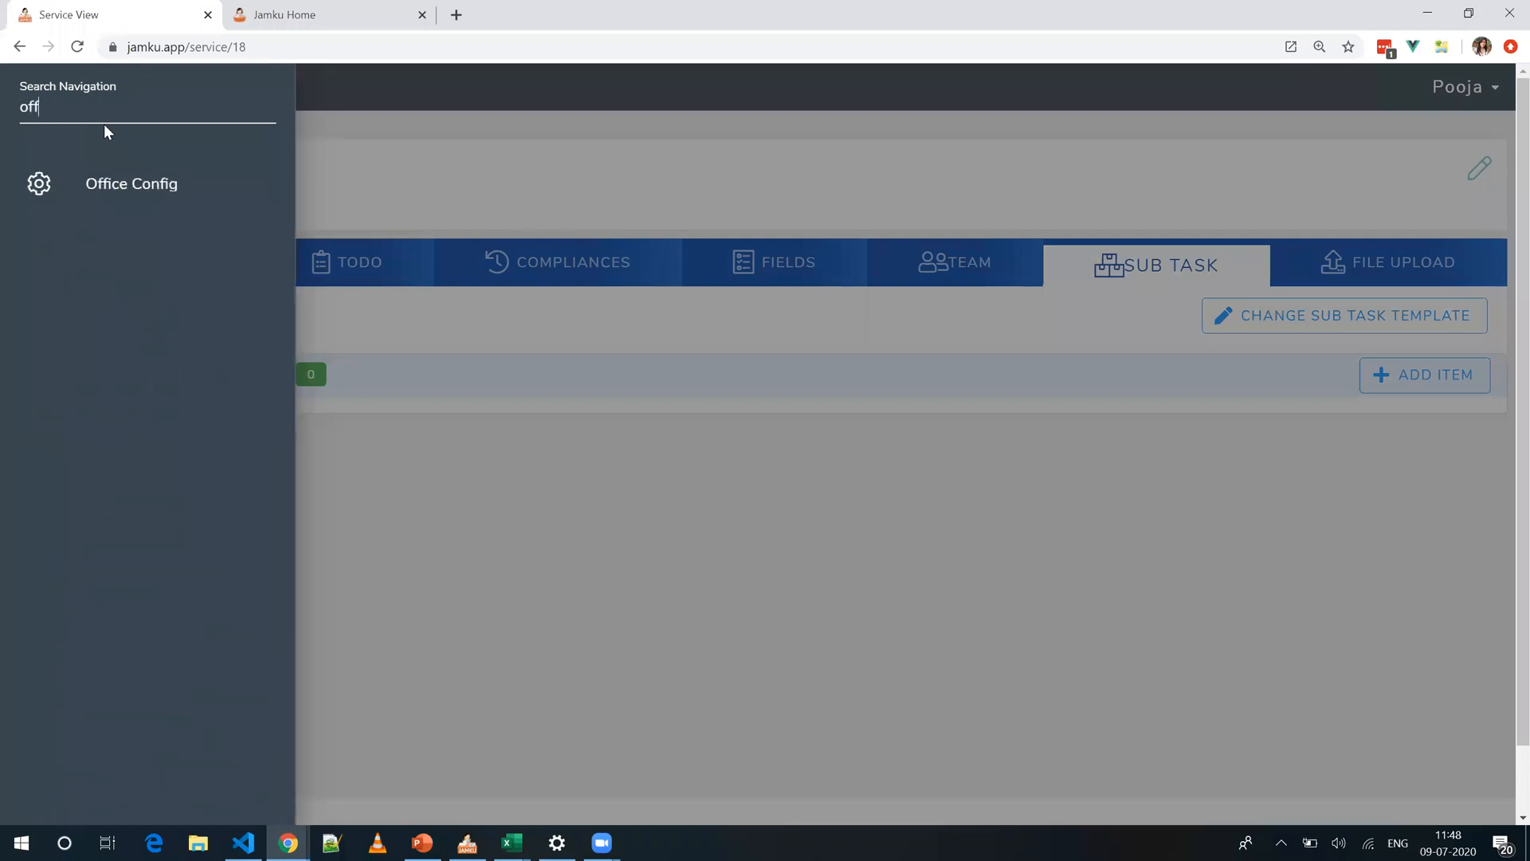
click(136, 185)
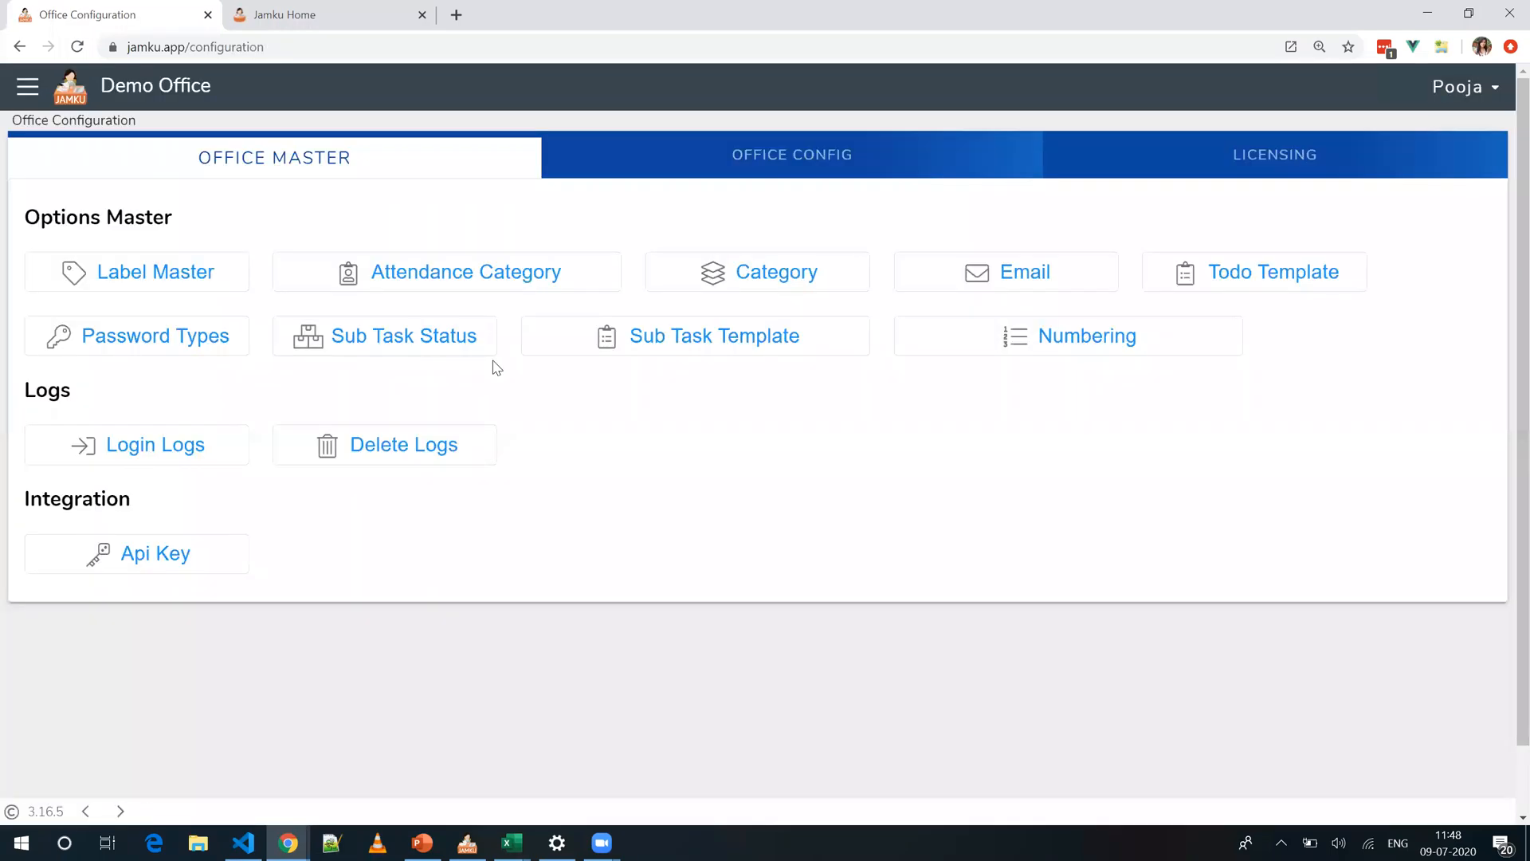
click(780, 163)
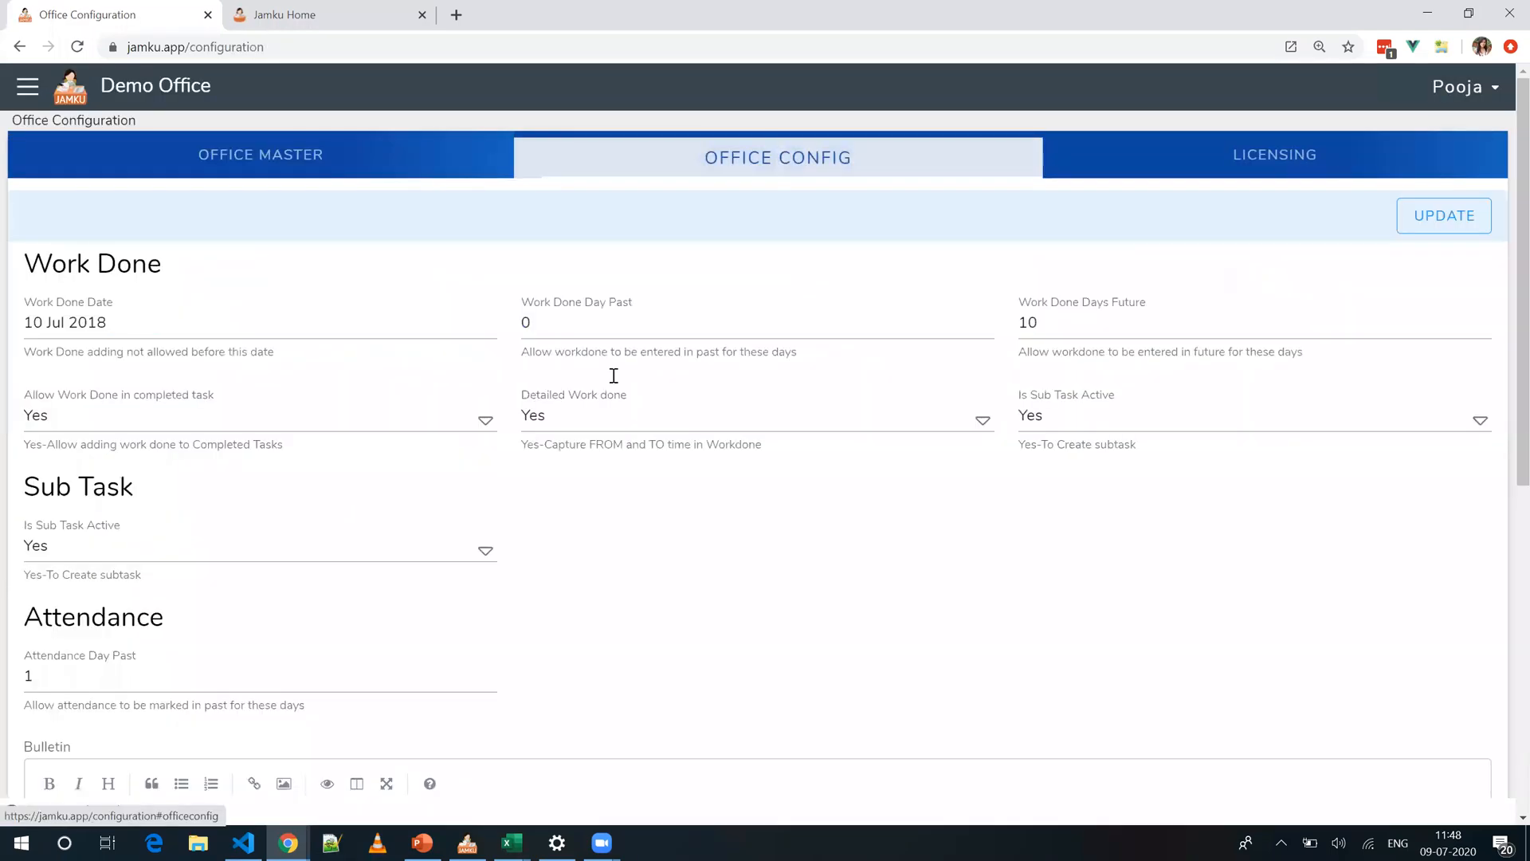
click(1078, 430)
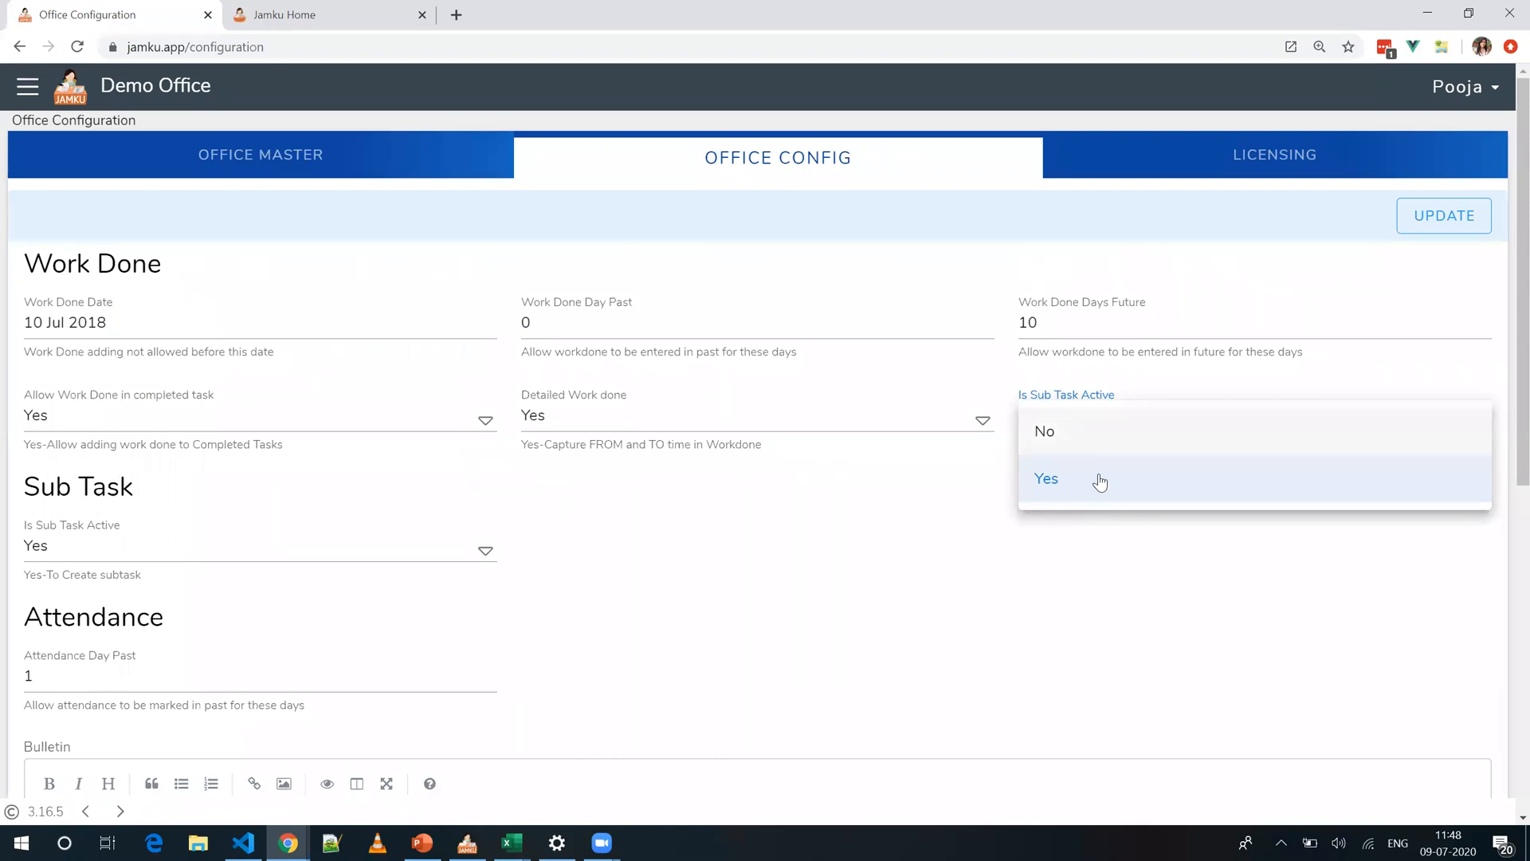
click(963, 511)
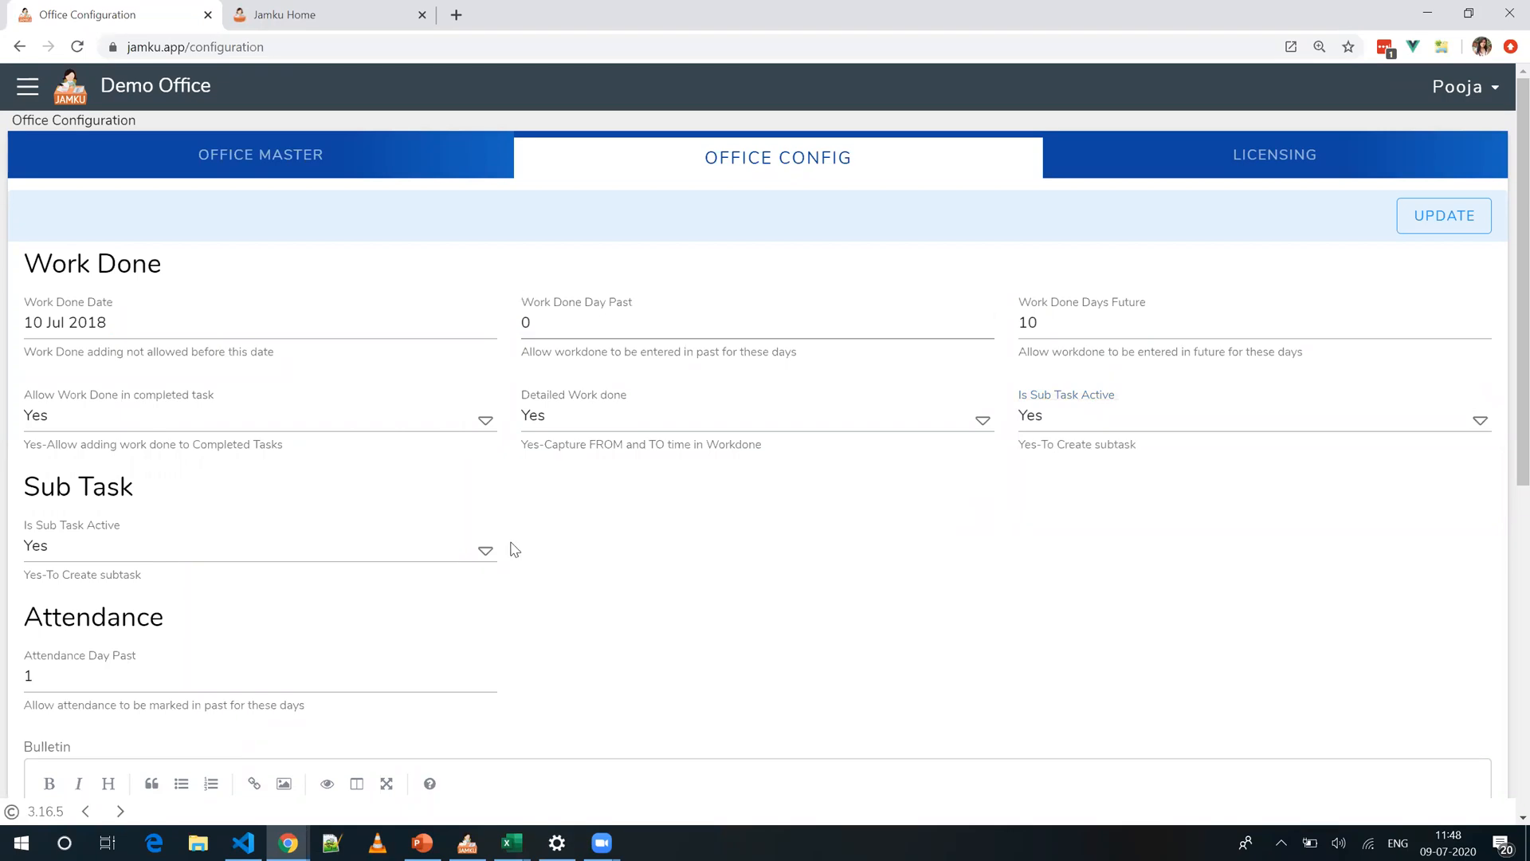
Step: Return to the CIT Appeal service from the Services list and view its Sub Task Template Items List
click(25, 93)
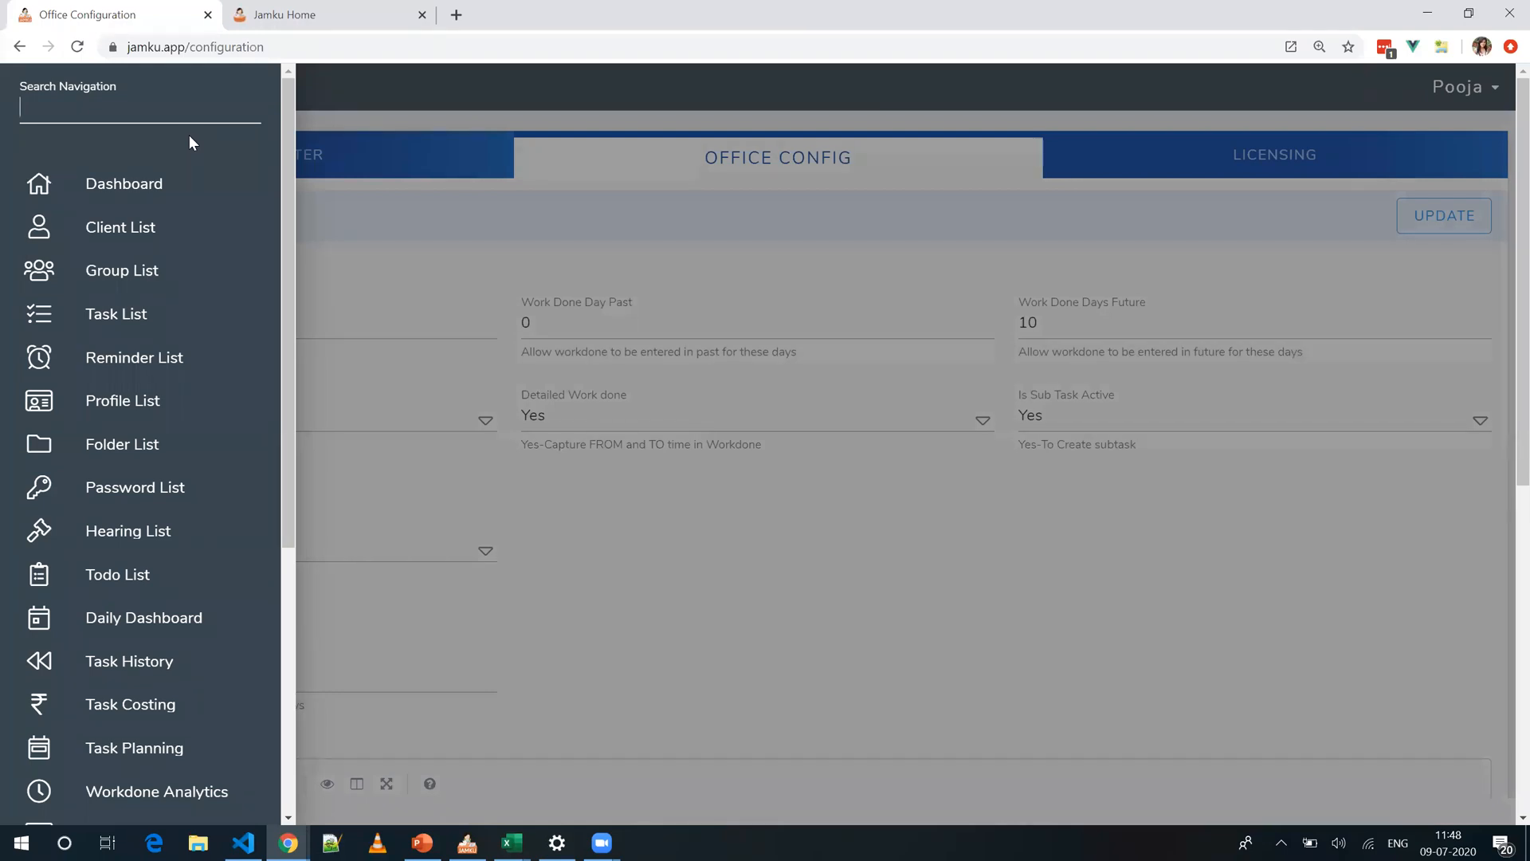
text(ser)
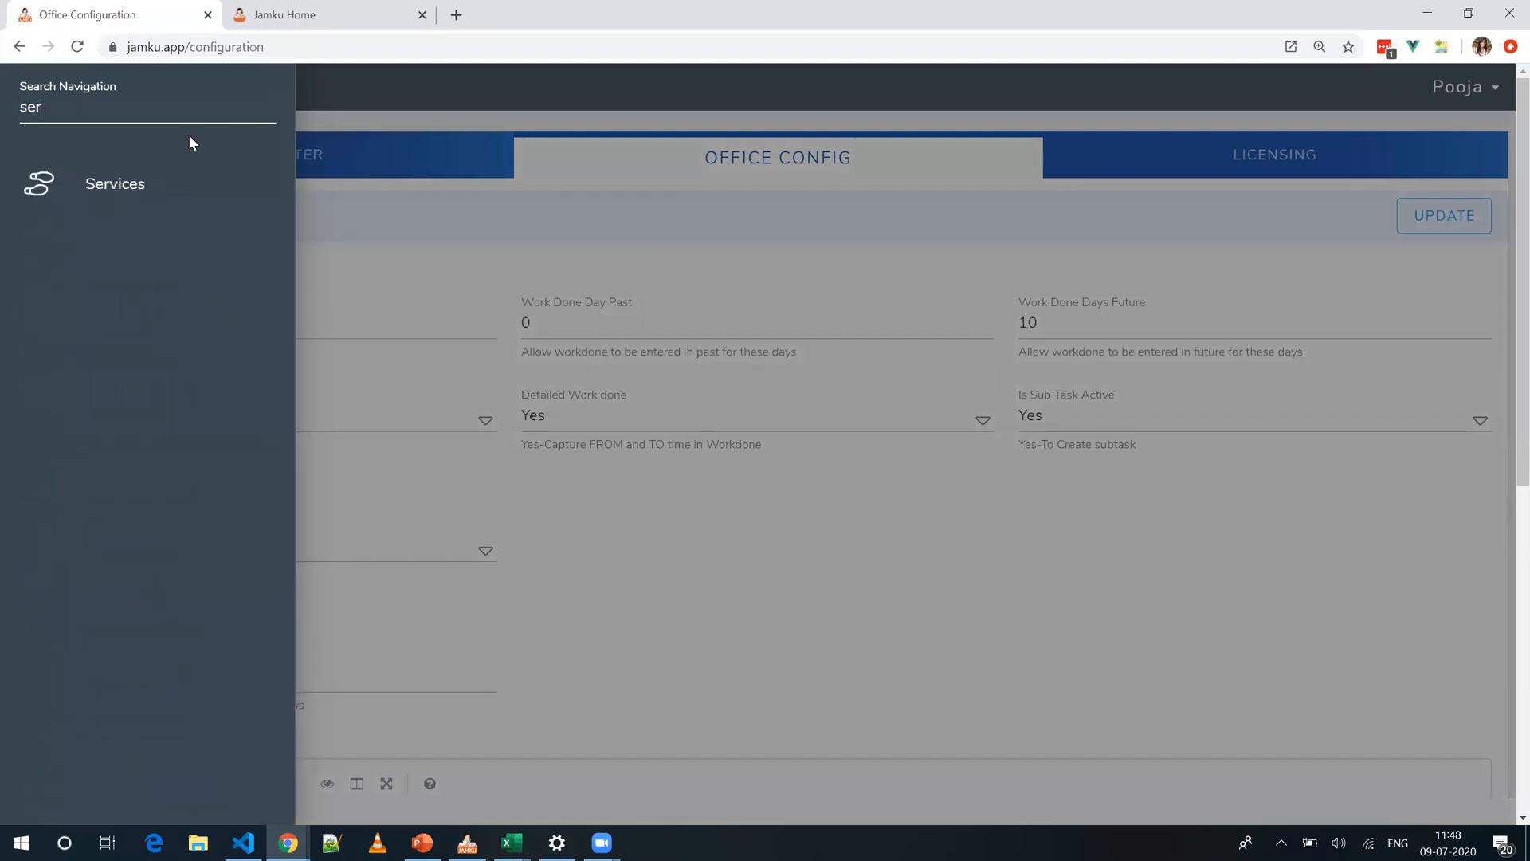
click(190, 191)
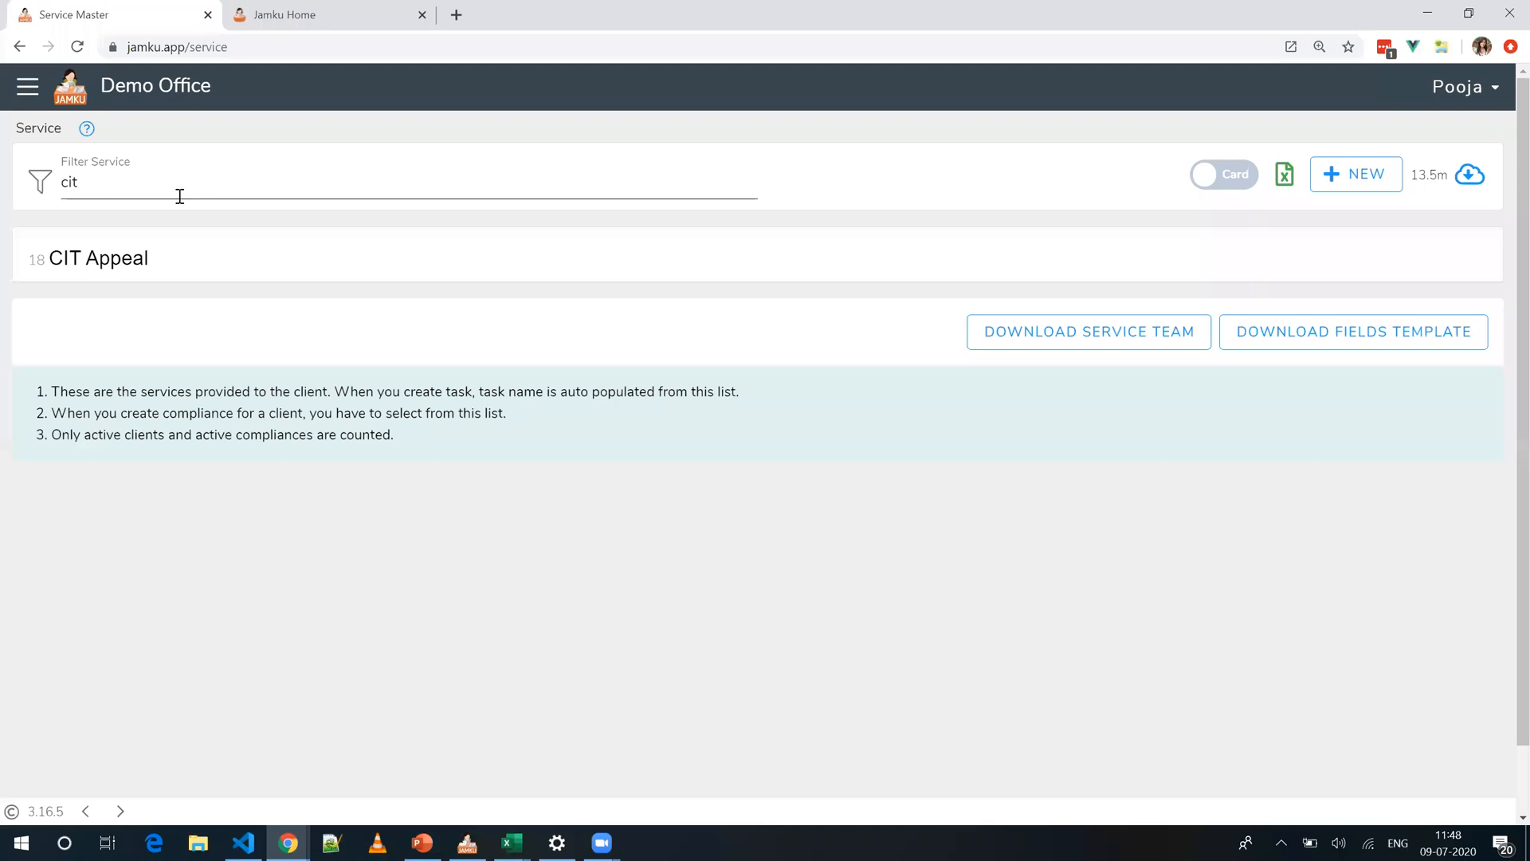
click(131, 263)
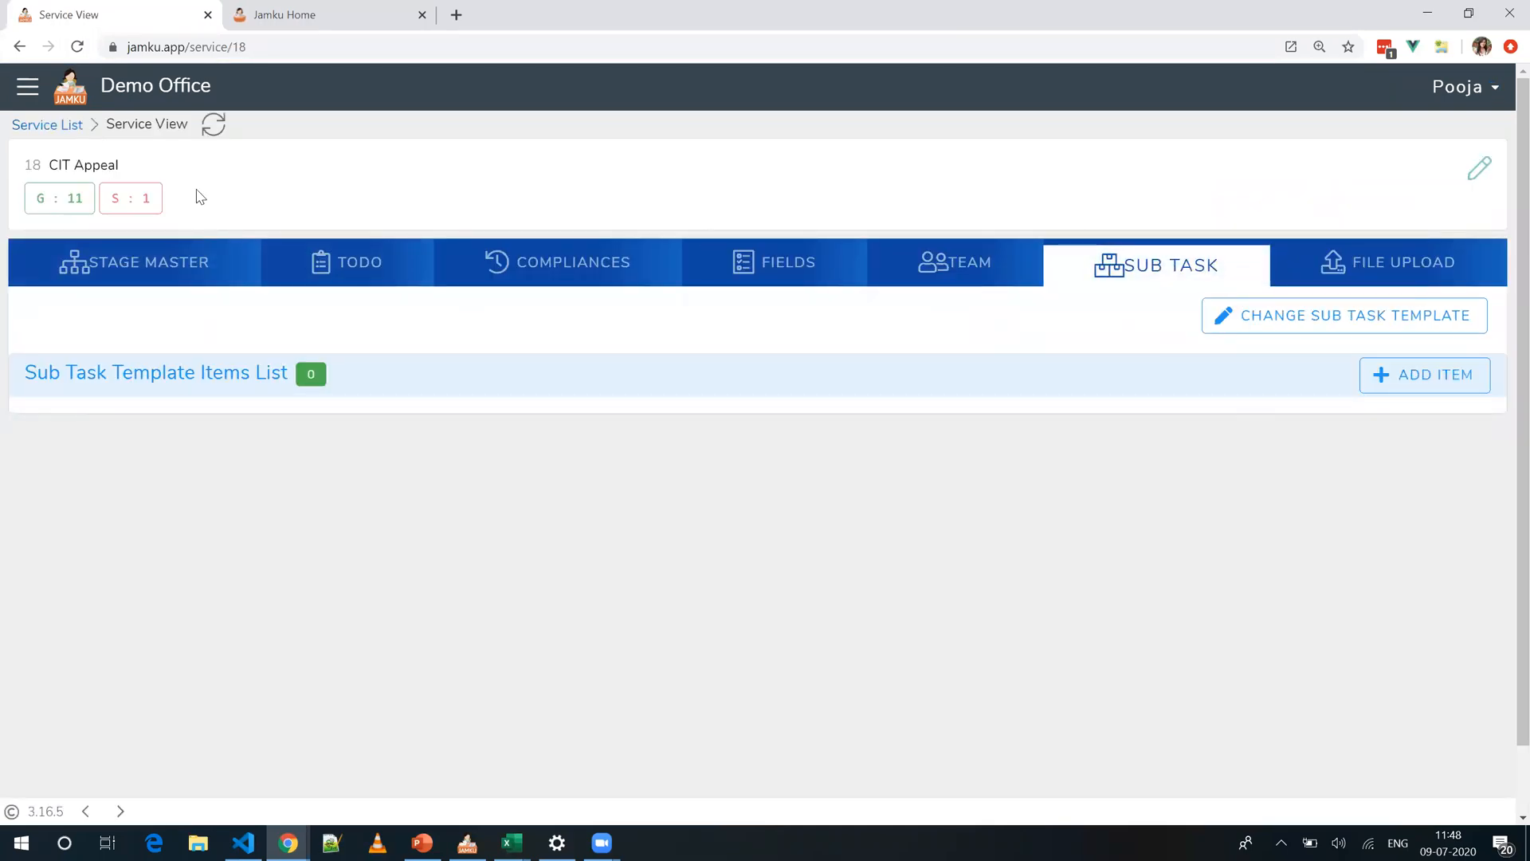
Step: Open the Sub Task Template list from the Office Master, view the items of the Tax Audit template and return to the list
click(29, 86)
text(o)
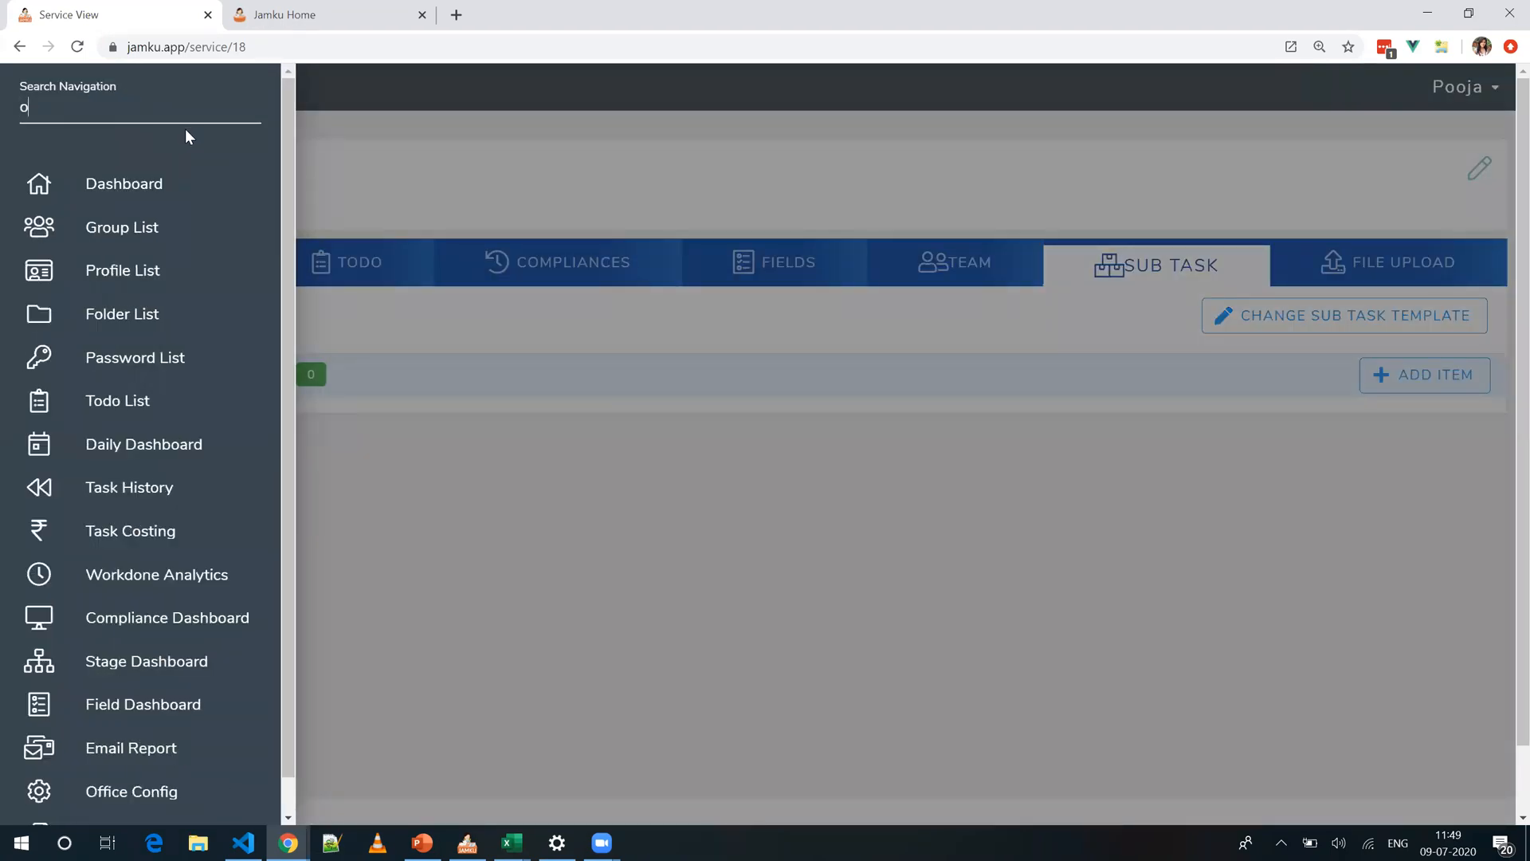
text(ff)
click(185, 184)
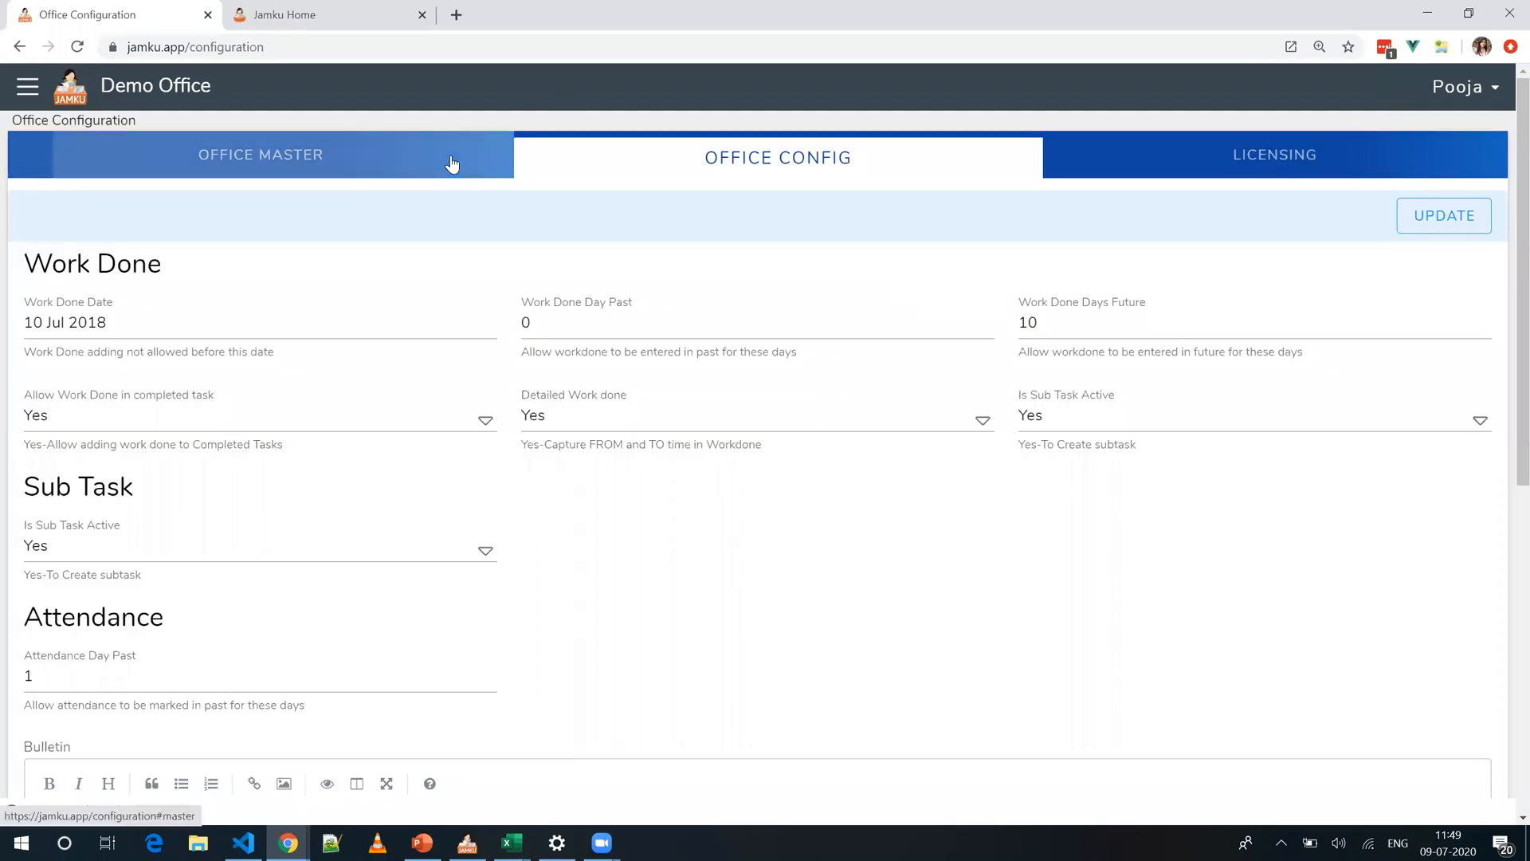
click(452, 164)
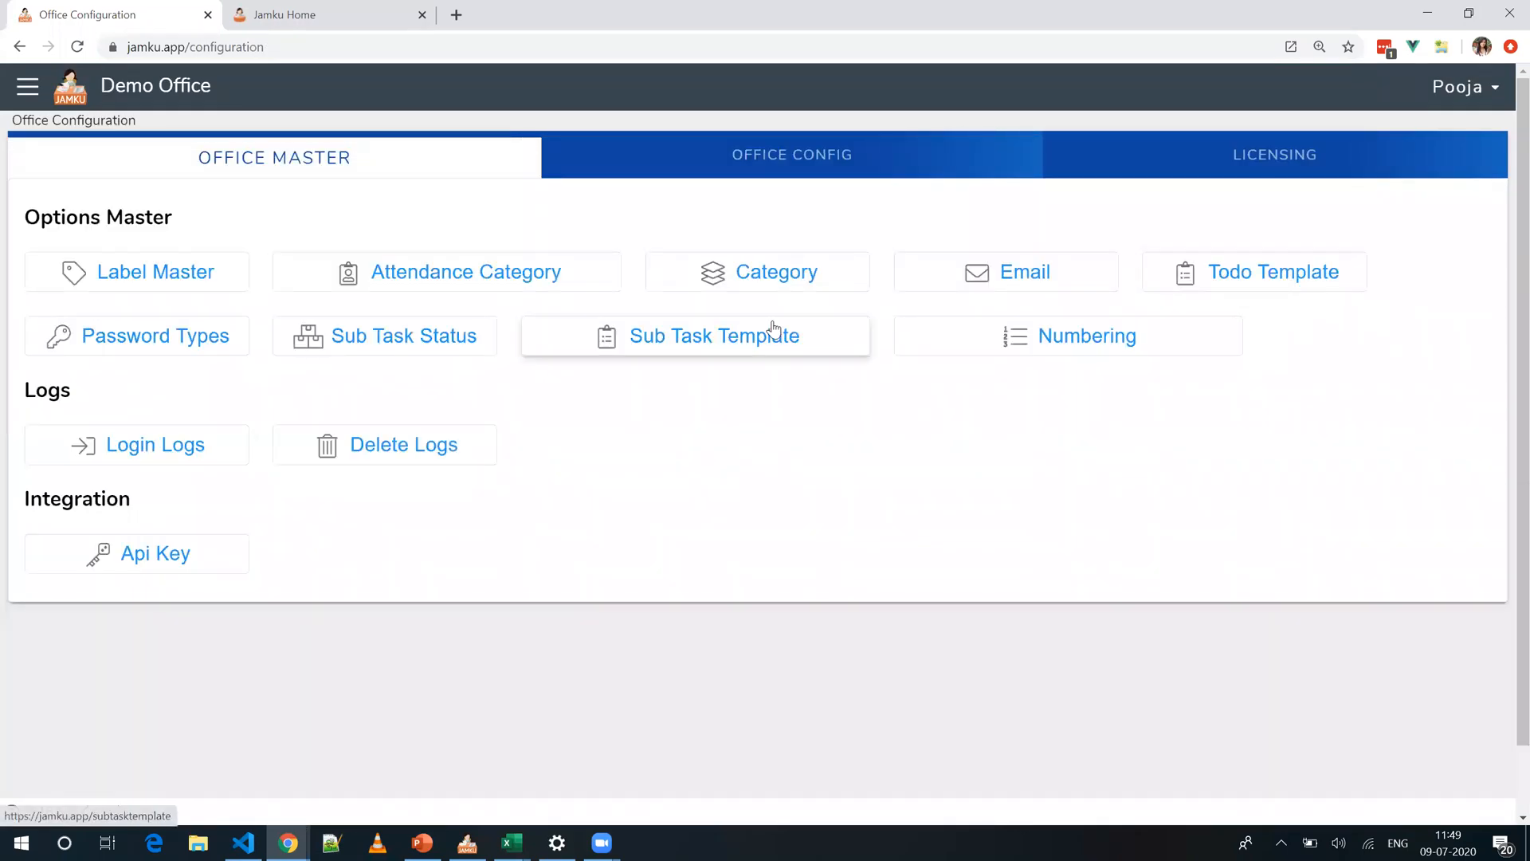
click(759, 358)
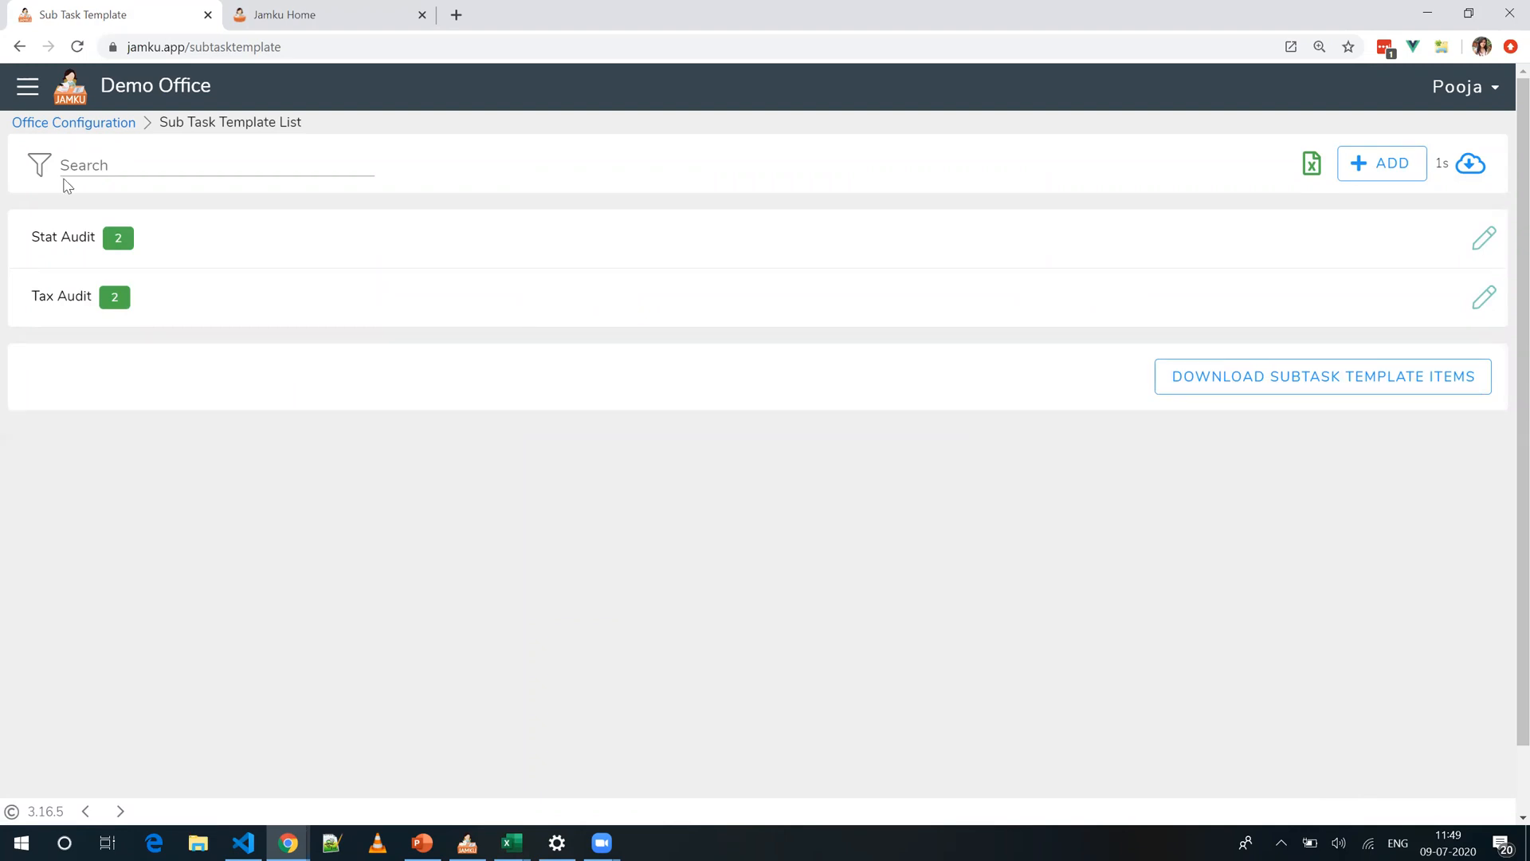
click(85, 300)
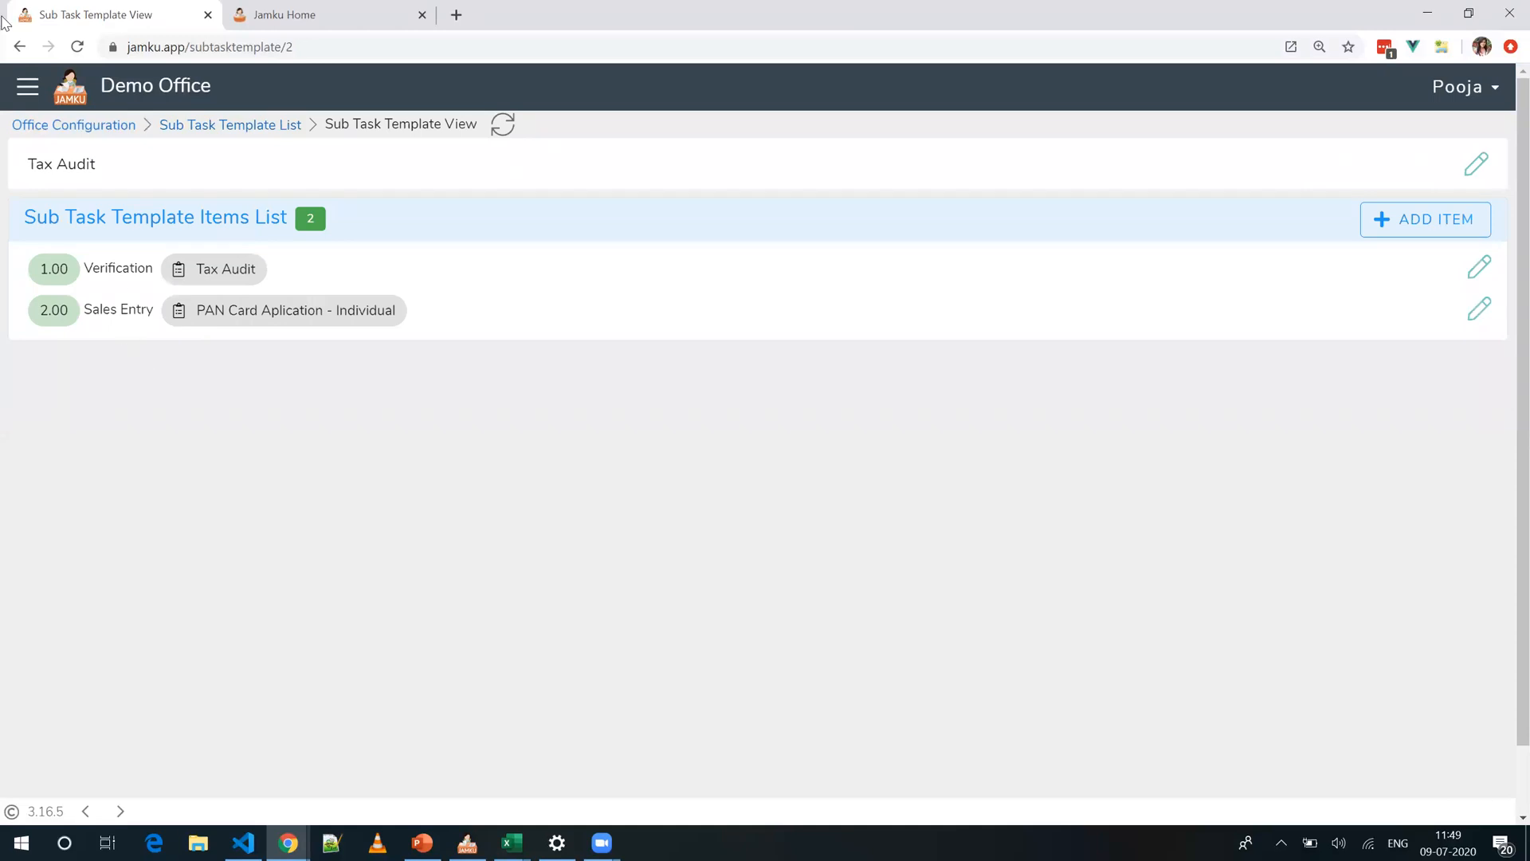
click(21, 48)
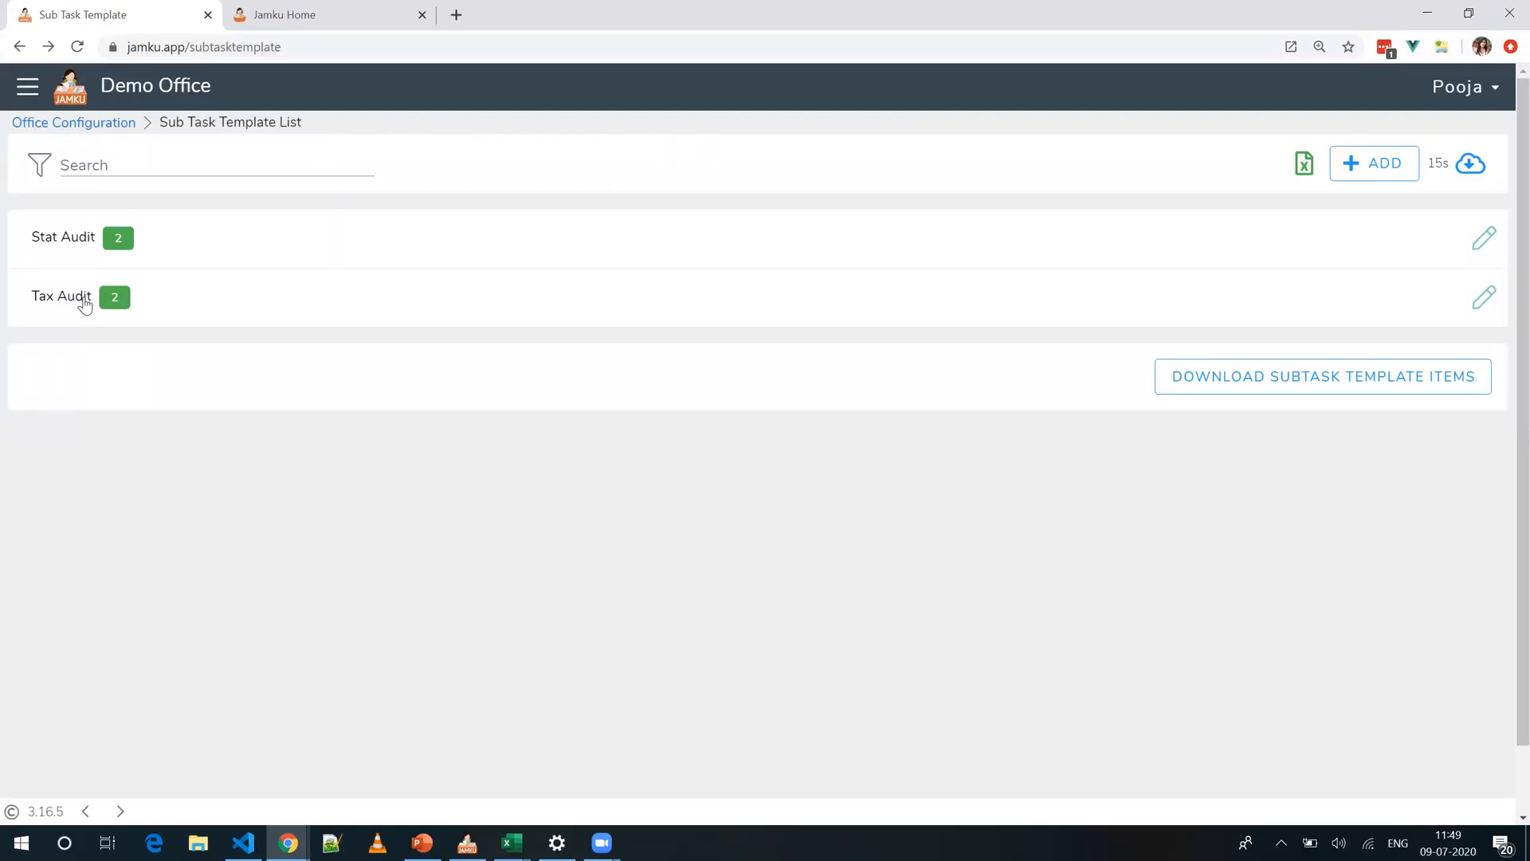
Step: Go to the Task List and open the CIT Appeal task T02527
click(27, 88)
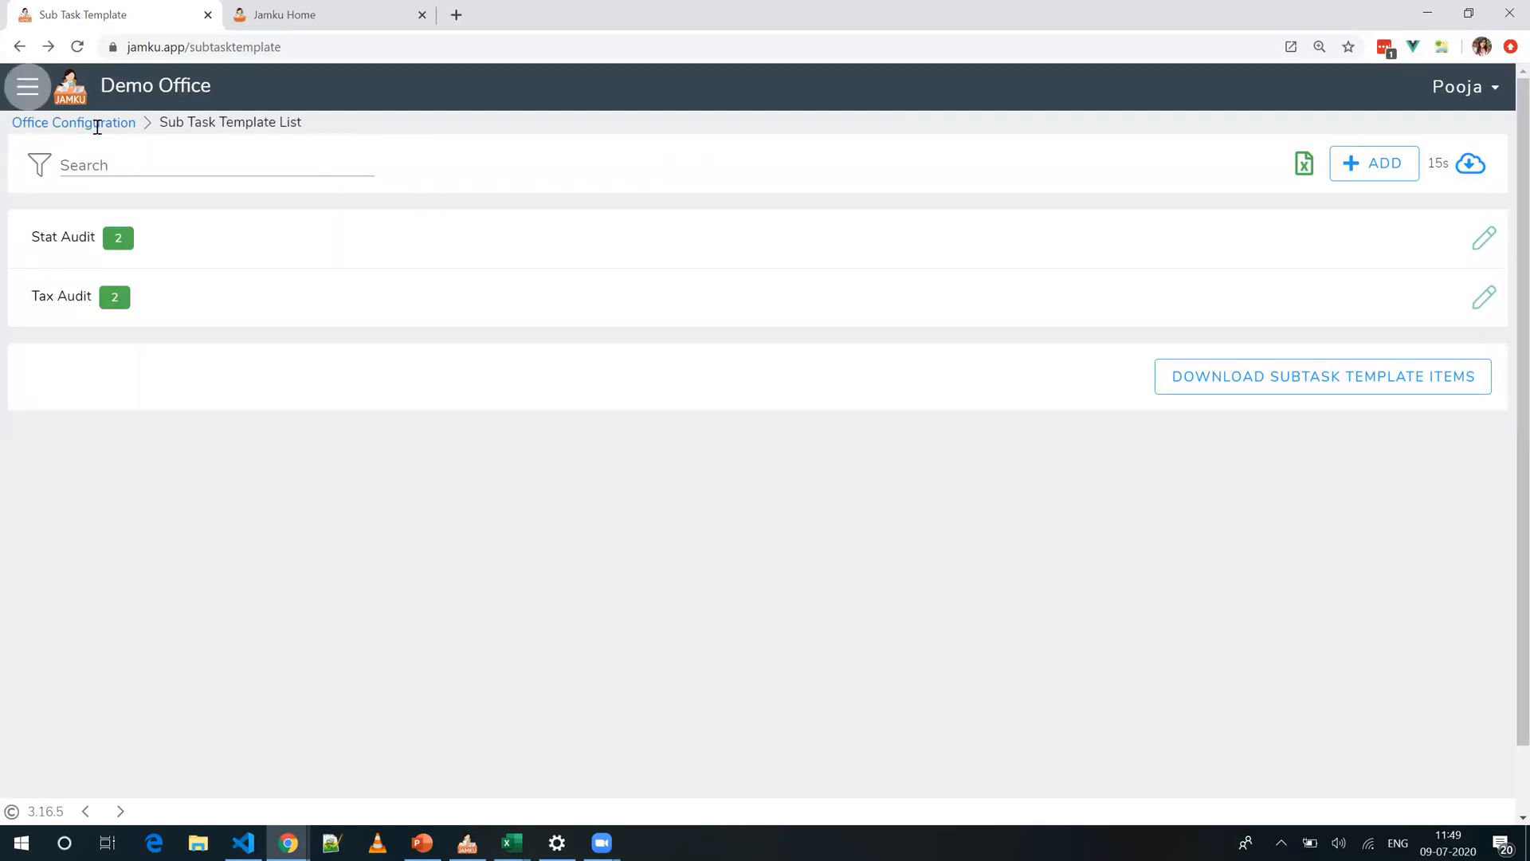
click(117, 110)
text(tas)
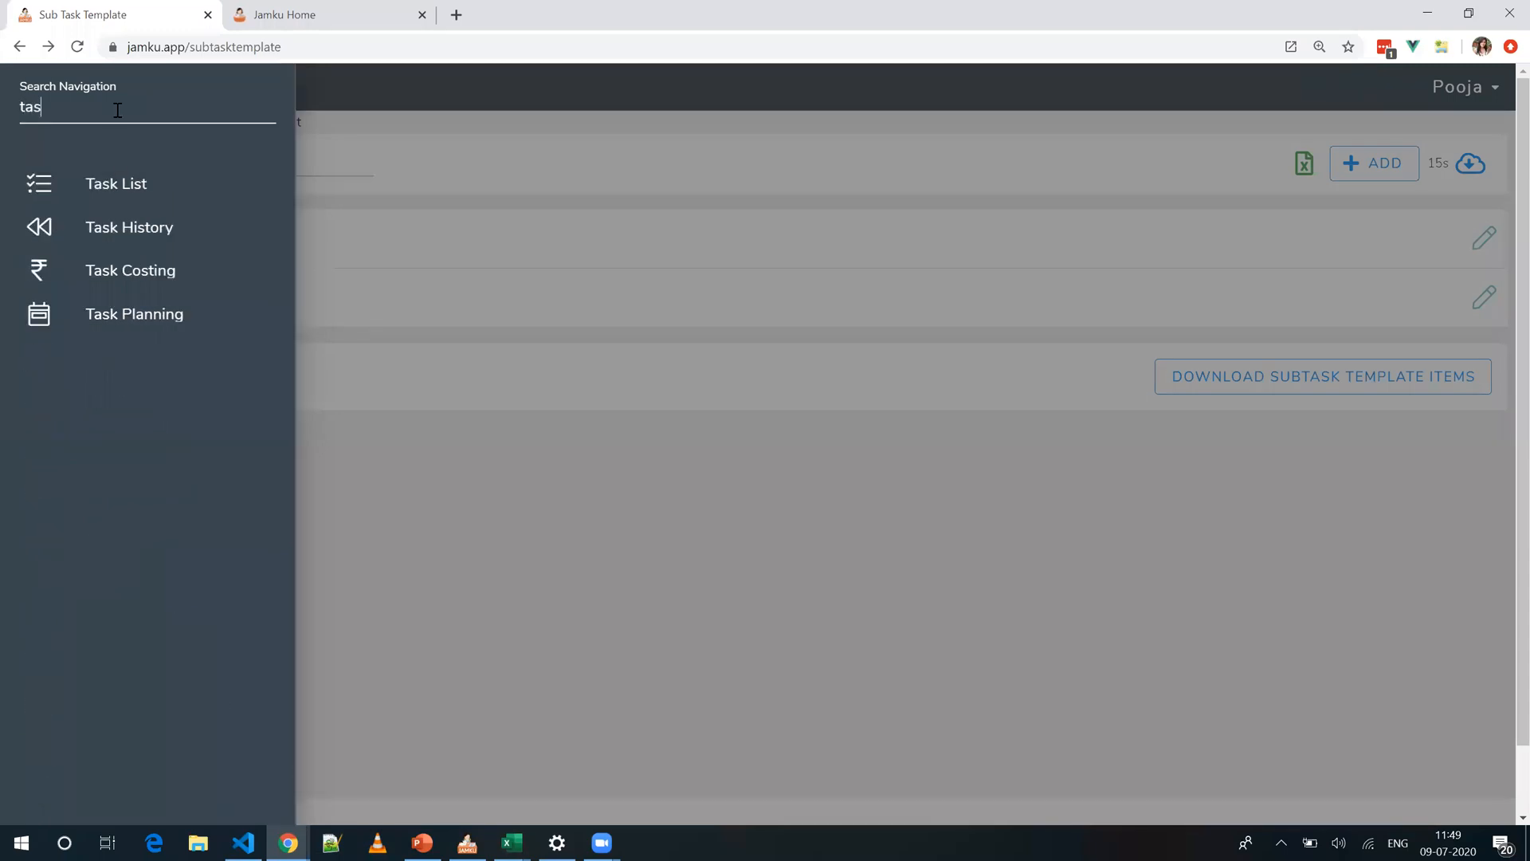
click(137, 187)
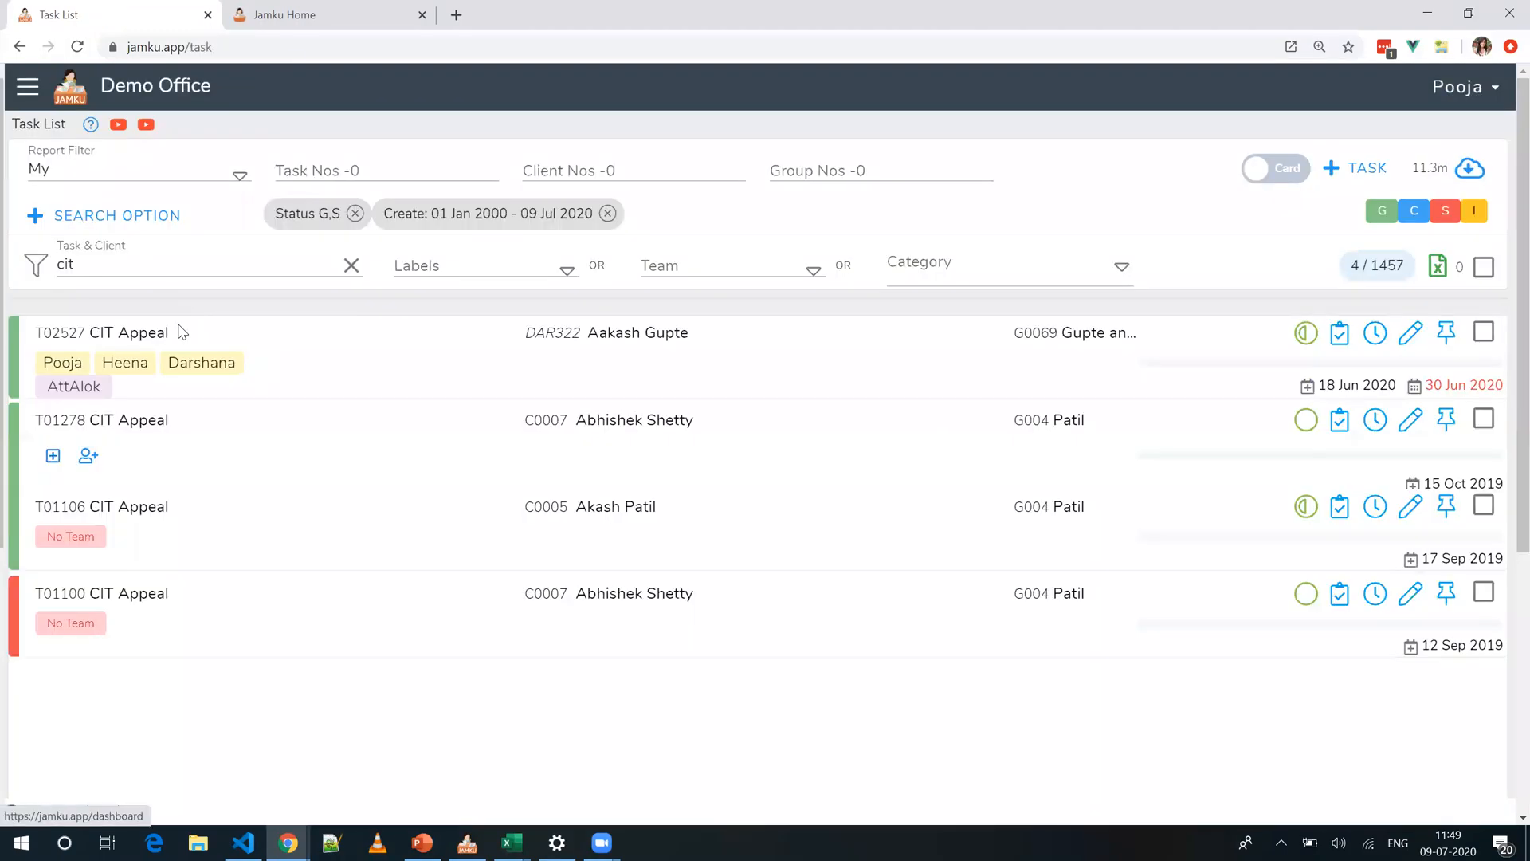
click(169, 344)
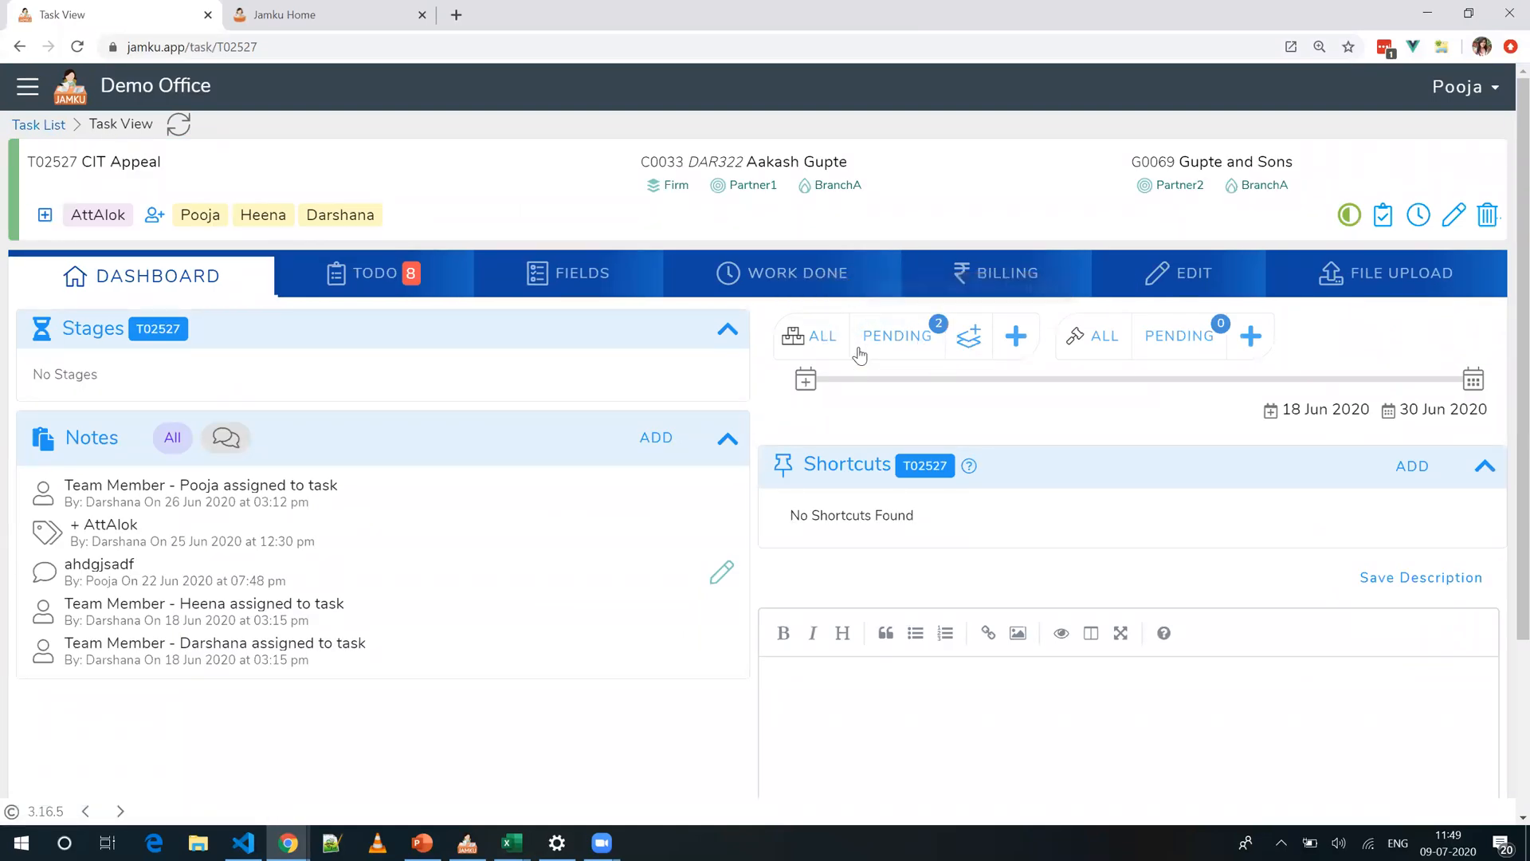
Step: View the new sub task form and the Add Sub-Task from Template dialog for the task, closing both without adding anything
click(1018, 341)
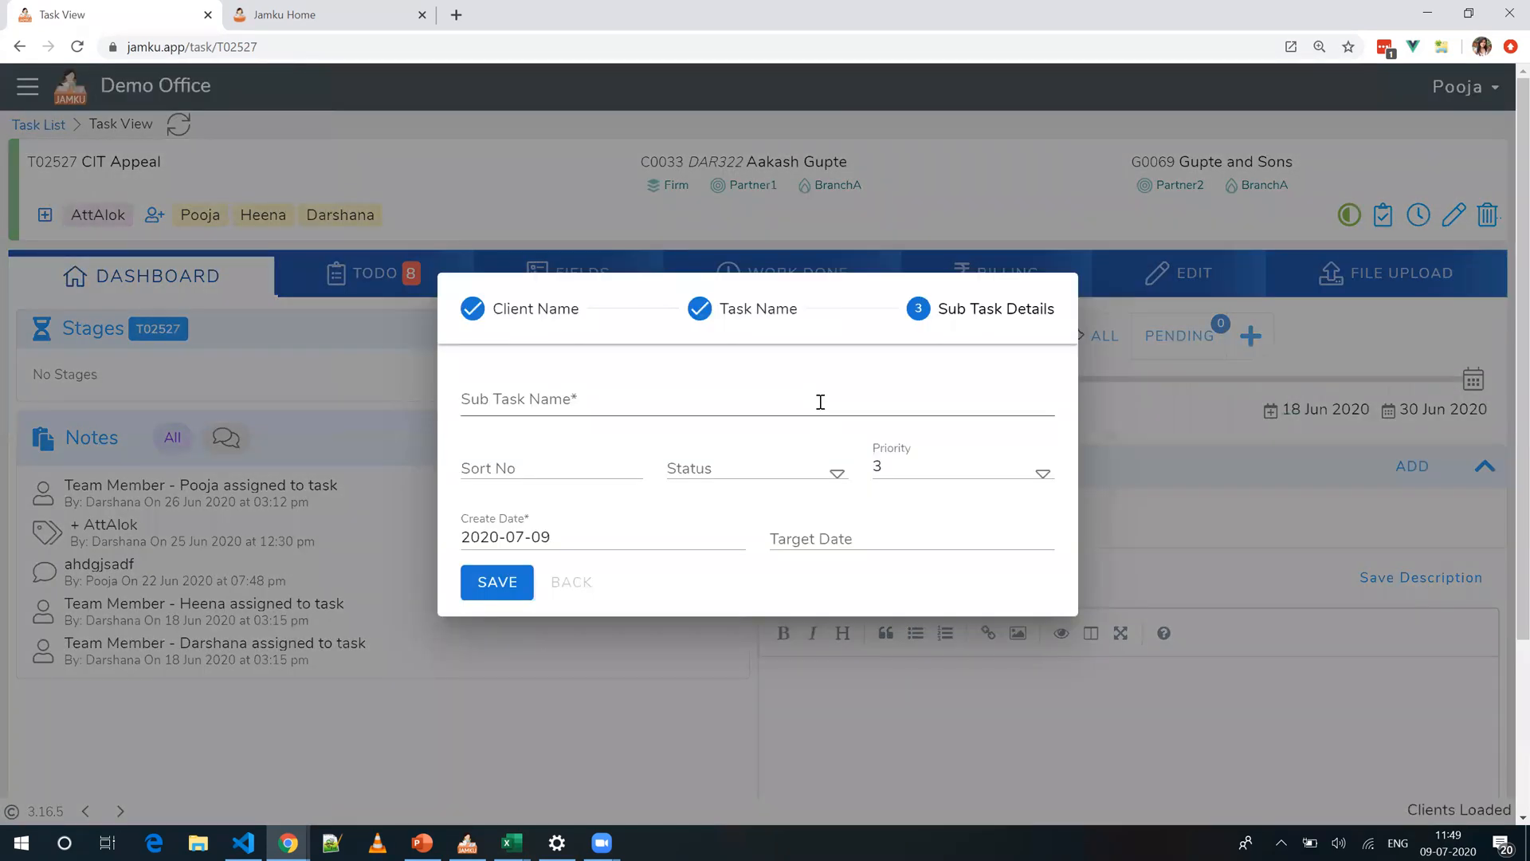
click(820, 402)
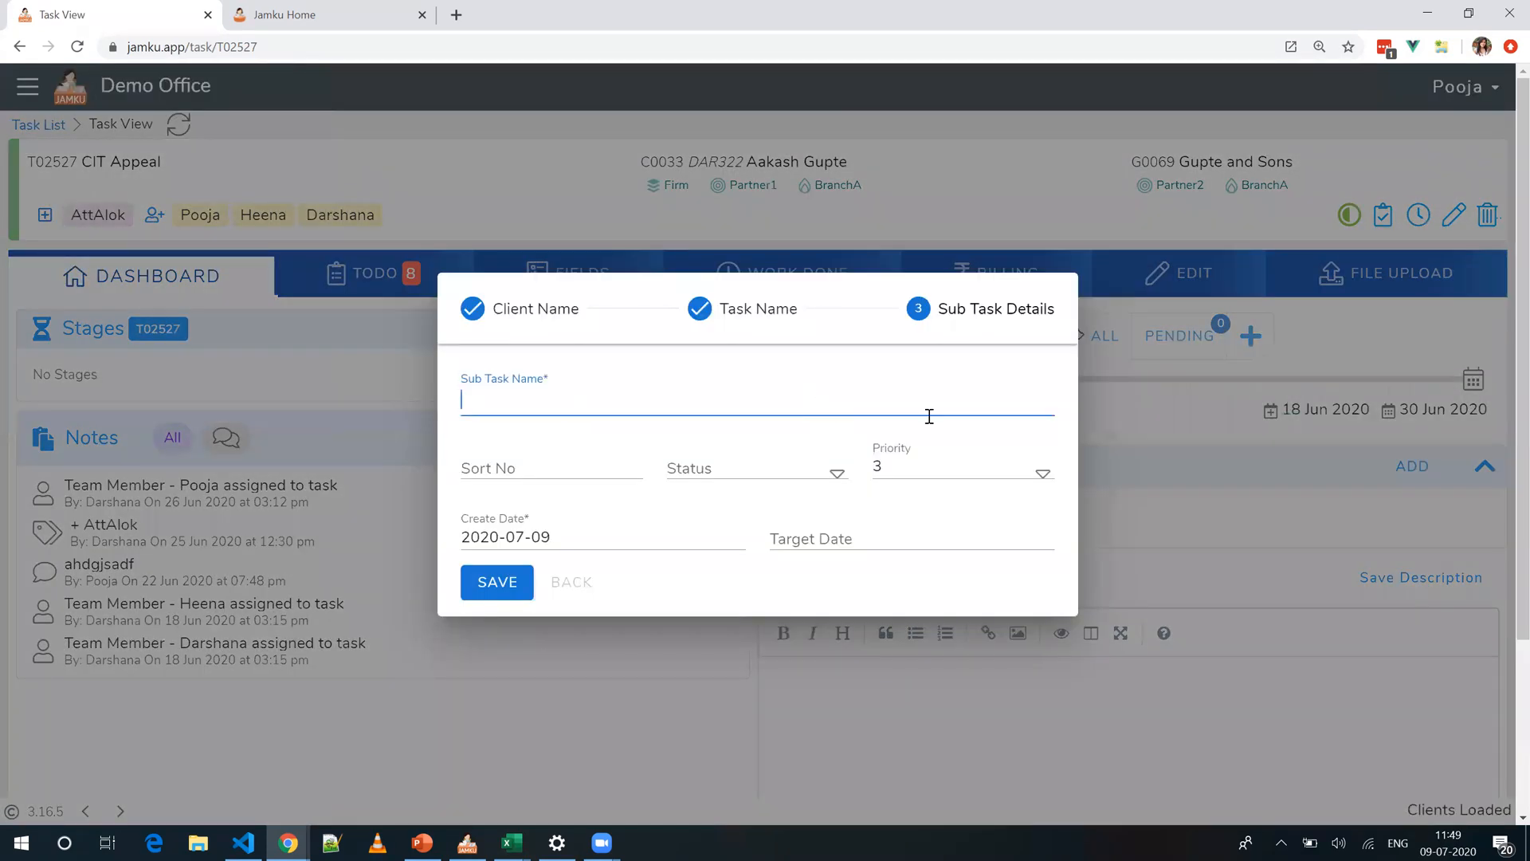
click(1120, 399)
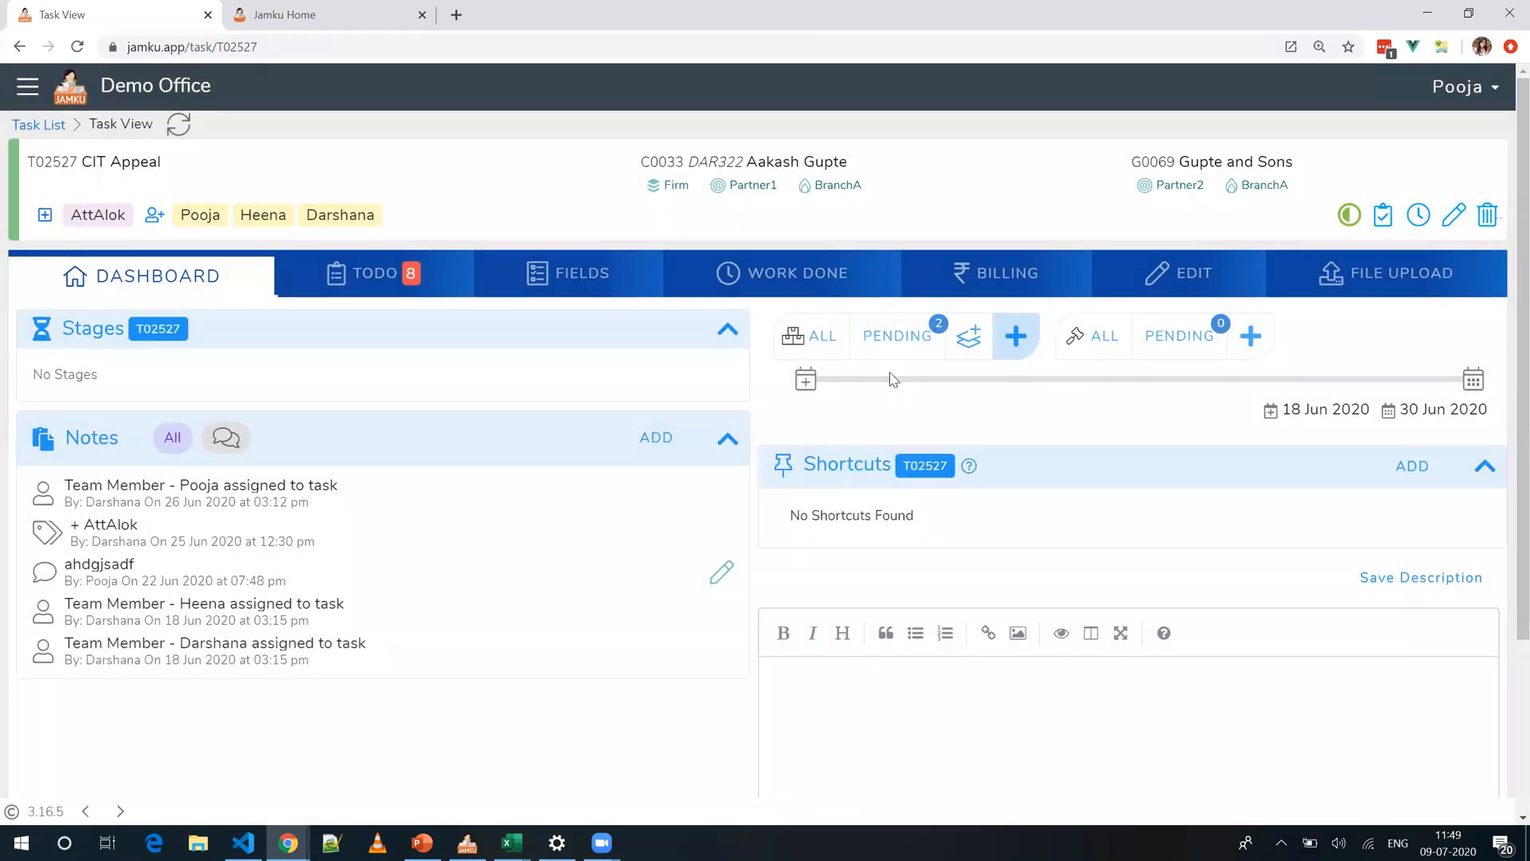
click(970, 345)
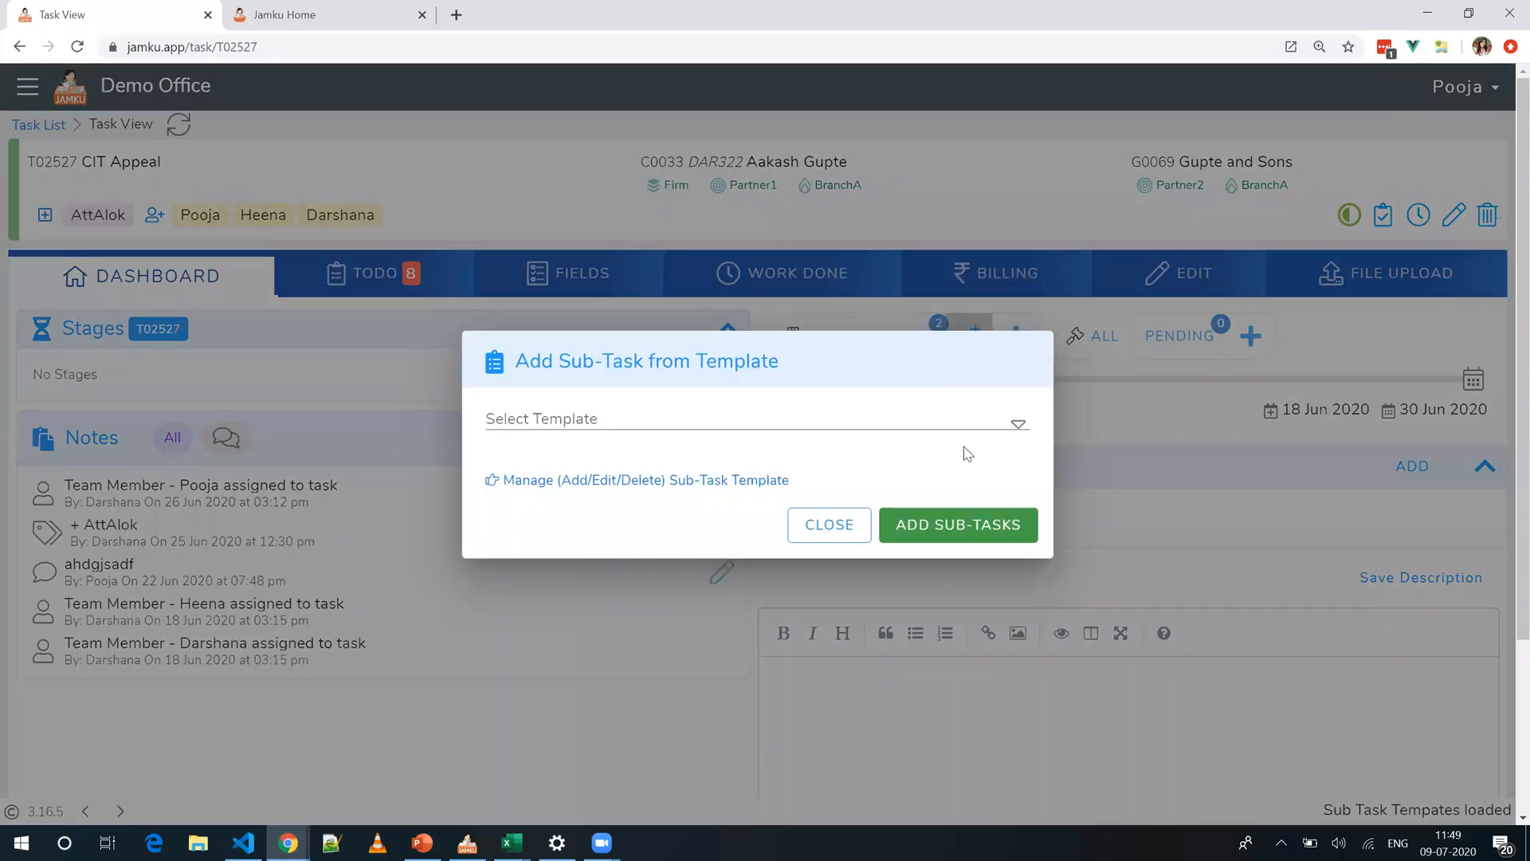
click(1091, 429)
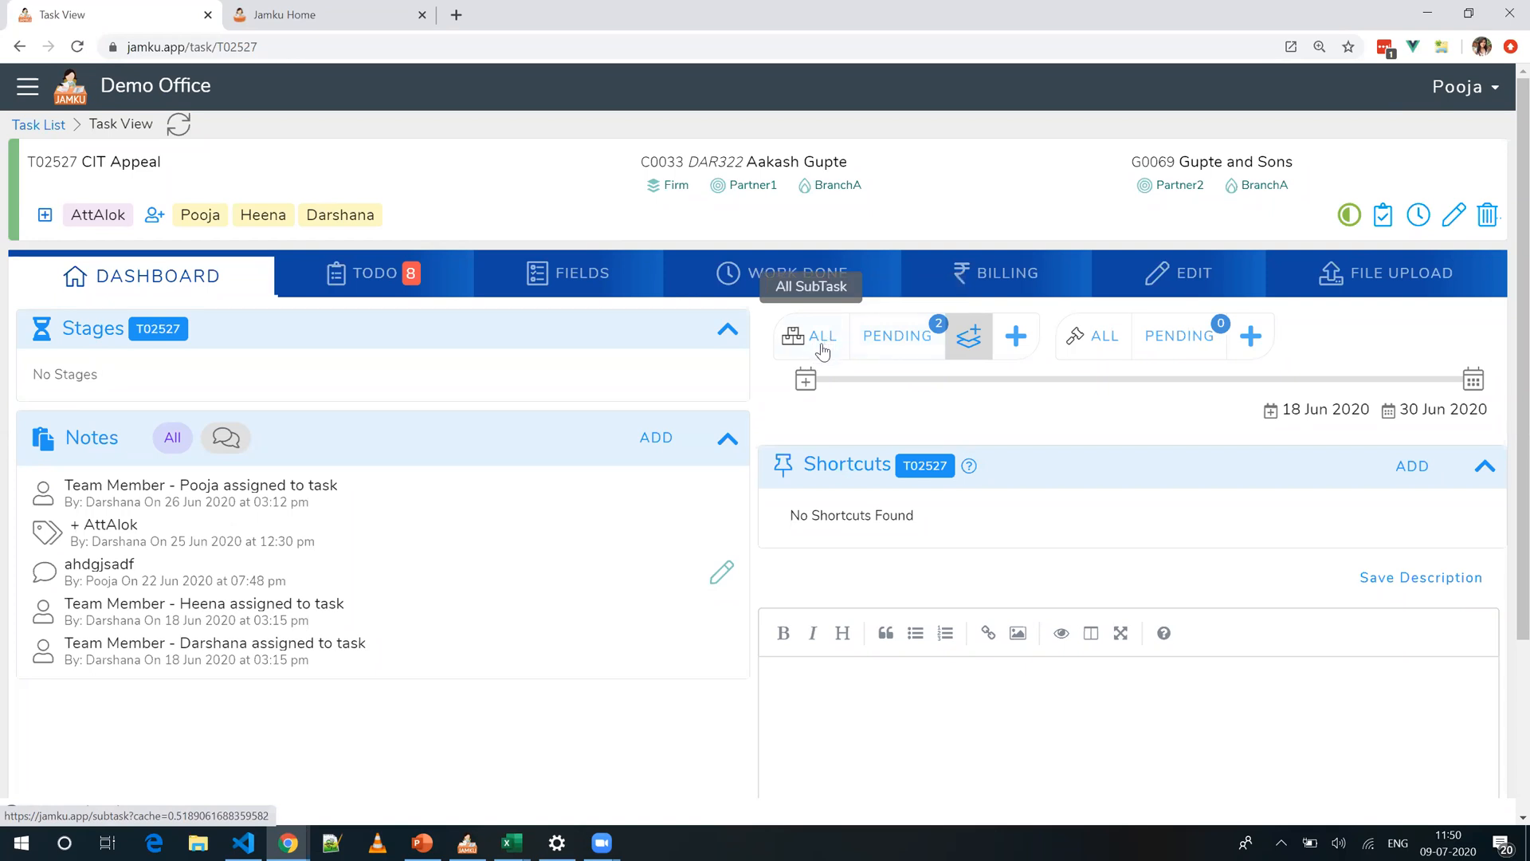
Step: Open the Verification sub task from the task's pending sub tasks and add another team member to it
click(922, 334)
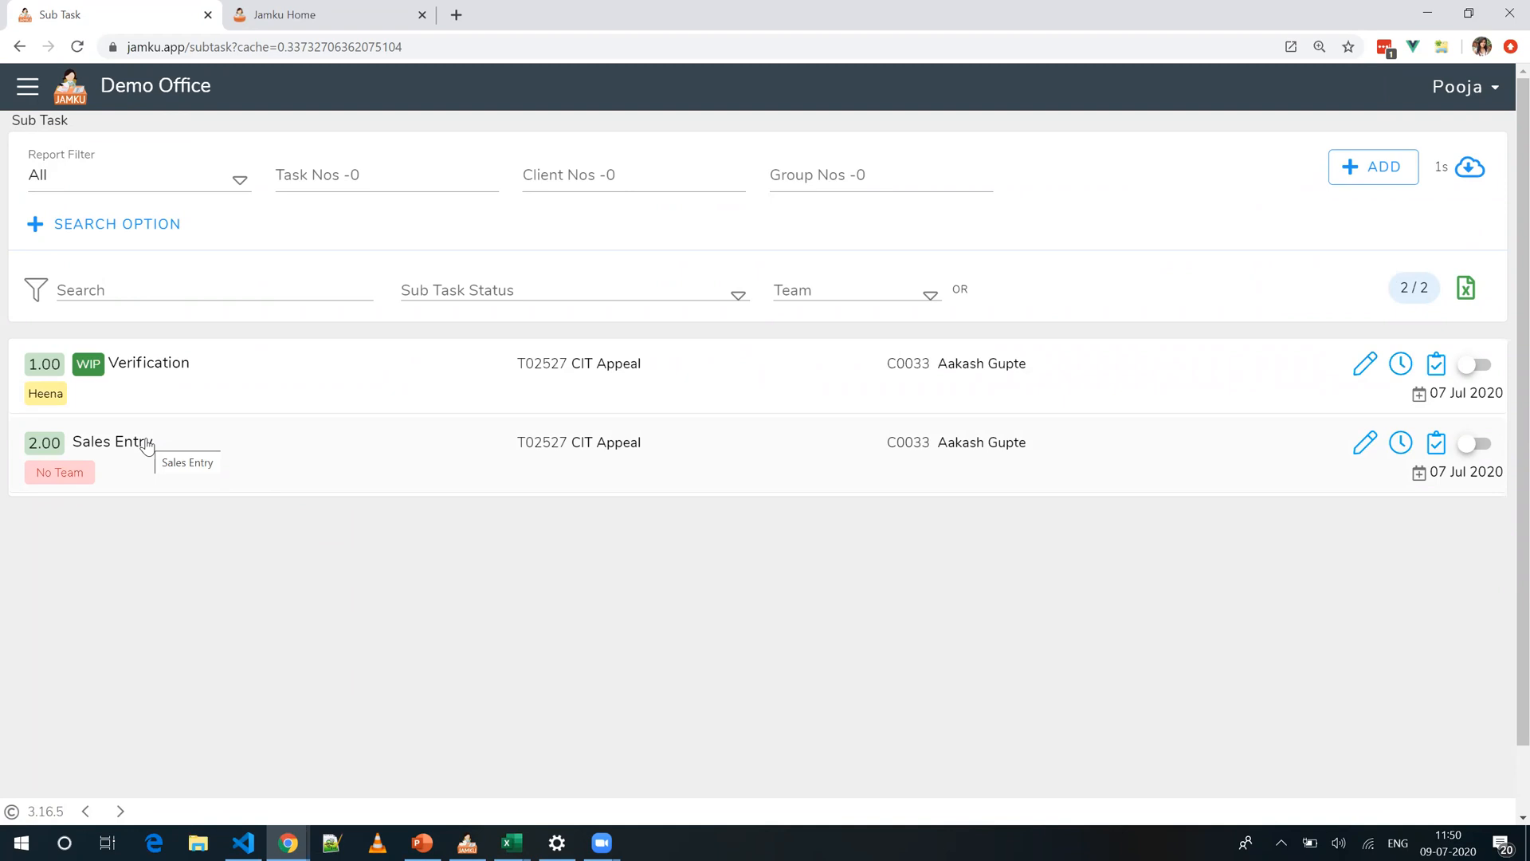
click(143, 369)
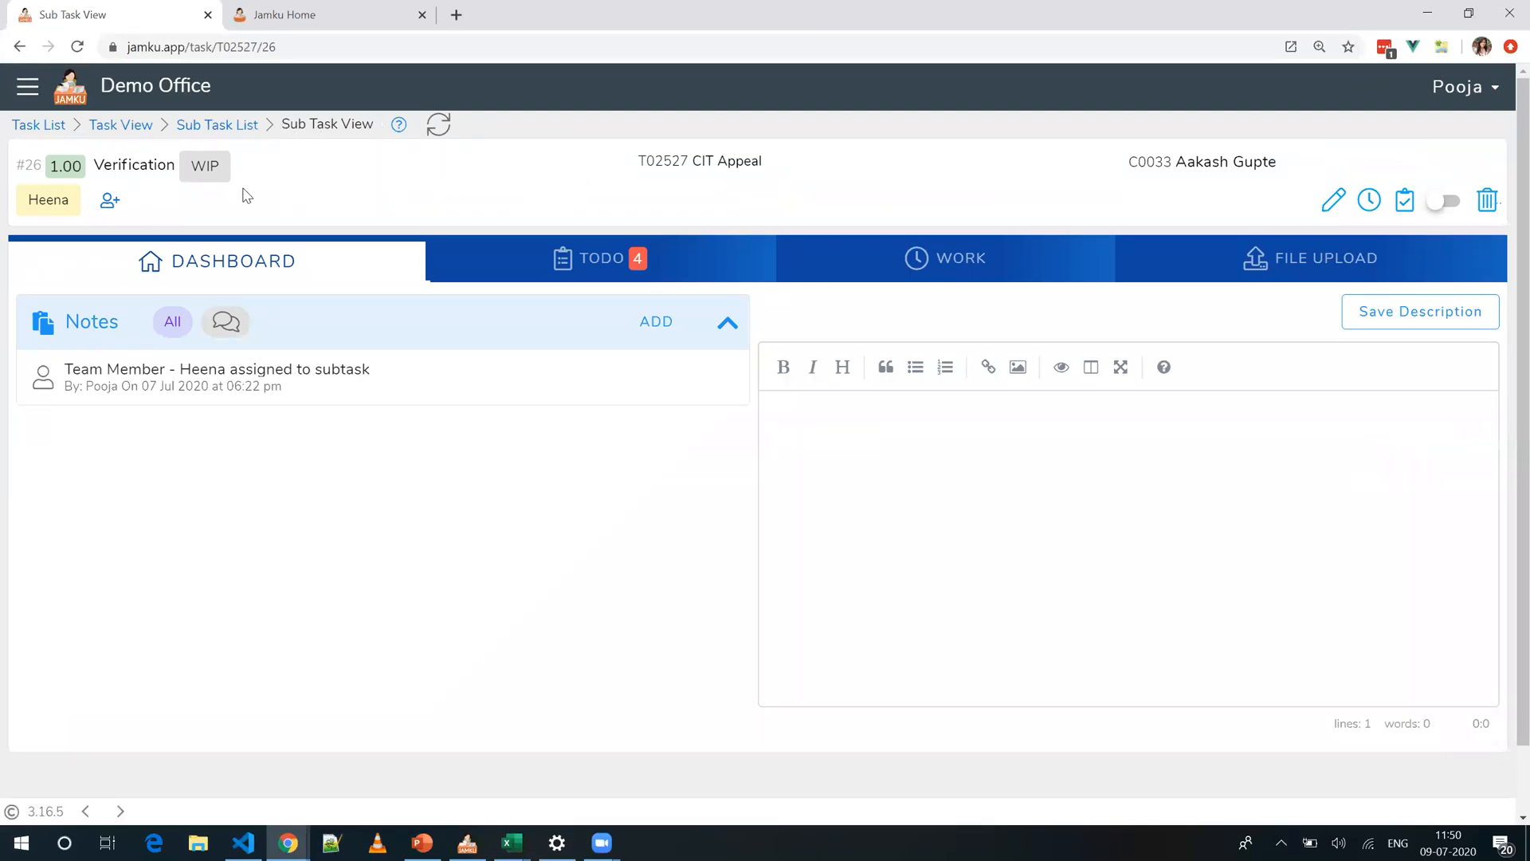
click(110, 200)
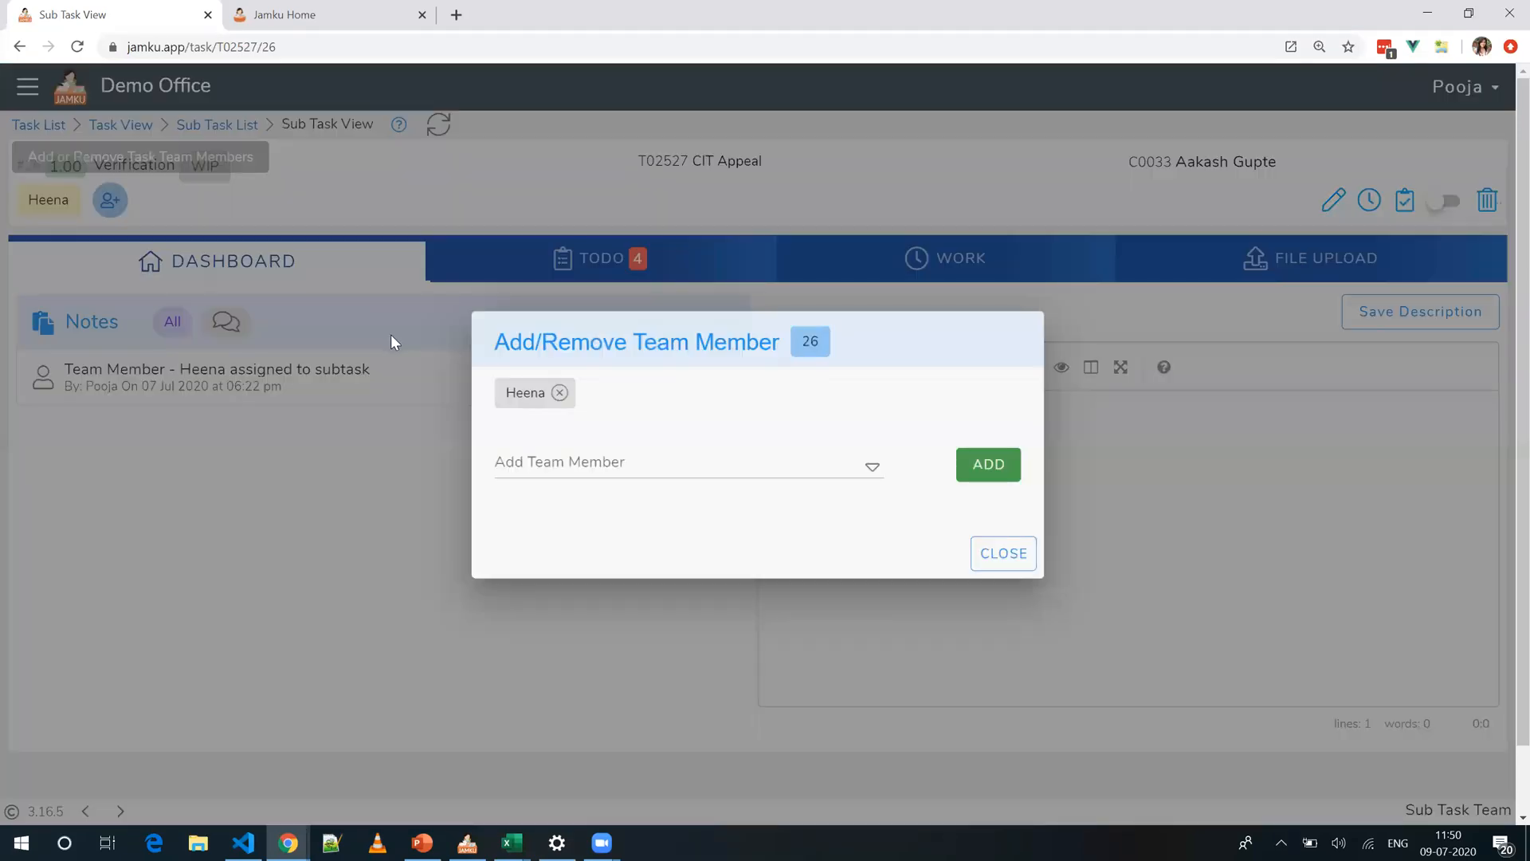
click(735, 475)
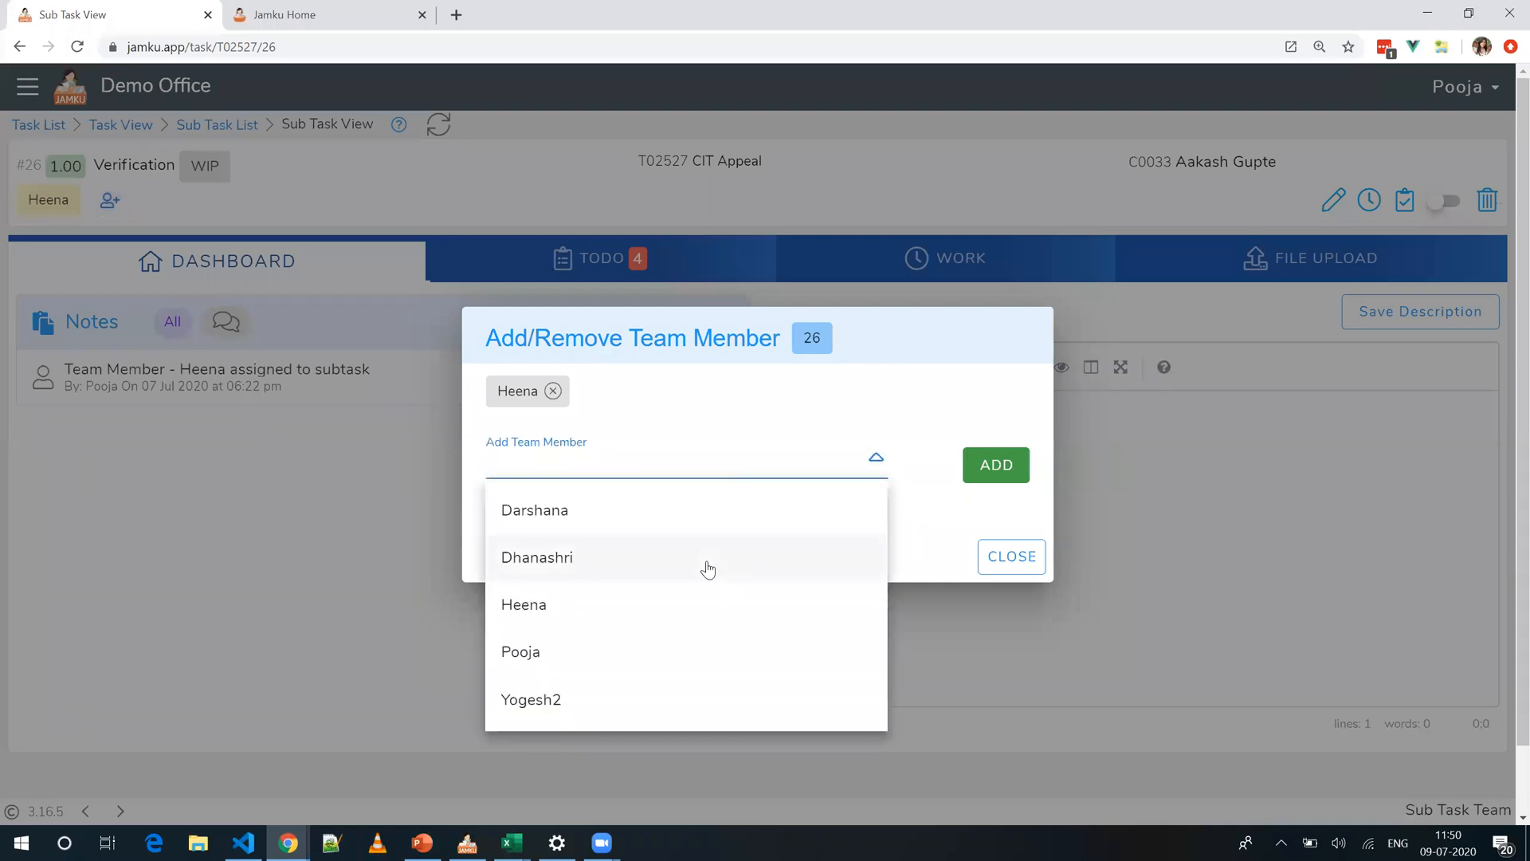
click(707, 569)
click(998, 482)
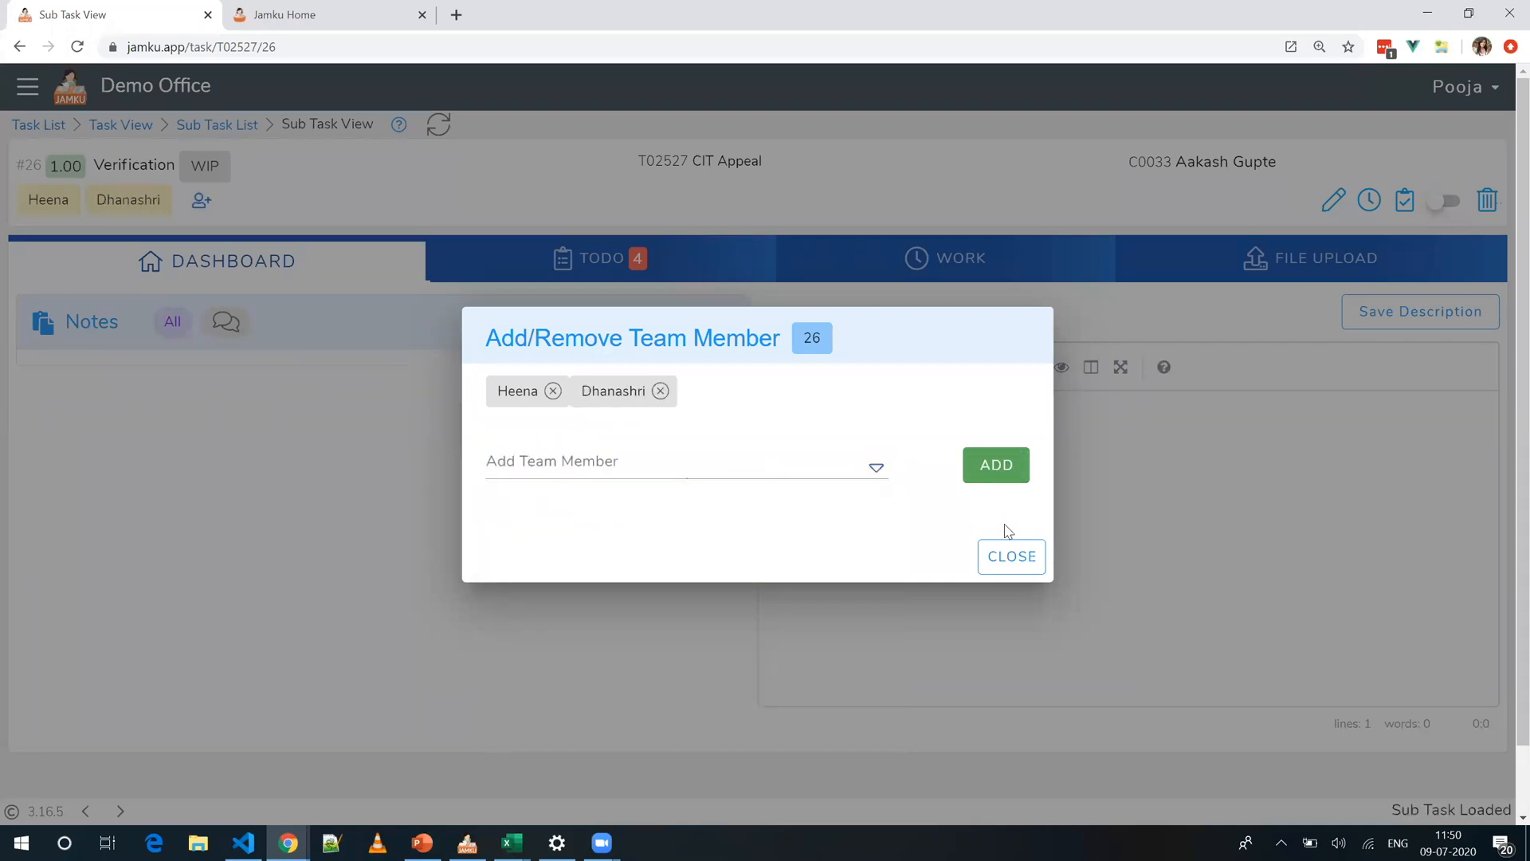
click(1011, 557)
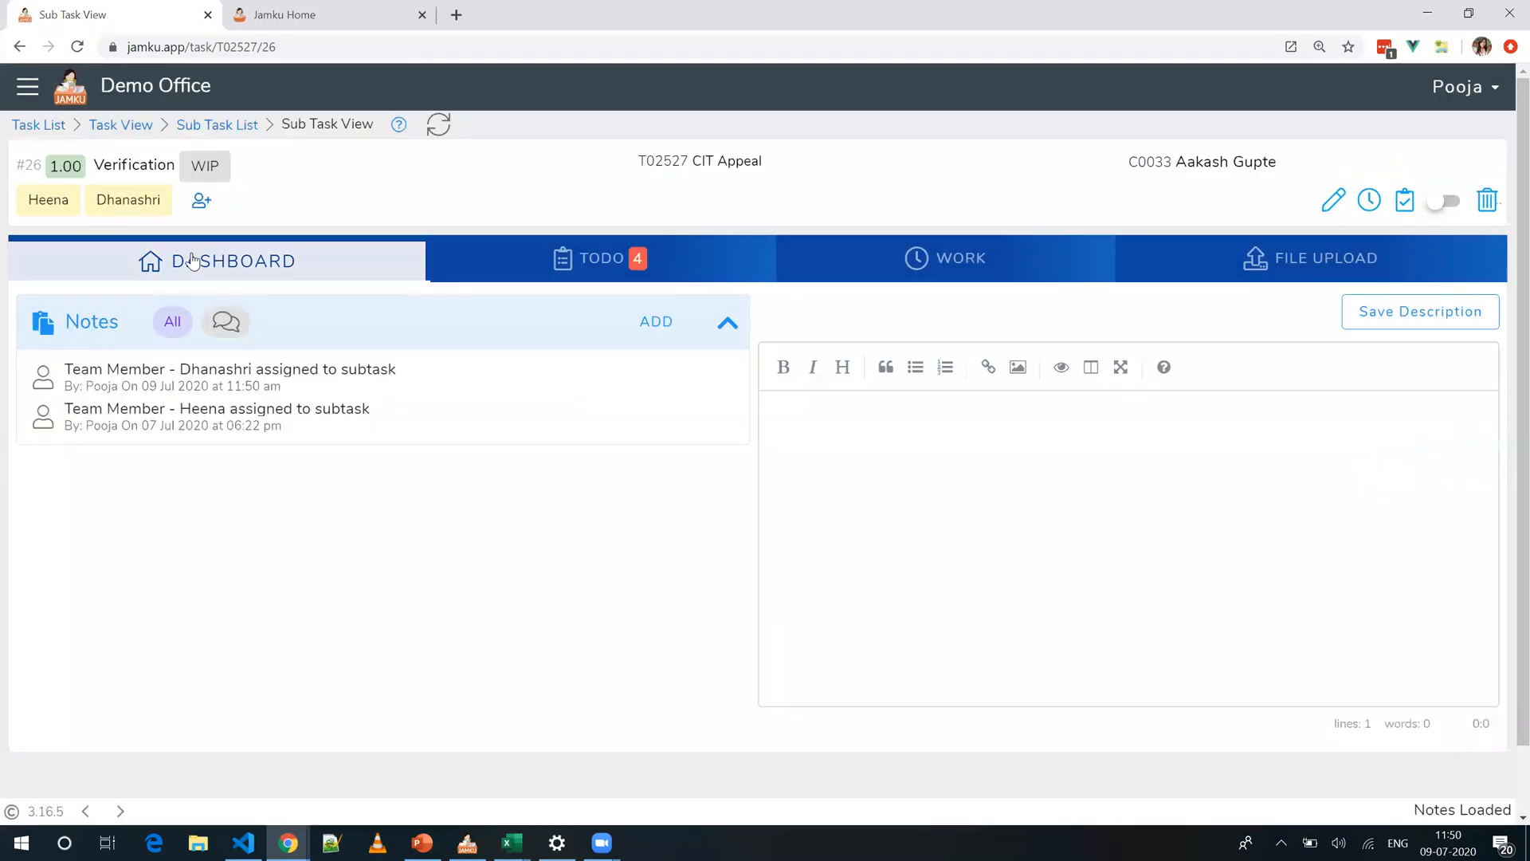
Step: View the Verification sub task's Todo, Work and File Upload sections and the Add Work Done form, then return to its Dashboard
click(575, 268)
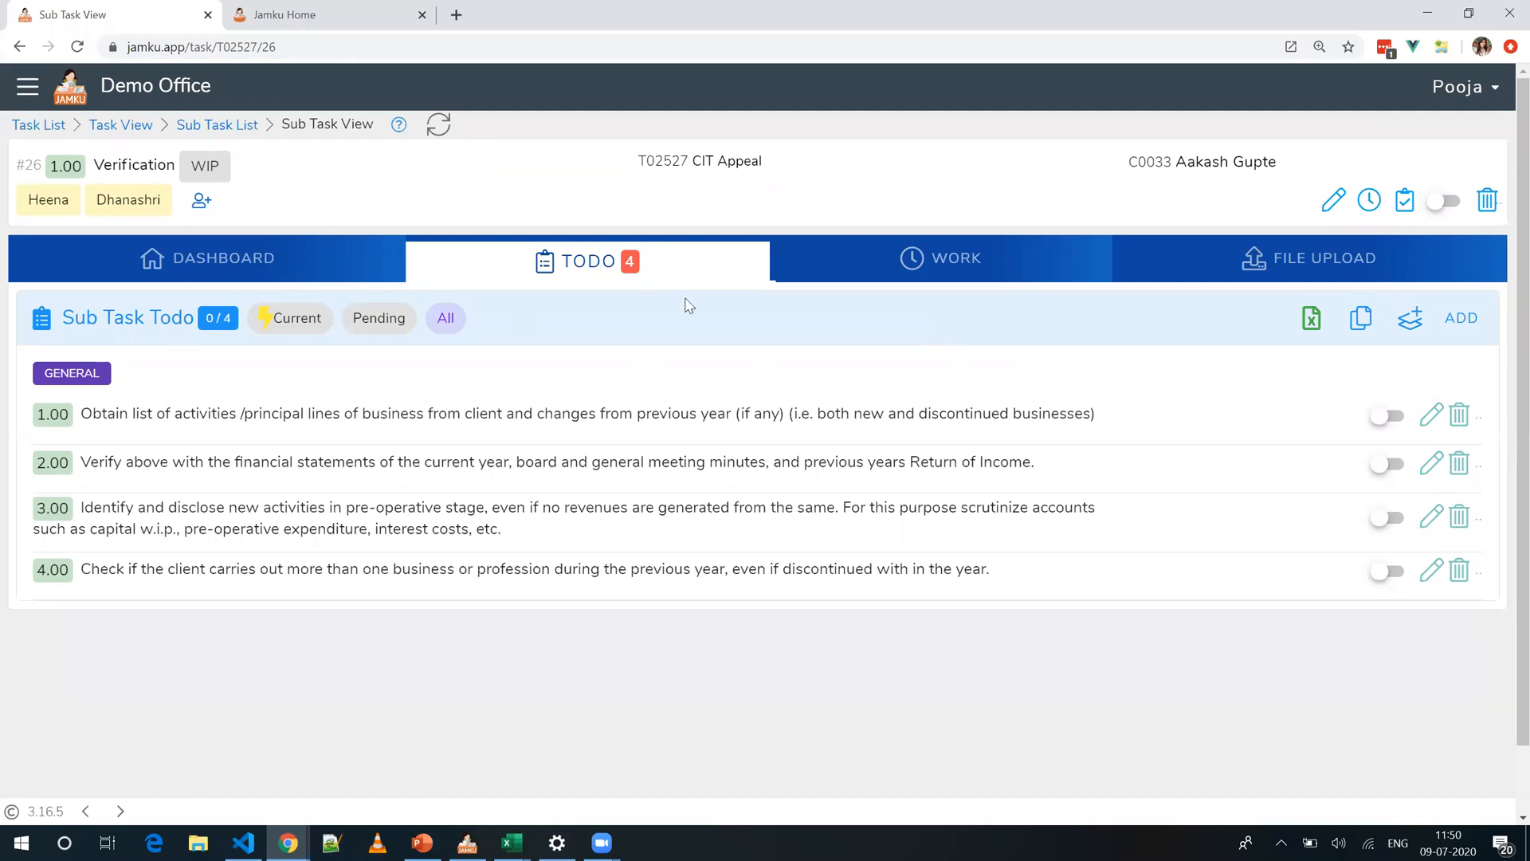
click(1045, 263)
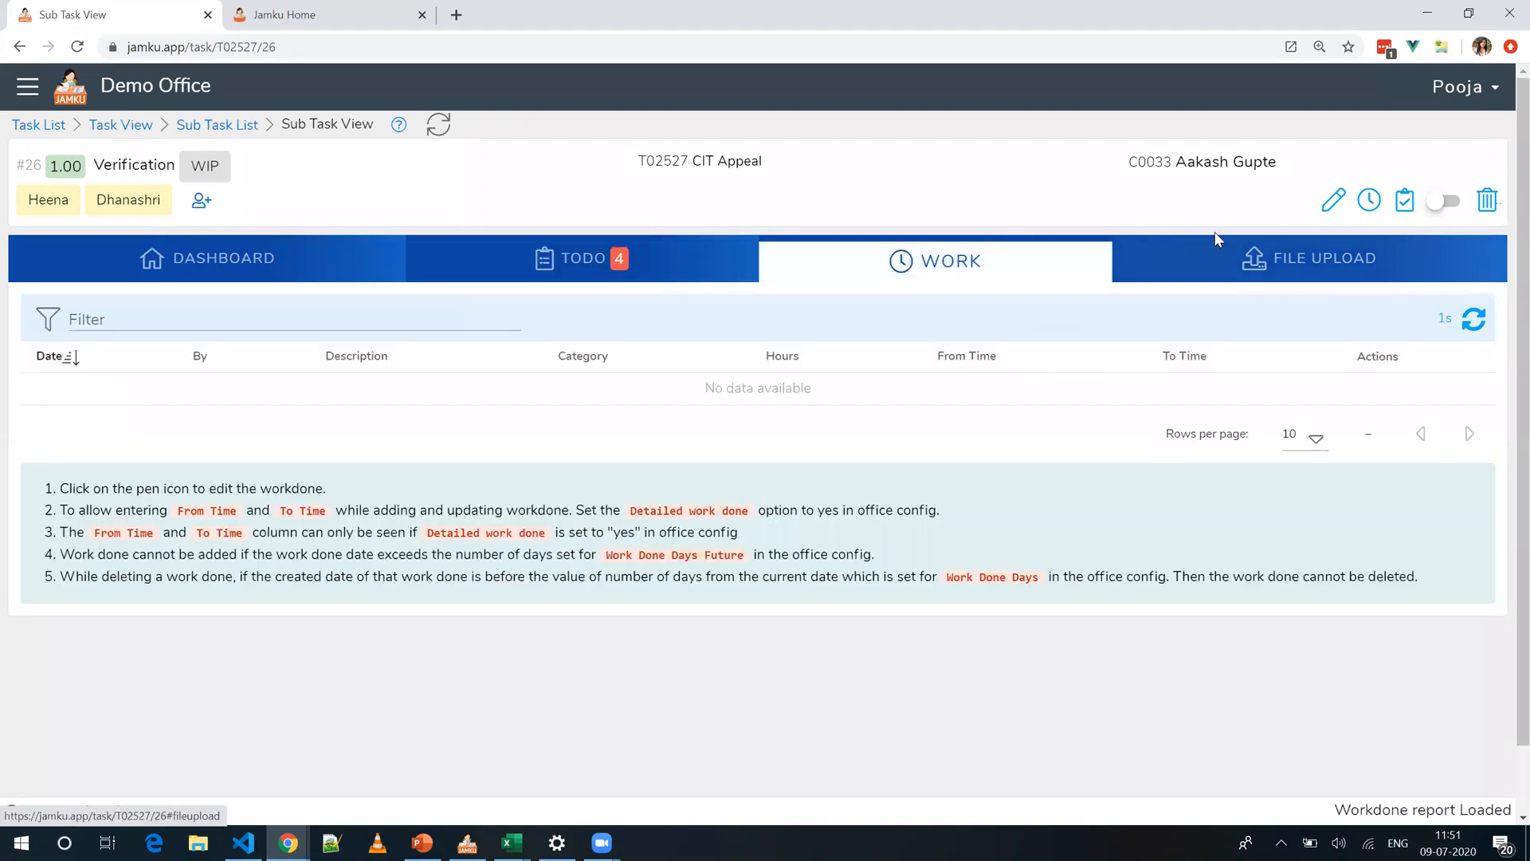
click(1364, 208)
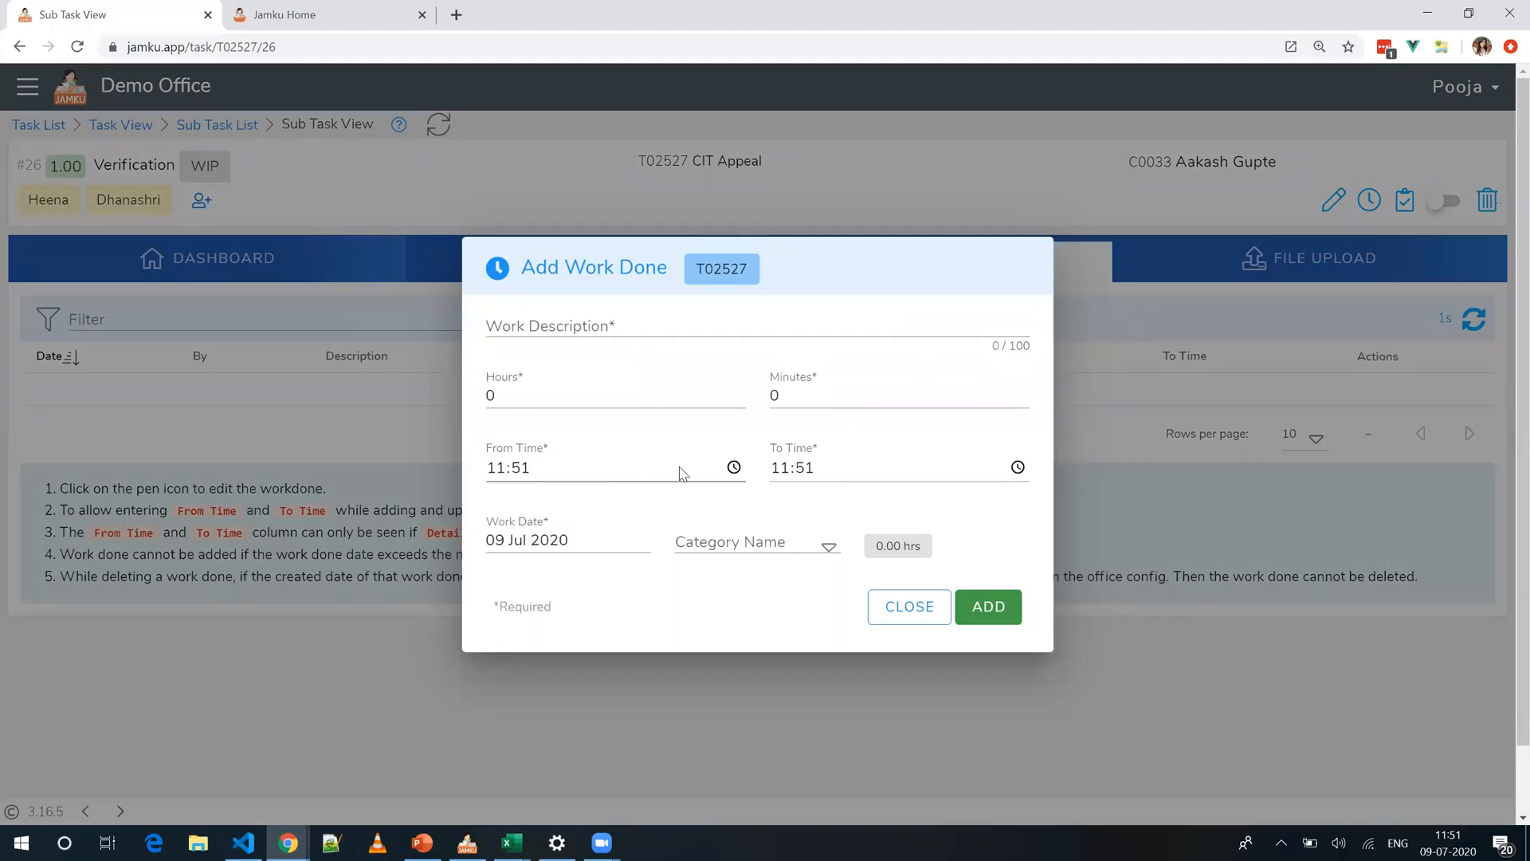
click(911, 605)
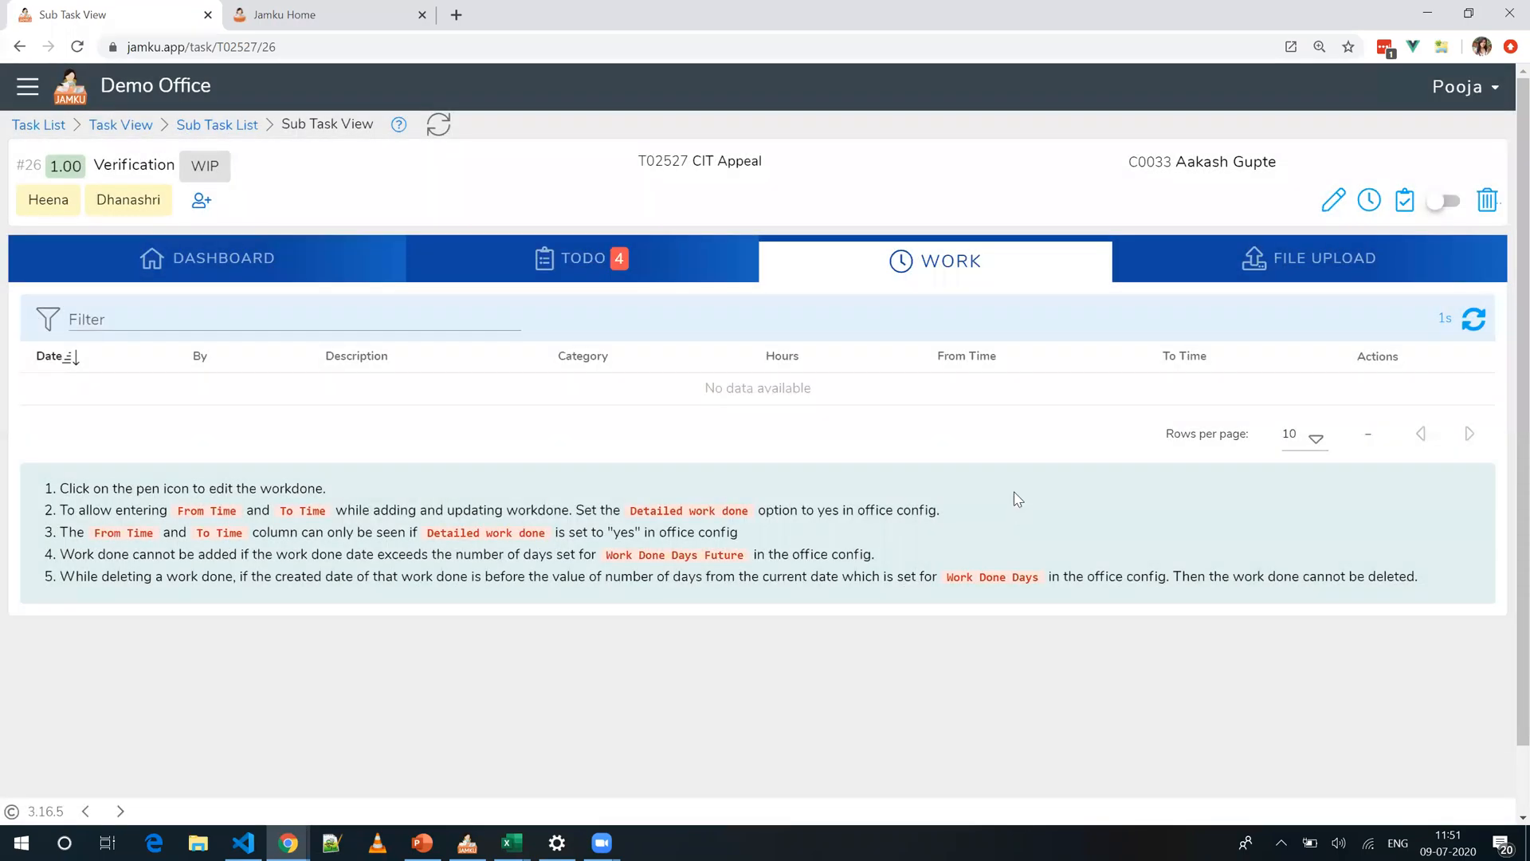
click(1230, 265)
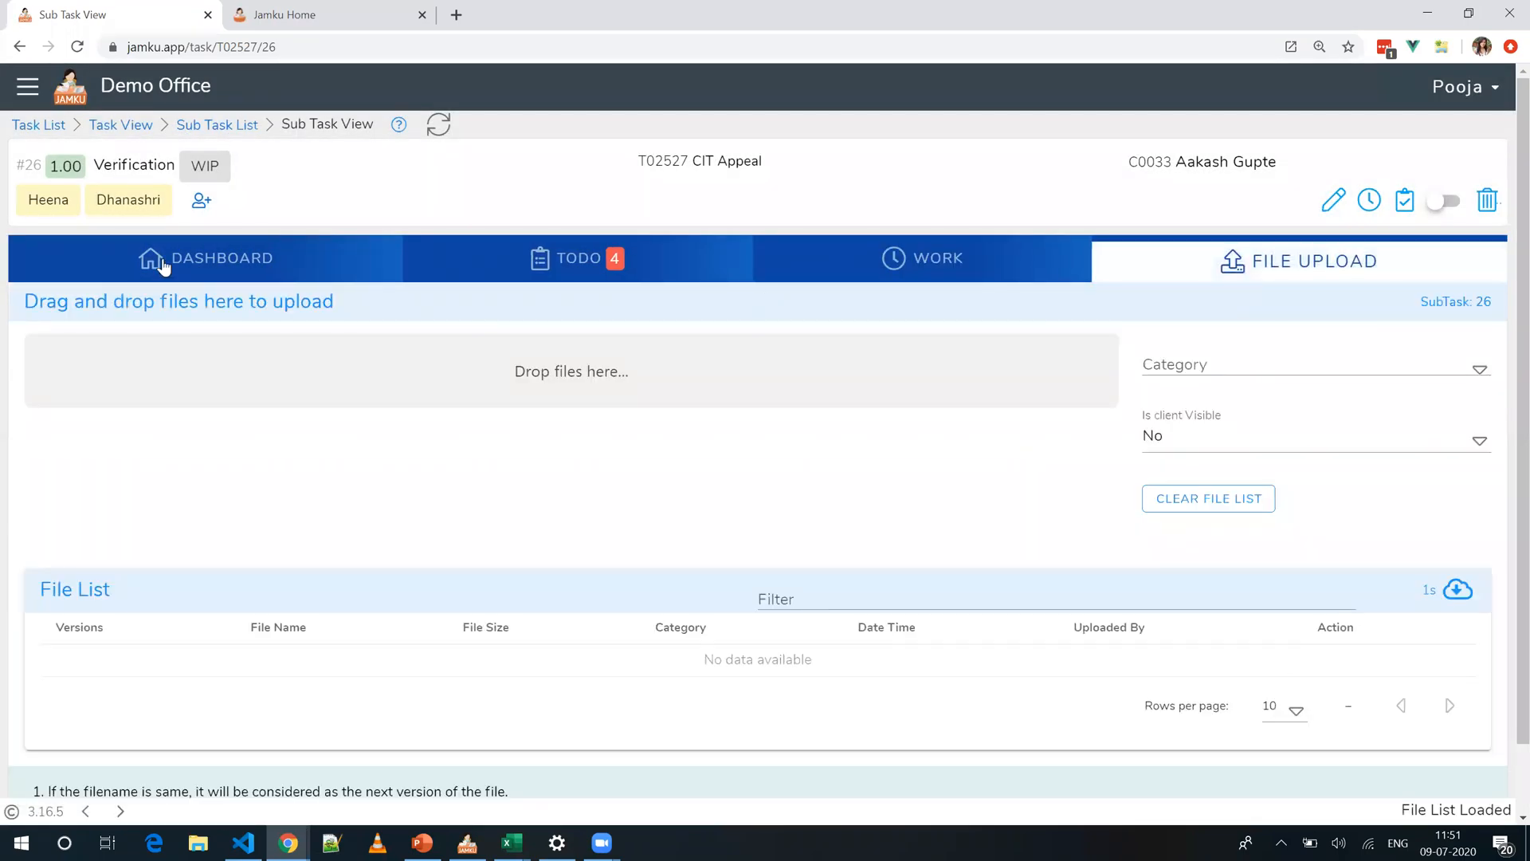
click(194, 284)
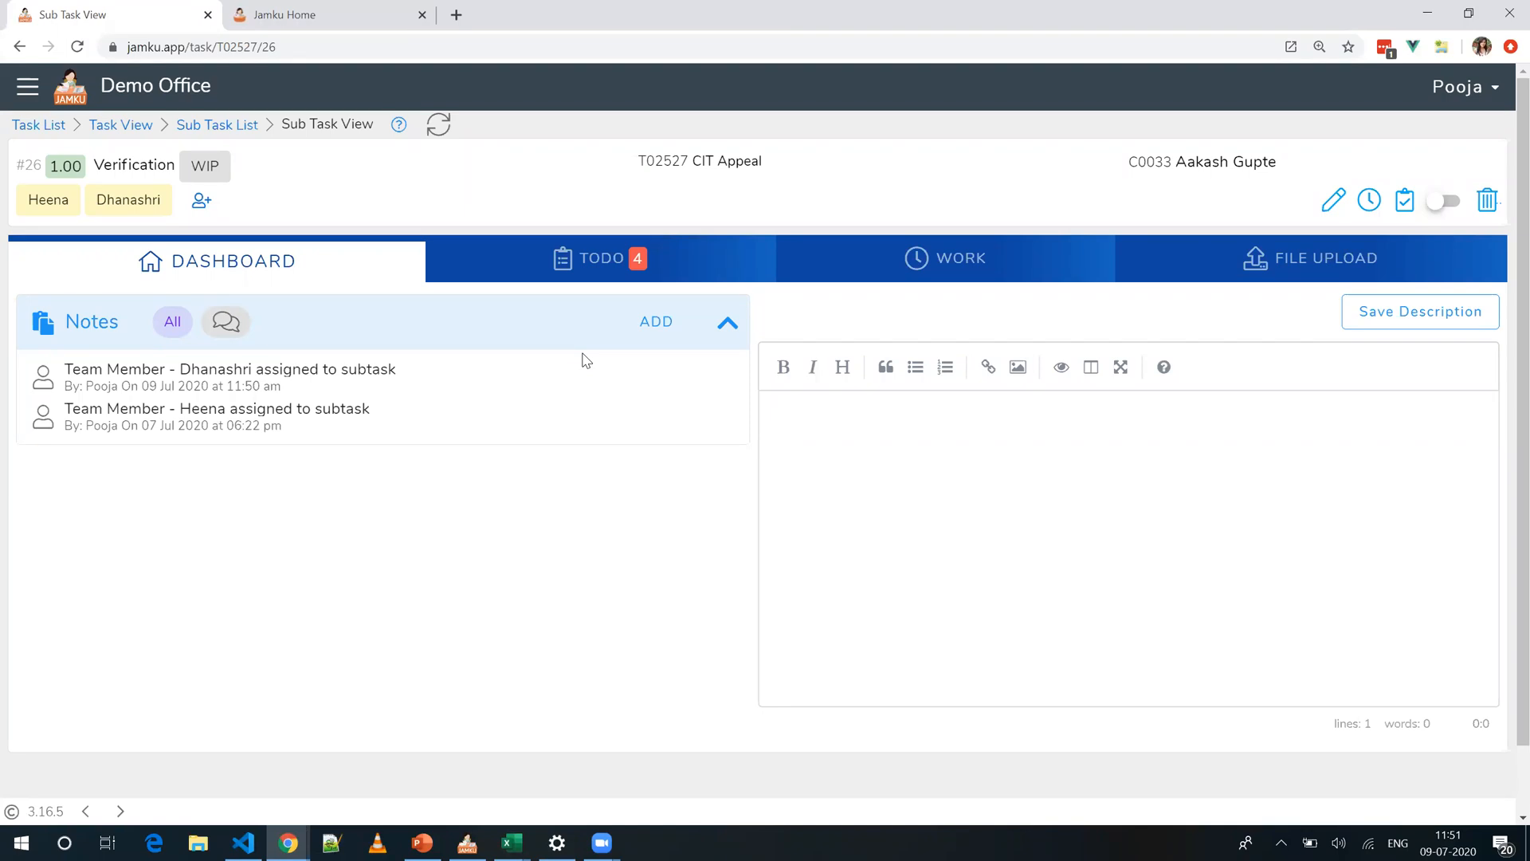
Step: Return to the Sub Task list, clear the task number filter and reload the list for all tasks
click(232, 126)
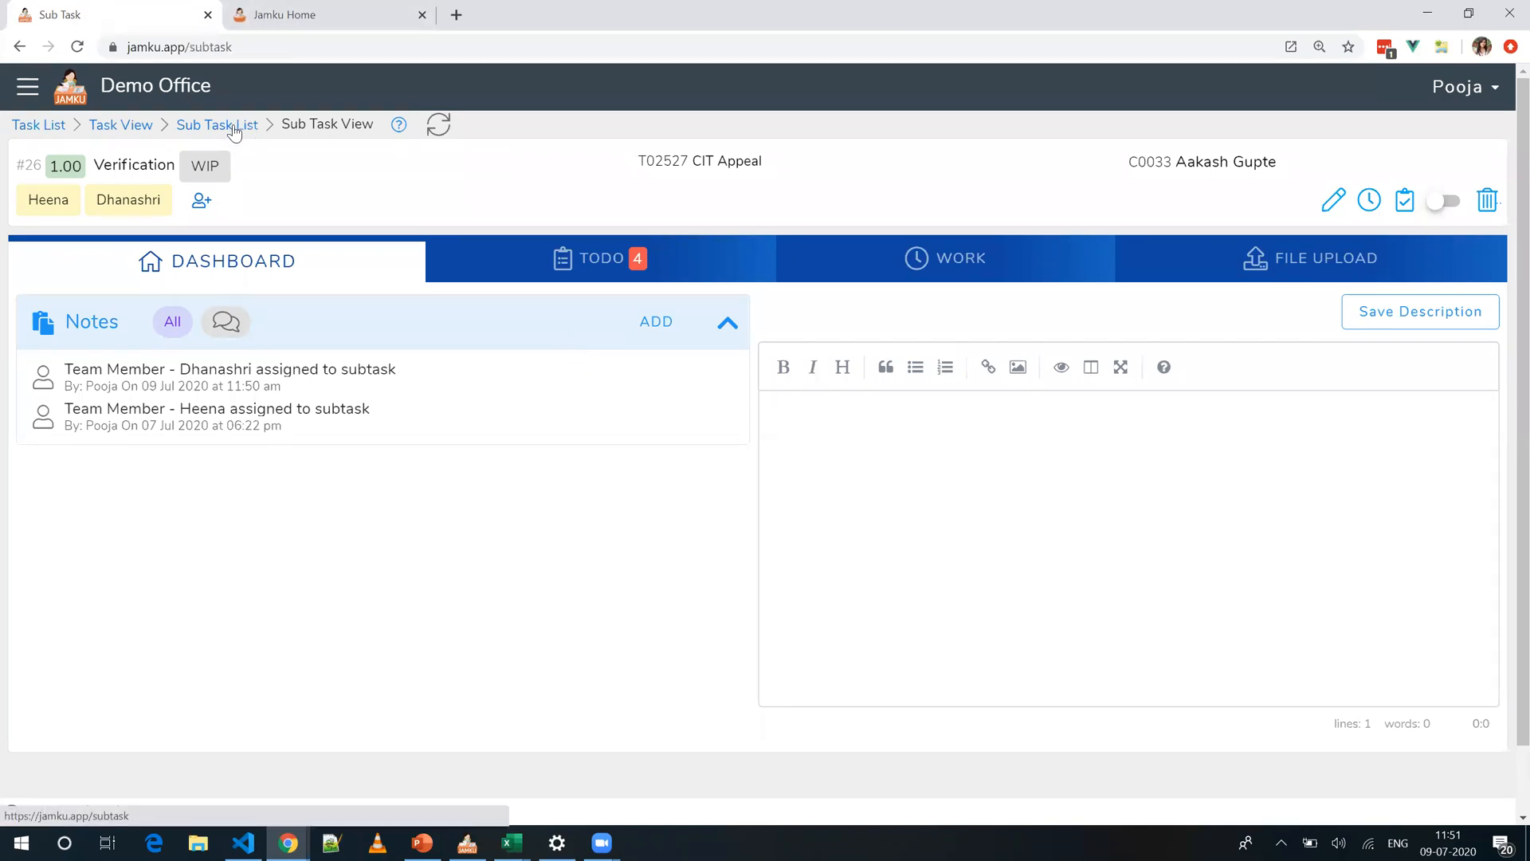
click(379, 184)
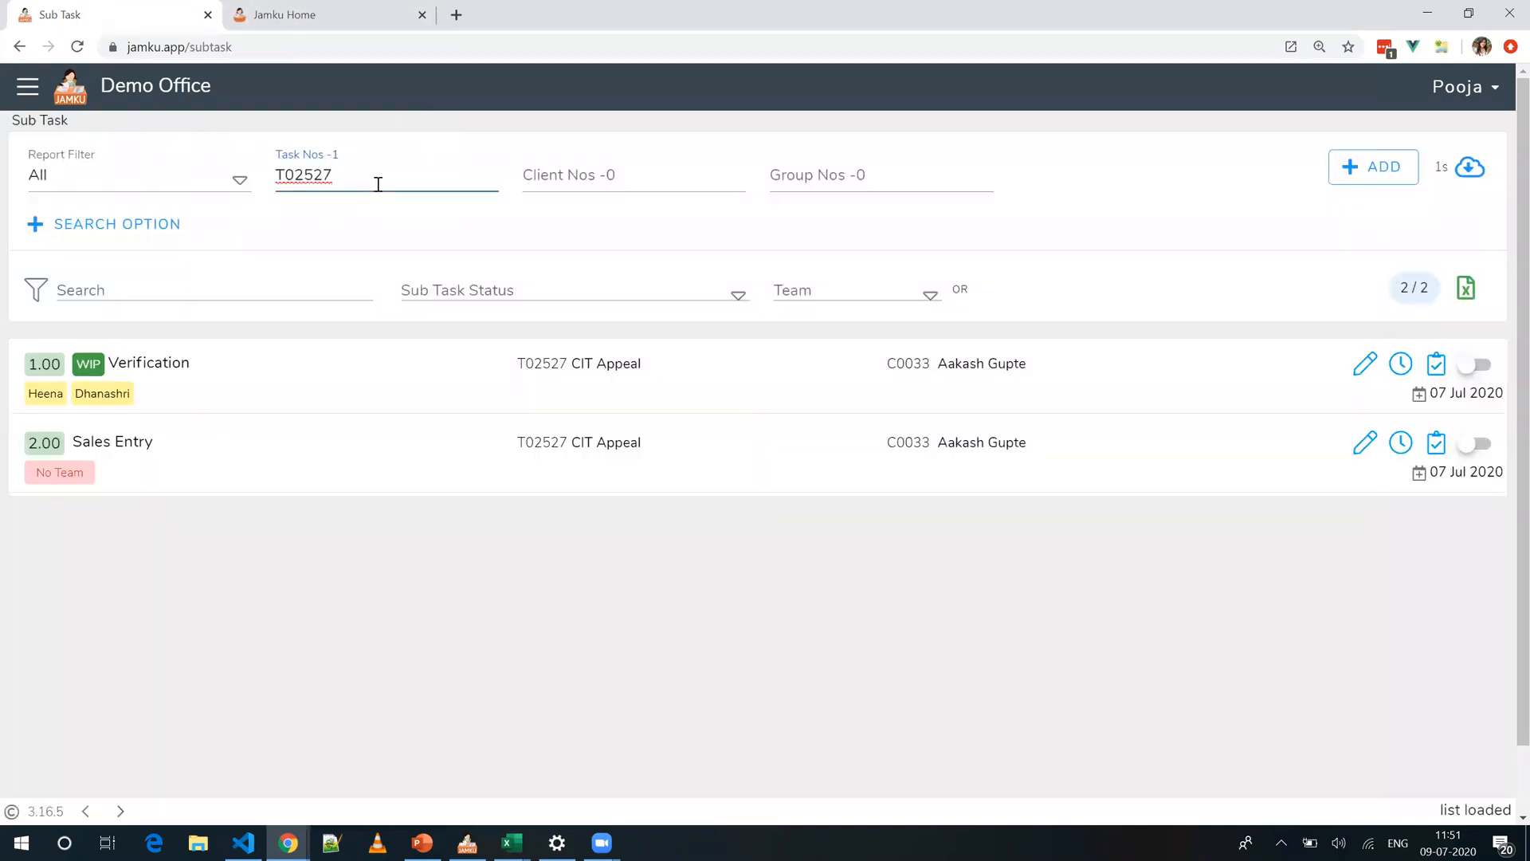
key(BackSpace)
key(BackSpace)
key(BackSpace)
key(BackSpace)
key(BackSpace)
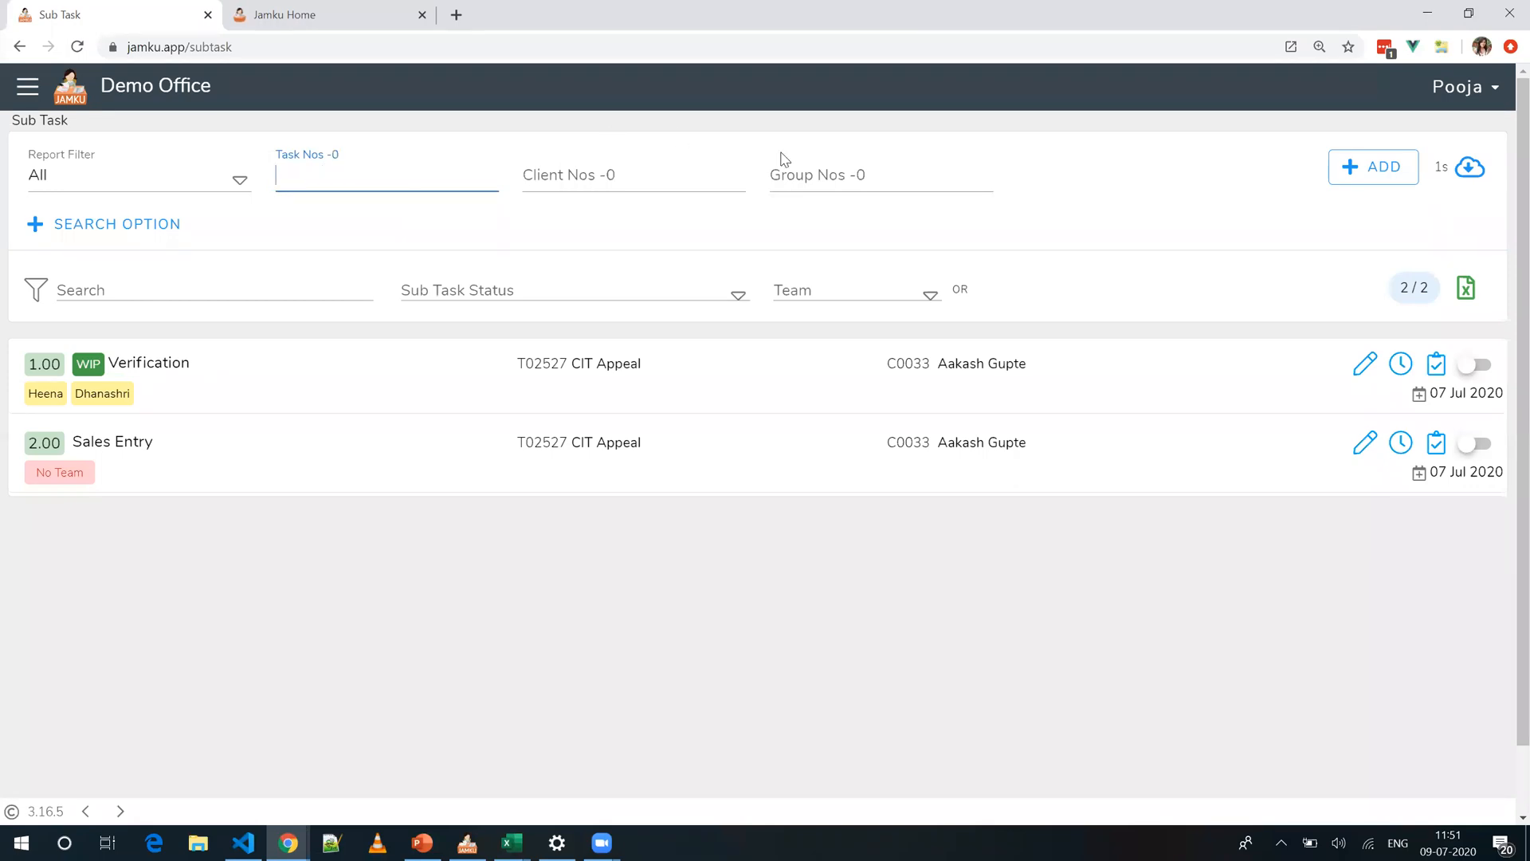
click(1469, 168)
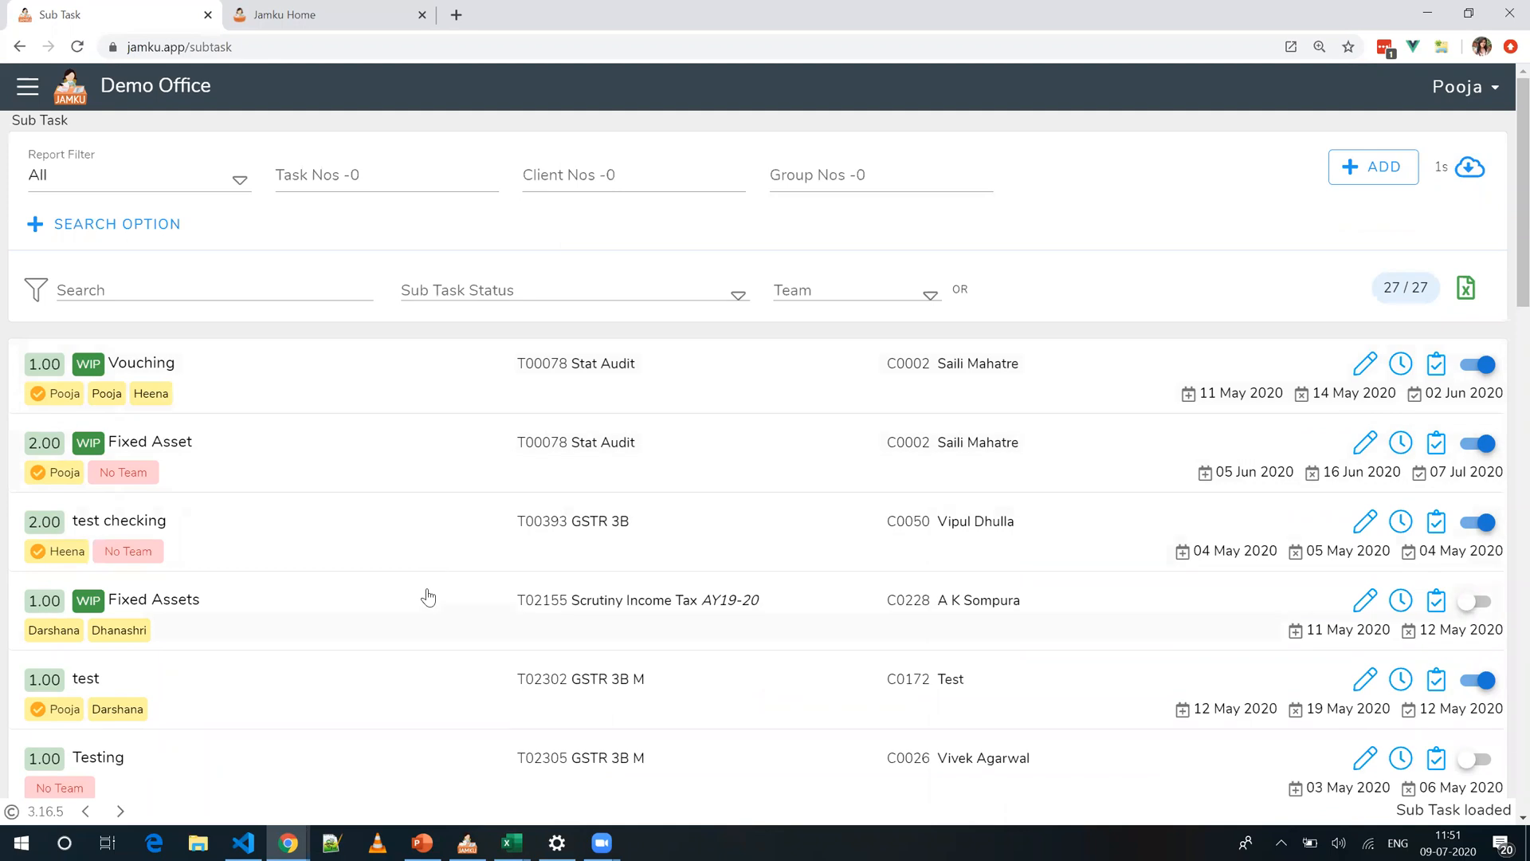
scroll(428, 597, down, 3)
scroll(428, 598, up, 3)
Step: View the target date in the edit form of the Stat Audit task's Fixed Asset sub task and close it without saving
click(1367, 444)
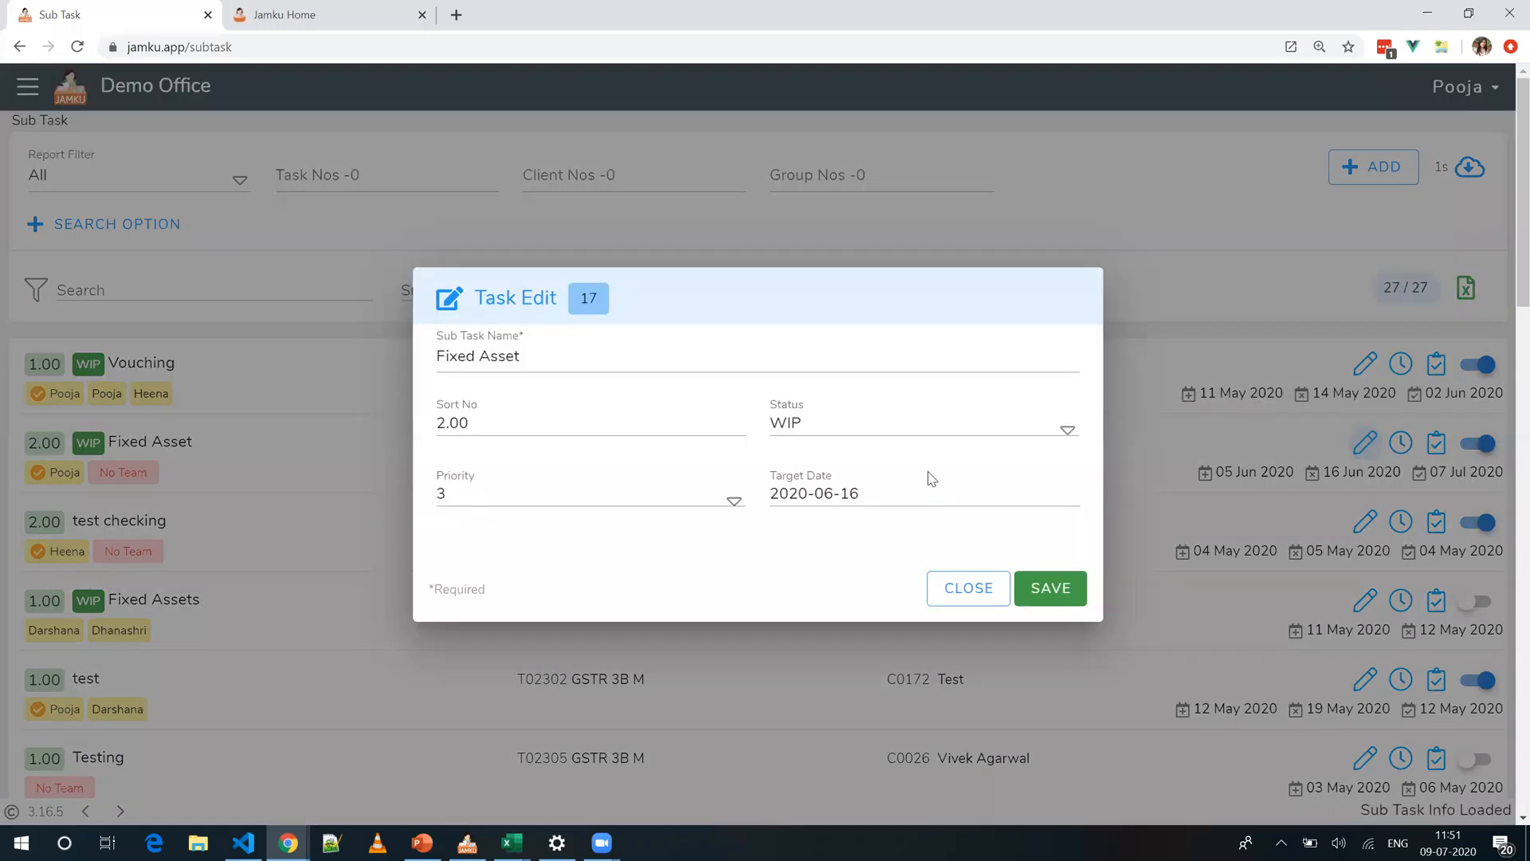
click(889, 492)
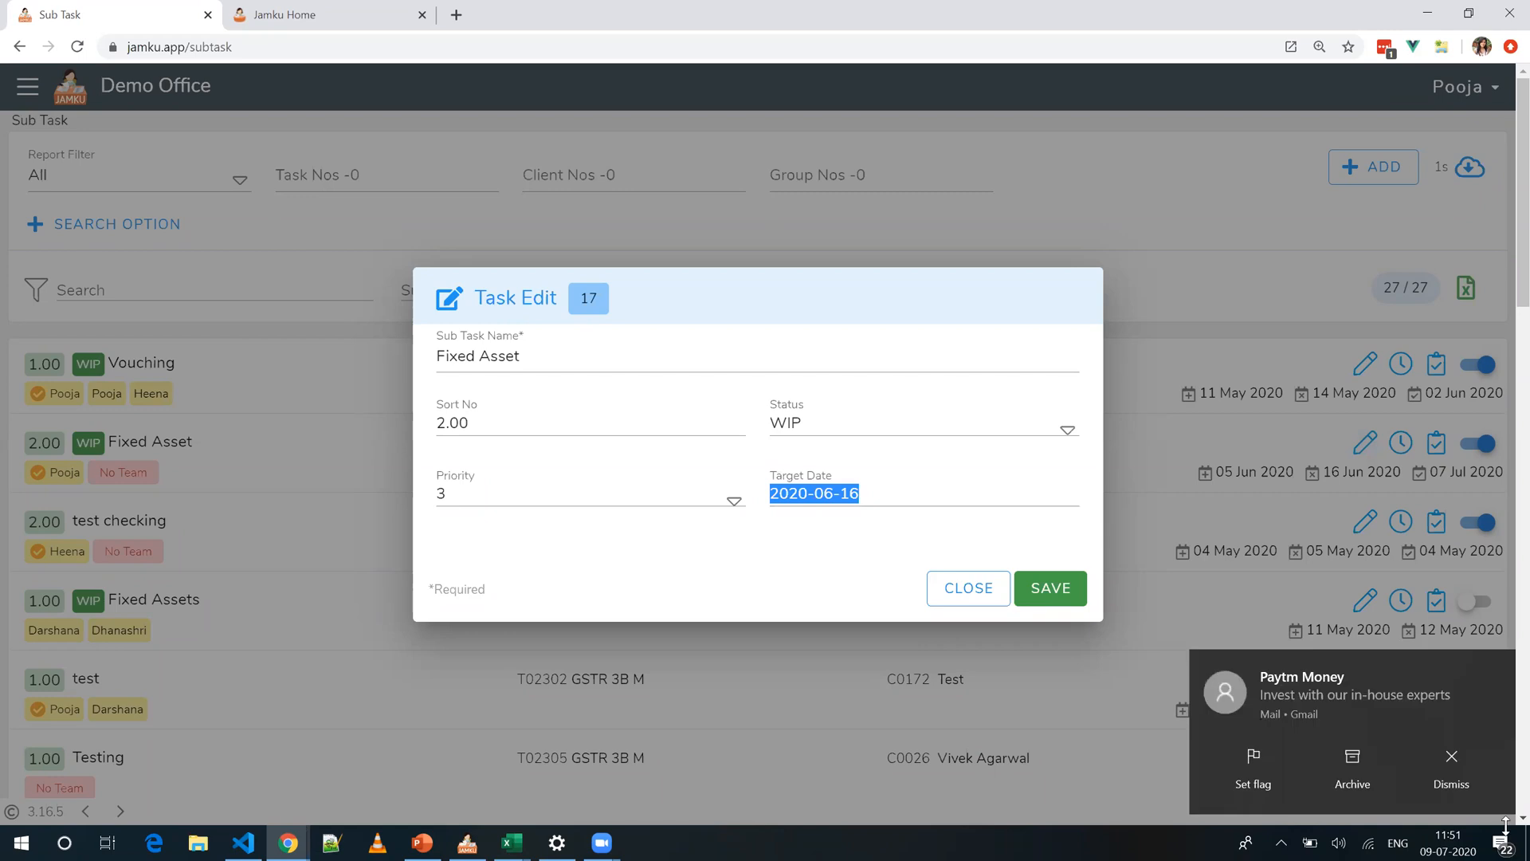
click(1466, 759)
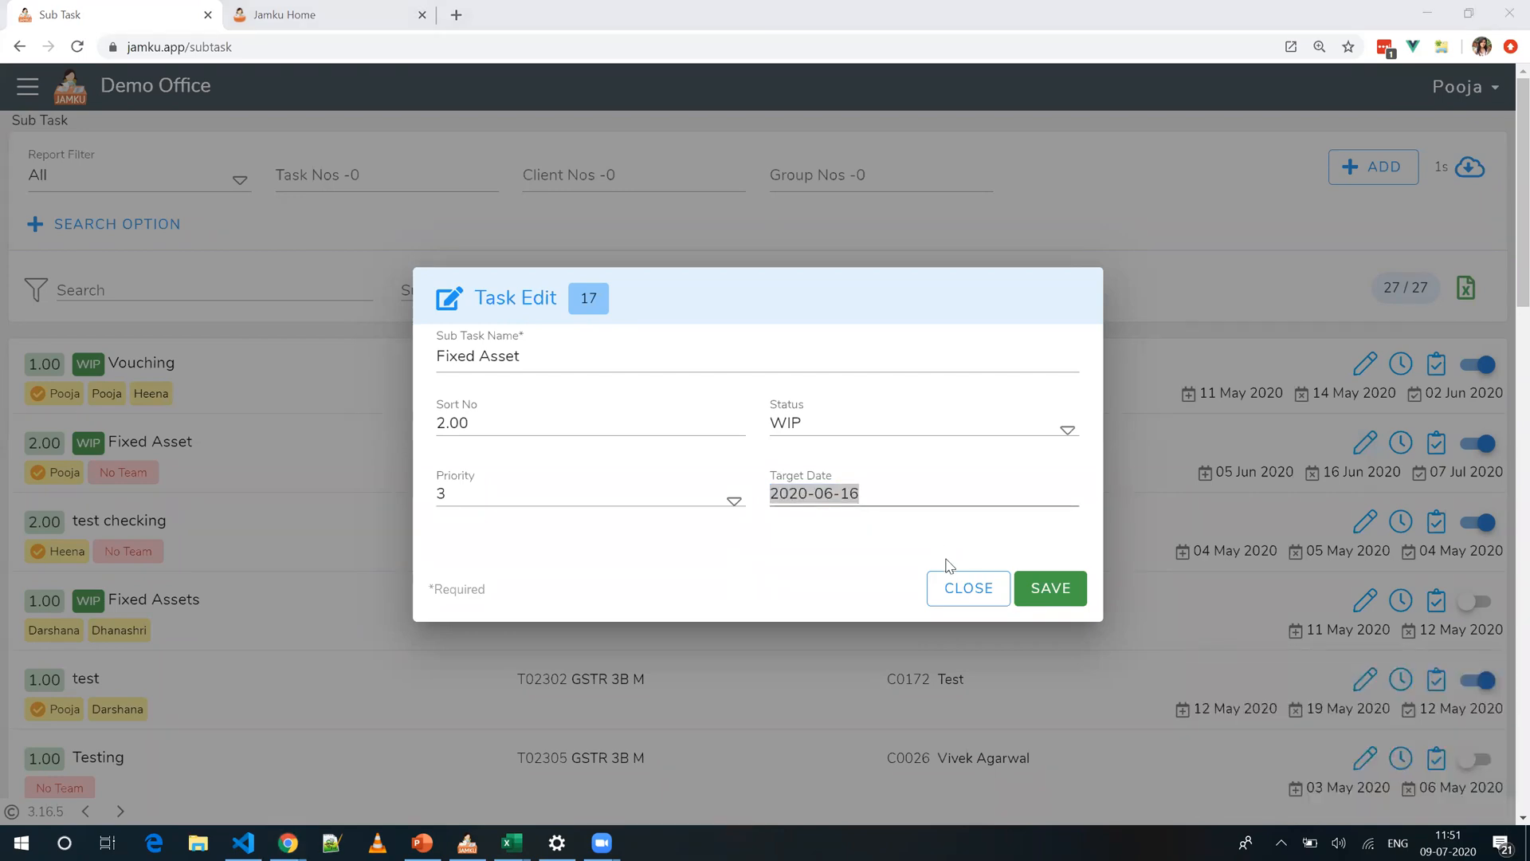
click(961, 596)
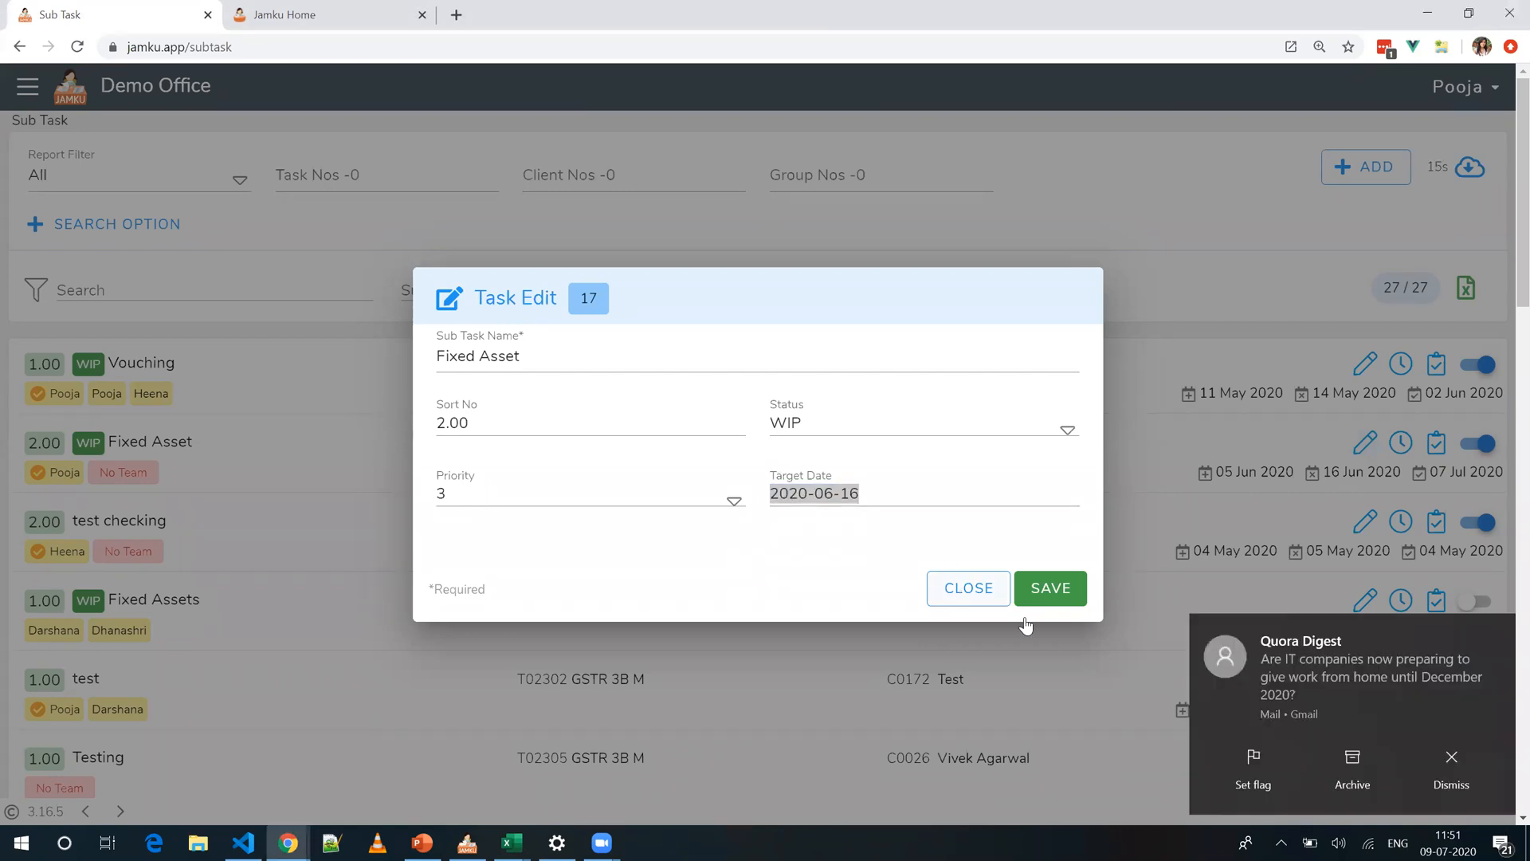
click(961, 595)
click(1440, 767)
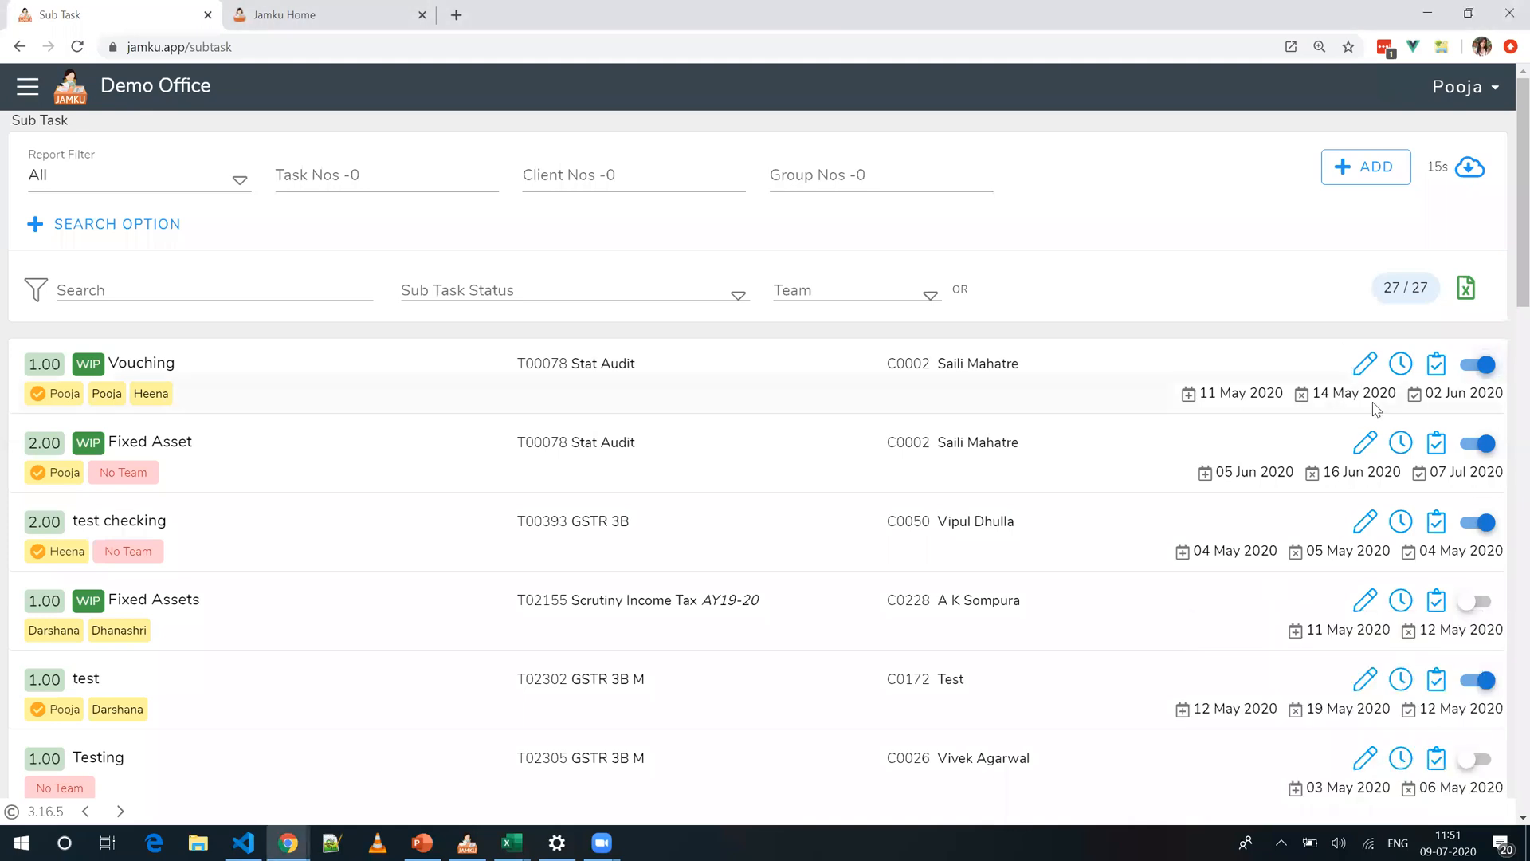
Step: View the Task Target Date section on the office Dashboard, including its Sub Task figures, and return to the Sub Task list
click(30, 88)
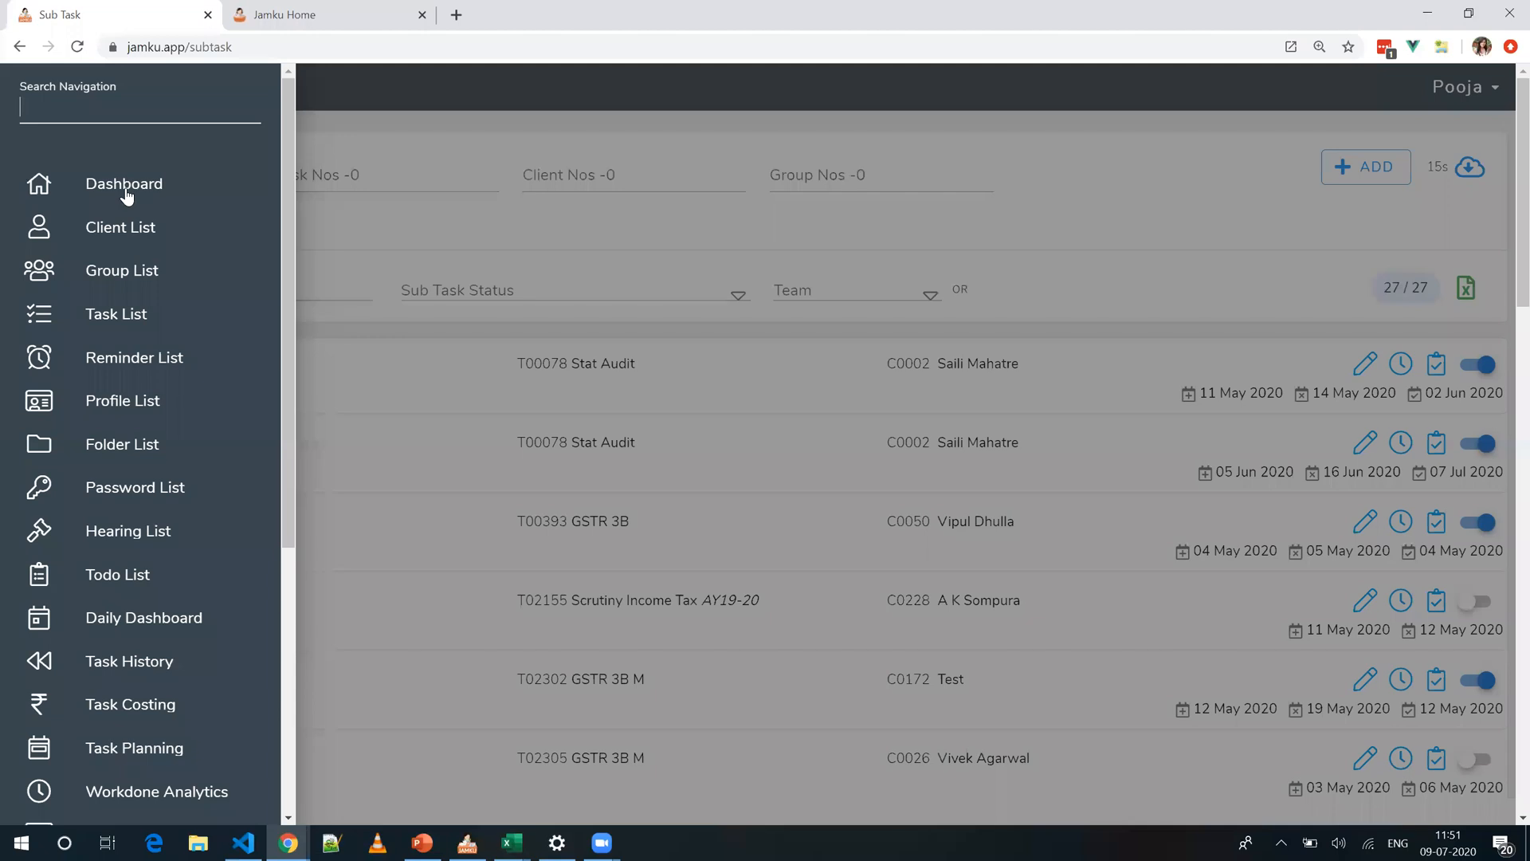
click(108, 214)
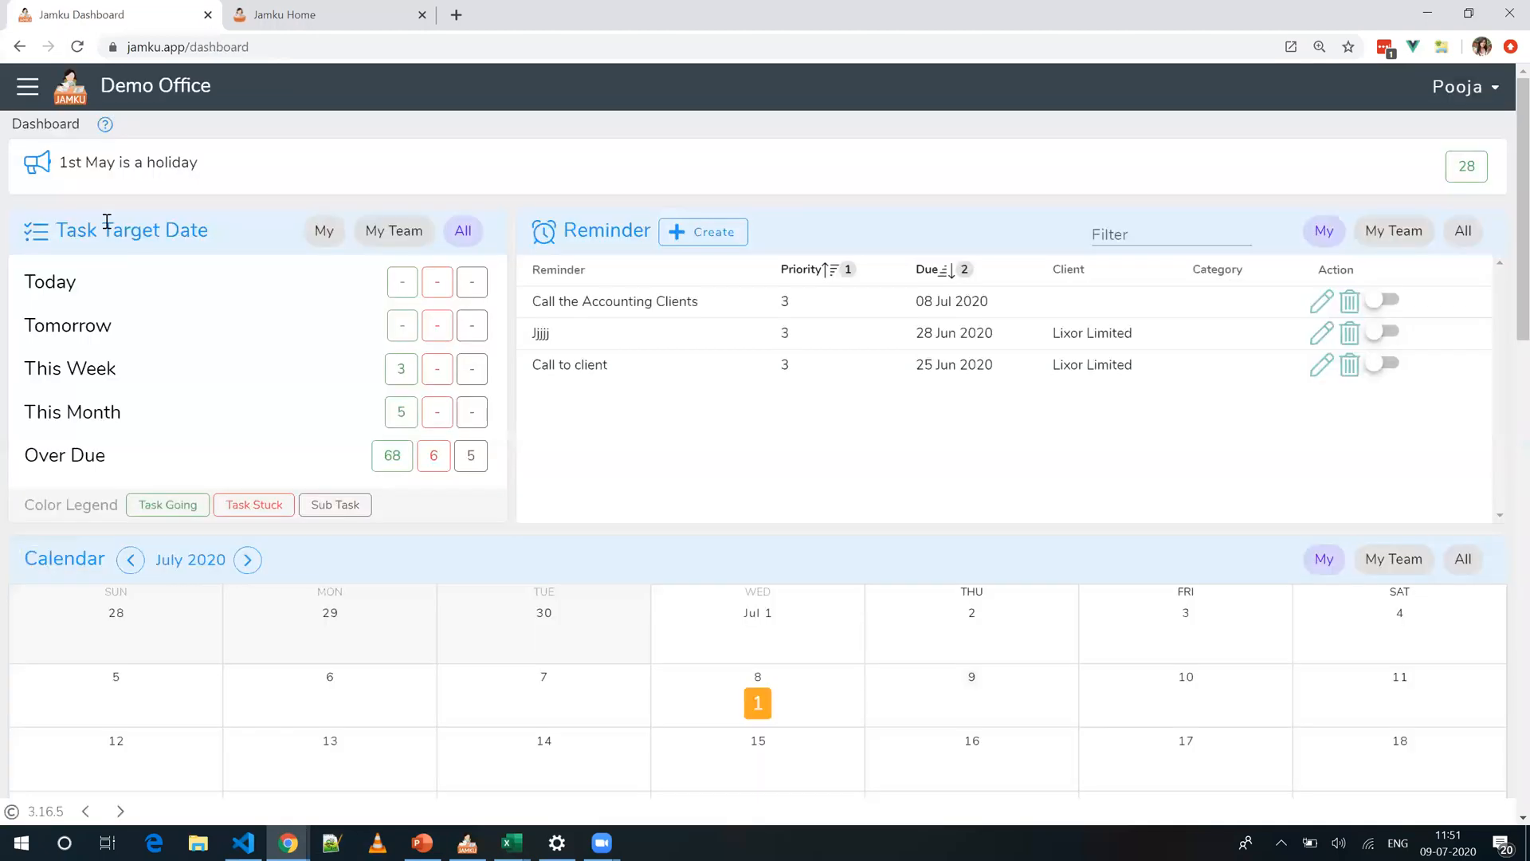
drag(102, 230, 238, 227)
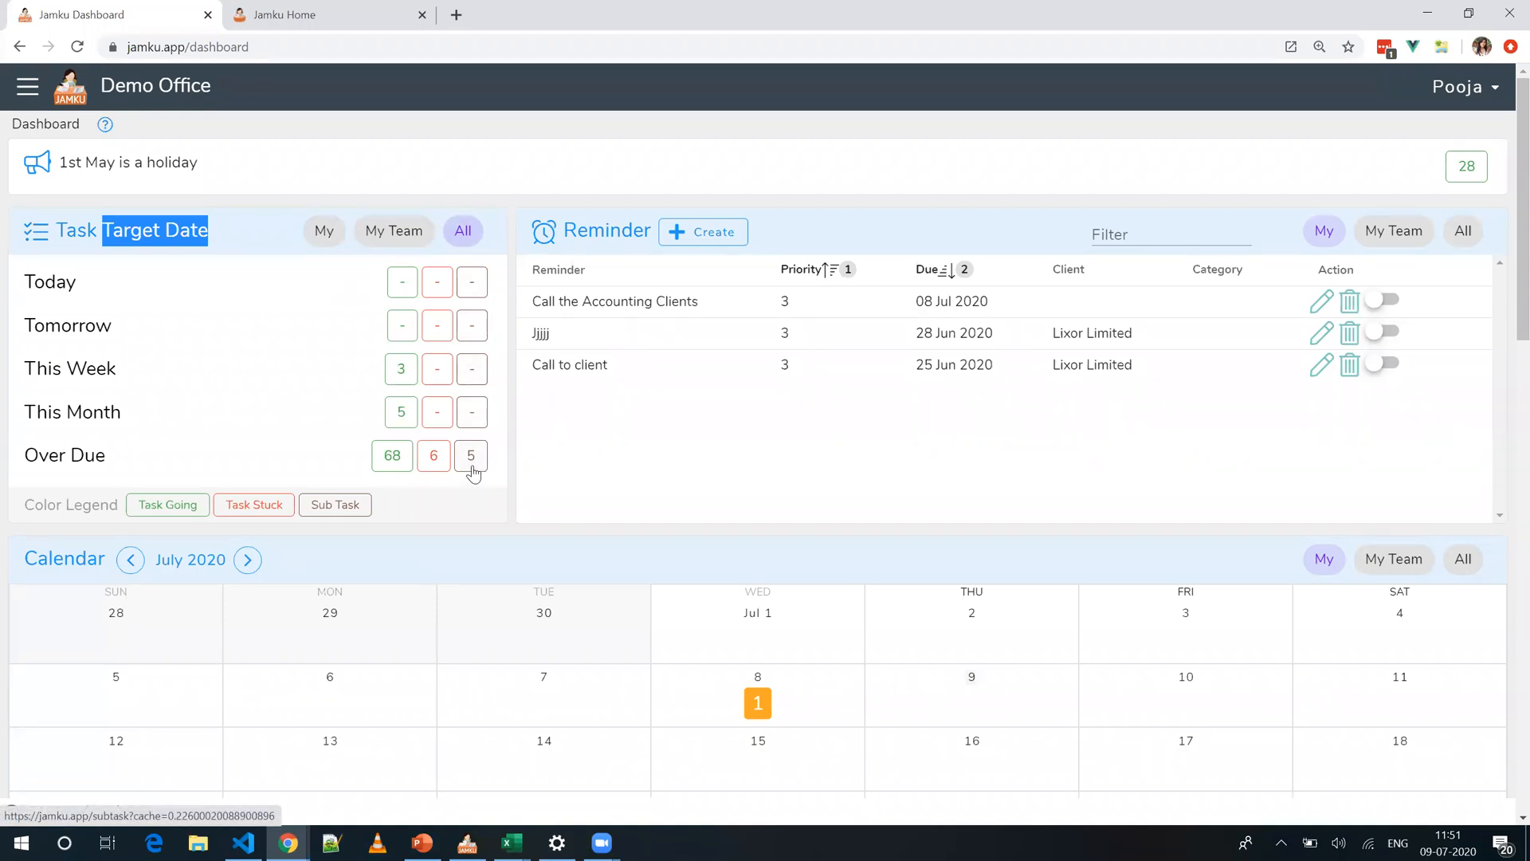
click(21, 49)
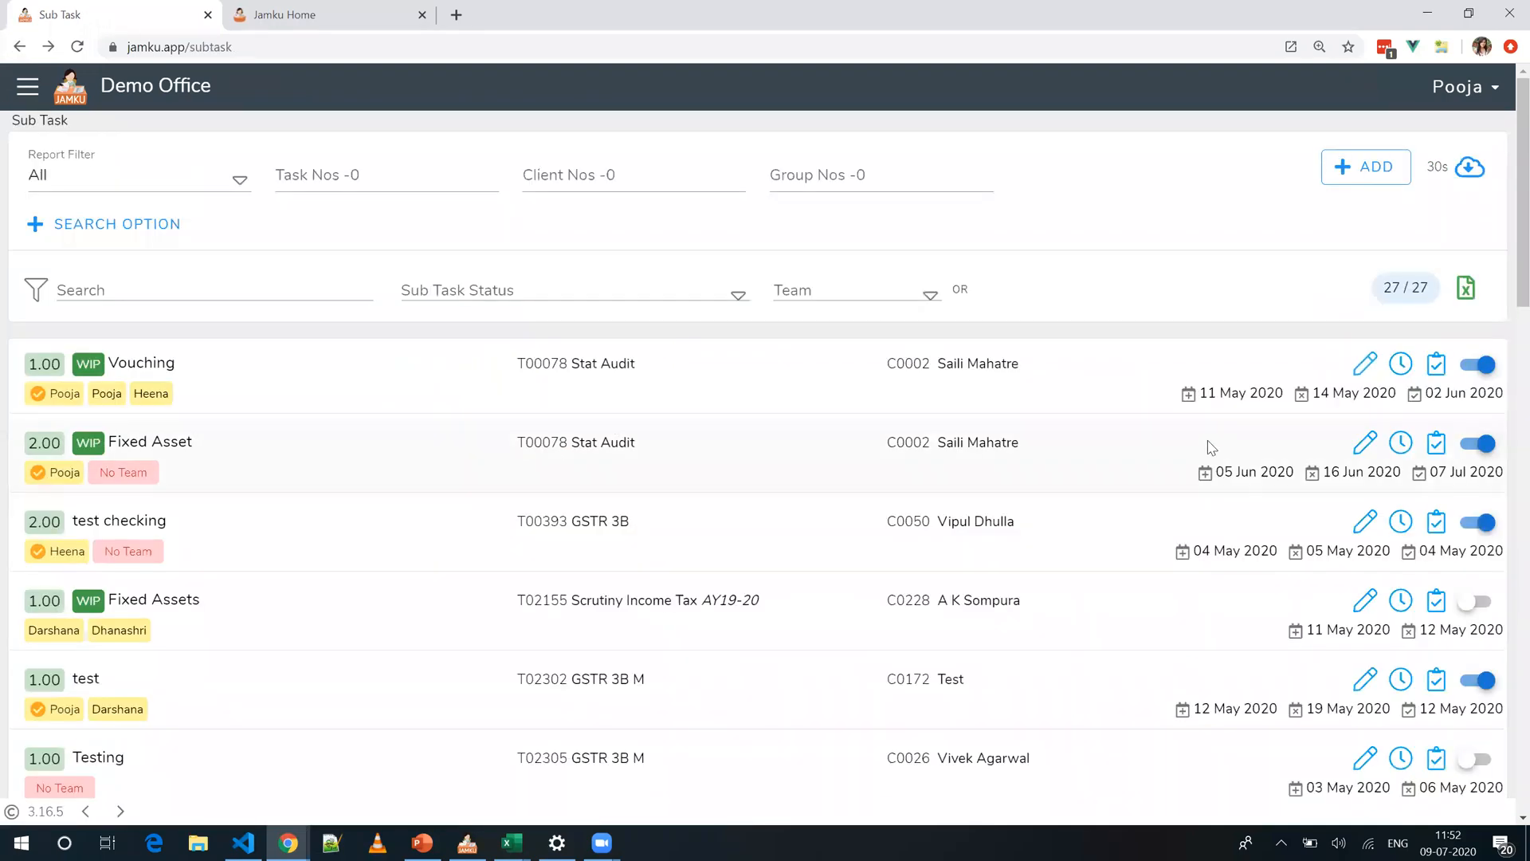
scroll(1382, 511, down, 1)
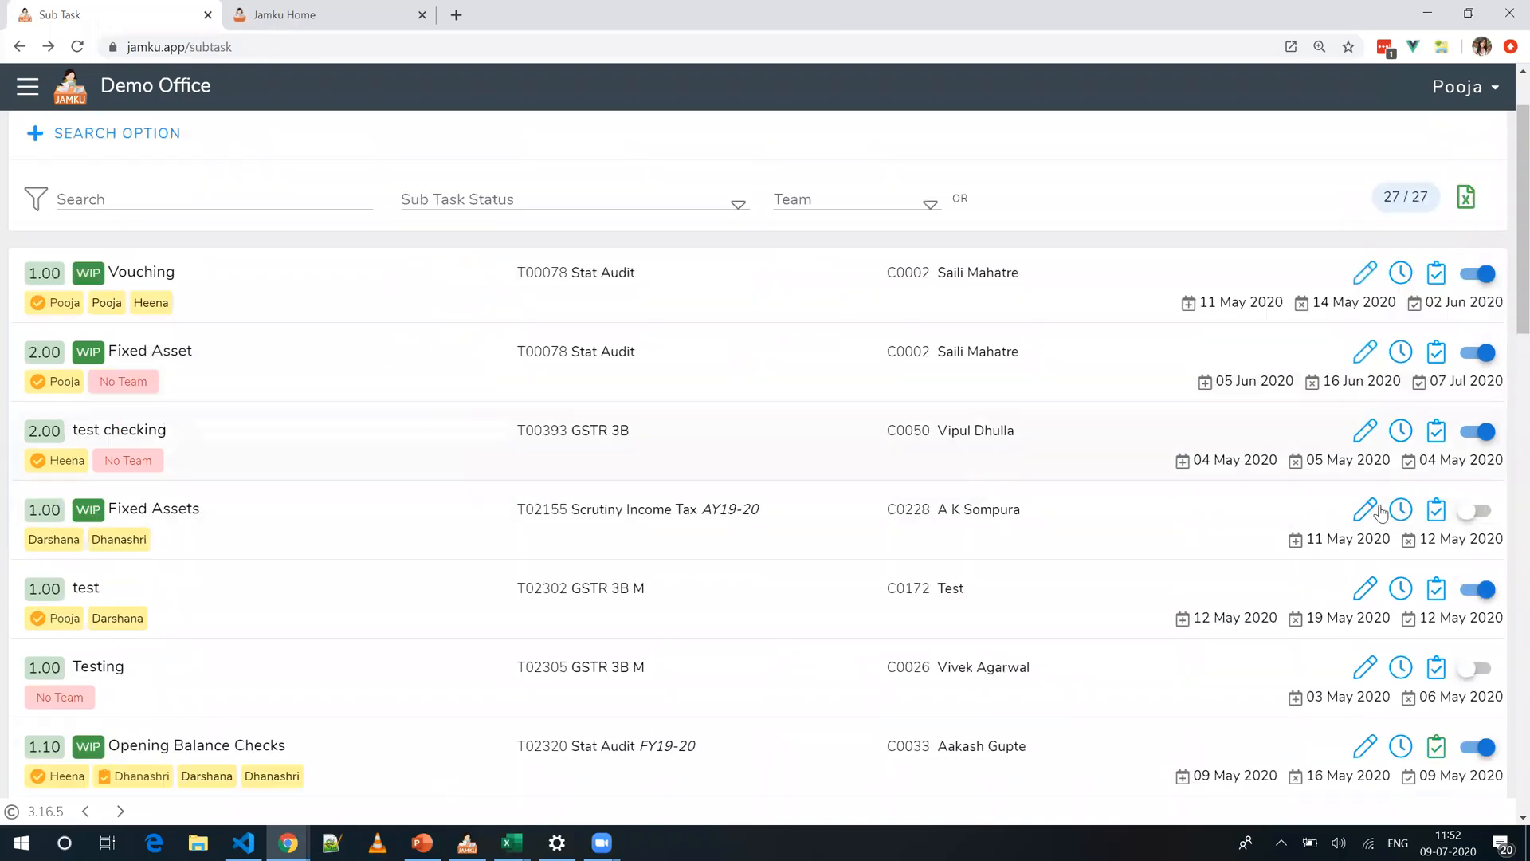
Step: Mark the Scrutiny Income Tax task's Fixed Assets sub task as completed, and view its verification form without verifying
click(1469, 511)
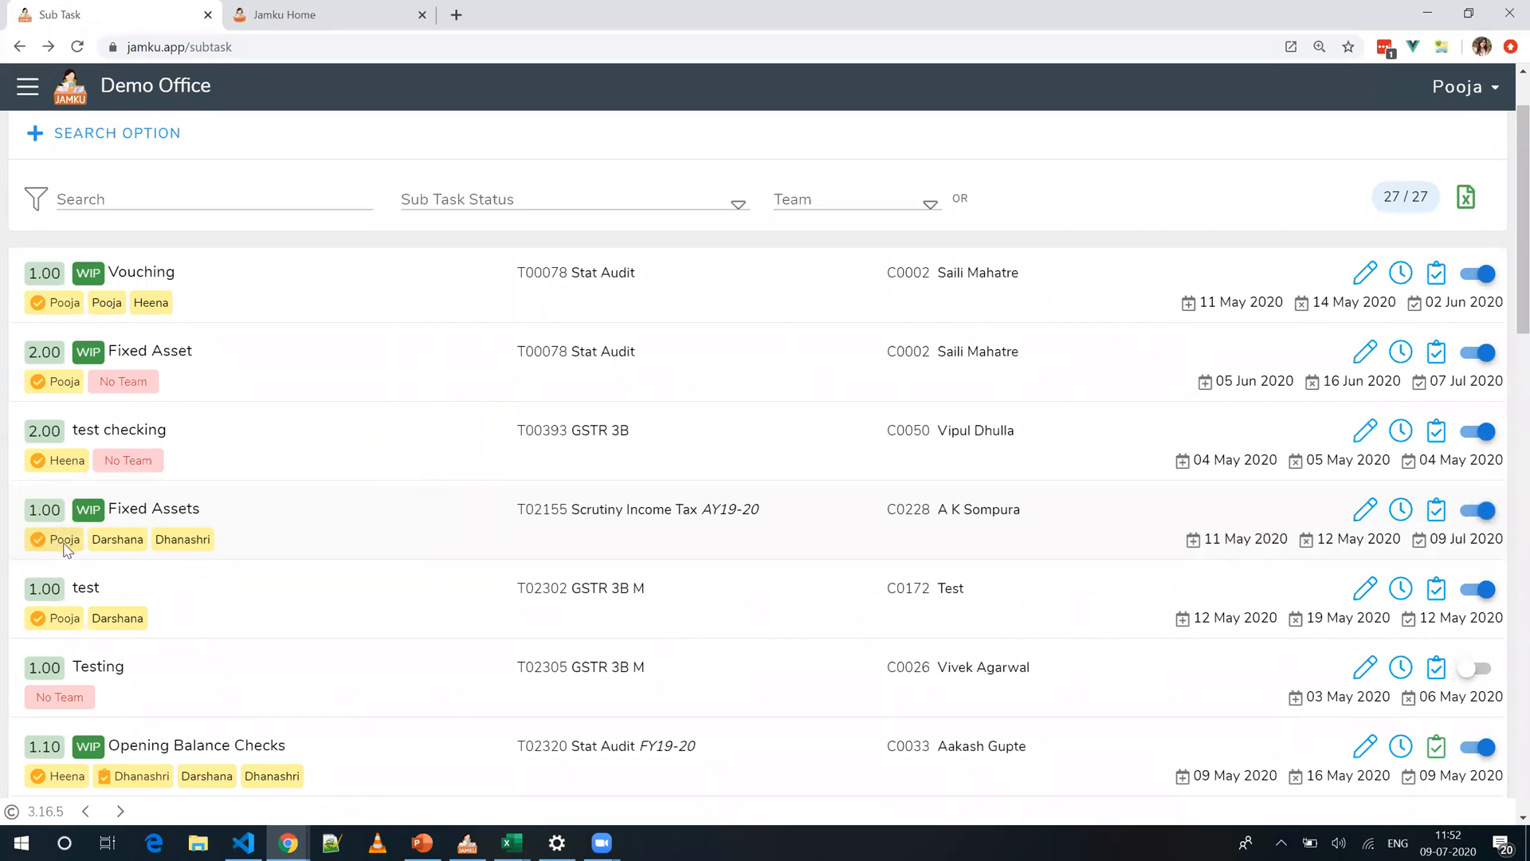
double_click(66, 547)
click(1444, 519)
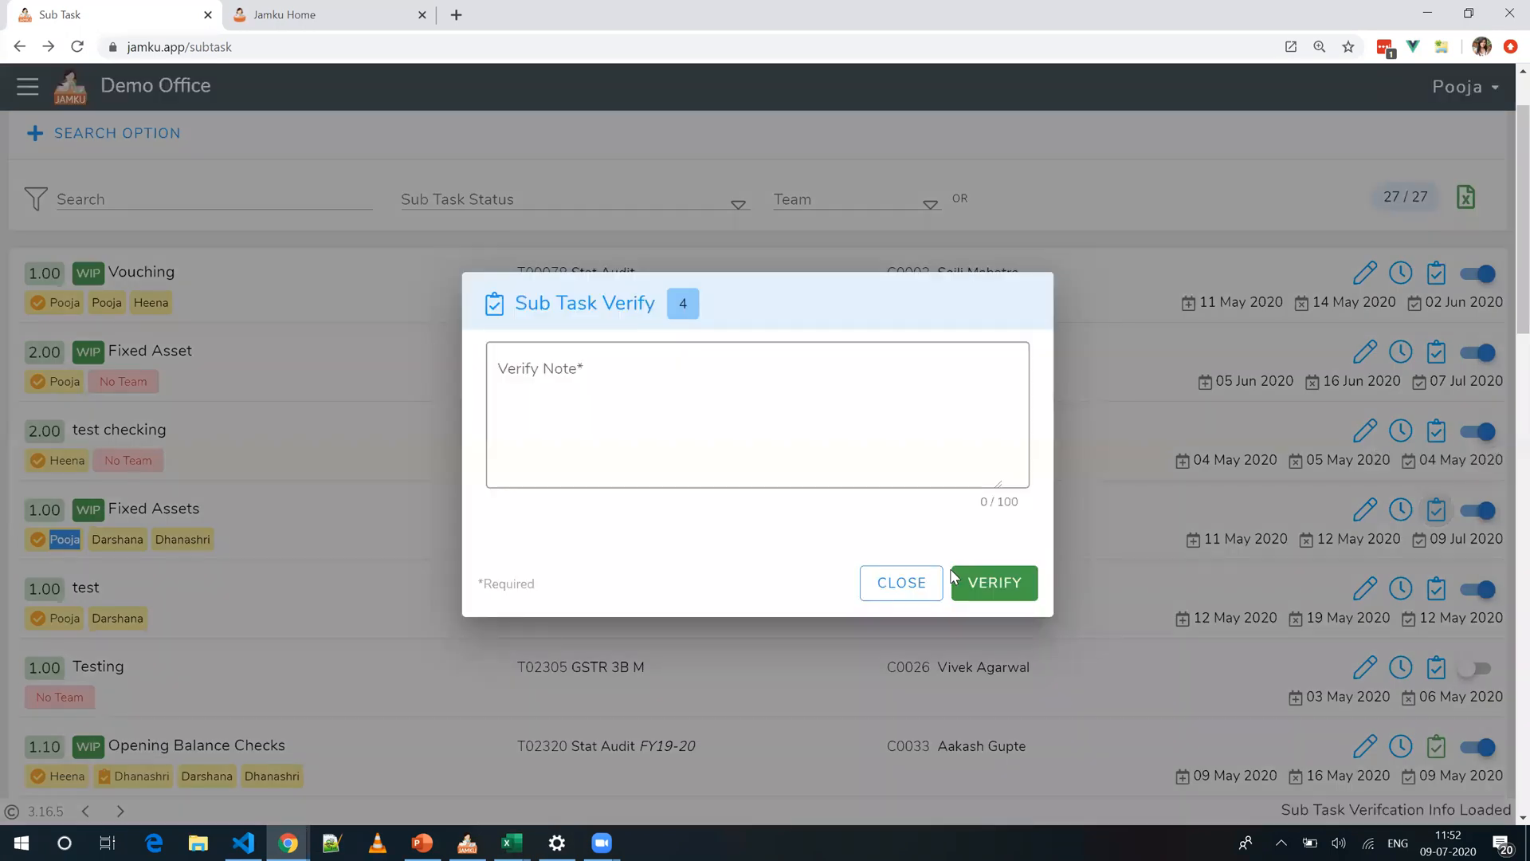
click(912, 581)
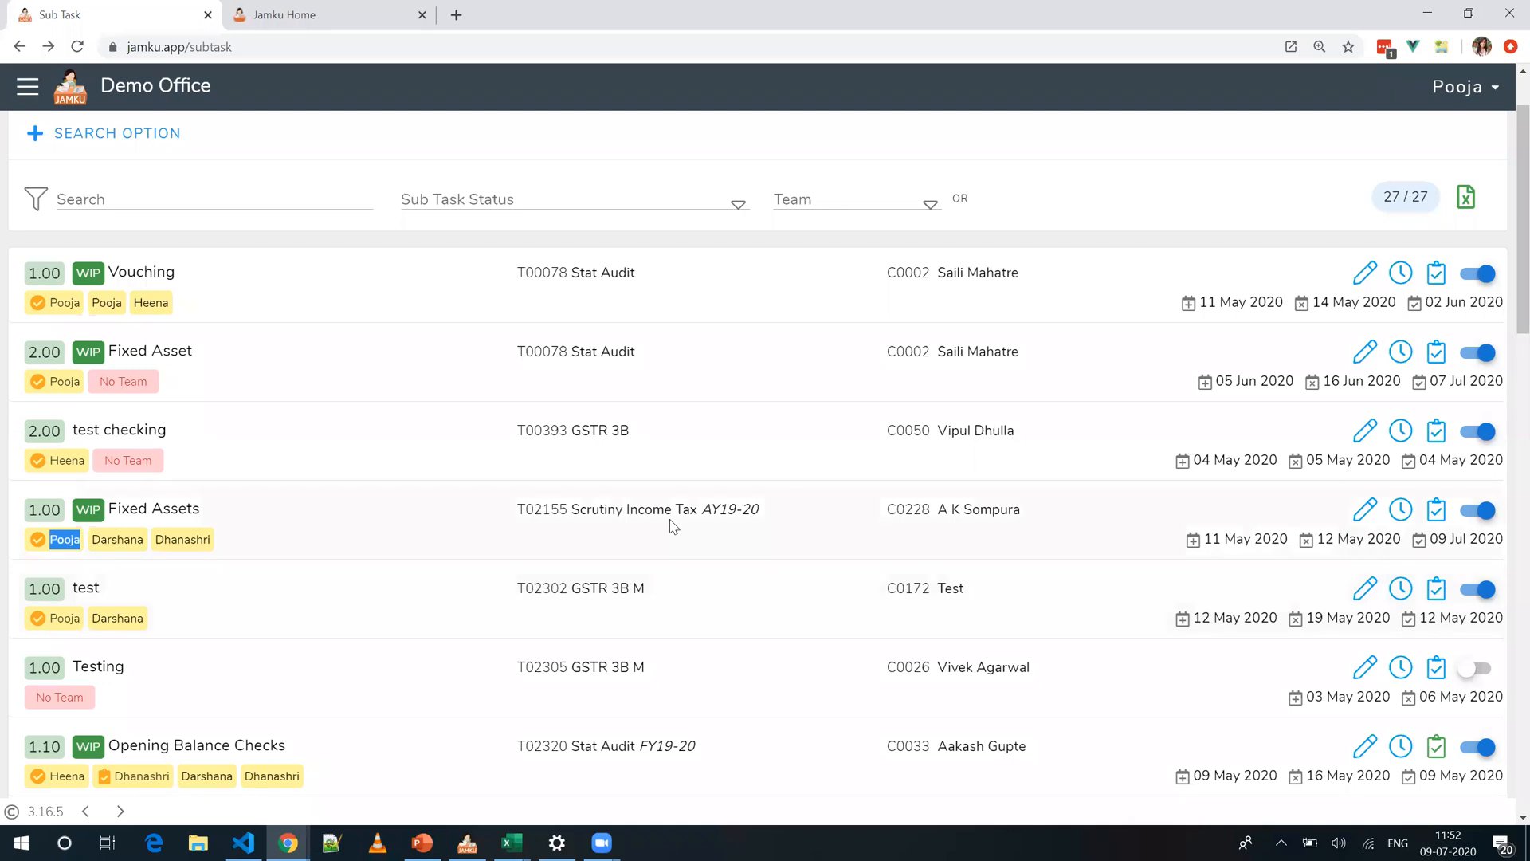
Step: View the Sub Task Status master in Office Config and return to the Sub Task list
scroll(672, 526, up, 2)
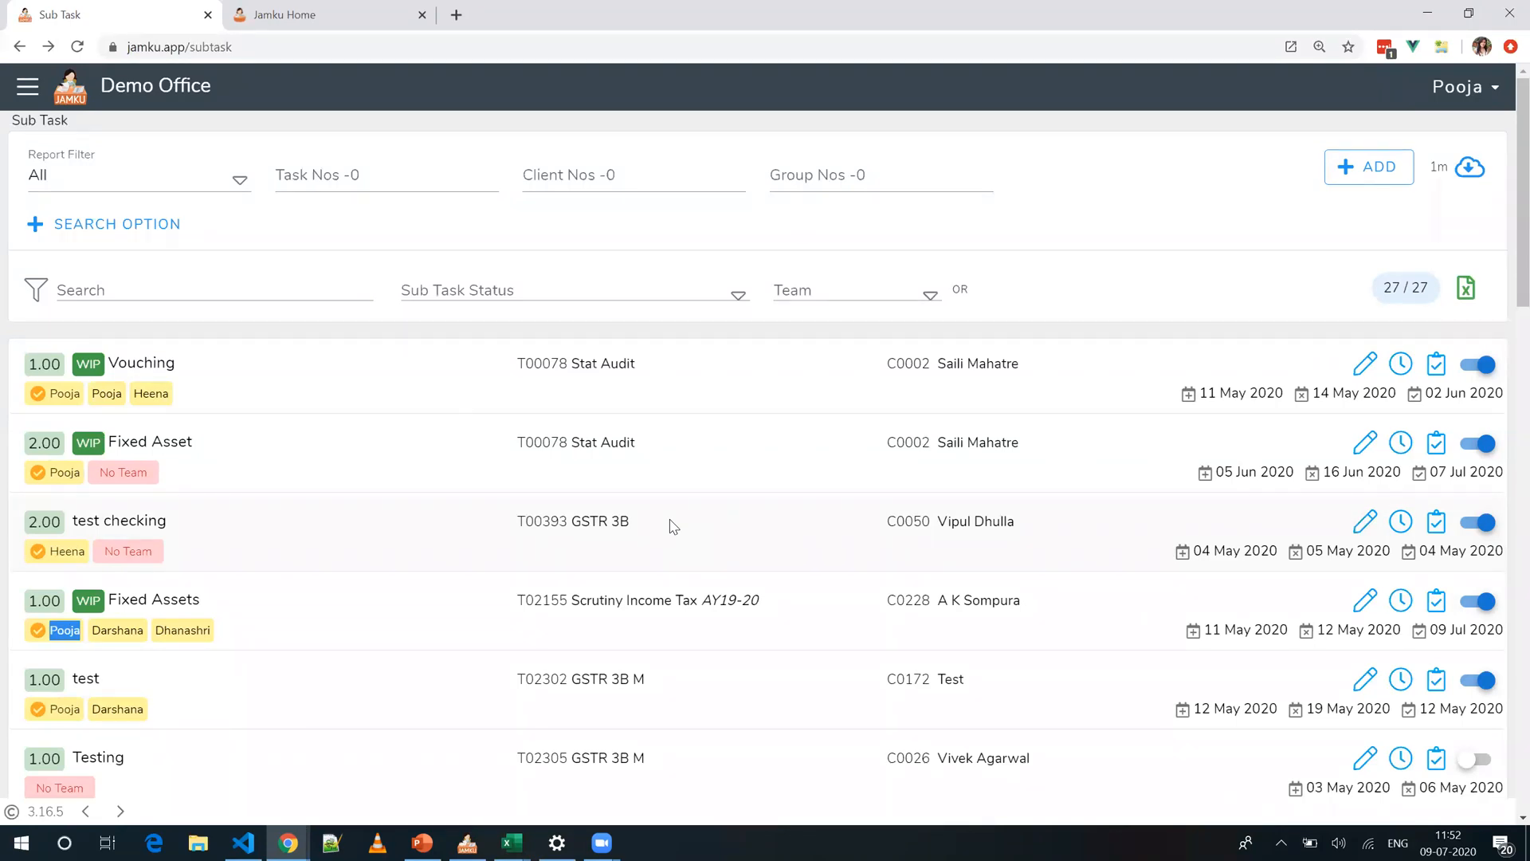
click(27, 89)
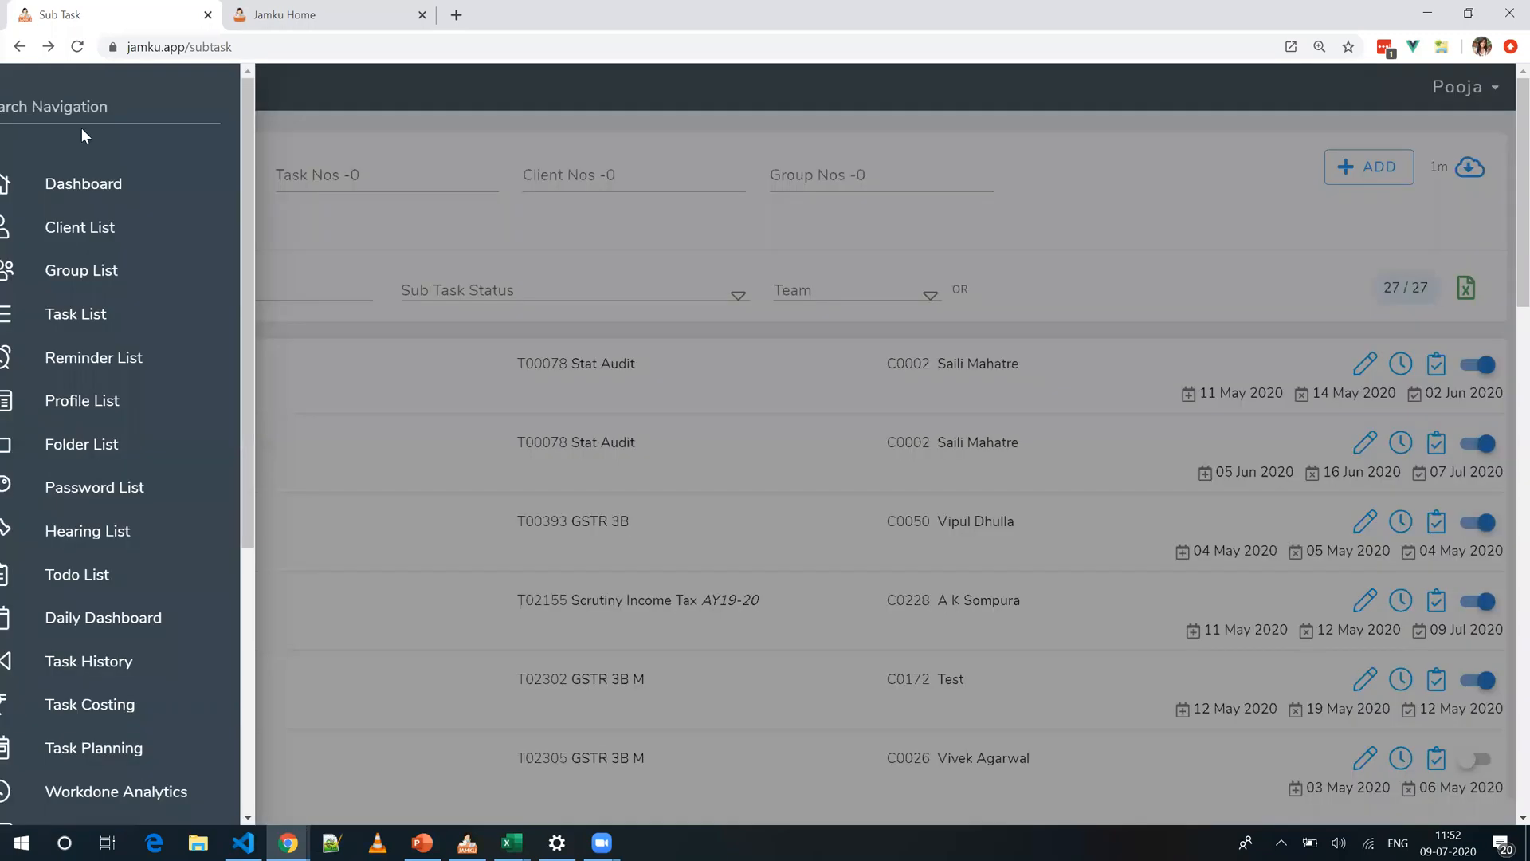
click(94, 117)
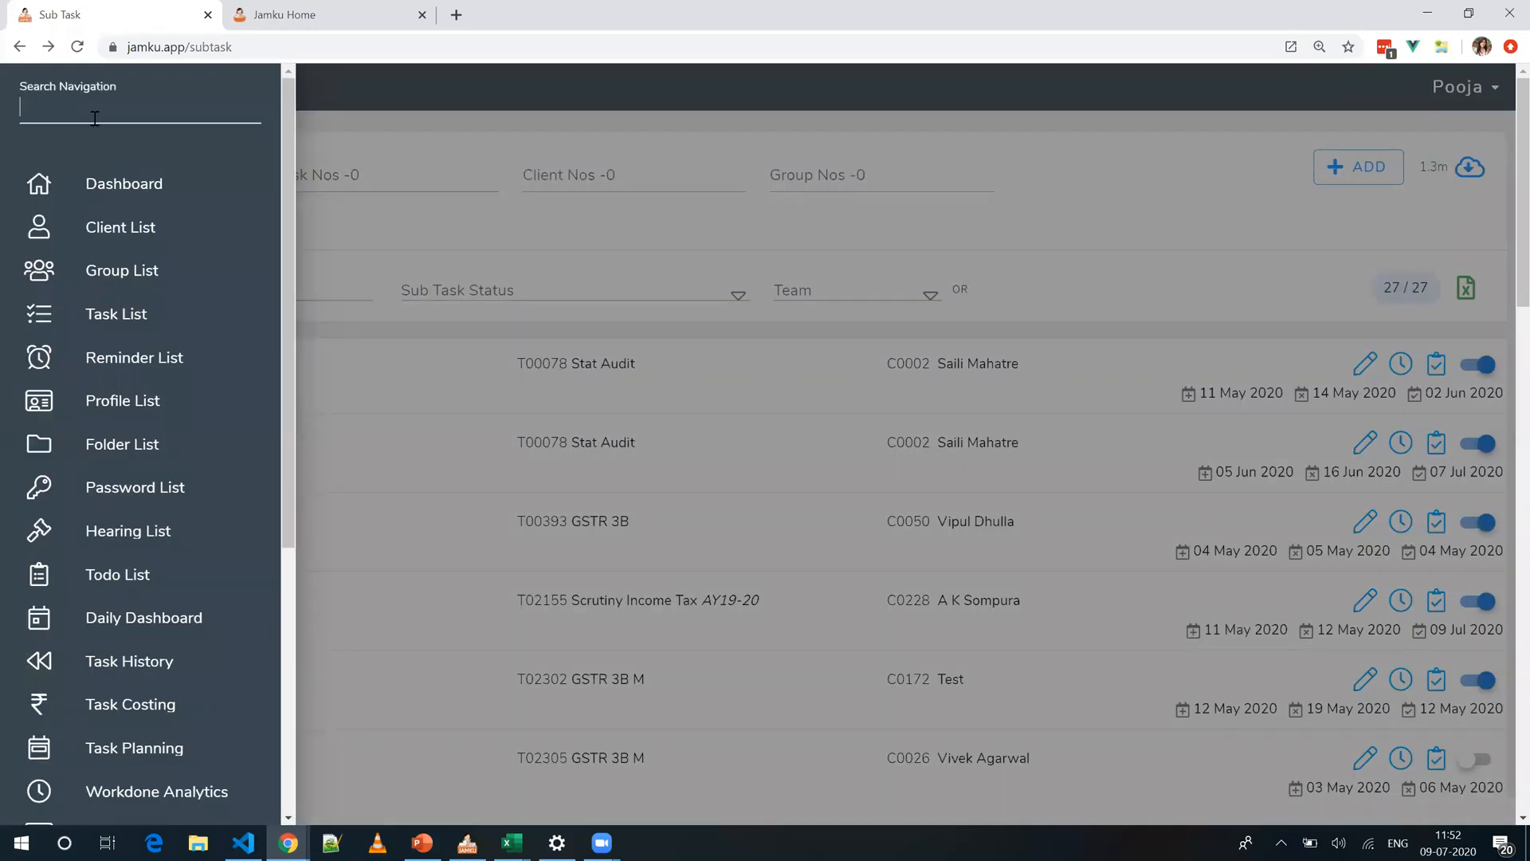
text(off)
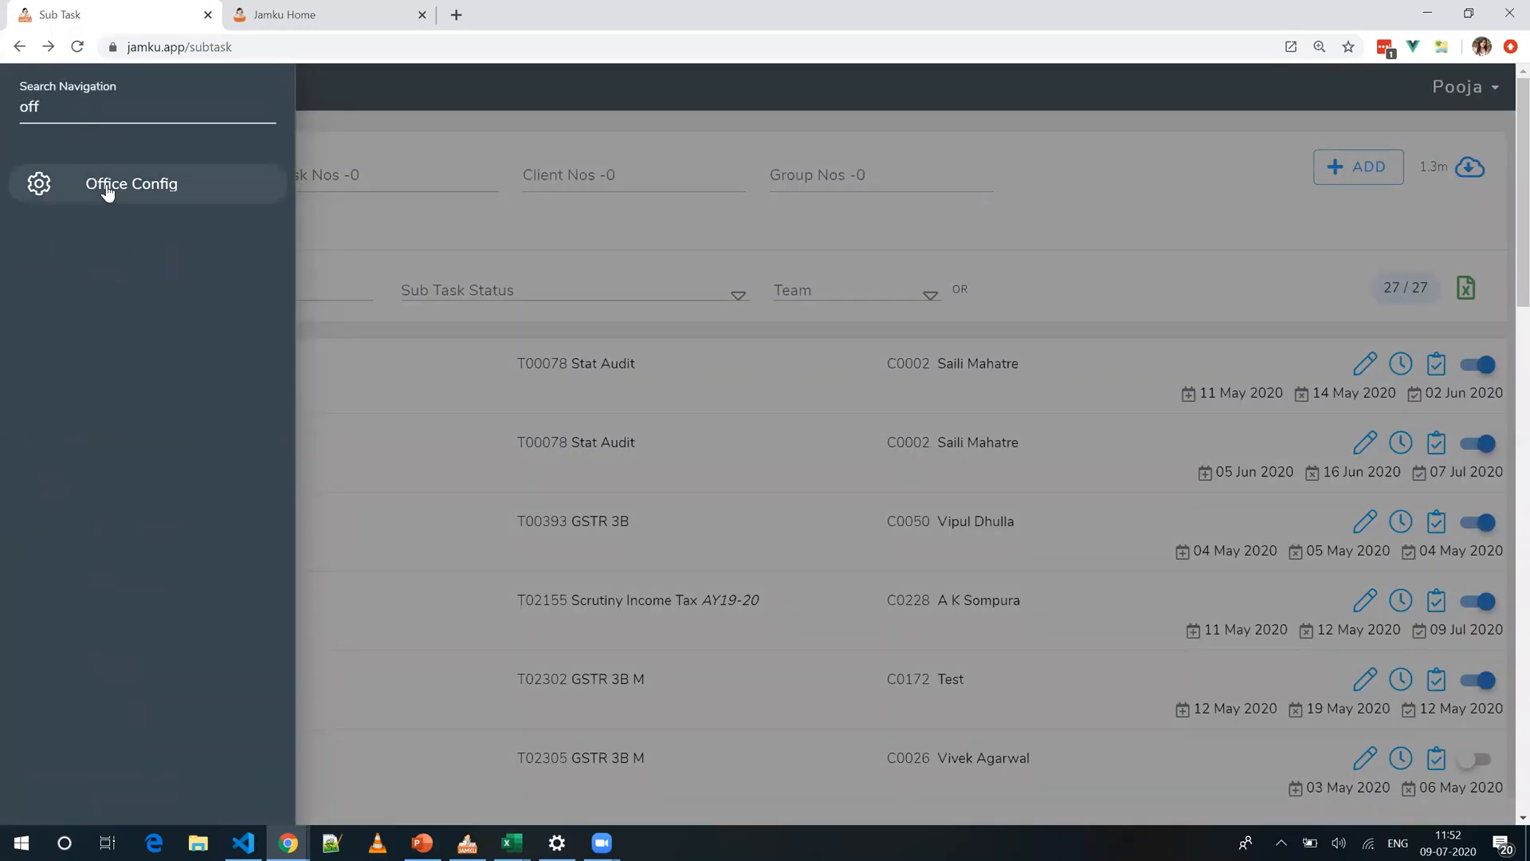
click(107, 184)
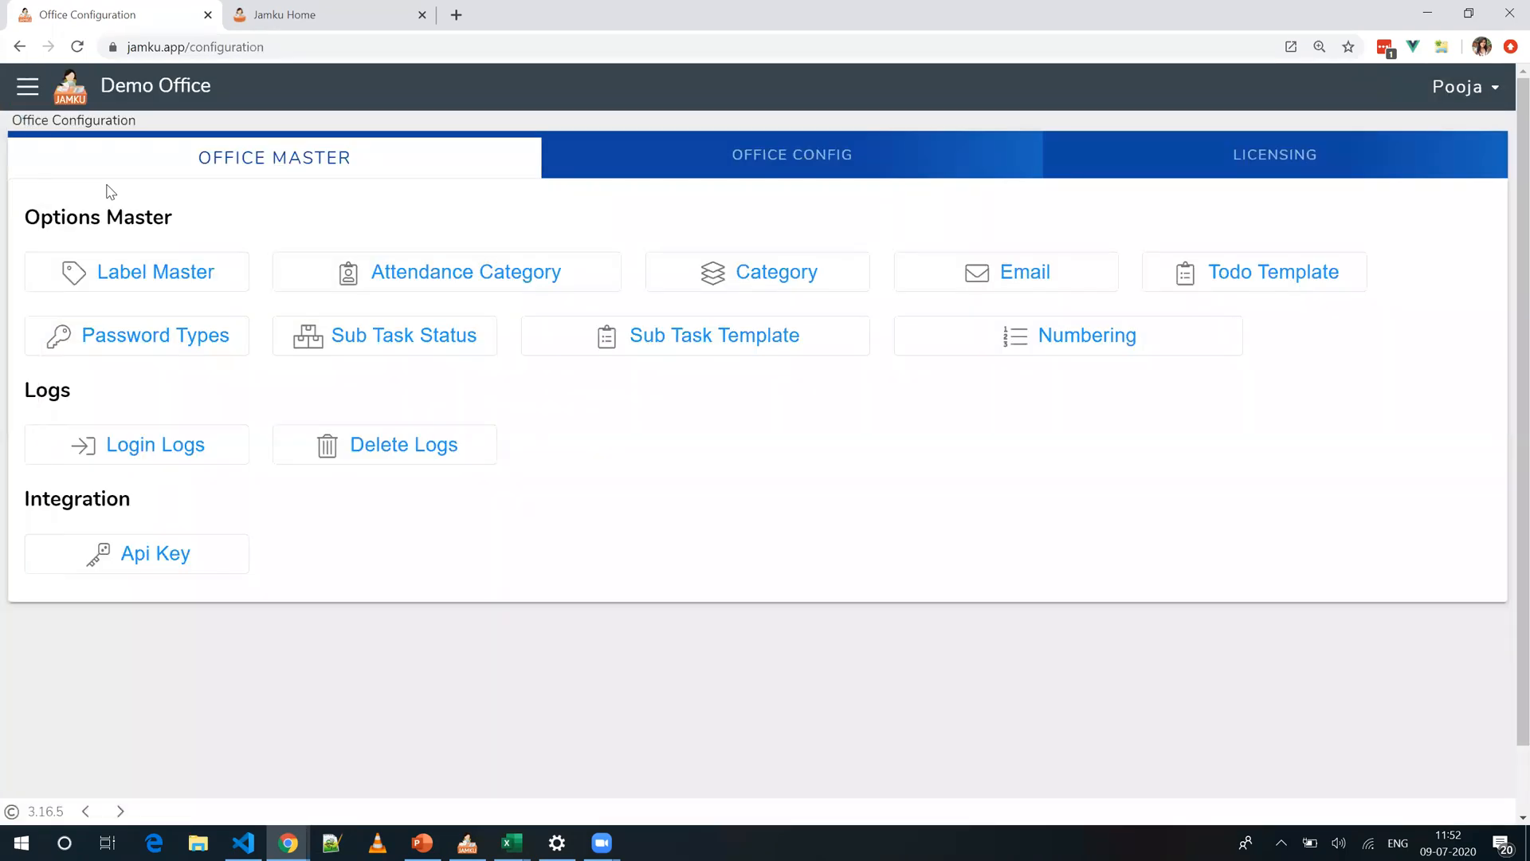
click(423, 339)
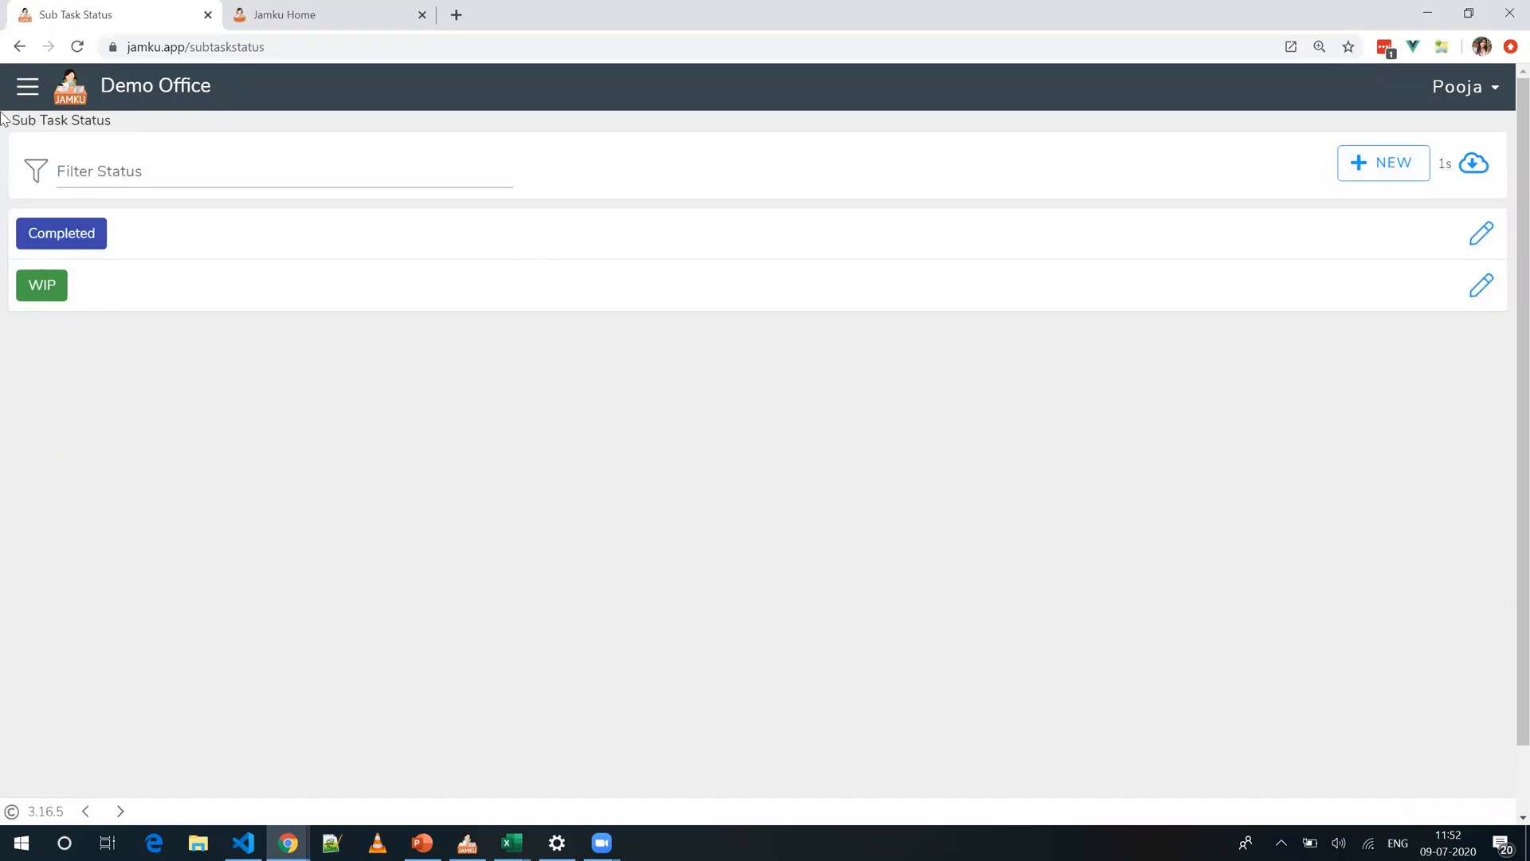
click(20, 48)
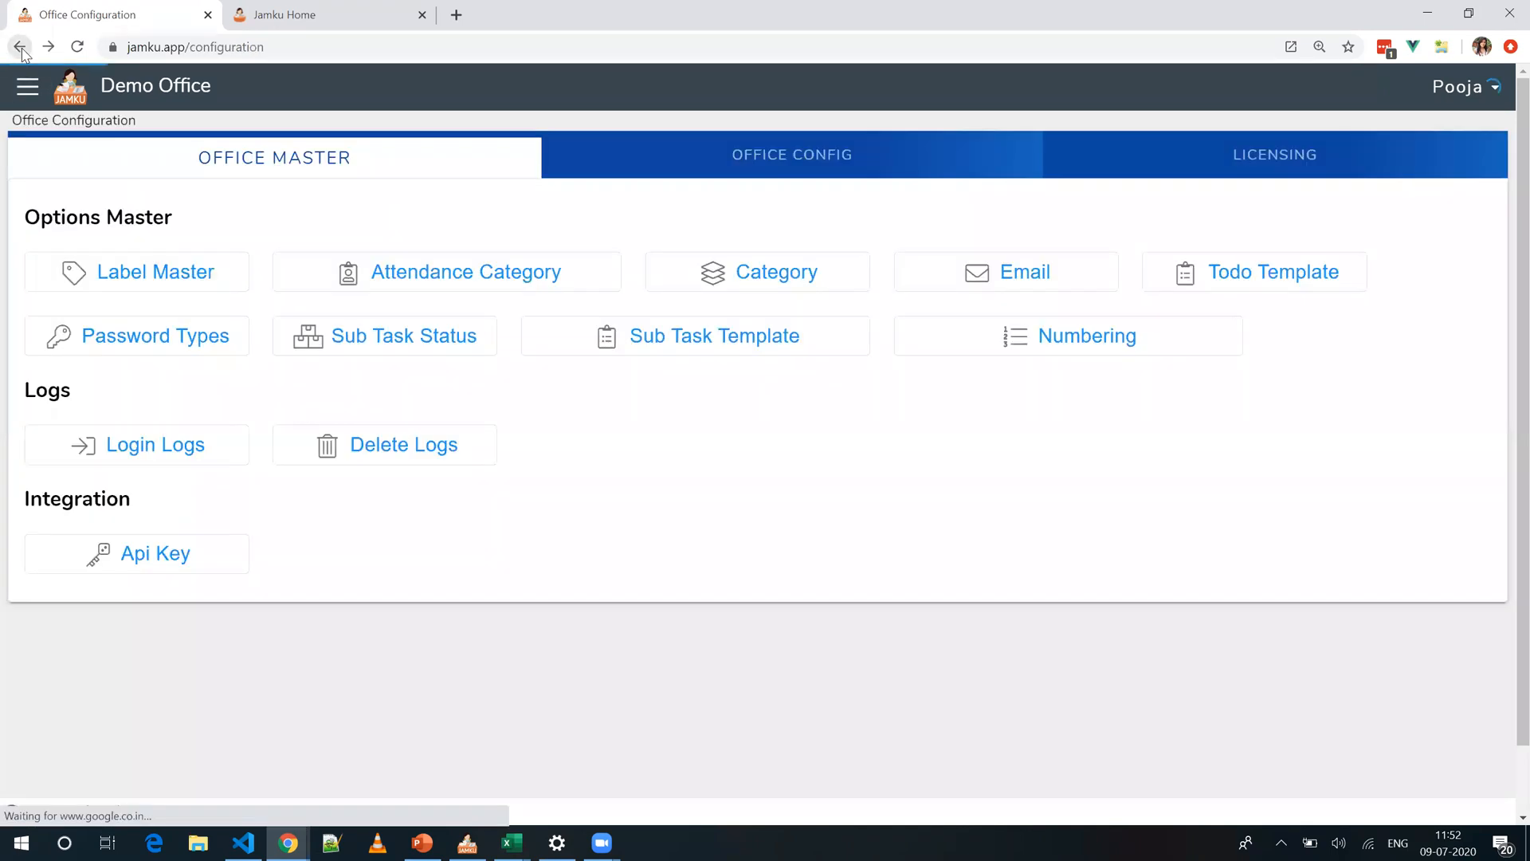
click(20, 47)
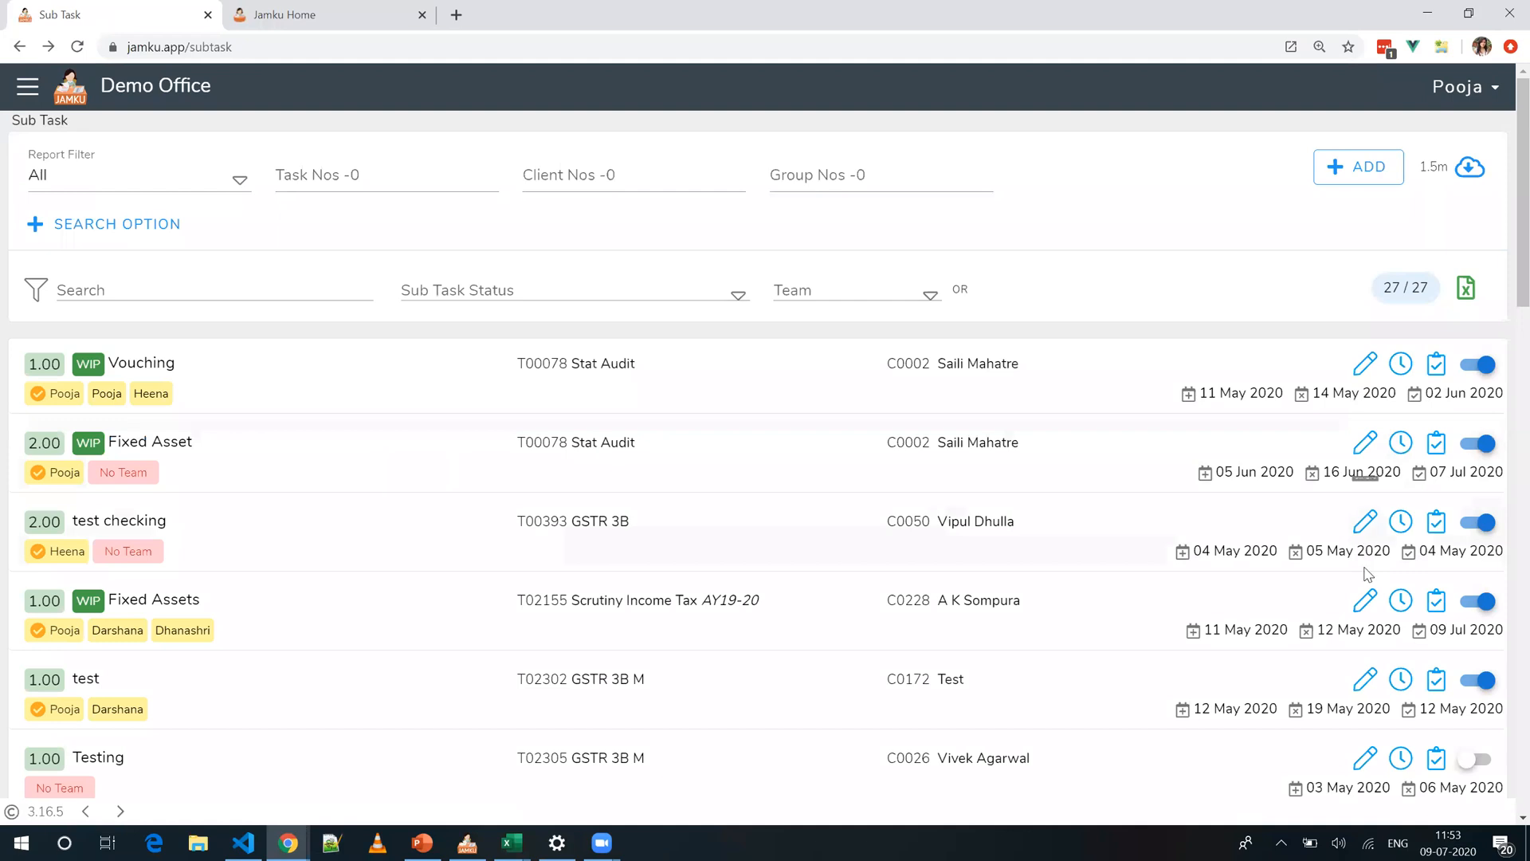
Step: Set the status of the GSTR 3B M task's Testing sub task to WIP and save it
scroll(1365, 610, down, 1)
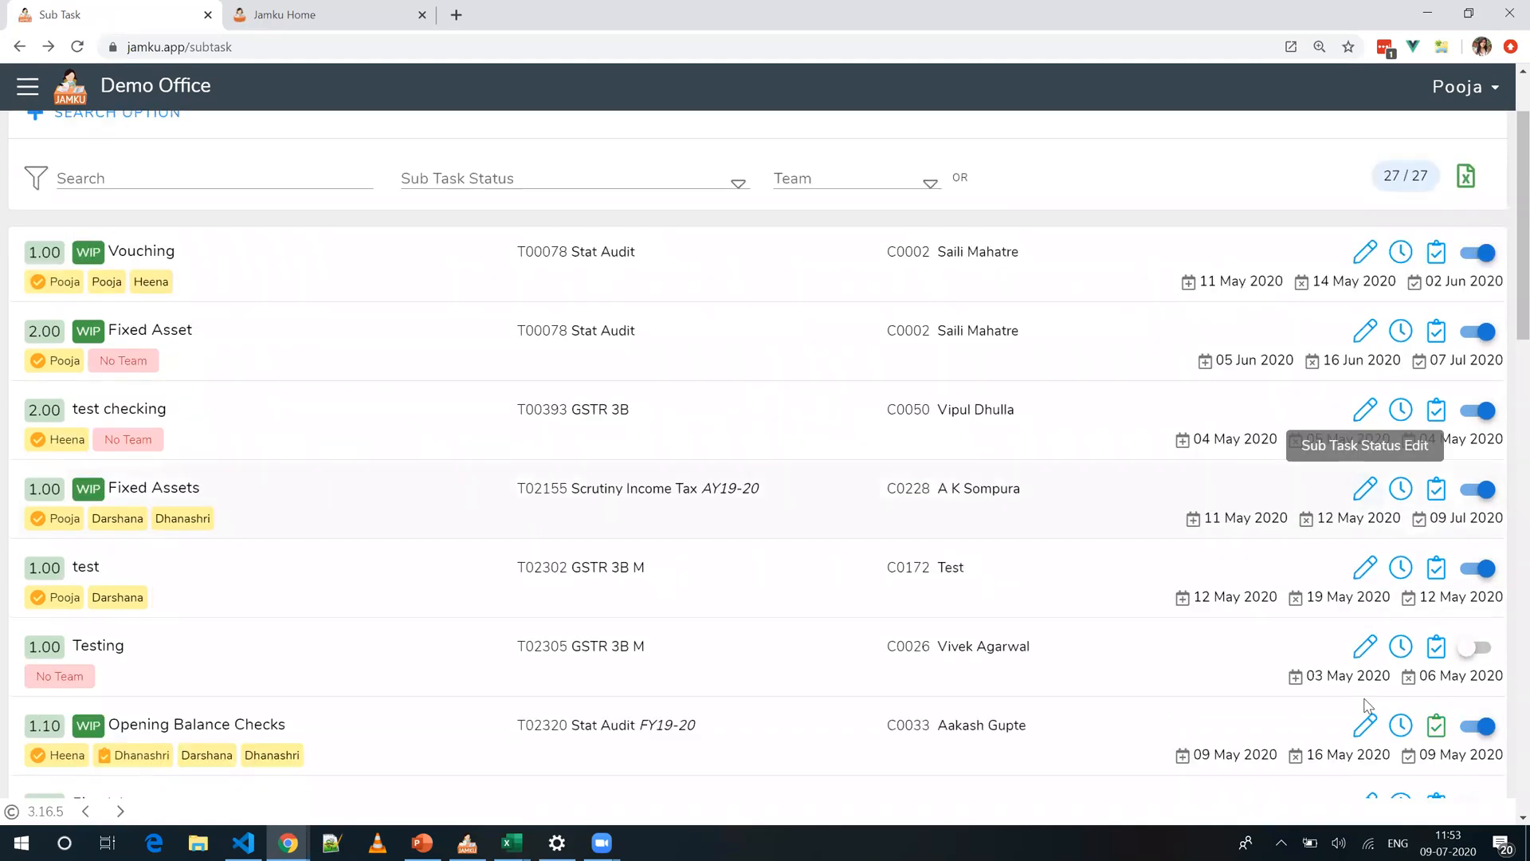
click(1365, 647)
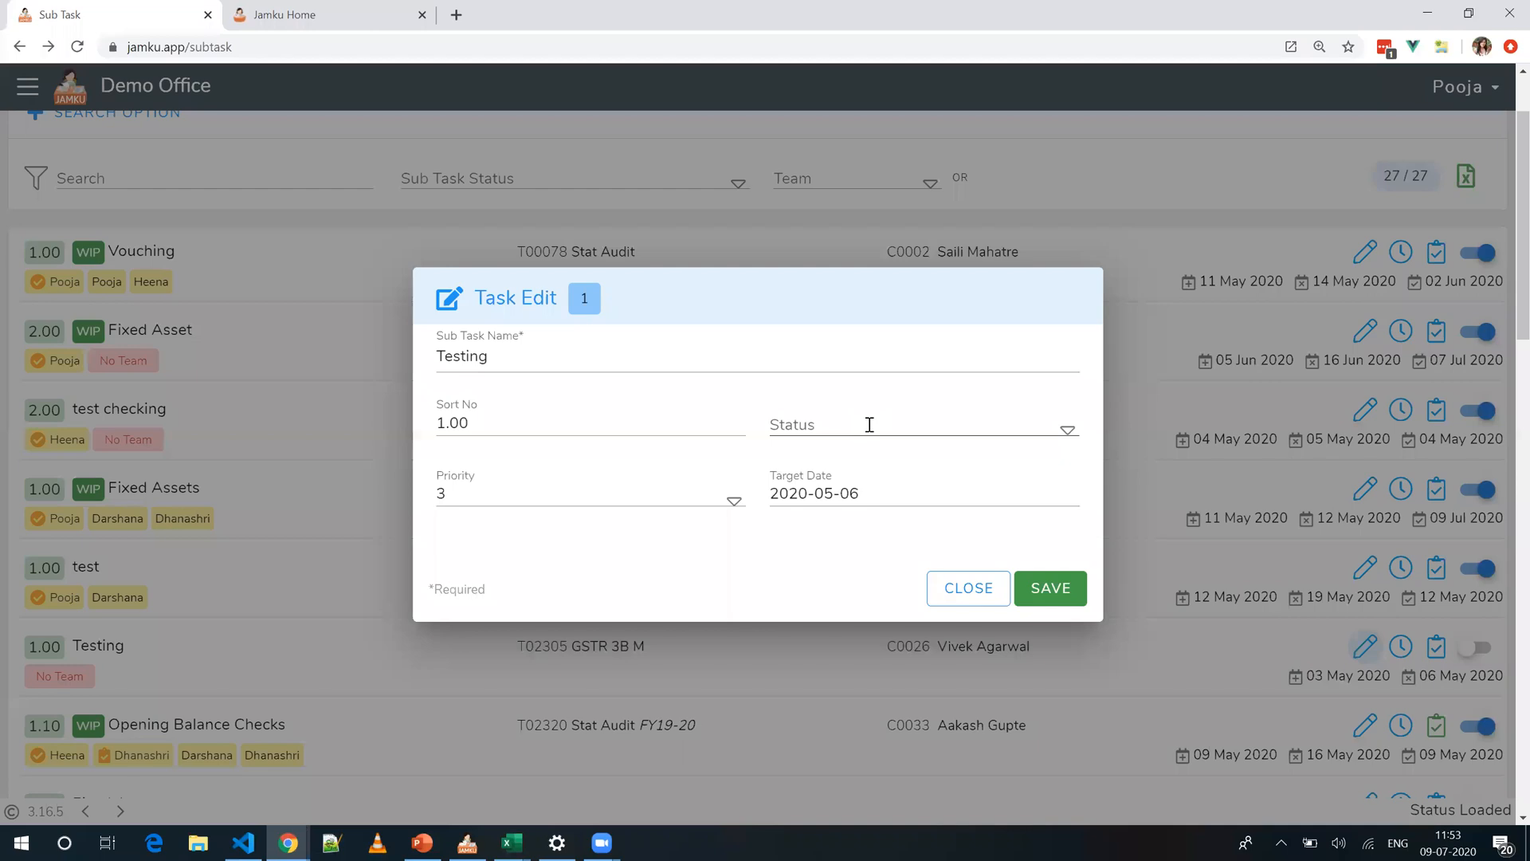
click(868, 426)
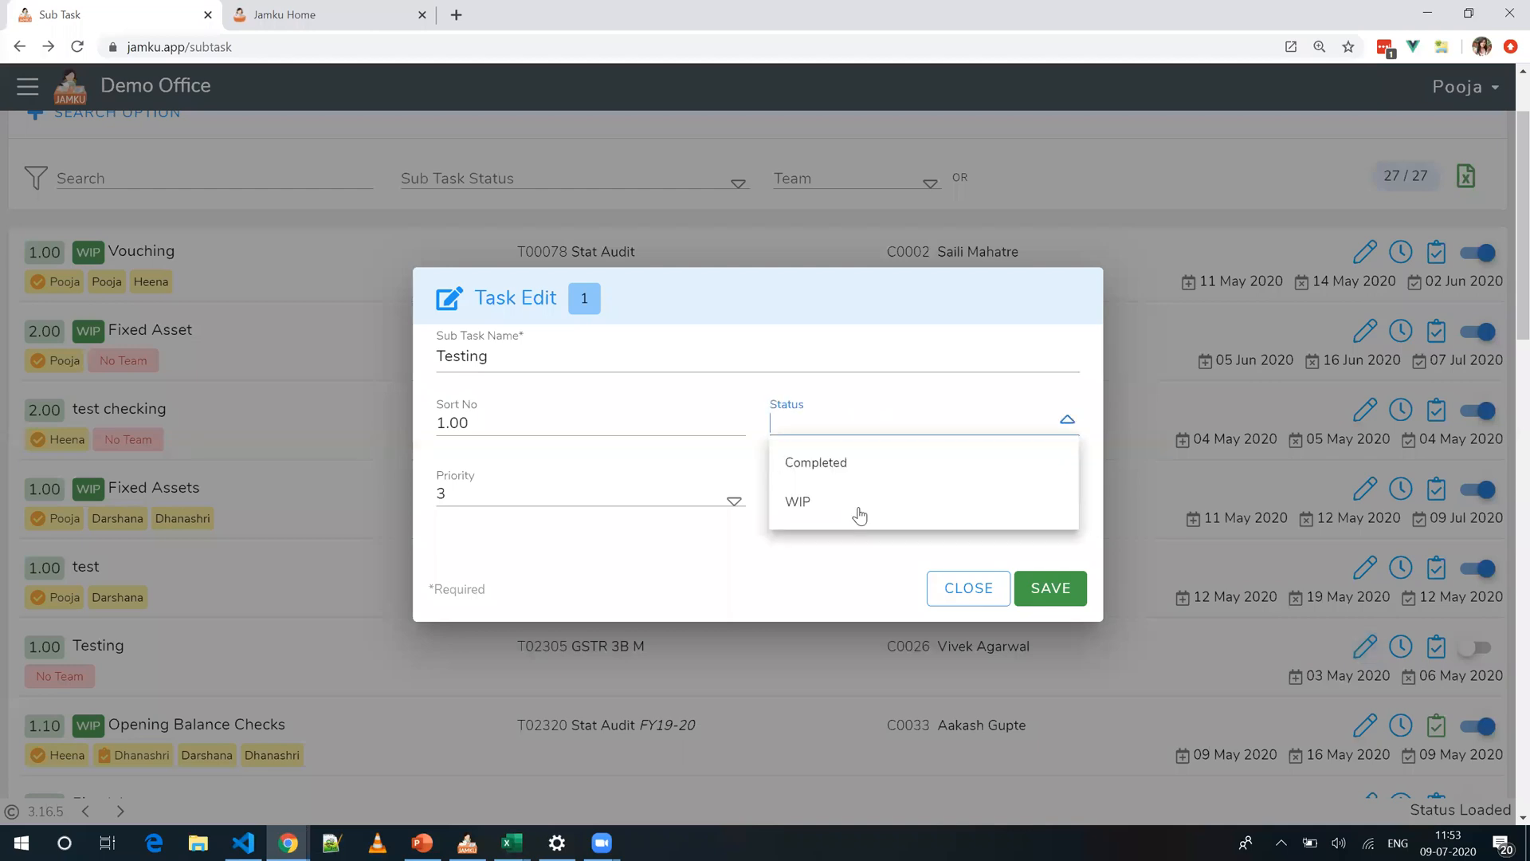
click(860, 517)
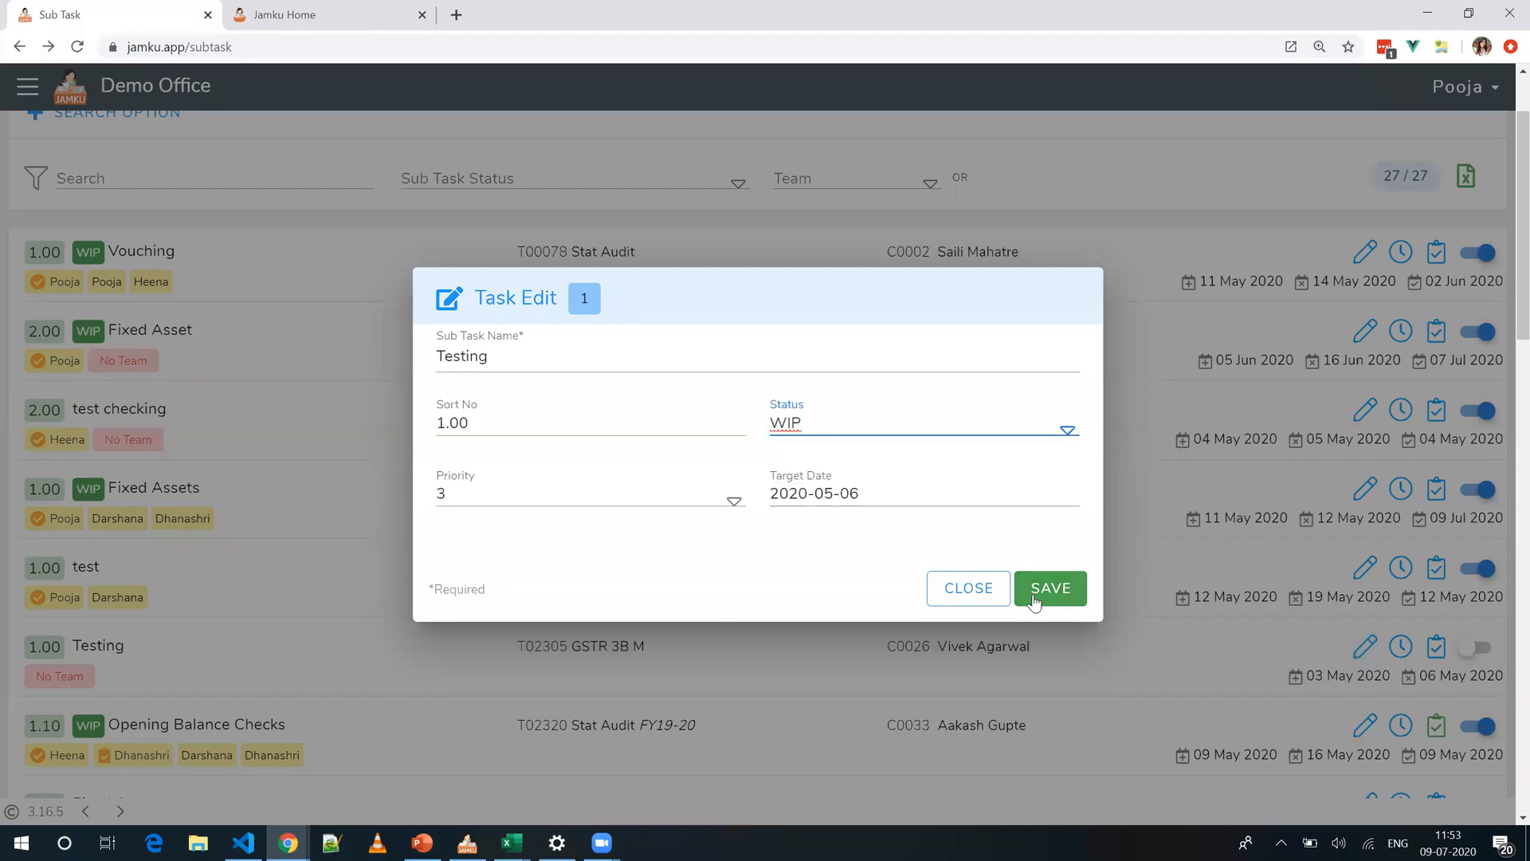
click(1035, 599)
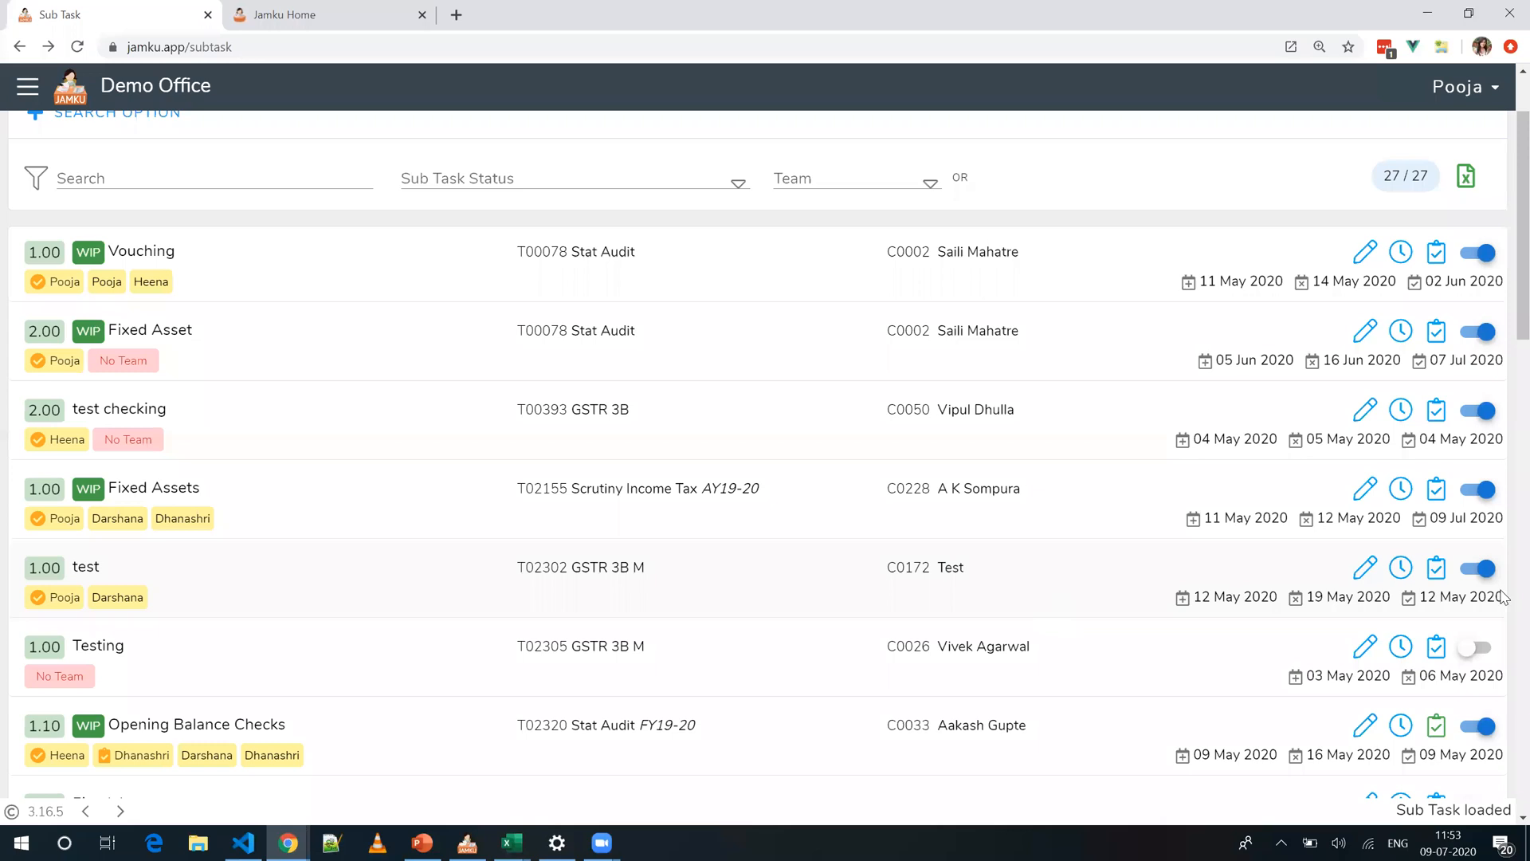
Step: Filter the Sub Task list by the WIP status and clear the filter again
scroll(514, 231, up, 2)
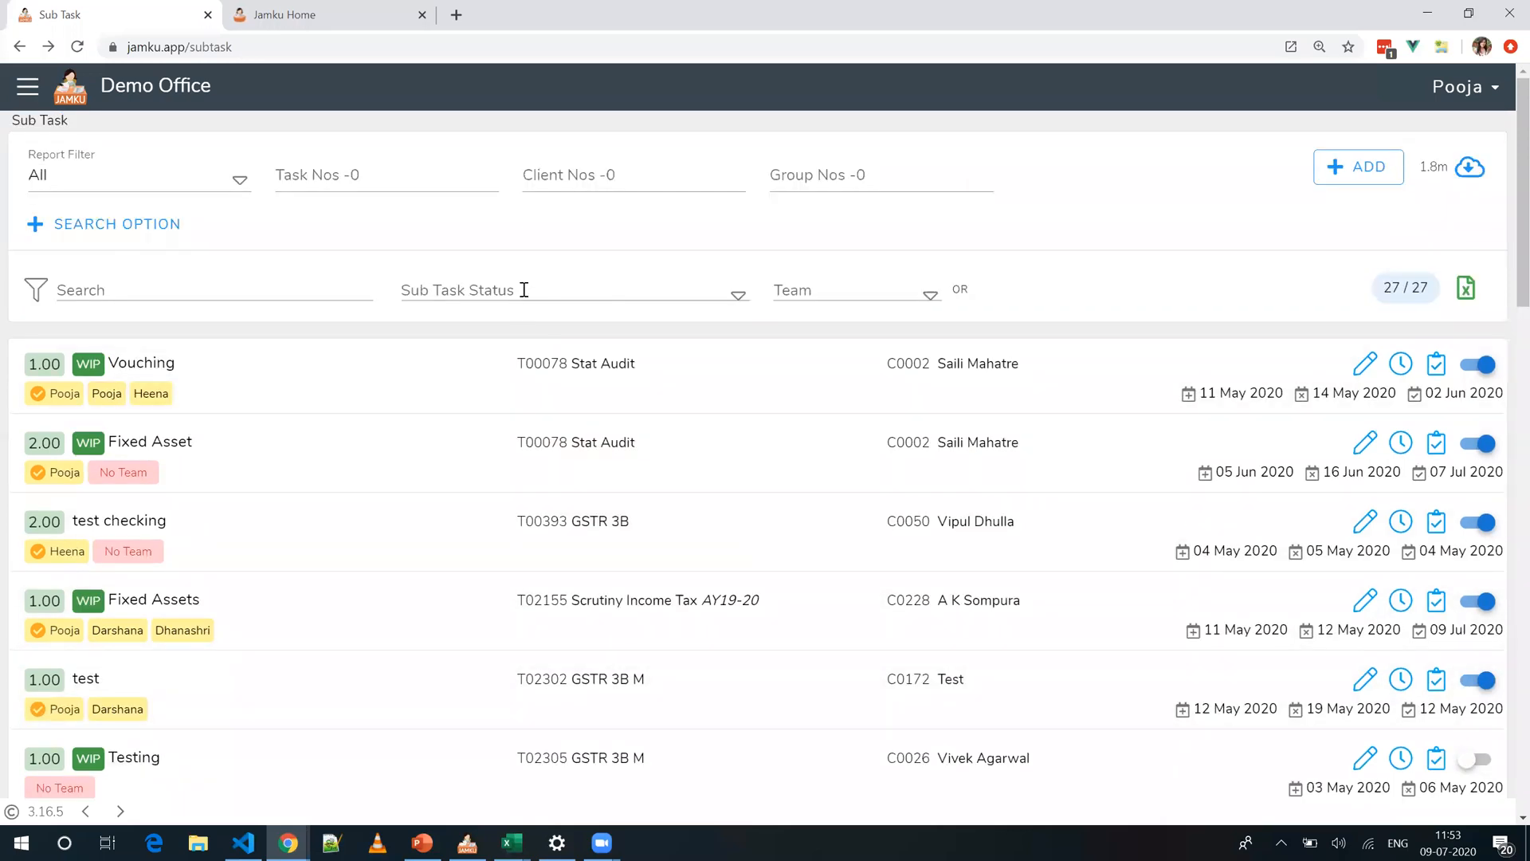
click(522, 289)
click(437, 333)
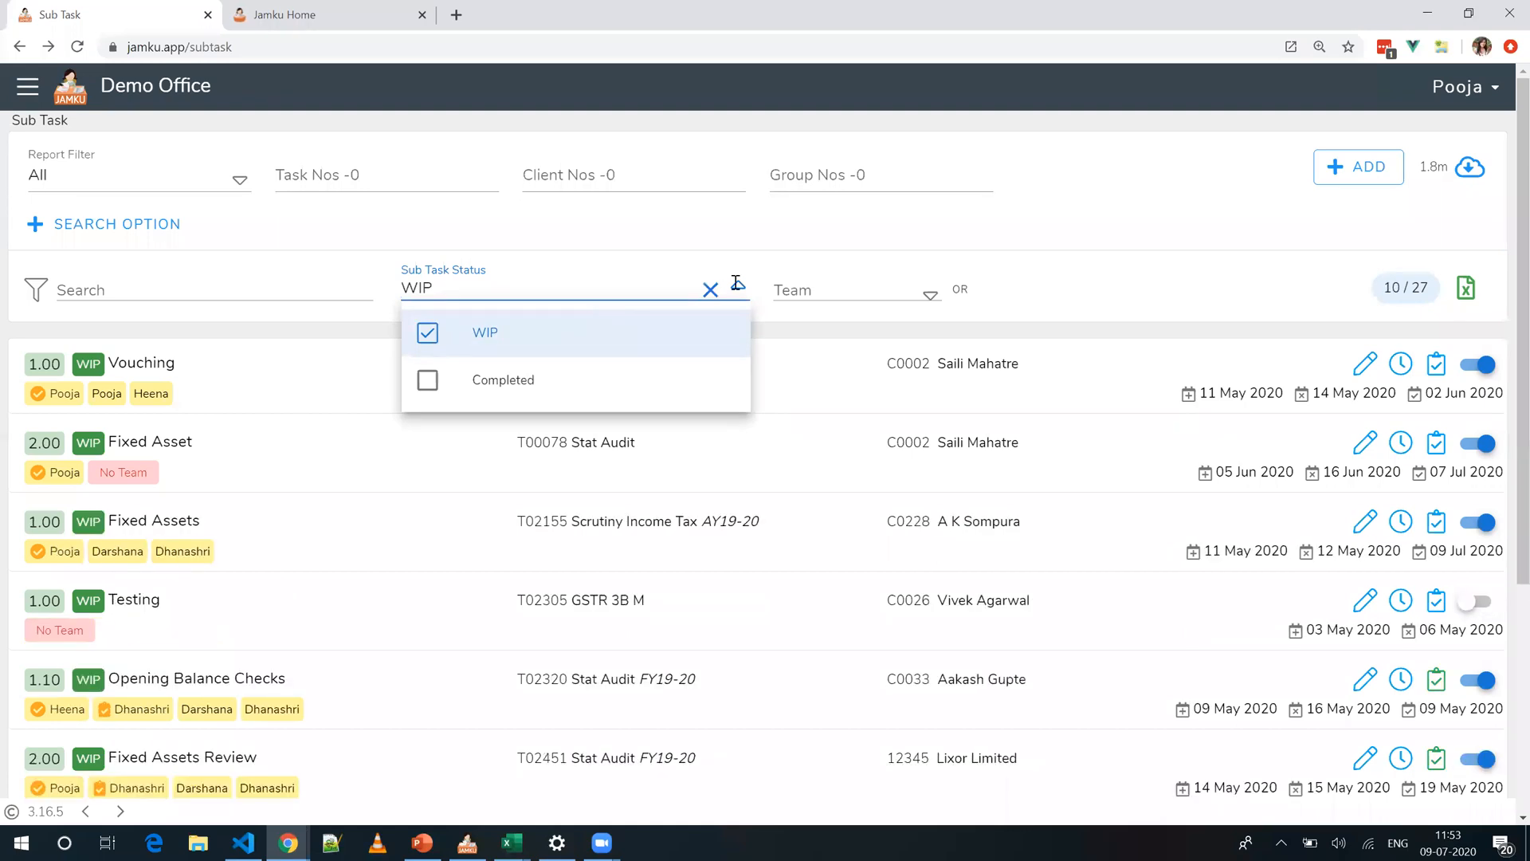
click(710, 290)
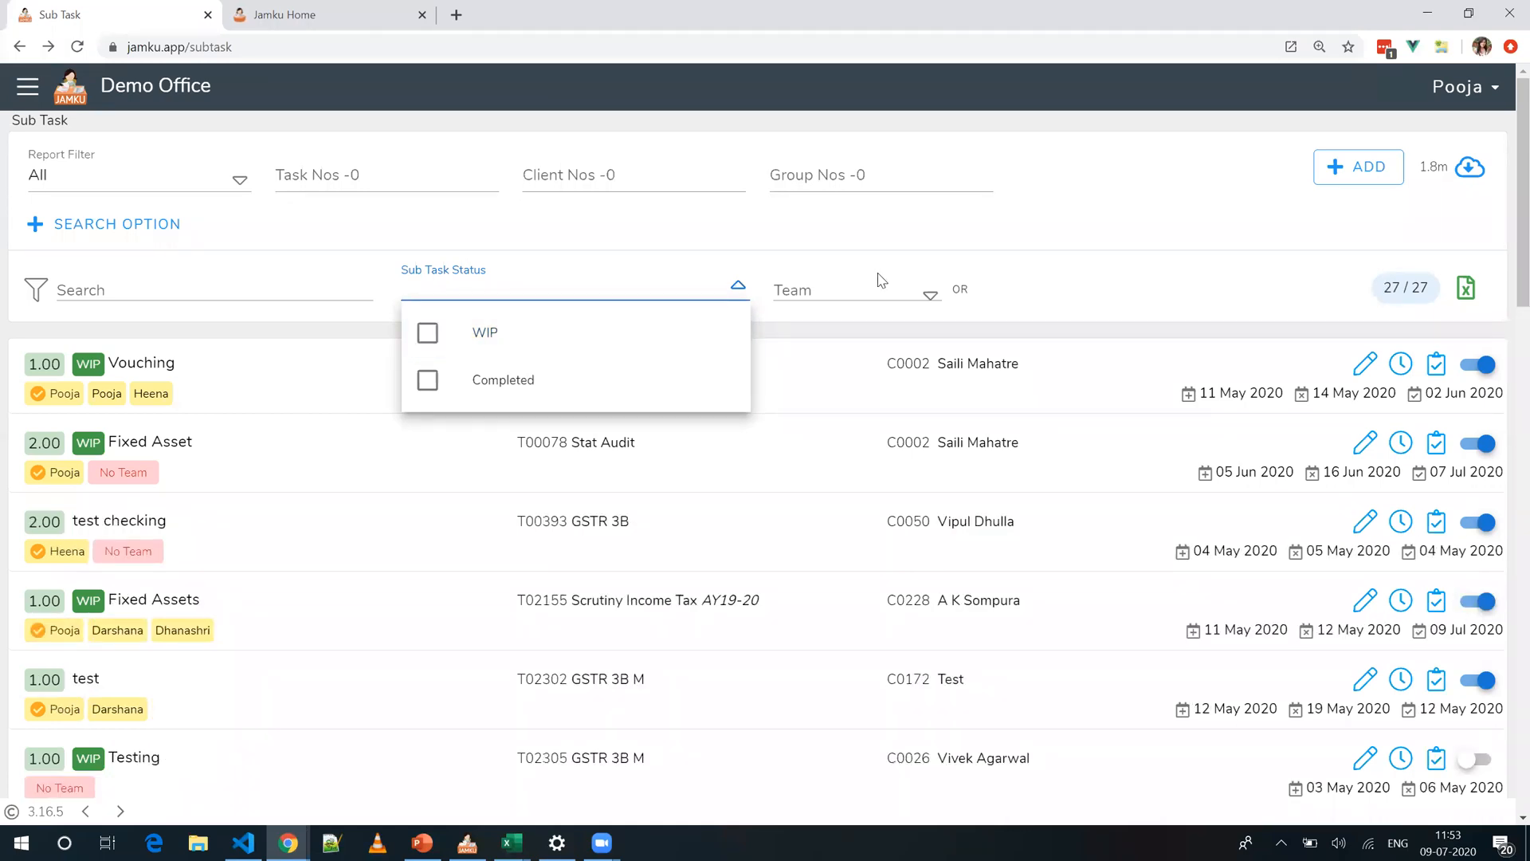
click(731, 227)
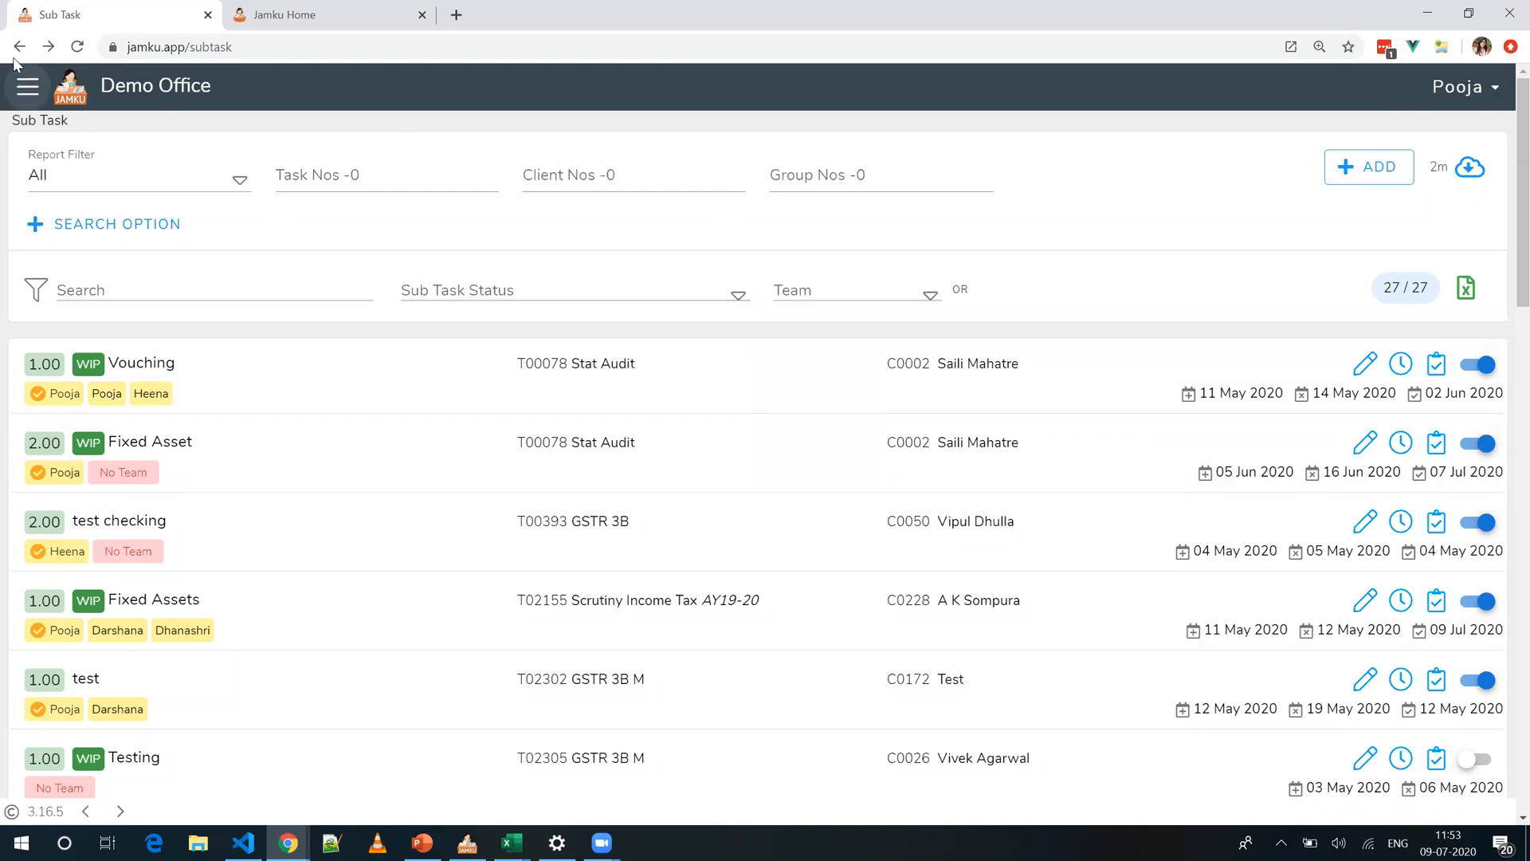
click(25, 87)
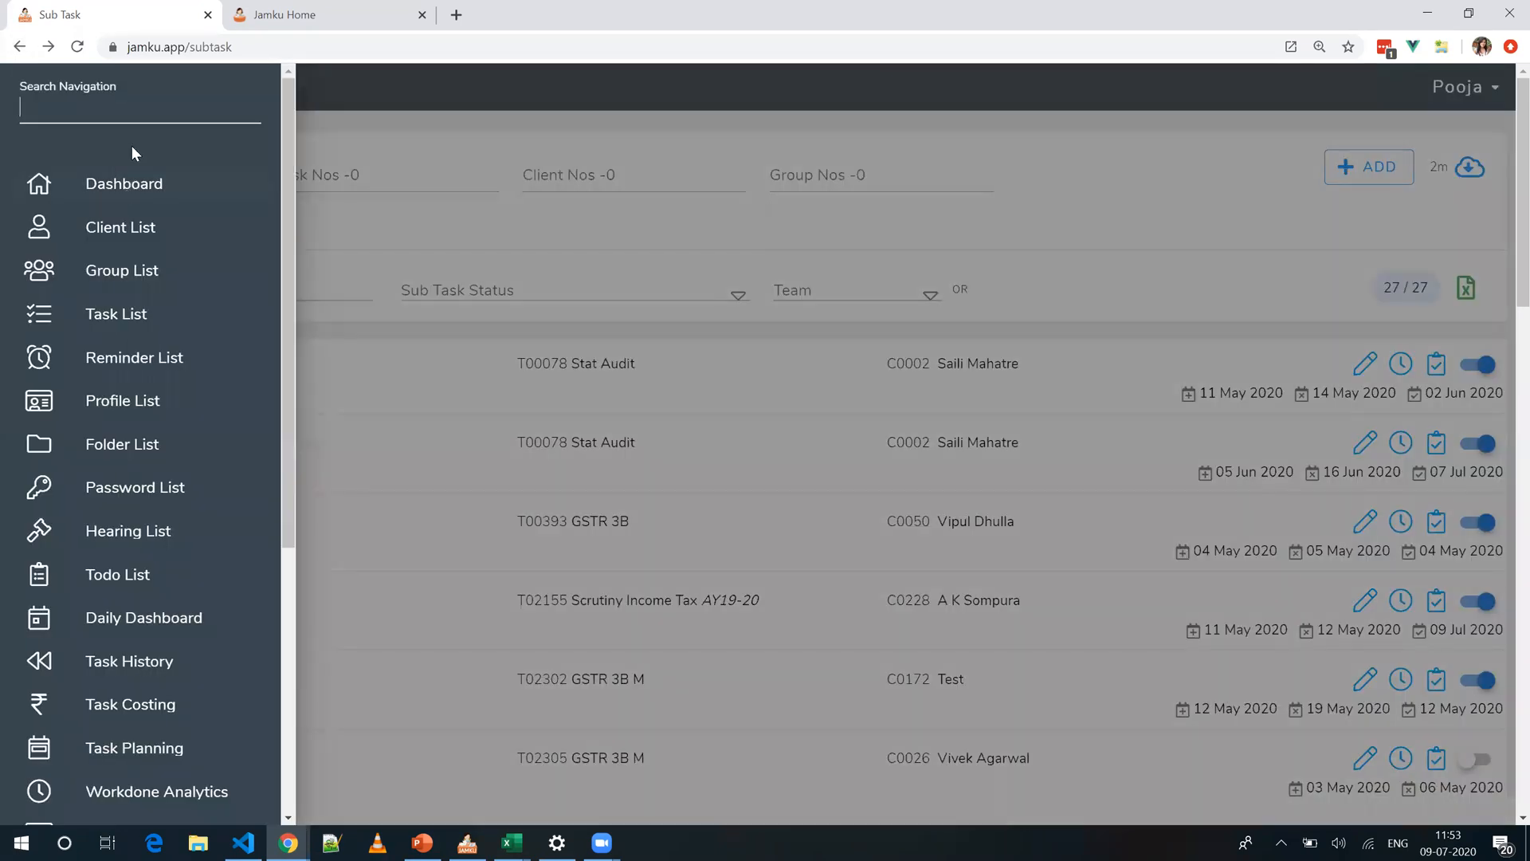
click(413, 148)
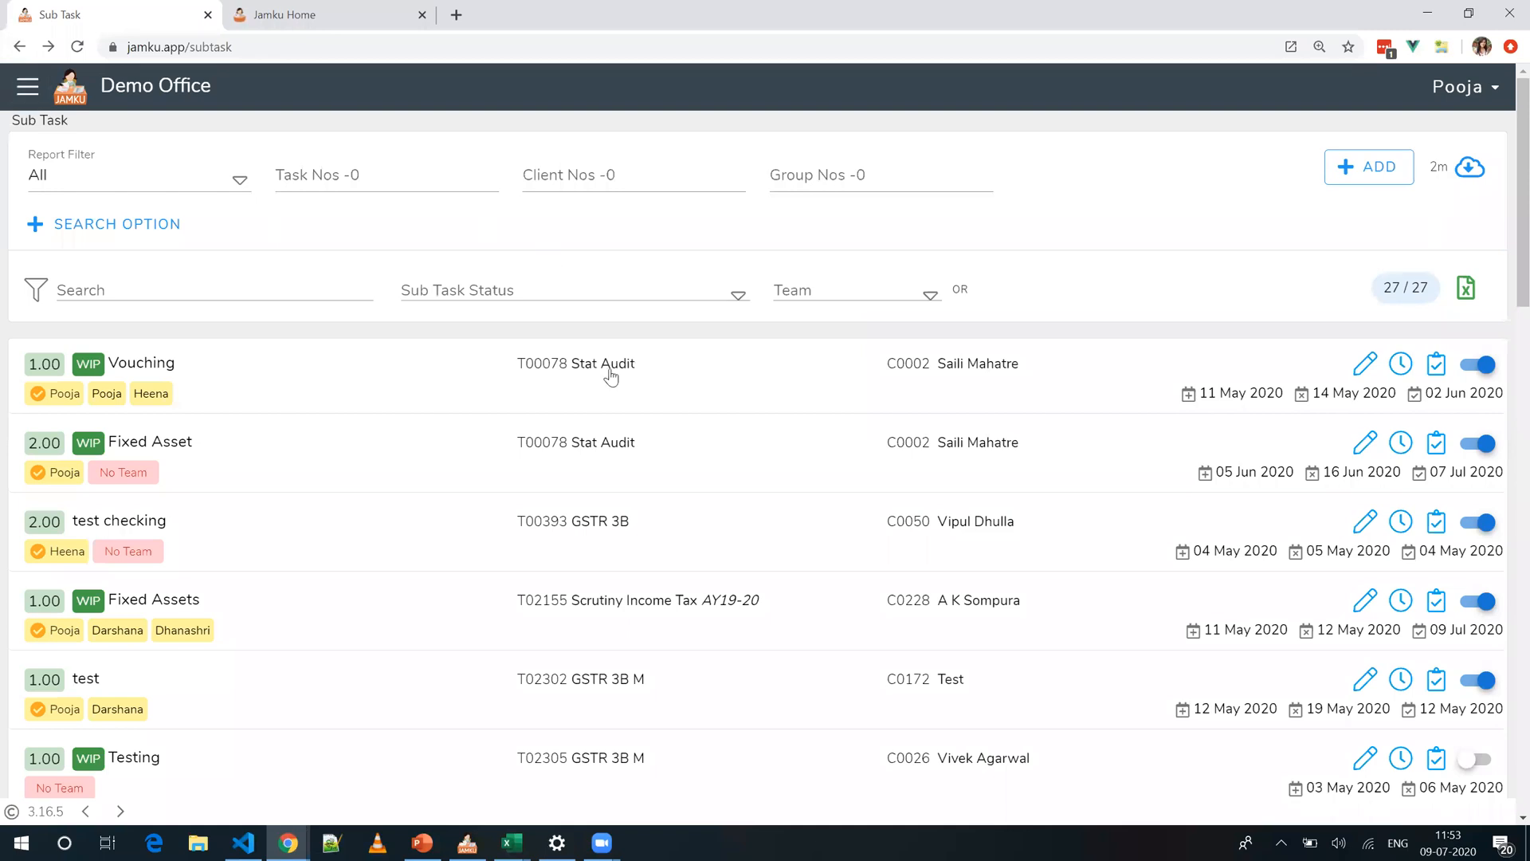
Step: Open the Stat Audit task of the Vouching sub task, view its new hearing form and close it without saving
click(610, 366)
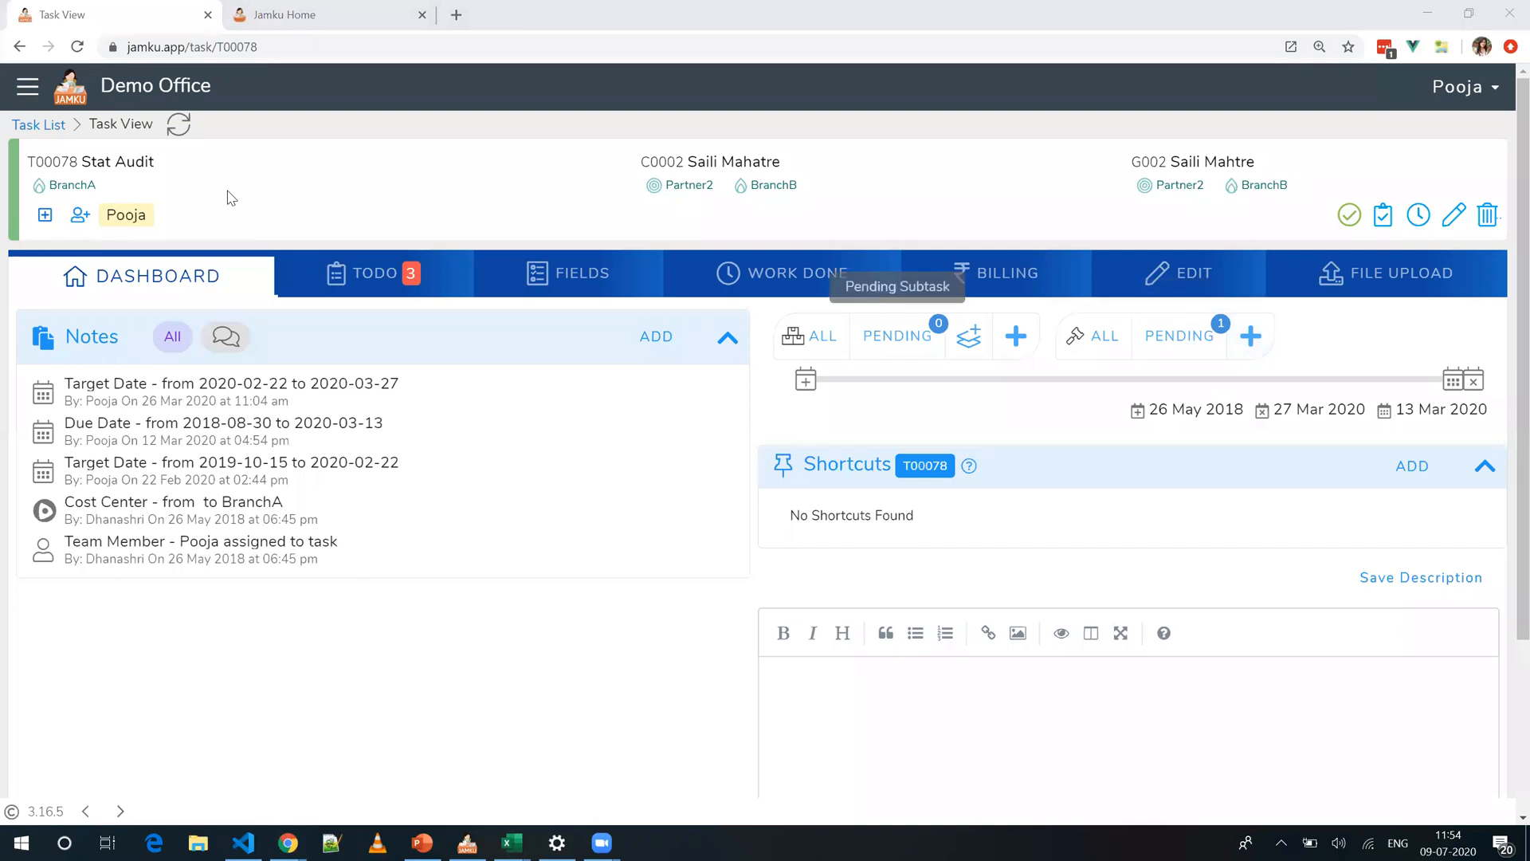
click(1252, 341)
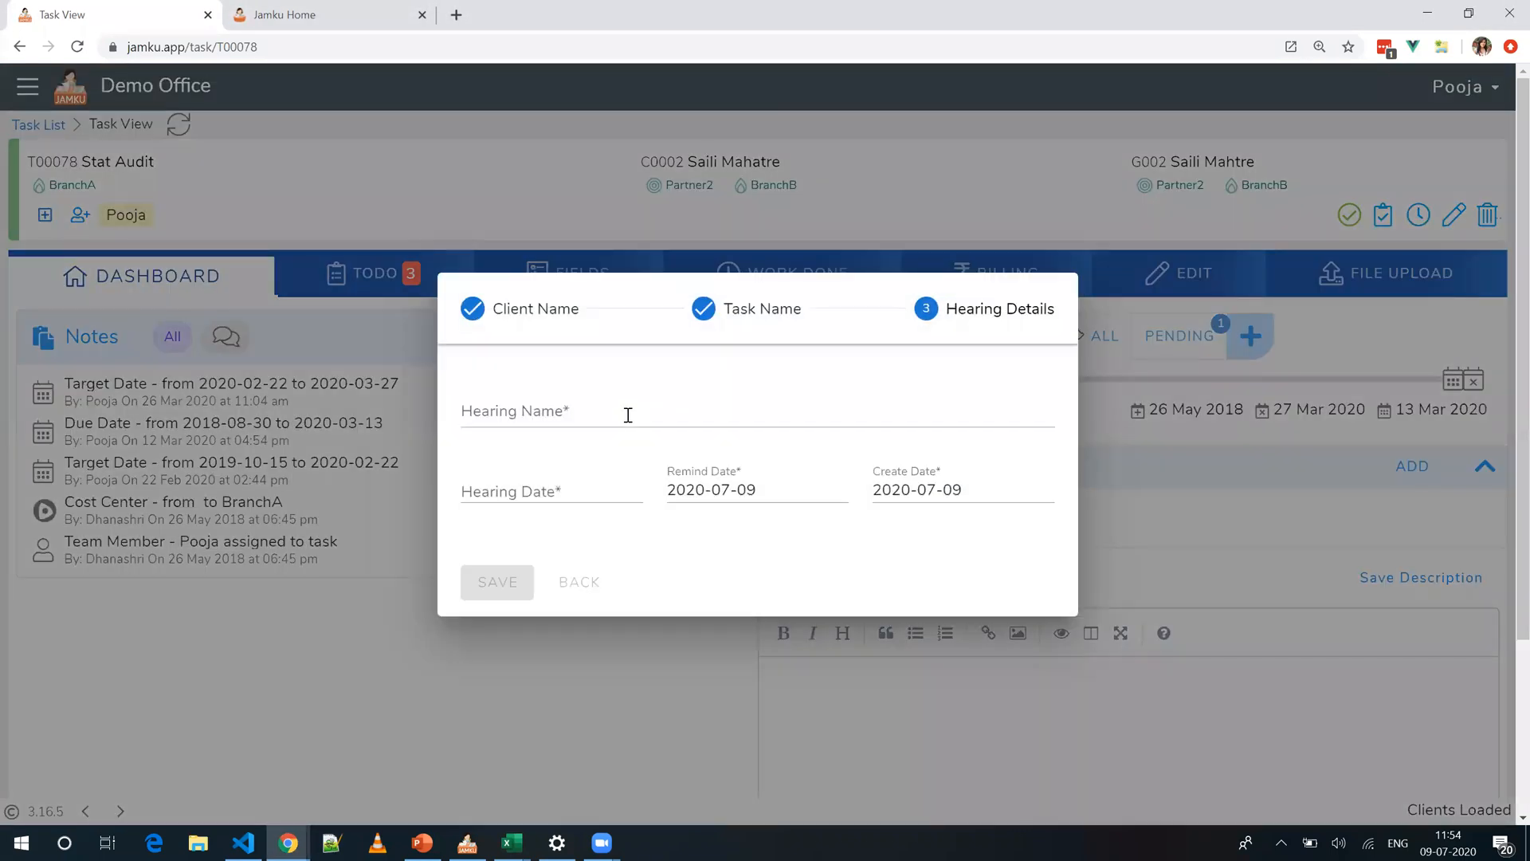
click(564, 490)
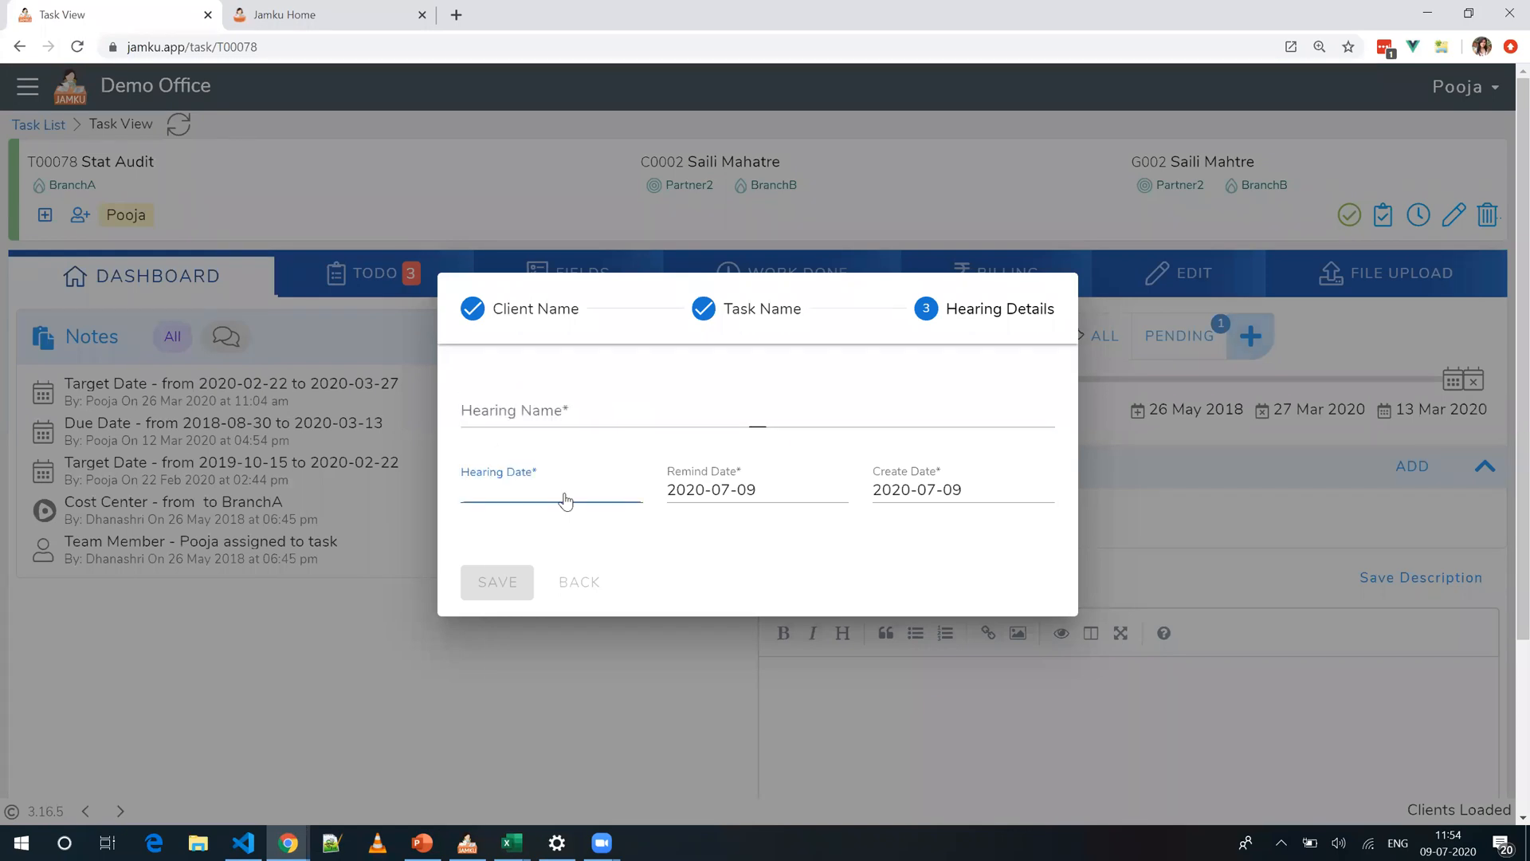
click(475, 654)
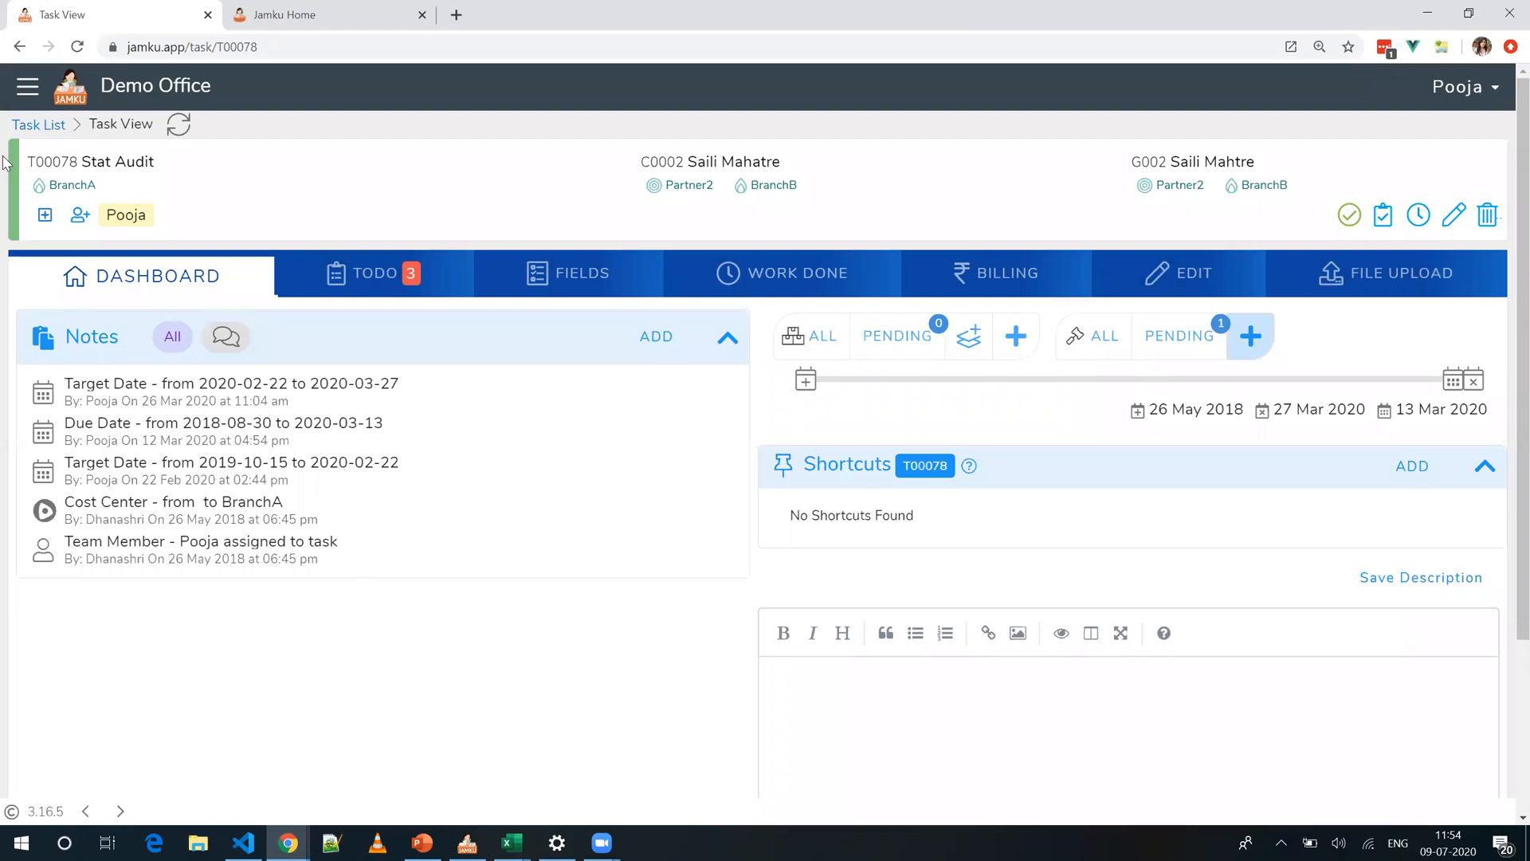
Step: View the Stat Audit task's pending hearings and return to the task
double_click(83, 151)
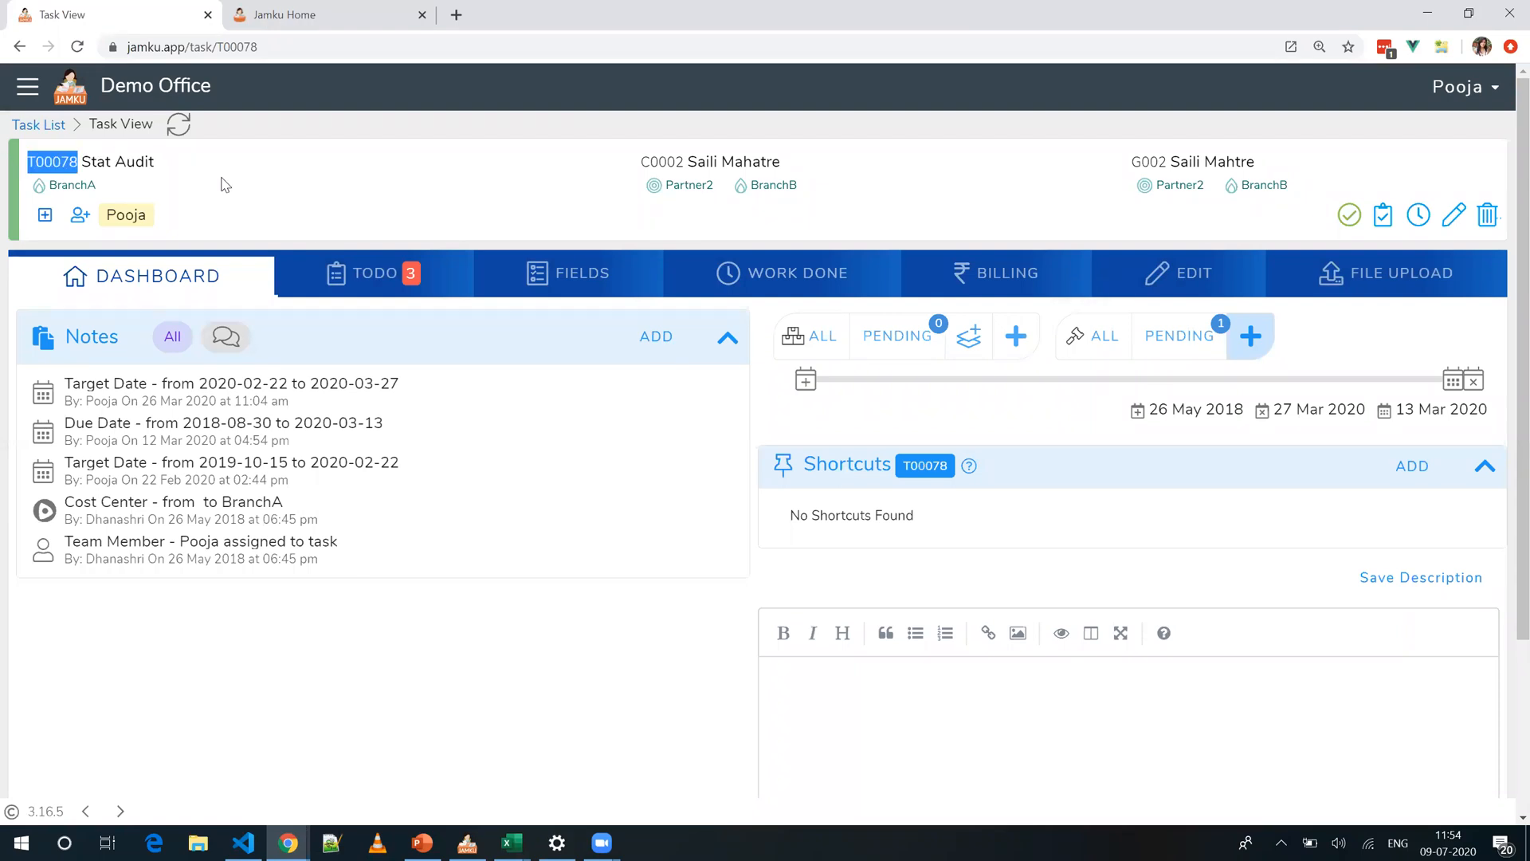
click(1182, 349)
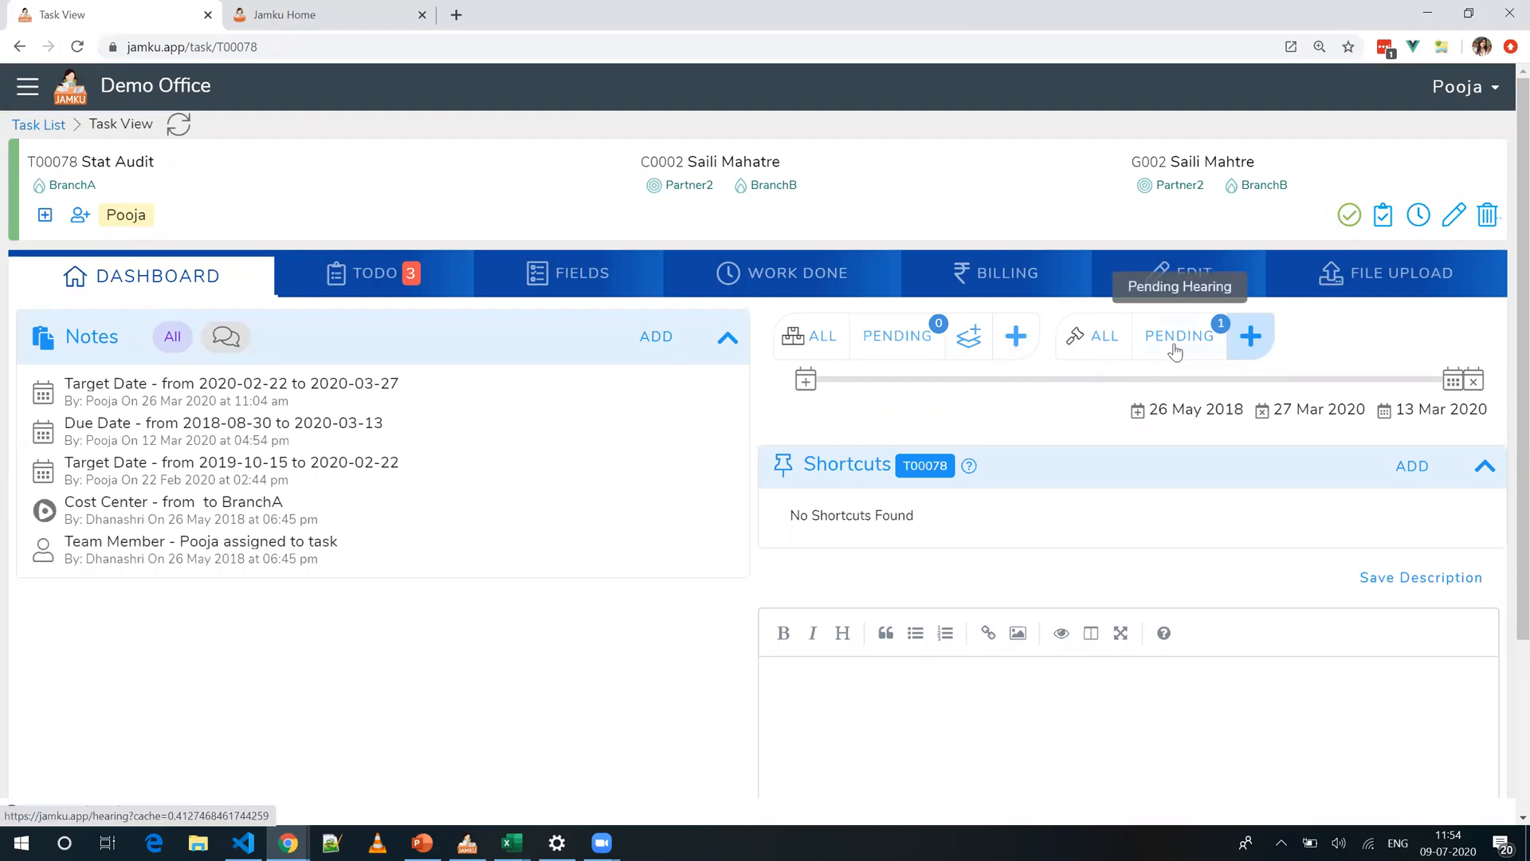
click(1182, 350)
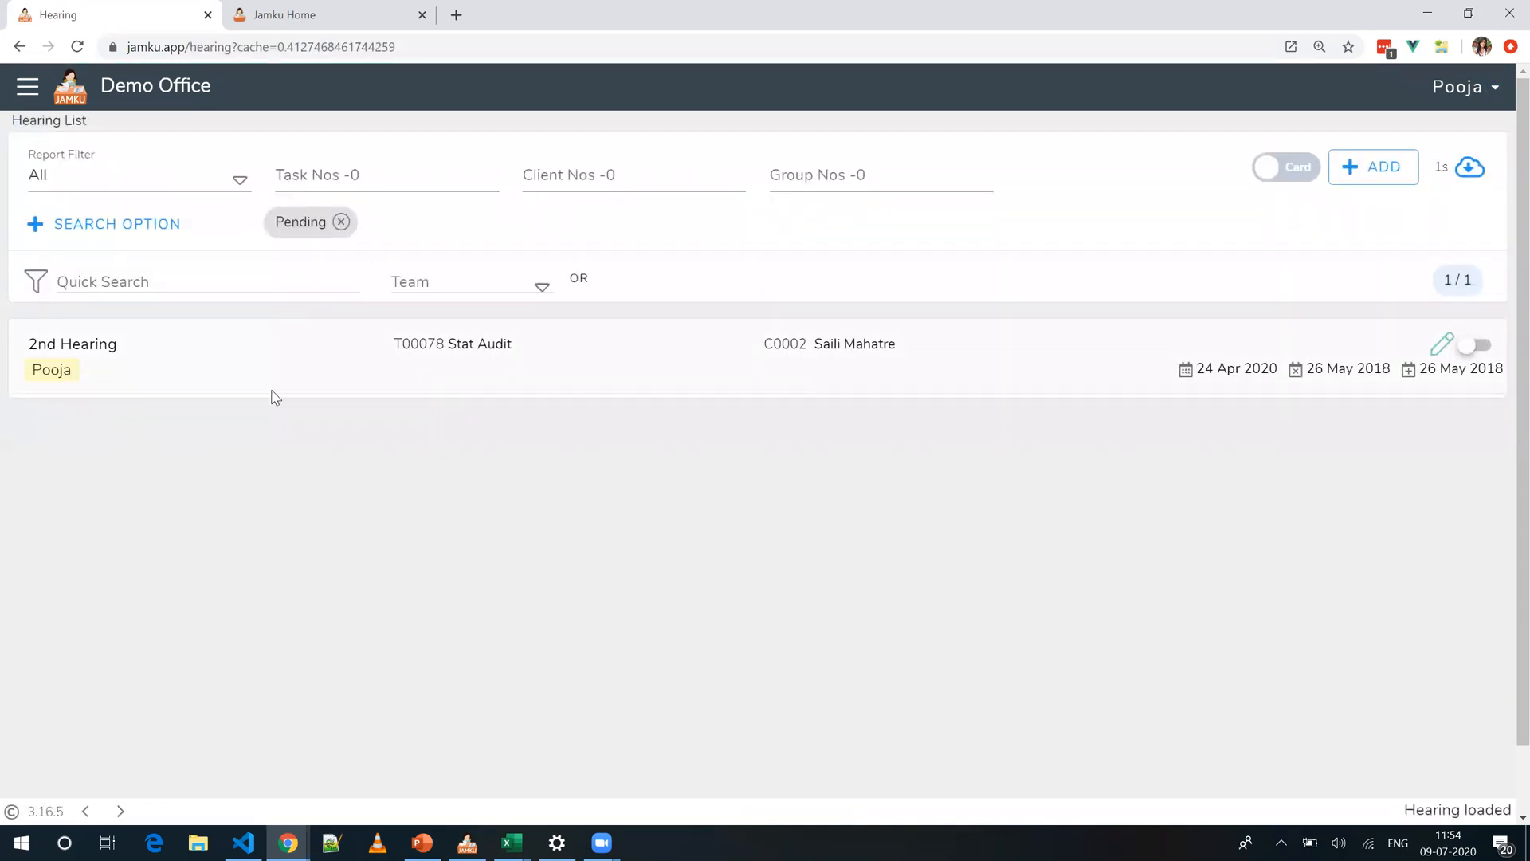
click(20, 46)
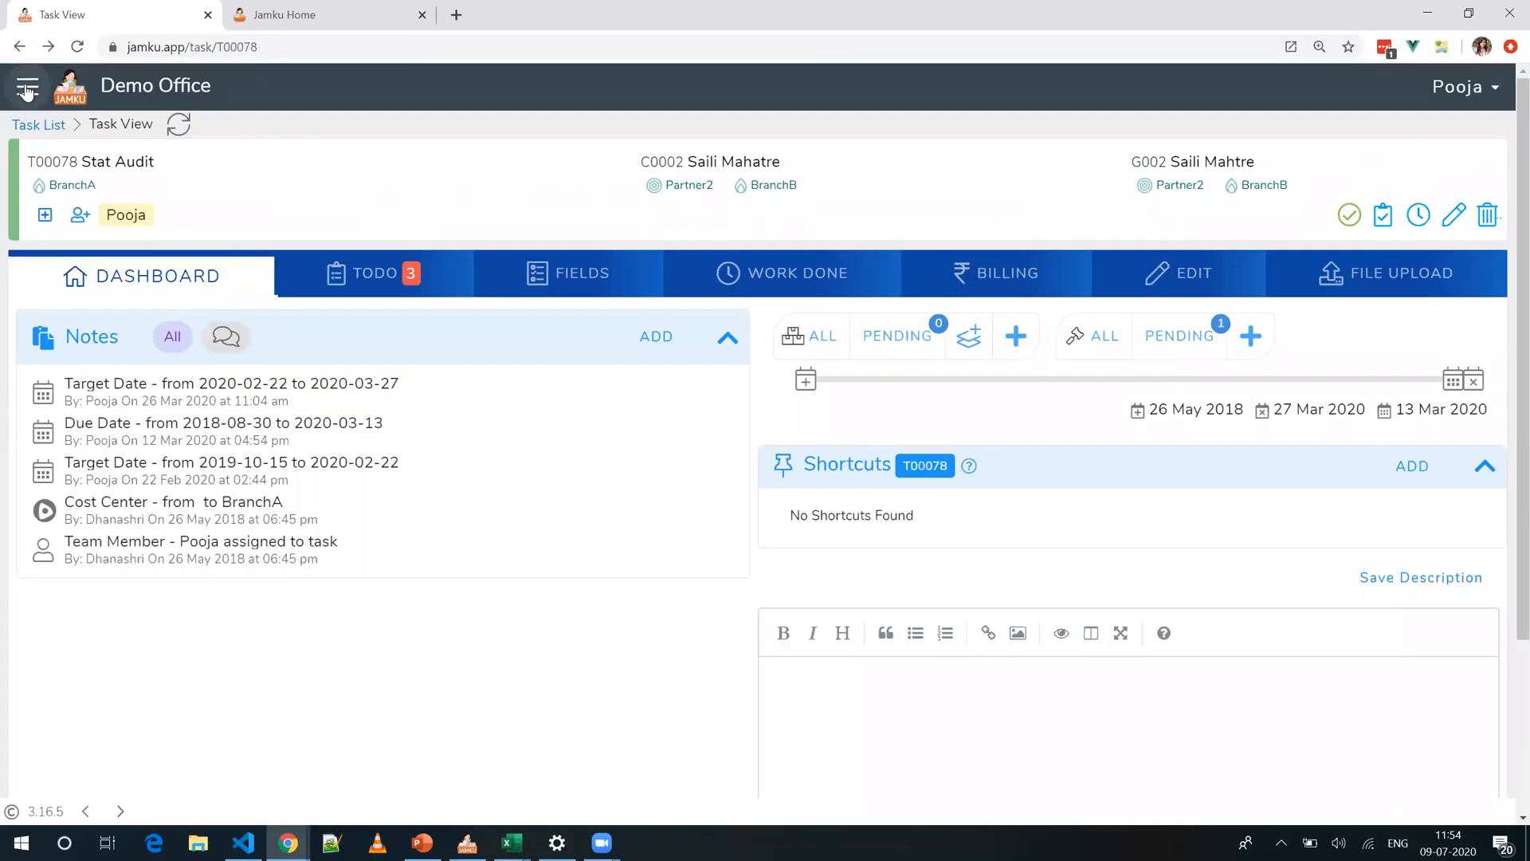
Step: Open the Hearing List and look through the pending hearings
click(27, 86)
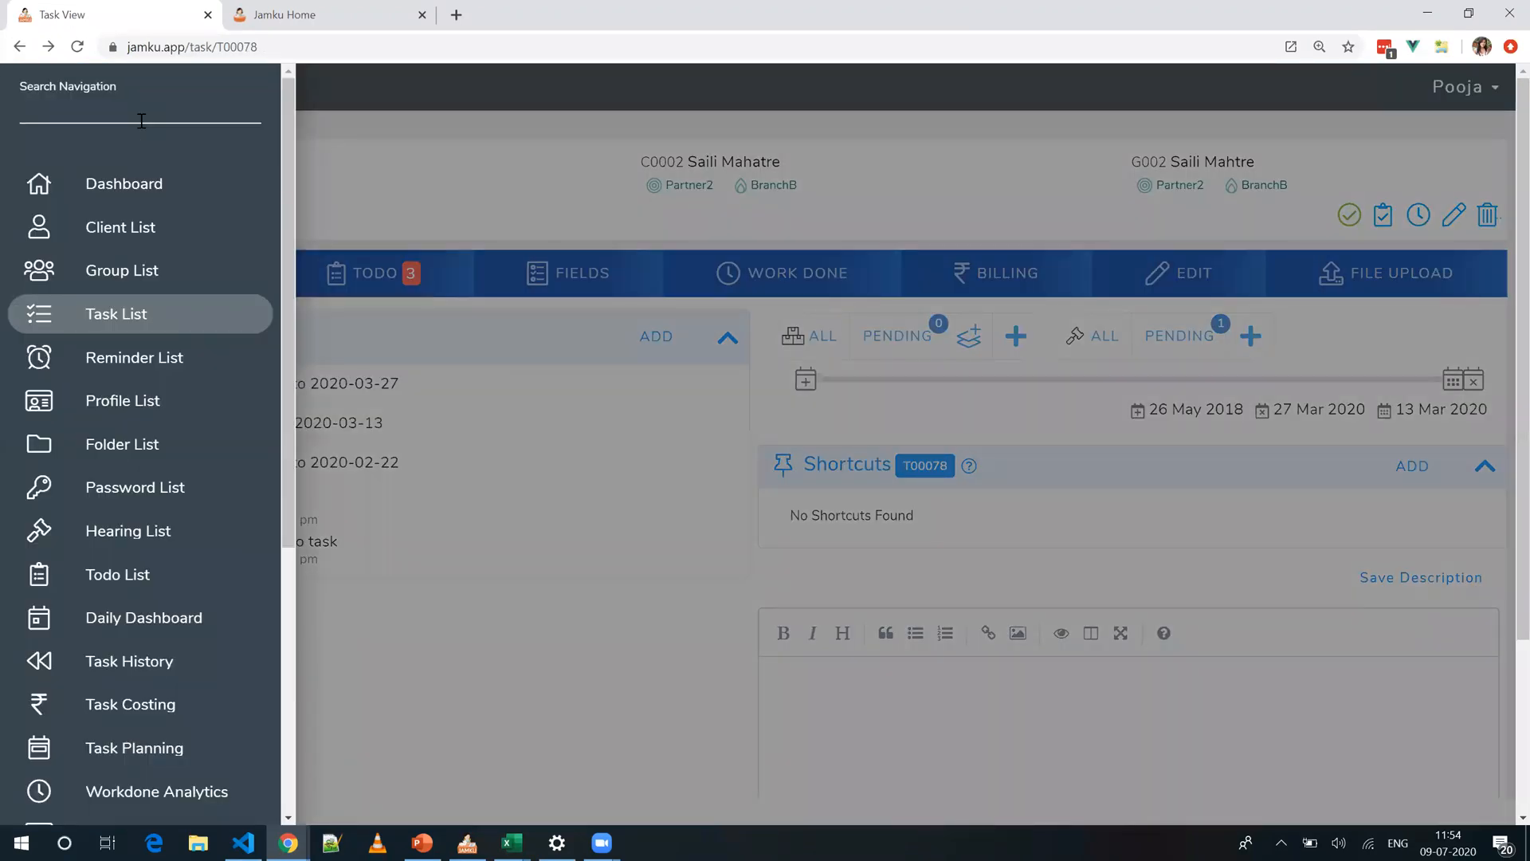
text(hea)
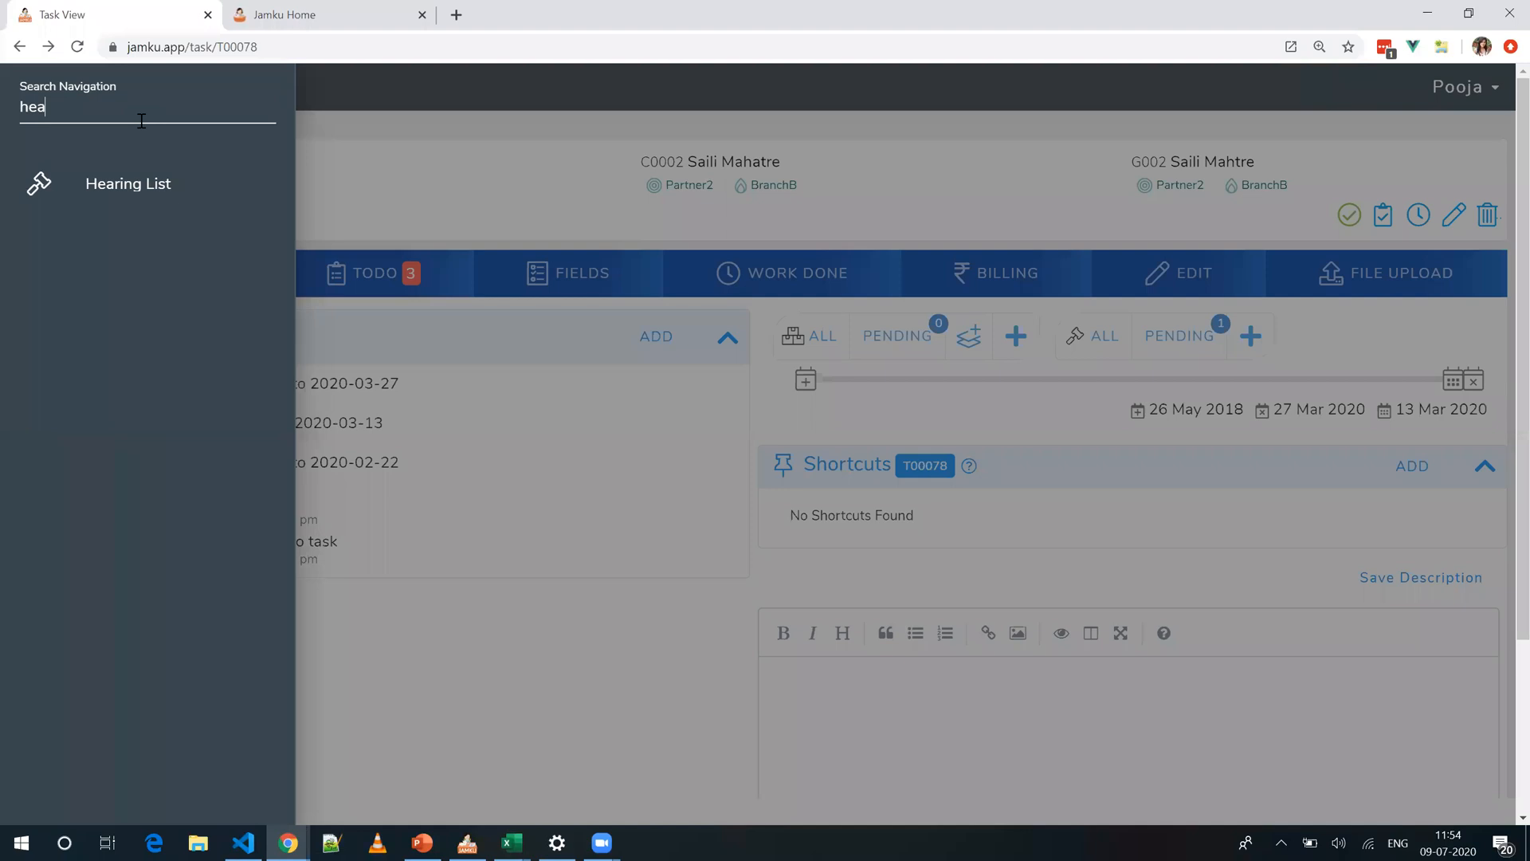
click(153, 187)
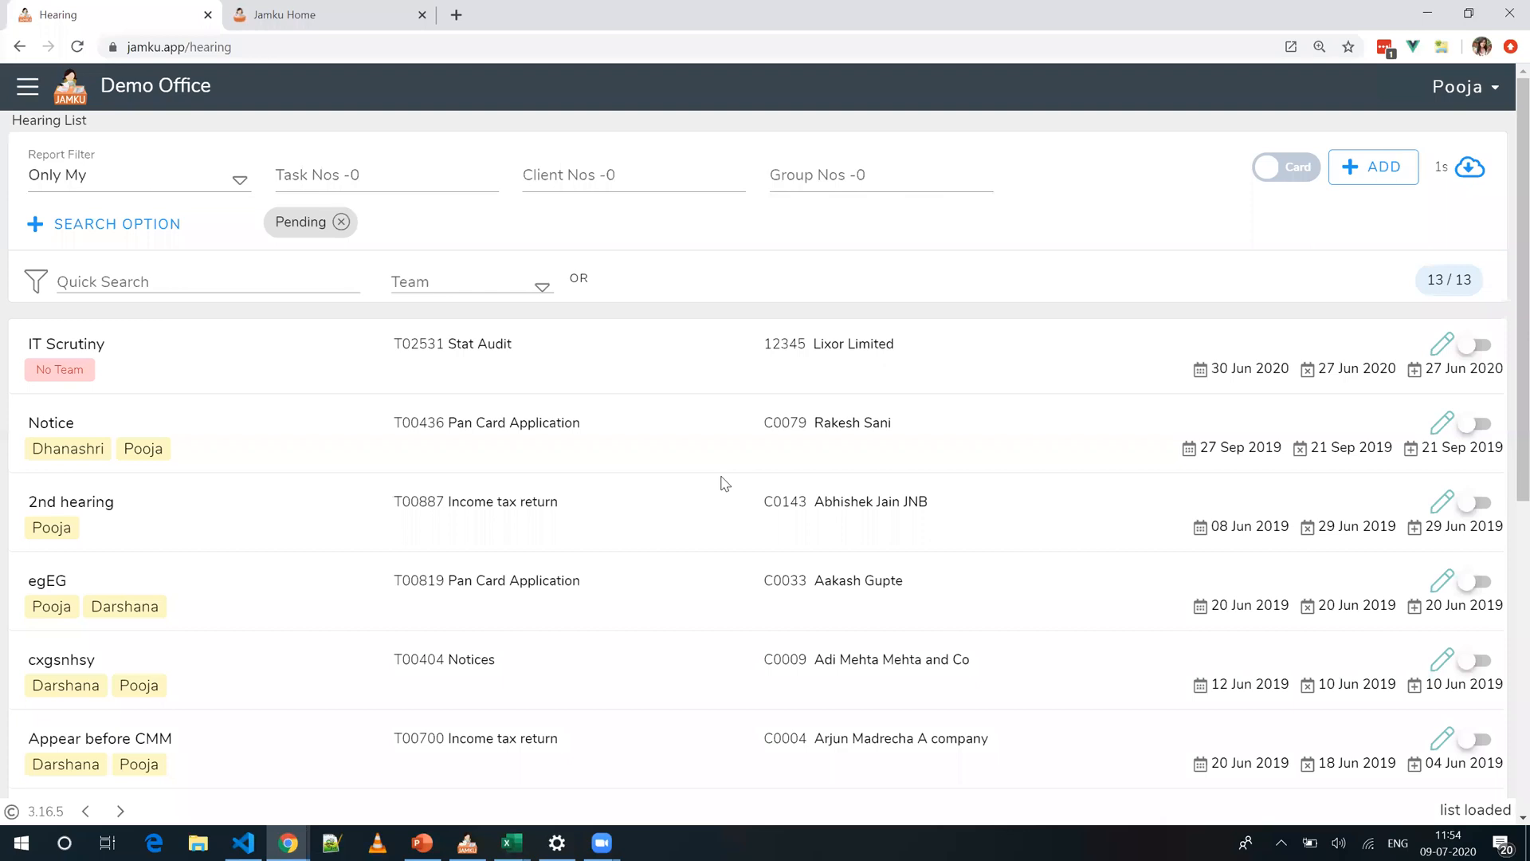
scroll(725, 484, down, 6)
scroll(724, 484, up, 6)
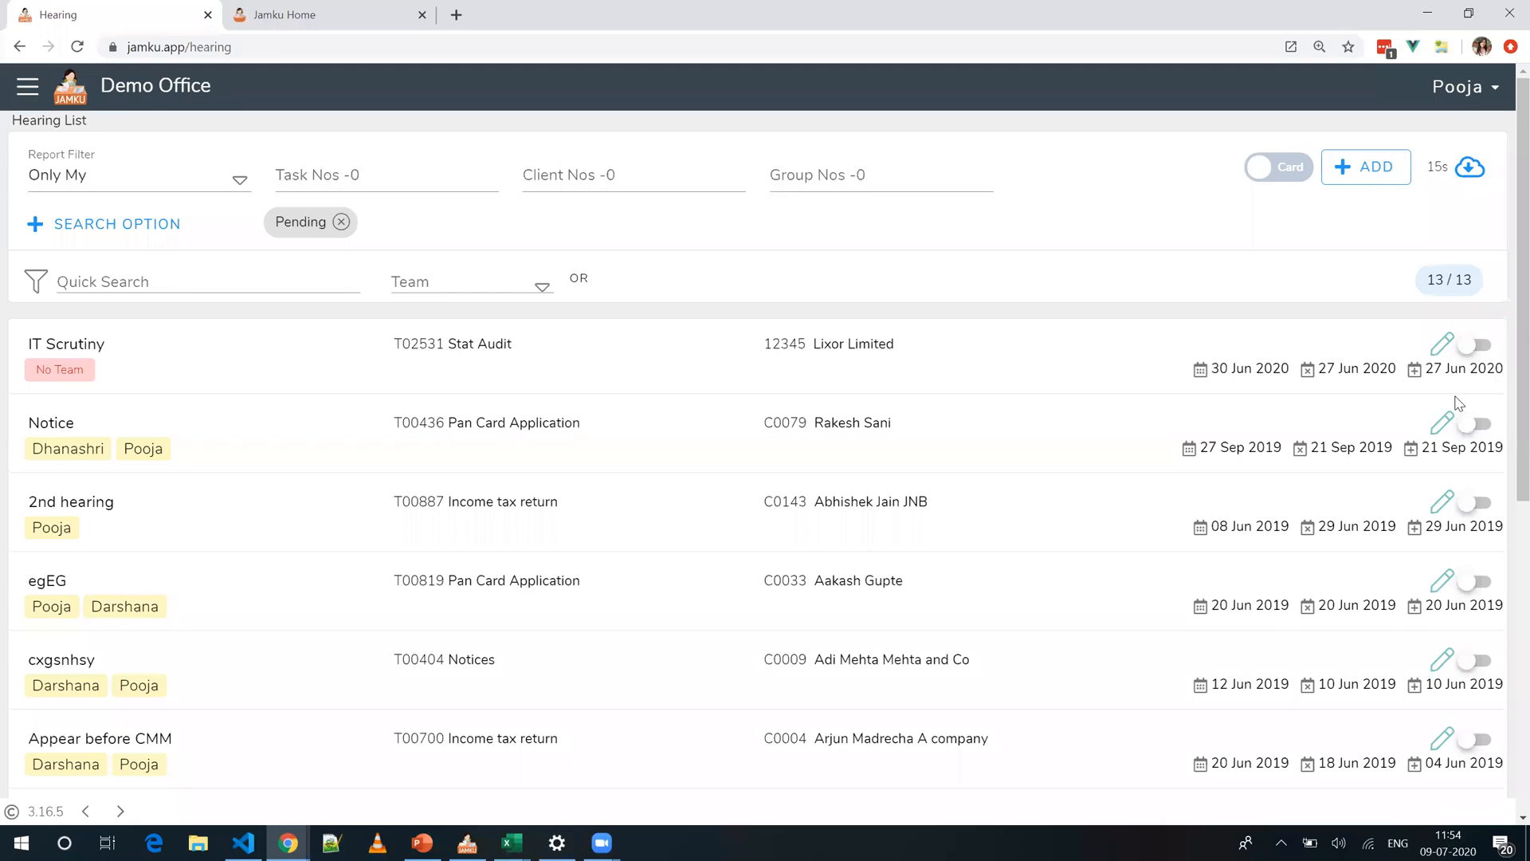
Step: Open the IT Scrutiny hearing, view its instructions and outcome sections, and close it without saving
click(1445, 348)
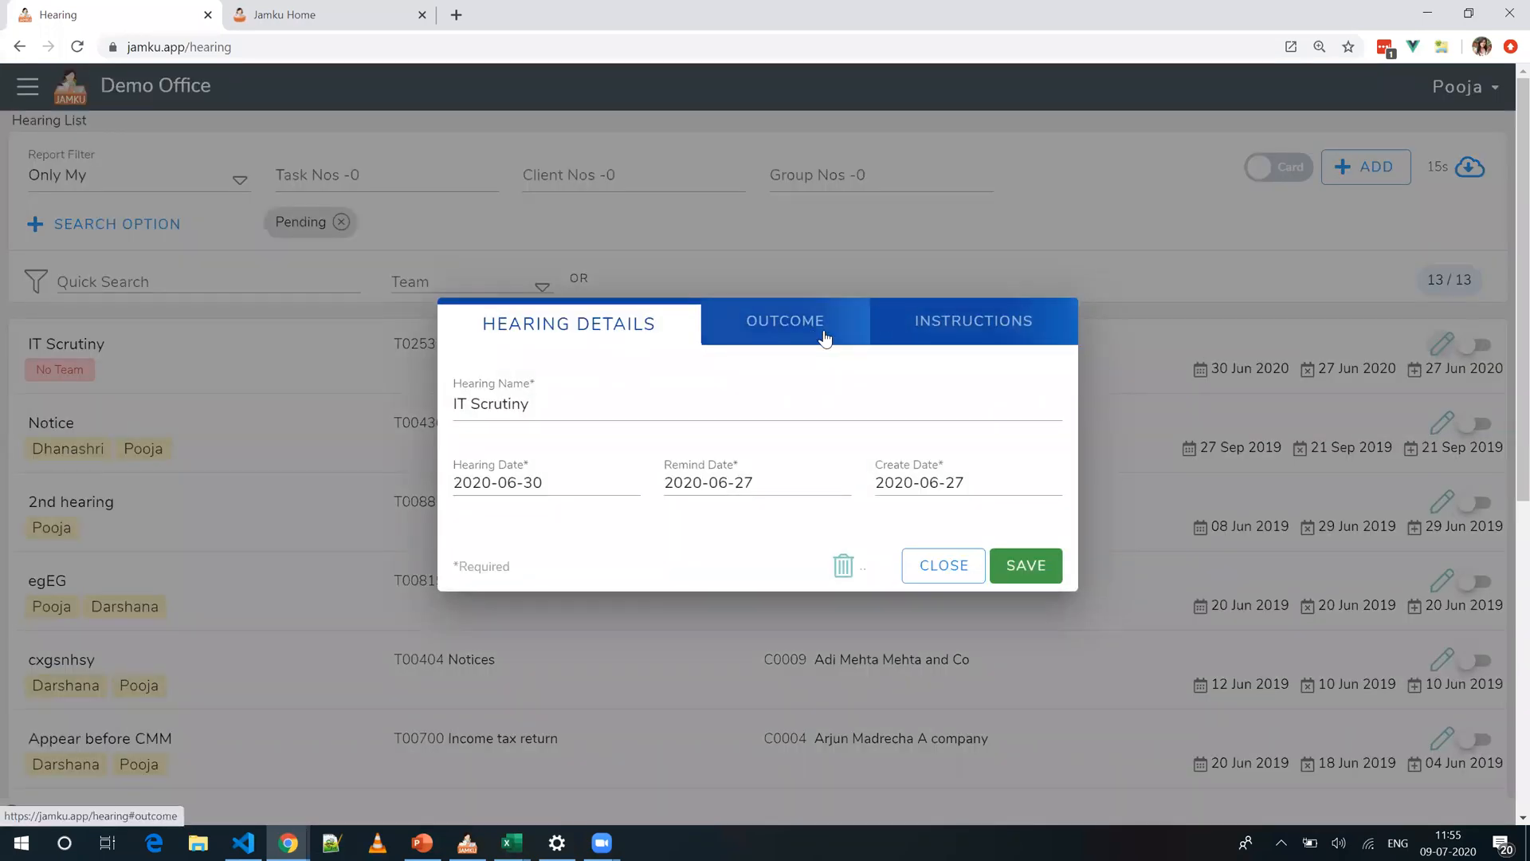
click(825, 338)
click(942, 230)
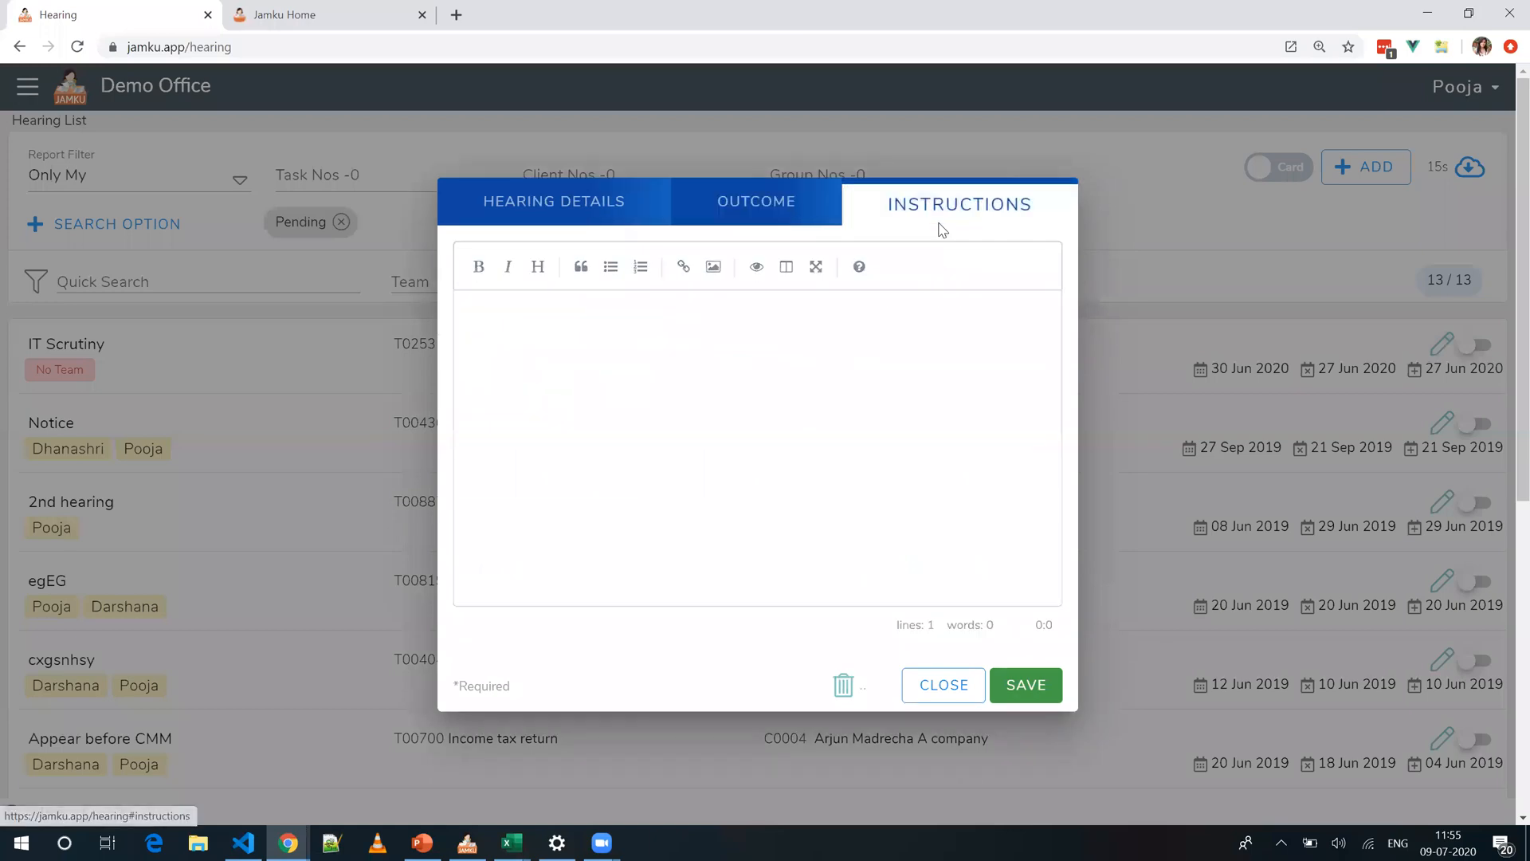
click(749, 230)
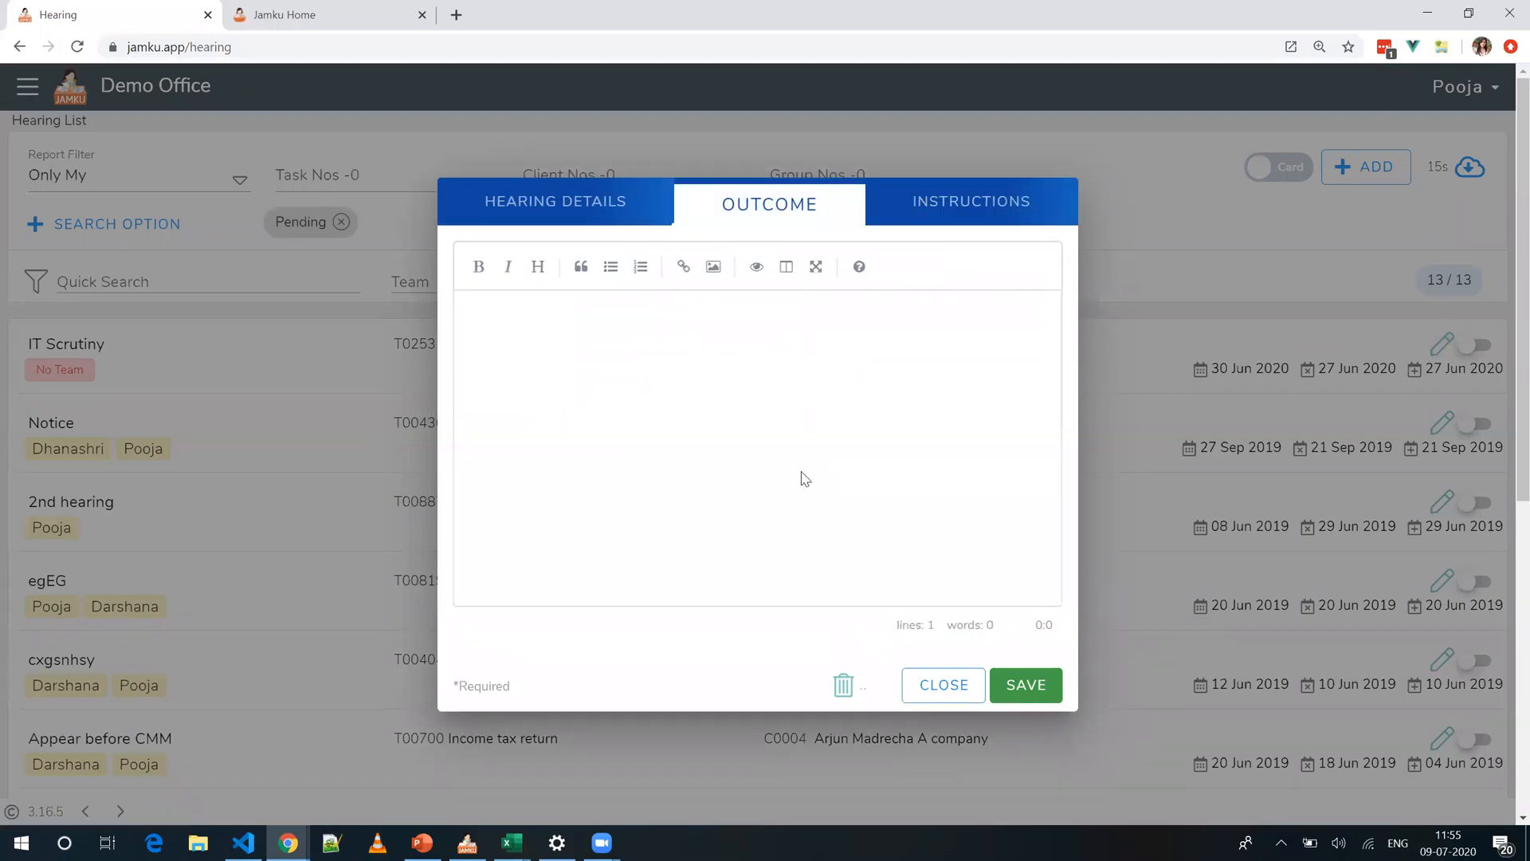
click(945, 690)
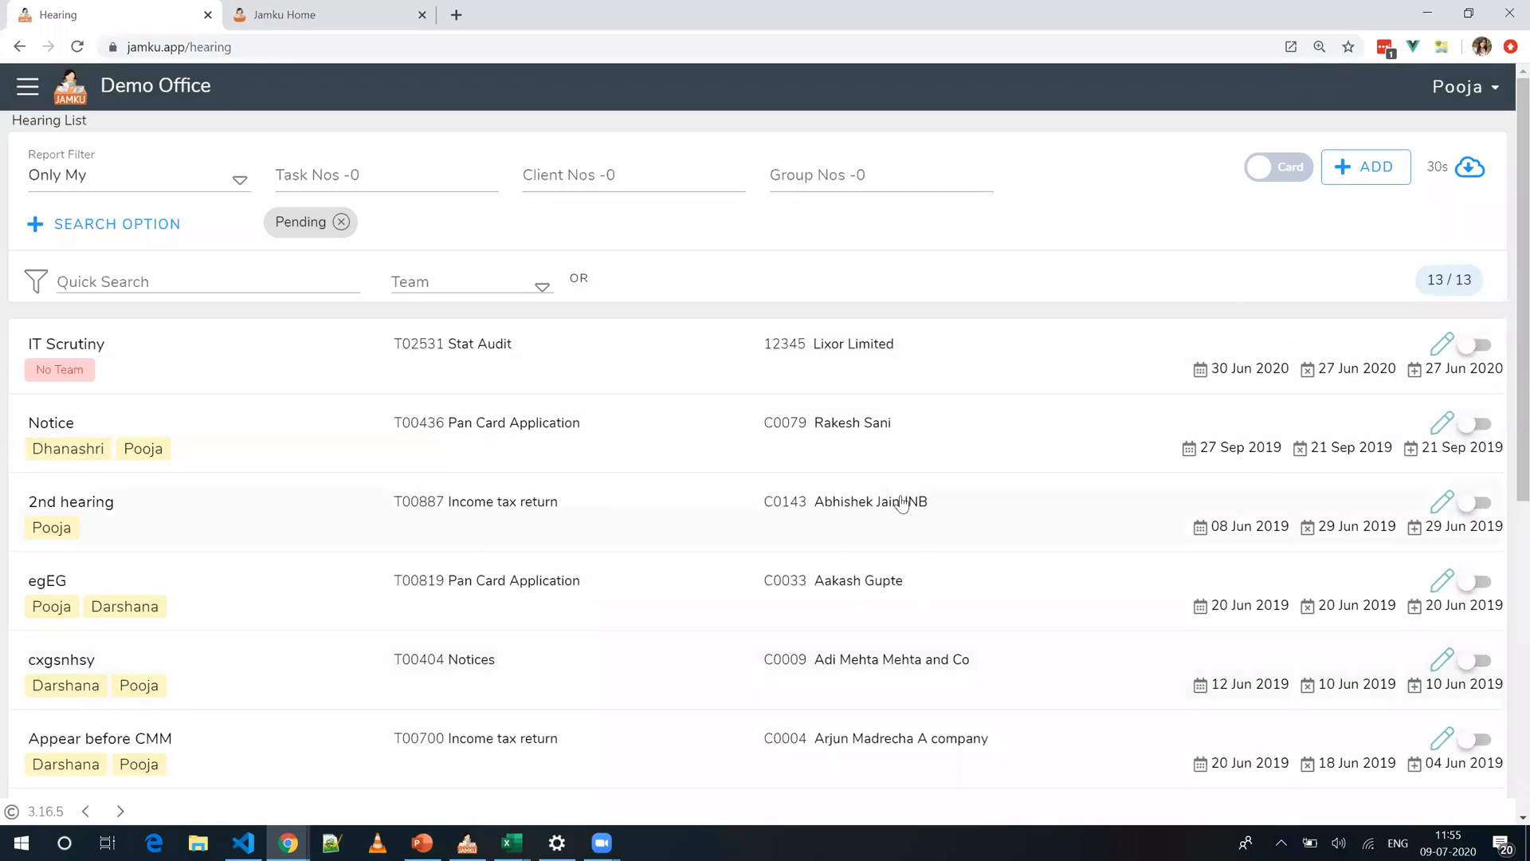
Step: View the hearings as a table with wider Outcome and Instructions columns, and return to the card view
click(1254, 177)
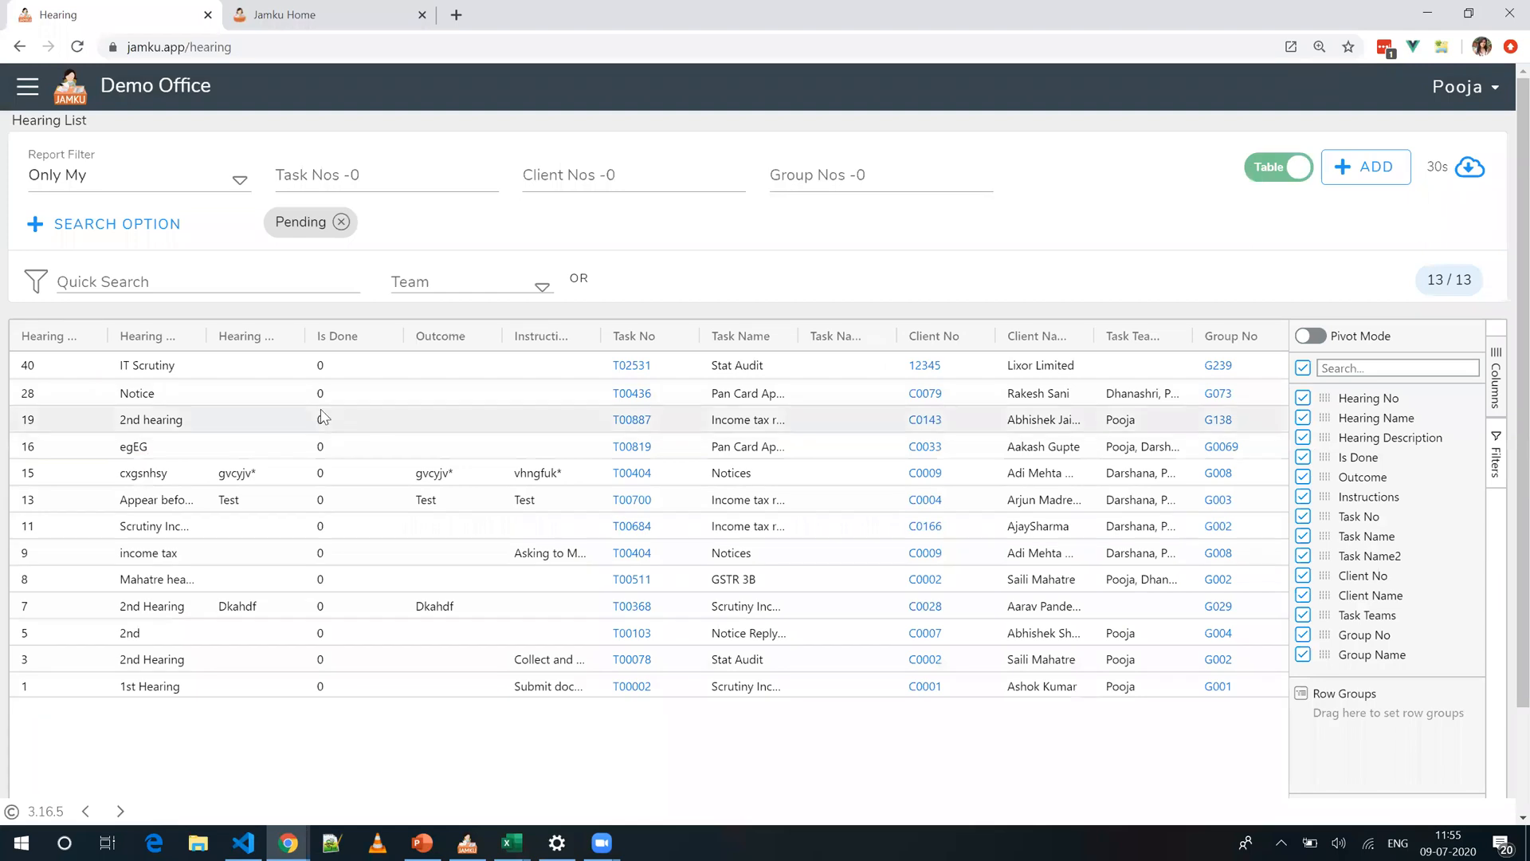
drag(501, 334, 721, 335)
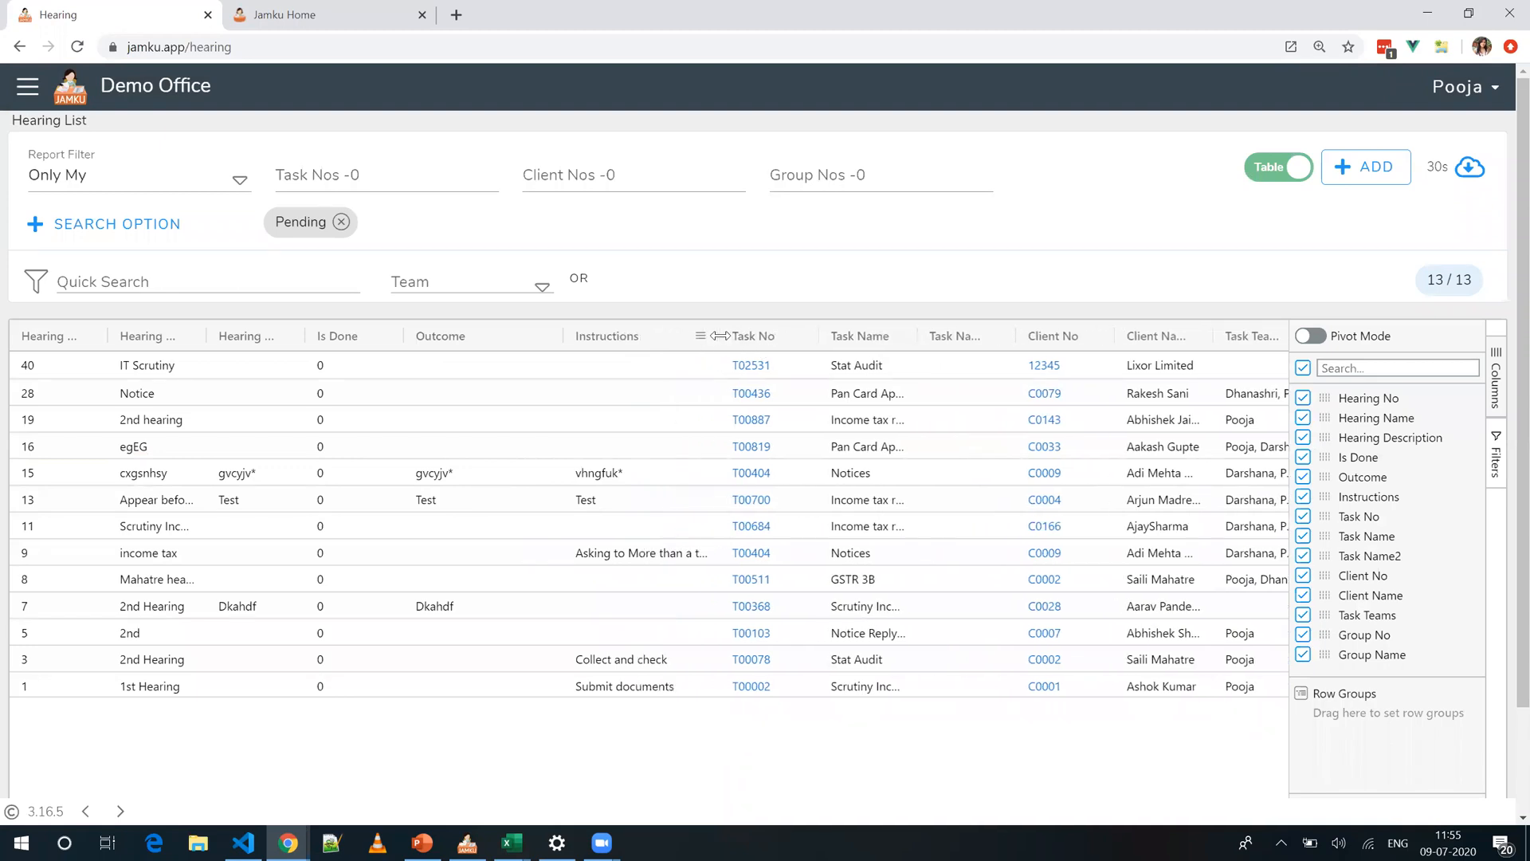
click(1285, 184)
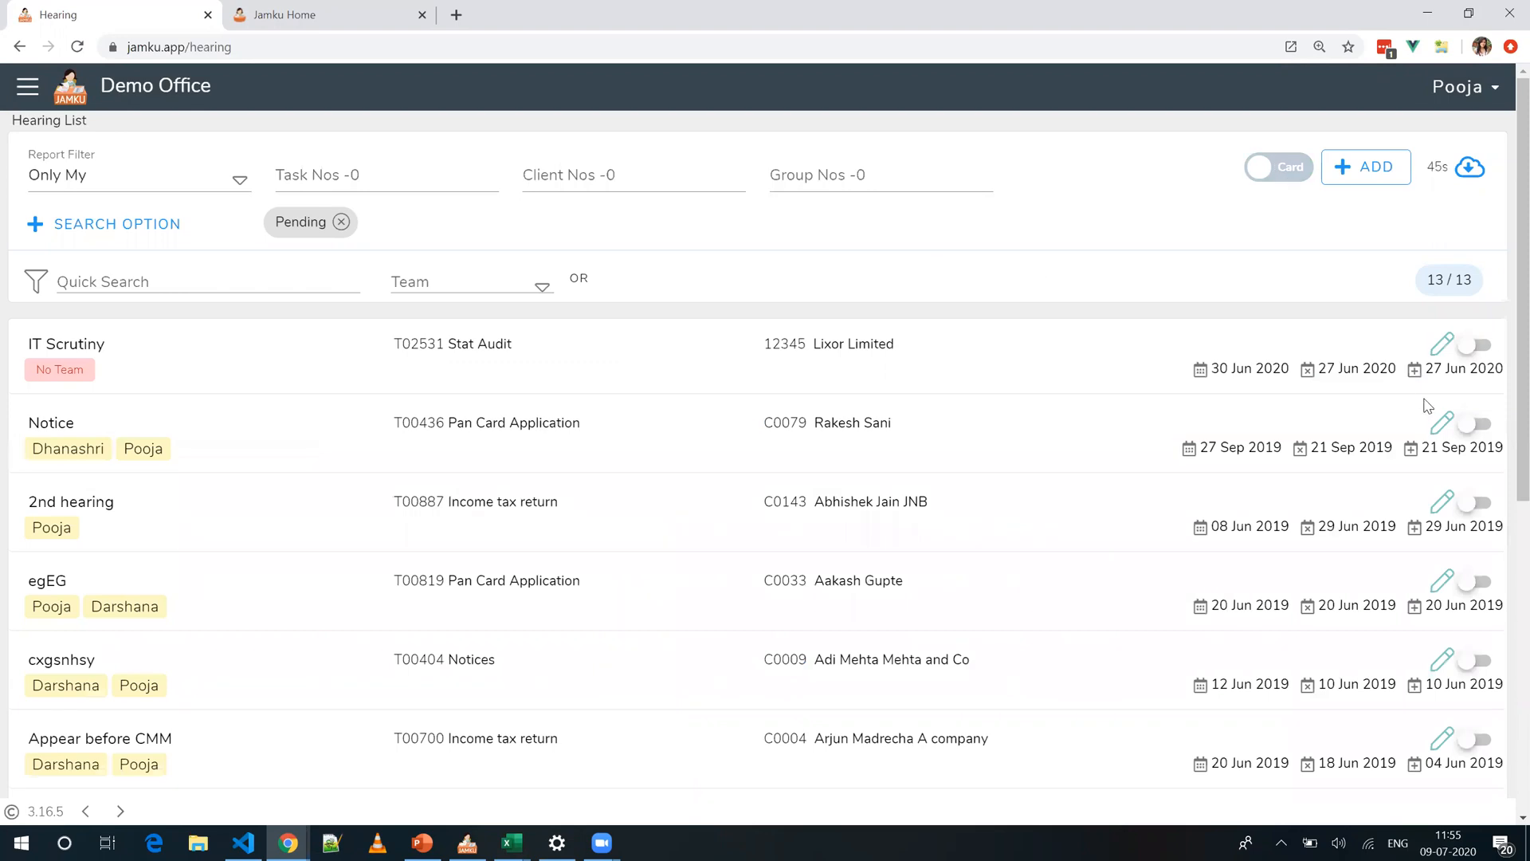
Step: Mark the Notice hearing of the Pan Card Application task as done
click(1467, 428)
Step: Start adding a new hearing from the Hearing List, select a client and continue to the task choice
click(1378, 177)
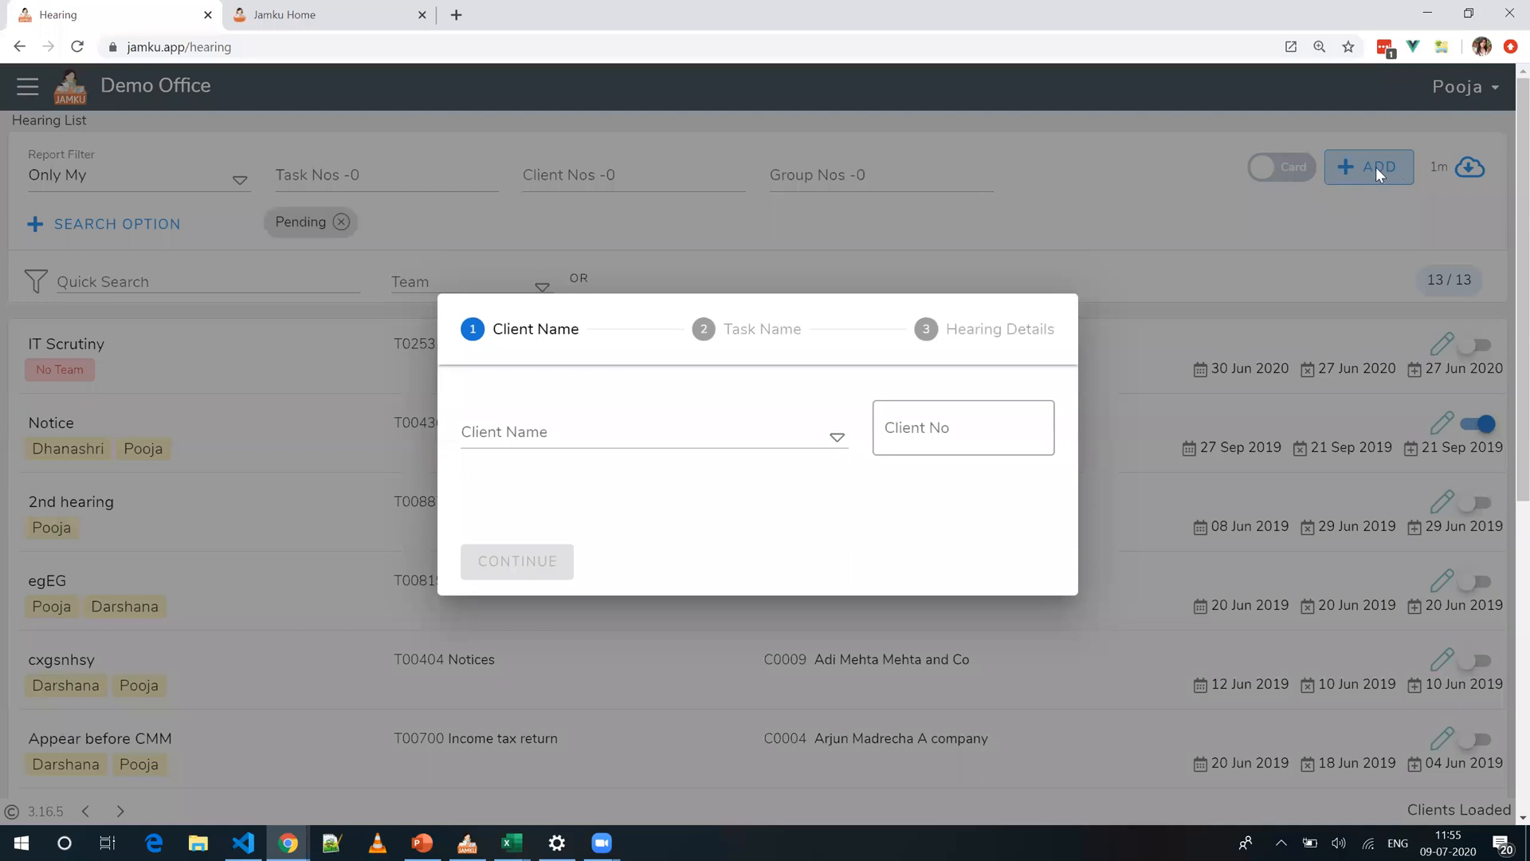
click(813, 437)
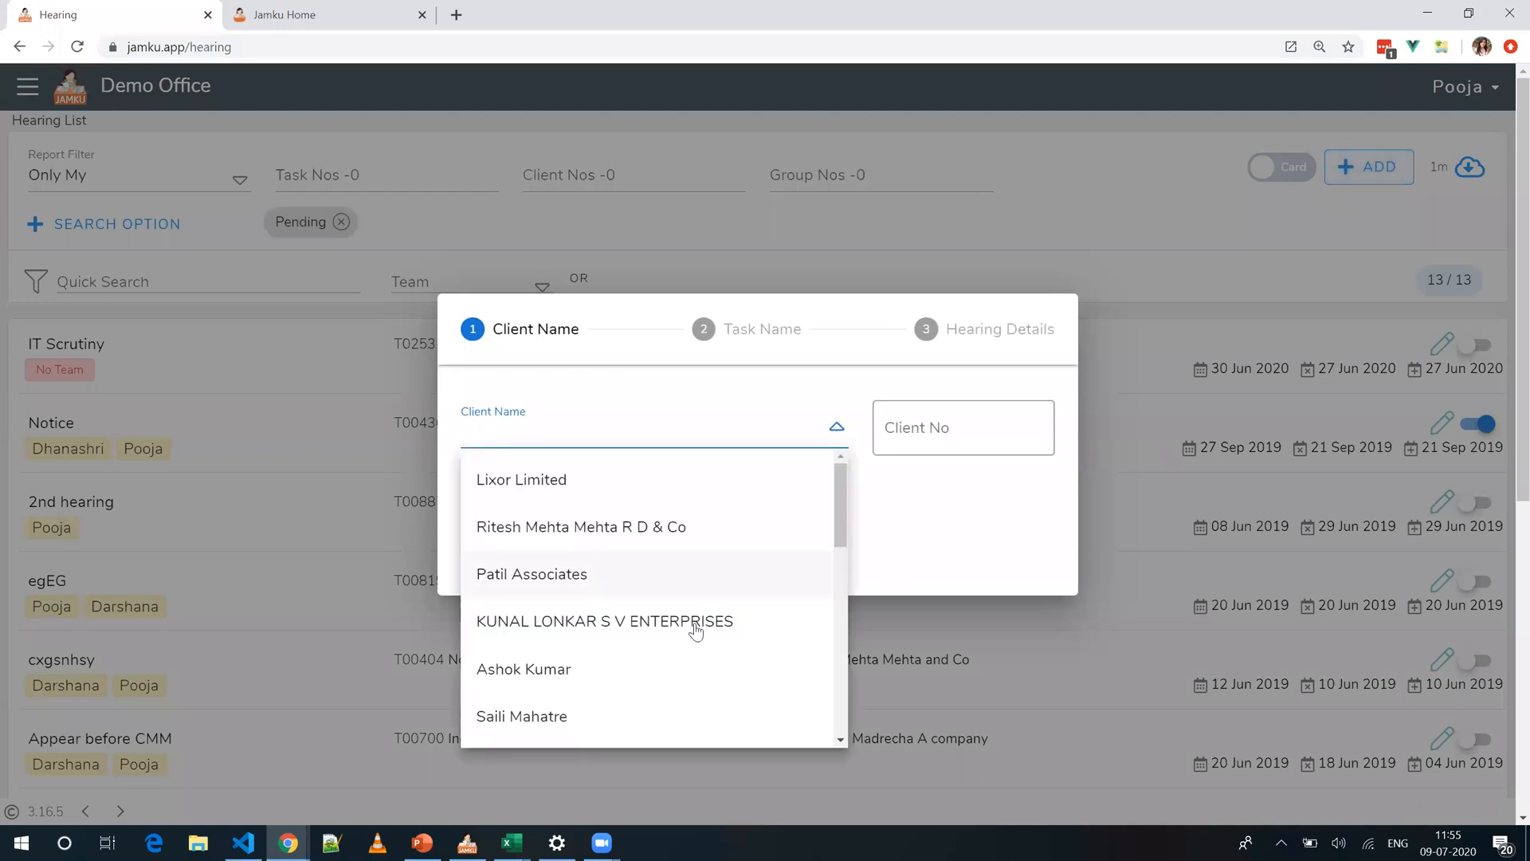
scroll(687, 664, down, 5)
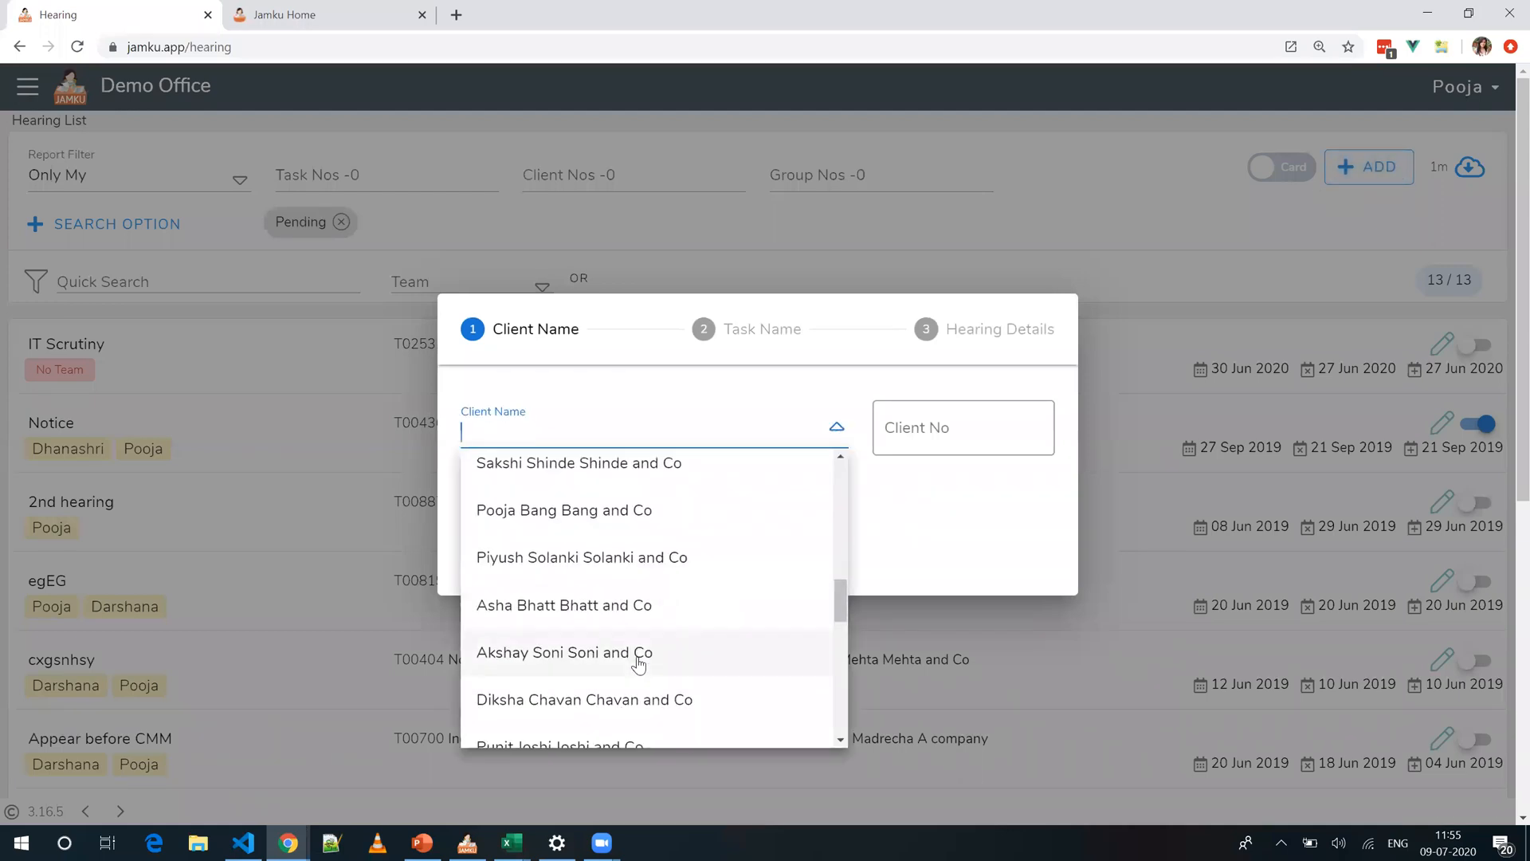
click(639, 654)
click(534, 568)
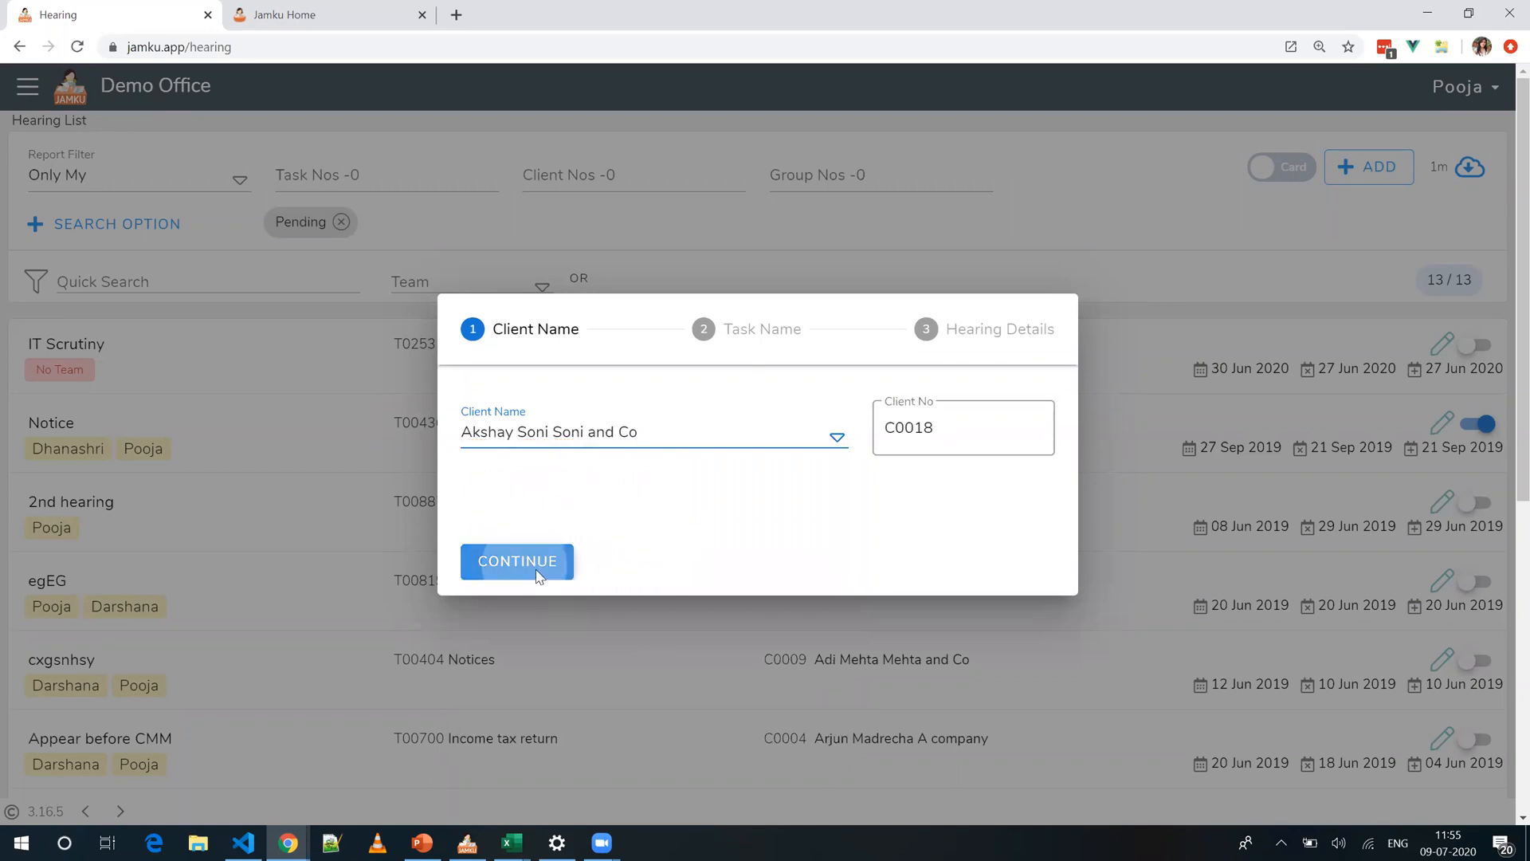
Step: Choose the task Income tax return - 2020, view the hearing details form and dismiss it without saving
click(671, 435)
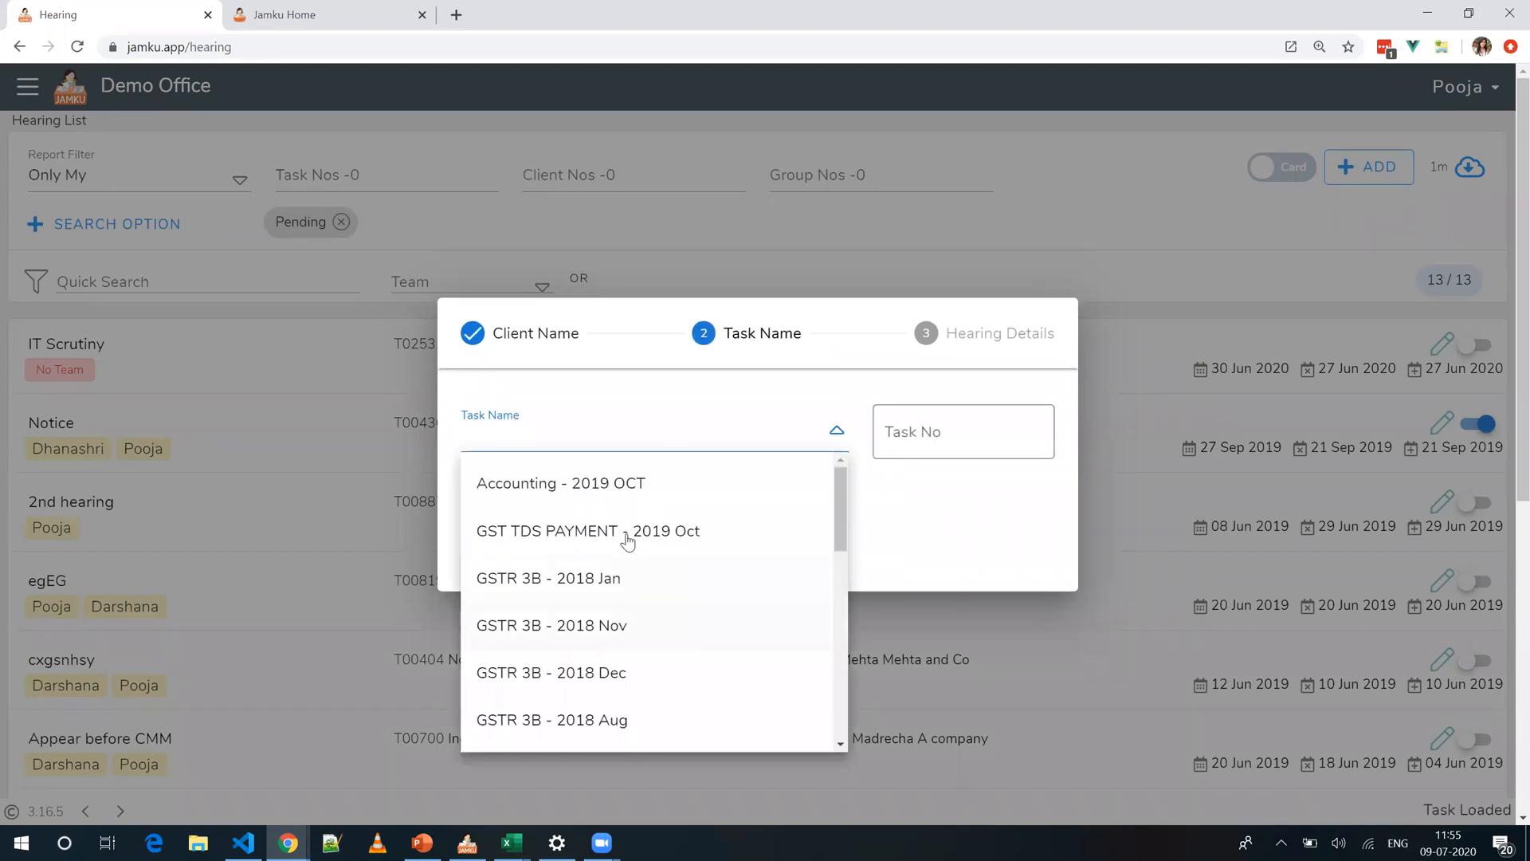
scroll(650, 635, down, 10)
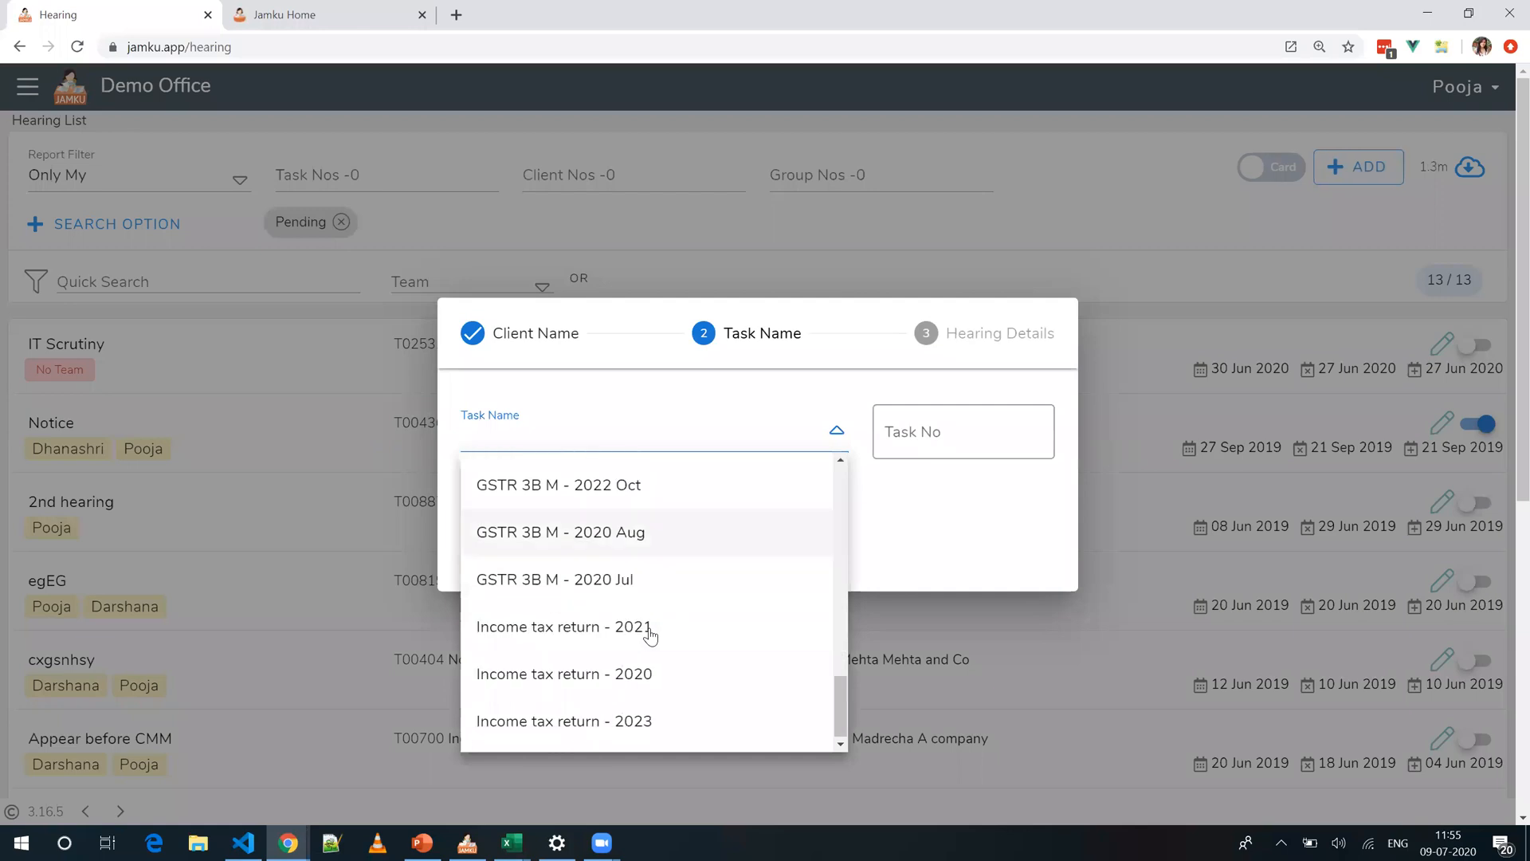
scroll(650, 636, up, 10)
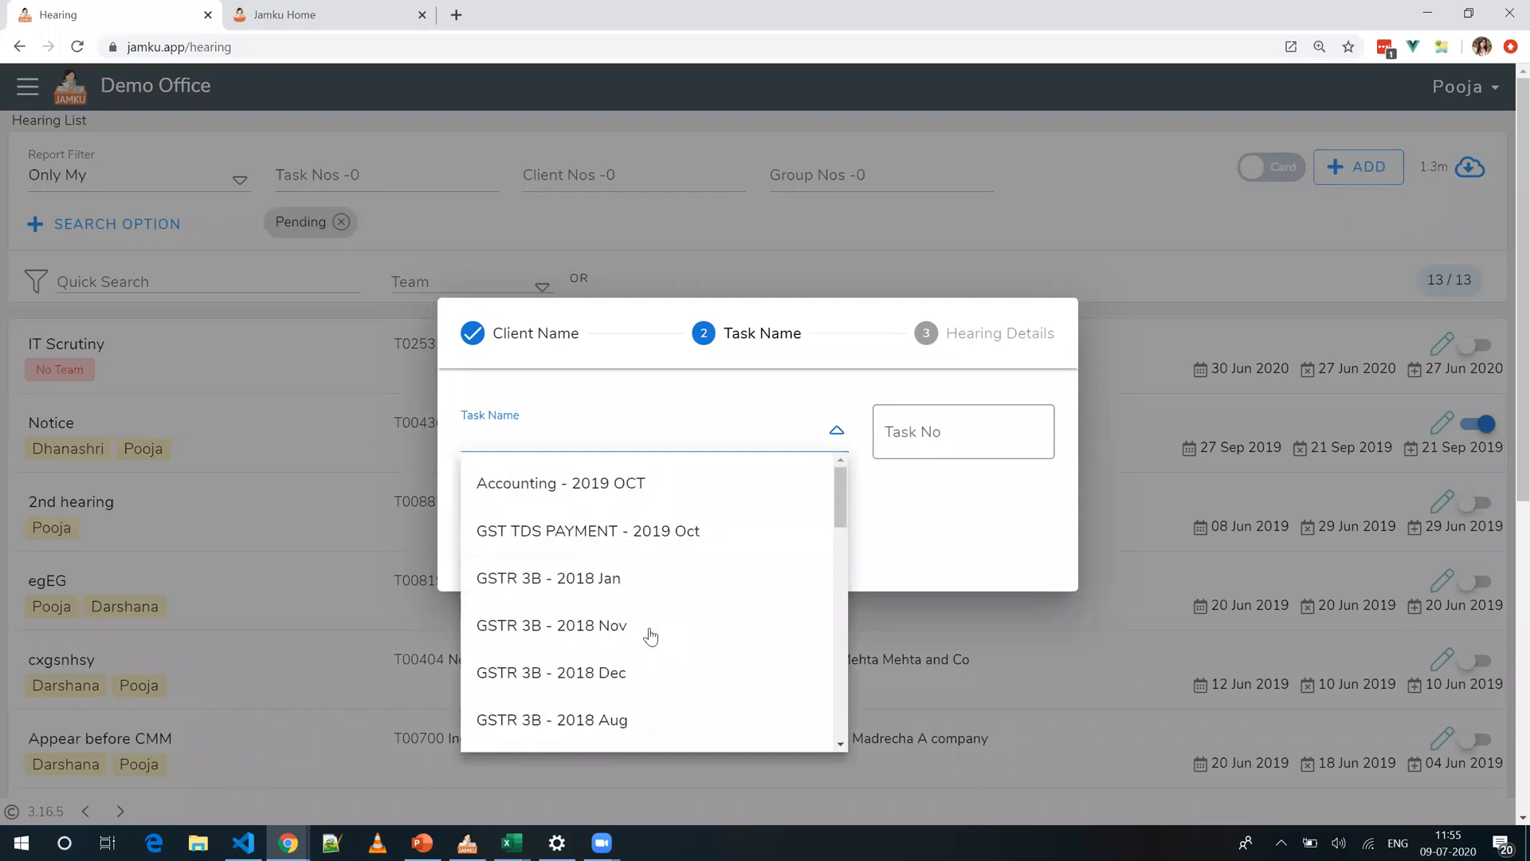
scroll(650, 635, down, 10)
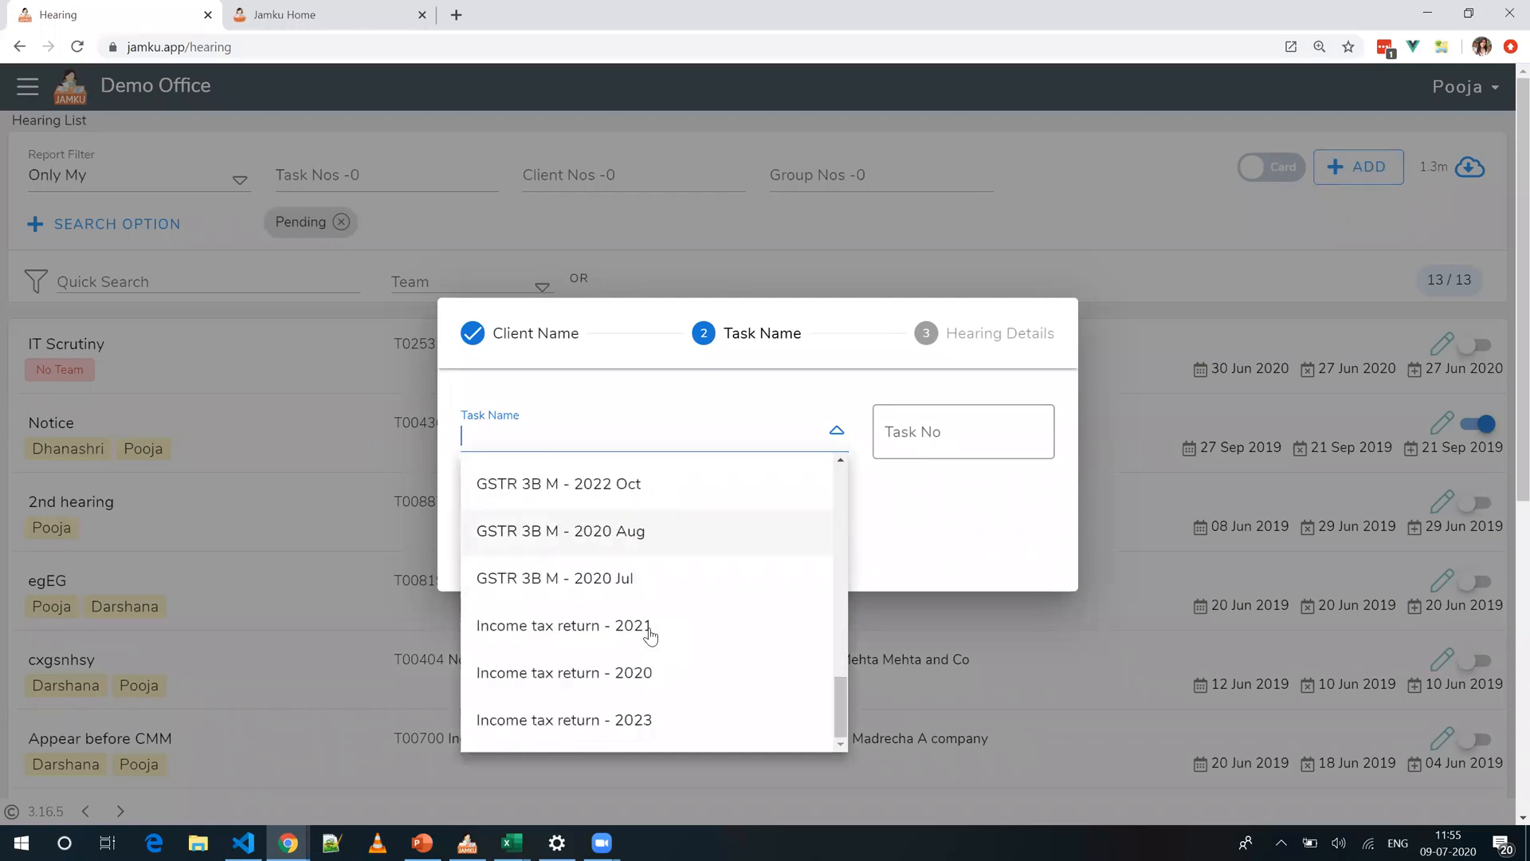
click(660, 672)
click(557, 566)
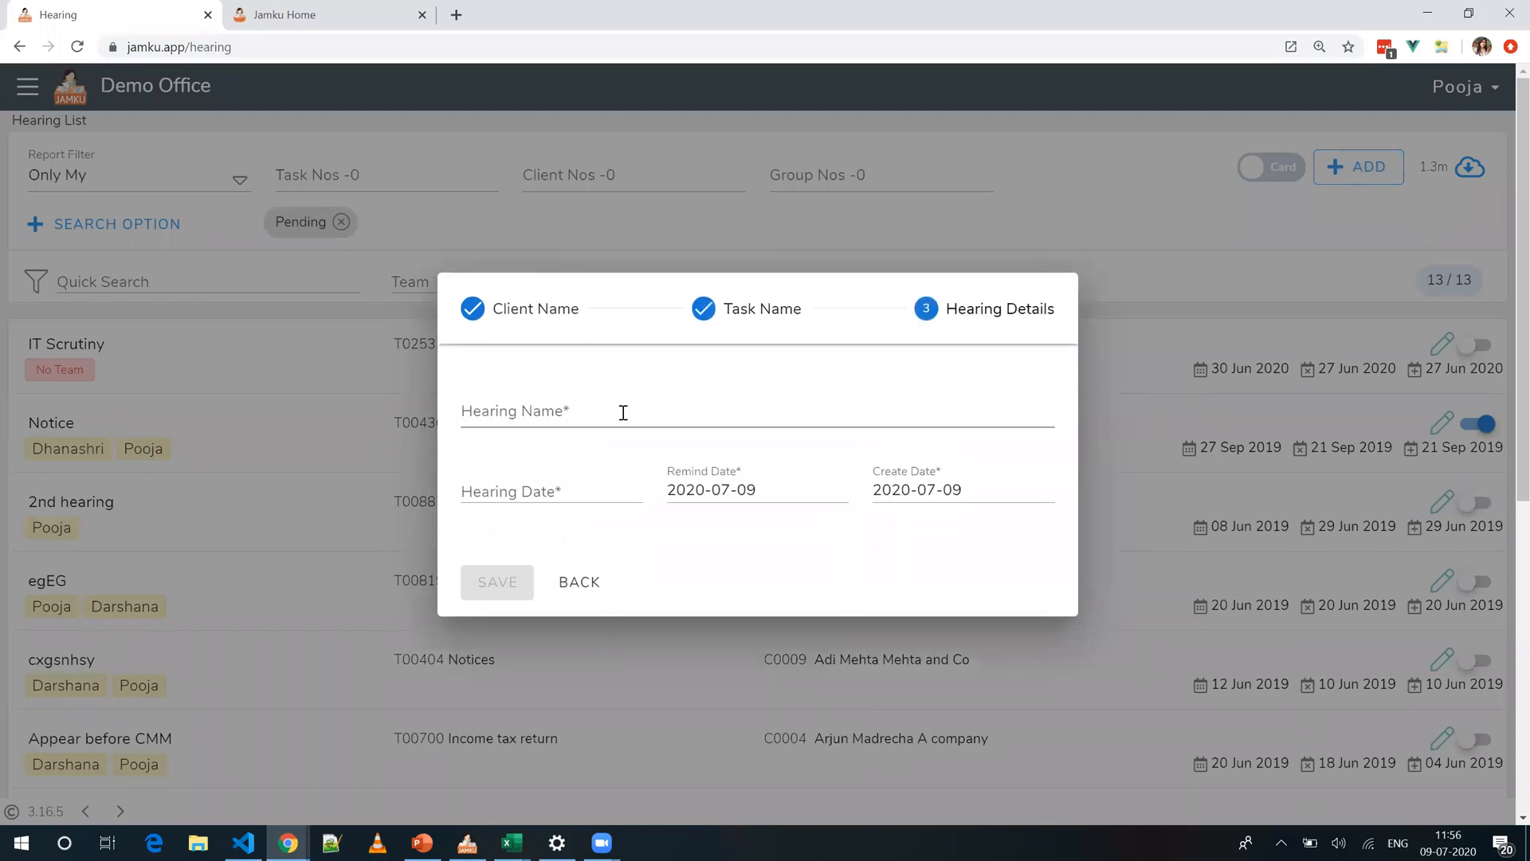
click(624, 411)
click(598, 479)
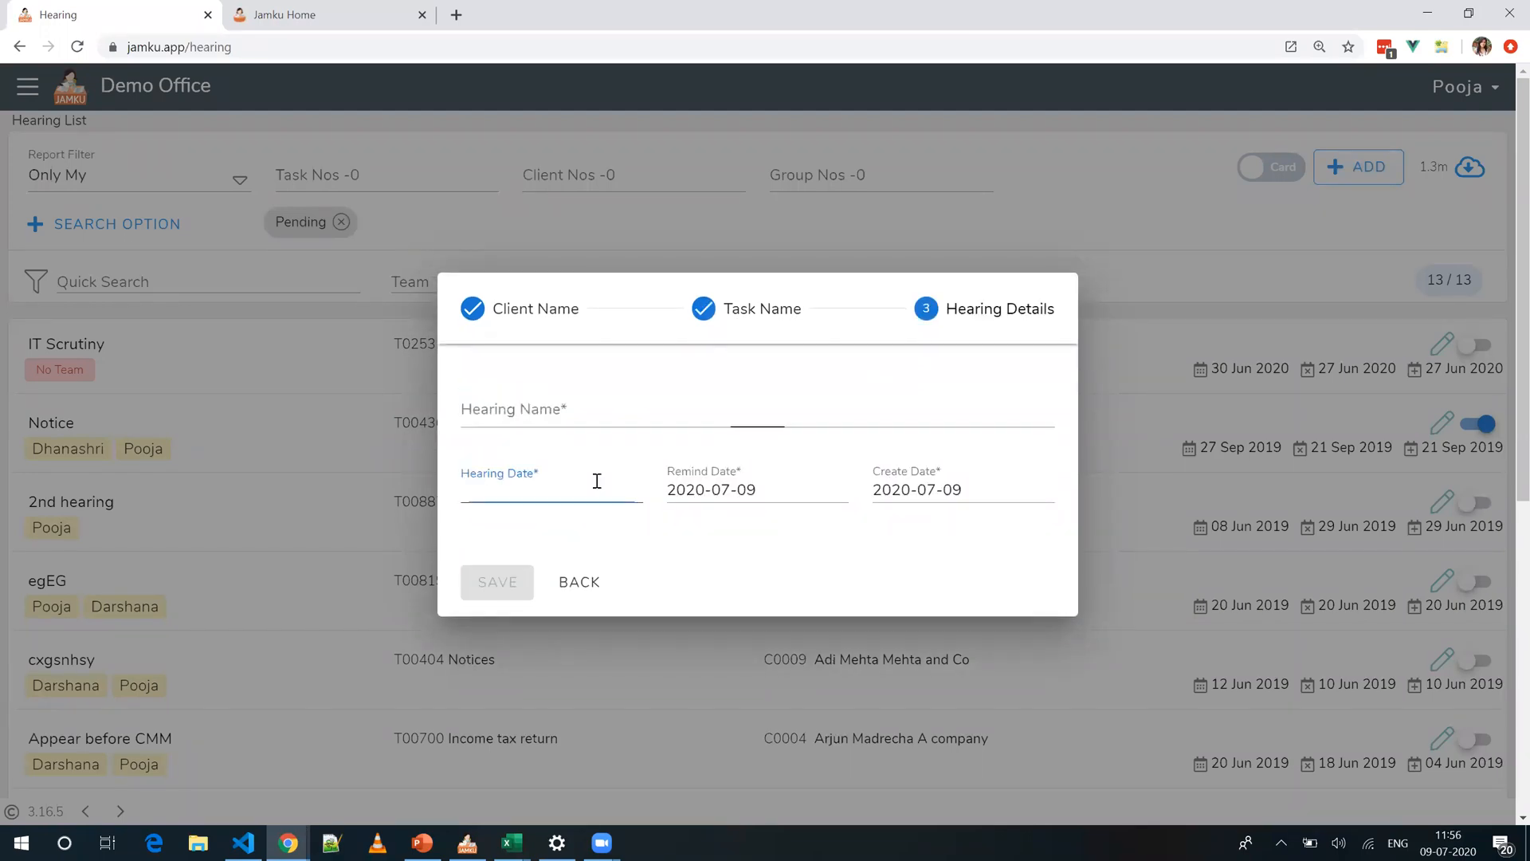
click(1274, 278)
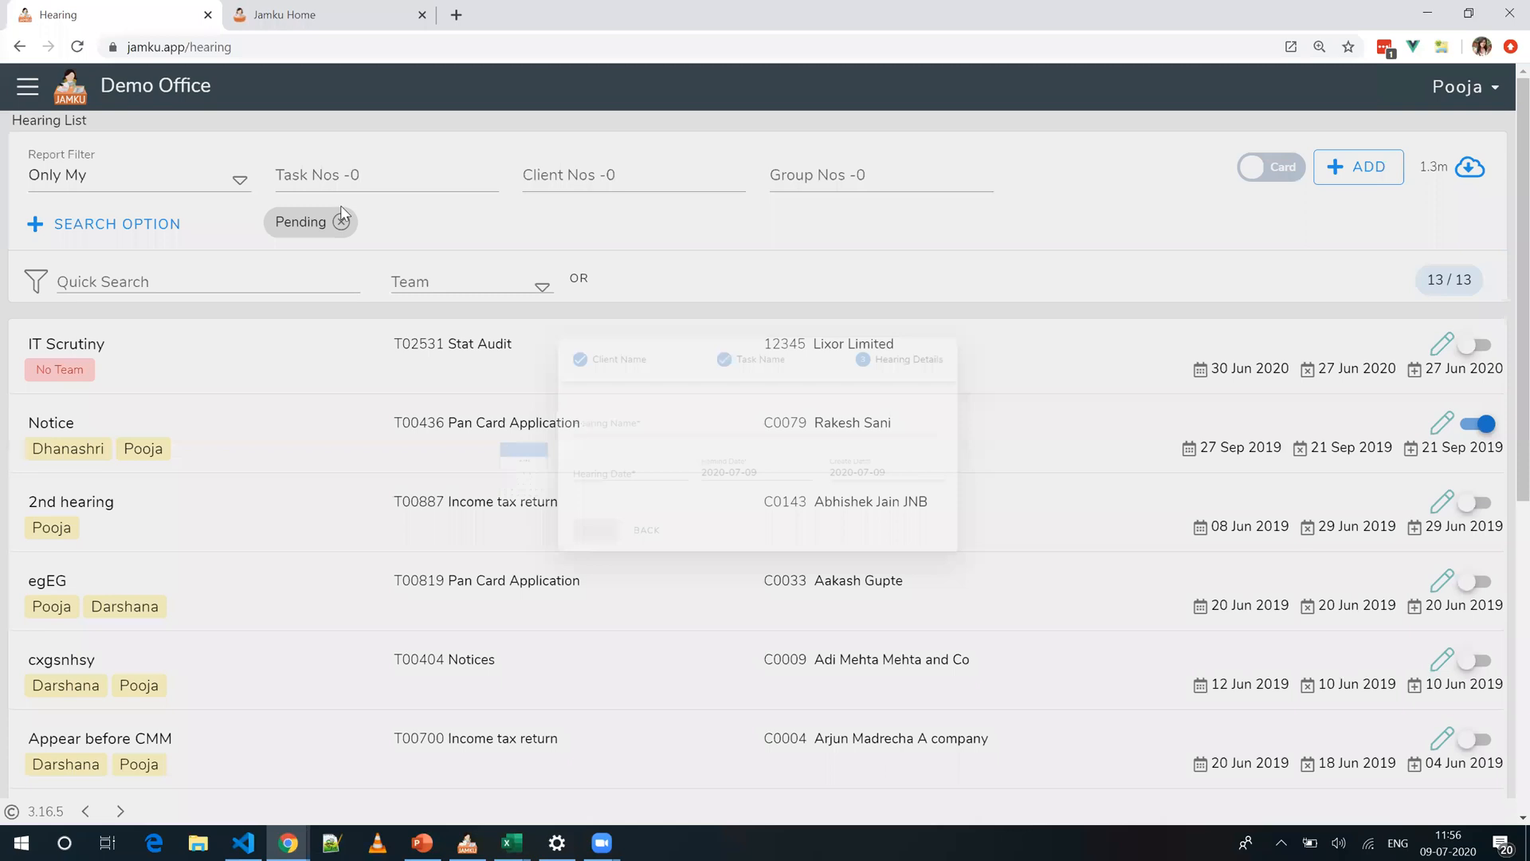
Step: Open the Dashboard and view the July 2020 calendar entries for All instead of only My
click(26, 94)
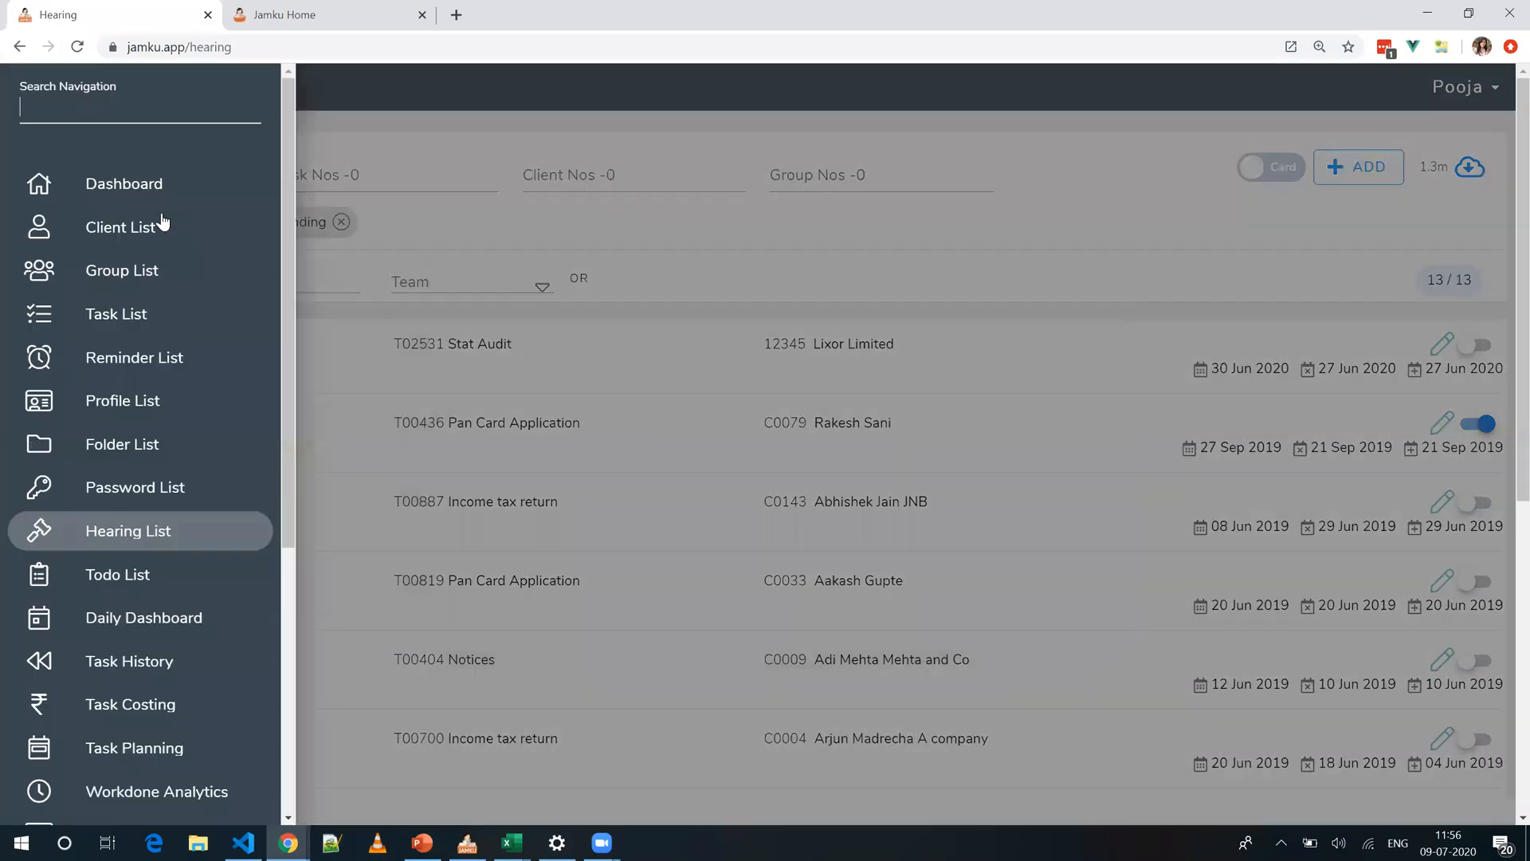
click(163, 191)
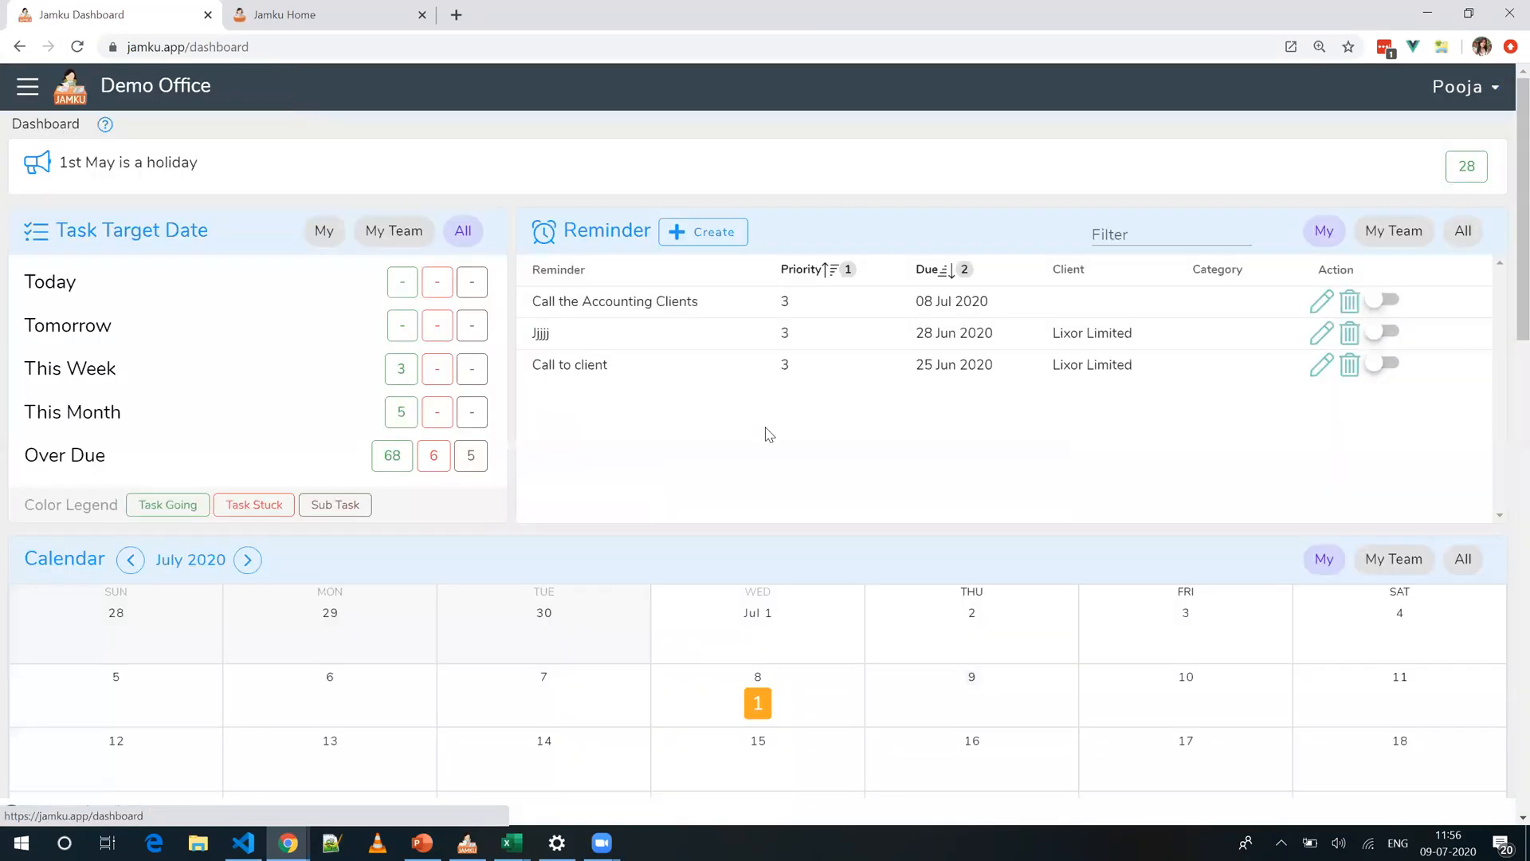
scroll(780, 558, down, 2)
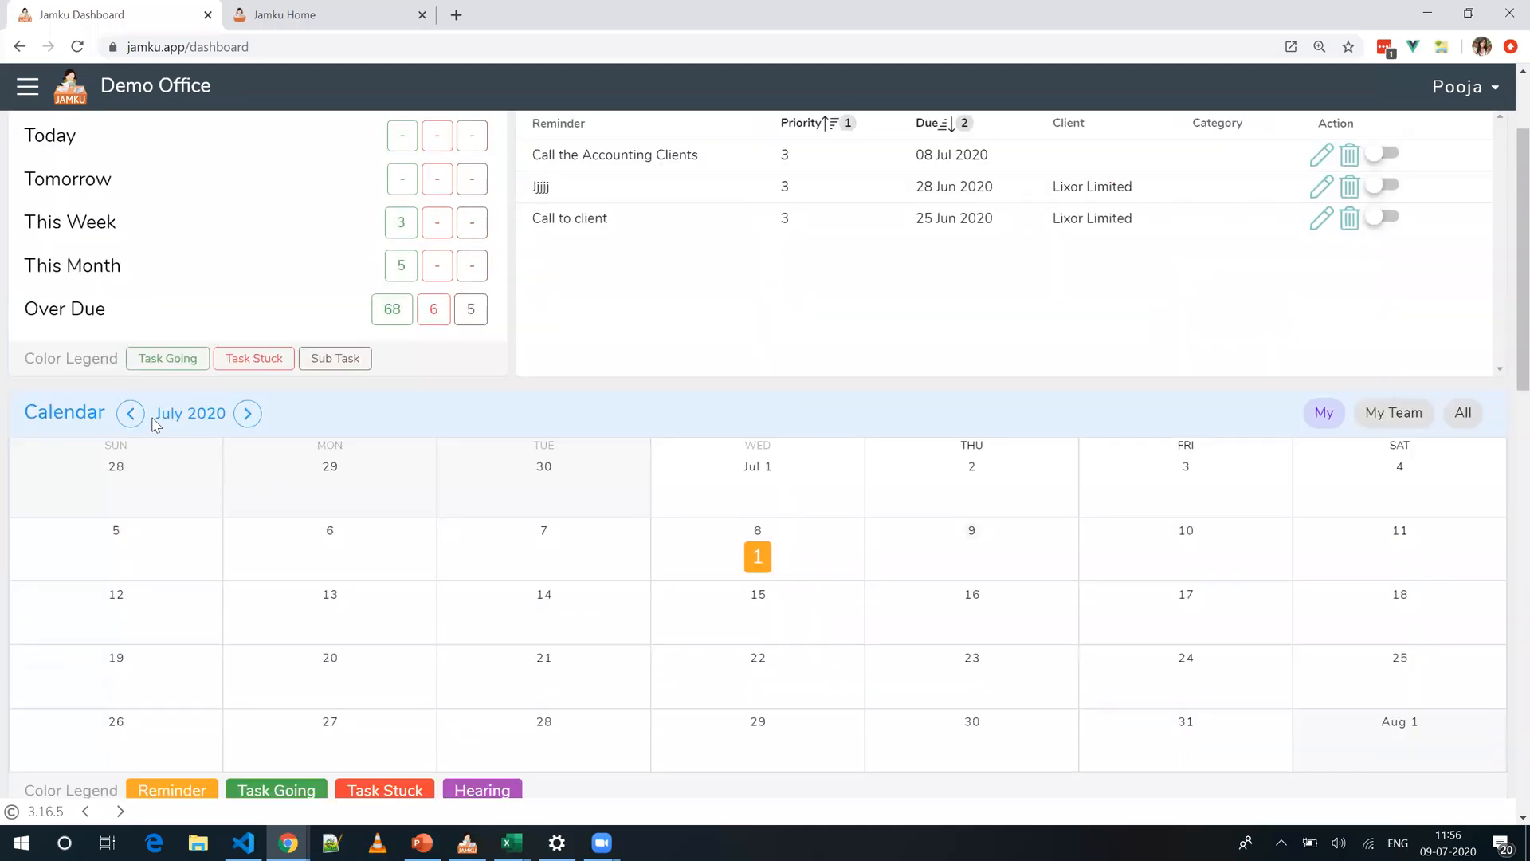
drag(29, 413, 116, 424)
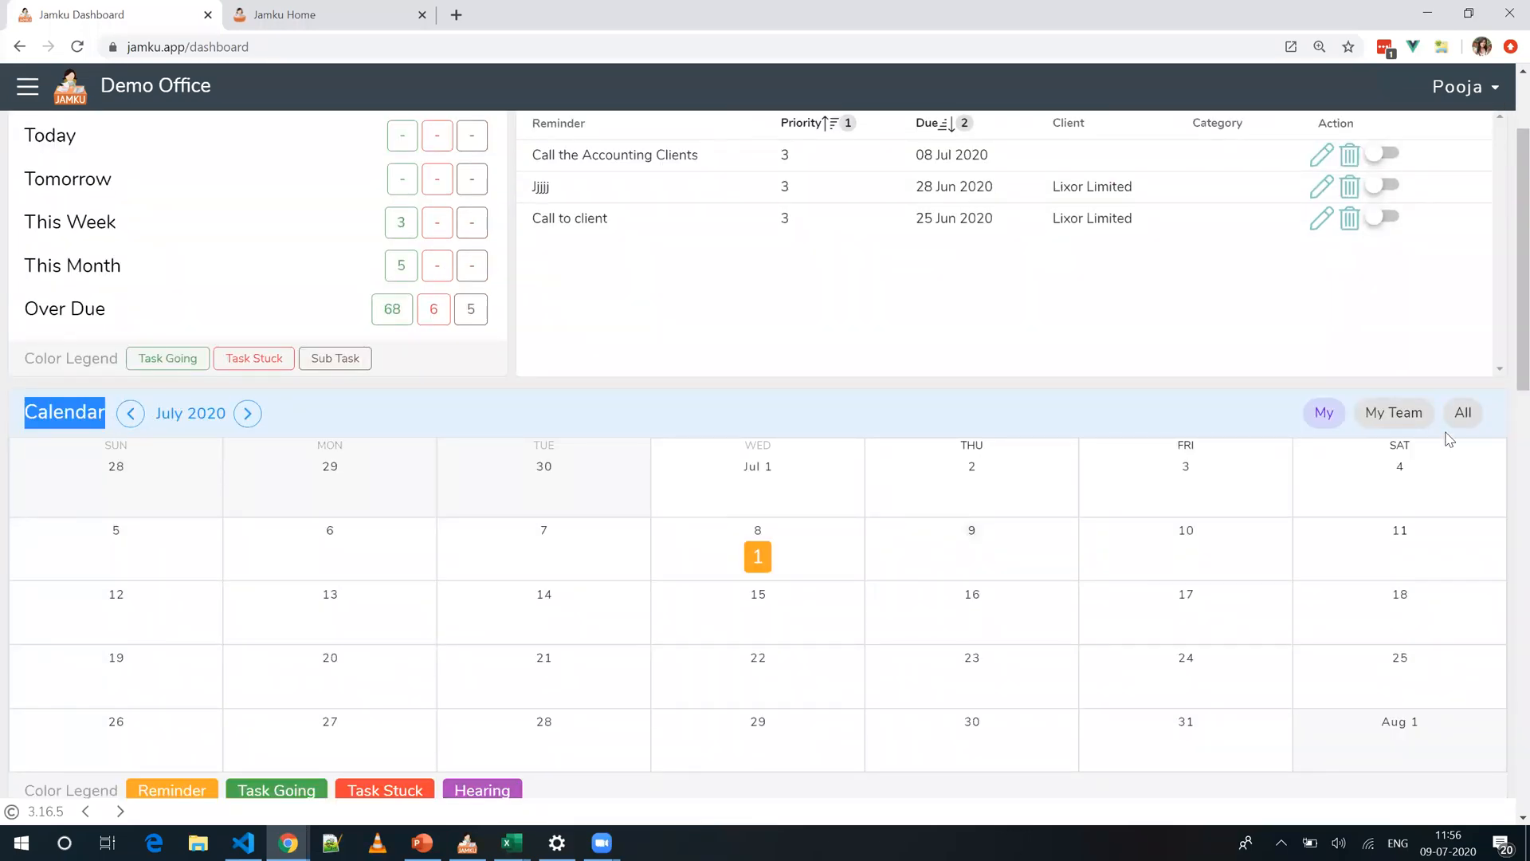
click(1463, 414)
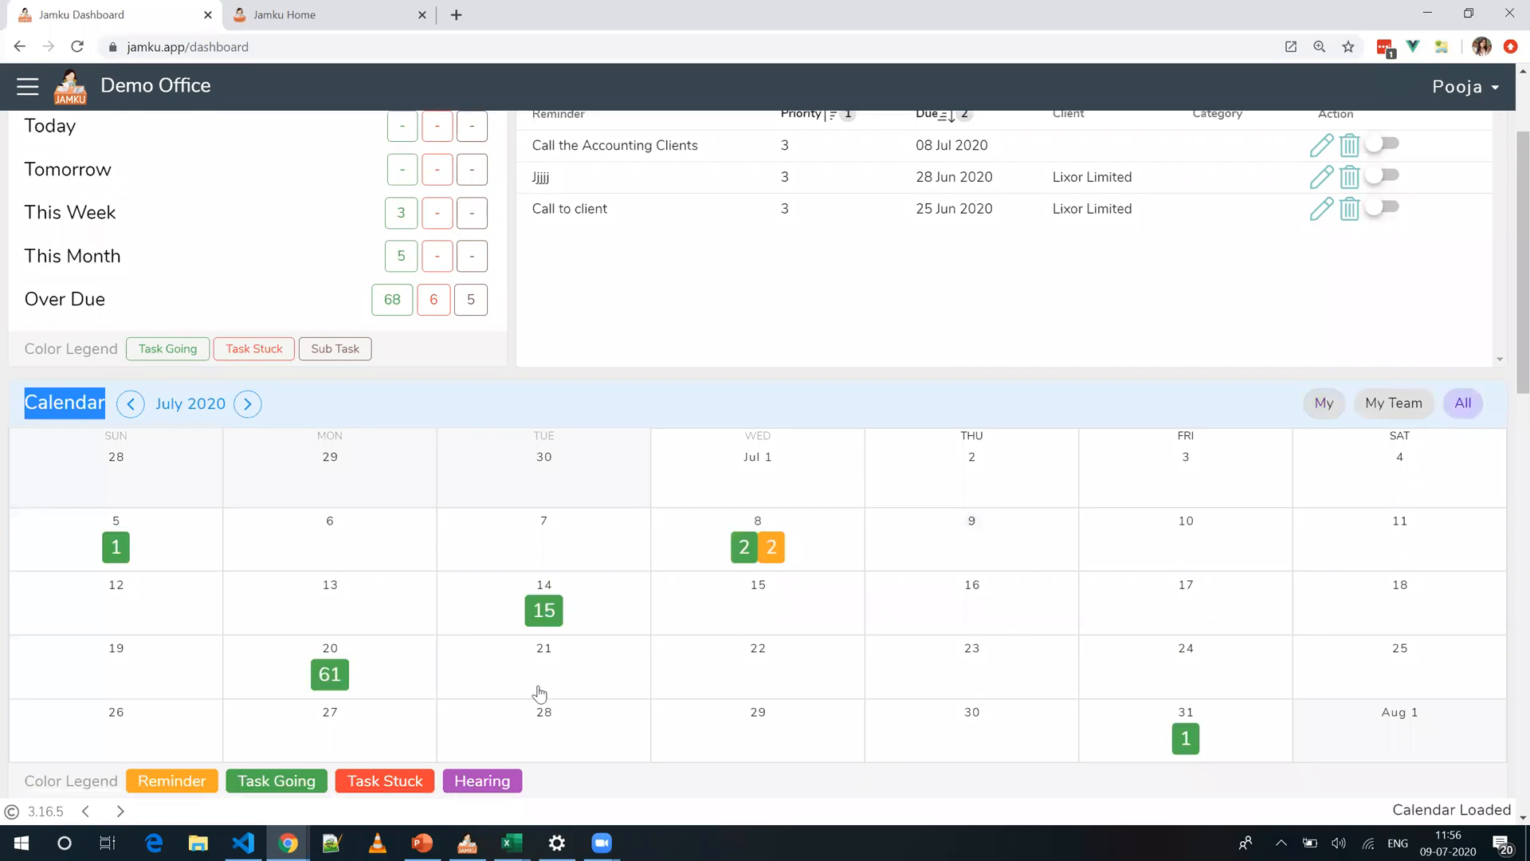
scroll(539, 694, down, 1)
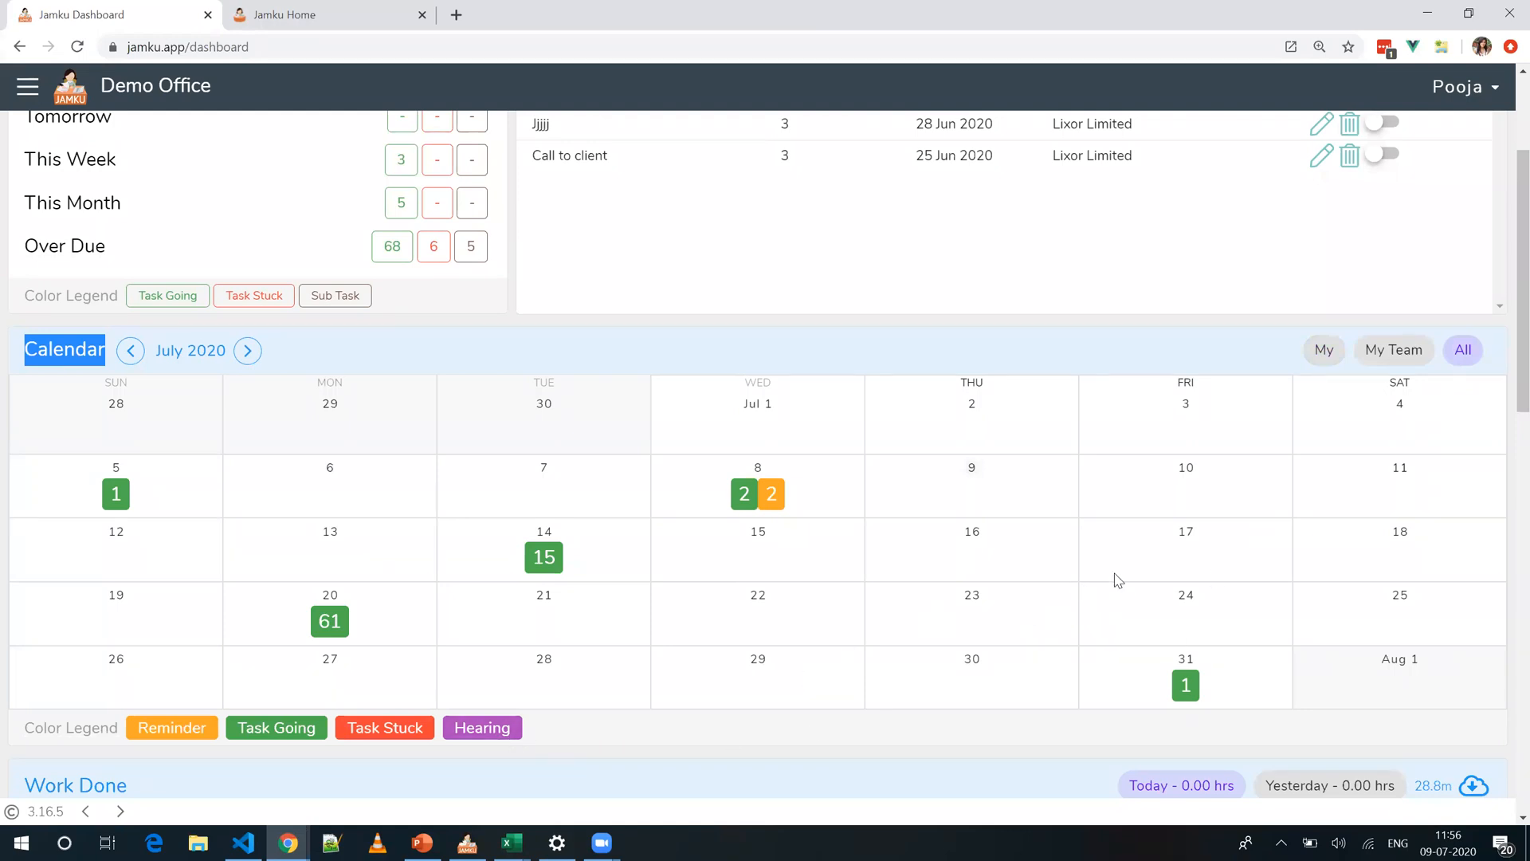
scroll(1116, 580, up, 3)
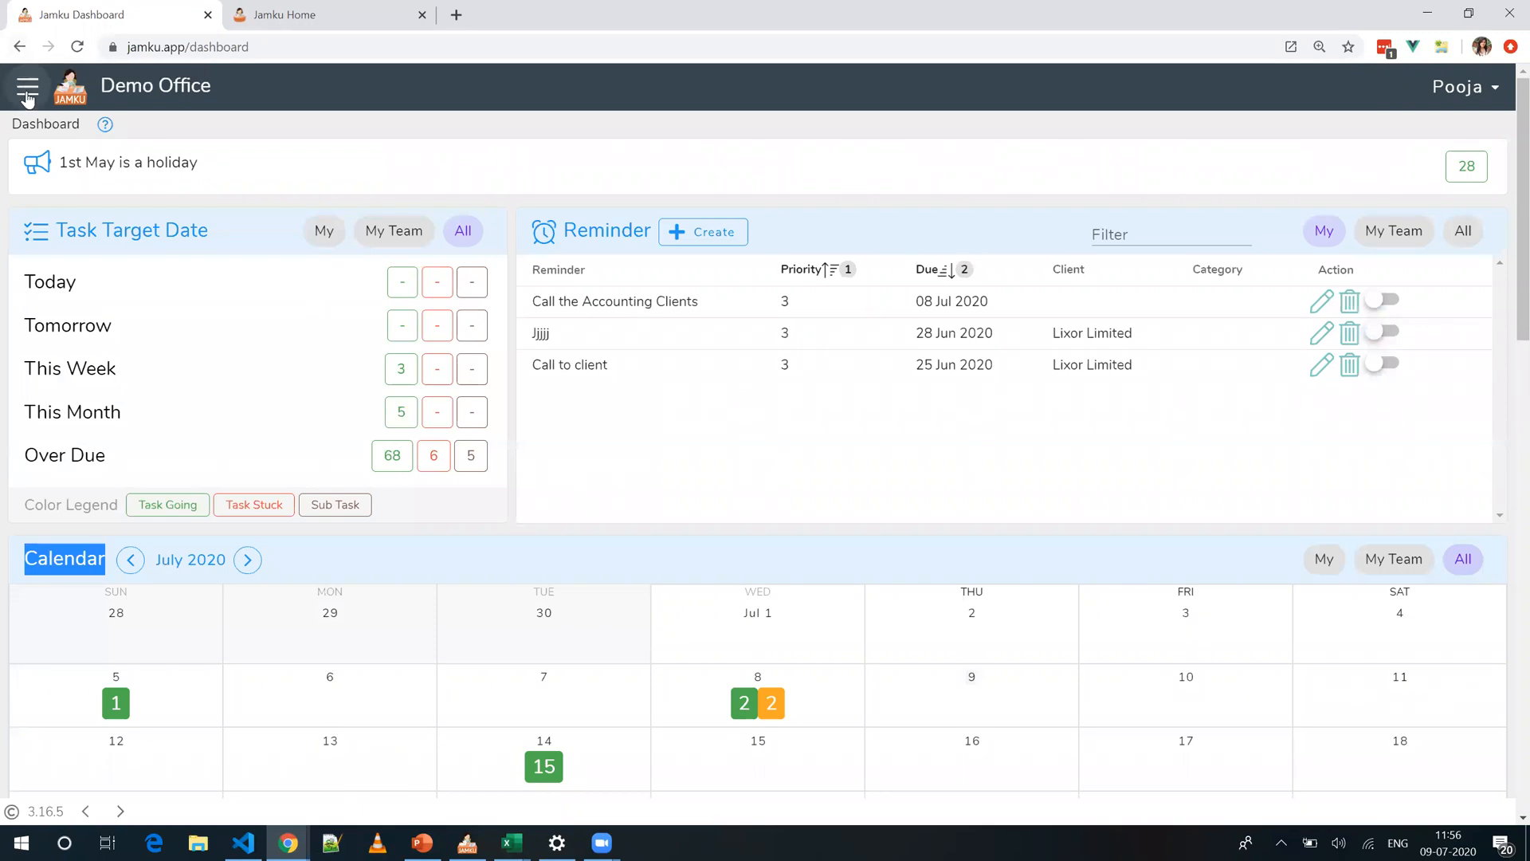
Step: Open the CIT Appeal task T02527 from the Task List and view its recorded work done
click(27, 85)
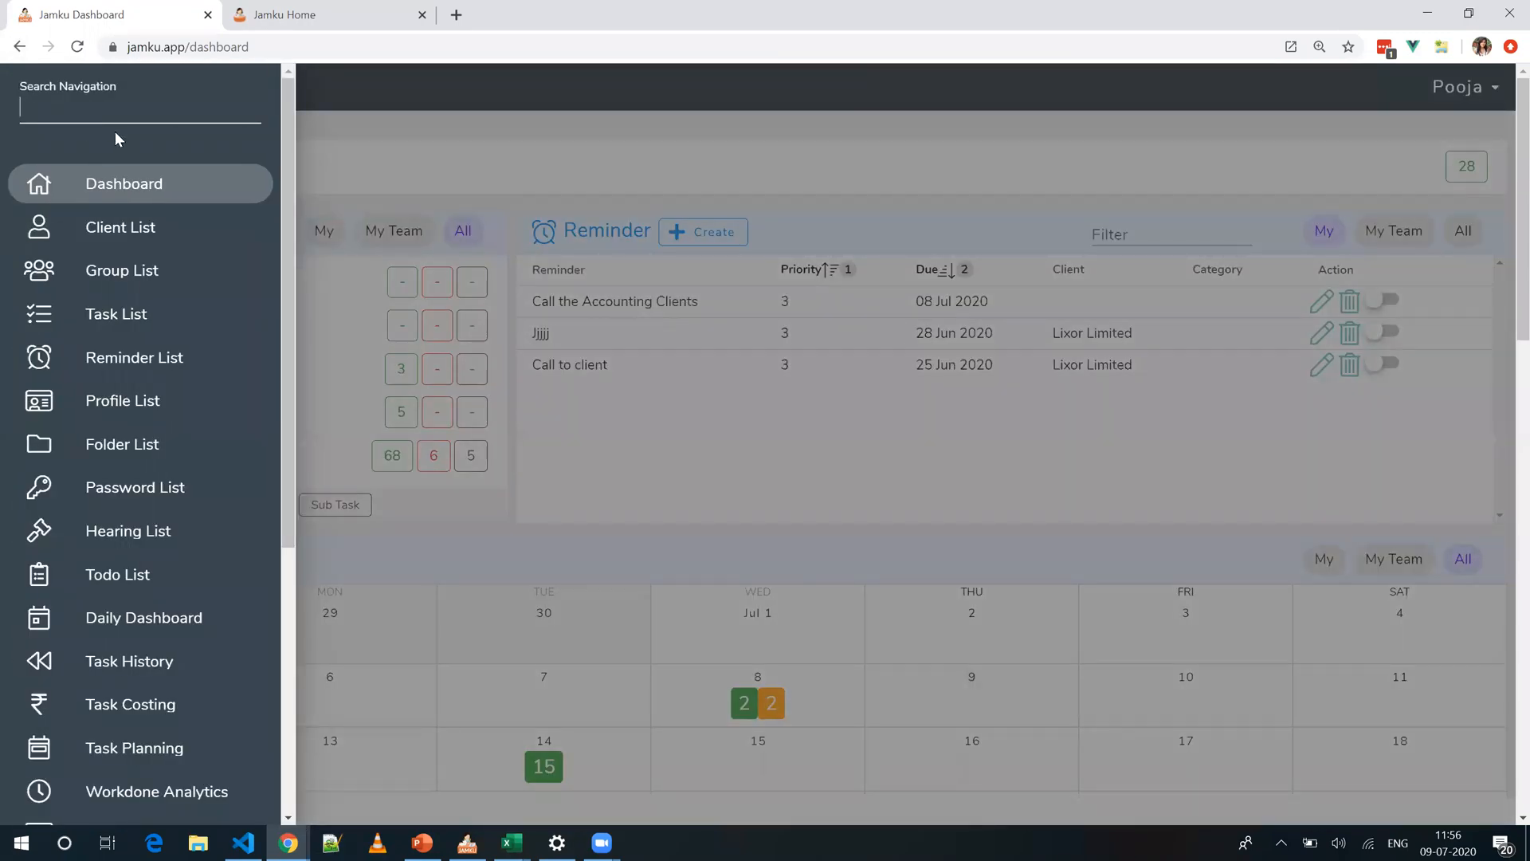
click(126, 319)
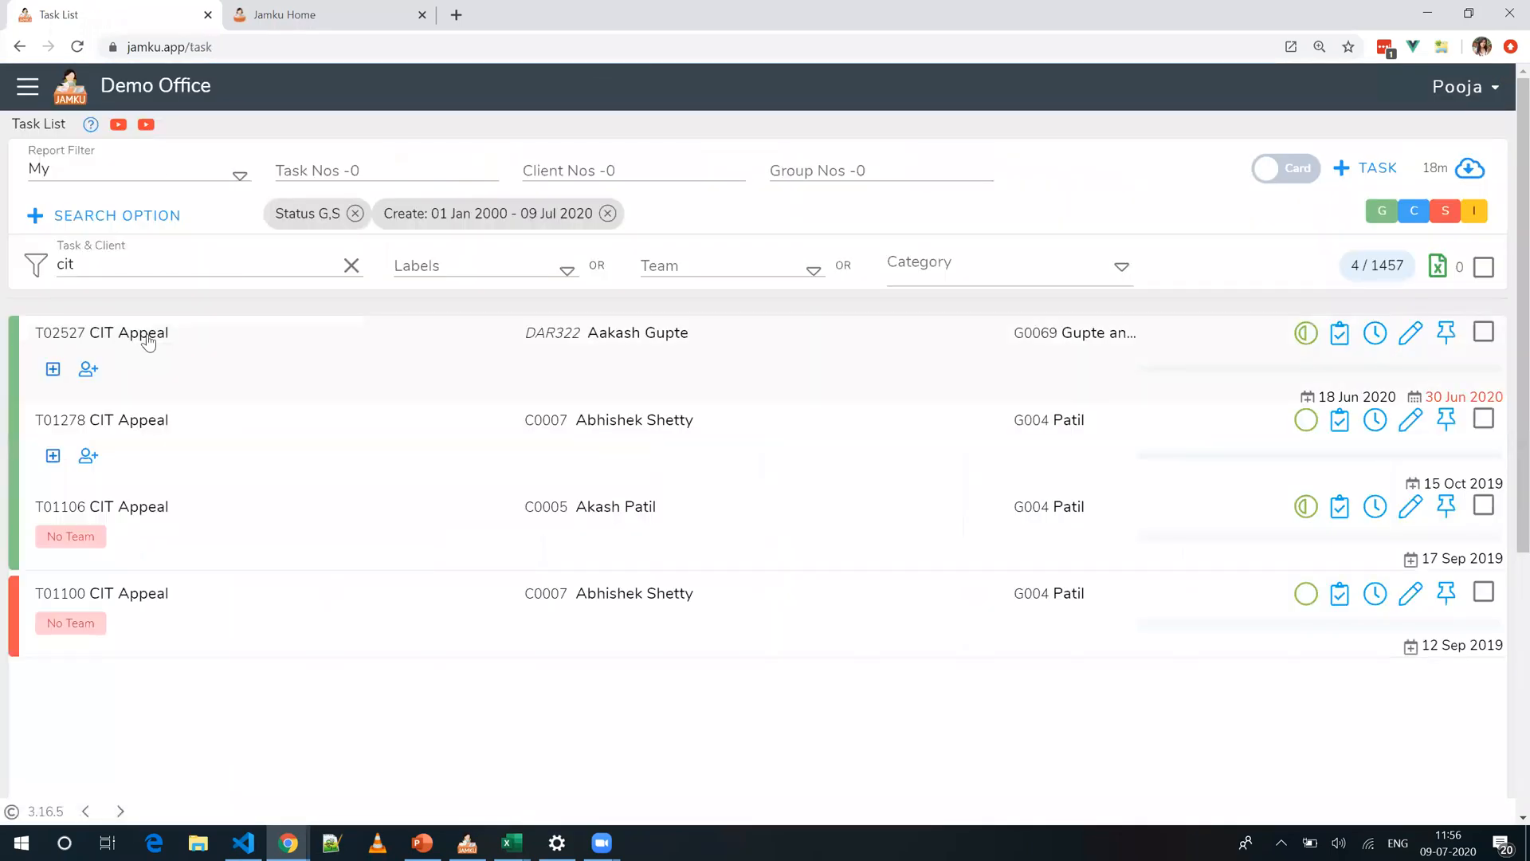
click(148, 341)
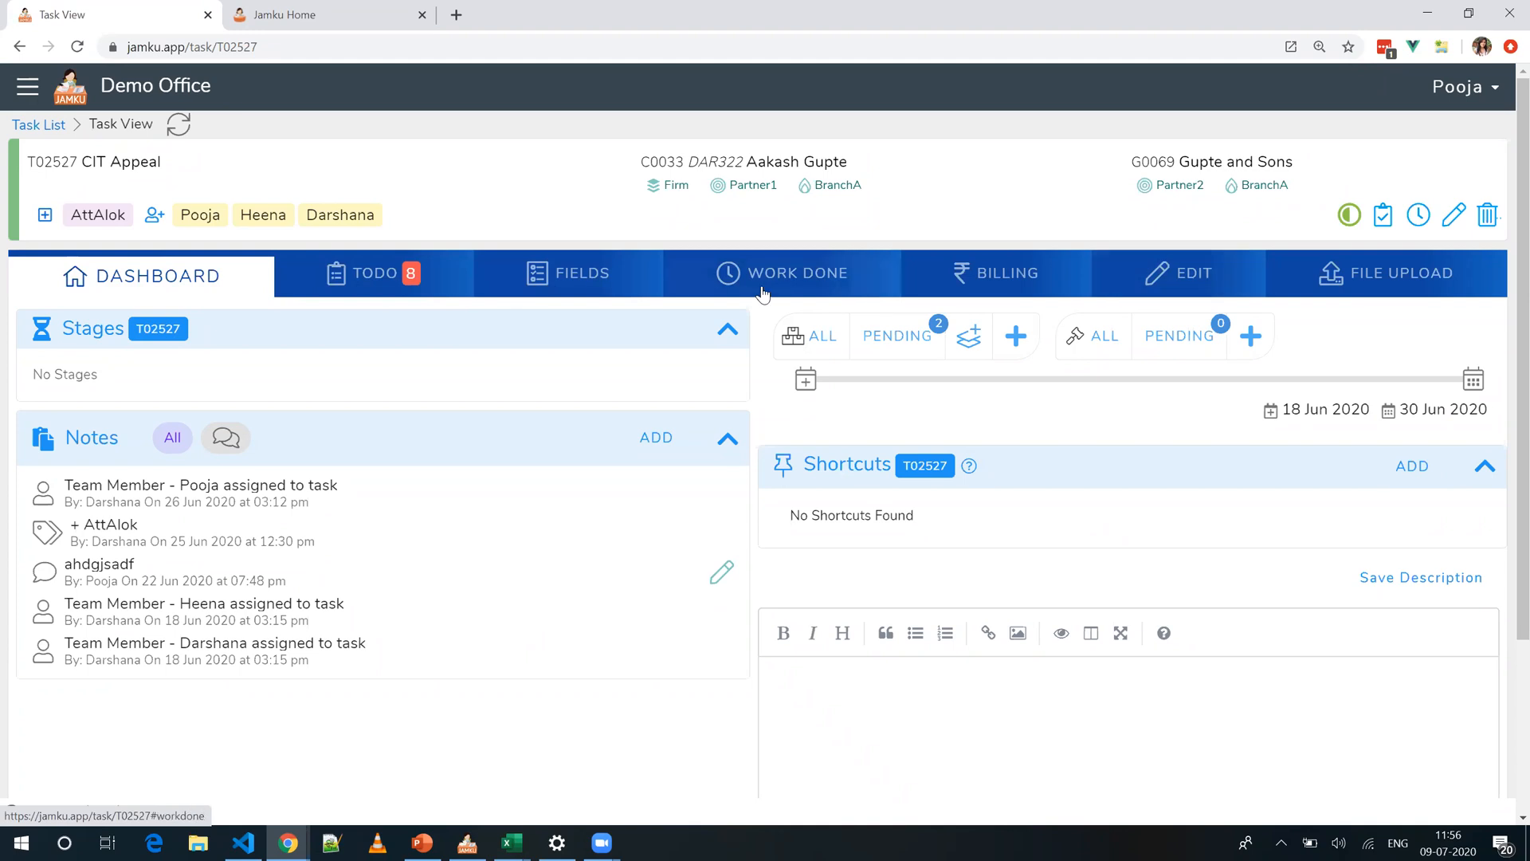
click(858, 280)
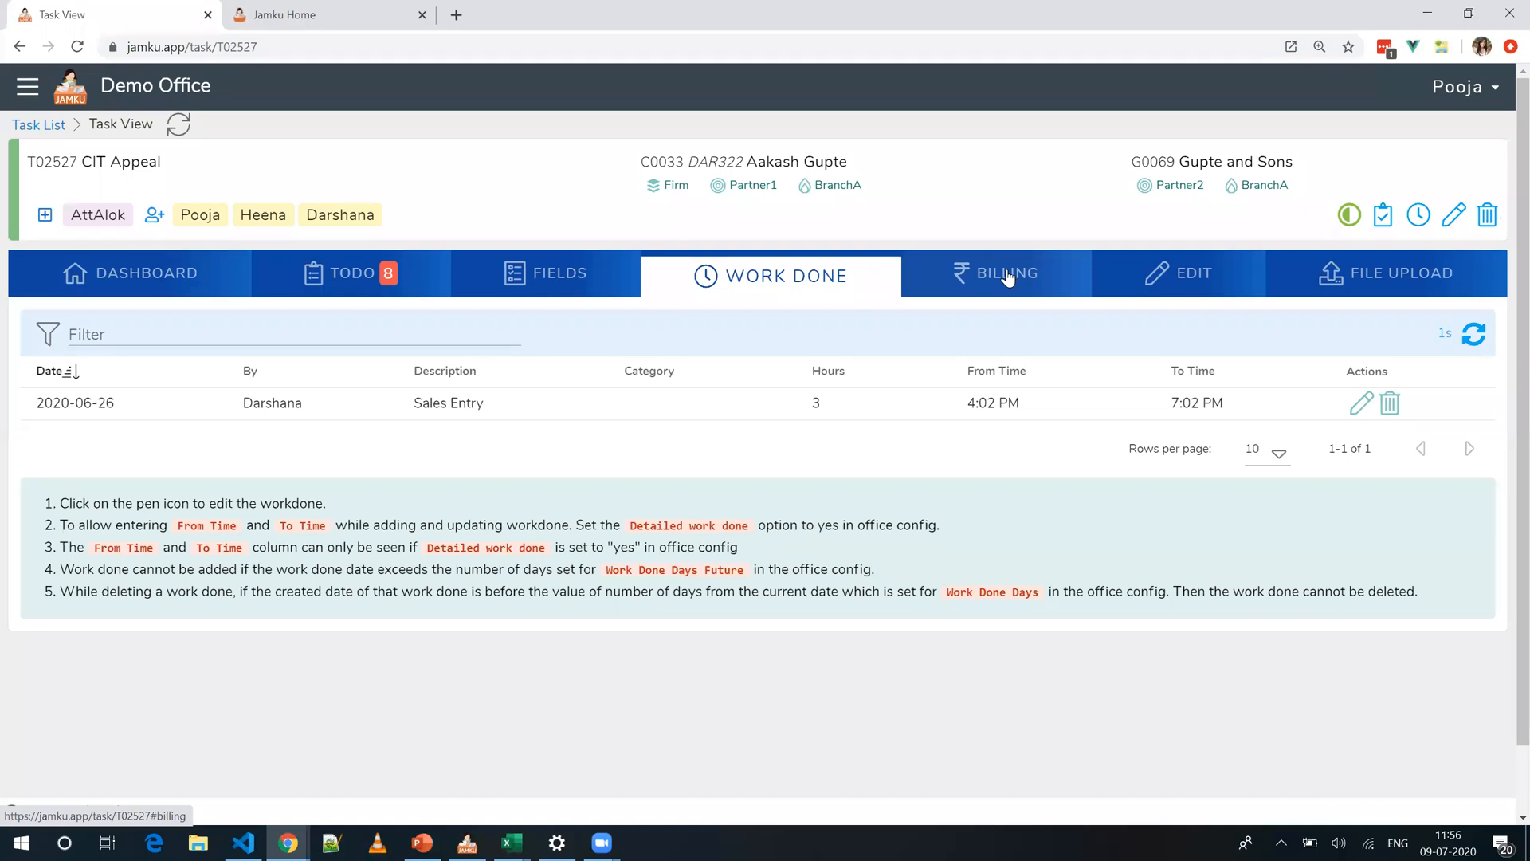
Step: Examine the CIT Appeal task's billing information, including its expected cost and the actual cost in the costing details
click(1008, 277)
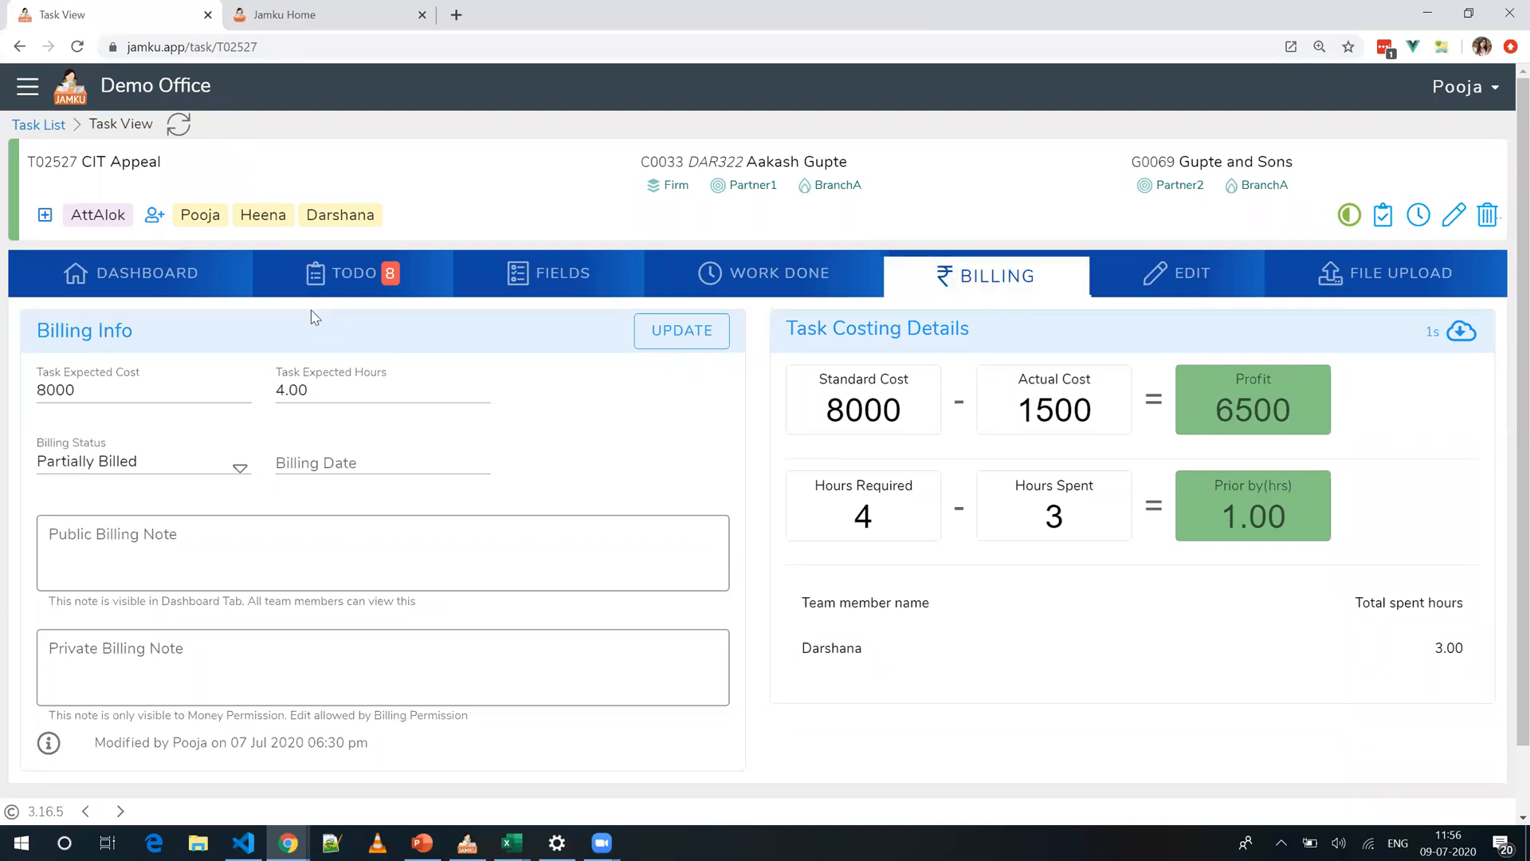
double_click(43, 390)
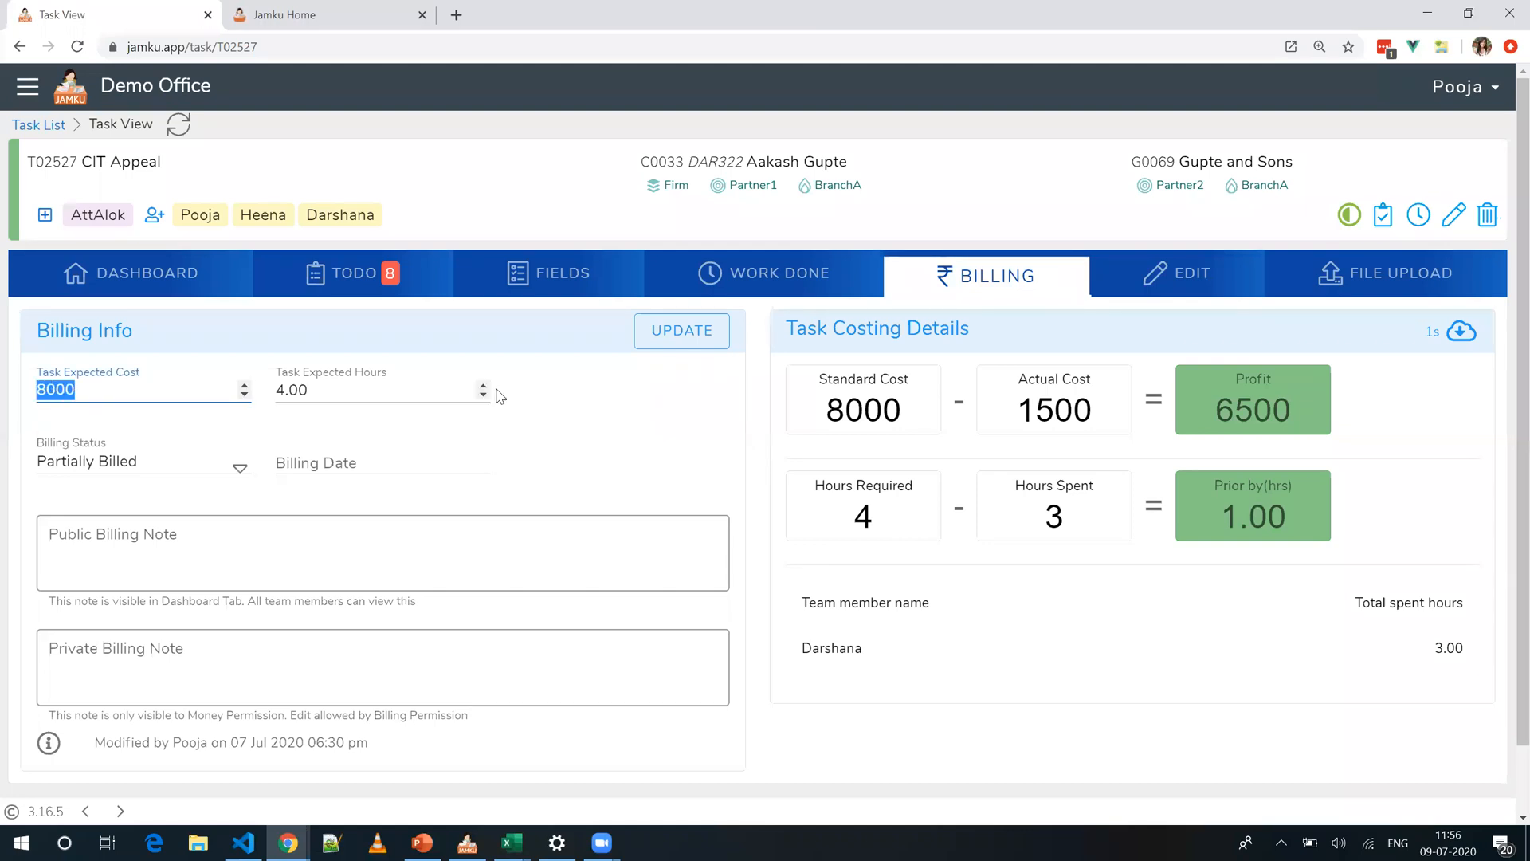
click(566, 413)
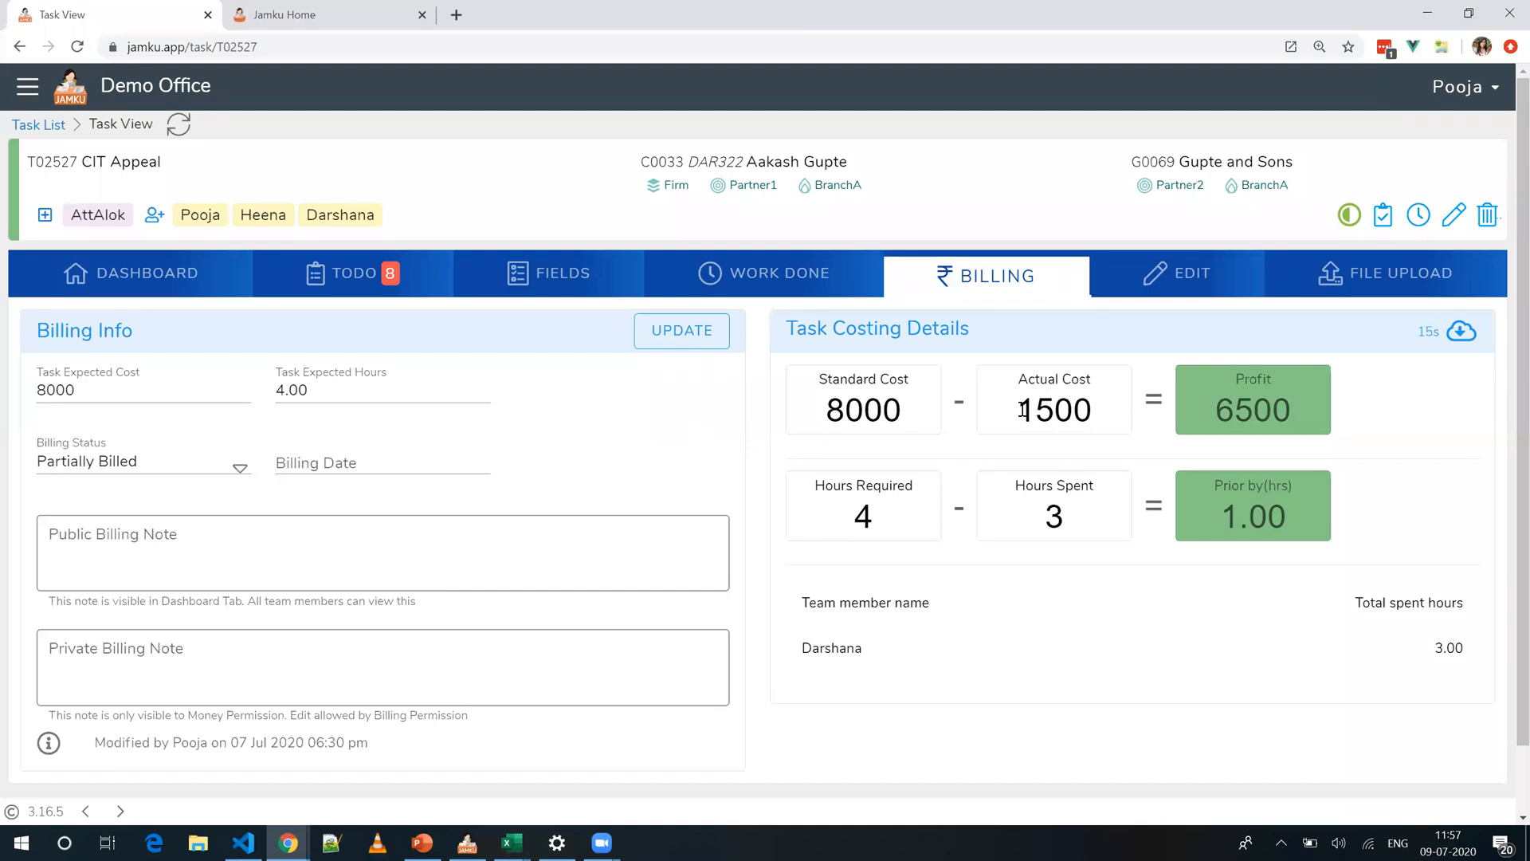
double_click(1074, 415)
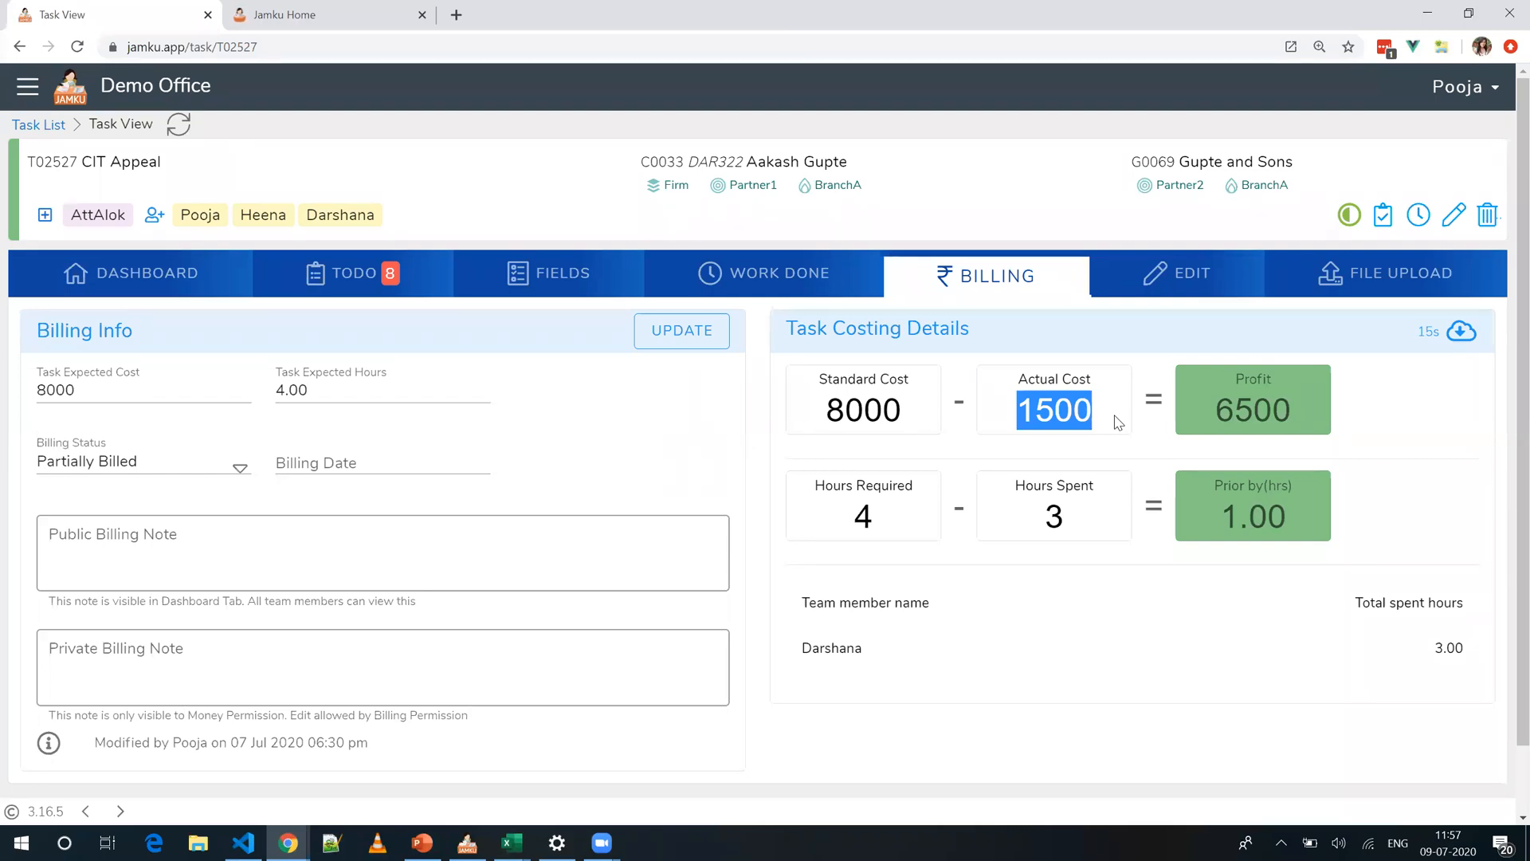
Step: Find Team in the navigation and view the listed team member's yearly cost per hour under Team Cost
click(29, 89)
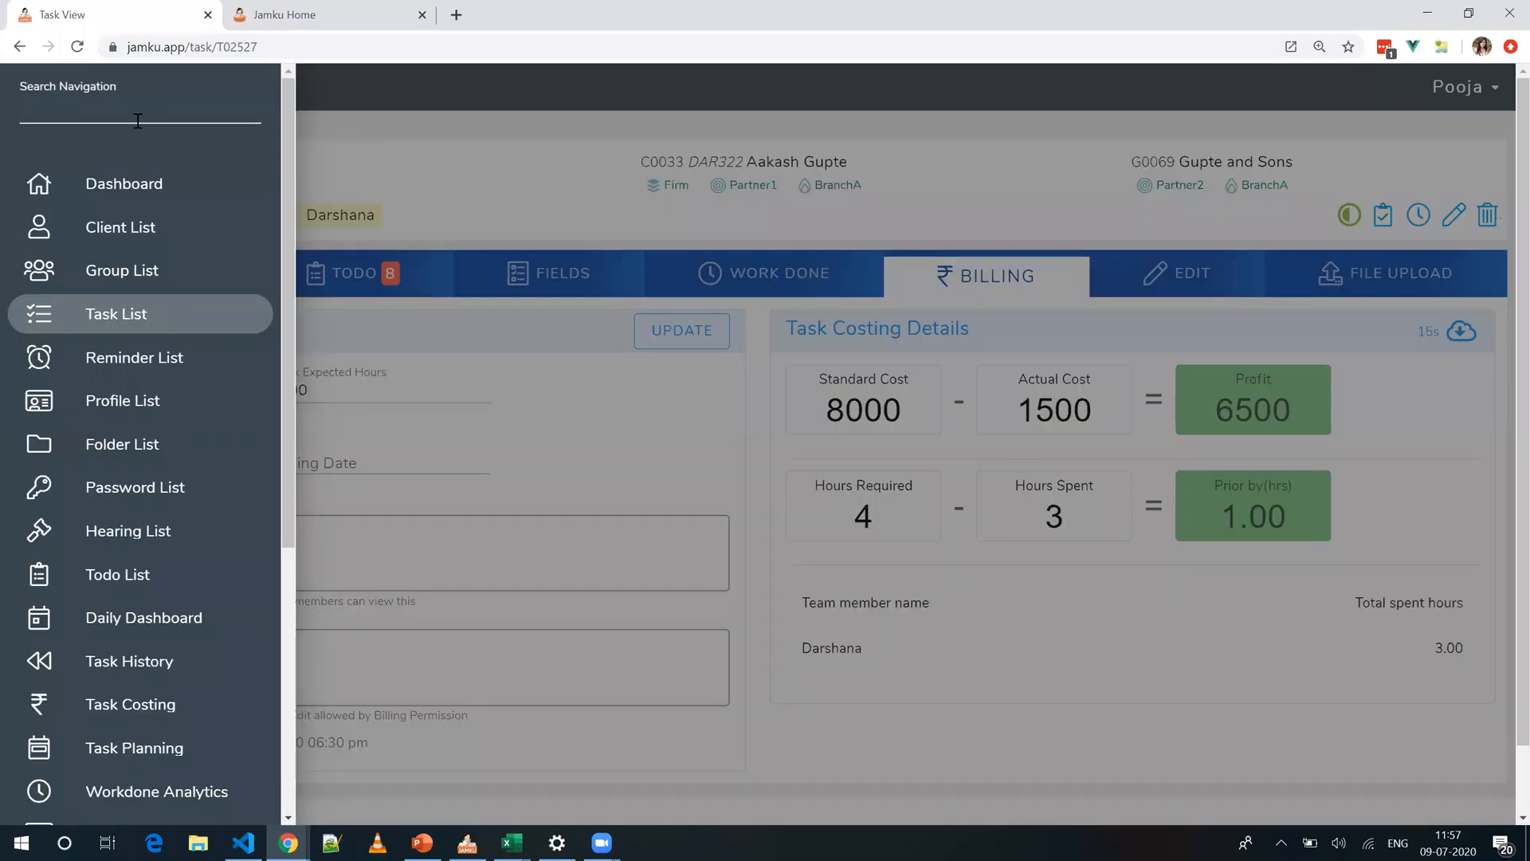
click(138, 121)
text(team)
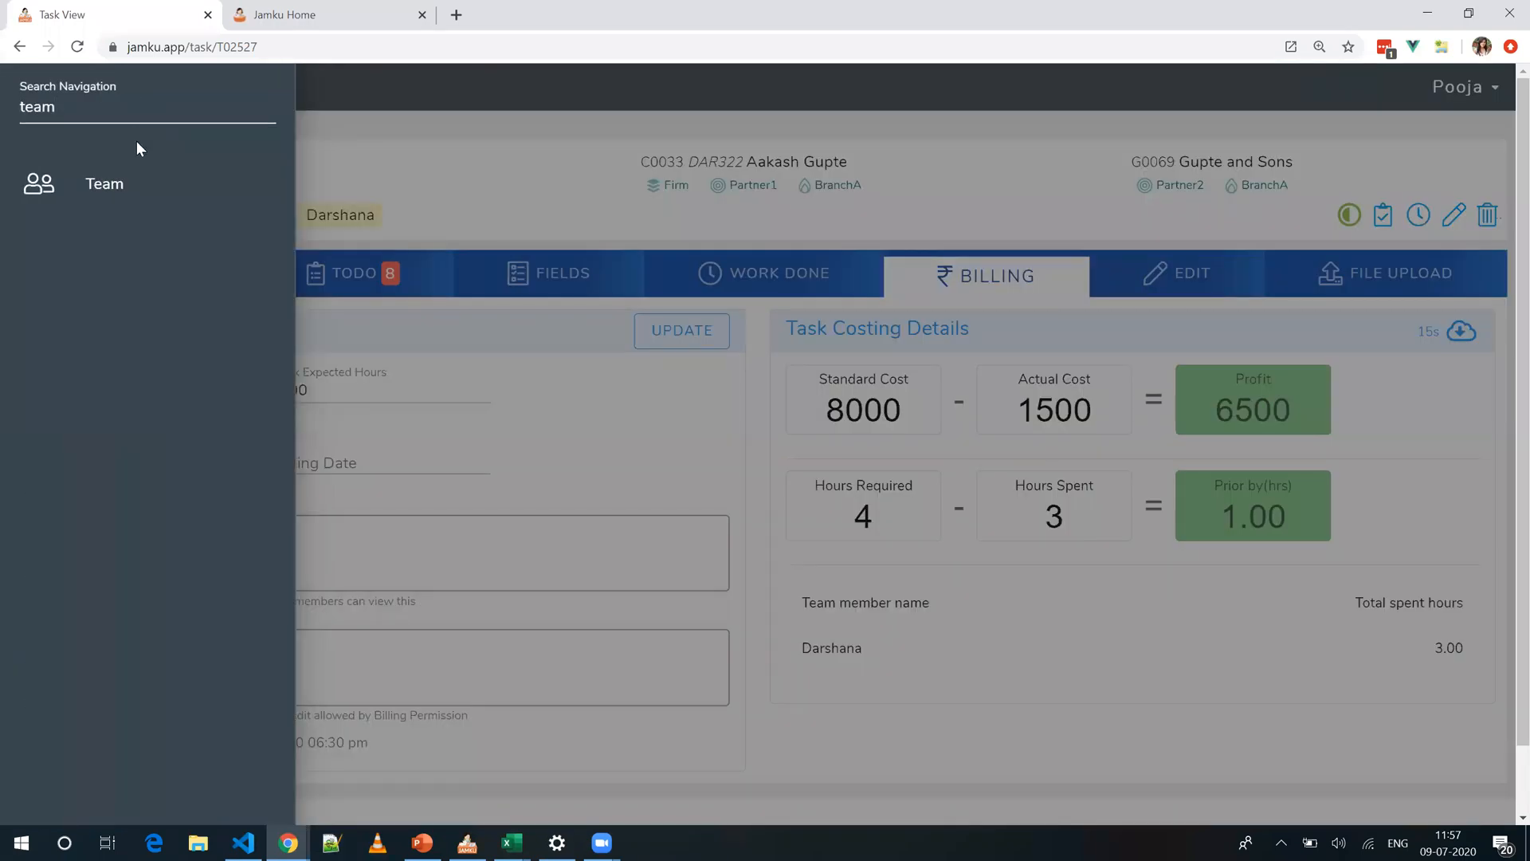
click(126, 187)
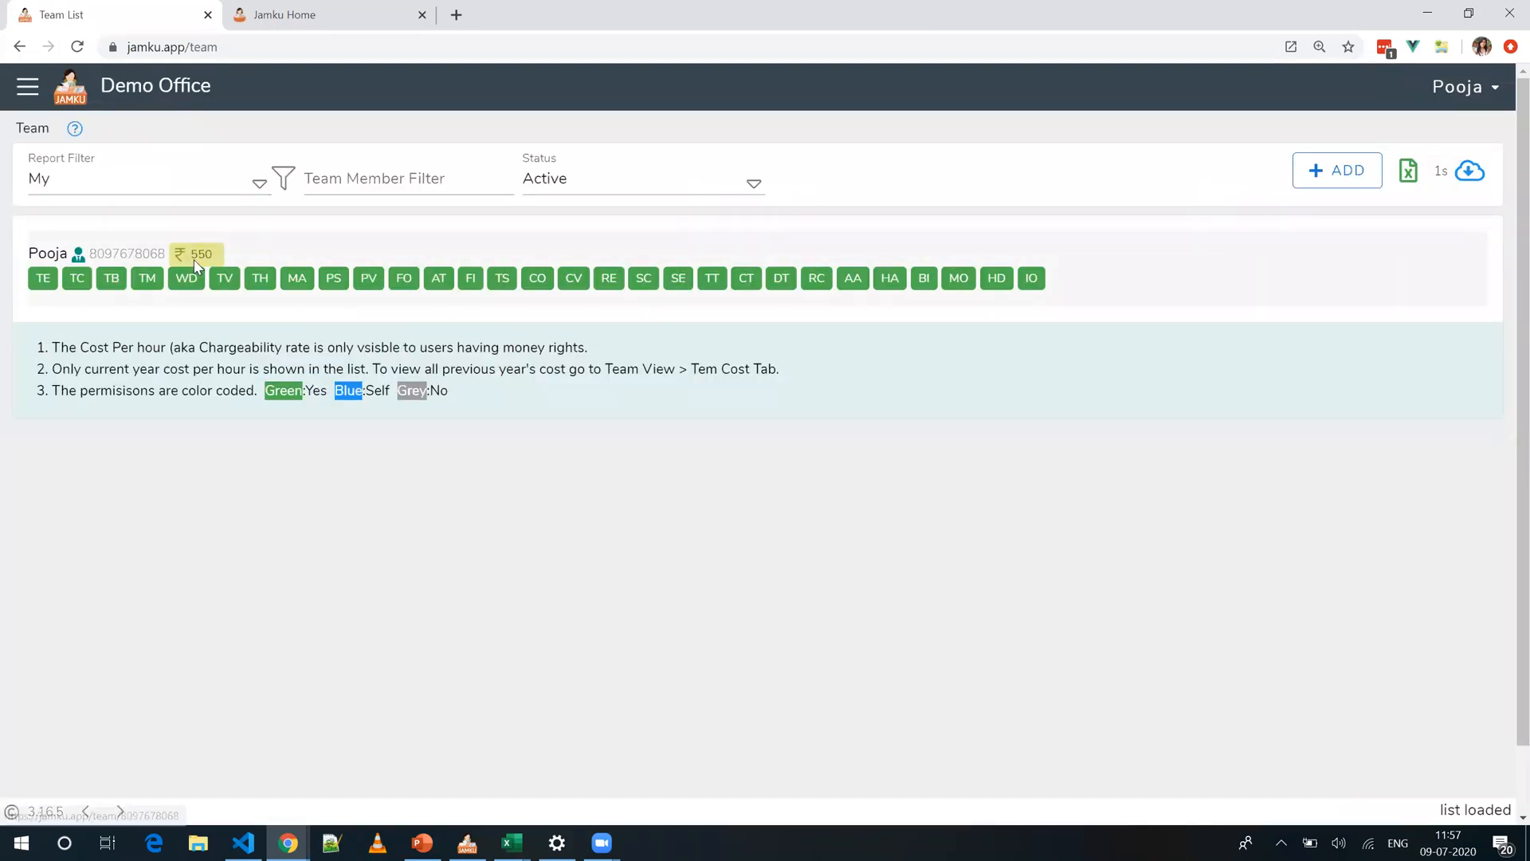
click(213, 259)
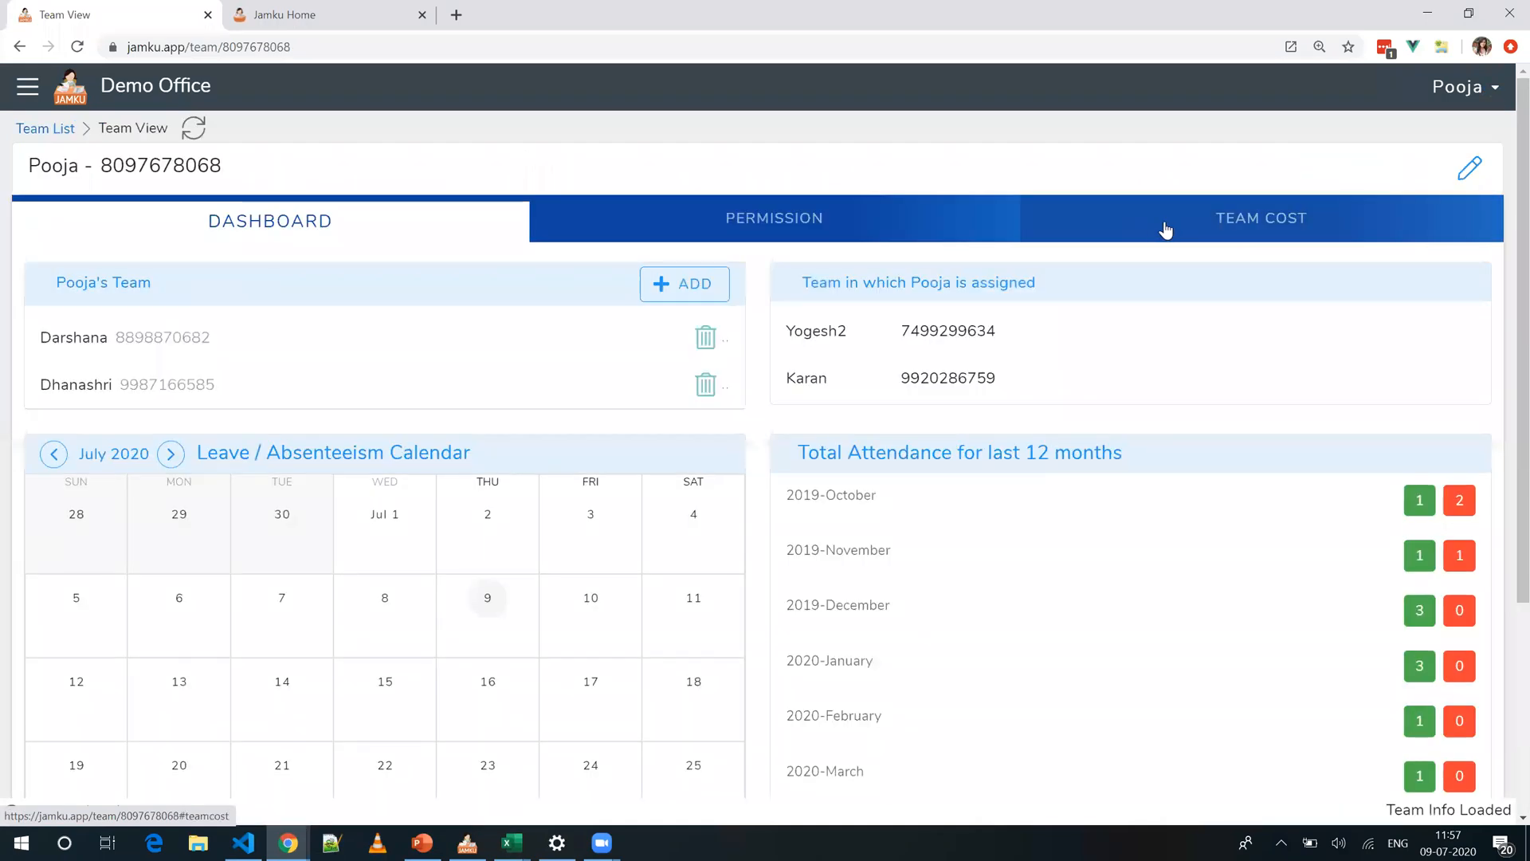
click(1165, 230)
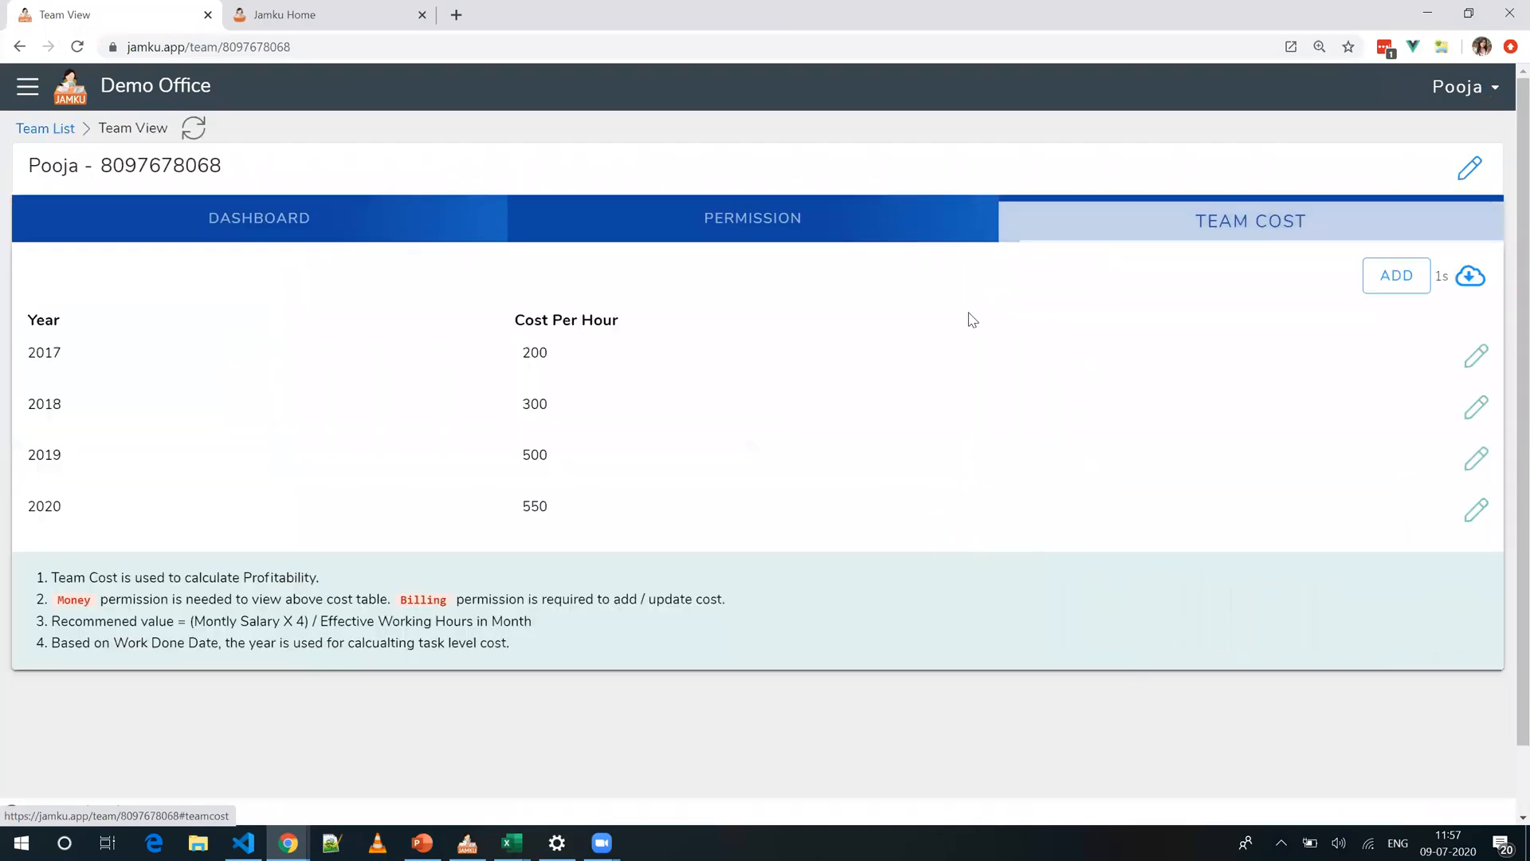
Step: Return to the CIT Appeal task's billing information and check its actual cost in the costing details
click(20, 48)
click(20, 48)
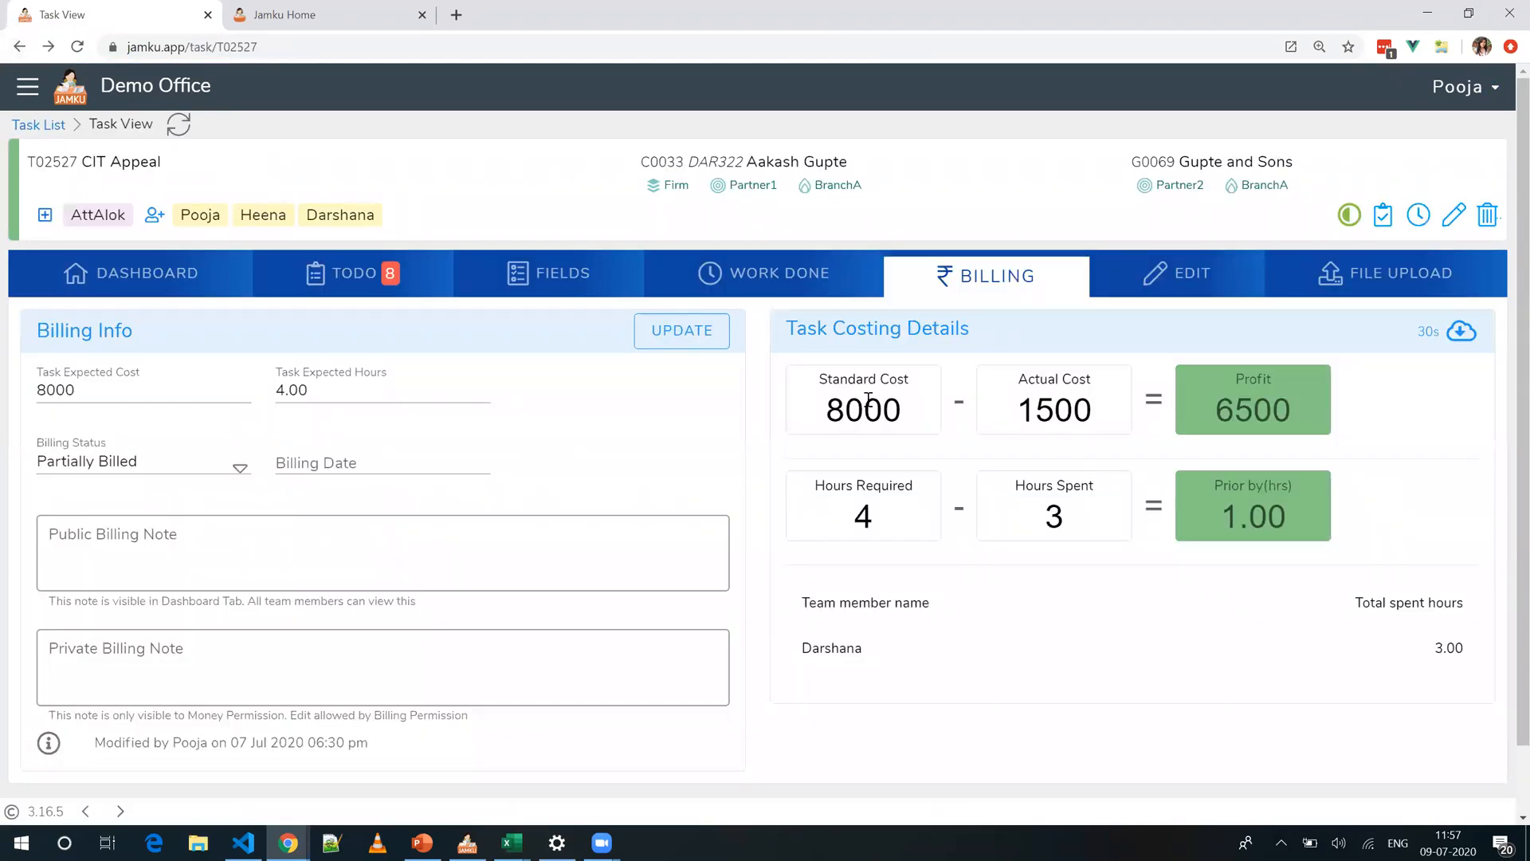
double_click(1046, 408)
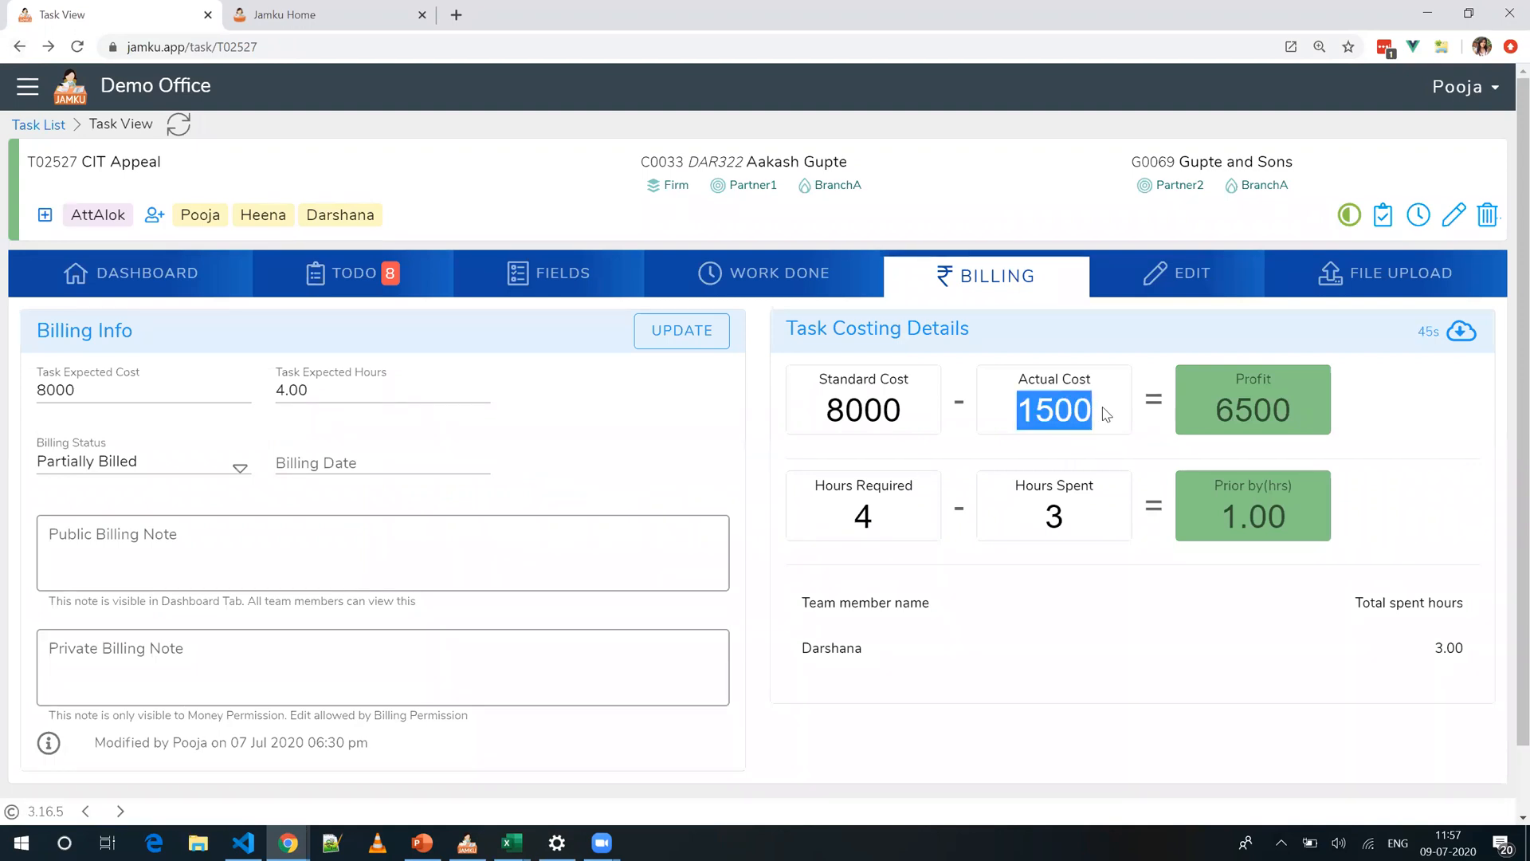
Step: Add a work done entry to task T02527 with the description sgcjHJM and a From Time of 10:57
click(1418, 227)
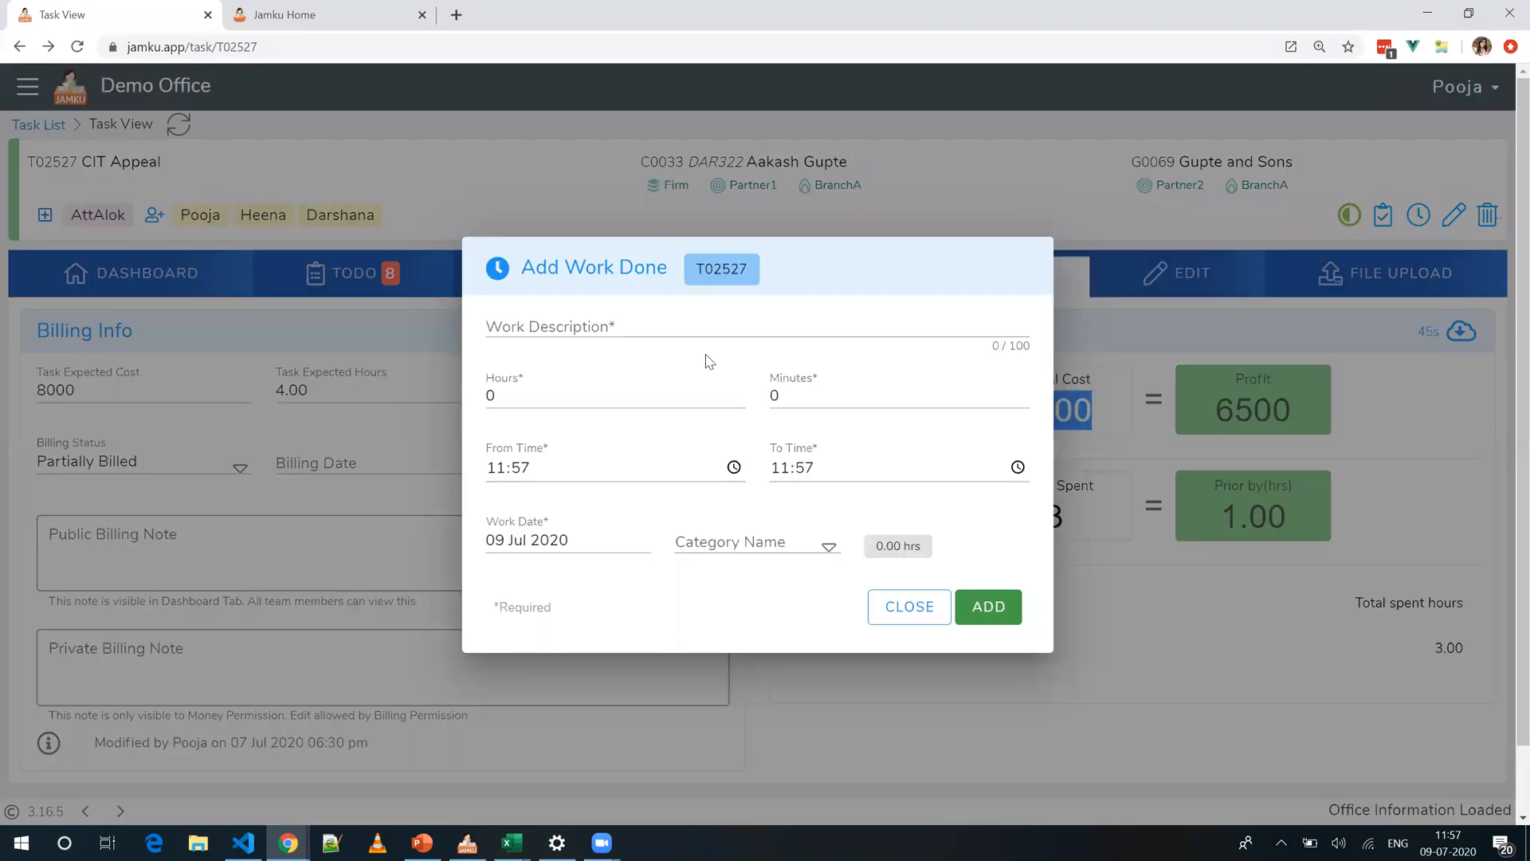
click(706, 313)
text(sgcjHJM)
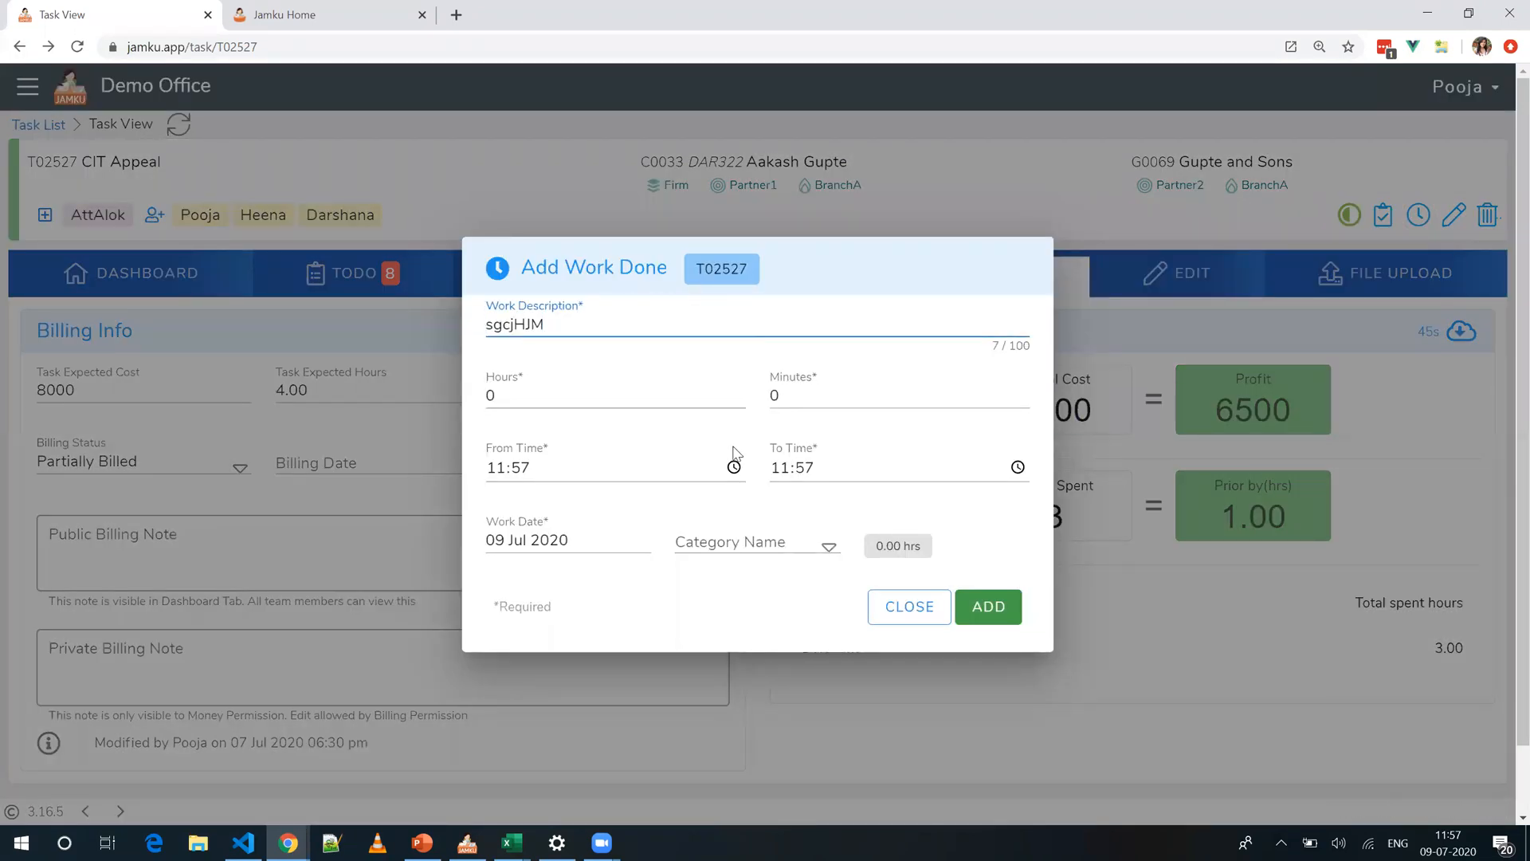
click(733, 469)
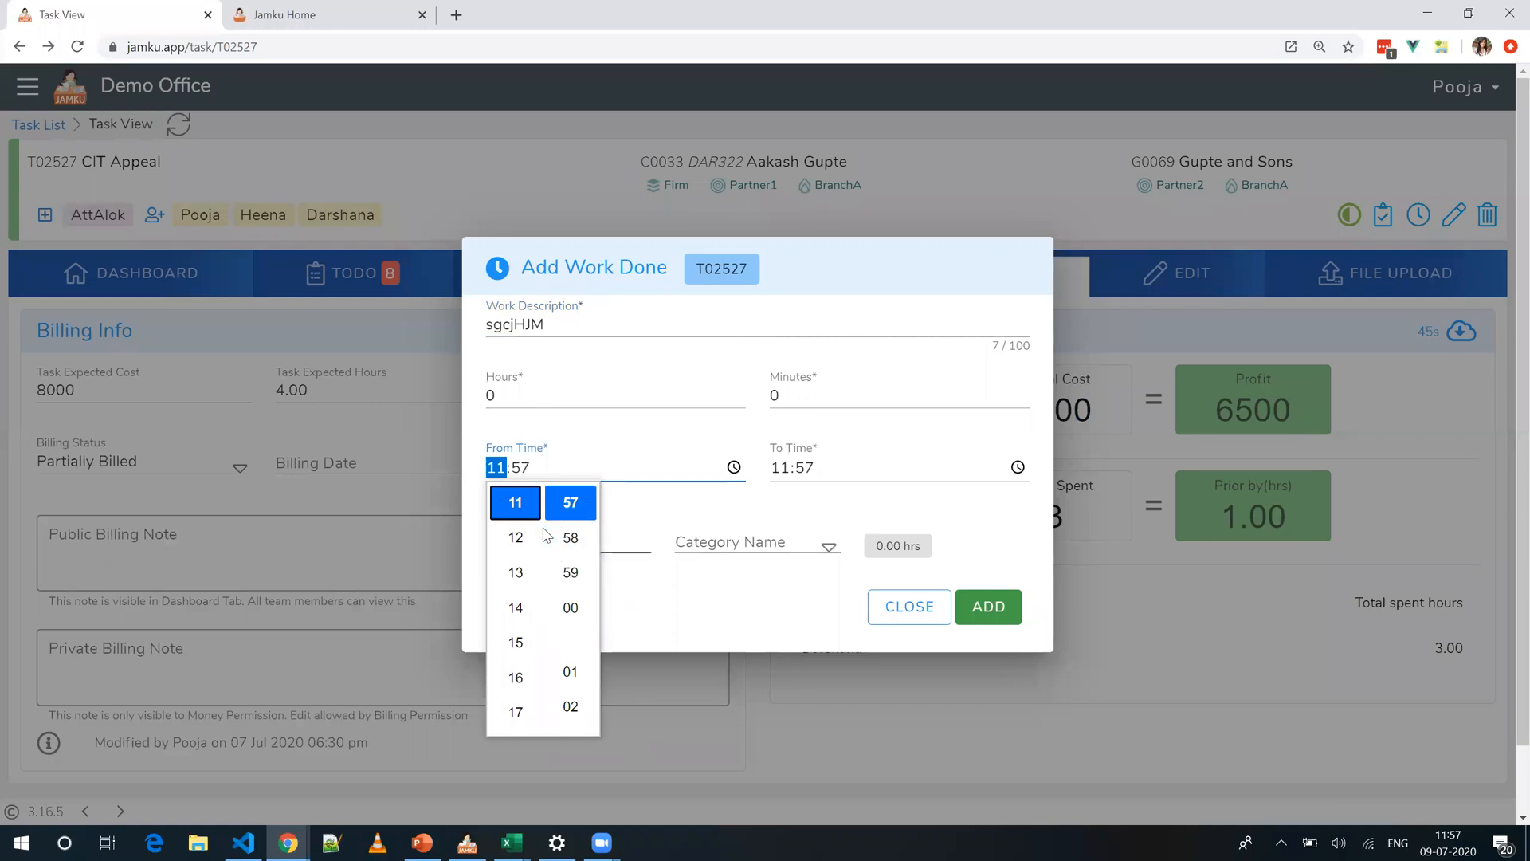
scroll(518, 558, up, 3)
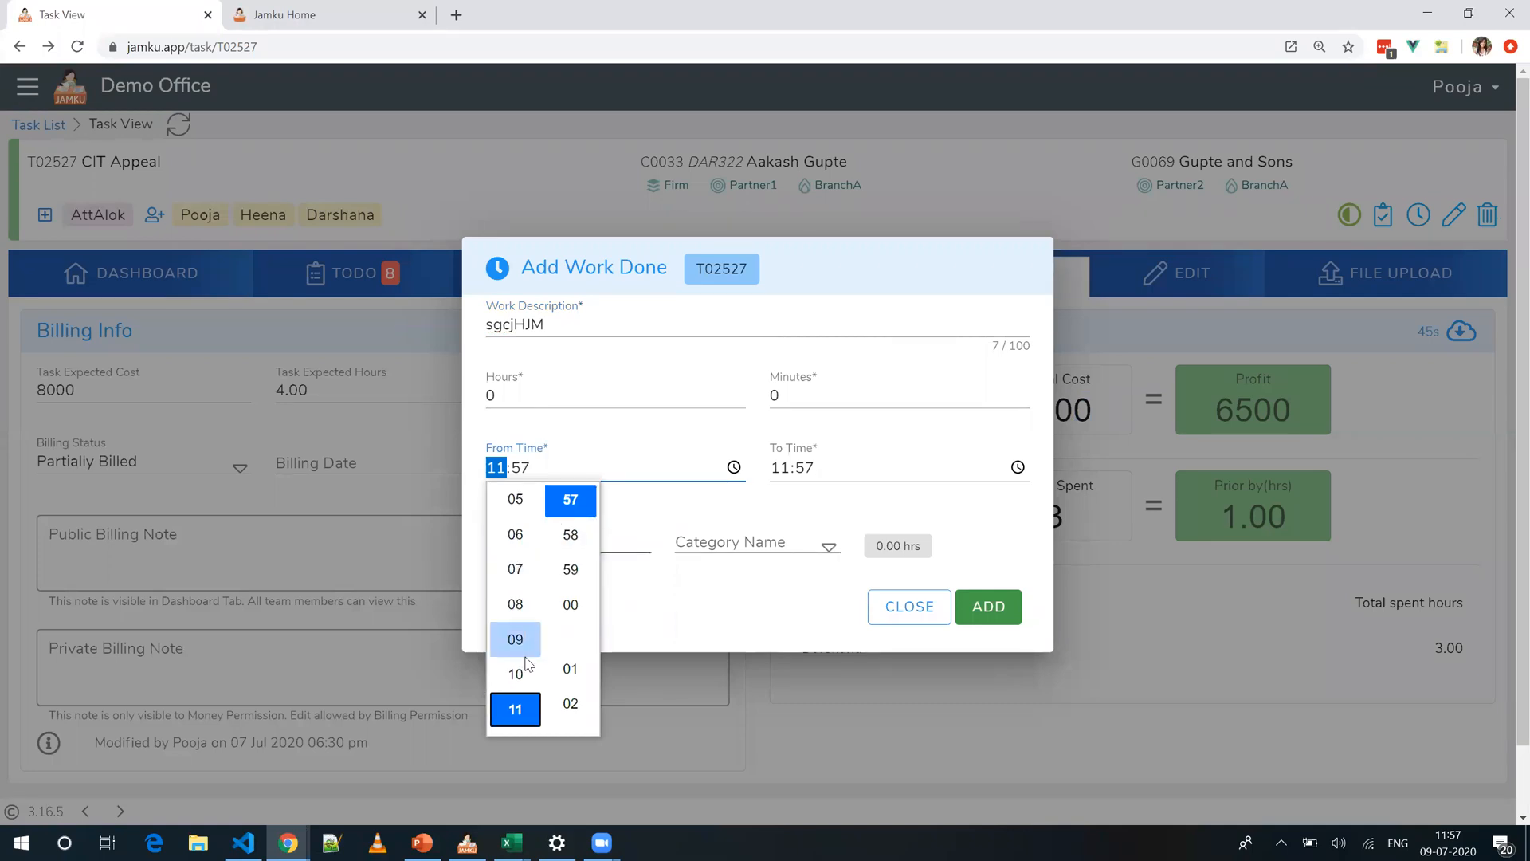
click(522, 674)
click(974, 606)
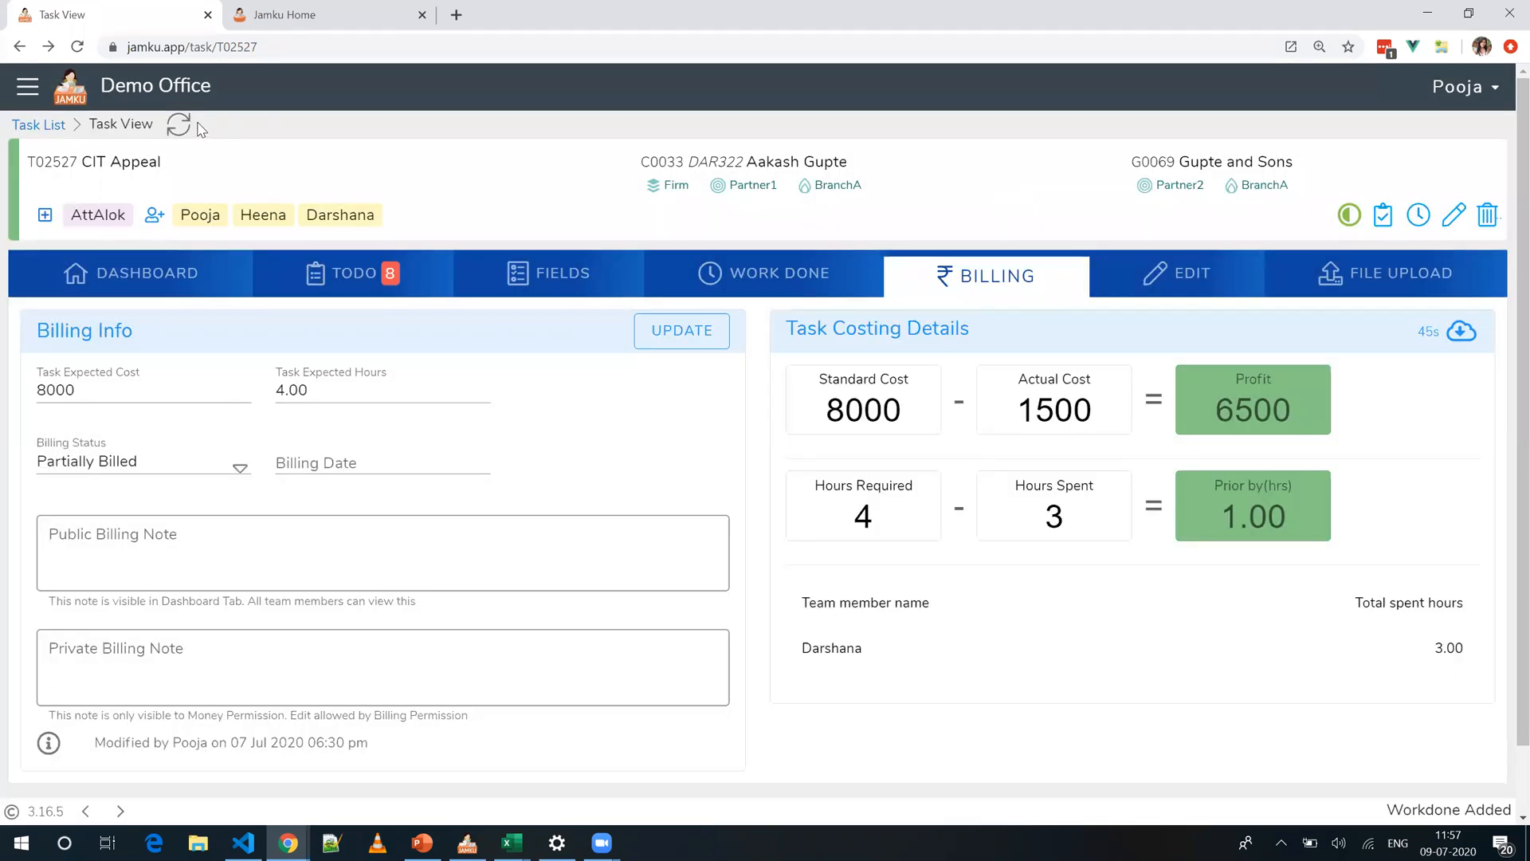
Step: Refresh the CIT Appeal task and examine its actual cost, profit, hours per team member, and expected against spent hours
click(180, 125)
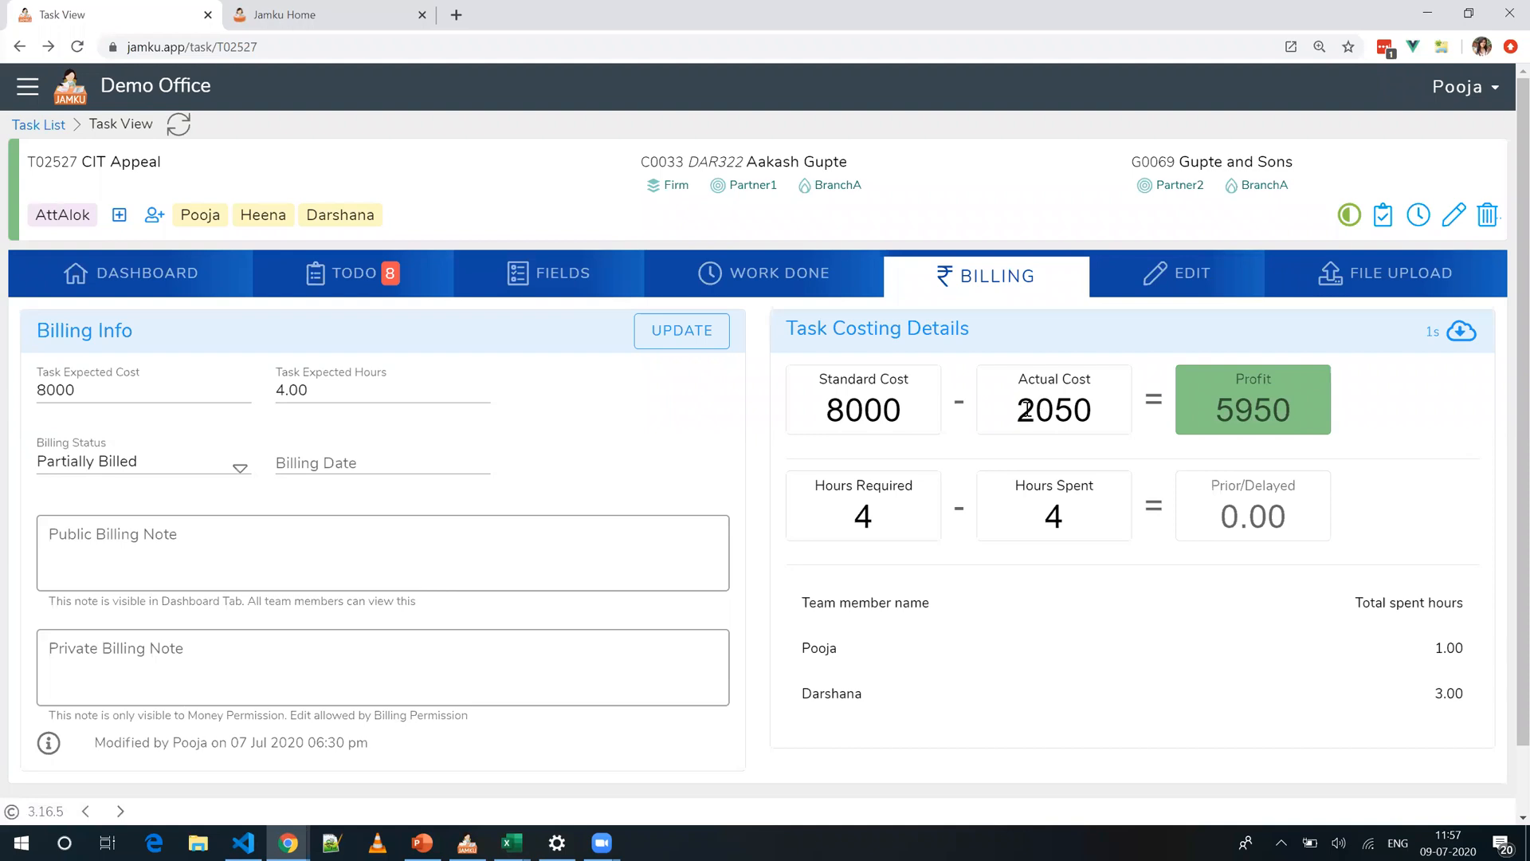
double_click(1060, 412)
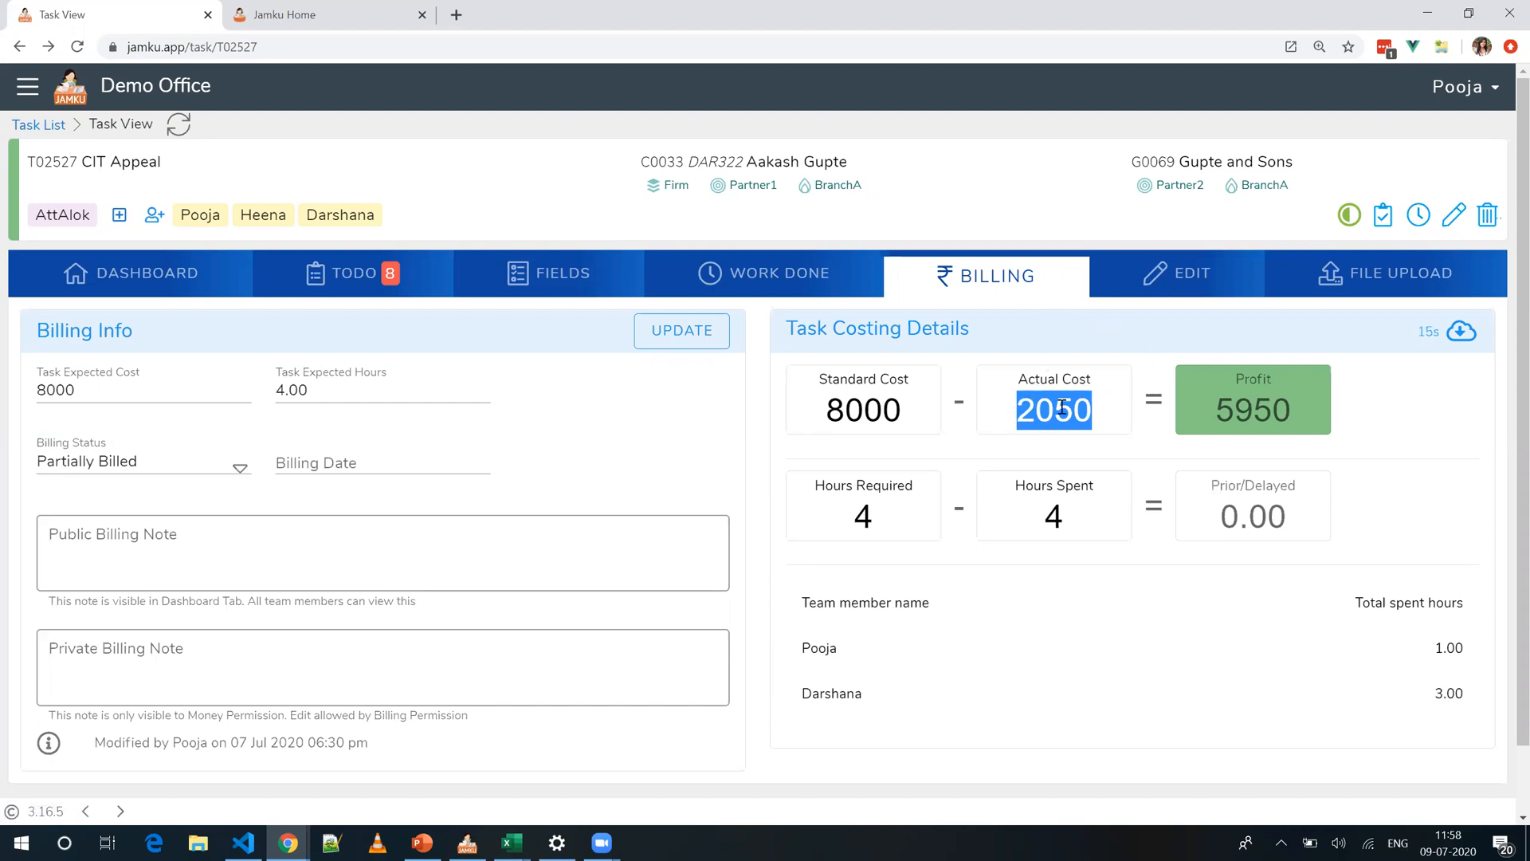
click(1087, 357)
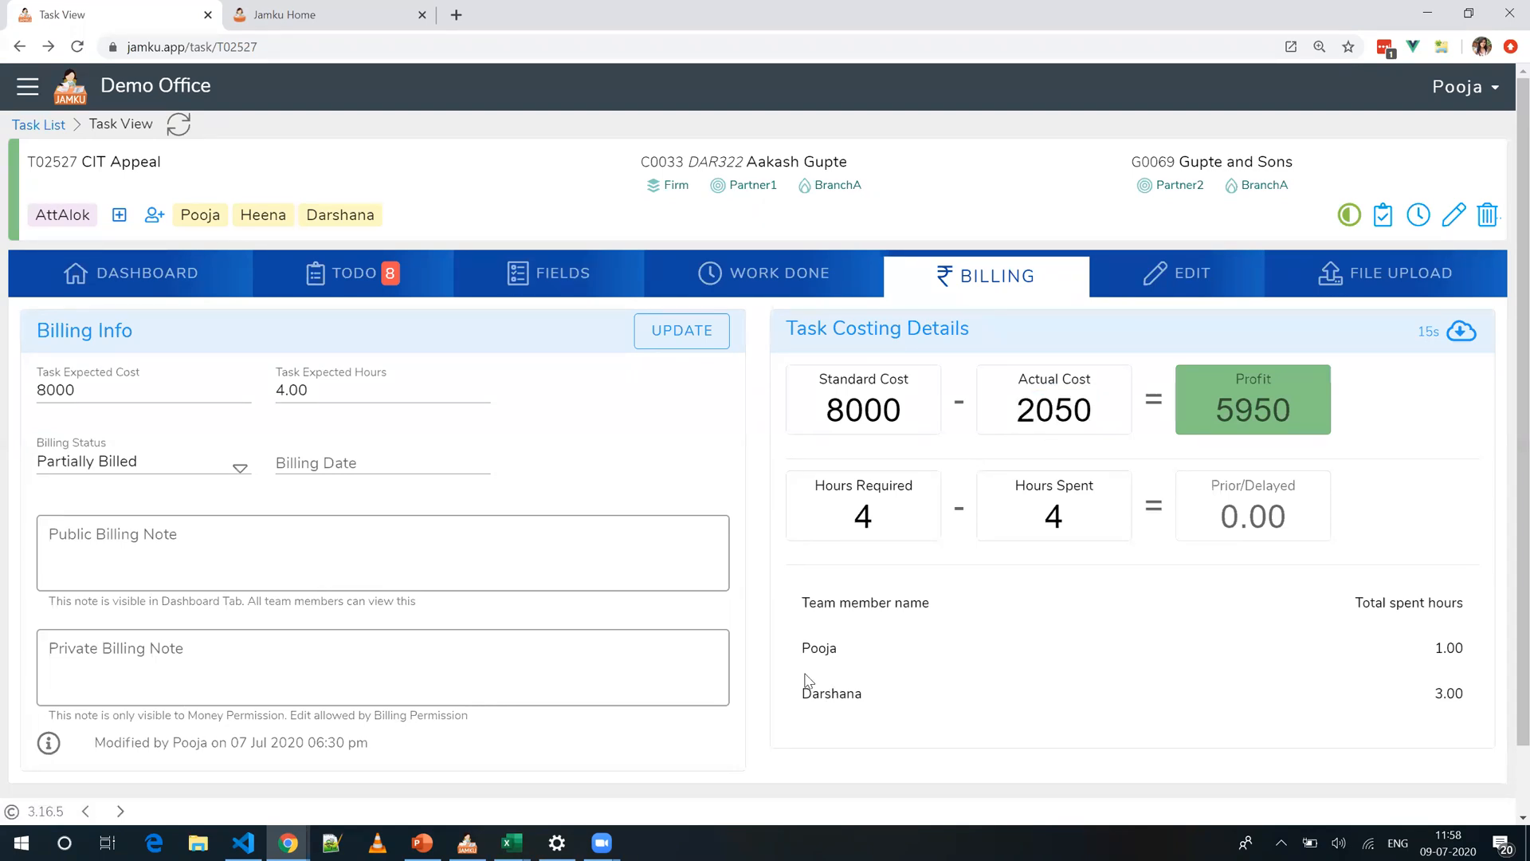
drag(802, 652, 871, 652)
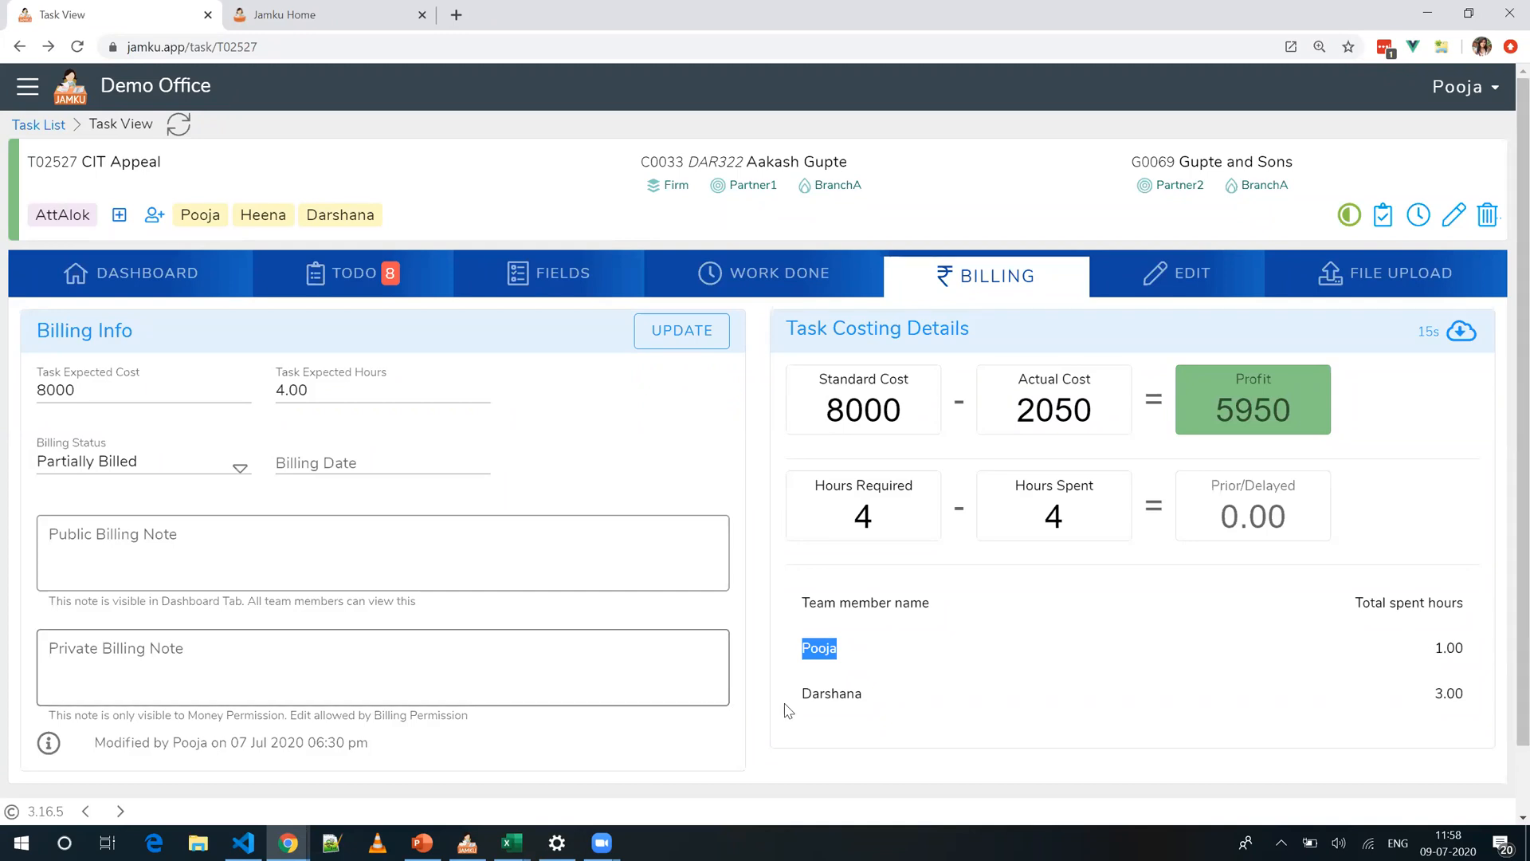
drag(800, 695, 871, 707)
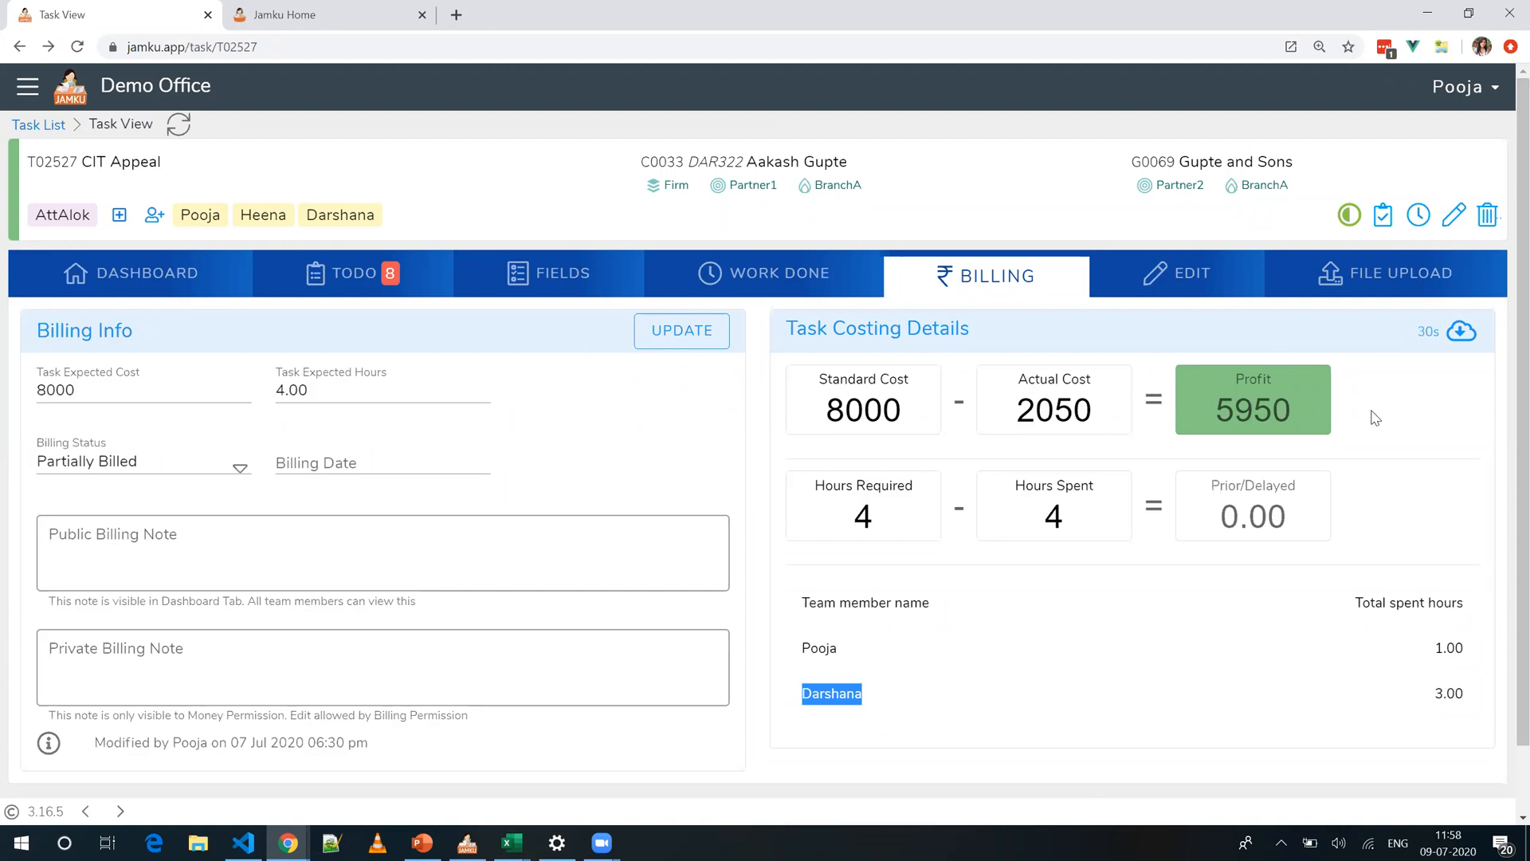
click(1182, 426)
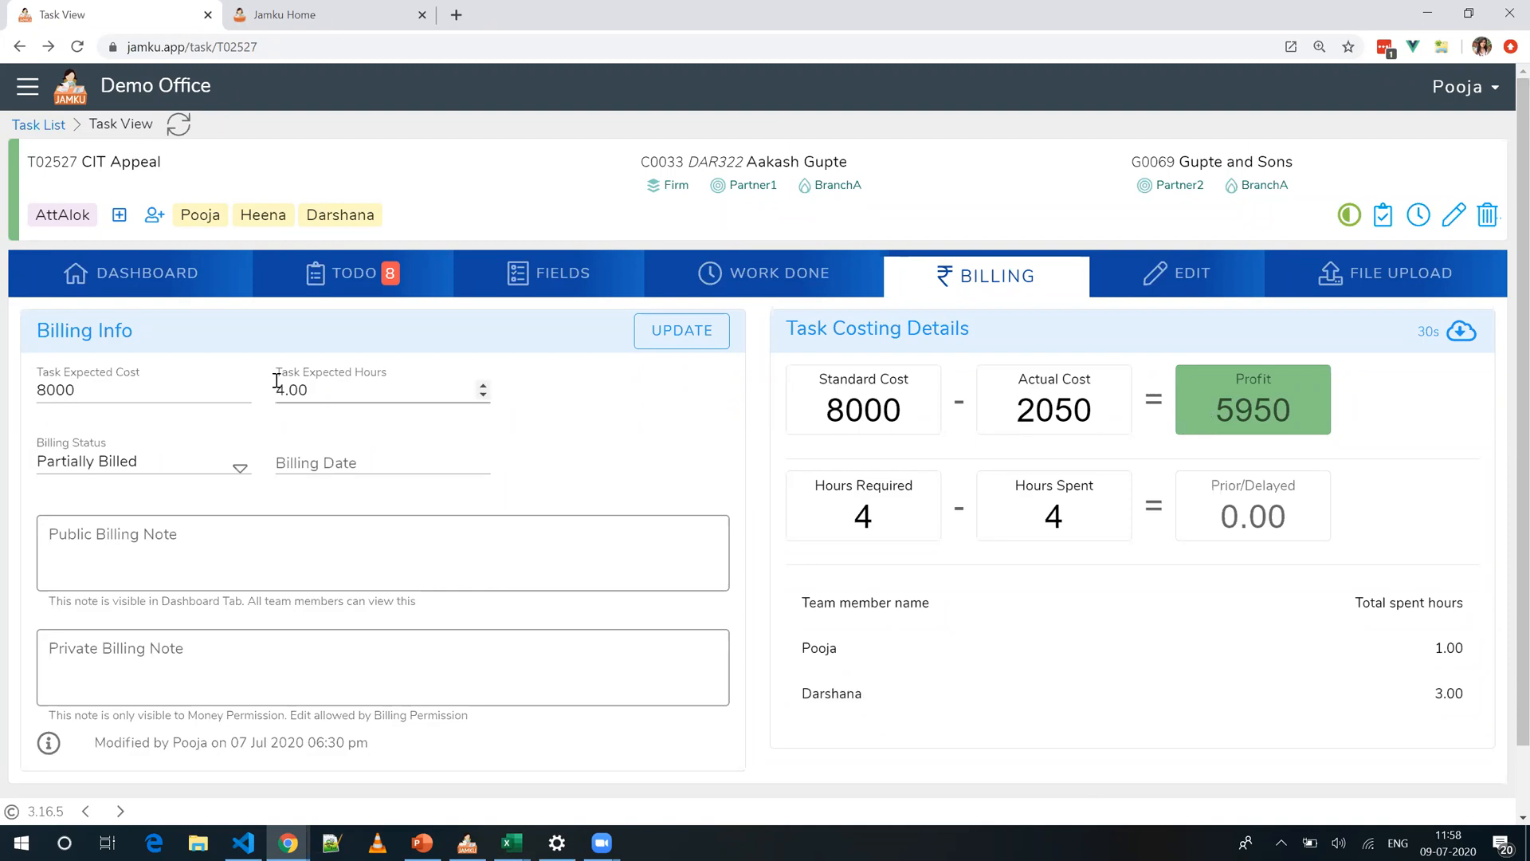
drag(277, 388, 323, 401)
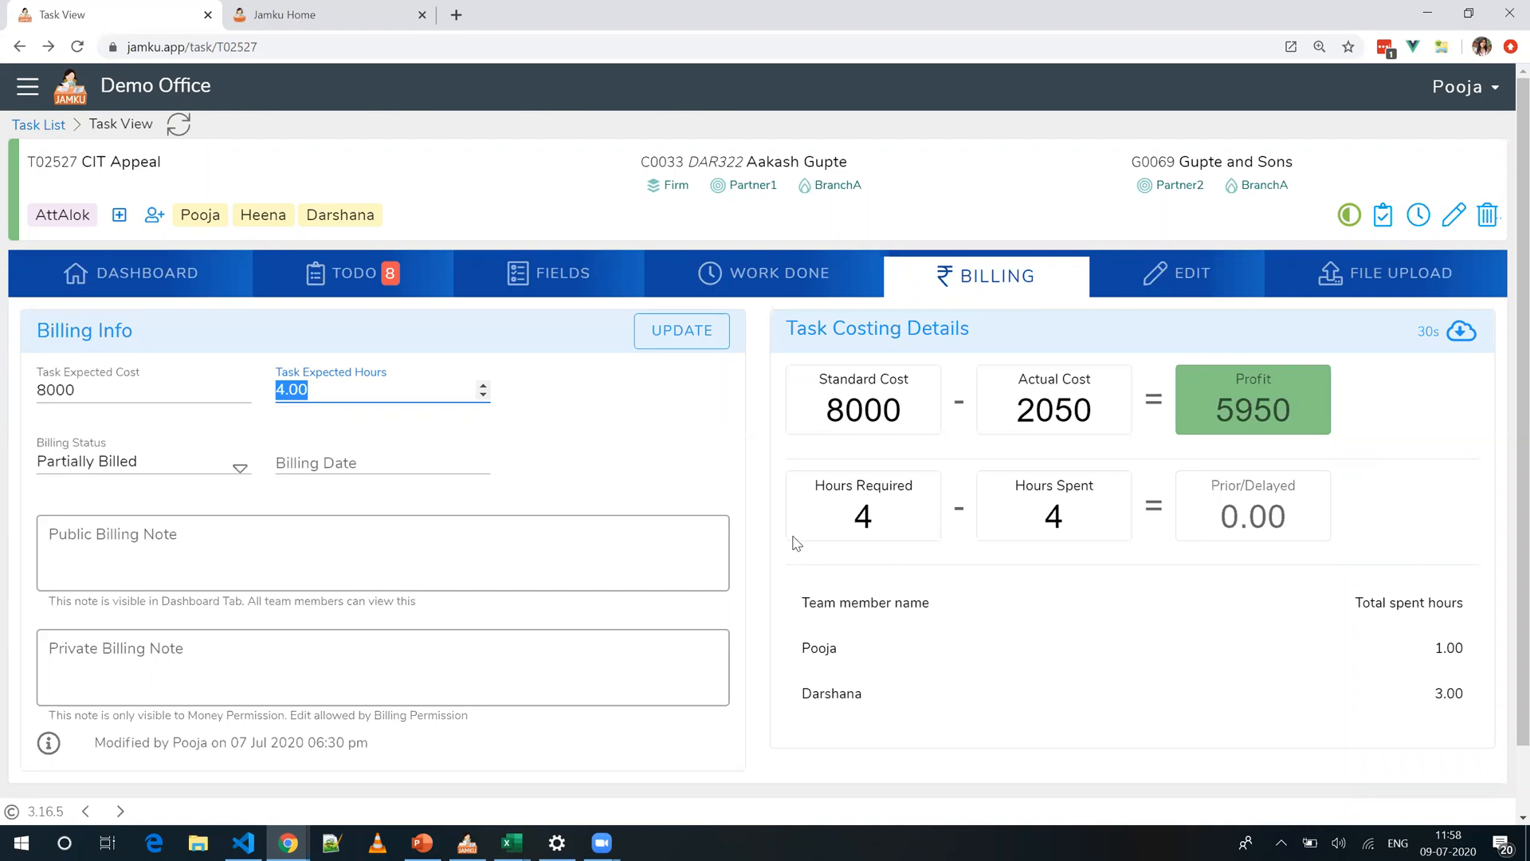
double_click(863, 526)
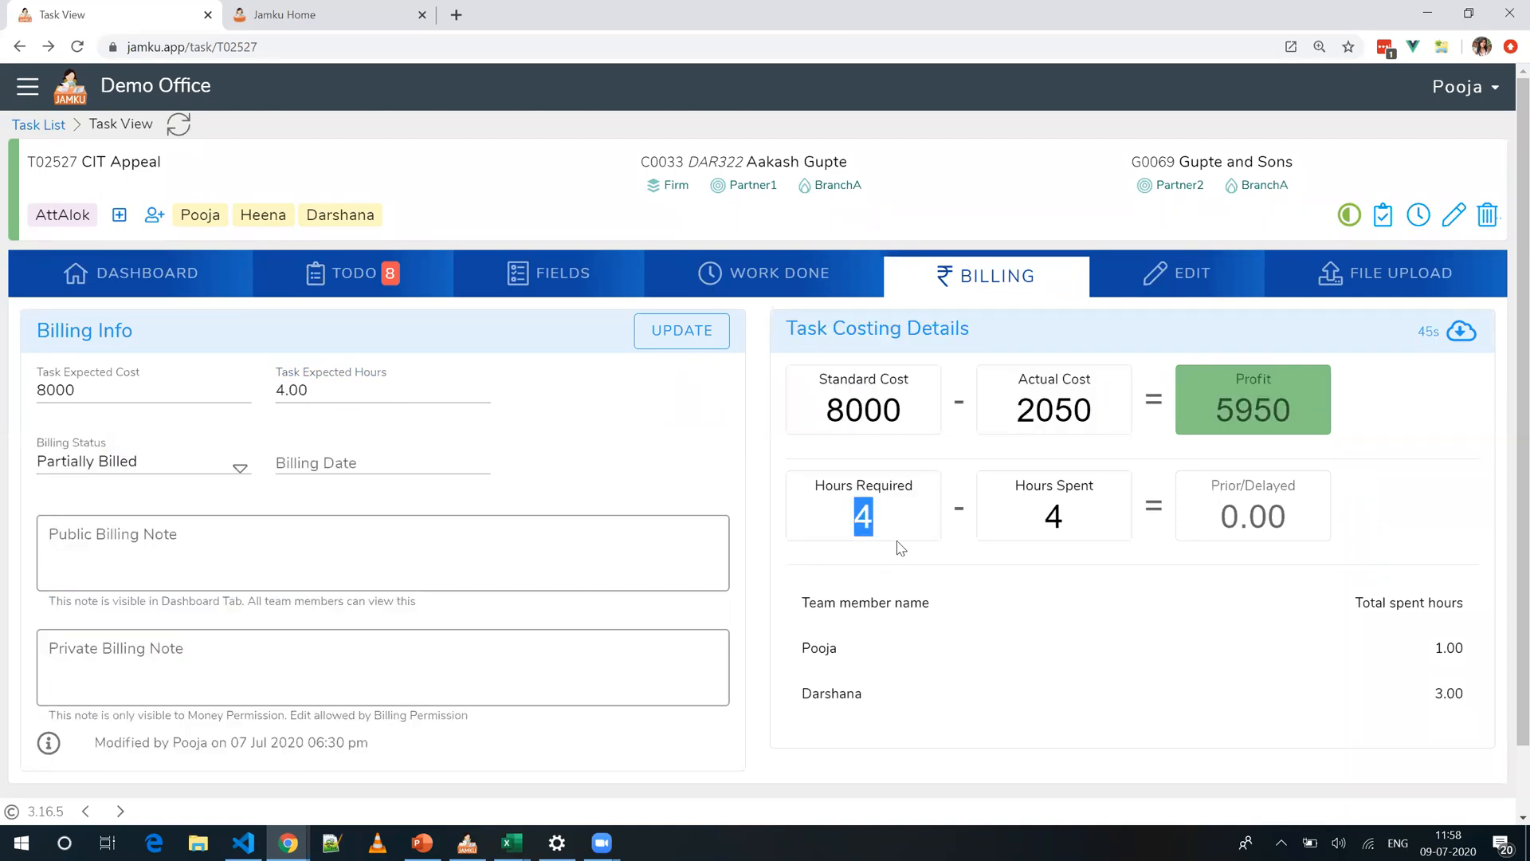
click(1041, 530)
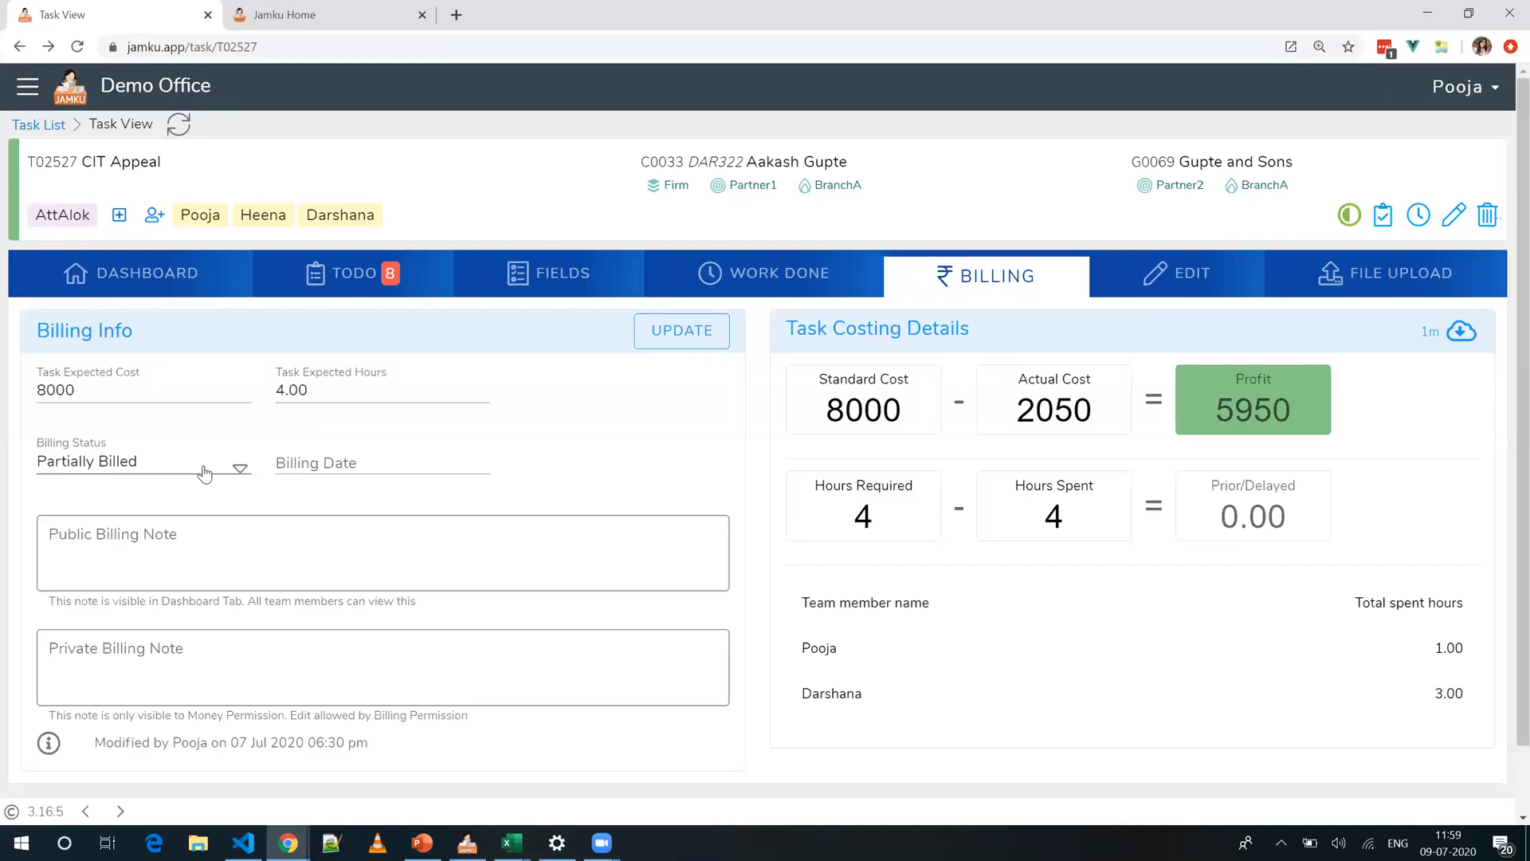
Step: Choose Billed as the CIT Appeal task's billing status and review the status options without updating the billing info
click(205, 473)
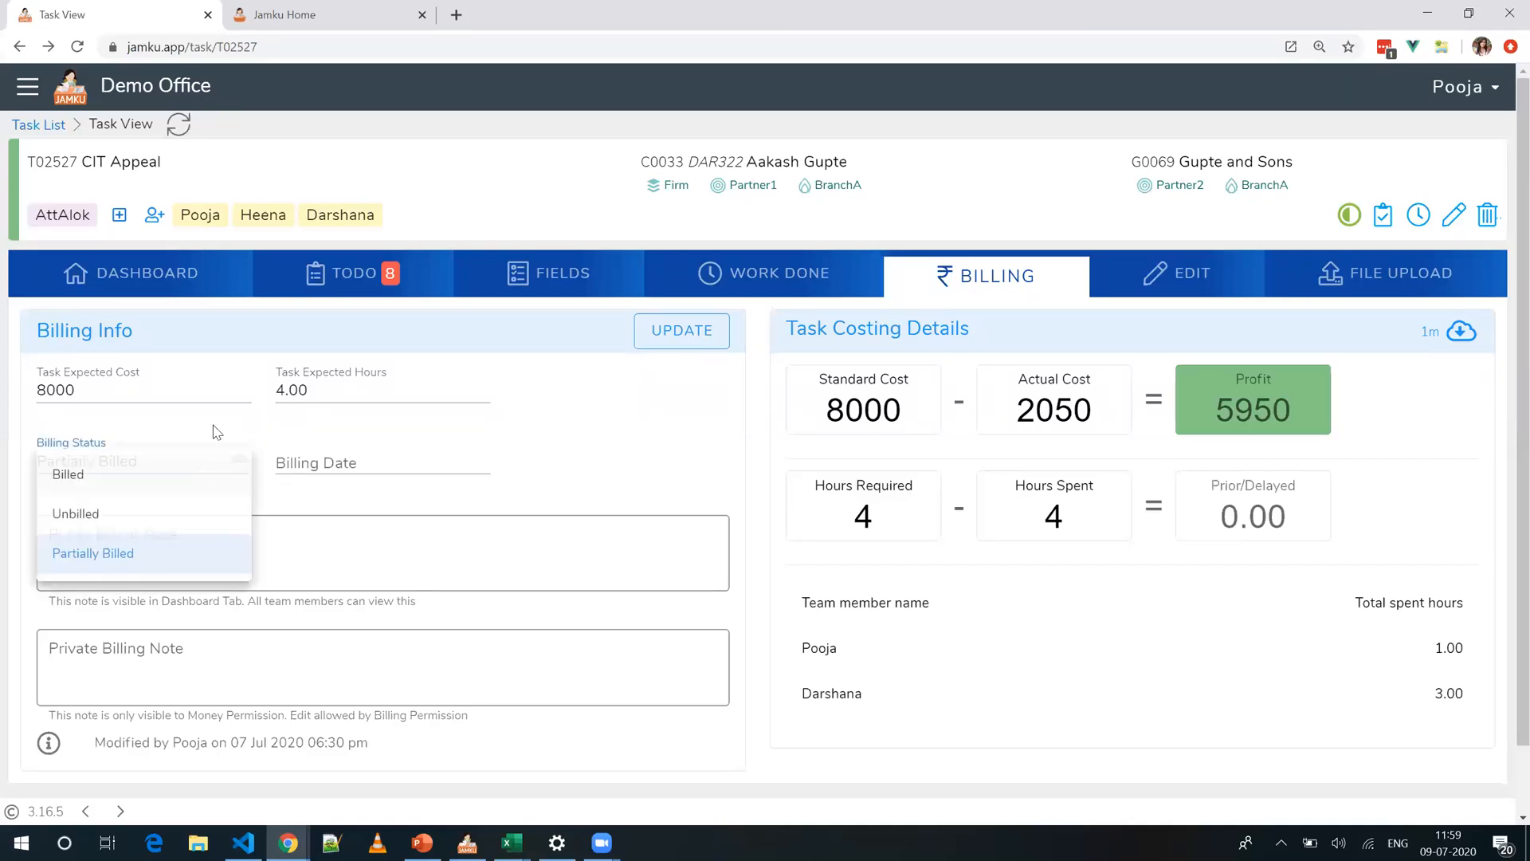
click(127, 494)
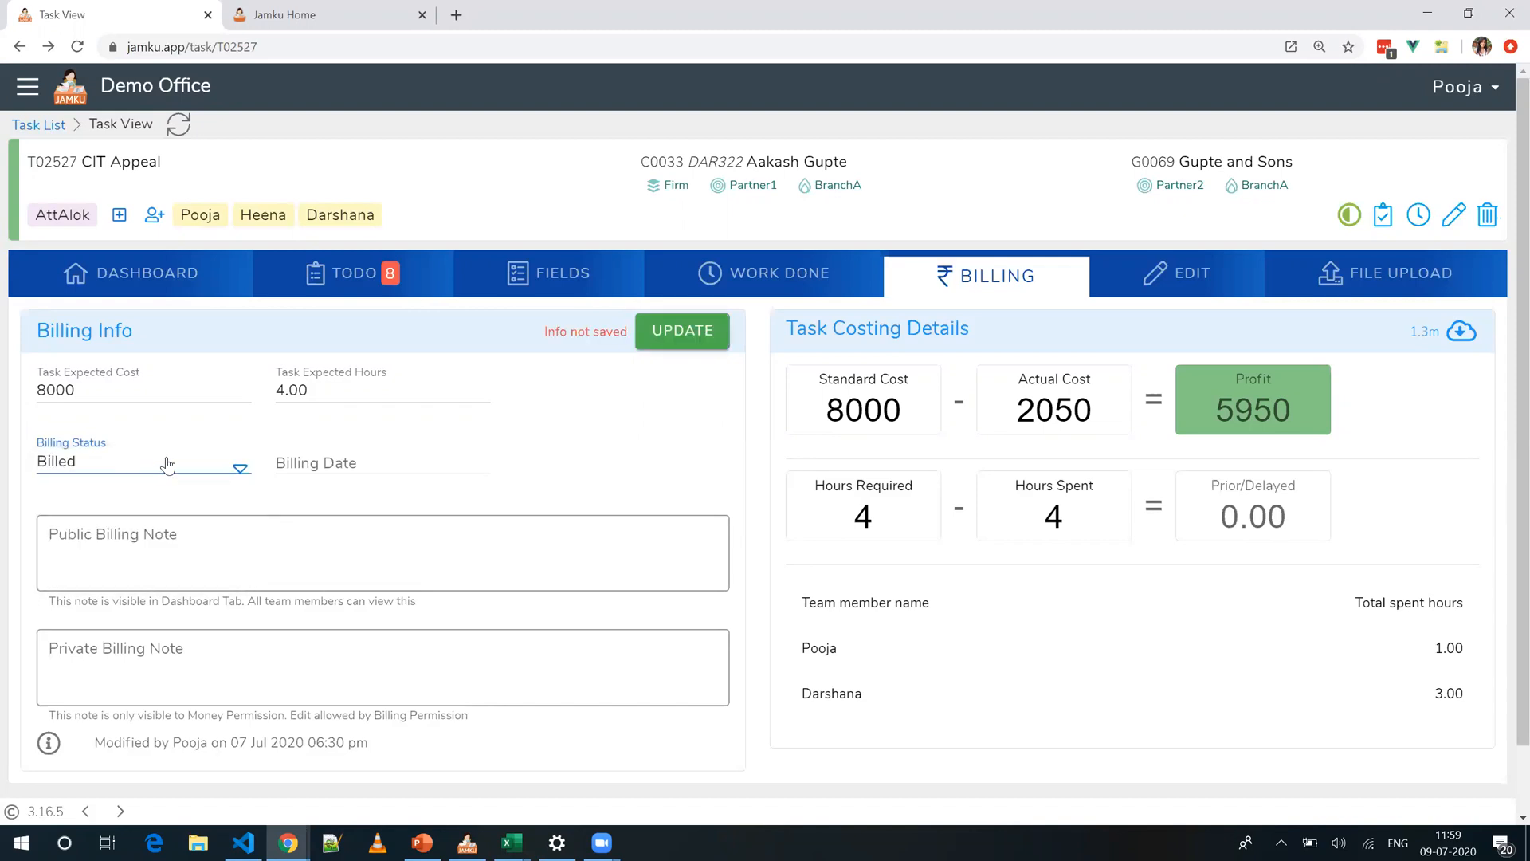
click(167, 465)
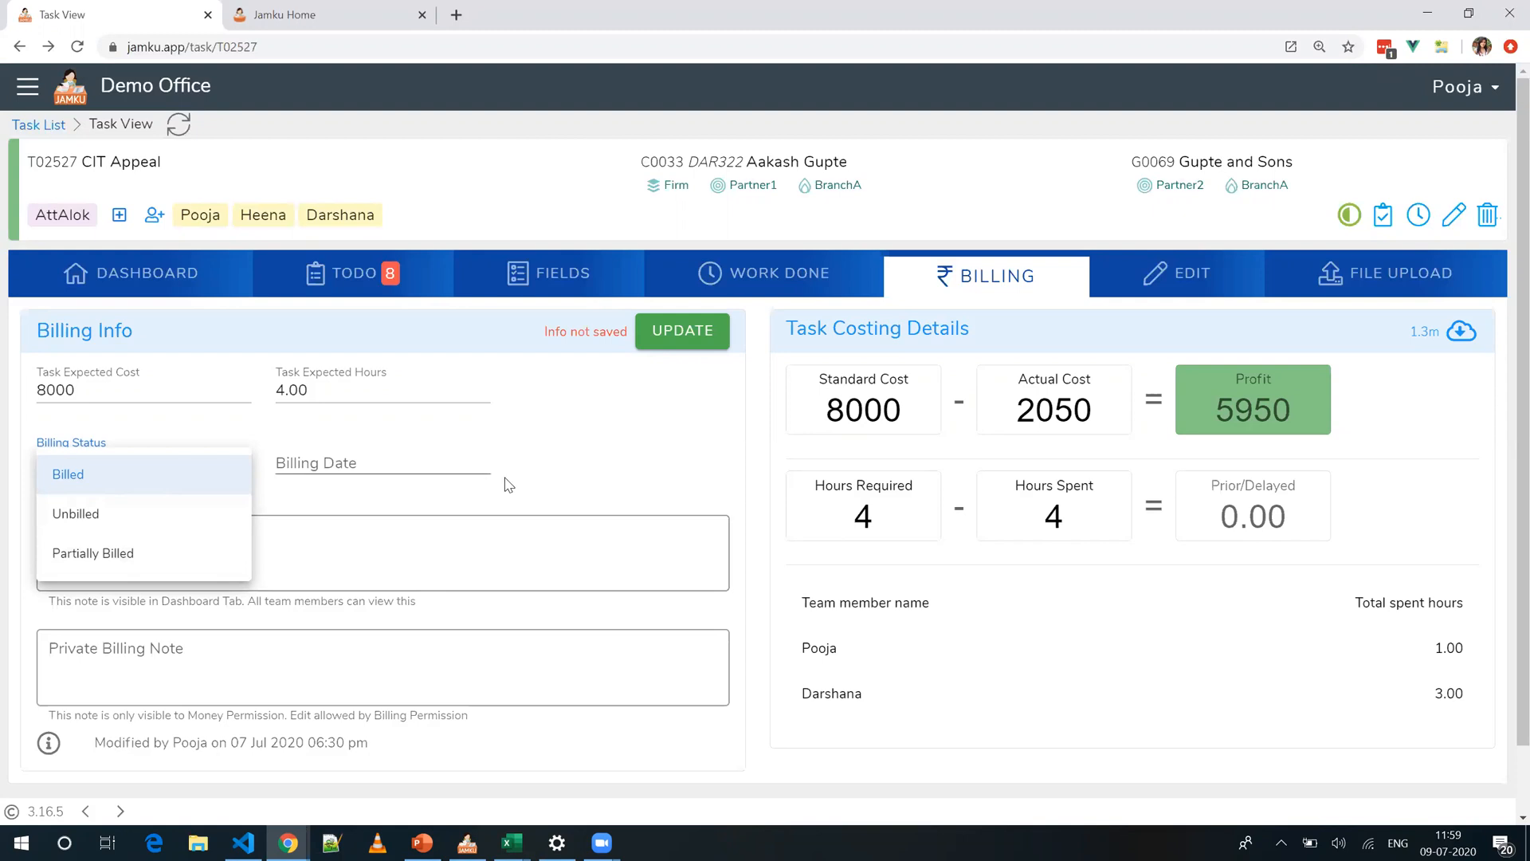
click(590, 469)
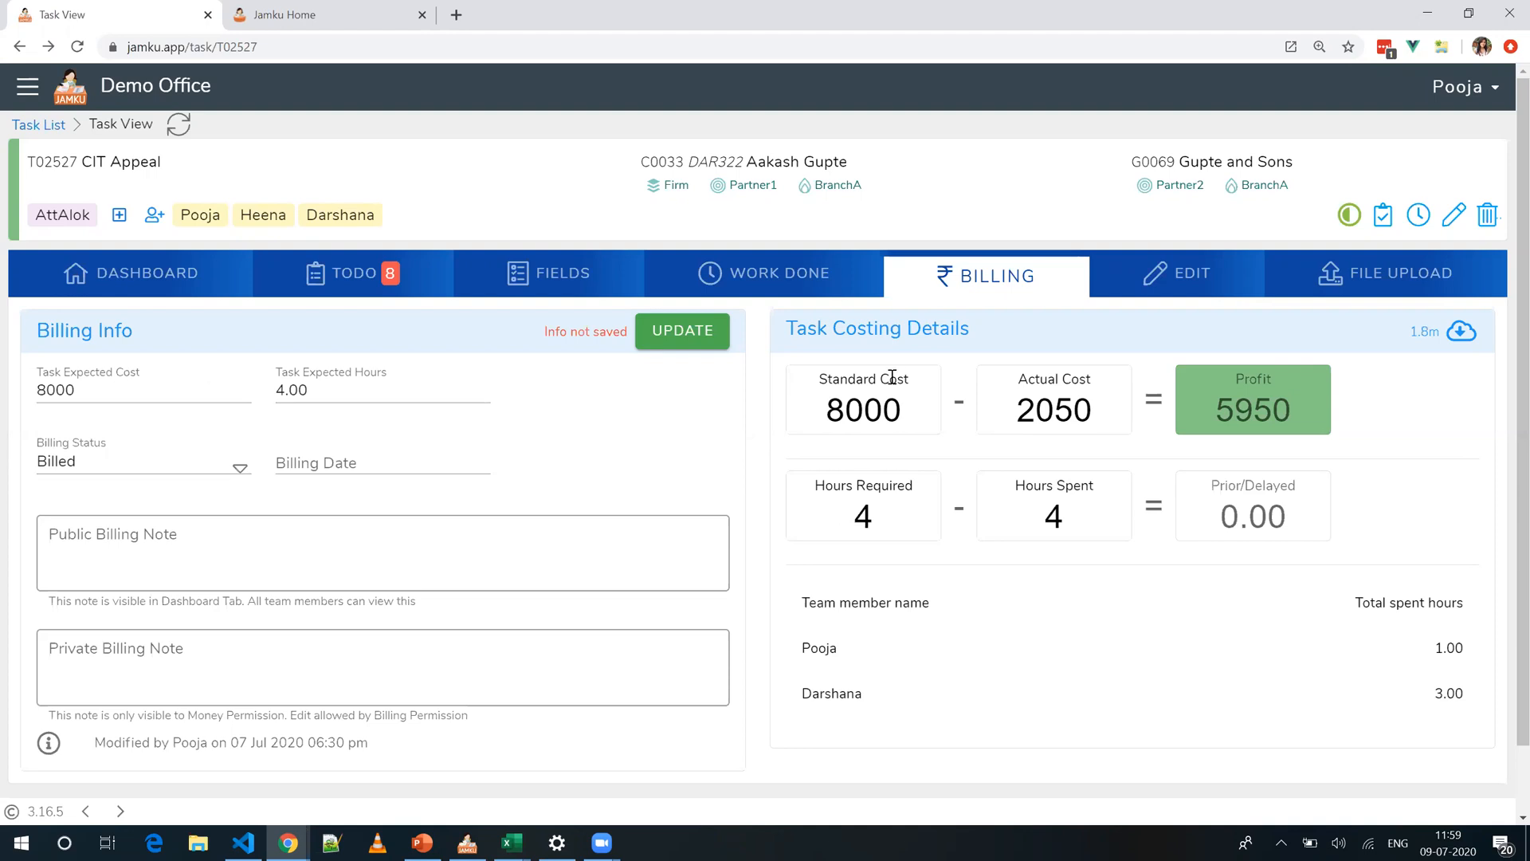
Step: Open the Task Costing report and view the Create Date filter's calendar without picking a date
click(29, 86)
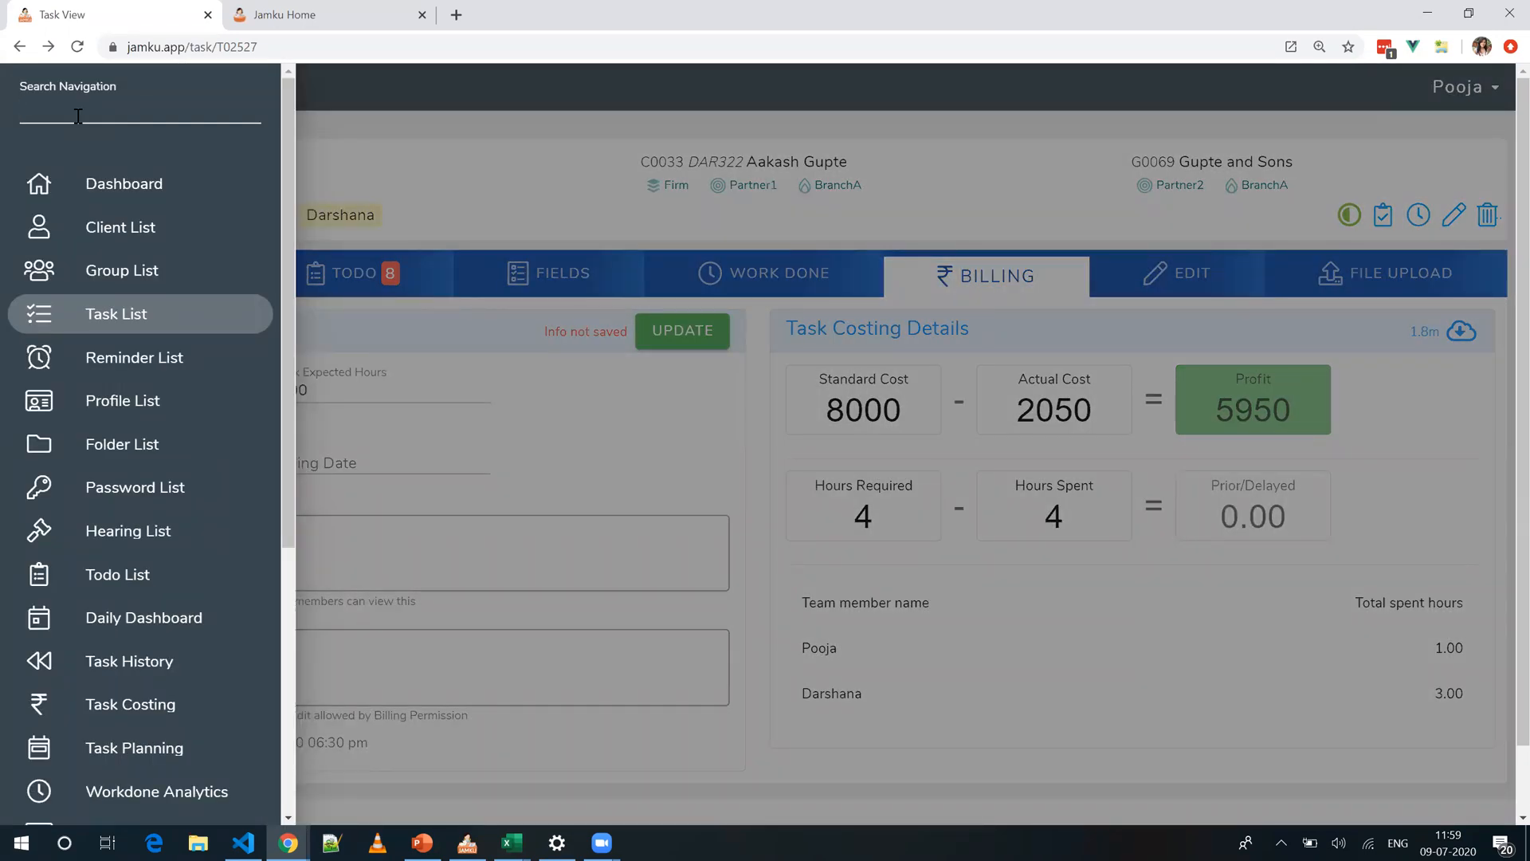
text(CO)
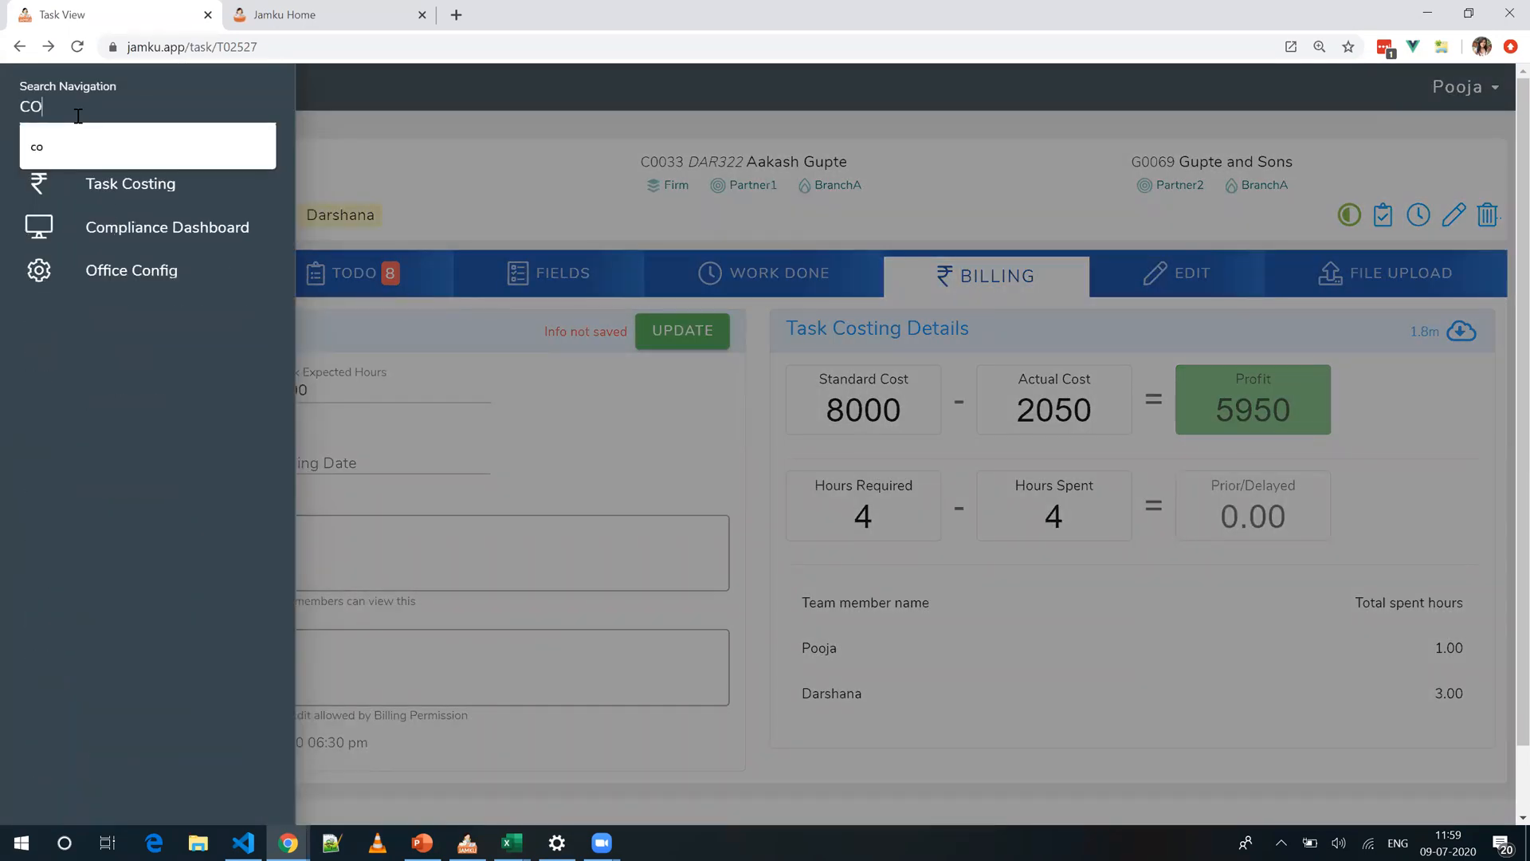
click(104, 196)
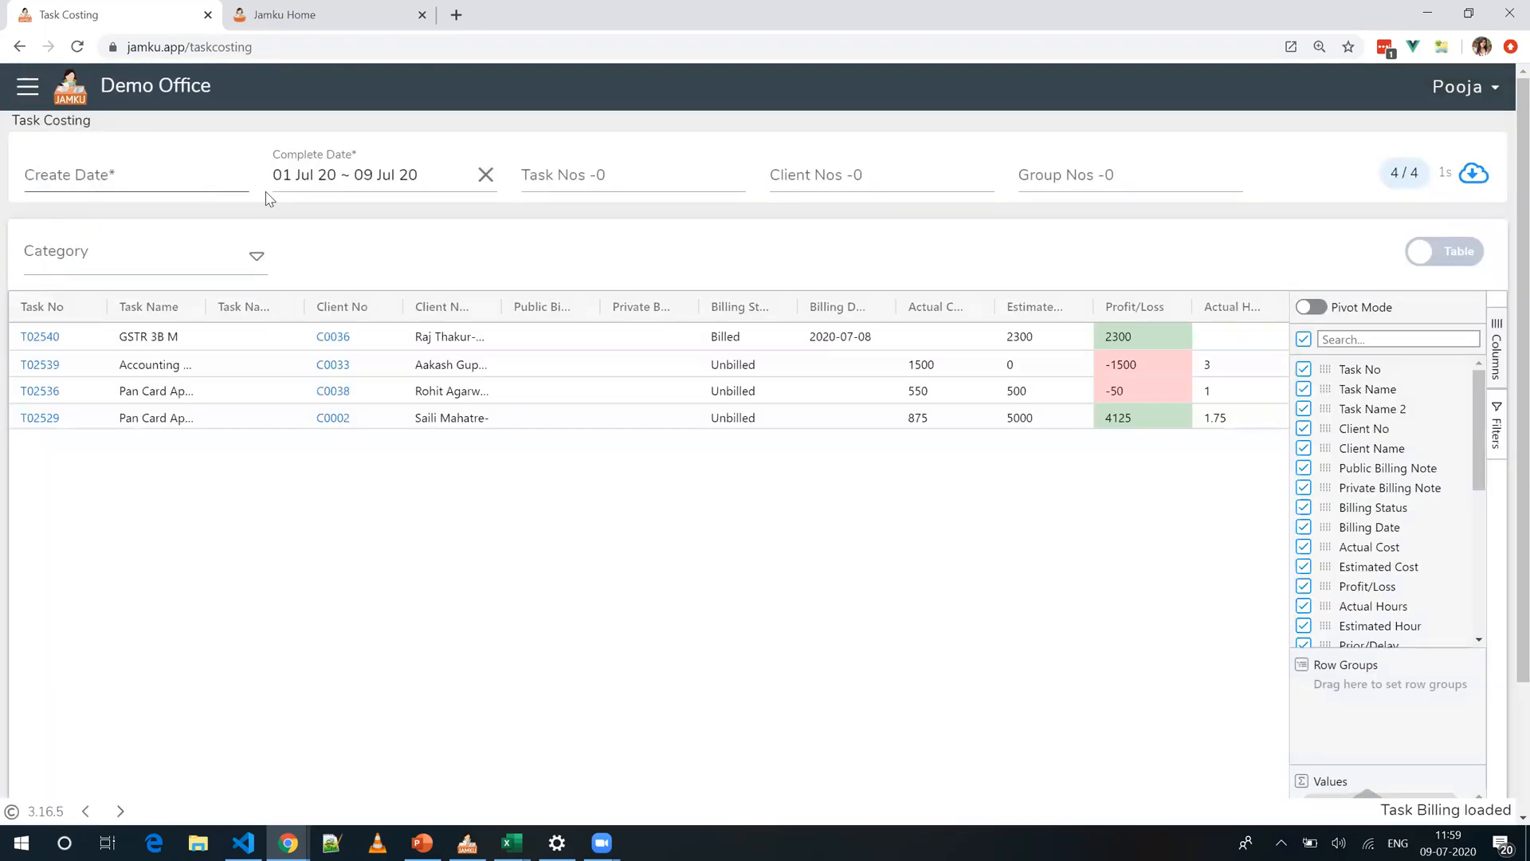
click(139, 183)
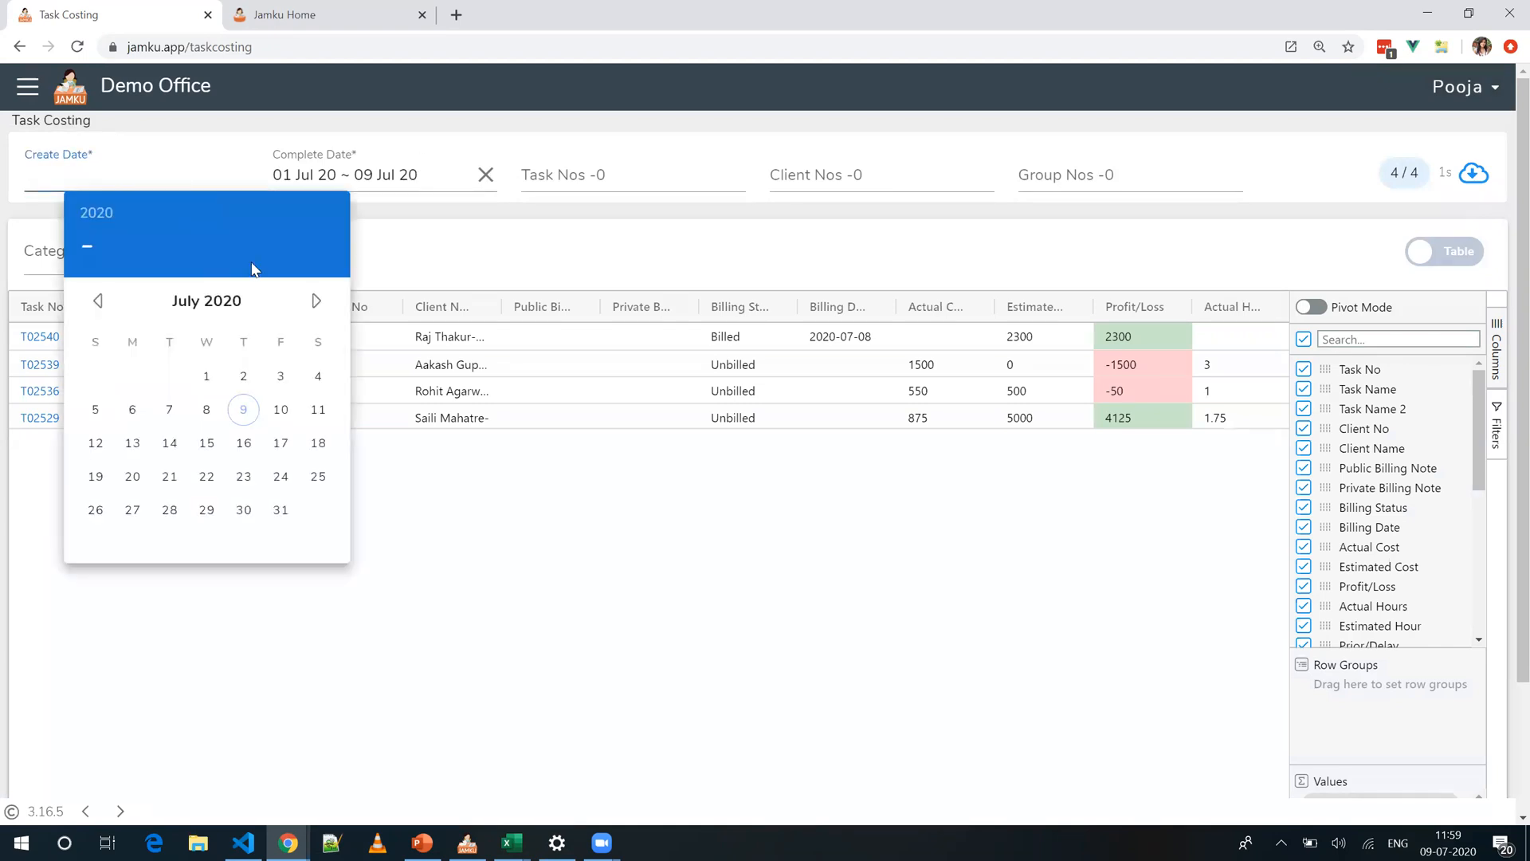
click(603, 252)
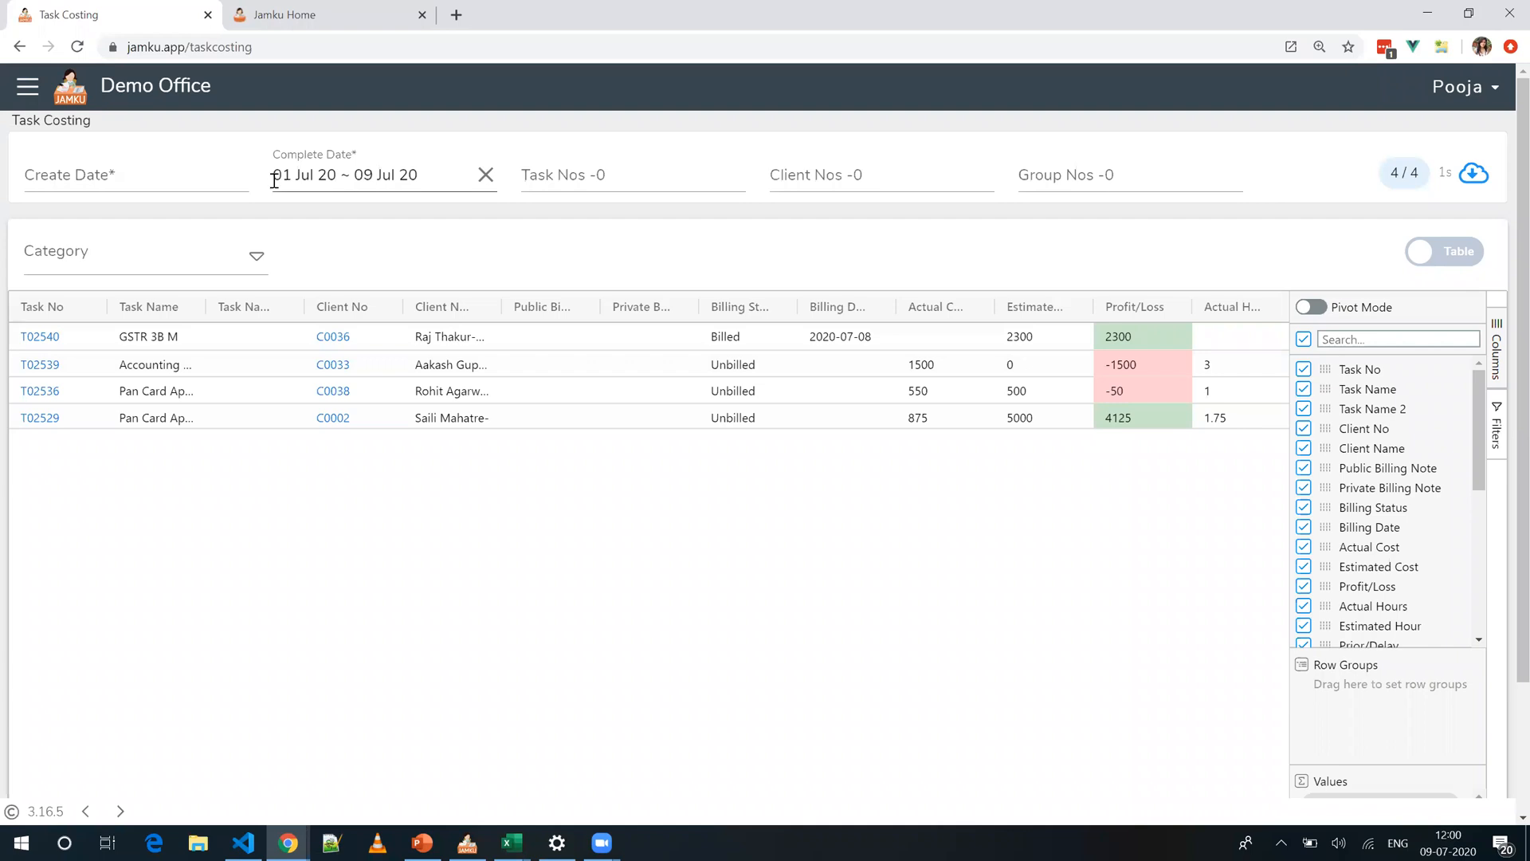
Step: Clear the Complete Date range in the Task Costing report and reload the list
drag(273, 177, 412, 204)
click(487, 177)
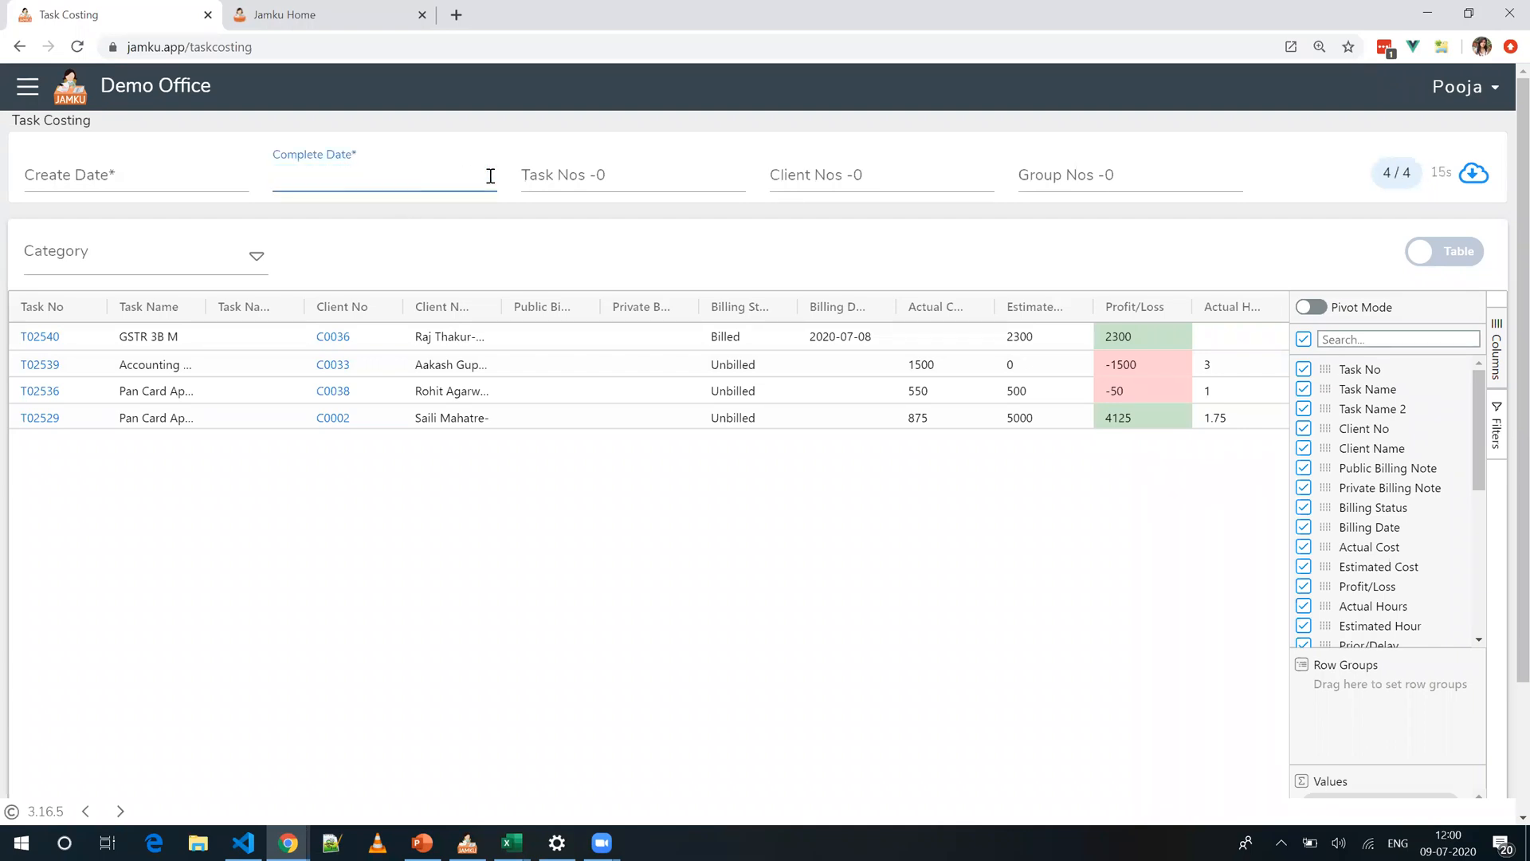
click(1480, 179)
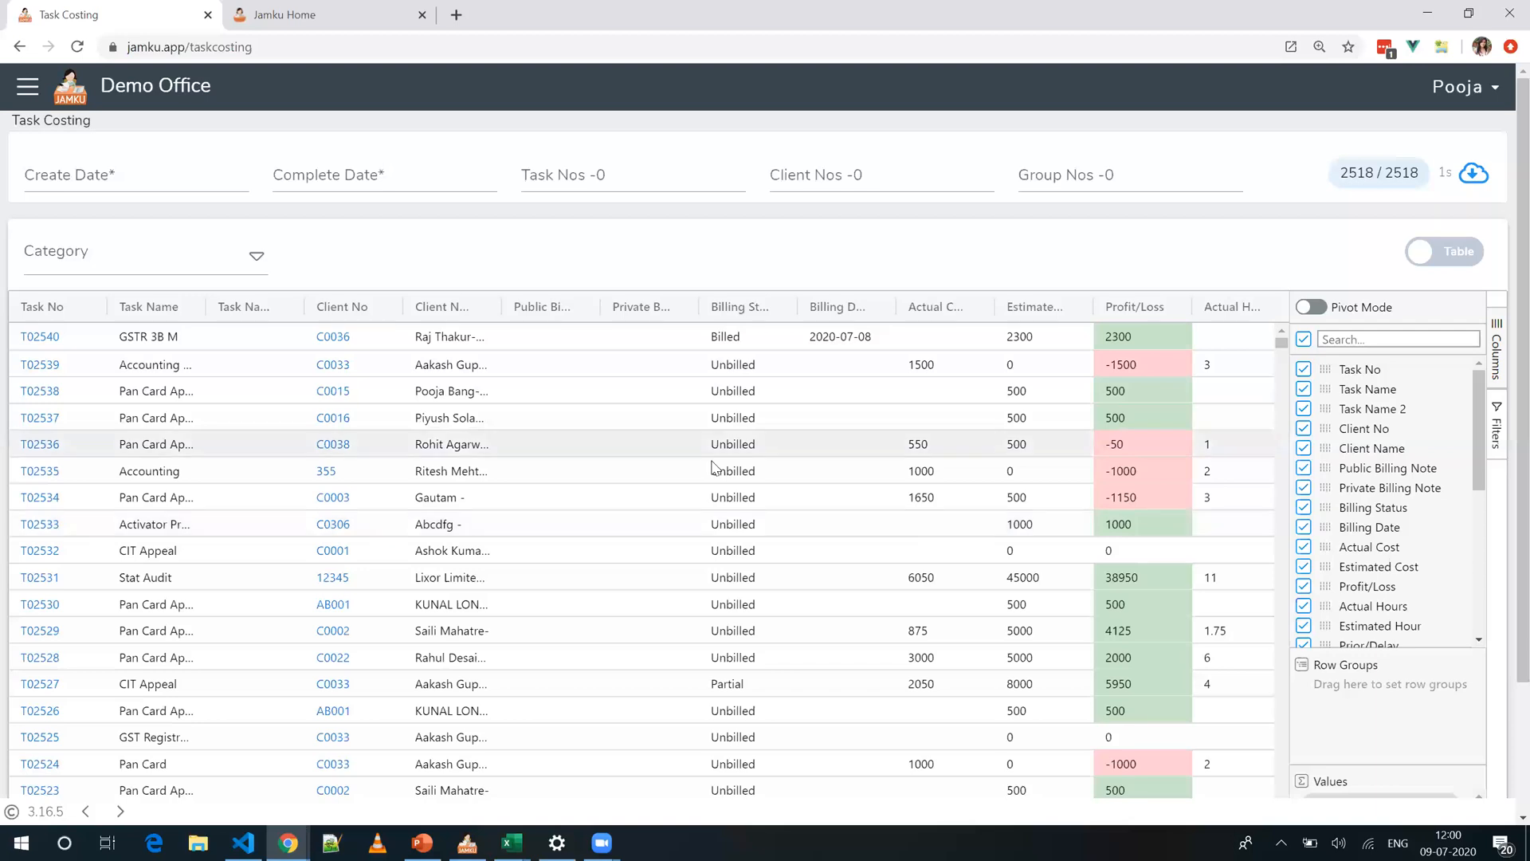
Step: Filter the Task Costing report's Billing Status column to Billed only and review the report's remaining columns
scroll(712, 470, right, 4)
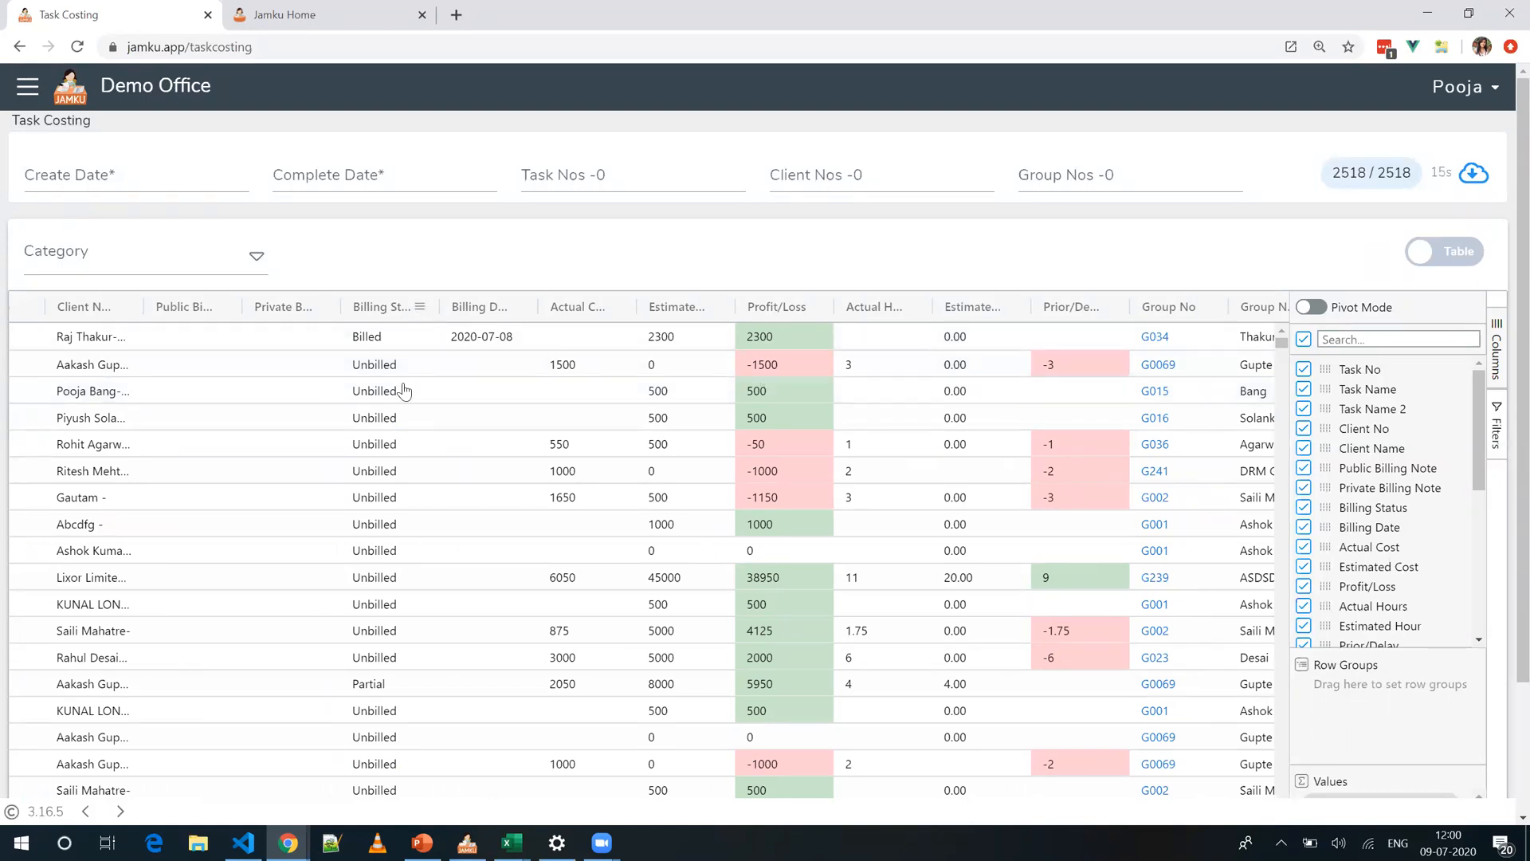
click(420, 306)
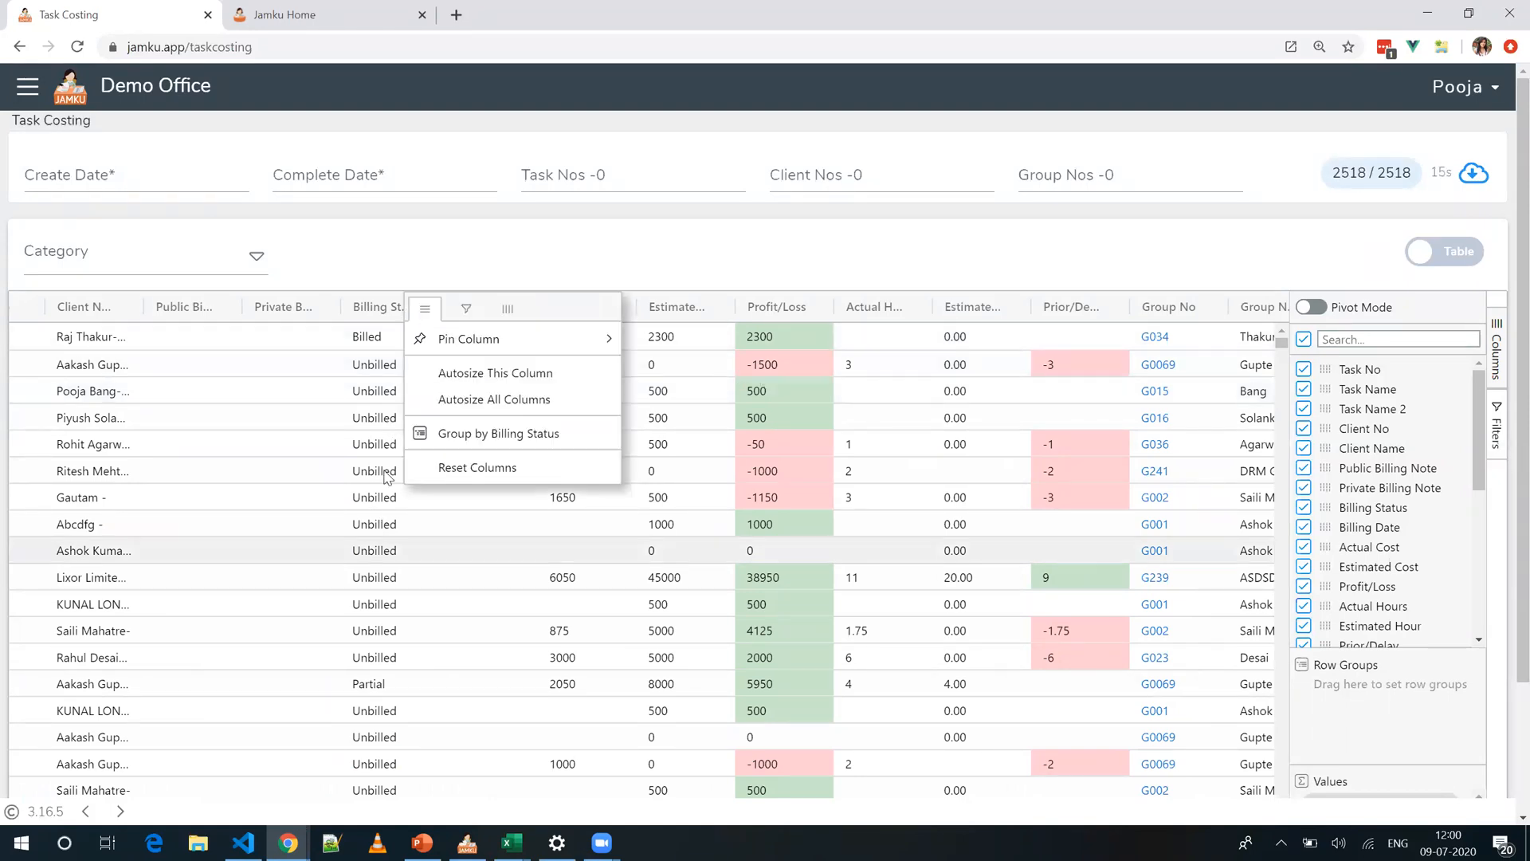
click(469, 319)
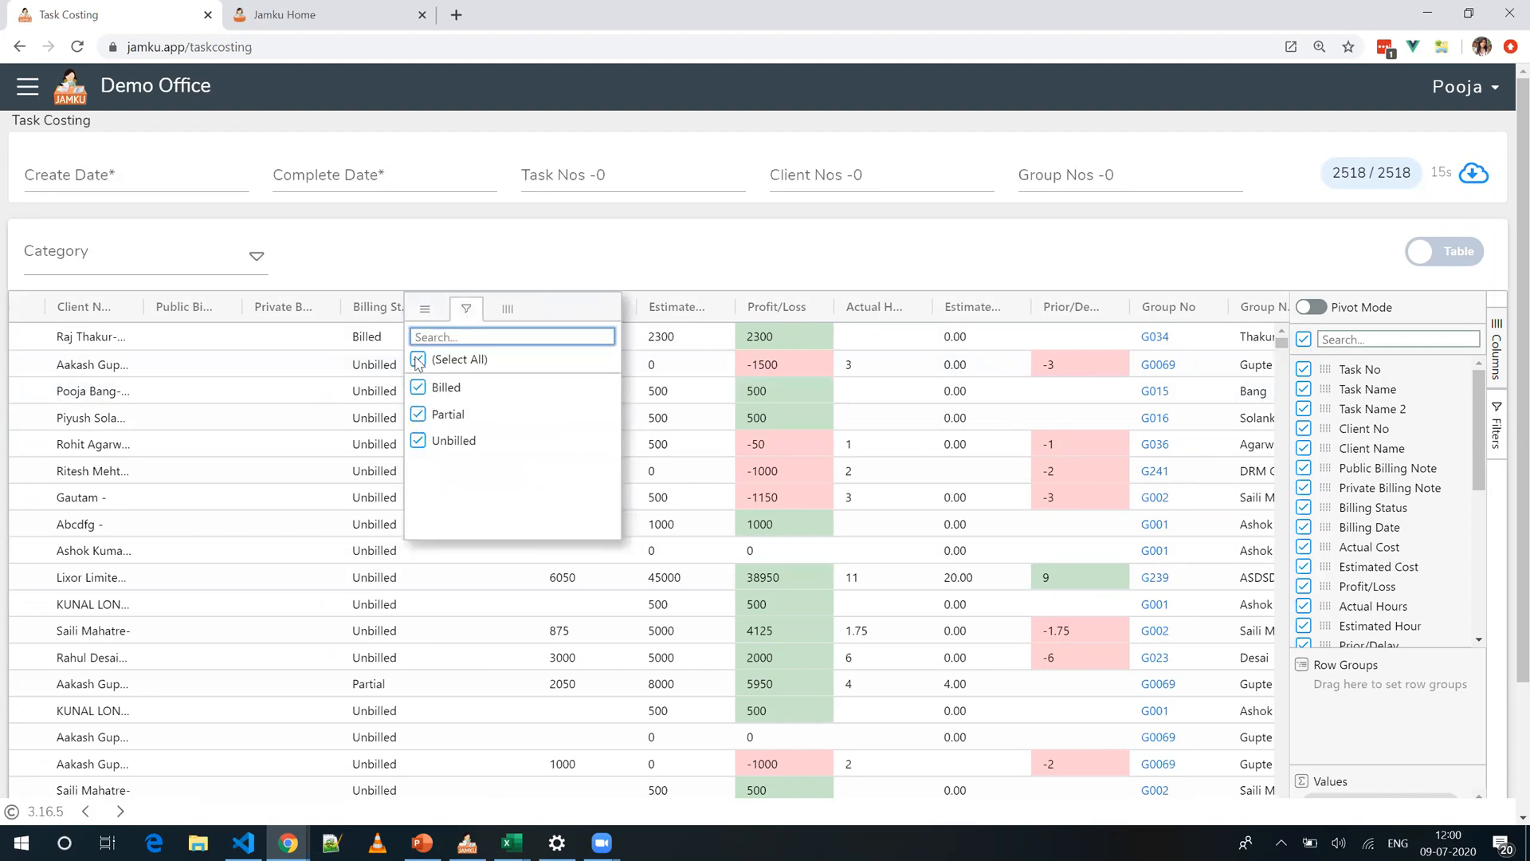
click(418, 359)
click(419, 389)
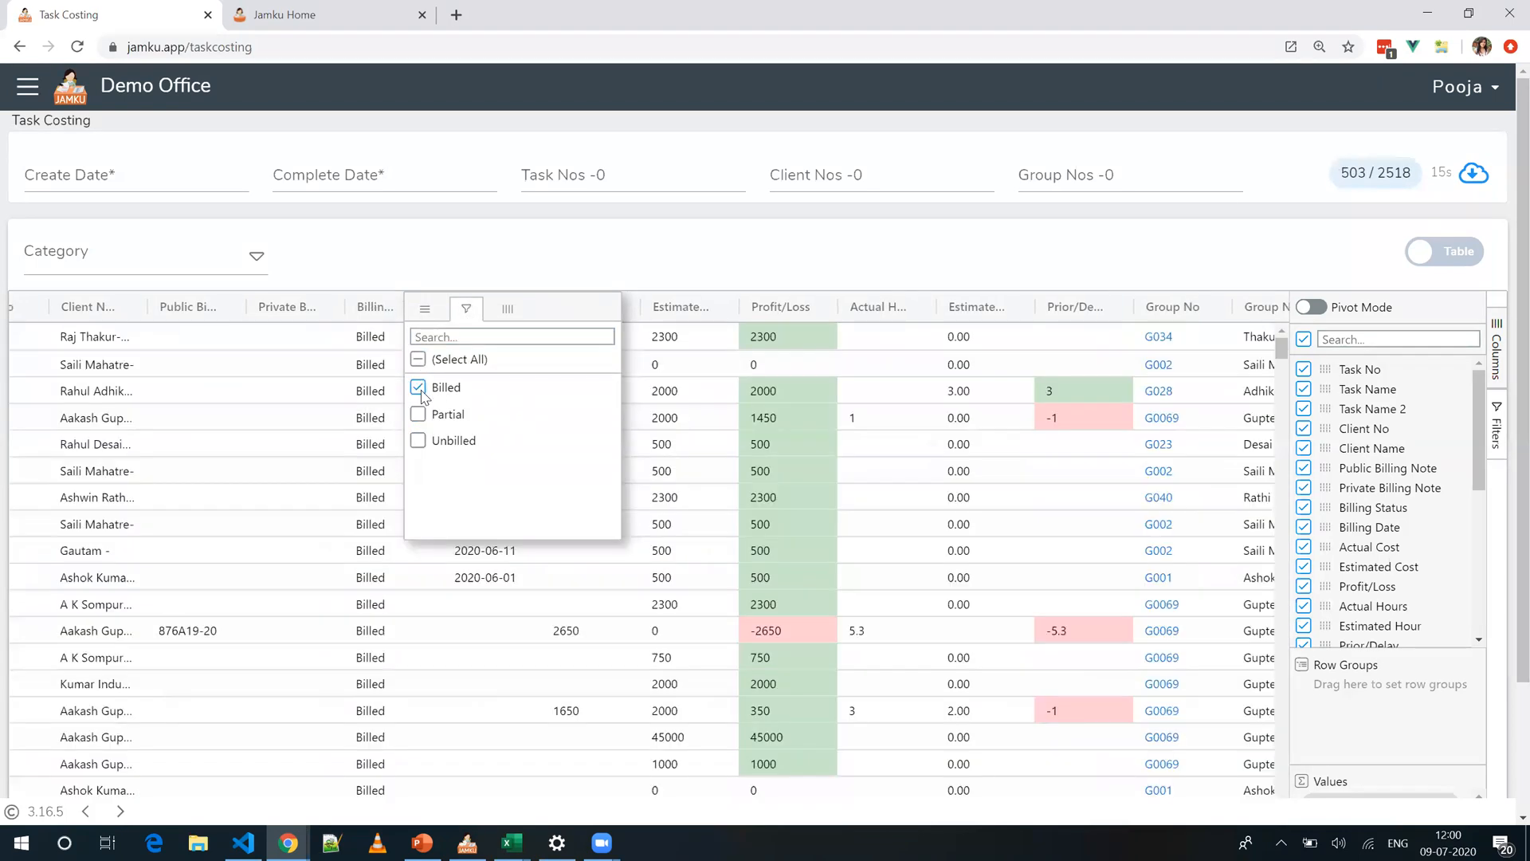
click(684, 253)
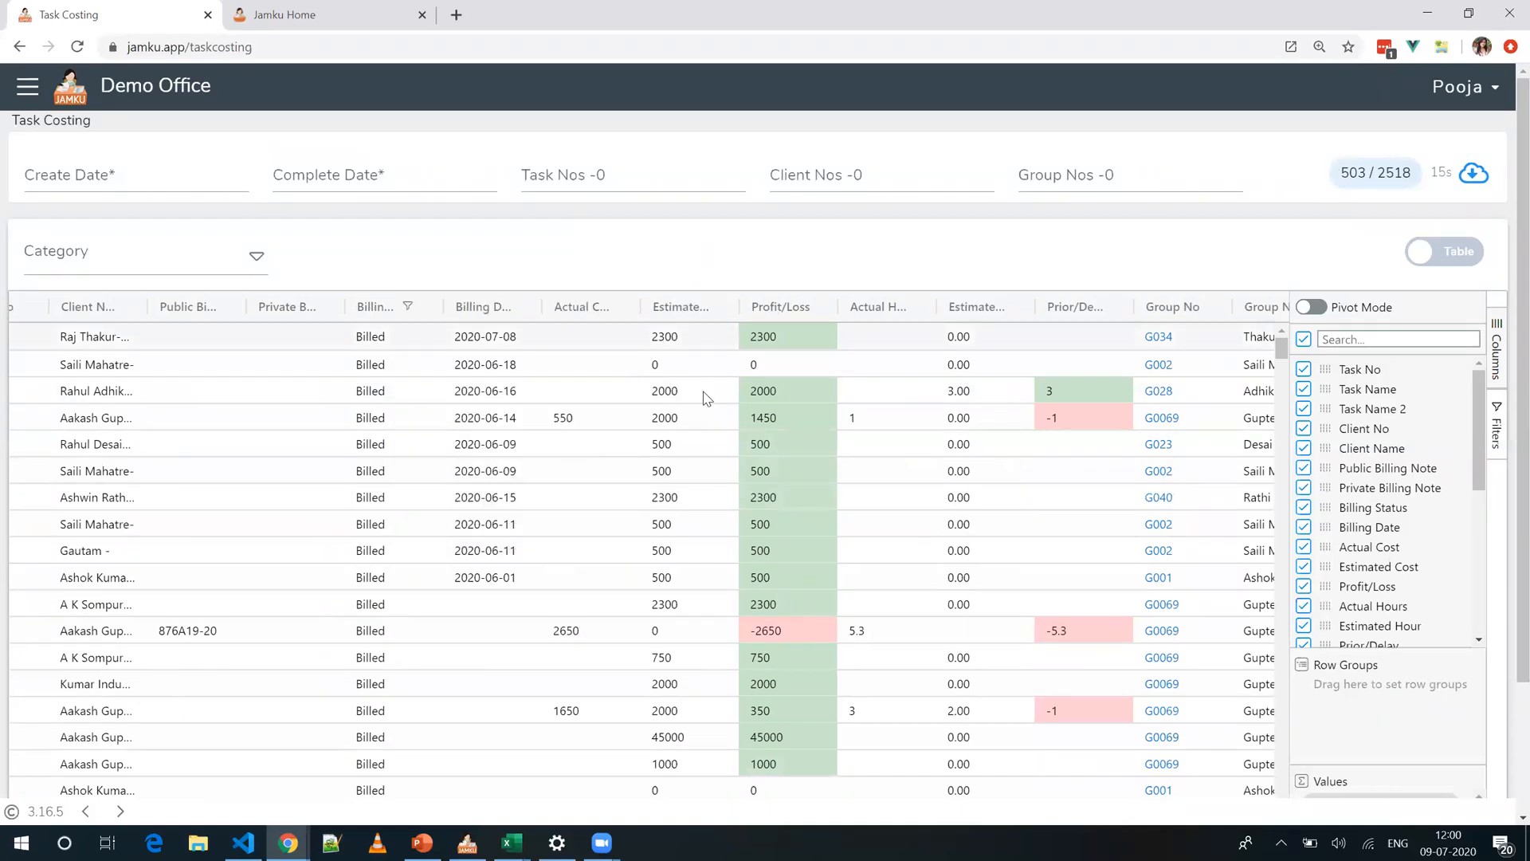
scroll(710, 547, right, 15)
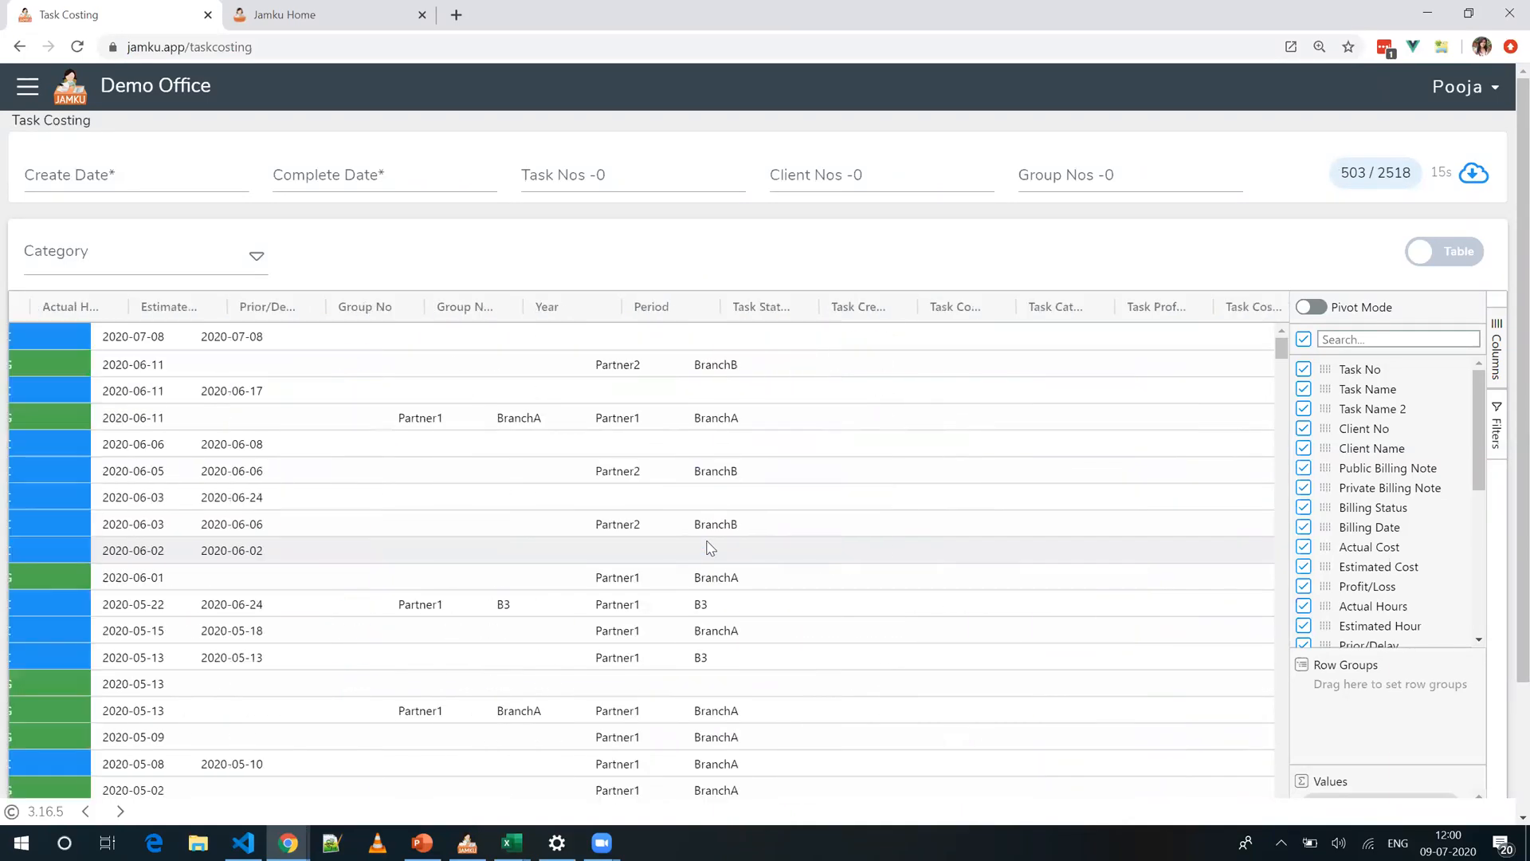
mouse_move(746, 310)
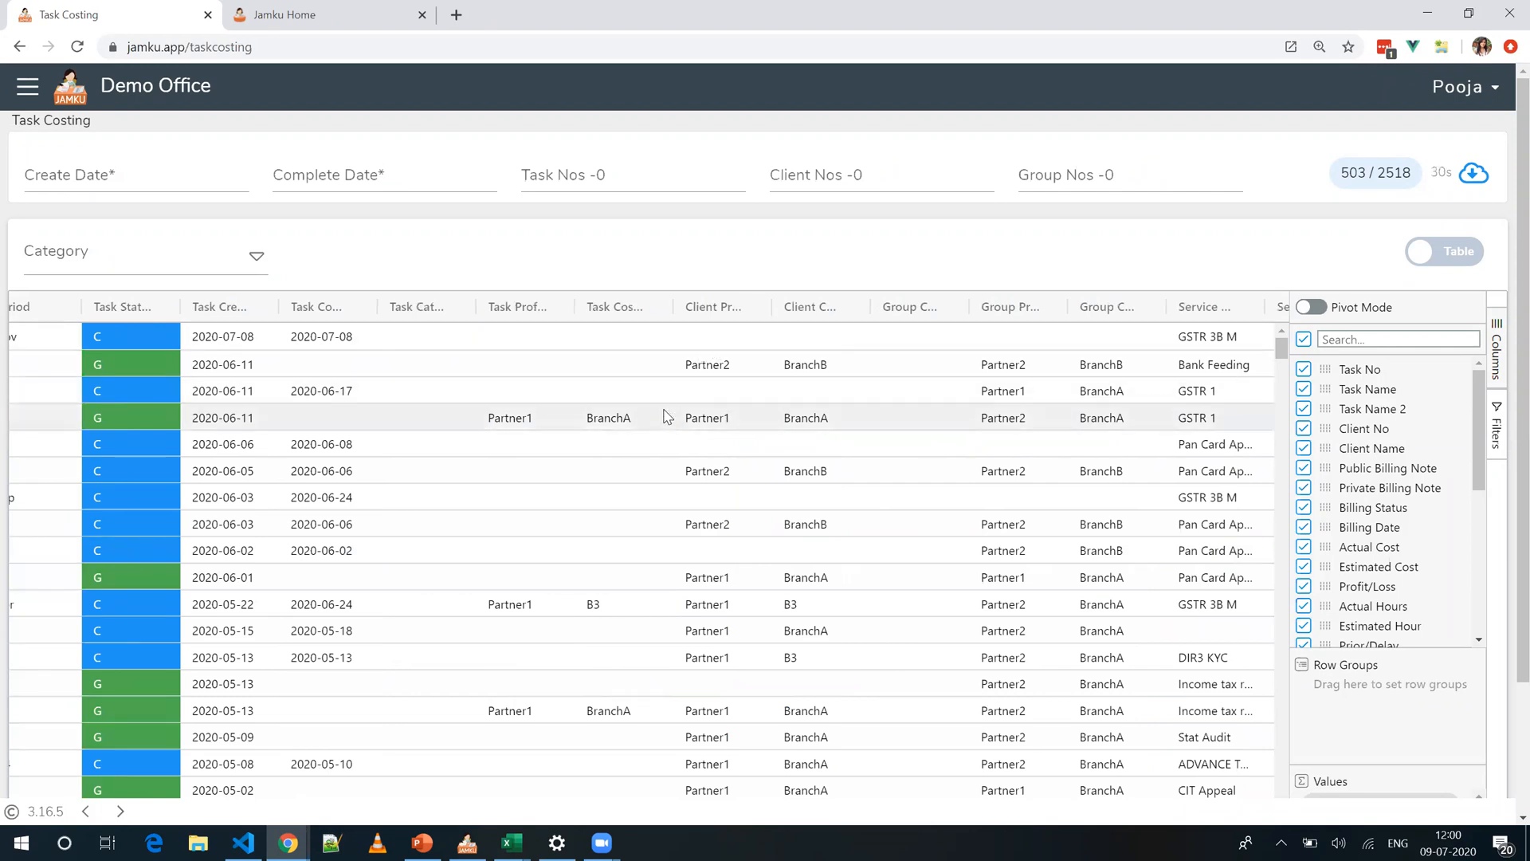
scroll(667, 416, left, 15)
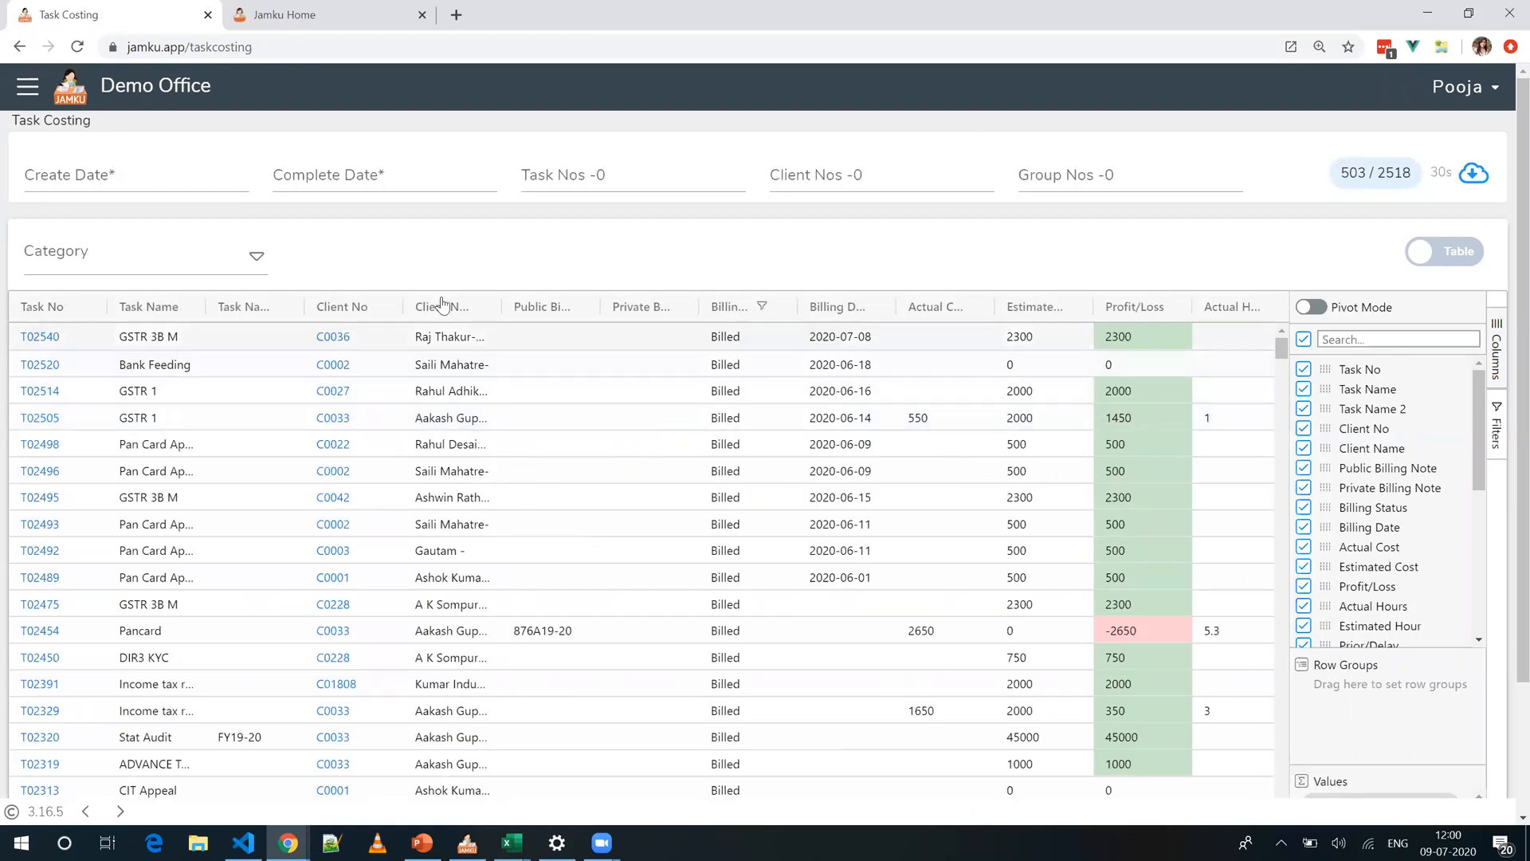
Step: Leave the Task Costing report and return to the CIT Appeal task's billing and costing details
click(22, 91)
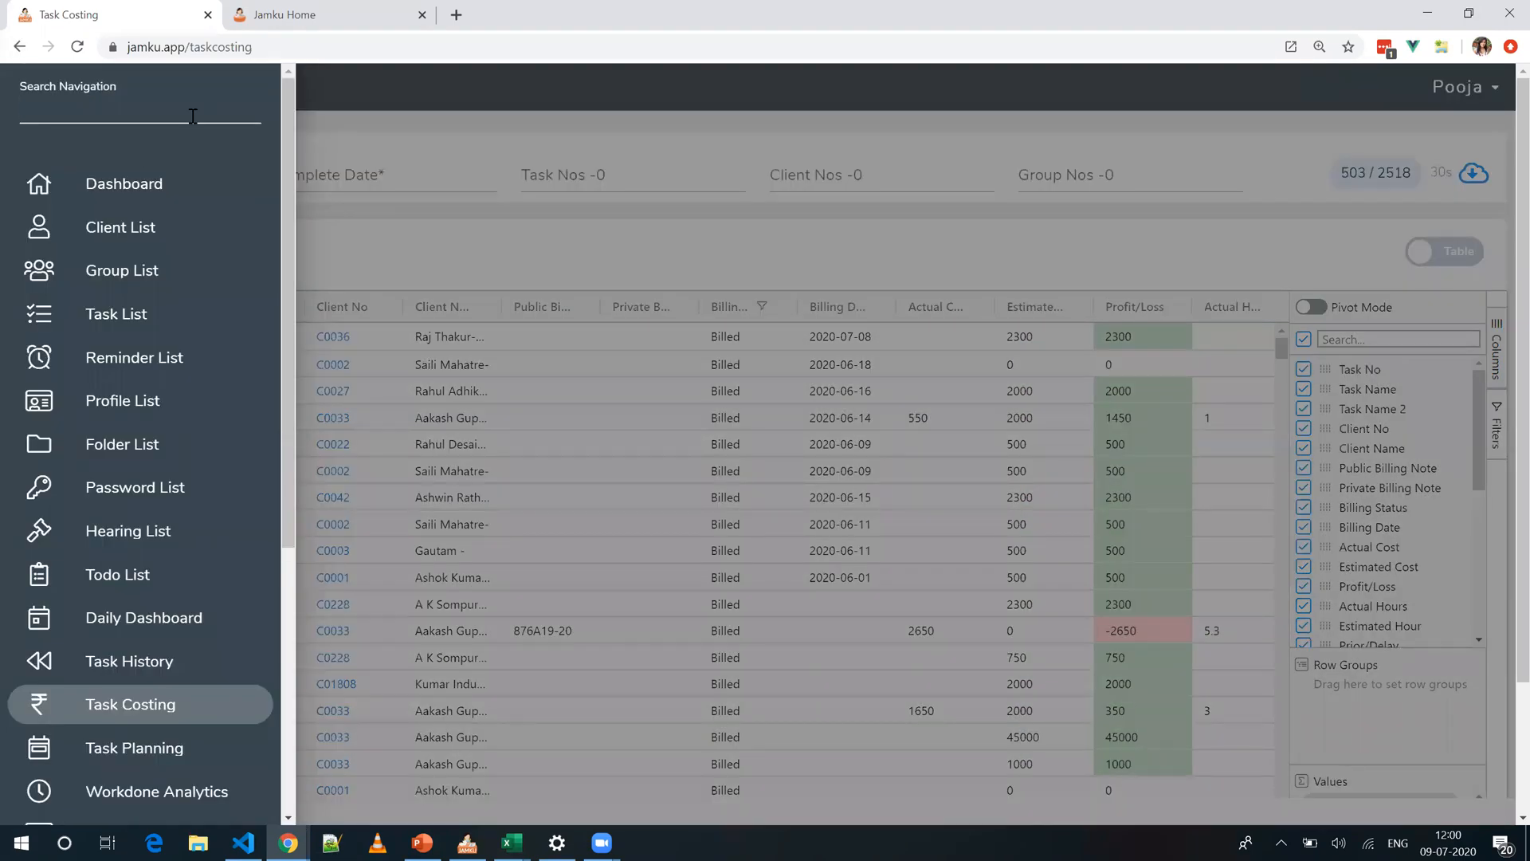
click(131, 315)
click(143, 338)
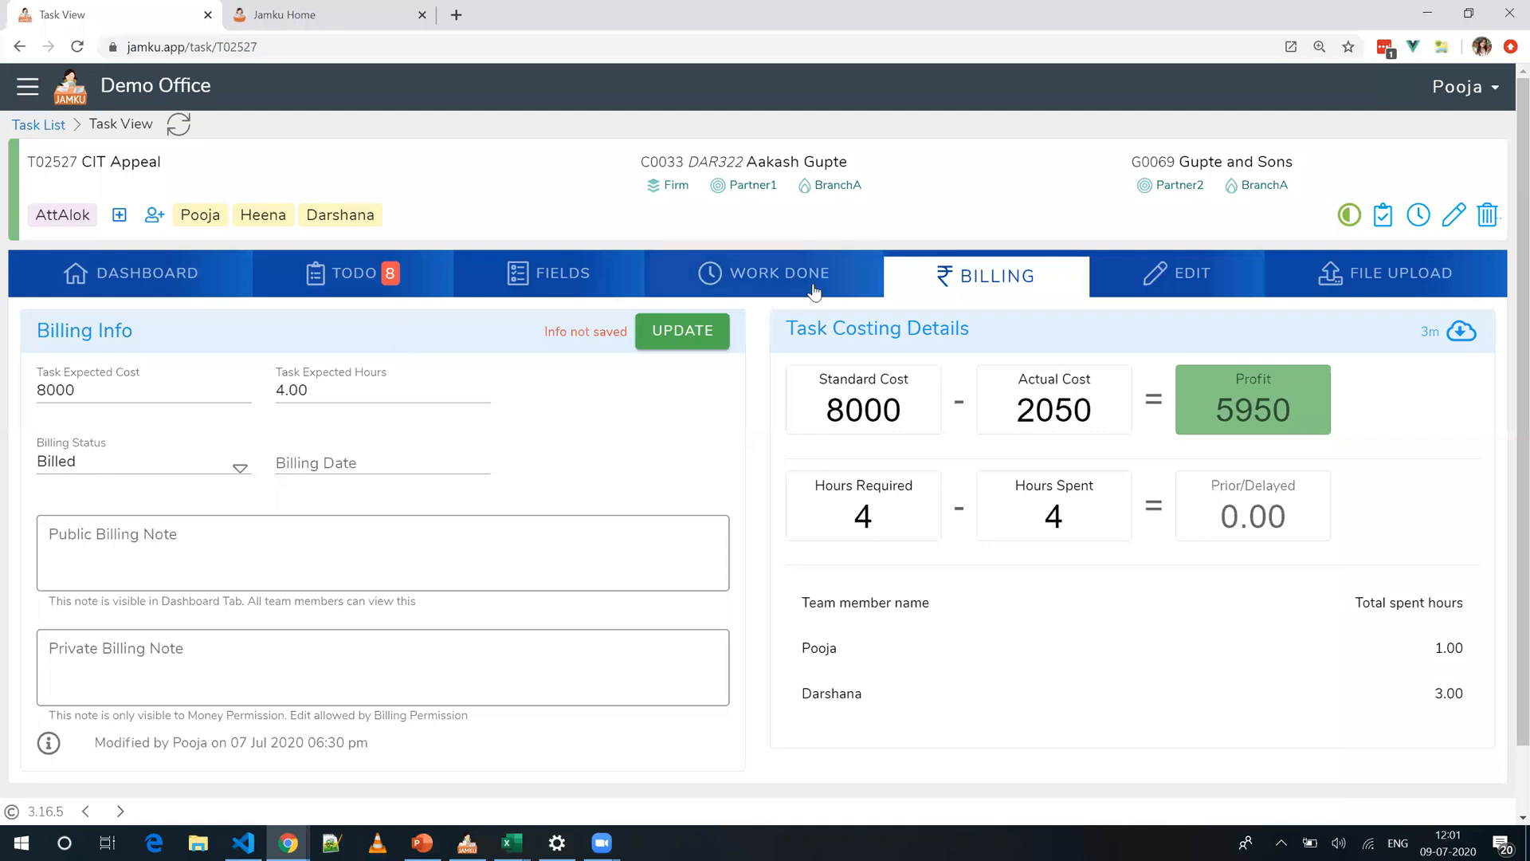
Step: View the Reminder List, and open the Dashboard to see its reminders
click(26, 94)
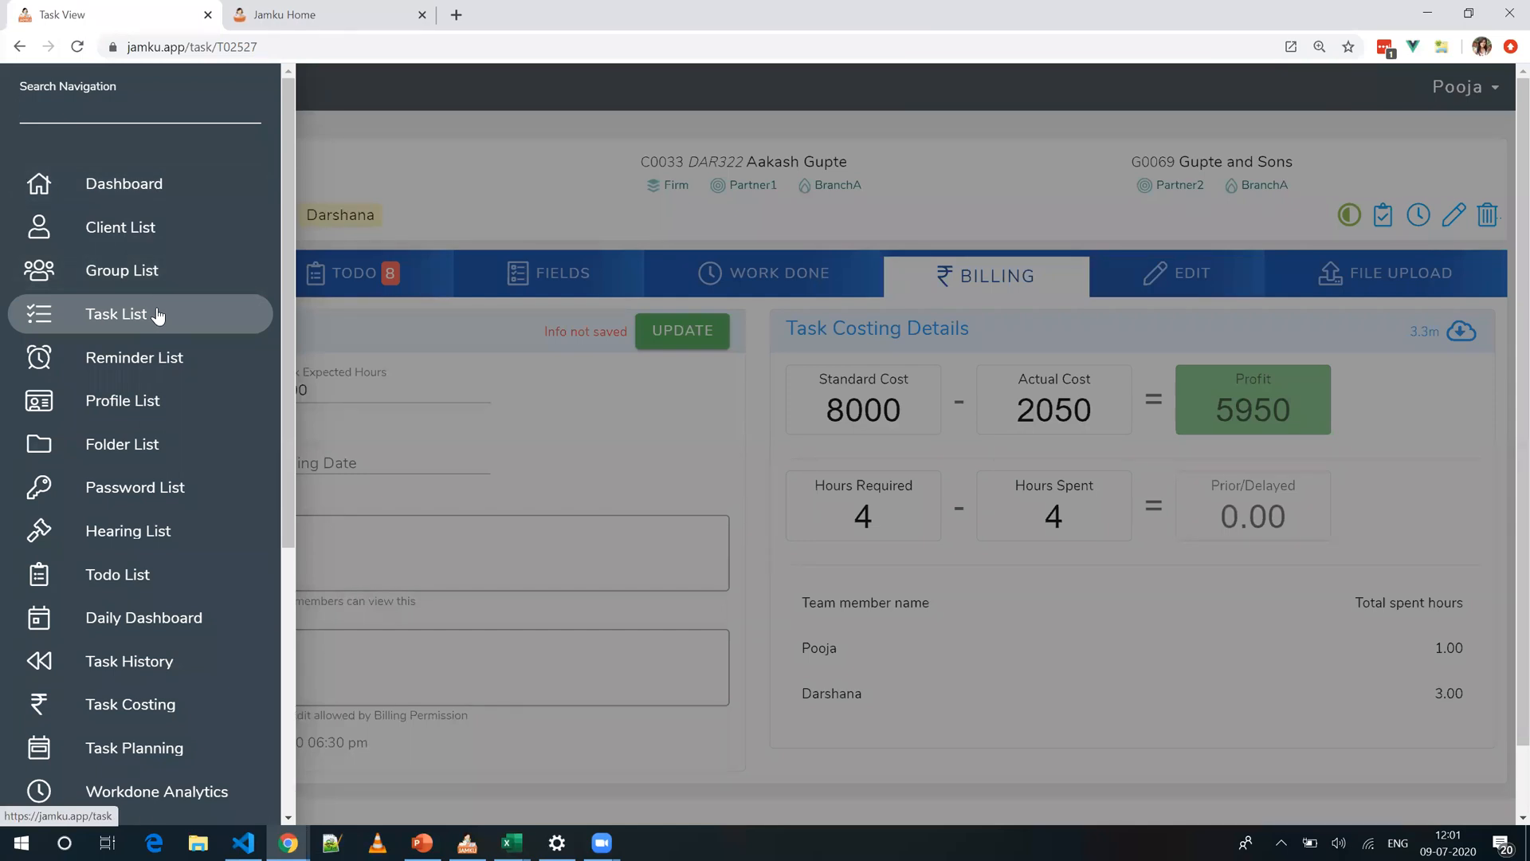
click(171, 360)
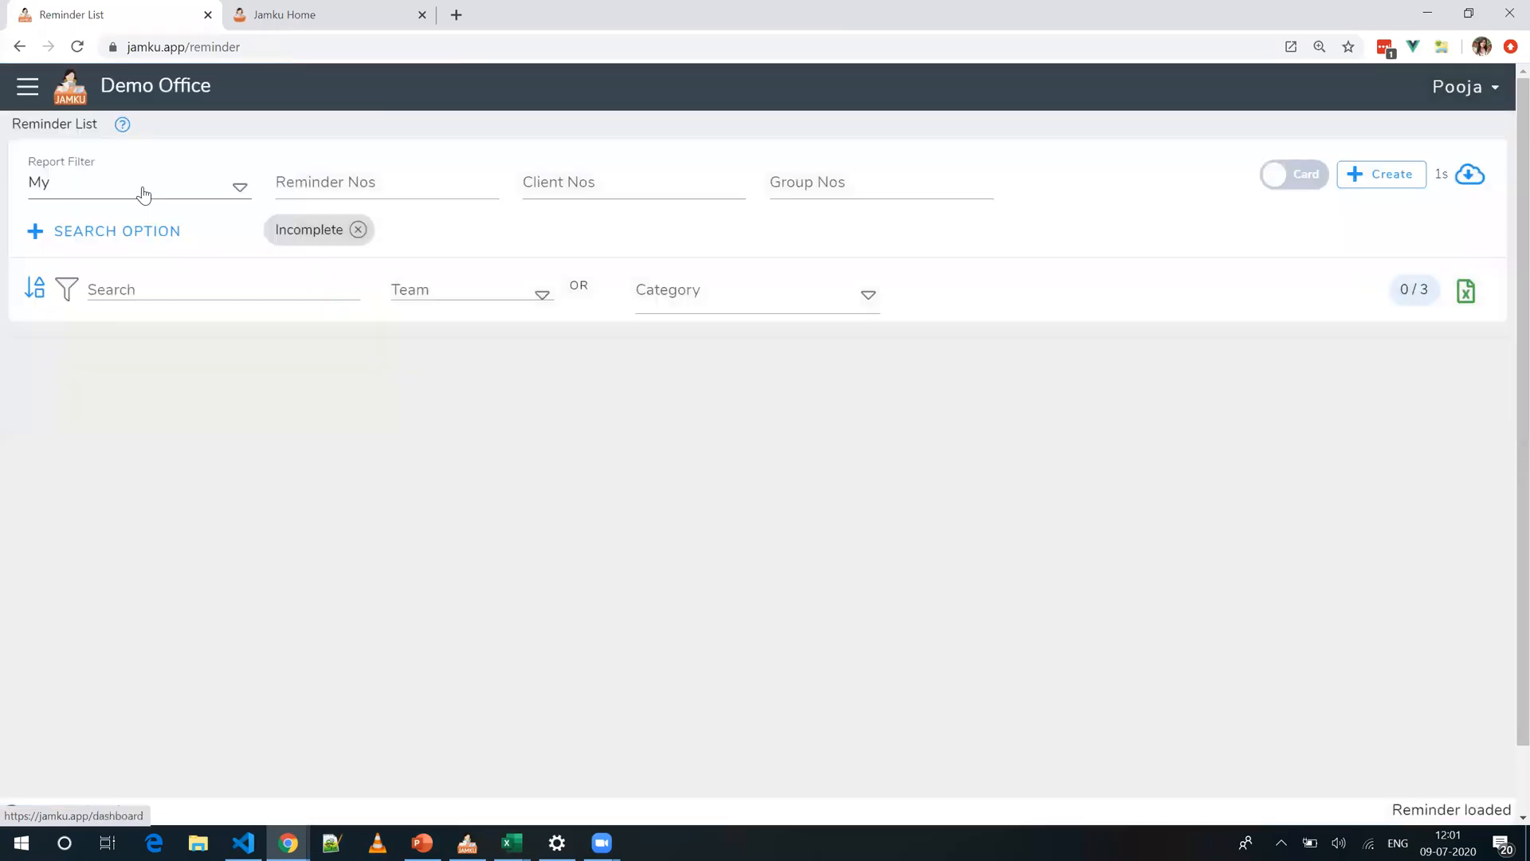
click(27, 86)
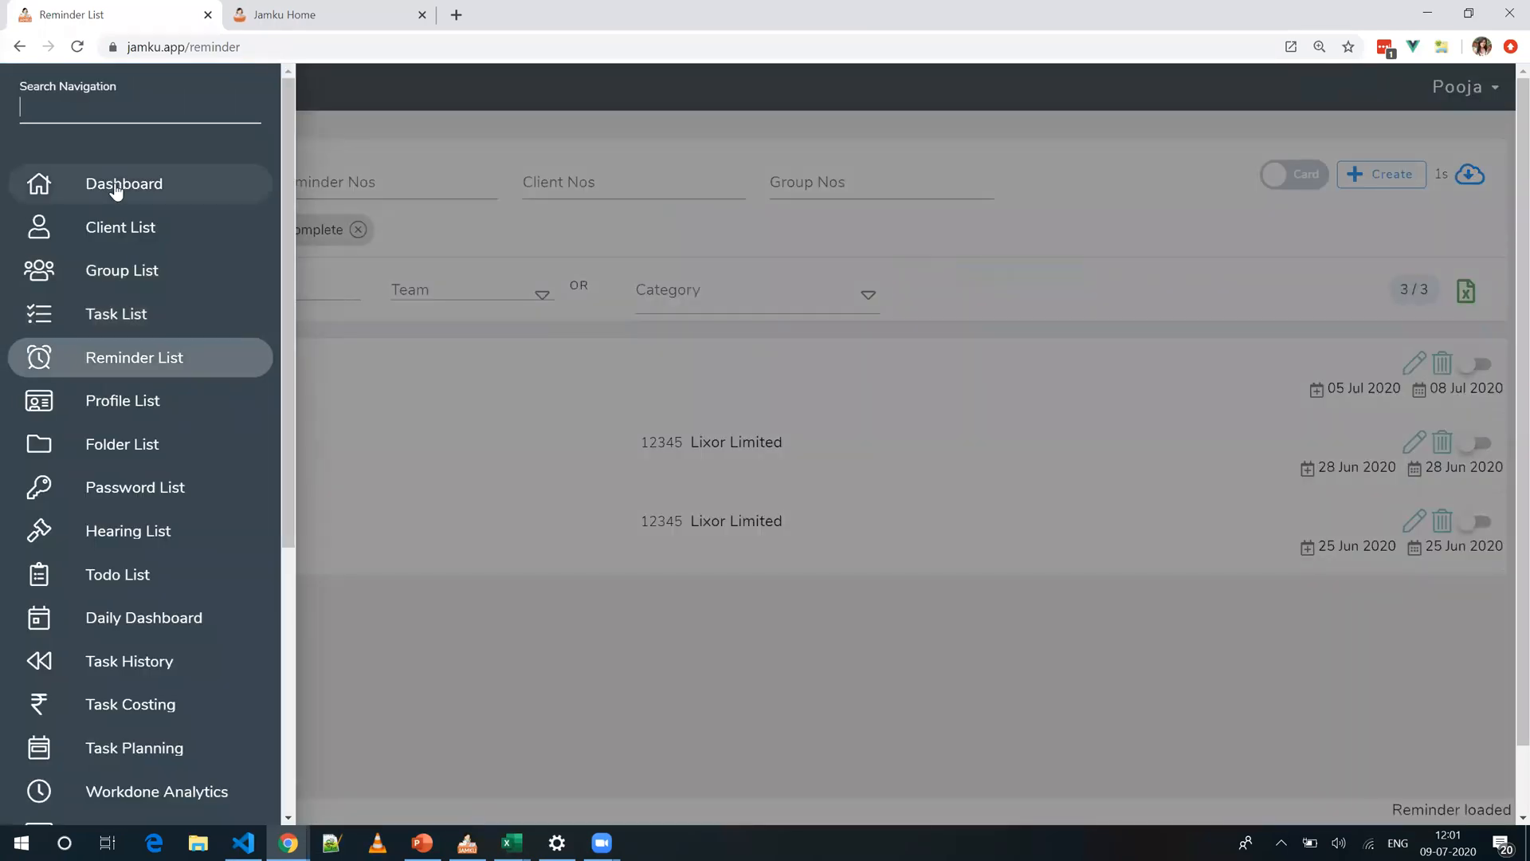
click(115, 185)
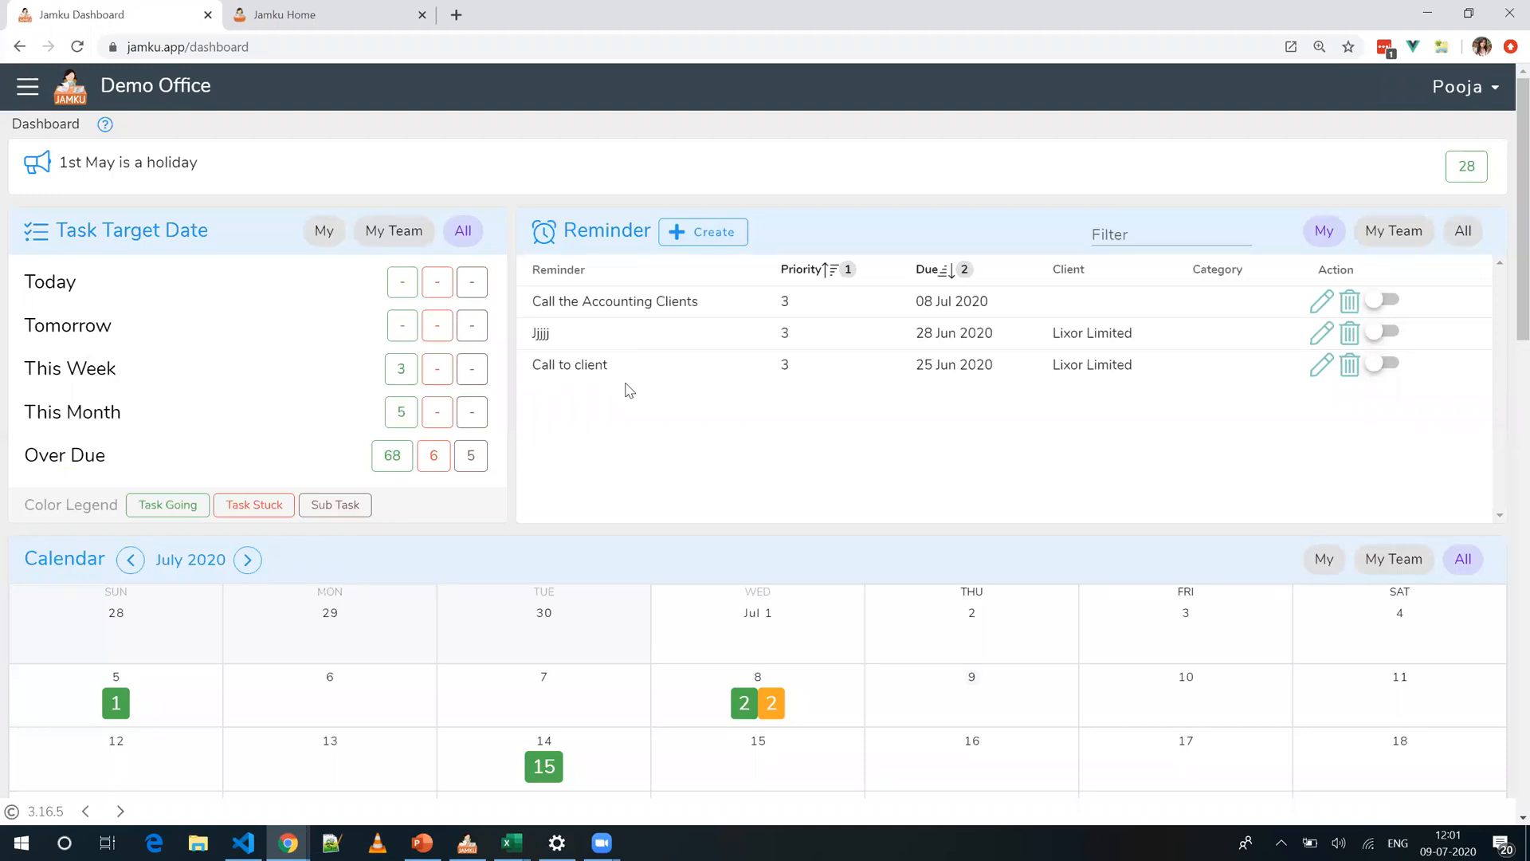
Step: Examine the dates of the "Call the Accounting Clients" reminder without saving or deleting it, and reopen the Reminder List
click(1350, 301)
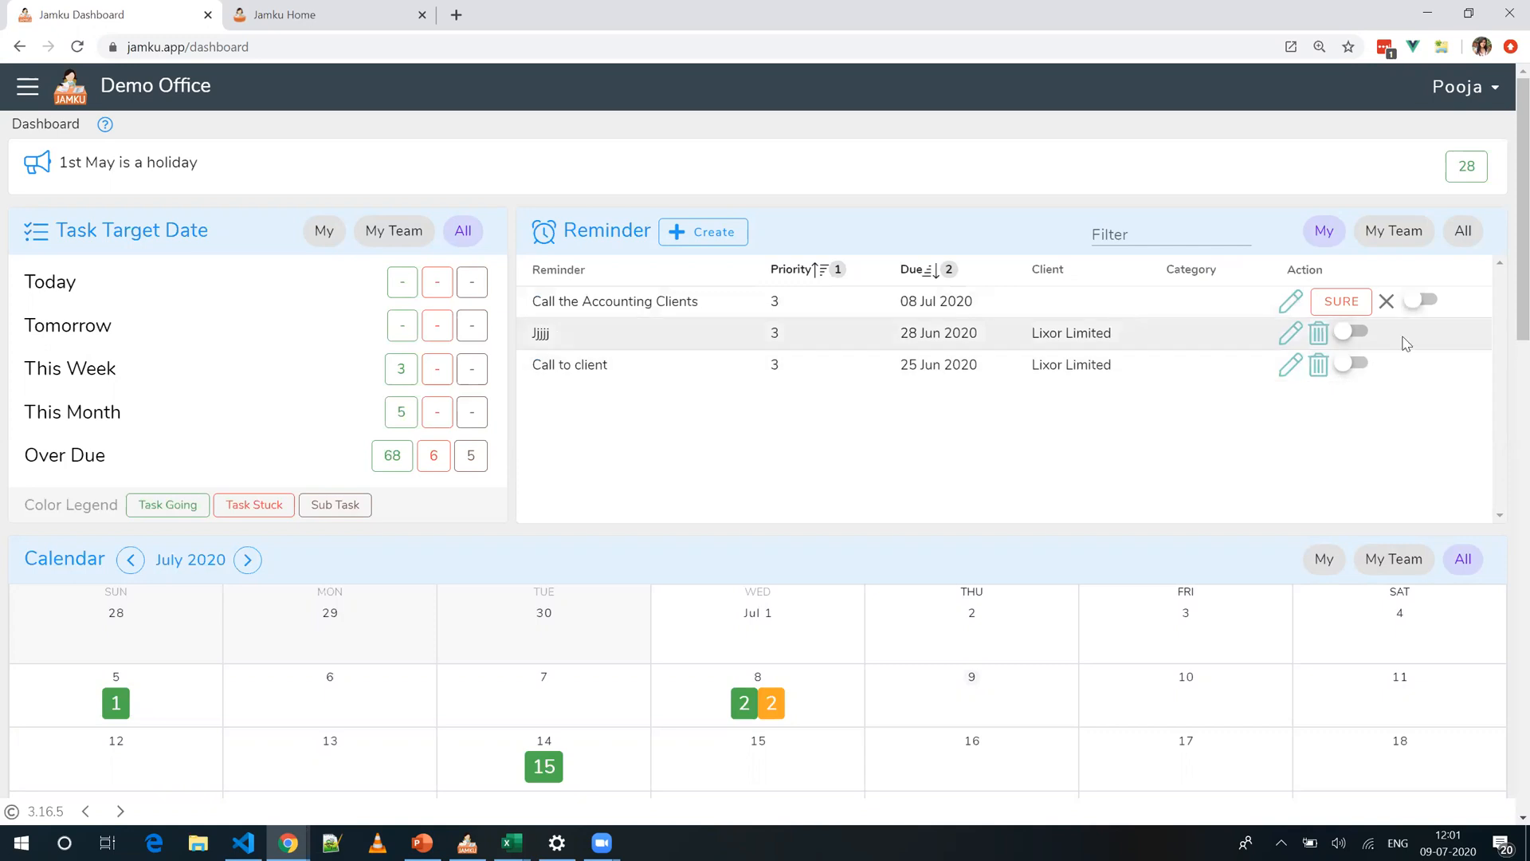
click(1291, 304)
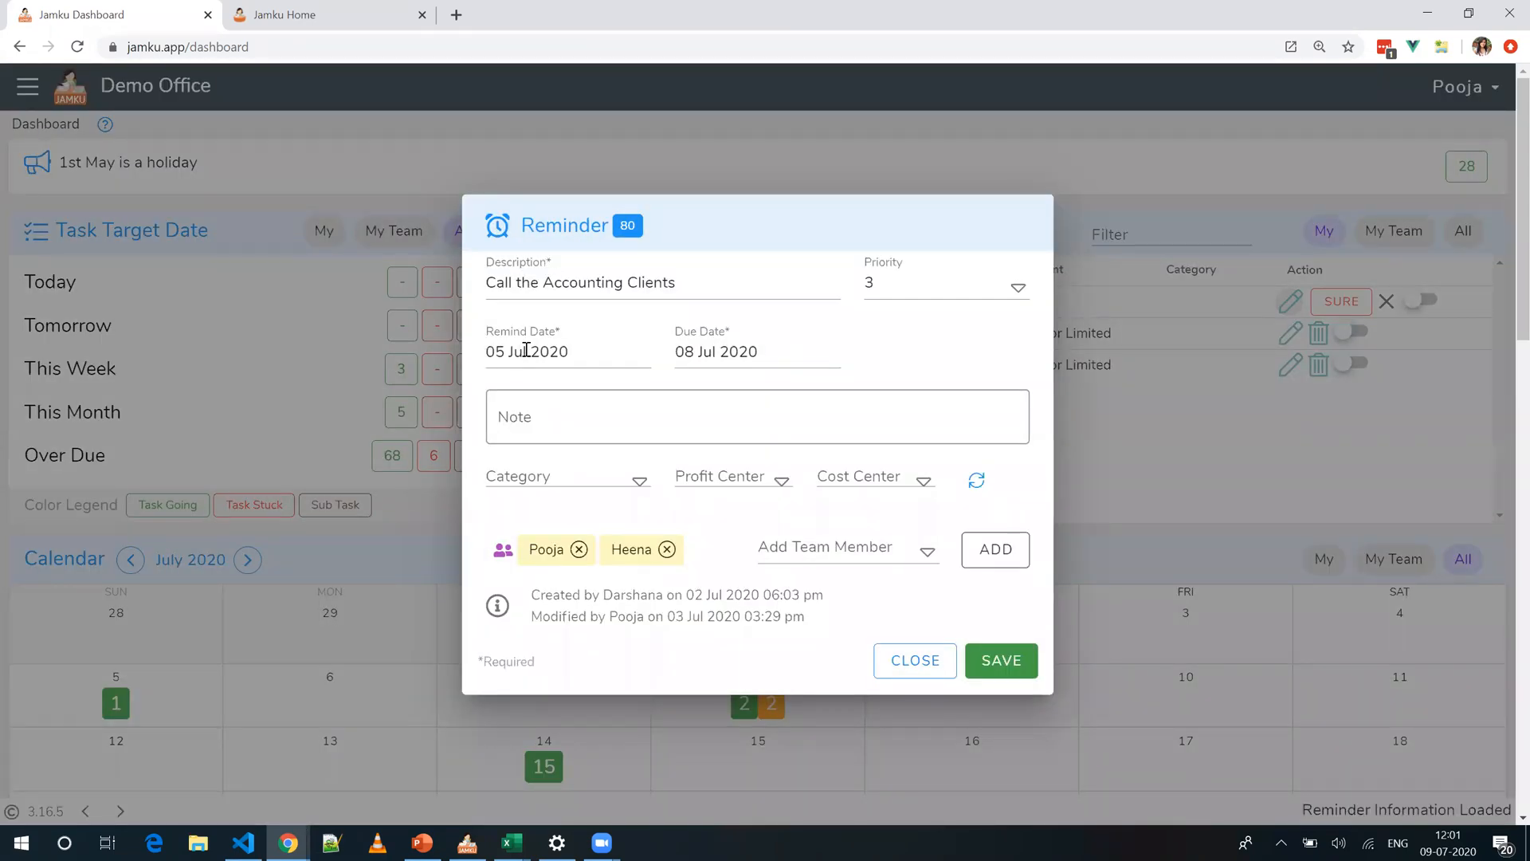
triple_click(589, 361)
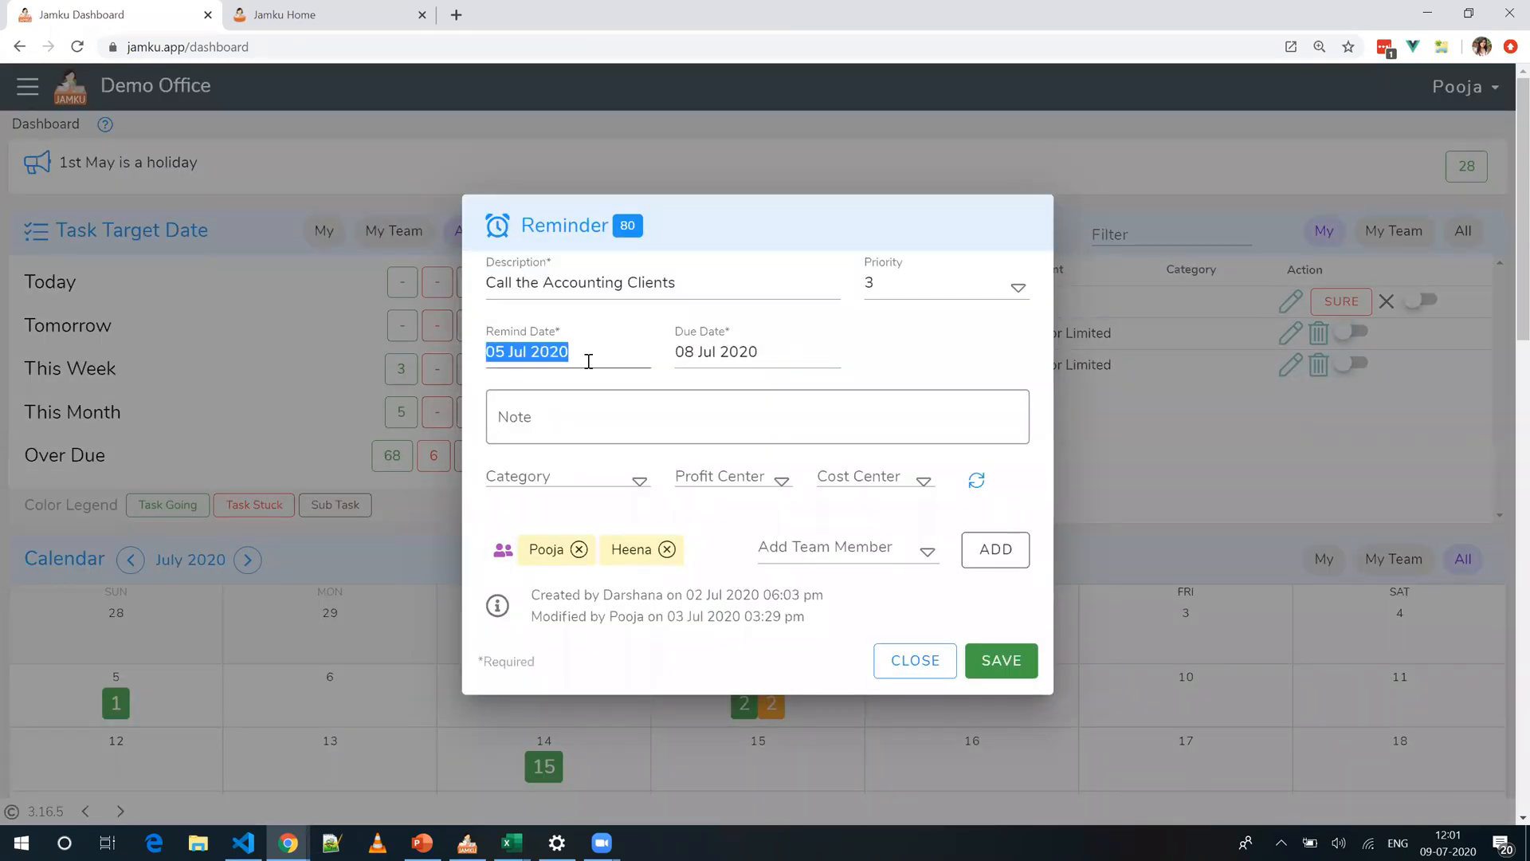
click(915, 660)
click(28, 86)
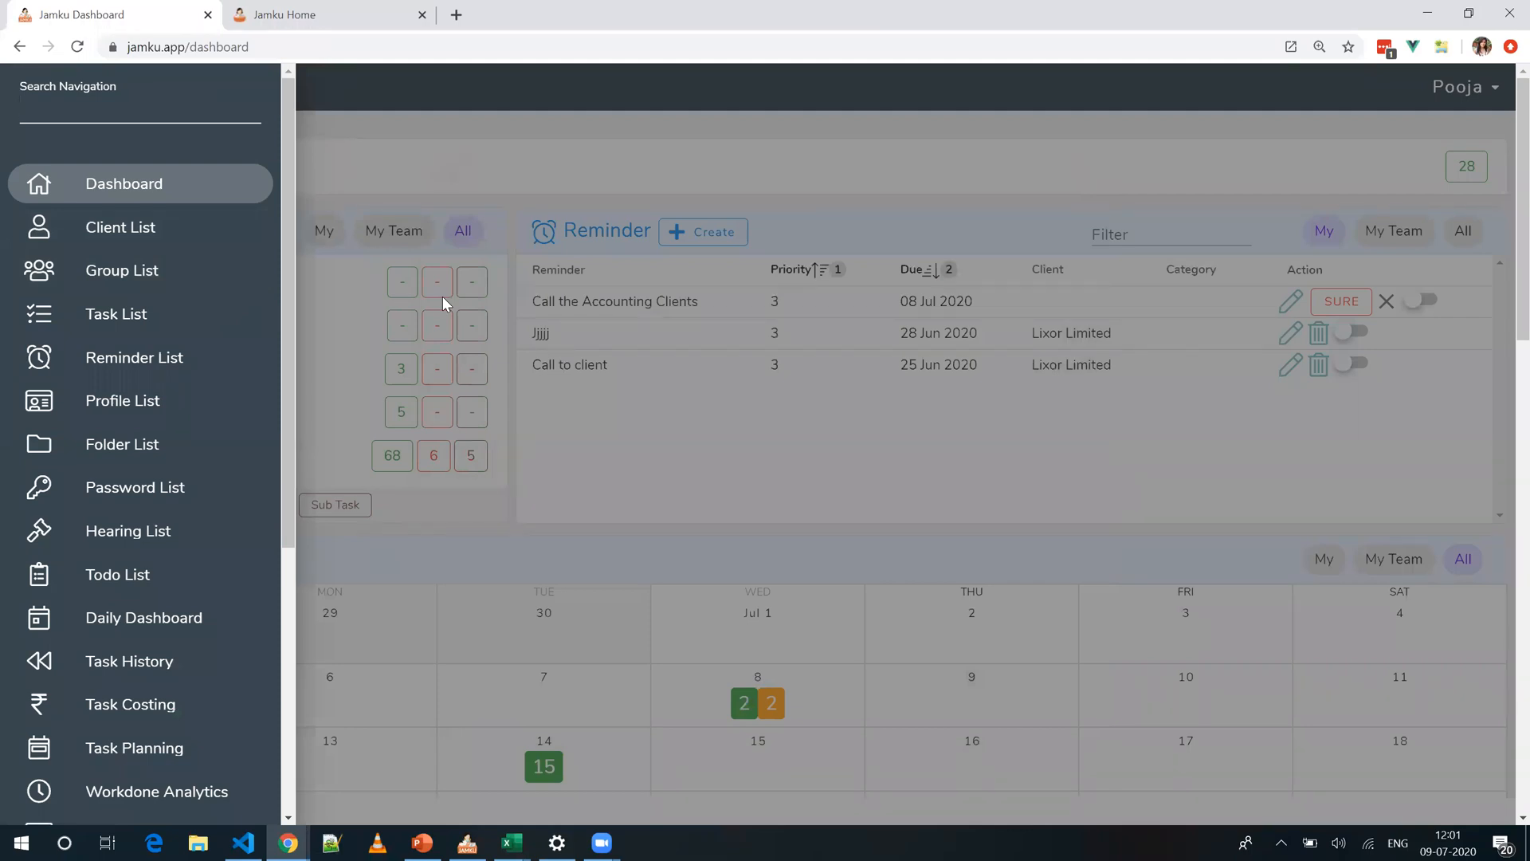
click(121, 372)
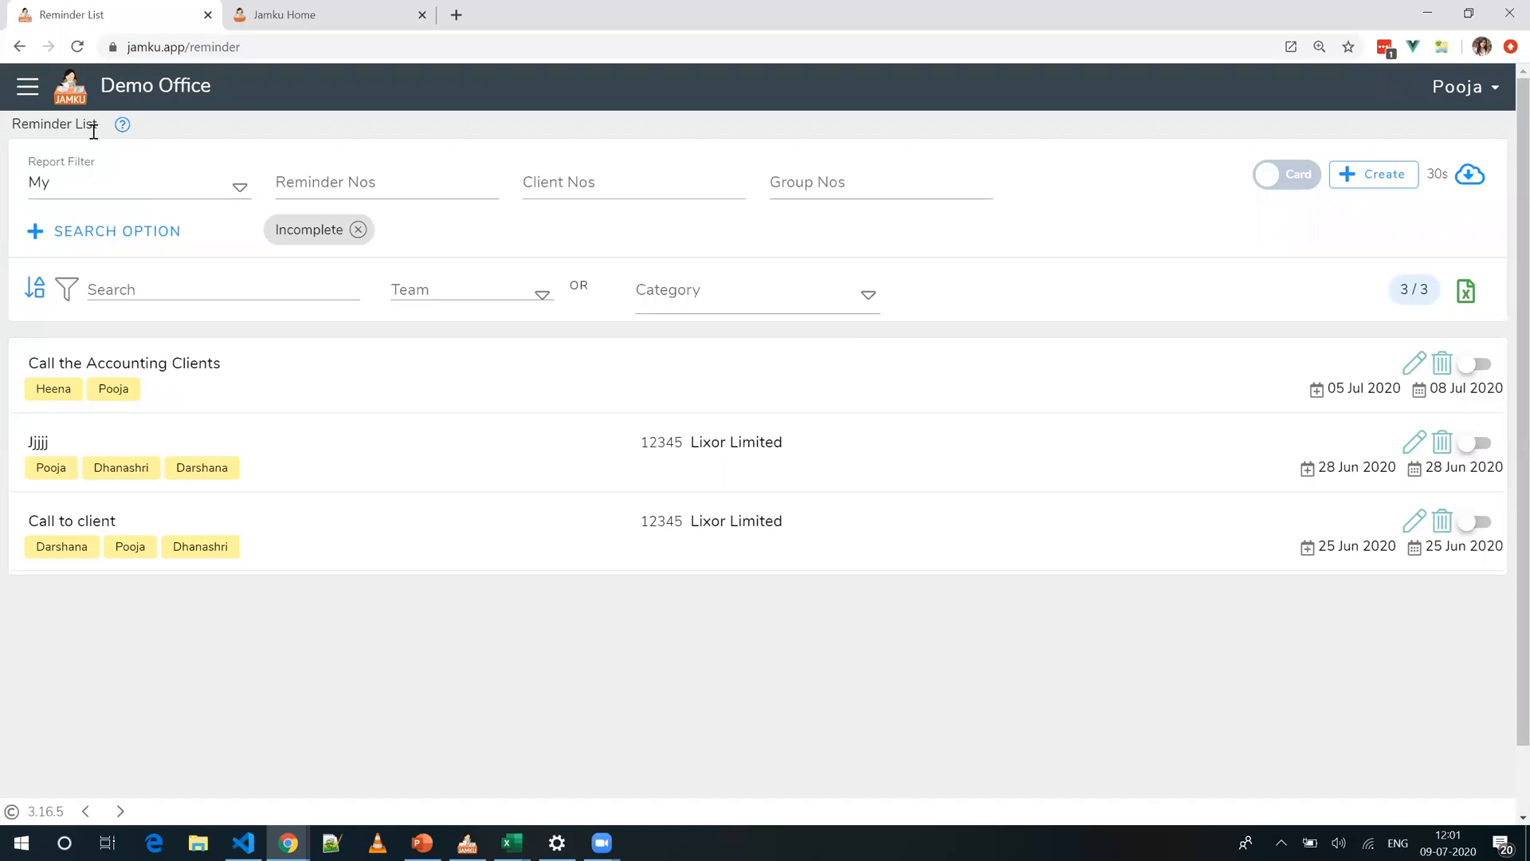
Step: Open the Profile List and view the Profile details of the first listed client
click(29, 87)
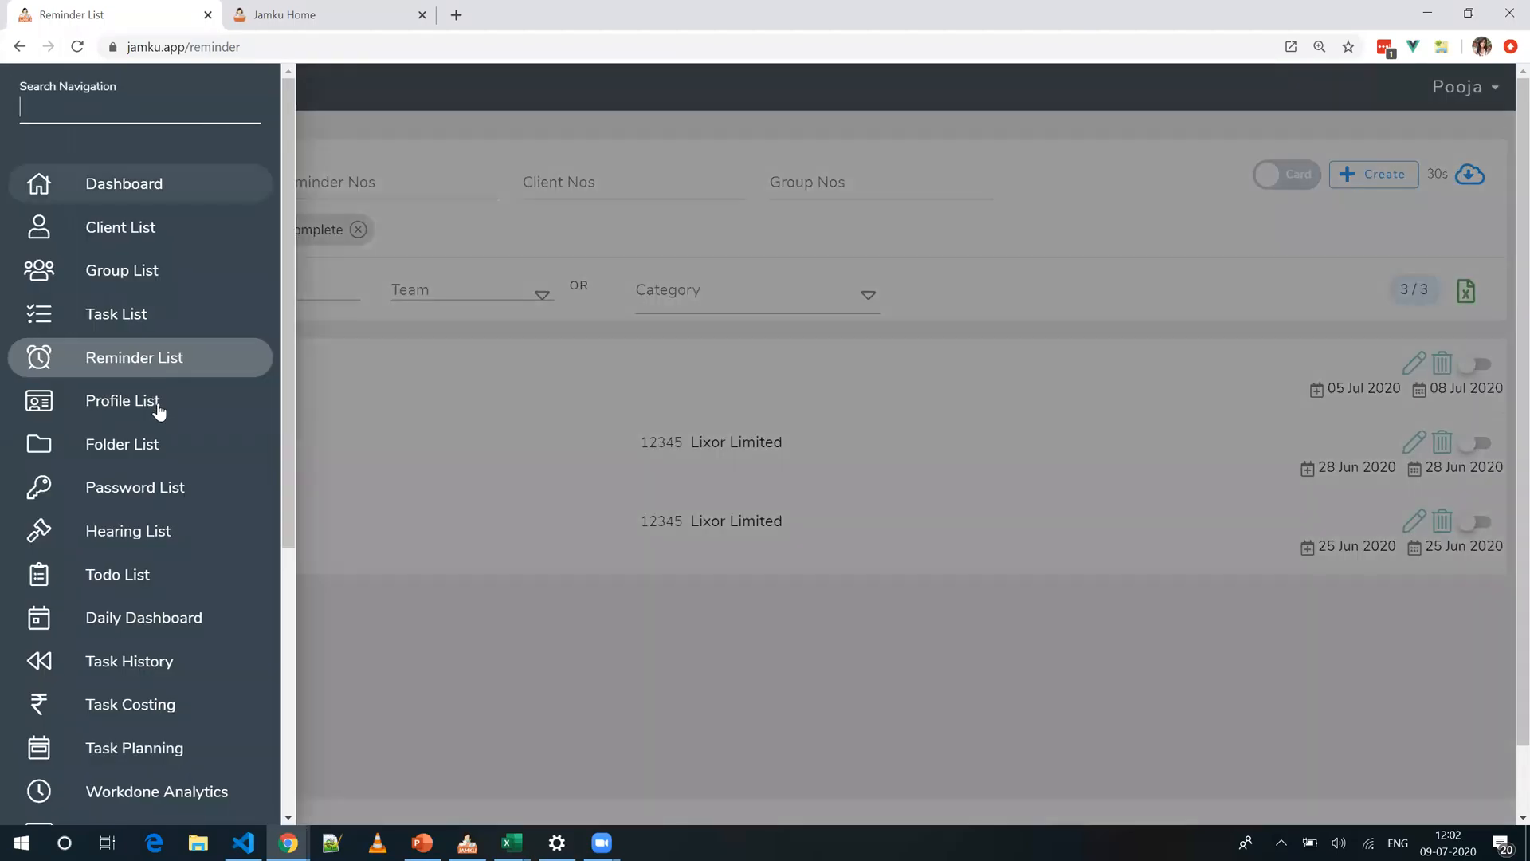
click(124, 401)
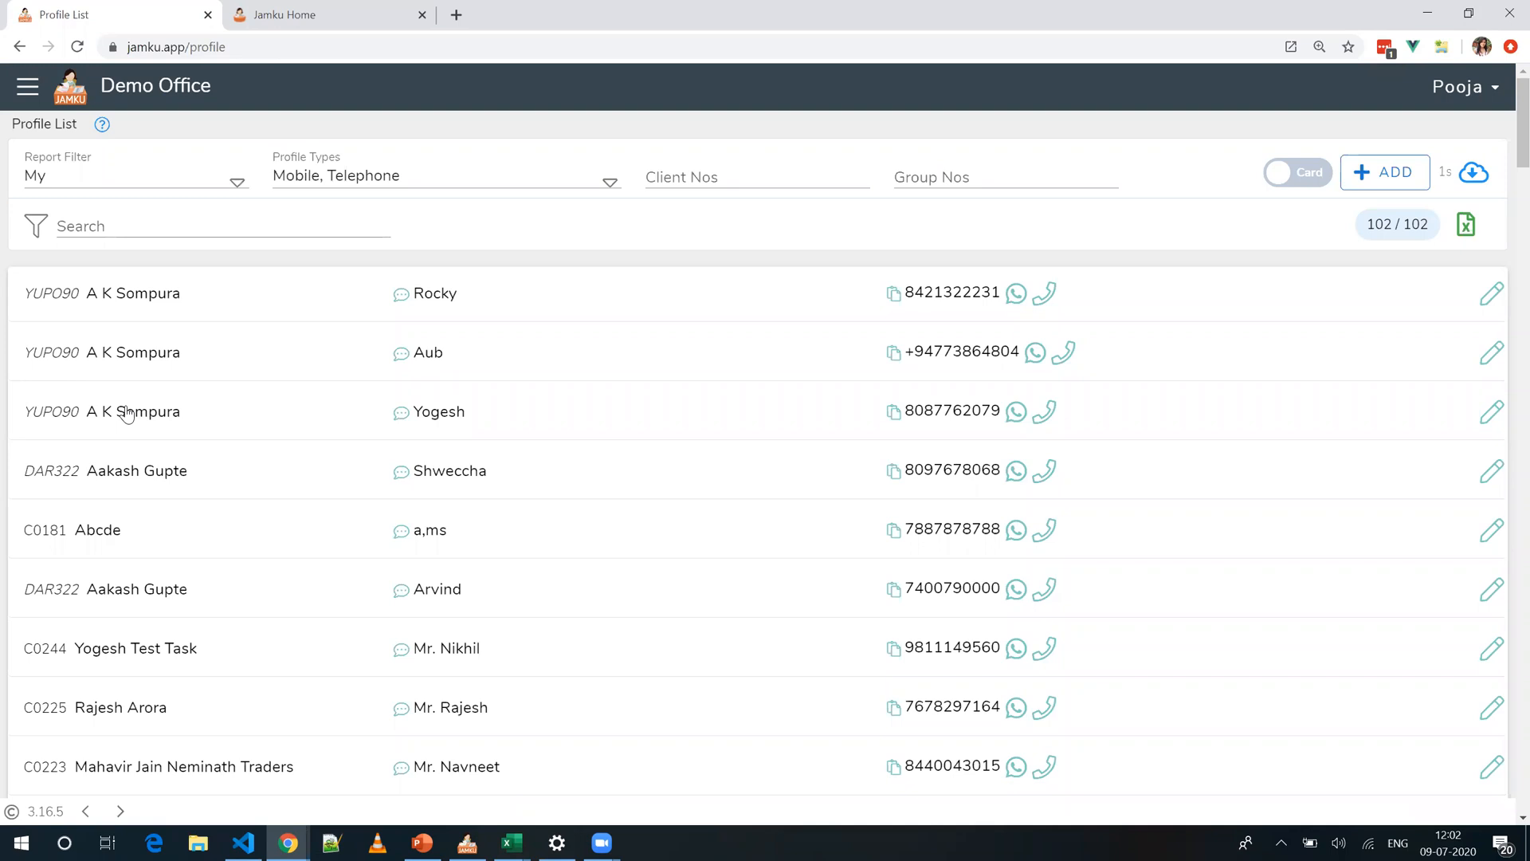
click(124, 301)
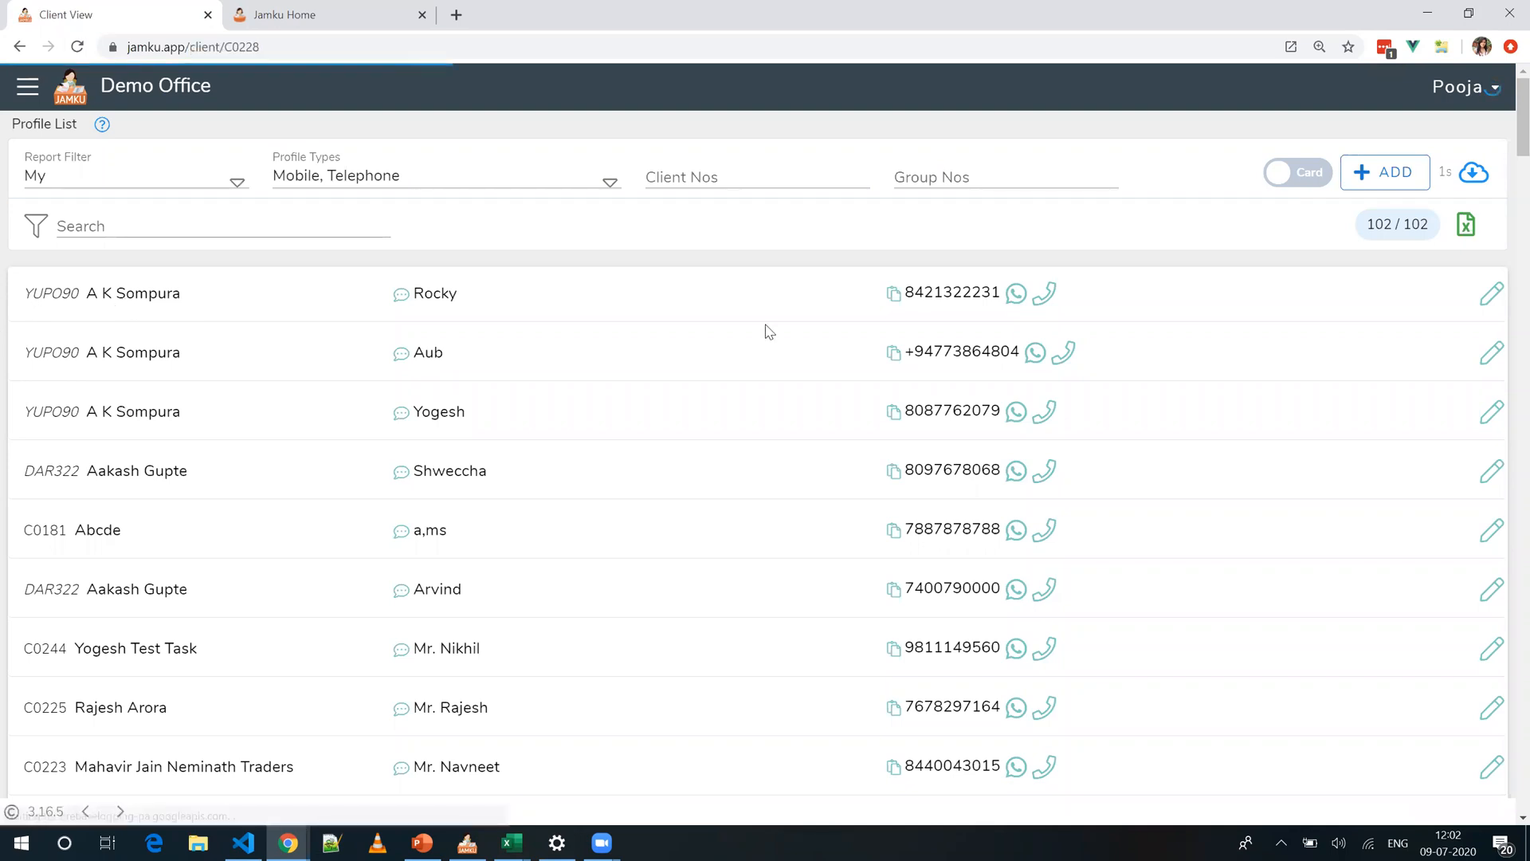
click(941, 263)
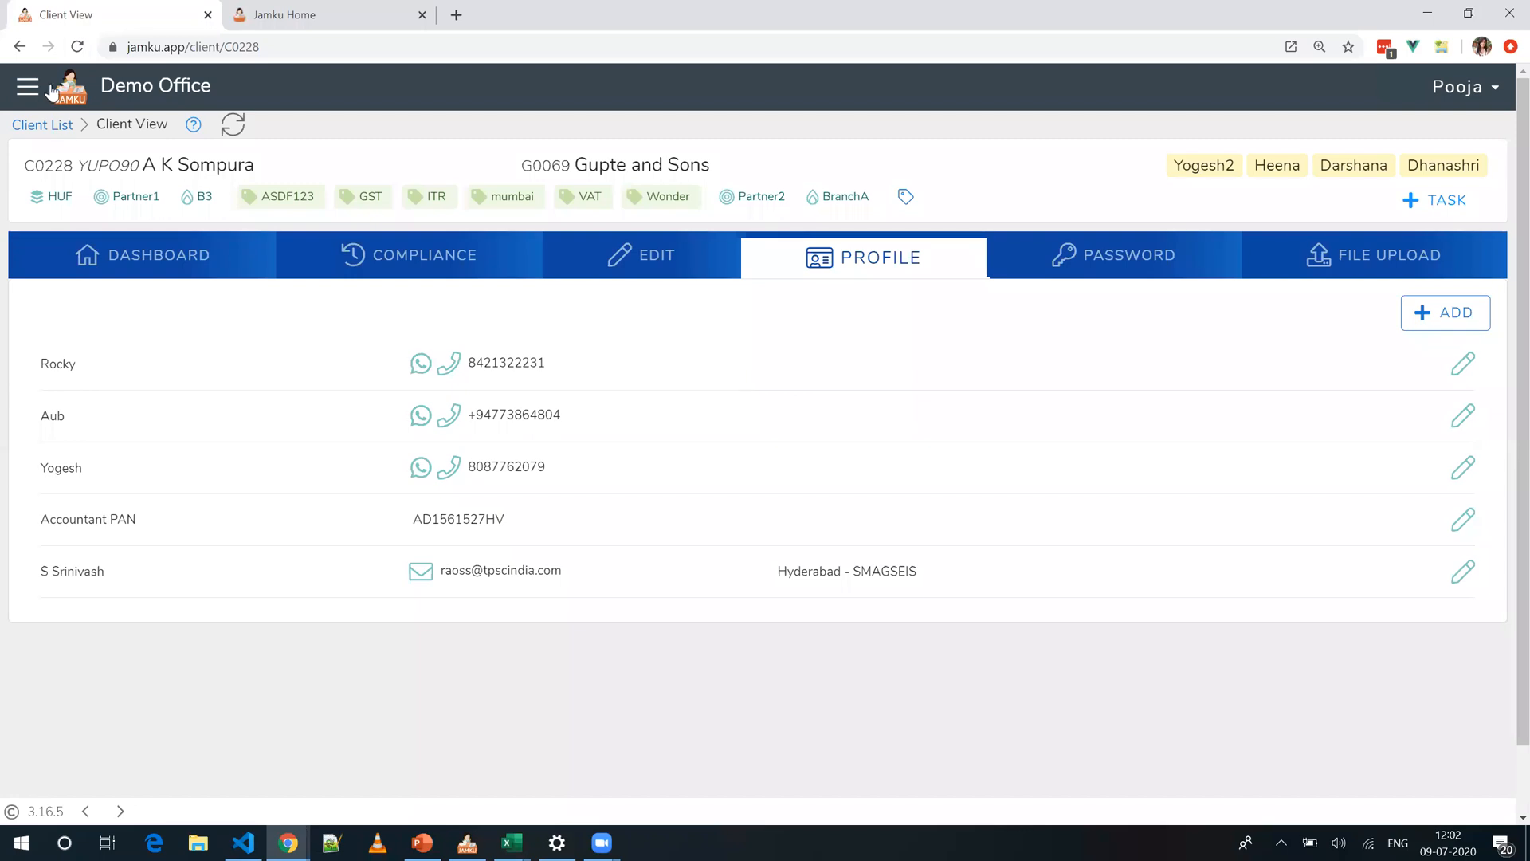
Step: Return to the Profile List, add Email to its profile types, and reload the list to look through the contacts
click(27, 86)
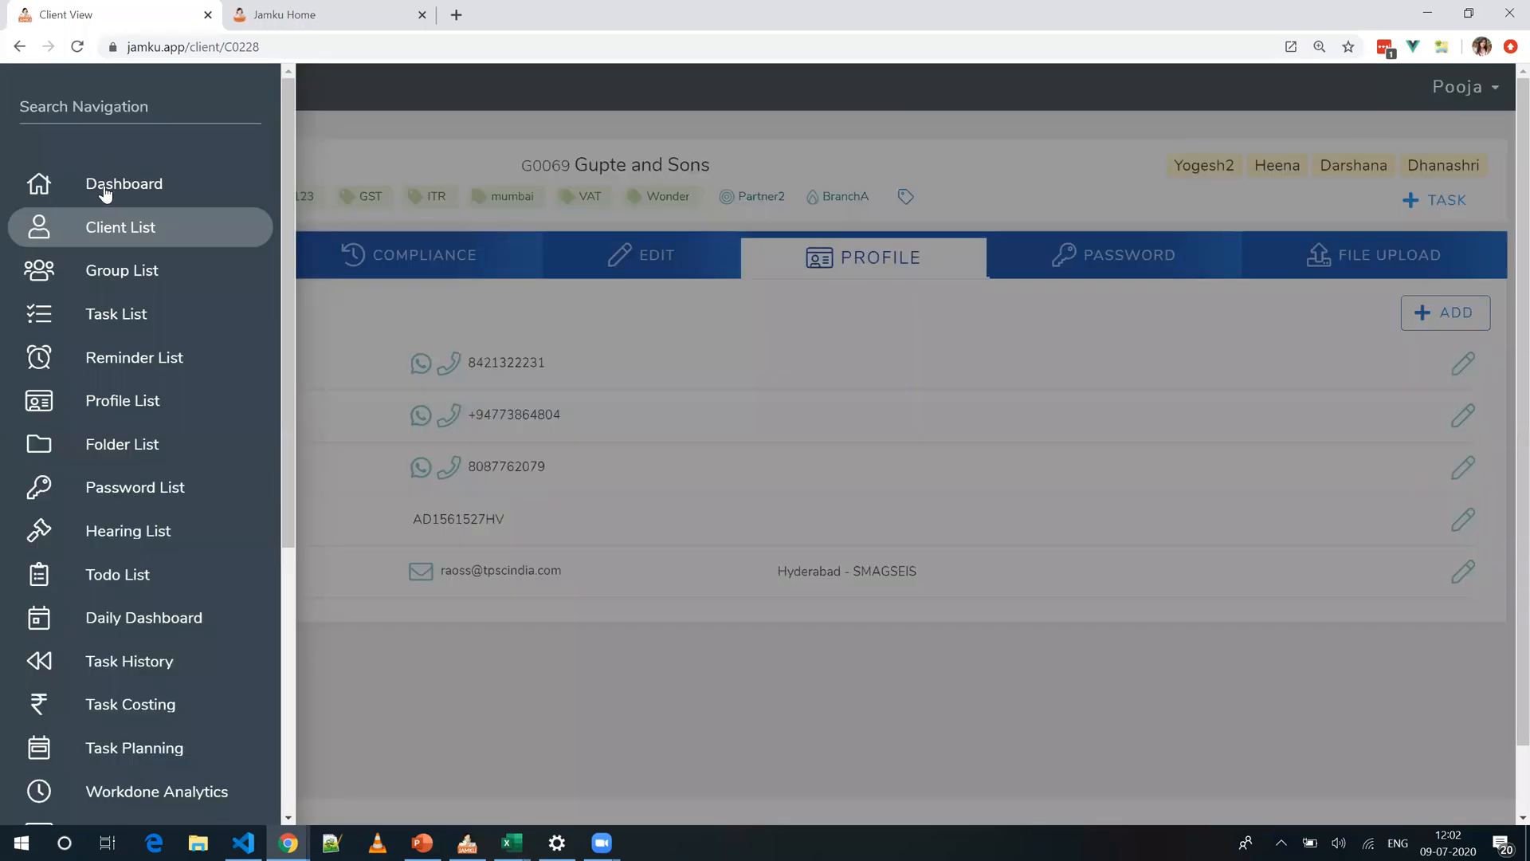
click(123, 402)
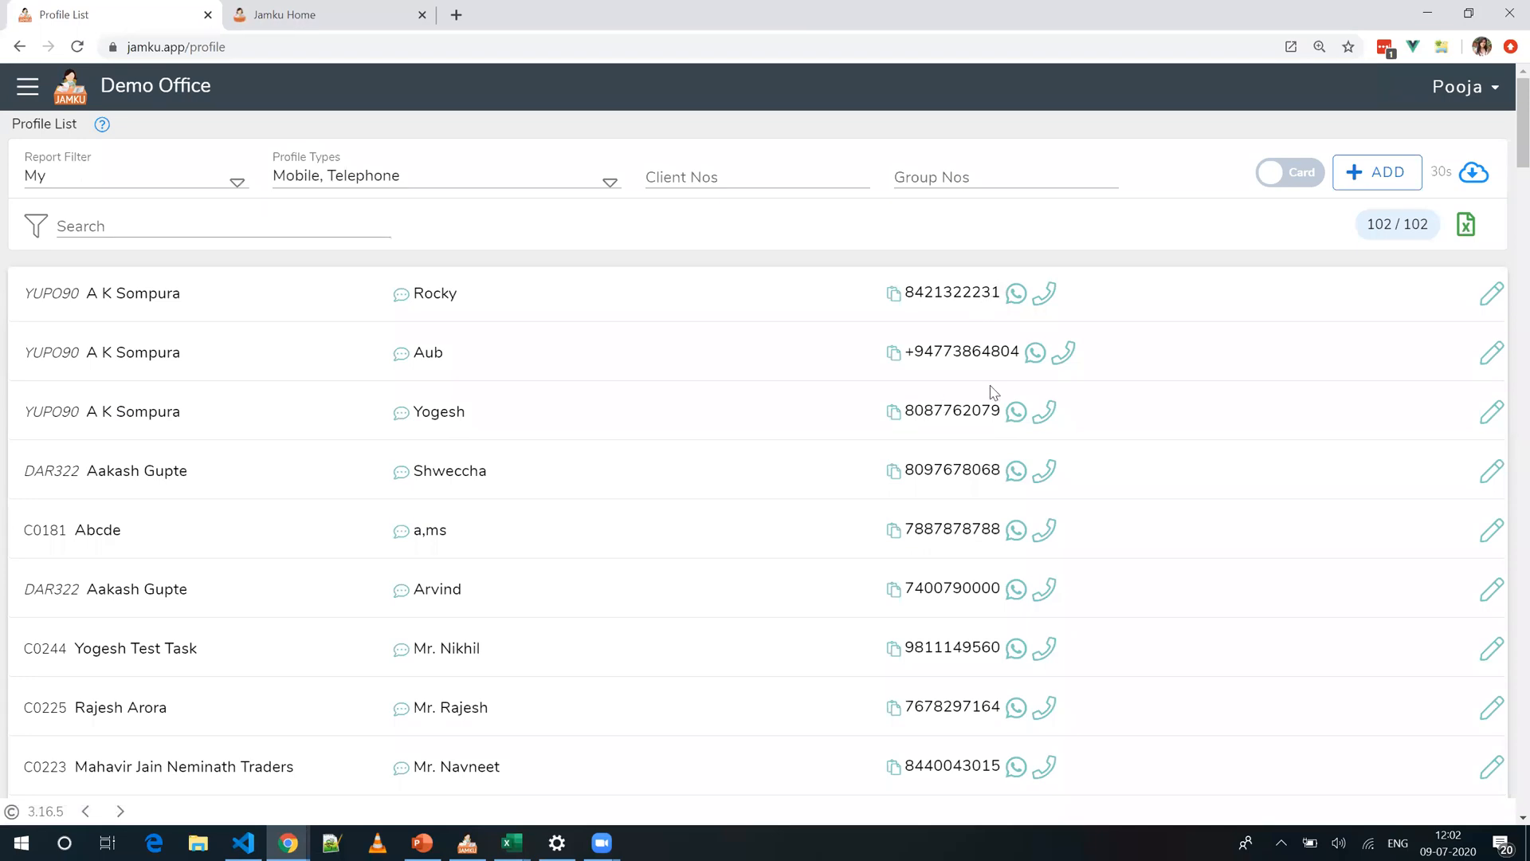
click(539, 179)
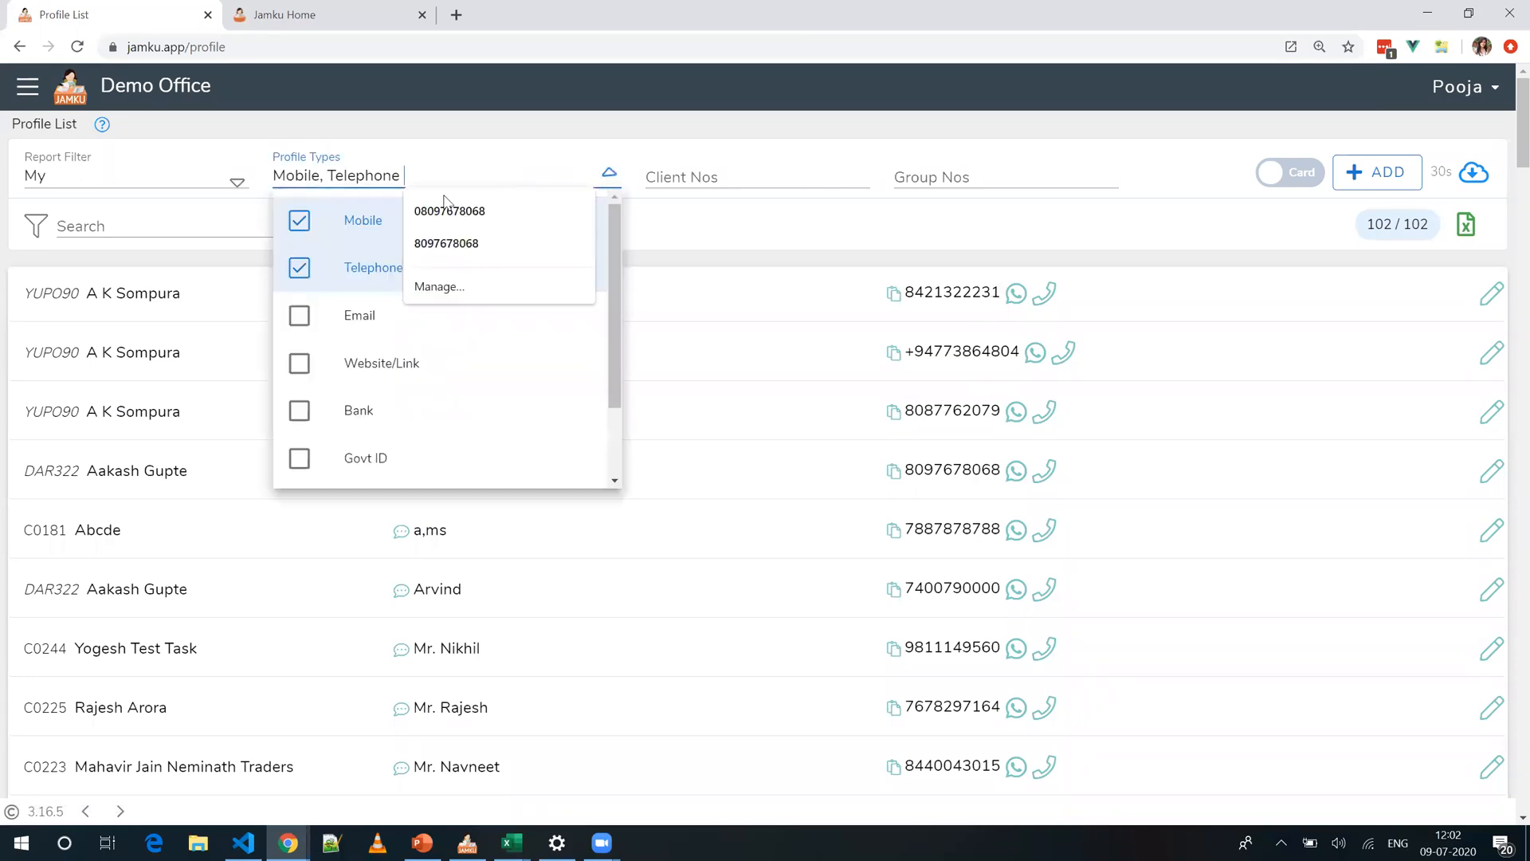
click(298, 327)
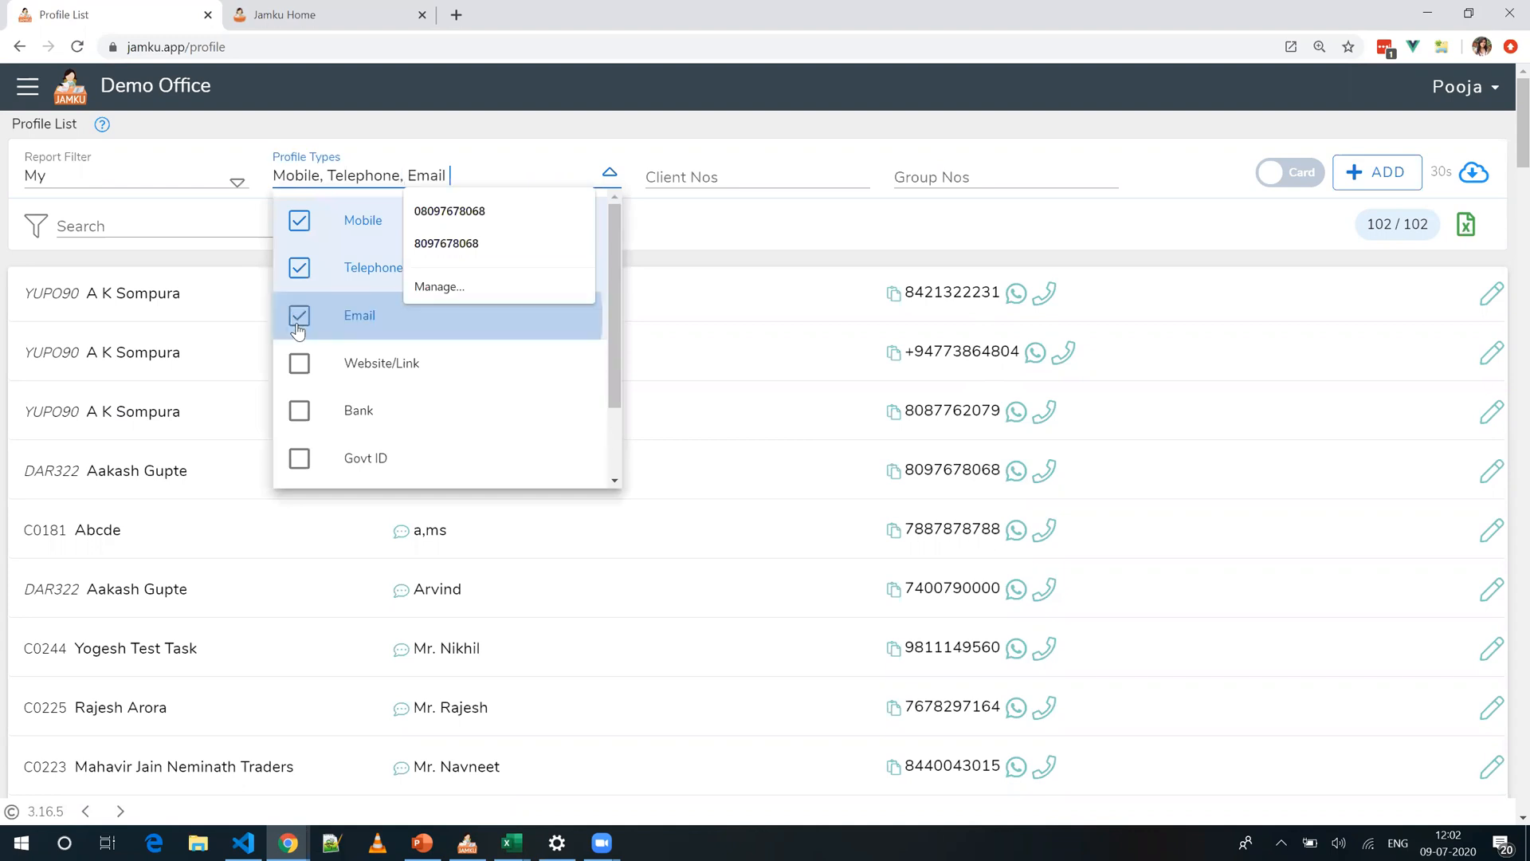
click(1195, 223)
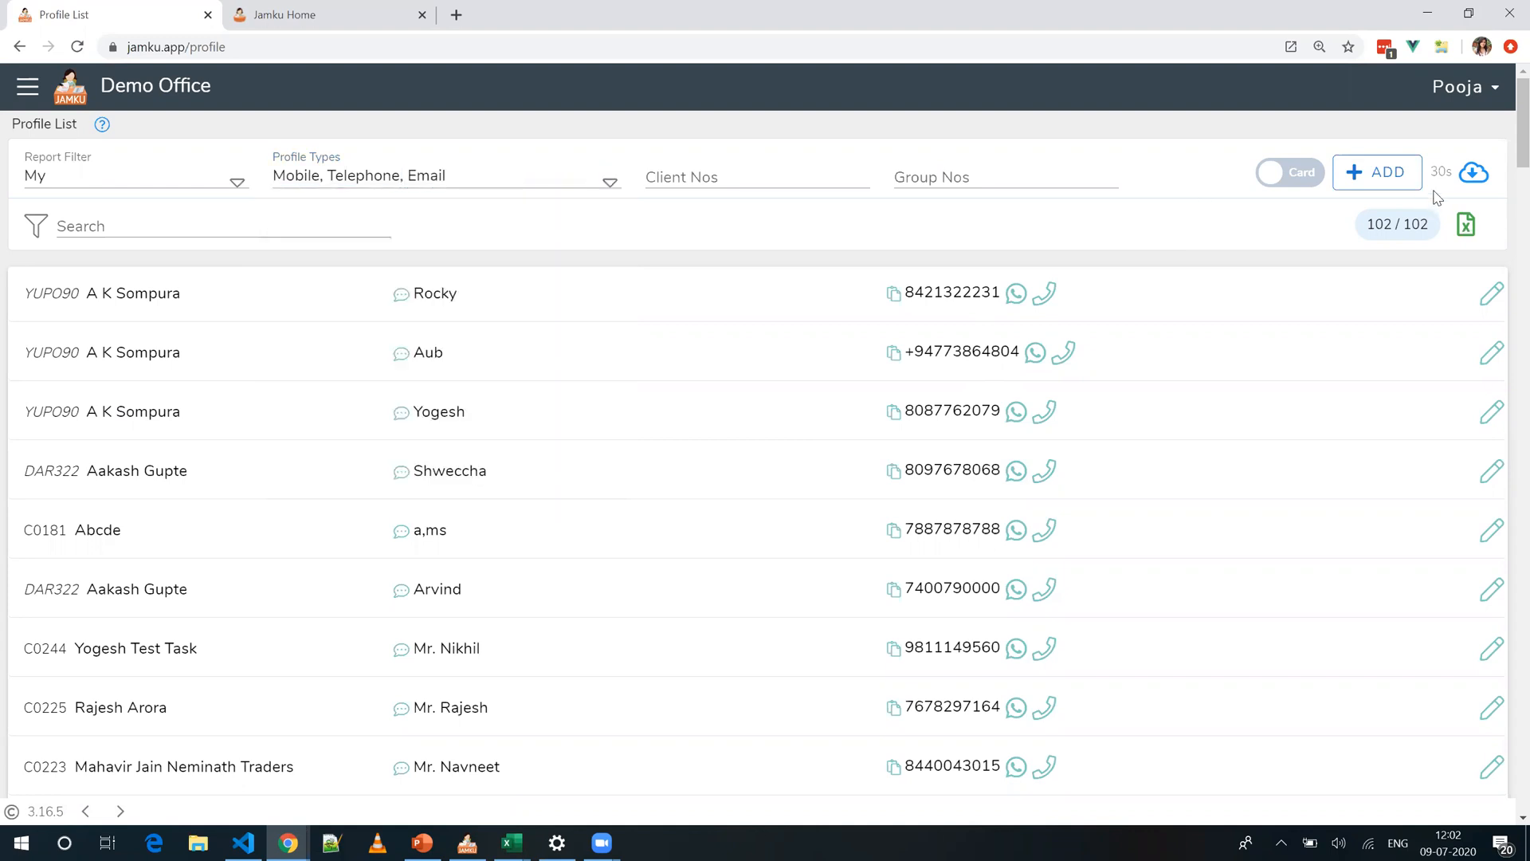
click(1487, 174)
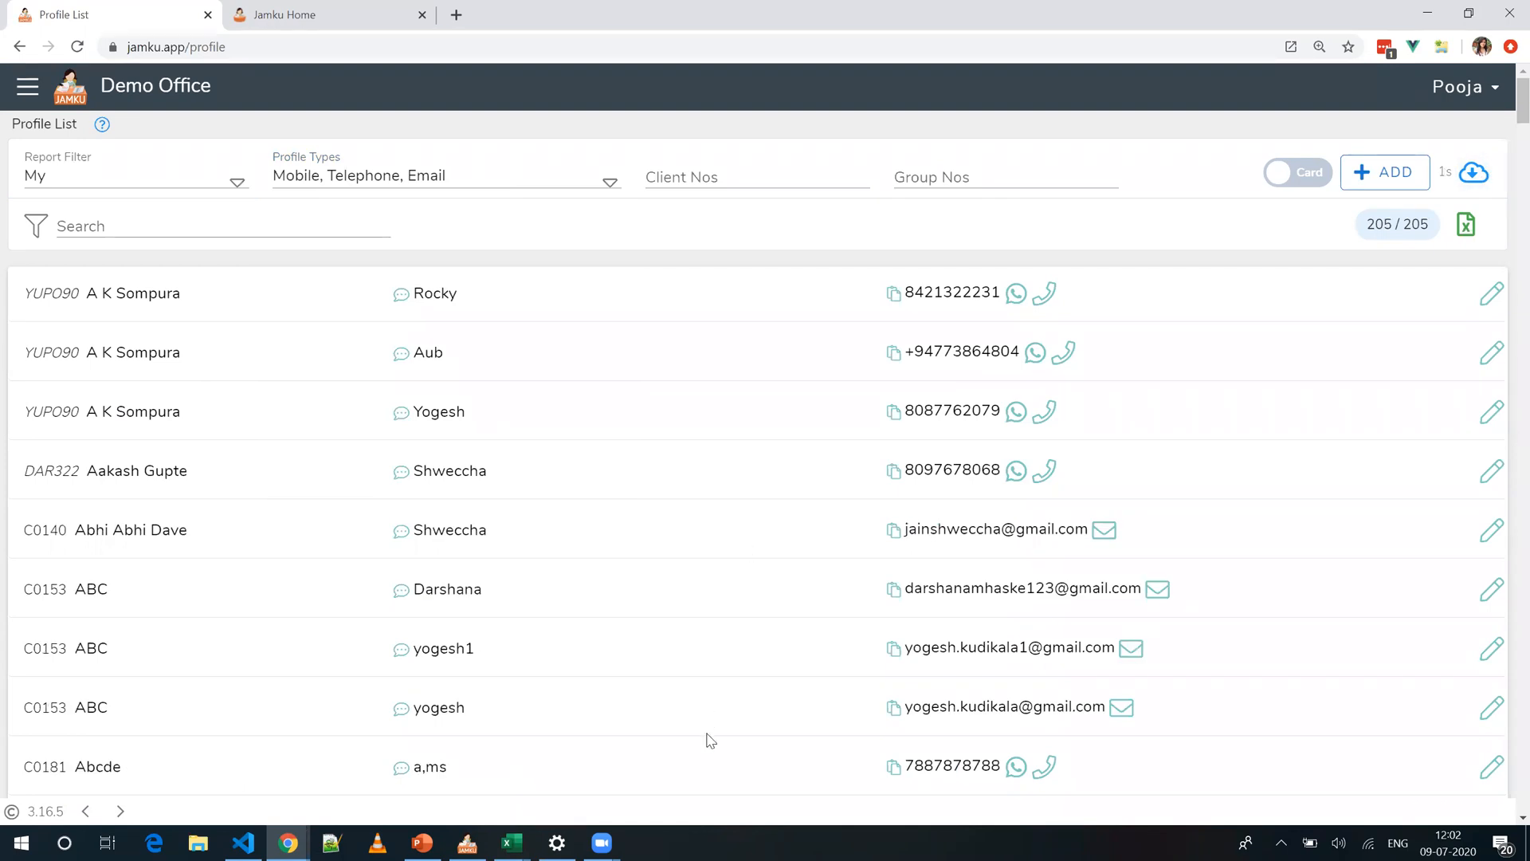
scroll(719, 721, down, 1)
scroll(718, 721, down, 5)
scroll(718, 721, up, 10)
Step: Search the Profile List by a client's first name and clear the search
click(193, 219)
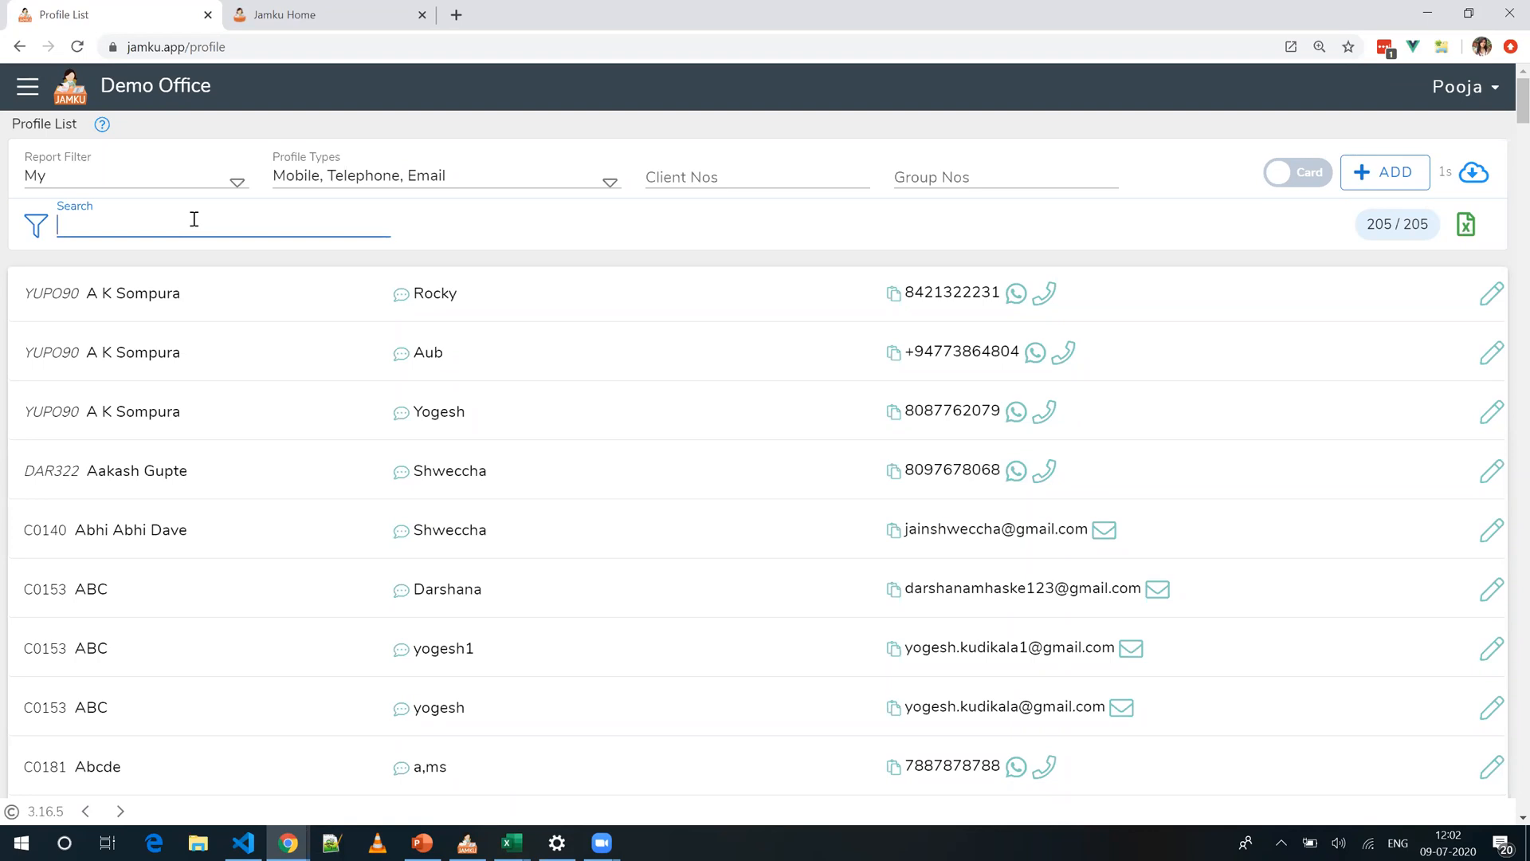
text(aaks)
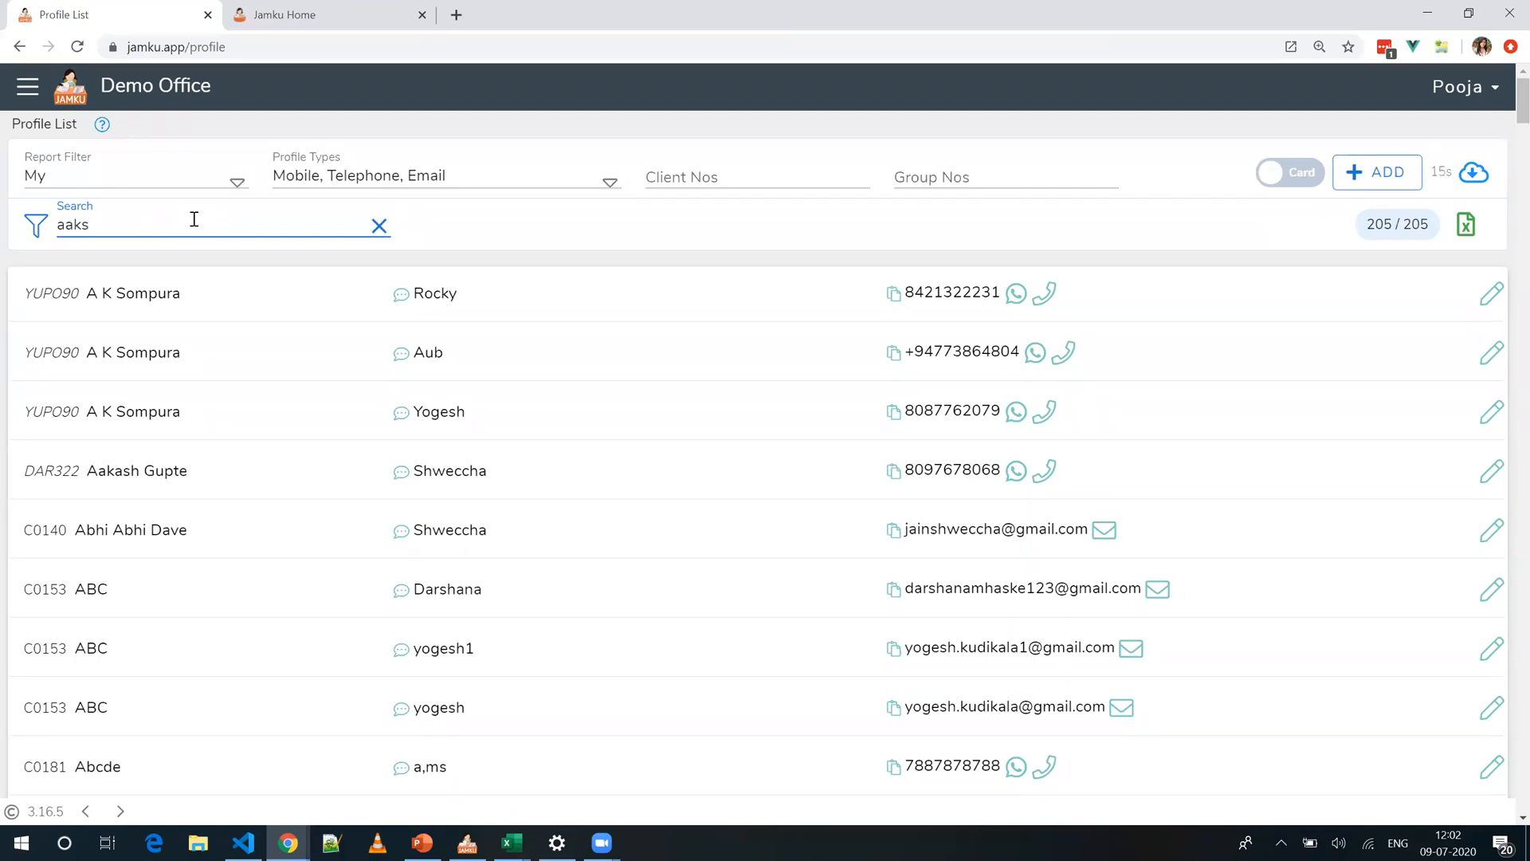
key(BackSpace)
text(akash)
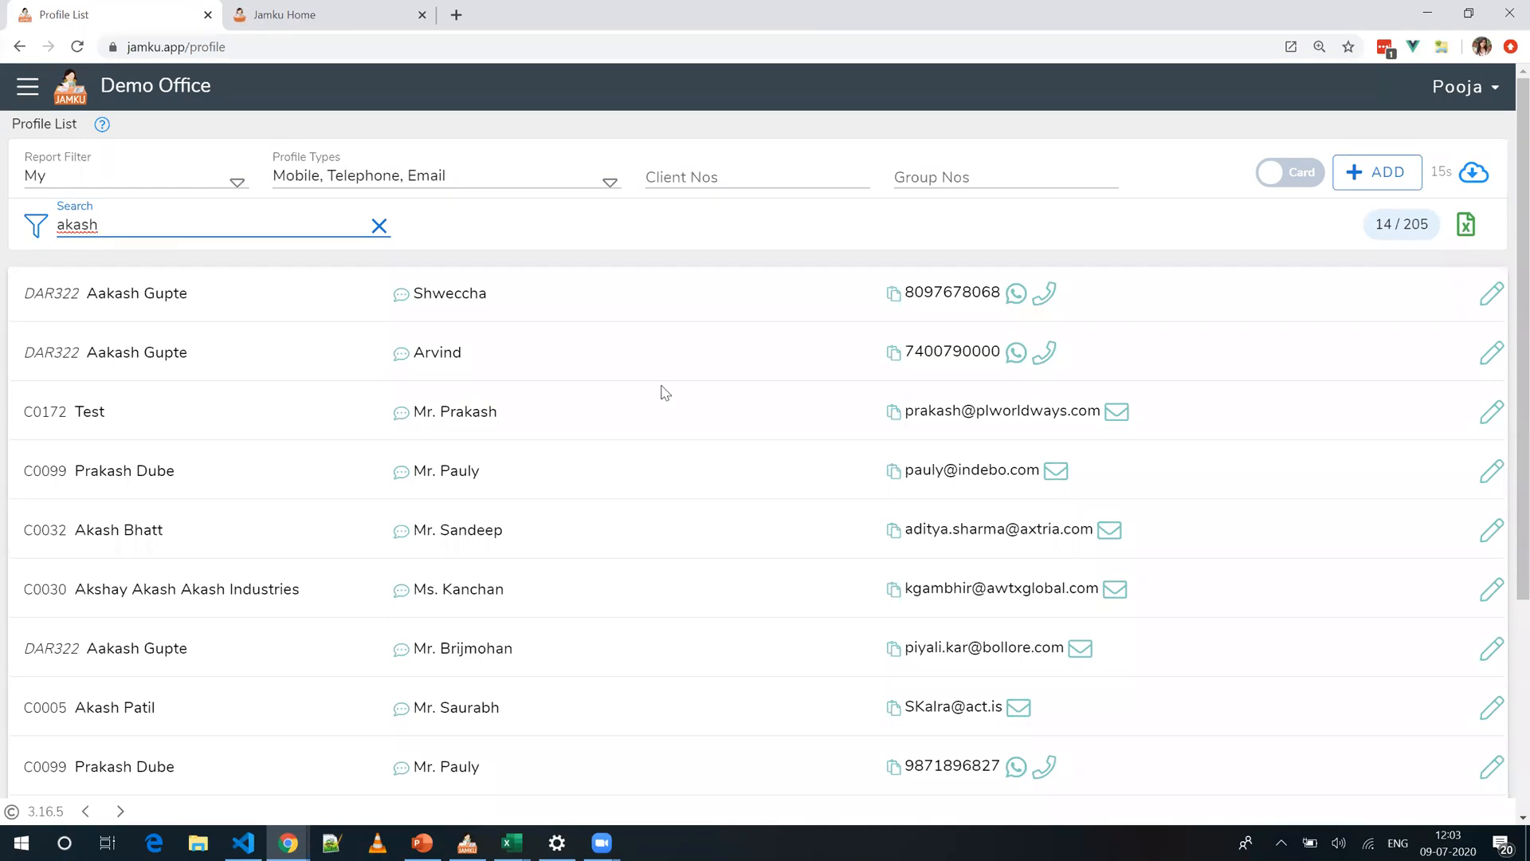
click(380, 226)
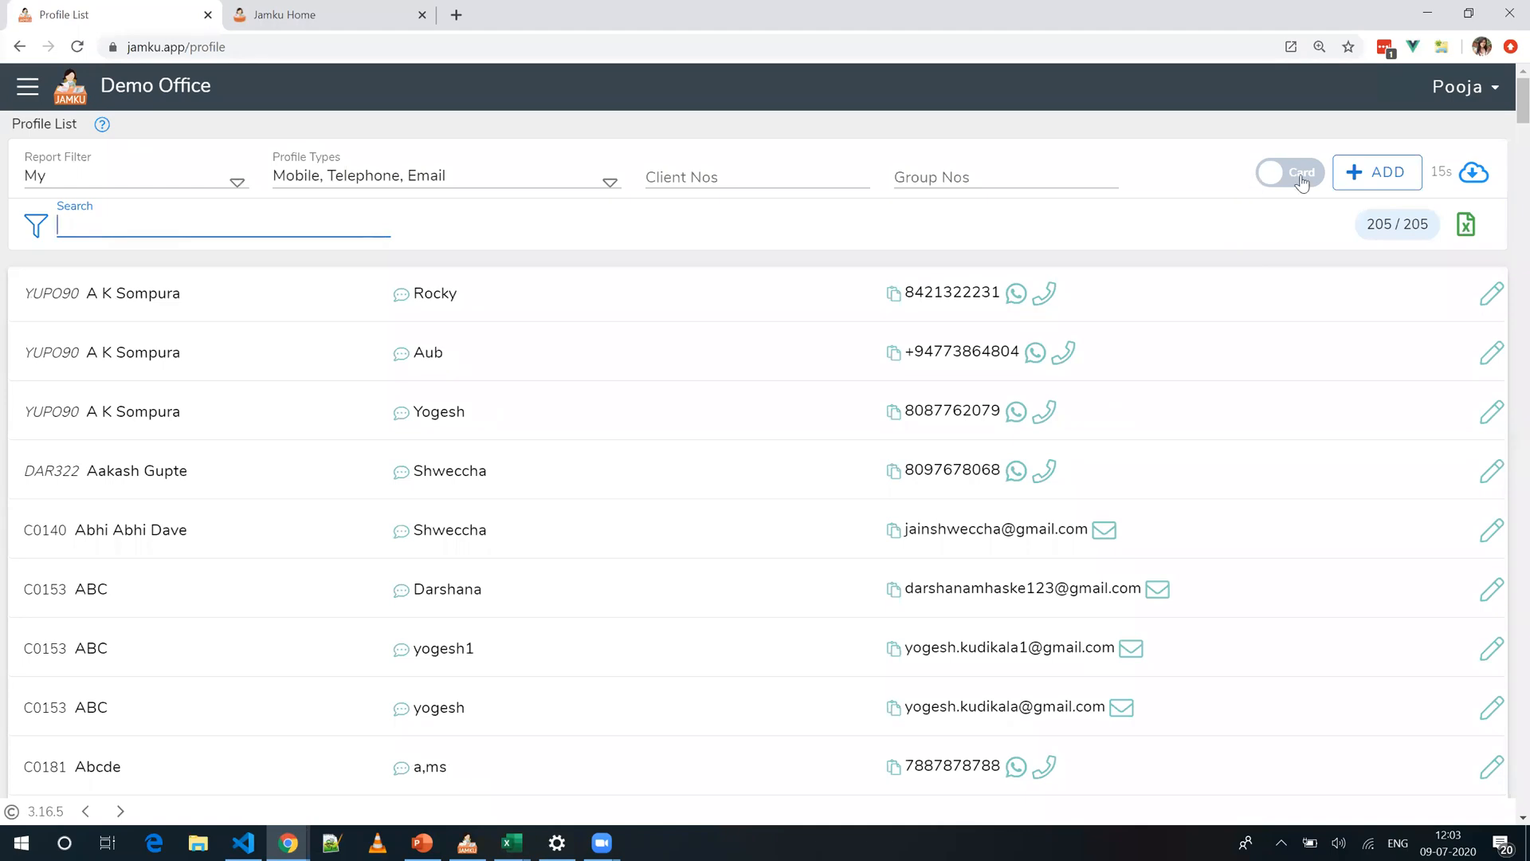
Step: Show the Profile List as a table and return it to card view
click(1270, 182)
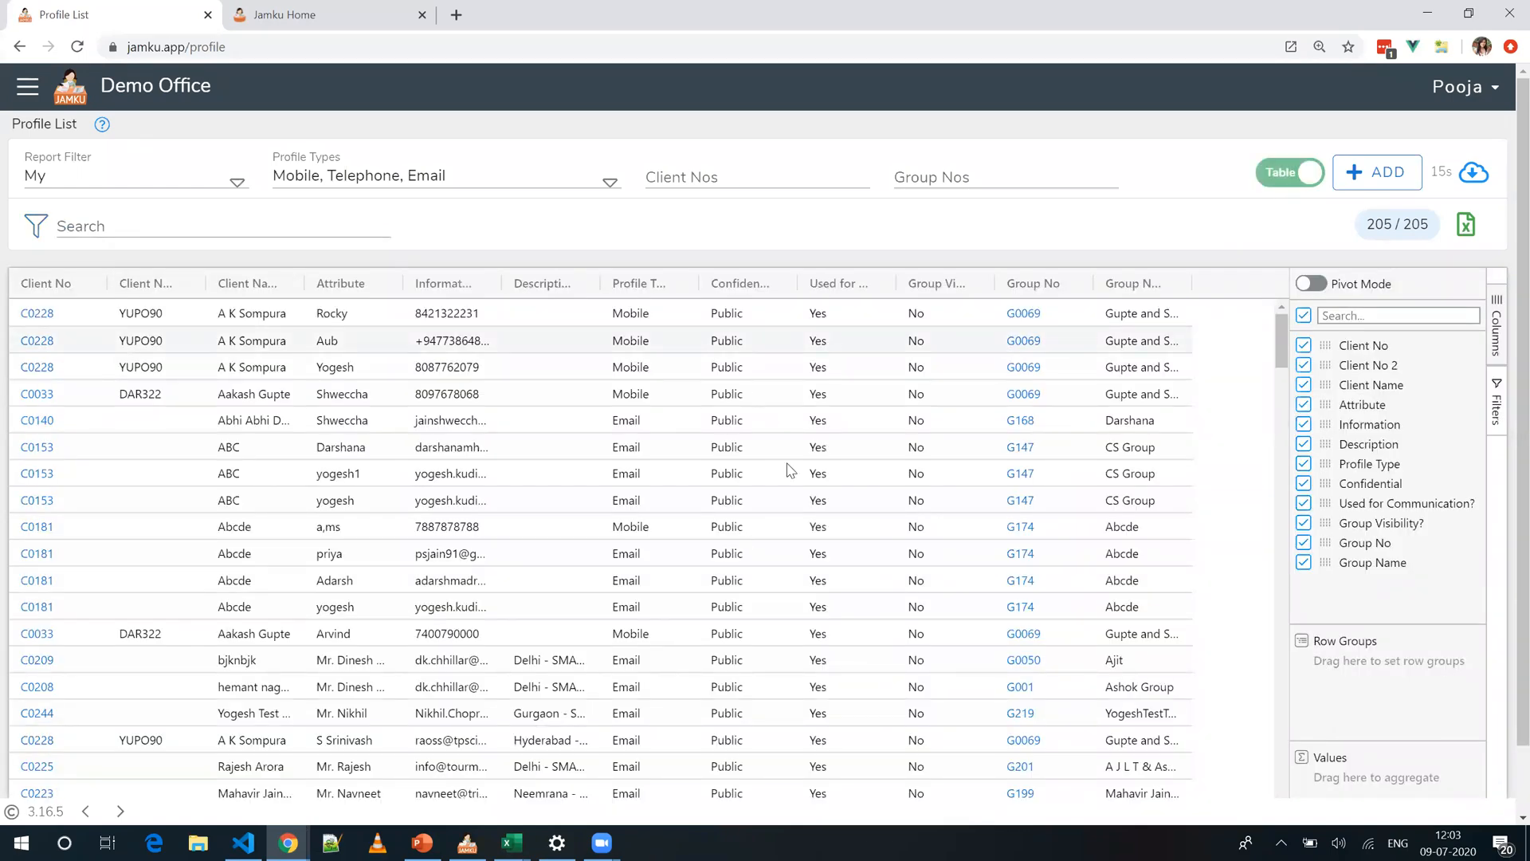
click(1308, 182)
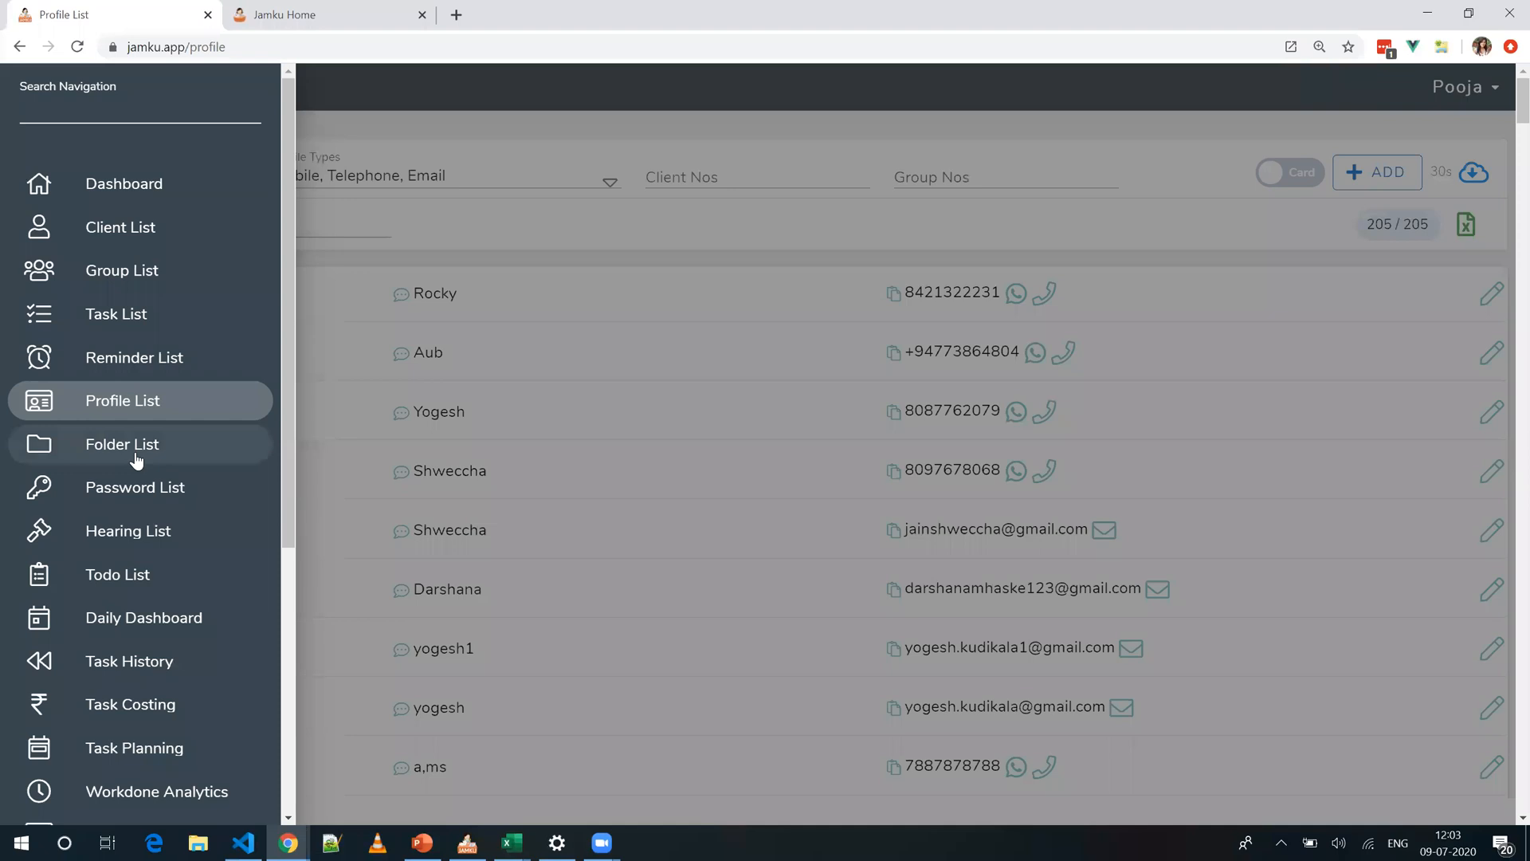
Step: Open the Folder List, then the client holding DSC folder 1234112, and look through the Folder section of the Client View
click(135, 447)
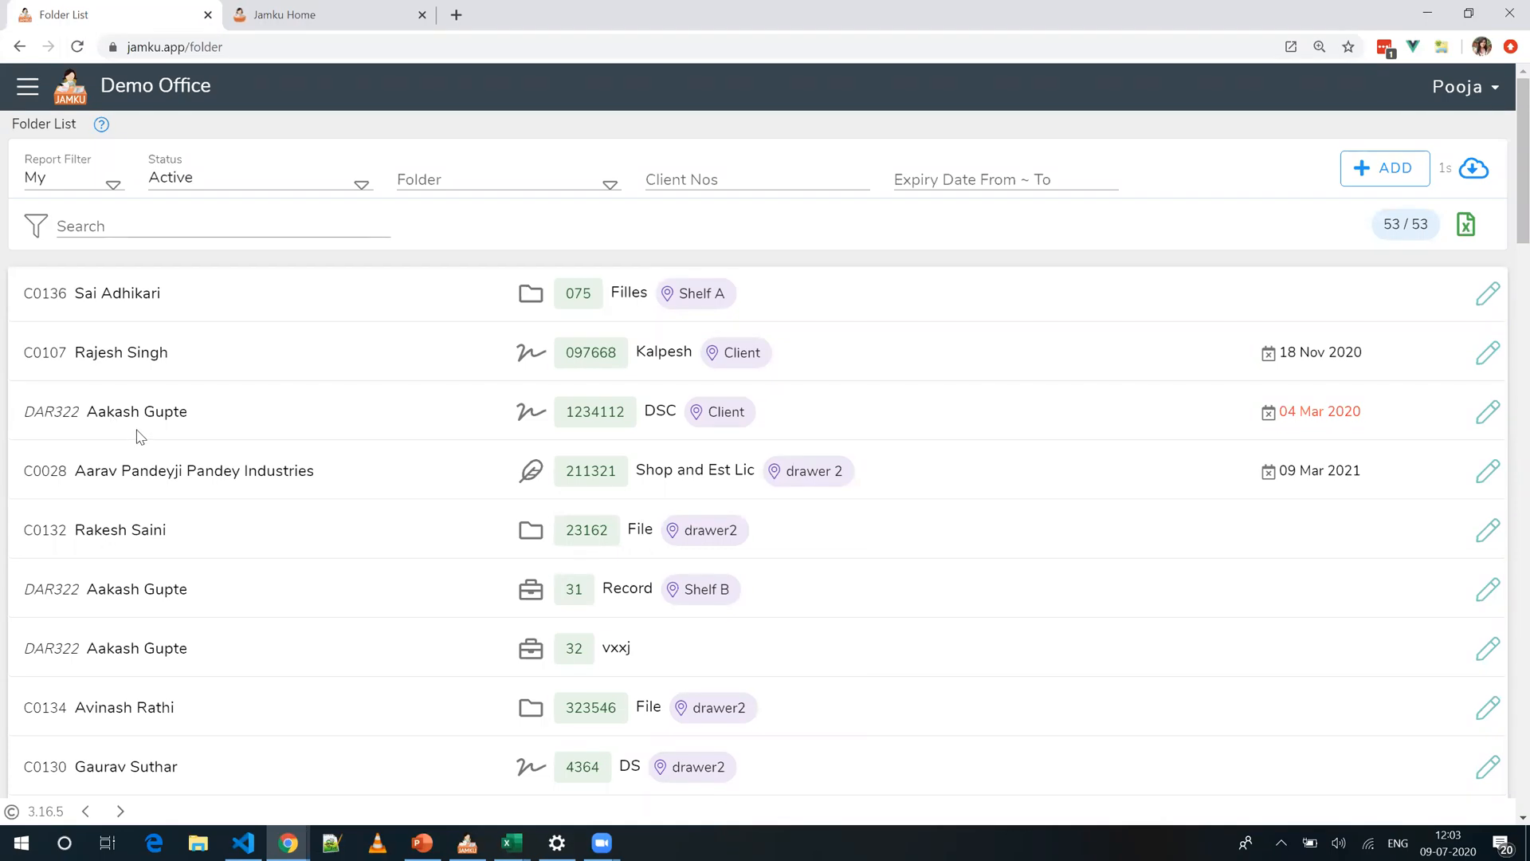
click(137, 430)
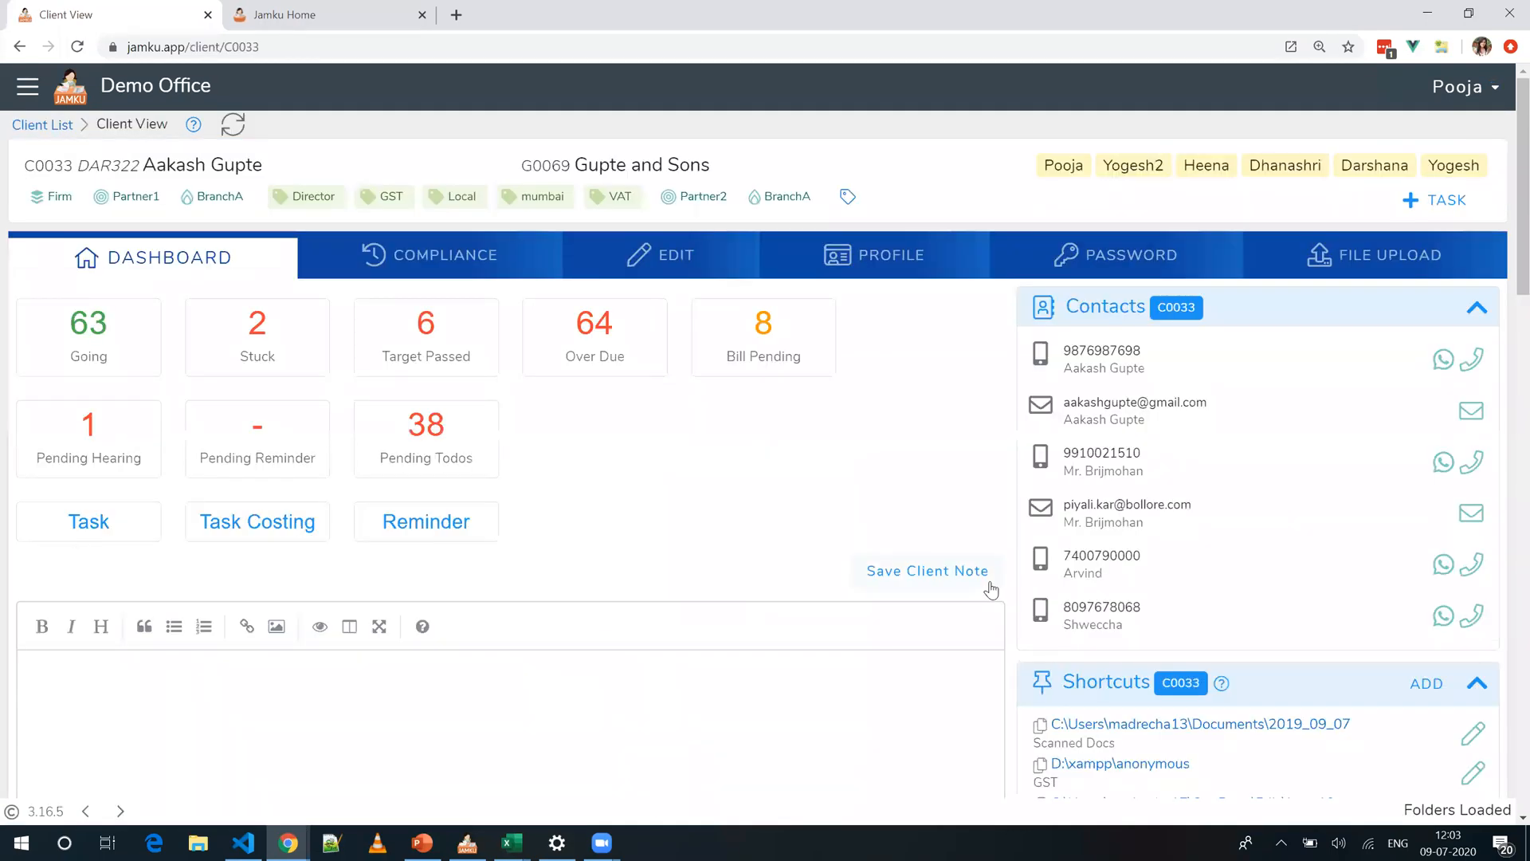
scroll(1061, 451, down, 15)
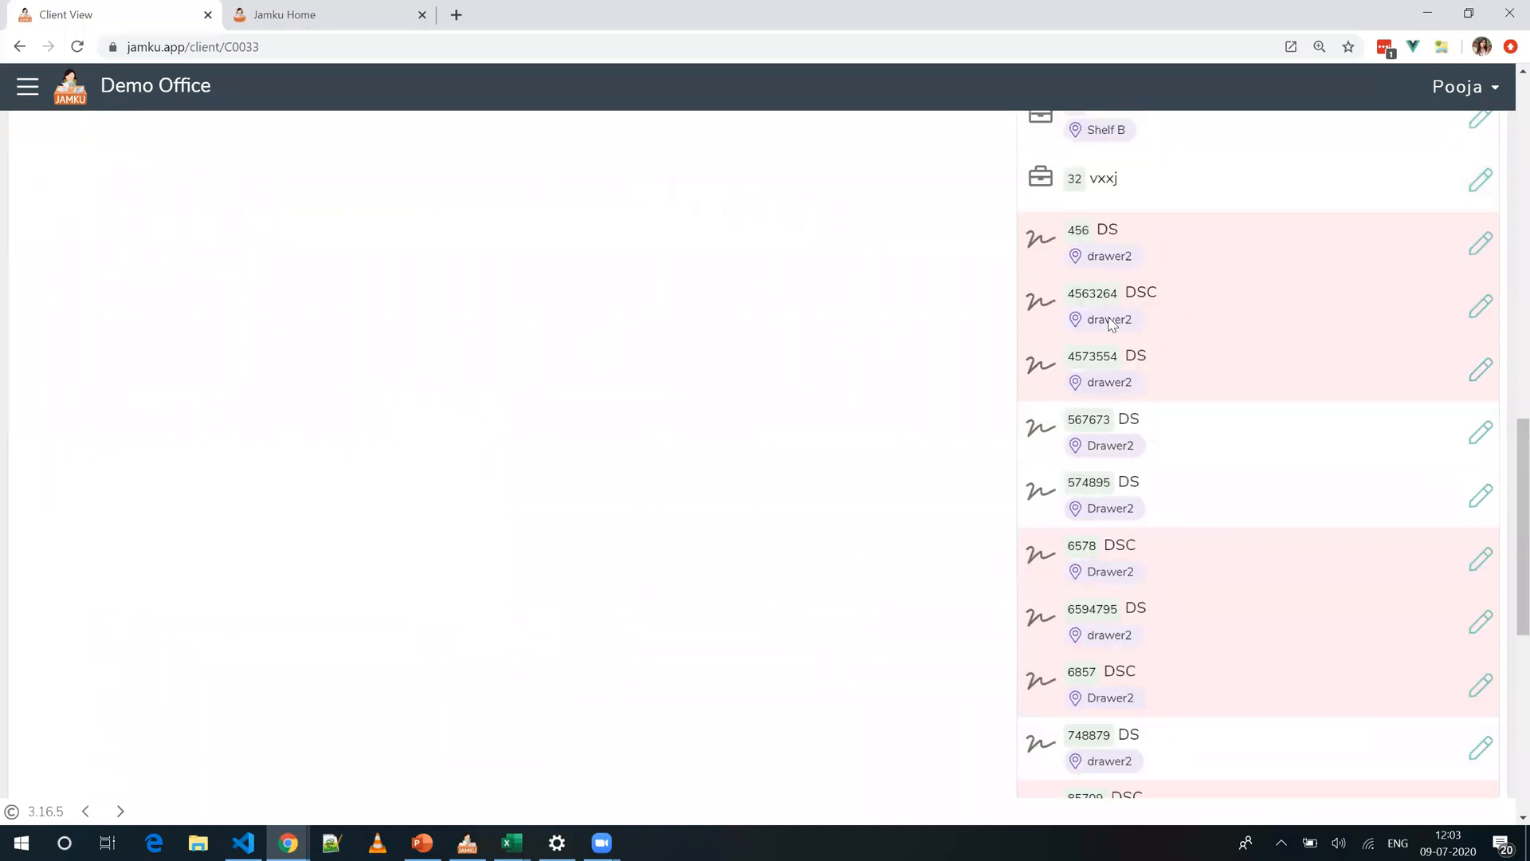
scroll(1061, 451, up, 8)
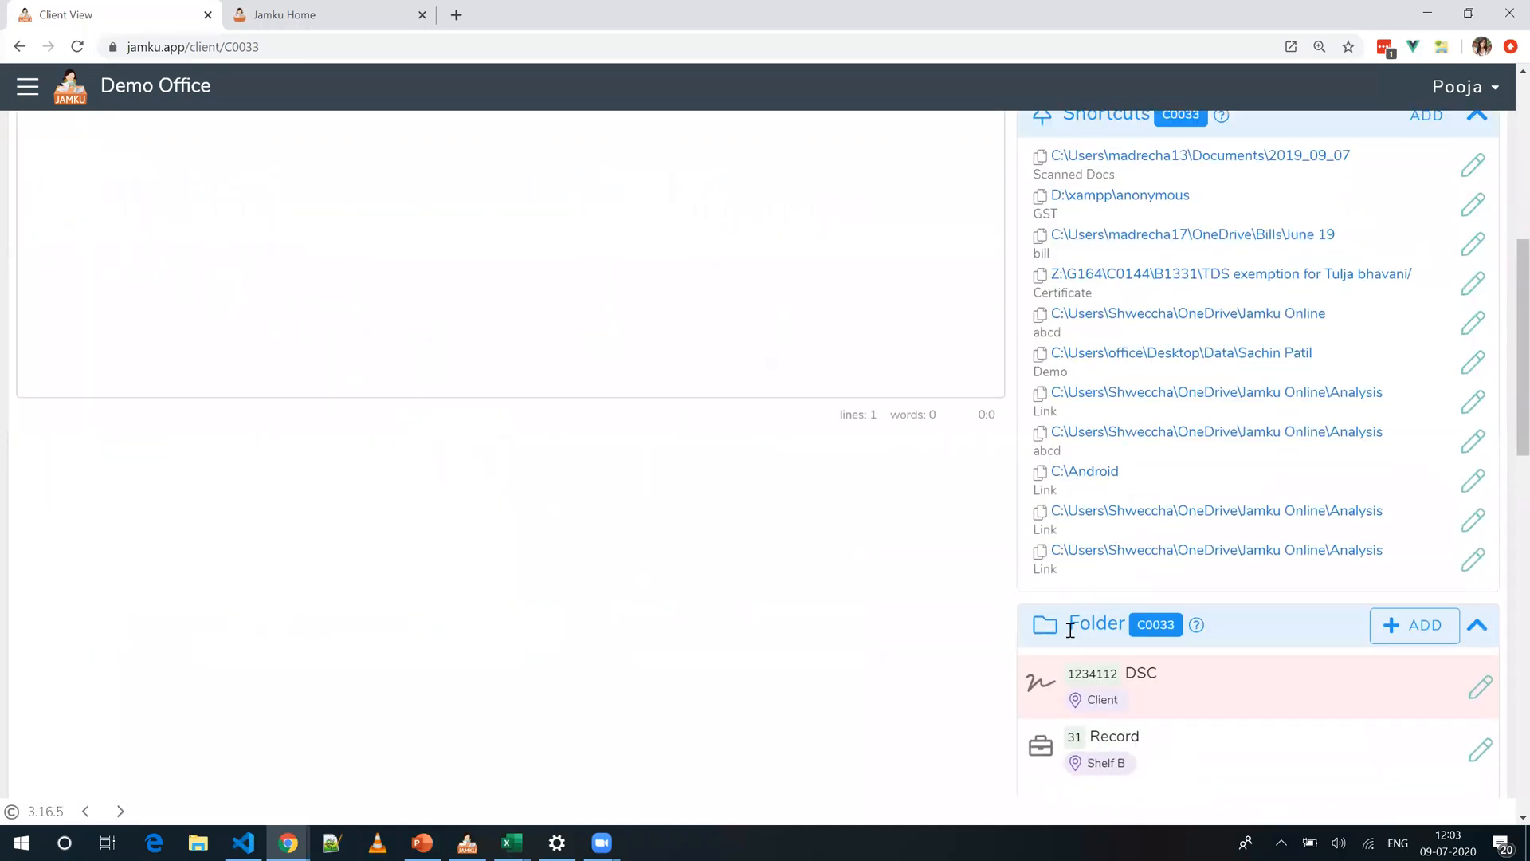
Step: Show the Add Folder form with its Folder Location field for this client, close it unsaved, and return to the Folder List
click(1376, 622)
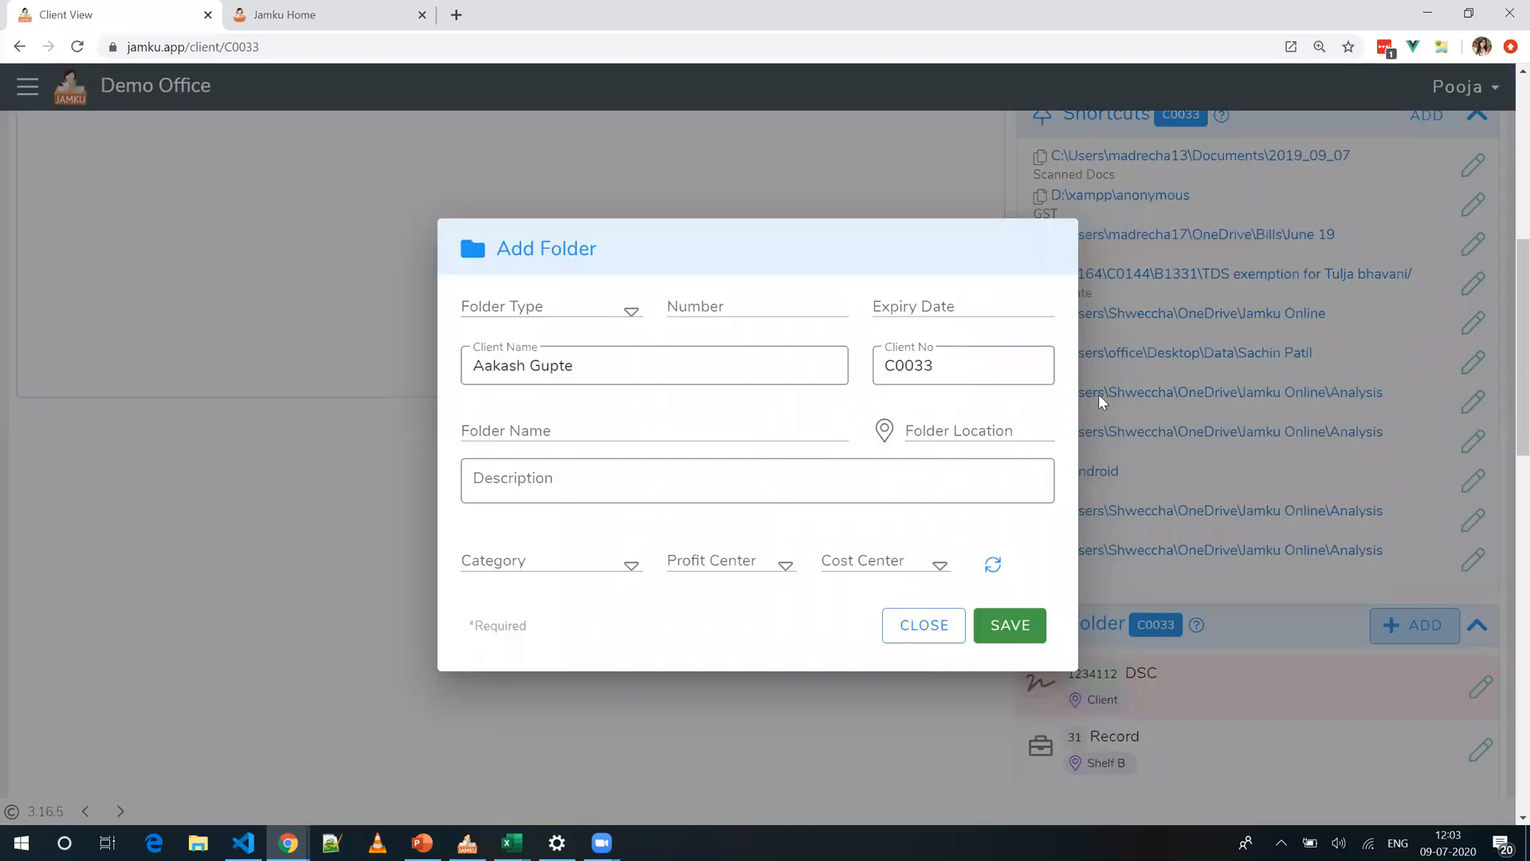
click(987, 427)
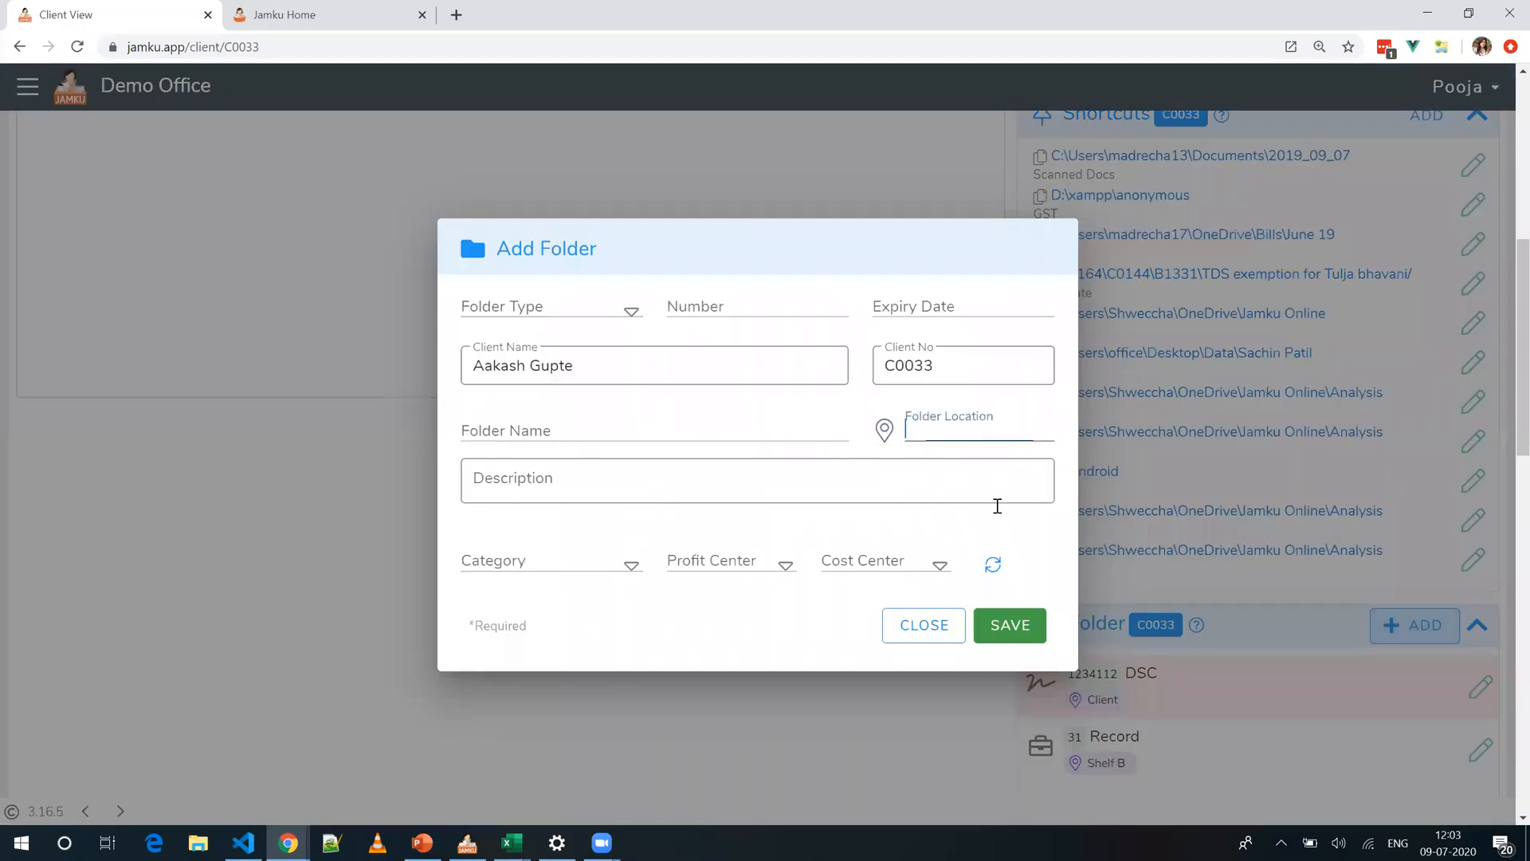
click(944, 642)
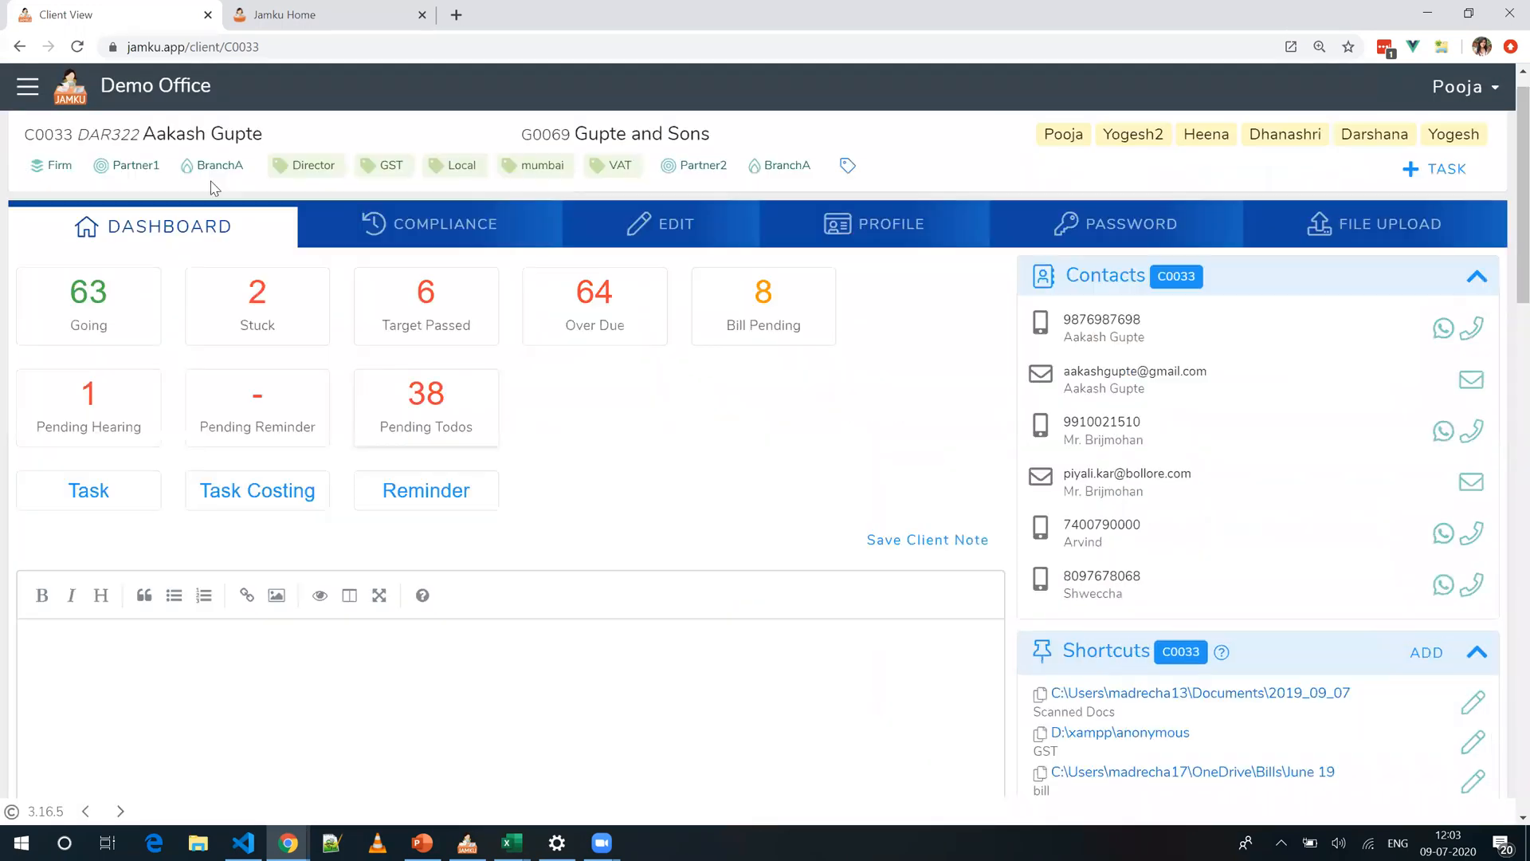
click(20, 47)
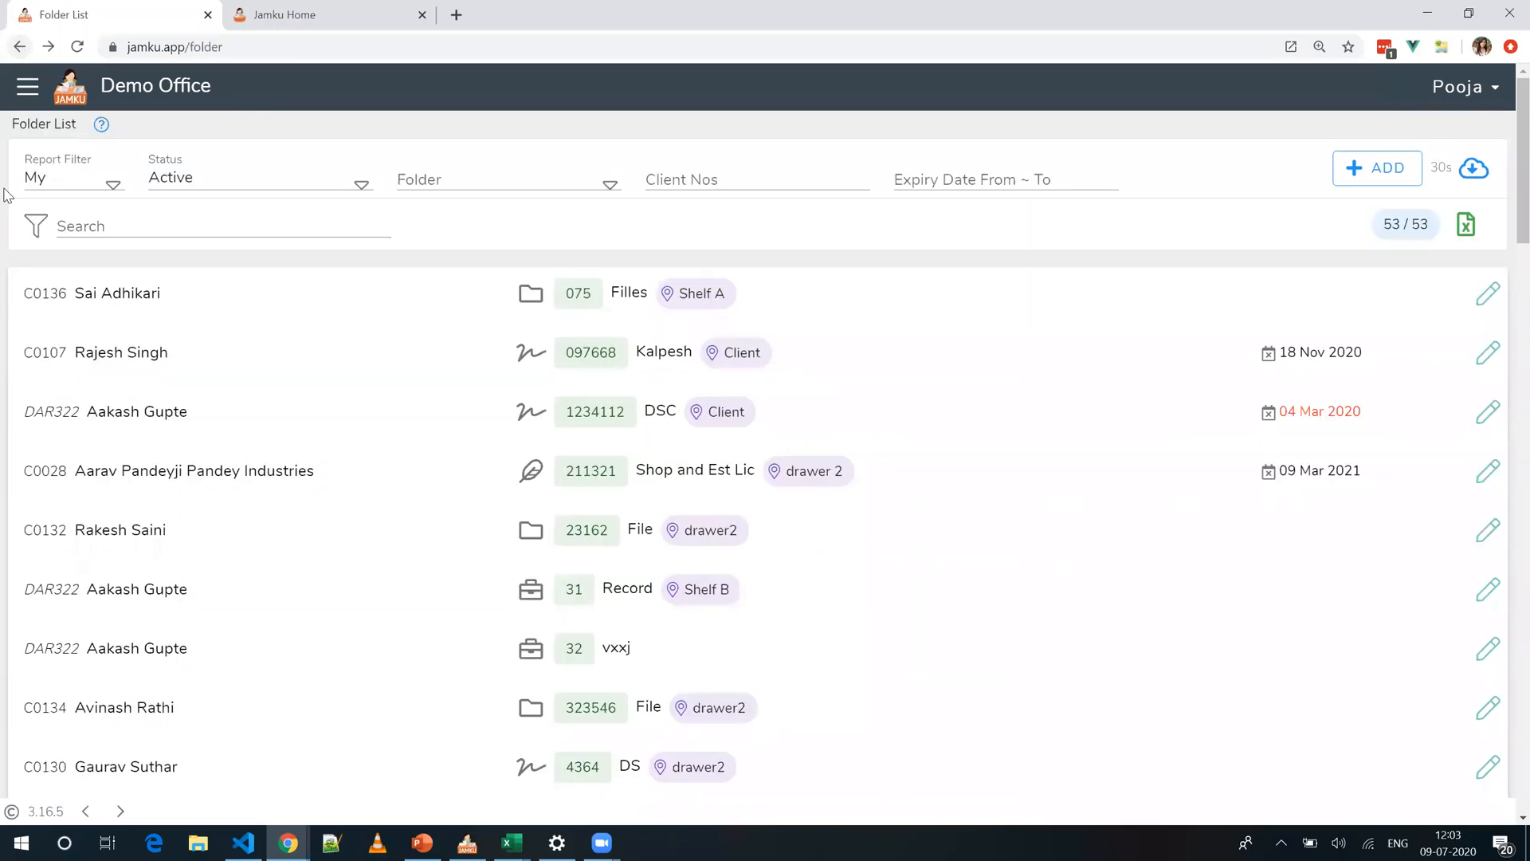
Step: Set the Folder List's folder type filter to Digital Signature
click(28, 90)
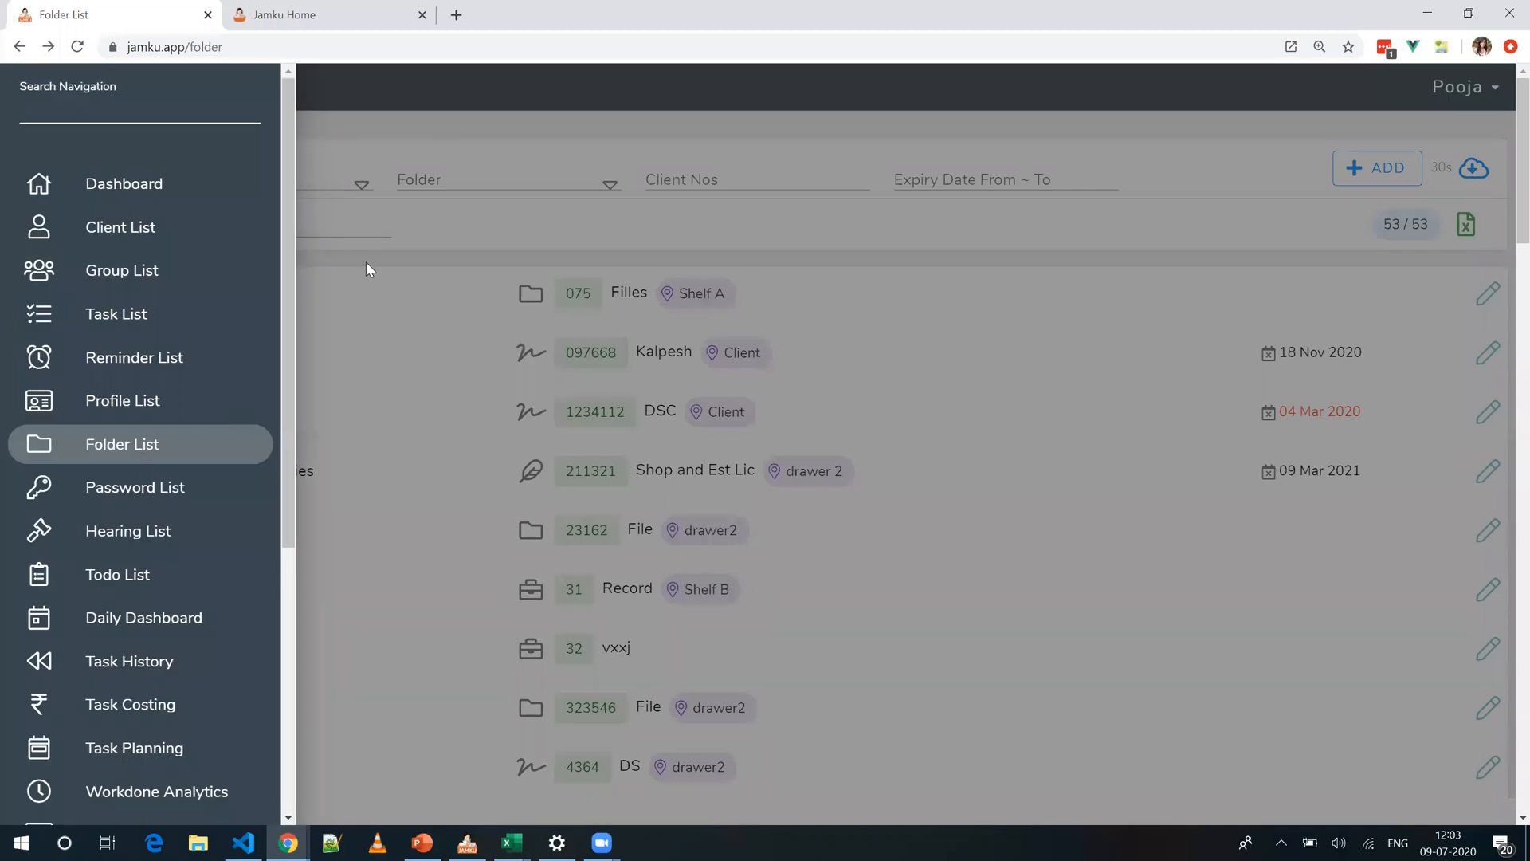
click(381, 250)
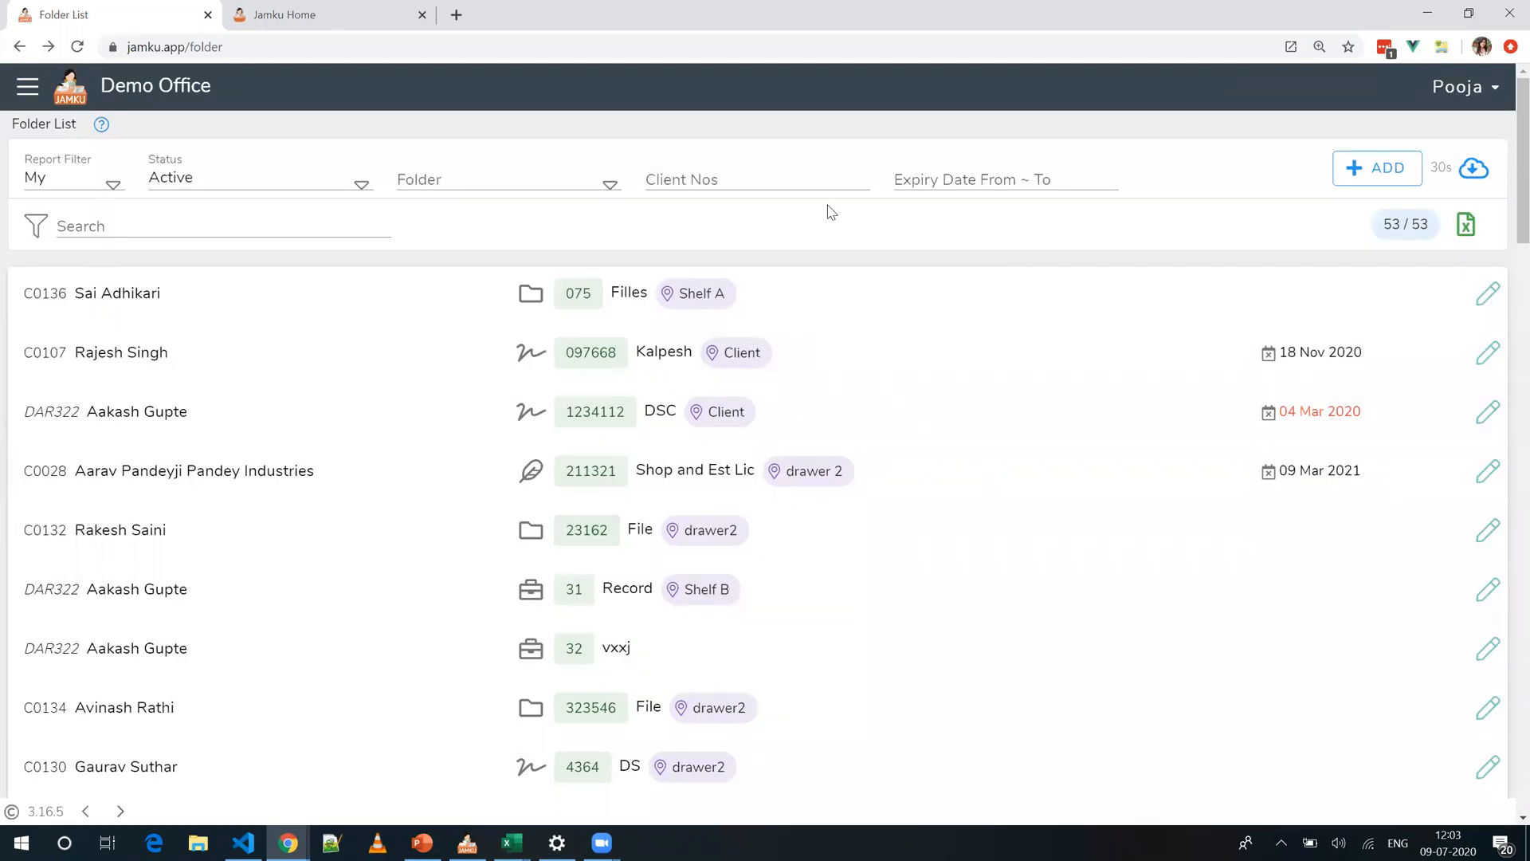
click(963, 179)
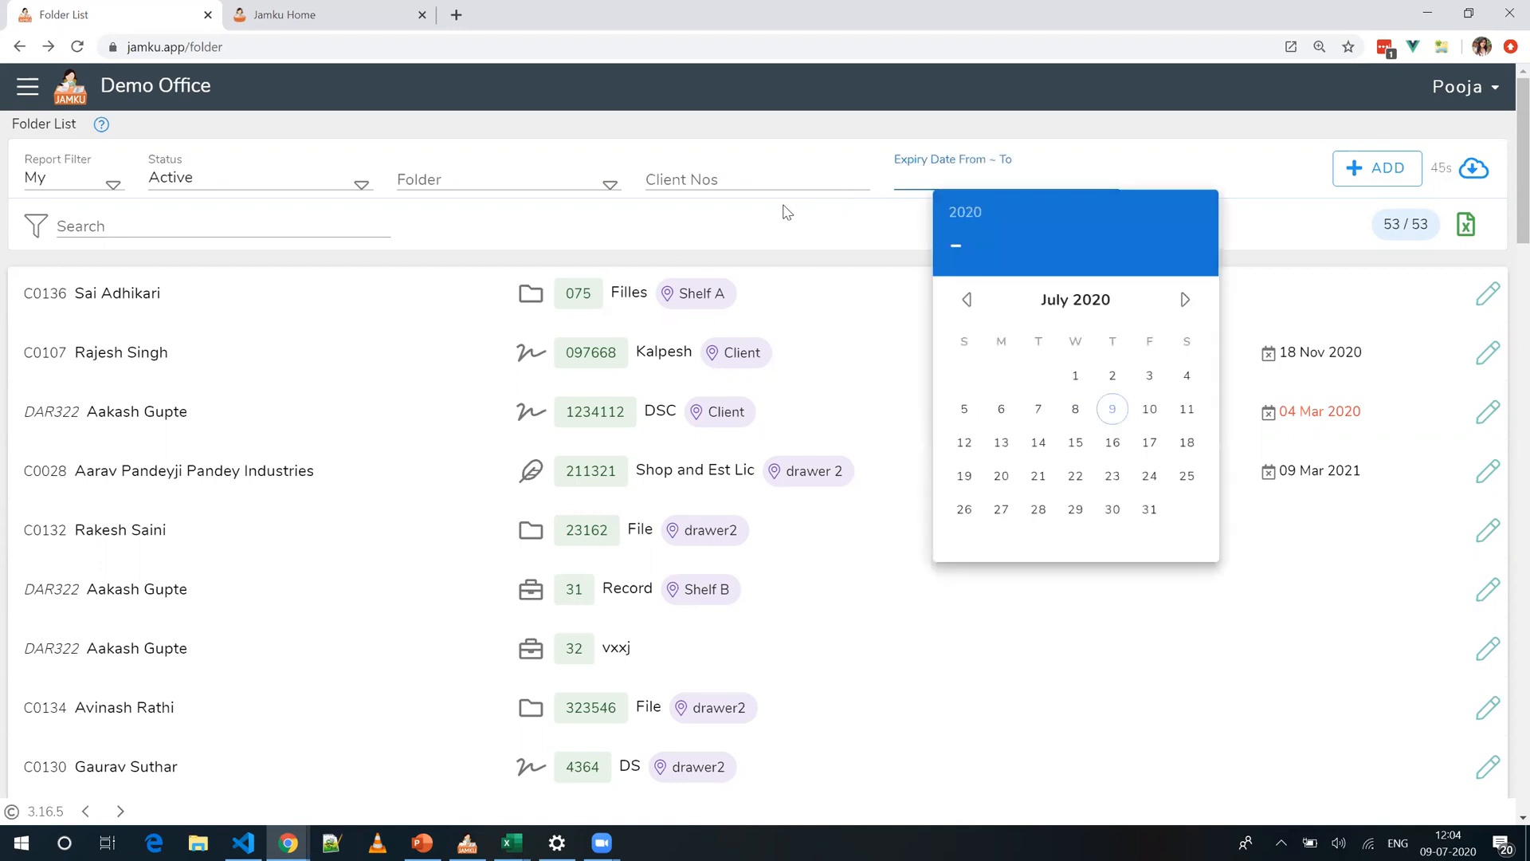
click(571, 168)
click(568, 179)
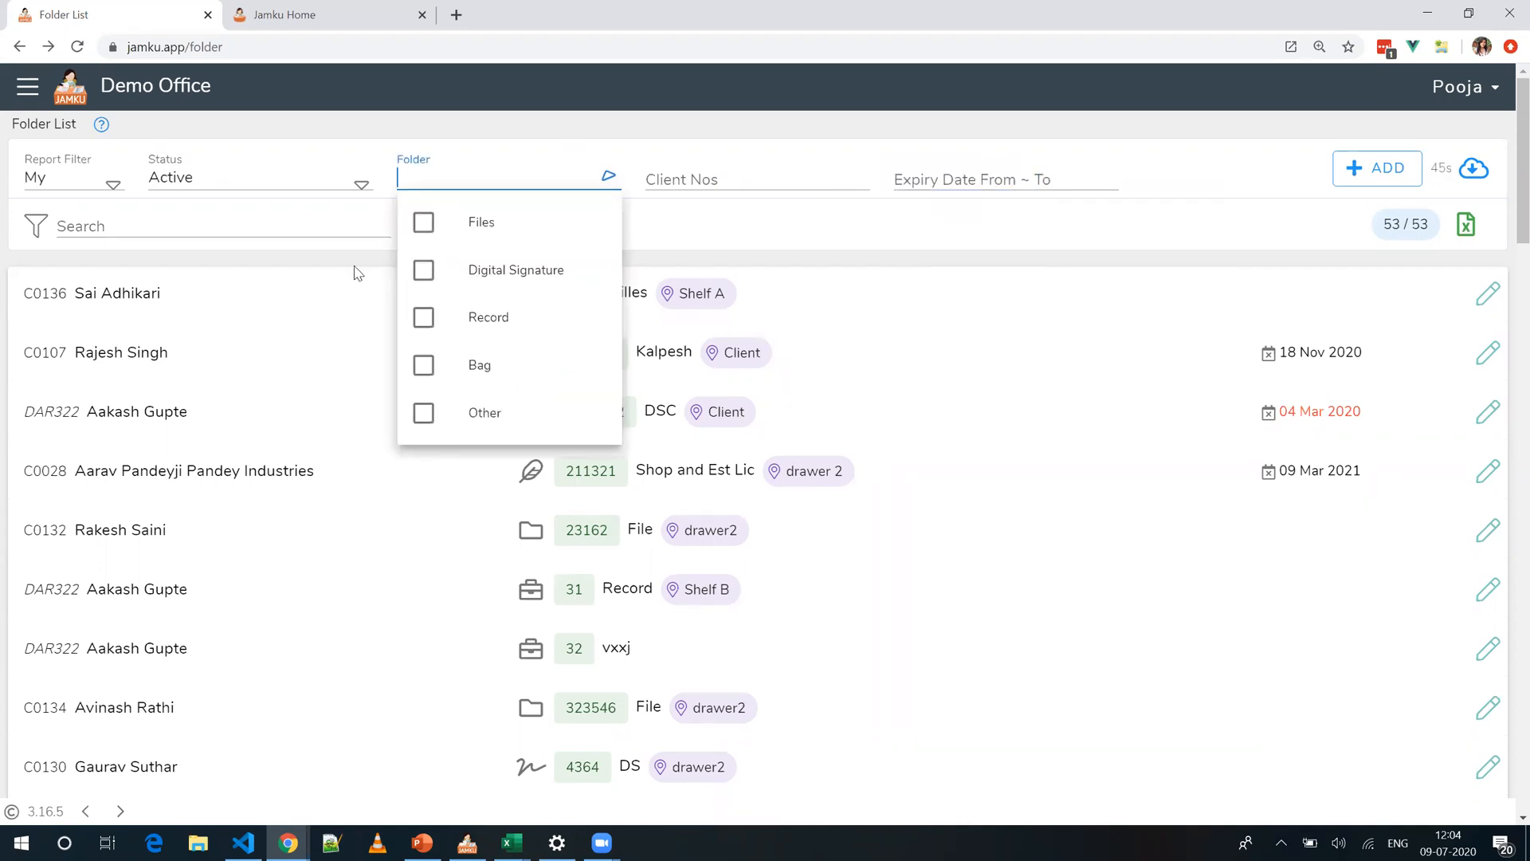
click(422, 274)
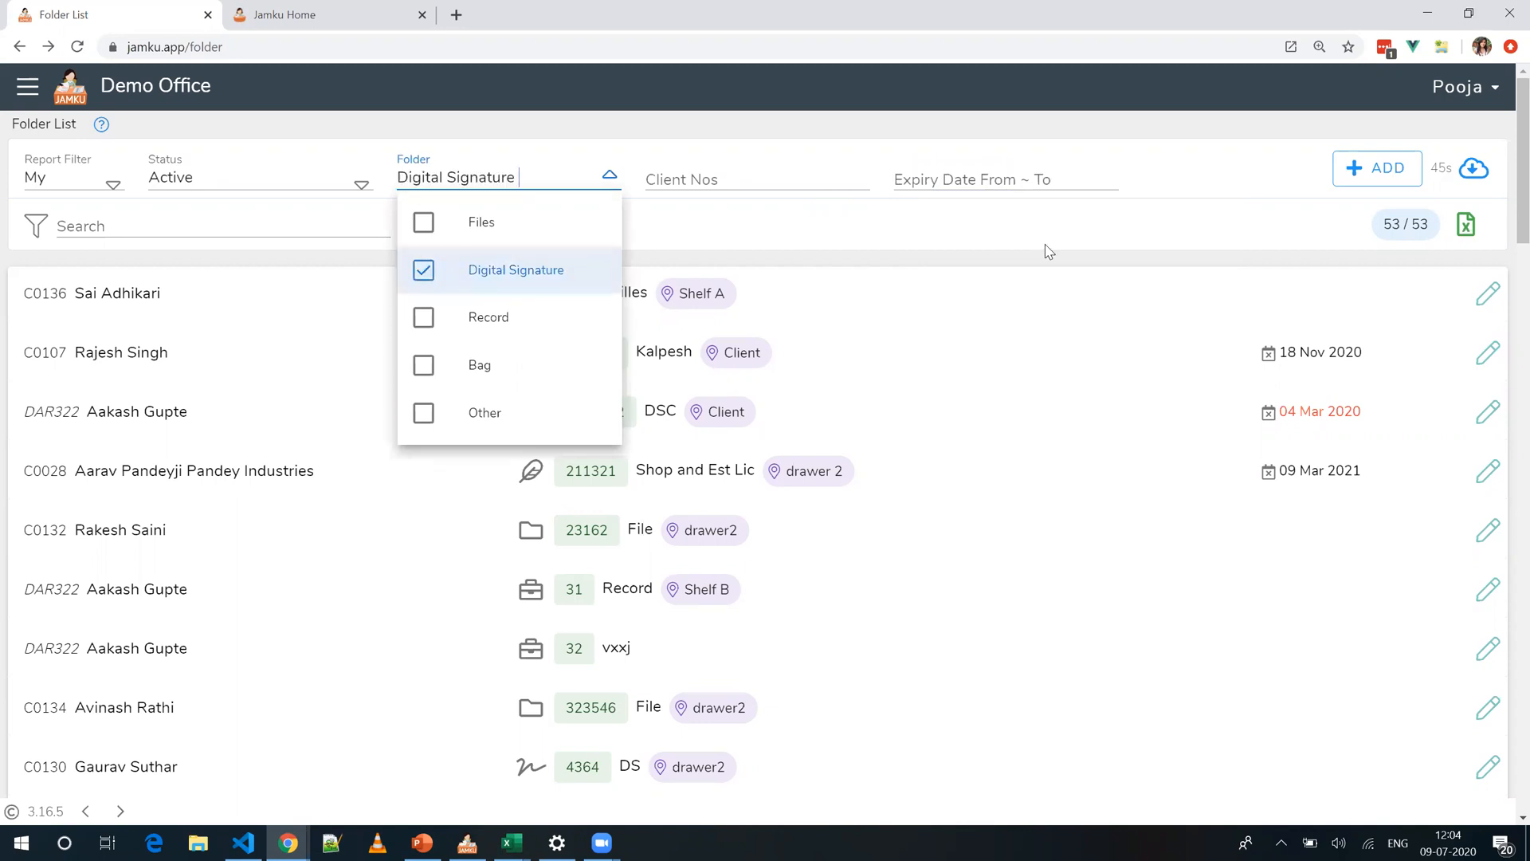
click(1048, 252)
Step: Load the digital signatures expiring from 01 Jul 20 to 31 Oct 20, and clear the expiry date range
click(973, 178)
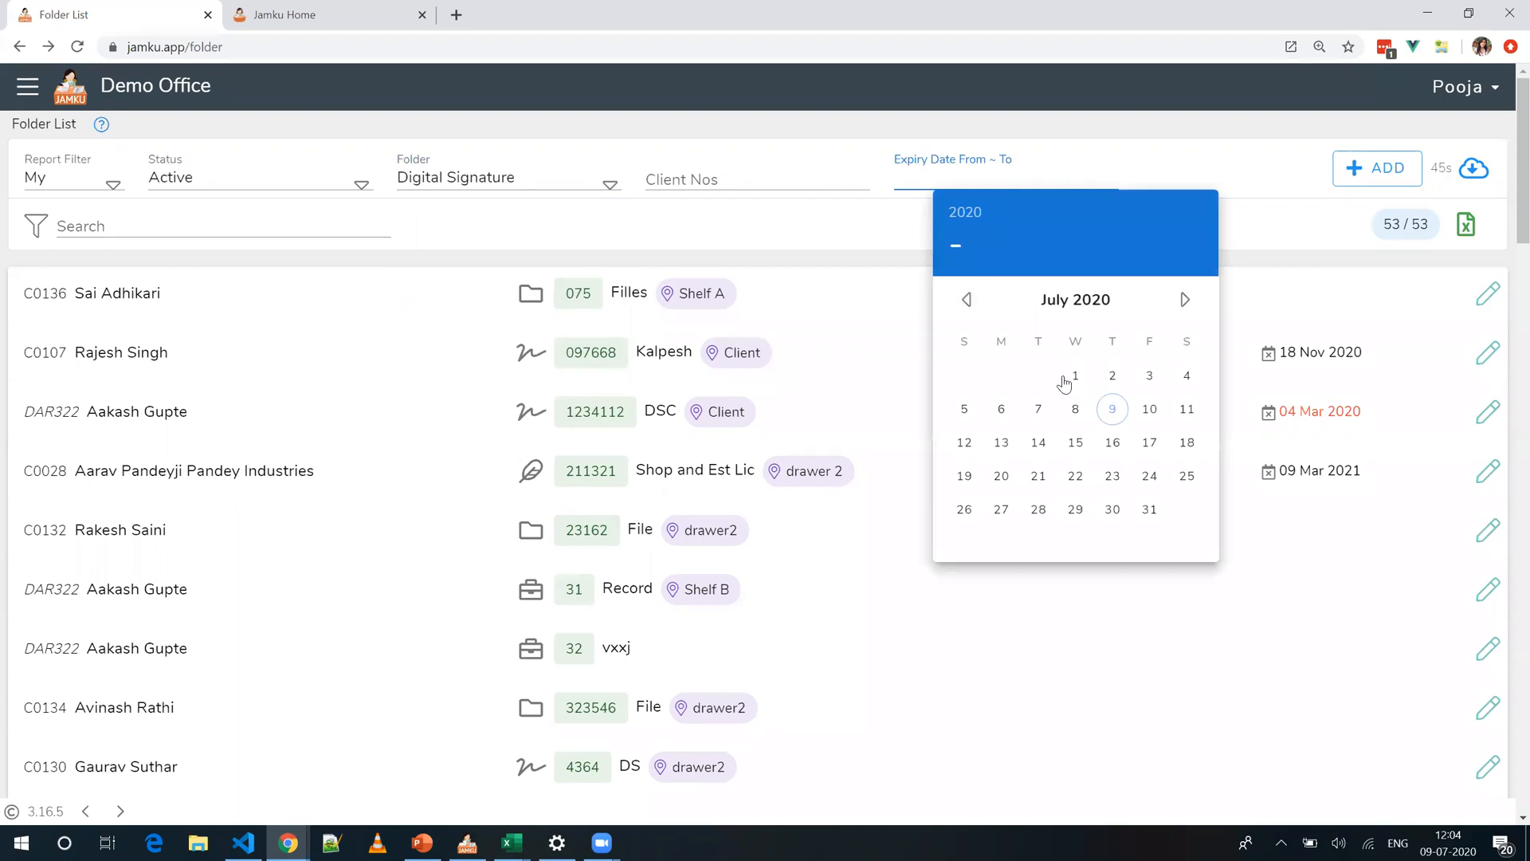
click(1079, 388)
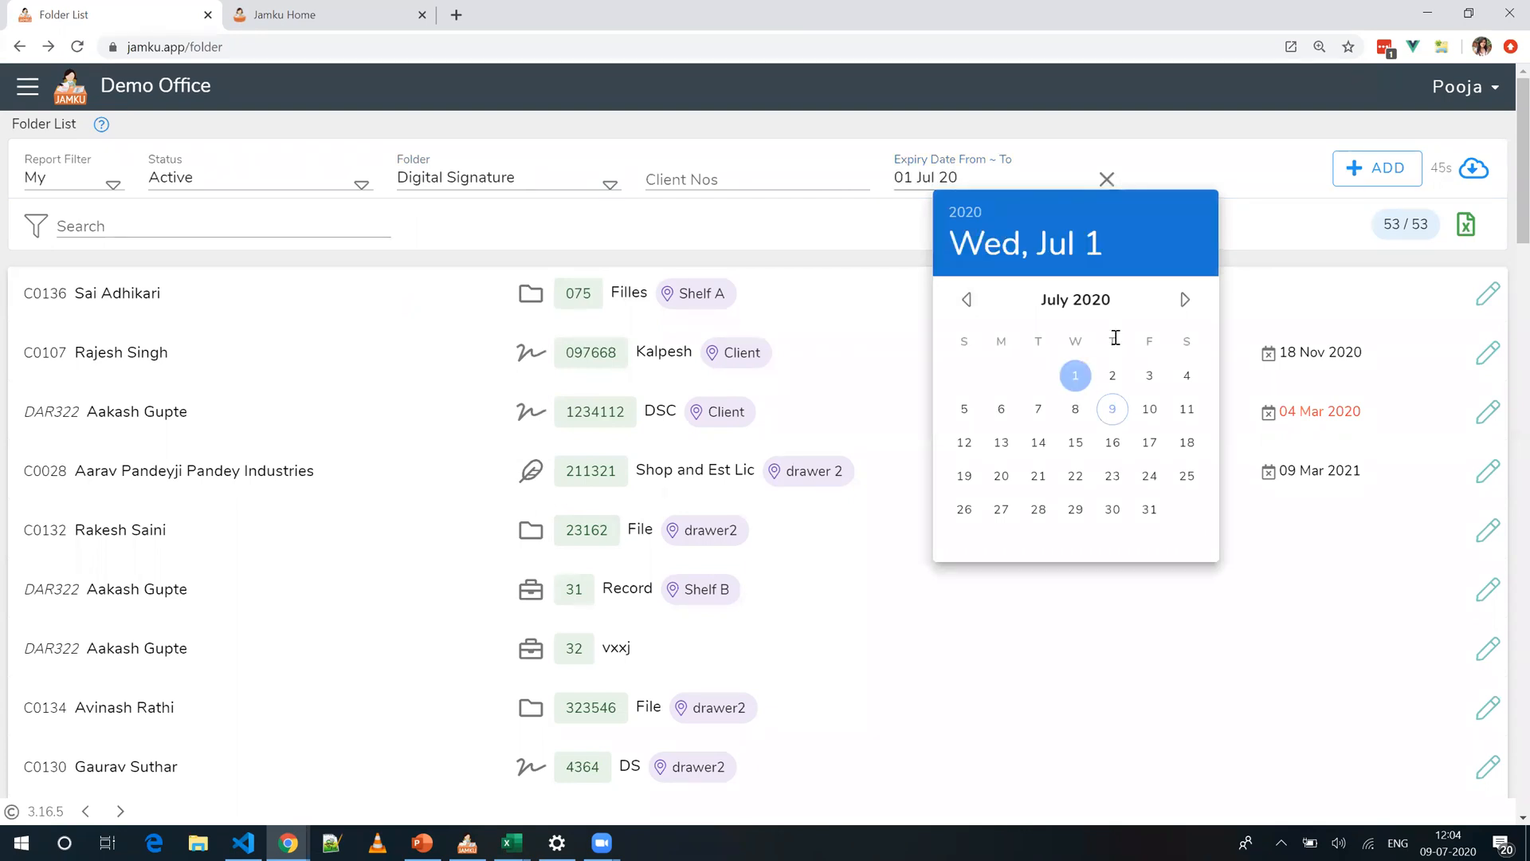
click(1186, 300)
click(1186, 300)
click(1186, 299)
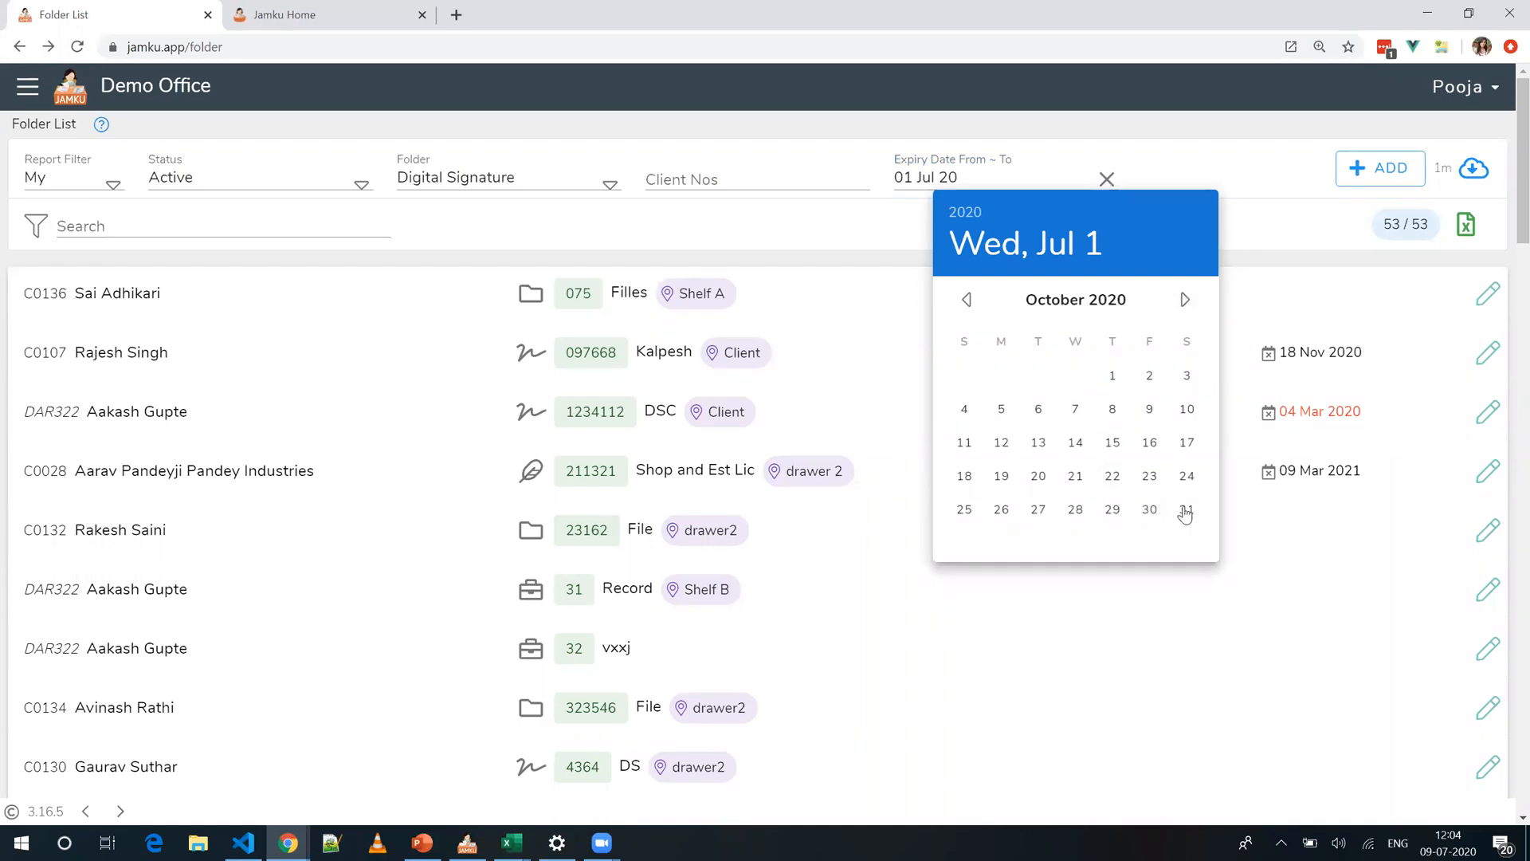
click(1187, 509)
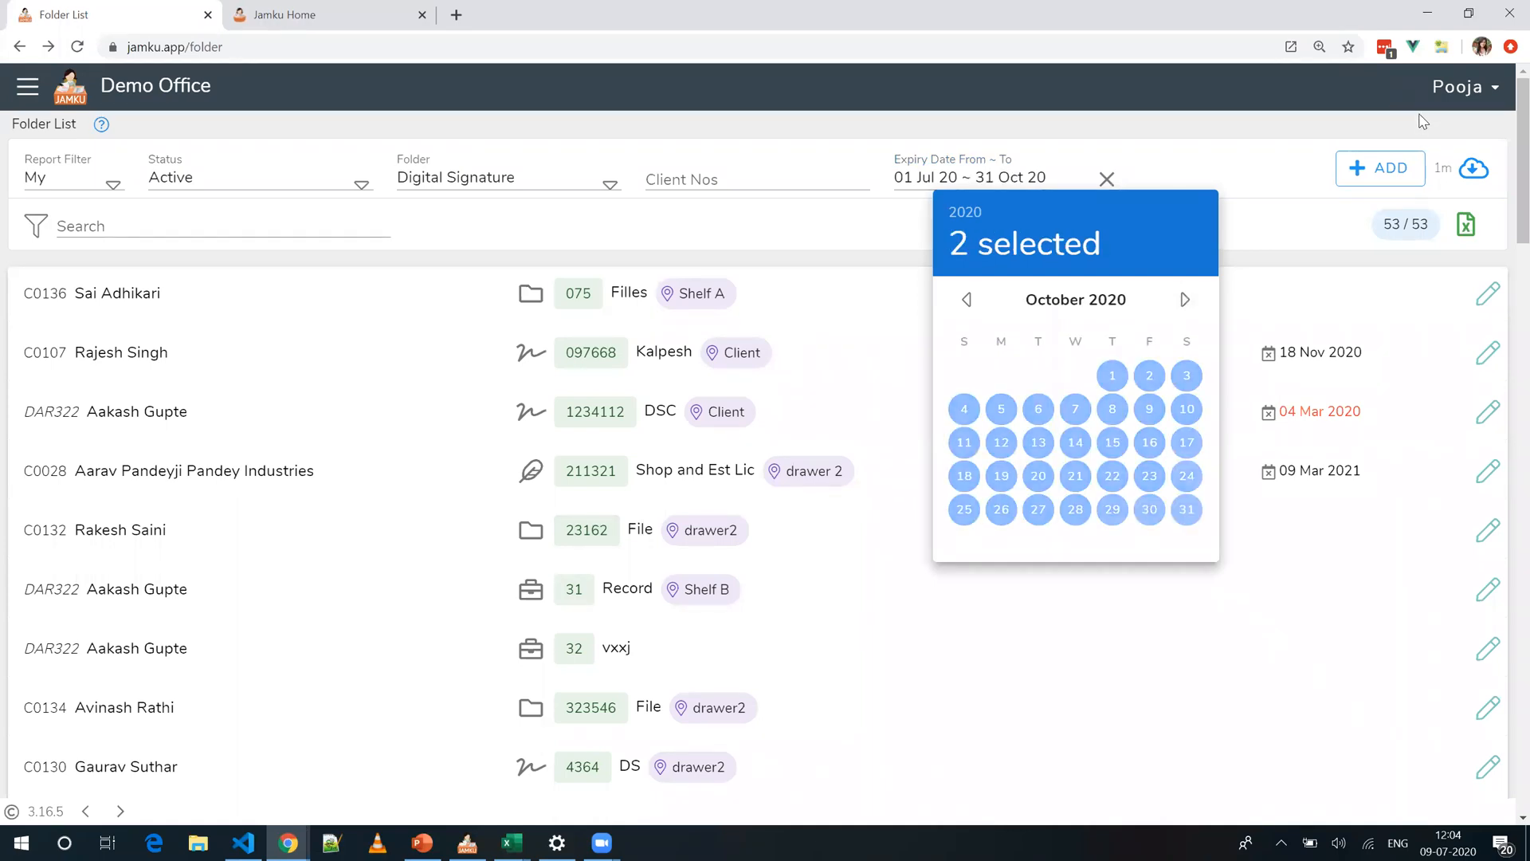
click(1478, 177)
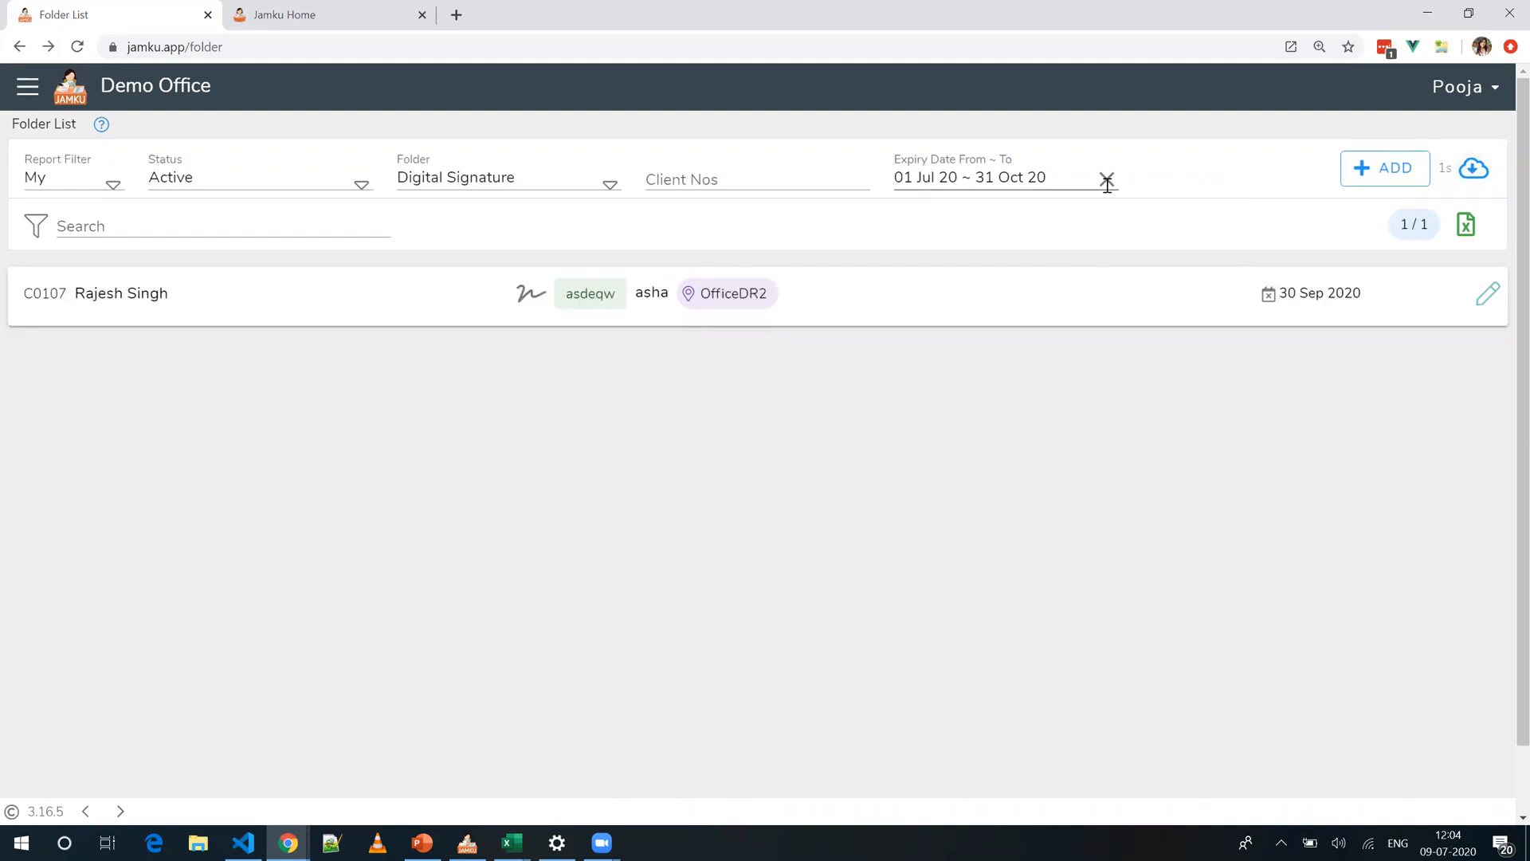
click(1106, 182)
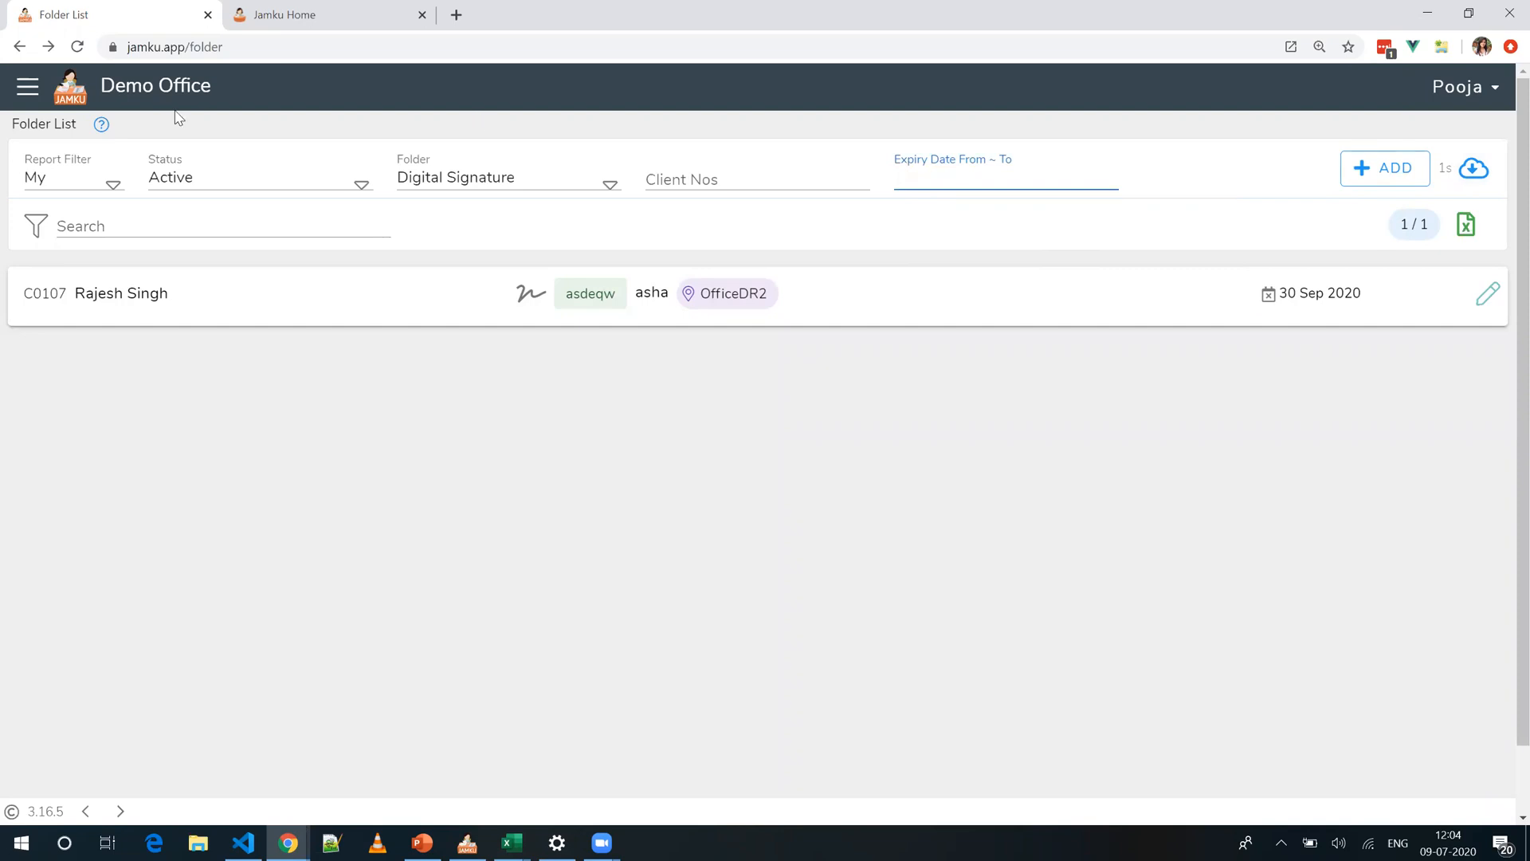
Step: Open the Password List, search it for GST entries, and clear the search
click(21, 101)
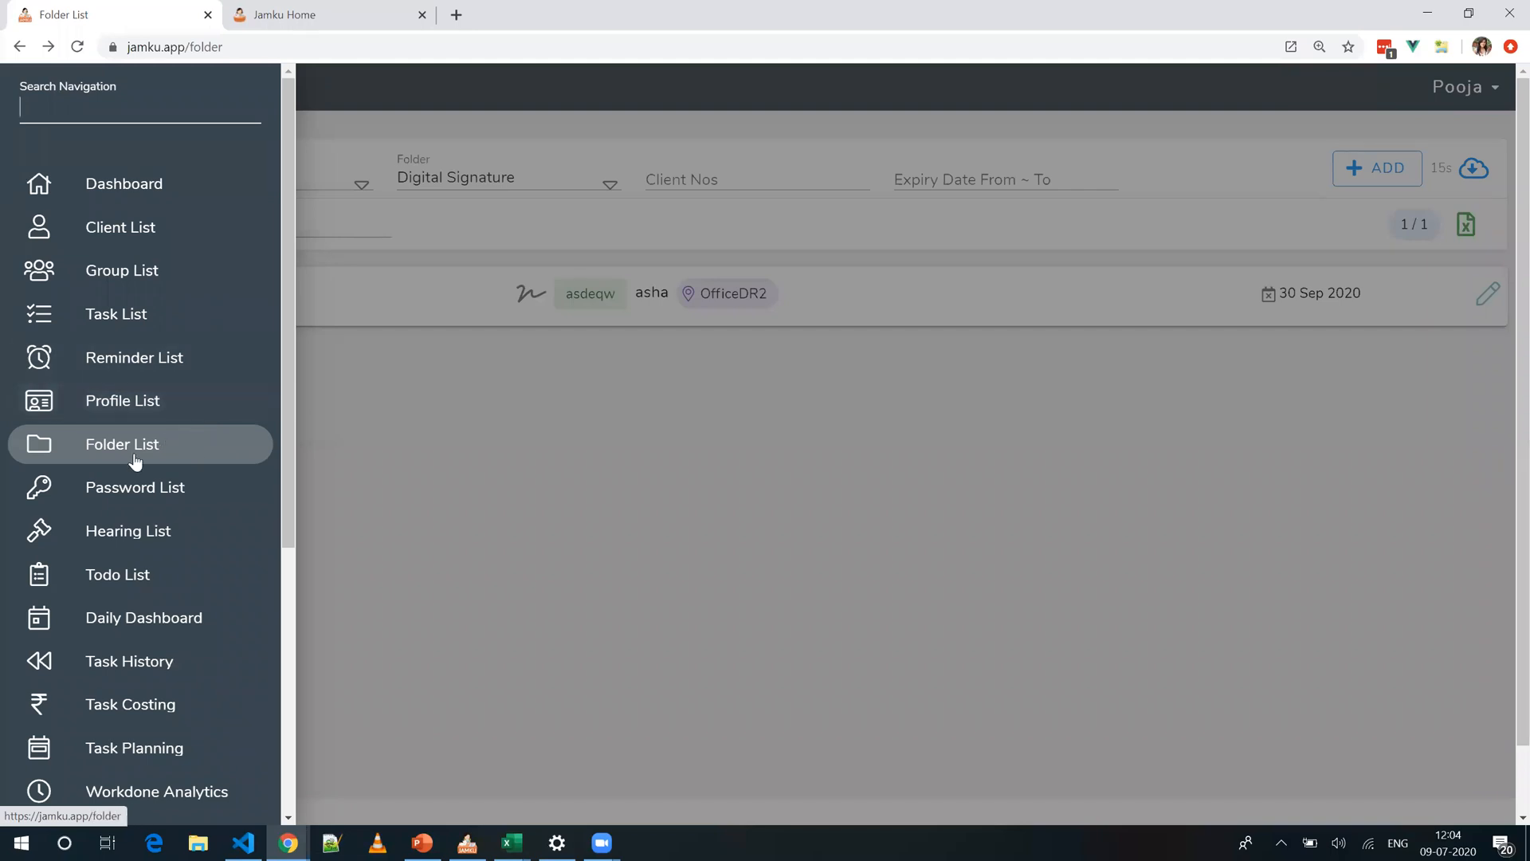
click(165, 493)
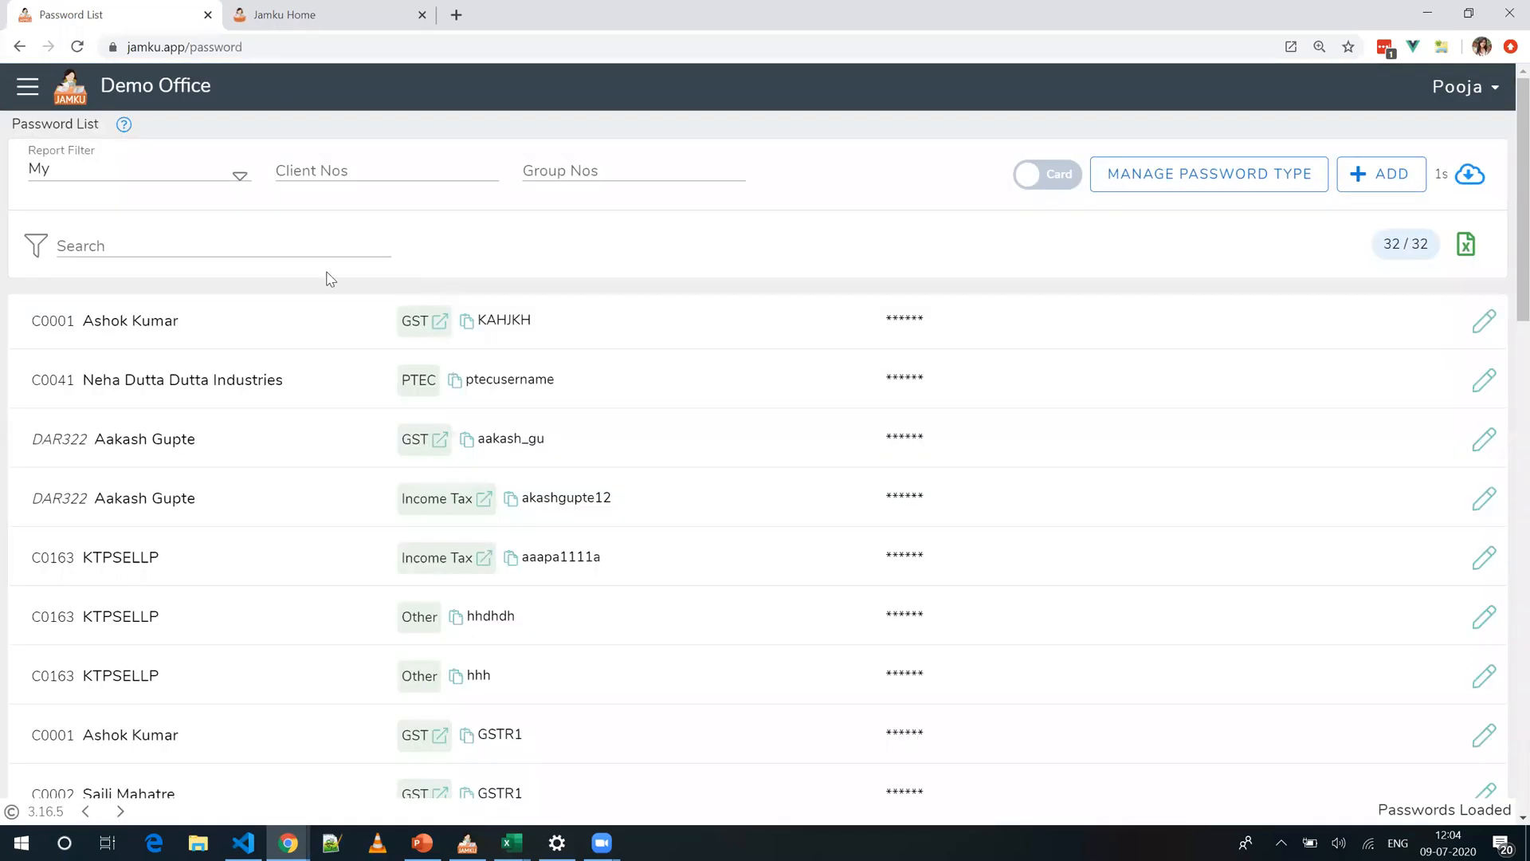
click(295, 246)
text(GST)
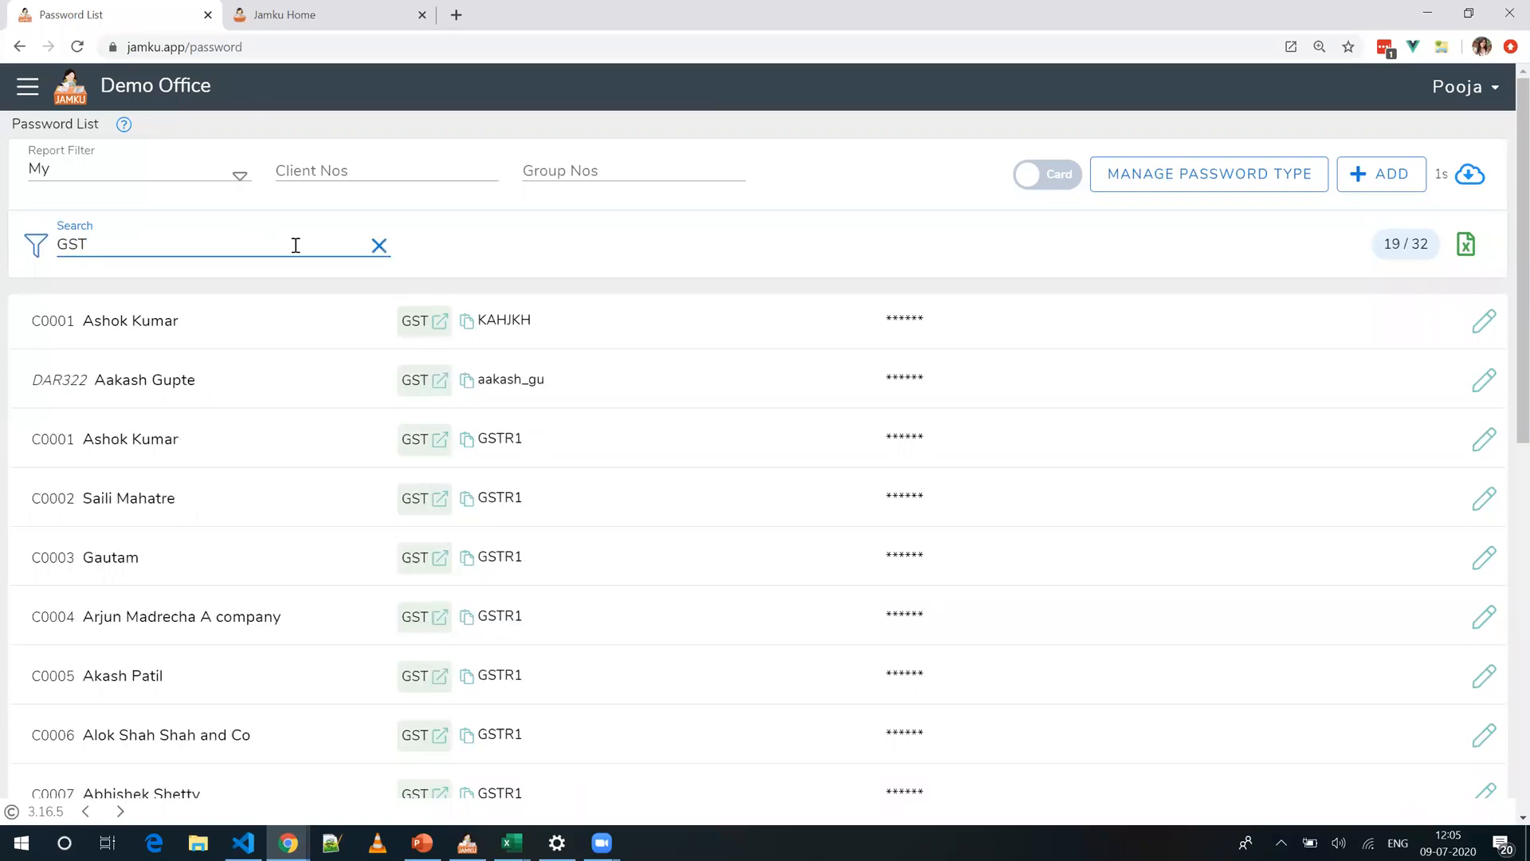
click(896, 327)
click(379, 246)
Step: Bring up the list of Jamku sections from the Password List
click(17, 92)
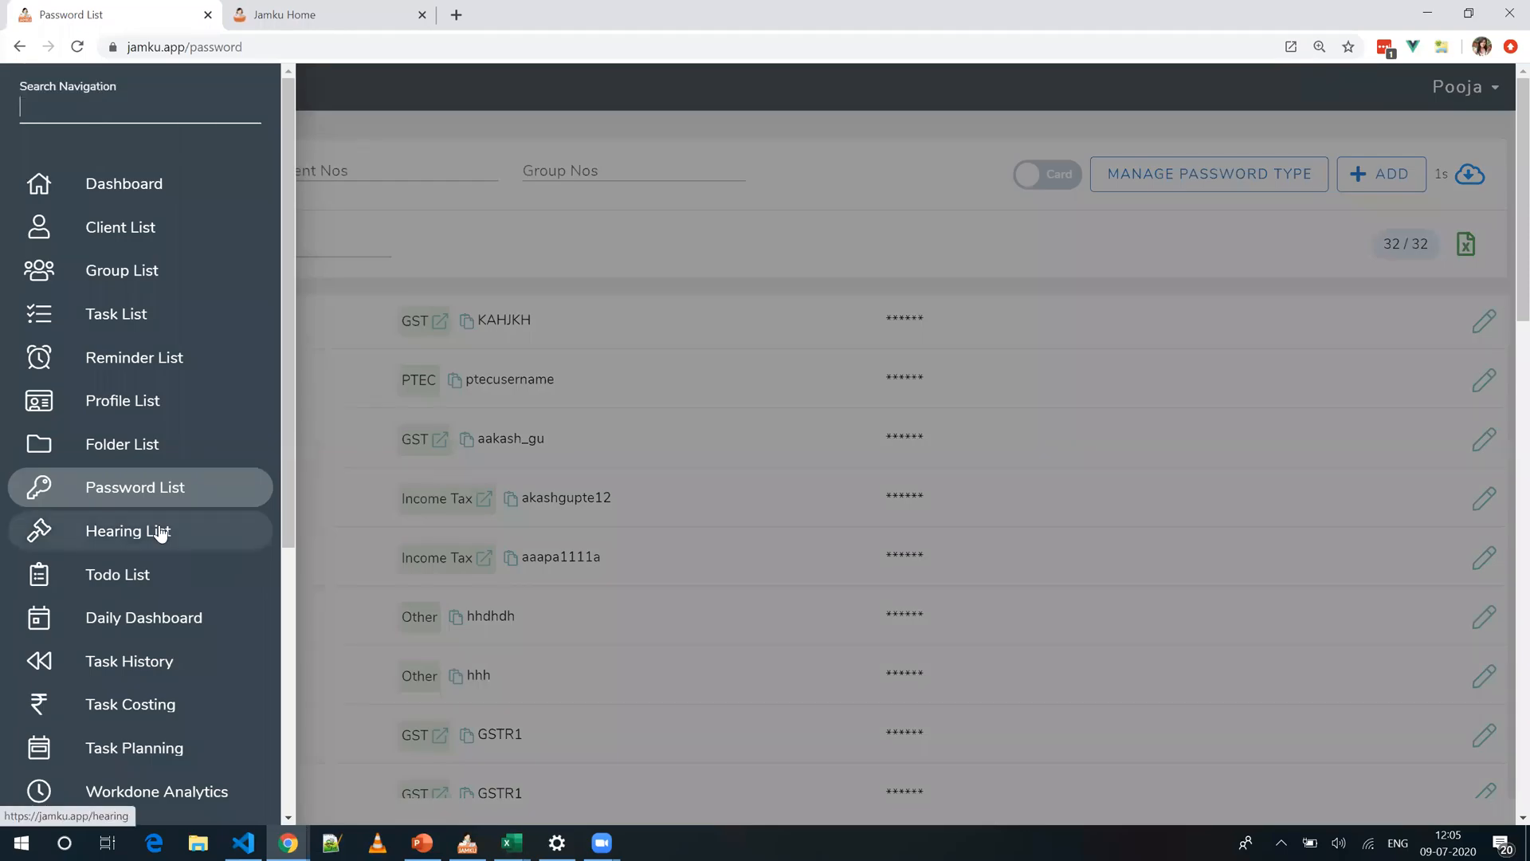
Step: Search the Todo List by a client's first name, review the matching todos and clear the search
click(141, 575)
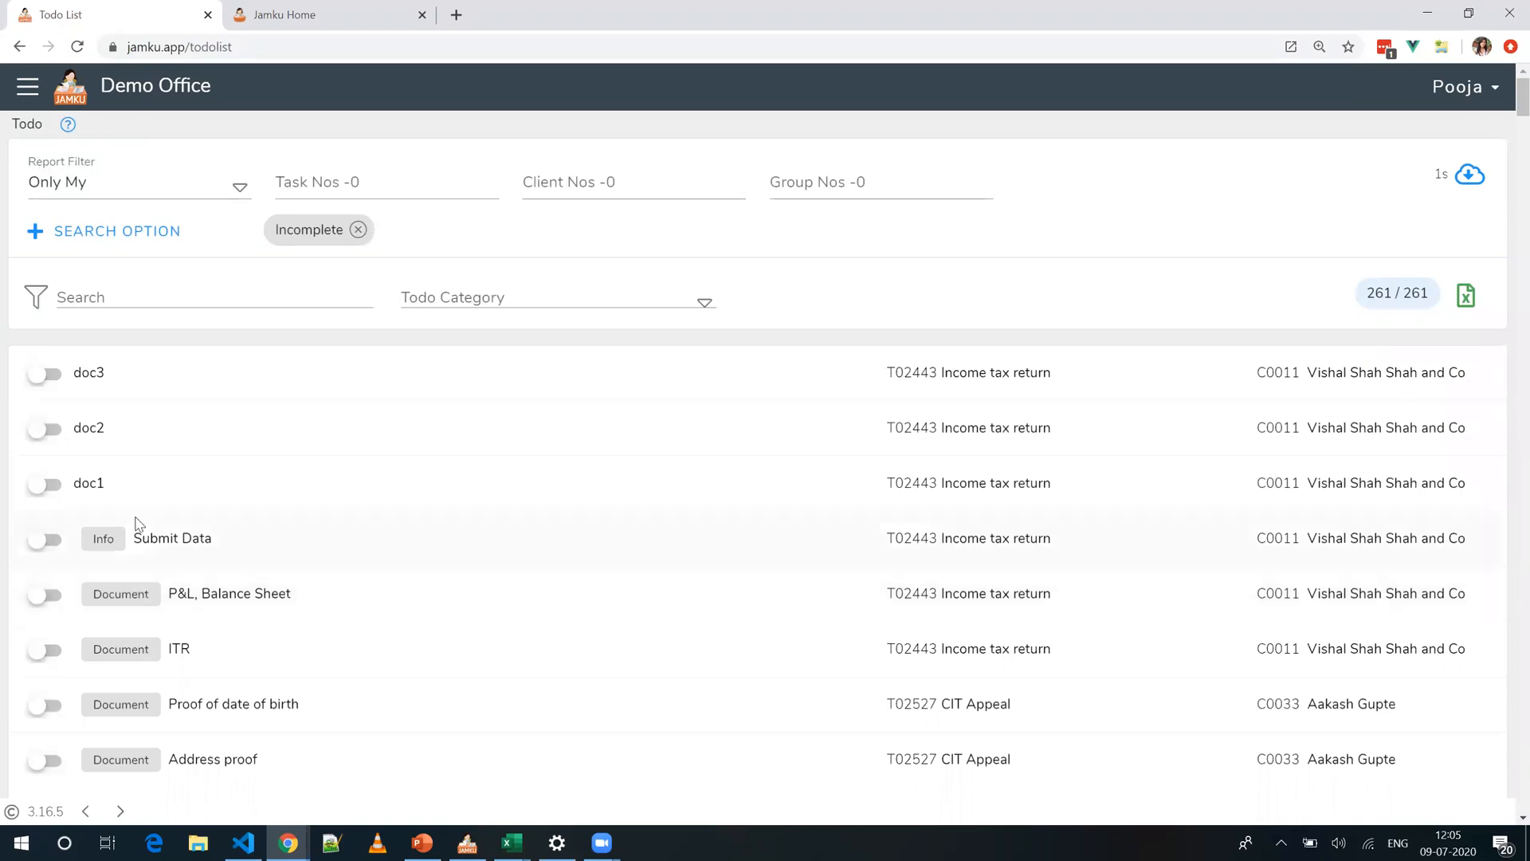
click(188, 287)
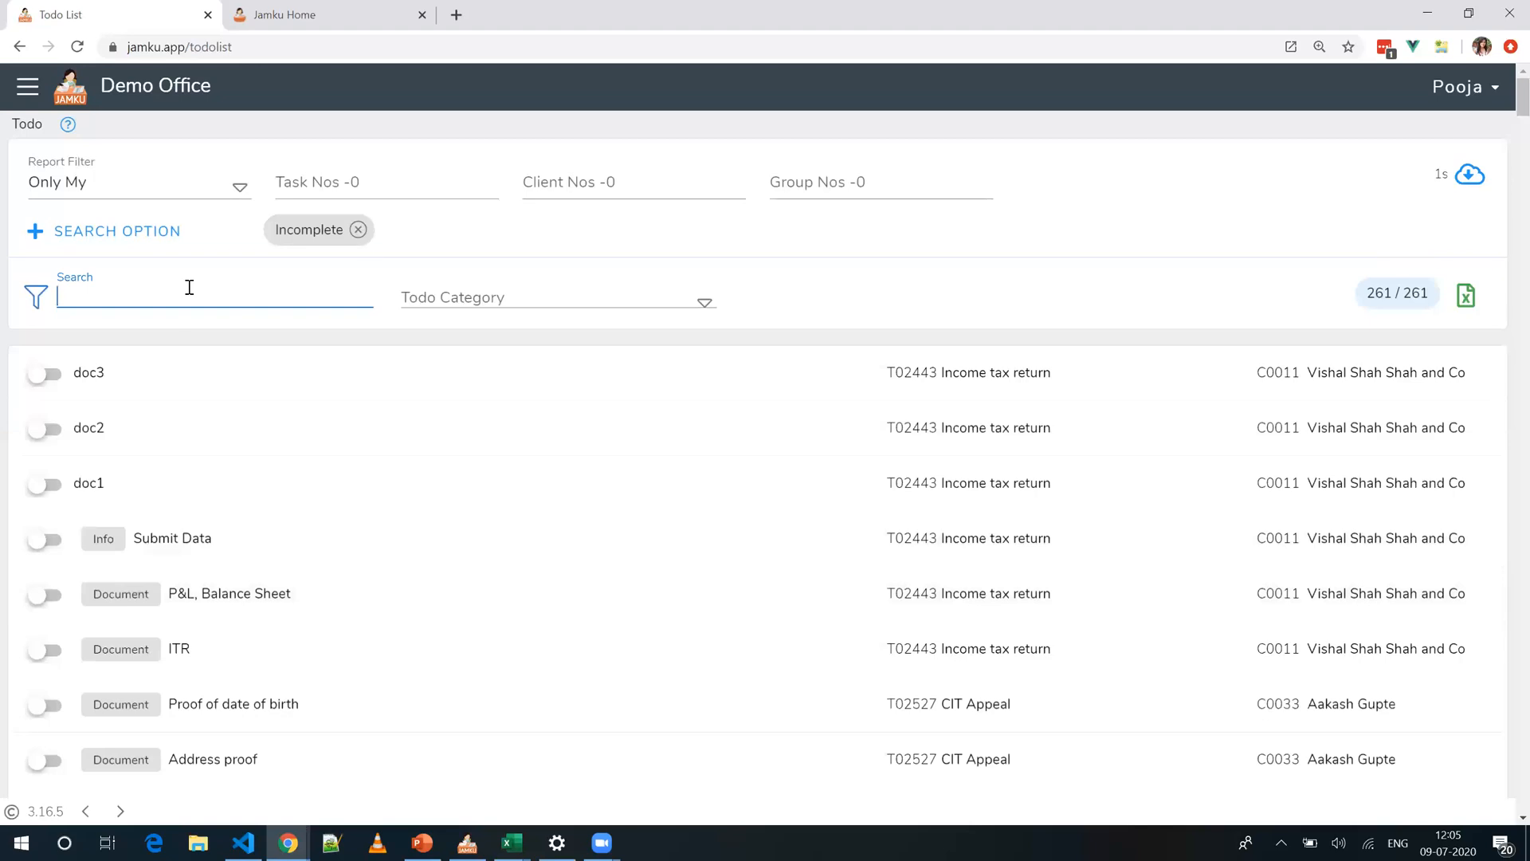
text(aa)
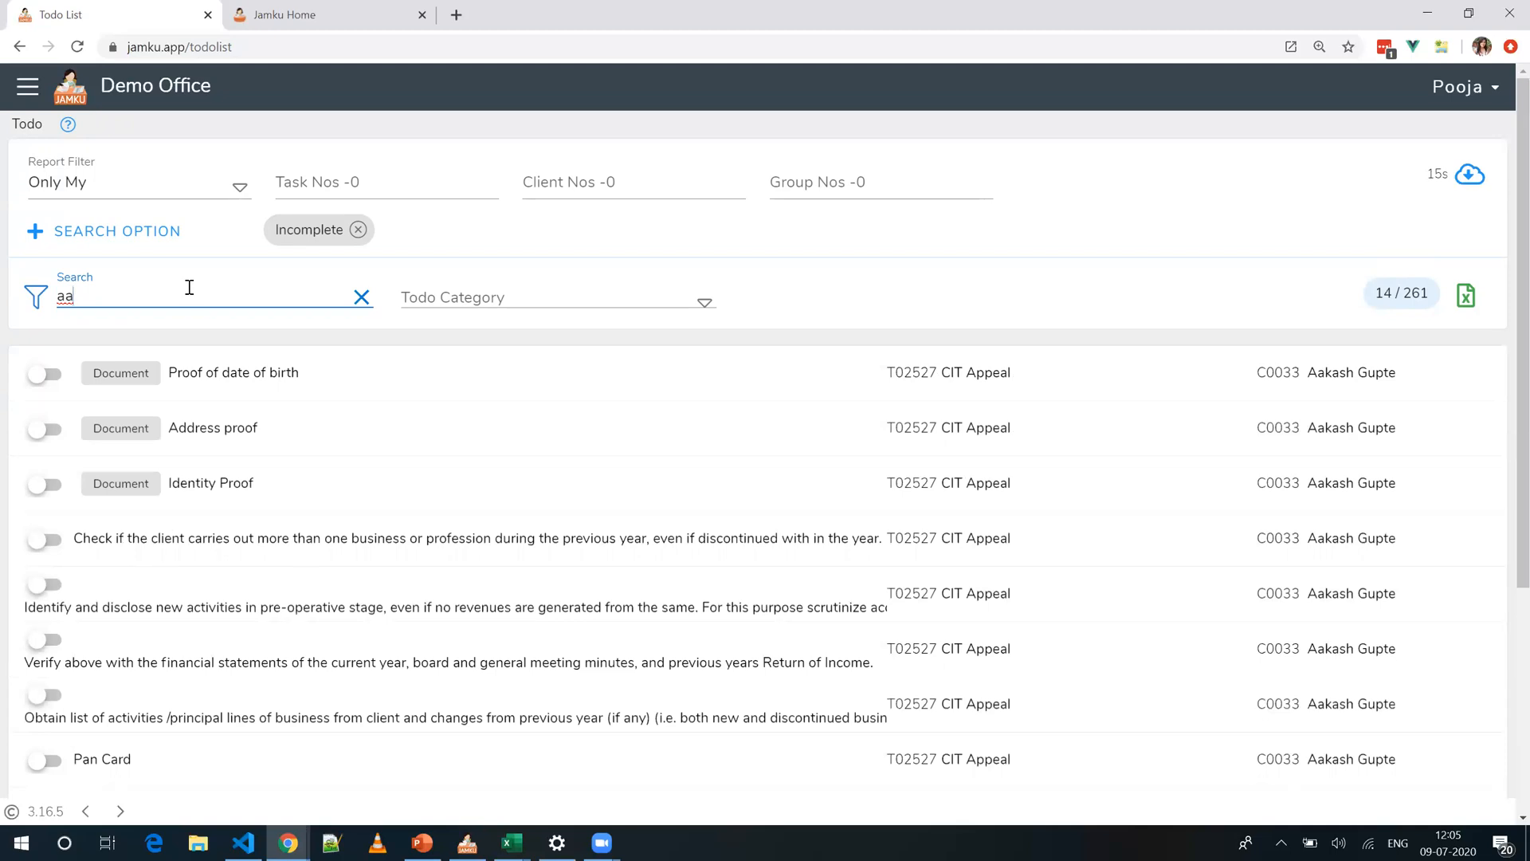
text(kas)
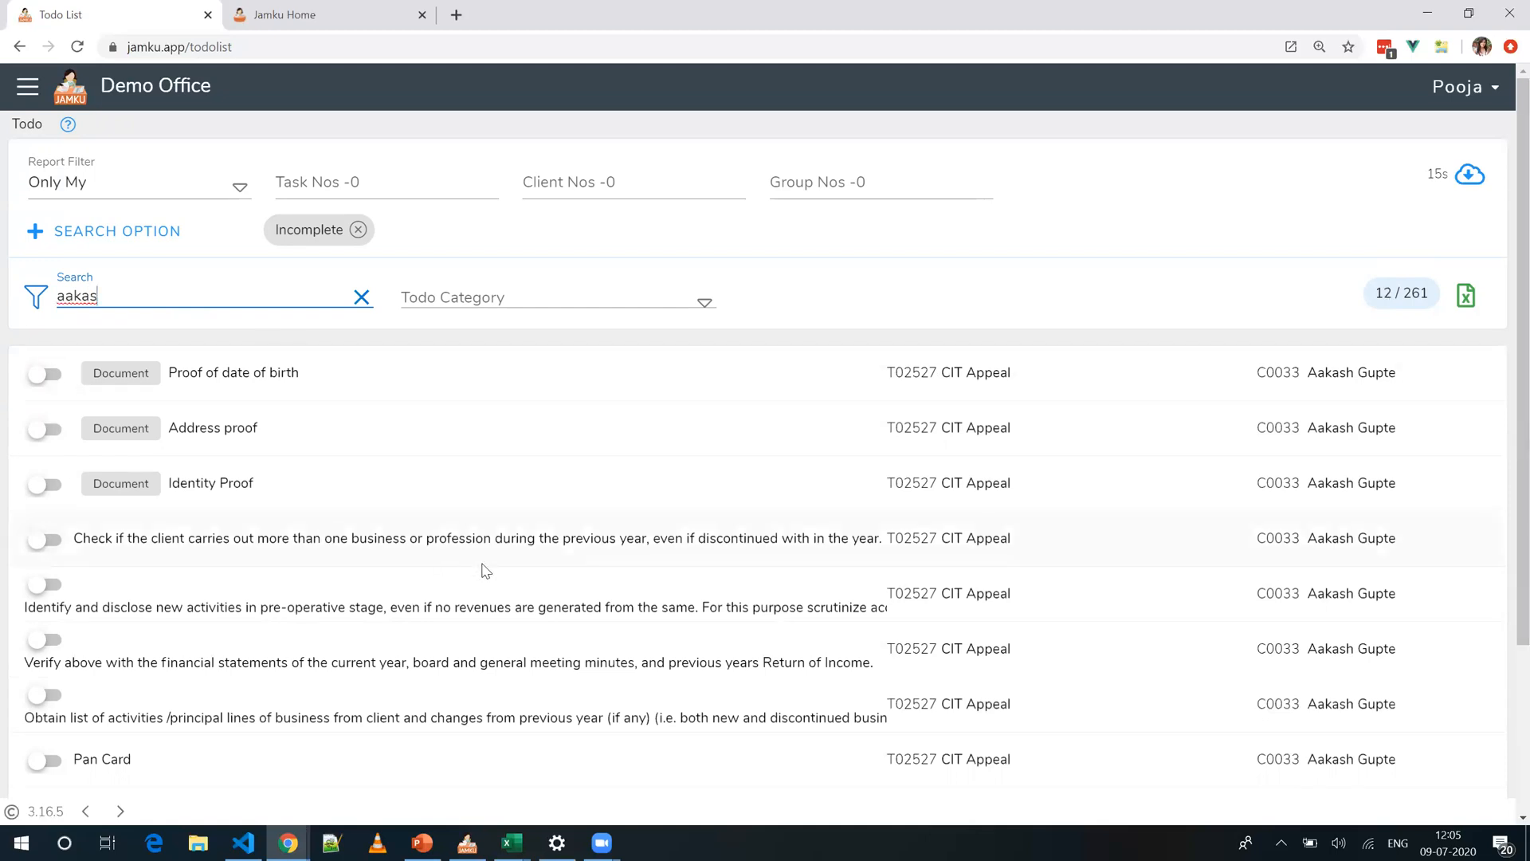
scroll(486, 571, down, 3)
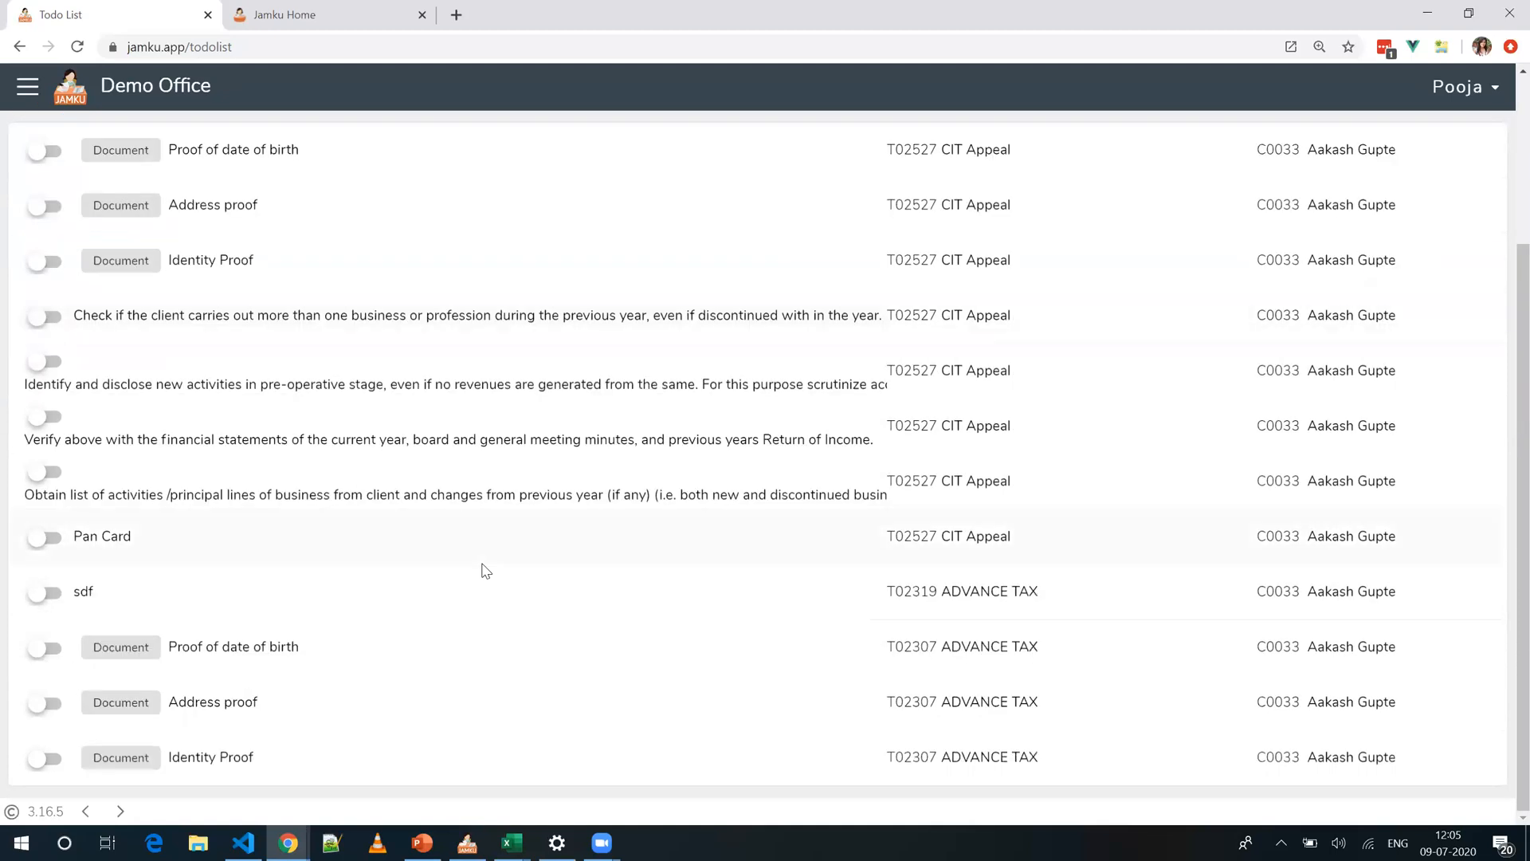
scroll(485, 570, up, 3)
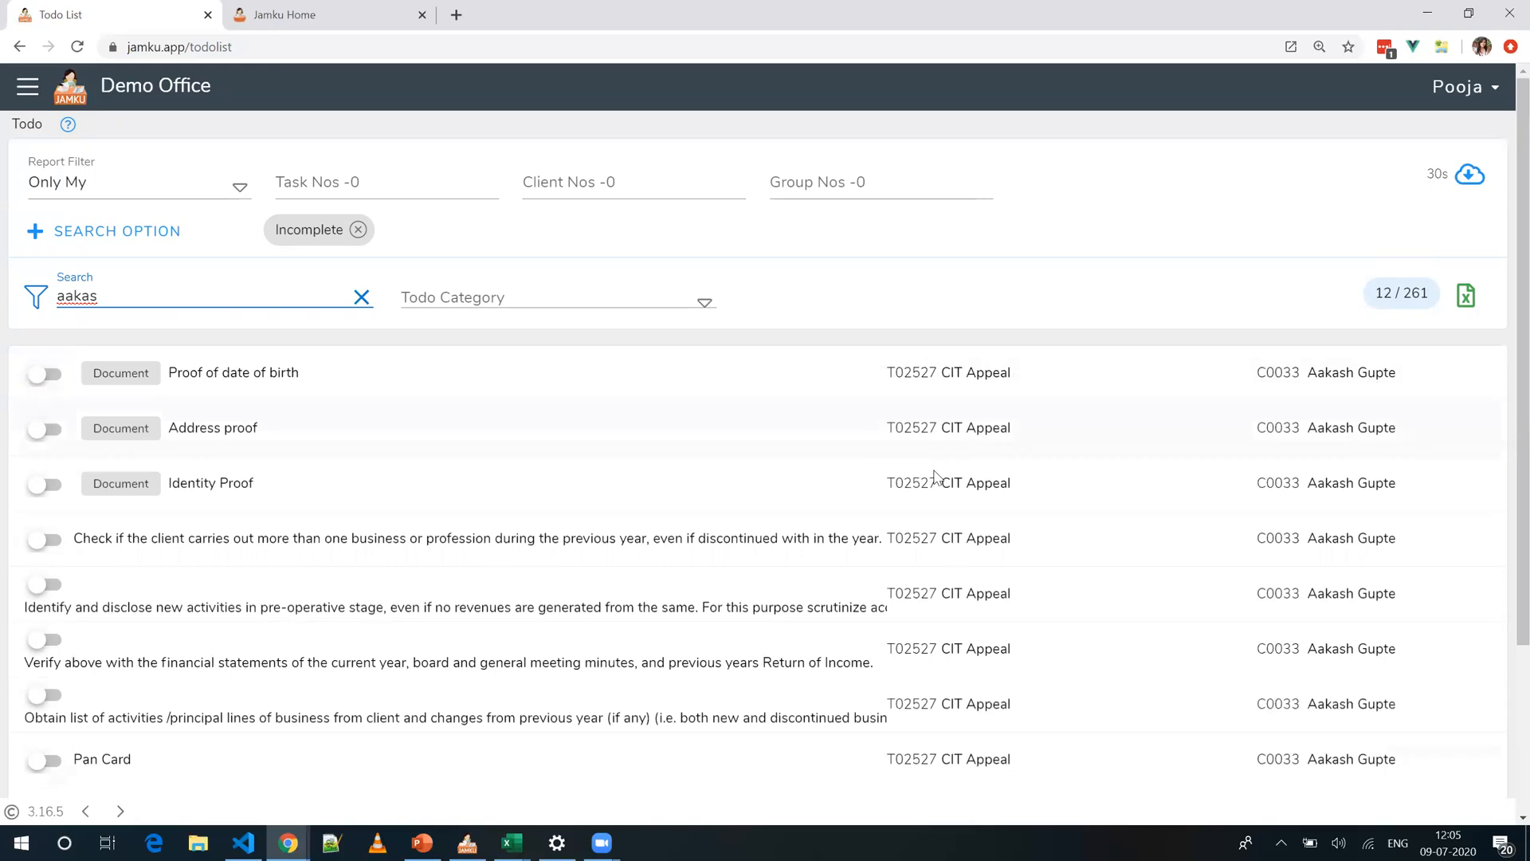
scroll(942, 600, down, 3)
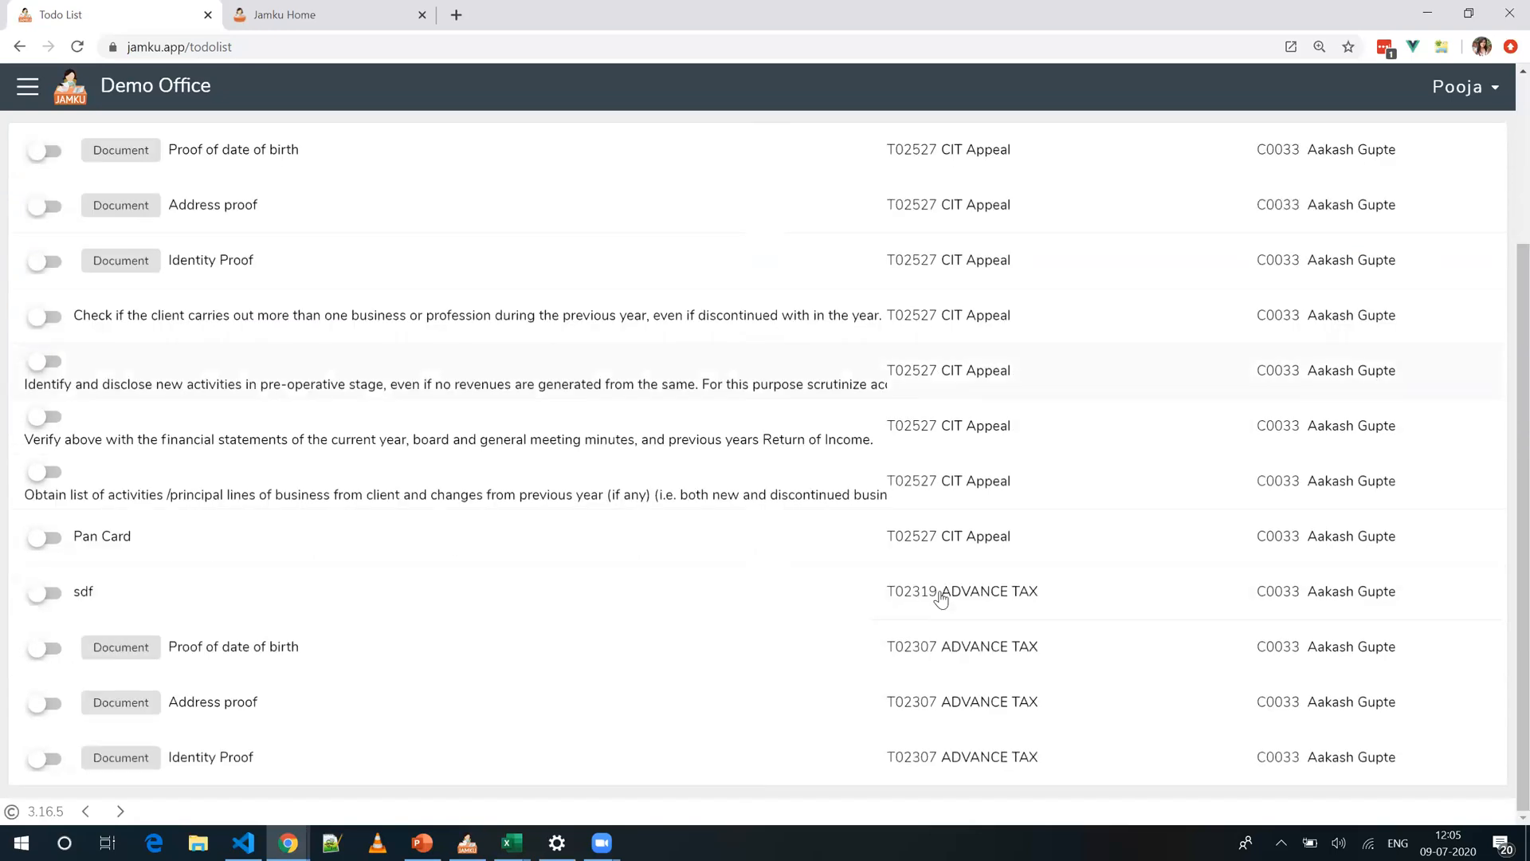
scroll(674, 490, up, 3)
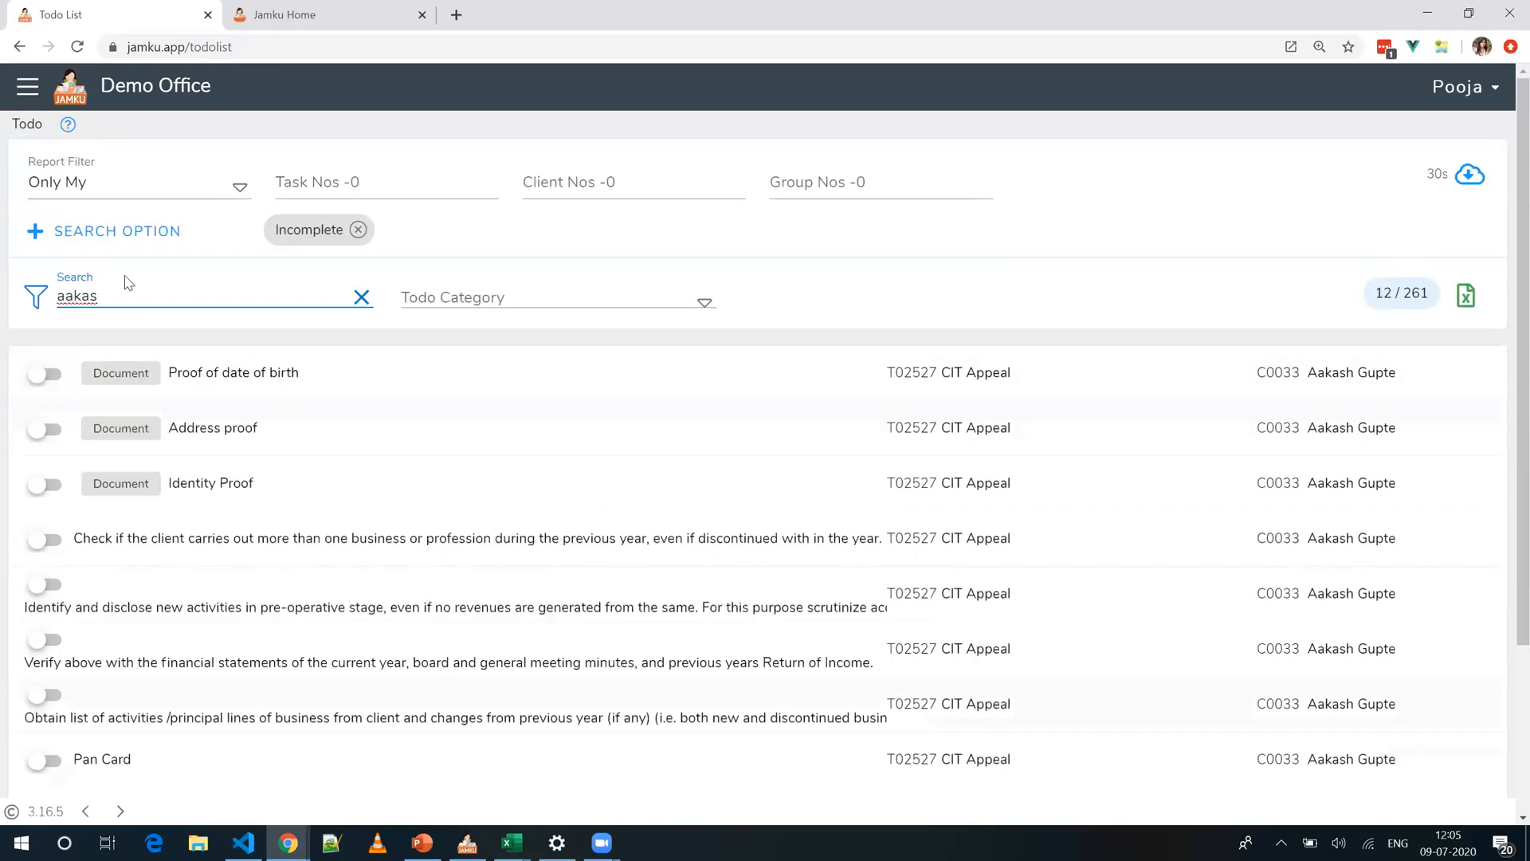
click(361, 297)
Step: Open the Daily Dashboard, refresh the Team Time Sheet and examine its visibility indicators and the Priority task counts
click(28, 86)
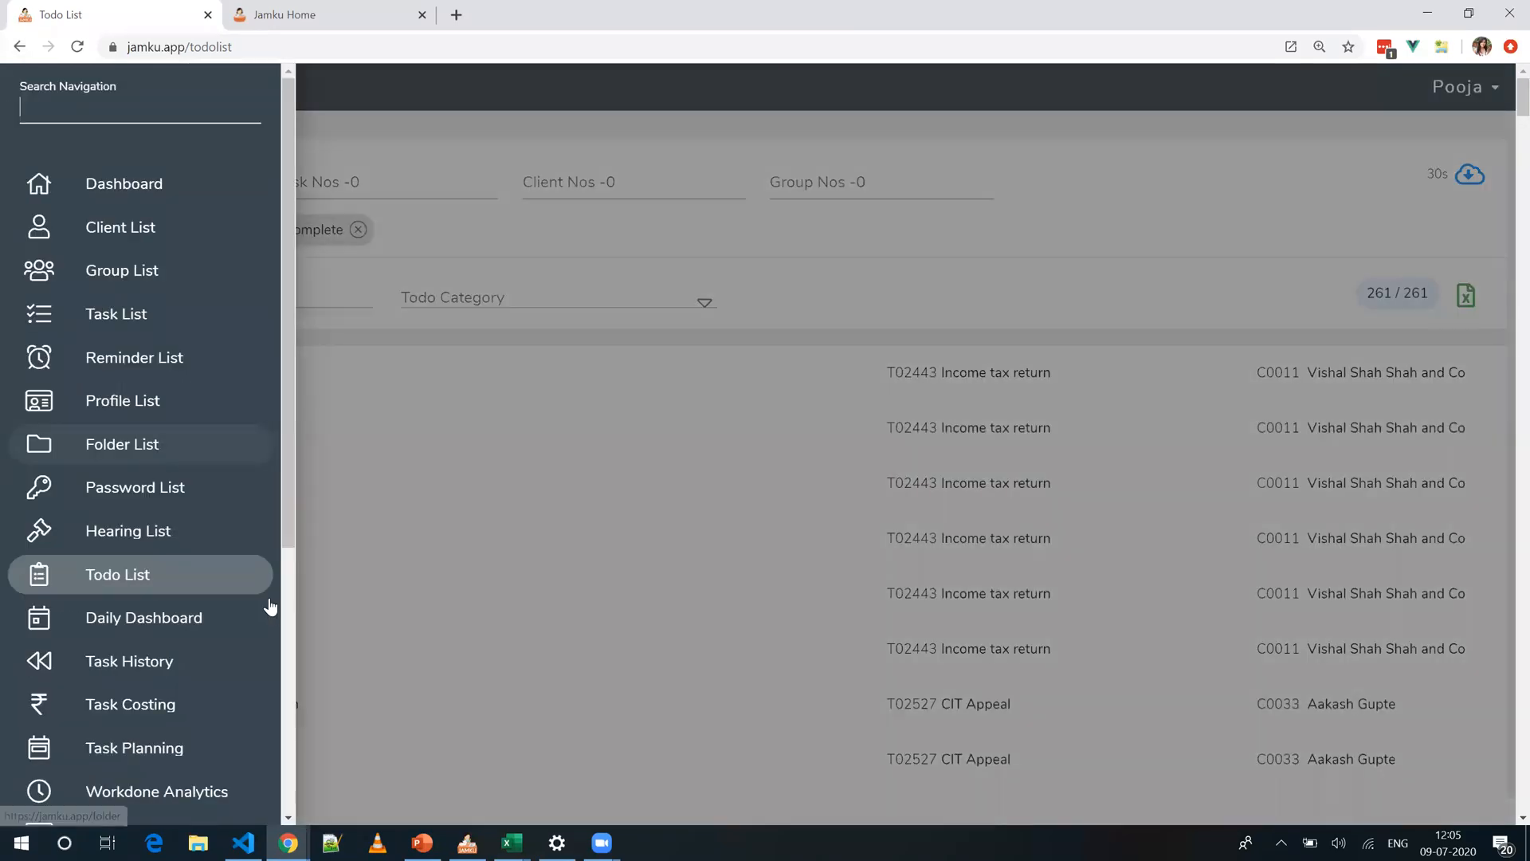
click(182, 629)
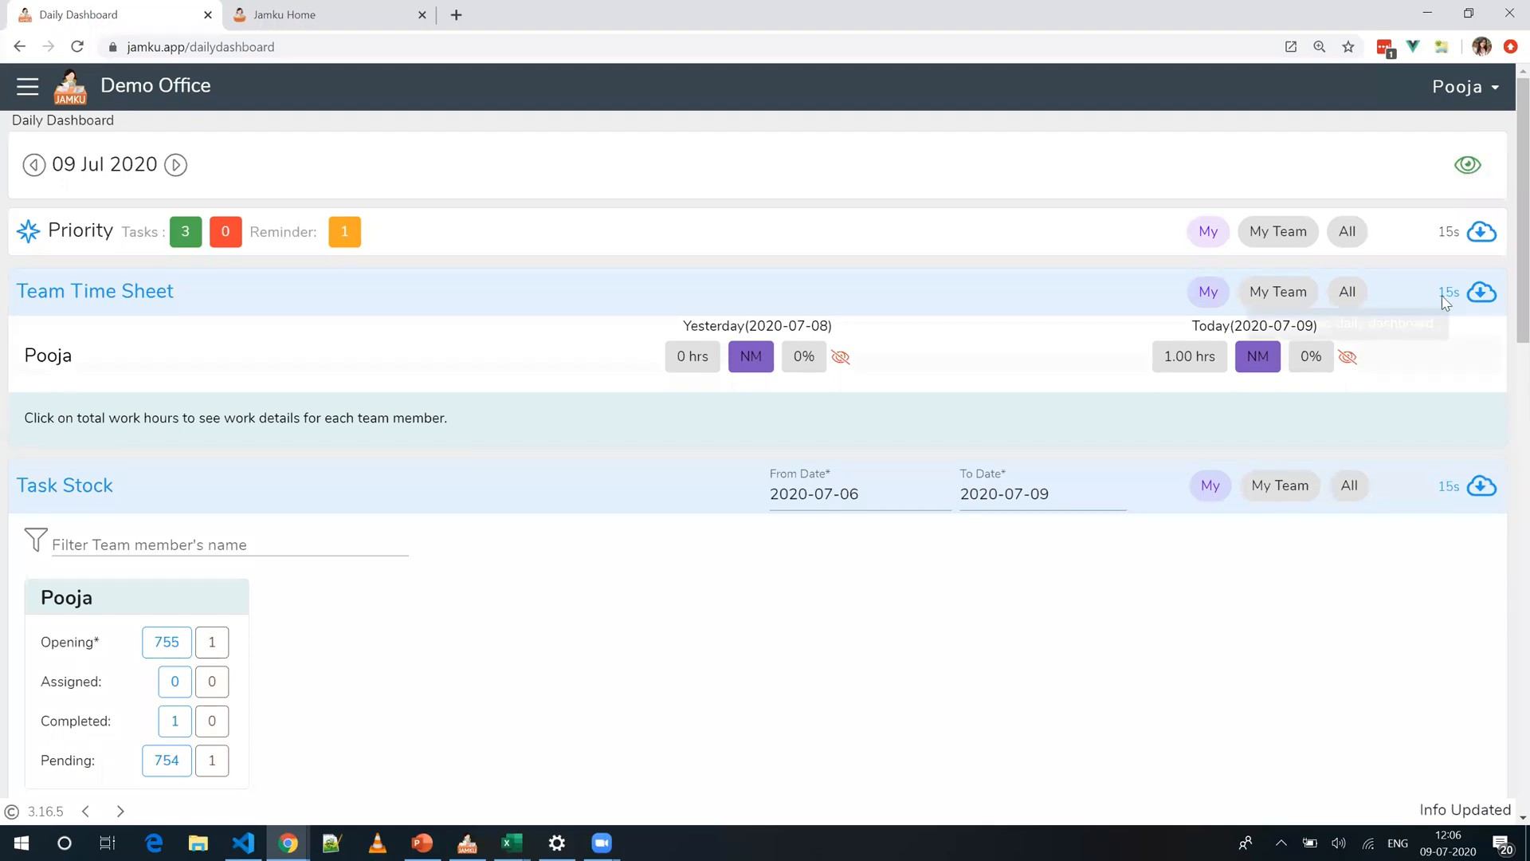
click(1471, 297)
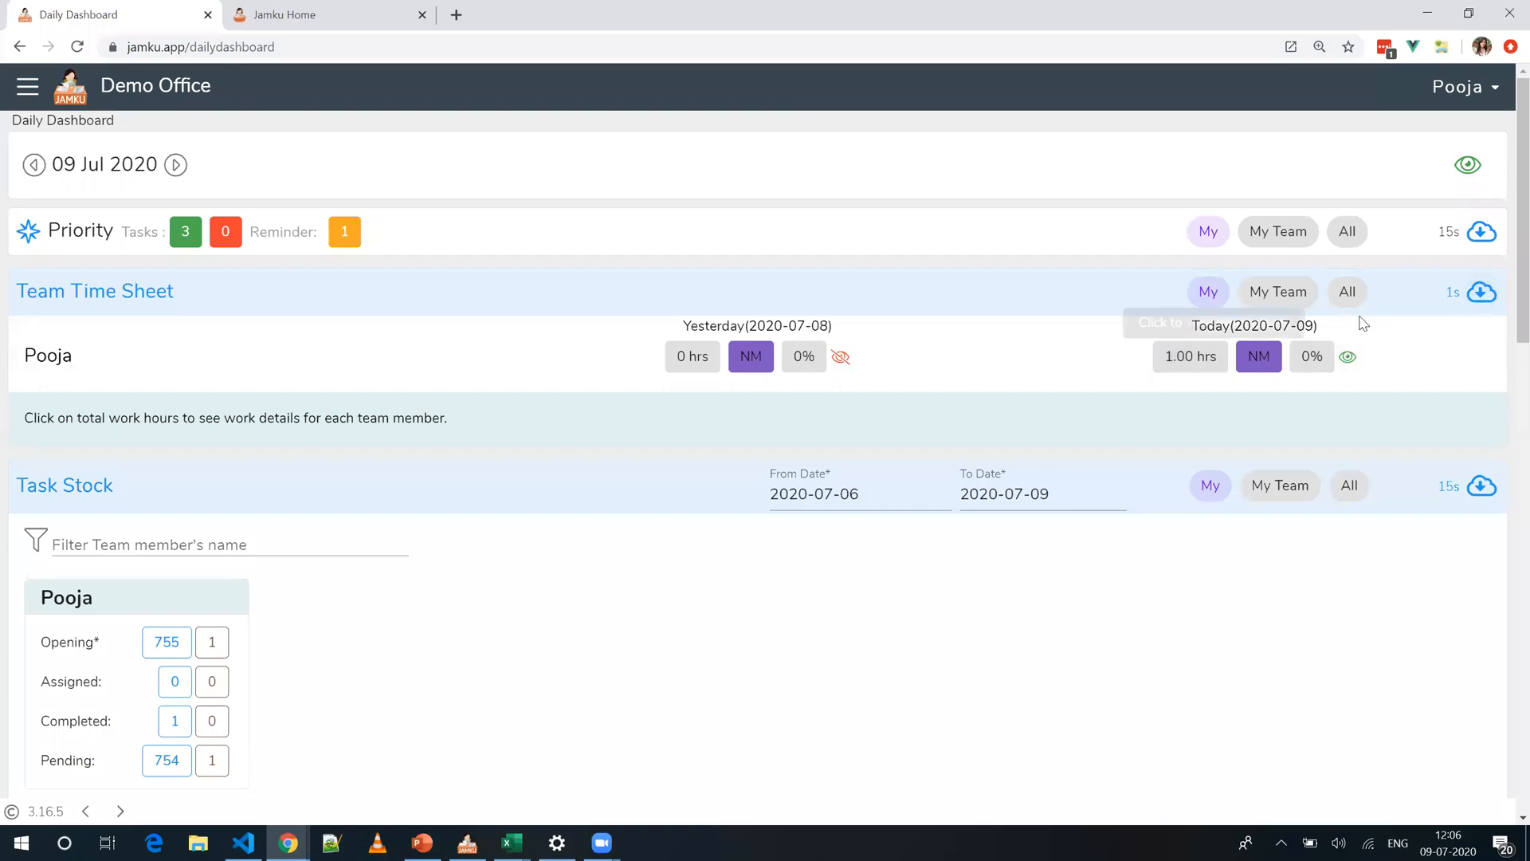
mouse_move(1355, 365)
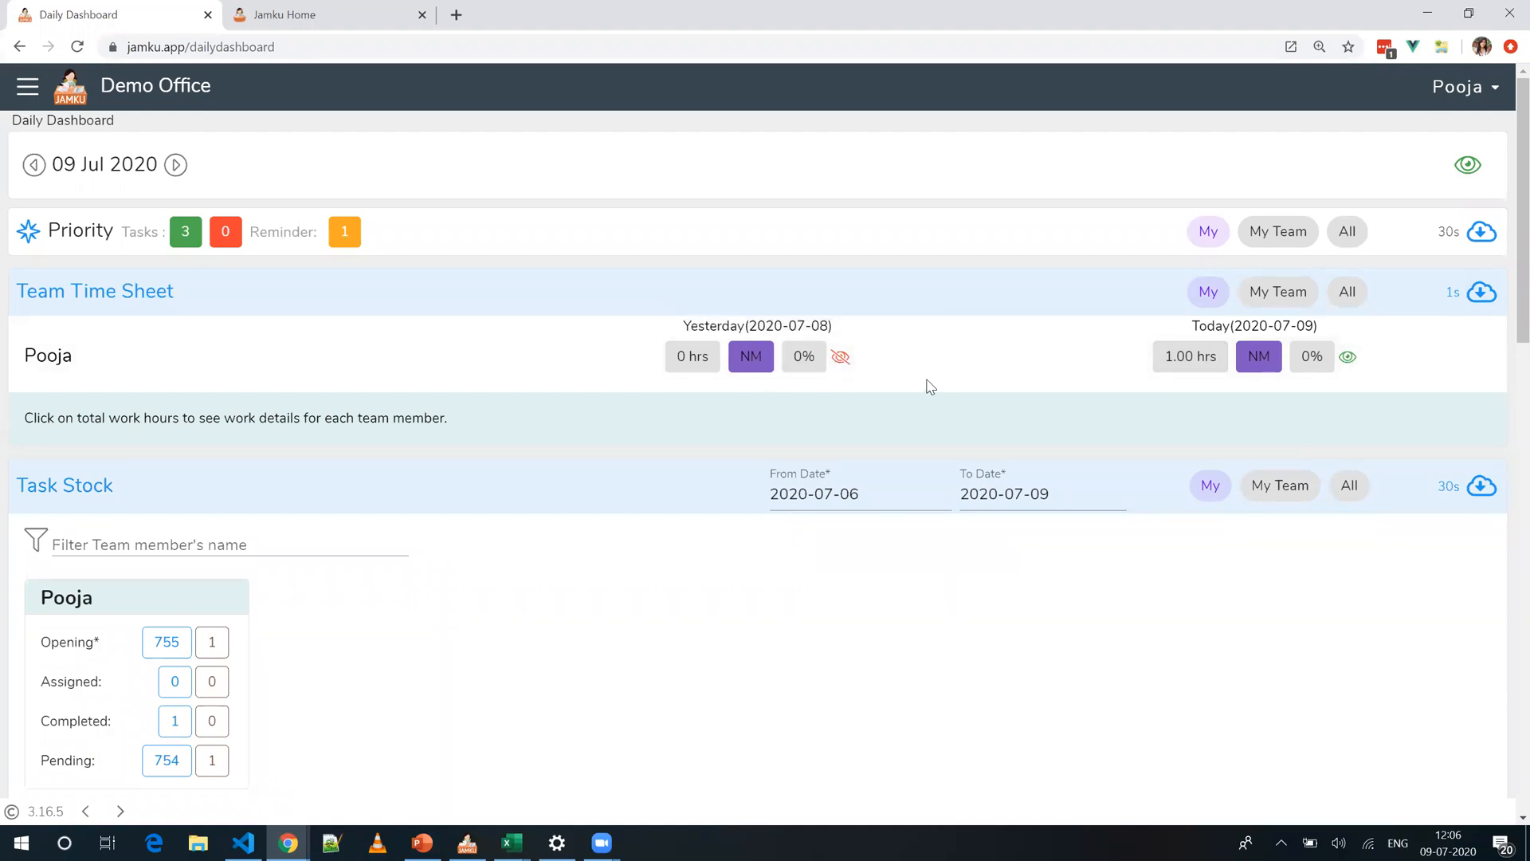
mouse_move(841, 359)
drag(124, 230, 160, 233)
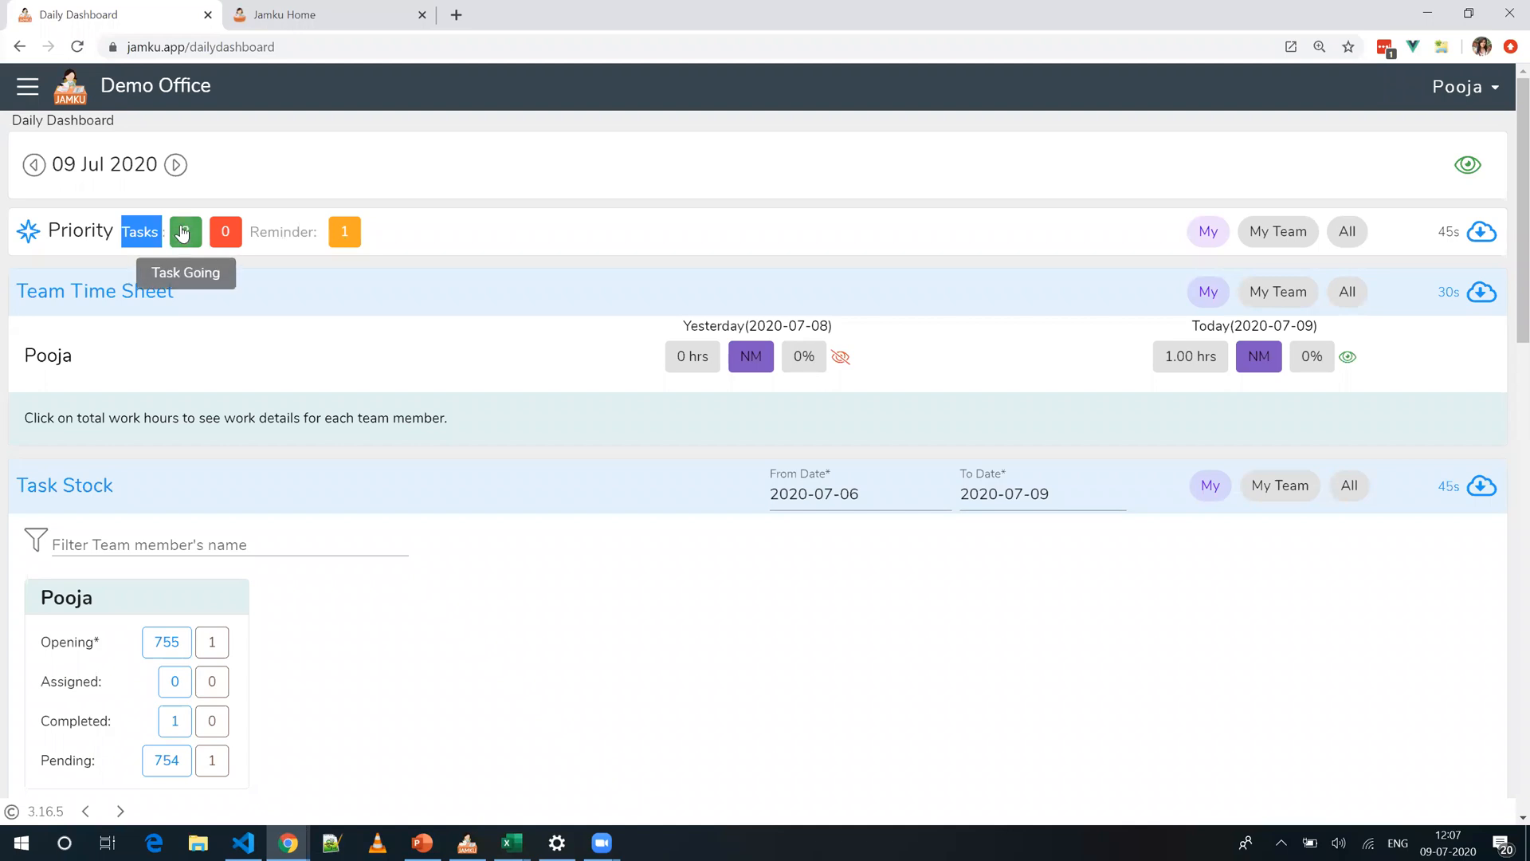
click(526, 231)
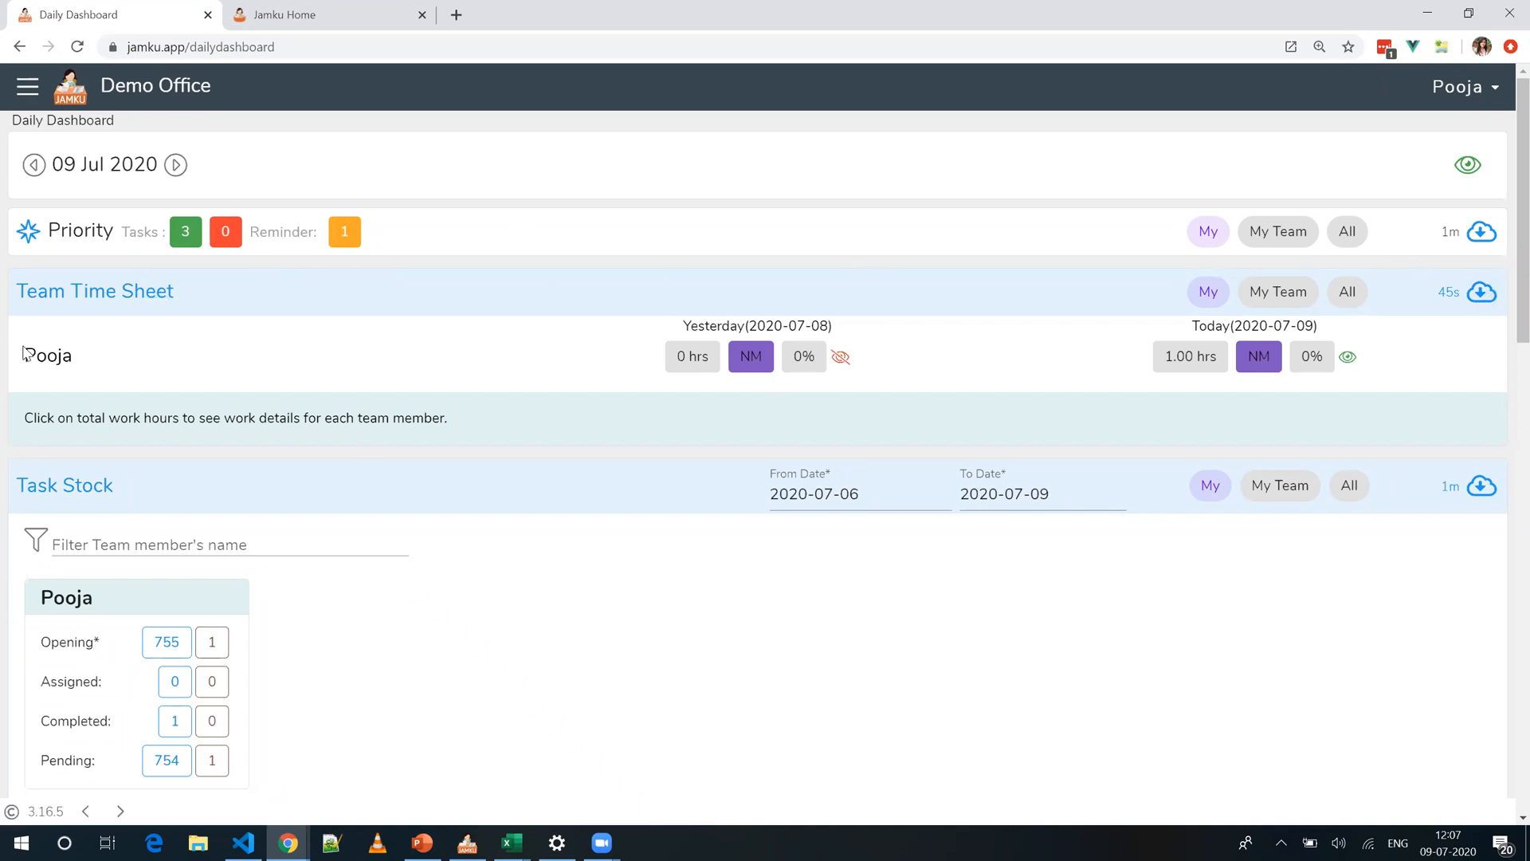
Step: View today's work done details in the Team Time Sheet, and switch the sheet to all team members
click(1201, 368)
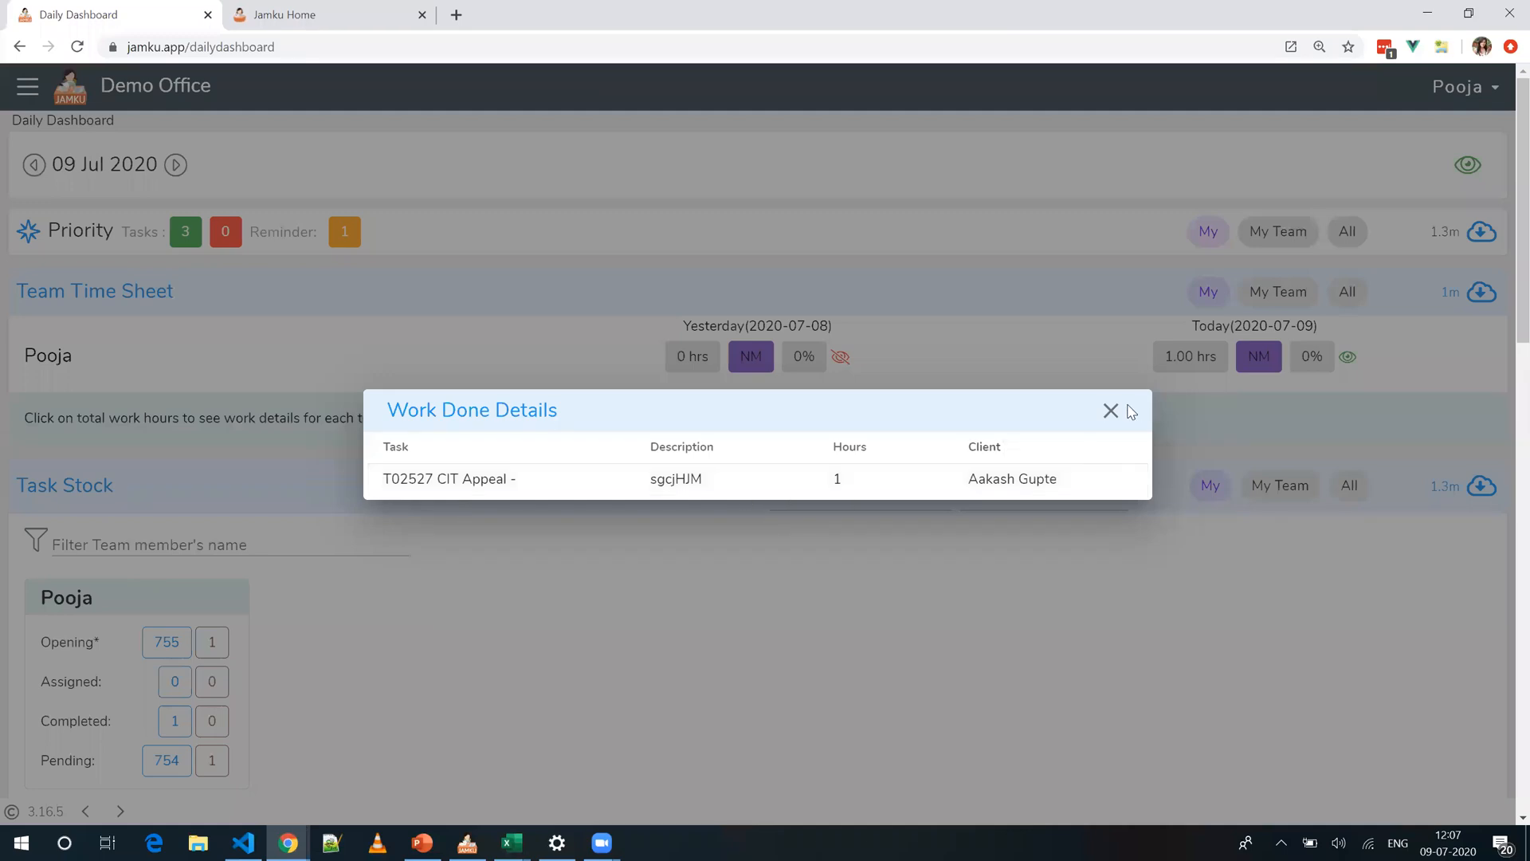
click(1290, 408)
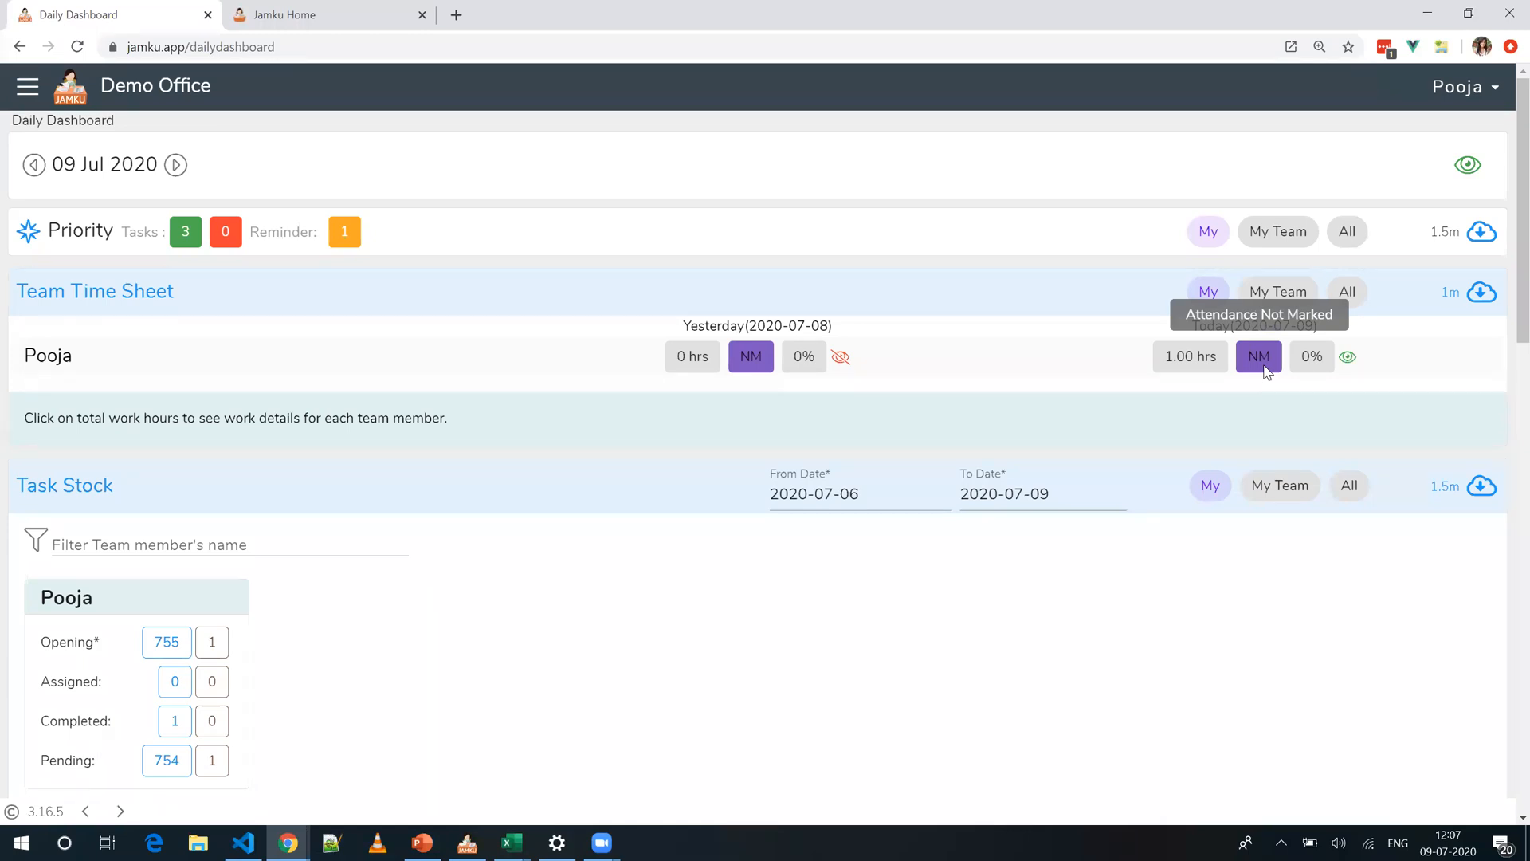
click(1357, 289)
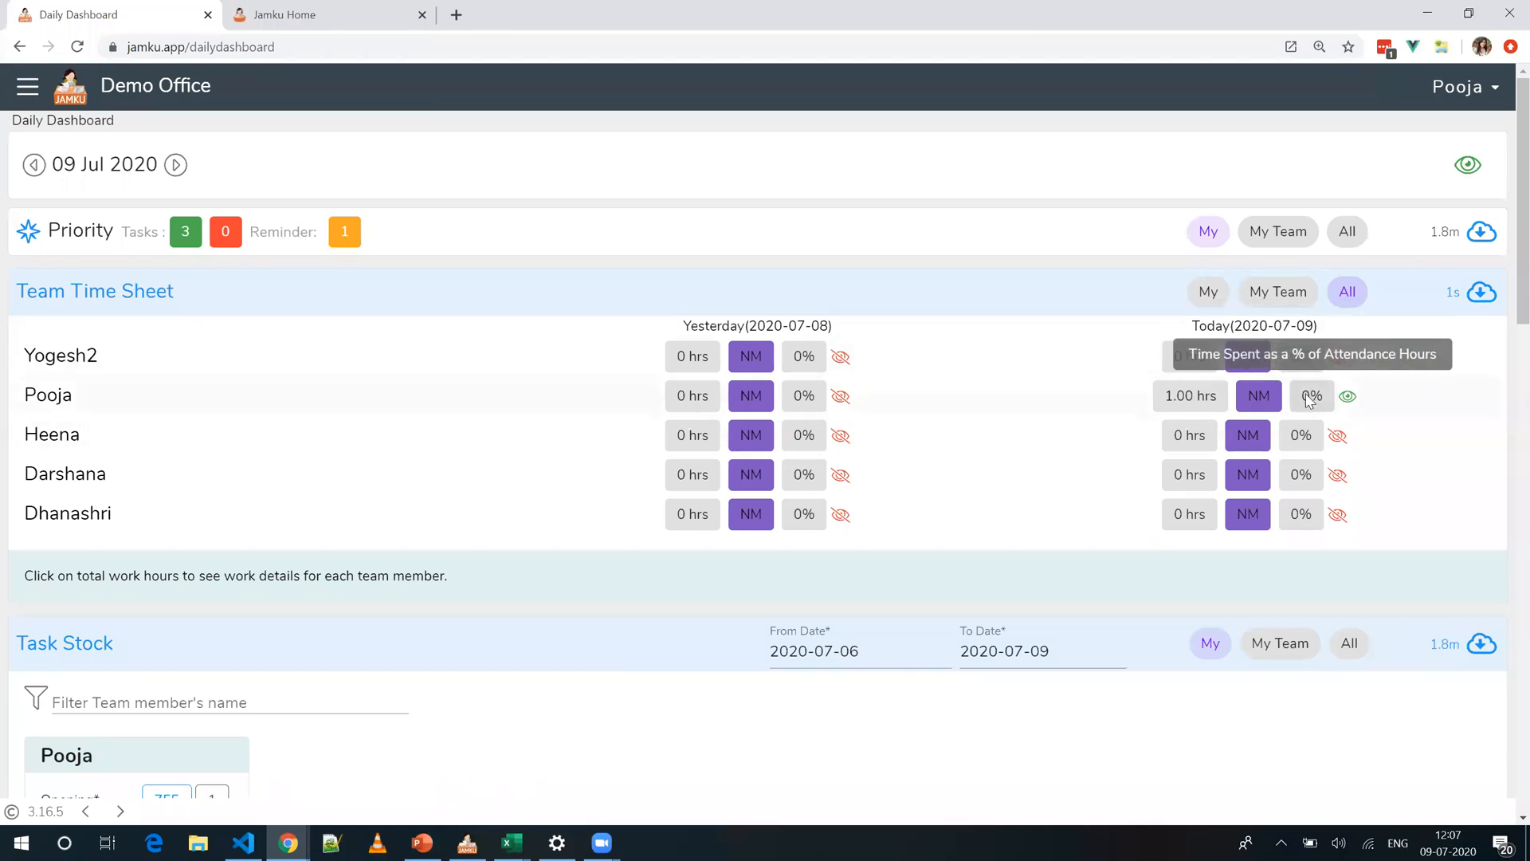
drag(1305, 401, 1329, 406)
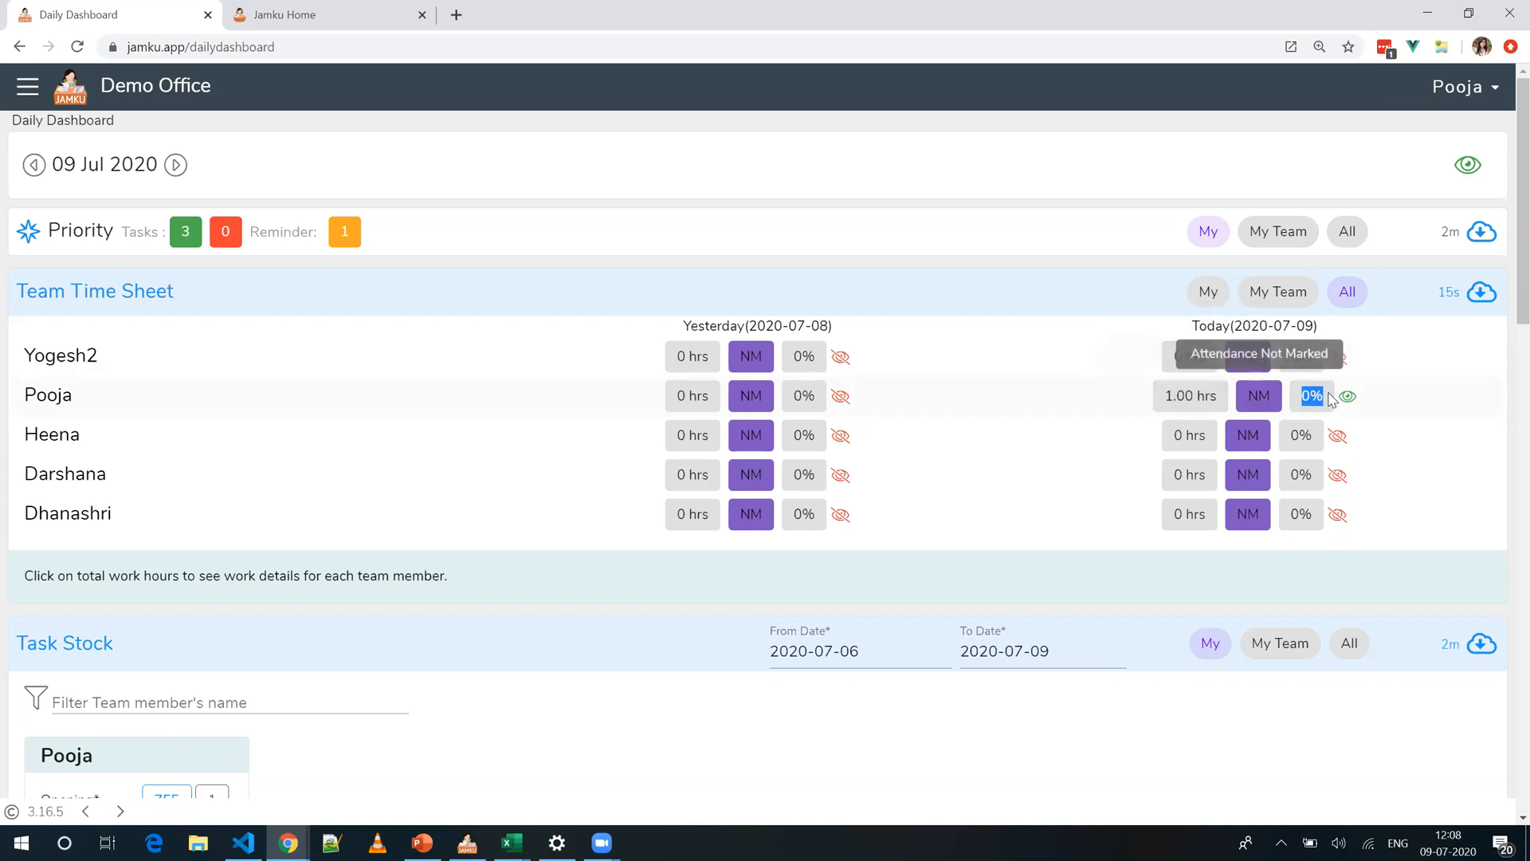
click(1496, 418)
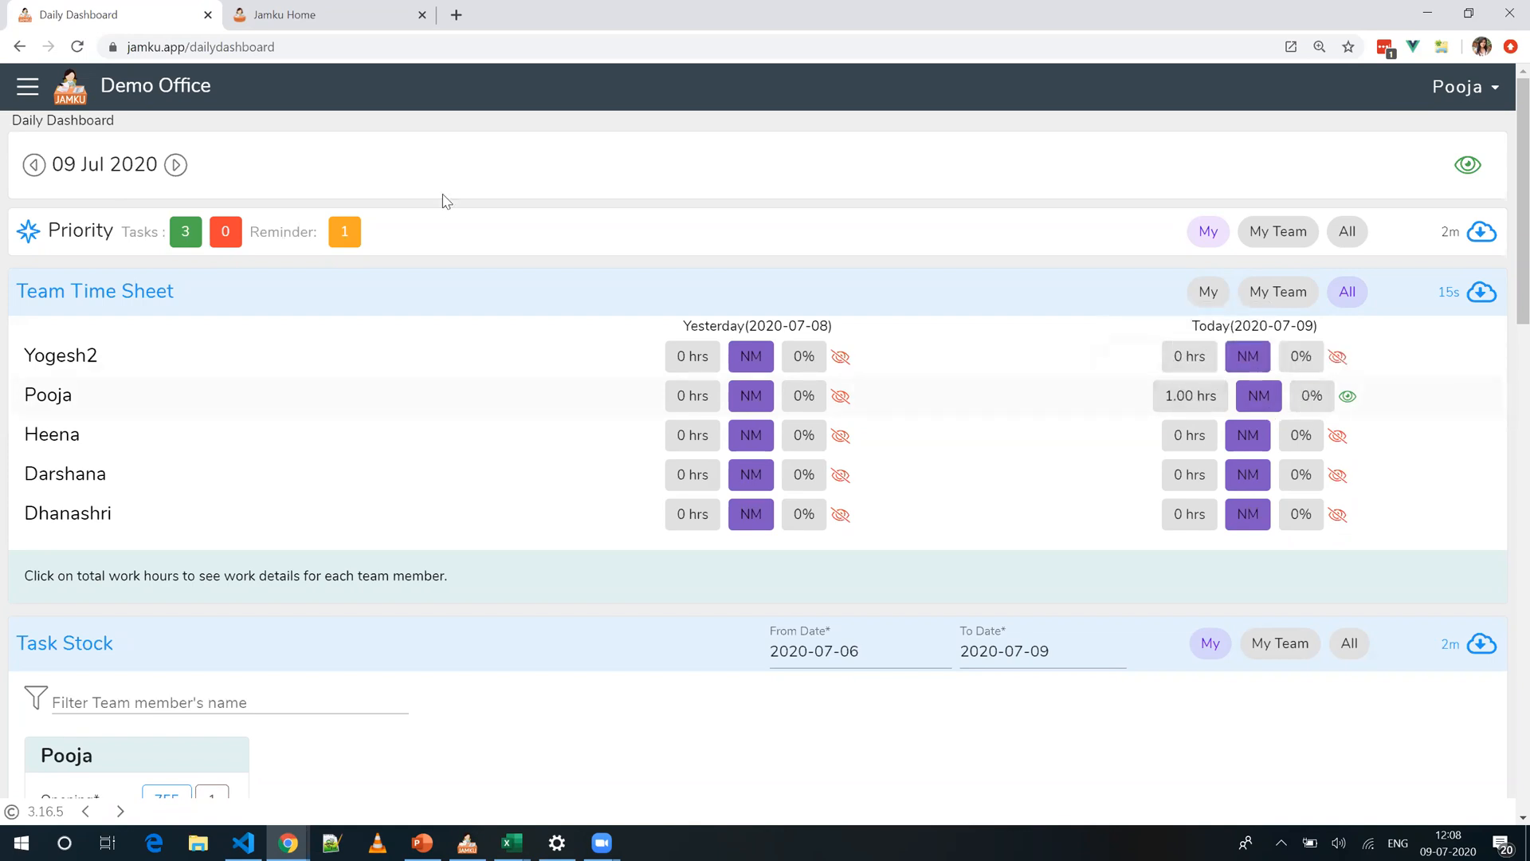
Step: Open the Attendance page and mark the pending team member as present for 09 Jul 2020
click(26, 89)
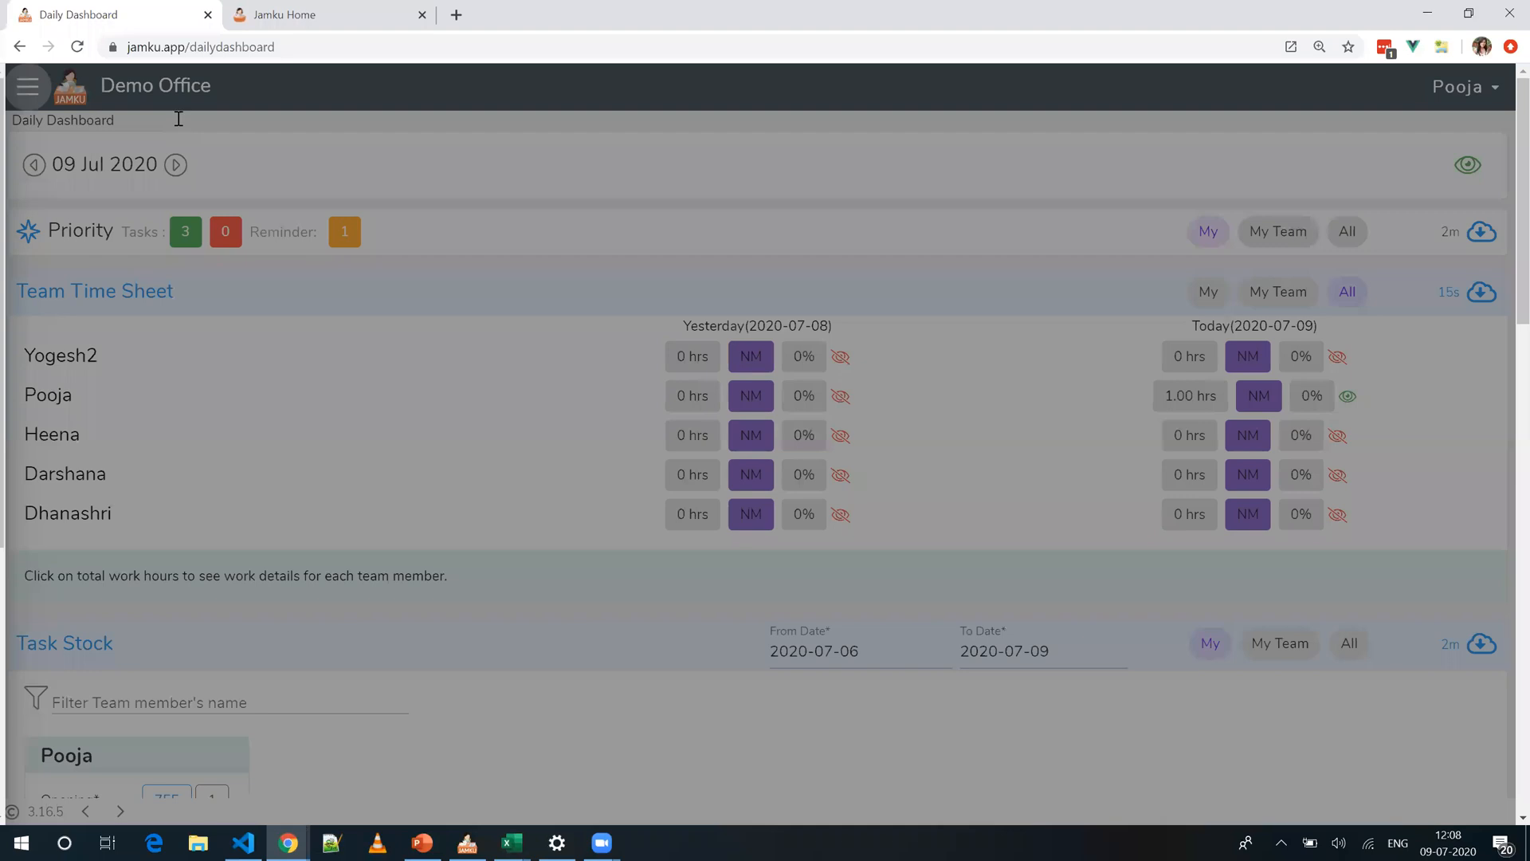
text(at)
click(158, 200)
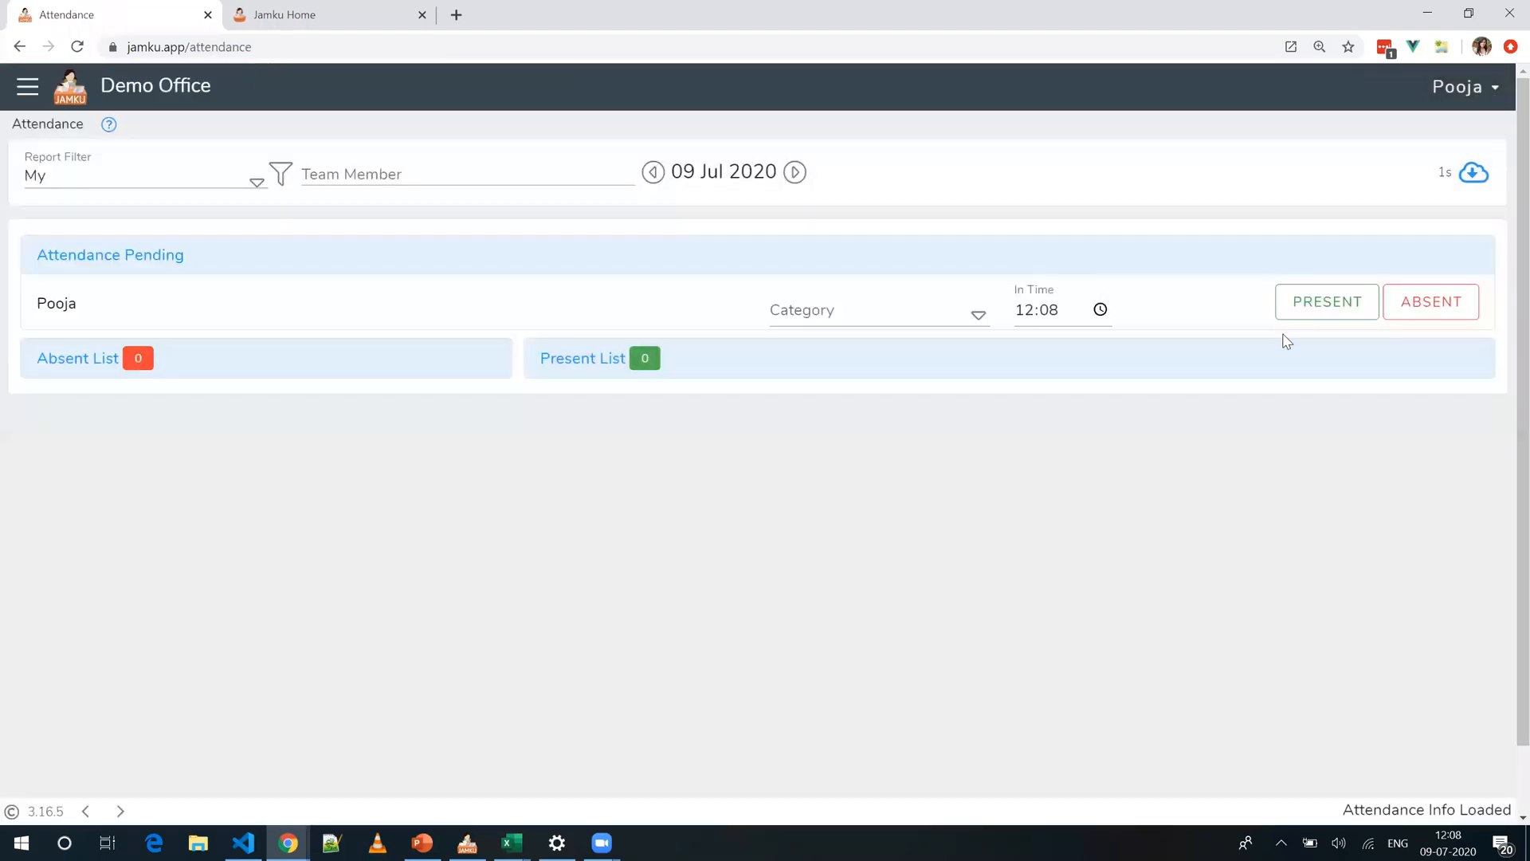
click(1330, 303)
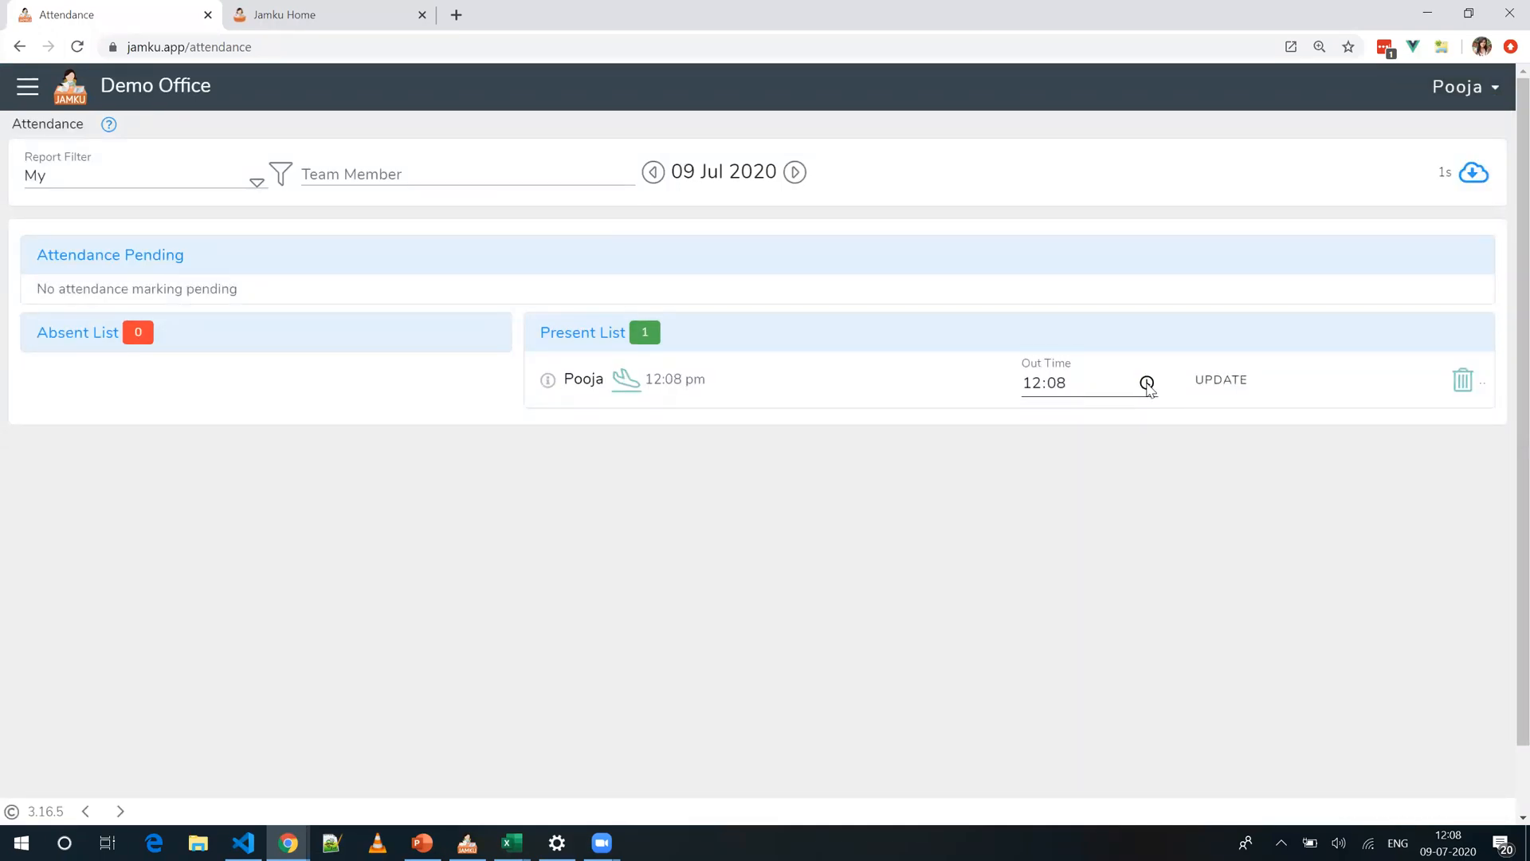
Step: Update the present team member's out time to 18:08
click(1147, 383)
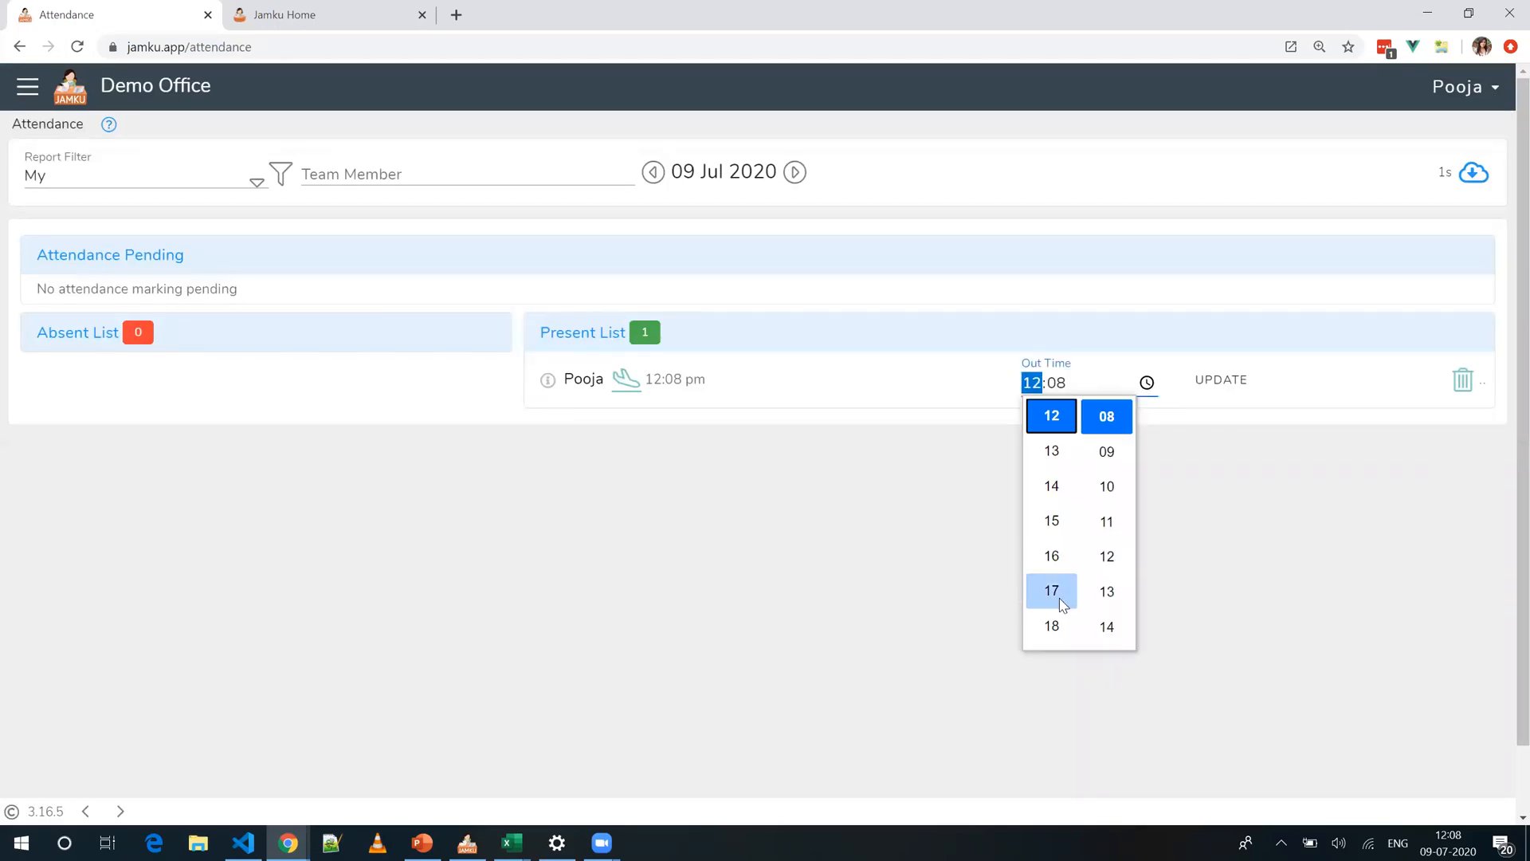
click(1054, 626)
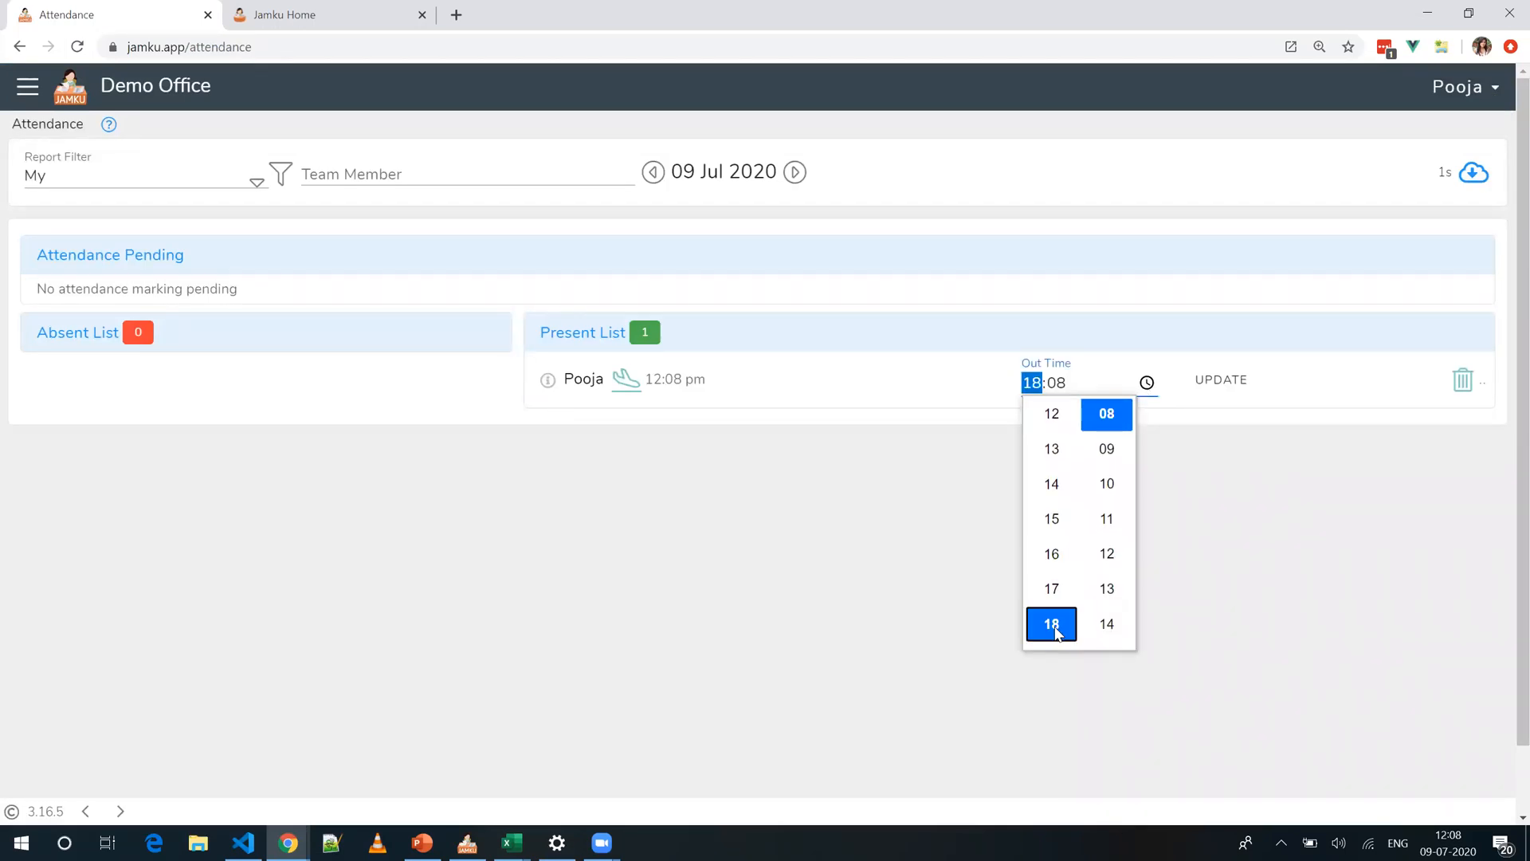
click(1241, 385)
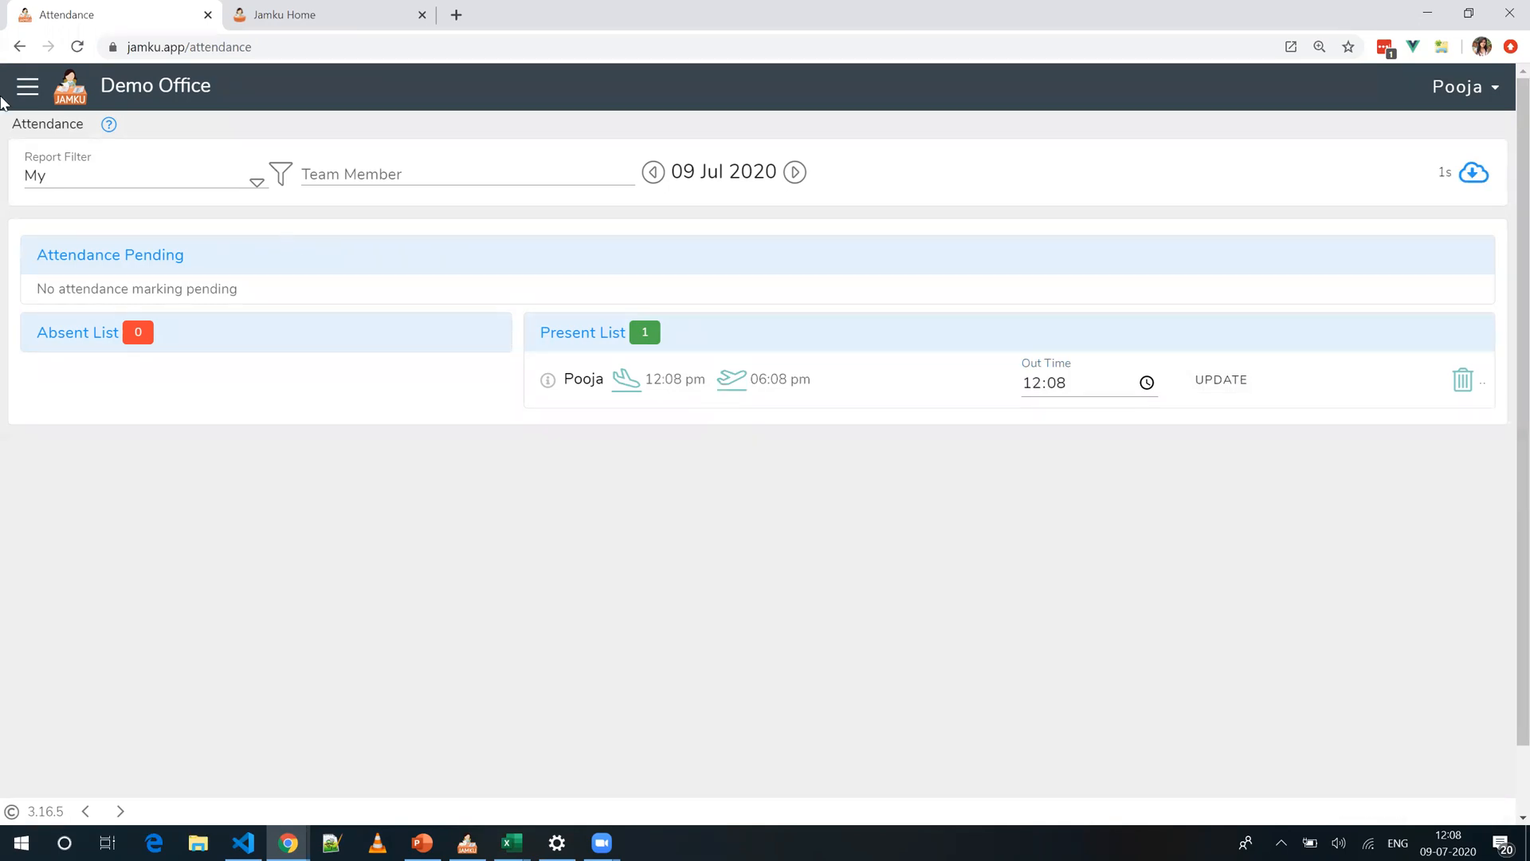
Step: Return to the Daily Dashboard, refresh the Team Time Sheet and check the member's attendance status and time-spent percentage for today
click(18, 50)
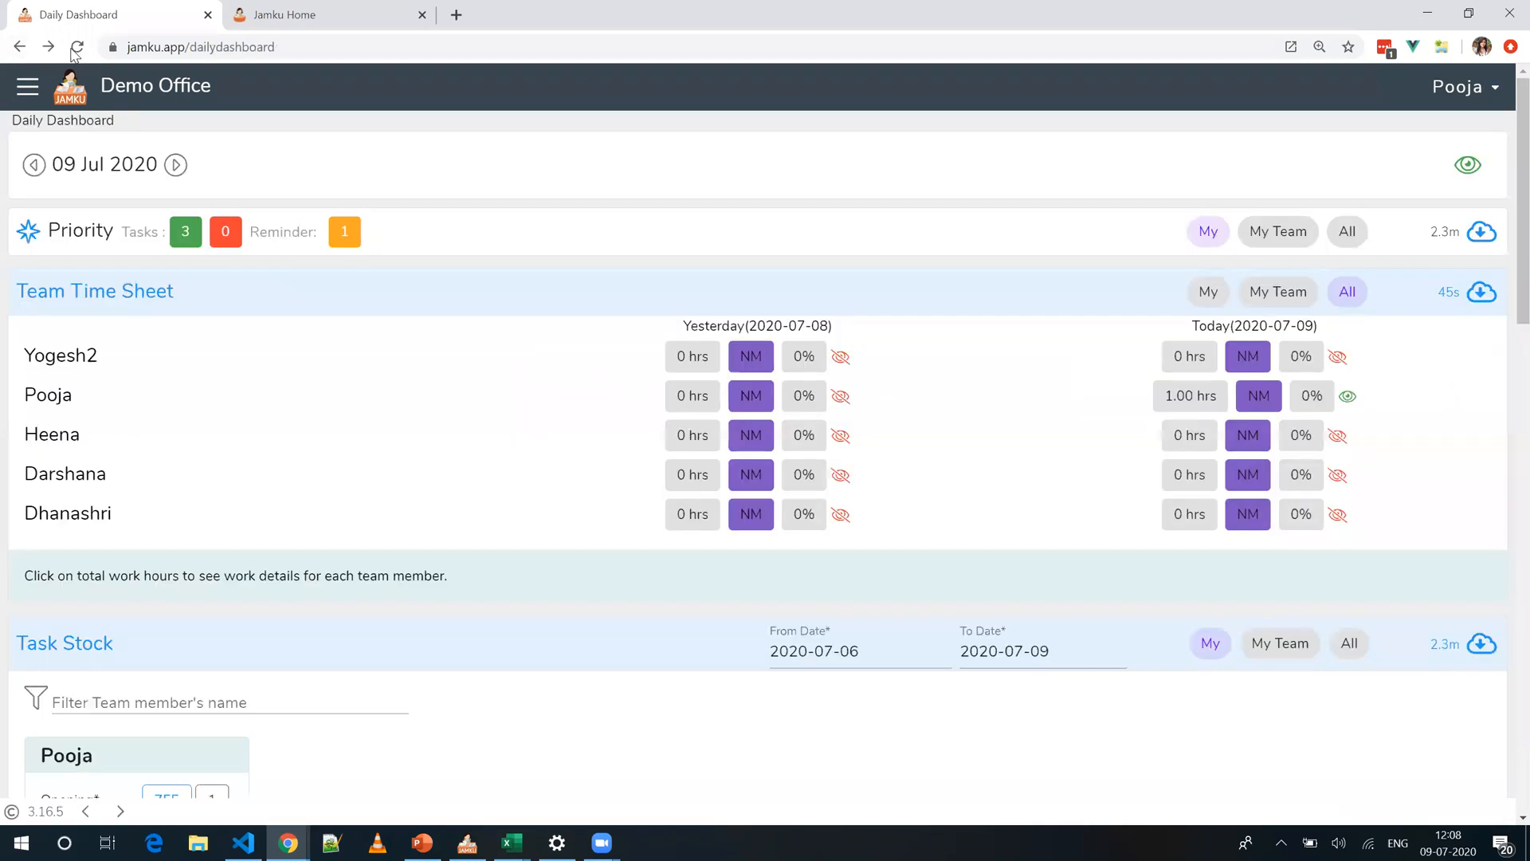
click(1488, 297)
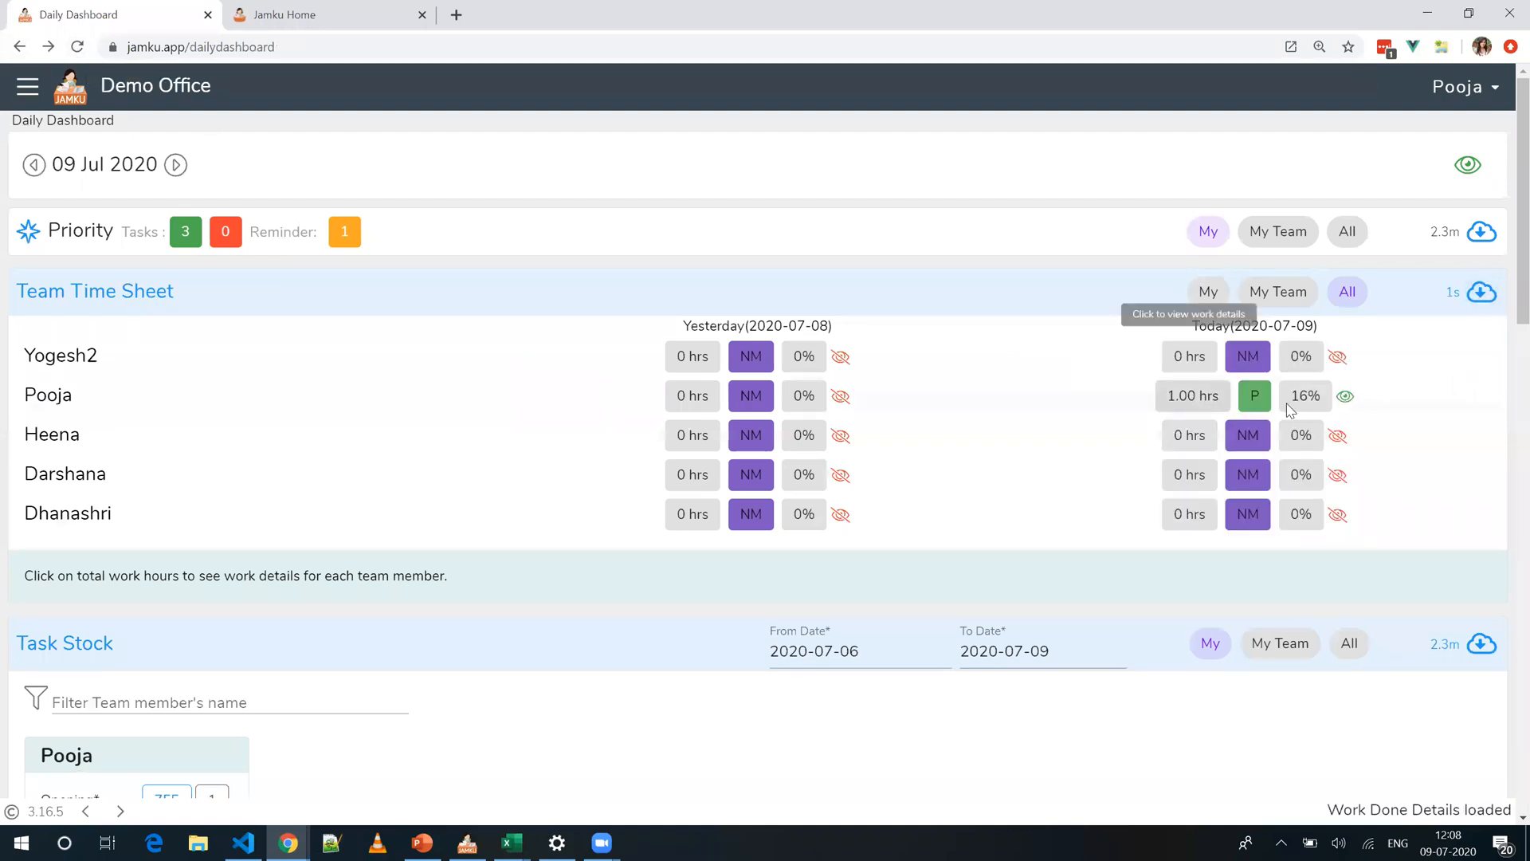
mouse_move(1263, 405)
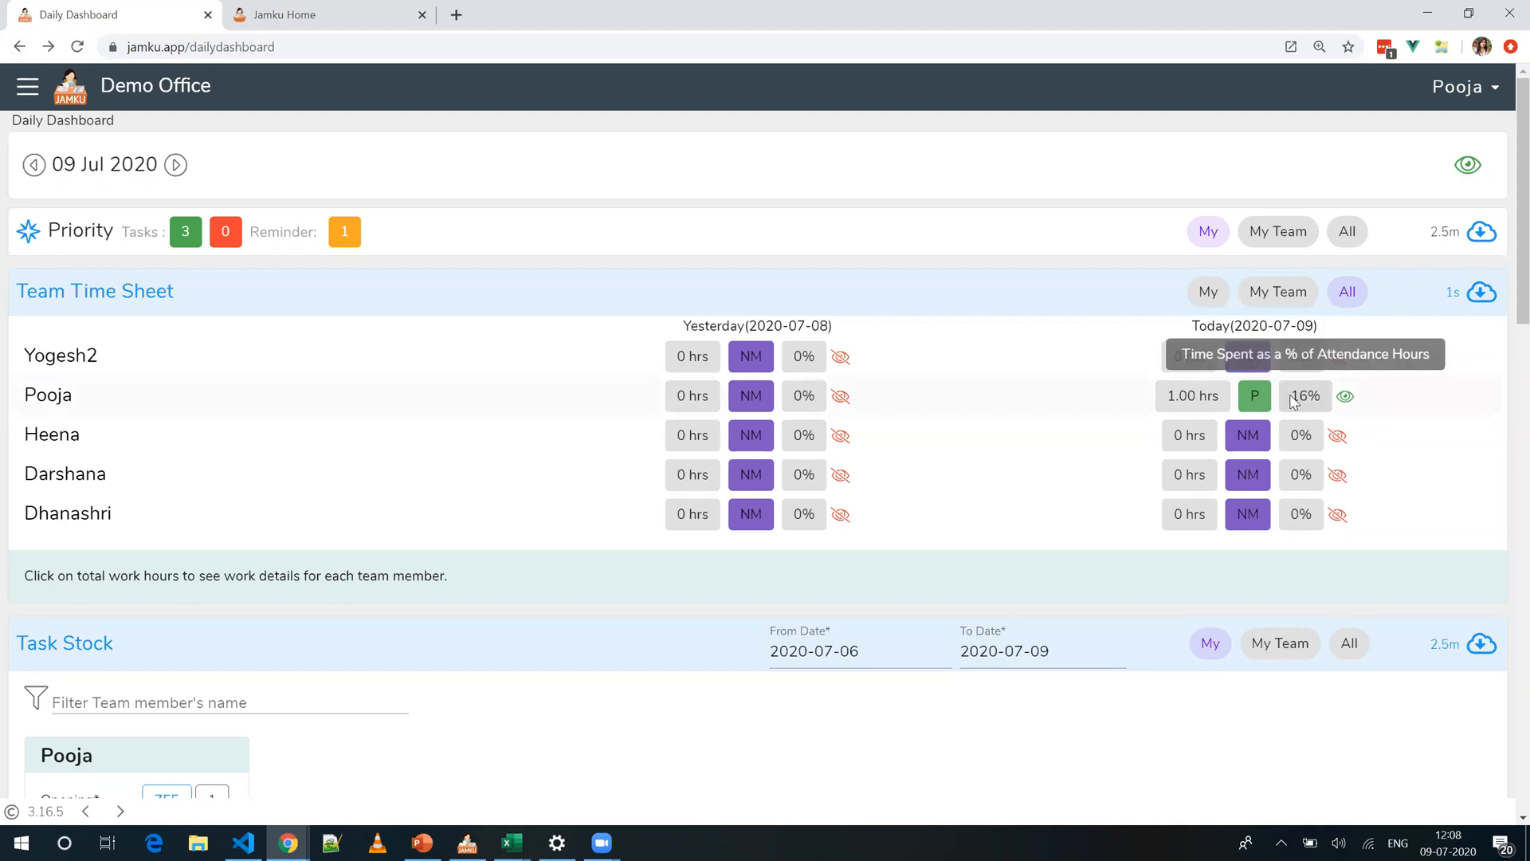
drag(1291, 403, 1325, 405)
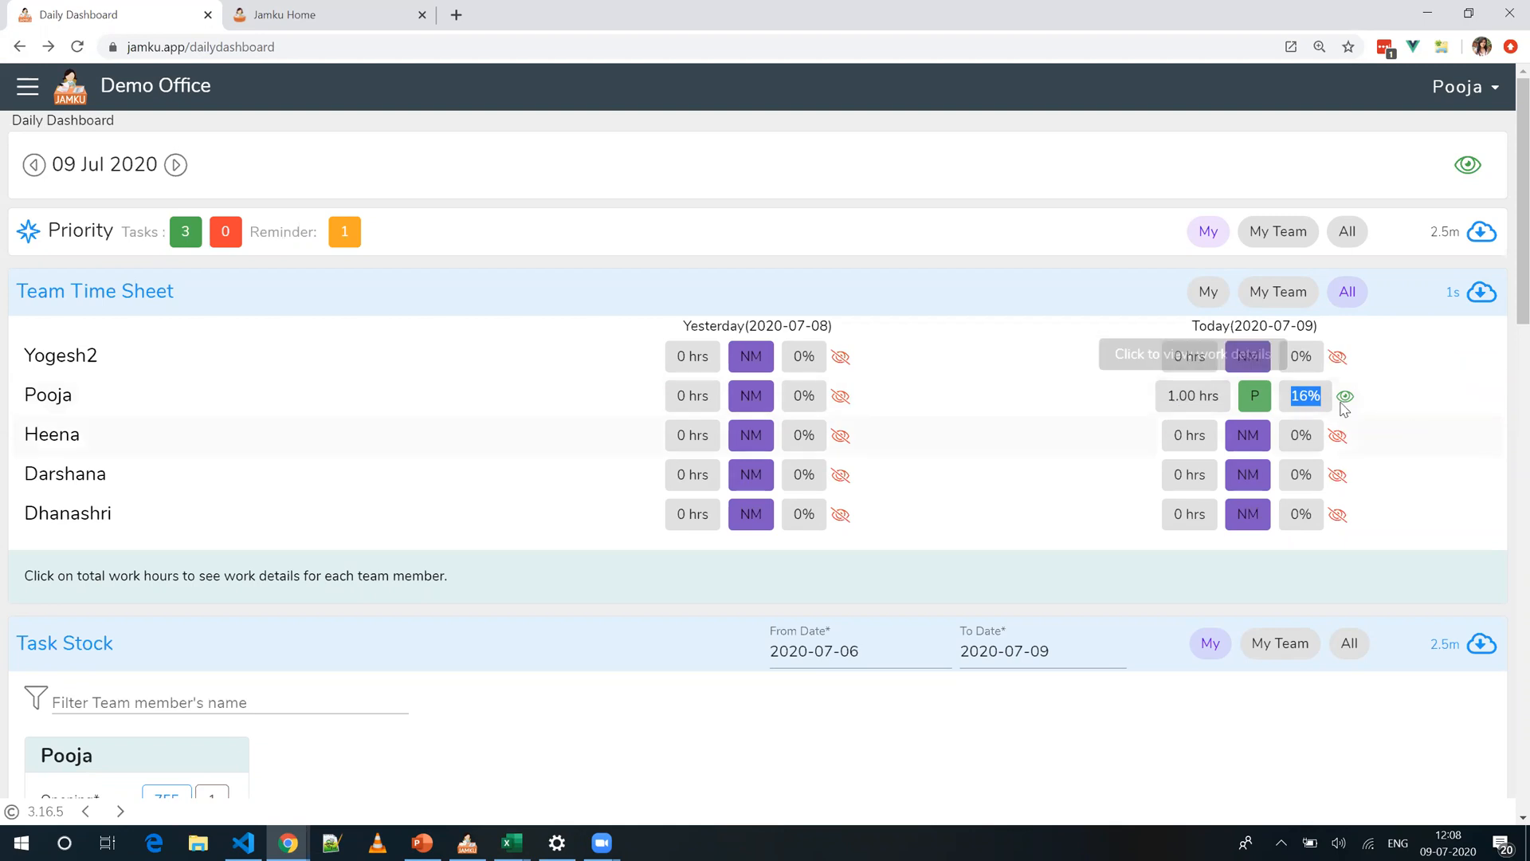
mouse_move(1257, 399)
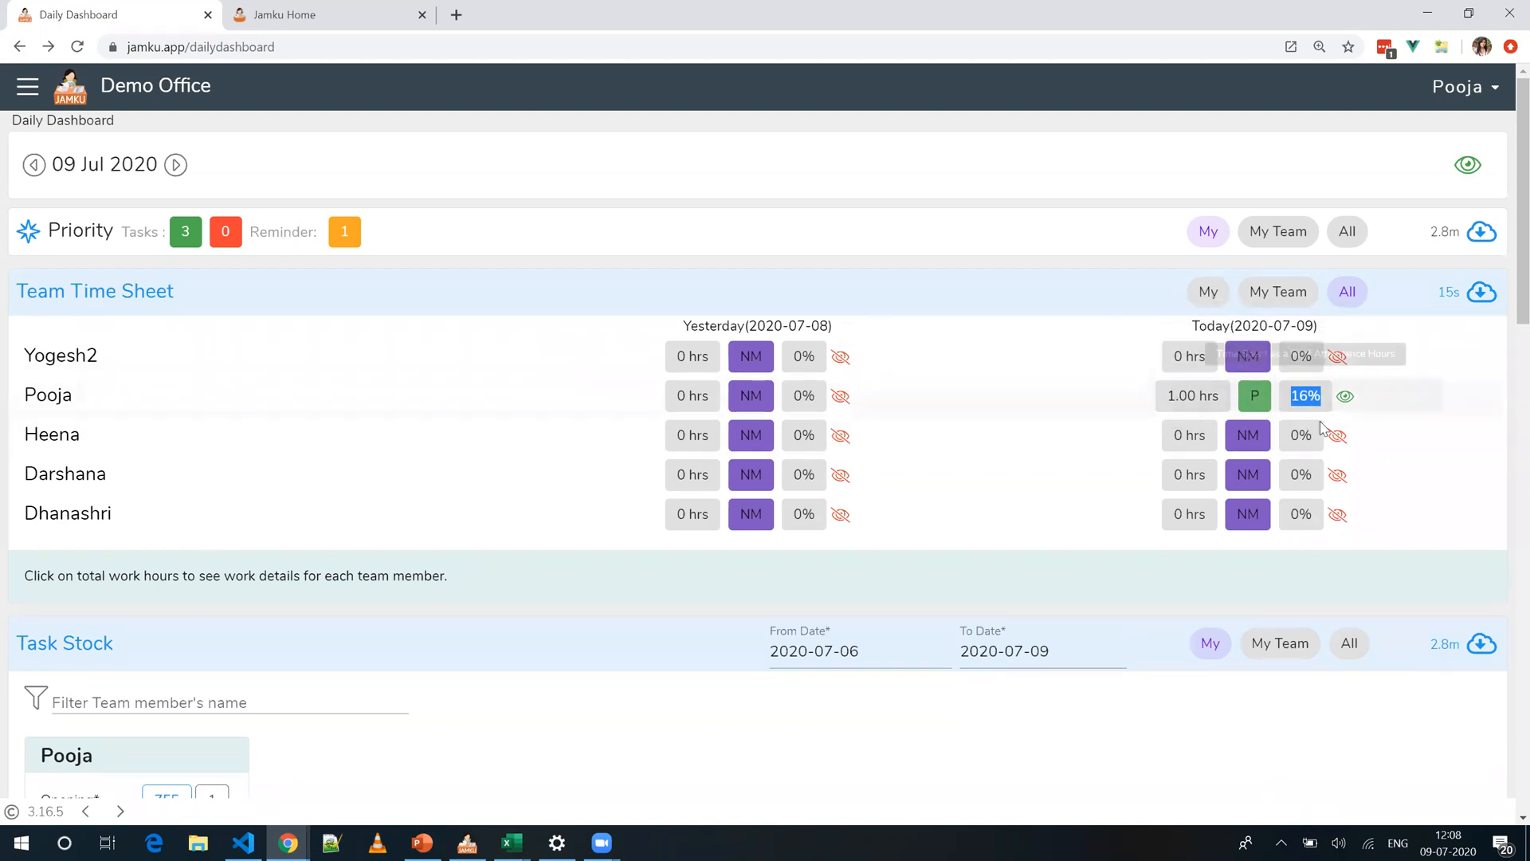
click(1427, 411)
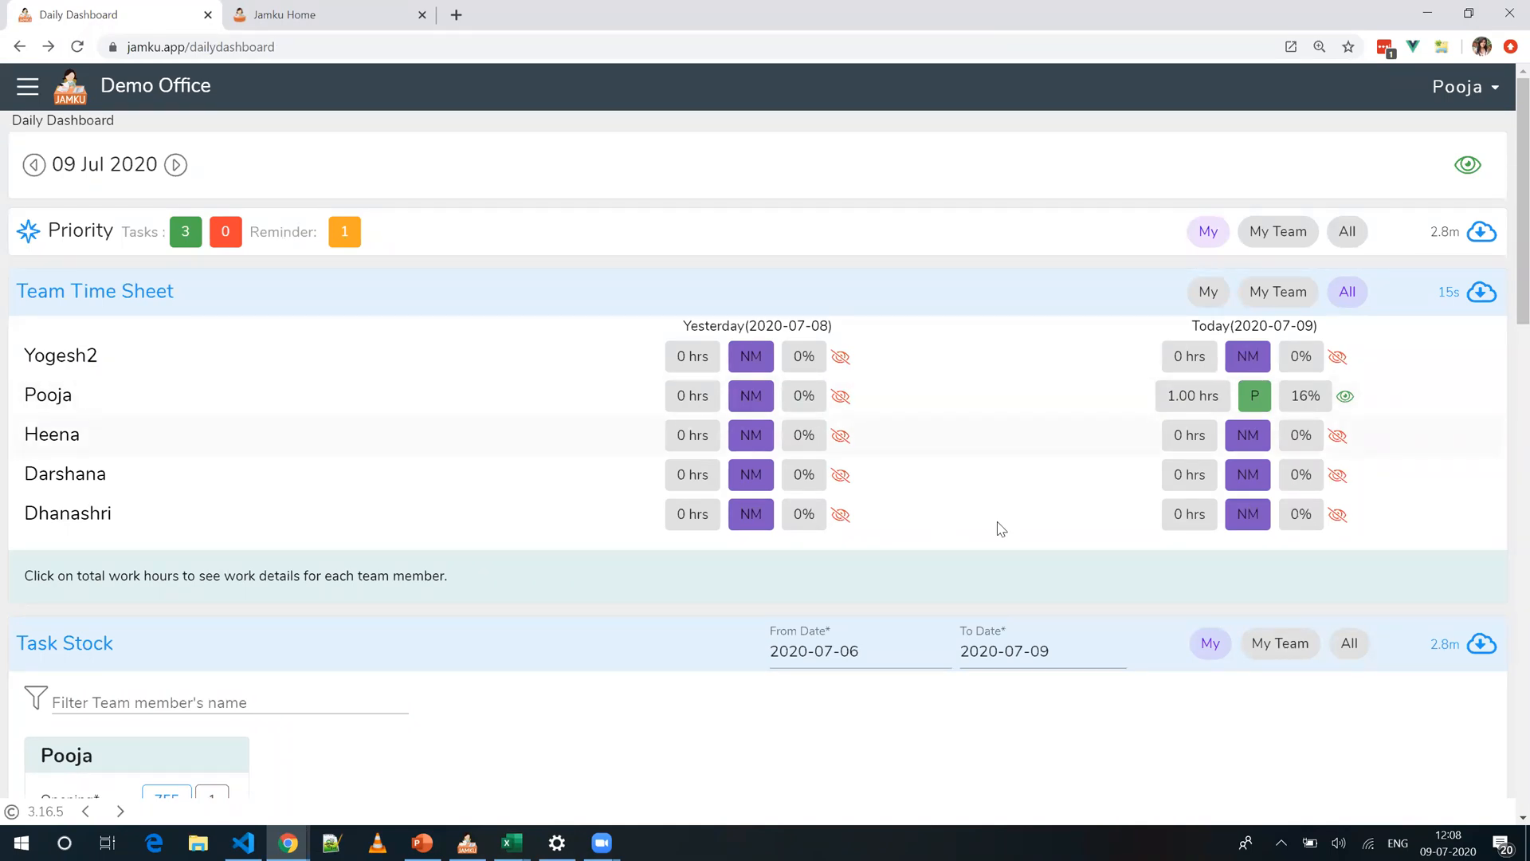
Step: Examine the Task Stock section of the Daily Dashboard, including its date range and task figures
scroll(797, 529, down, 1)
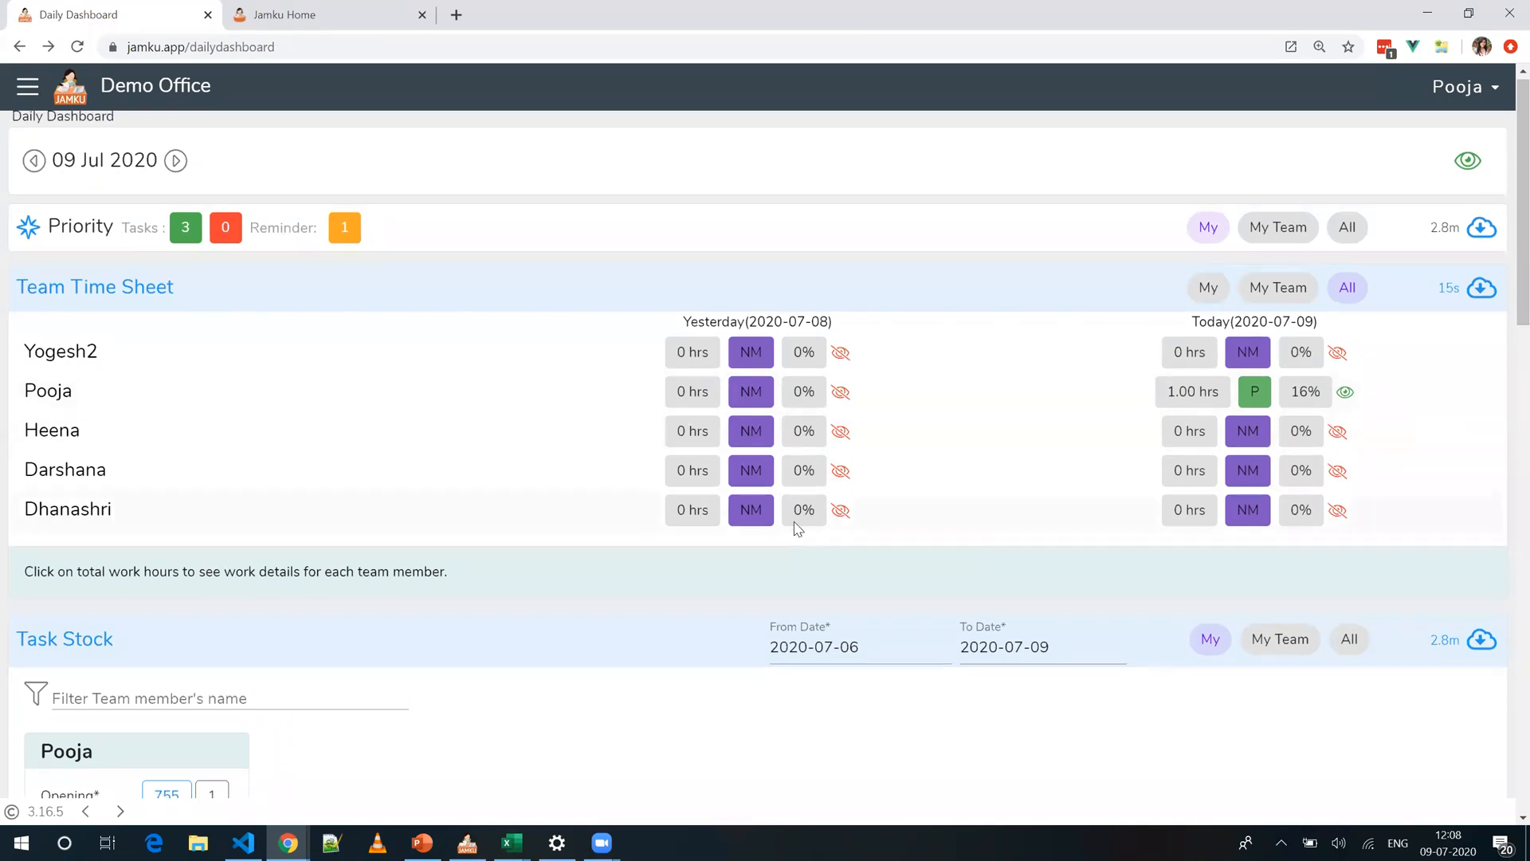
scroll(798, 529, down, 5)
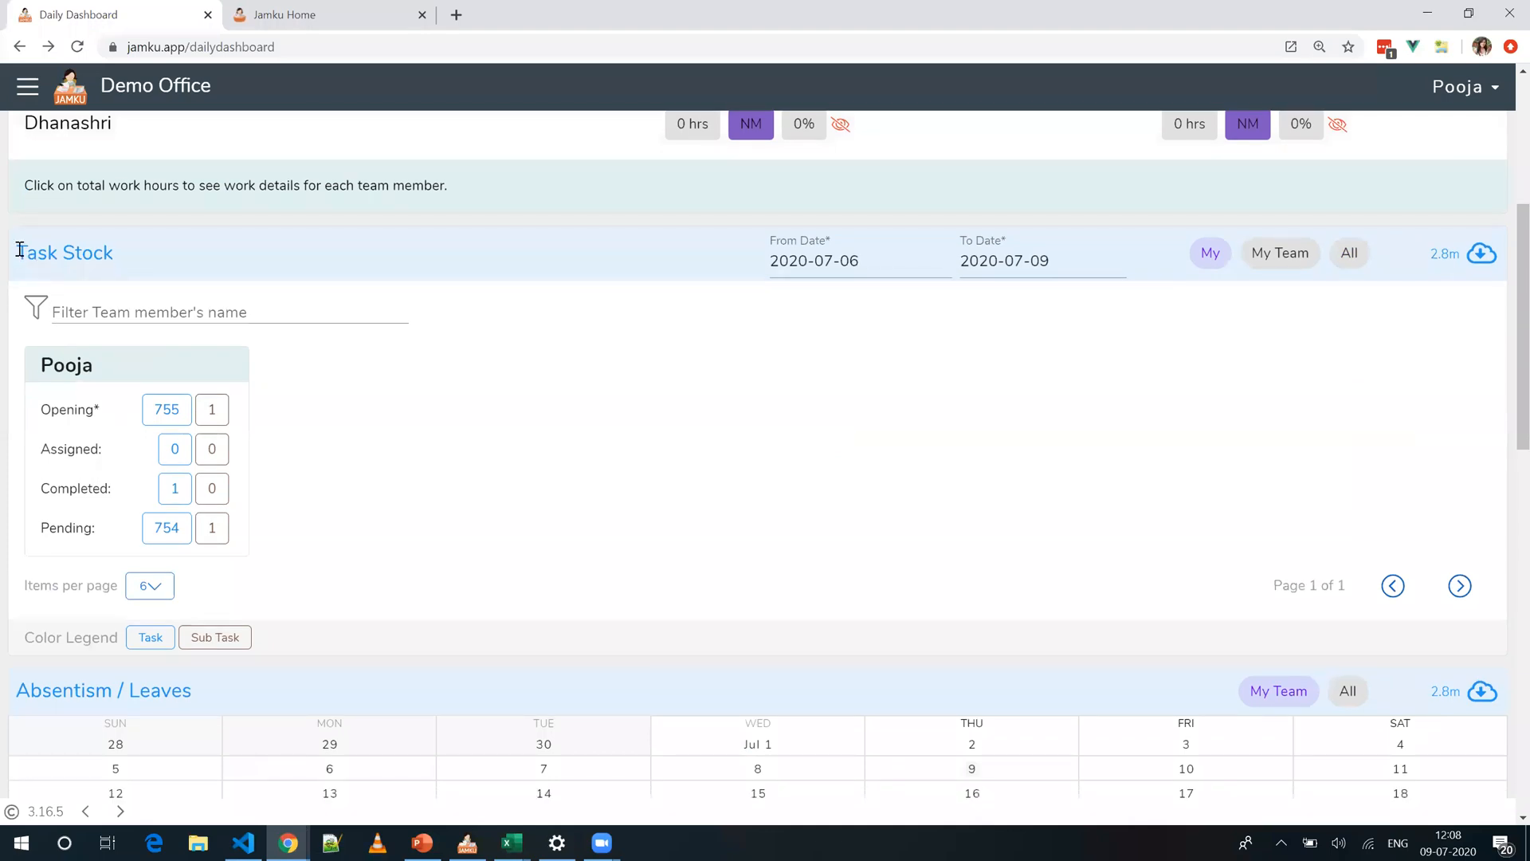
drag(17, 247, 124, 261)
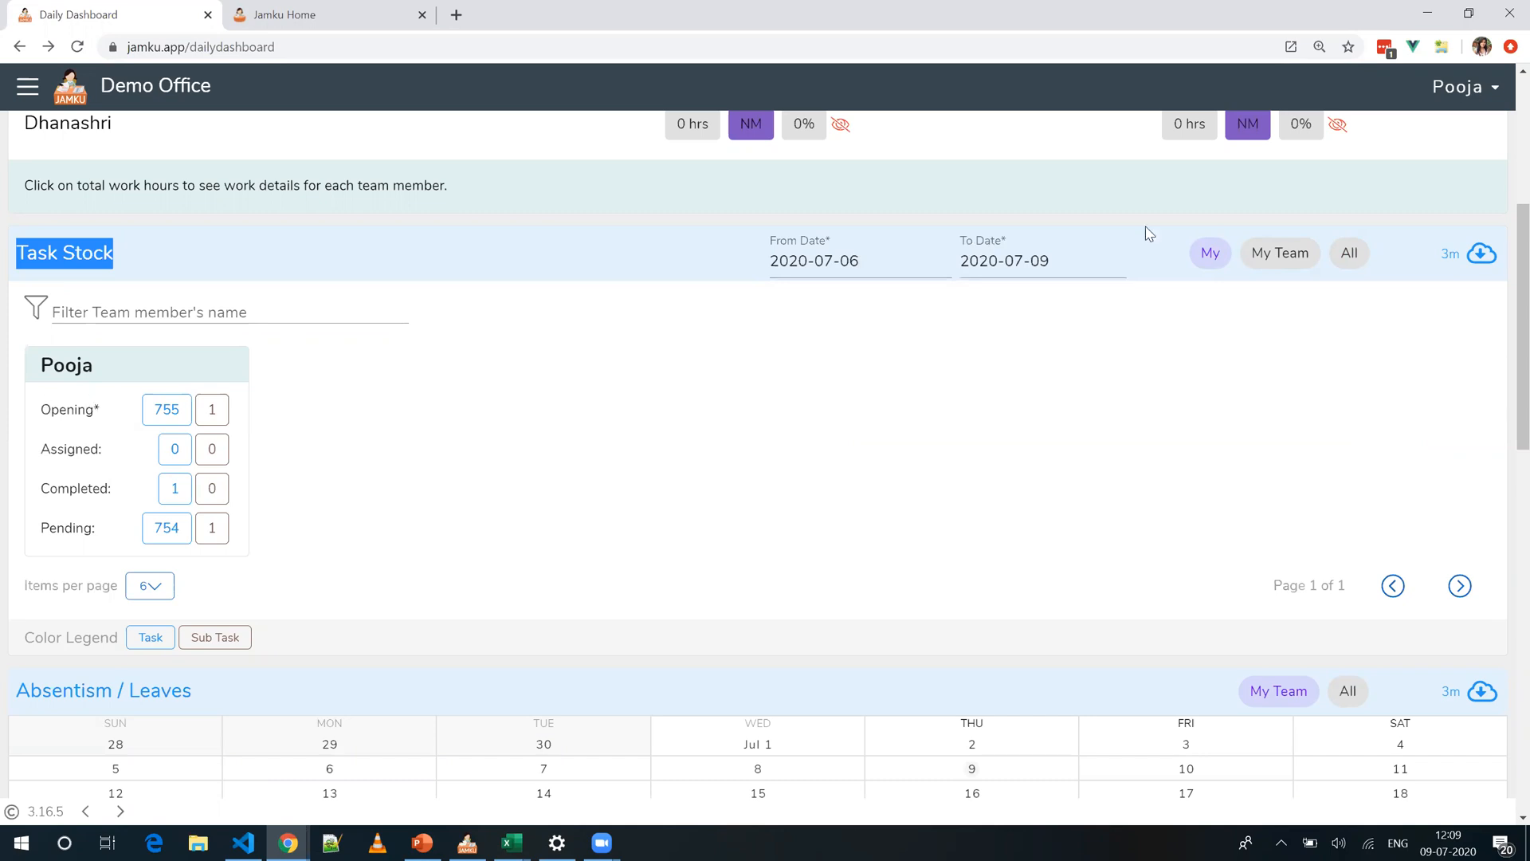
click(522, 242)
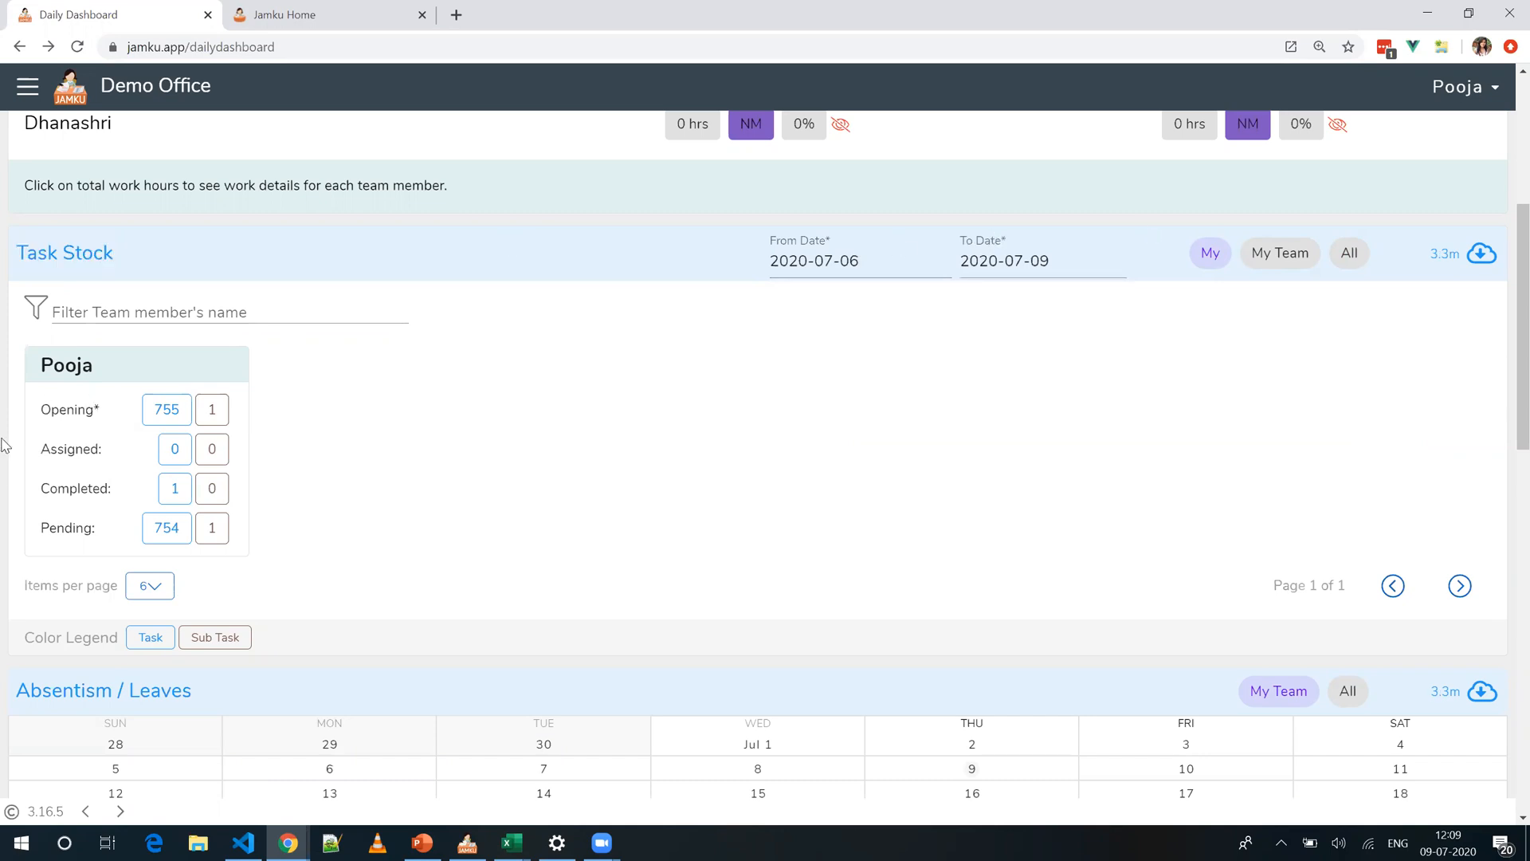
Step: Review the opening, assigned, completed and pending task and subtask figures on the member's Task Stock card
drag(41, 412, 208, 414)
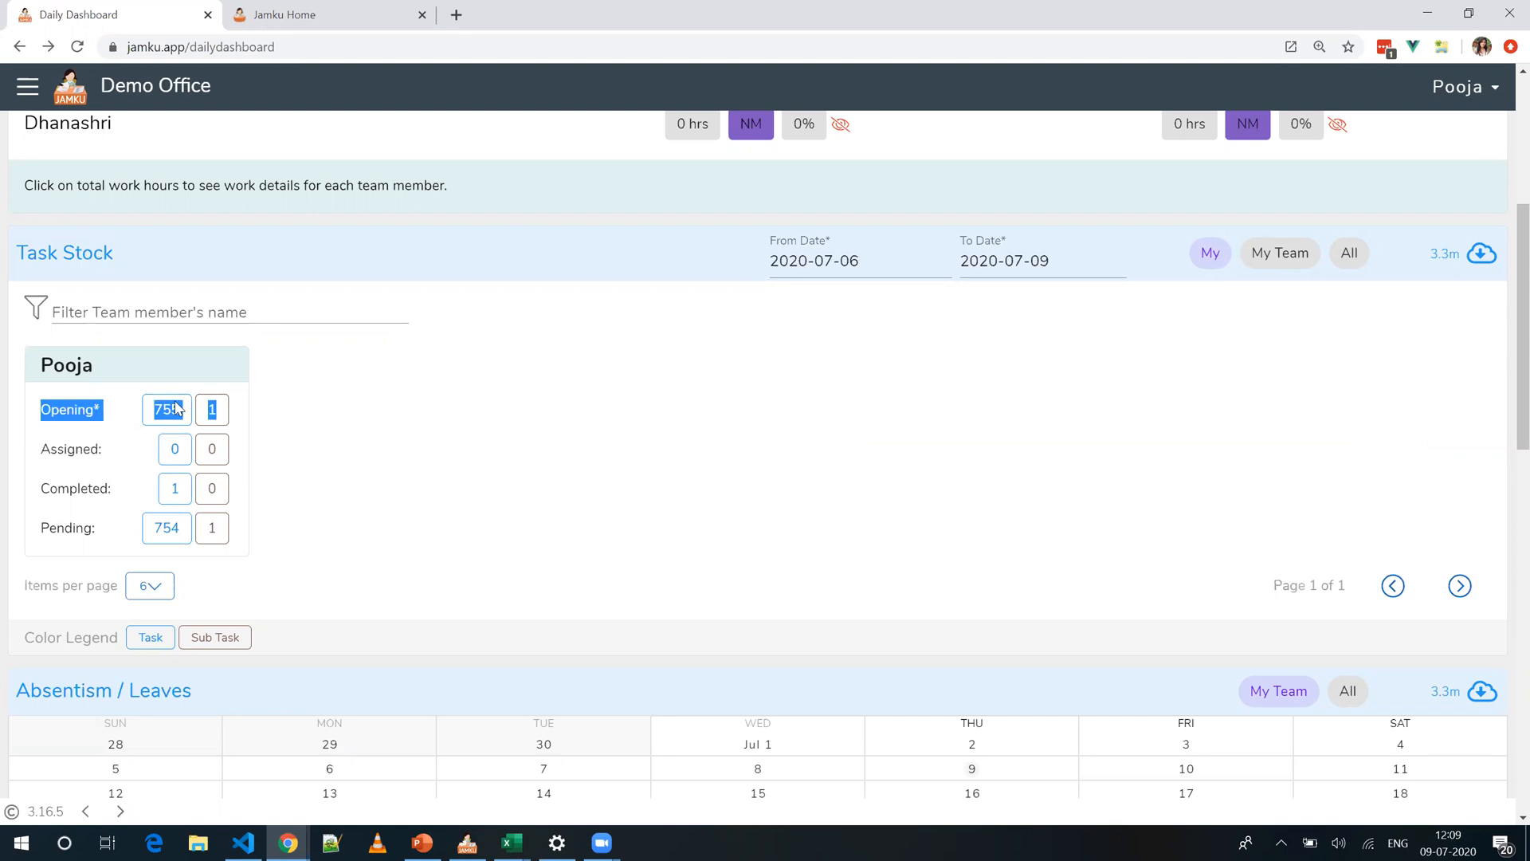
click(206, 358)
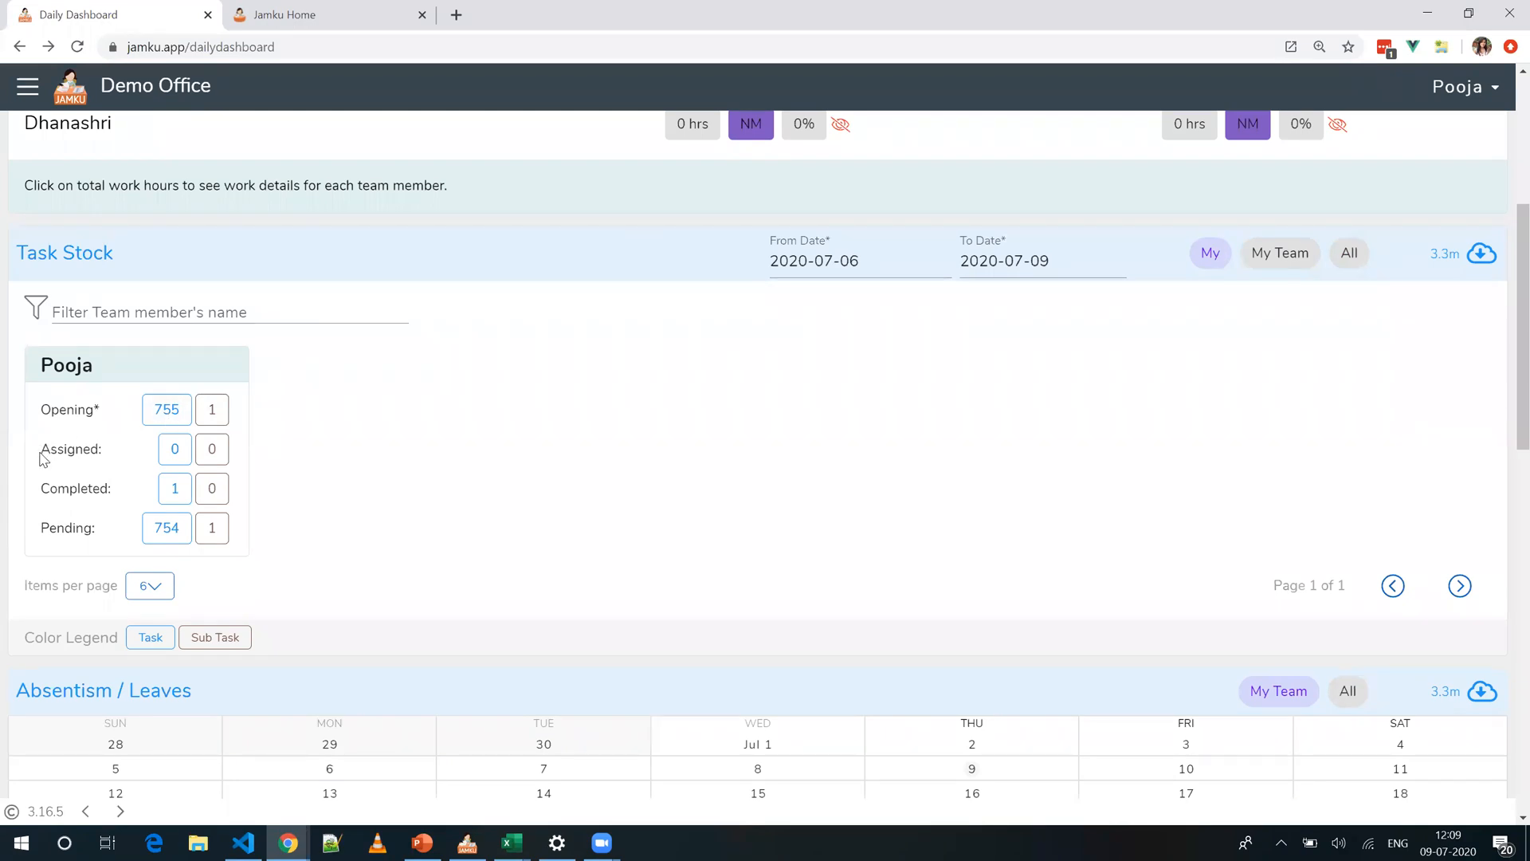
drag(95, 446, 252, 442)
click(253, 443)
mouse_move(214, 495)
Step: Set the Absentism / Leaves calendar on the Daily Dashboard to show all team members
scroll(689, 560, down, 2)
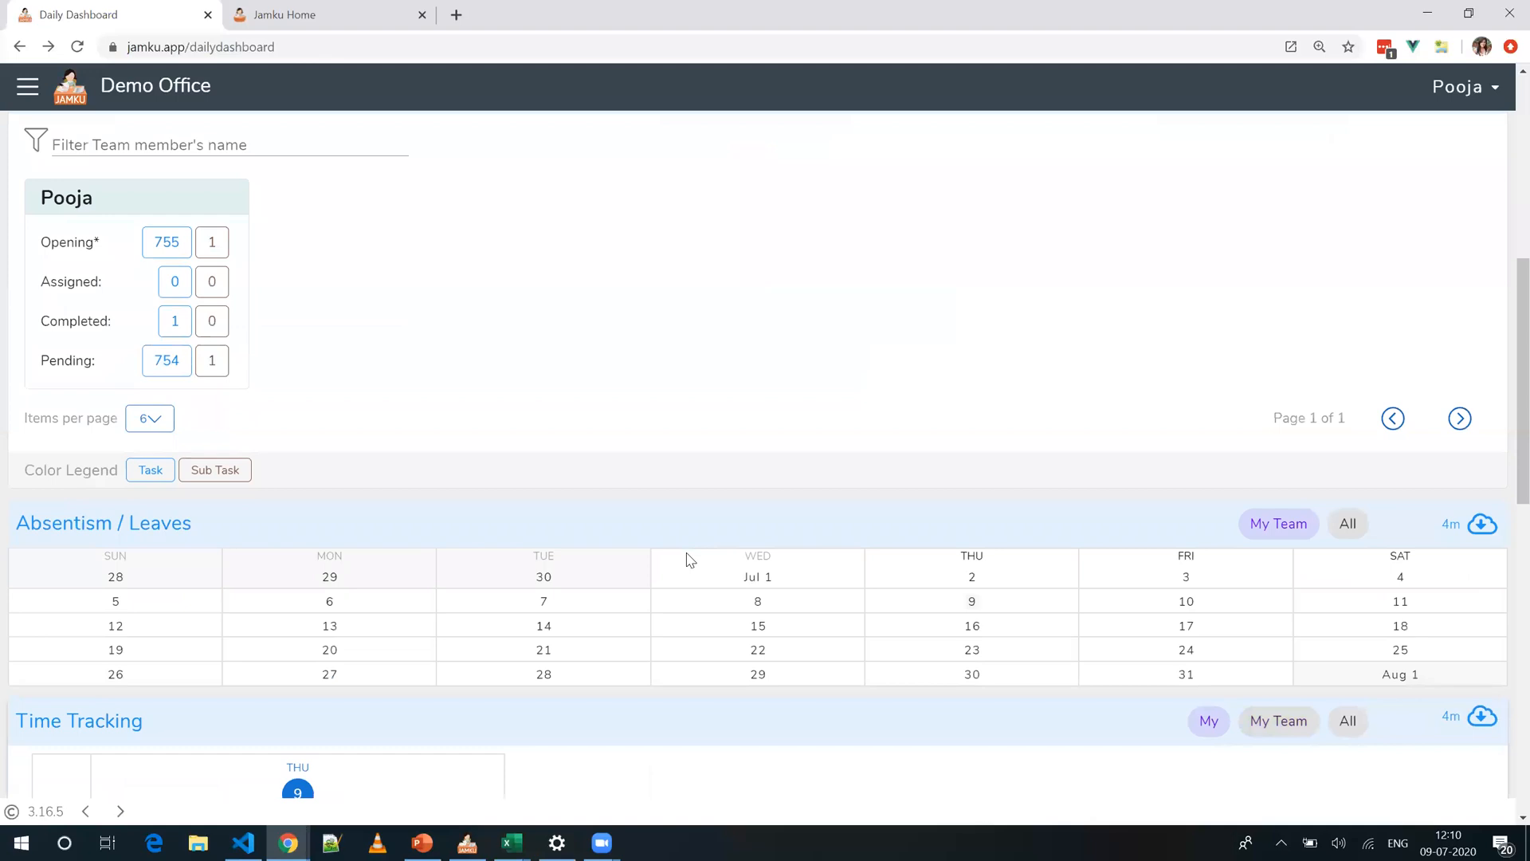
scroll(689, 560, down, 1)
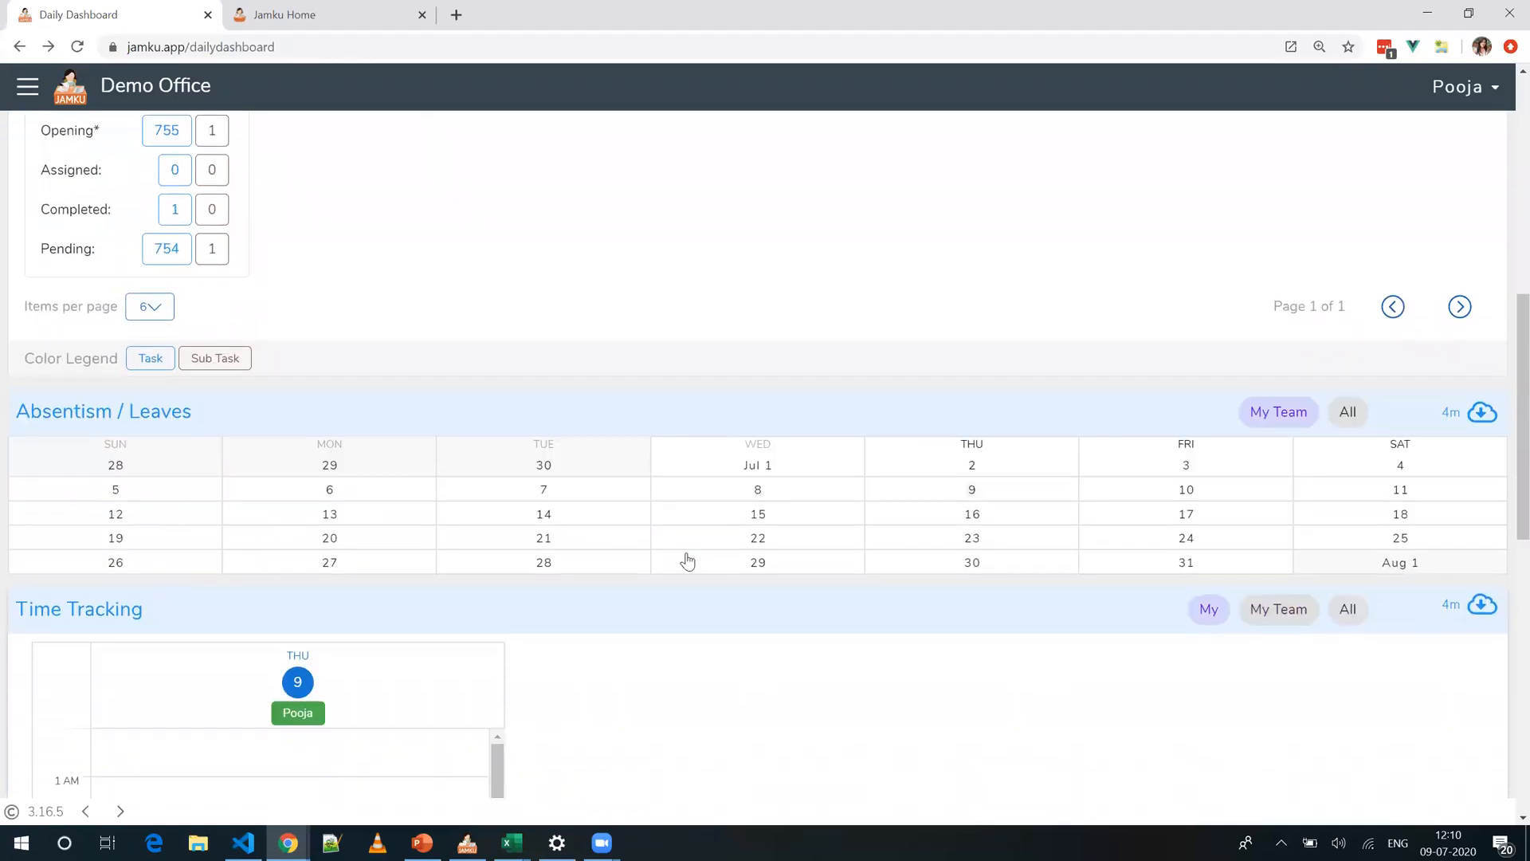
scroll(19, 363, down, 1)
drag(16, 368, 227, 382)
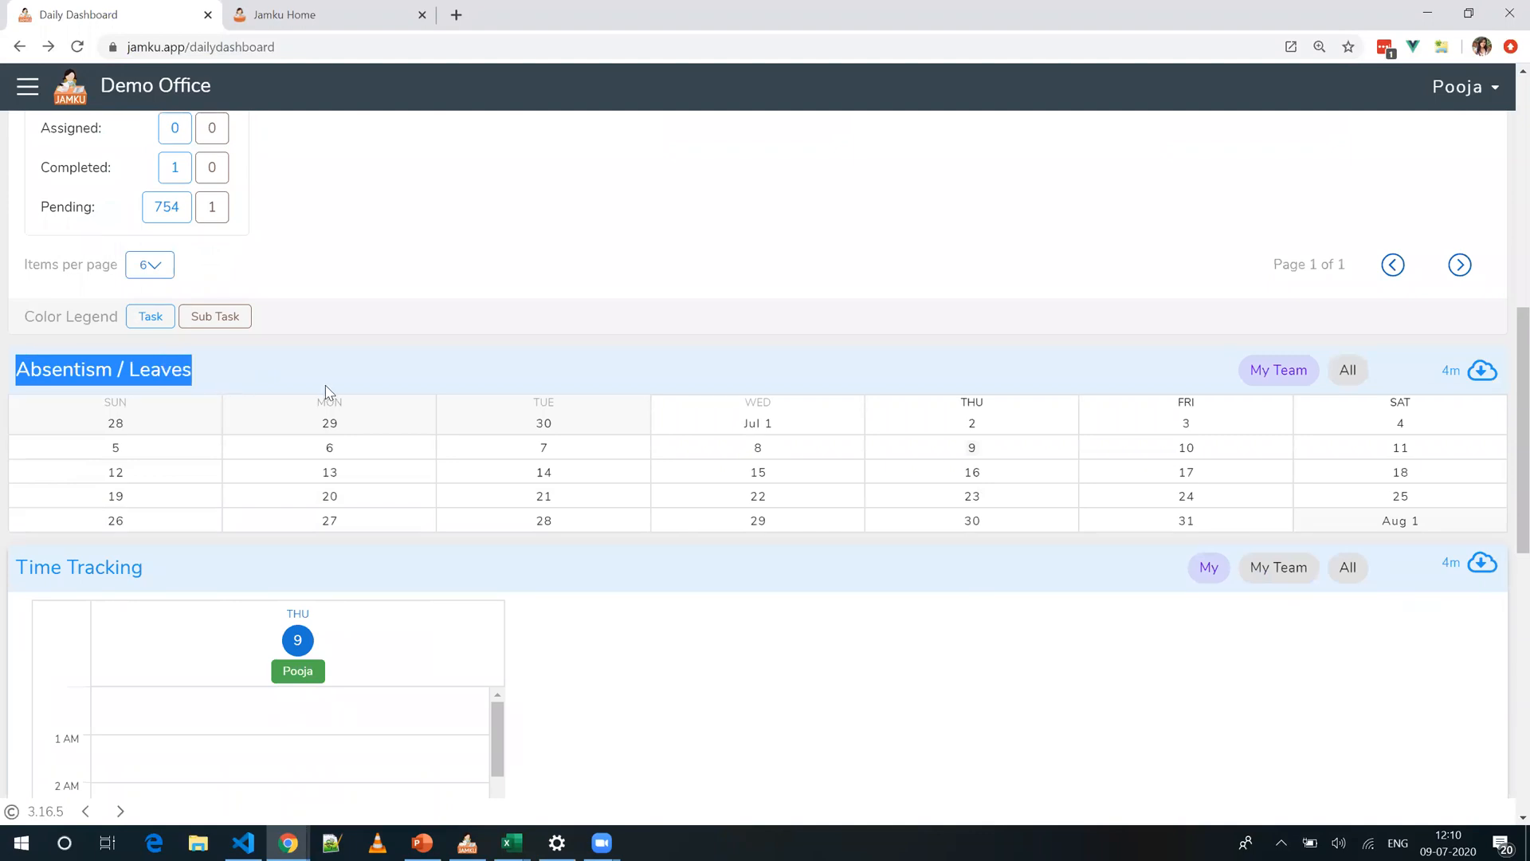
click(1030, 400)
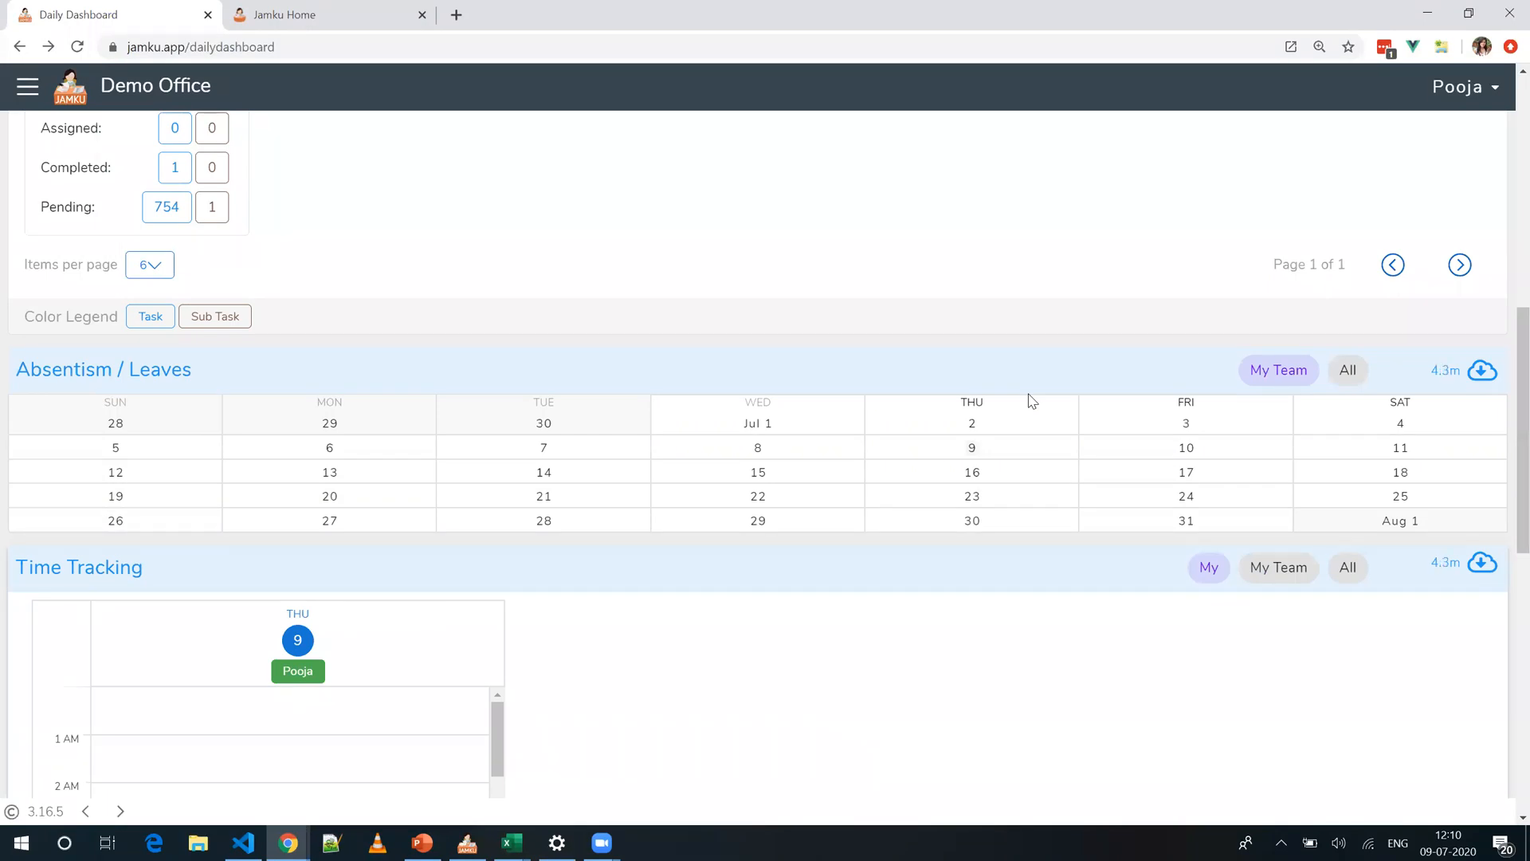
click(1349, 371)
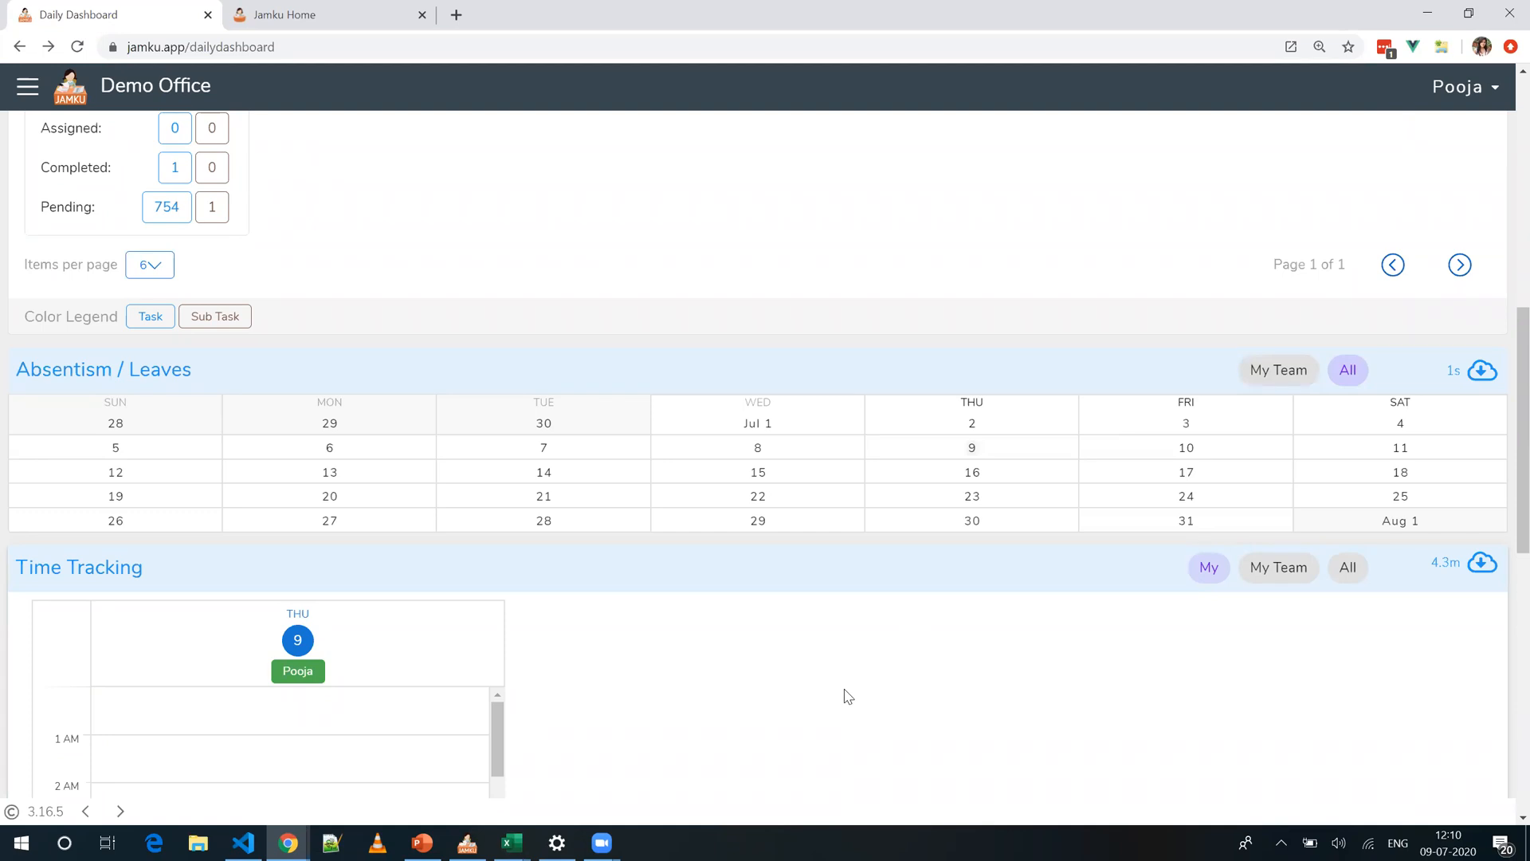
Step: Examine the Time Tracking section's hourly schedule for the 9th, from morning through evening
scroll(848, 696, down, 5)
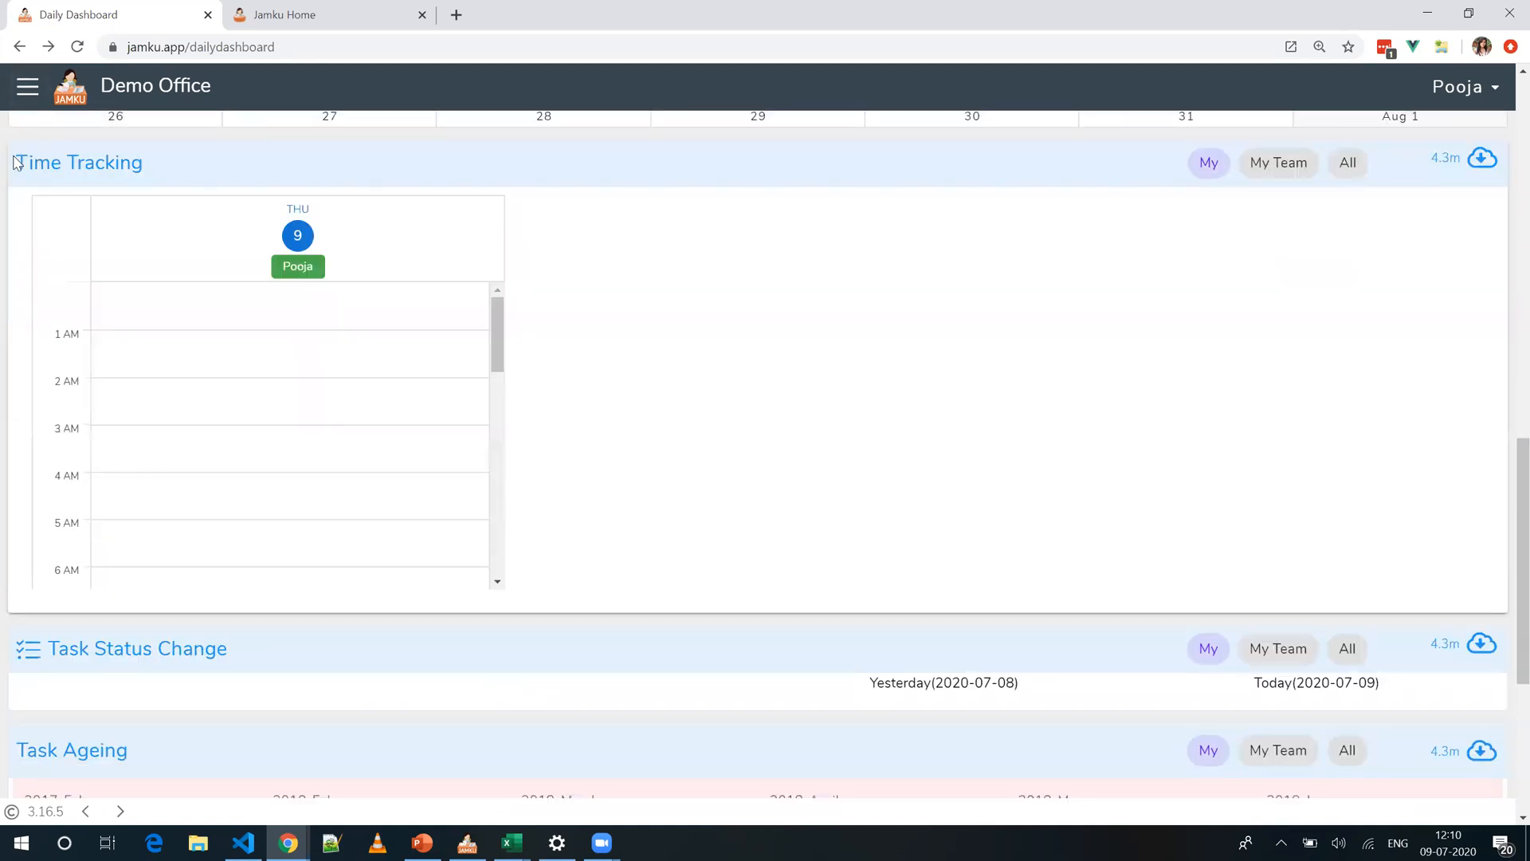
mouse_move(13, 159)
mouse_down()
mouse_move(134, 161)
mouse_move(16, 155)
mouse_up()
triple_click(18, 162)
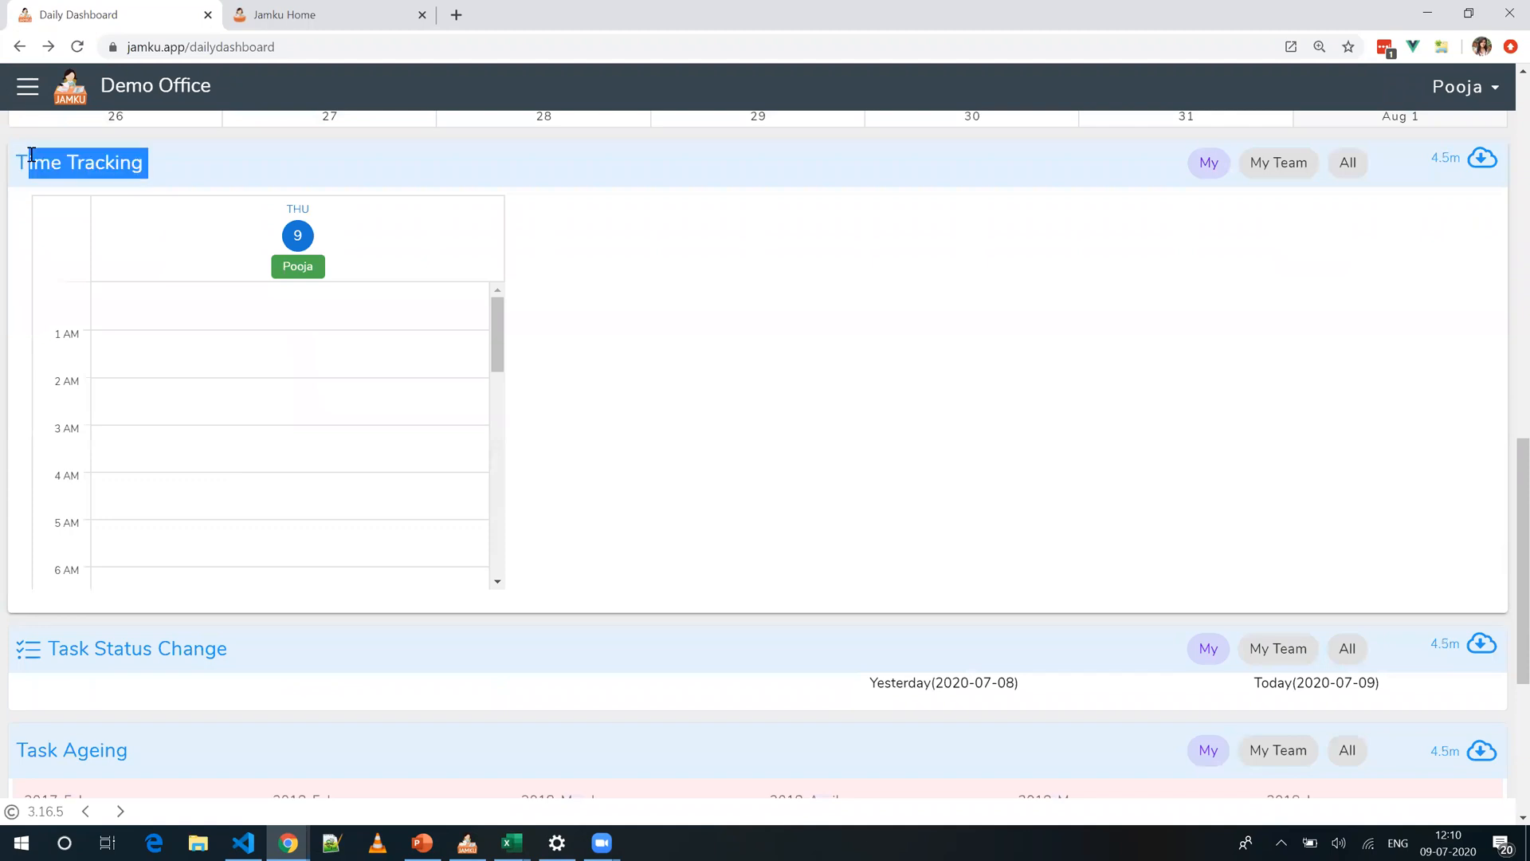
click(1019, 307)
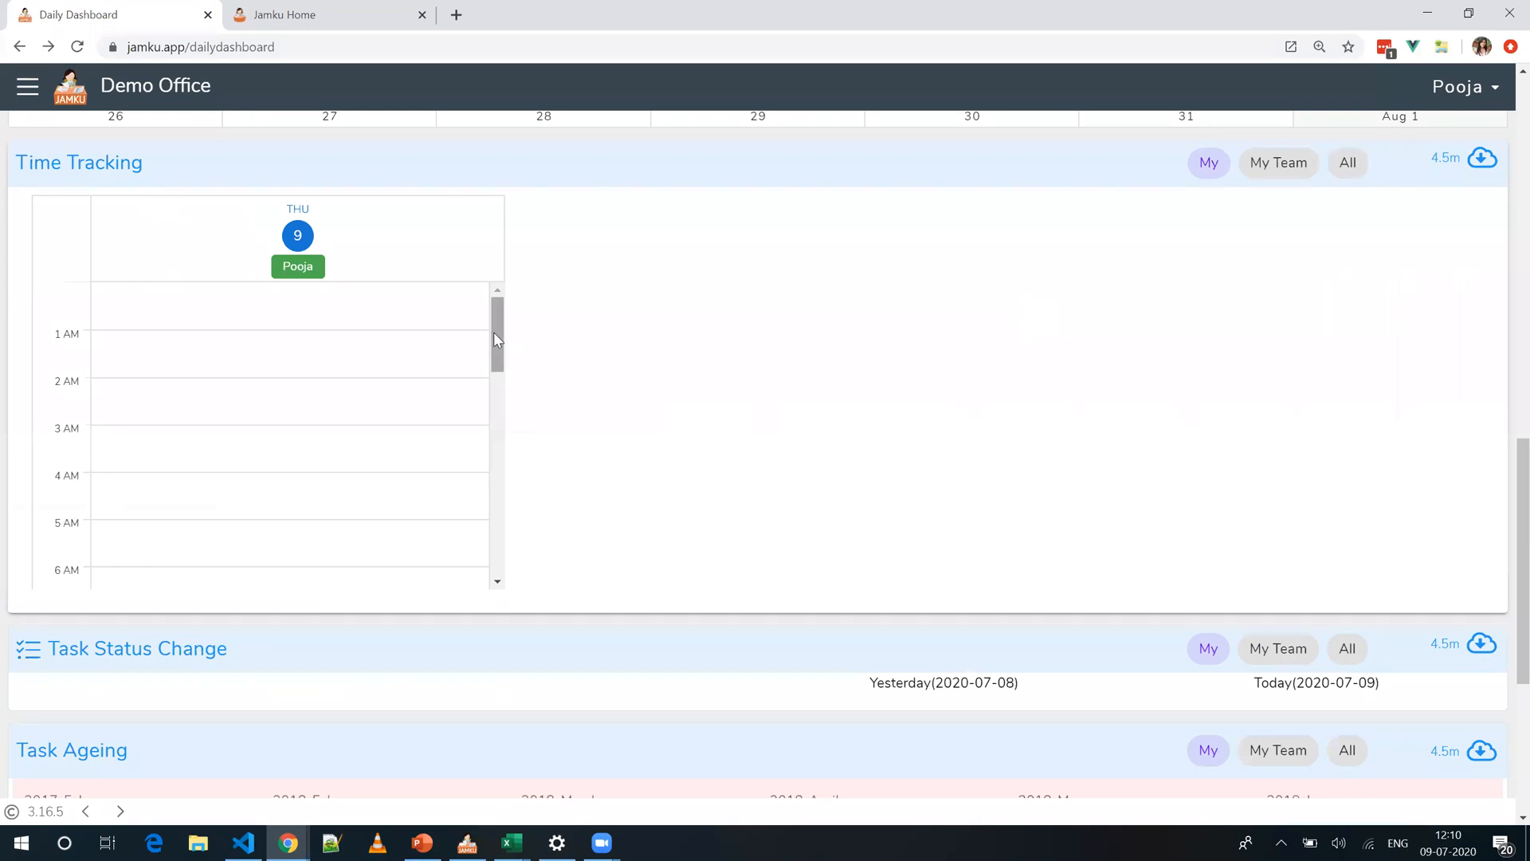
drag(492, 337, 513, 438)
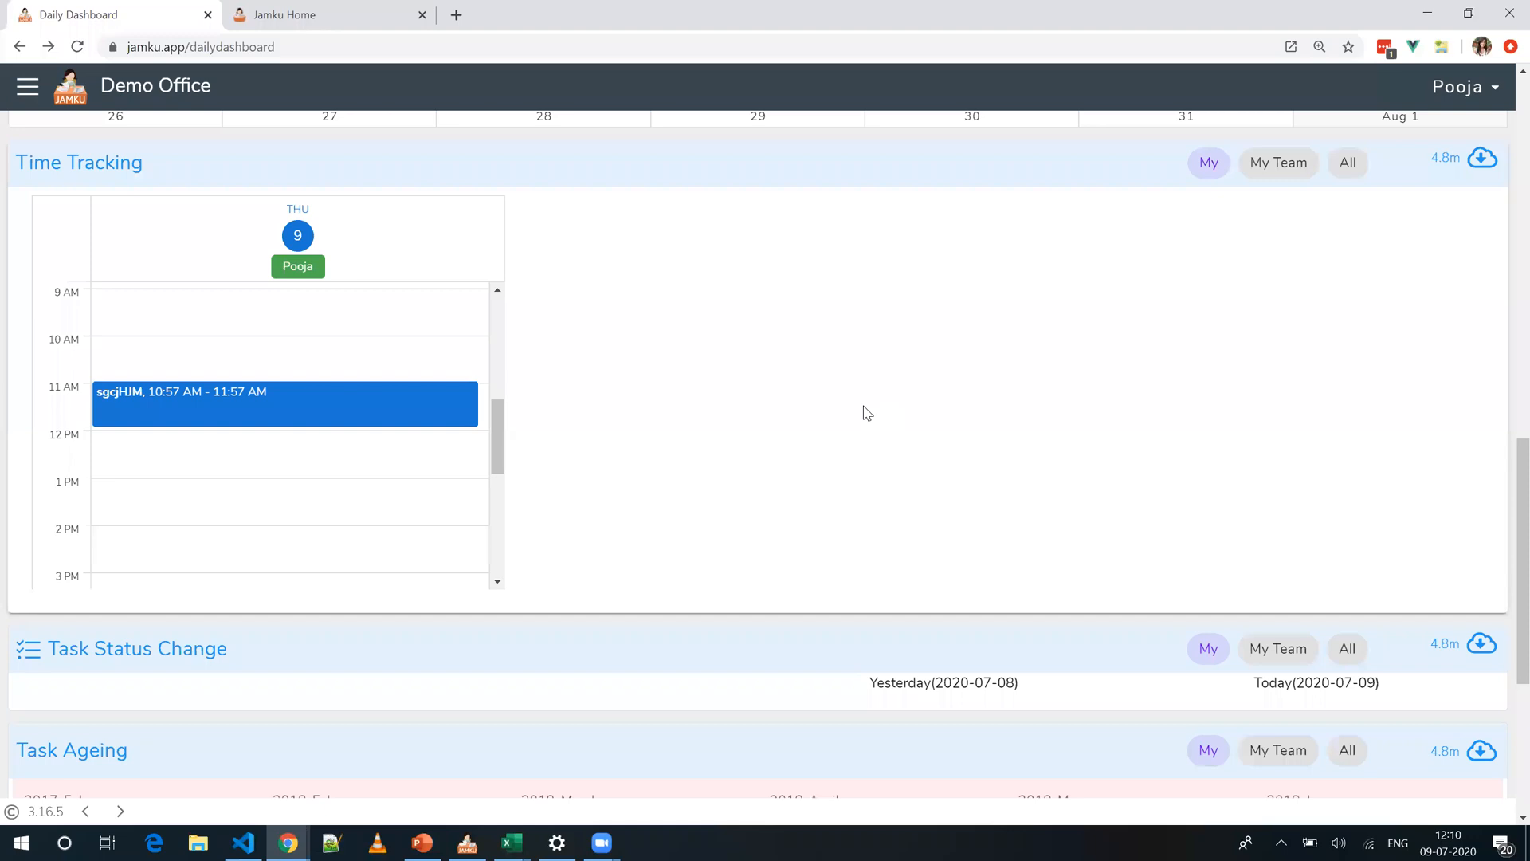
drag(502, 473, 507, 519)
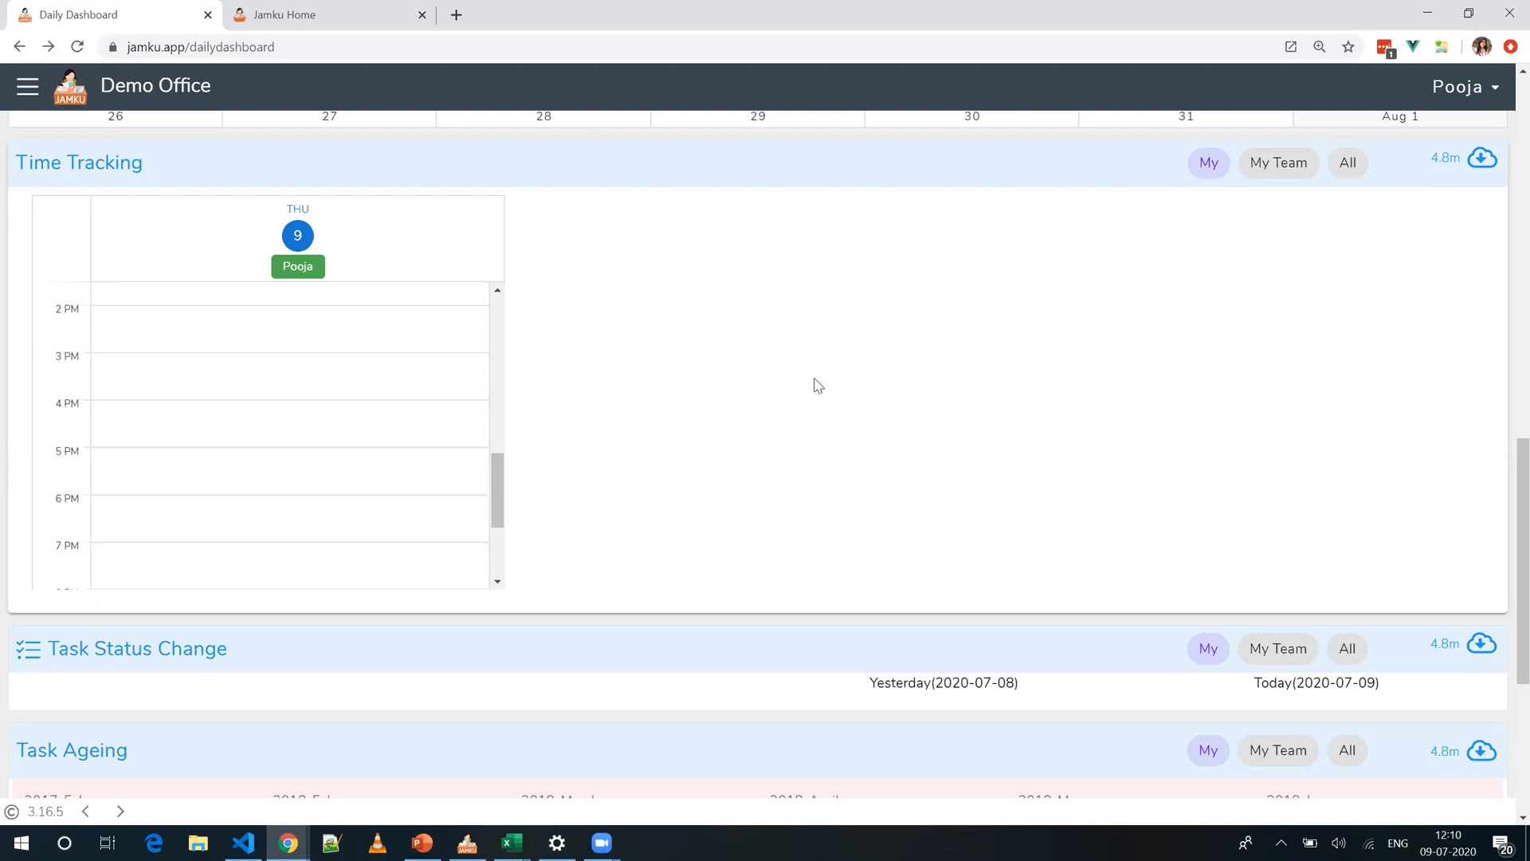
Step: Review the Task Ageing section, view the task list behind its 2017-February task count, and return to the Daily Dashboard
scroll(859, 392, down, 5)
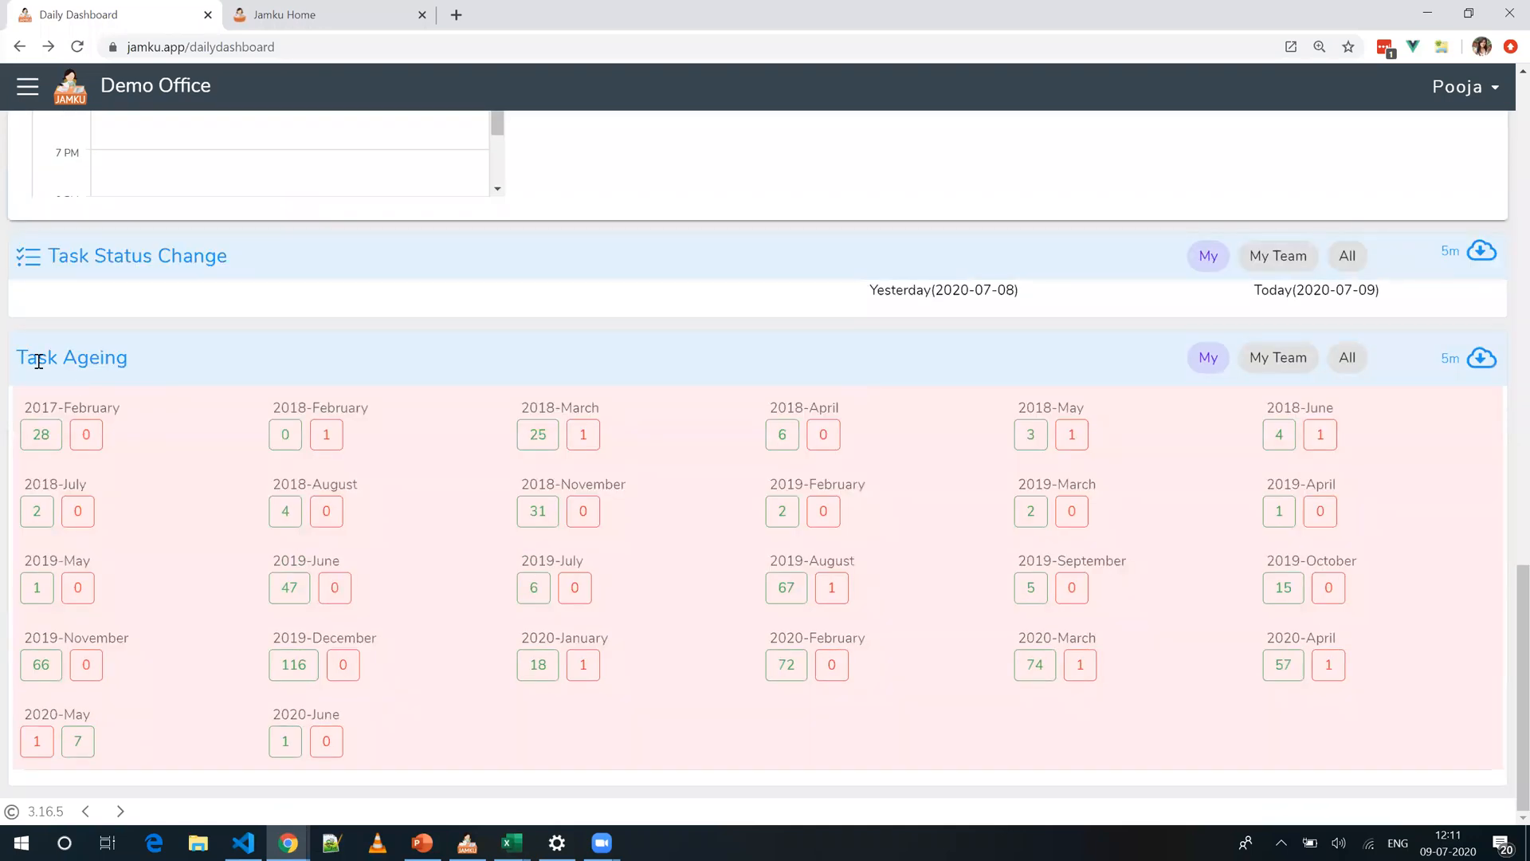
drag(18, 347, 155, 367)
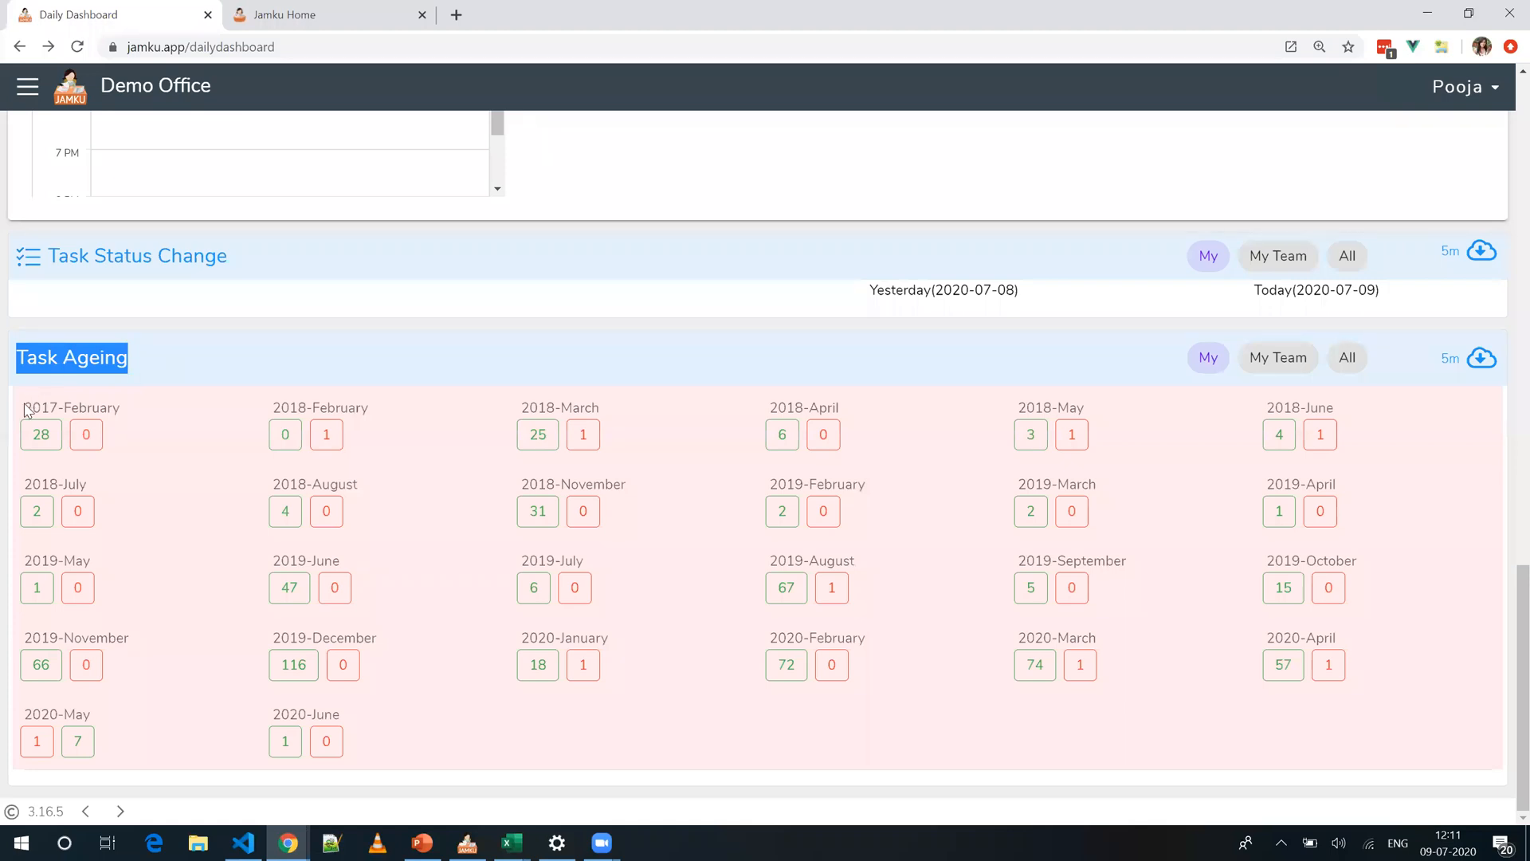
click(247, 358)
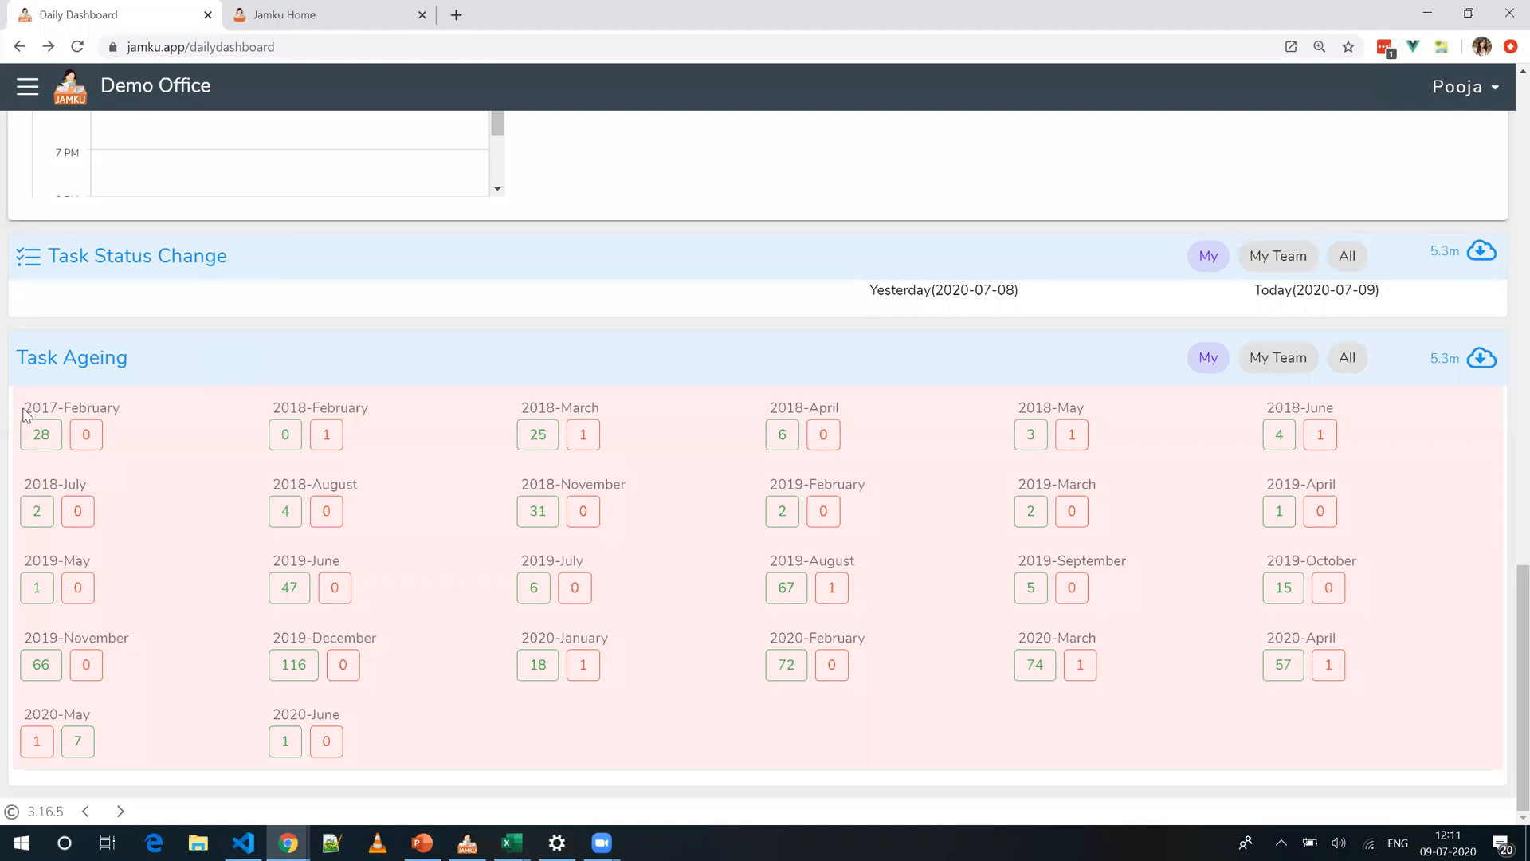
drag(27, 409, 131, 414)
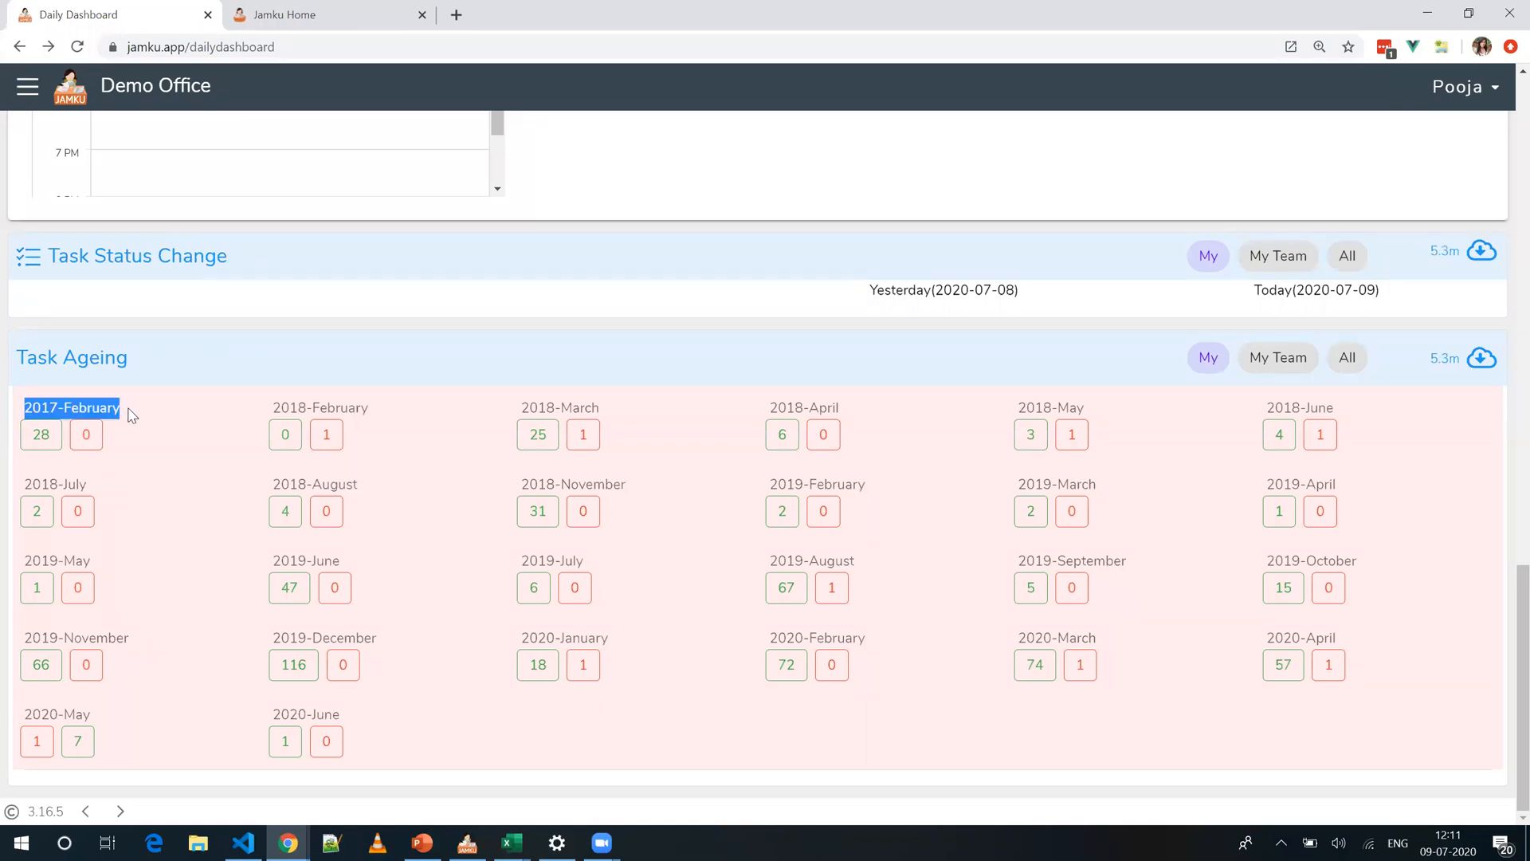
click(253, 343)
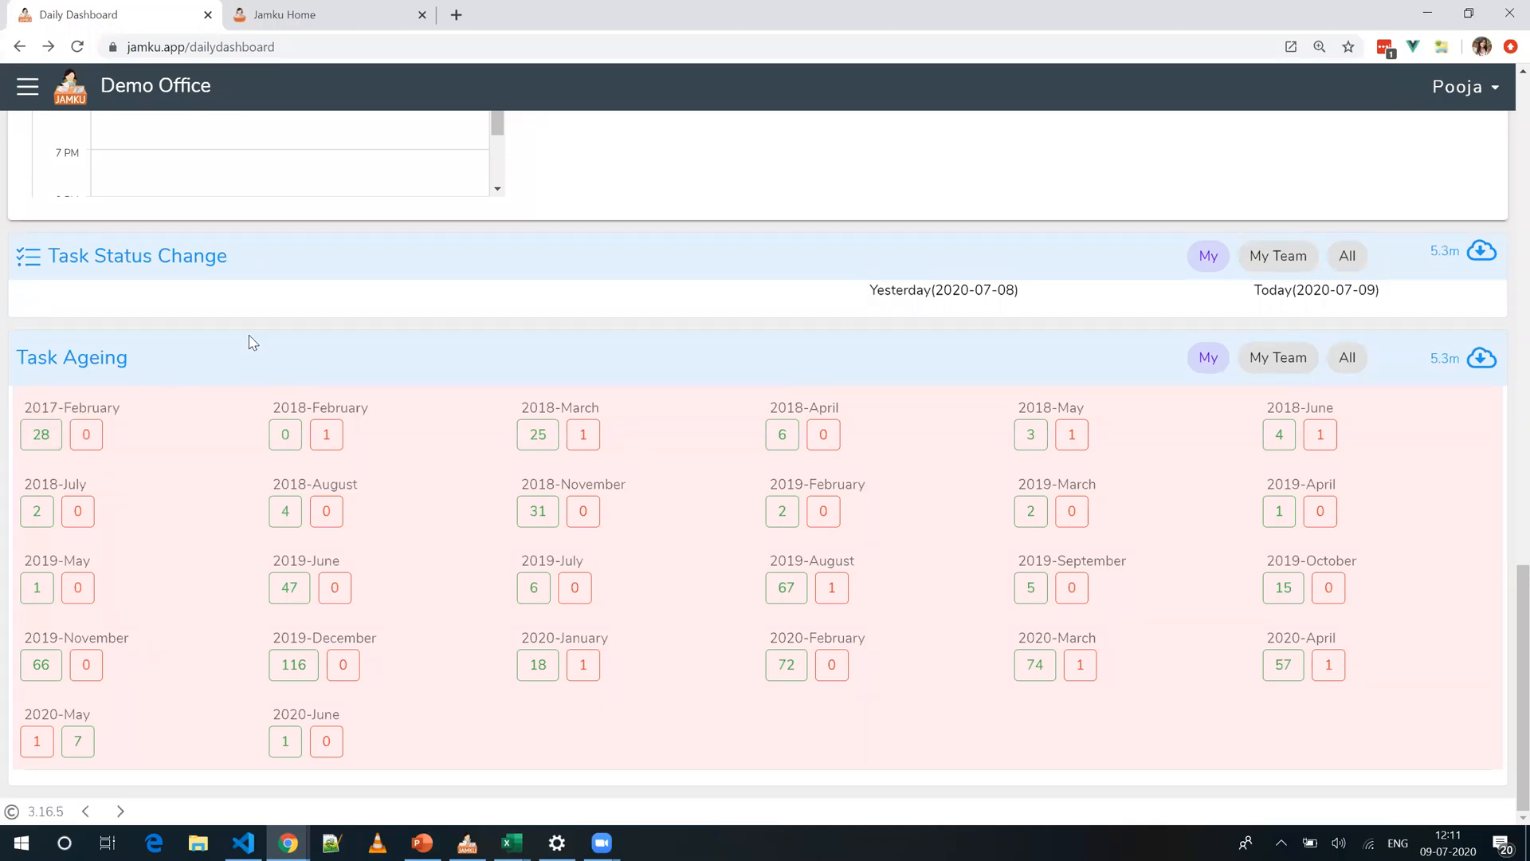
click(32, 447)
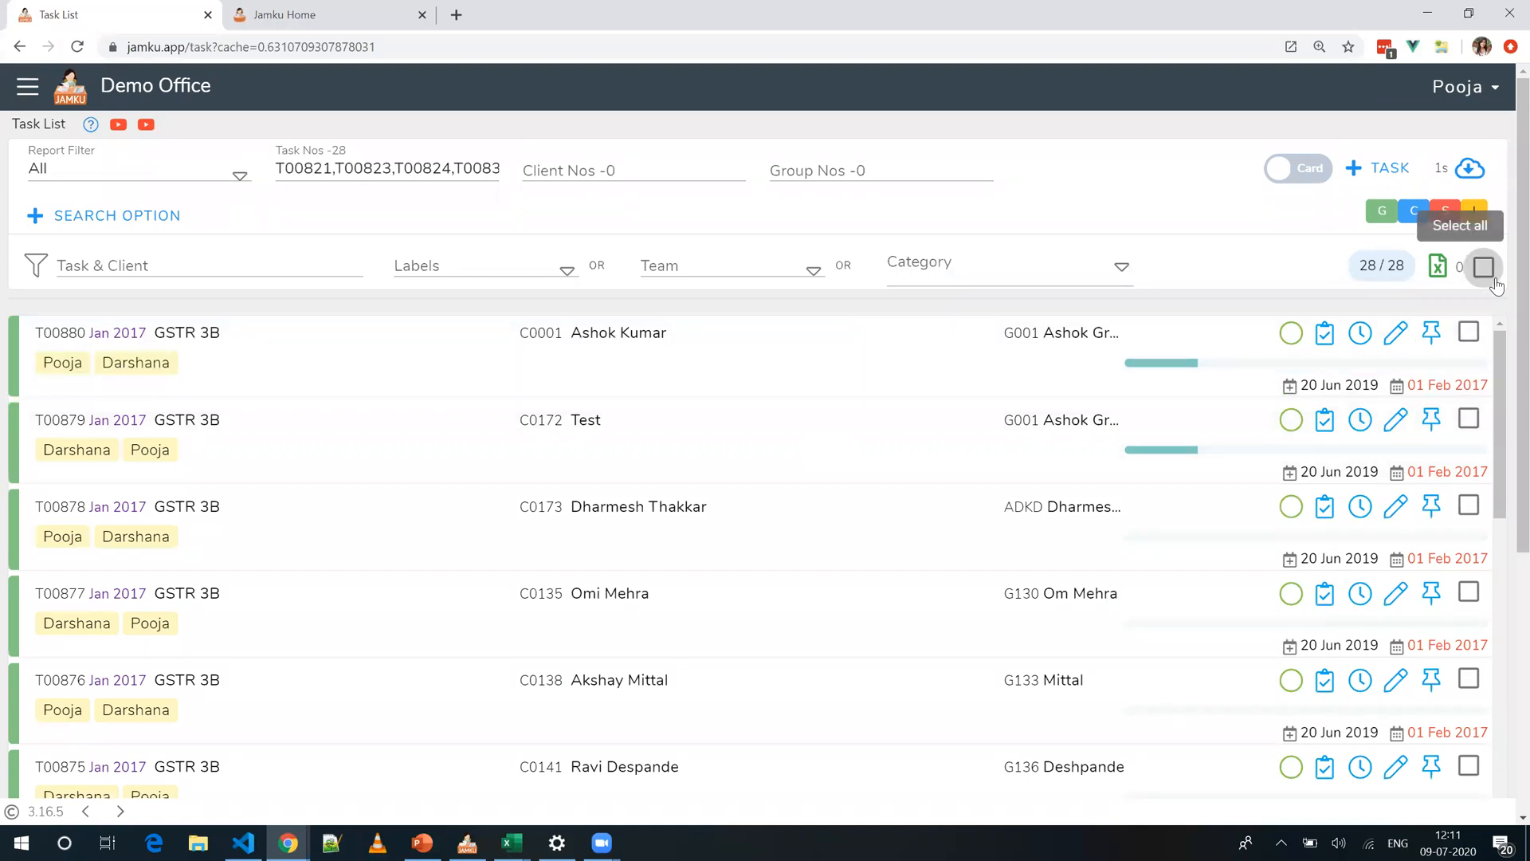
click(19, 49)
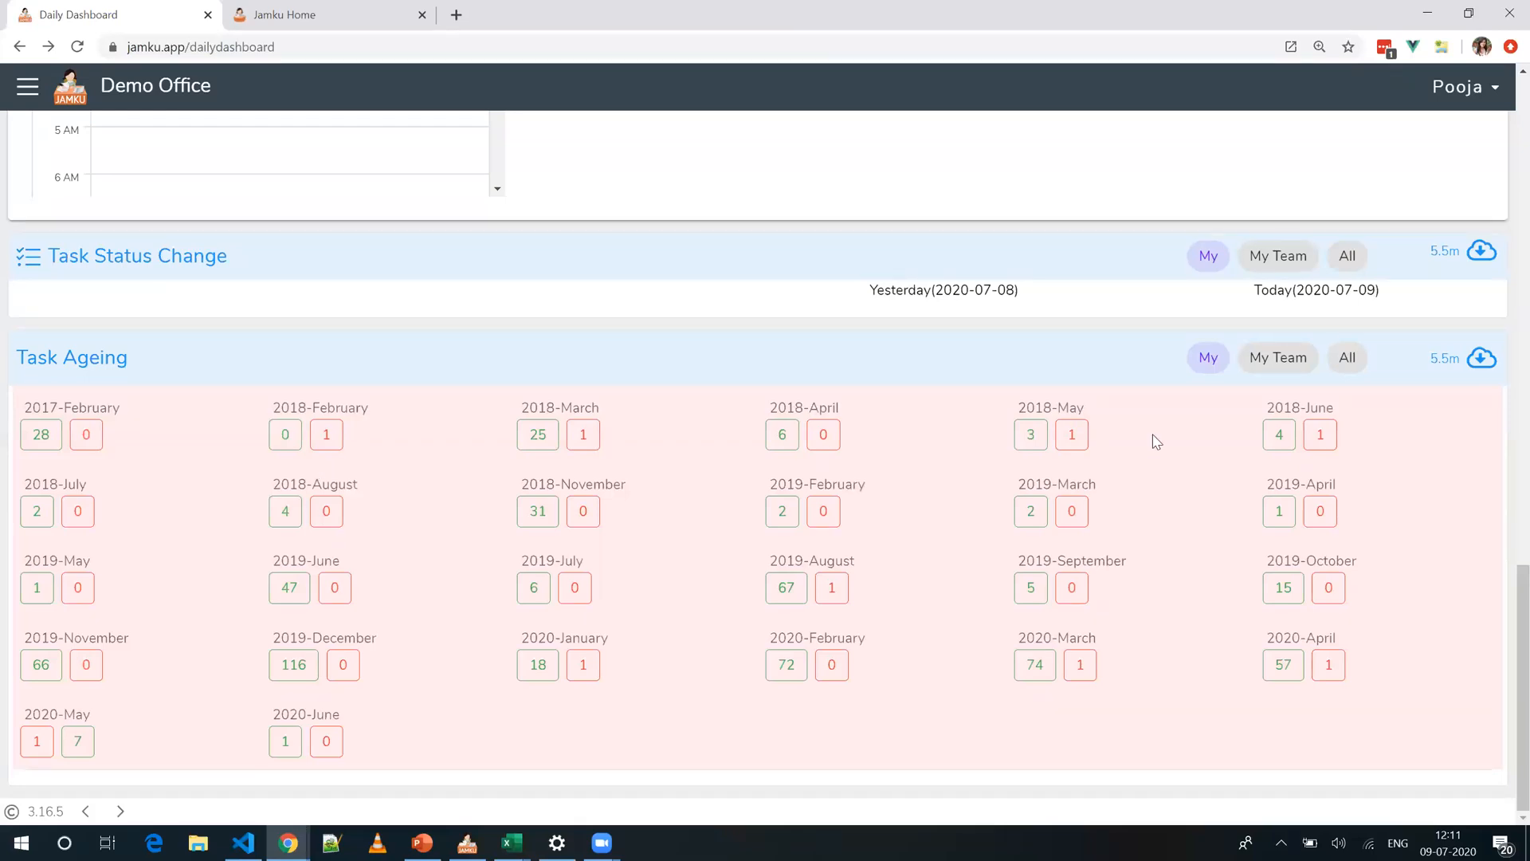
scroll(1156, 441, up, 3)
scroll(1157, 442, up, 15)
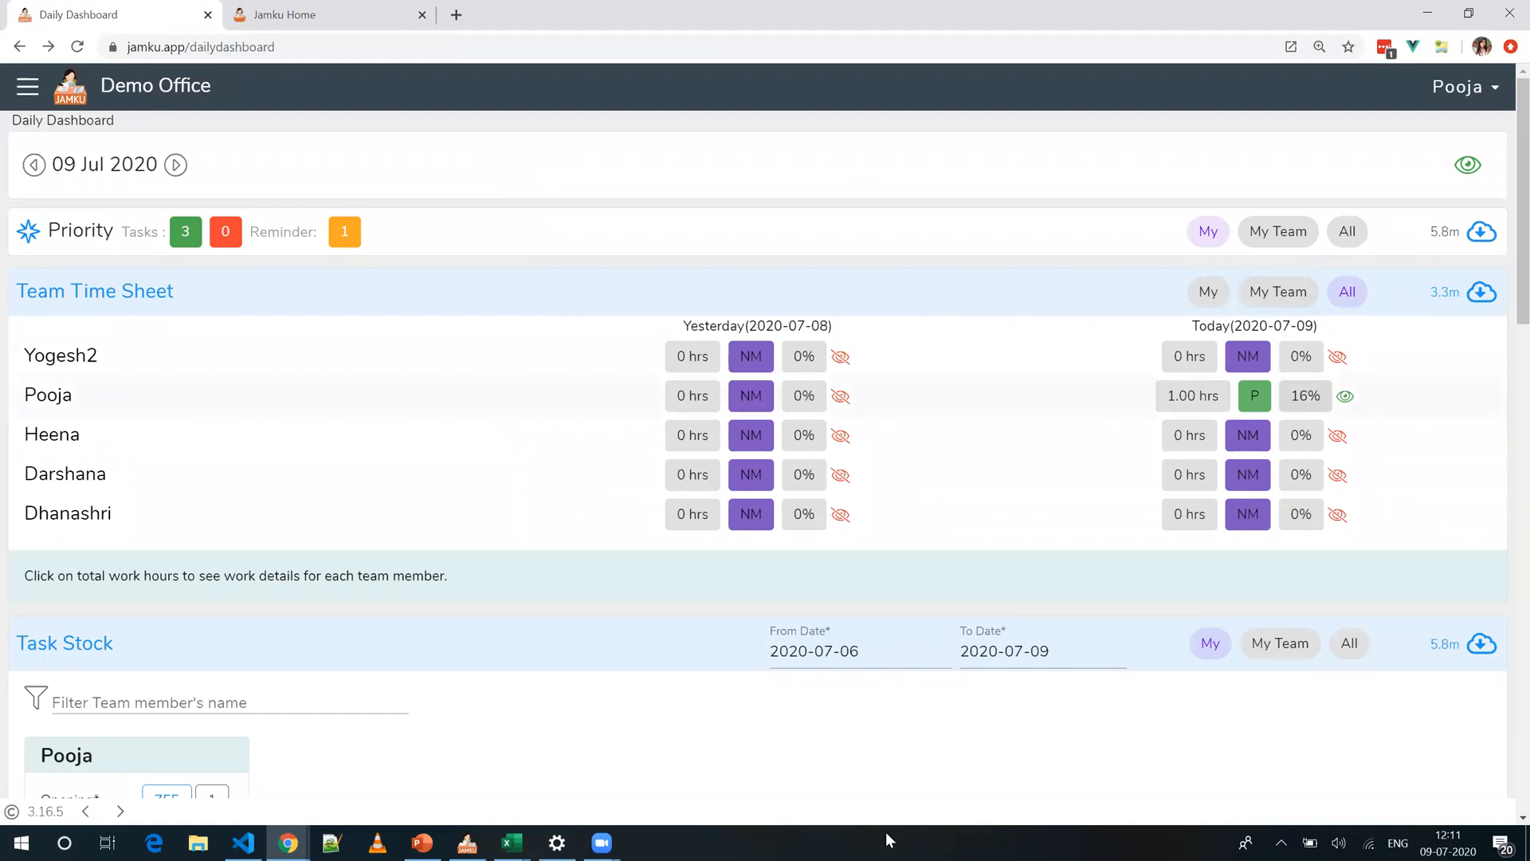
scroll(1148, 674, down, 15)
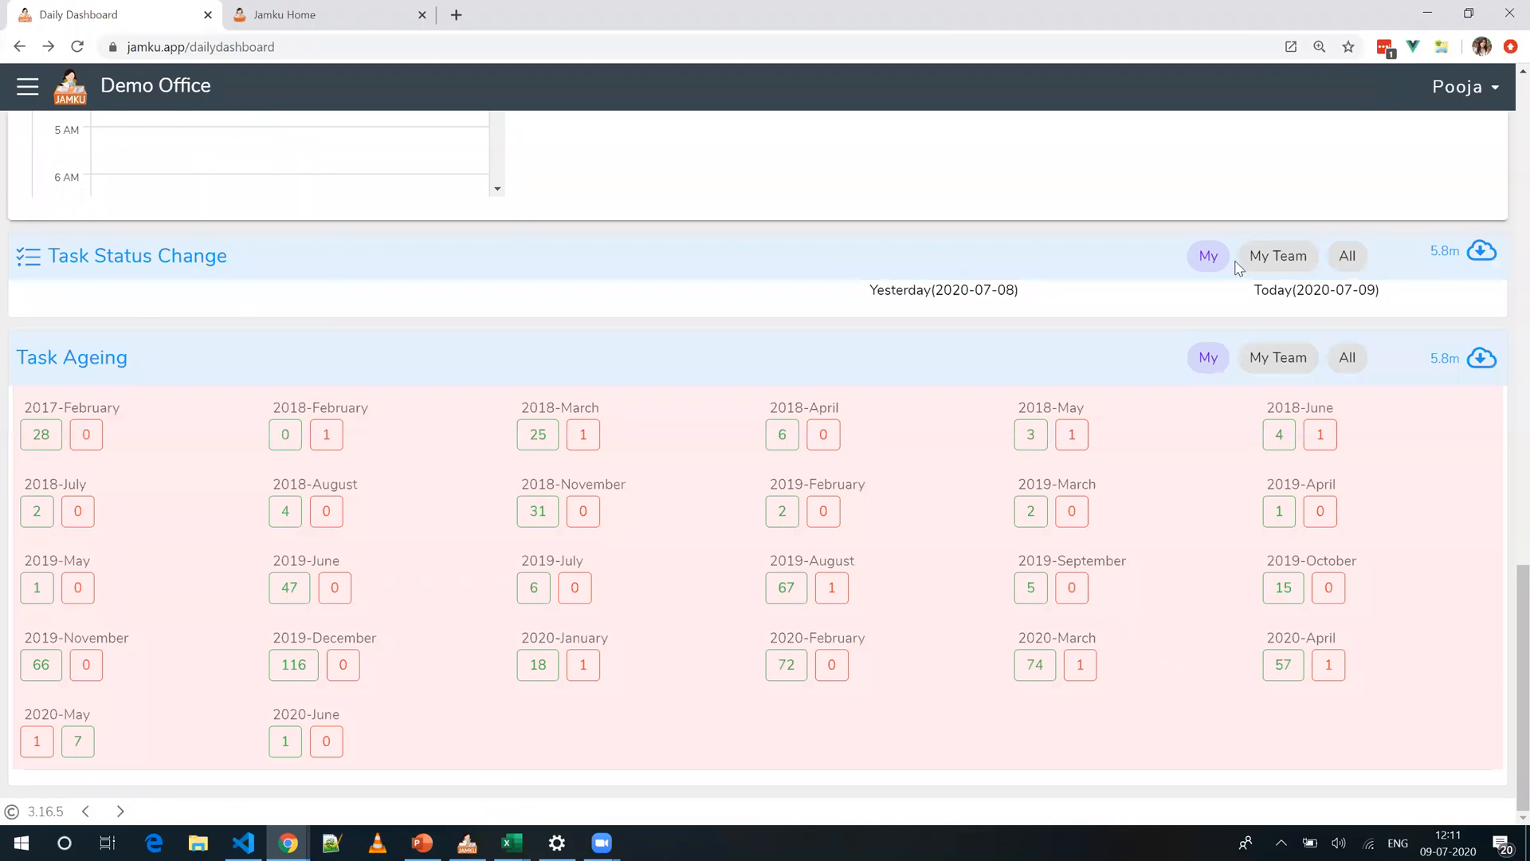
key(Home)
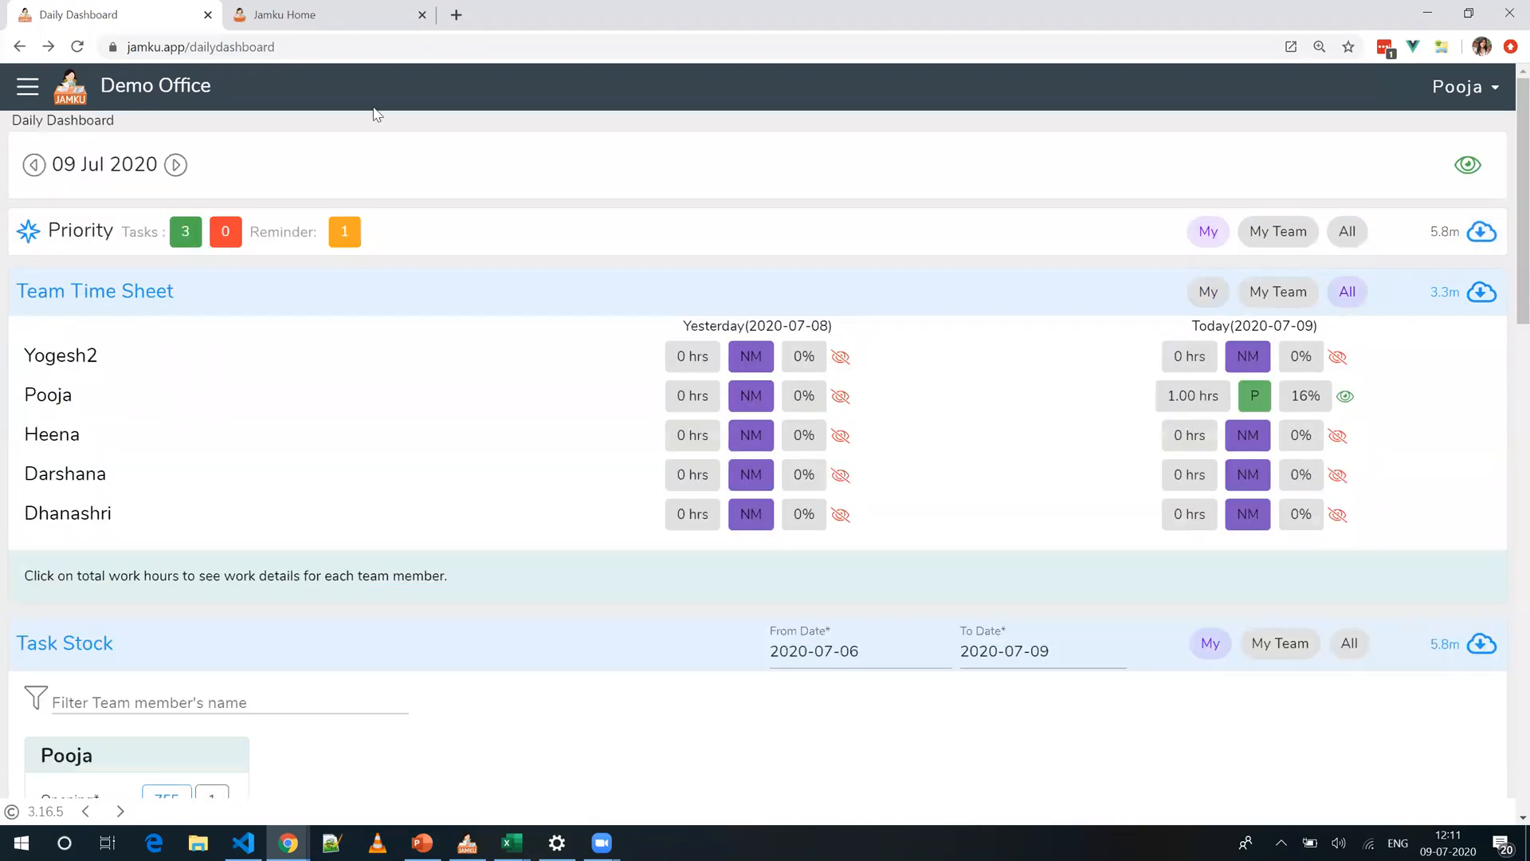
Step: Open the Task History page from the Daily Dashboard
click(27, 99)
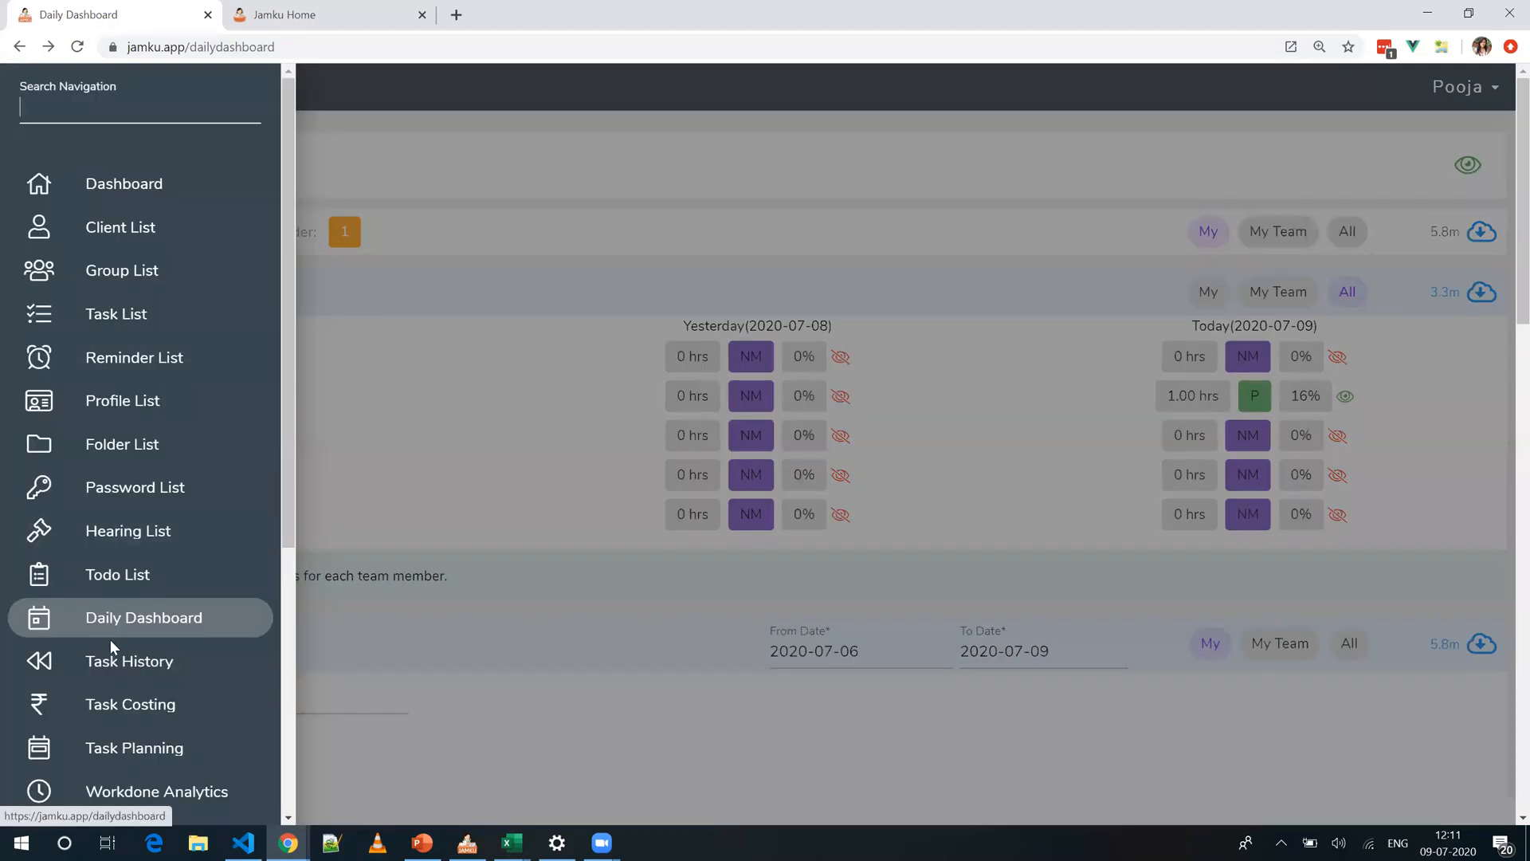
click(159, 679)
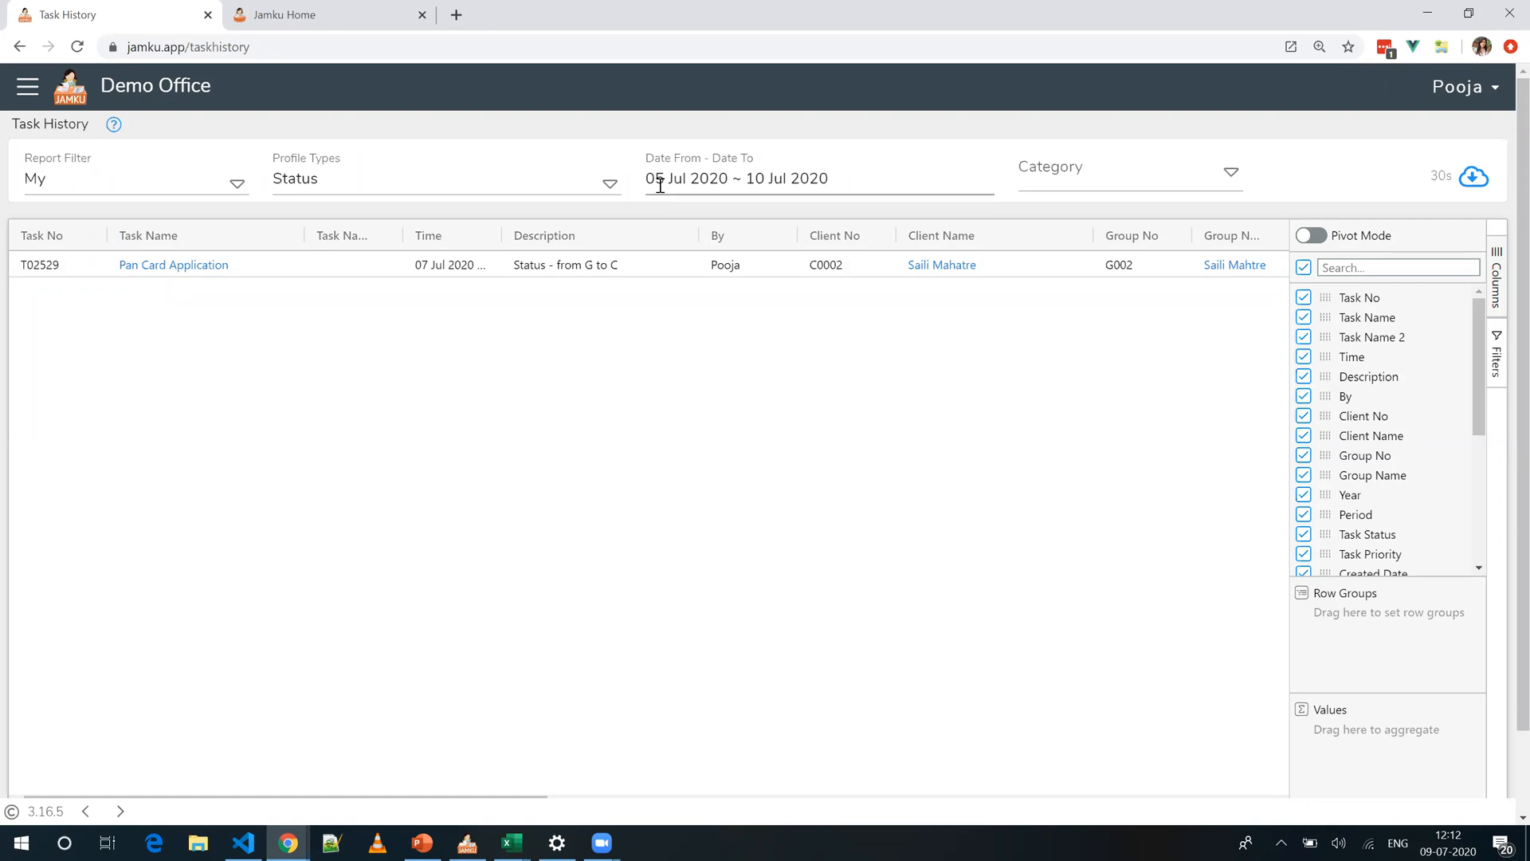
drag(14, 123, 100, 131)
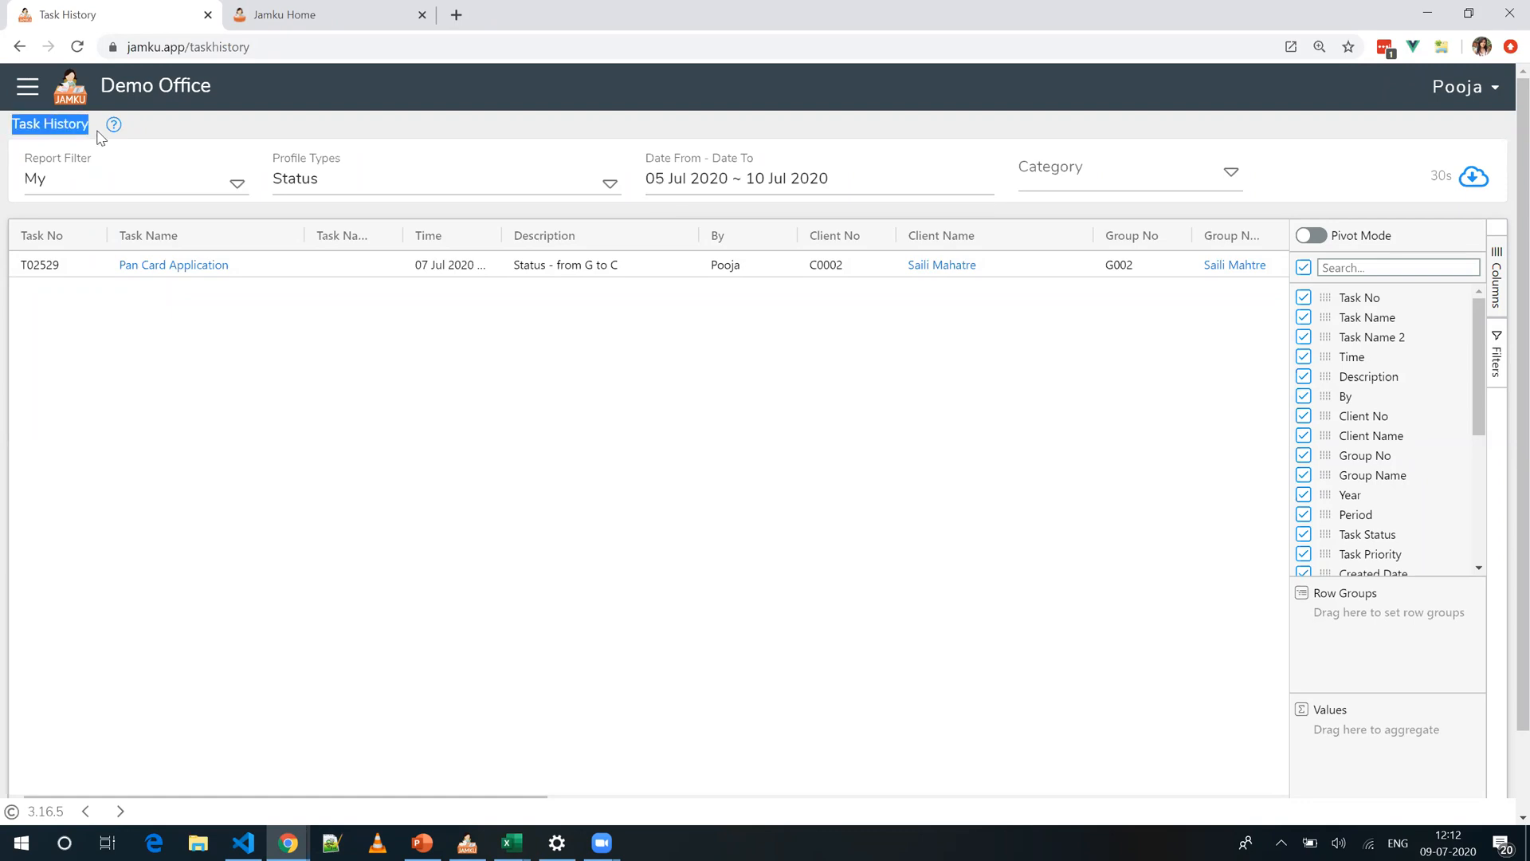
click(292, 127)
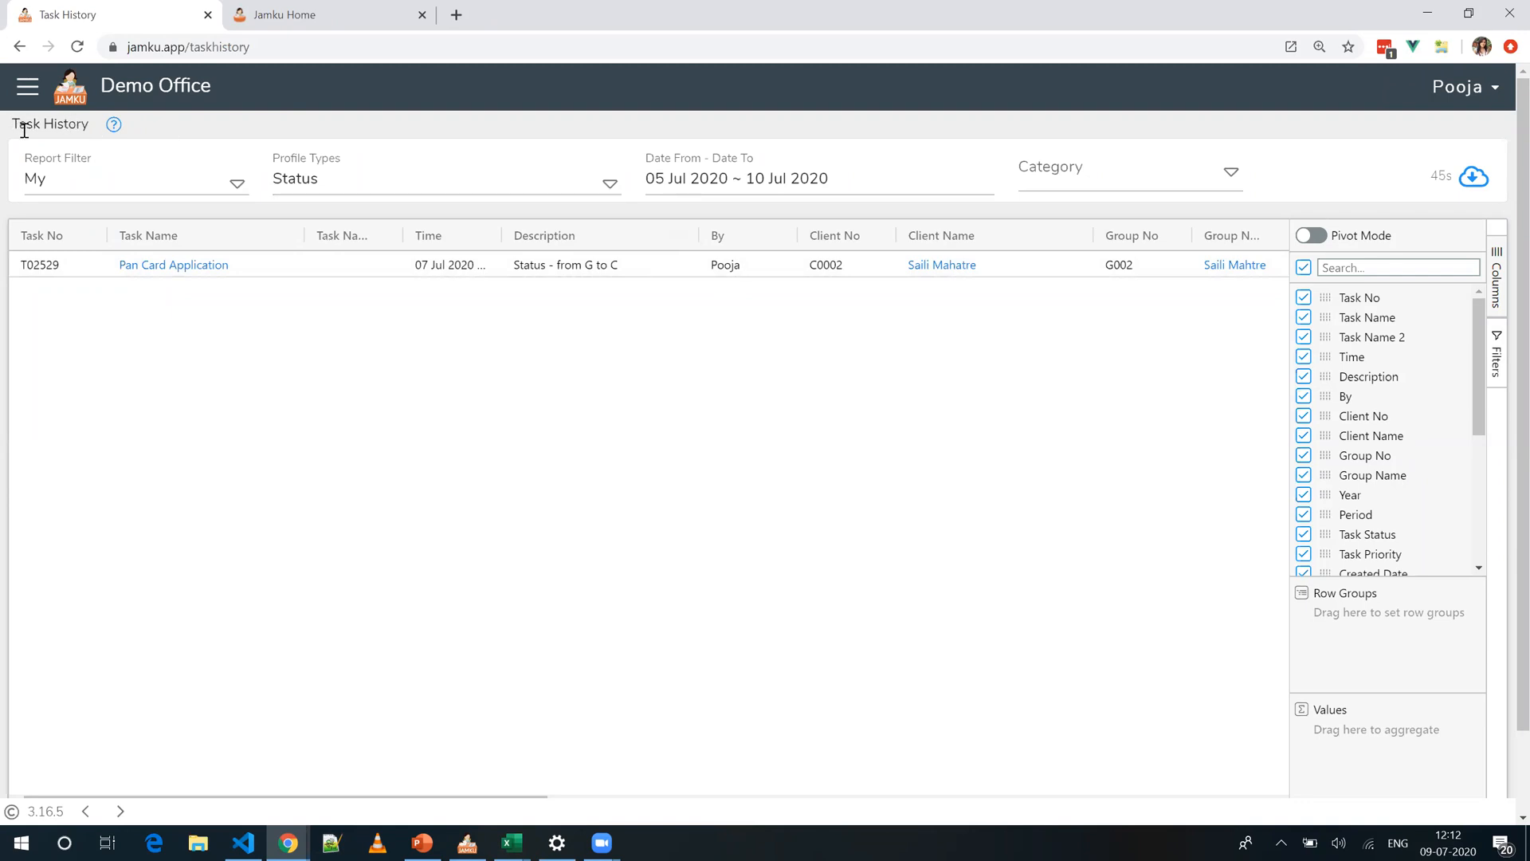
Step: Set the Task History date range to 01 Jul 2020 through 09 Jul 2020
click(662, 180)
click(827, 381)
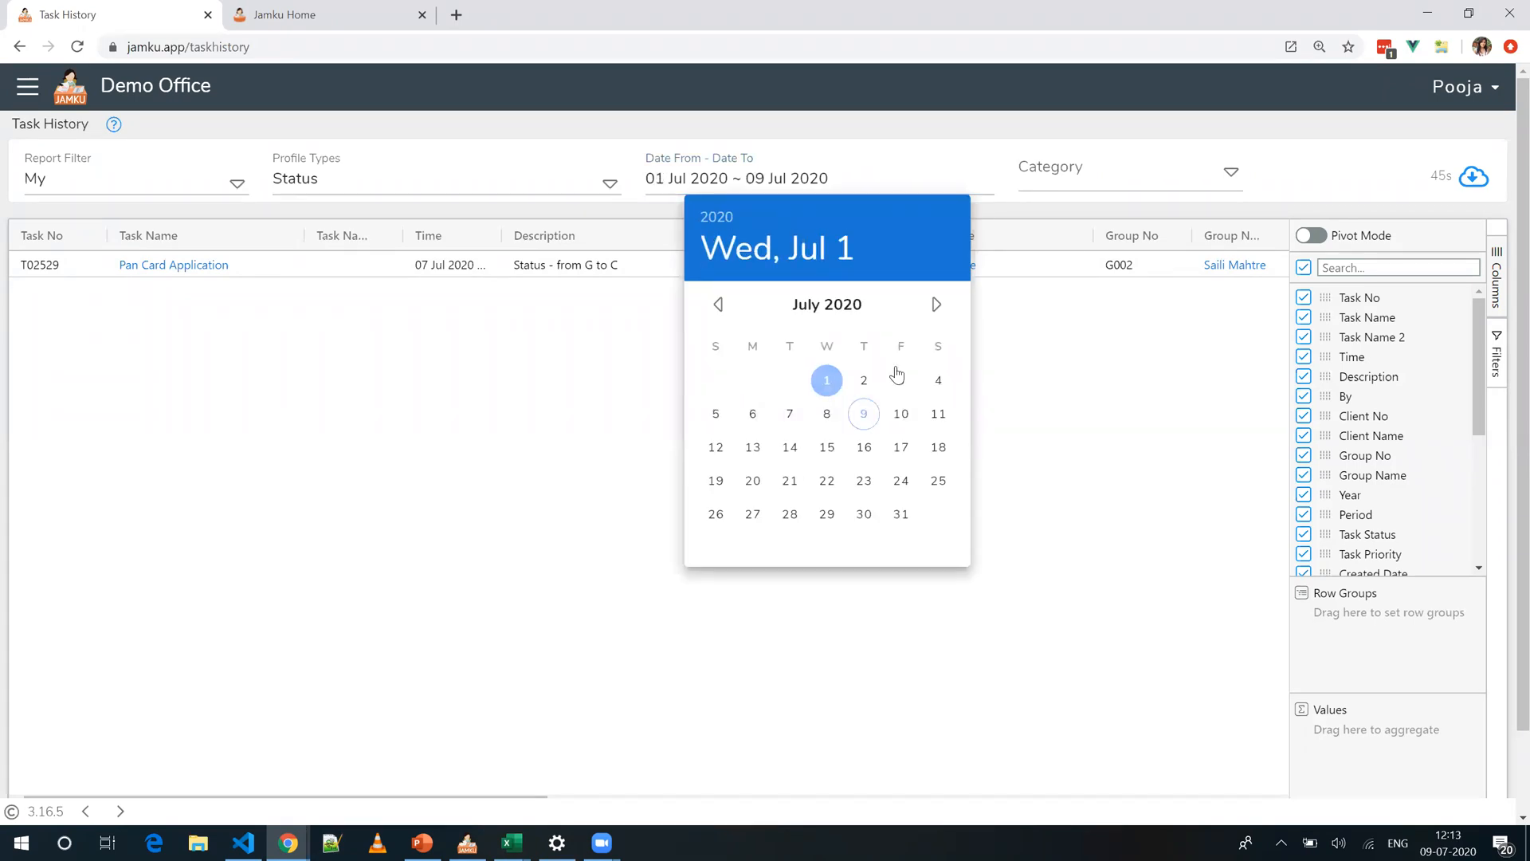
click(833, 181)
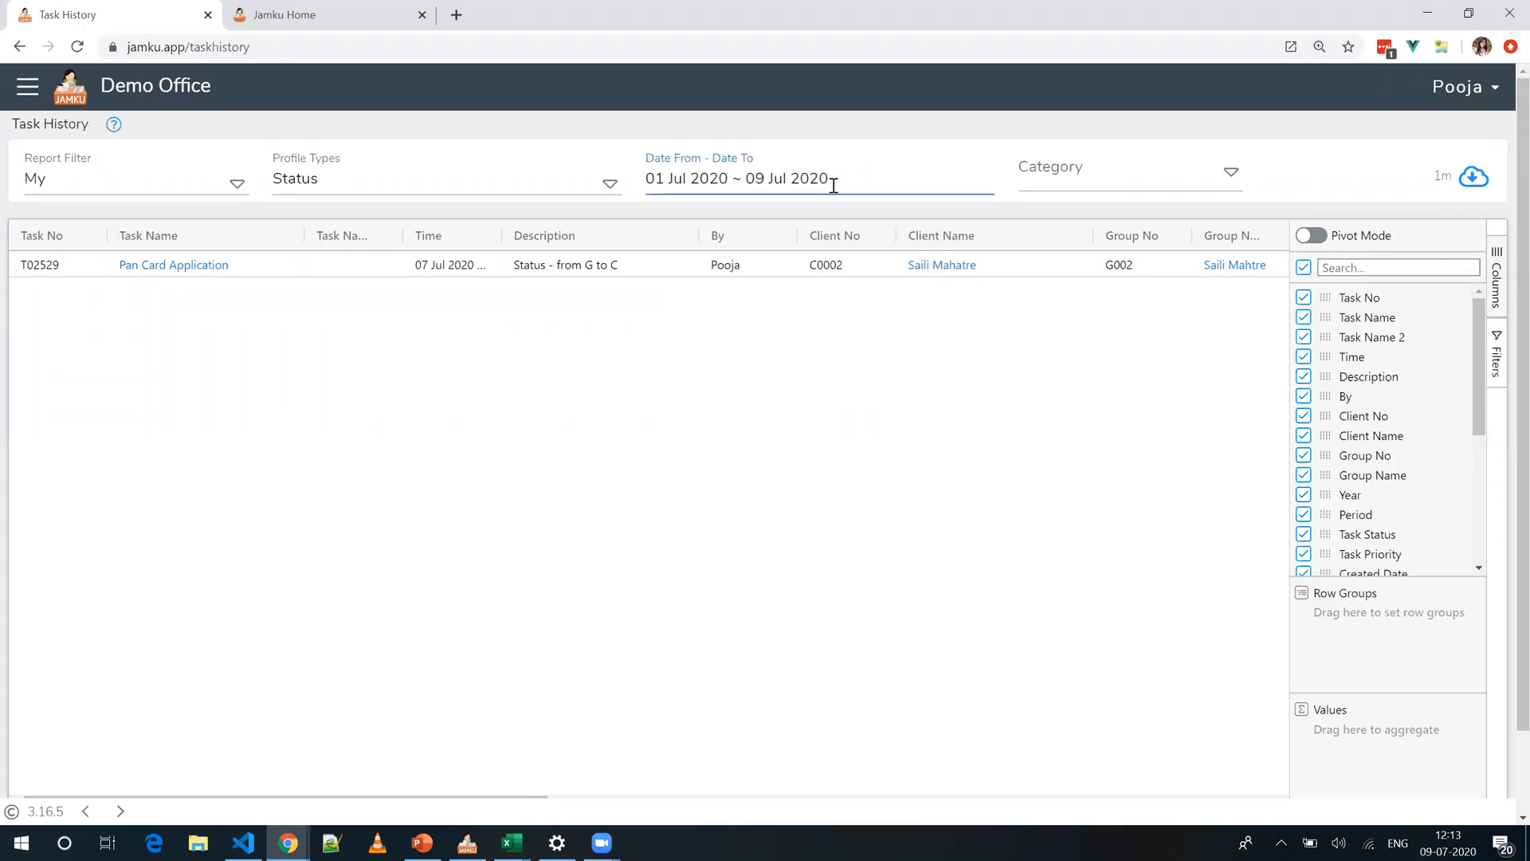
Step: Add Team Member, Date and Custom Note to Status in the Task History profile types
click(607, 180)
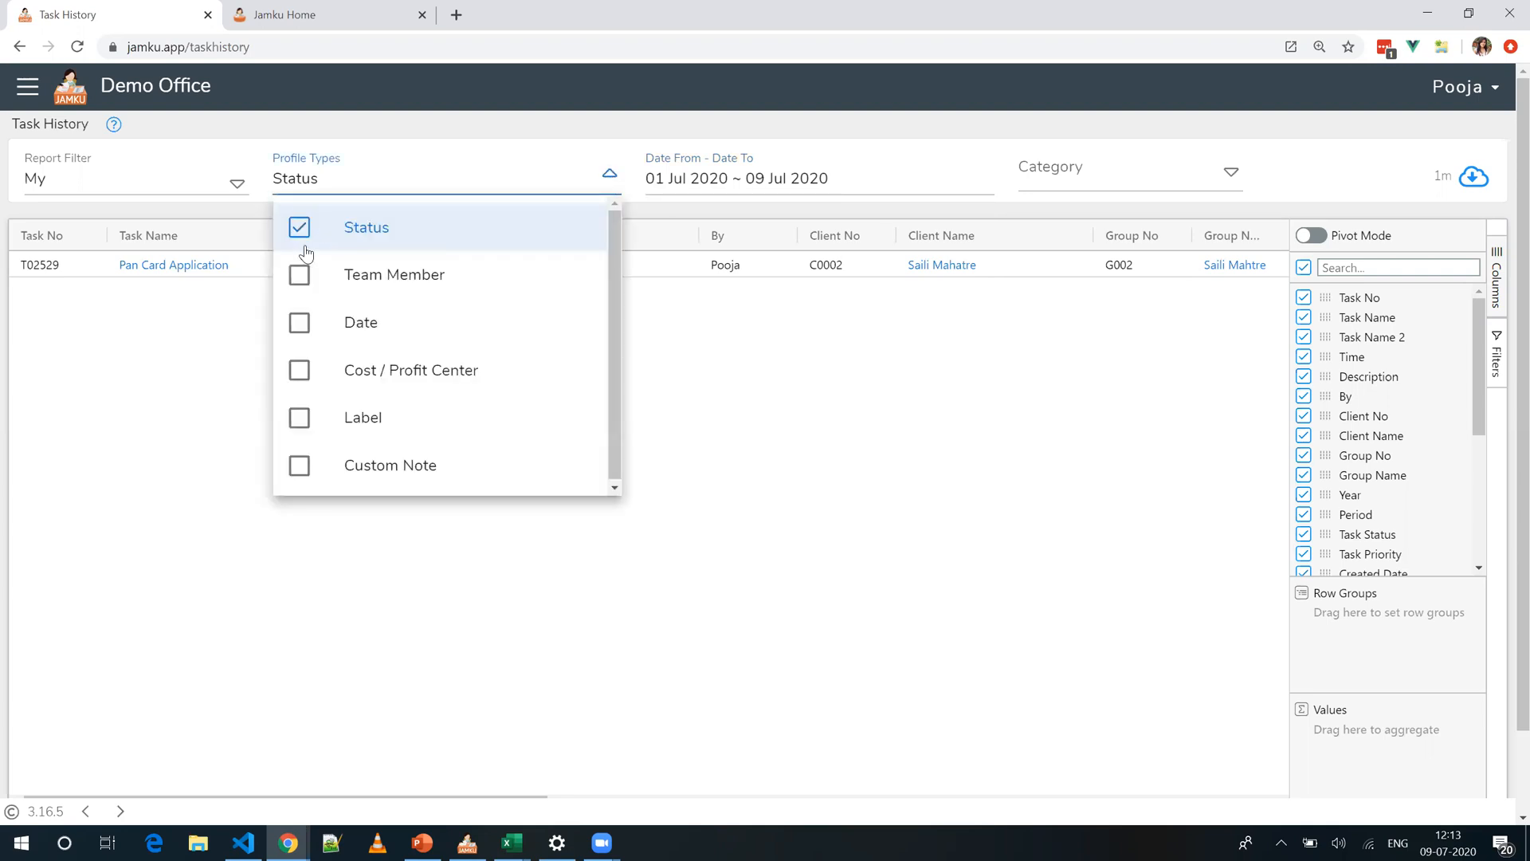
click(300, 279)
click(300, 325)
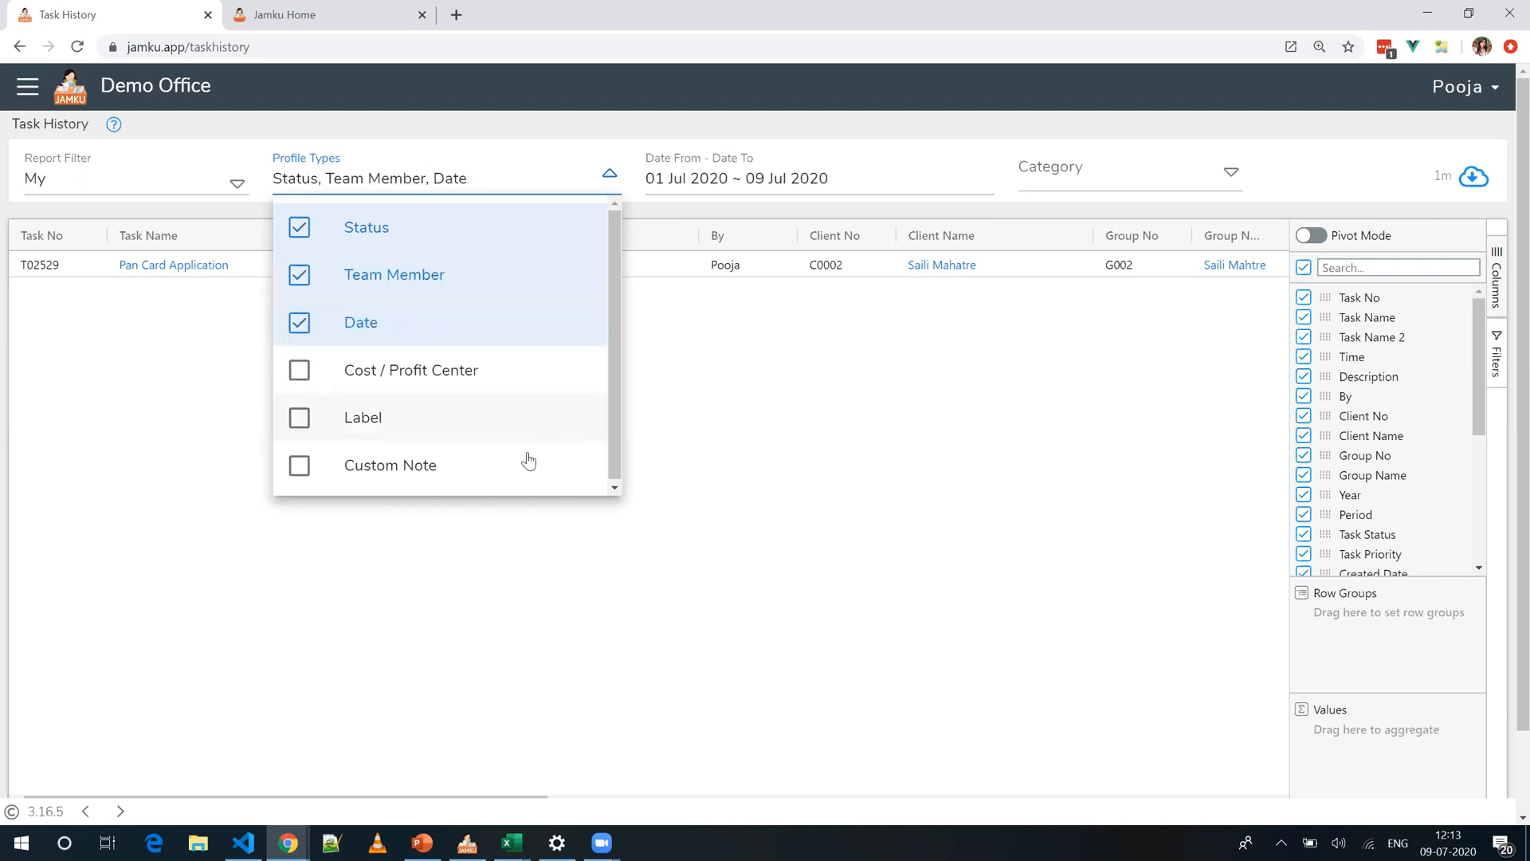
click(289, 471)
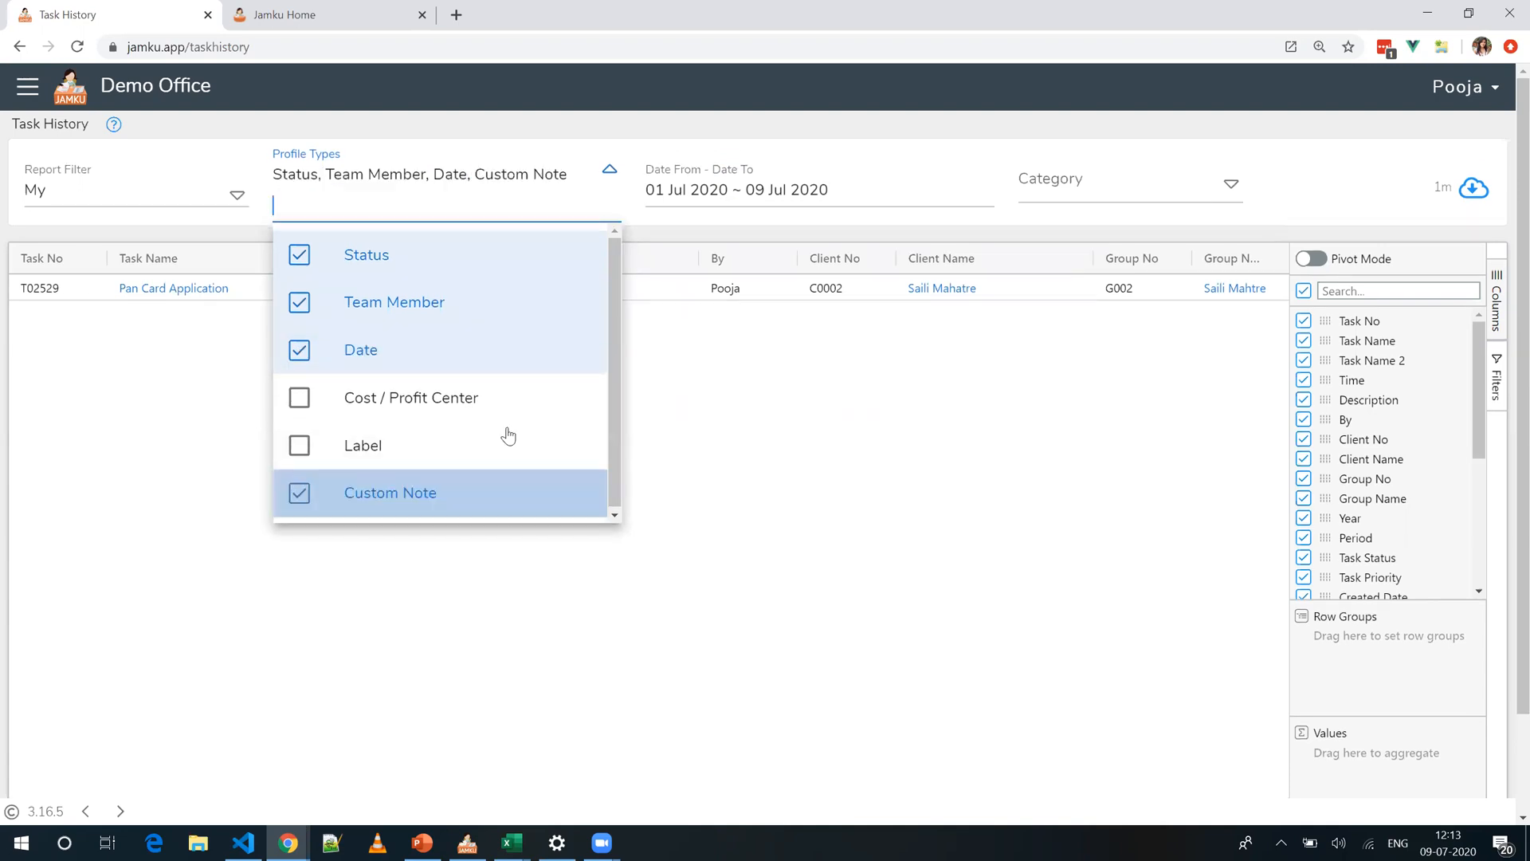
click(885, 337)
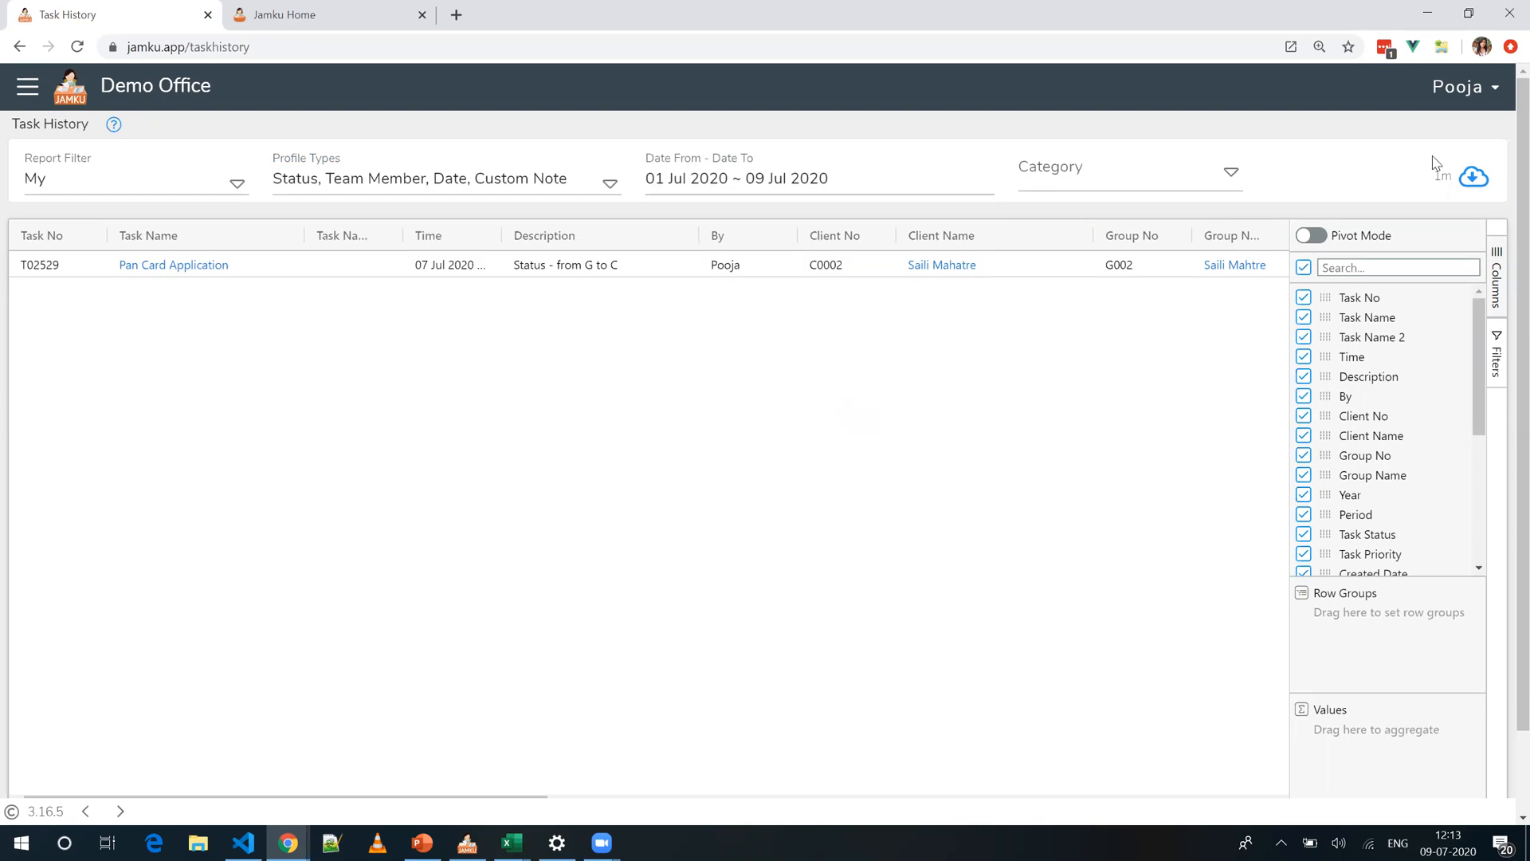
Step: Reload the task history with the chosen filters and widen the Time column to show full timestamps
click(1481, 190)
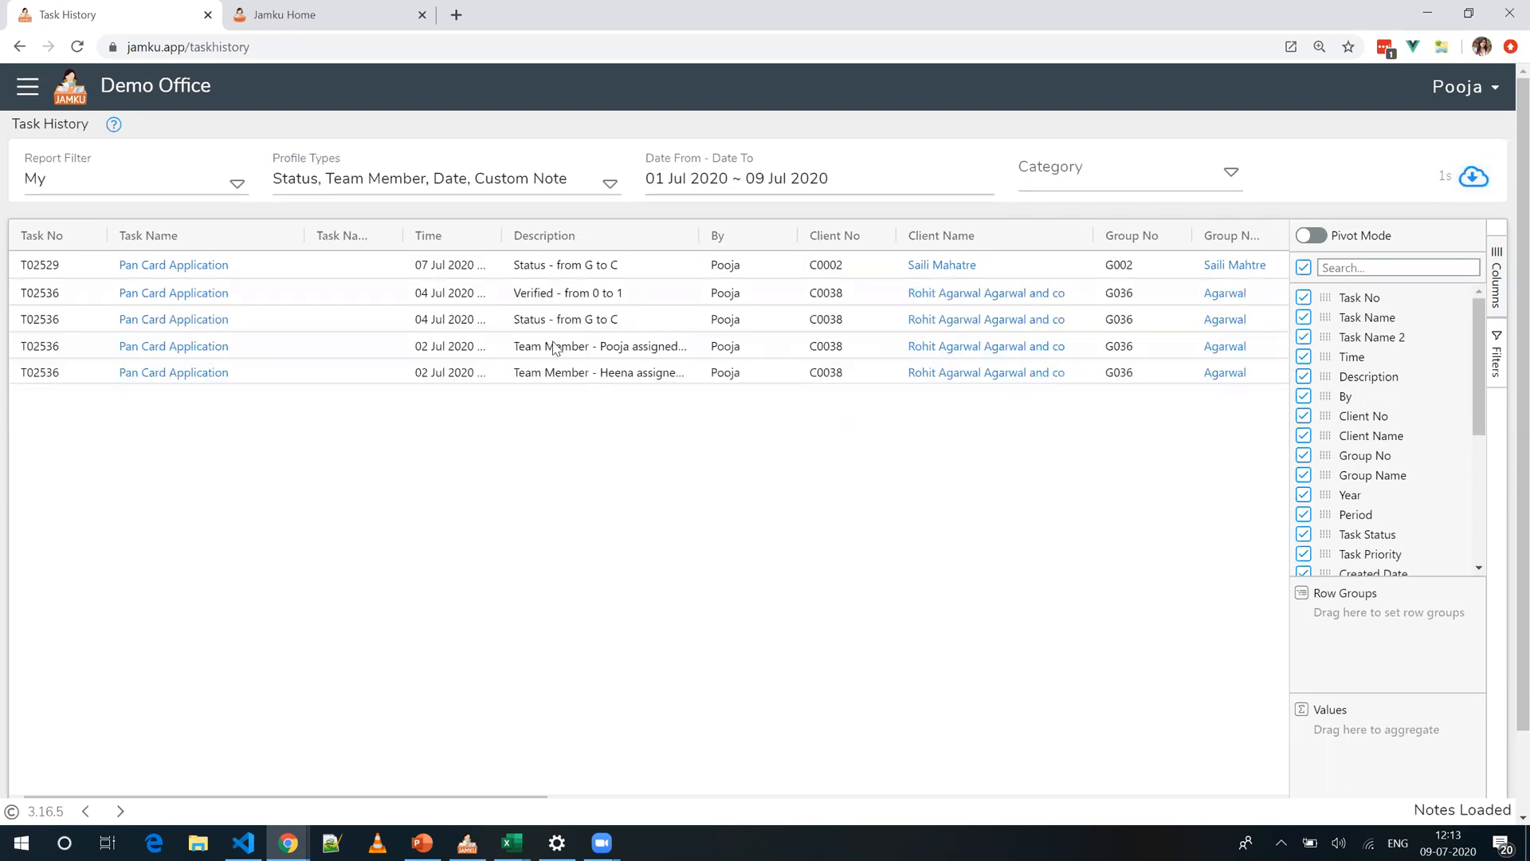
click(296, 263)
drag(501, 236, 594, 239)
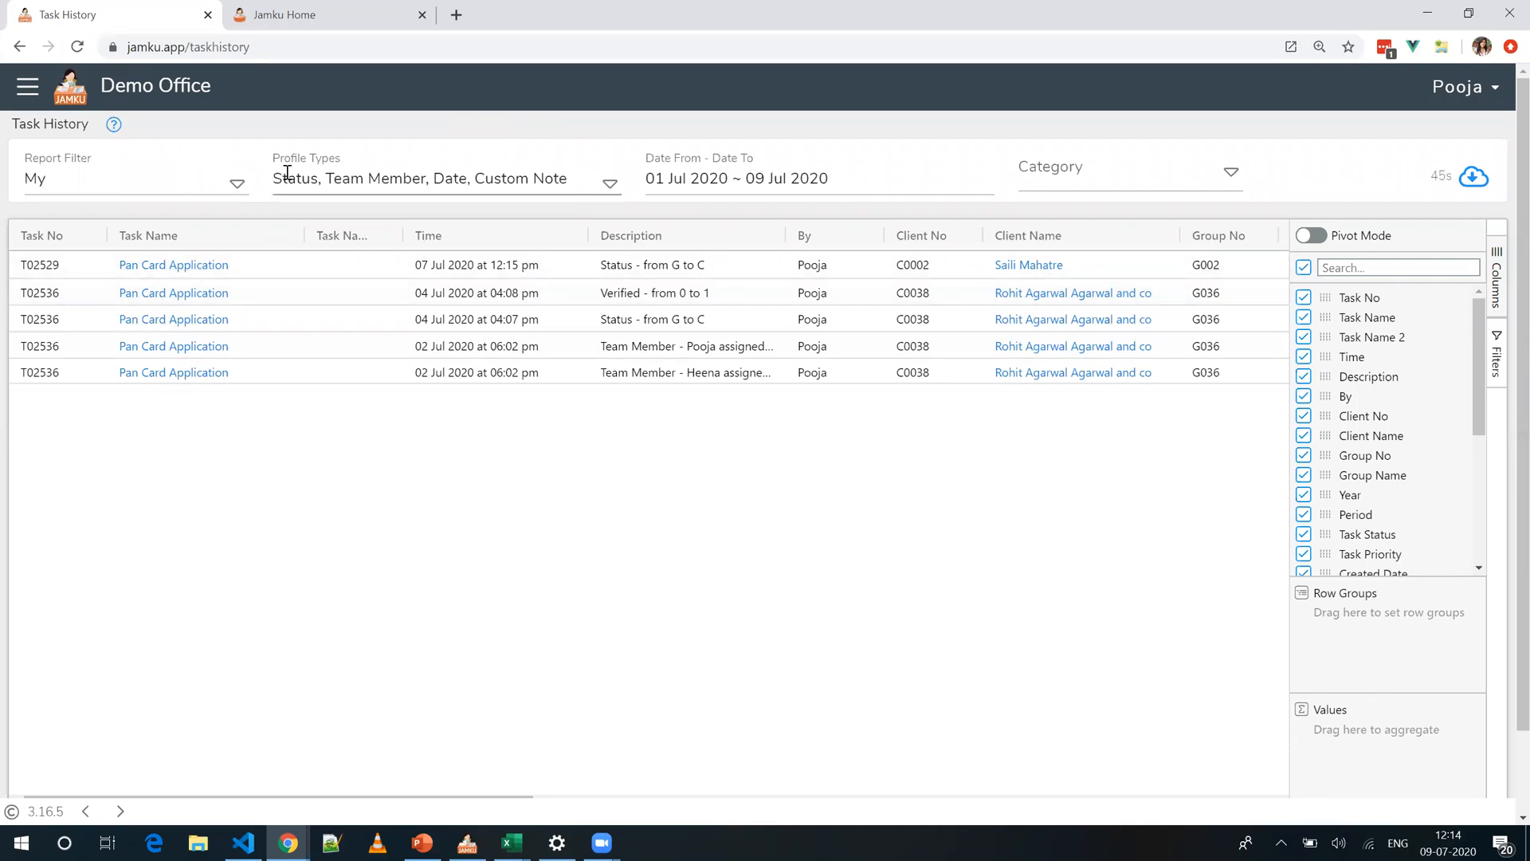
Step: Open the Task Planning page from the Task History page
click(208, 182)
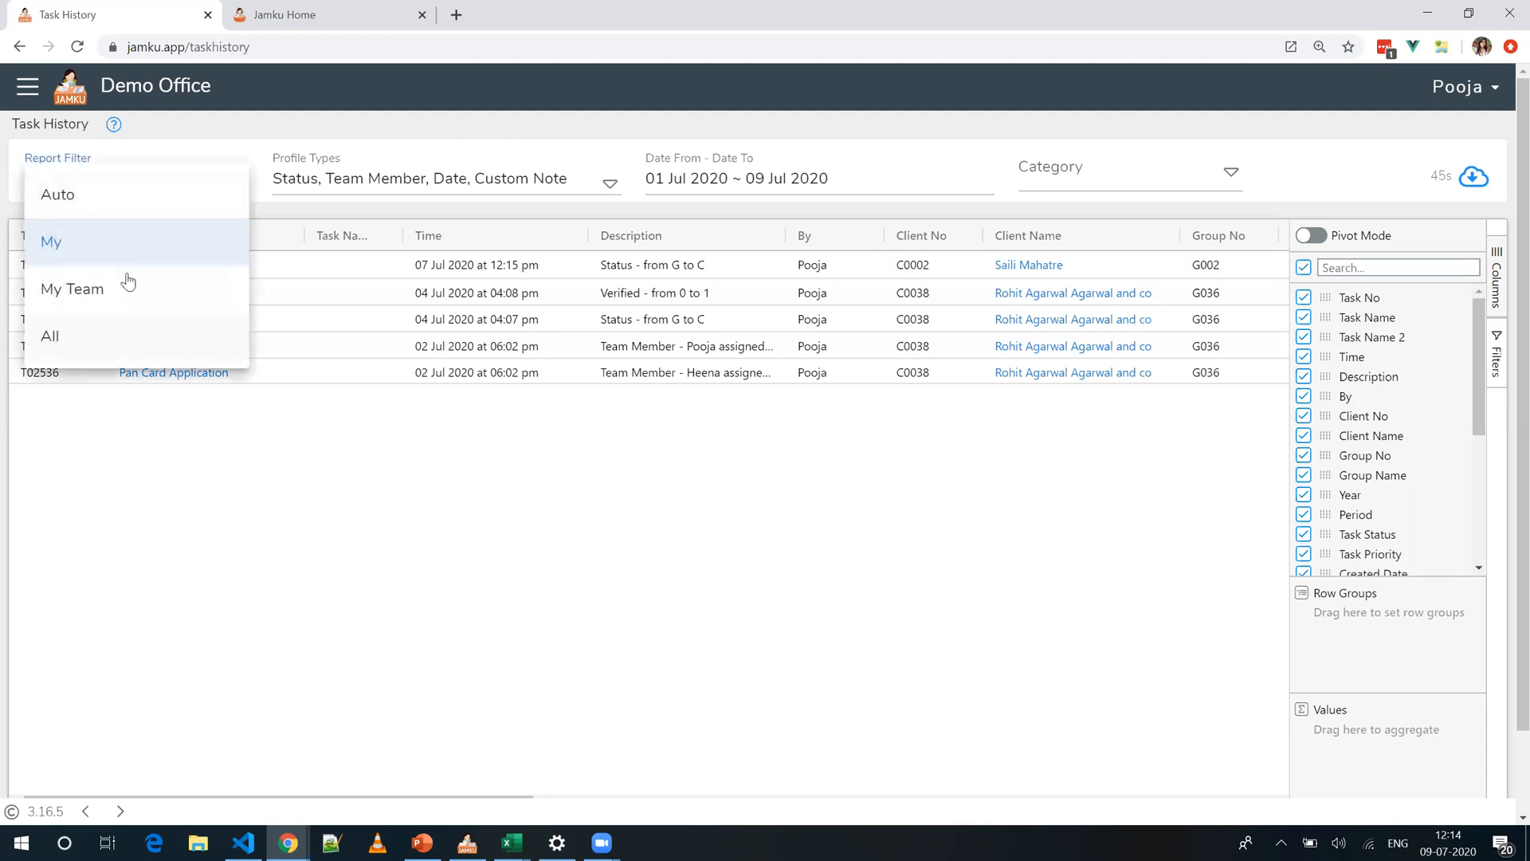
click(86, 80)
click(28, 86)
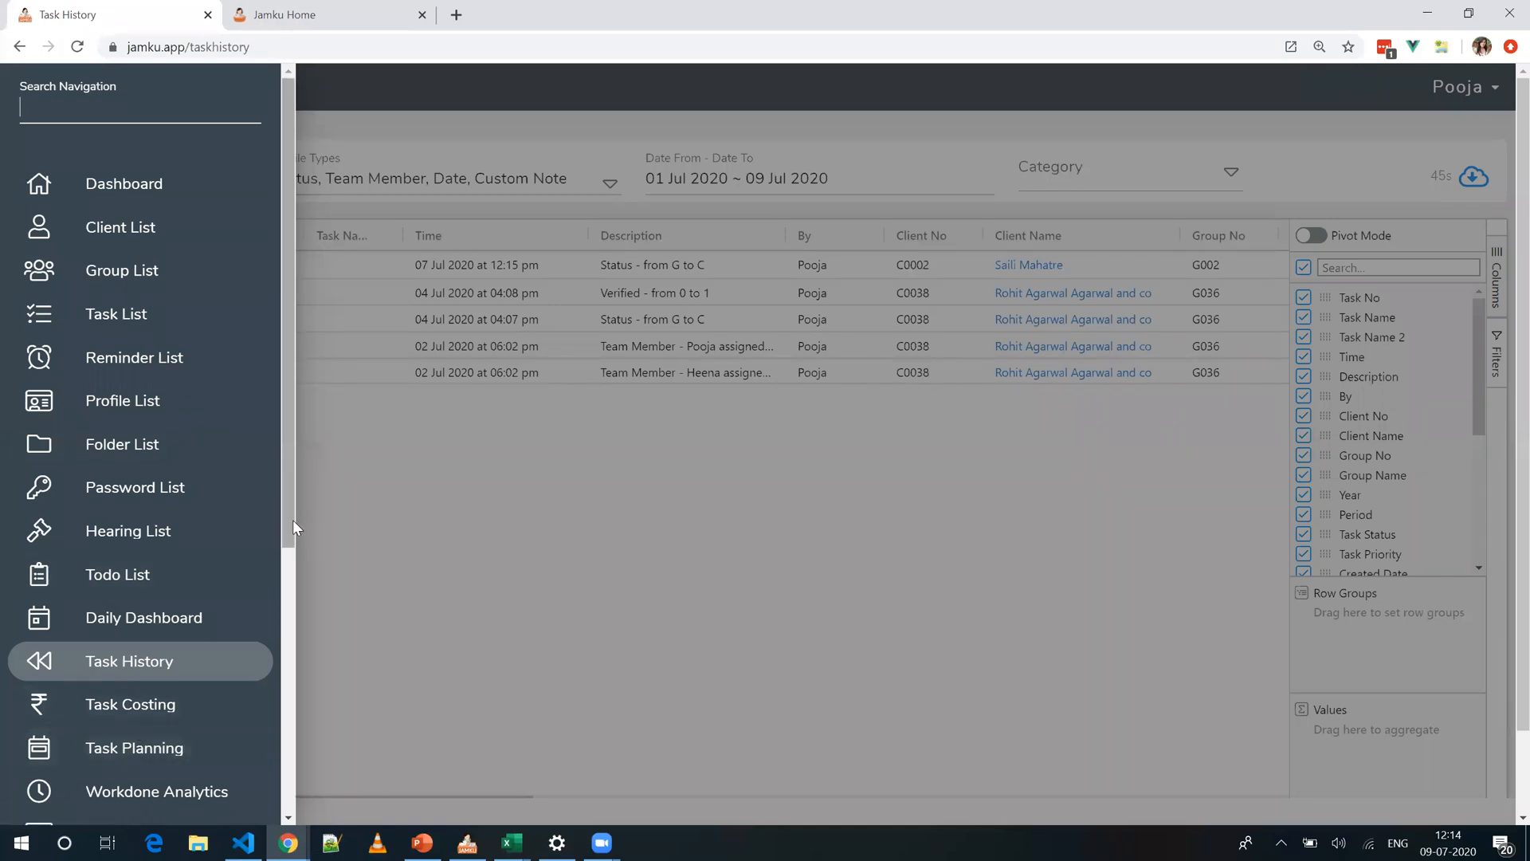
drag(306, 555, 311, 739)
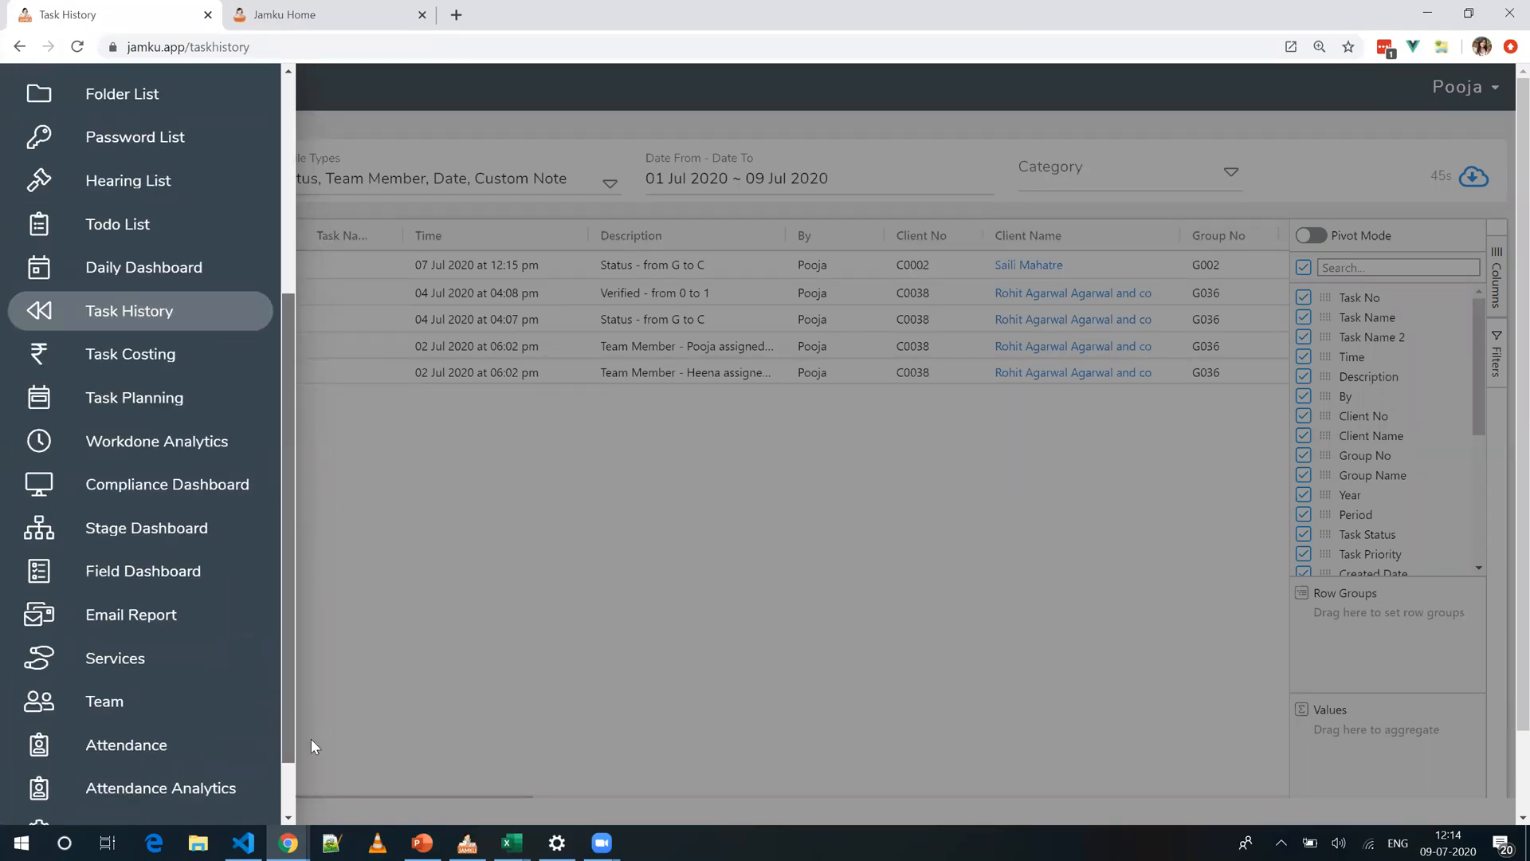
click(166, 400)
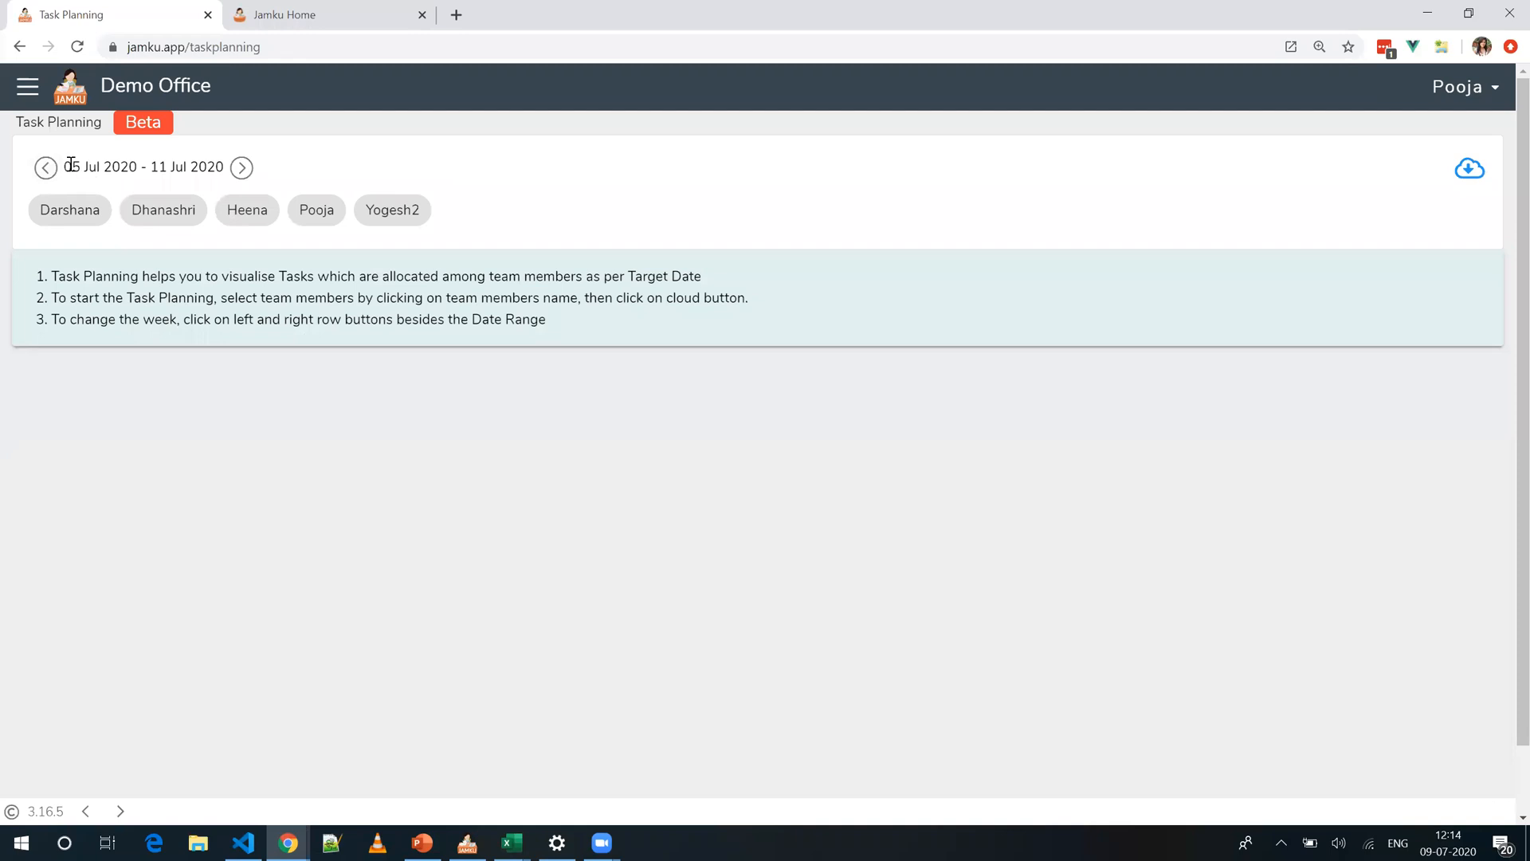
Step: Move the task planning range back to the week 28 Jun 2020 - 04 Jul 2020 and try to load it
drag(64, 167, 226, 171)
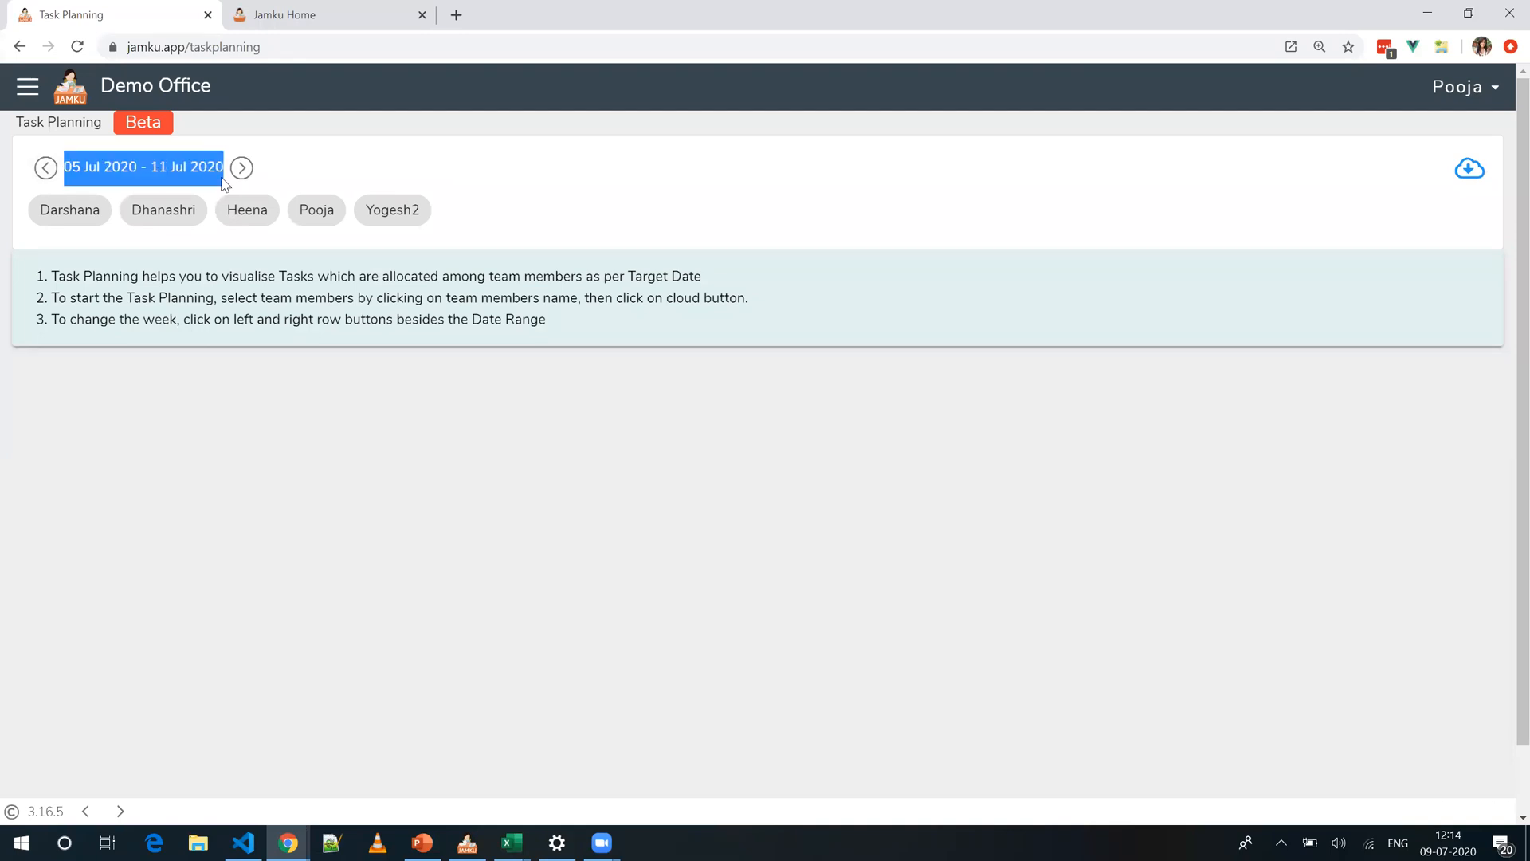
click(45, 167)
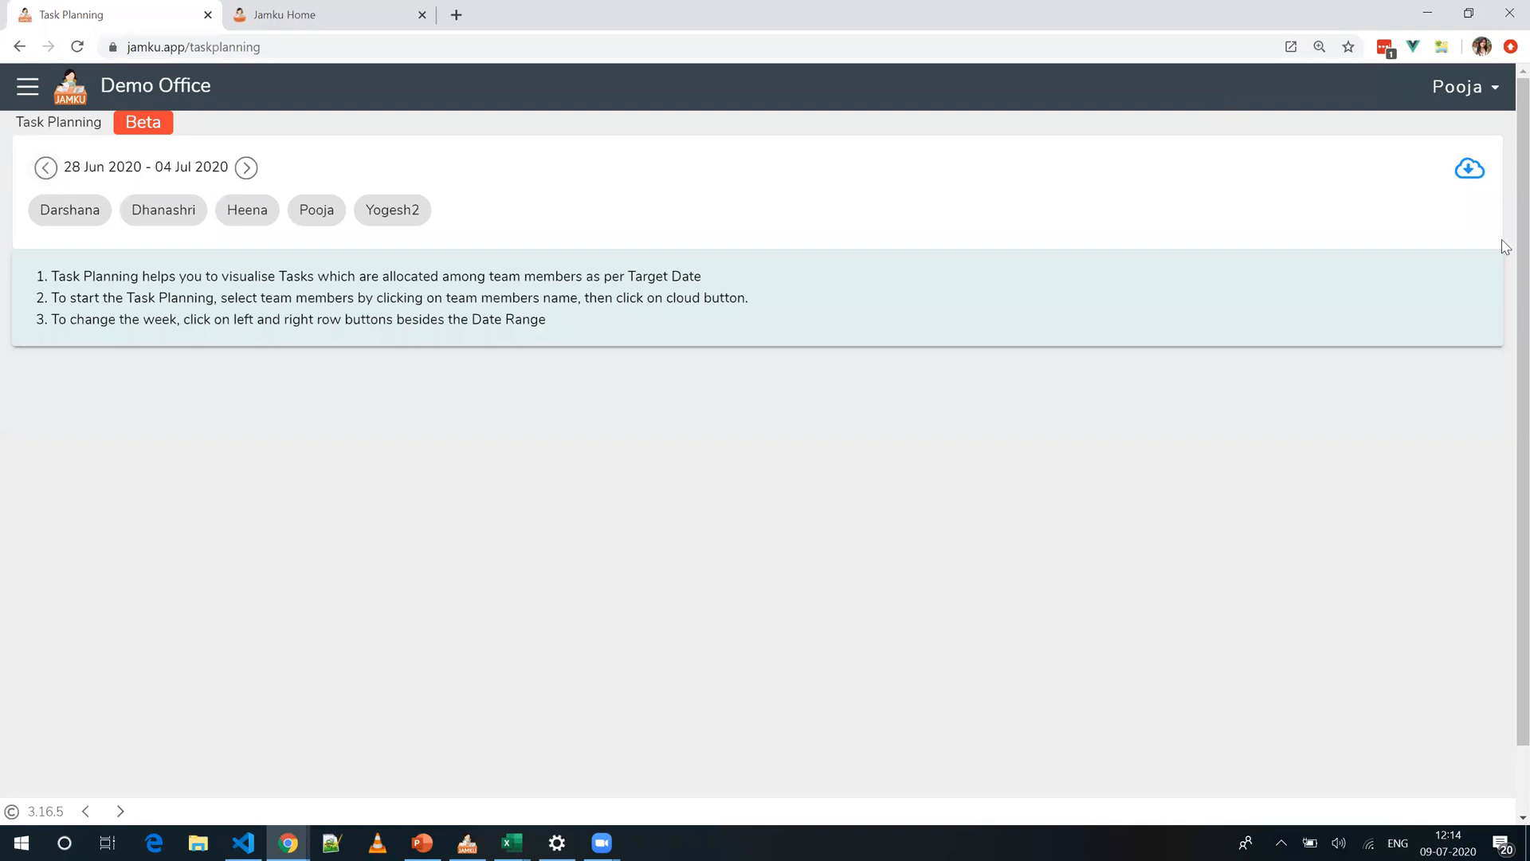
click(1473, 168)
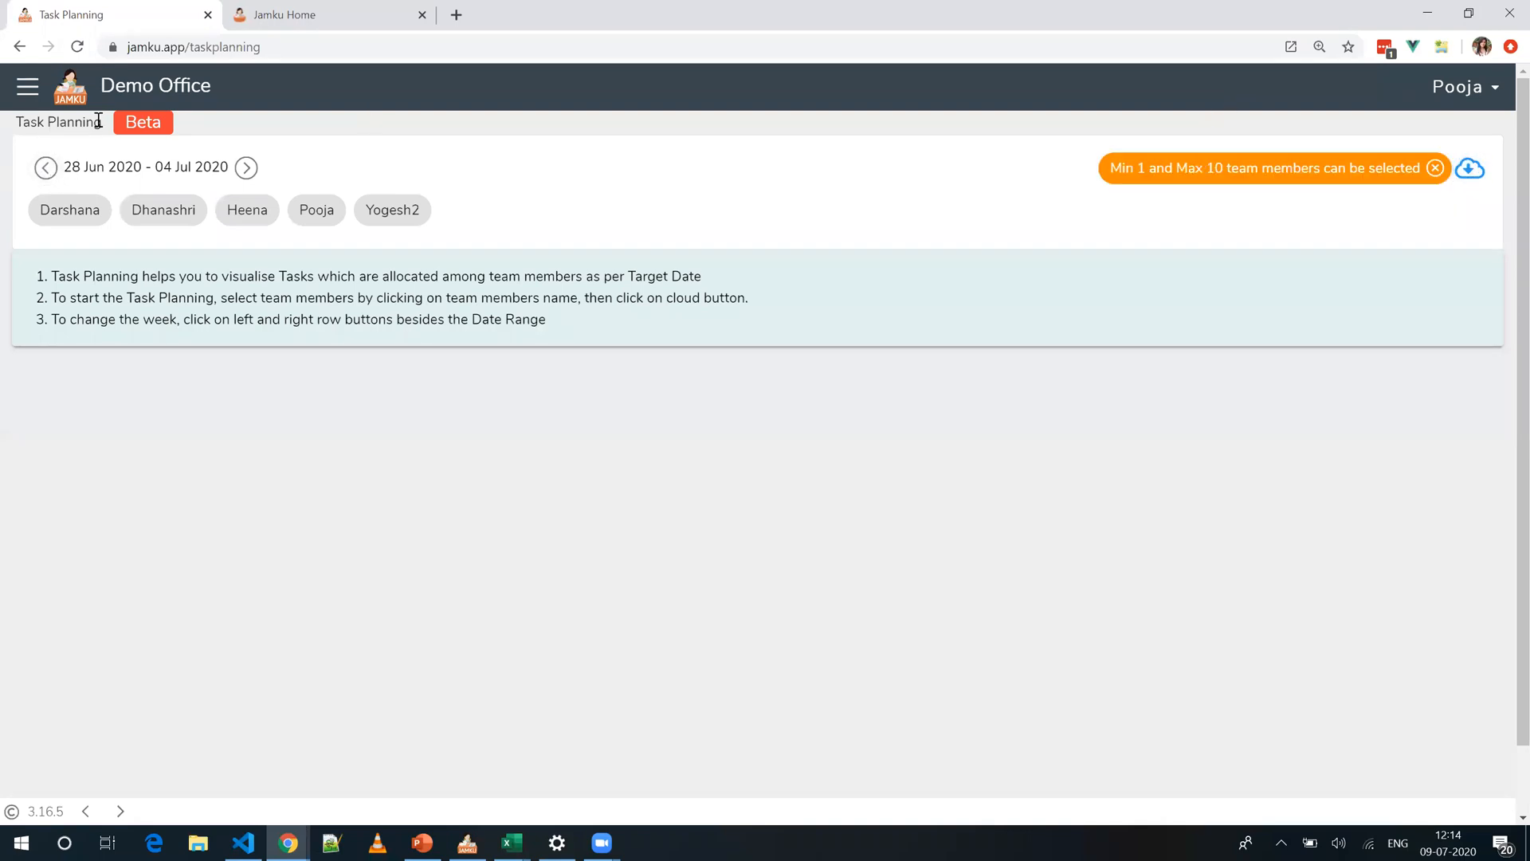
Step: Select all five team members and load their task plan for the chosen week
click(93, 215)
click(203, 221)
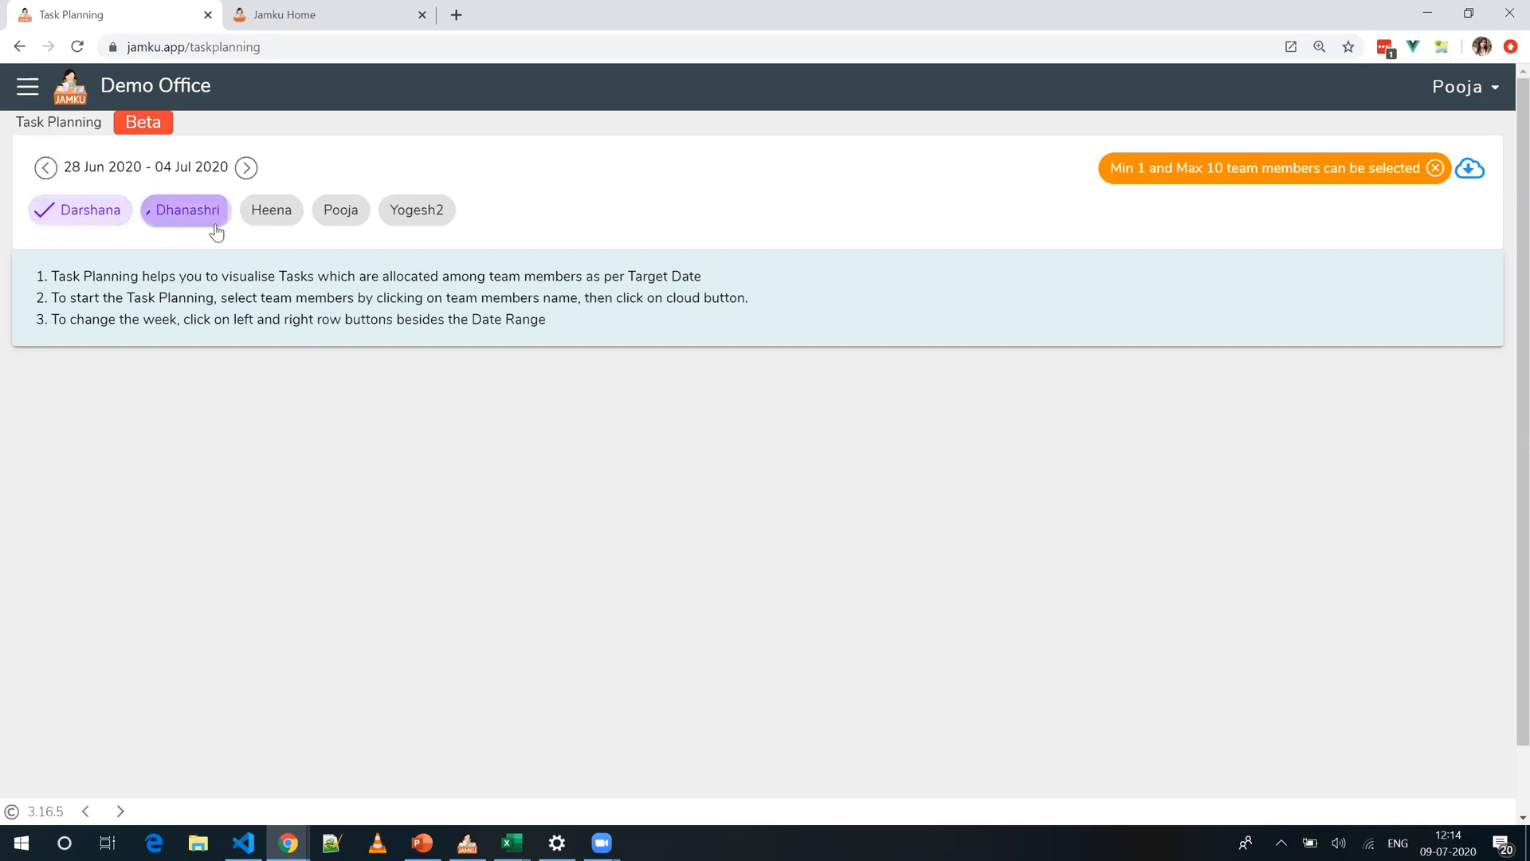
click(286, 221)
click(359, 223)
click(291, 218)
click(451, 223)
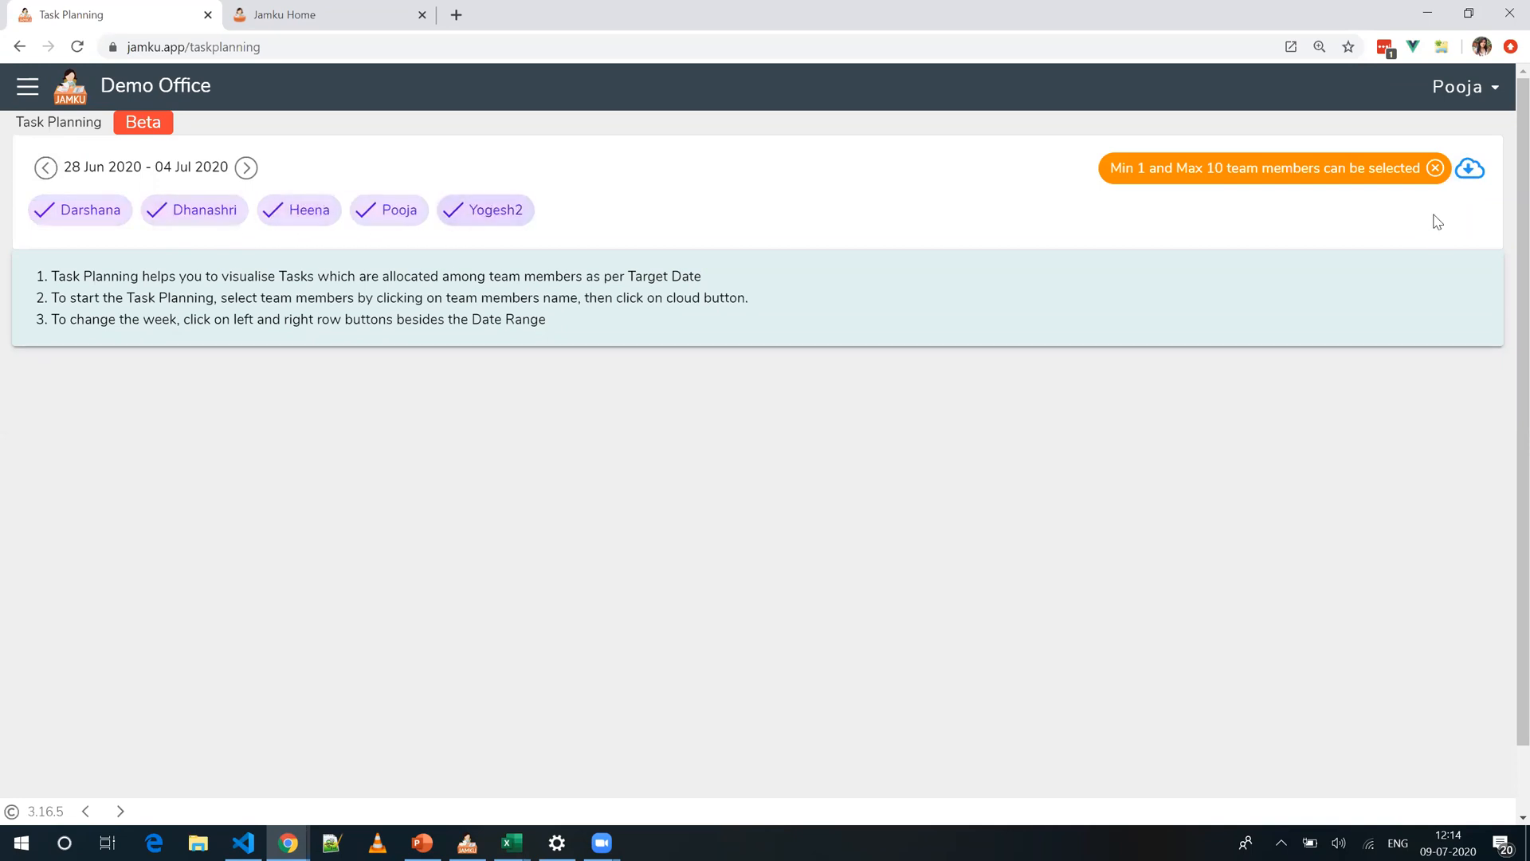
click(1473, 171)
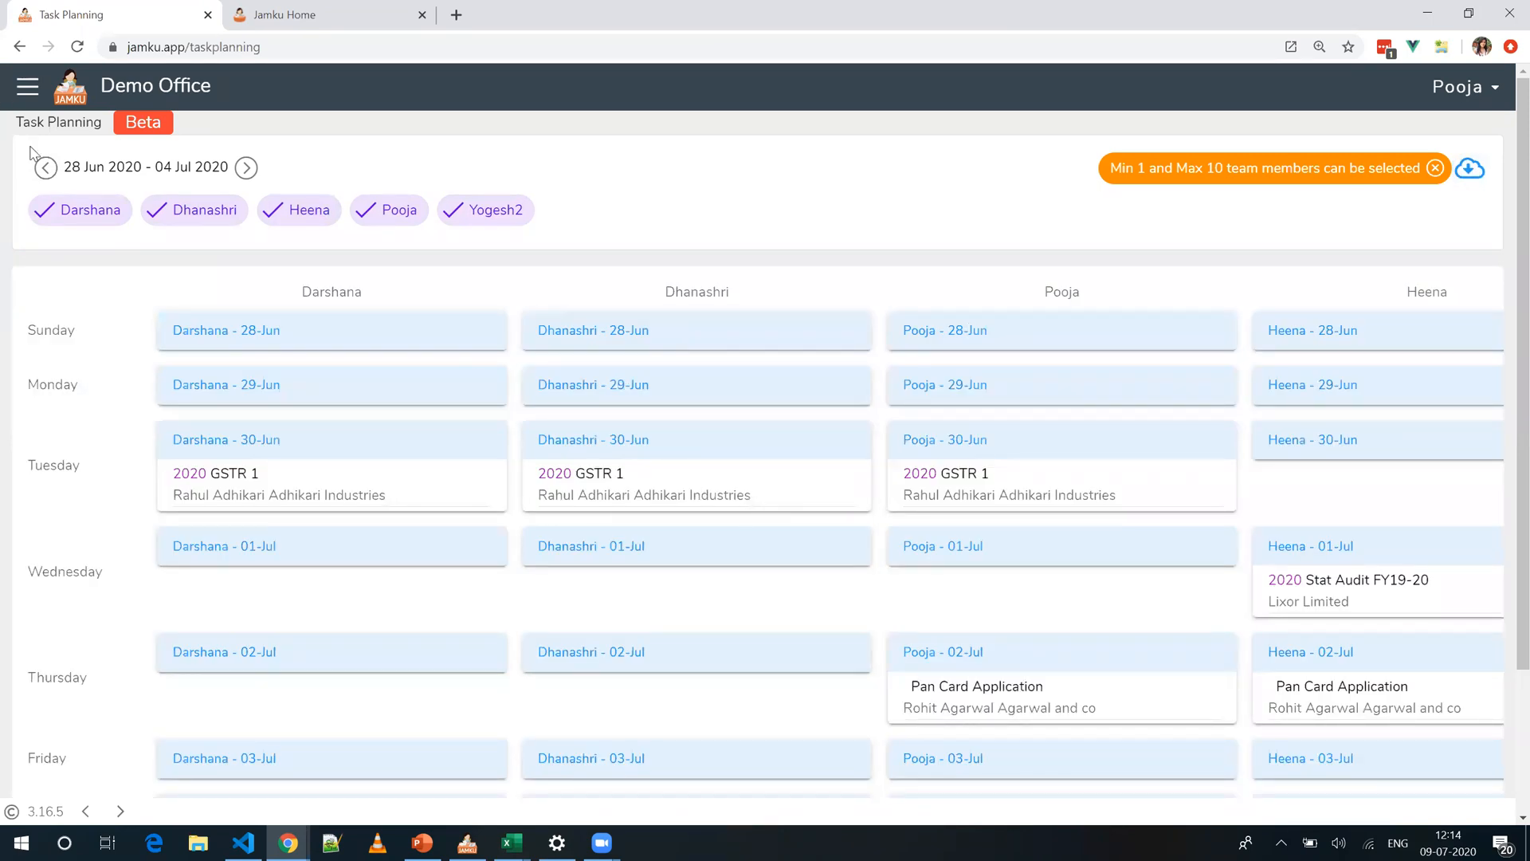
Step: Examine the weekly task plan: its date range, the team member columns and the tasks listed under each day
drag(67, 167, 229, 167)
click(875, 226)
drag(306, 292, 397, 301)
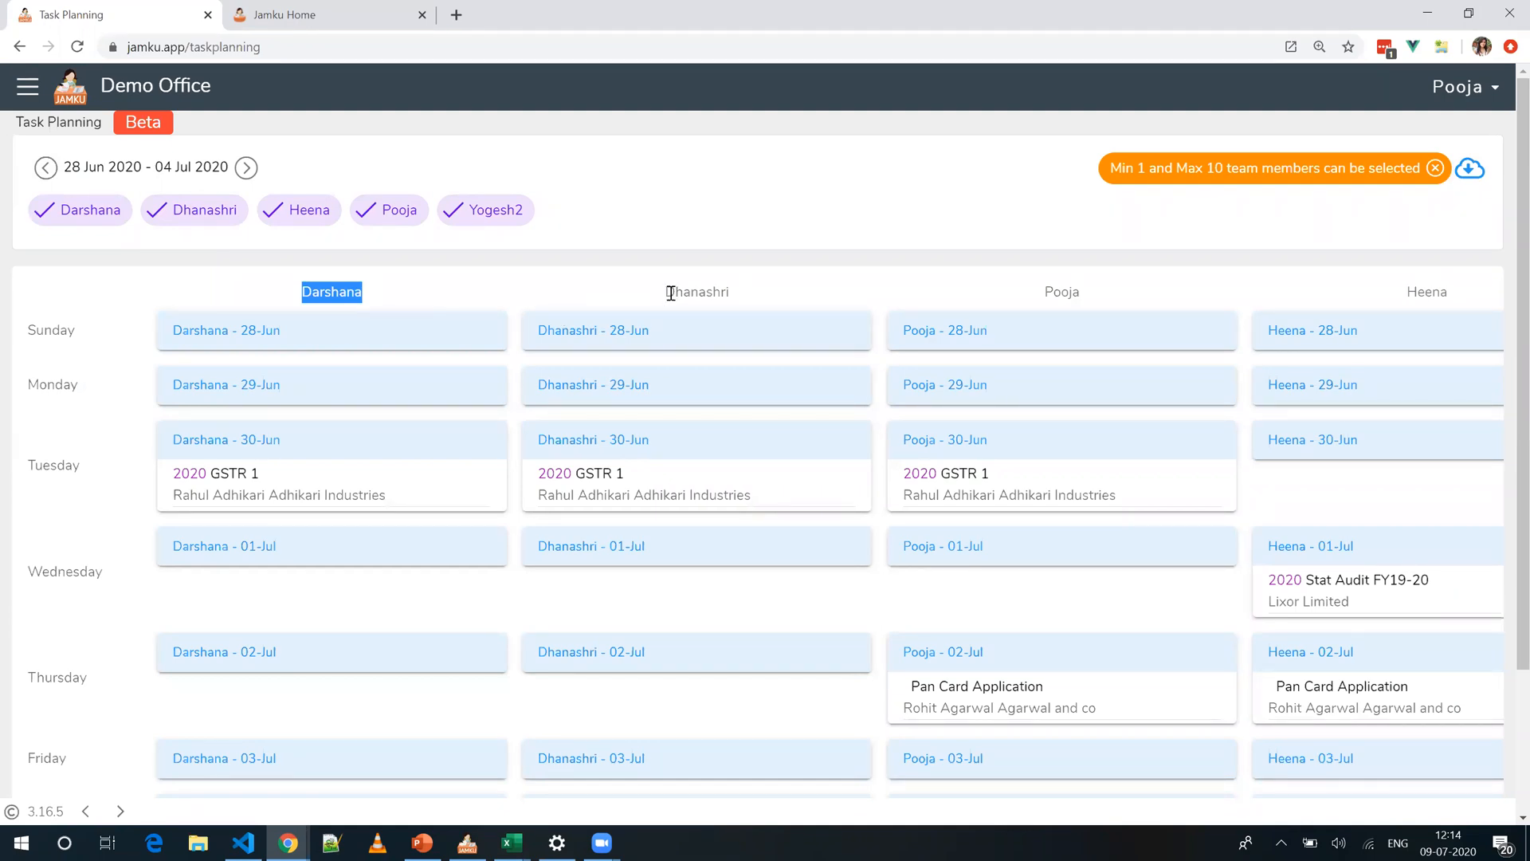
drag(668, 290, 762, 311)
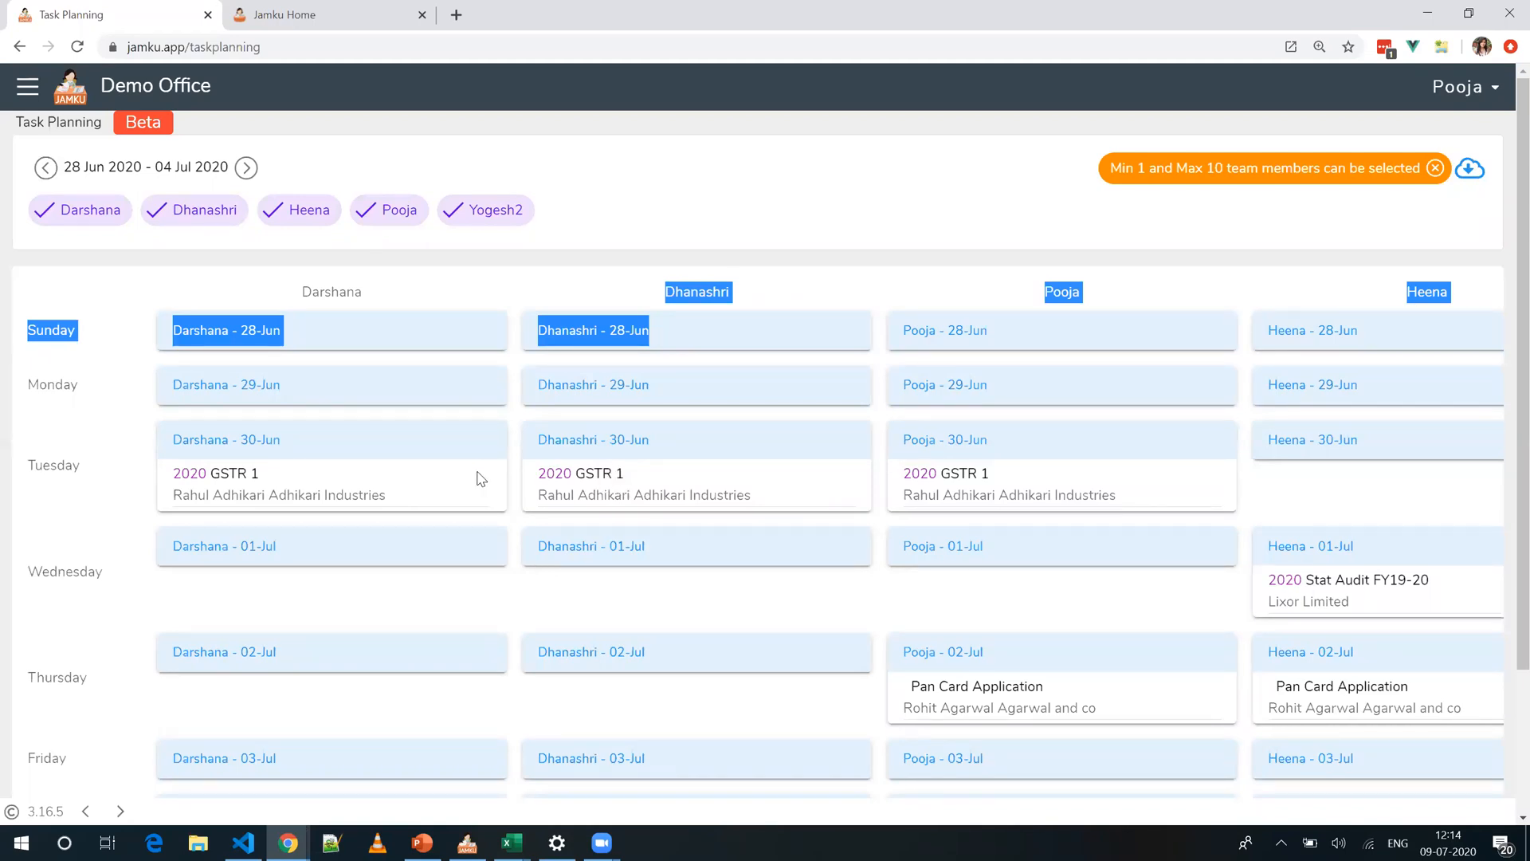
click(319, 453)
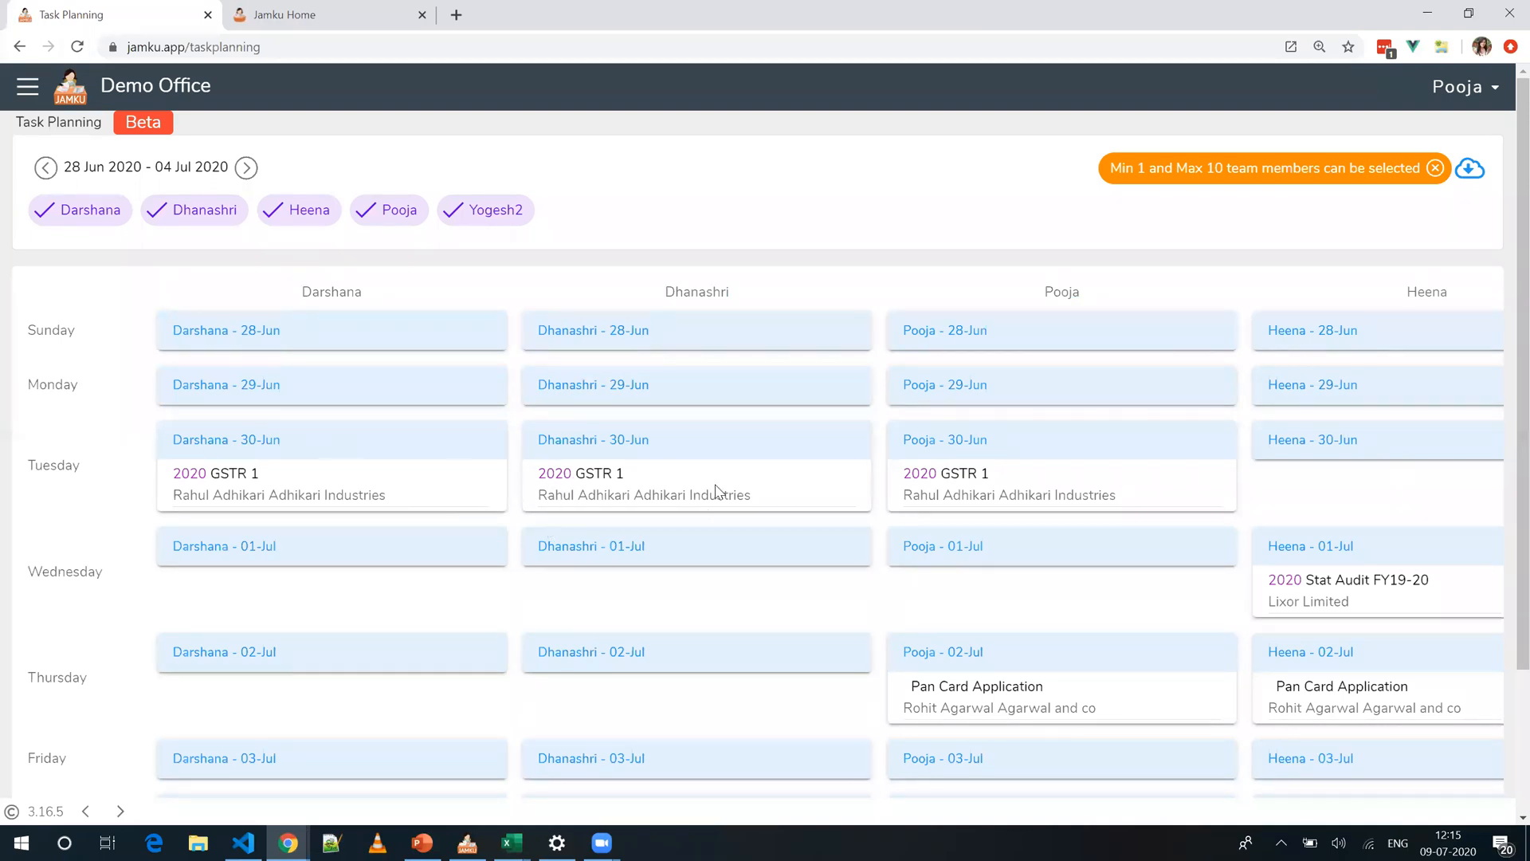
scroll(1034, 556, down, 3)
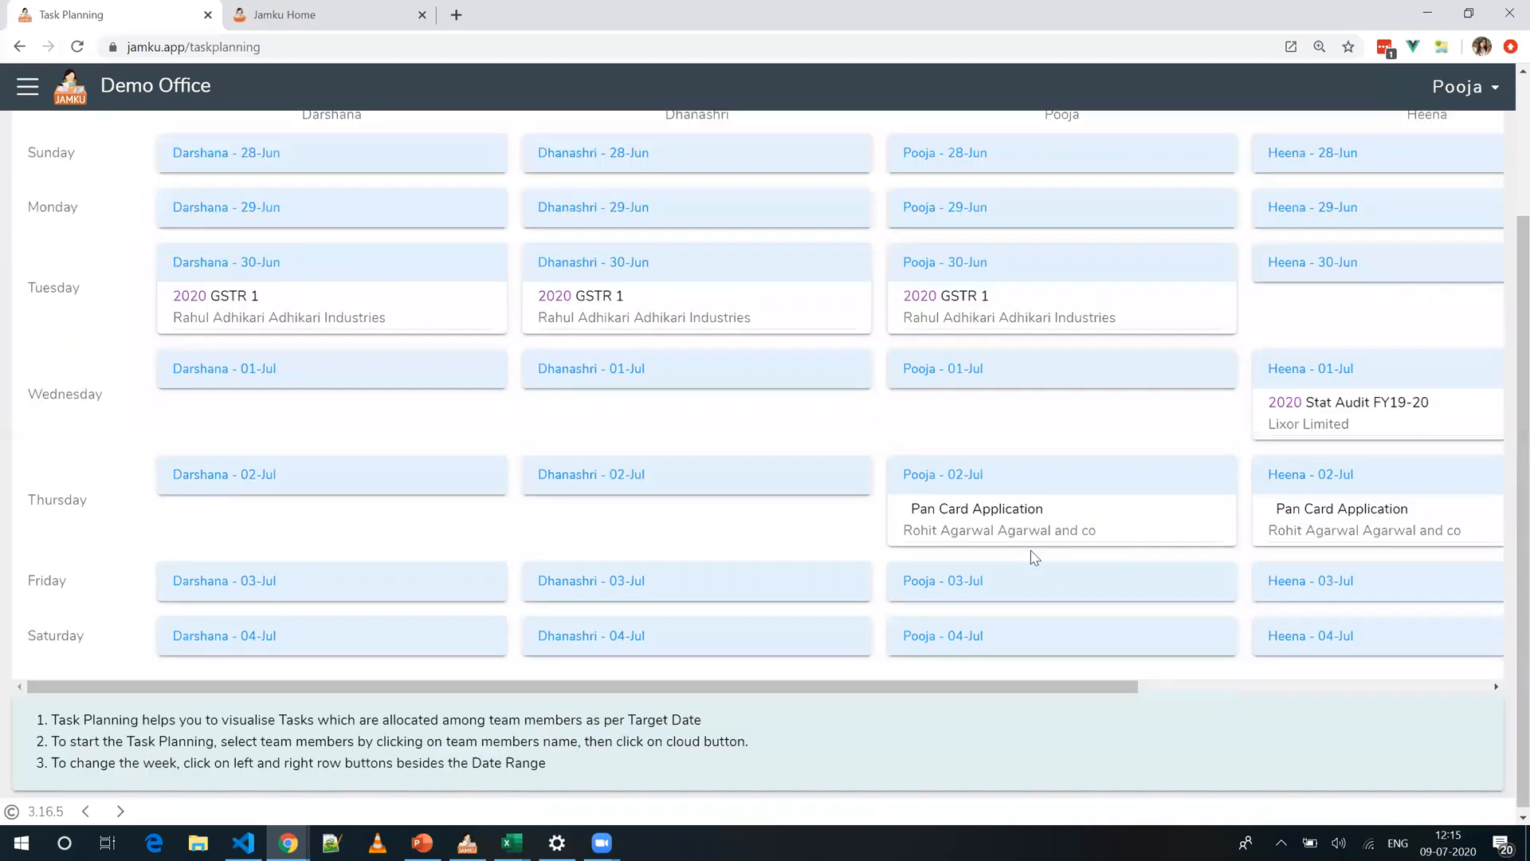
scroll(1033, 556, up, 2)
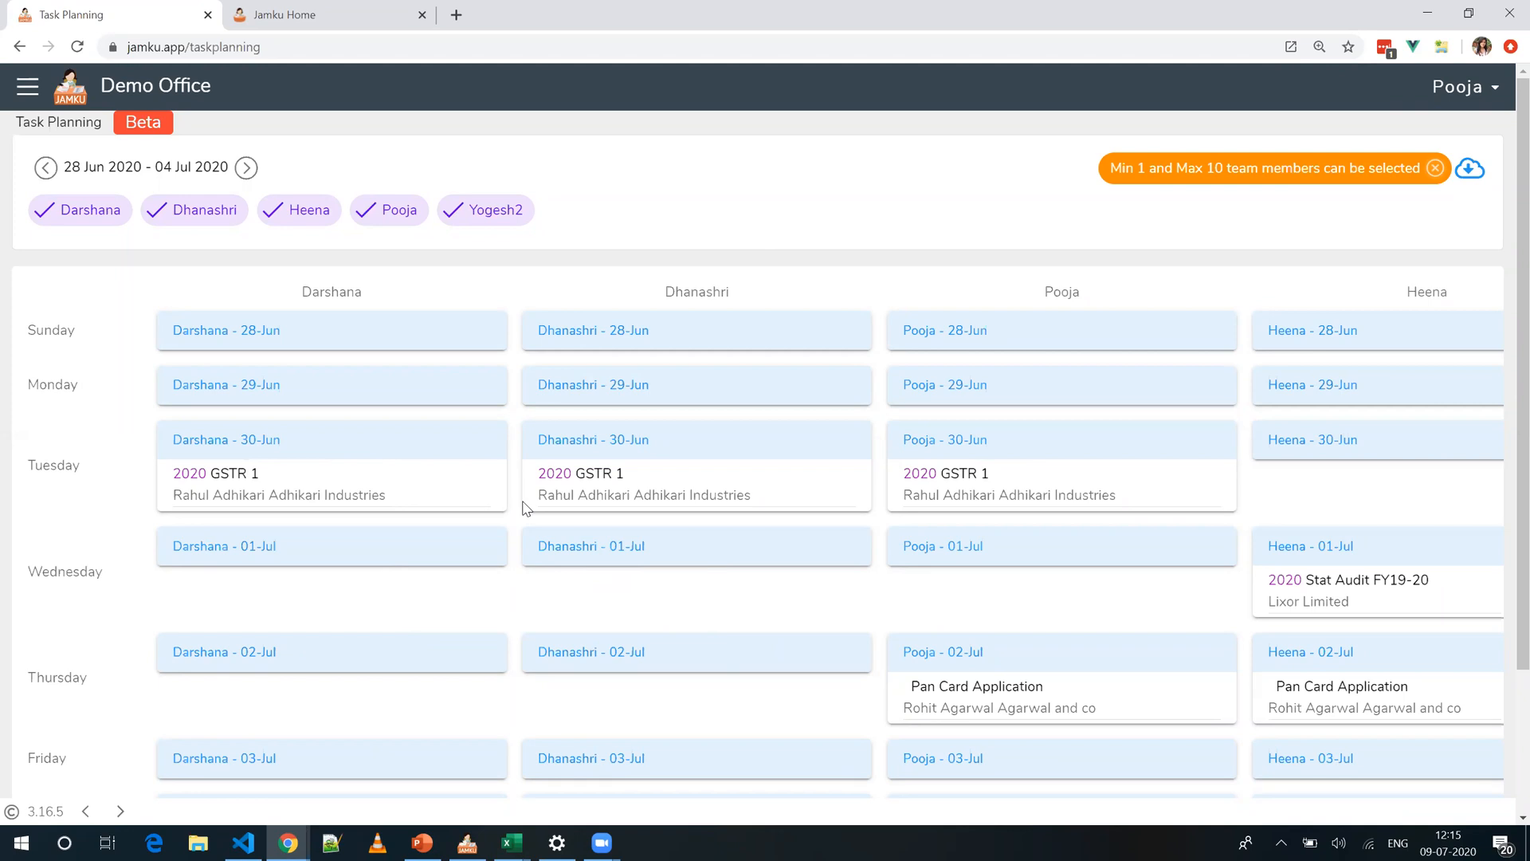
Step: Open the Workdone Analytics page and remove Cost from the report's values
click(27, 89)
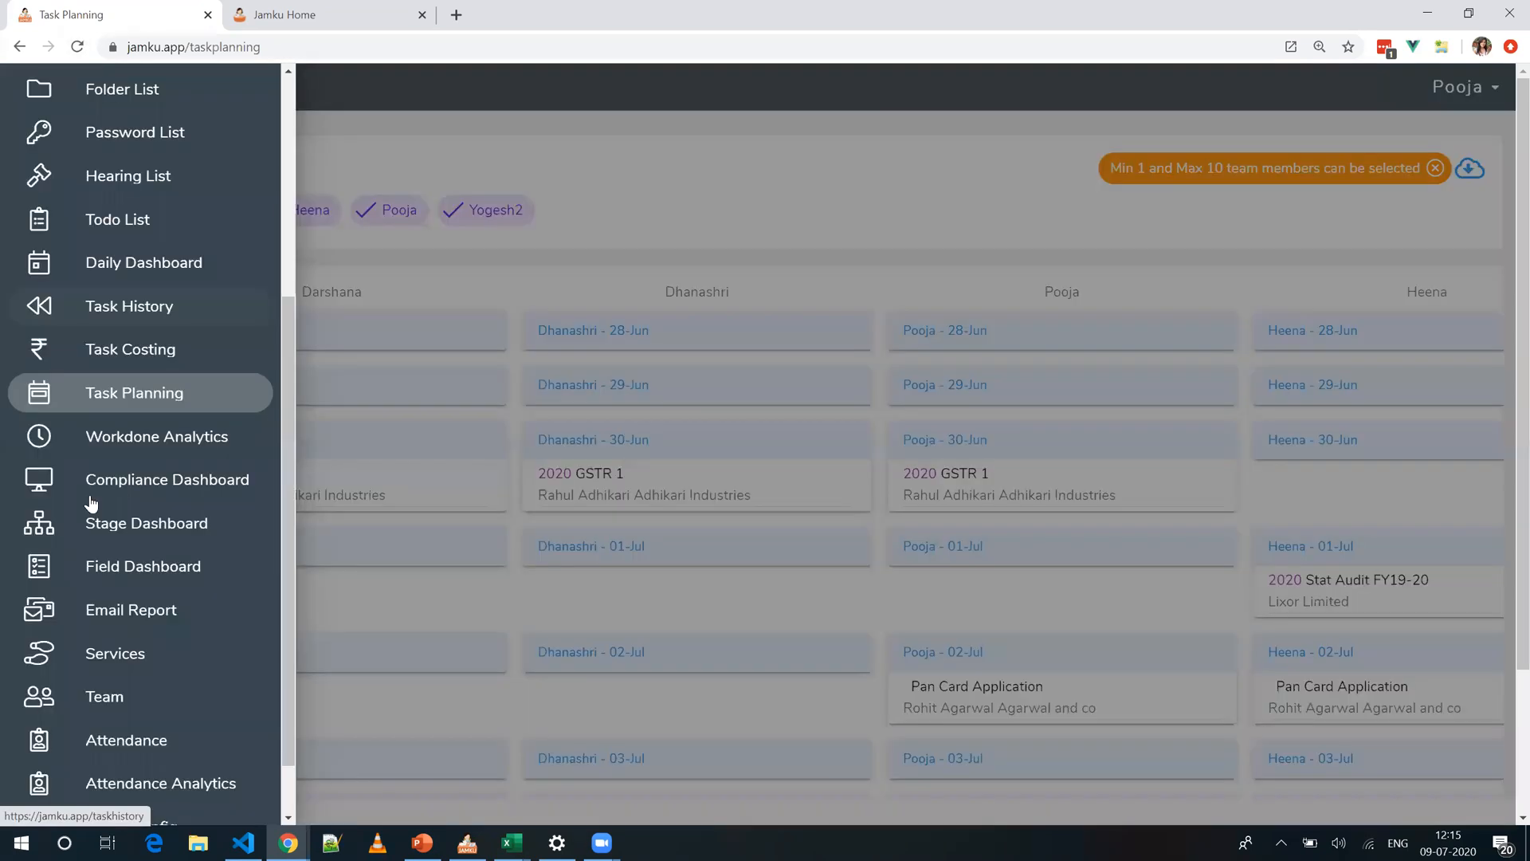
click(165, 446)
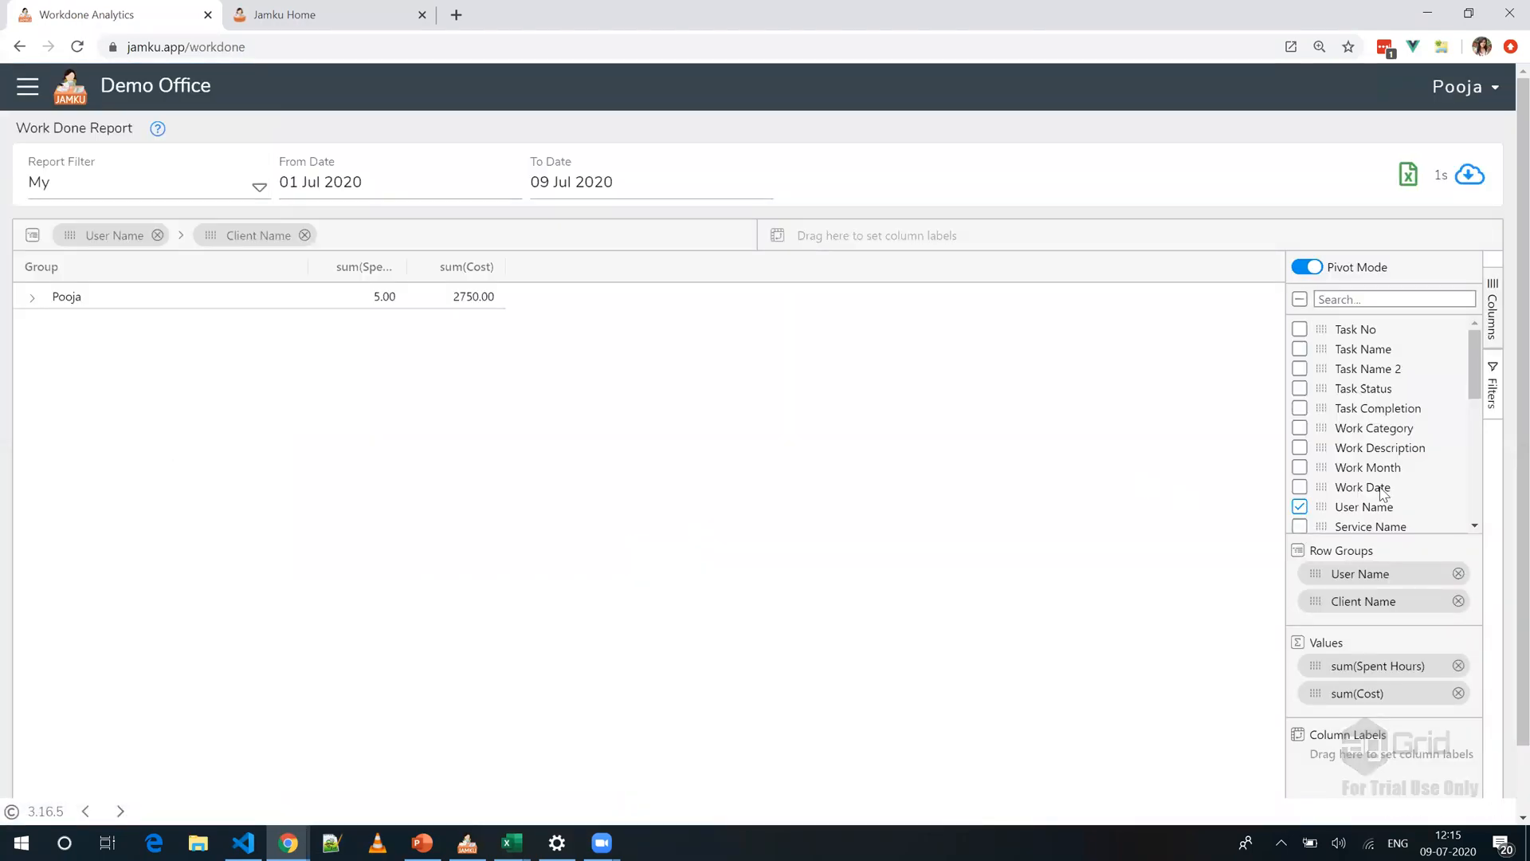
scroll(1328, 516, down, 5)
click(1300, 520)
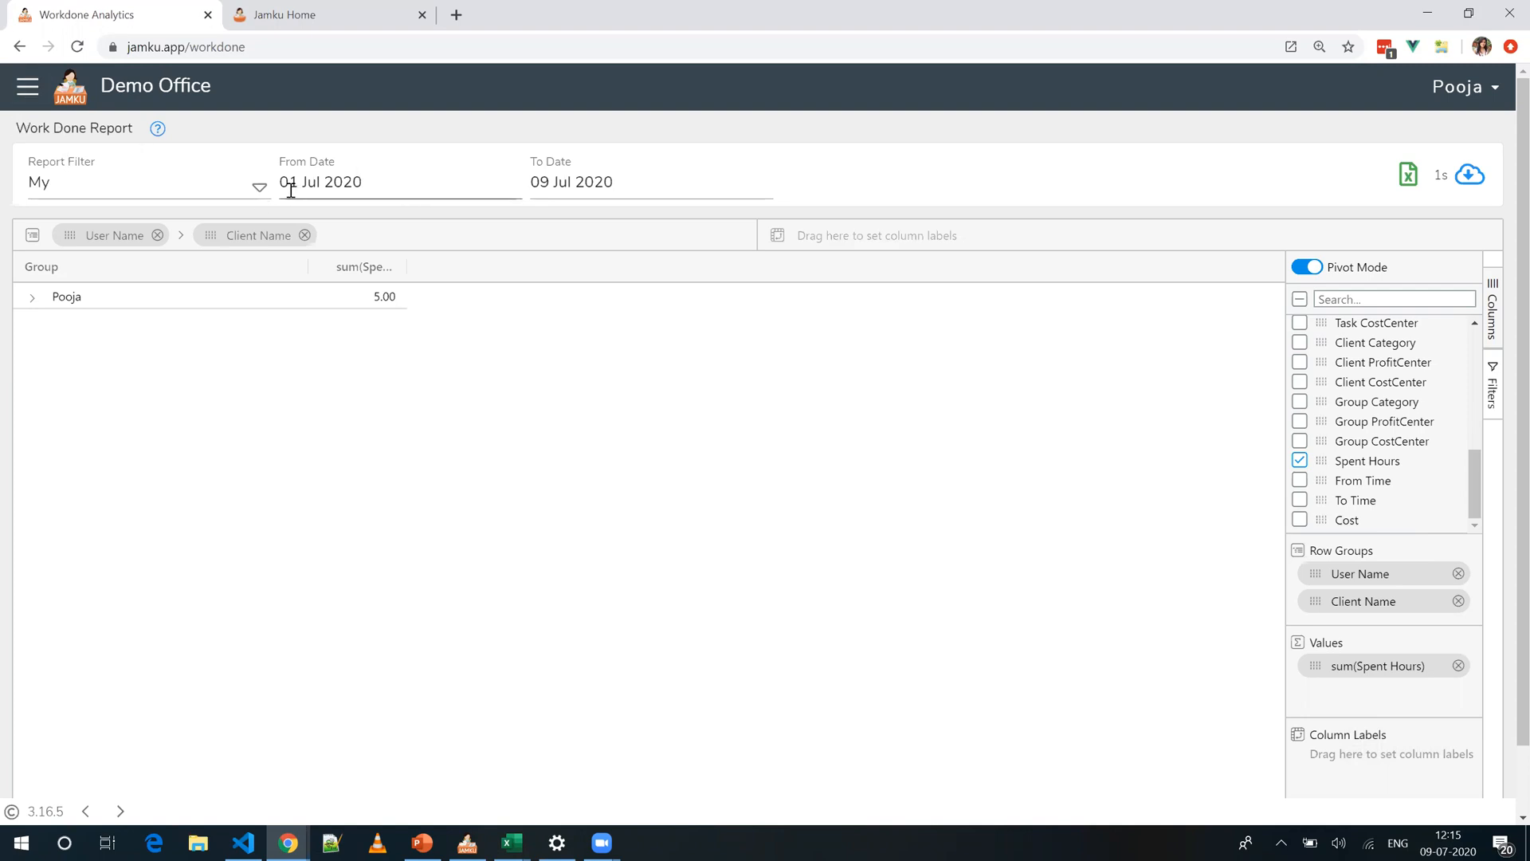
Step: Set the work done report's From Date to 01 Jun 2020 and its Report Filter to All
click(385, 182)
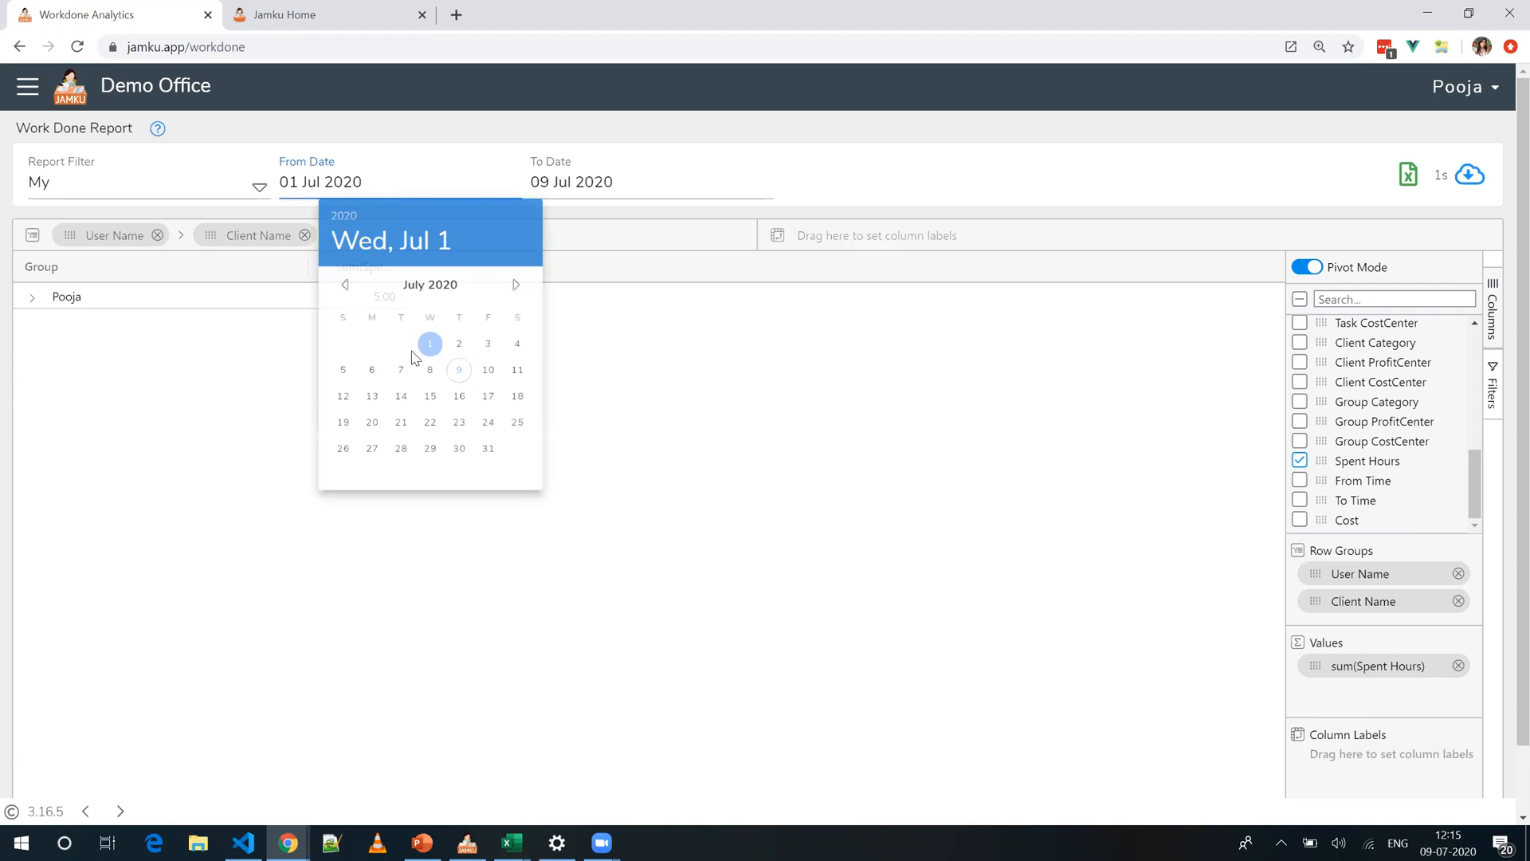
click(352, 309)
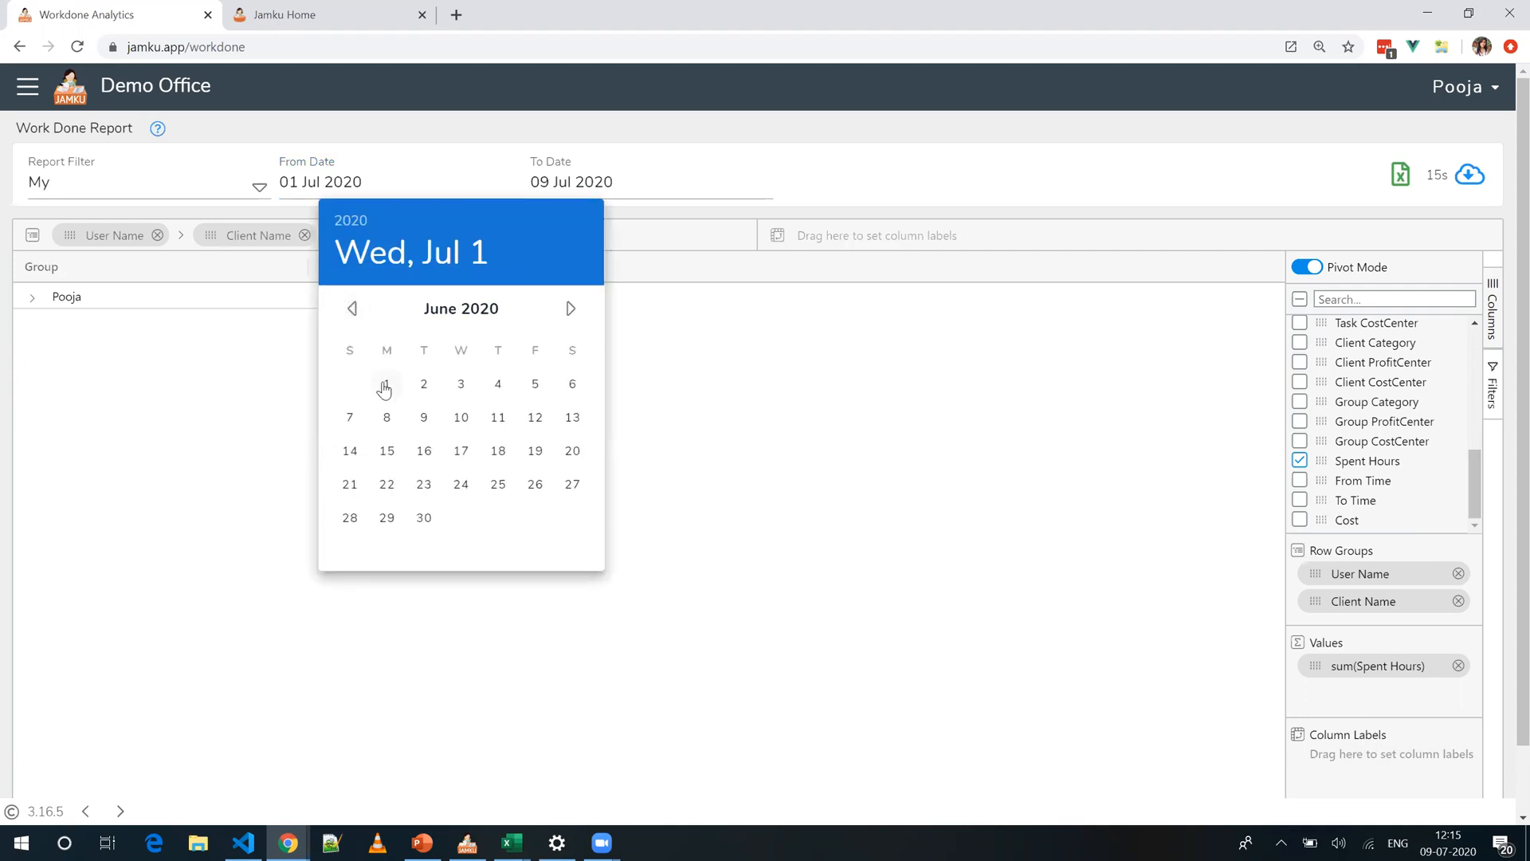
click(384, 386)
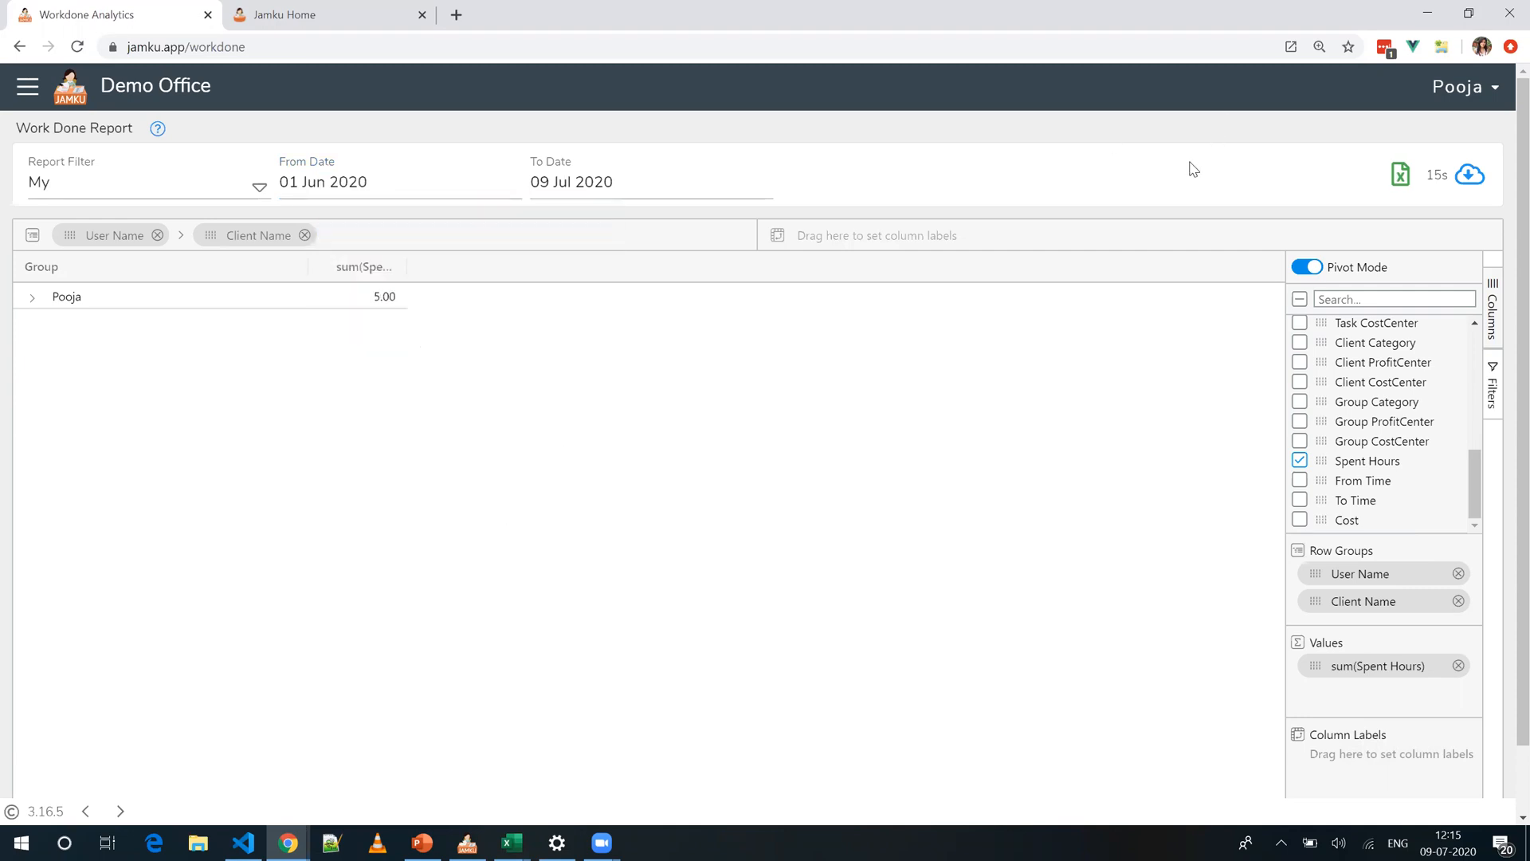
click(250, 189)
click(204, 344)
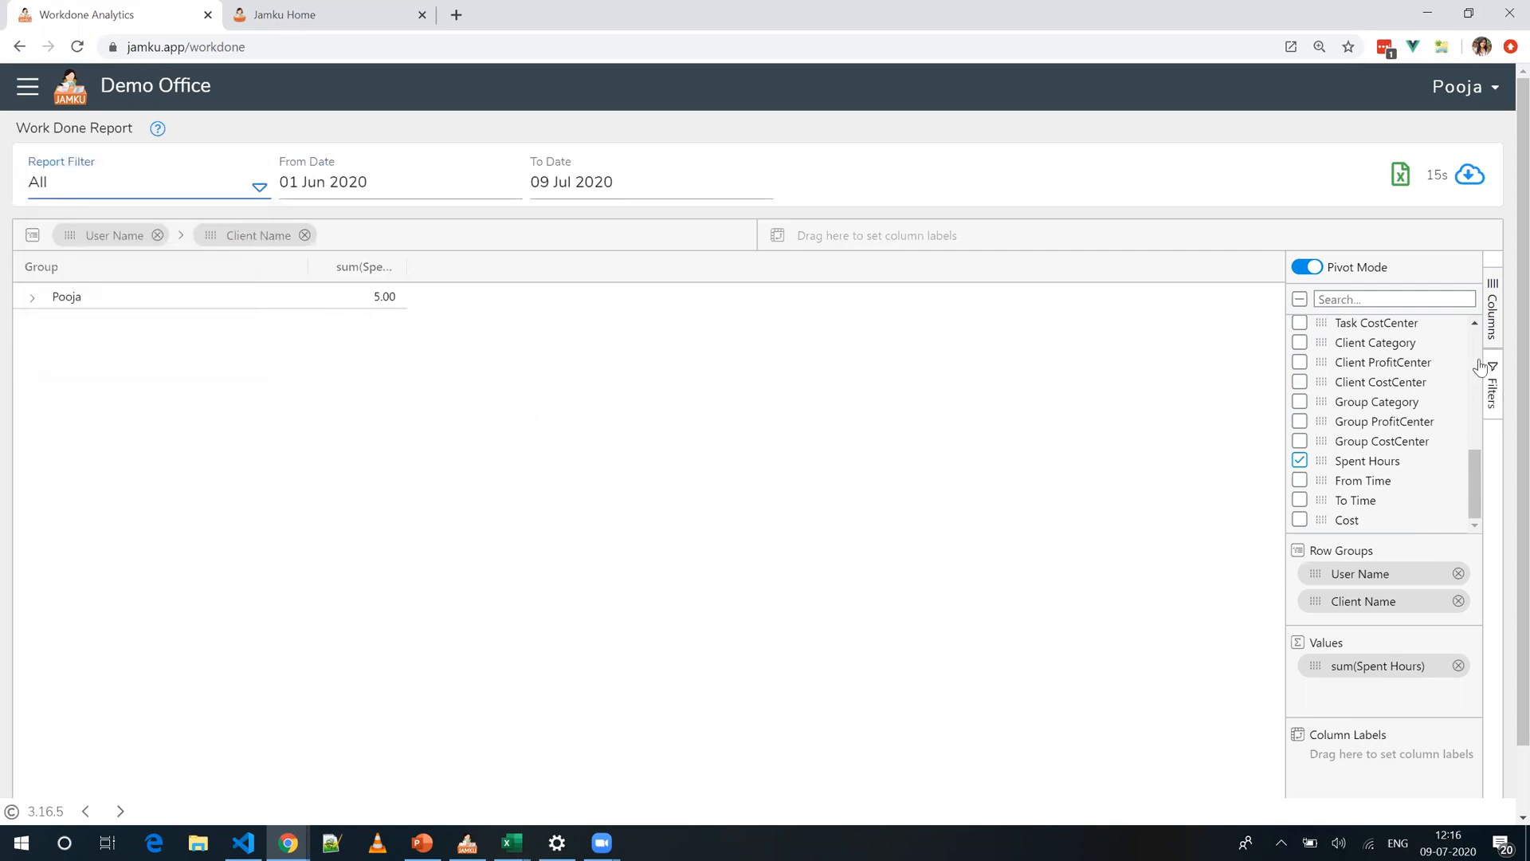
Step: Add Task Name and Work Description to the row groups and reload the work done report with the new filters
scroll(1411, 389, up, 5)
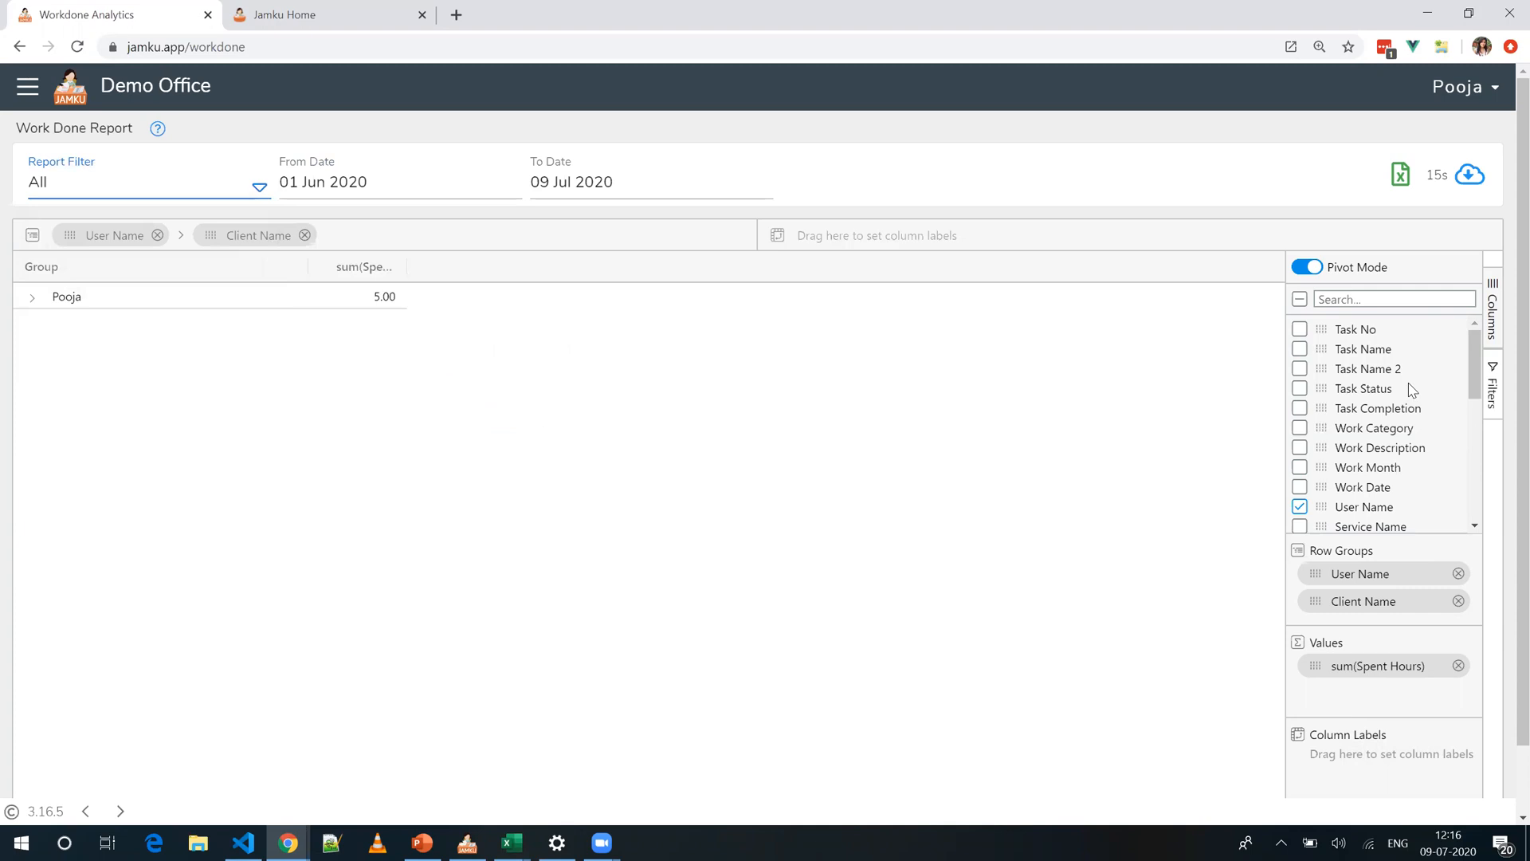
click(1300, 351)
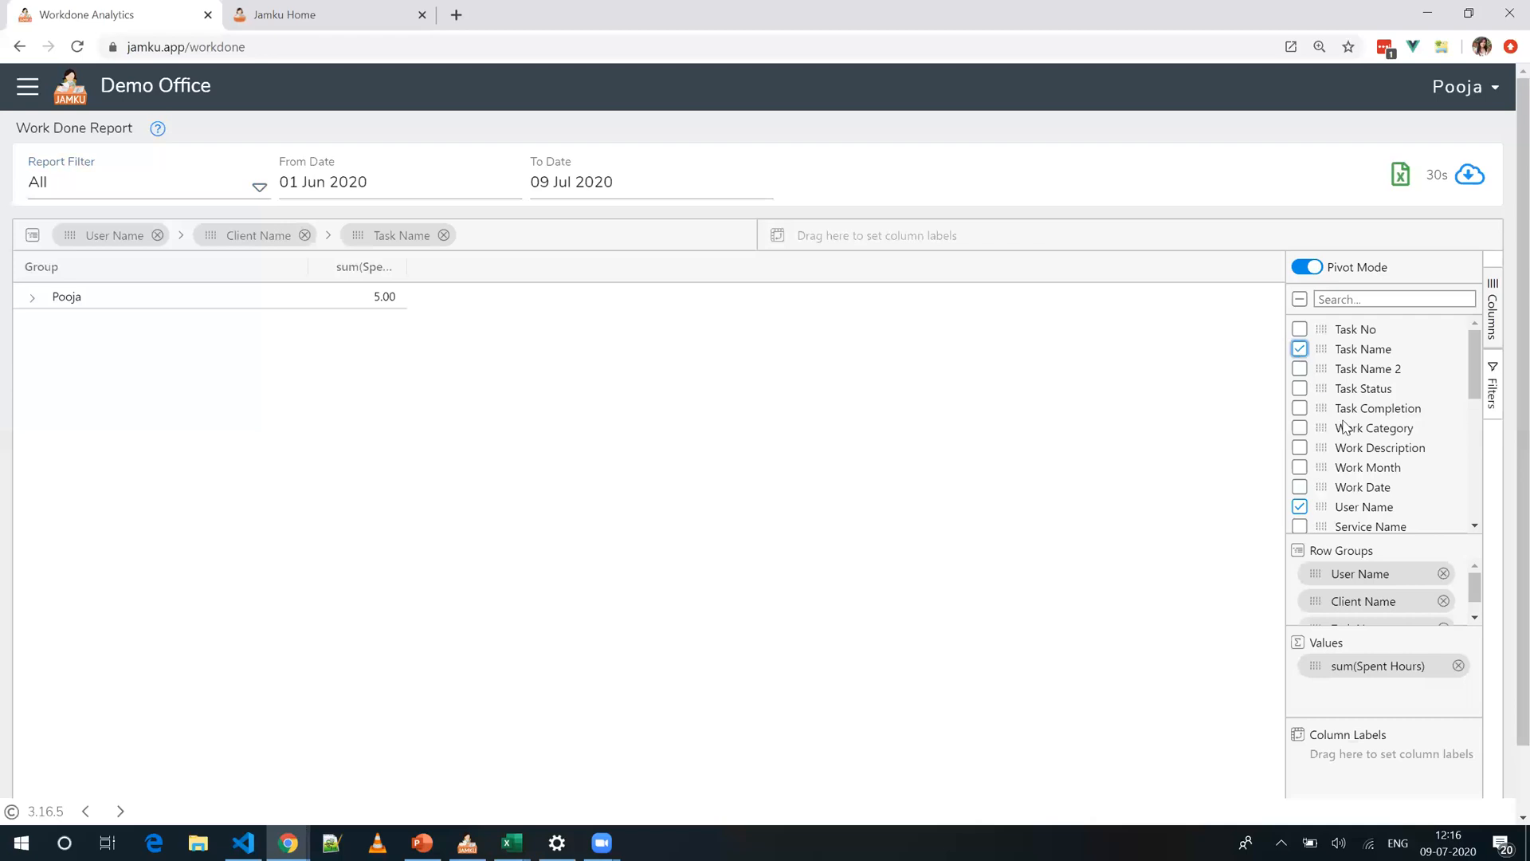
click(1300, 448)
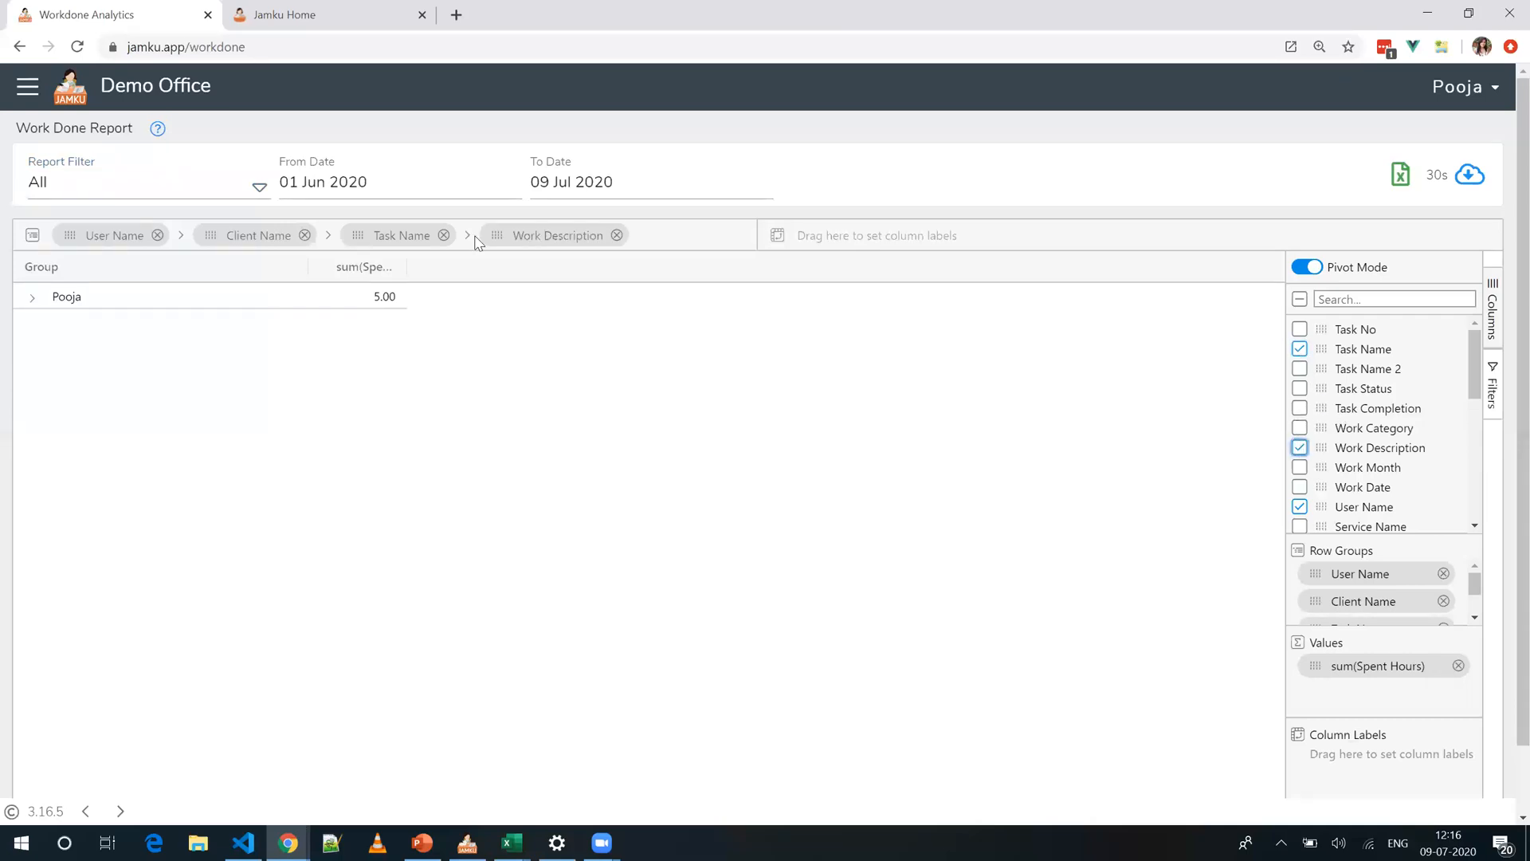
click(1473, 180)
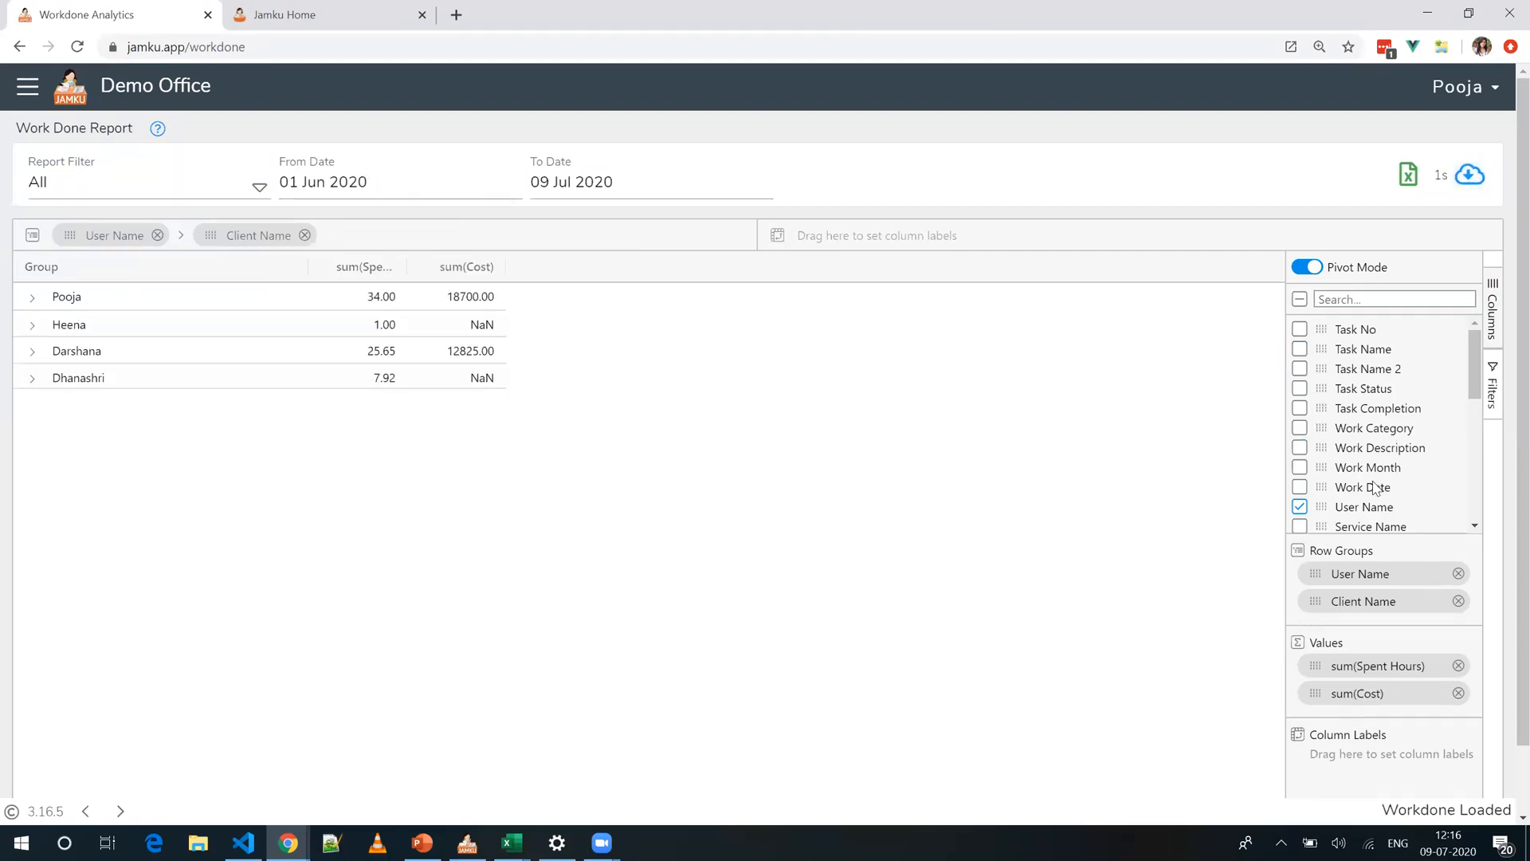
Step: Remove Cost from the reloaded report's values and group its rows additionally by Task Name and Work Description
scroll(1377, 488, down, 5)
click(1300, 519)
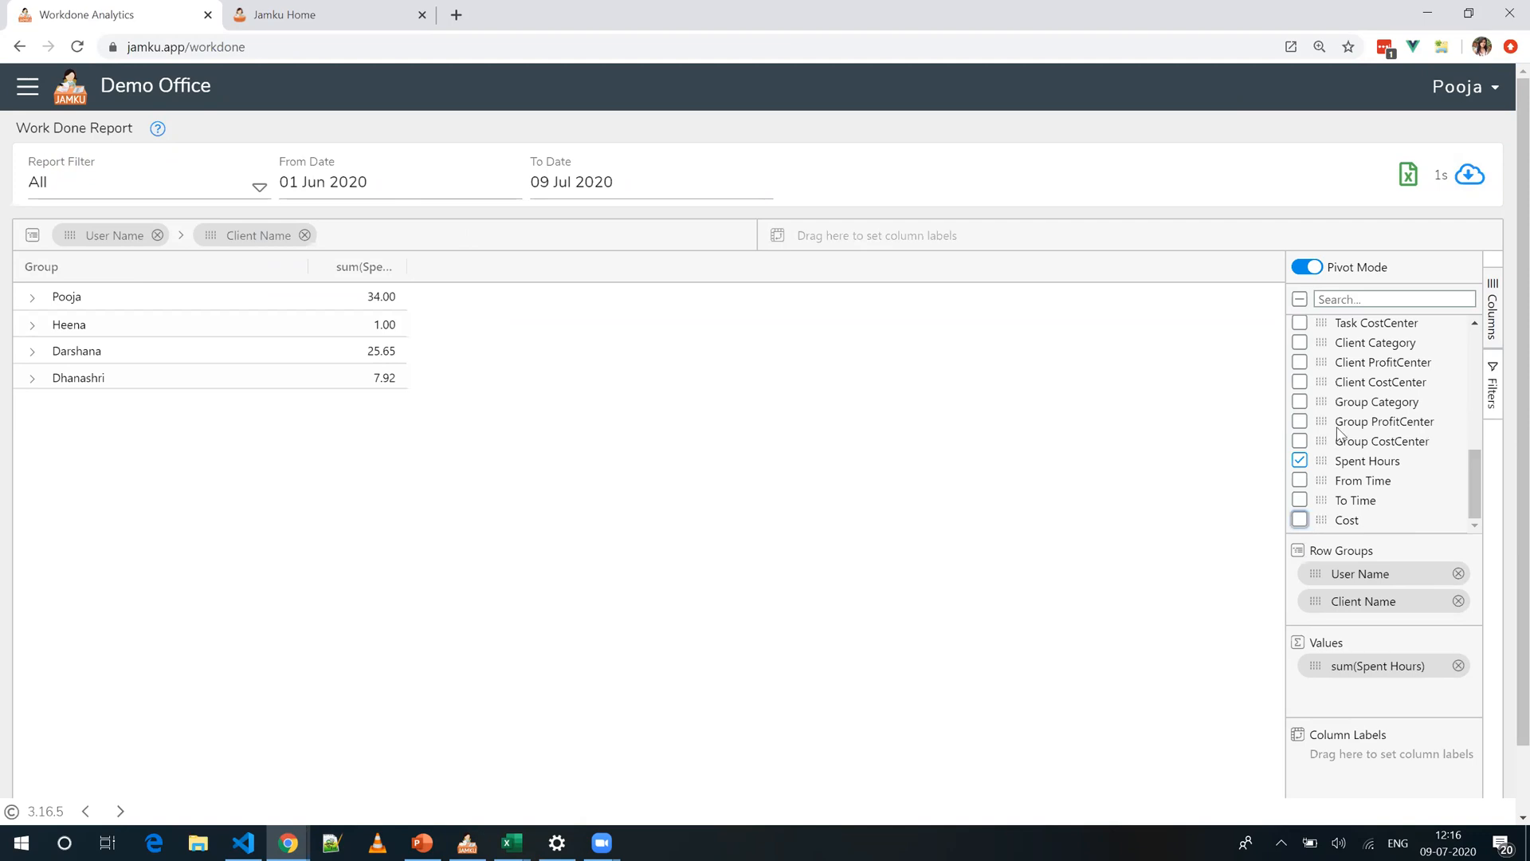
scroll(1342, 435, up, 5)
click(1300, 351)
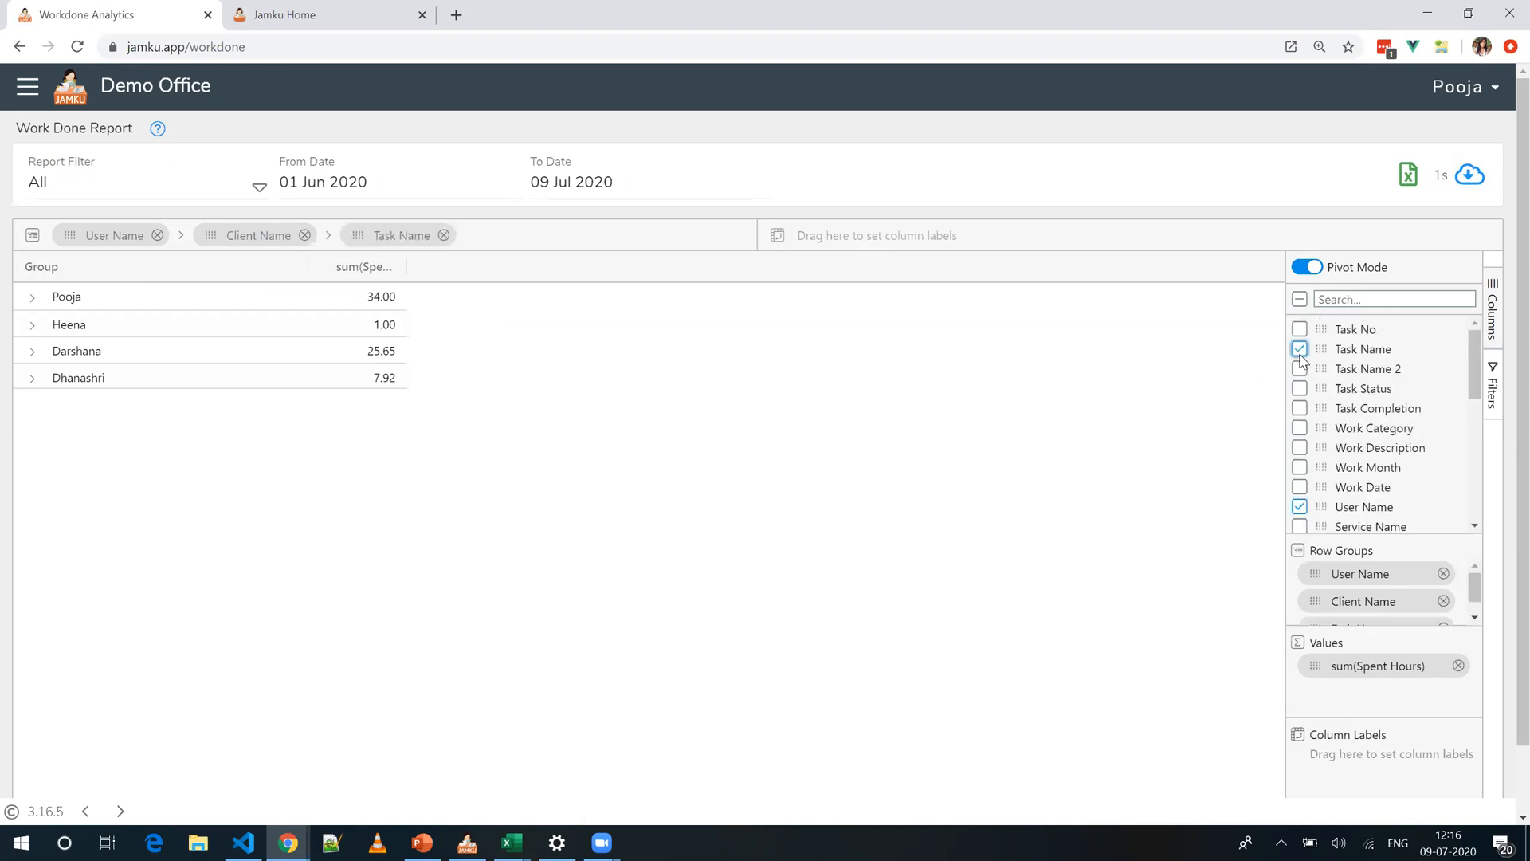
click(1300, 447)
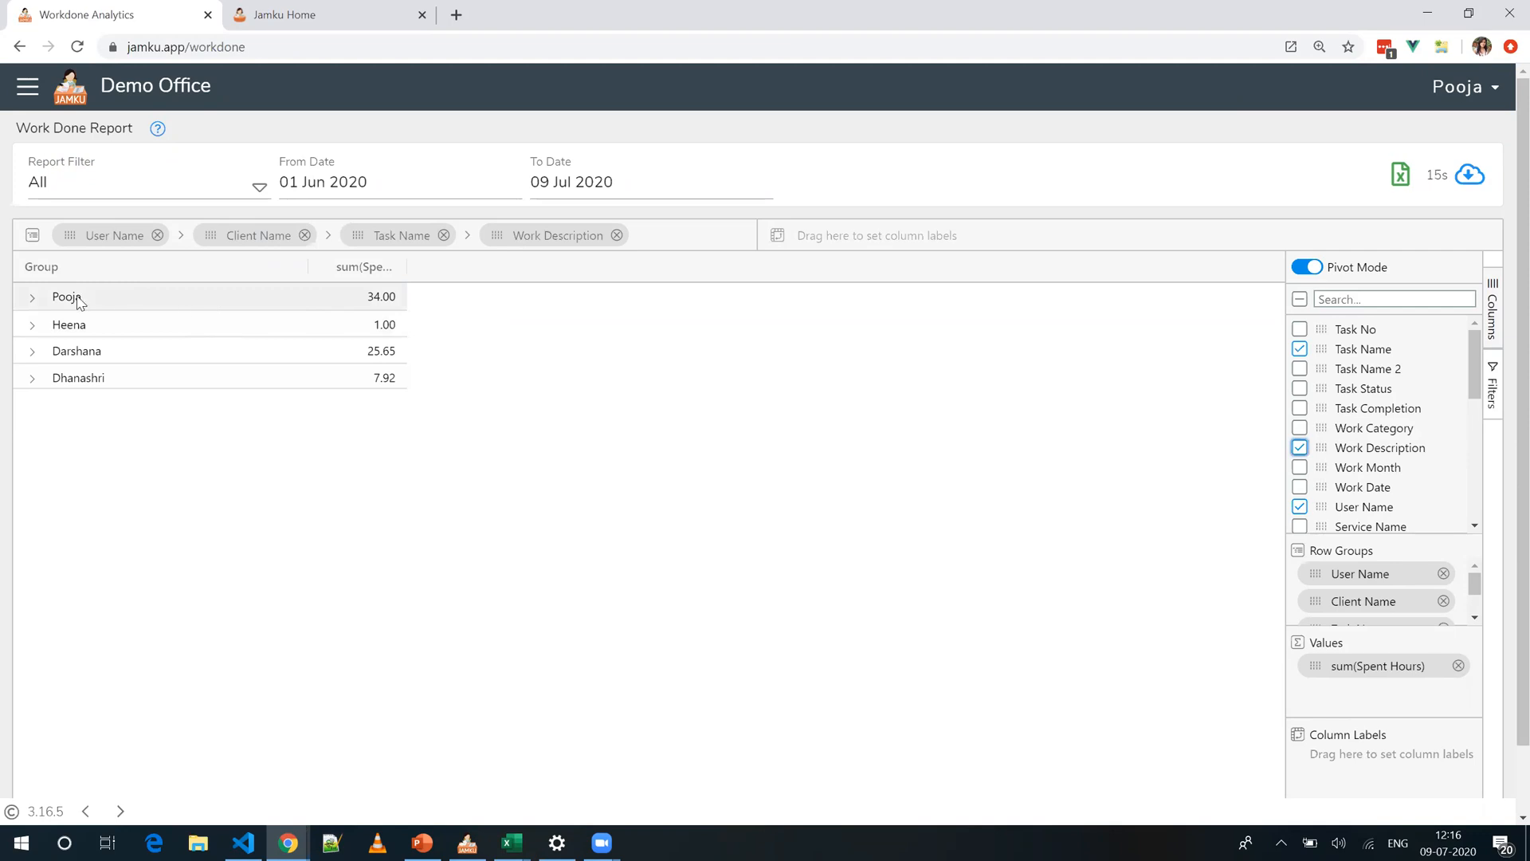
Step: Inspect the first team member's spent hours down to the first client's Income tax return work descriptions, and collapse the group
click(34, 300)
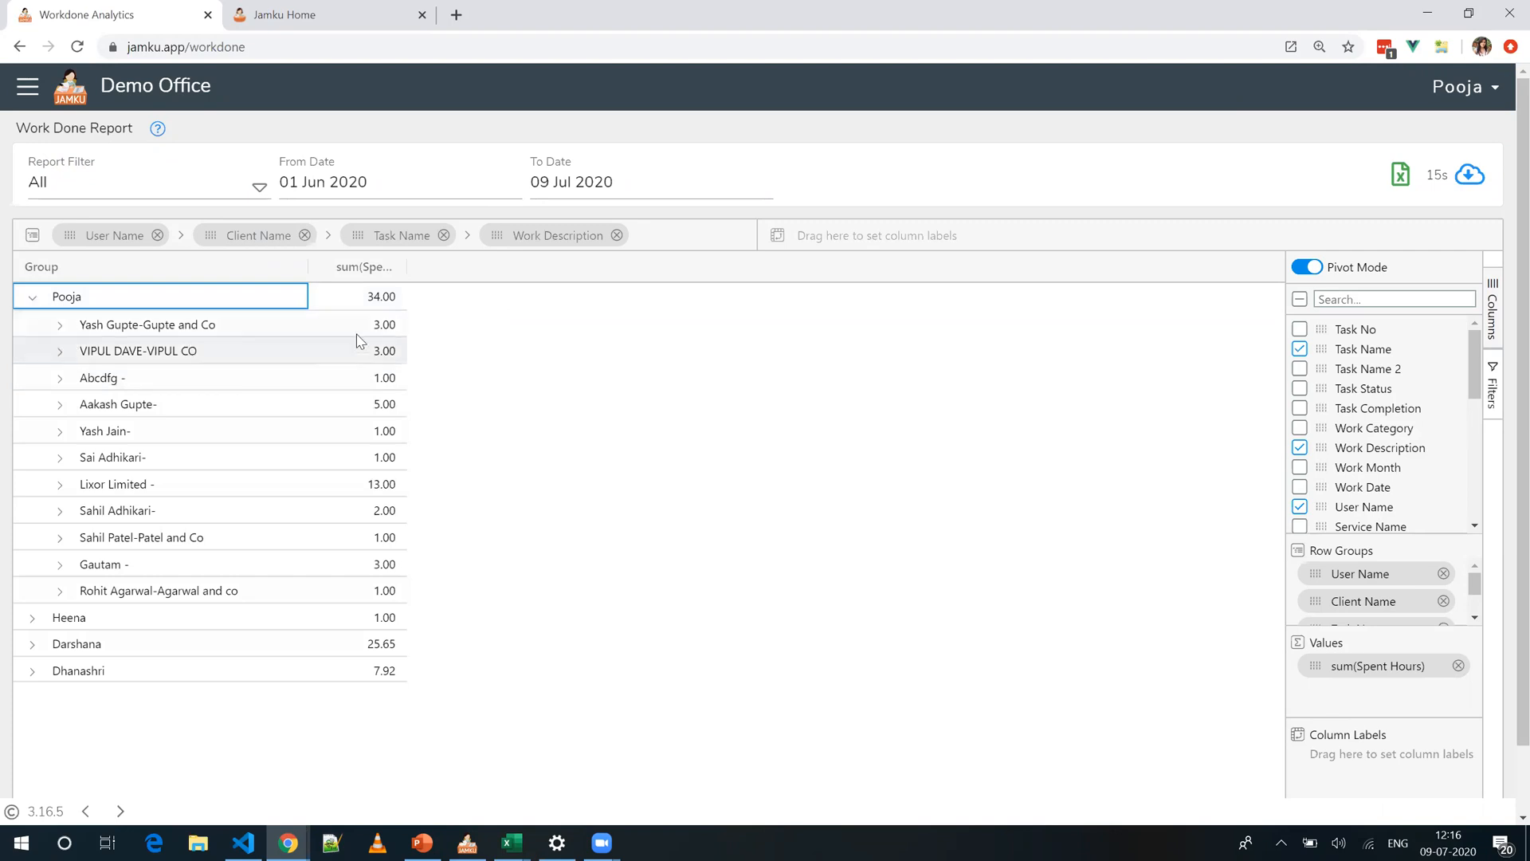
click(59, 327)
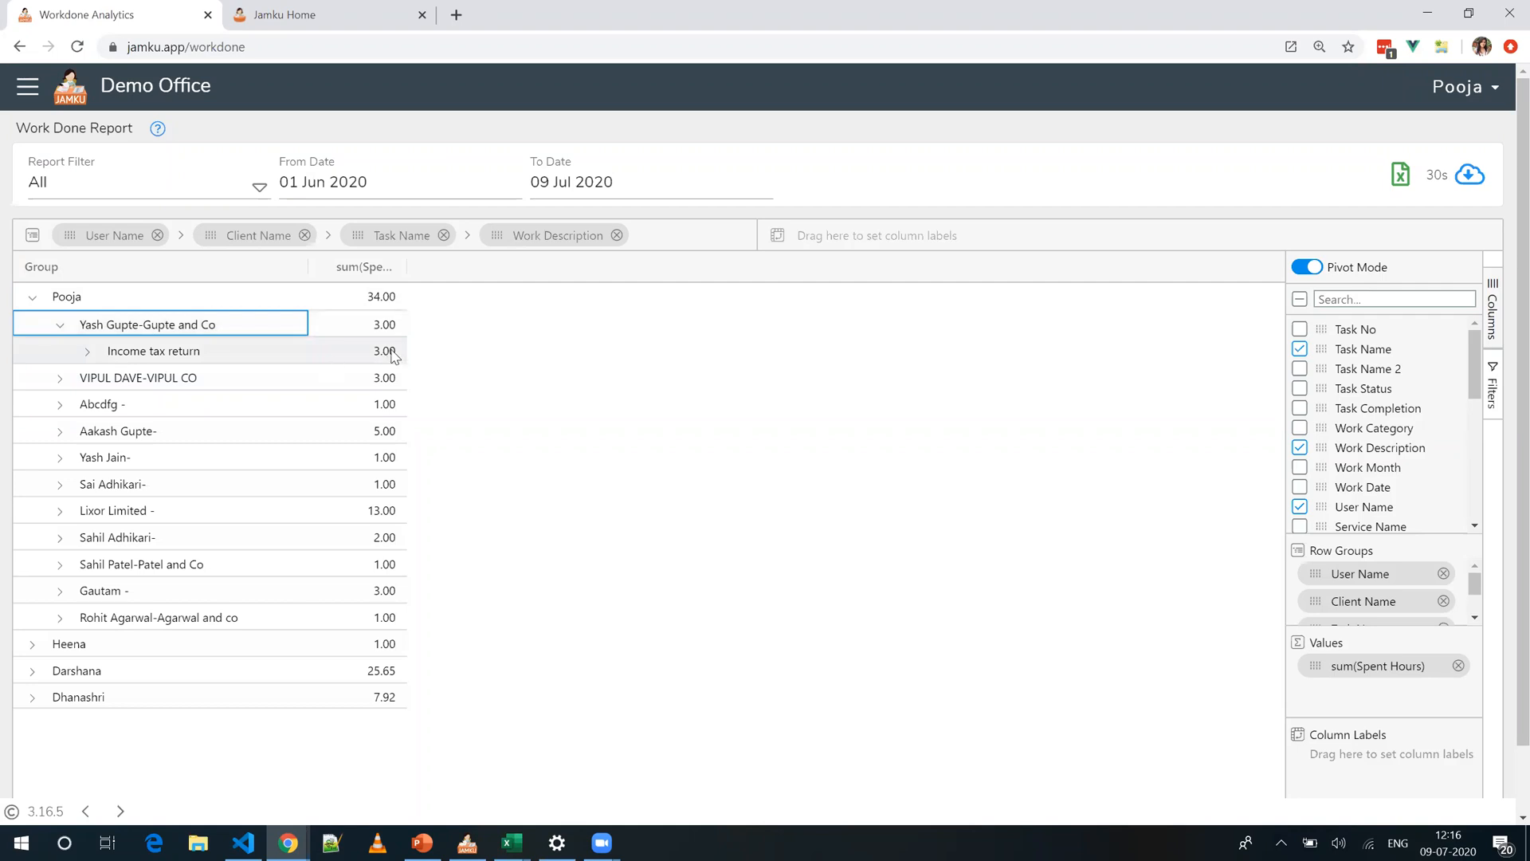
click(89, 358)
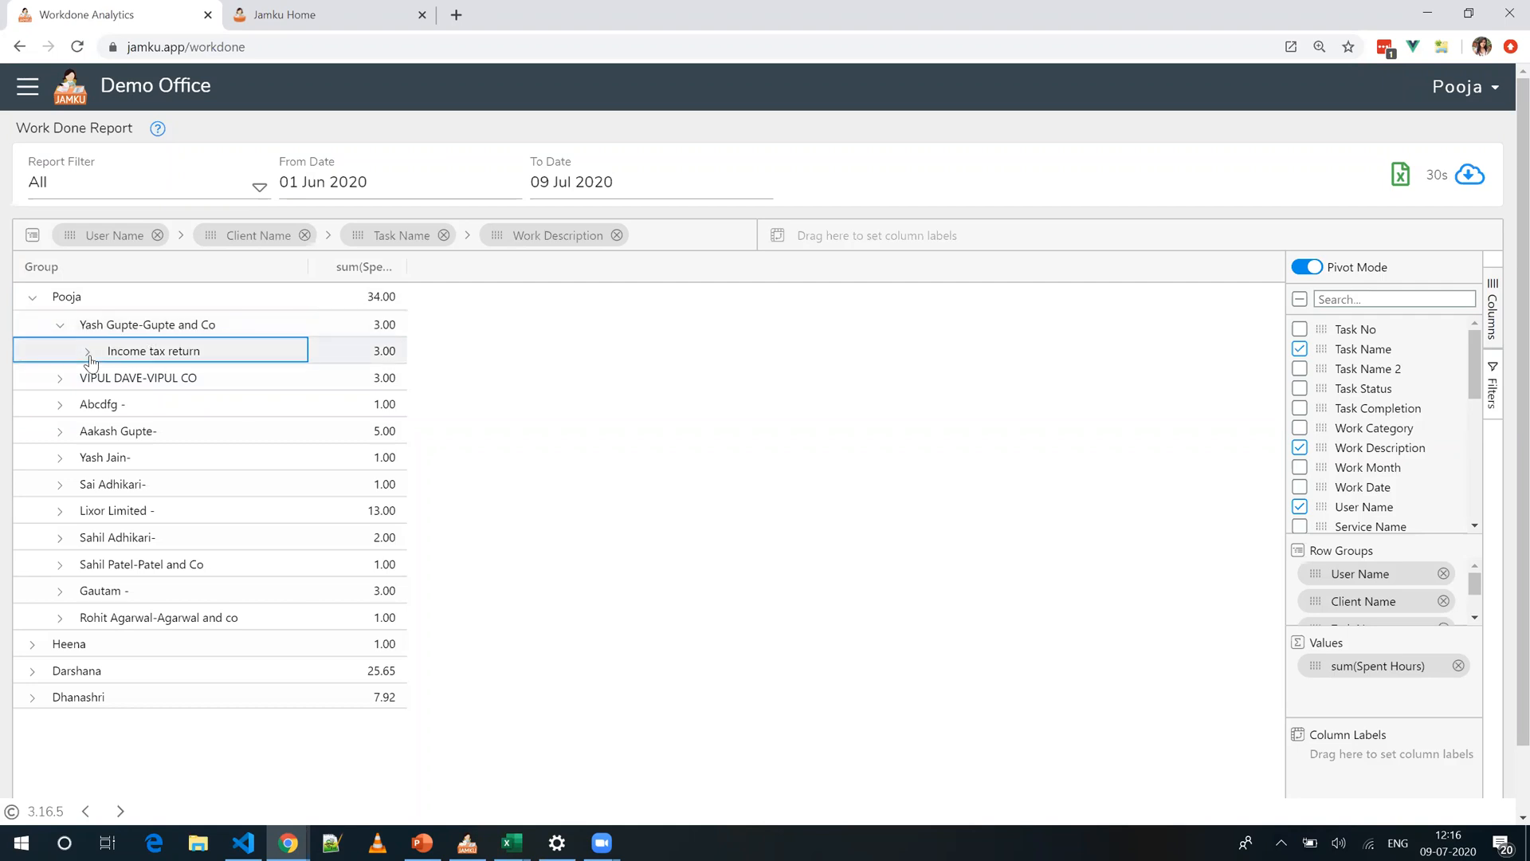
click(89, 357)
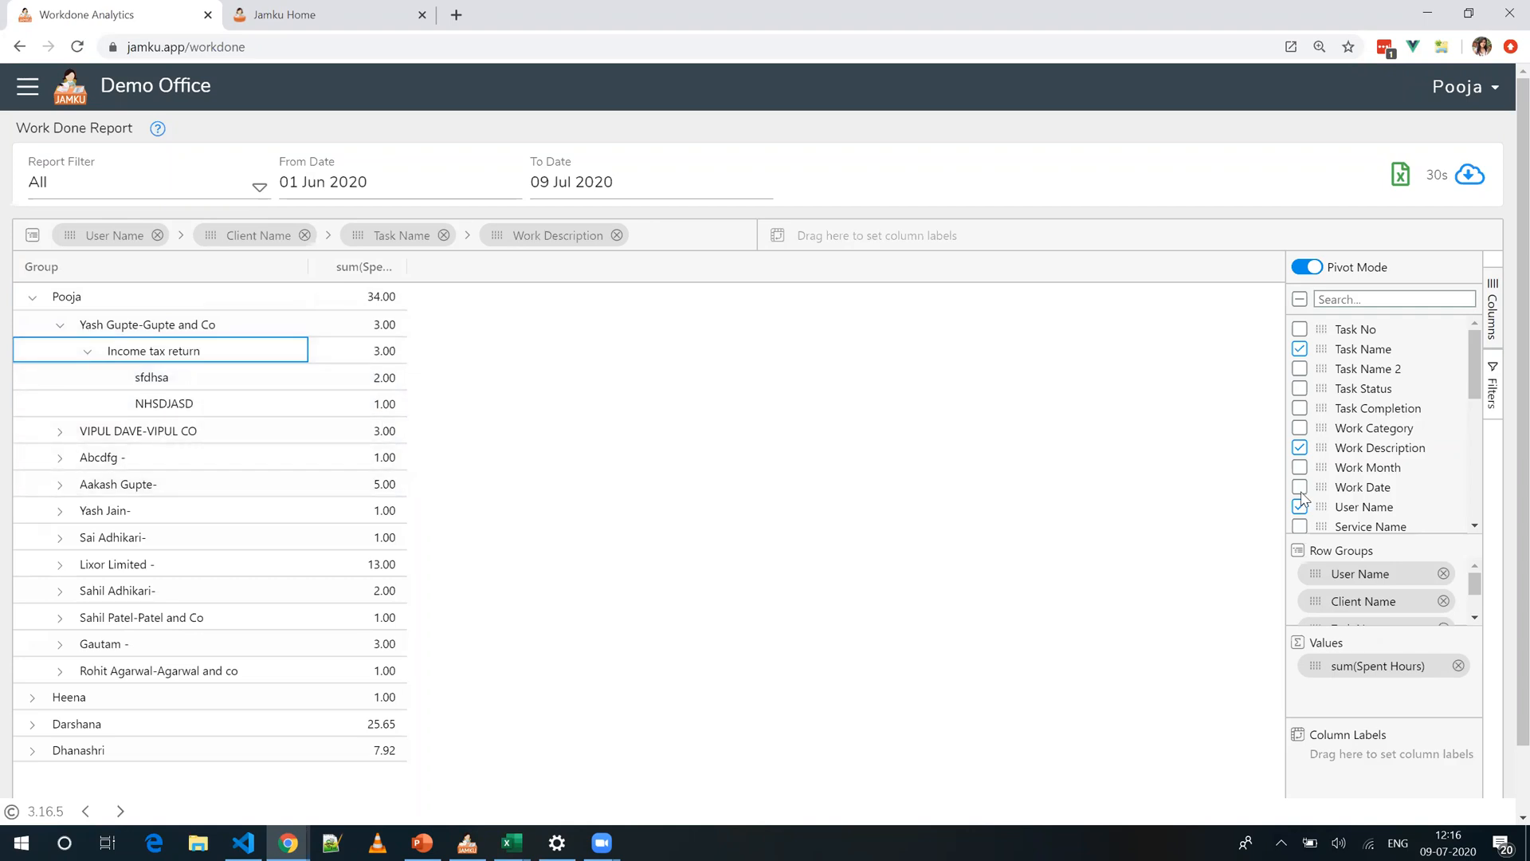
scroll(1306, 477, down, 5)
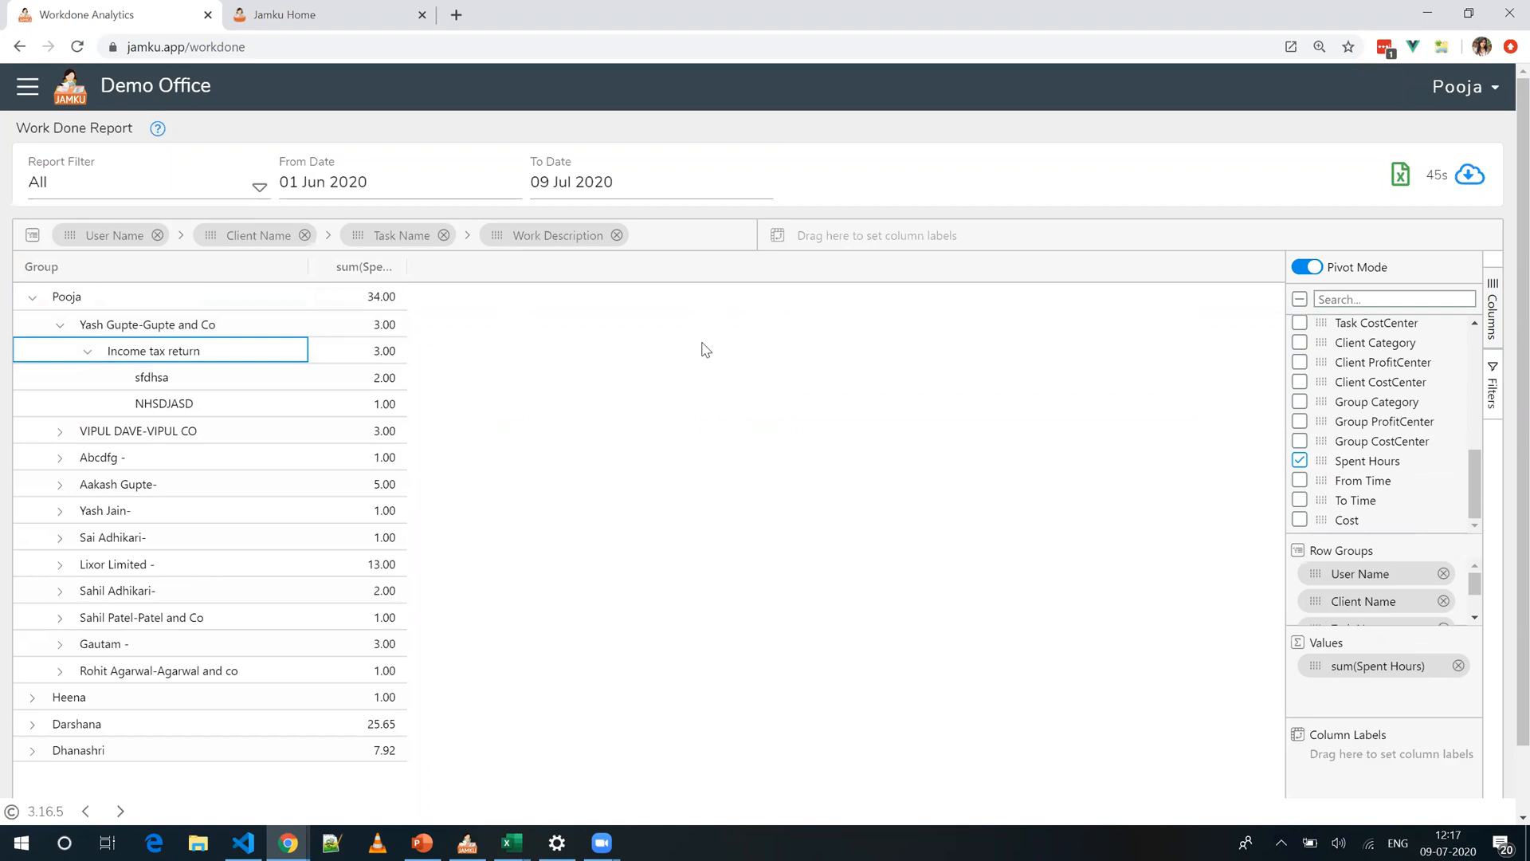
click(33, 300)
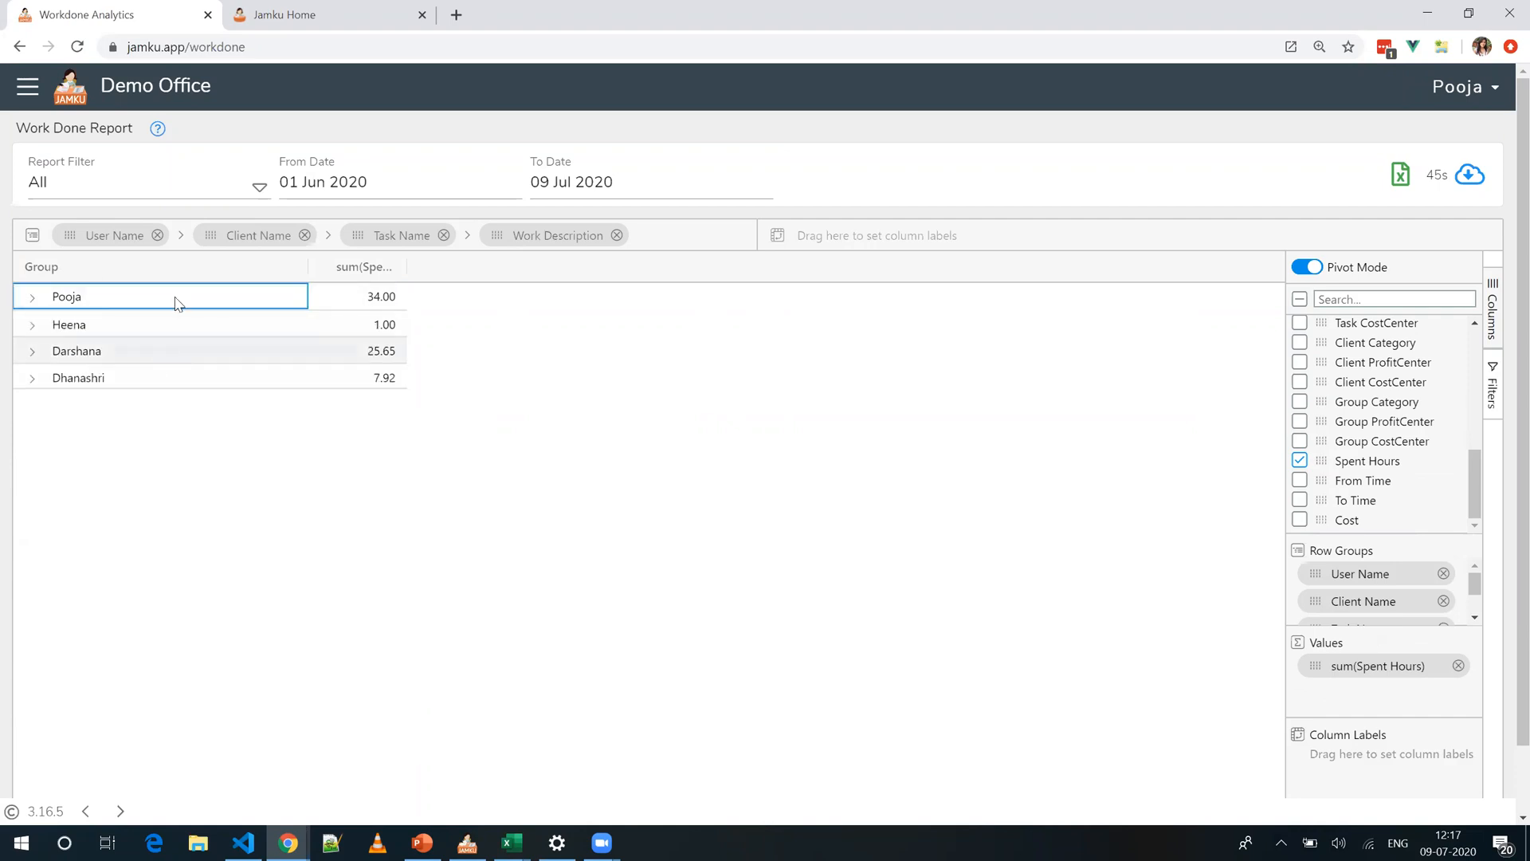
Step: Remove User Name from the work done report's row groups and expand Lixor Limited to review its spent hours by task
click(157, 235)
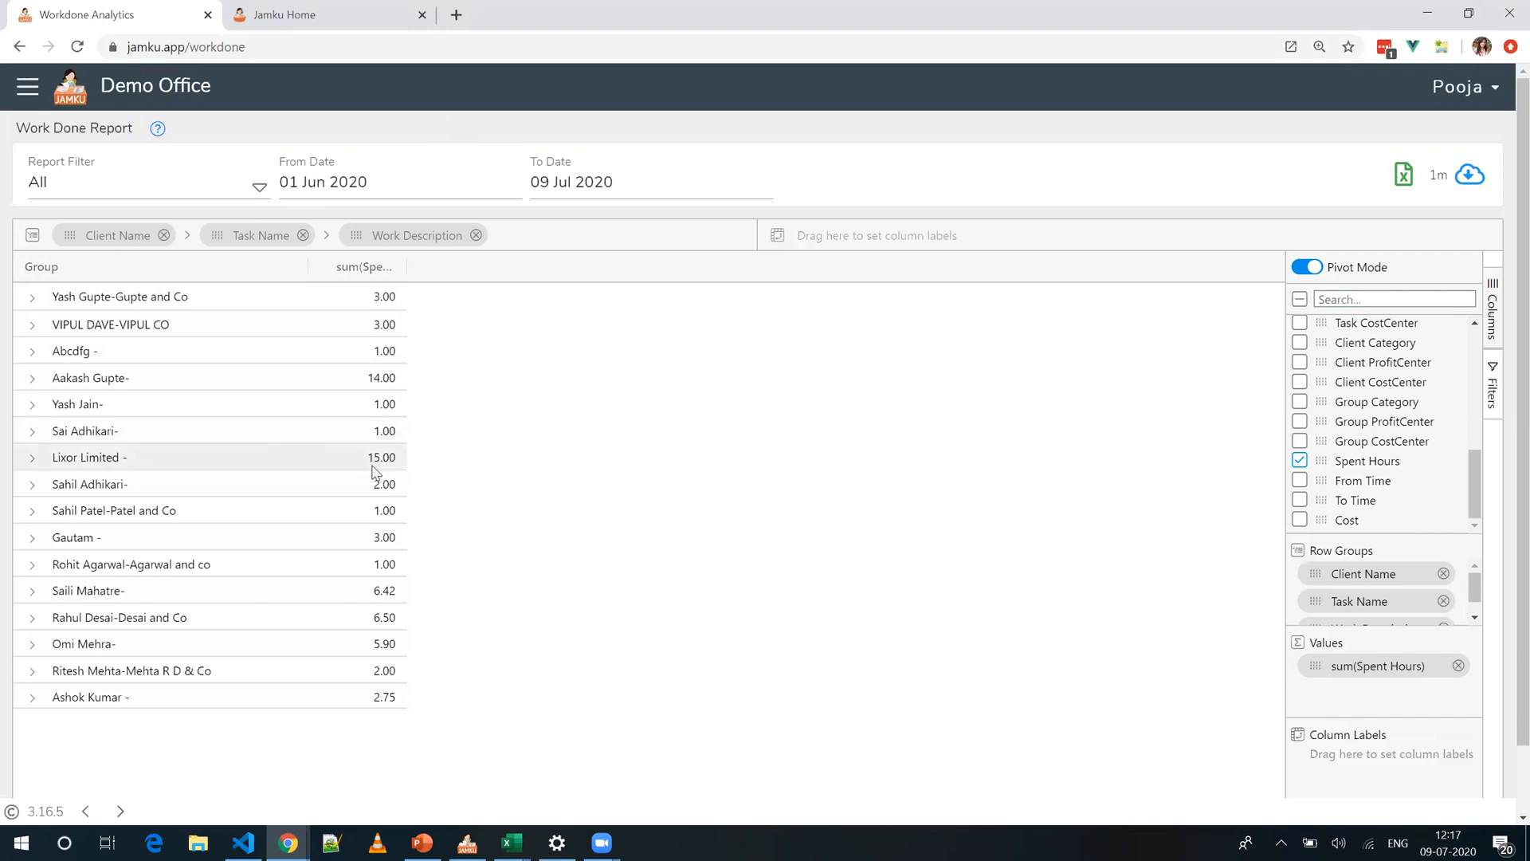
click(38, 466)
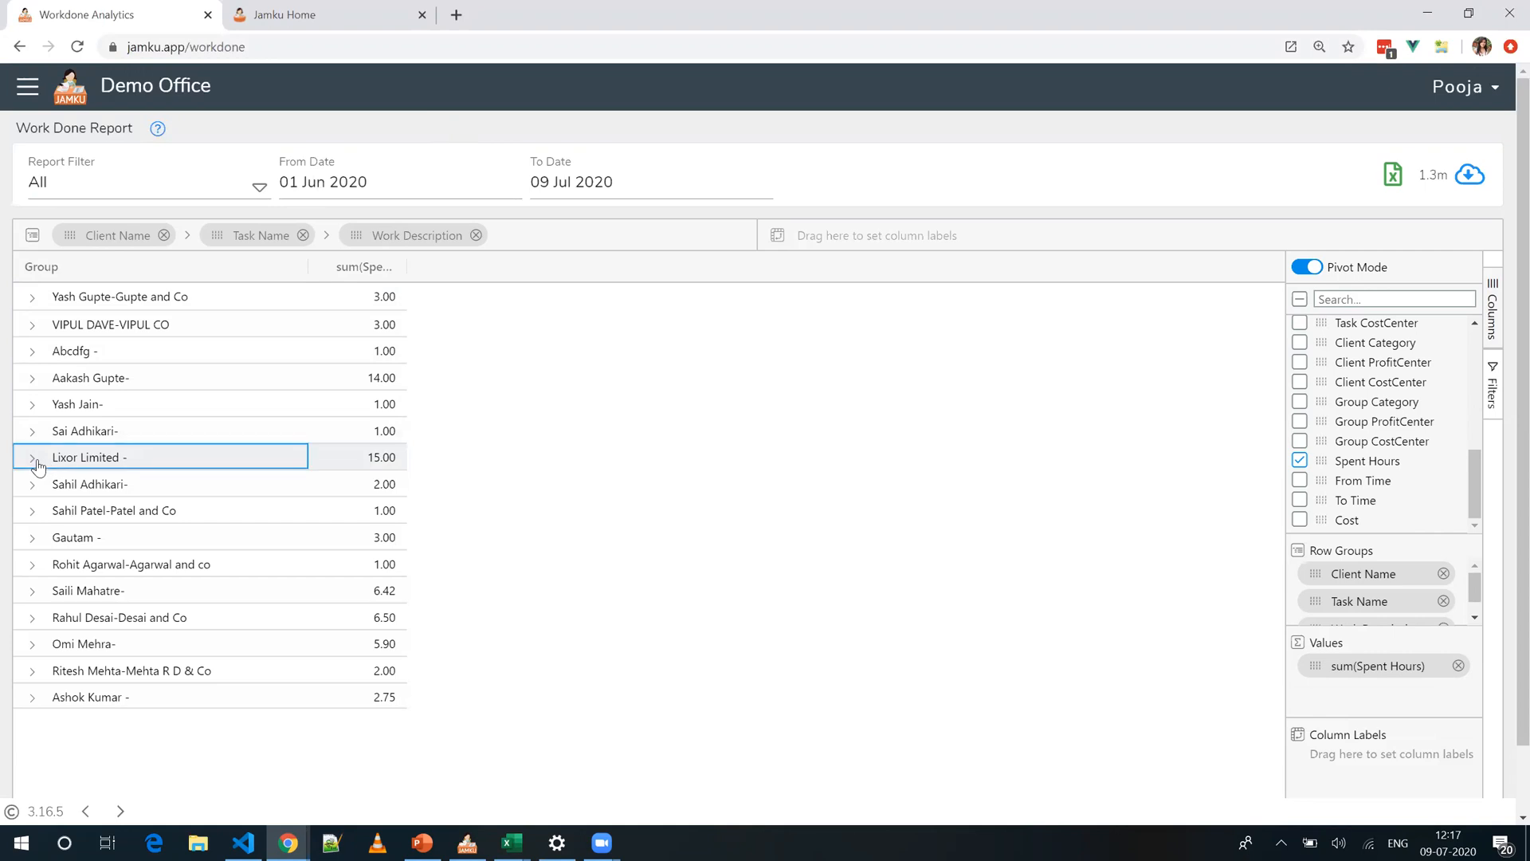
click(38, 465)
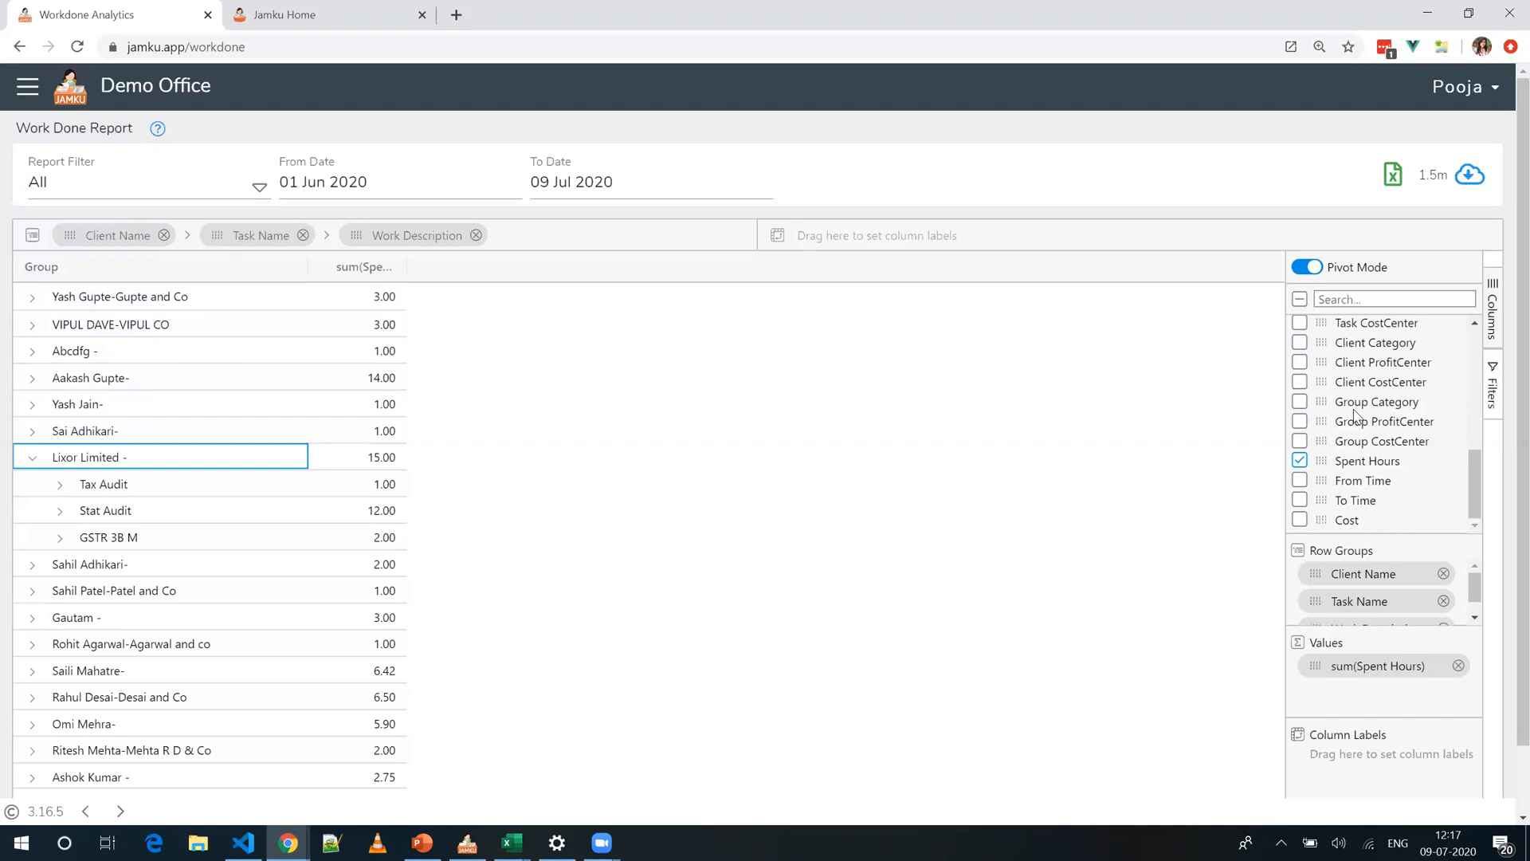
scroll(1355, 415, up, 3)
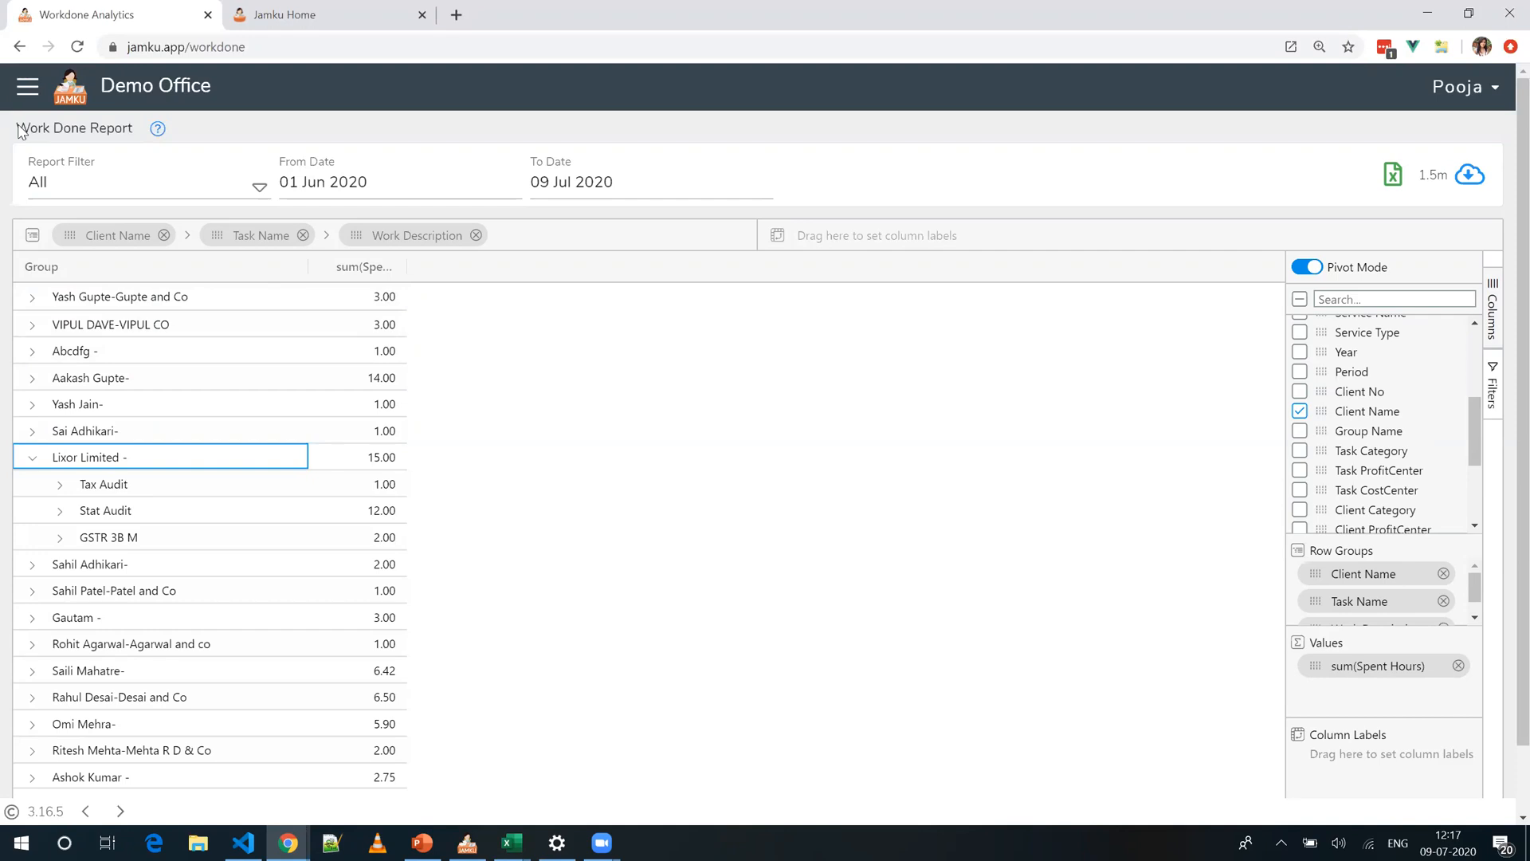
drag(17, 123, 143, 132)
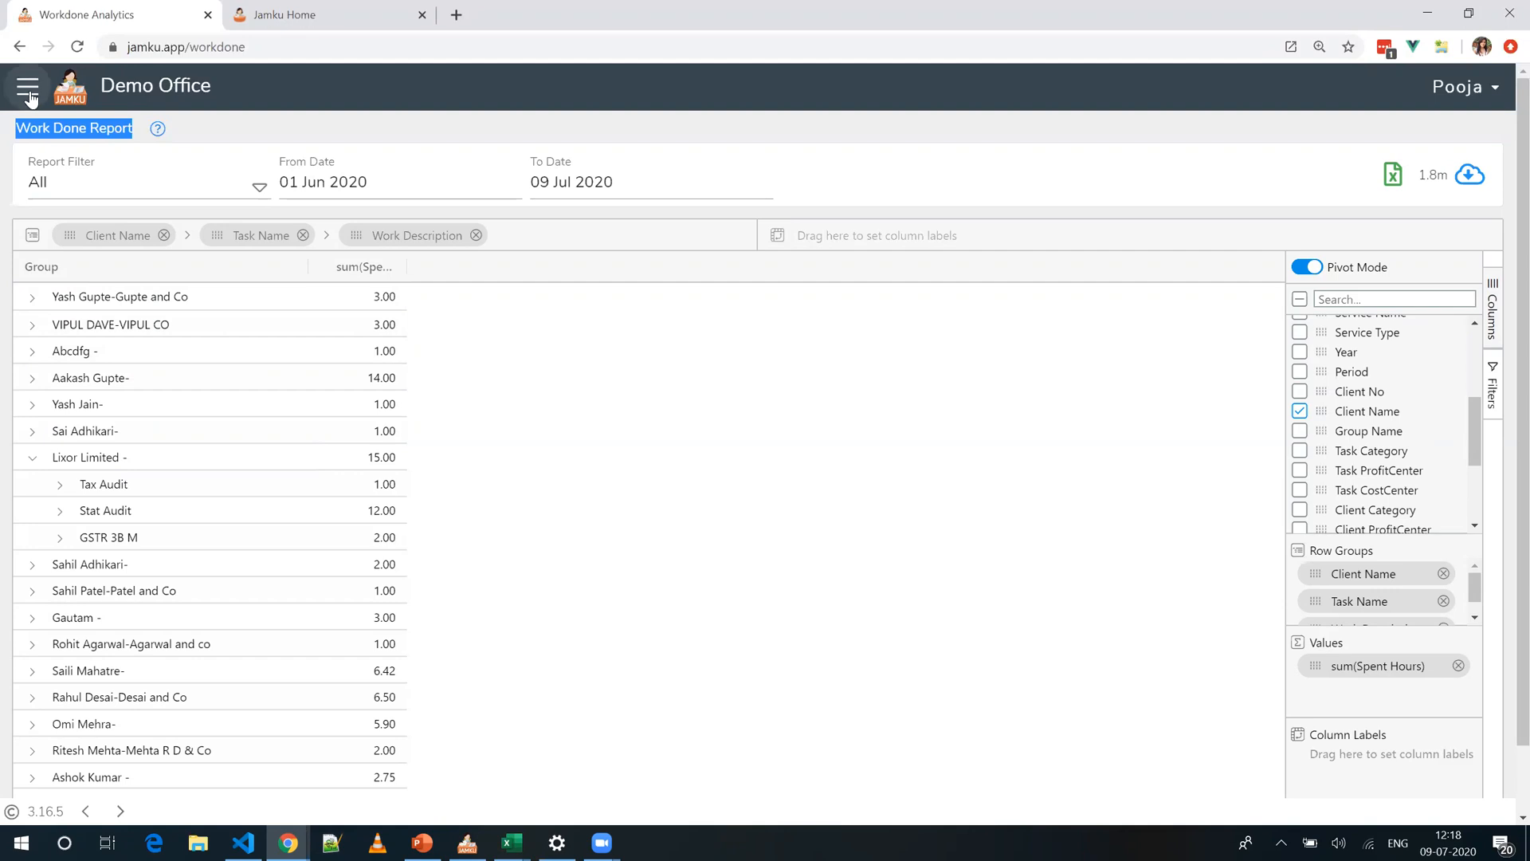
Step: Add Cost to the report's row groups and expand the first client's Income tax return to the cost under its first work description
scroll(1353, 469, down, 2)
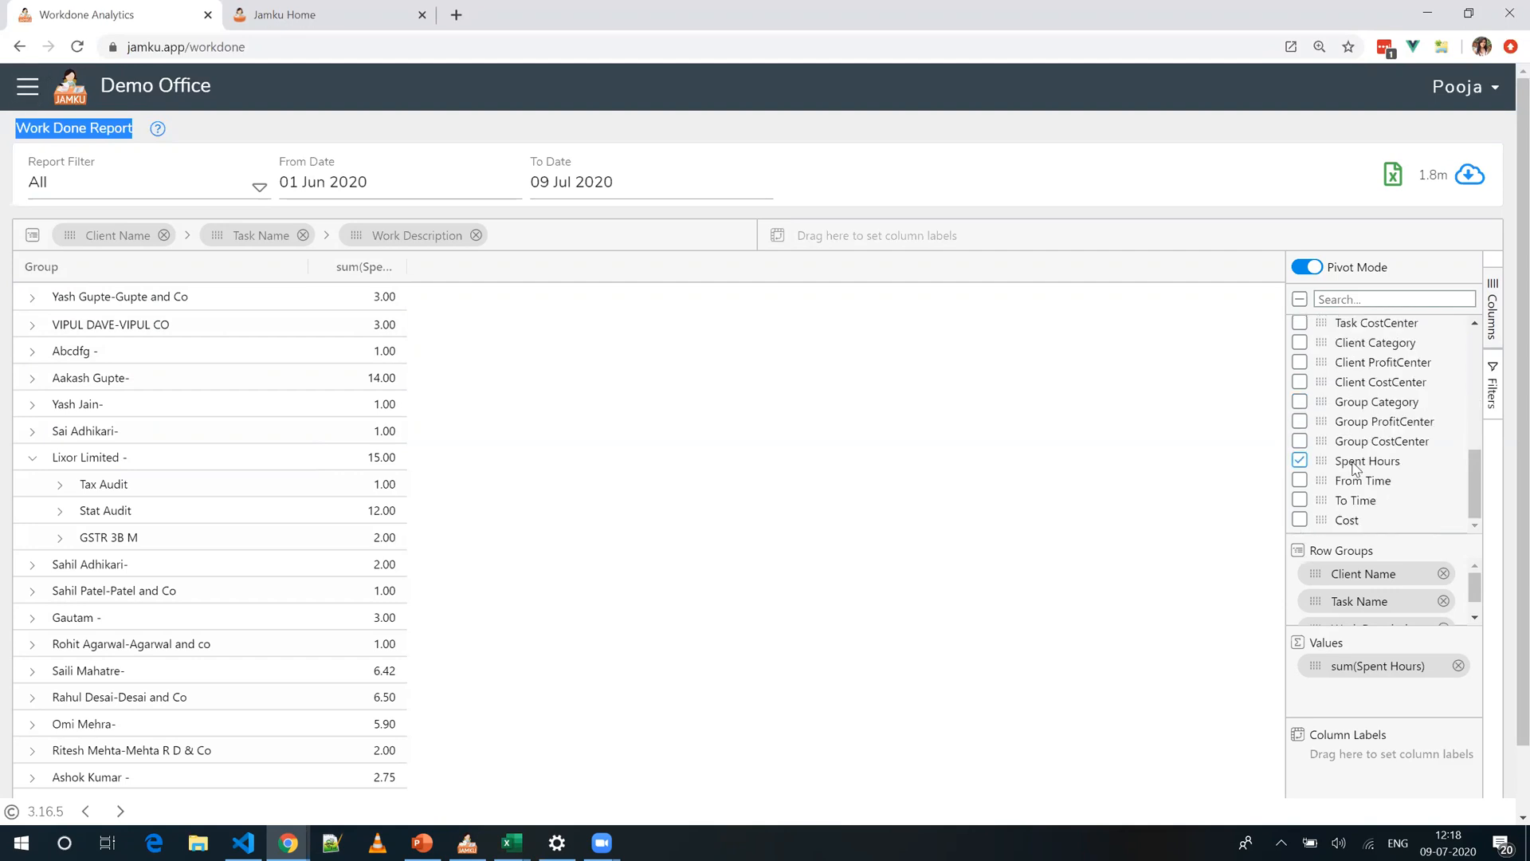
click(1300, 521)
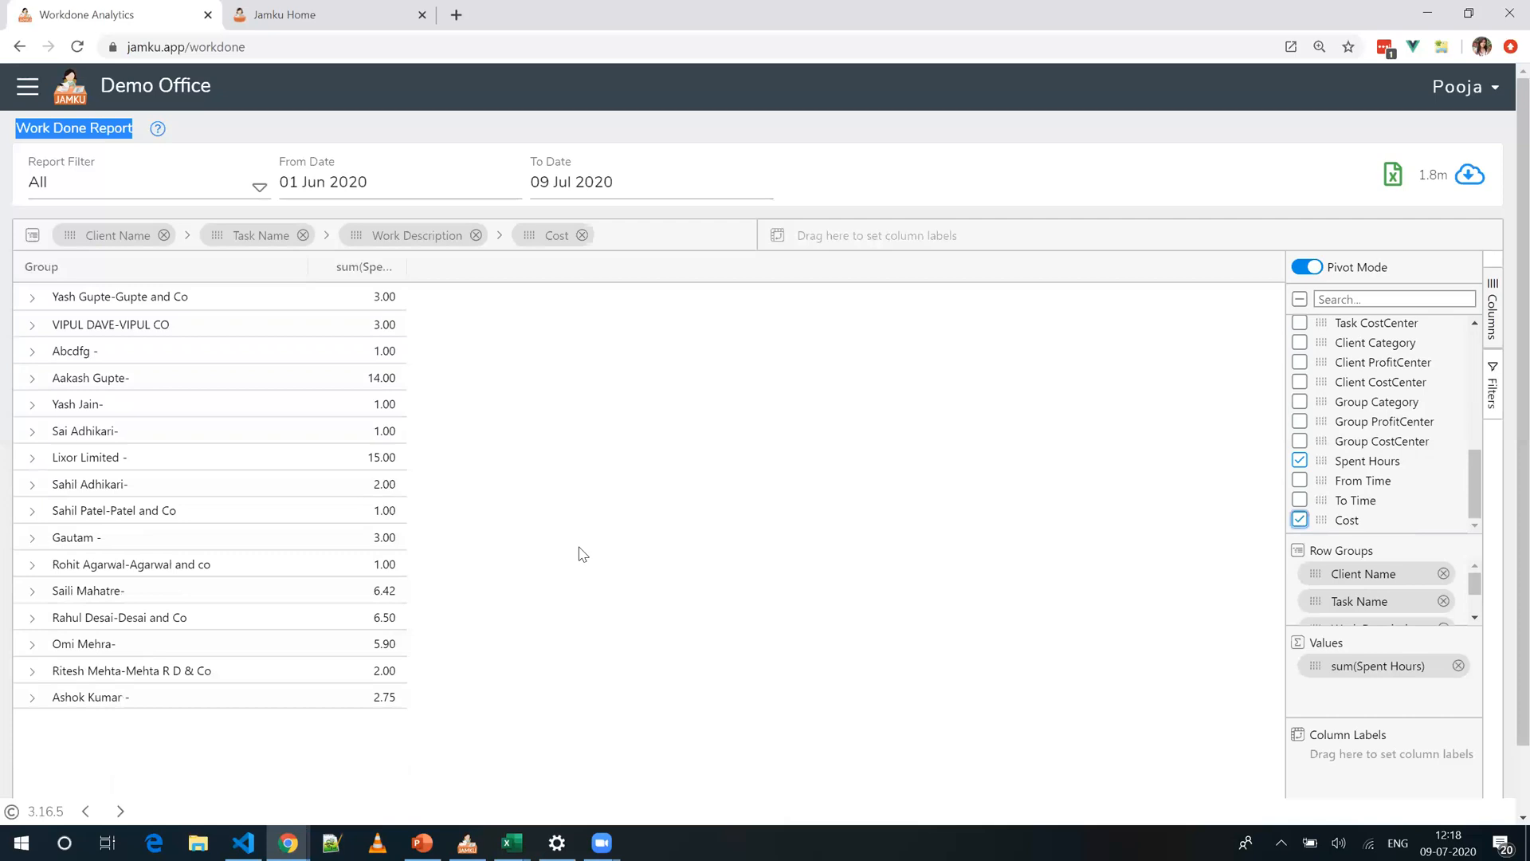
click(33, 299)
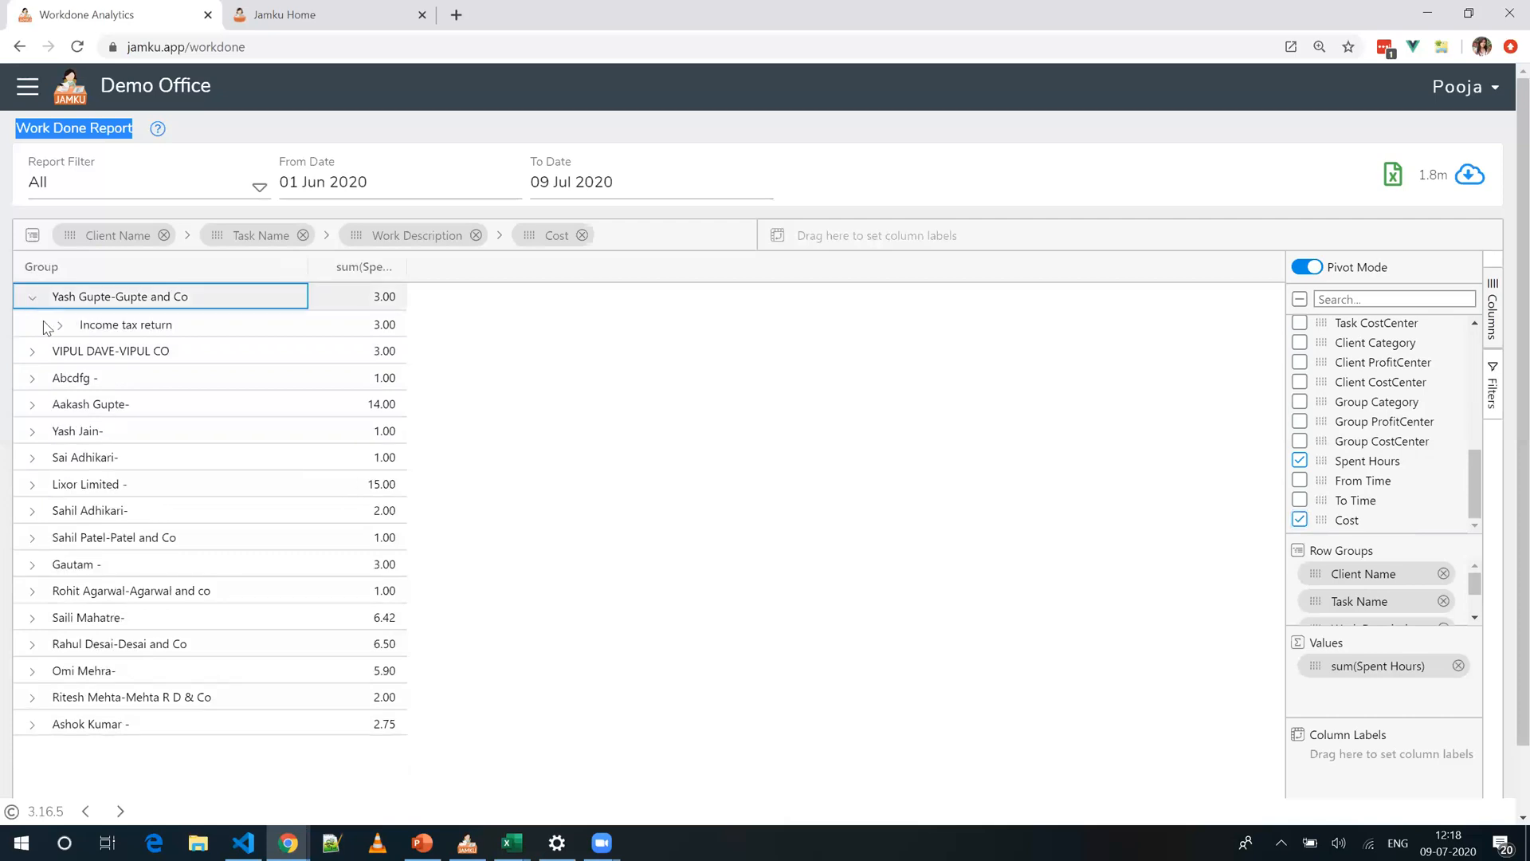
click(61, 326)
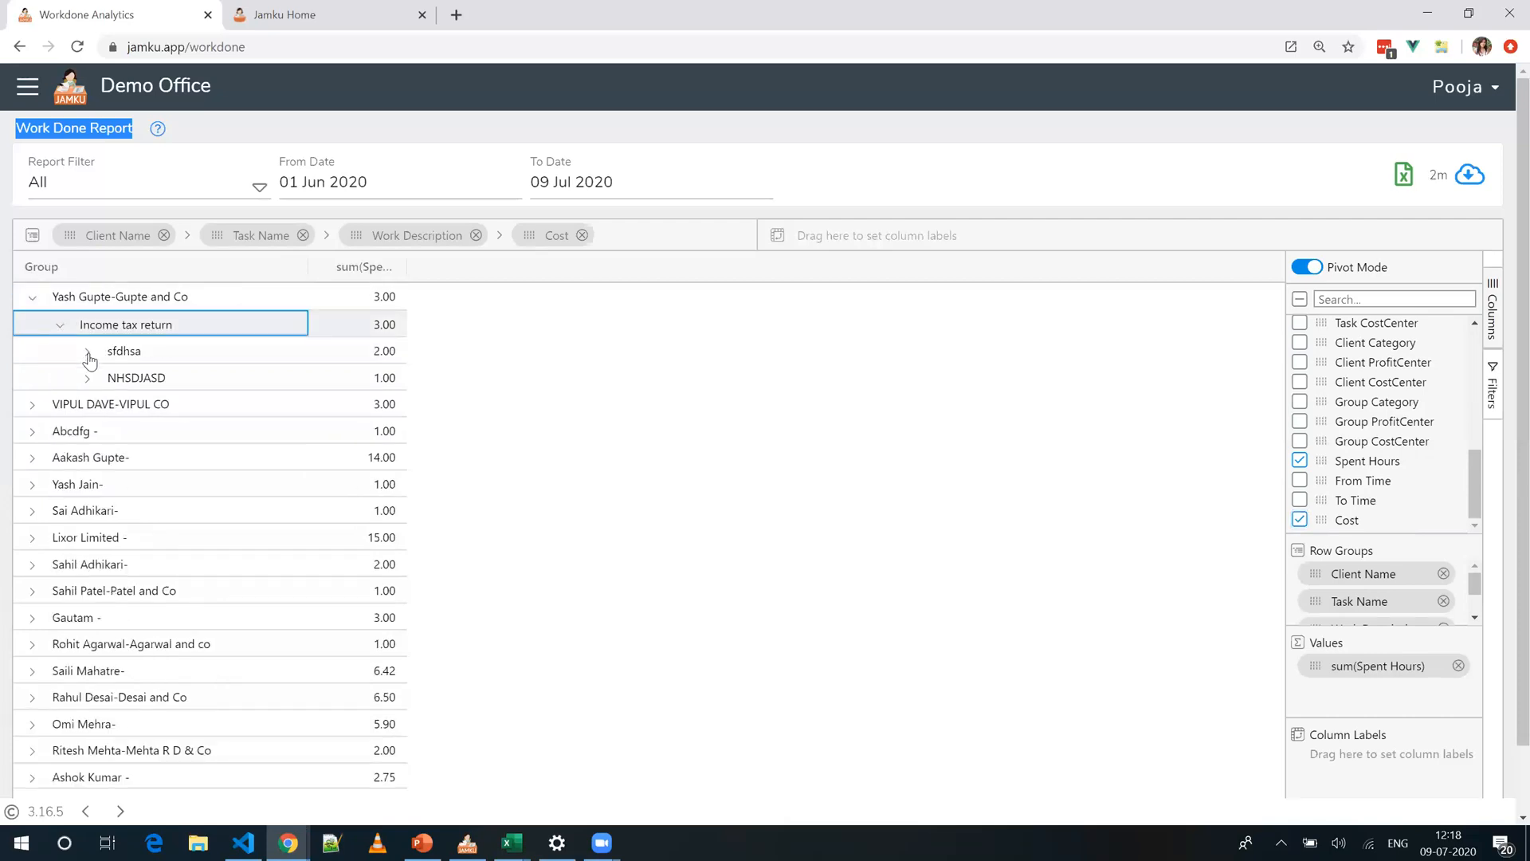
click(89, 353)
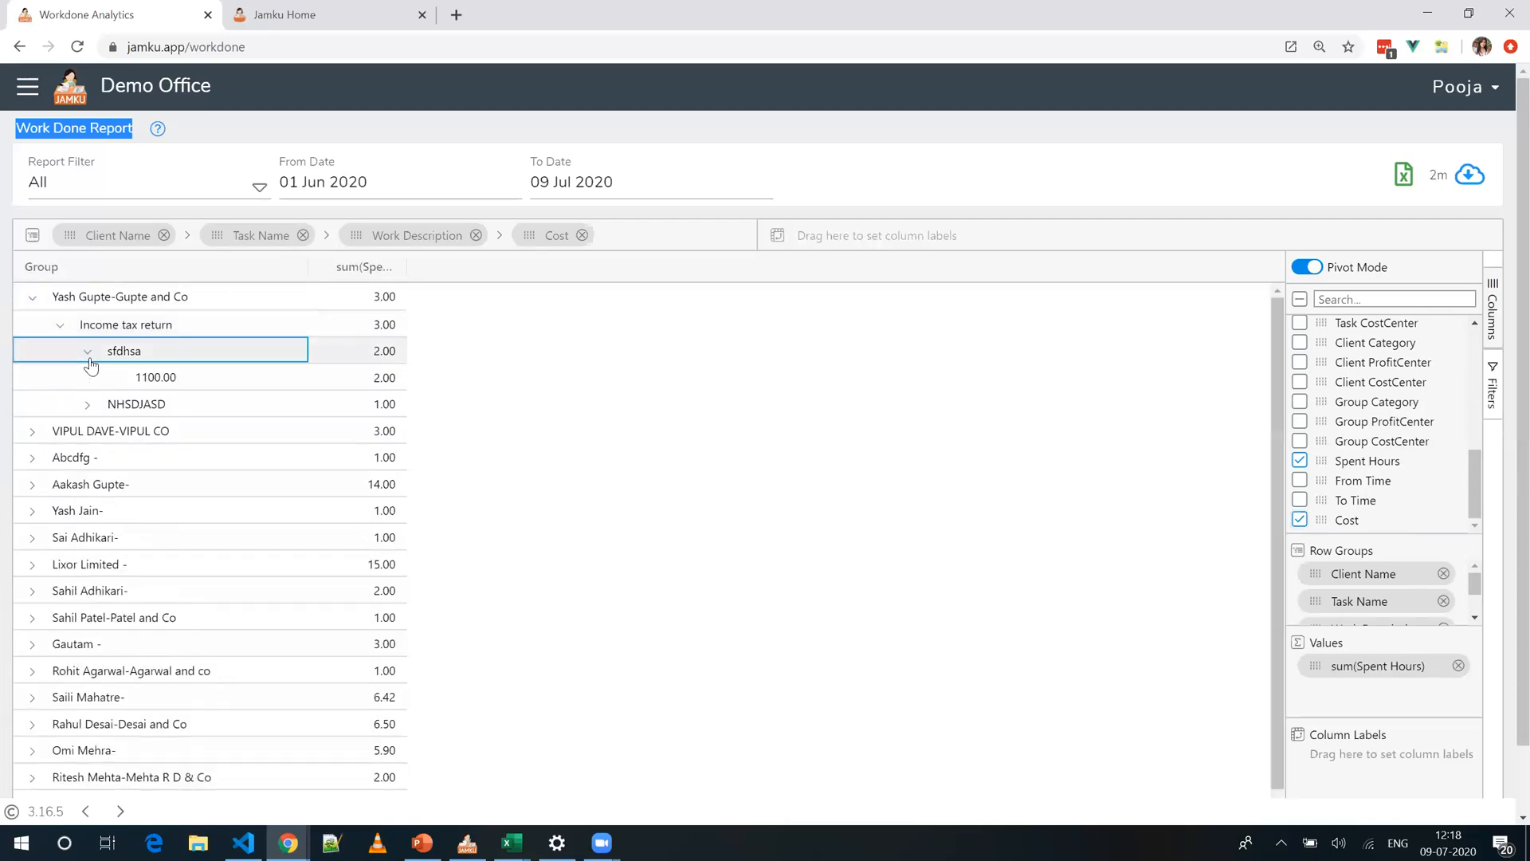
click(142, 382)
click(581, 383)
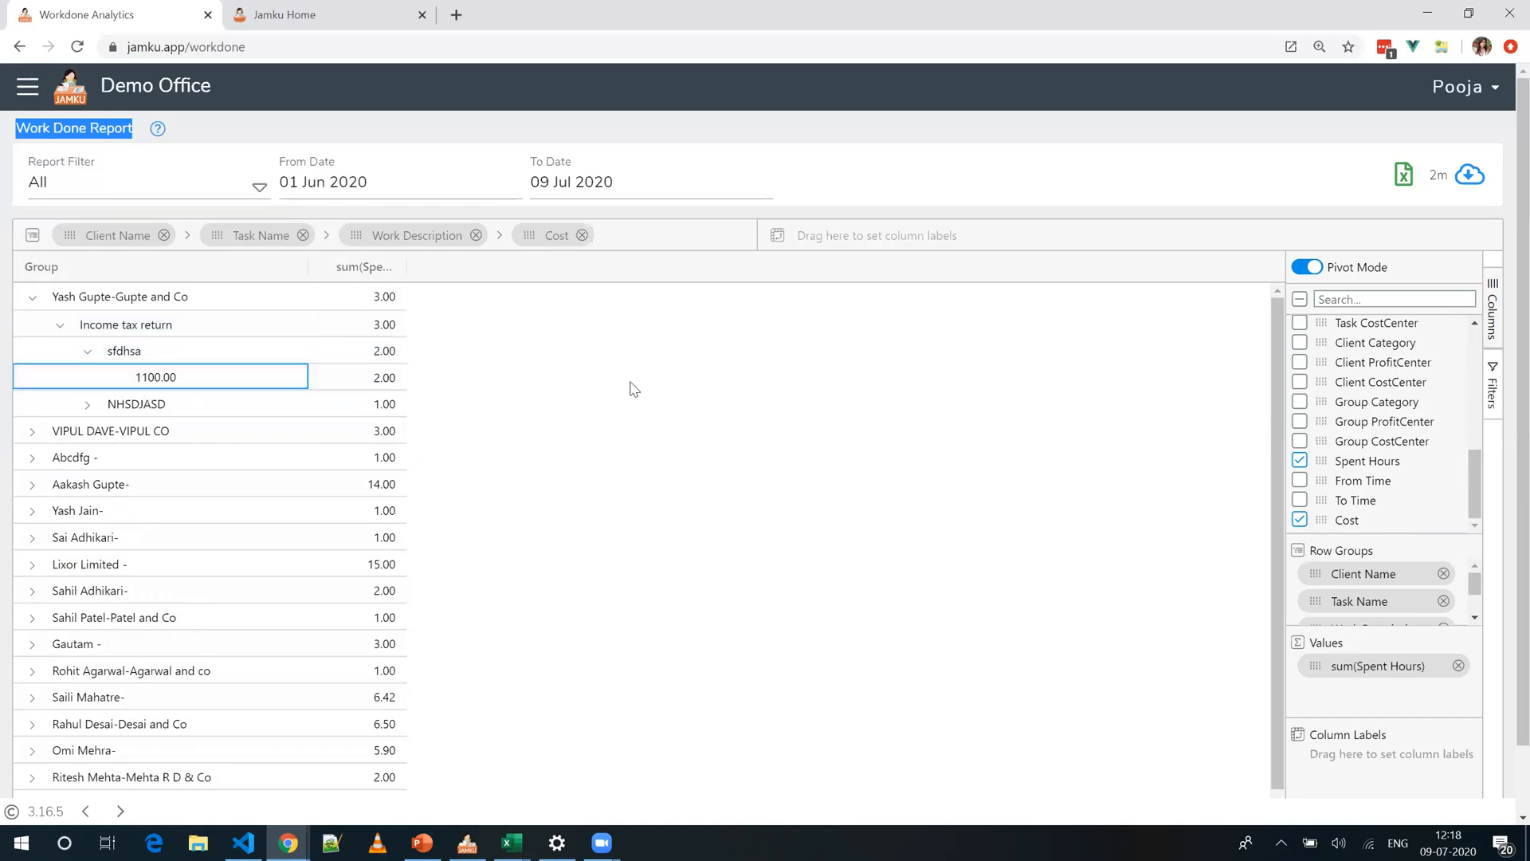
Step: Open the Compliance Dashboard, set its Report Filter to All, and reload the task counts
click(27, 100)
click(176, 488)
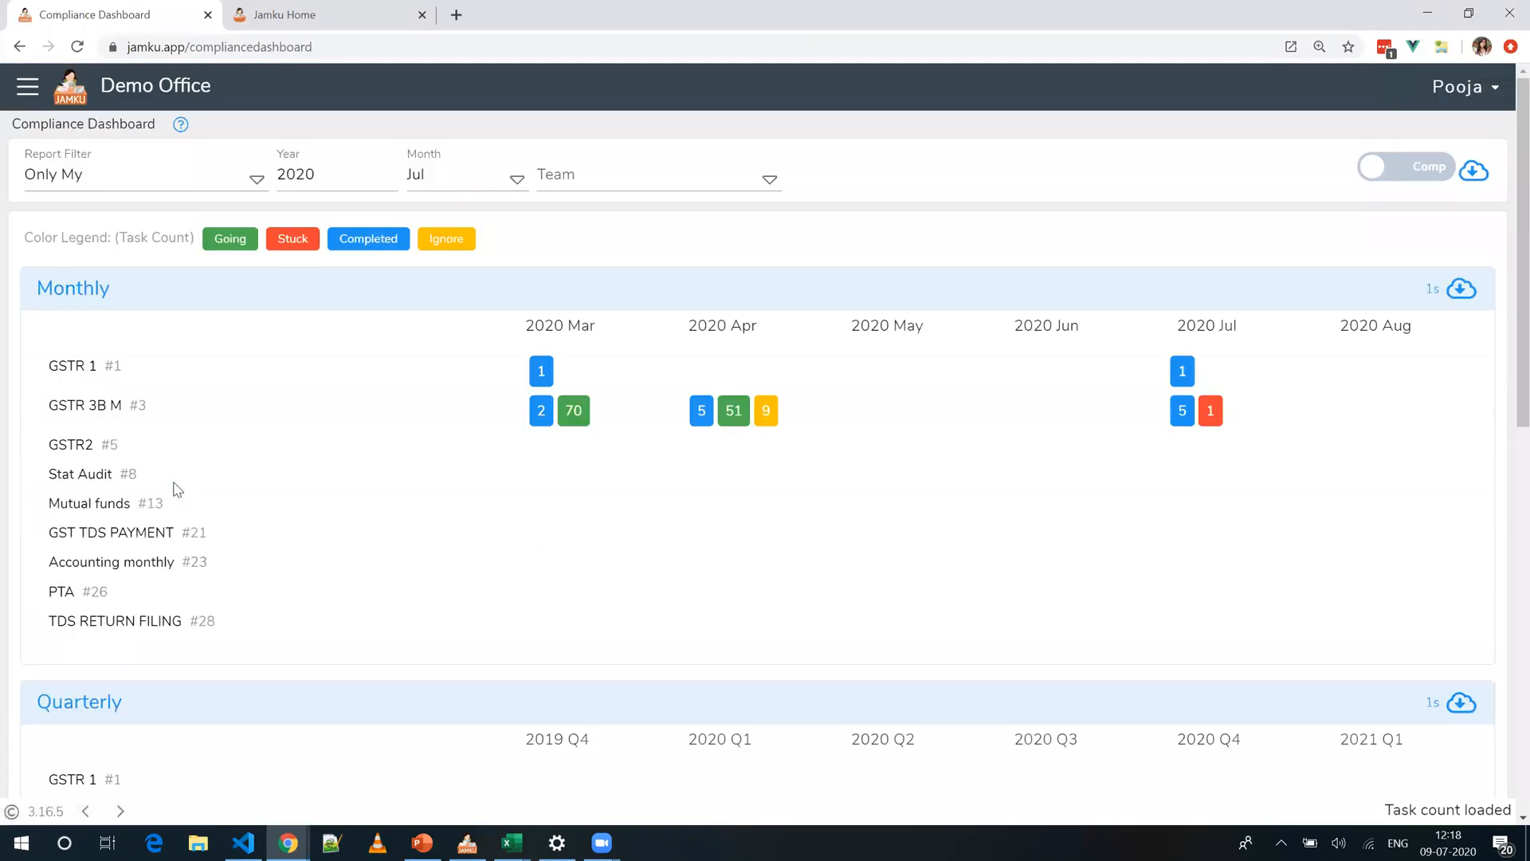
click(215, 186)
click(193, 291)
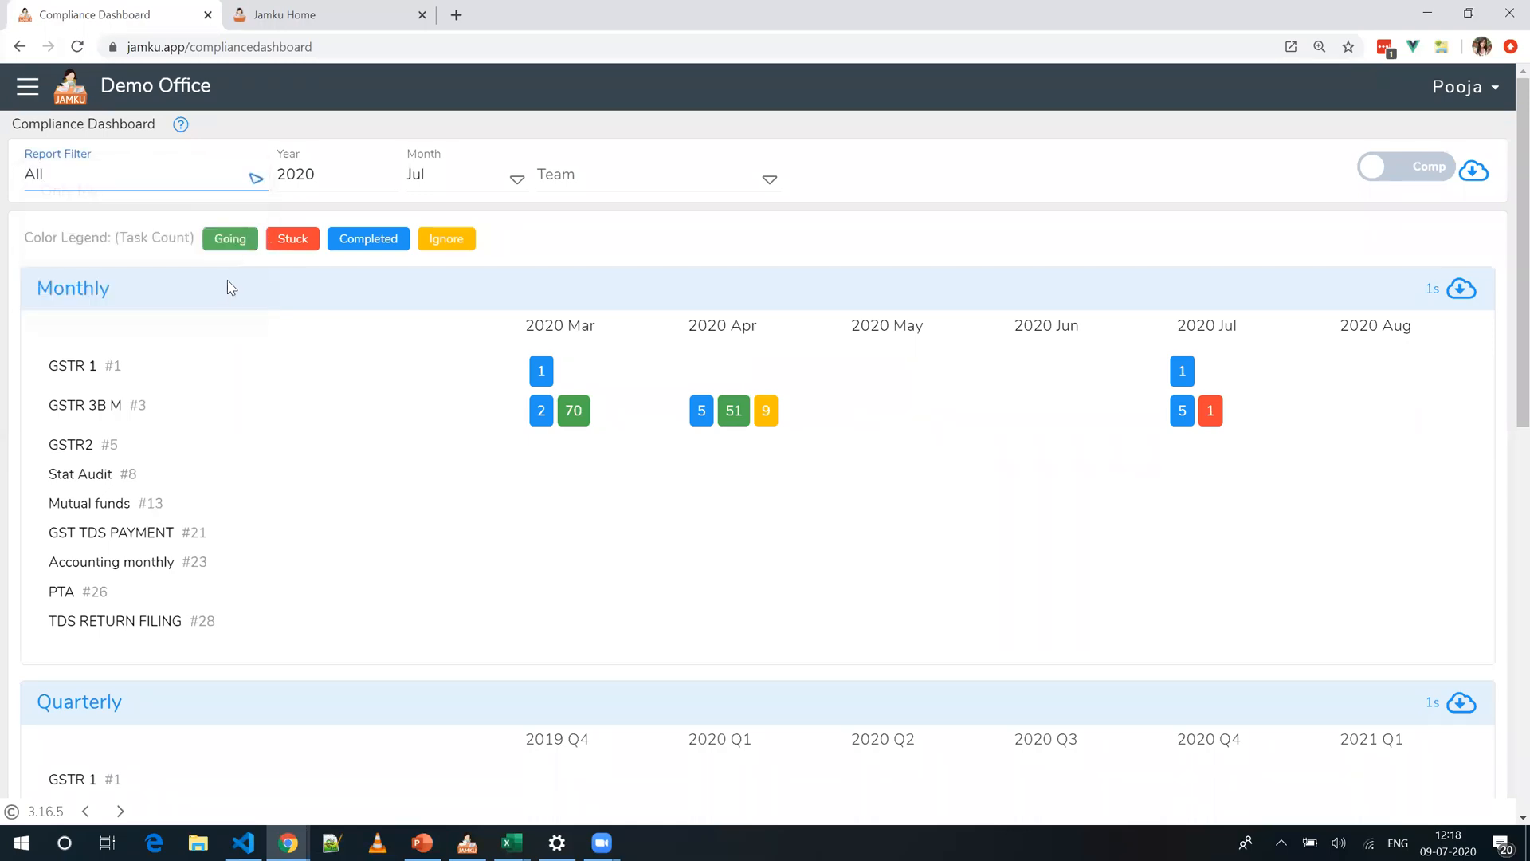
click(1476, 171)
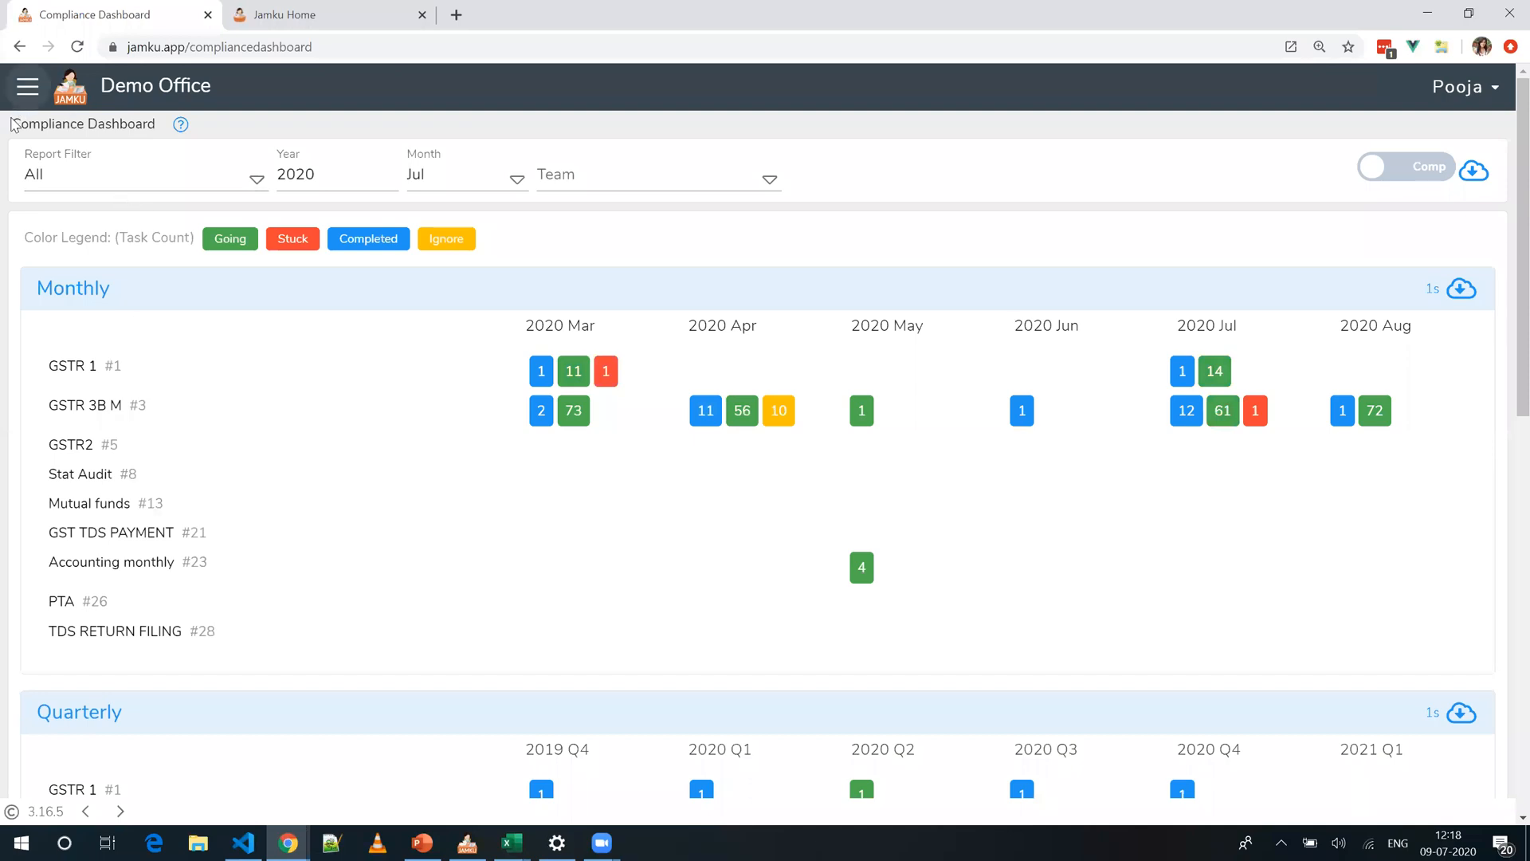
drag(13, 124, 114, 140)
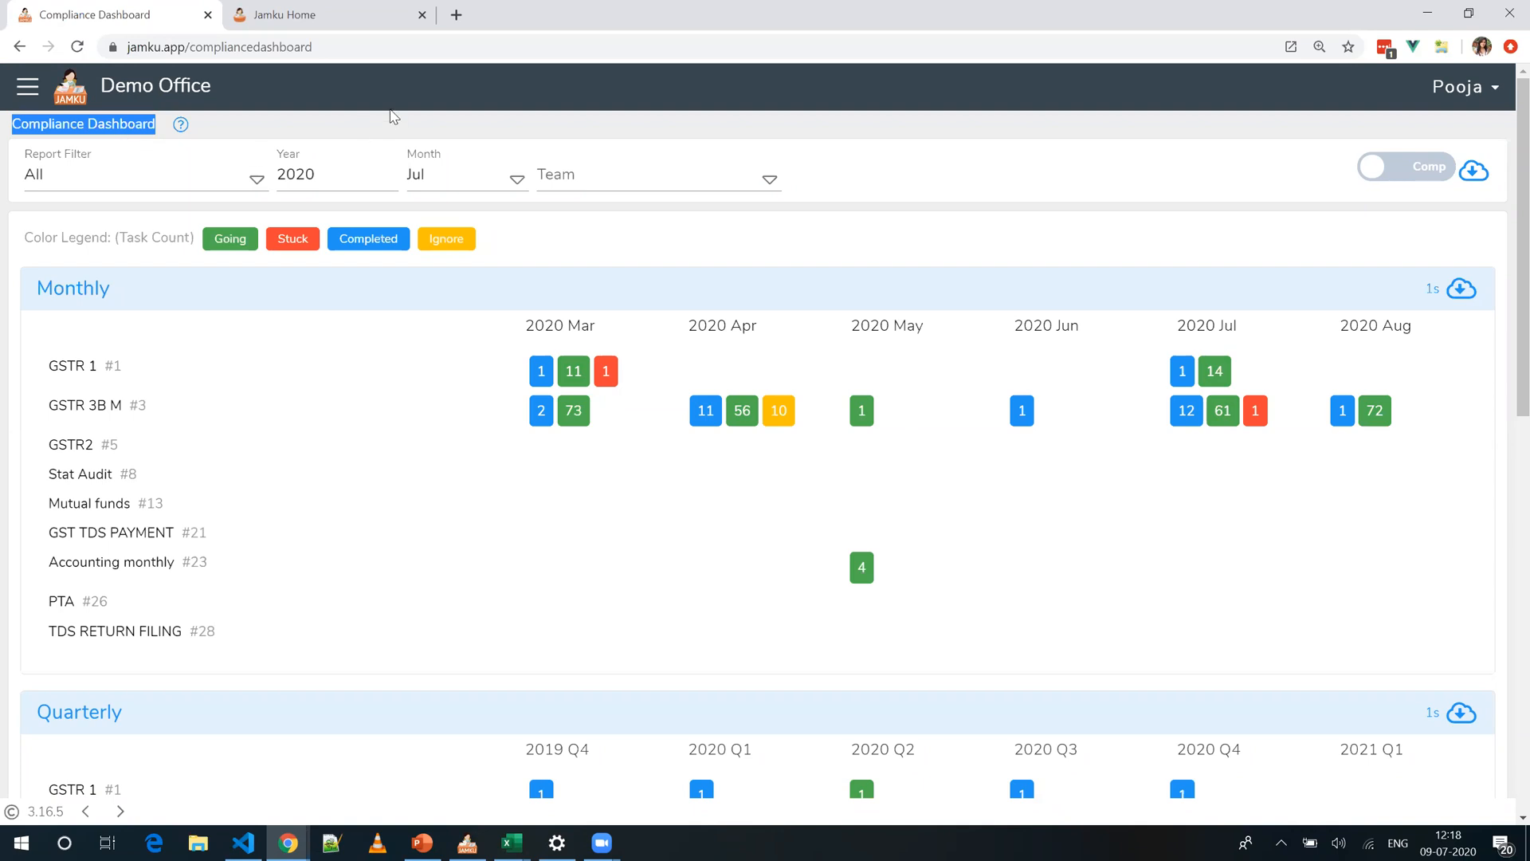
click(392, 116)
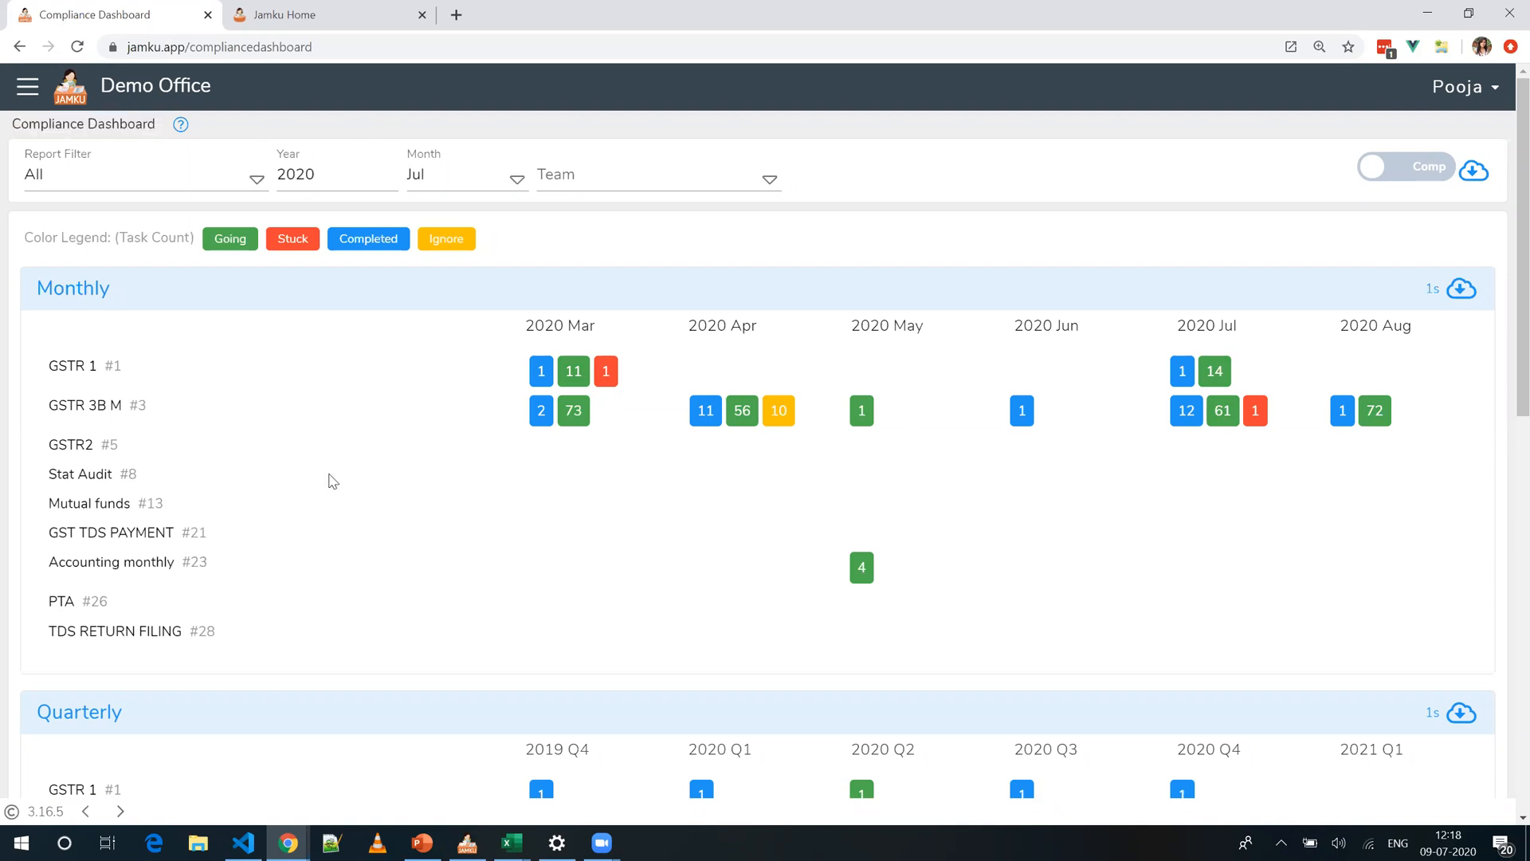
Step: Open the stuck GSTR 1 task for March 2020, review its Stuck/Ignore Reason, and return to the Compliance Dashboard
scroll(333, 483, down, 15)
scroll(351, 566, up, 15)
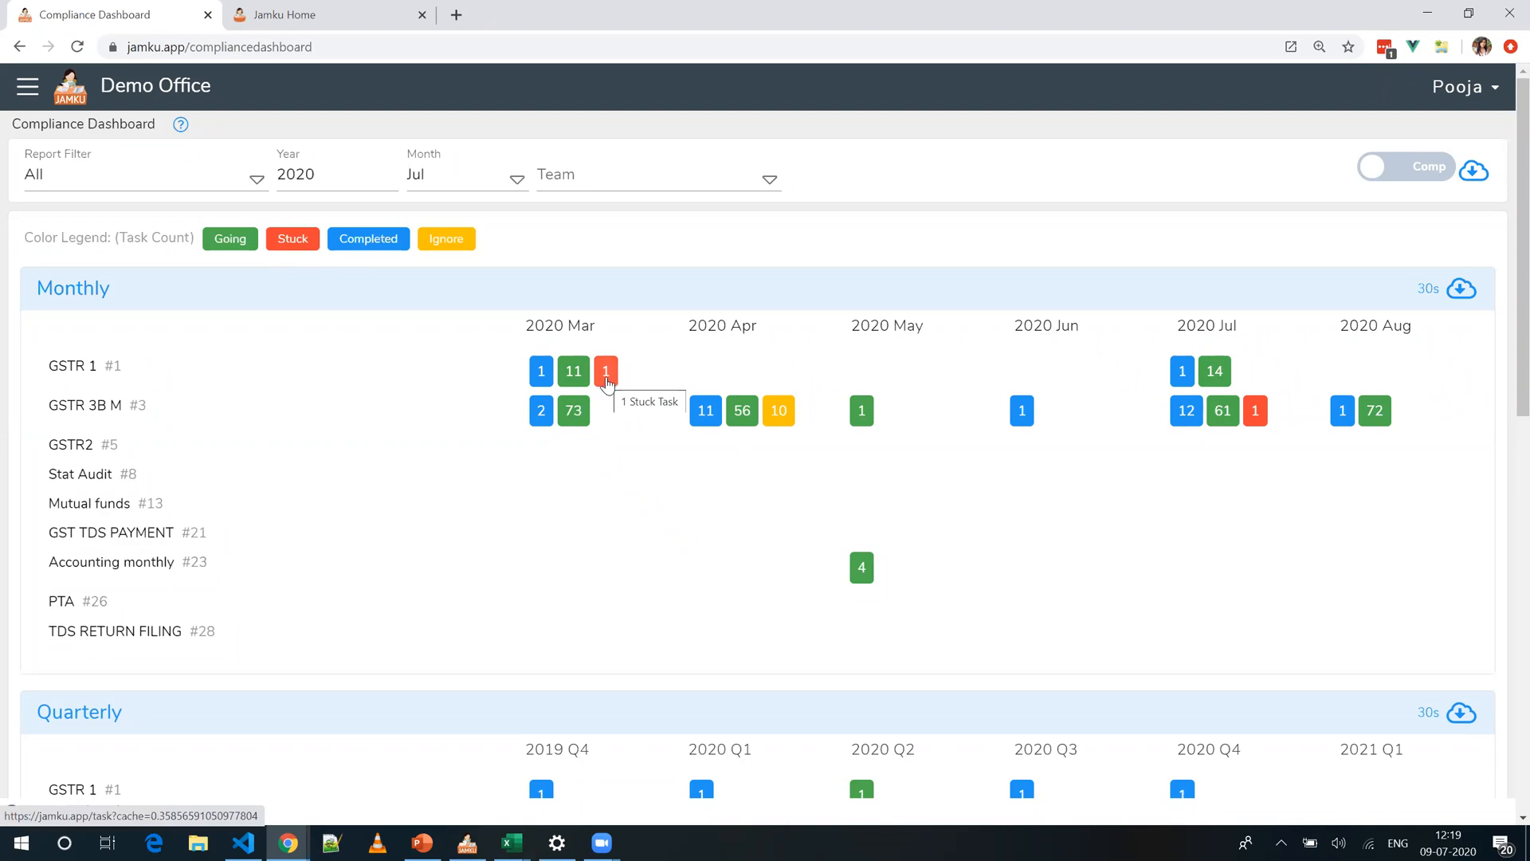
click(605, 372)
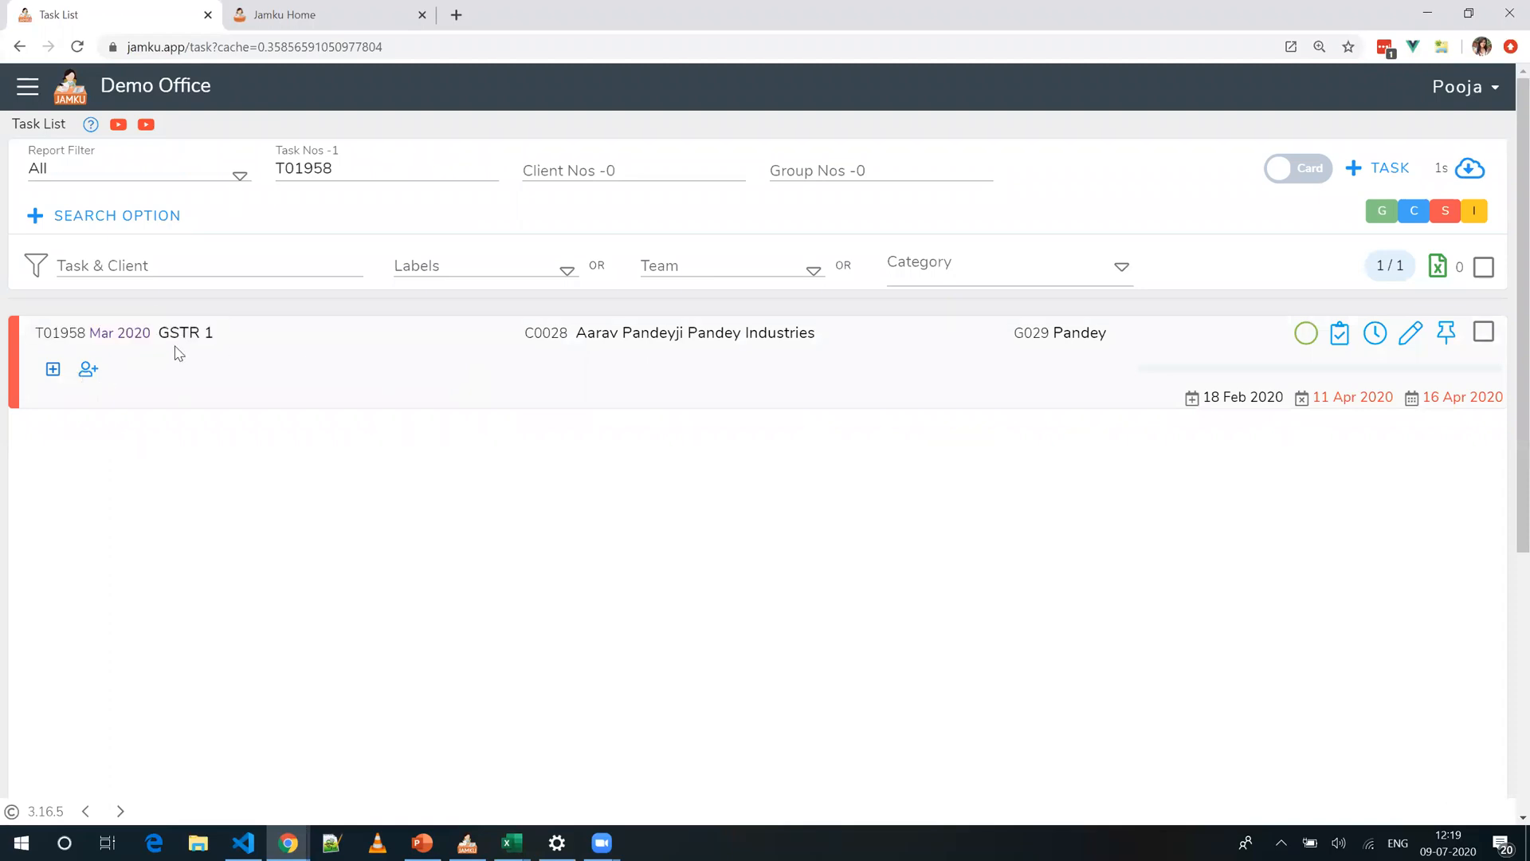
click(167, 341)
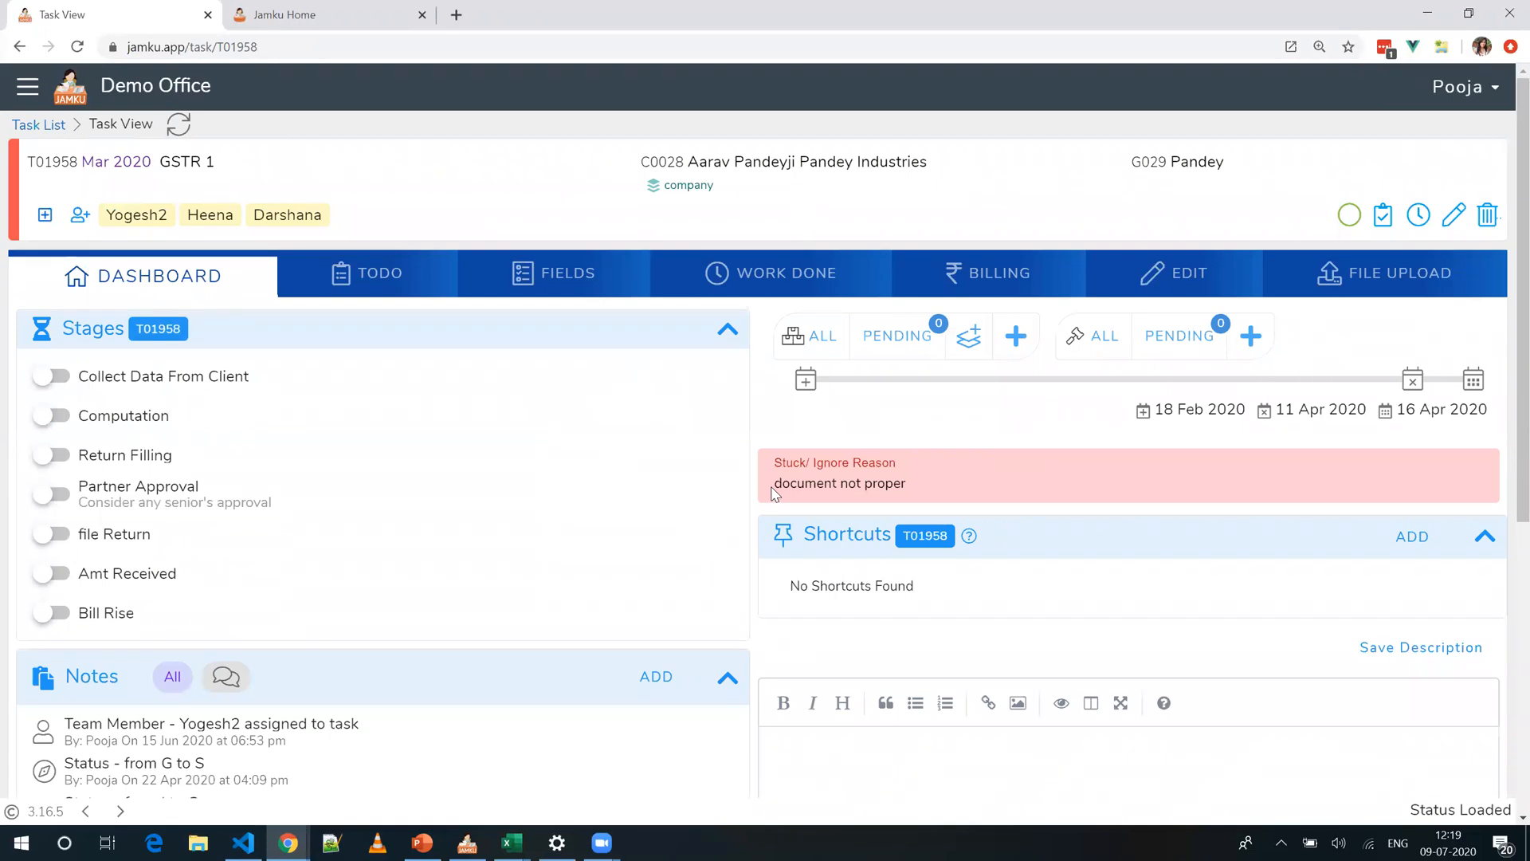
triple_click(872, 497)
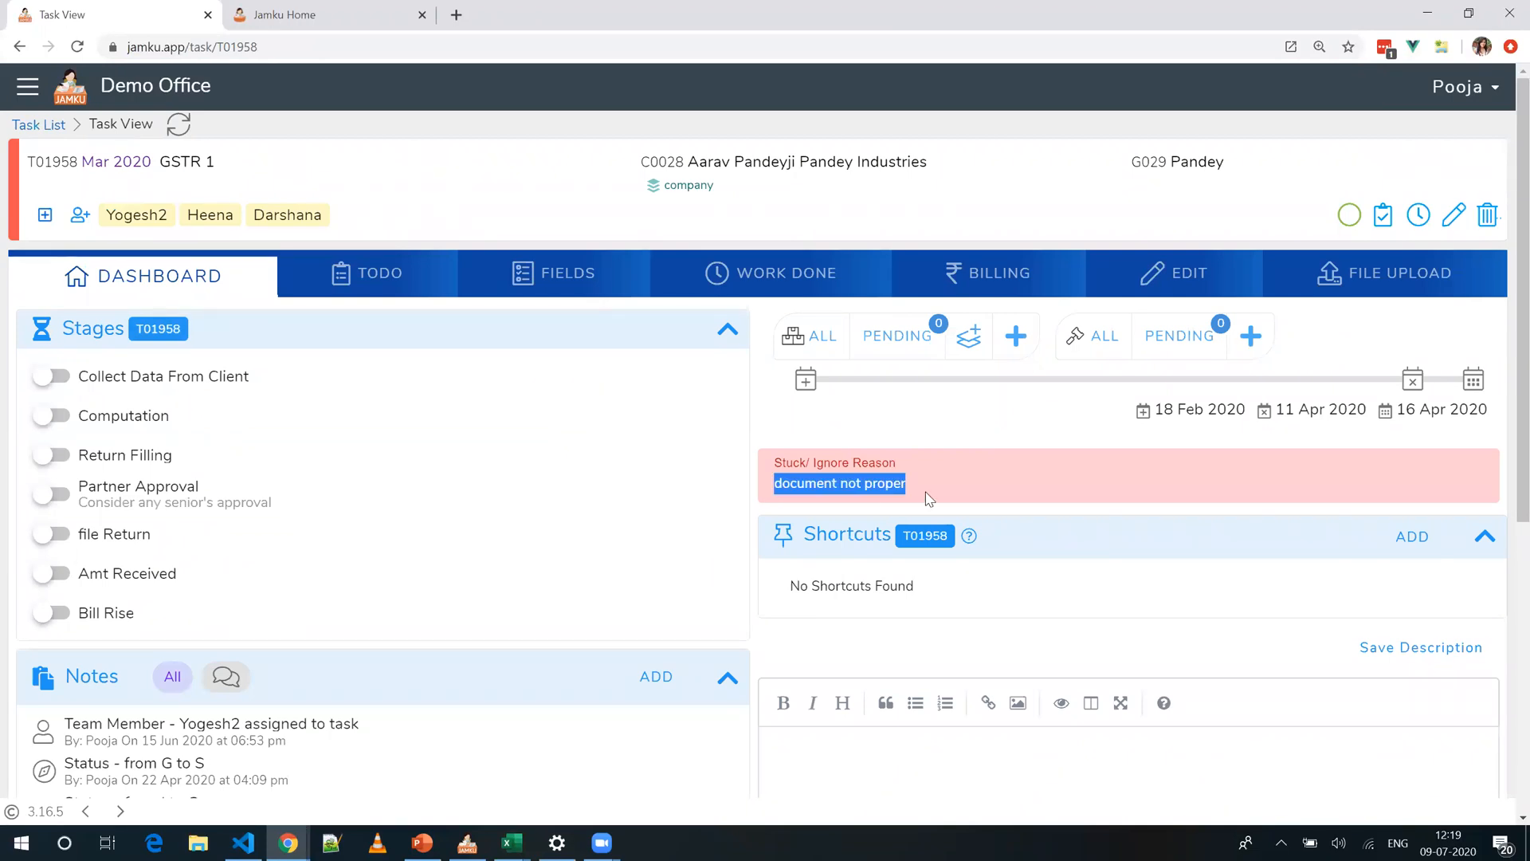
click(21, 50)
click(21, 49)
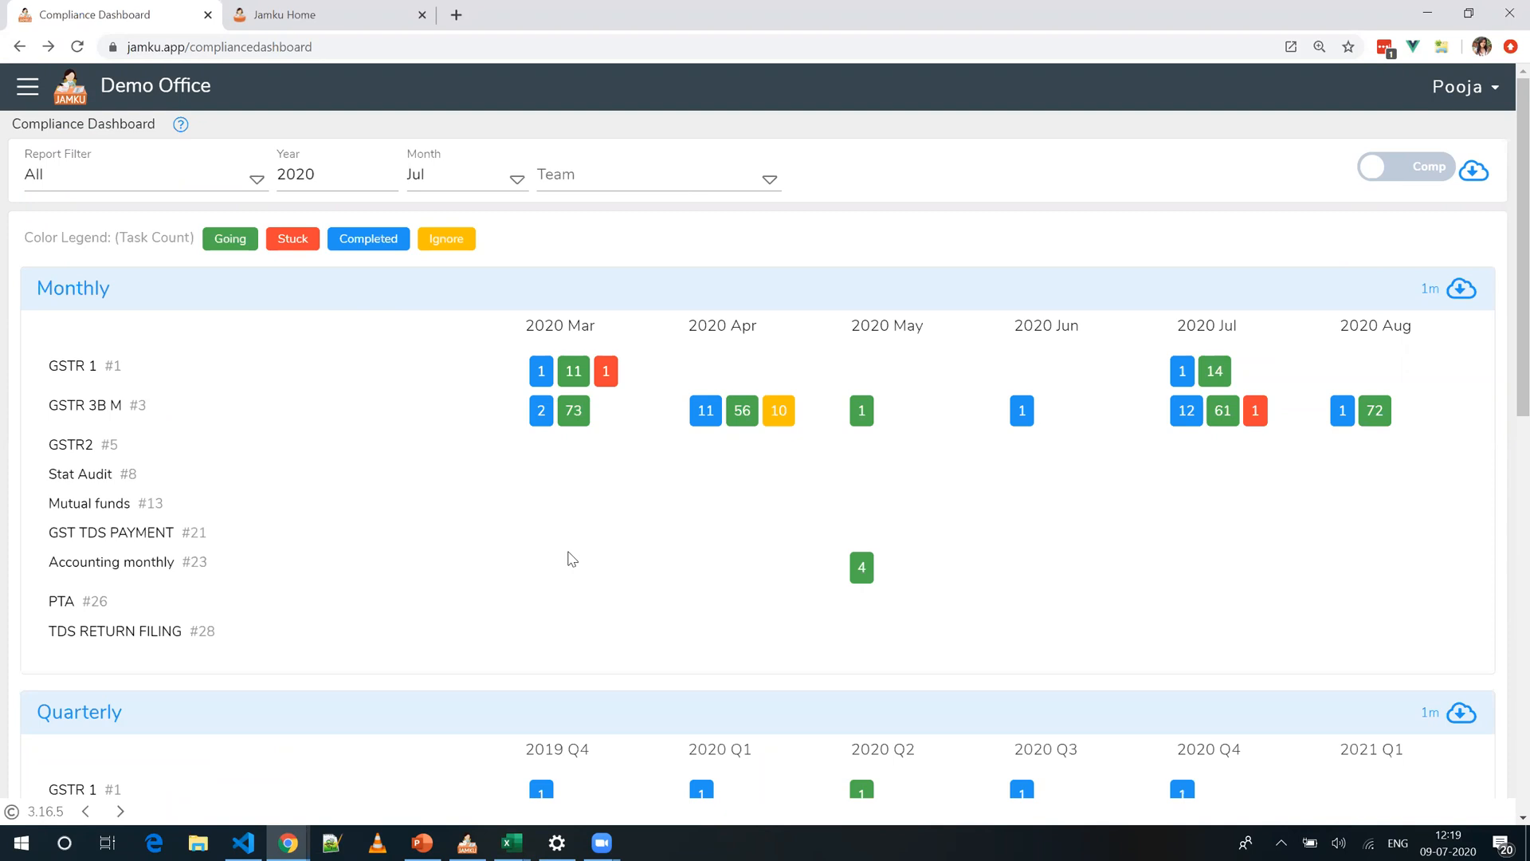
Step: Review the dashboard's periods and Team filter, and set the Report Filter to Only My
scroll(581, 565, down, 7)
scroll(581, 565, up, 7)
click(727, 173)
click(925, 241)
click(254, 179)
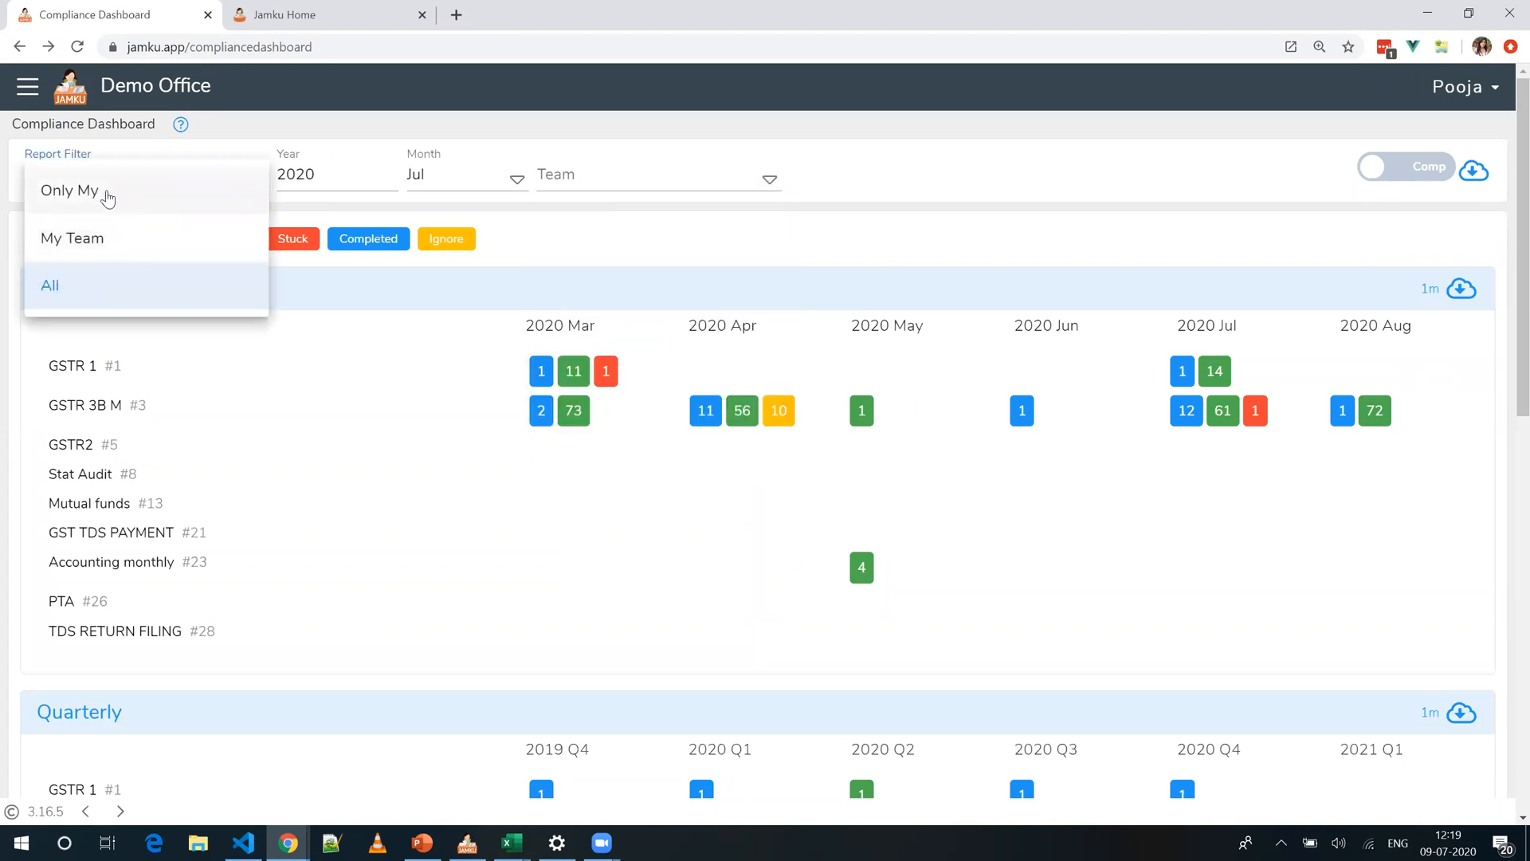
click(120, 204)
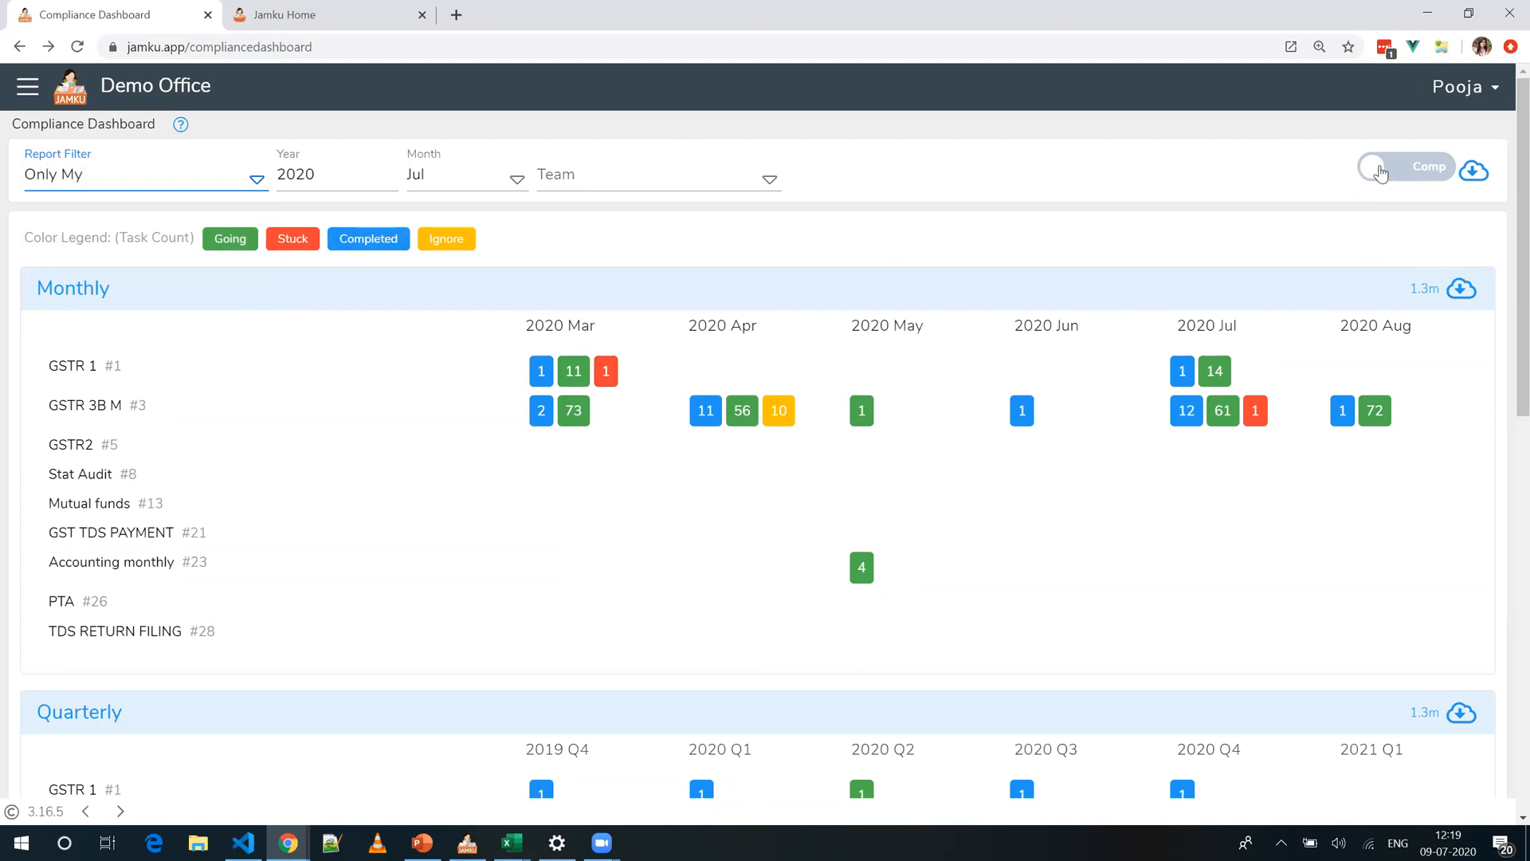
Step: Compare the compliance and non-compliance counts, leaving the dashboard in the Non Comp view
click(1381, 171)
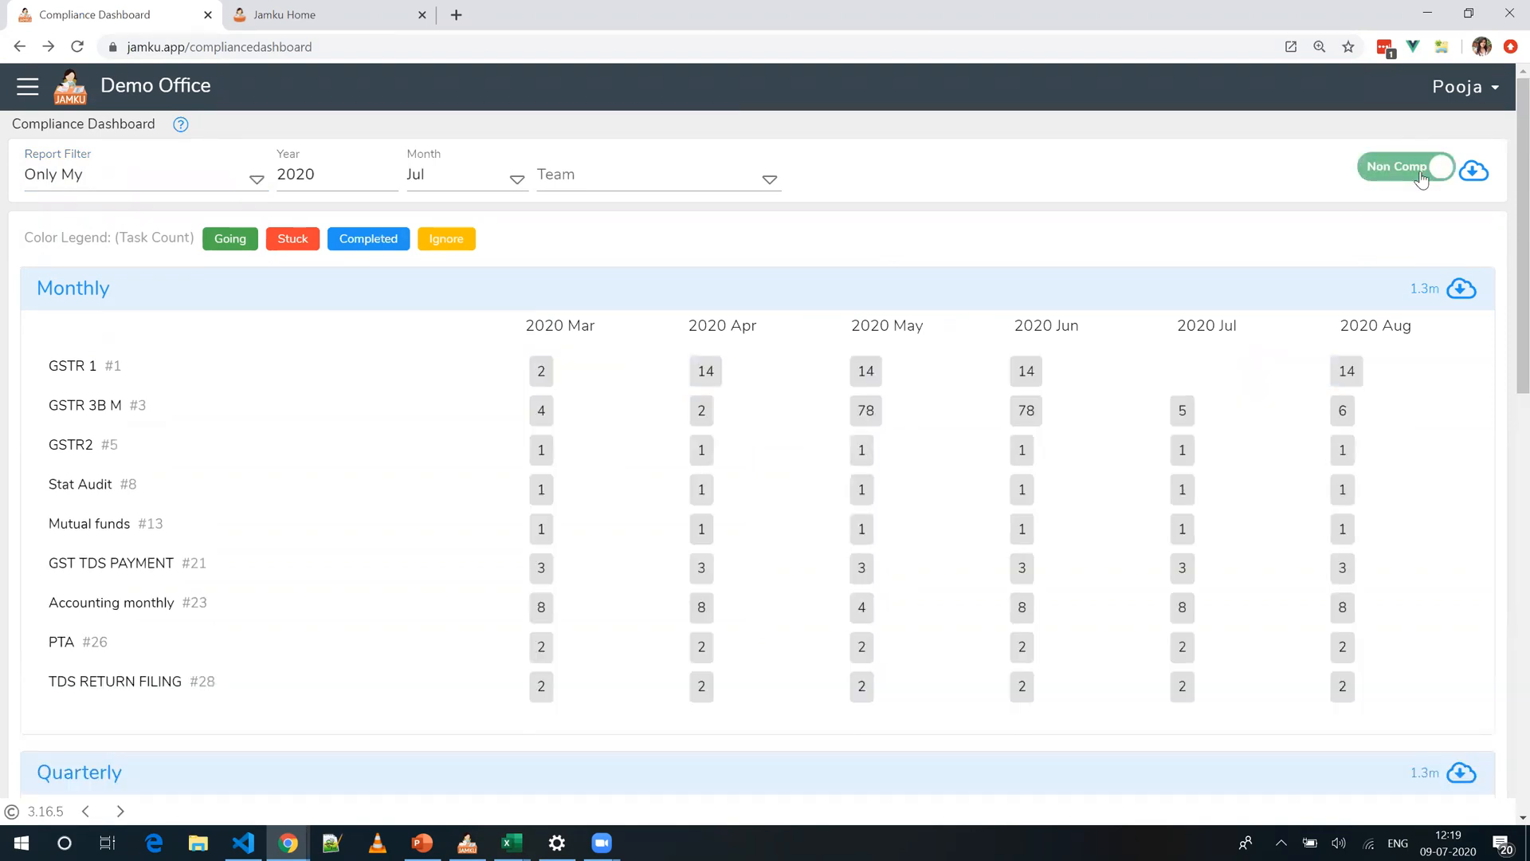
click(1412, 177)
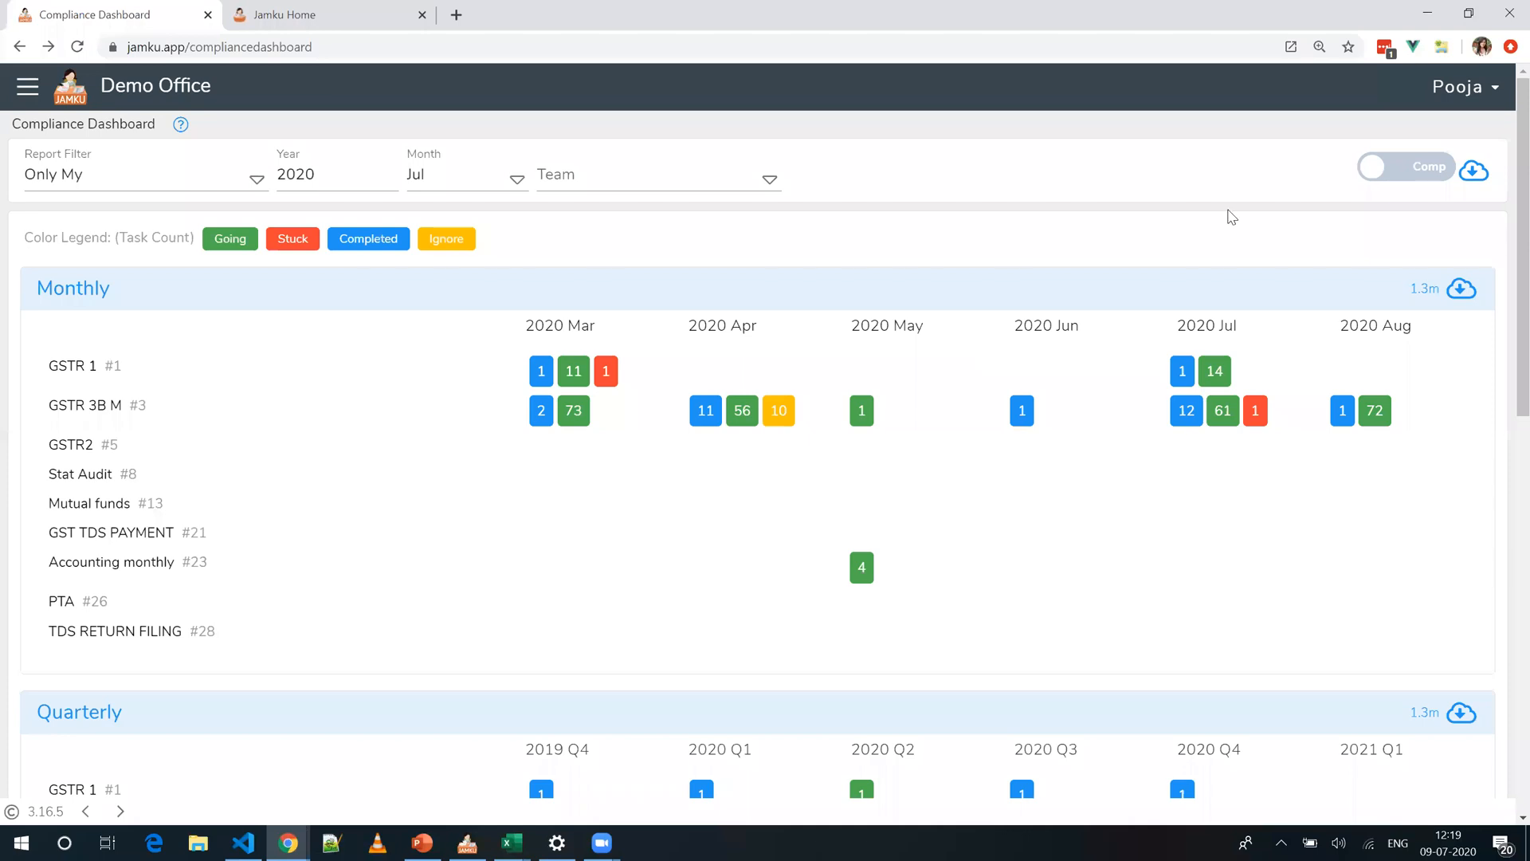
click(1383, 176)
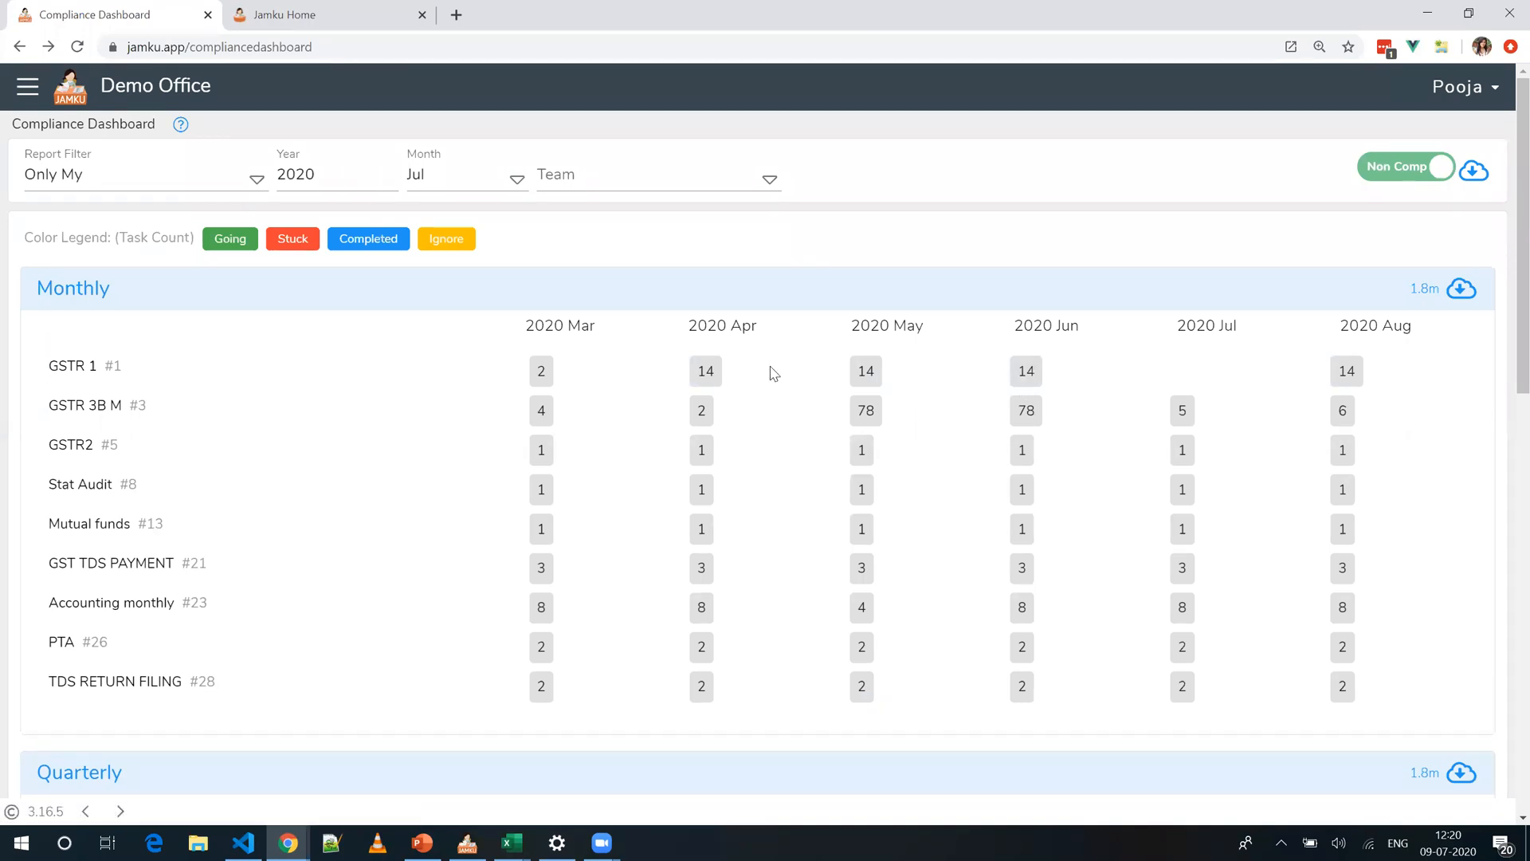
Step: List the non-compliant GSTR 1 clients for June 2020, select them all, start adding a GSTR 1 task, and return without creating it
click(1027, 371)
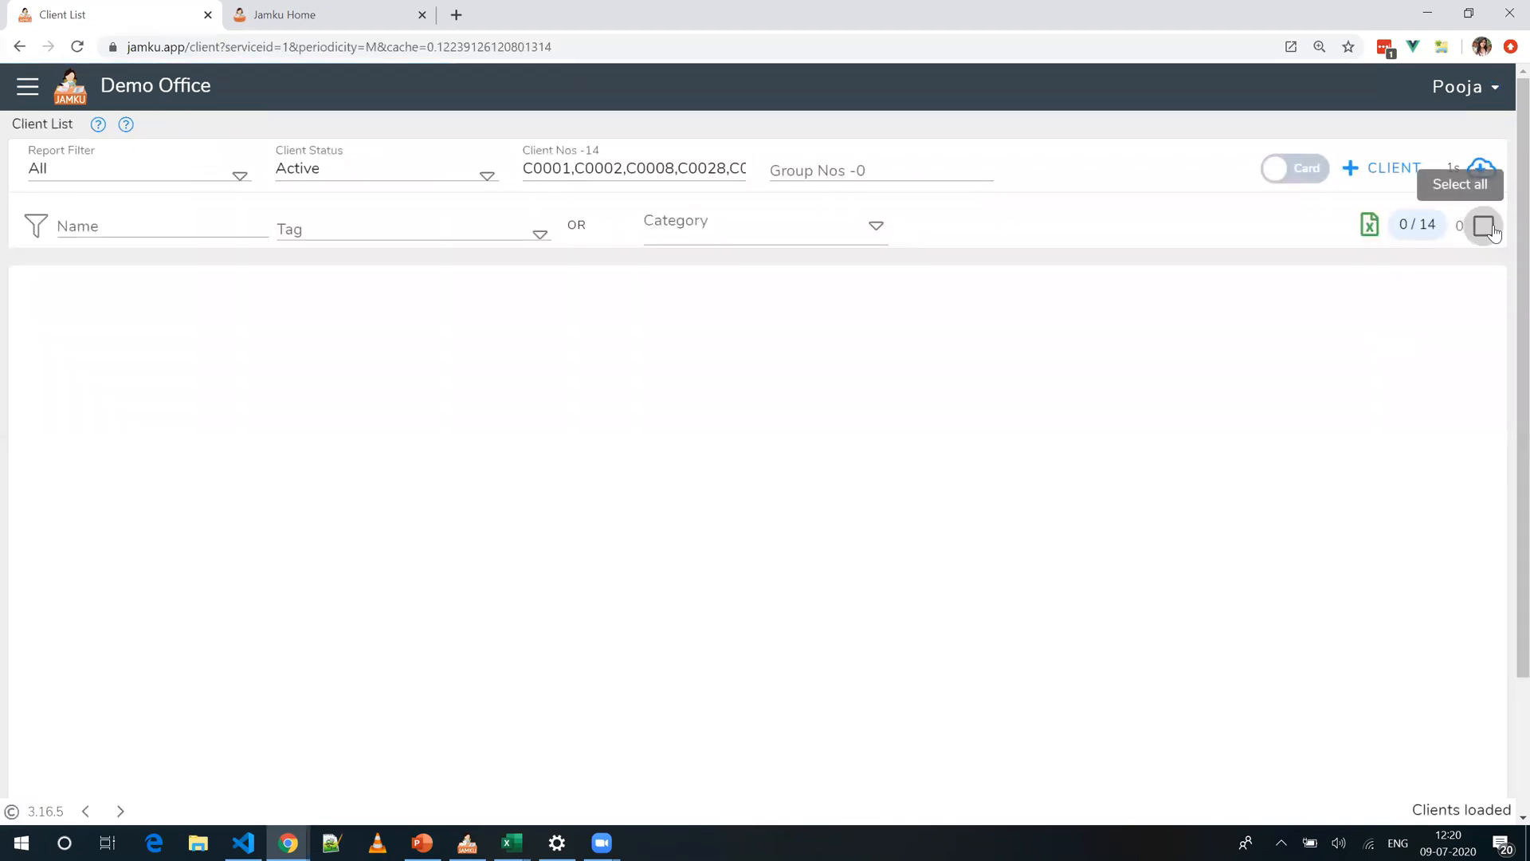
click(1484, 226)
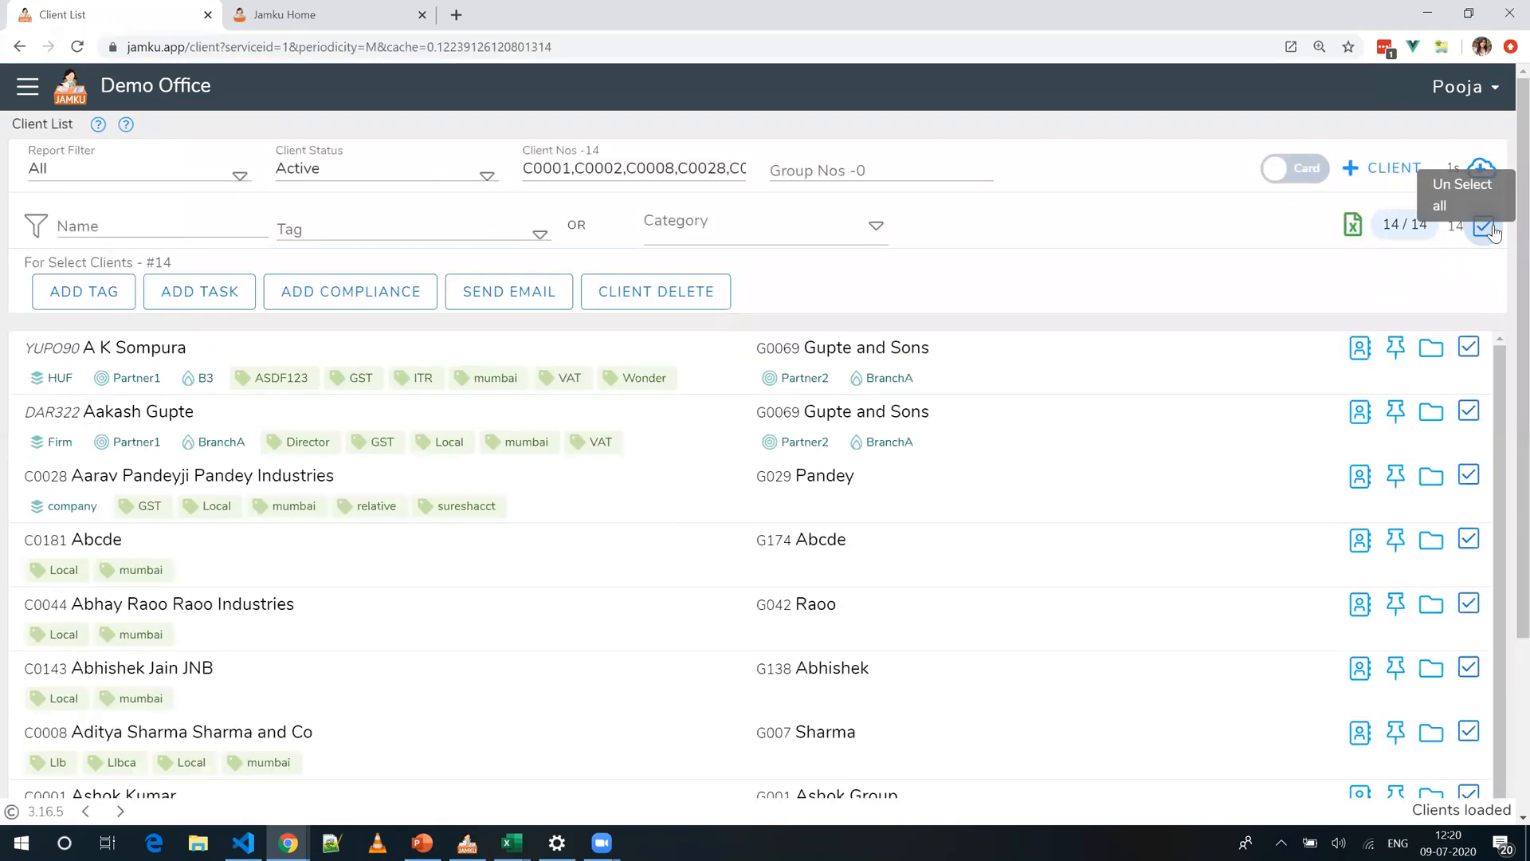
click(212, 305)
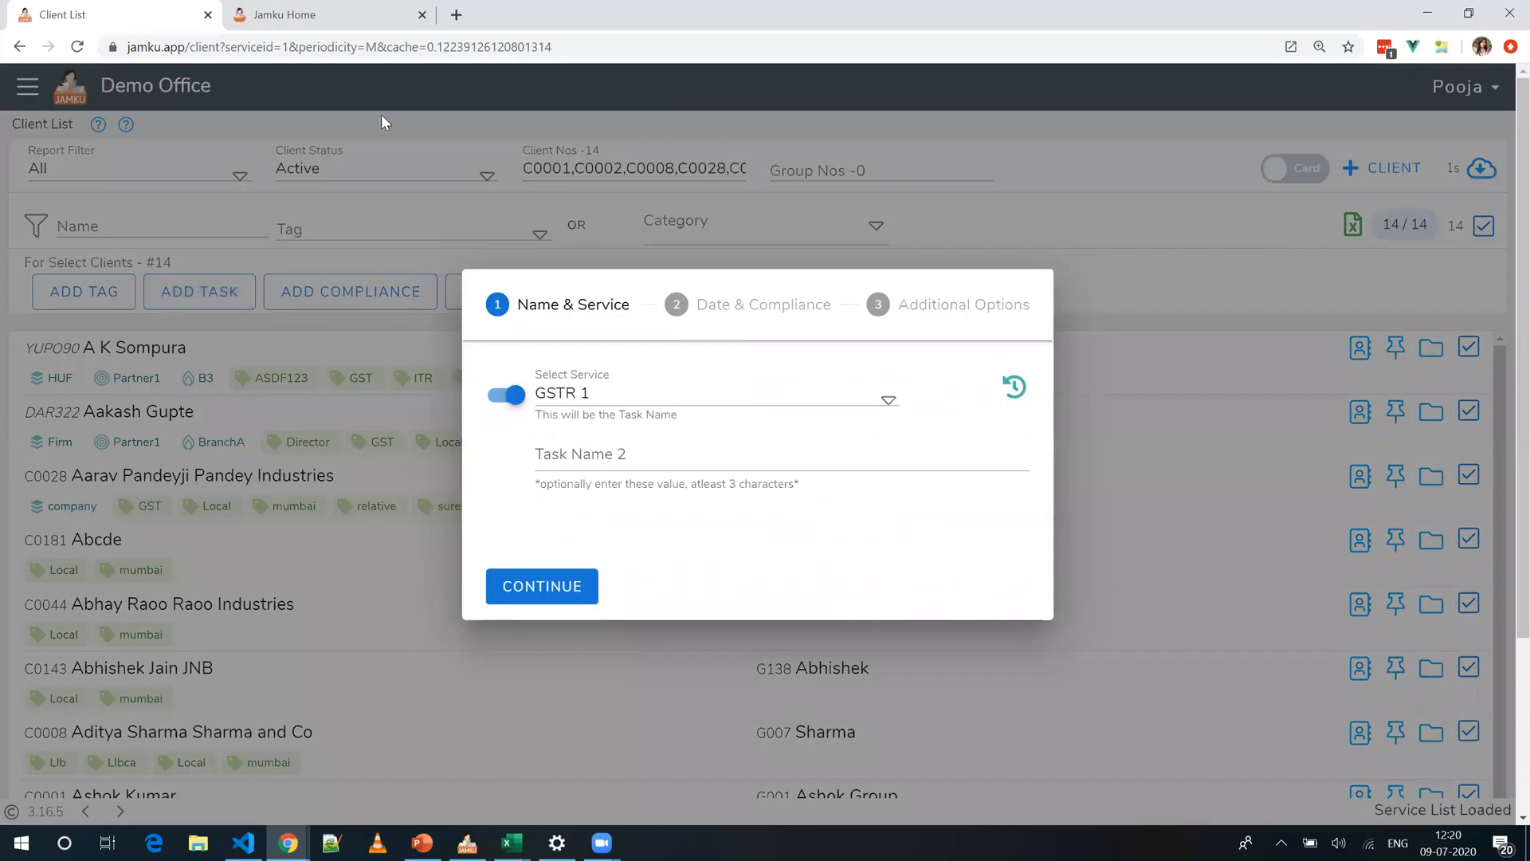
click(502, 157)
click(21, 48)
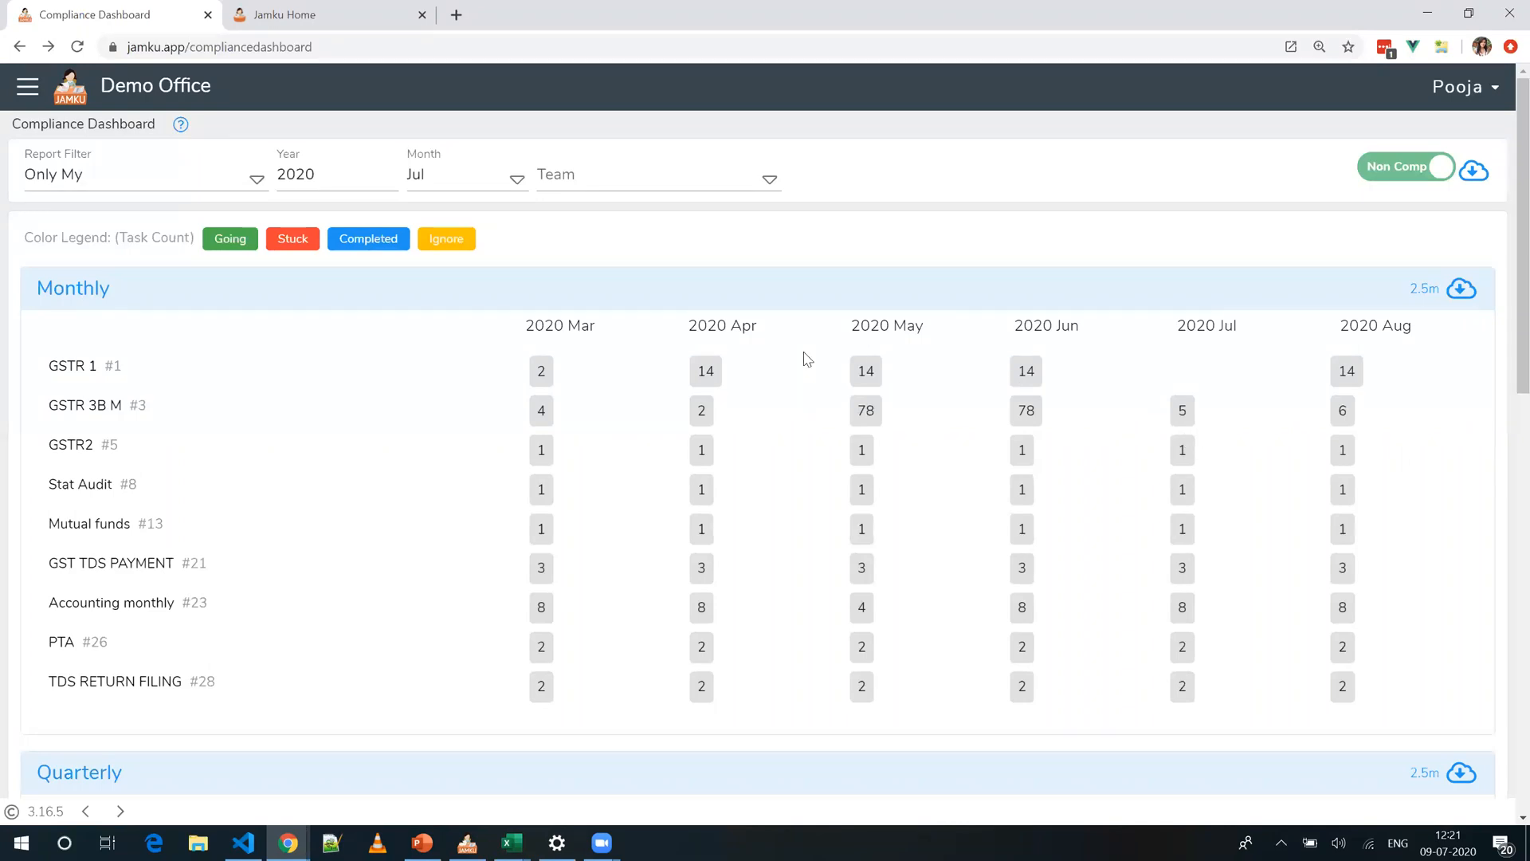
Step: Review the non-compliance counts down to the Yearly section and open the Stage Dashboard
scroll(299, 520, down, 15)
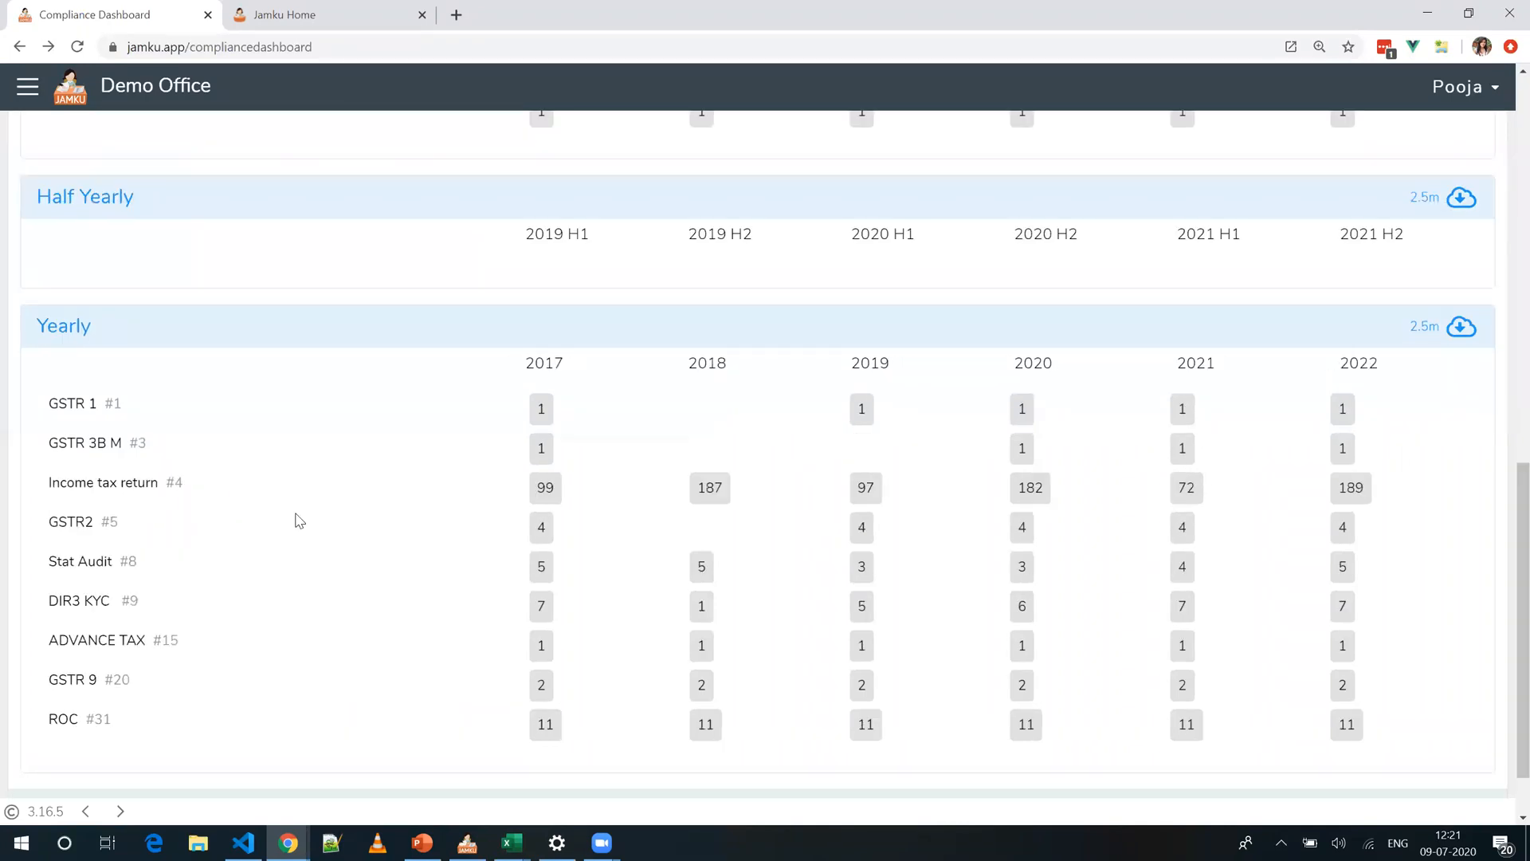
scroll(299, 520, up, 20)
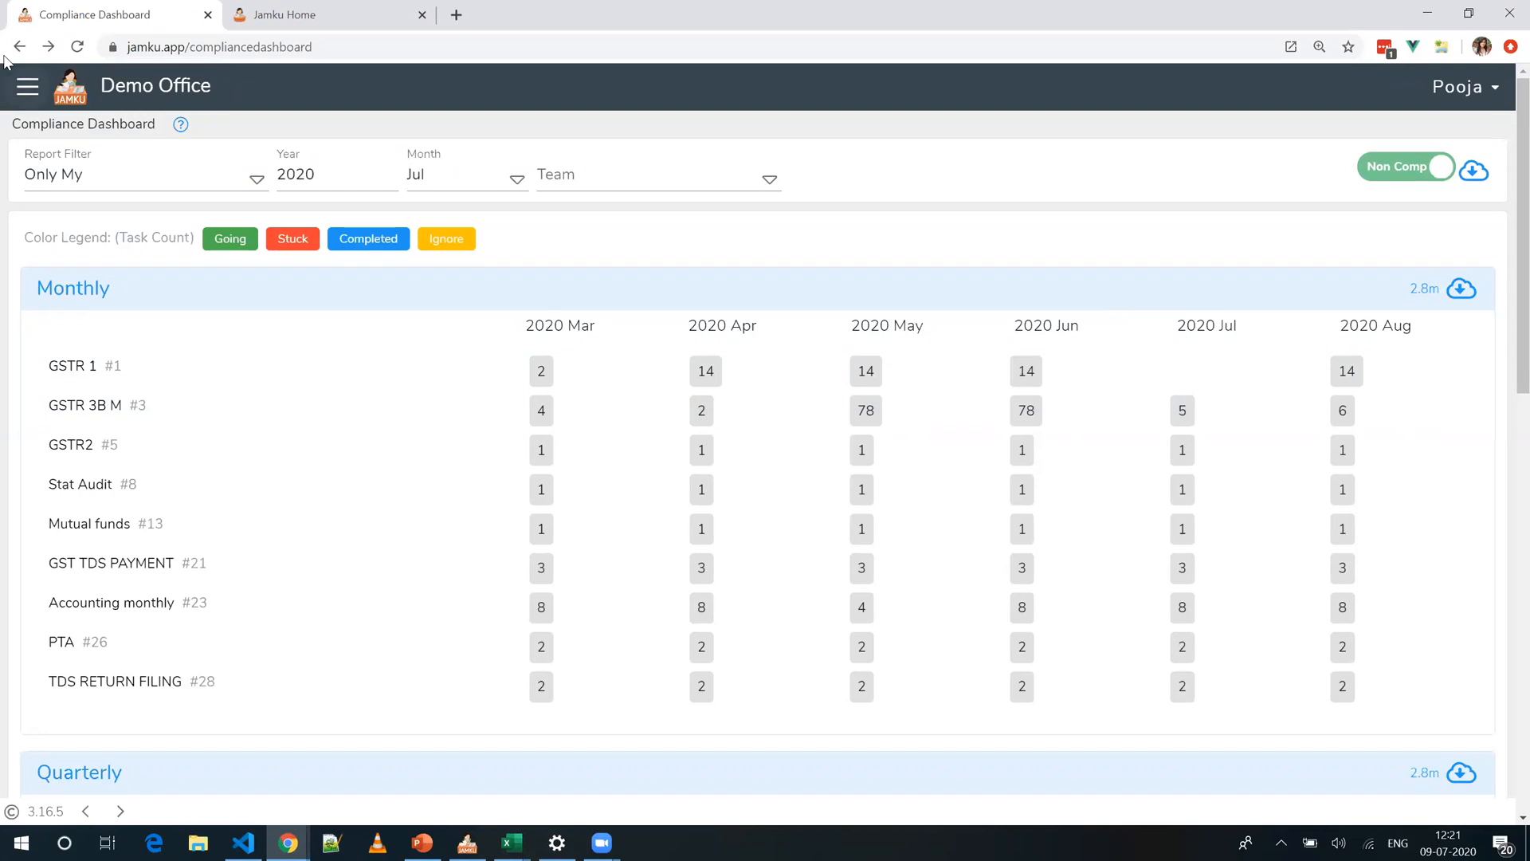
click(27, 86)
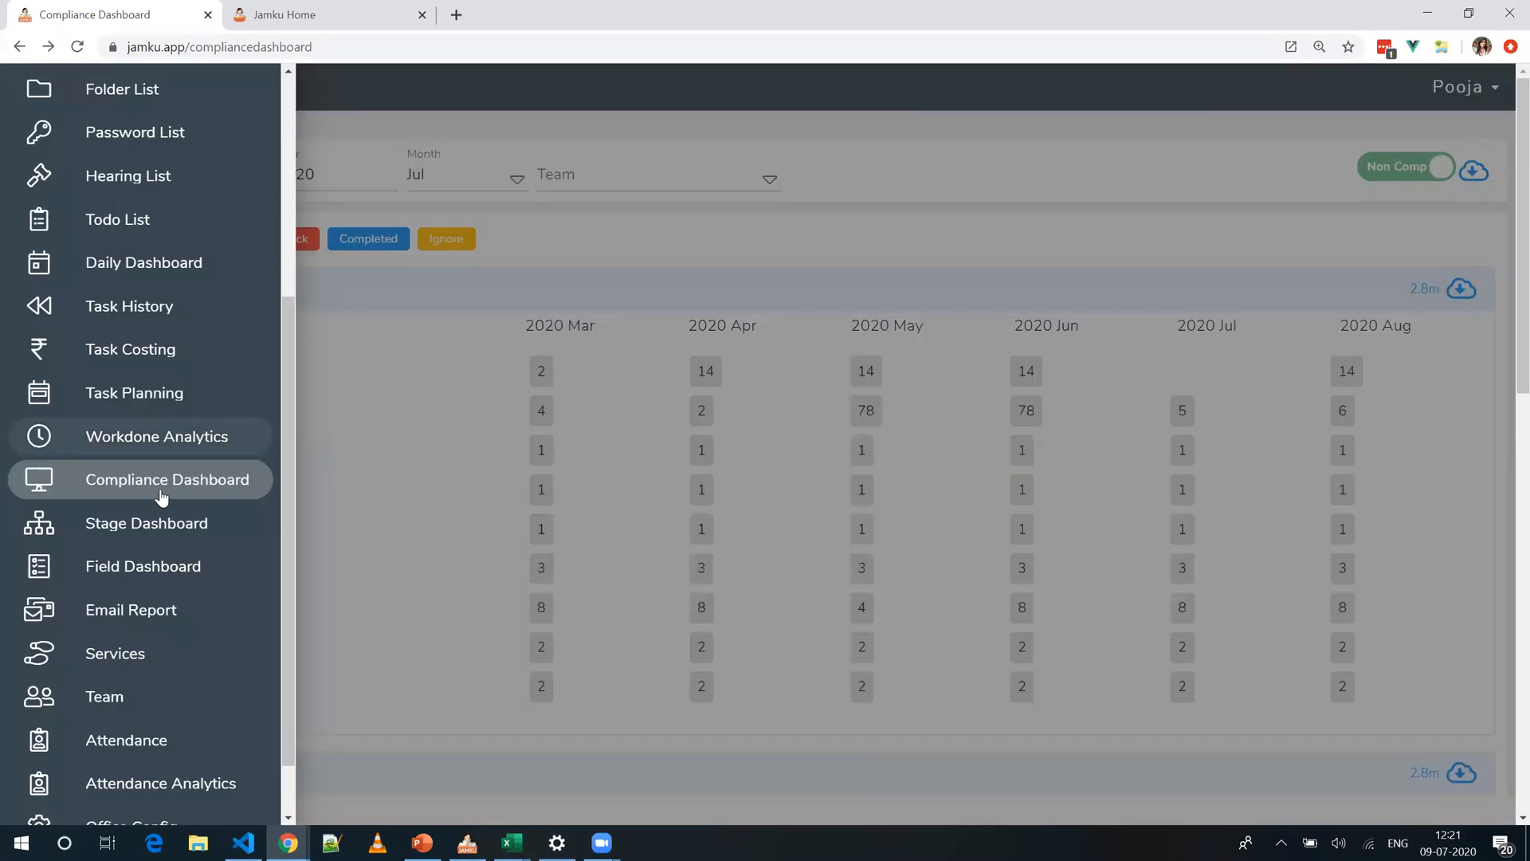
click(207, 527)
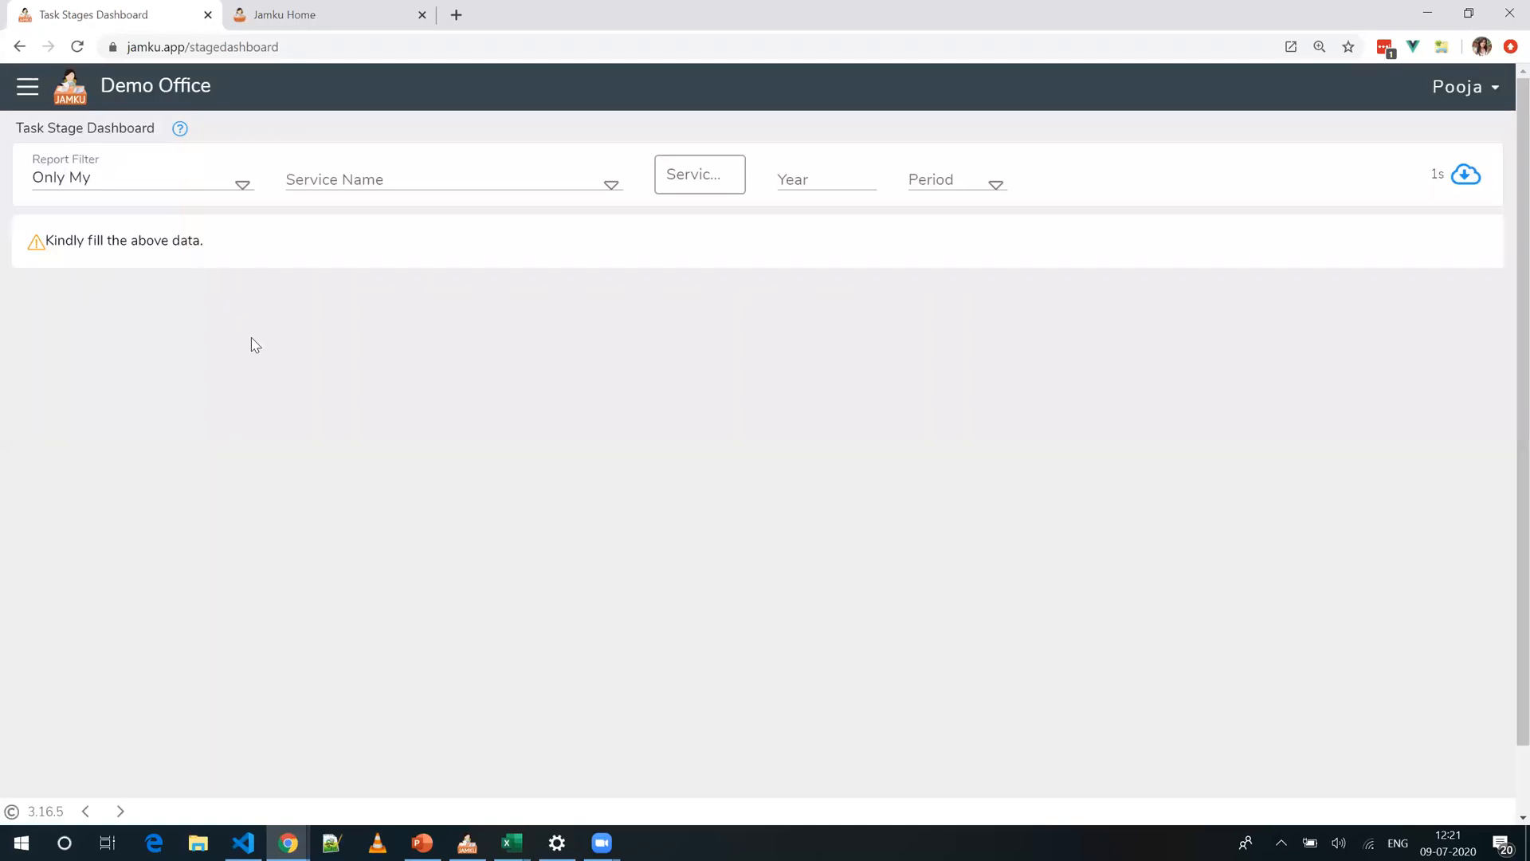
Step: Load the stage summary for the GSTR 3B M service, leaving Year and Period empty
click(494, 189)
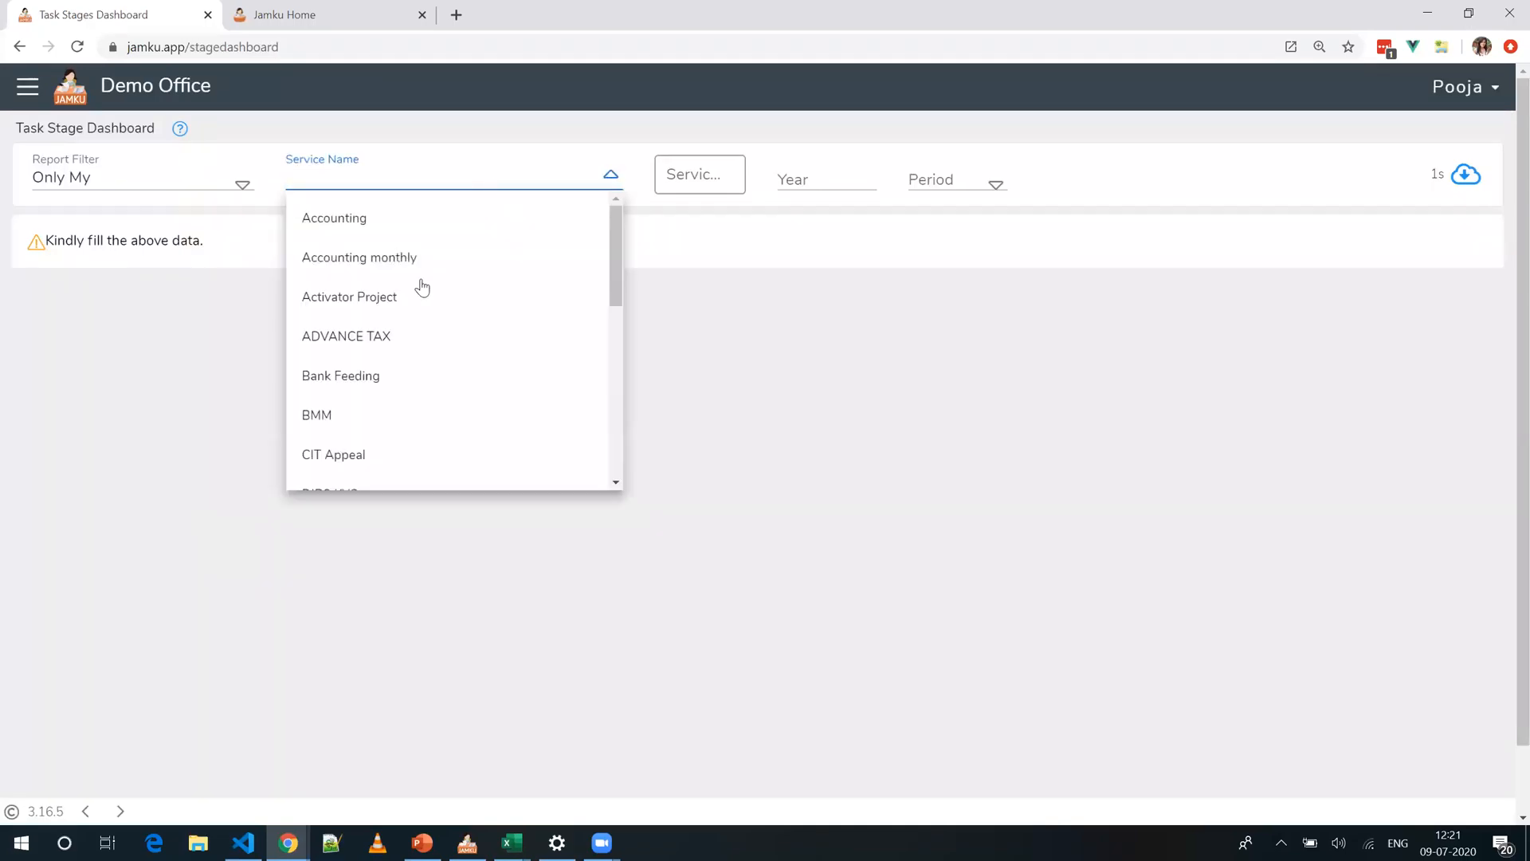
text(3b)
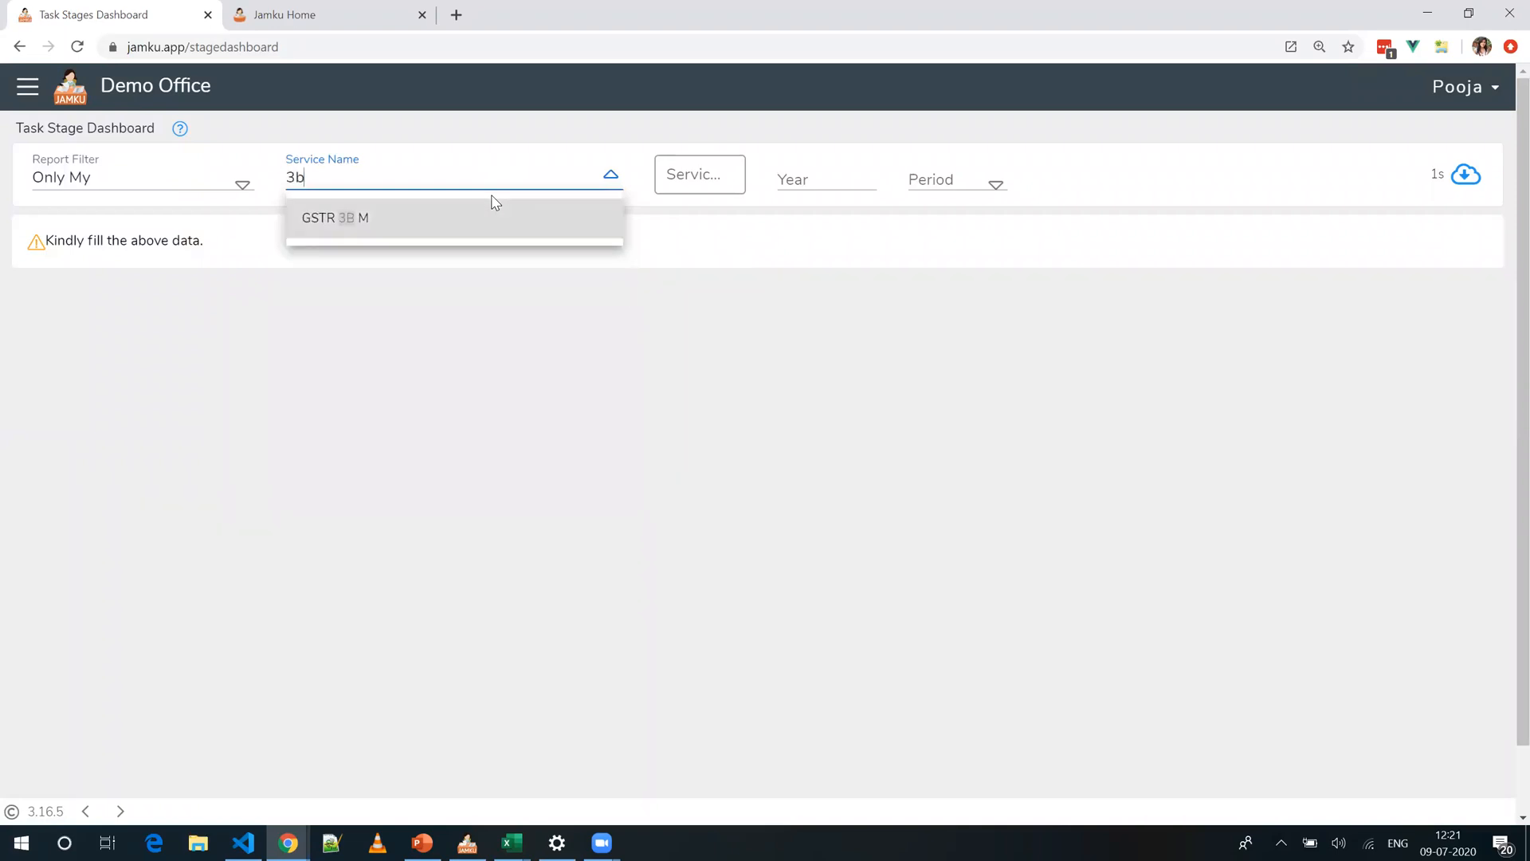
click(475, 231)
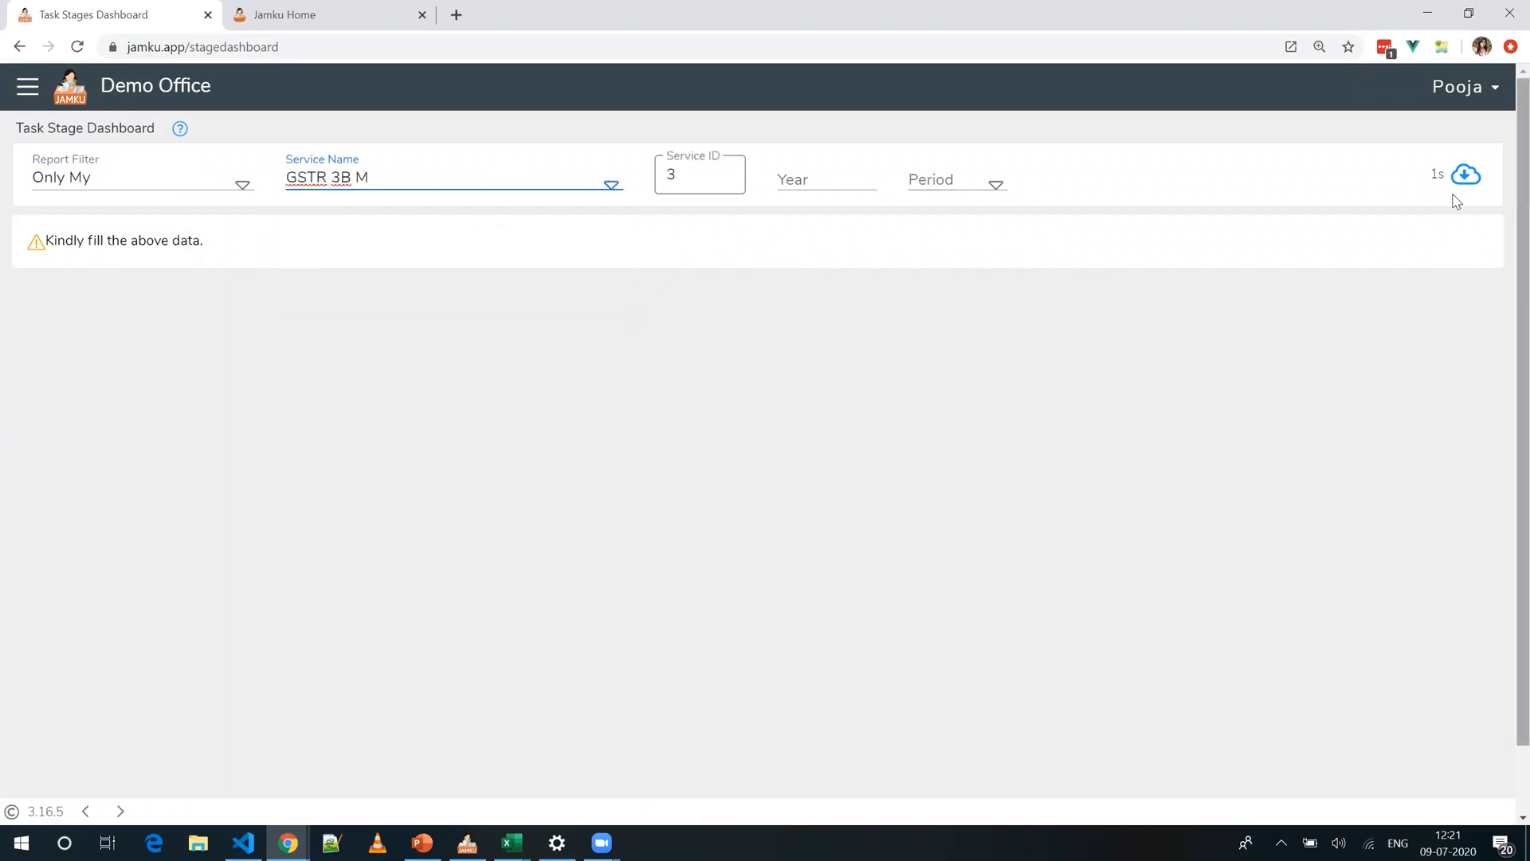
click(1469, 175)
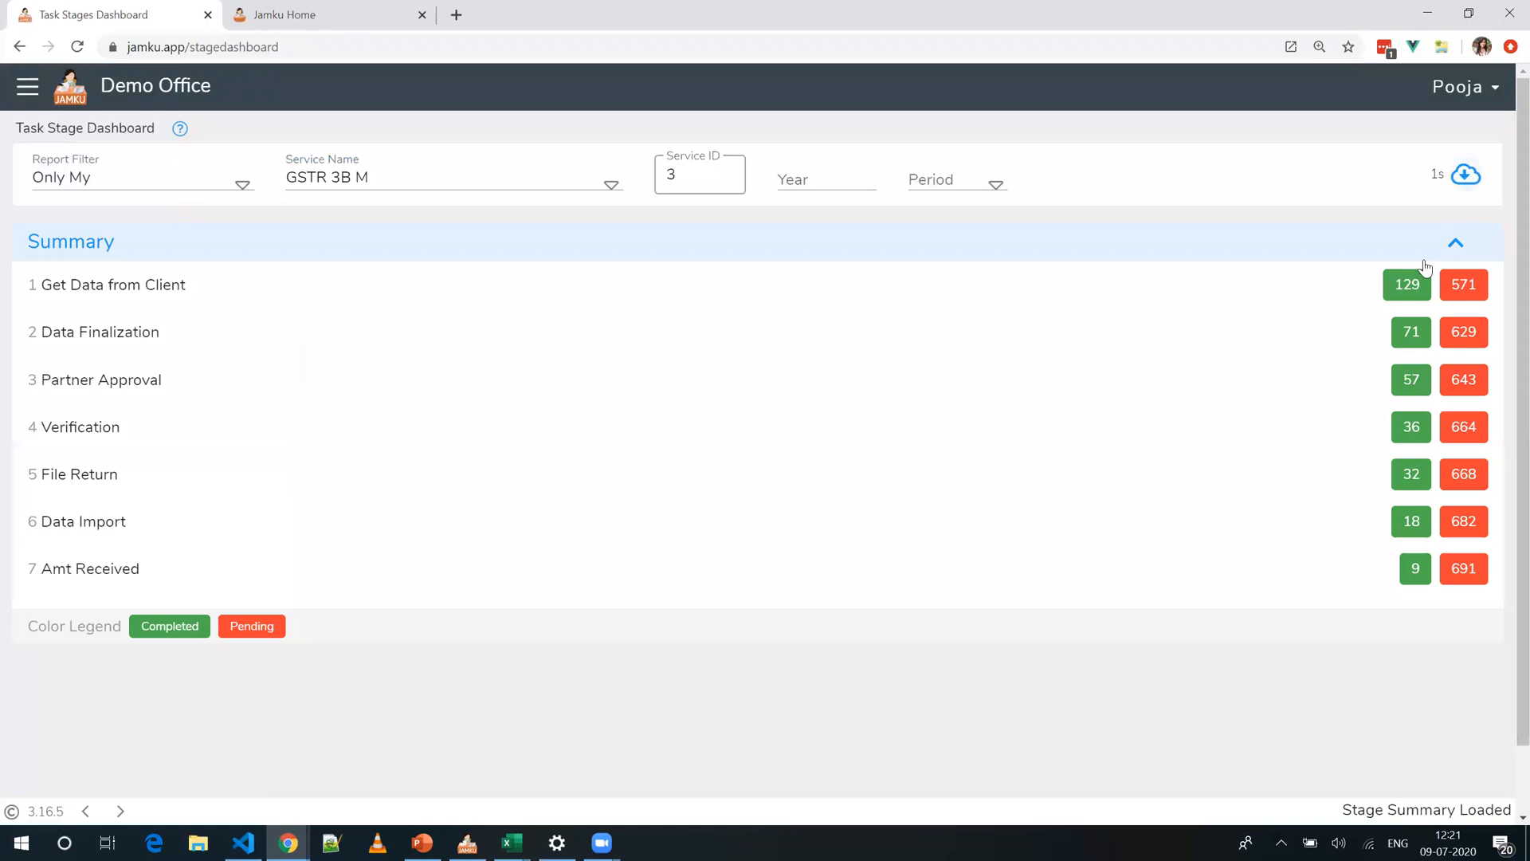
Step: Set the Period to Jan, reload the stage data and review the completed and pending counts per stage
click(931, 194)
click(946, 228)
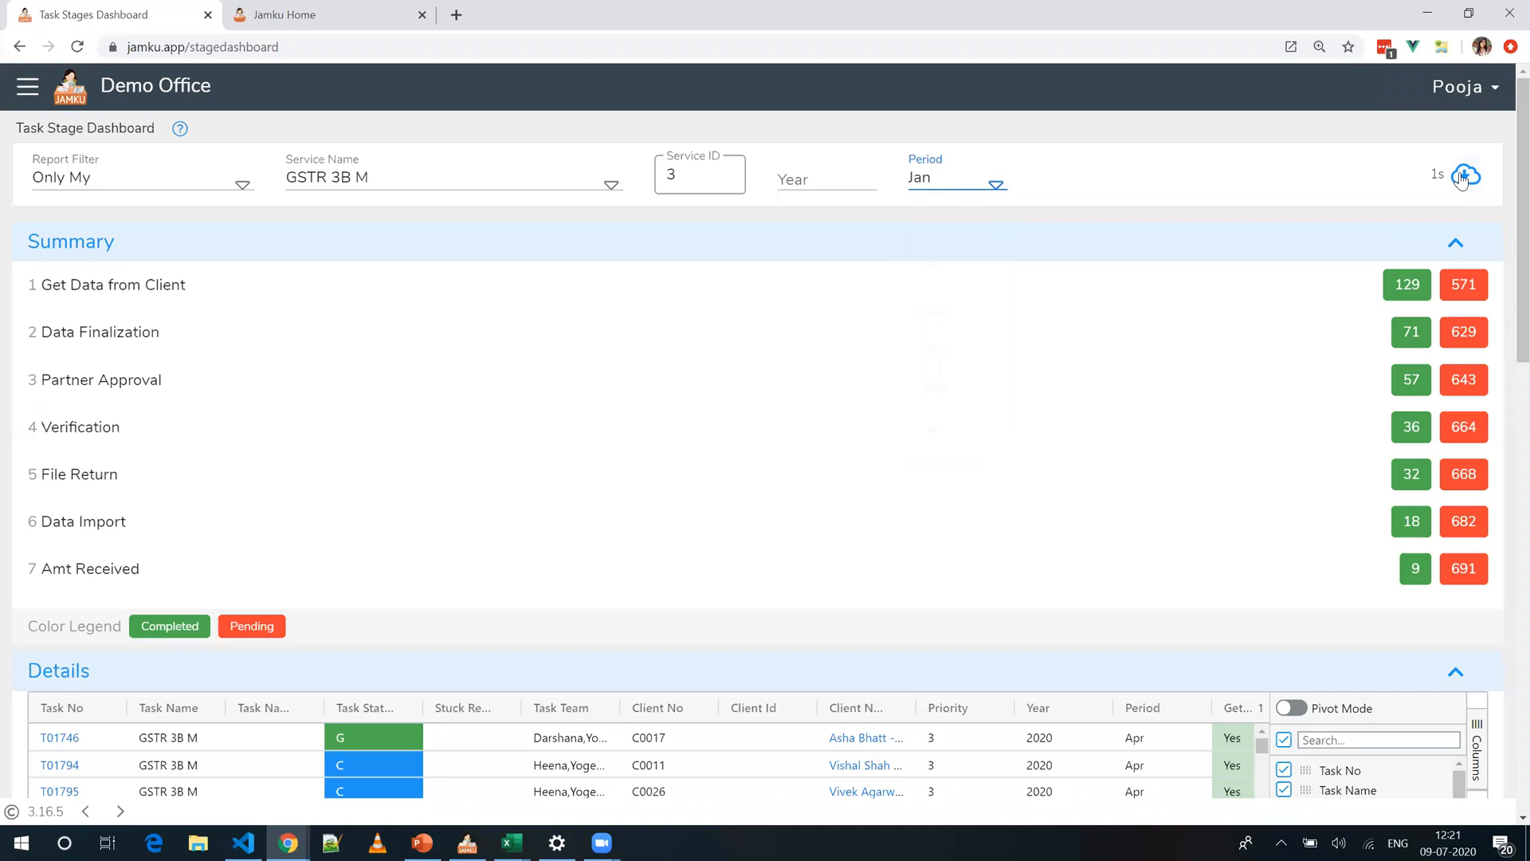
click(1467, 179)
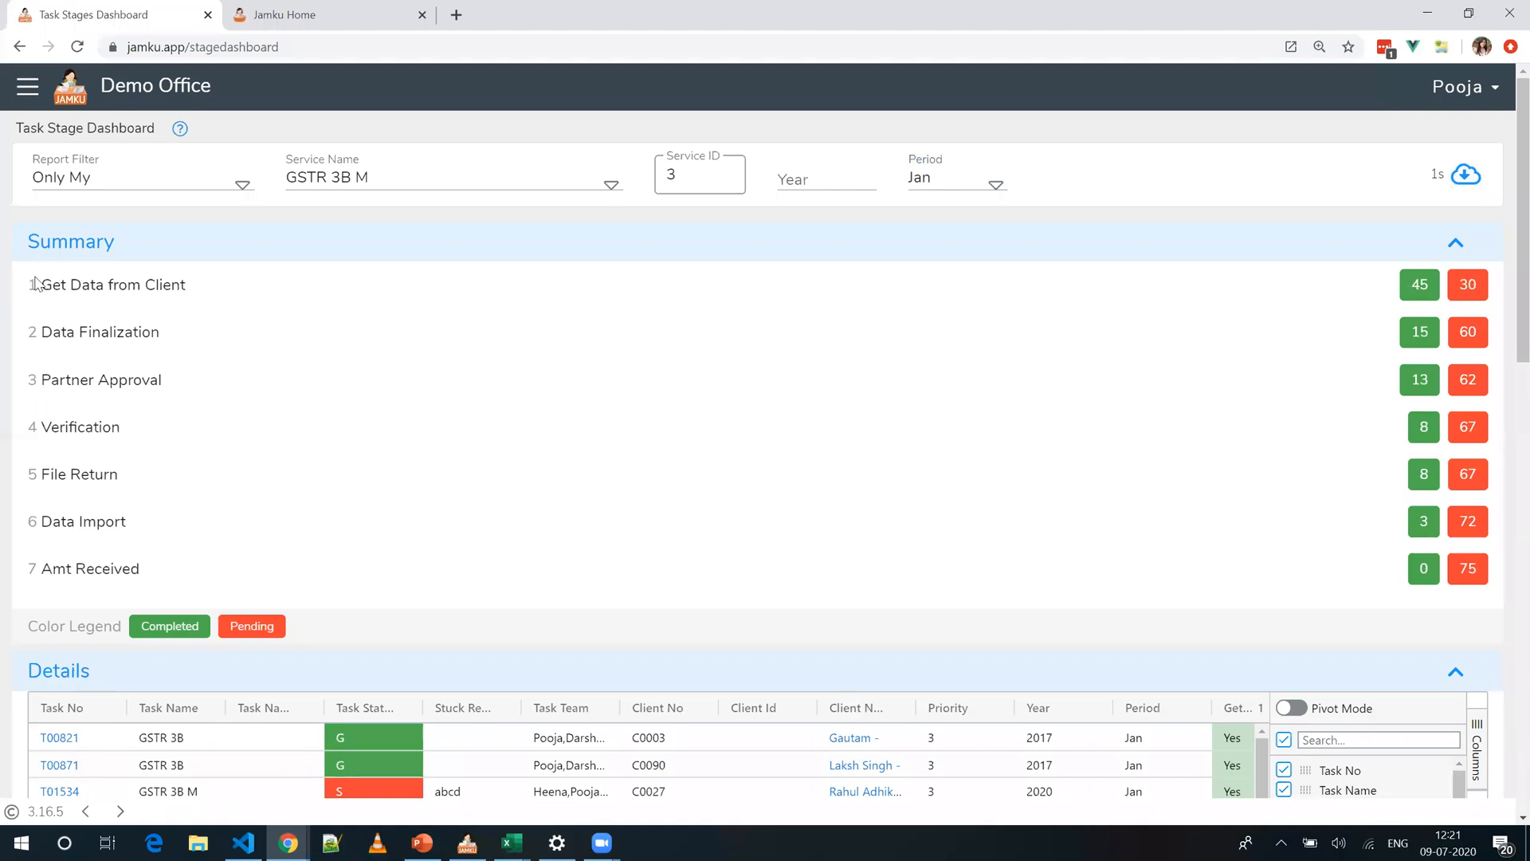
drag(43, 284, 241, 297)
click(1329, 267)
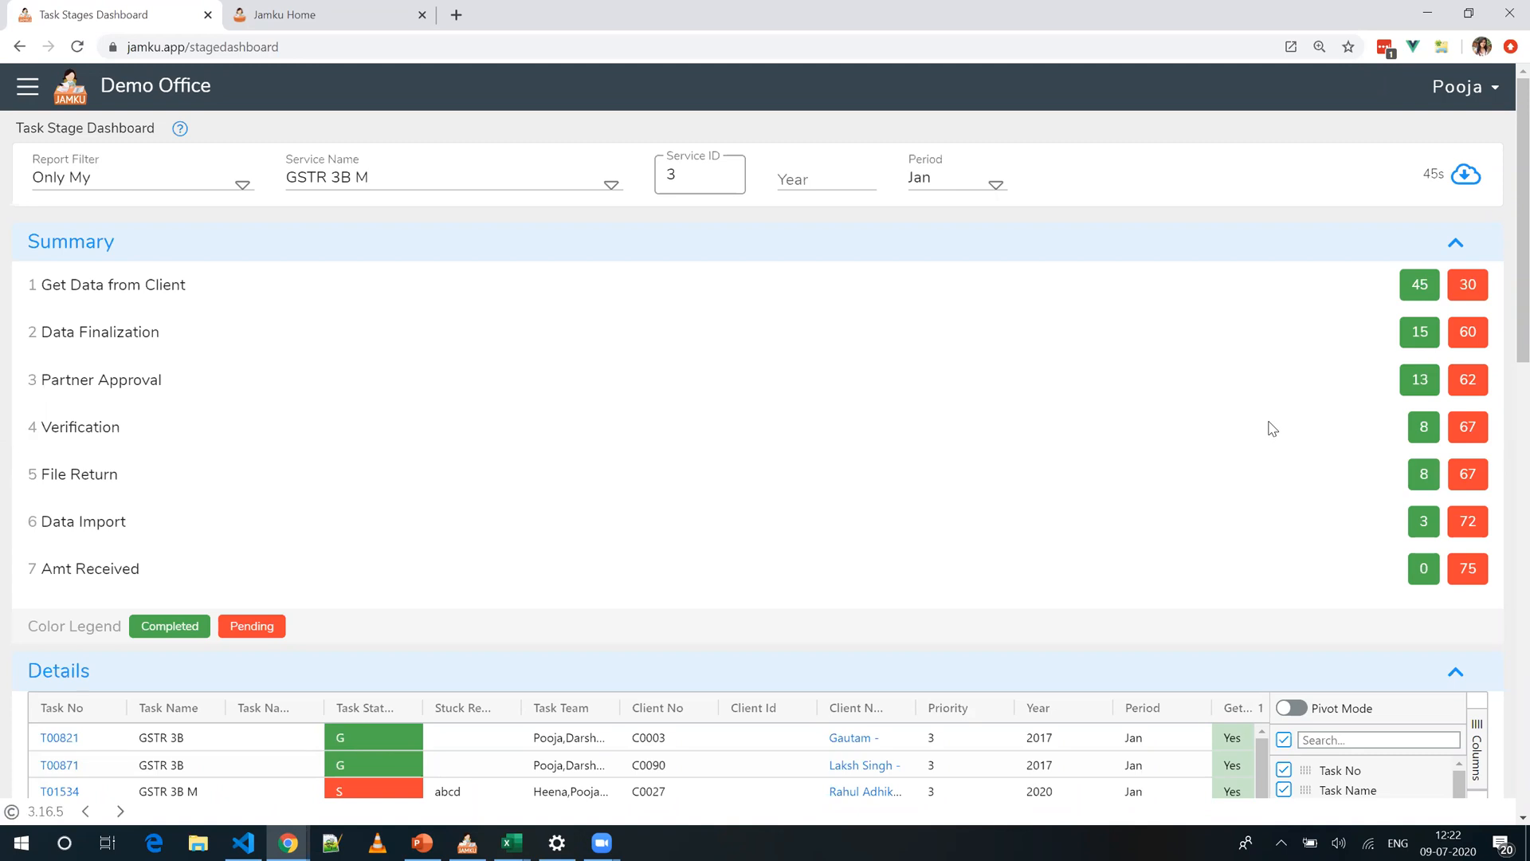
Step: Hide the Task No, Task Name 2, Stuck Reason, Client No, Client Id, Priority, Year and Period columns in the Details grid
scroll(1124, 581, down, 2)
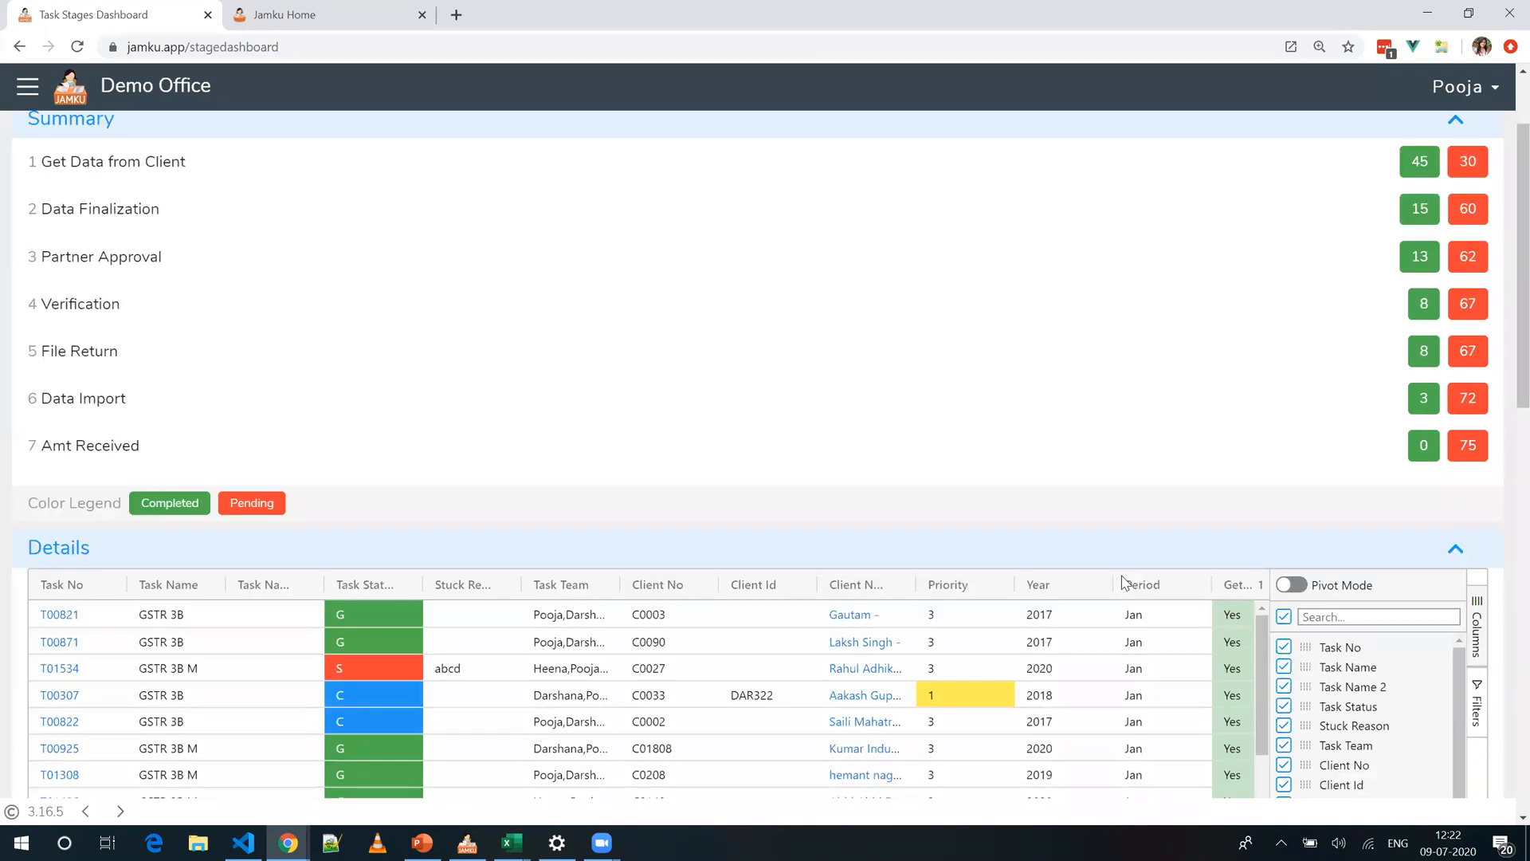
scroll(1124, 580, down, 4)
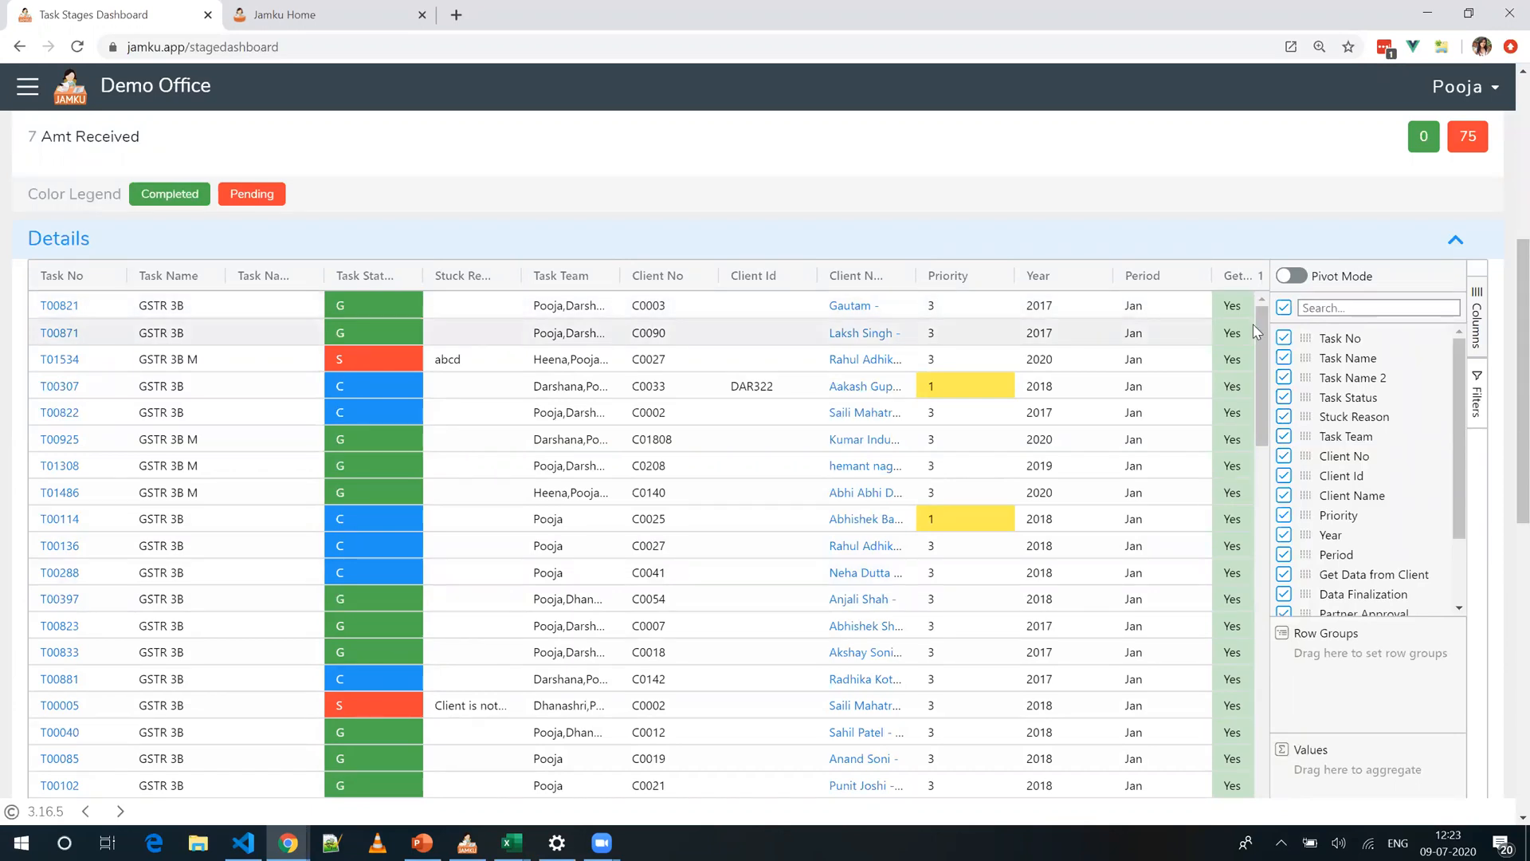
click(1285, 339)
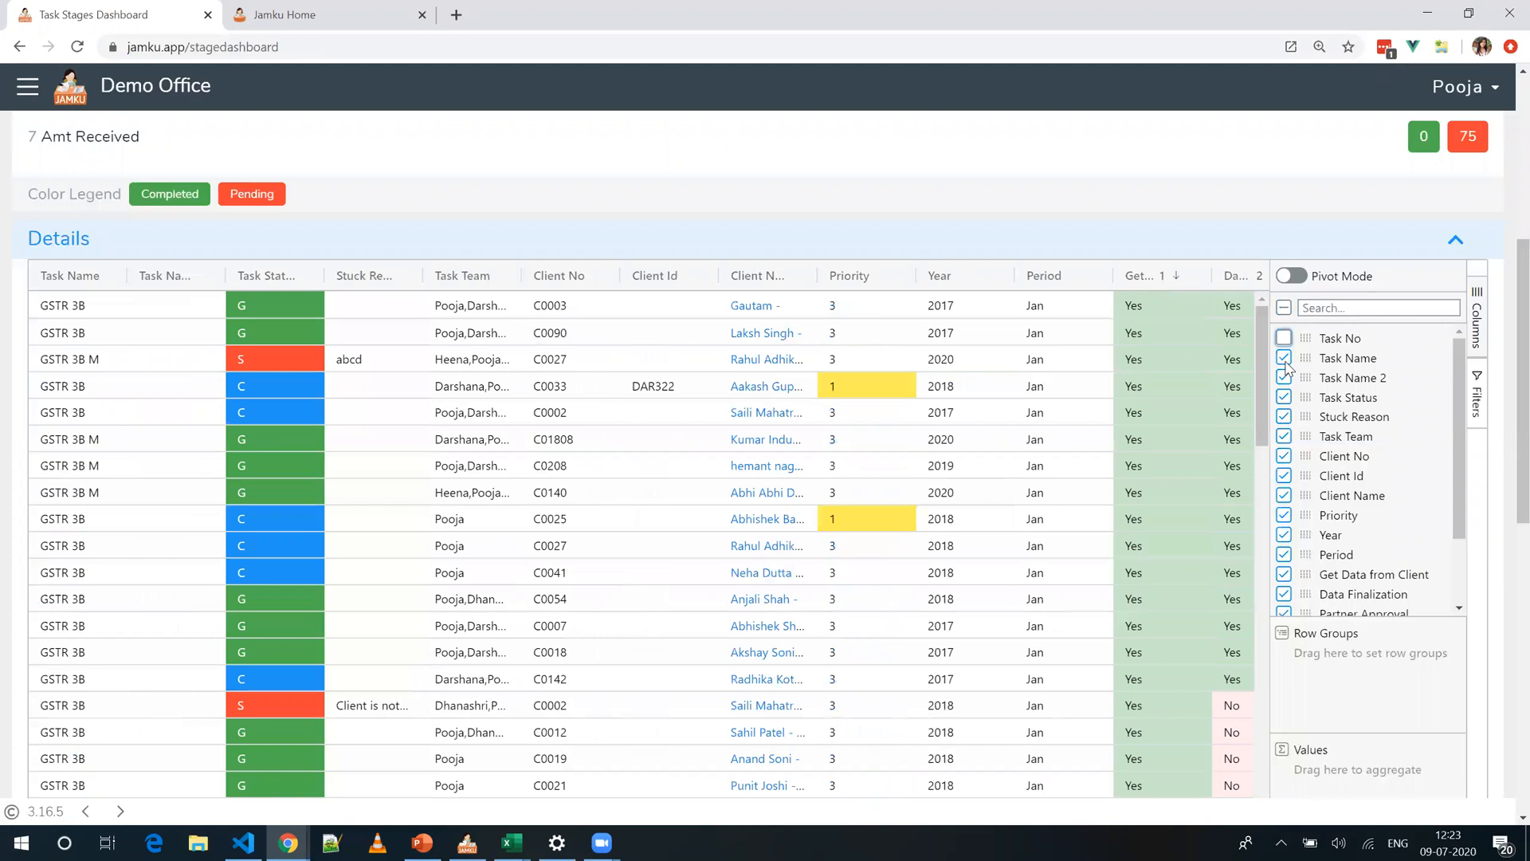
click(1284, 379)
click(1285, 417)
click(1285, 456)
click(1285, 476)
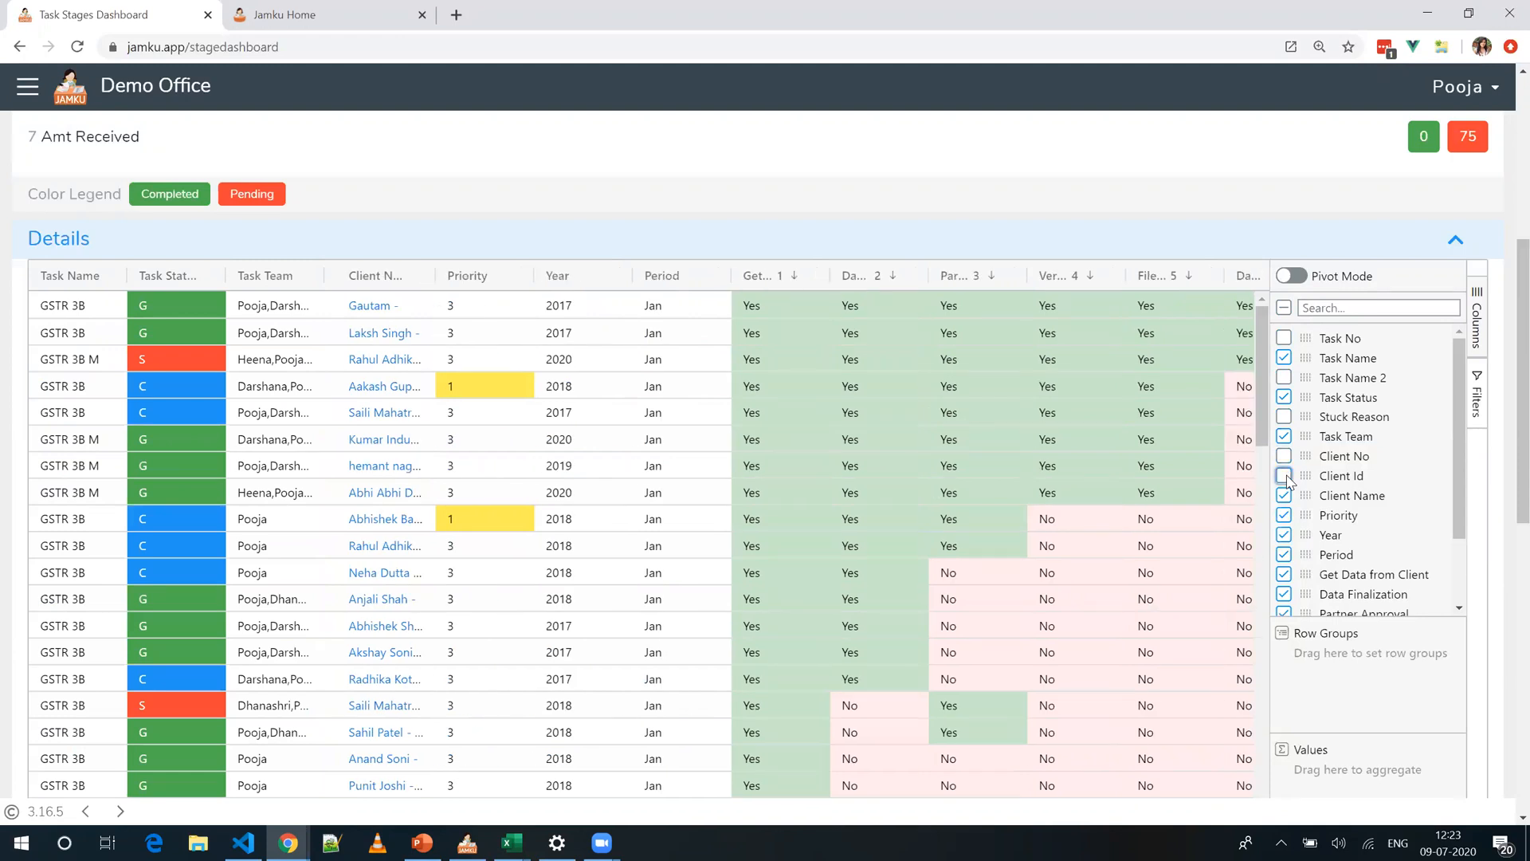
click(1285, 516)
click(1285, 535)
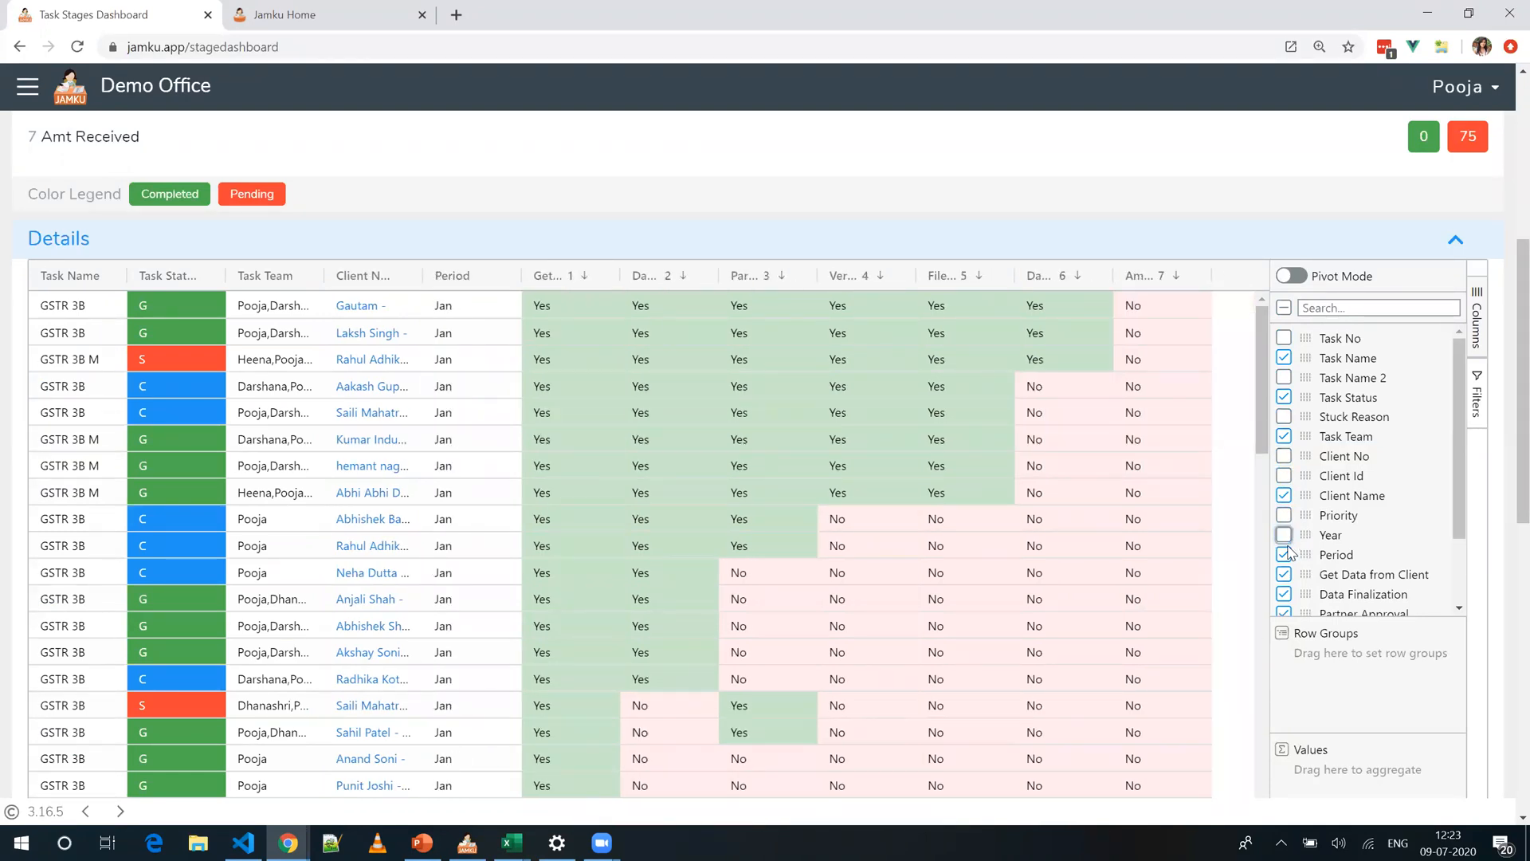
click(1285, 555)
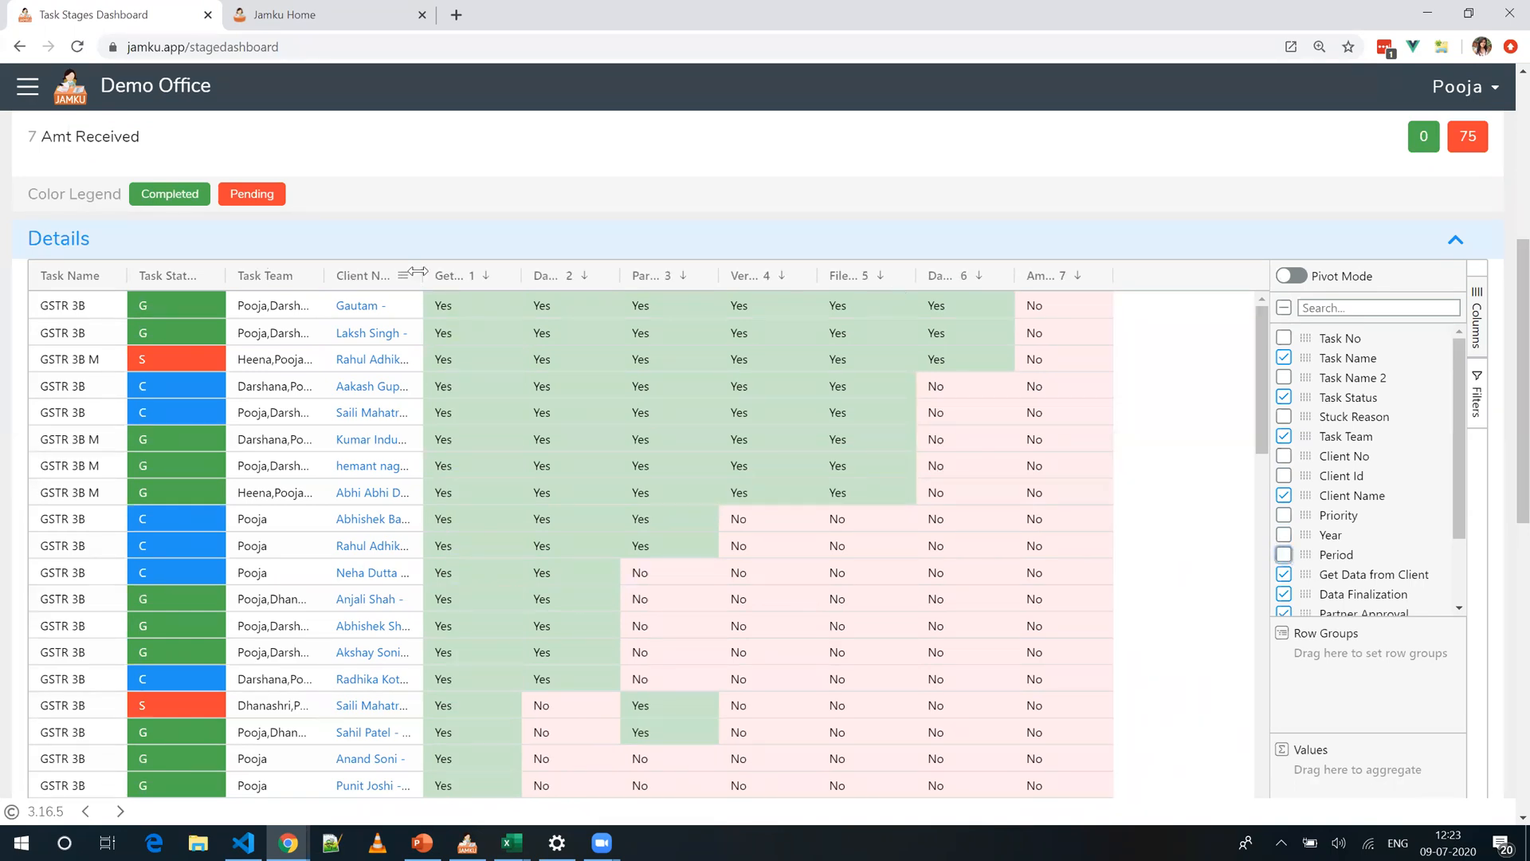
Step: Widen the Client Name, Task Team and Get Data from Client columns, and narrow the column chooser beside the grid
drag(421, 272, 532, 273)
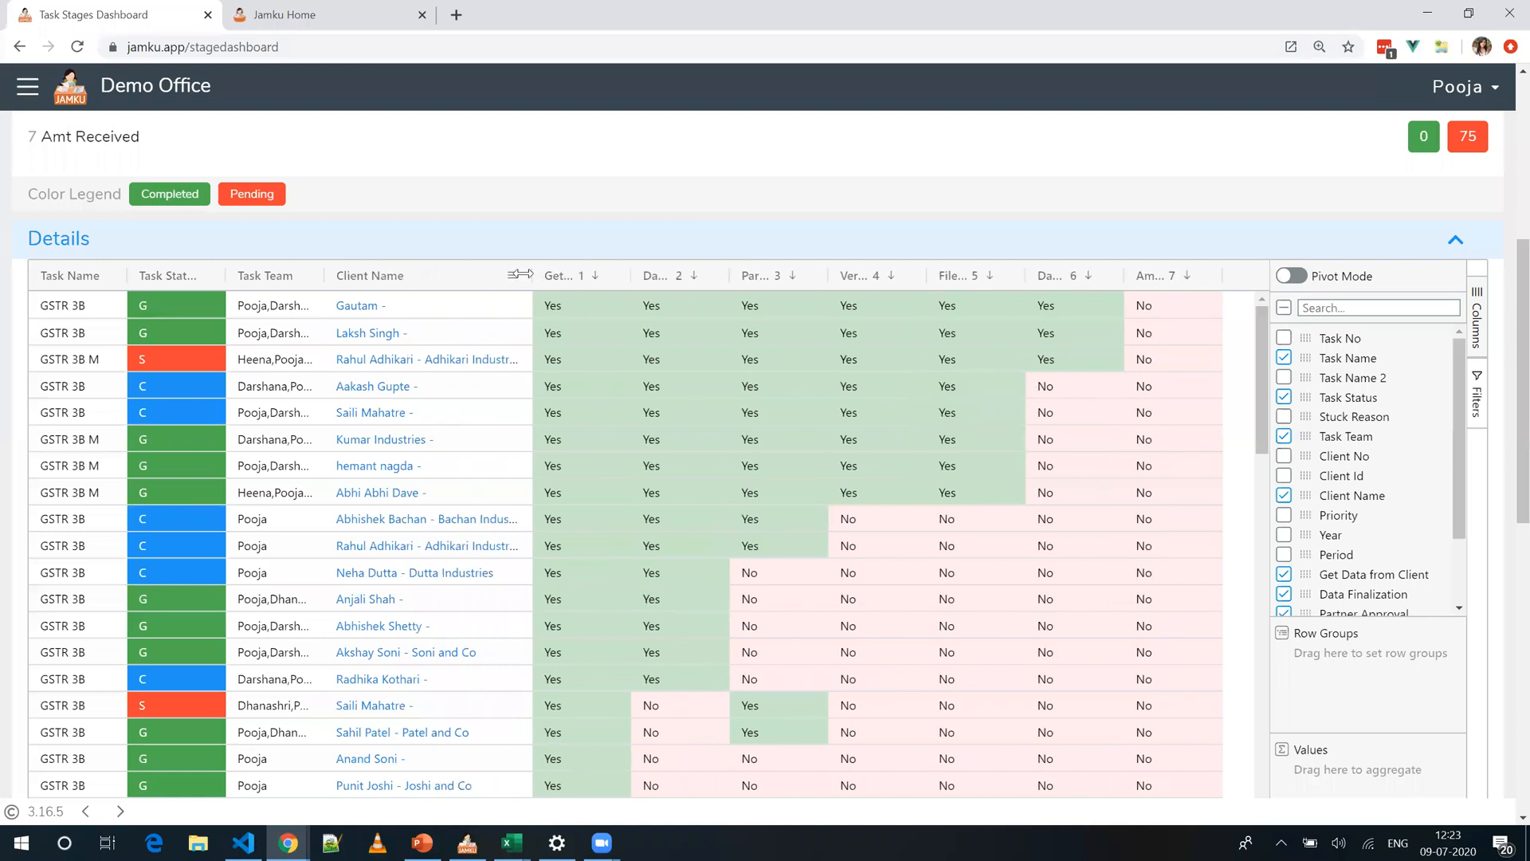
drag(331, 271, 393, 283)
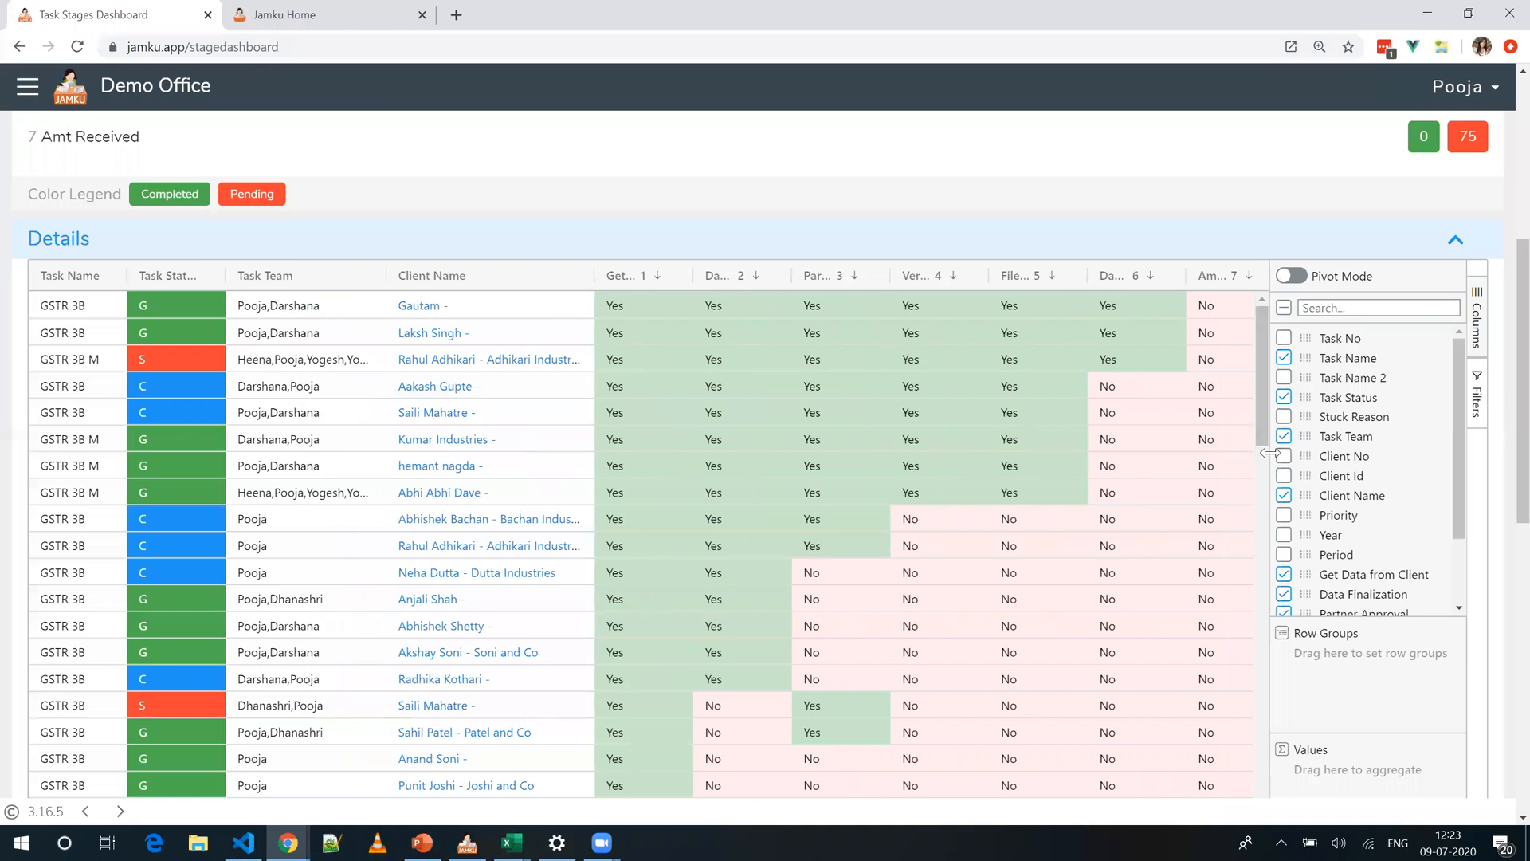
drag(1270, 462, 1383, 468)
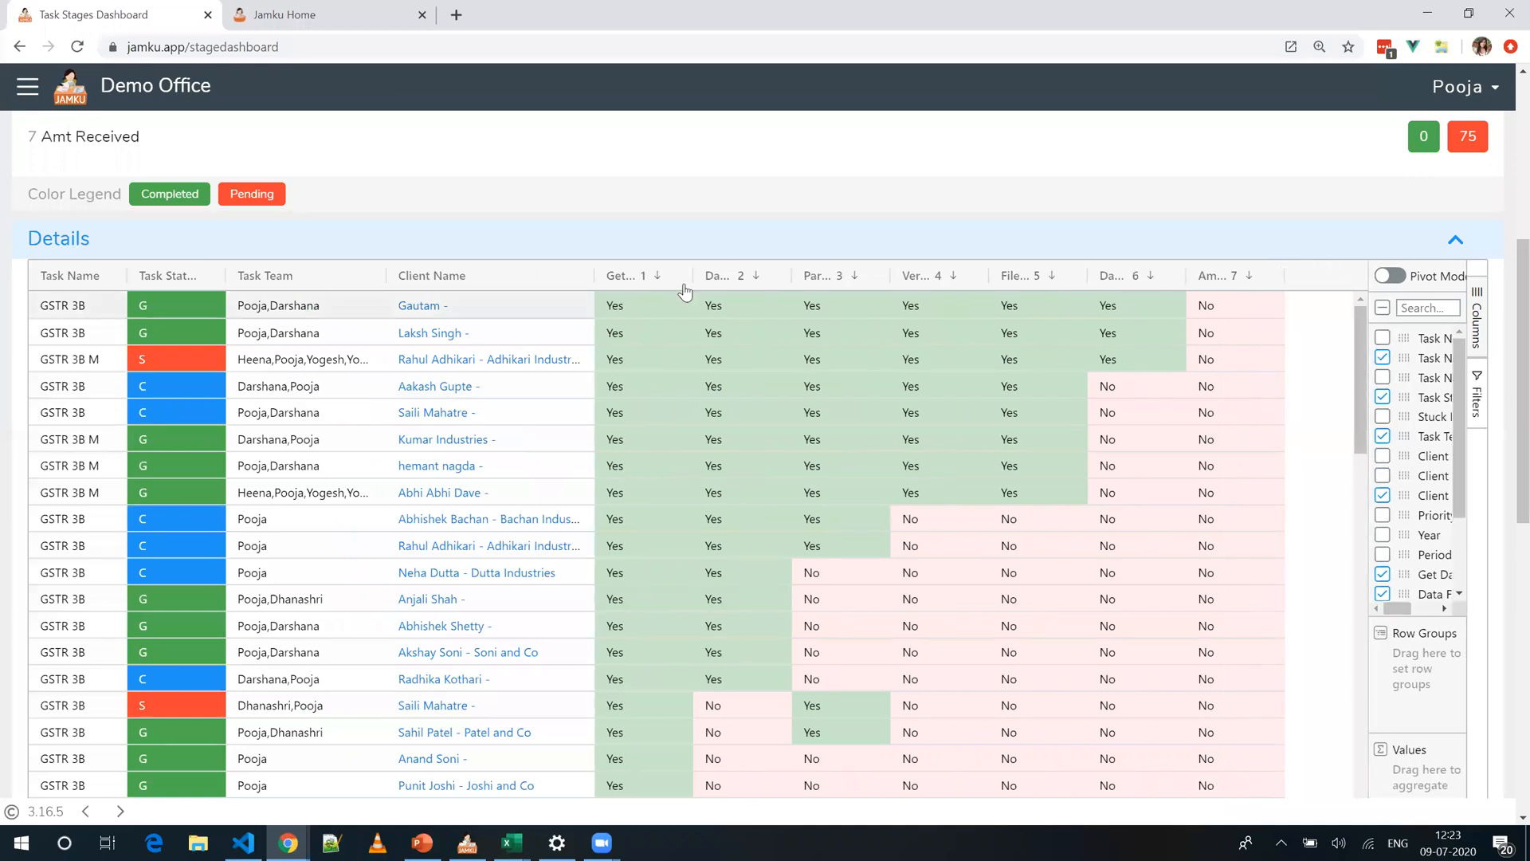
drag(693, 273, 742, 275)
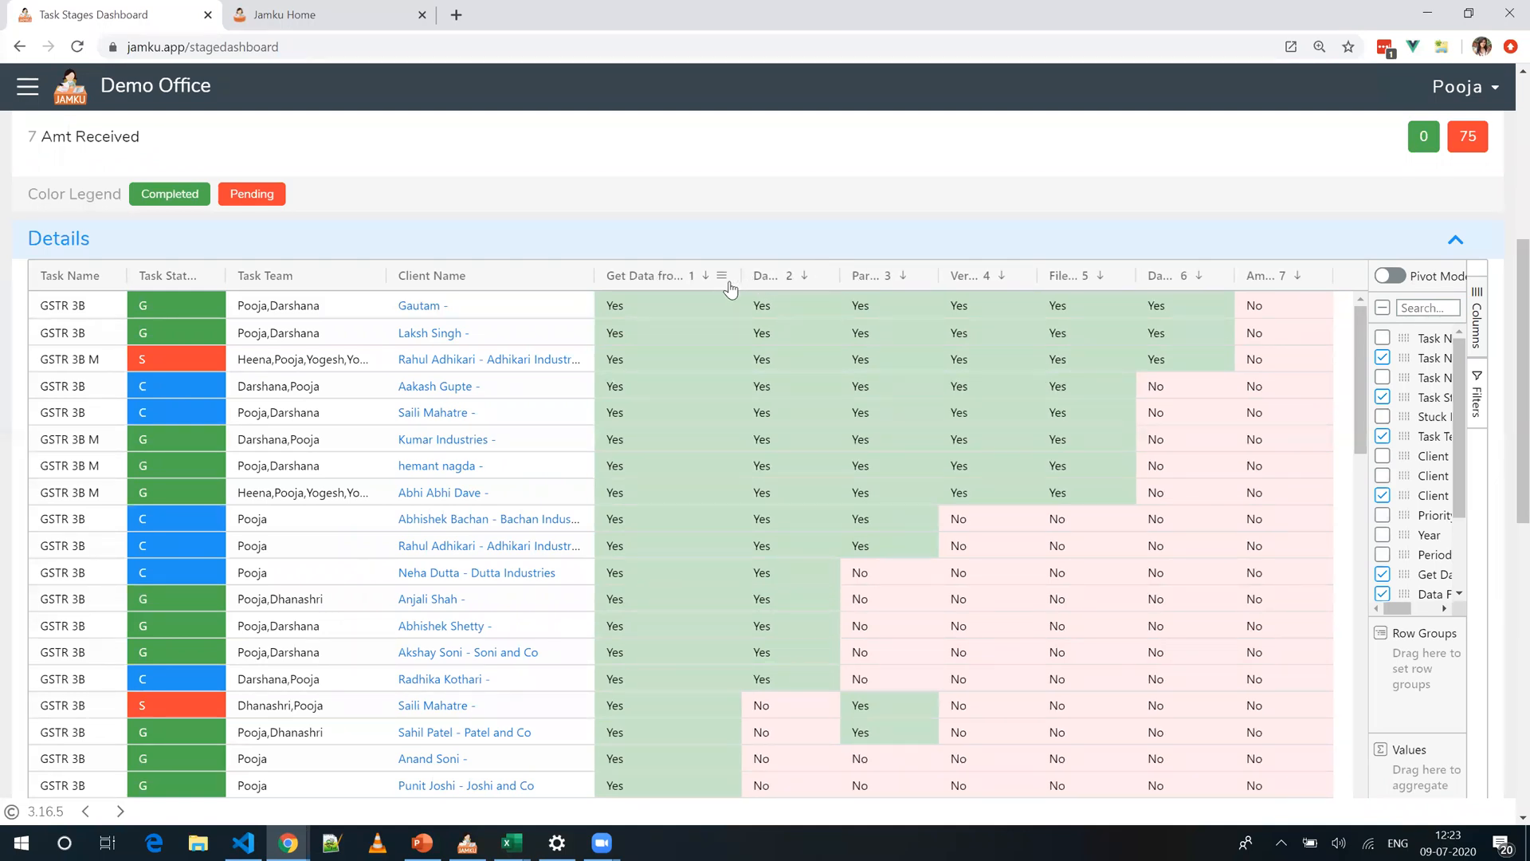
Step: Filter the Details grid to tasks with Get Data from Client Yes and File Return No, and look through the list
scroll(730, 288, down, 1)
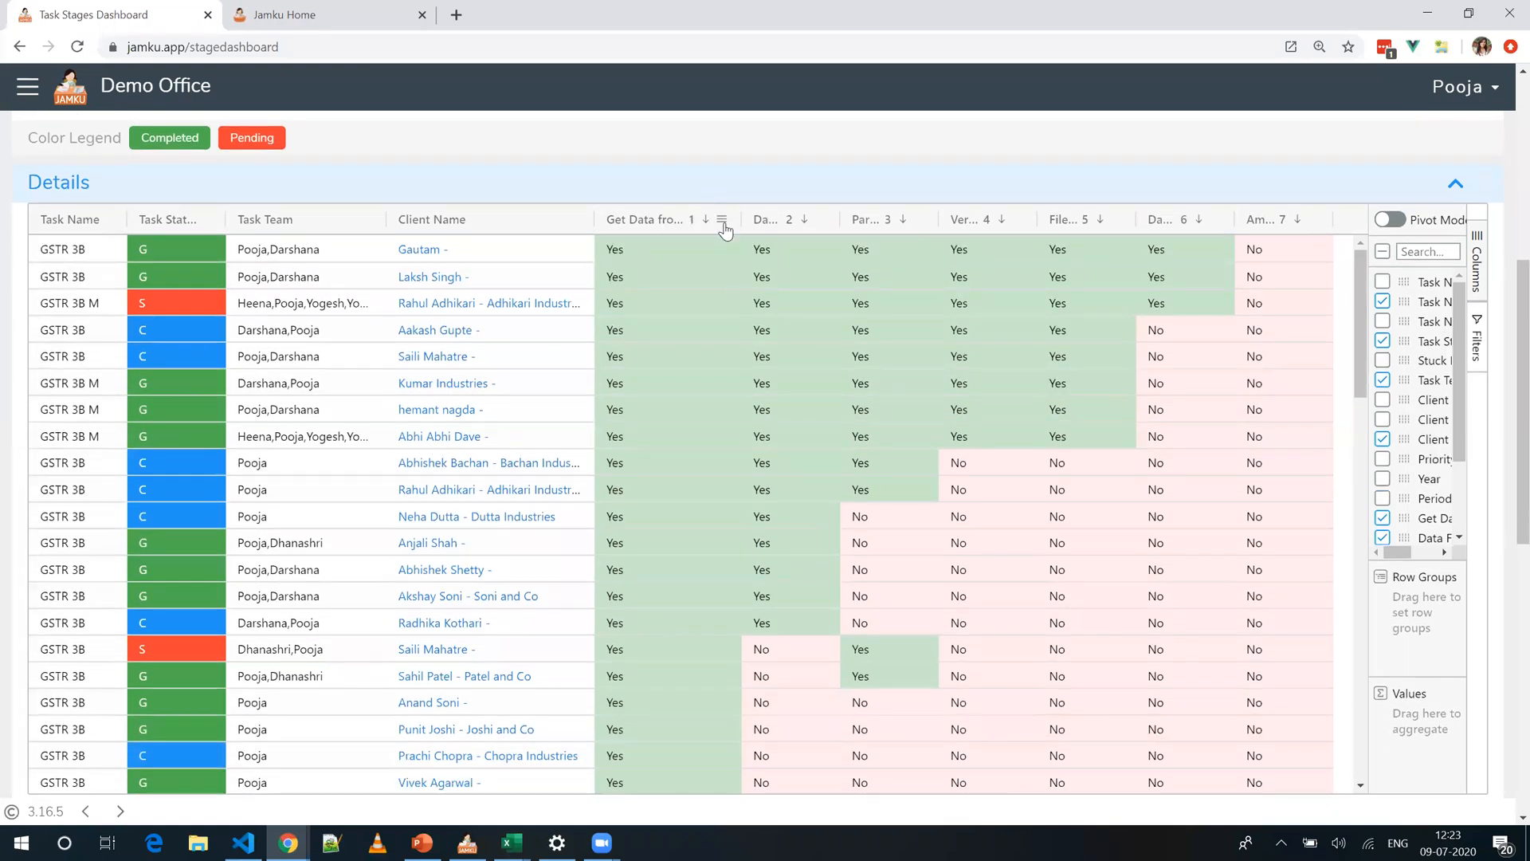
click(723, 221)
click(768, 220)
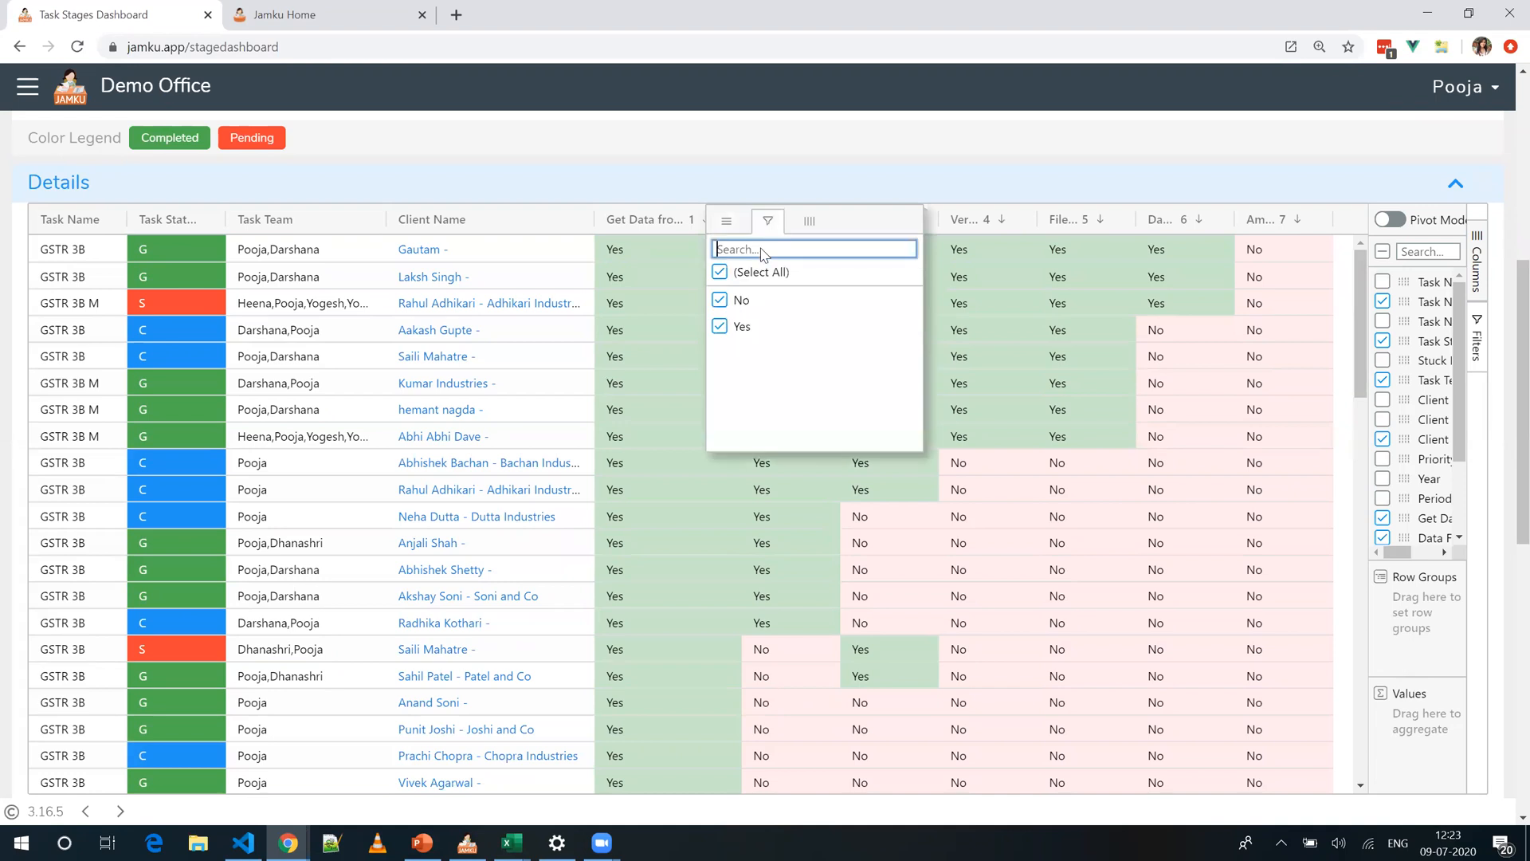
click(720, 300)
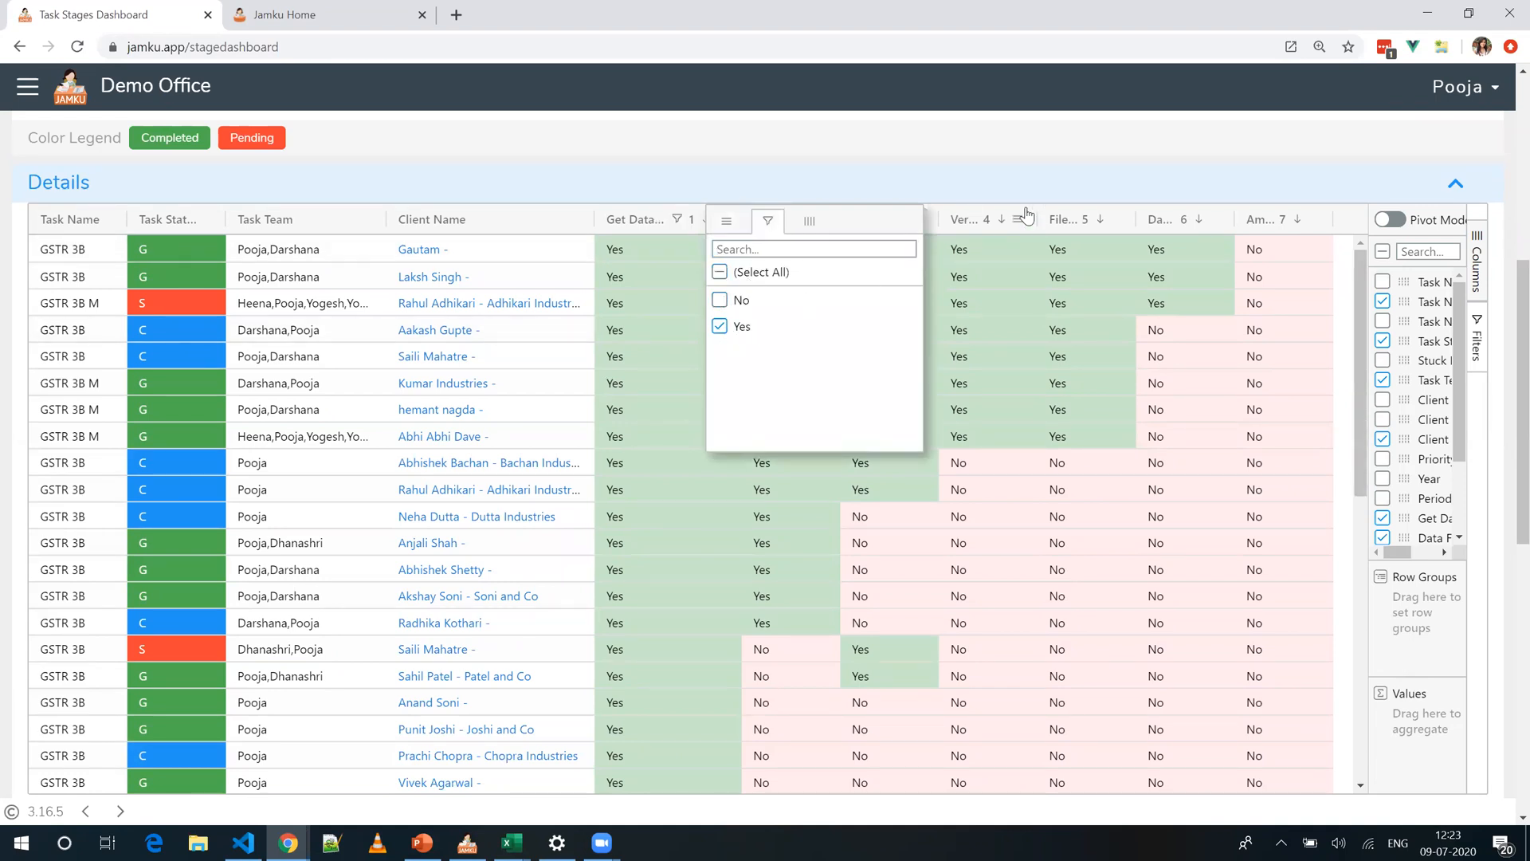
click(1114, 221)
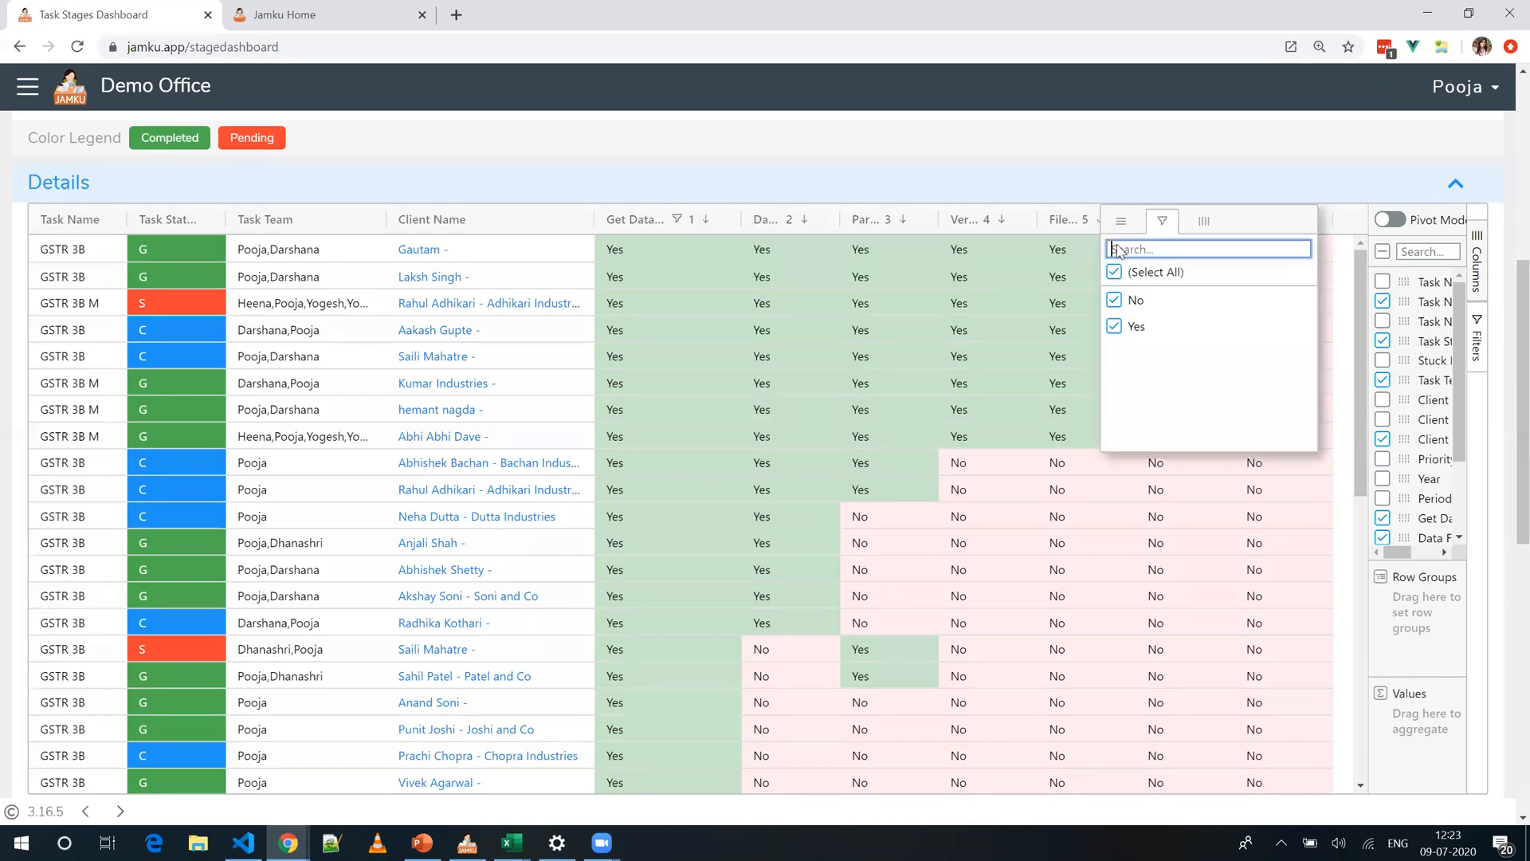
click(1115, 326)
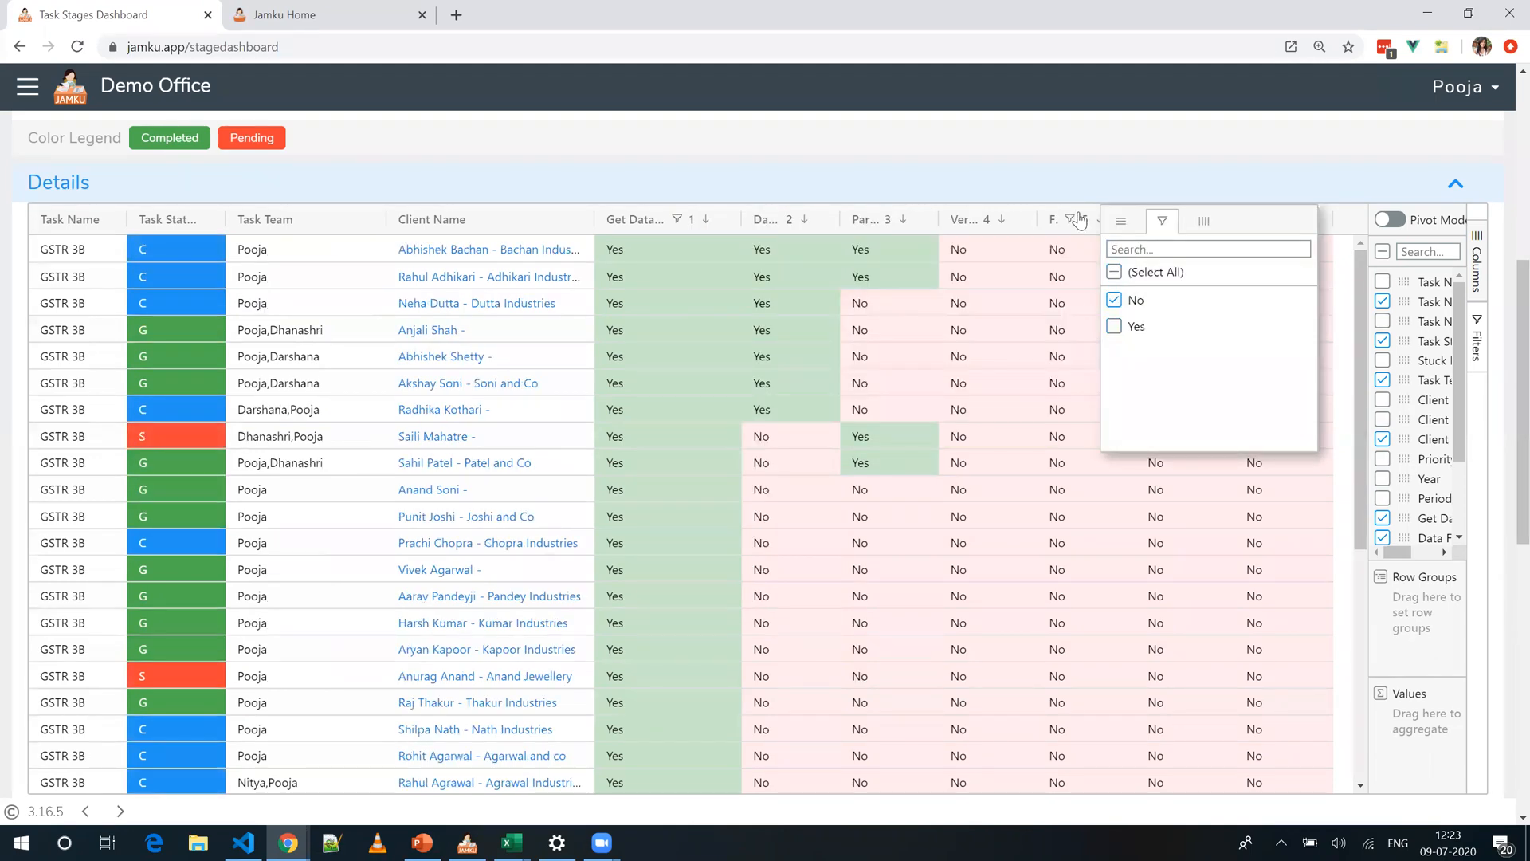
click(1100, 194)
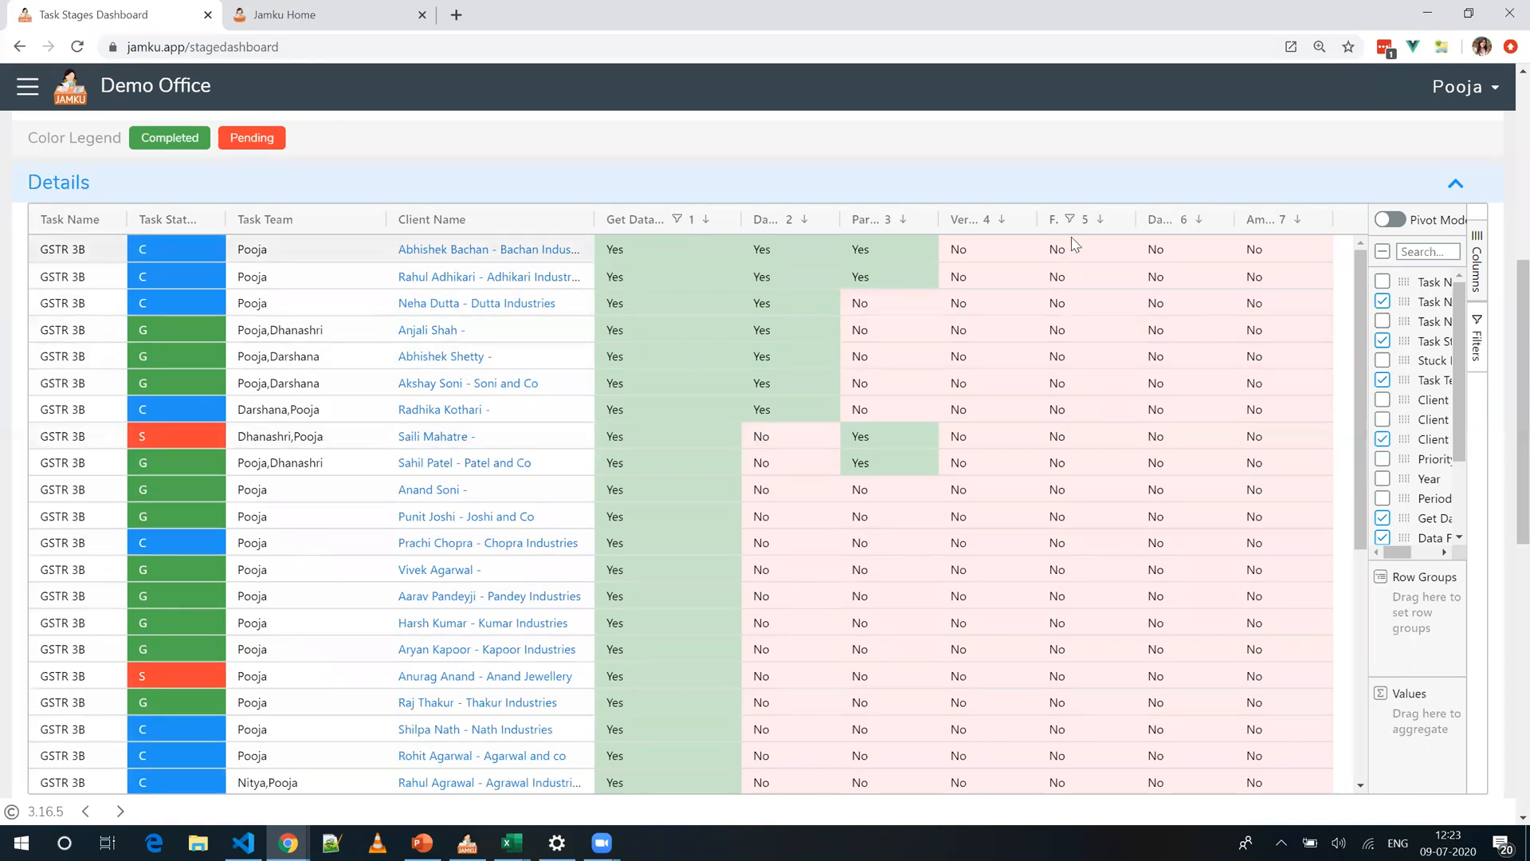
scroll(1084, 577, down, 5)
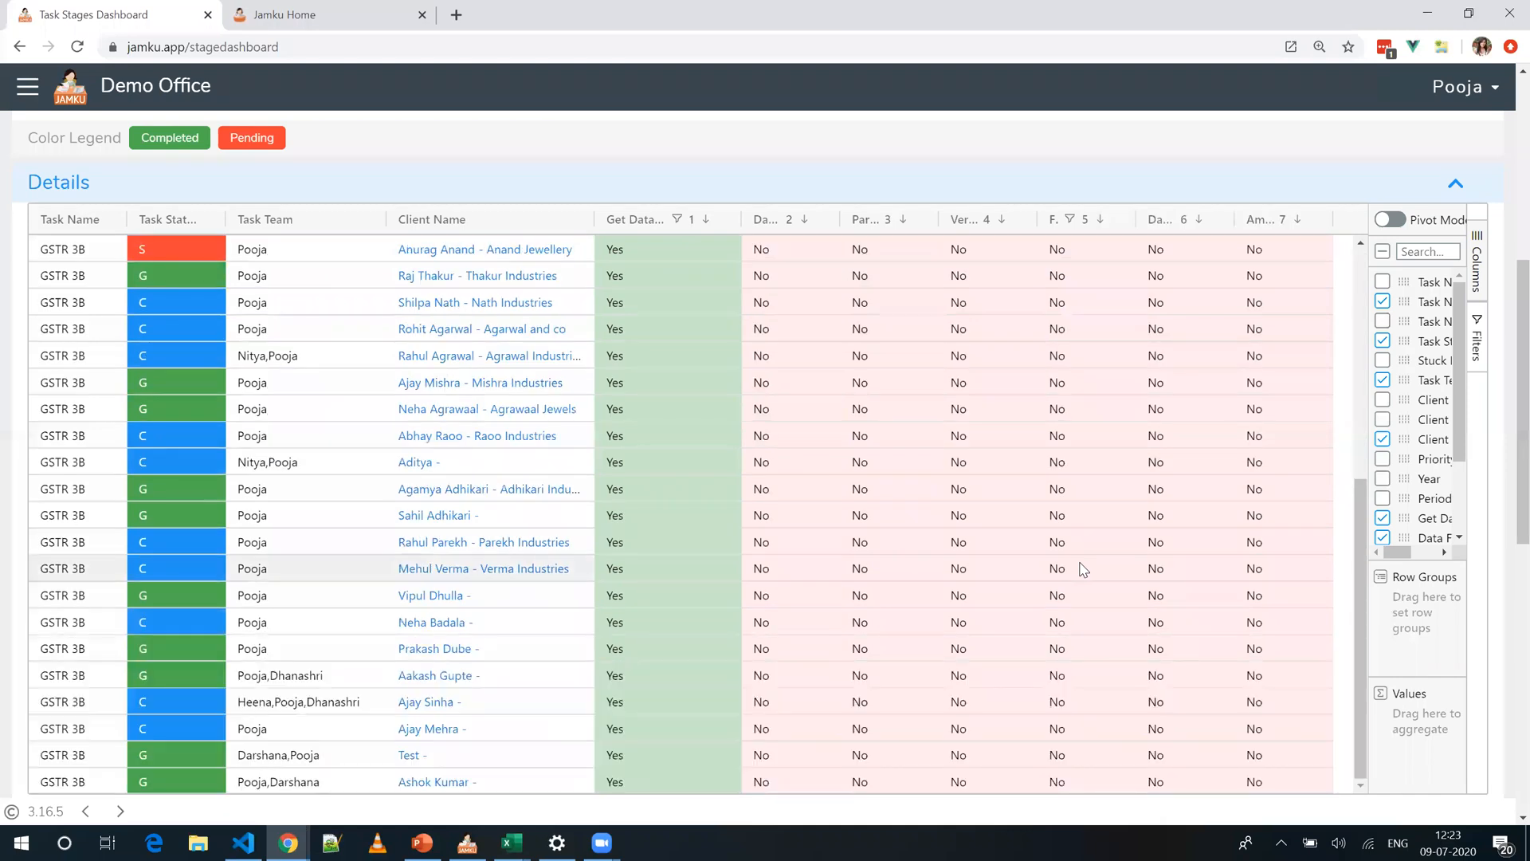
scroll(1084, 568, up, 5)
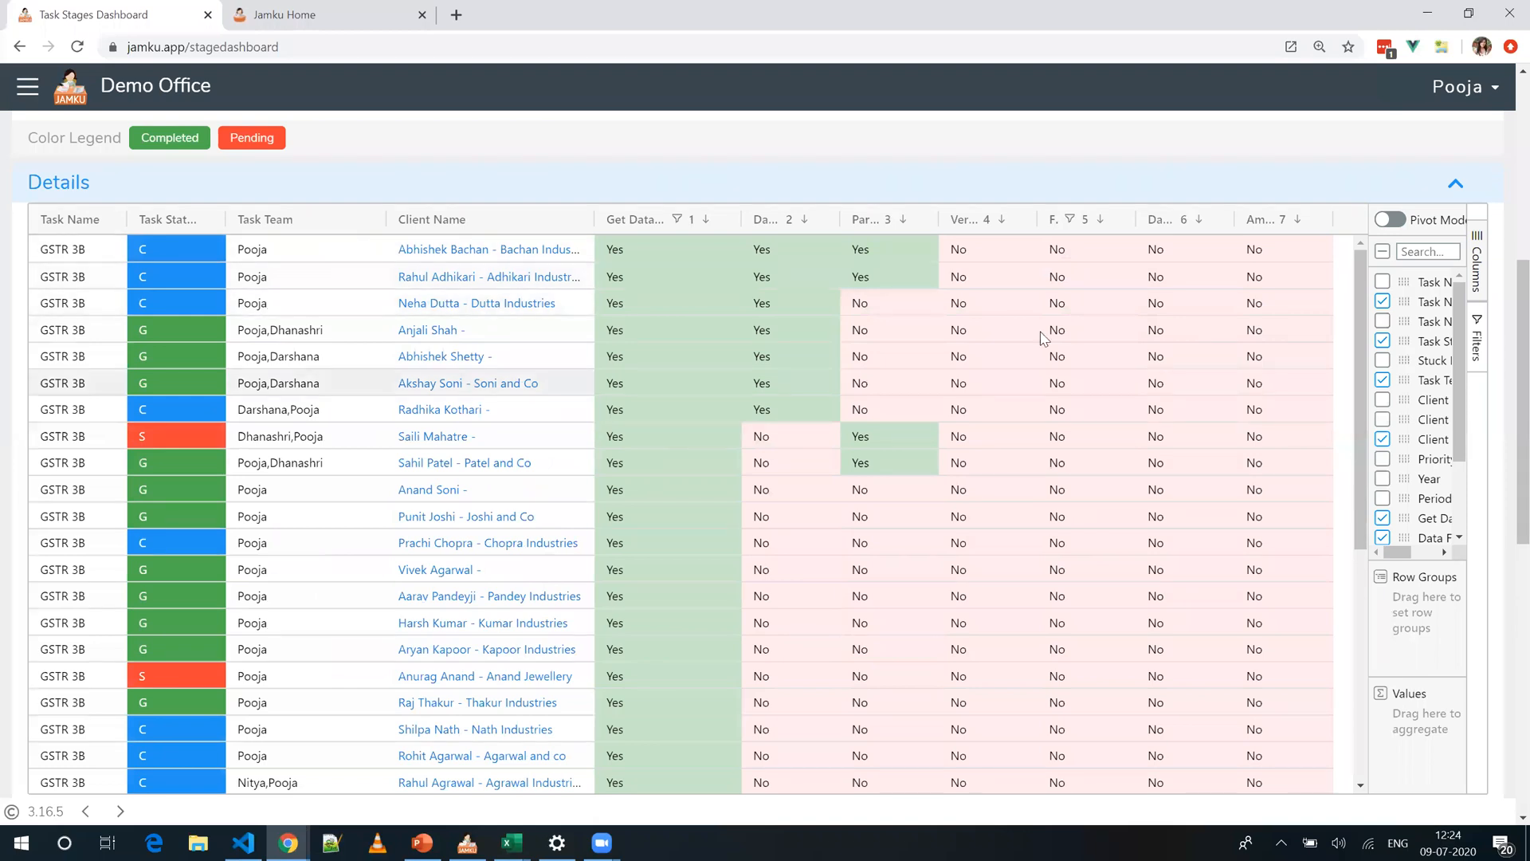
Step: Hide Data Finalization, Partner Approval, Verification, Data Import and Amt Received in the Progress Chart to compare Get Data from Client with File Return
scroll(1505, 383, down, 8)
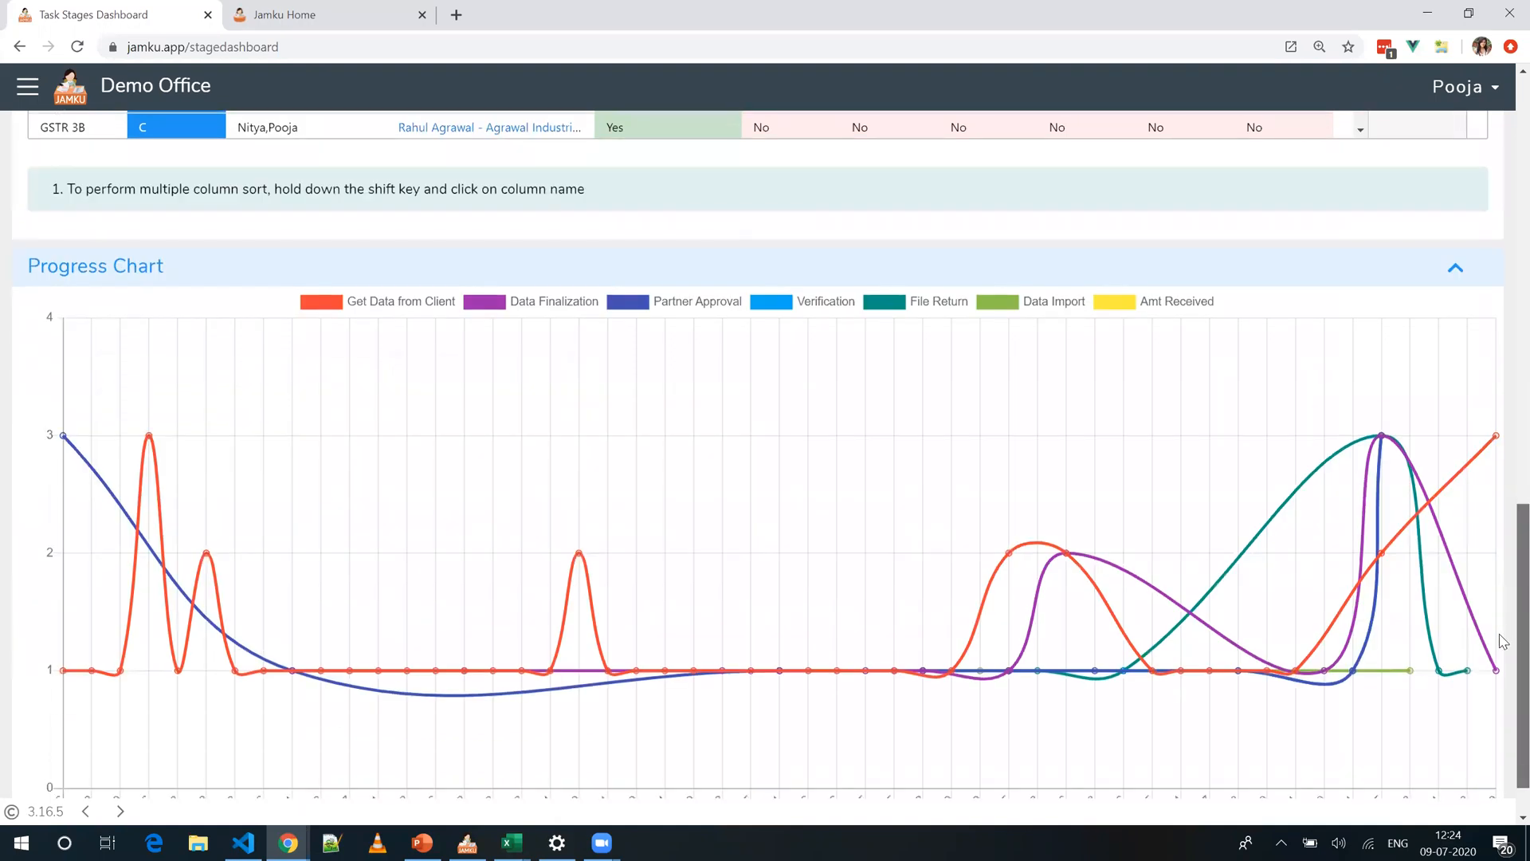
scroll(1504, 642, down, 1)
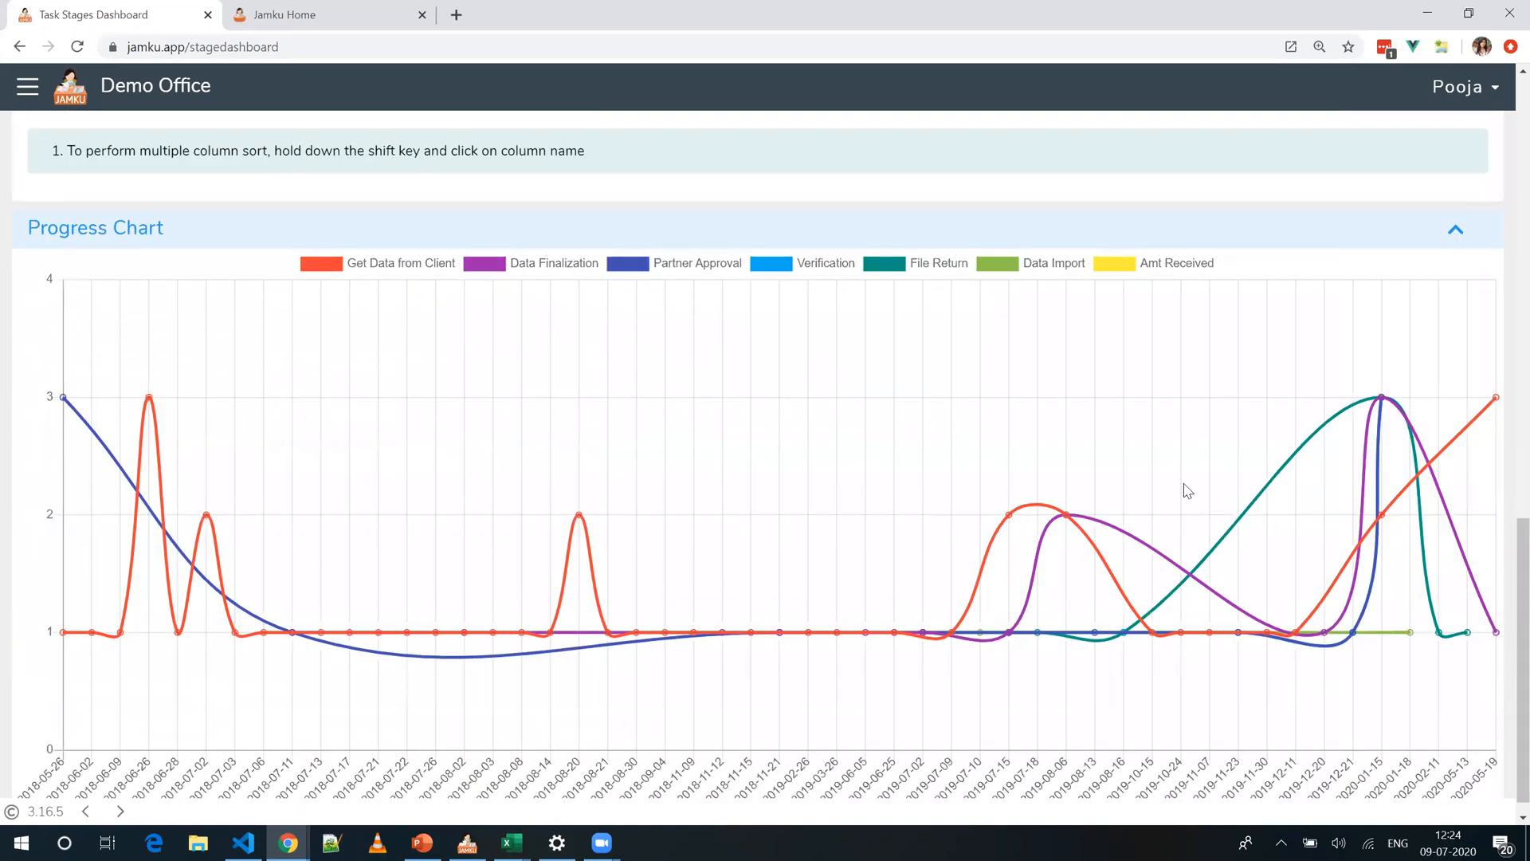
scroll(1505, 614, down, 1)
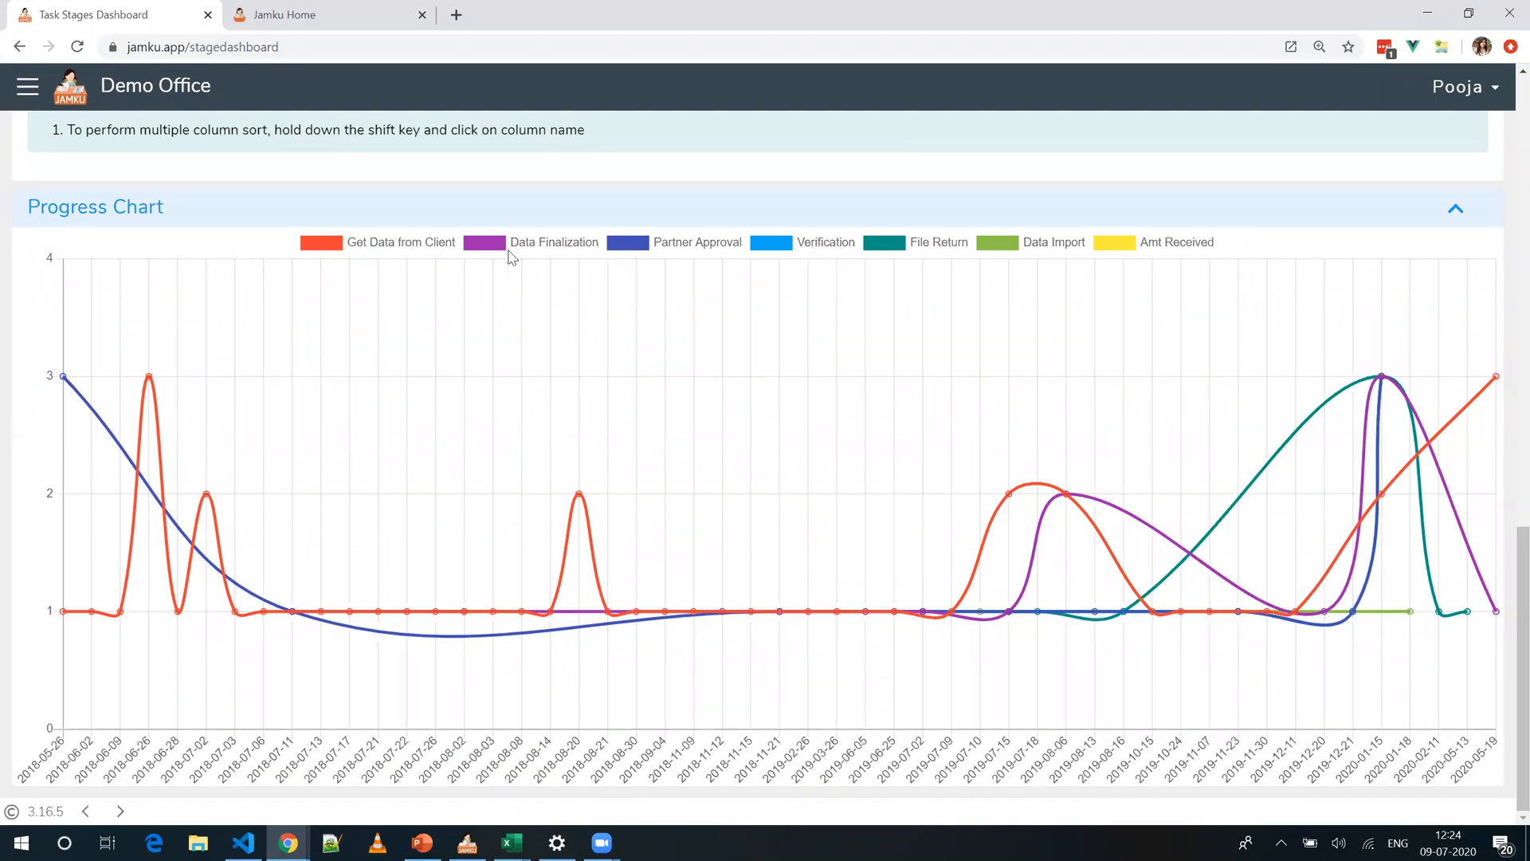
click(550, 245)
click(670, 247)
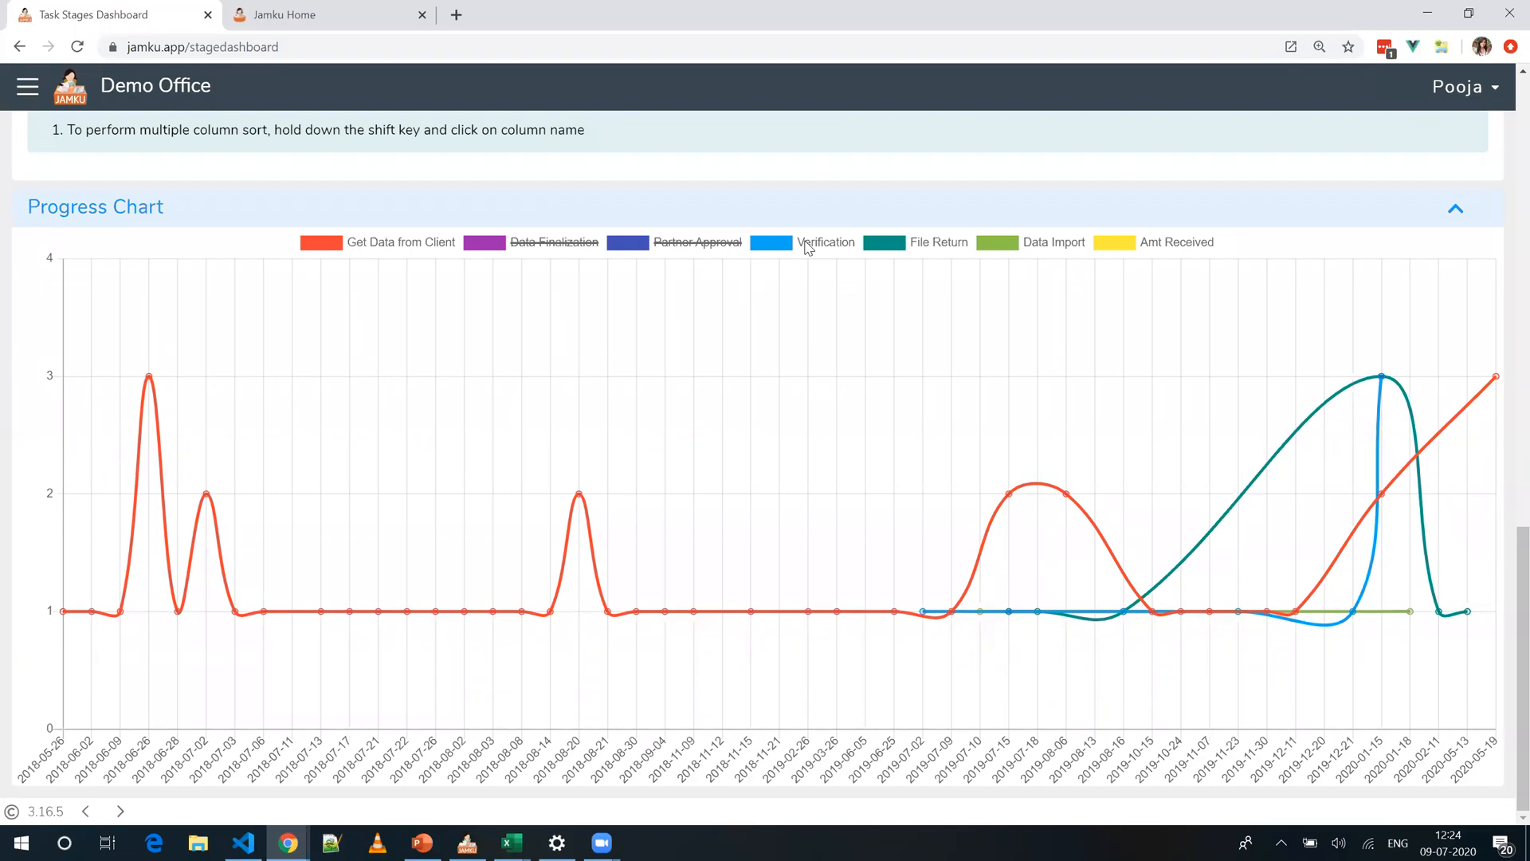
click(810, 247)
click(1034, 247)
click(1145, 244)
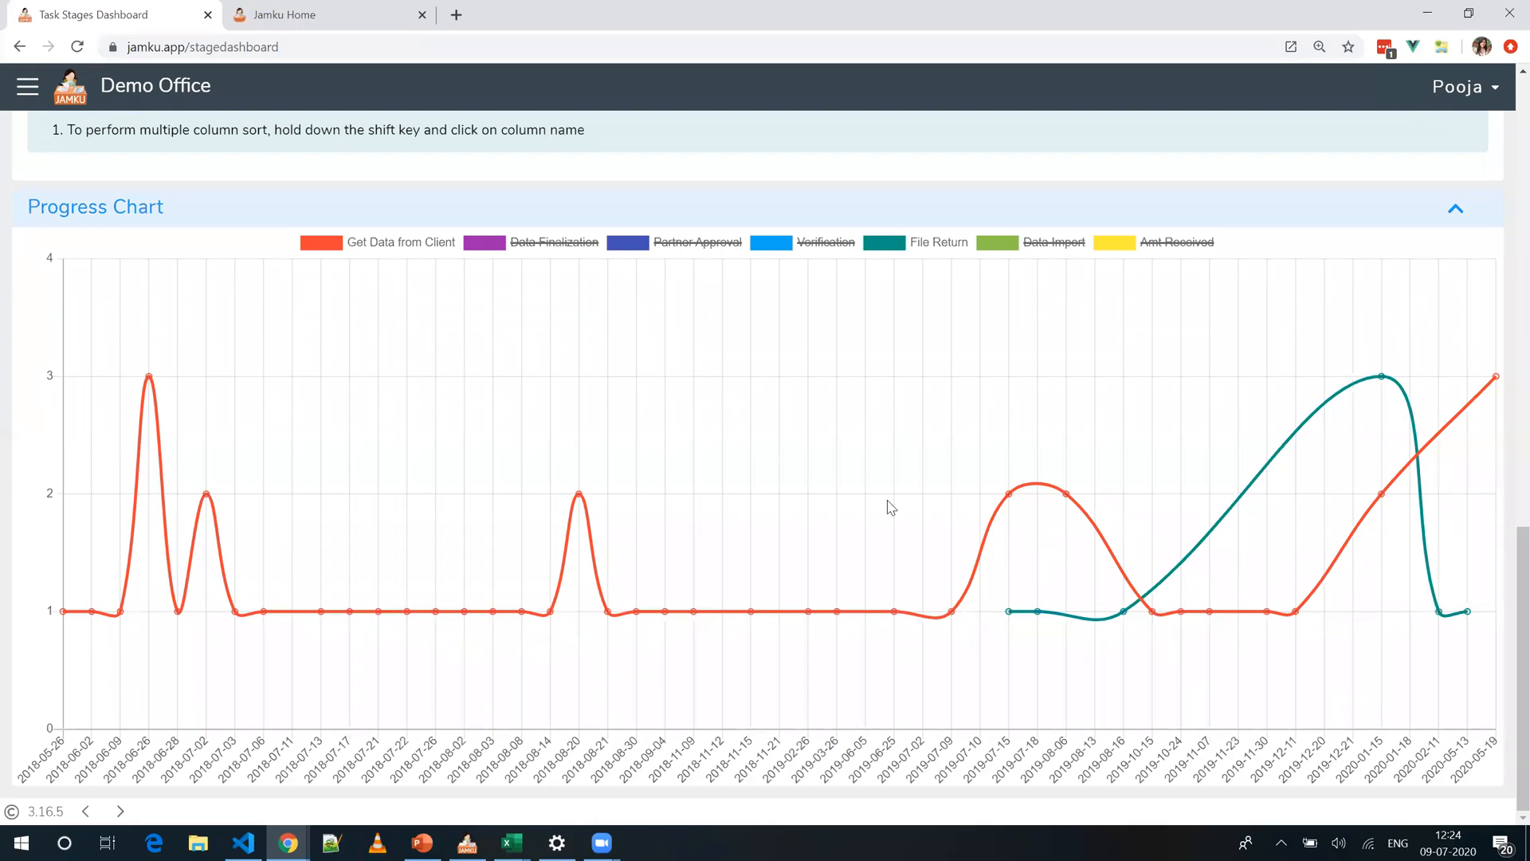
scroll(892, 508, up, 15)
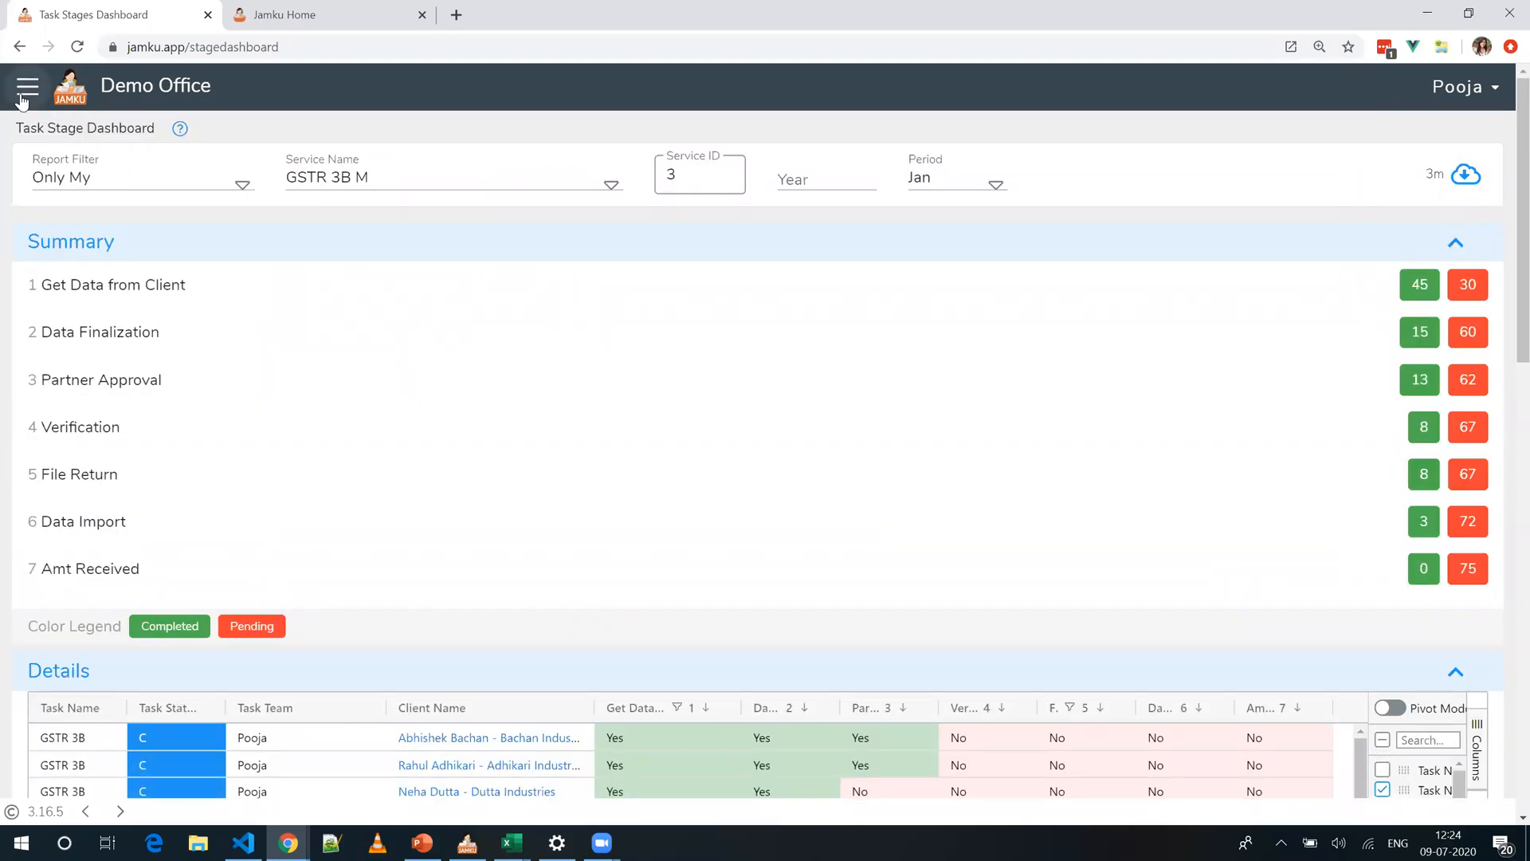
Step: Leave the Stage Dashboard and open the Client List
click(28, 90)
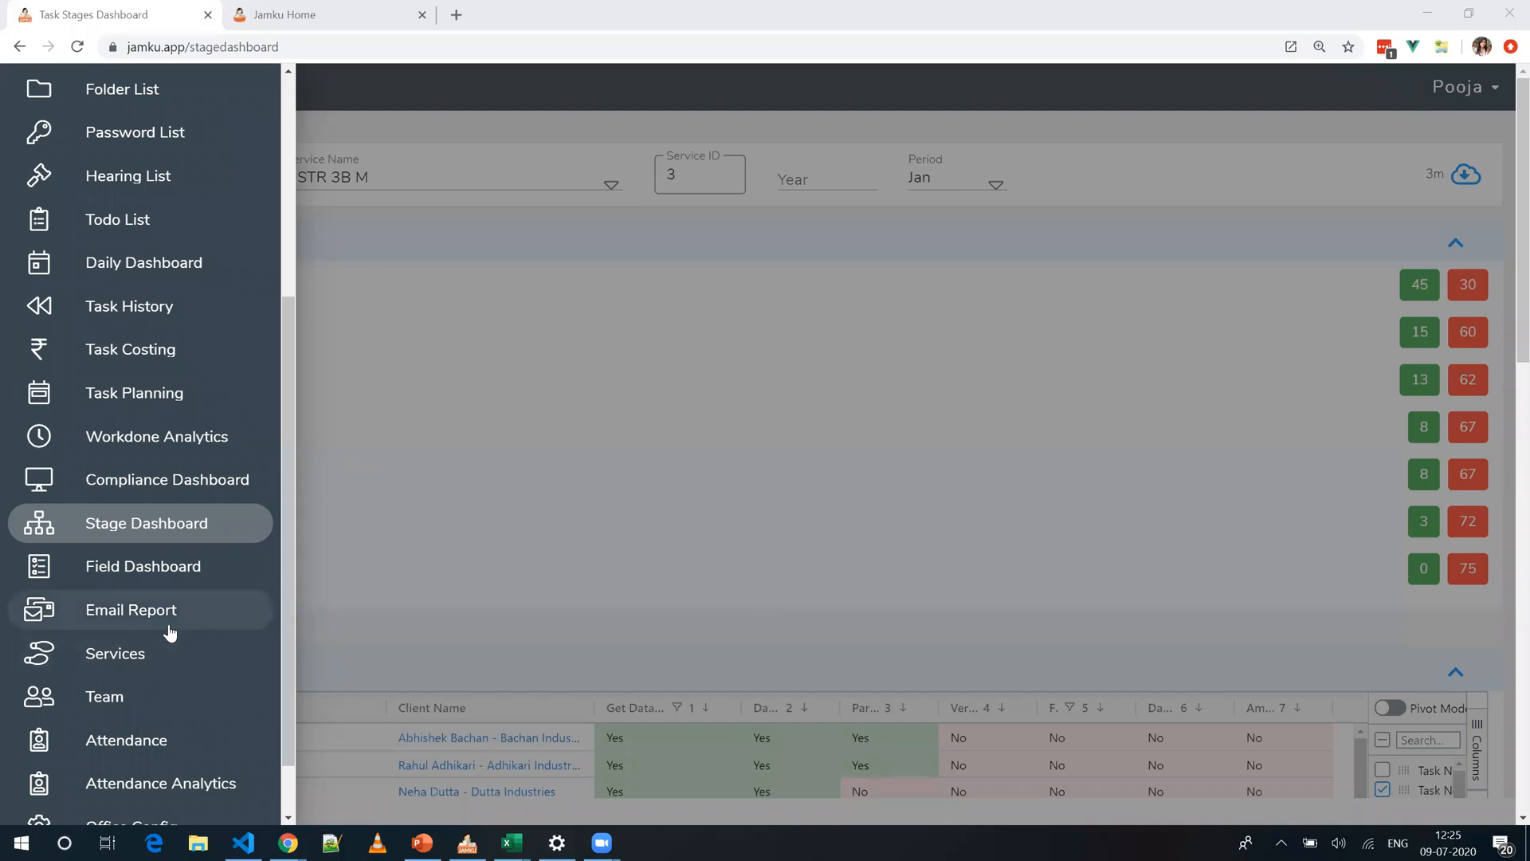
click(370, 586)
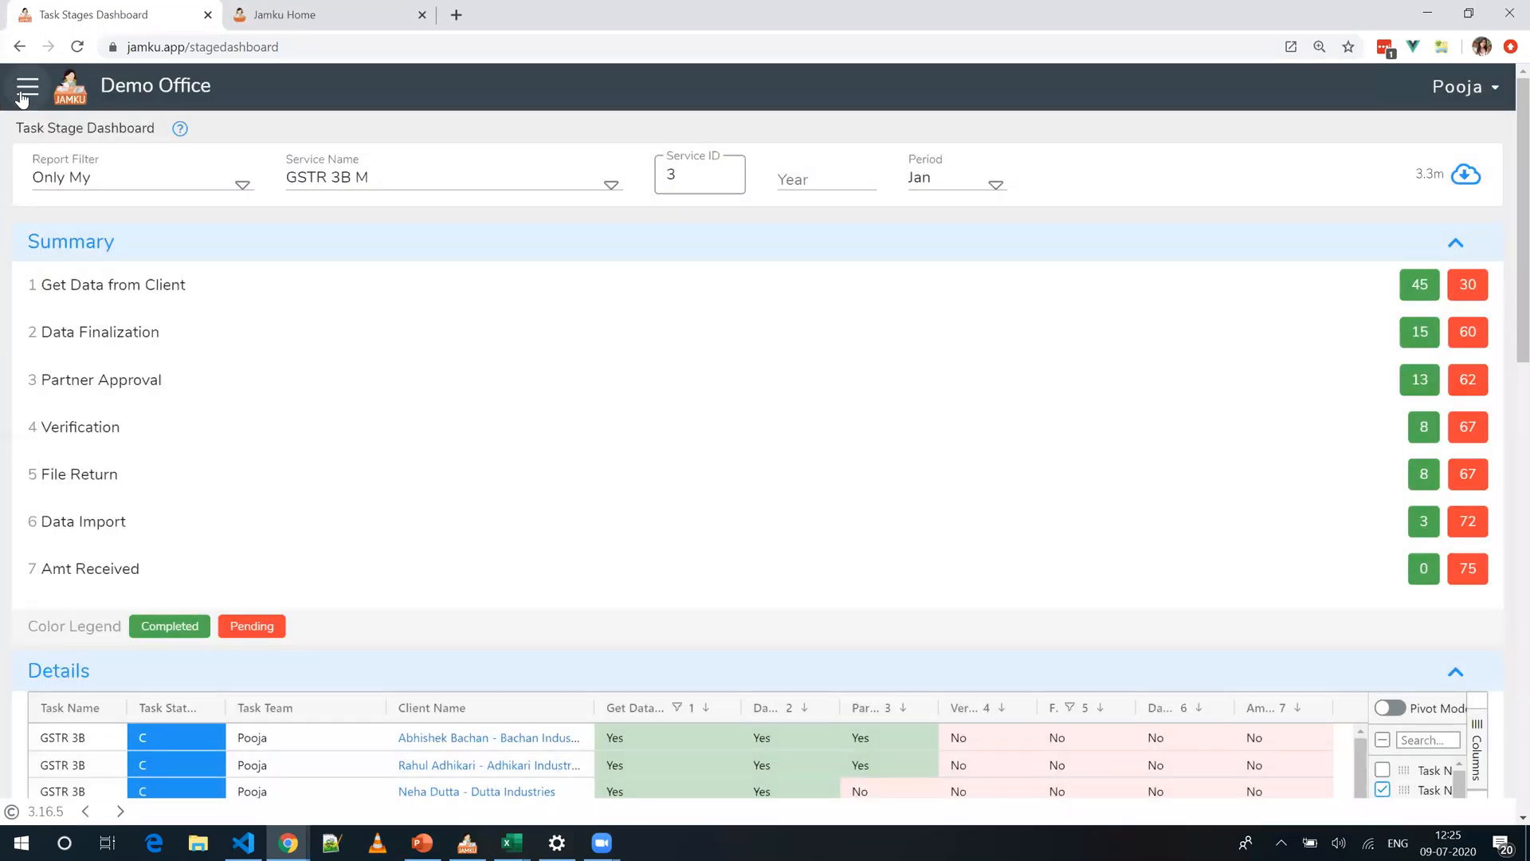
click(22, 97)
click(156, 236)
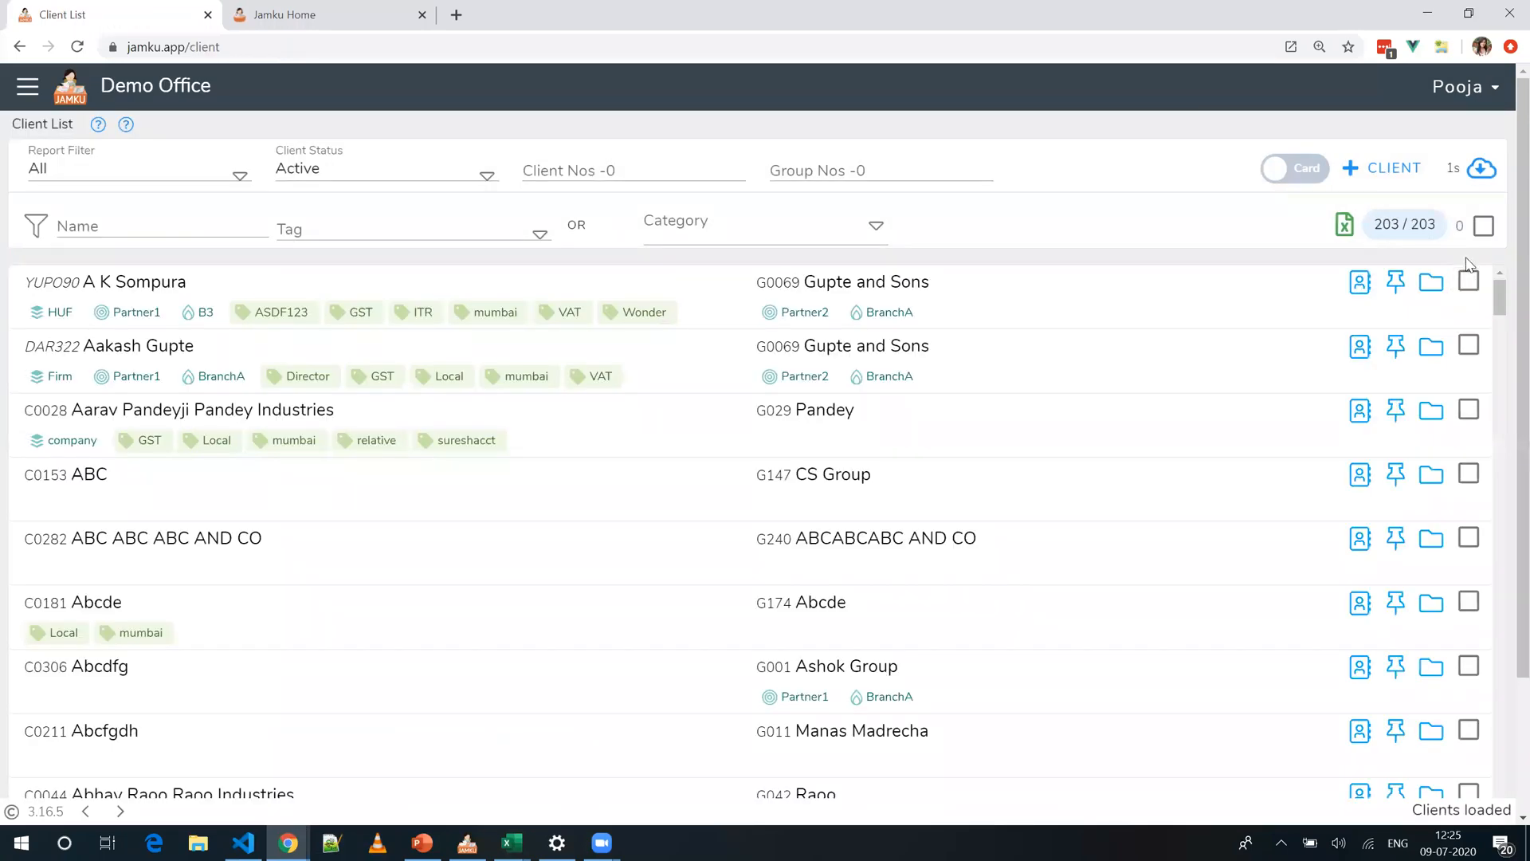
Step: Open Office Configuration and look over the Office Config settings and the Office Master options
click(27, 85)
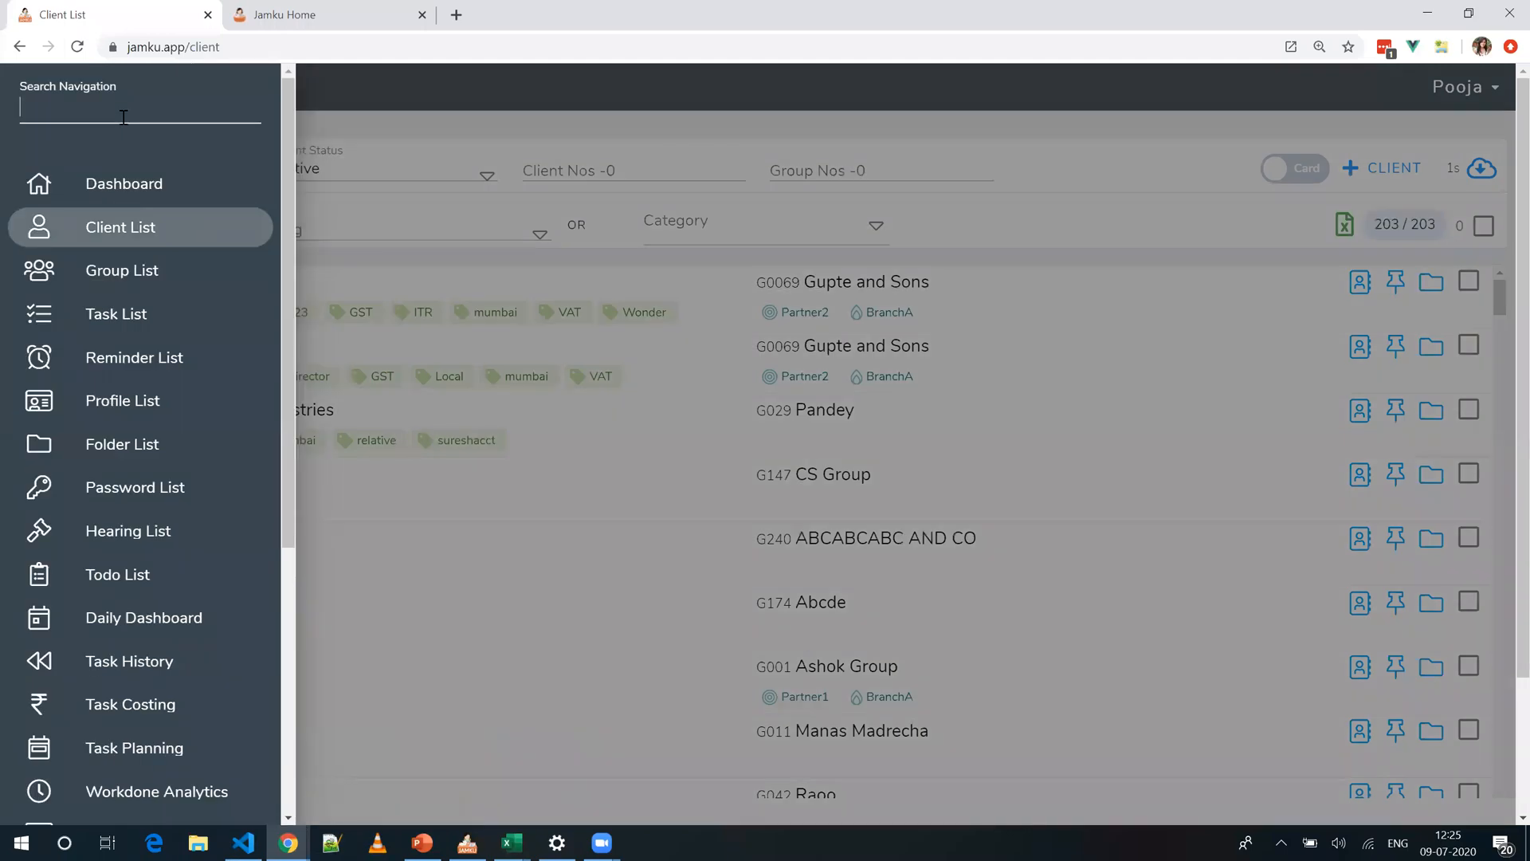
text(off)
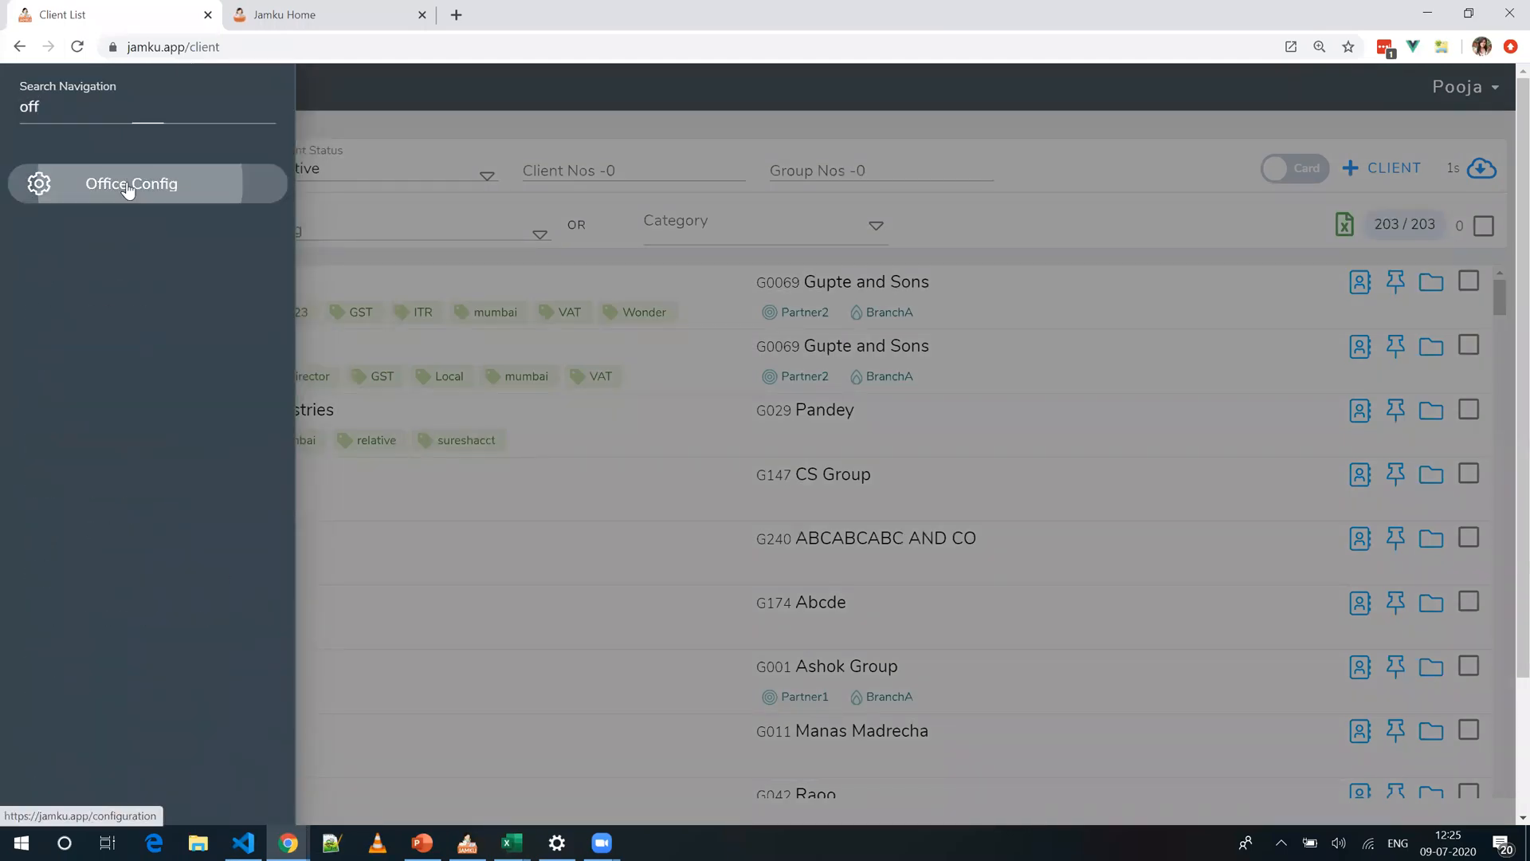
click(128, 189)
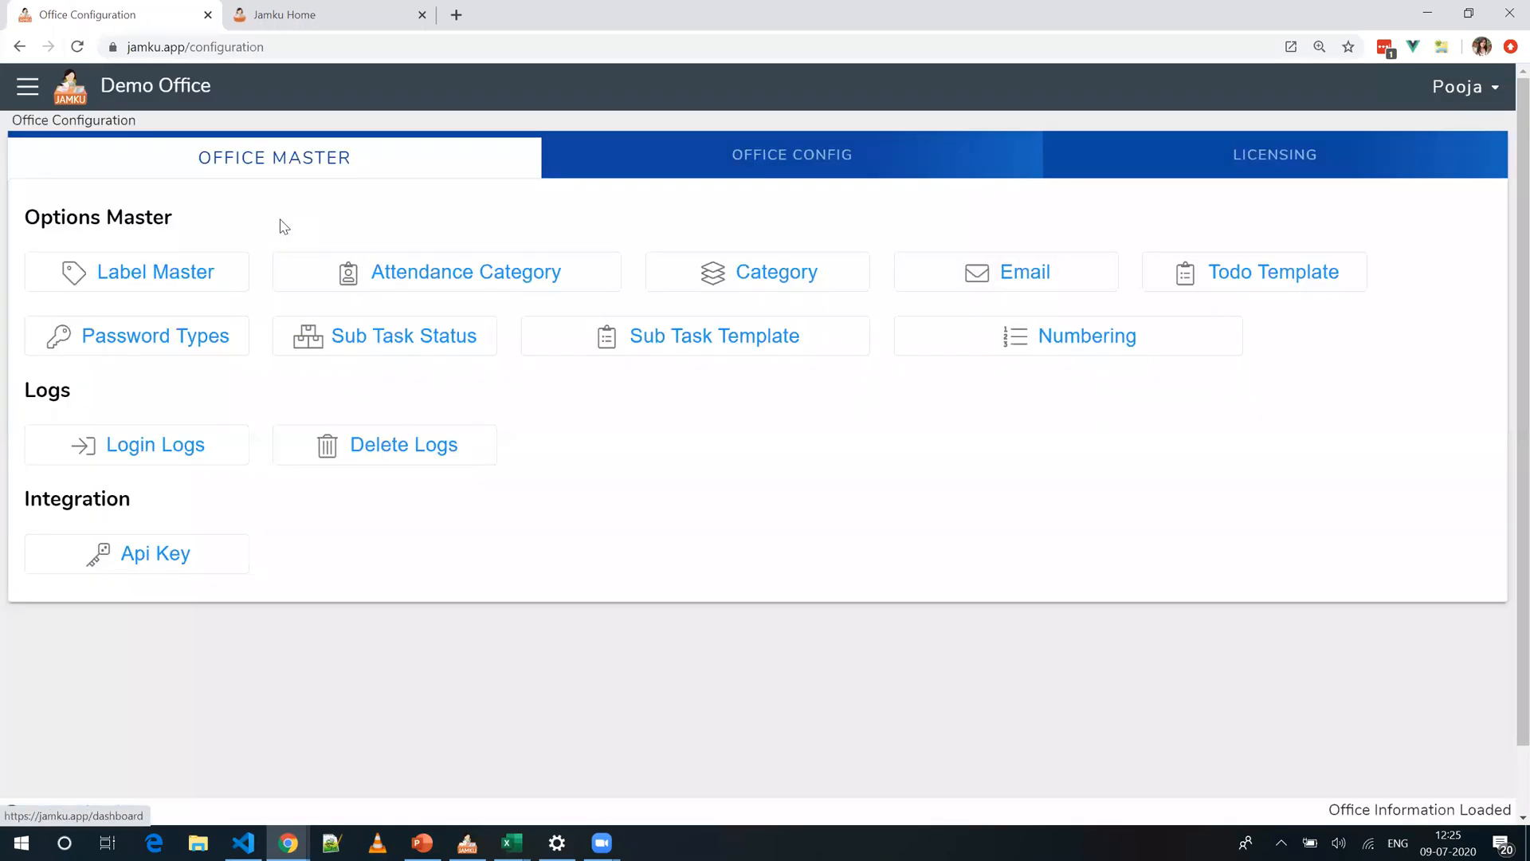
click(676, 160)
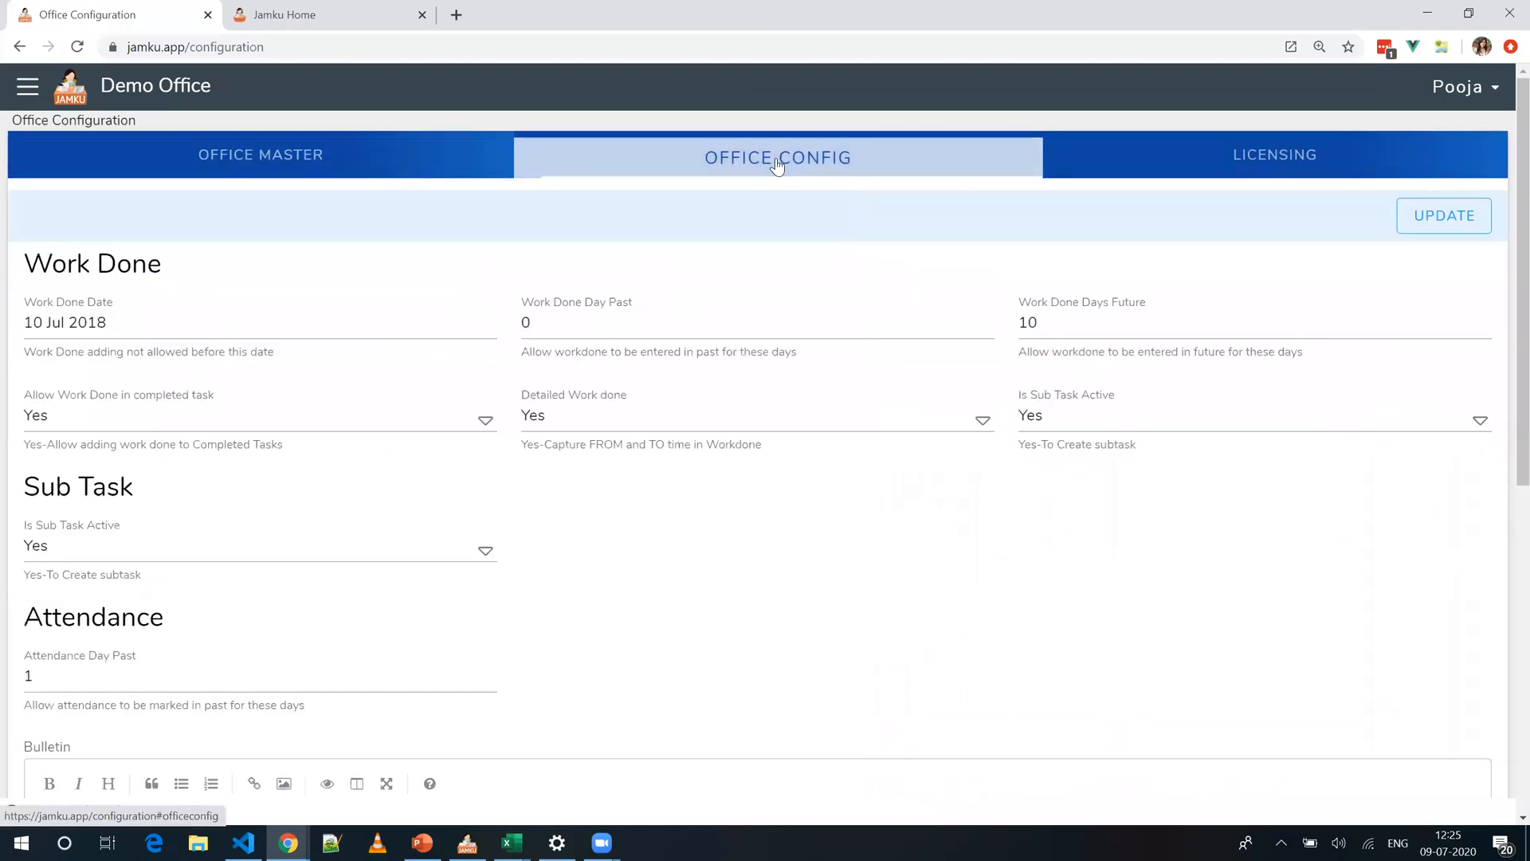
click(418, 174)
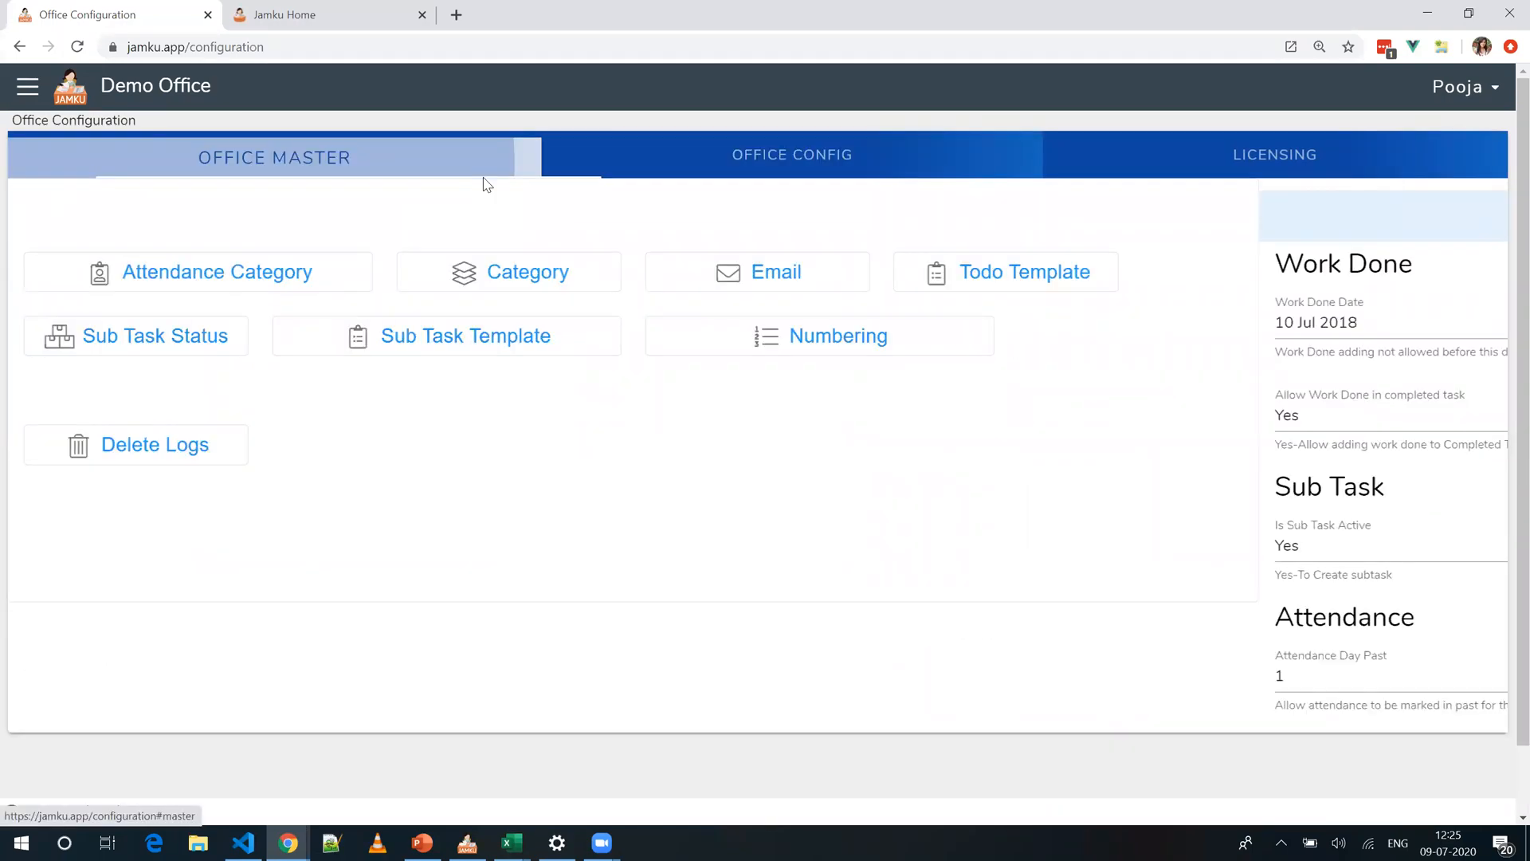
Step: Open the Email options in Office Master and review the Email From list and the Email Template section
click(1041, 282)
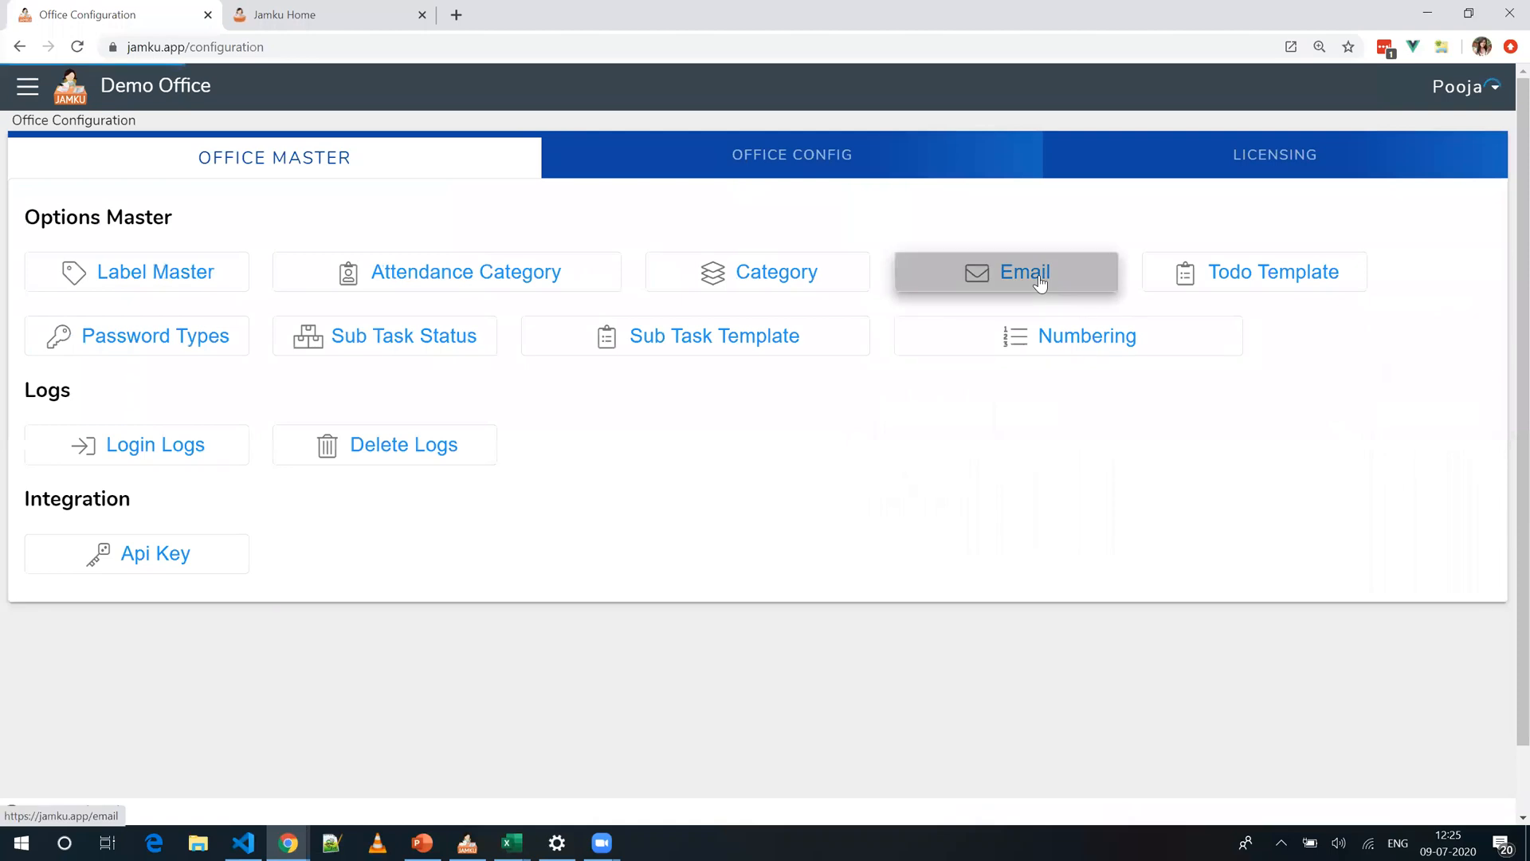
click(563, 161)
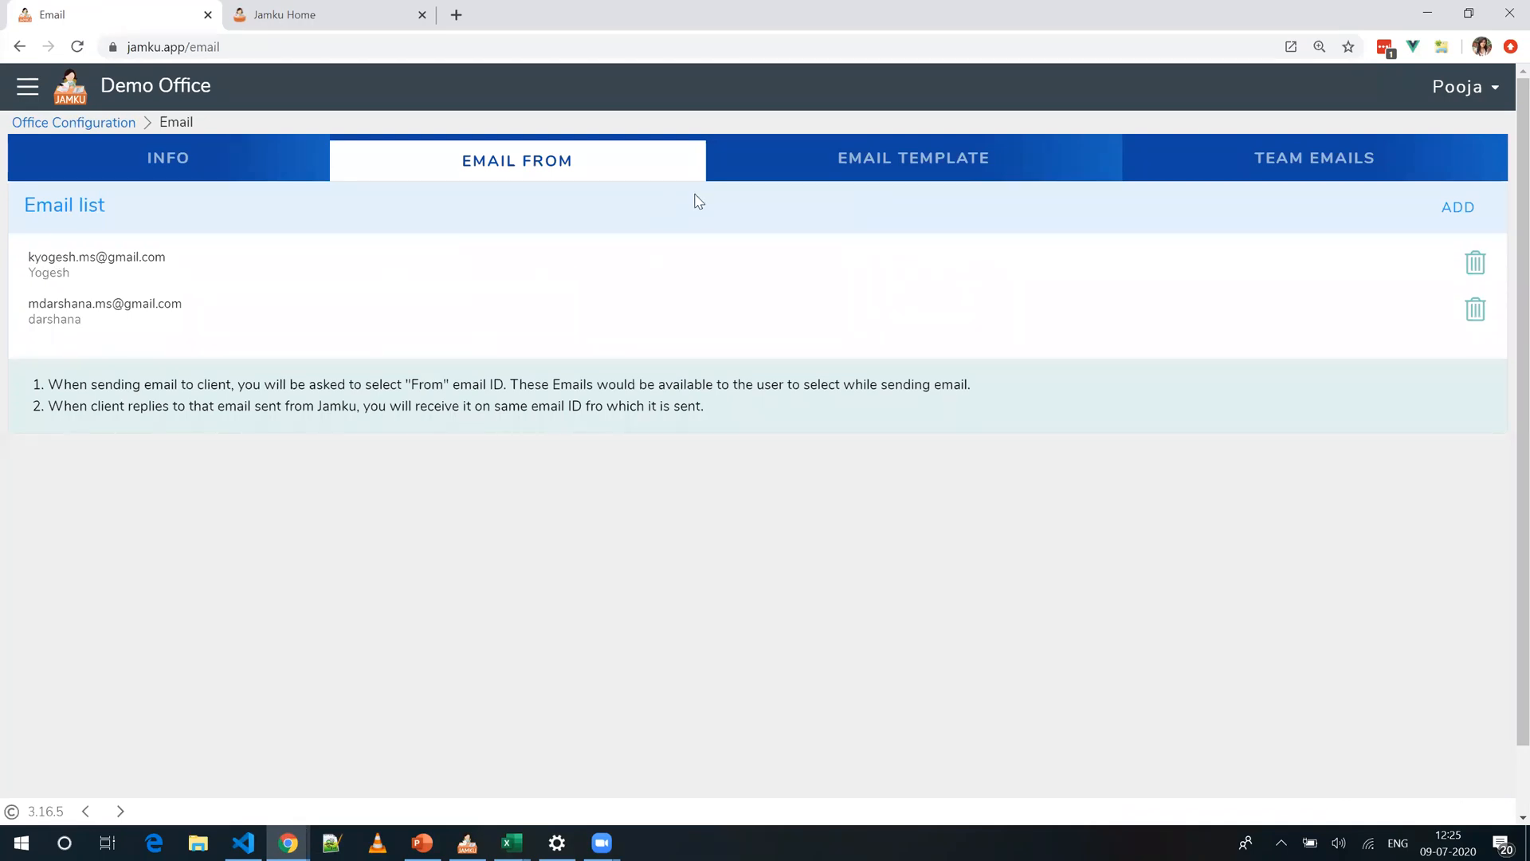
click(792, 174)
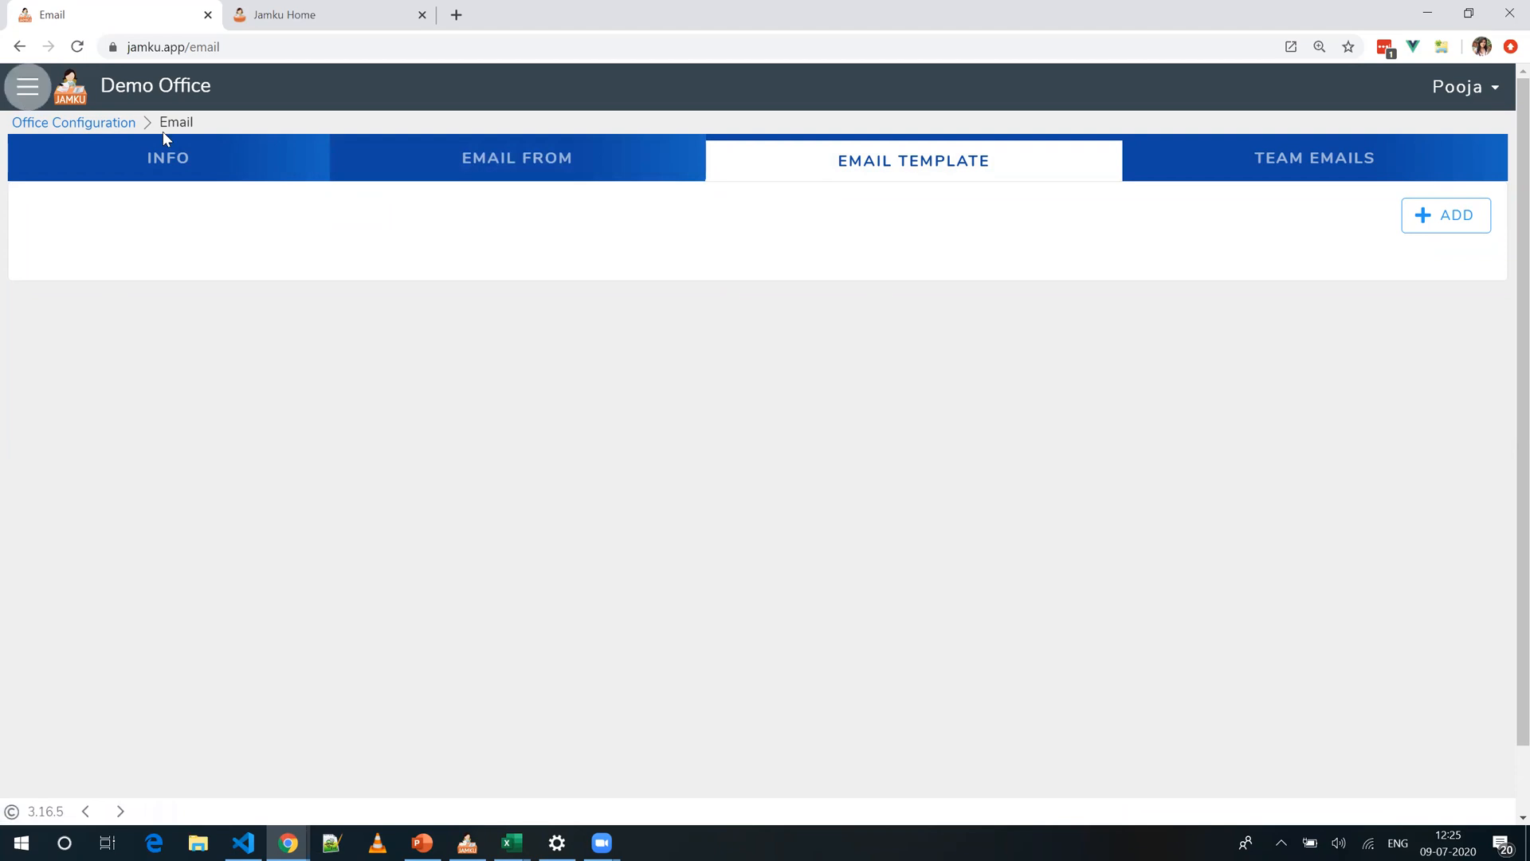
Step: Select all clients in the Client List and start a bulk email to them
click(28, 85)
click(178, 226)
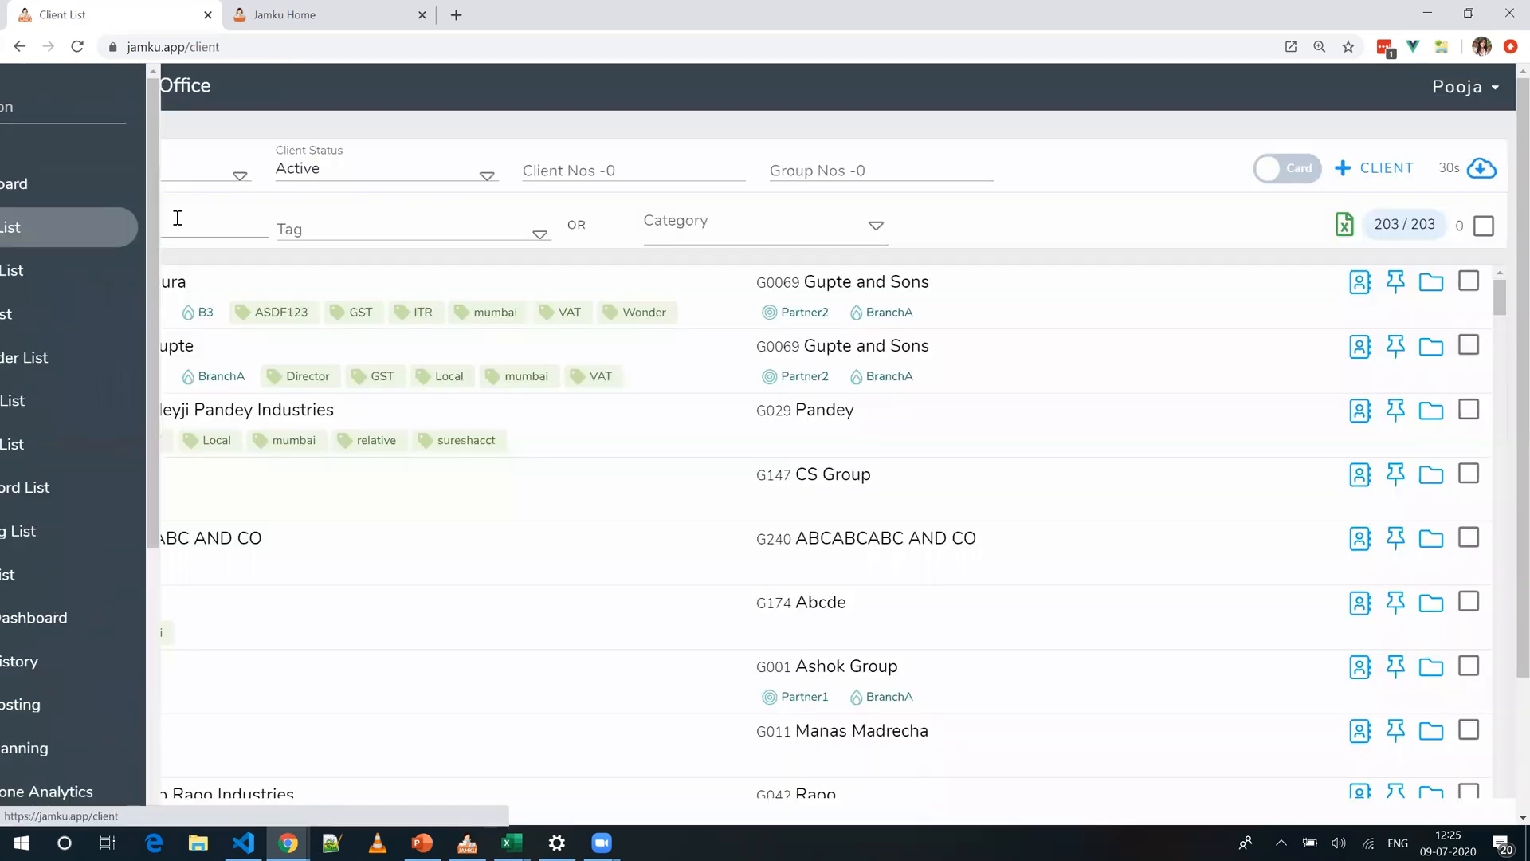
click(1484, 227)
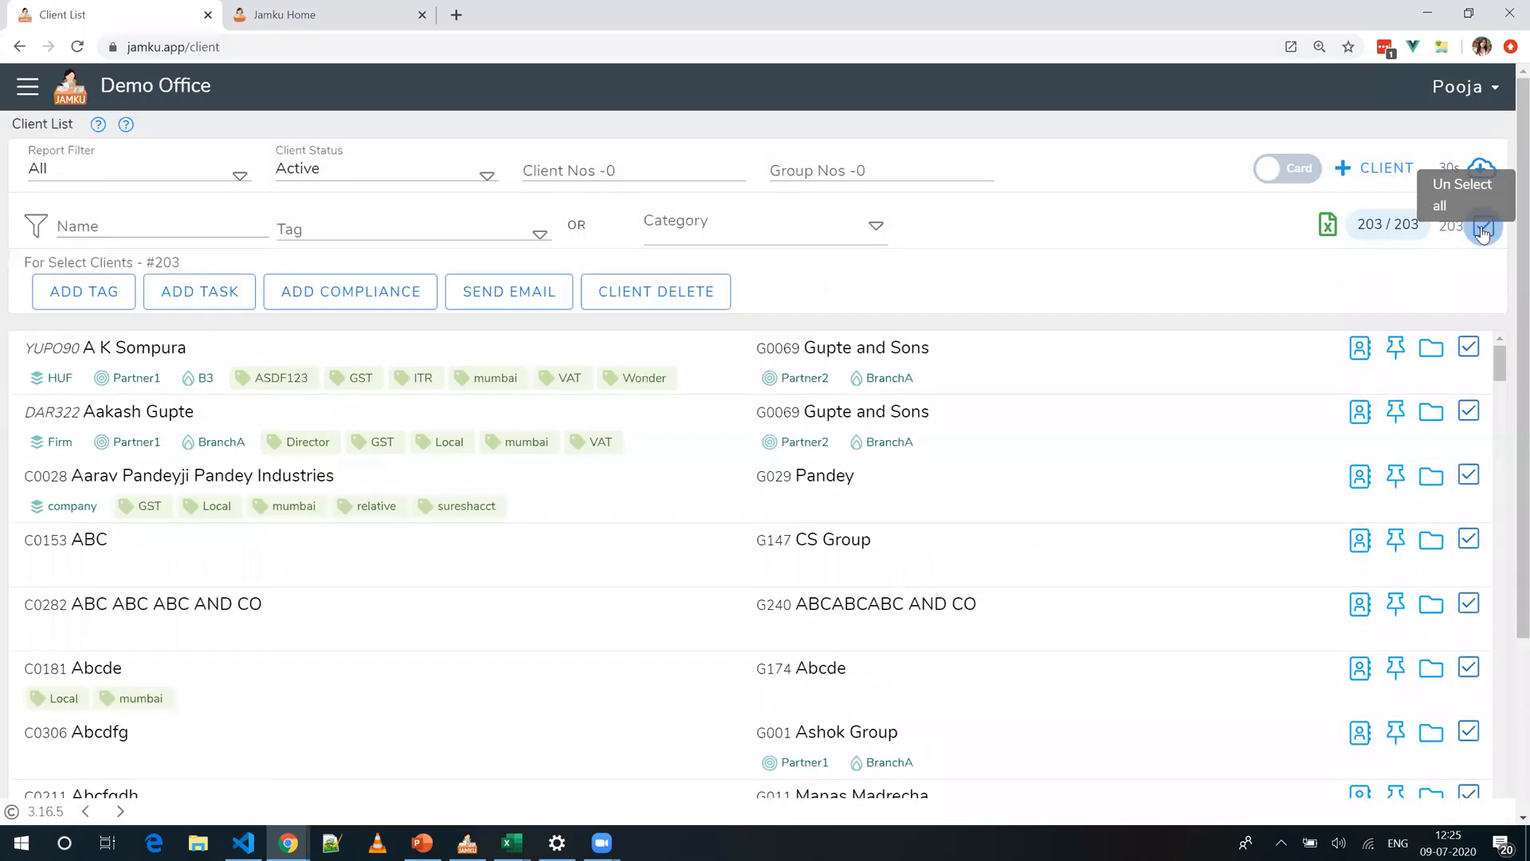
click(510, 295)
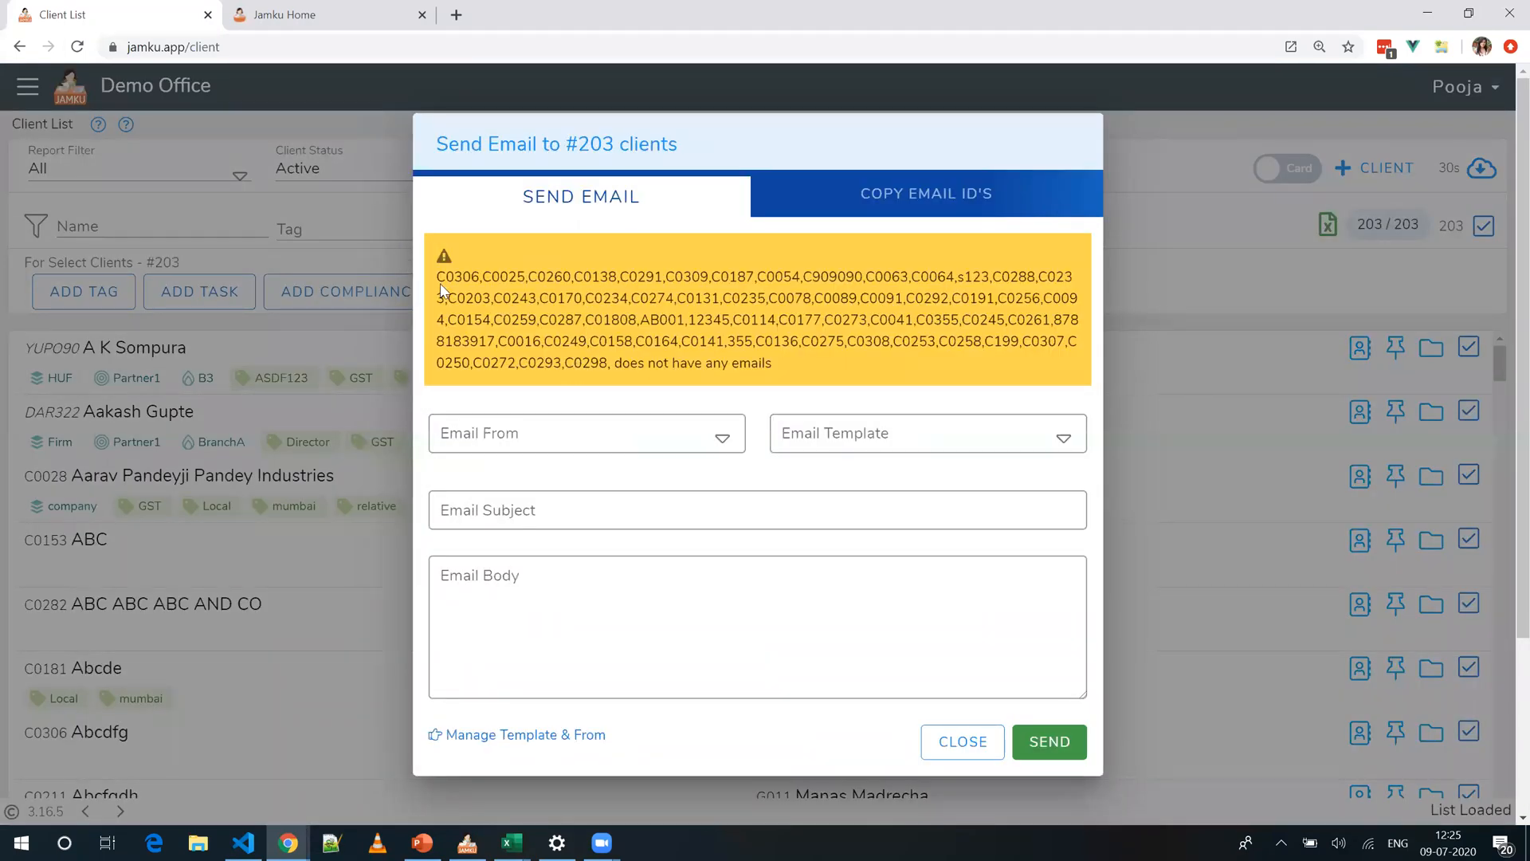
Step: Review the clients without email addresses and the sender, template, subject and body fields of the bulk email, and close it unsent
drag(437, 278, 614, 343)
drag(661, 248, 803, 361)
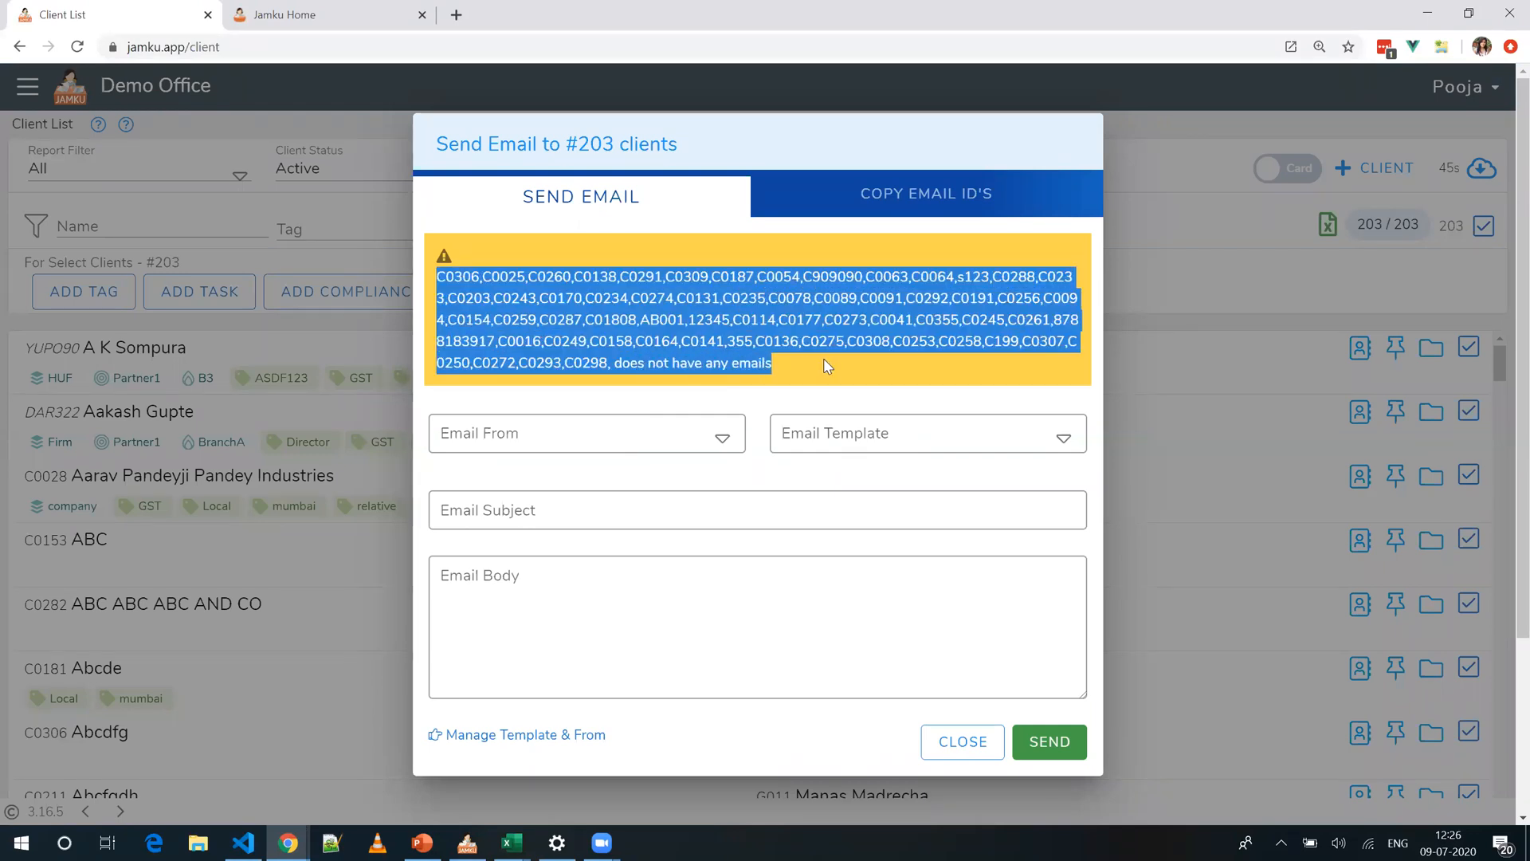
click(825, 363)
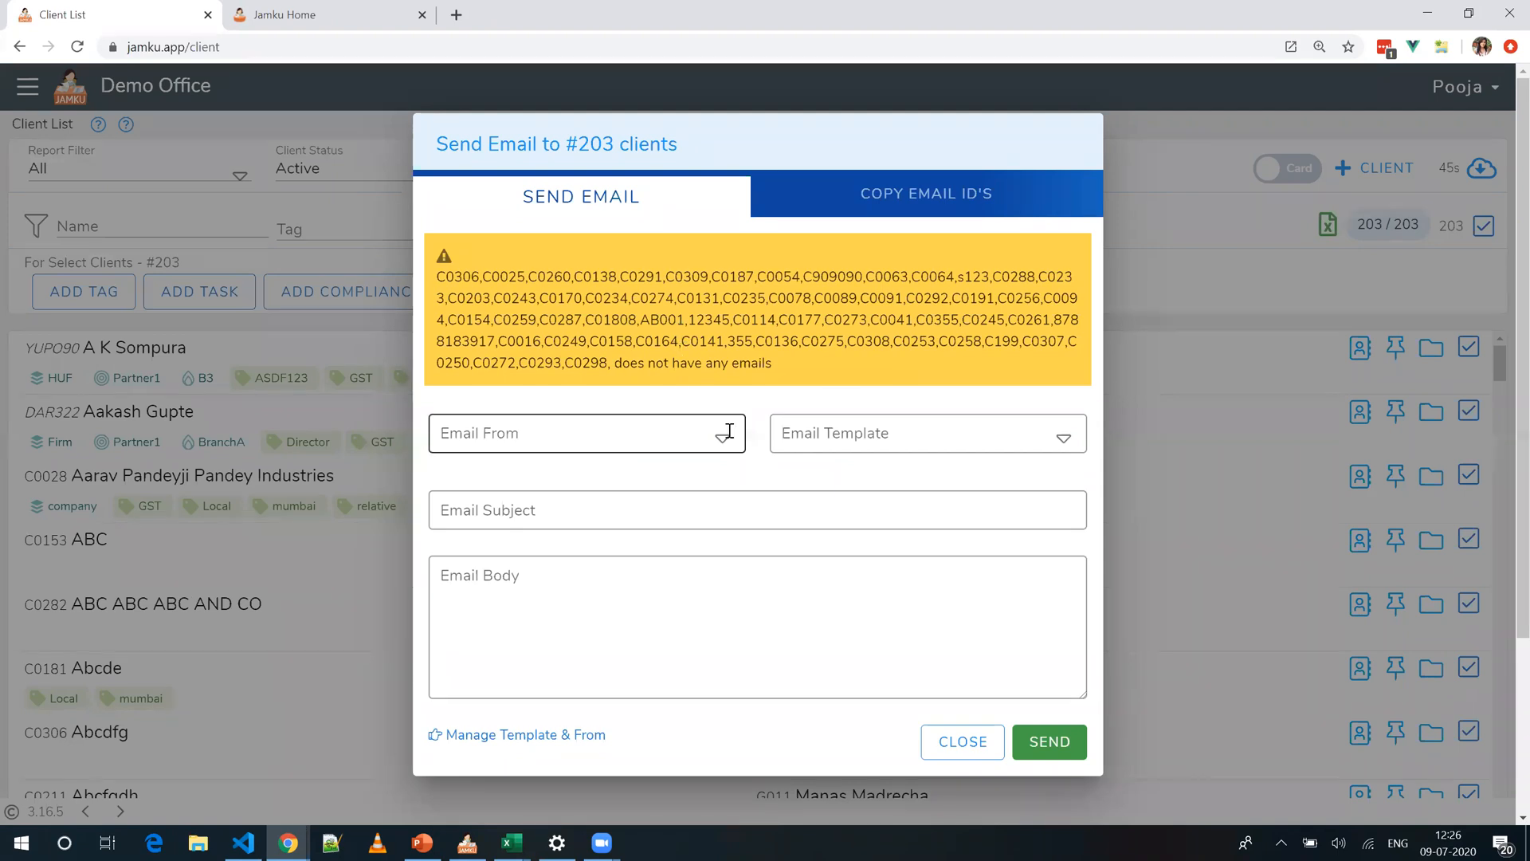
click(714, 433)
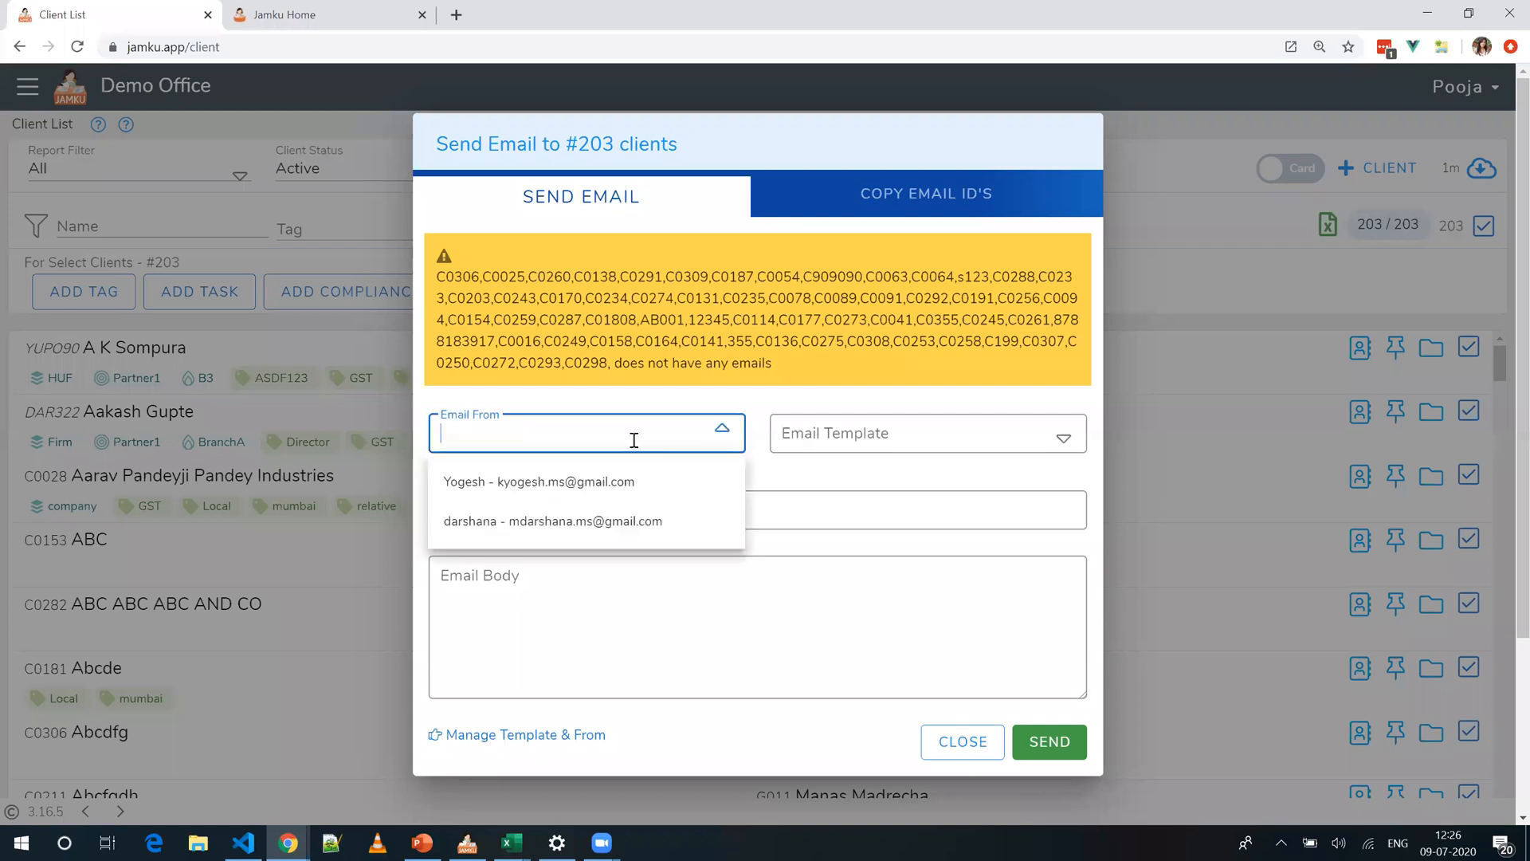
click(840, 437)
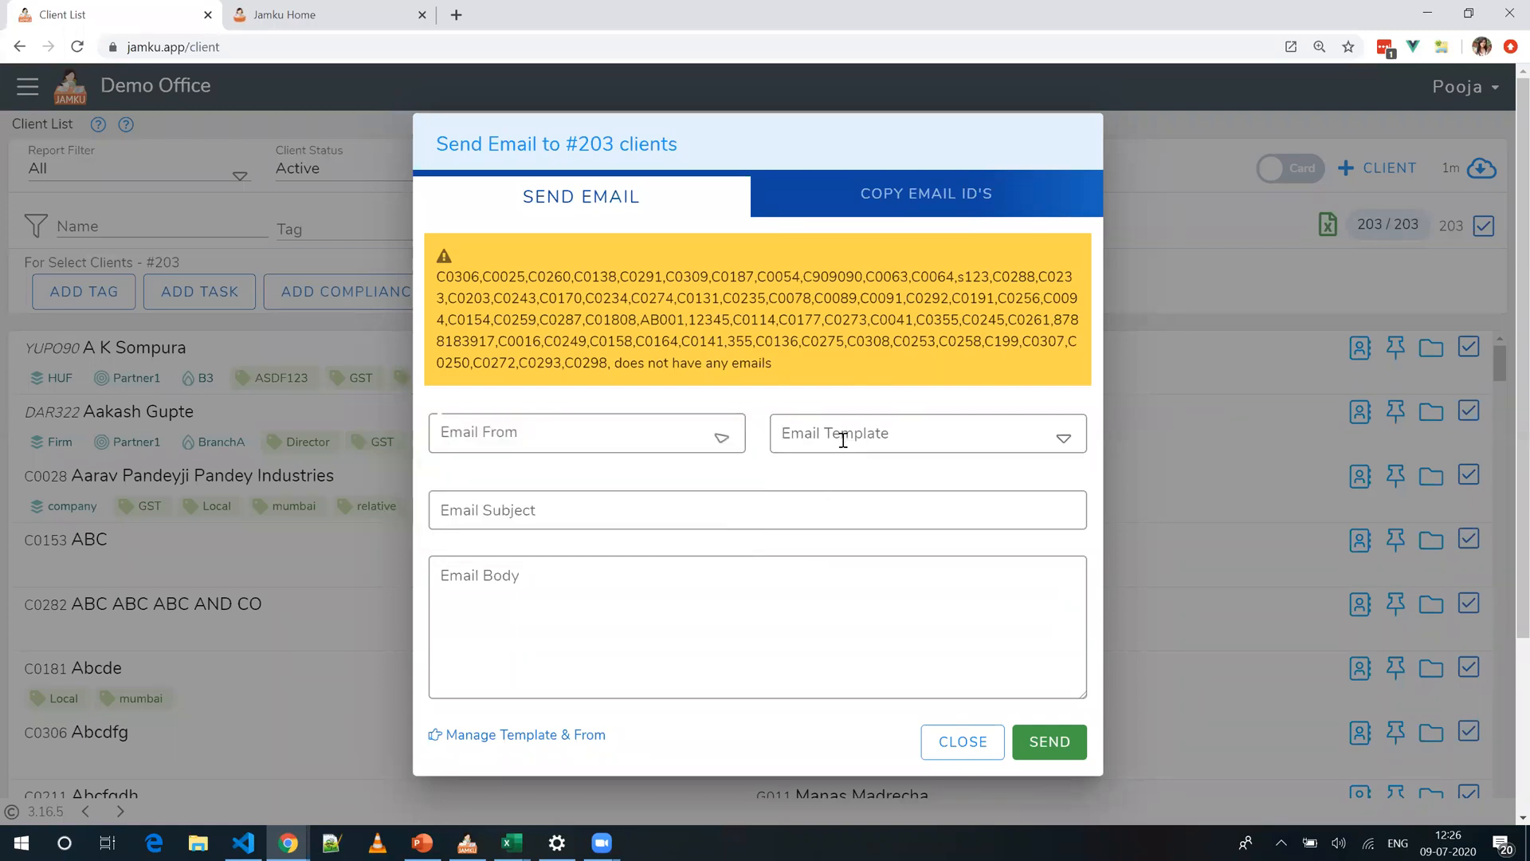
click(688, 484)
click(559, 608)
click(561, 598)
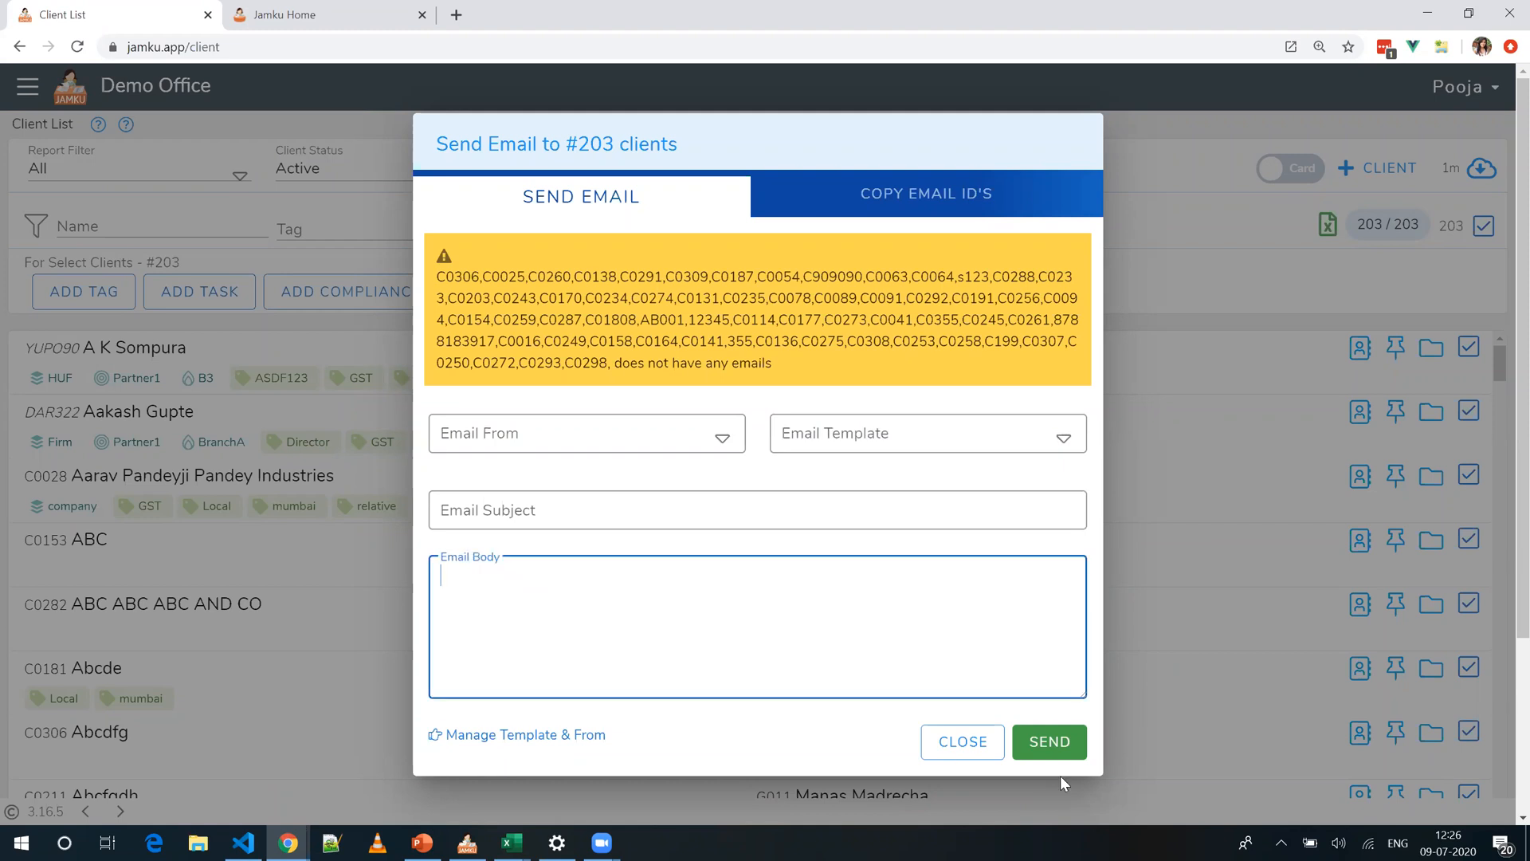
click(960, 742)
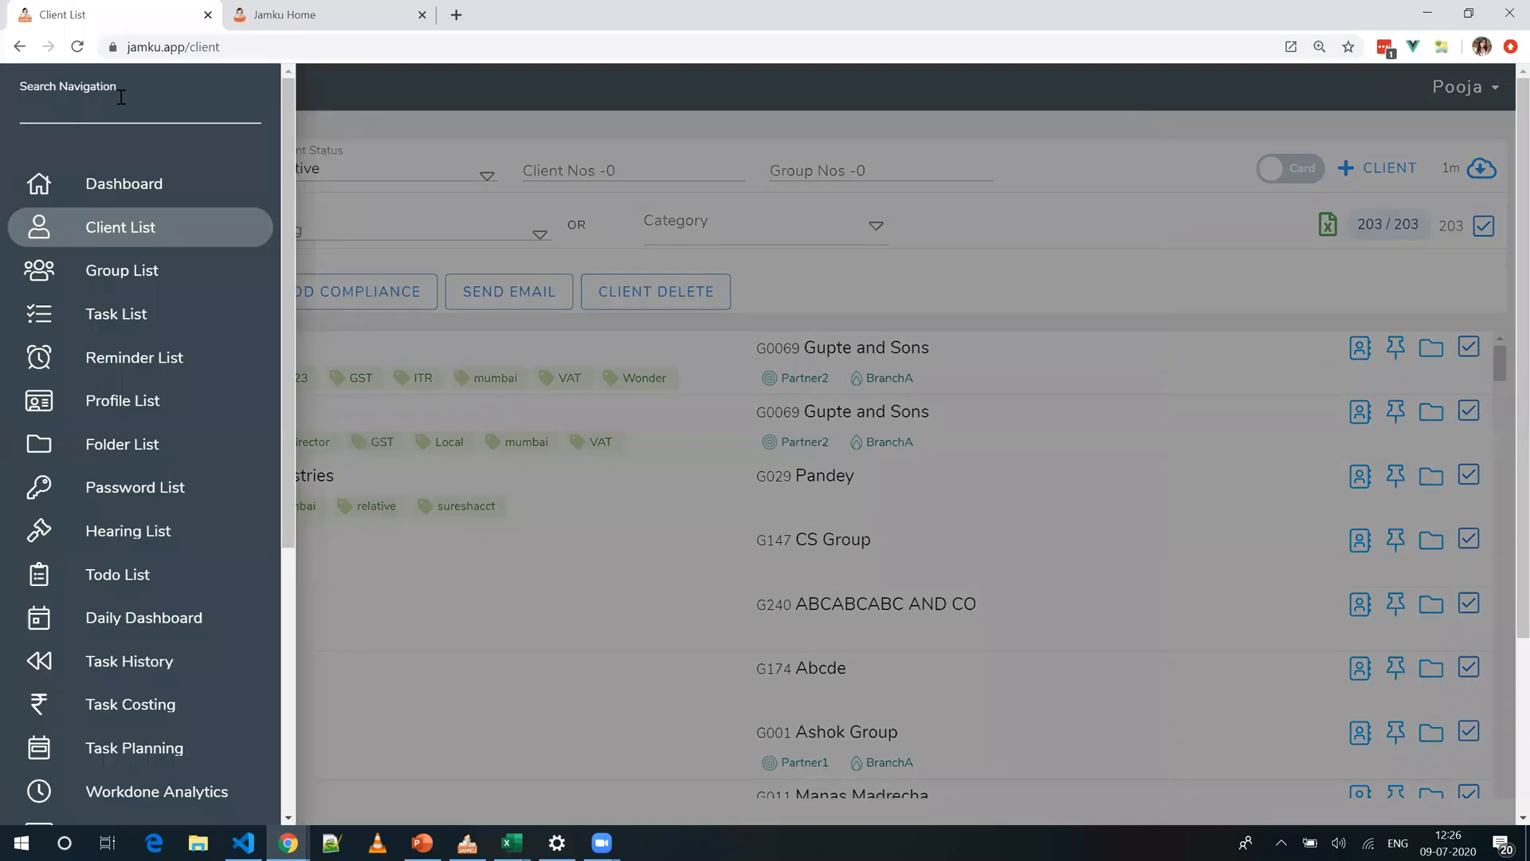
Step: Load the Email Report with From Date 01 Jun 2020, and widen its Client Name and Delivery Date columns
text(em)
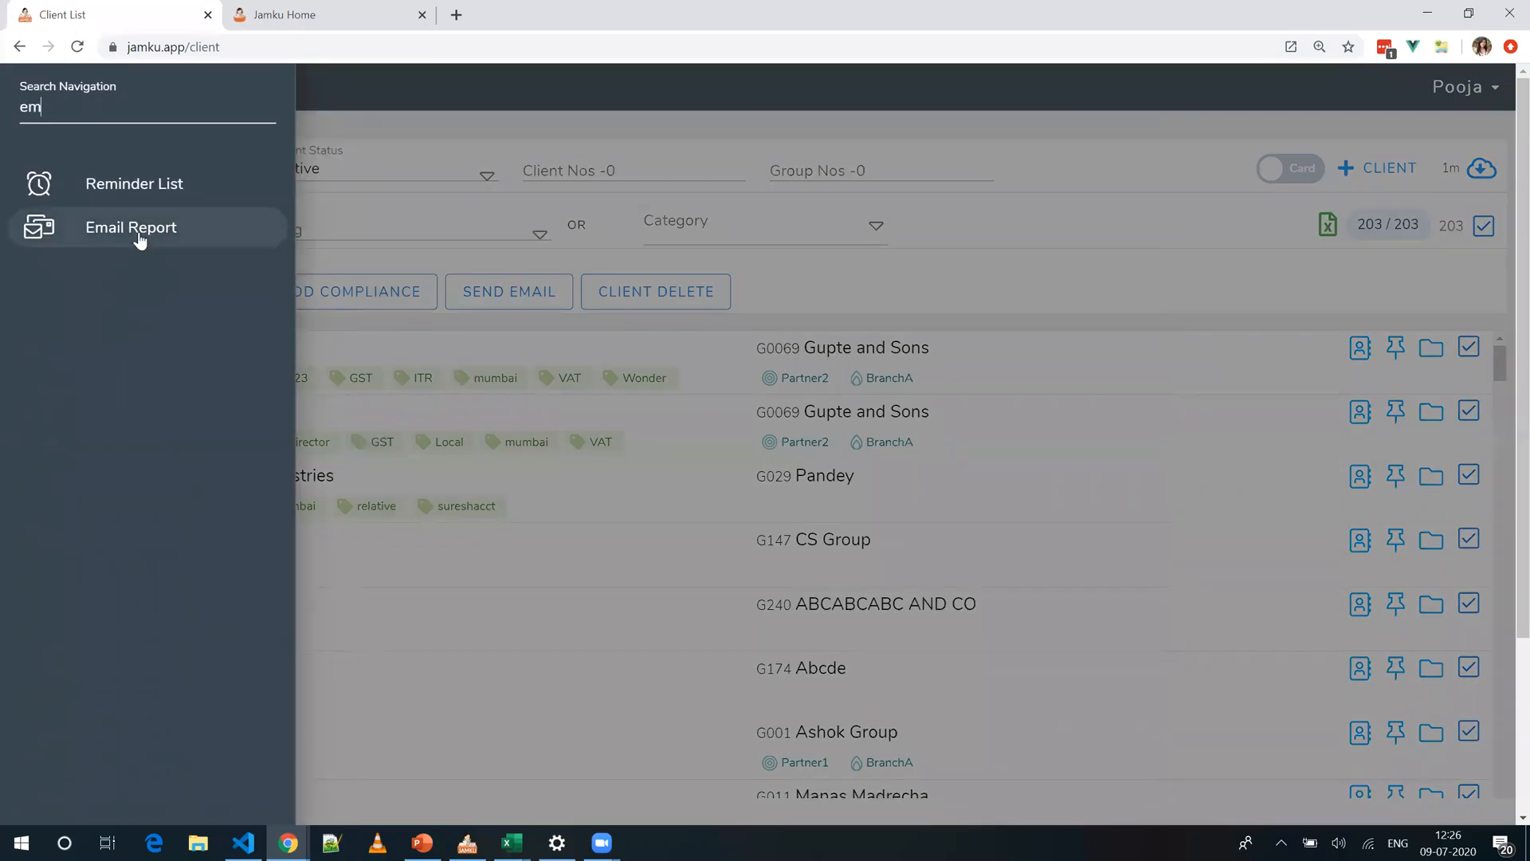
click(132, 229)
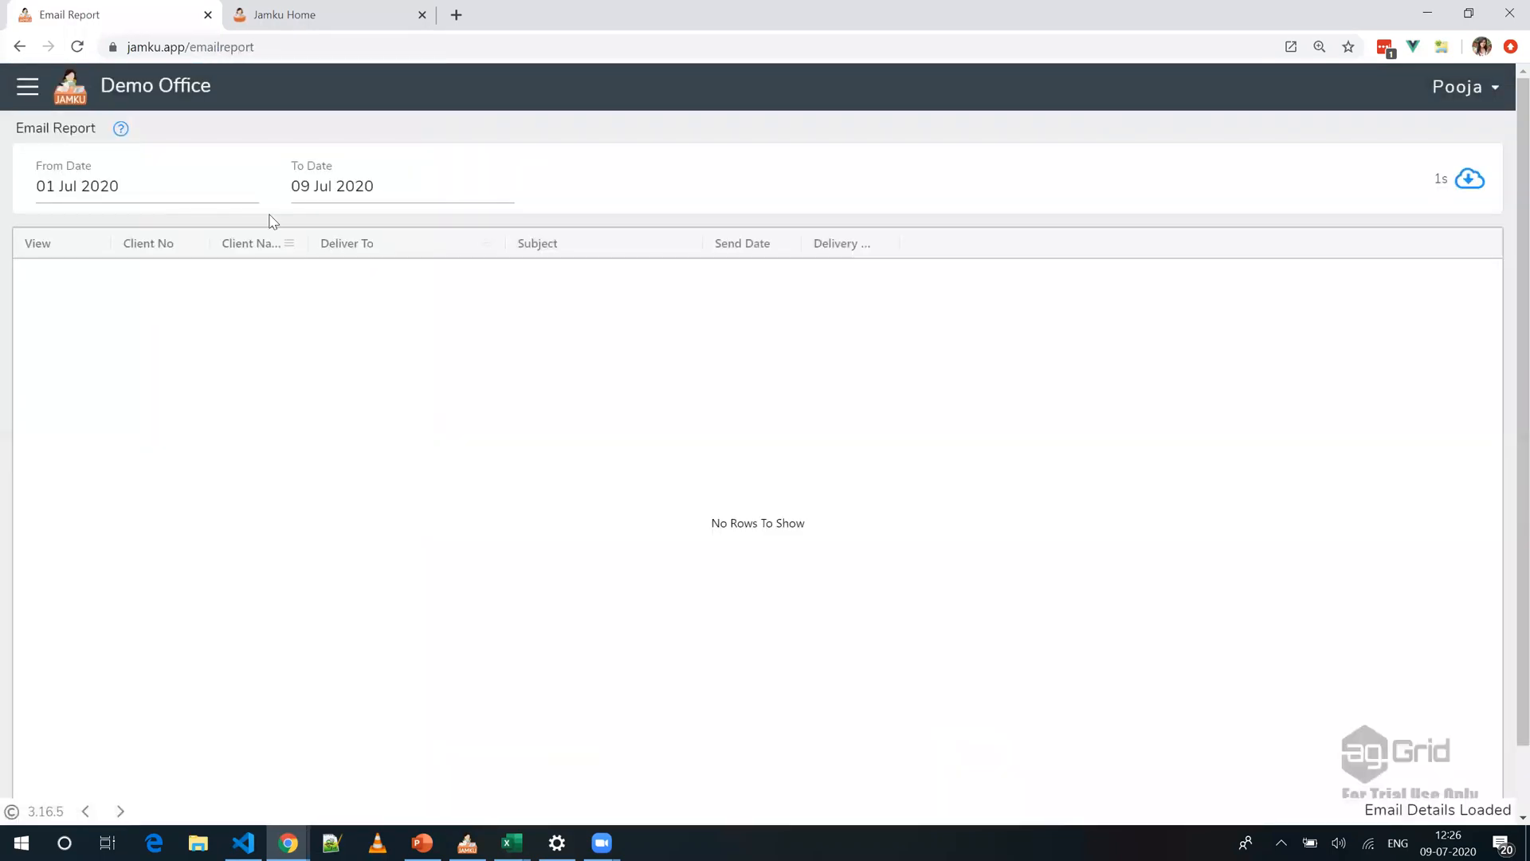
click(258, 194)
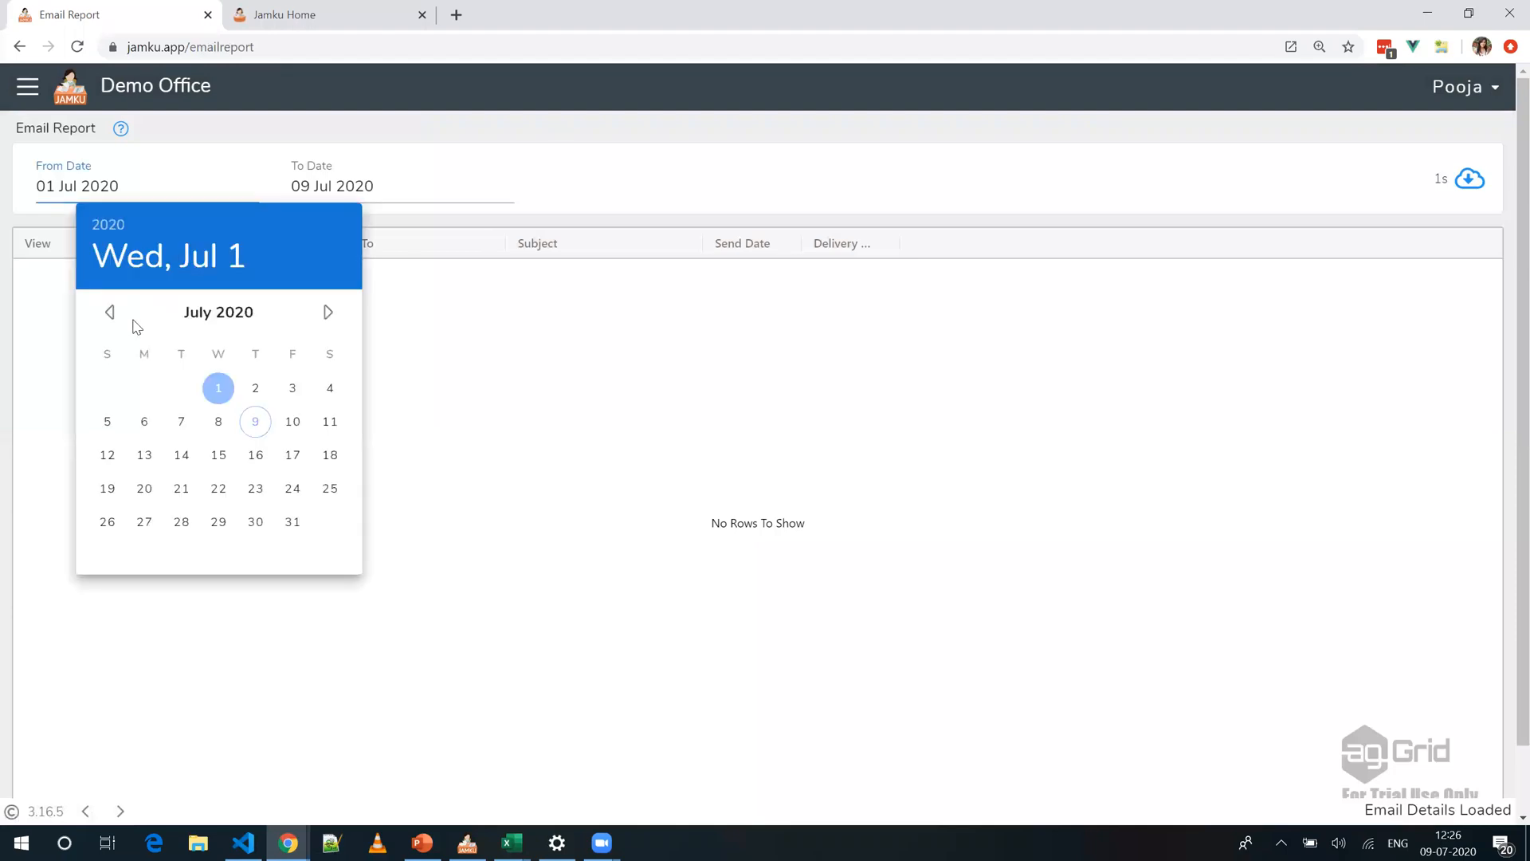
click(111, 326)
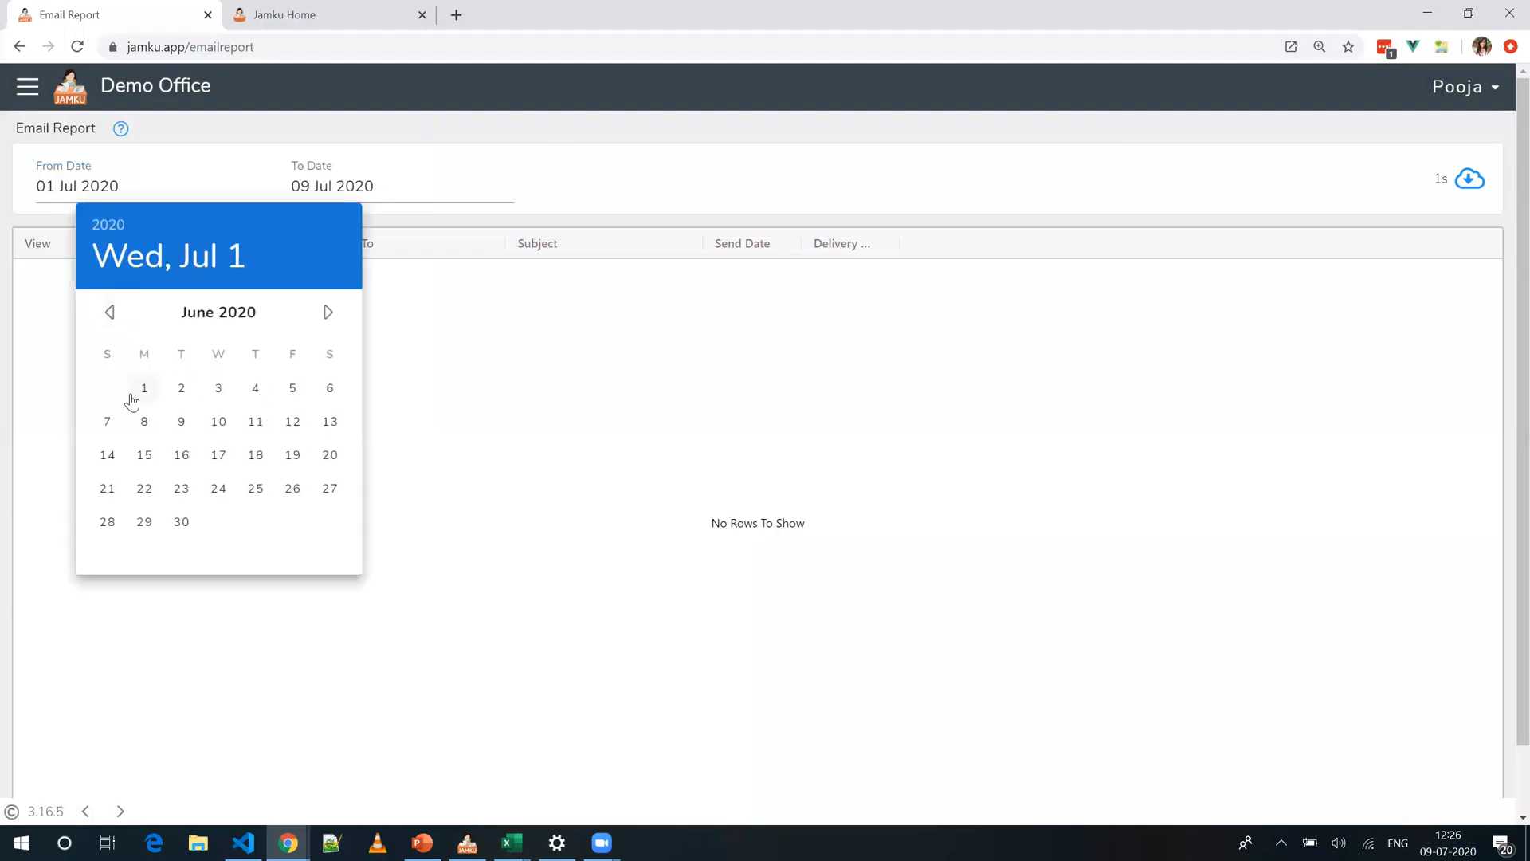
click(143, 388)
click(1479, 182)
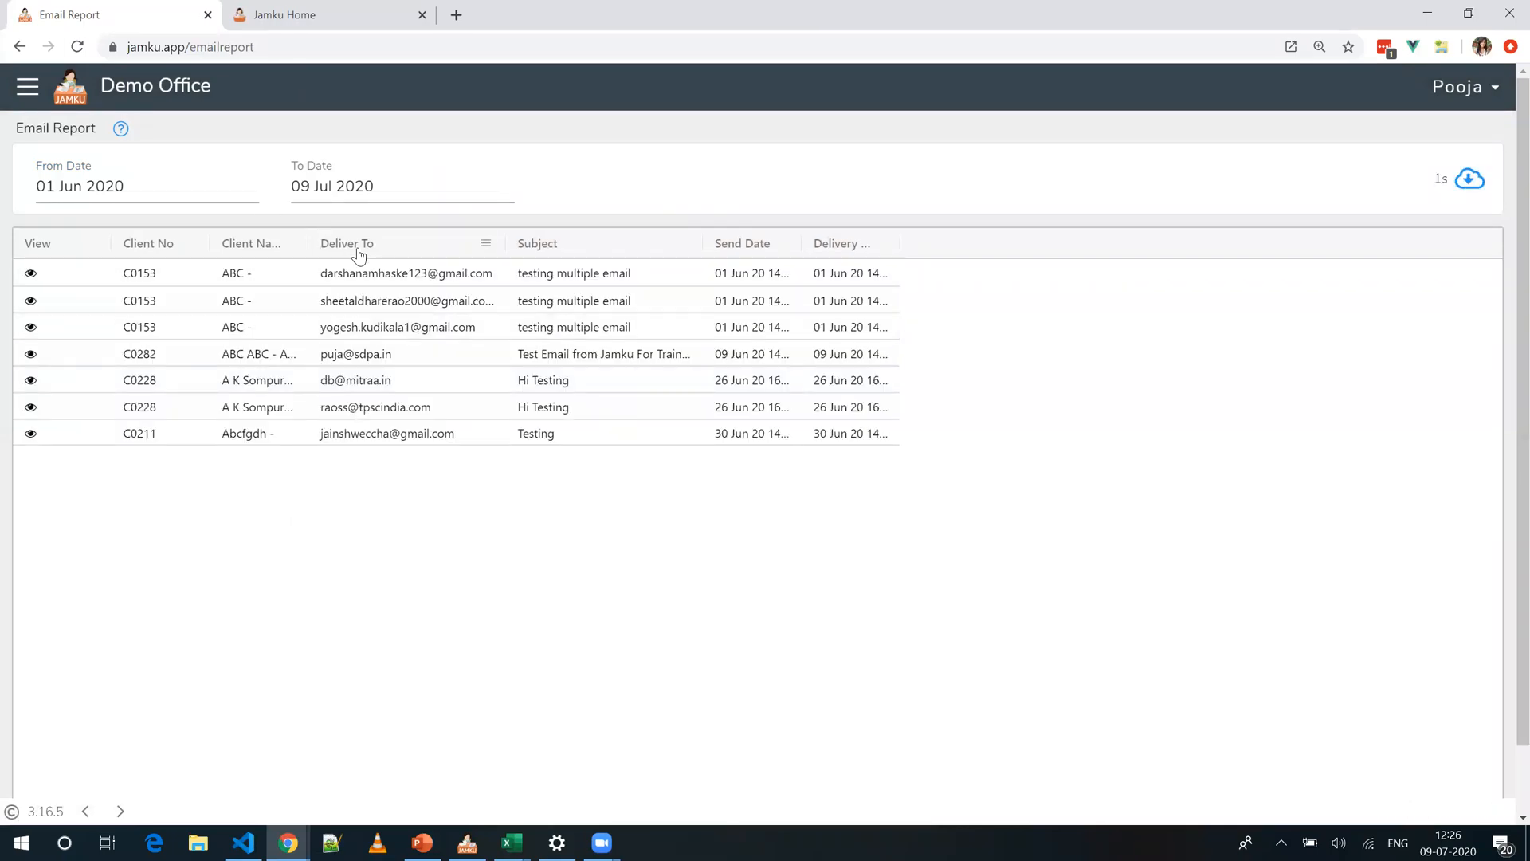
drag(308, 244, 392, 243)
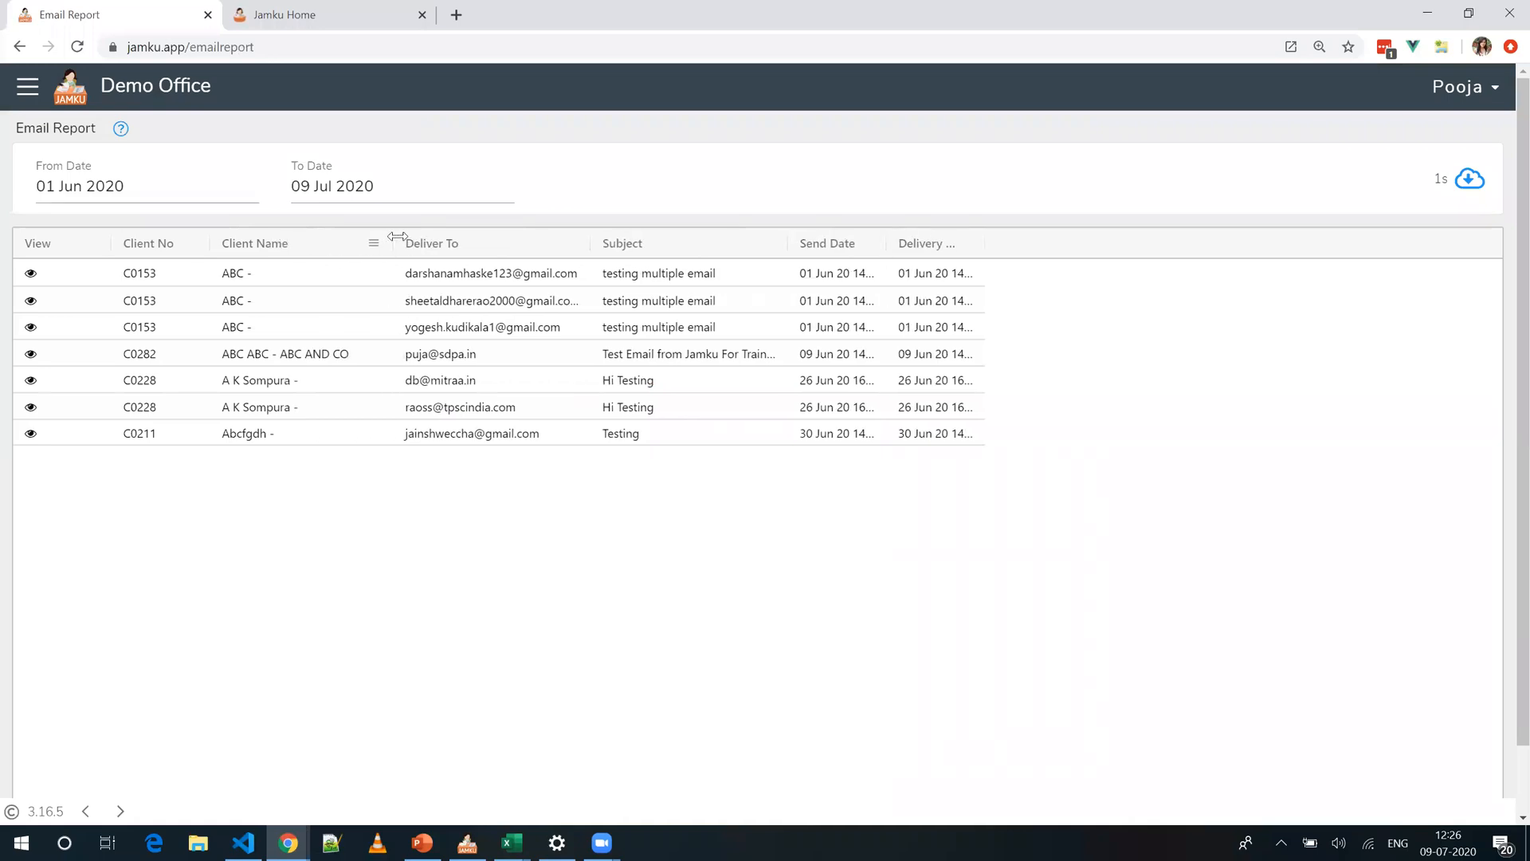
drag(986, 238, 1010, 239)
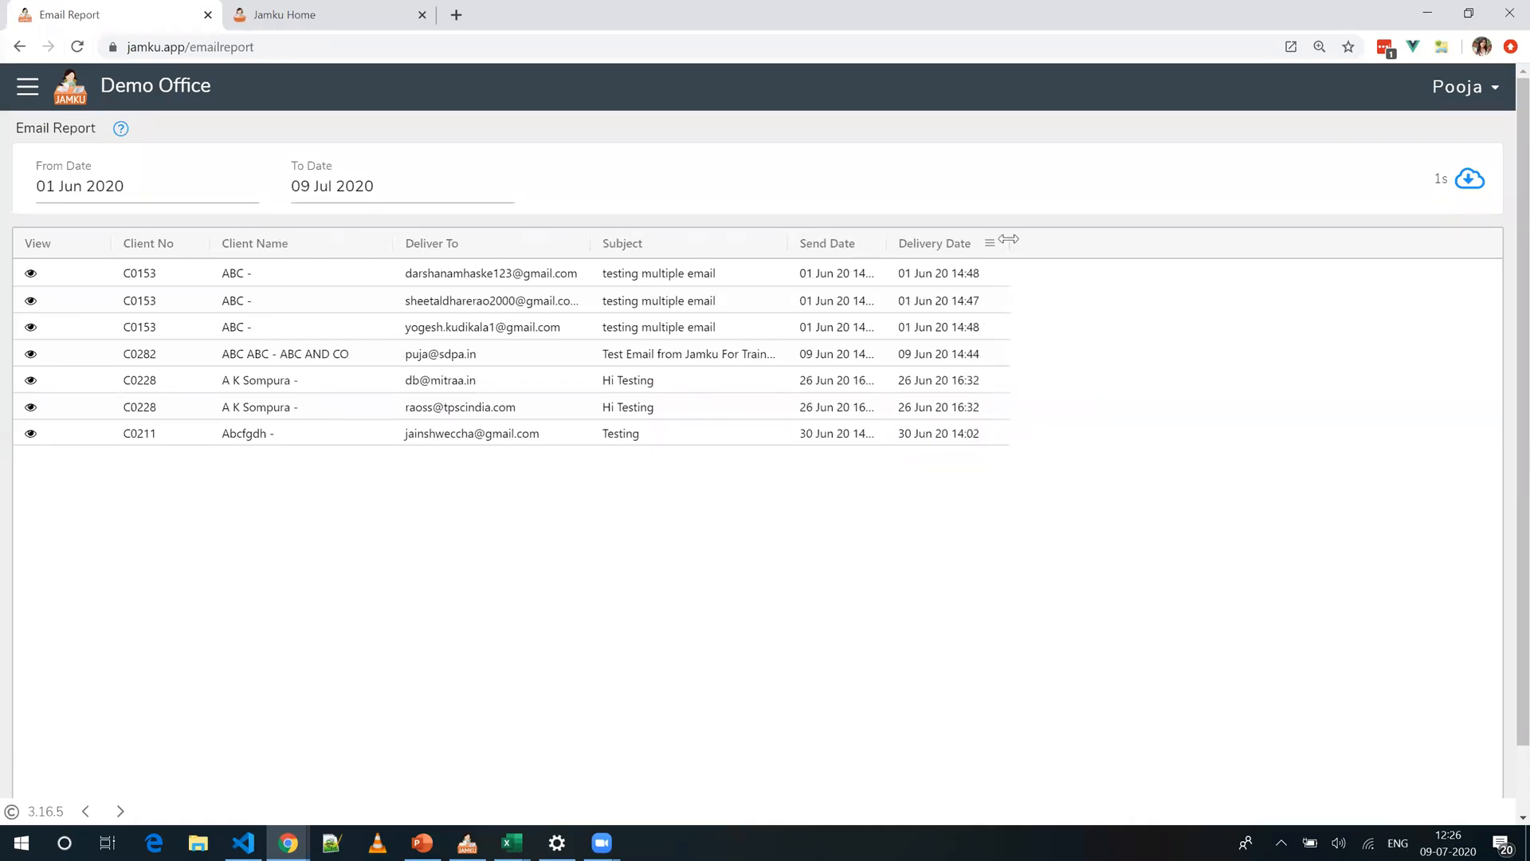
Step: Load the Attendance Analytics report with From Date 01 Jun 2020
click(27, 88)
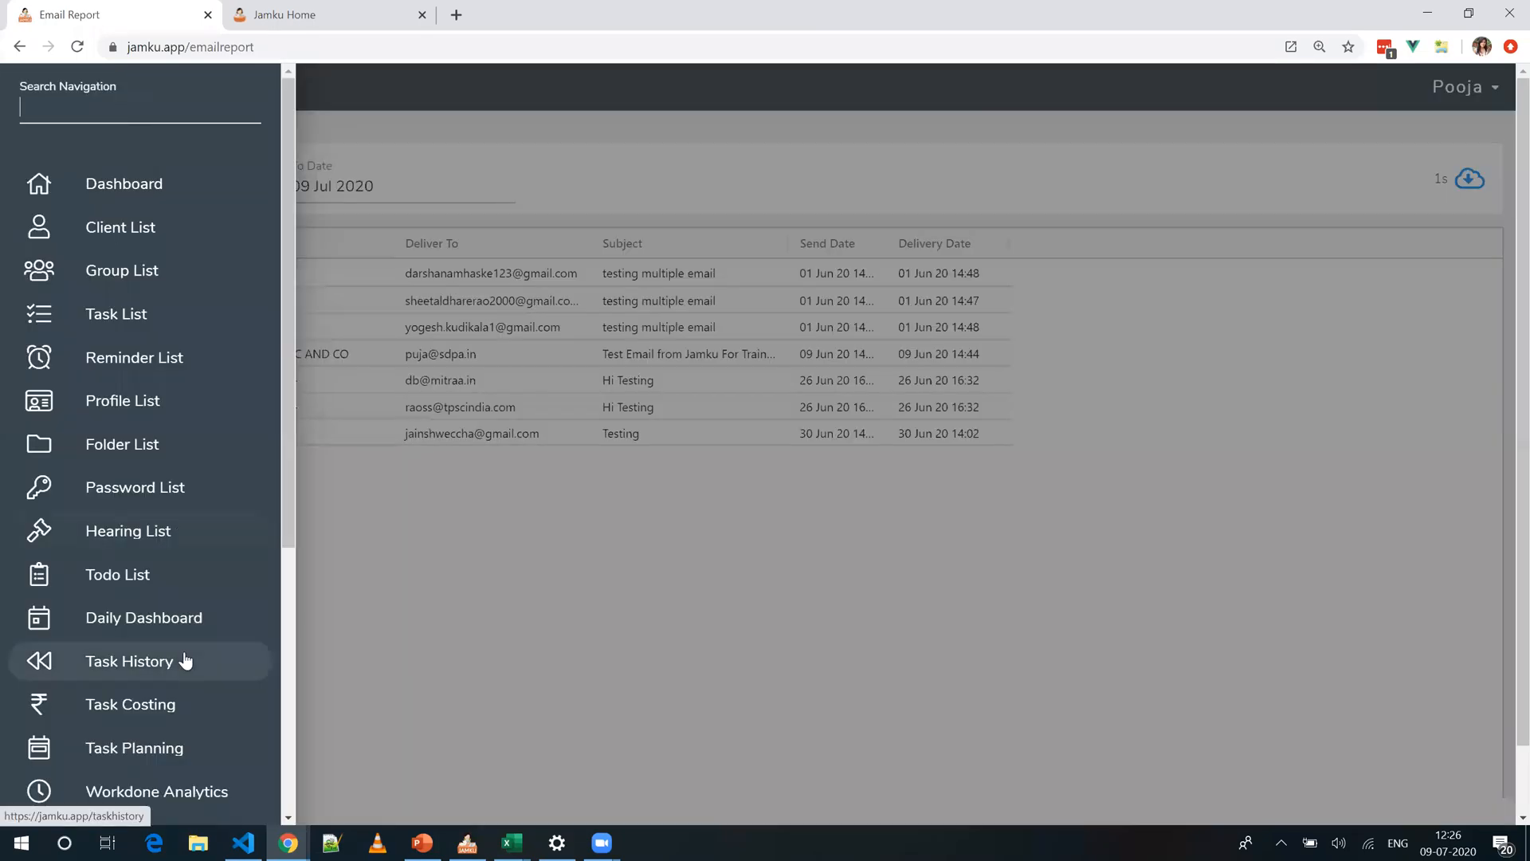
scroll(187, 663, down, 5)
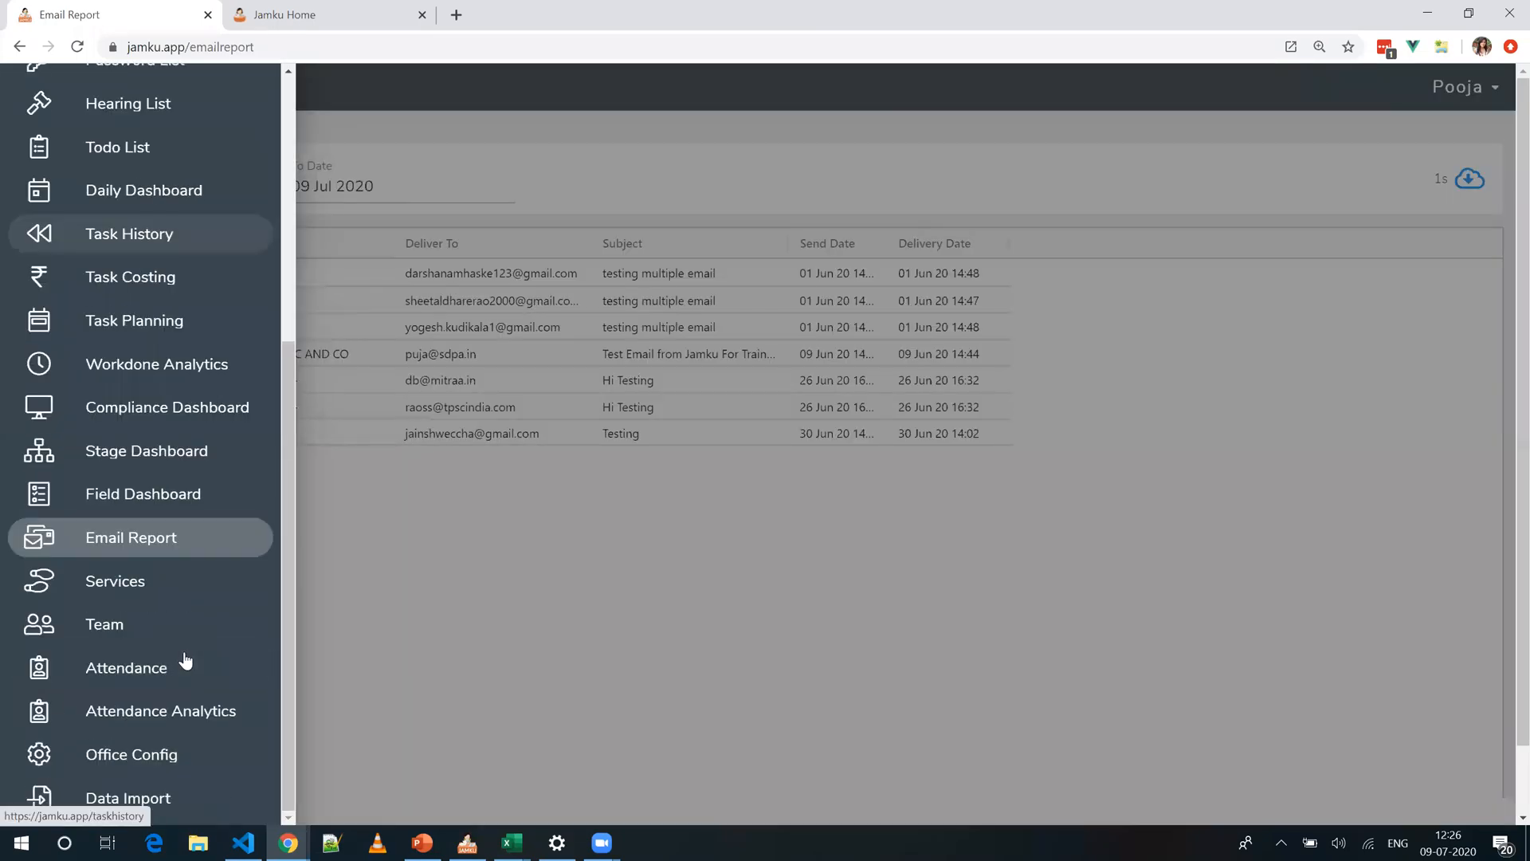
click(146, 715)
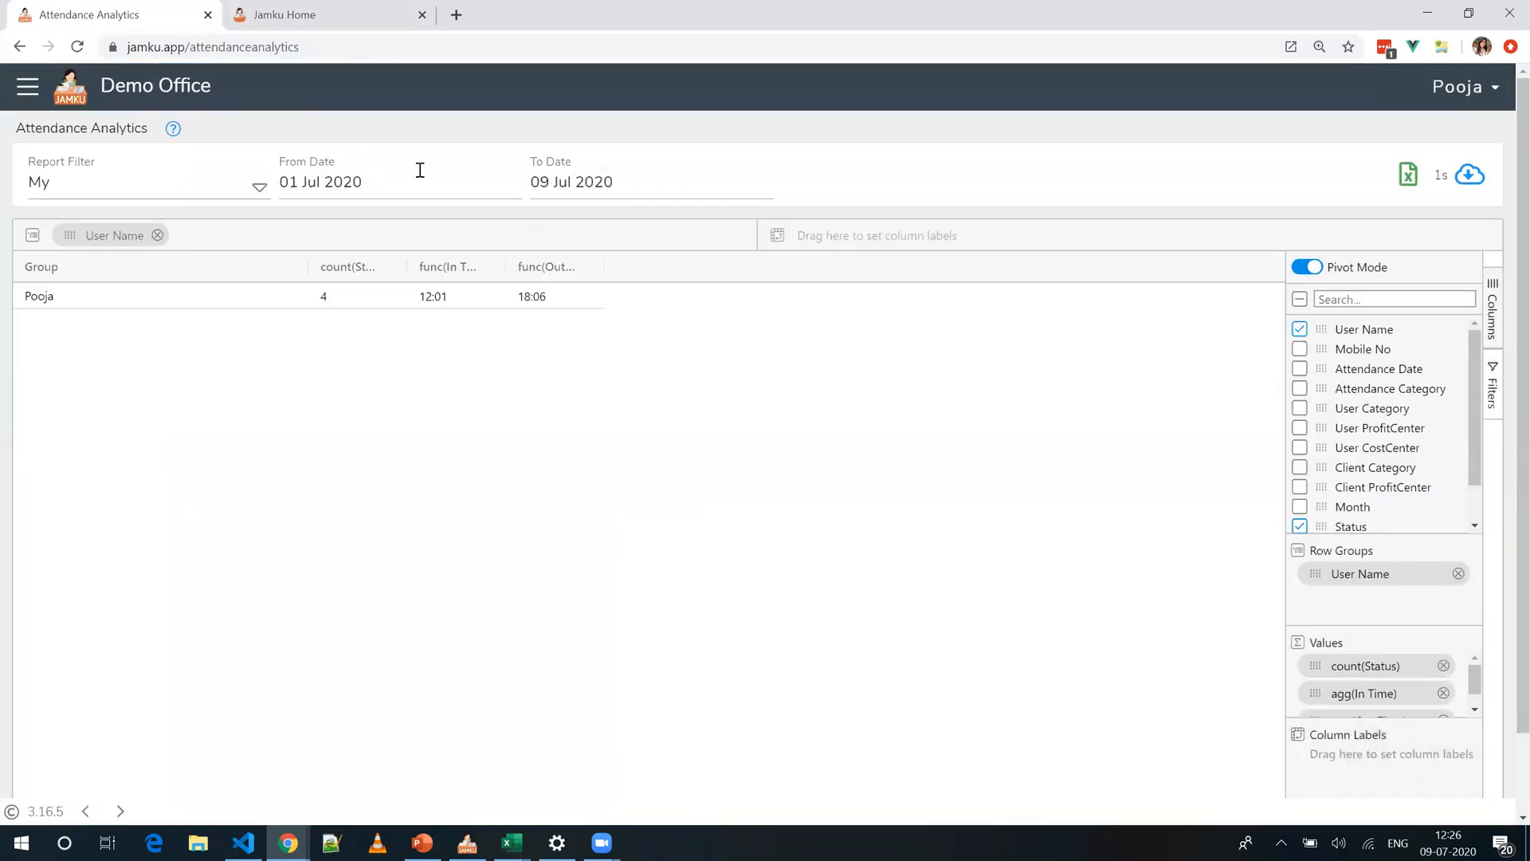
click(360, 191)
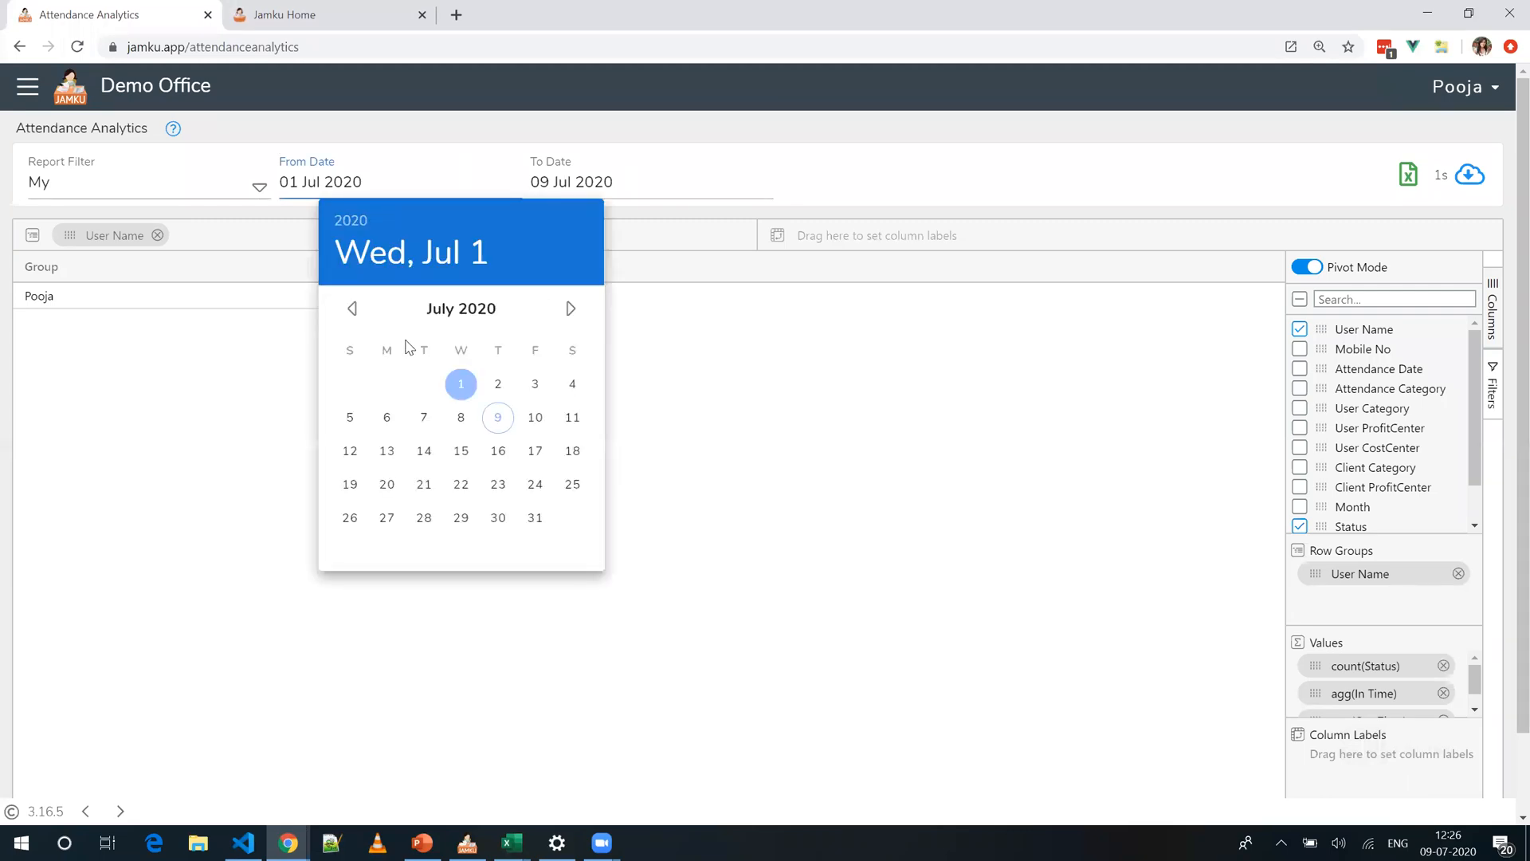
click(351, 308)
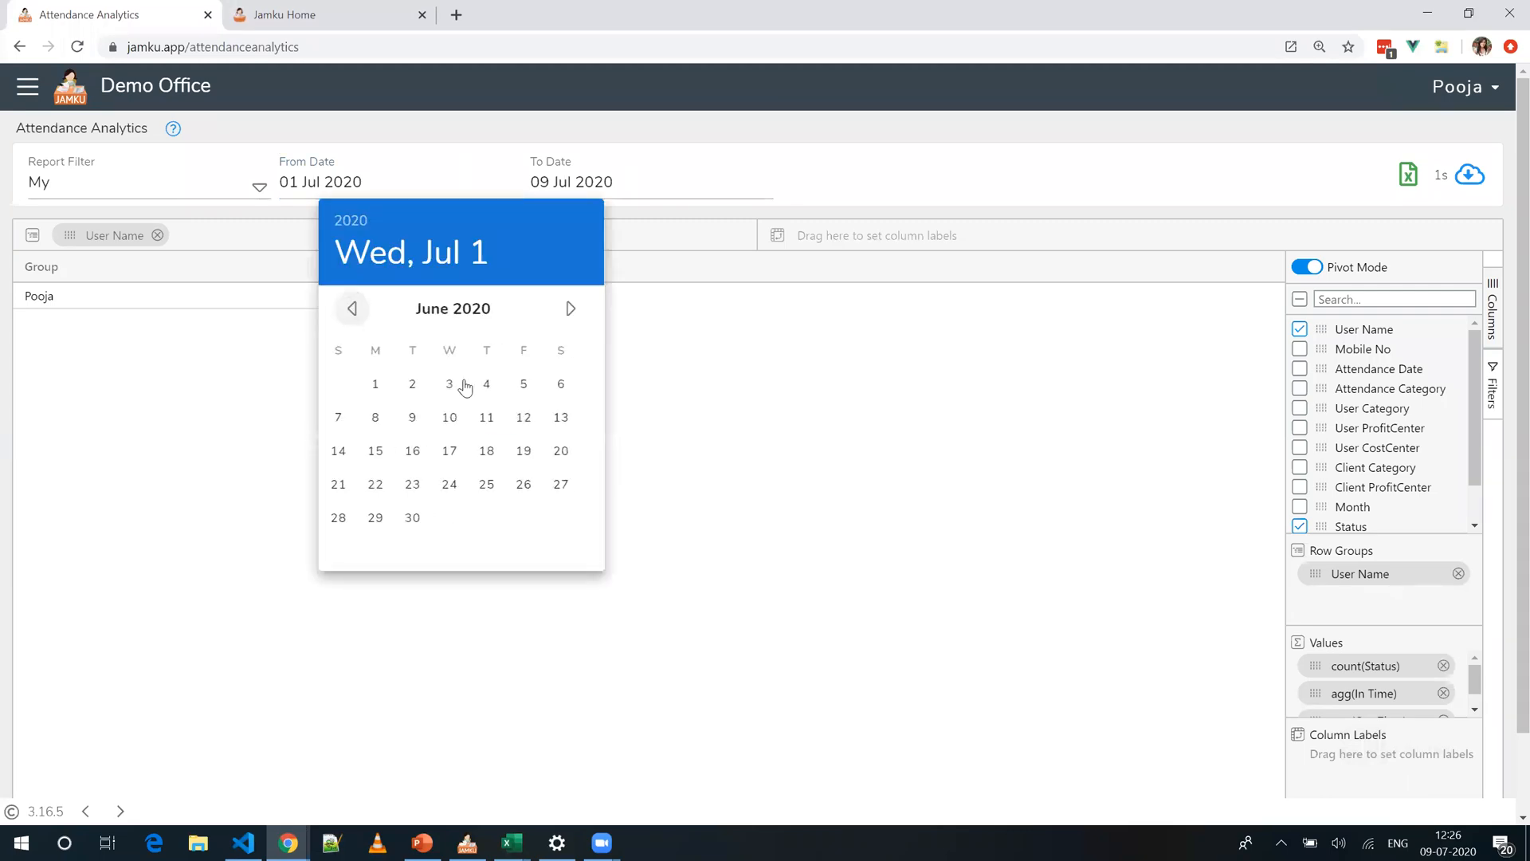
click(387, 386)
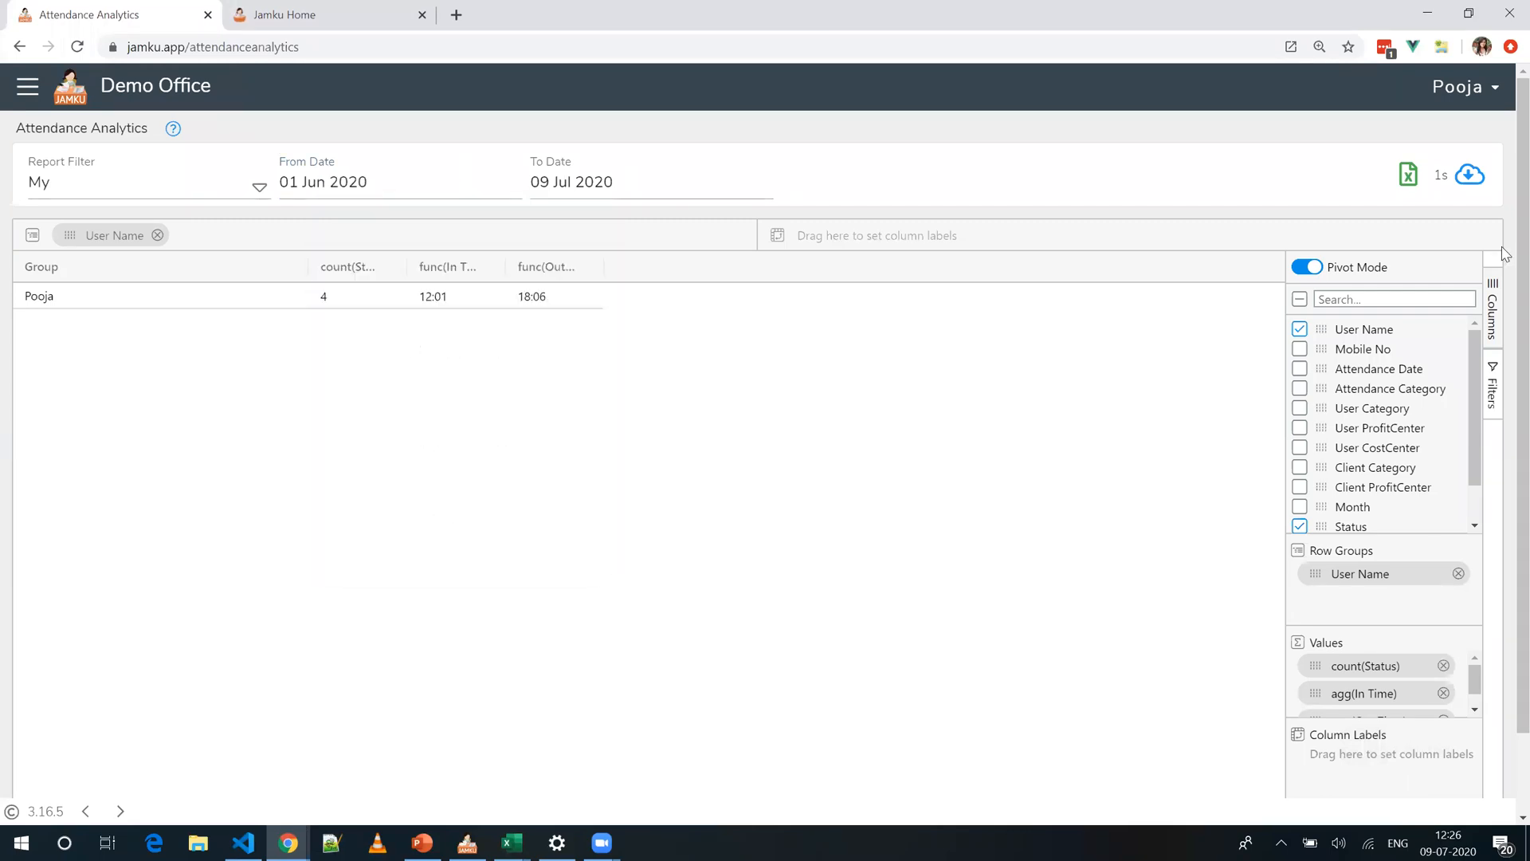
click(1471, 177)
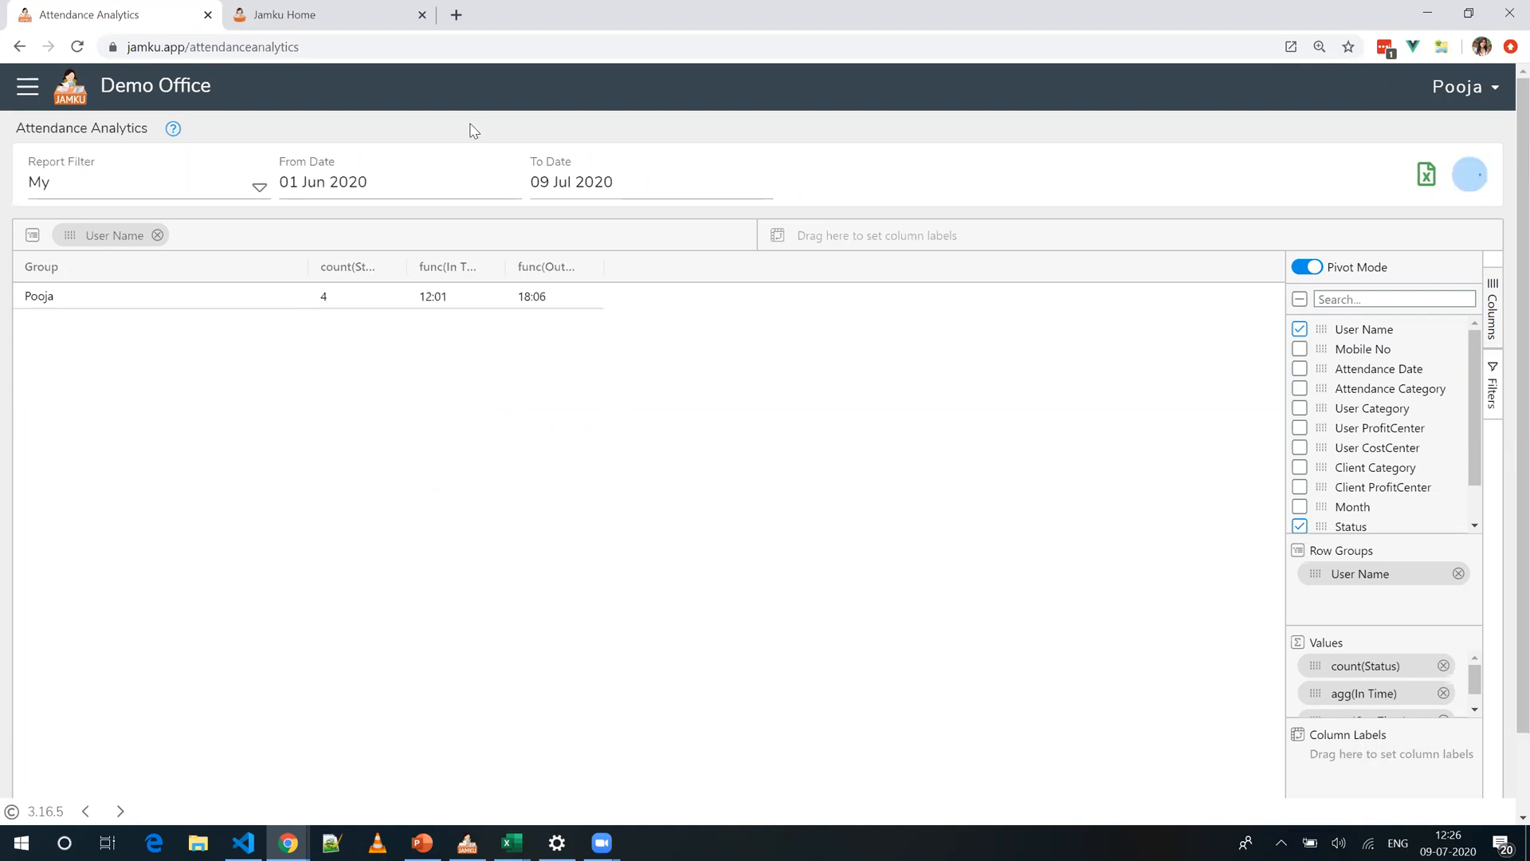
Step: Reload the attendance report with Report Filter All, and add Attendance Category as a row group below User Name
click(252, 188)
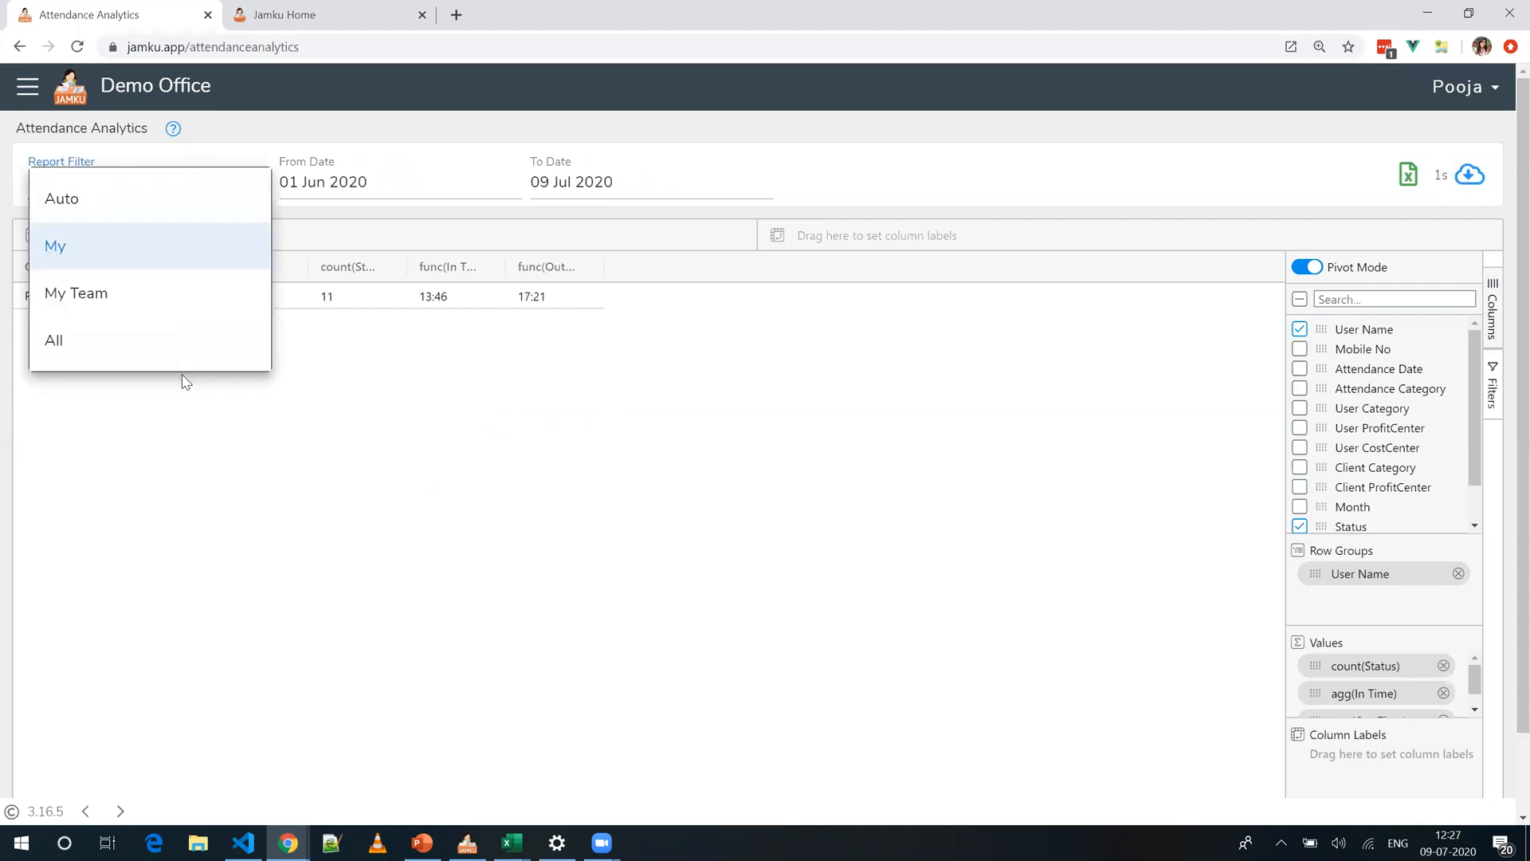
click(184, 351)
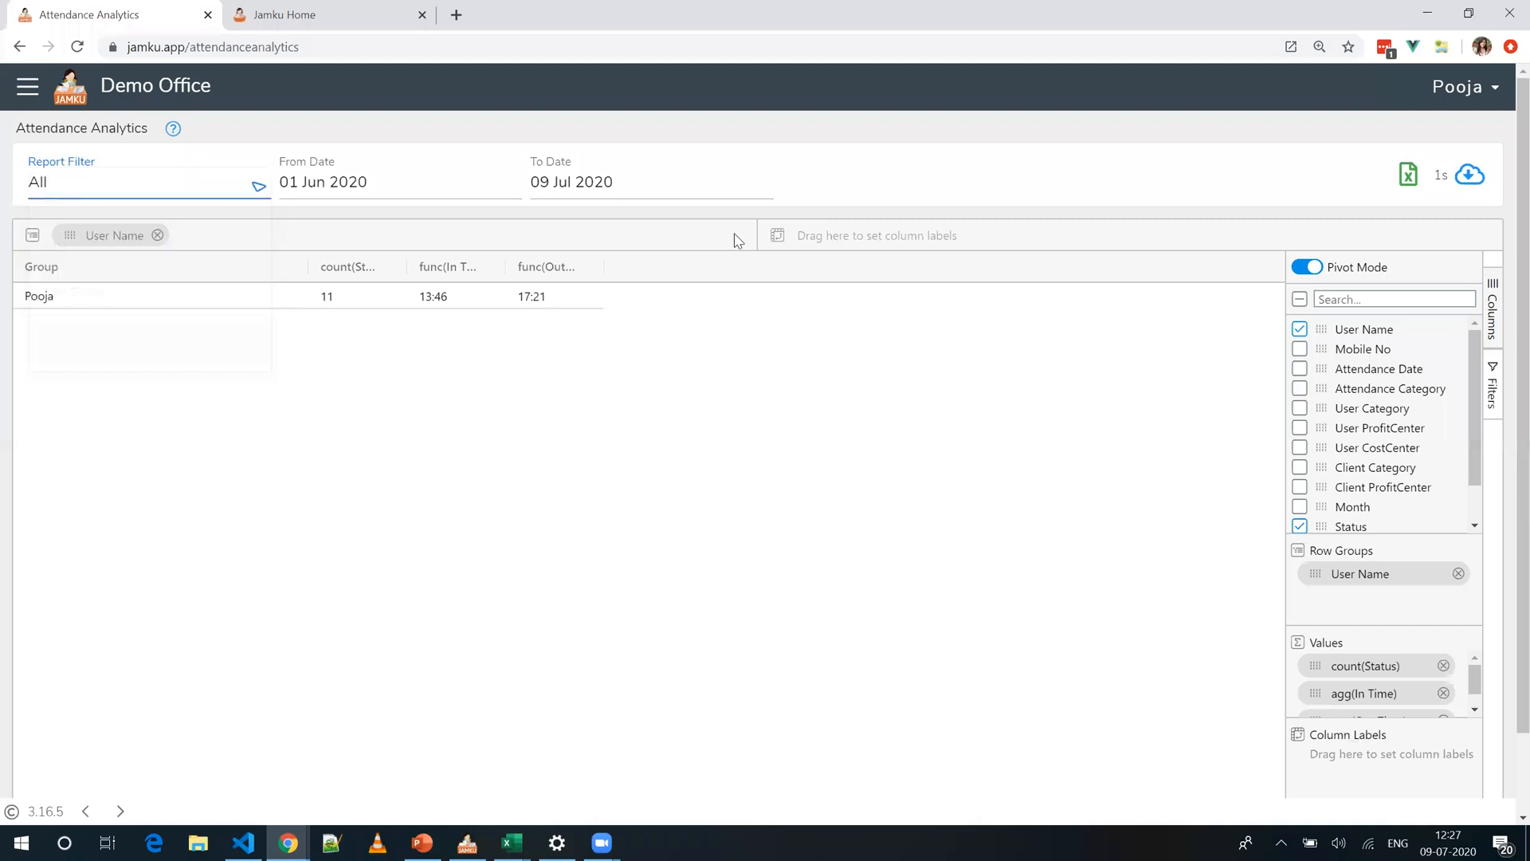
click(1486, 178)
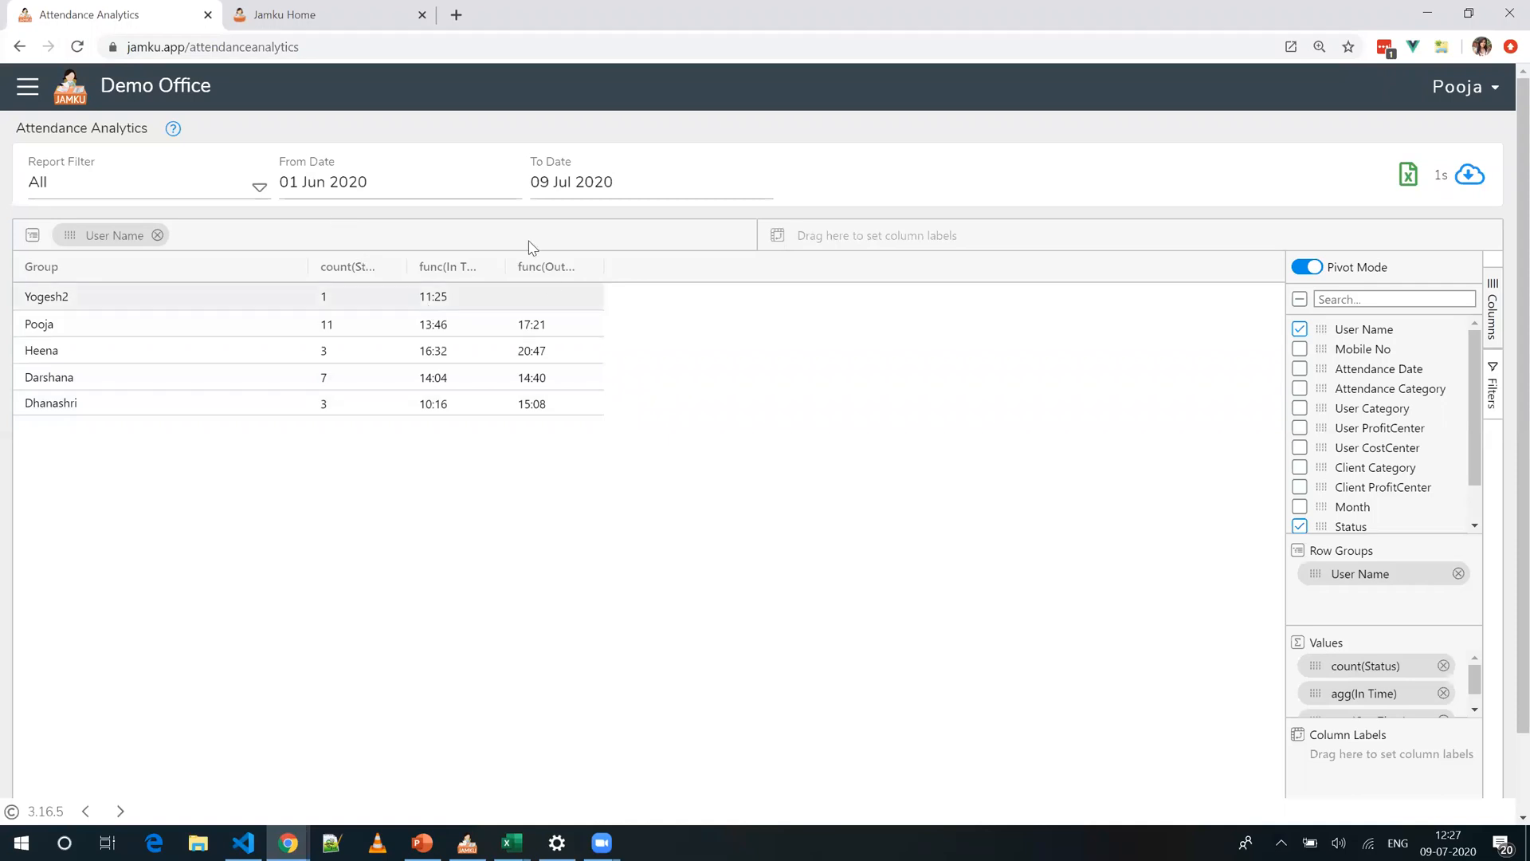
click(1300, 390)
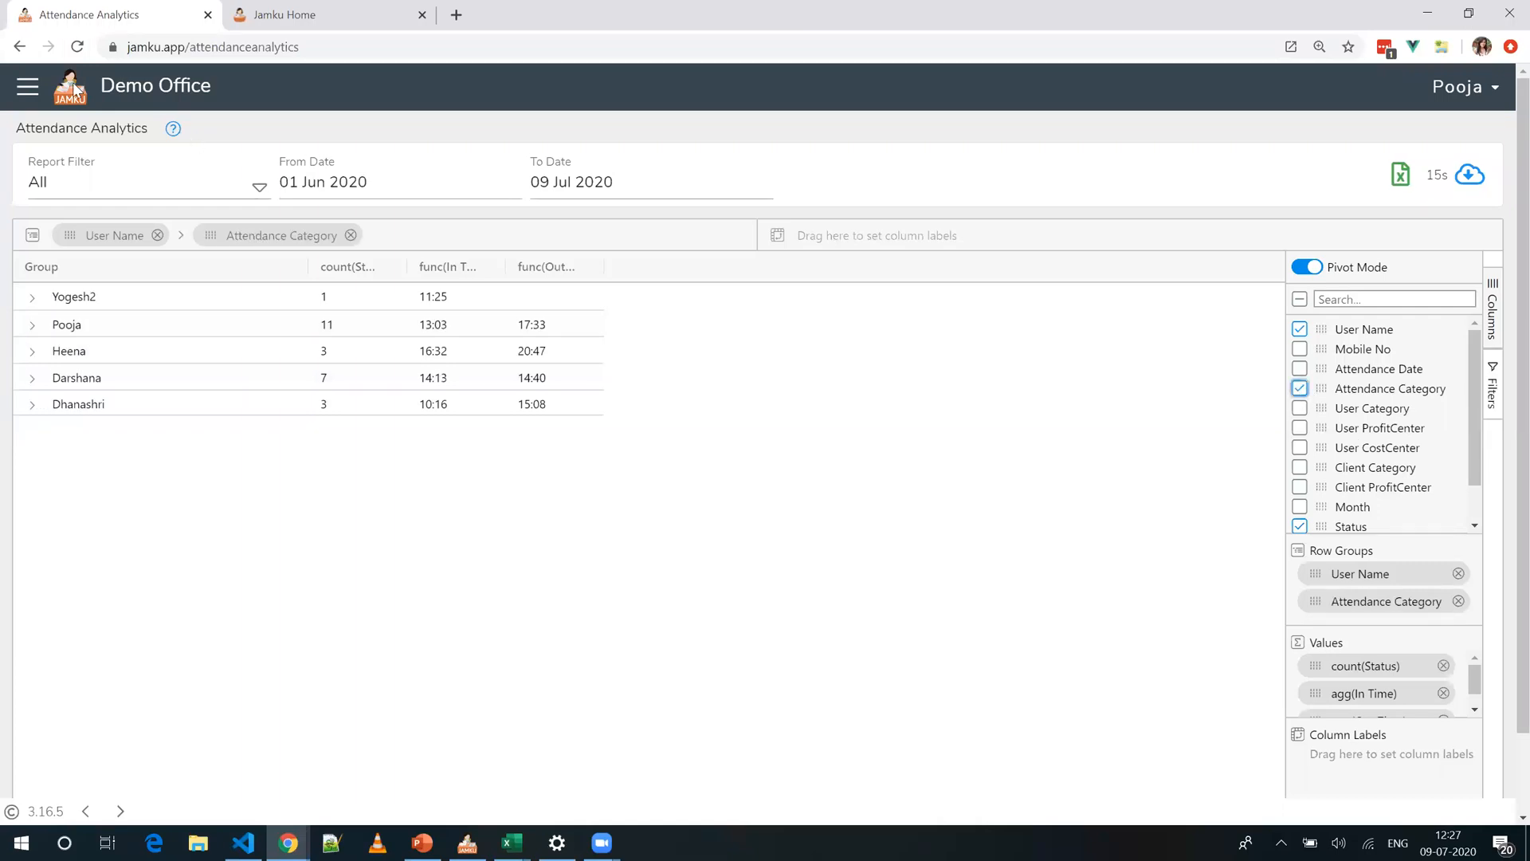
click(28, 86)
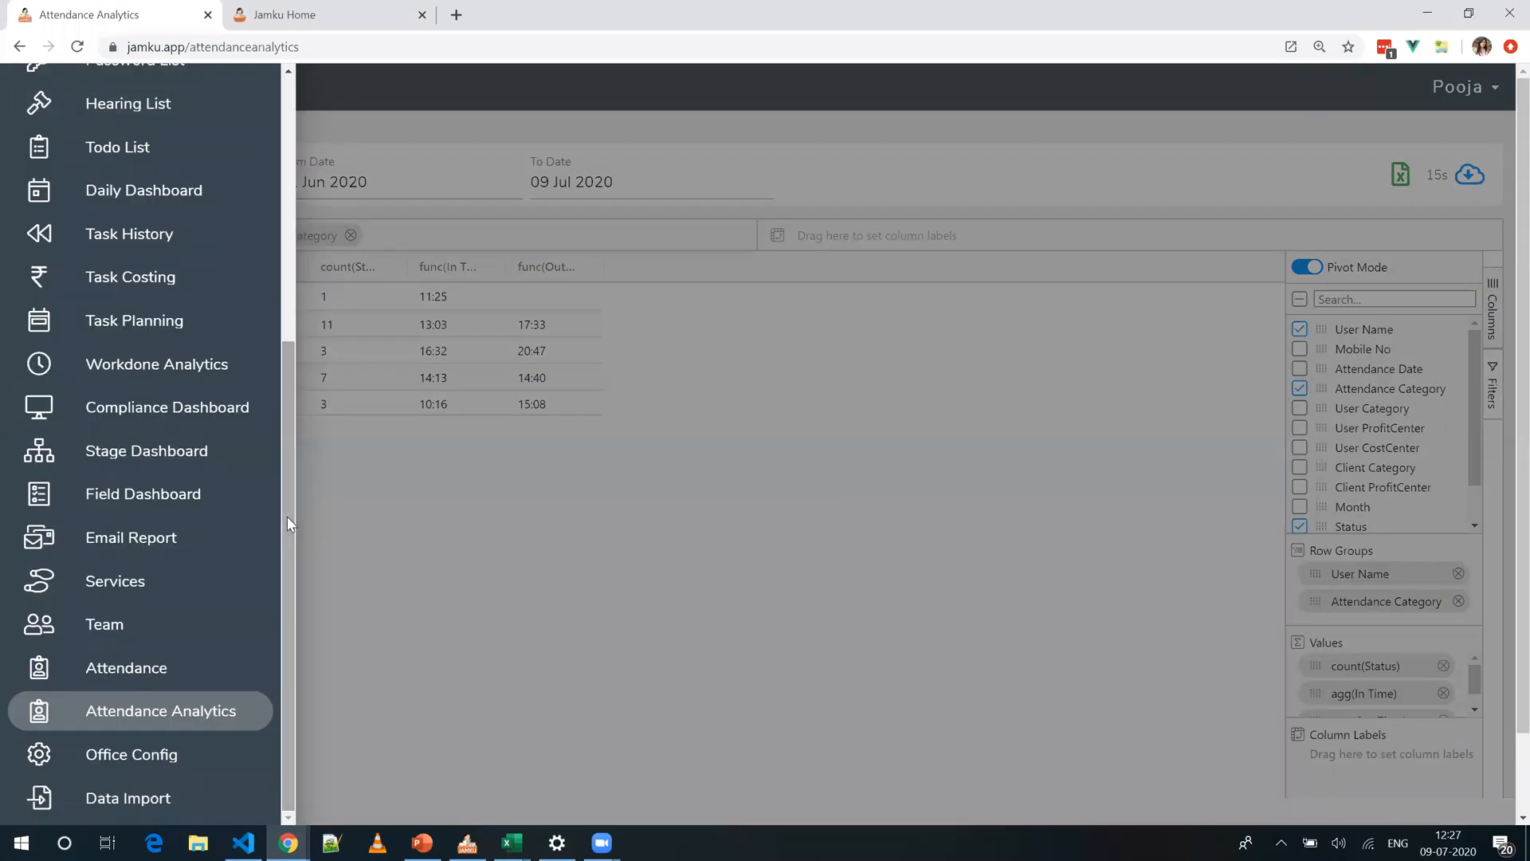
drag(287, 516, 291, 250)
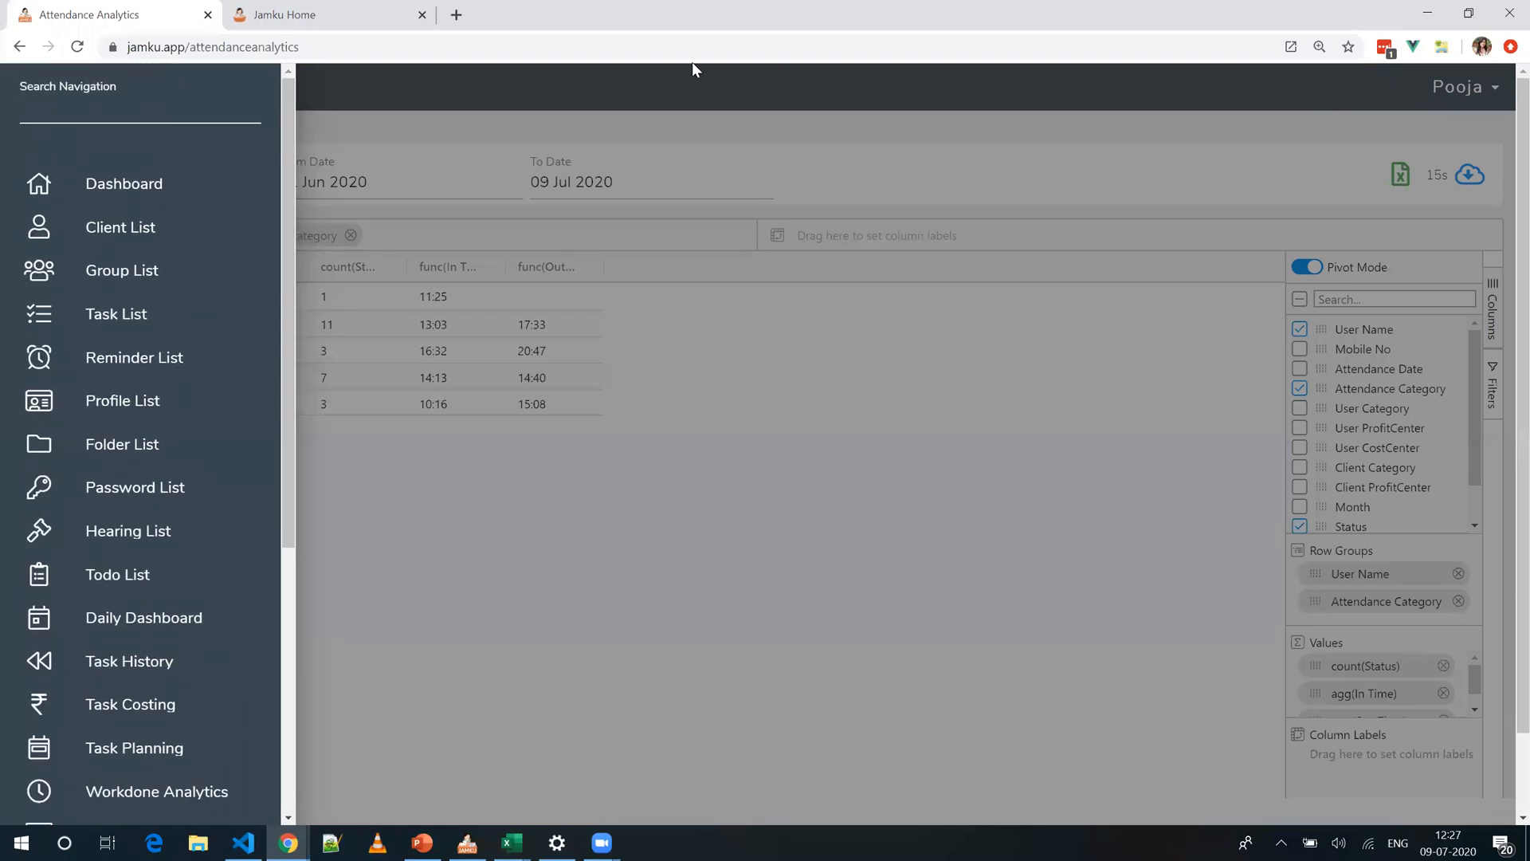
click(730, 107)
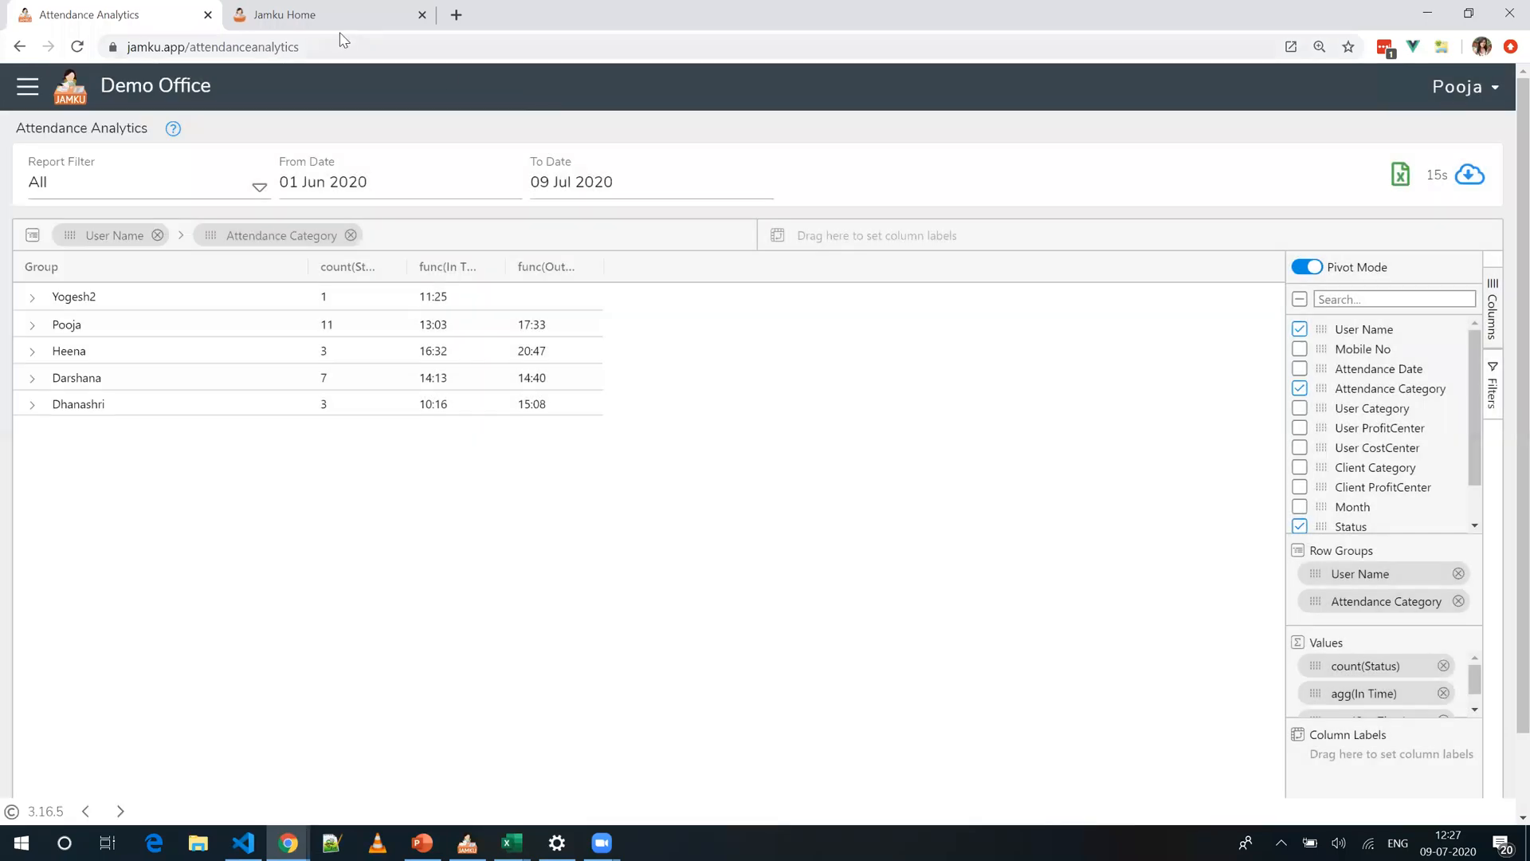
Step: Compare the web addresses of the Jamku v2 home page and the Attendance Analytics page, ending on the v2 home page
click(299, 5)
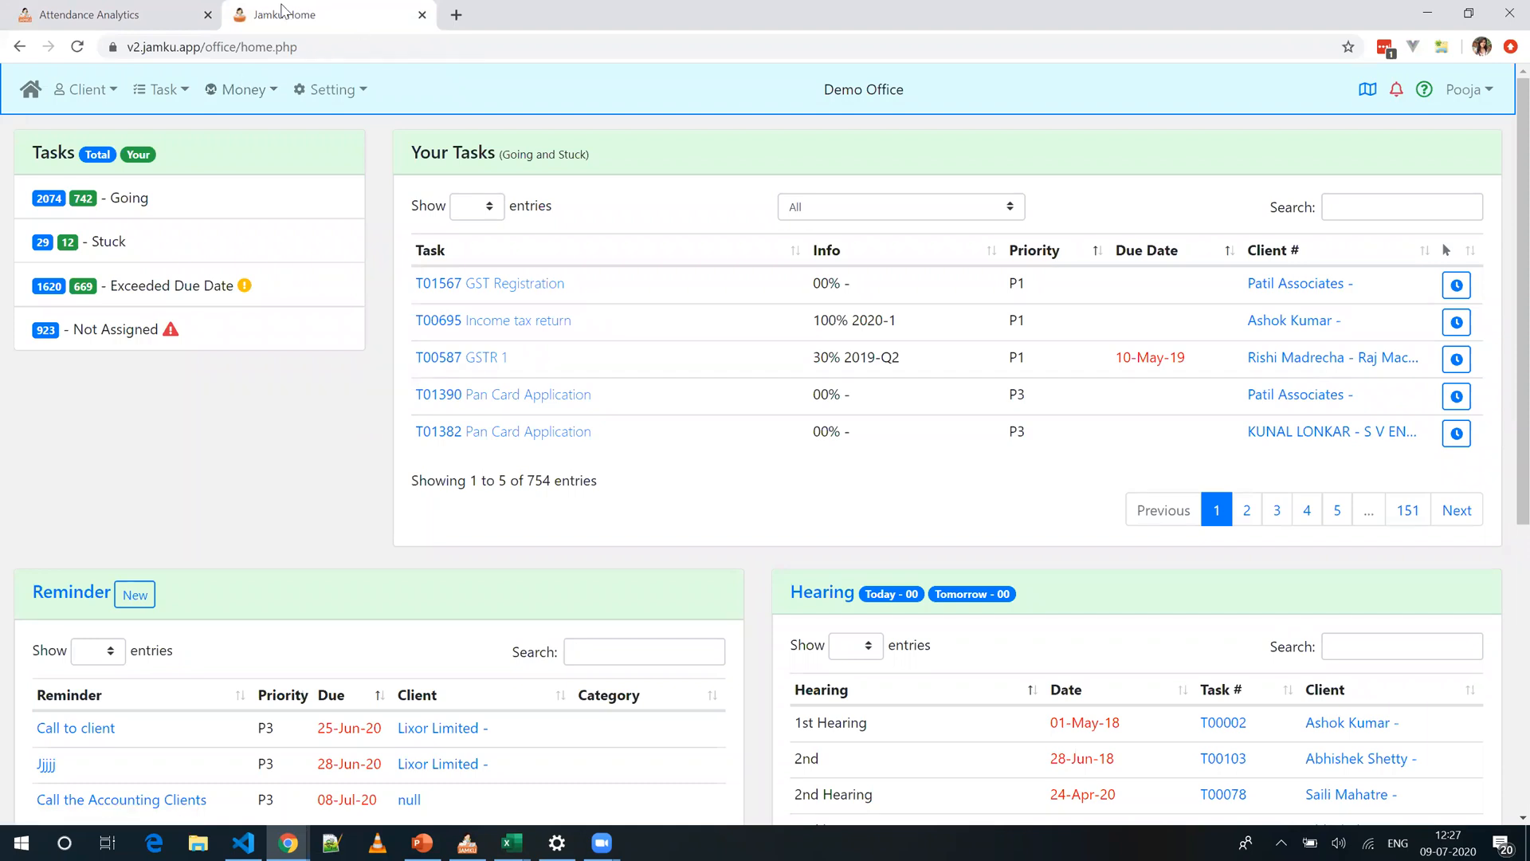
drag(128, 45, 242, 47)
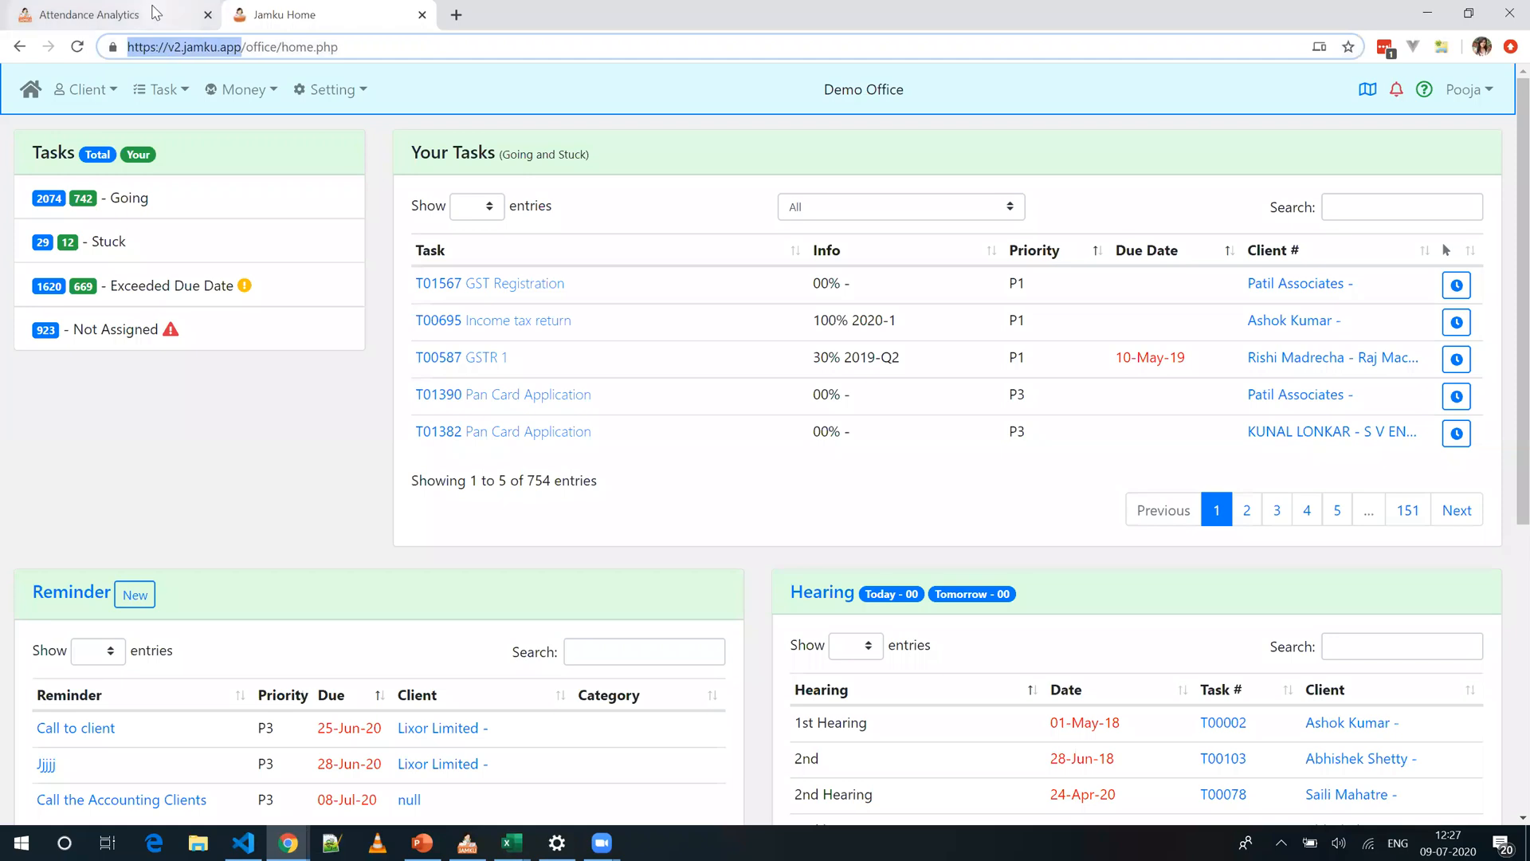
click(155, 12)
drag(127, 48, 186, 48)
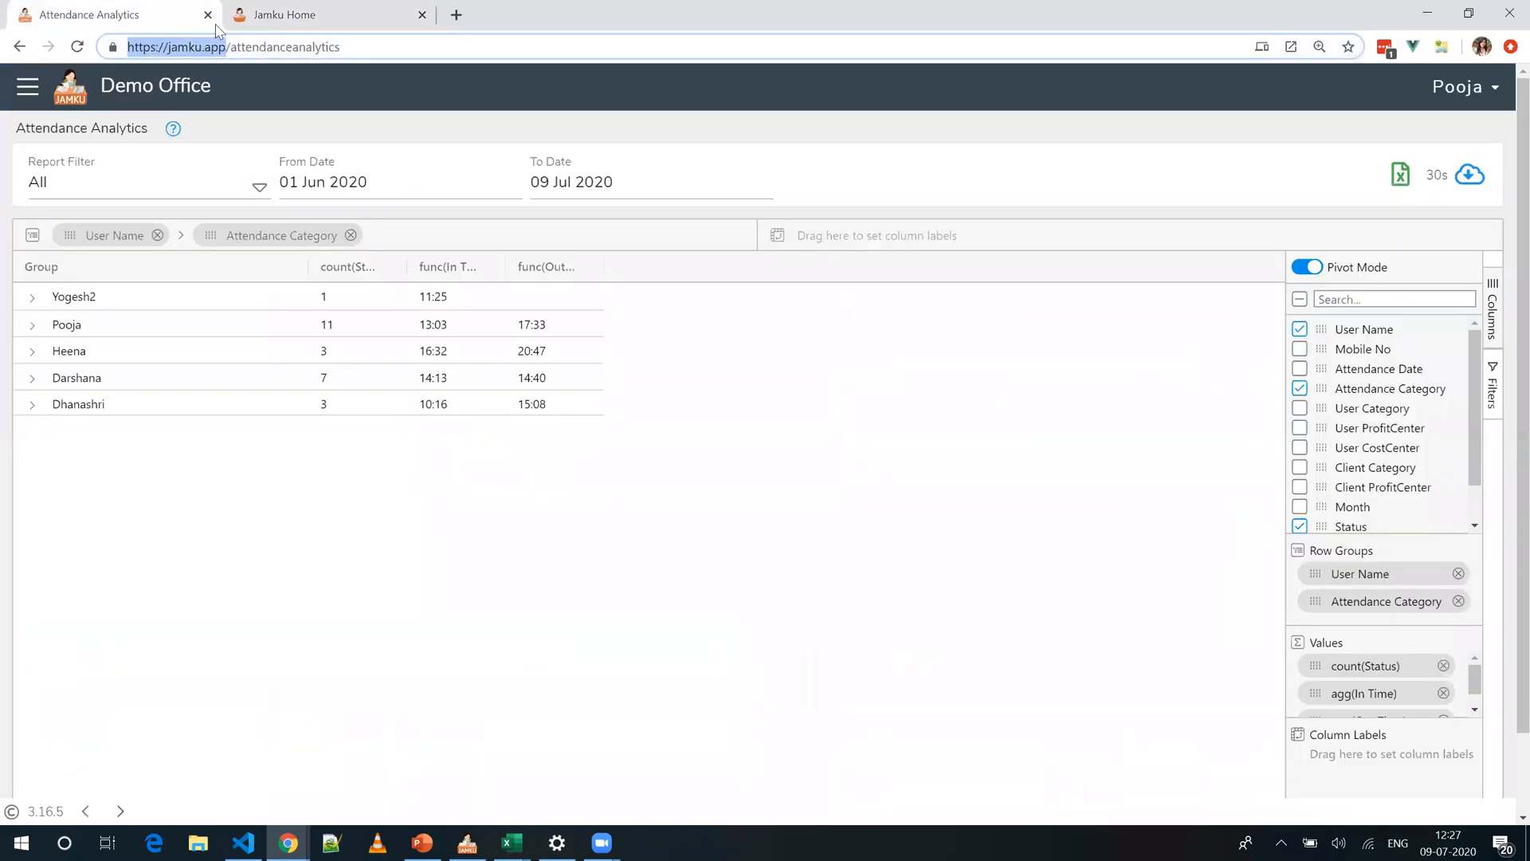
click(289, 17)
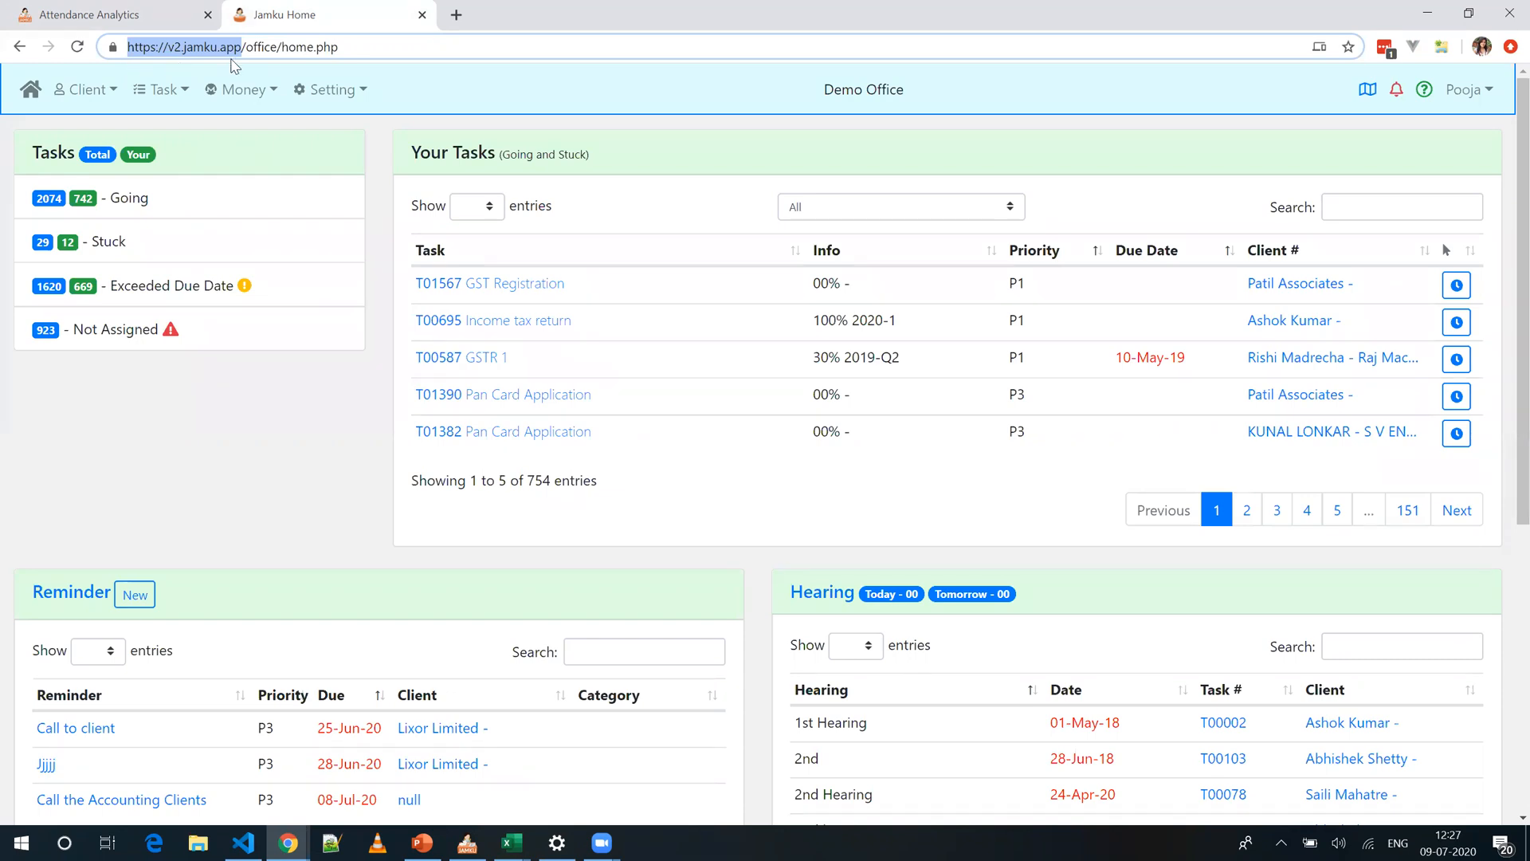
click(571, 120)
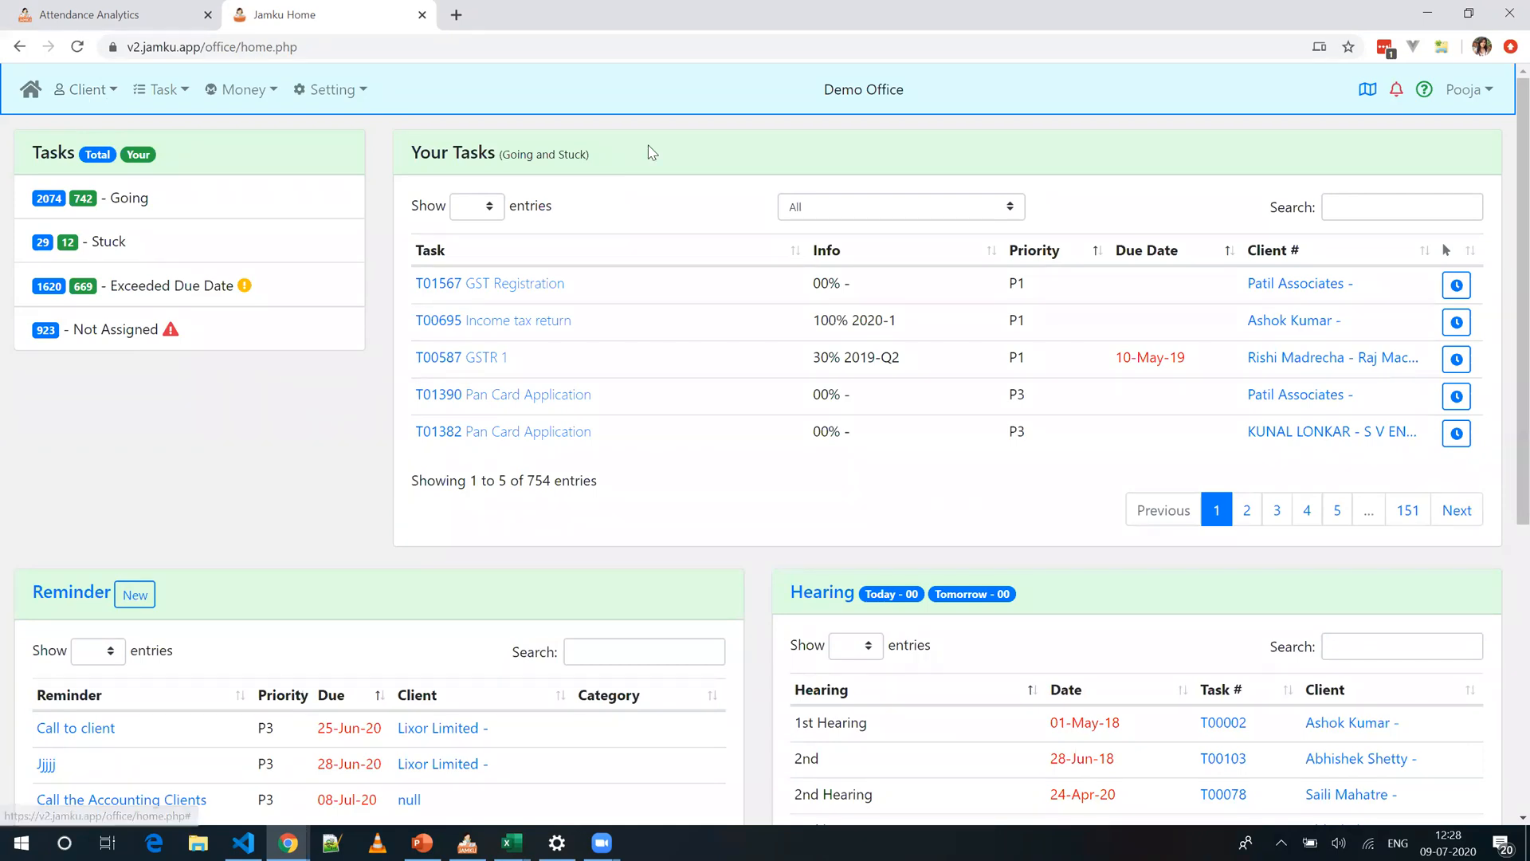
Step: Open the client Patil Associates and show the Client Login section of its profile
click(1281, 291)
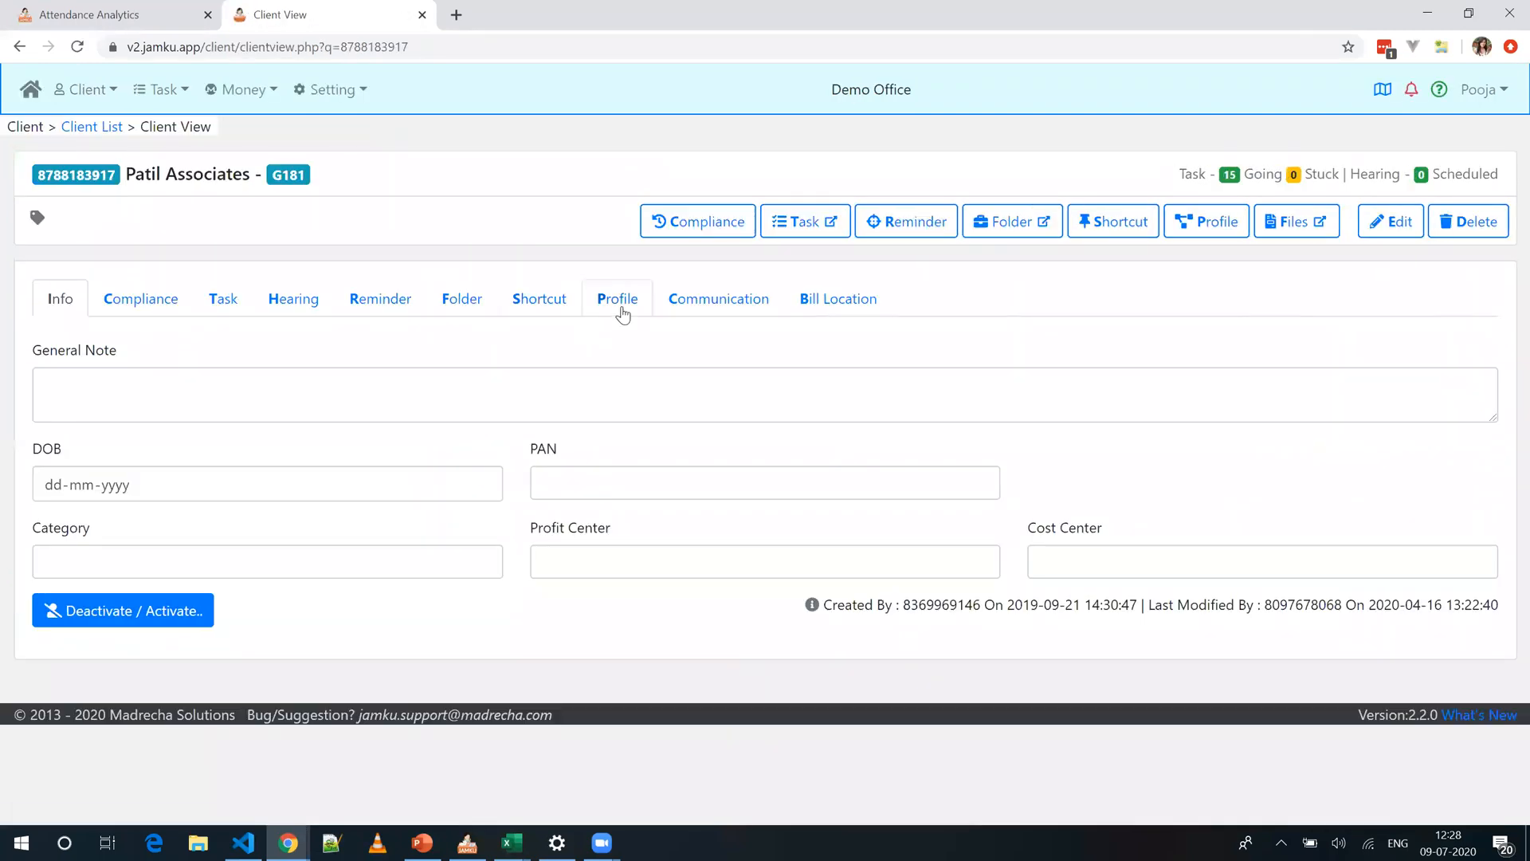
click(619, 307)
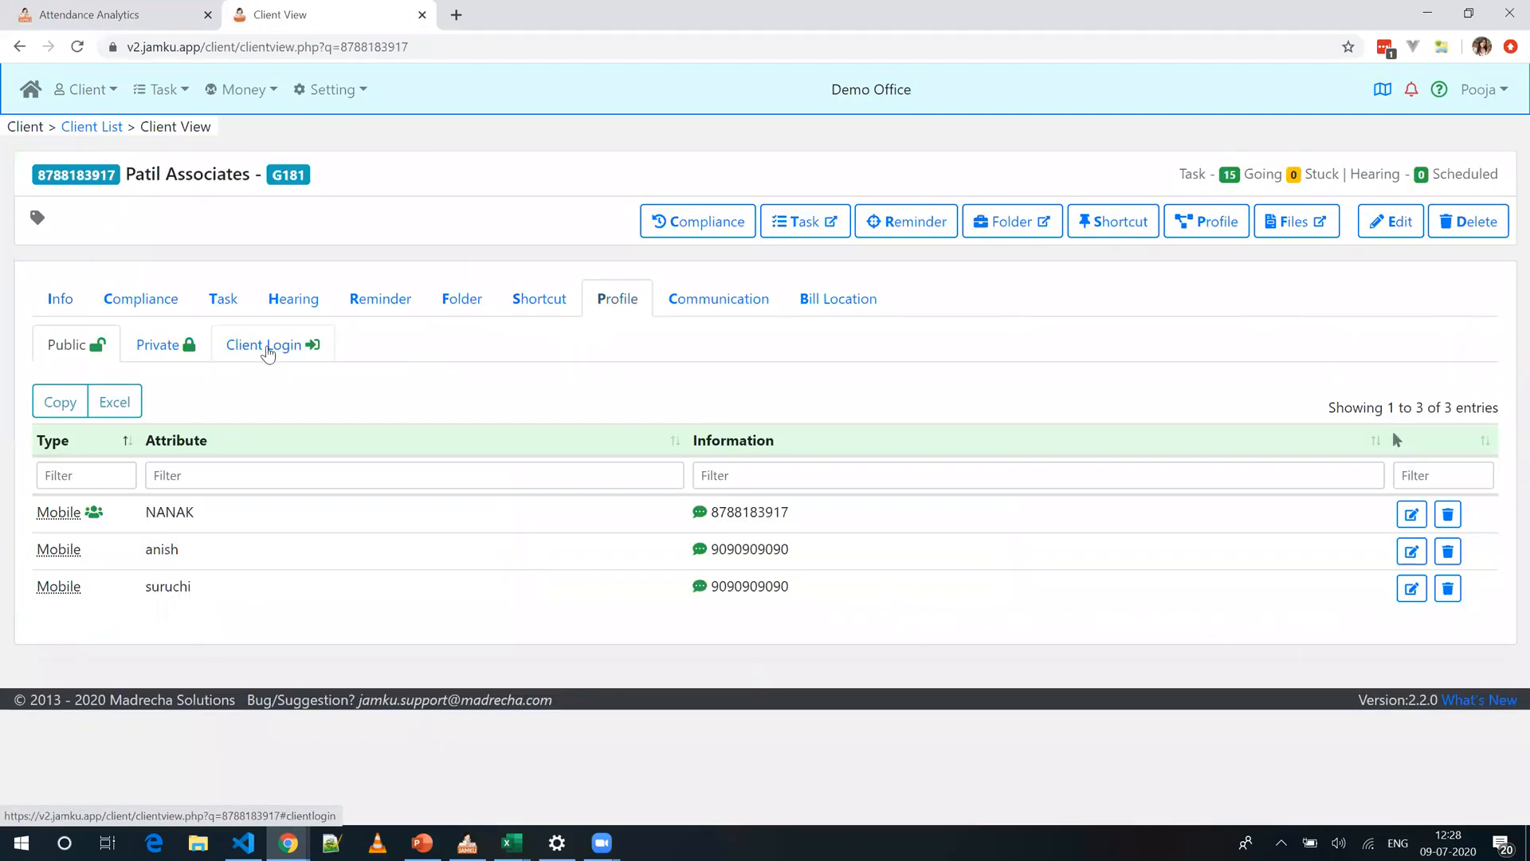
click(294, 354)
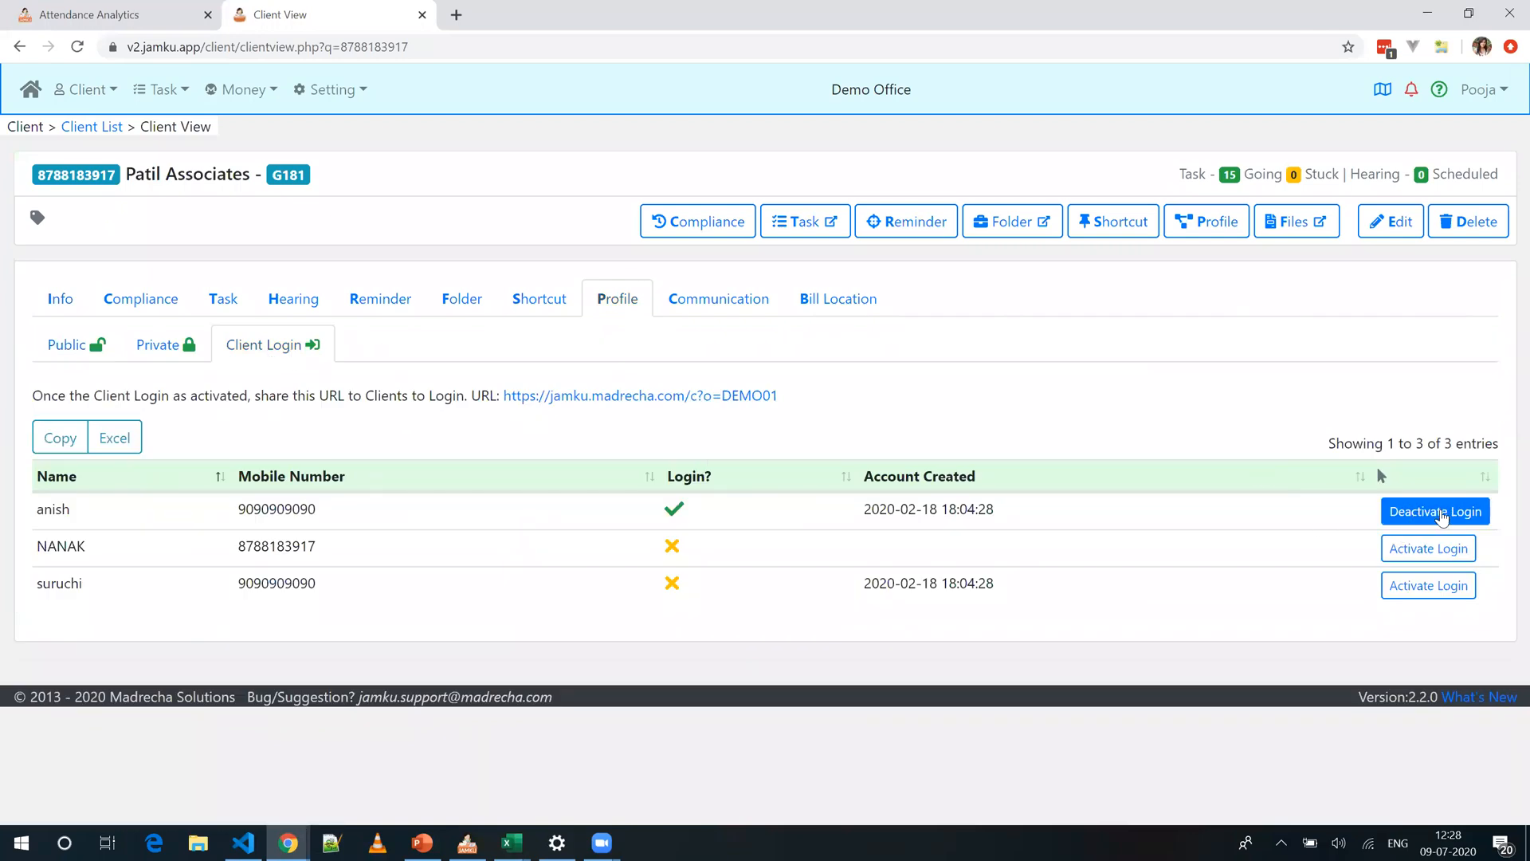
Step: Deactivate and reactivate the client login of the first listed contact, and point out the contact's mobile number
click(1442, 517)
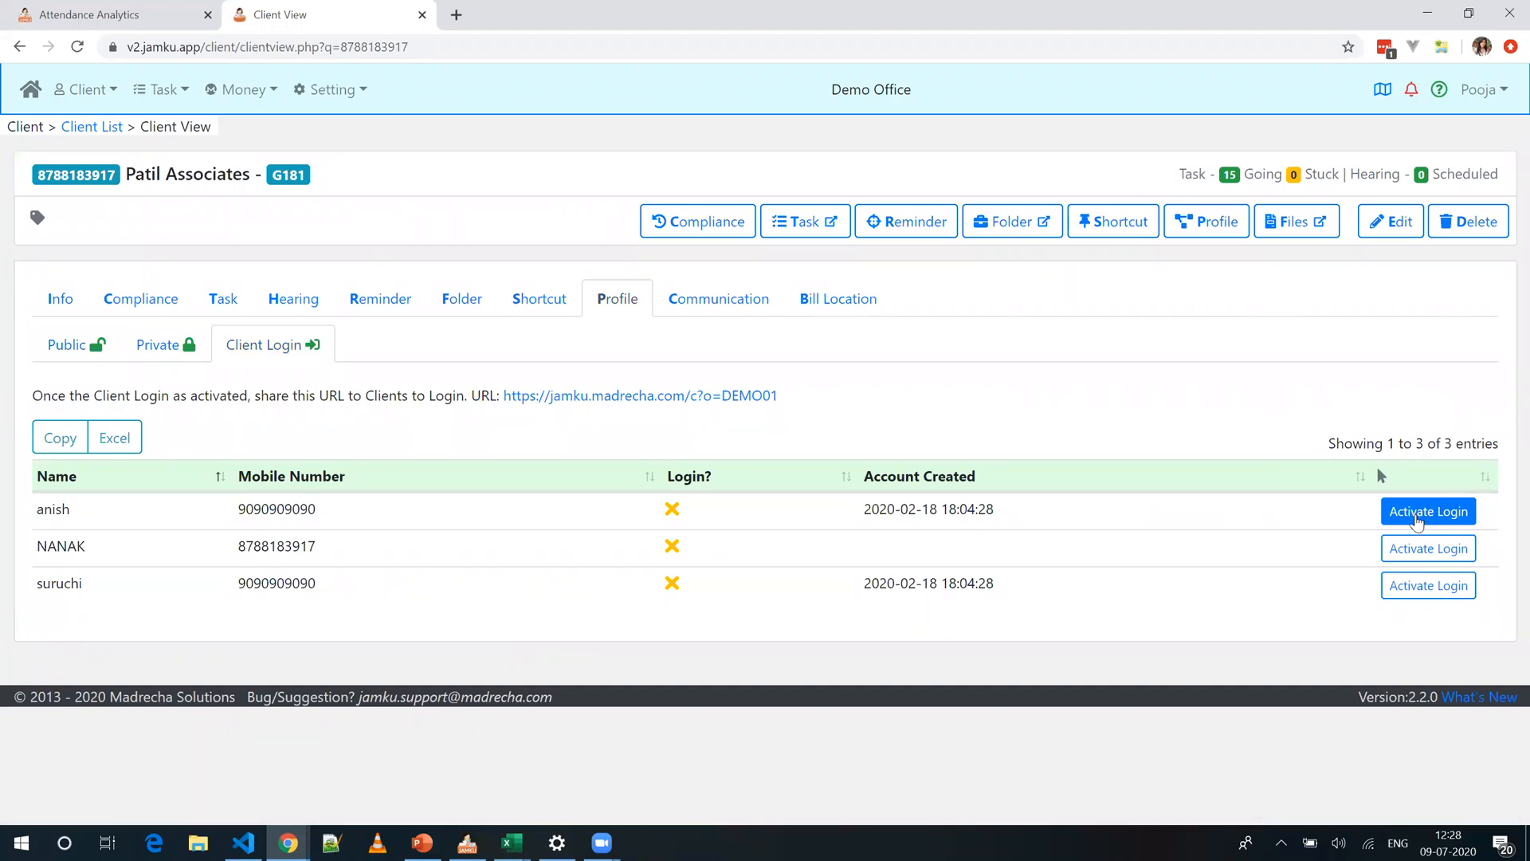
click(1416, 519)
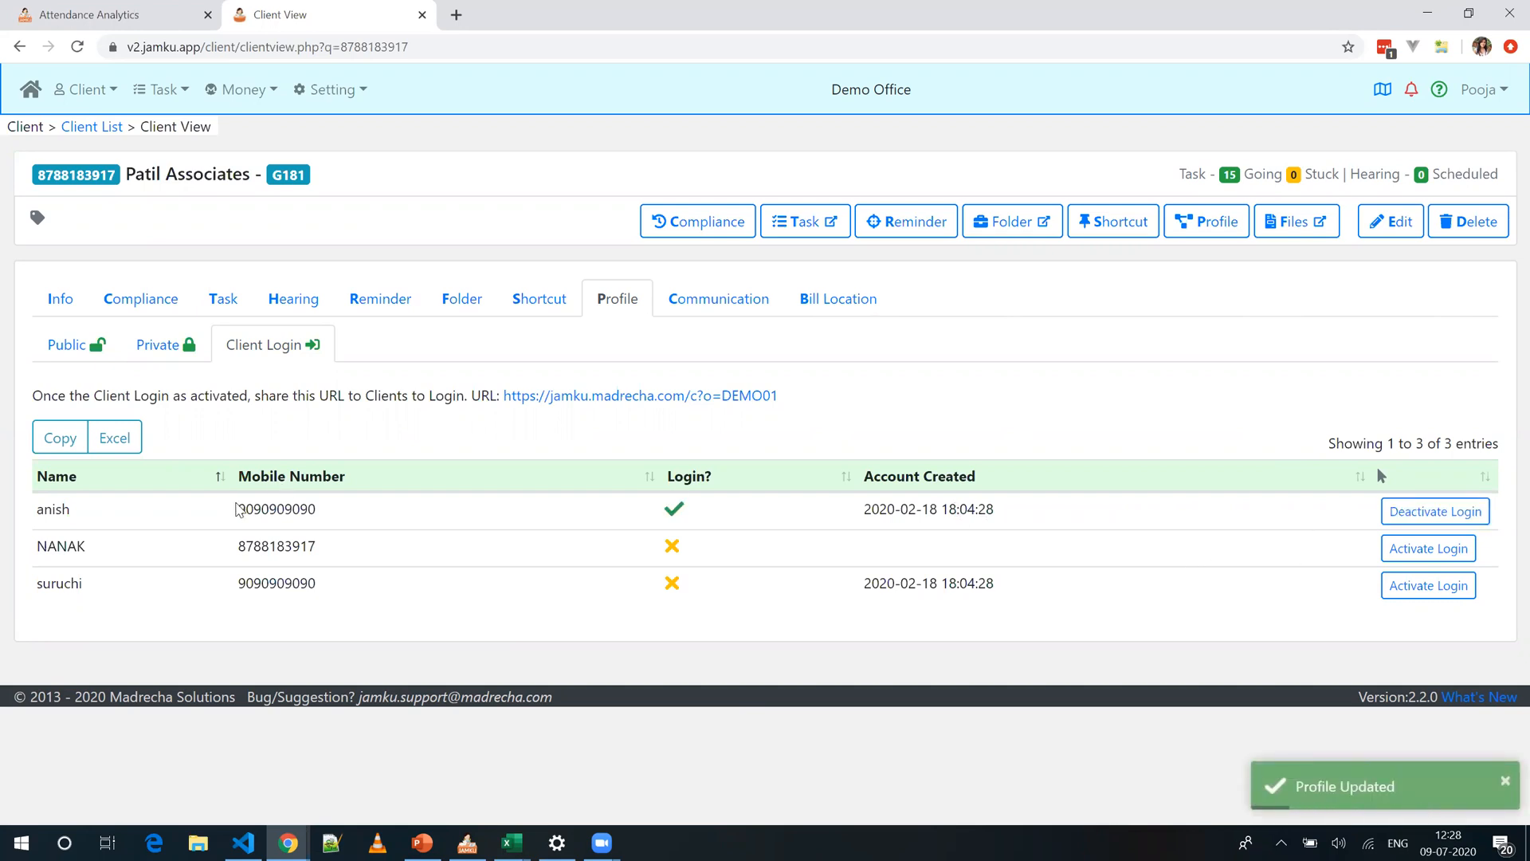
drag(240, 512, 342, 520)
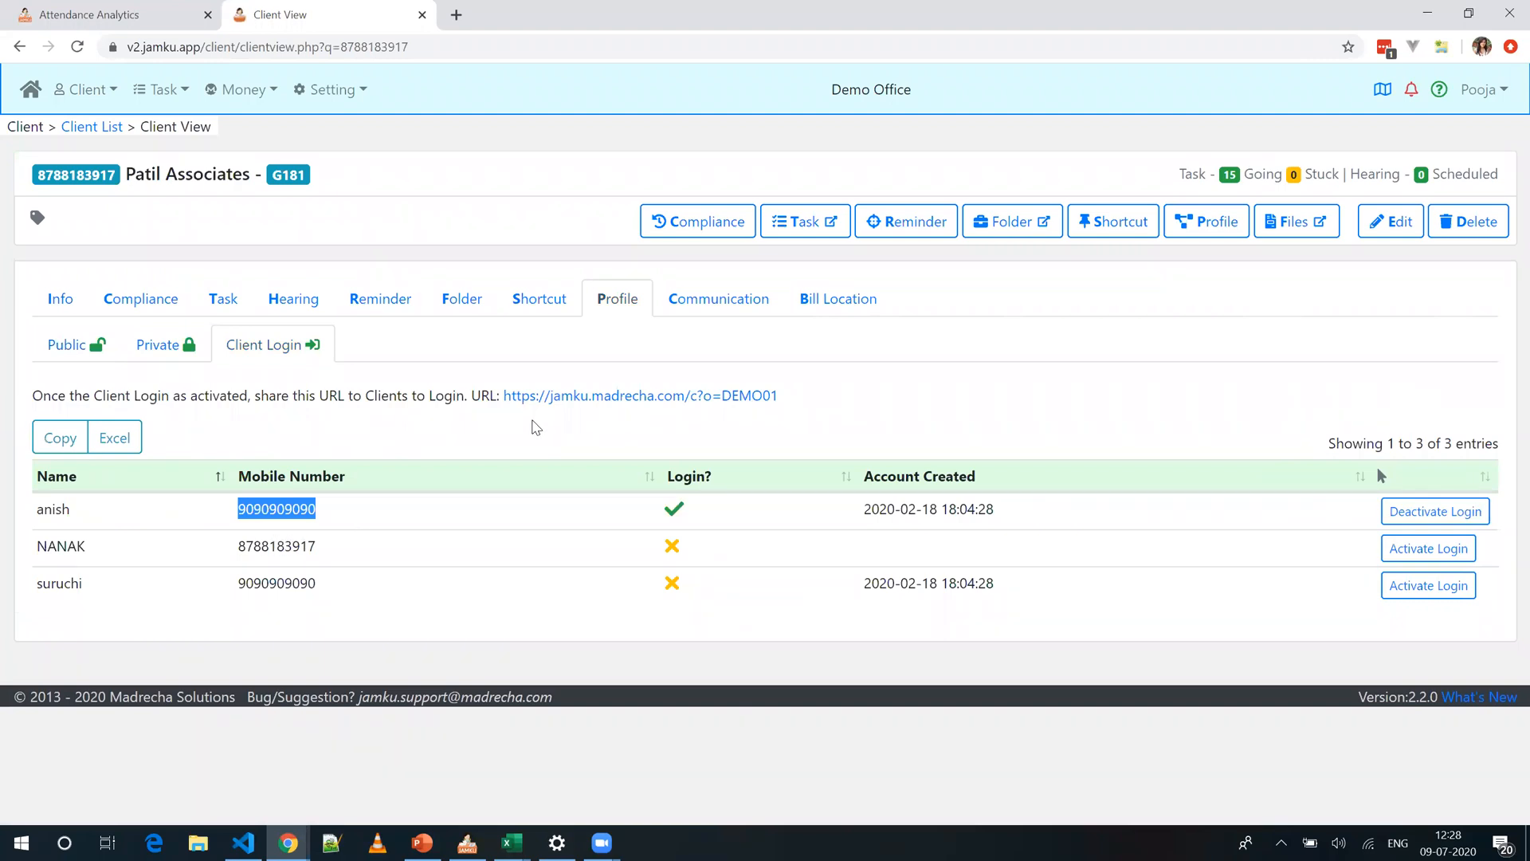
click(515, 439)
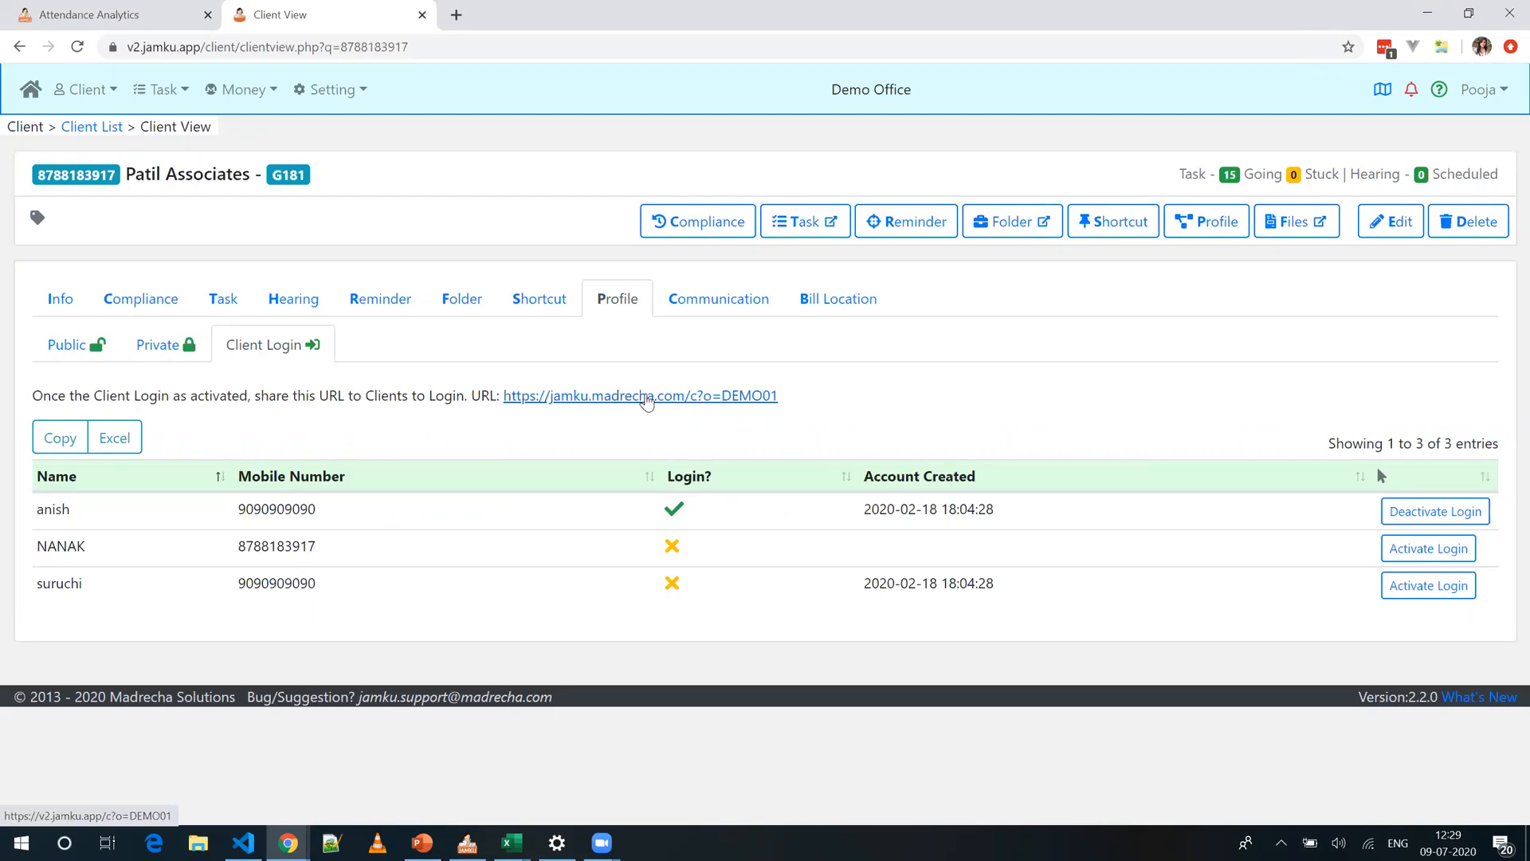
Step: View the client portal's login page through the shared client login URL, and return to the client record
click(648, 396)
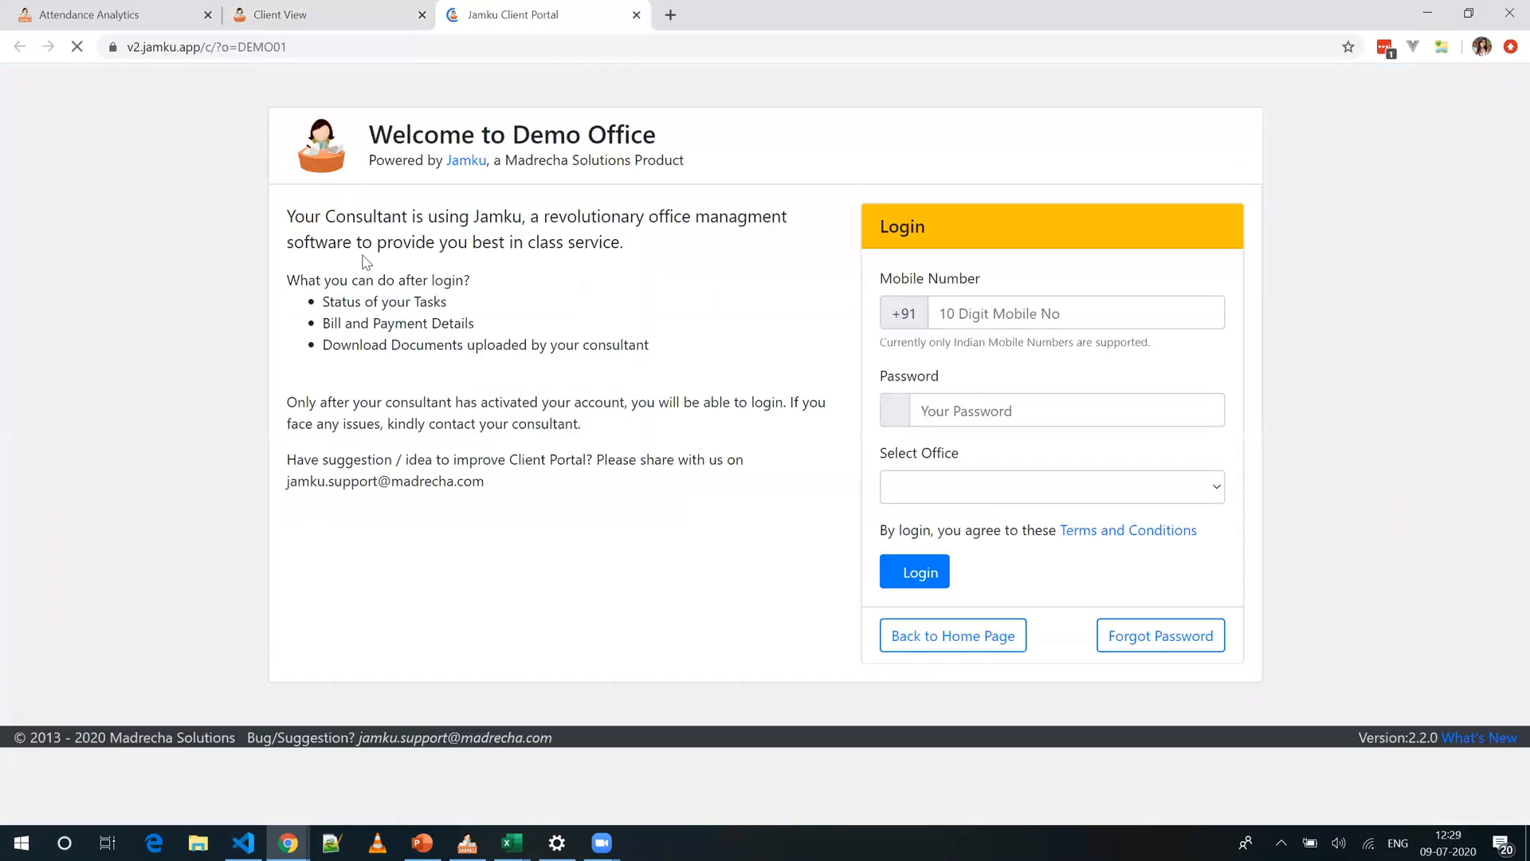
drag(523, 126, 738, 133)
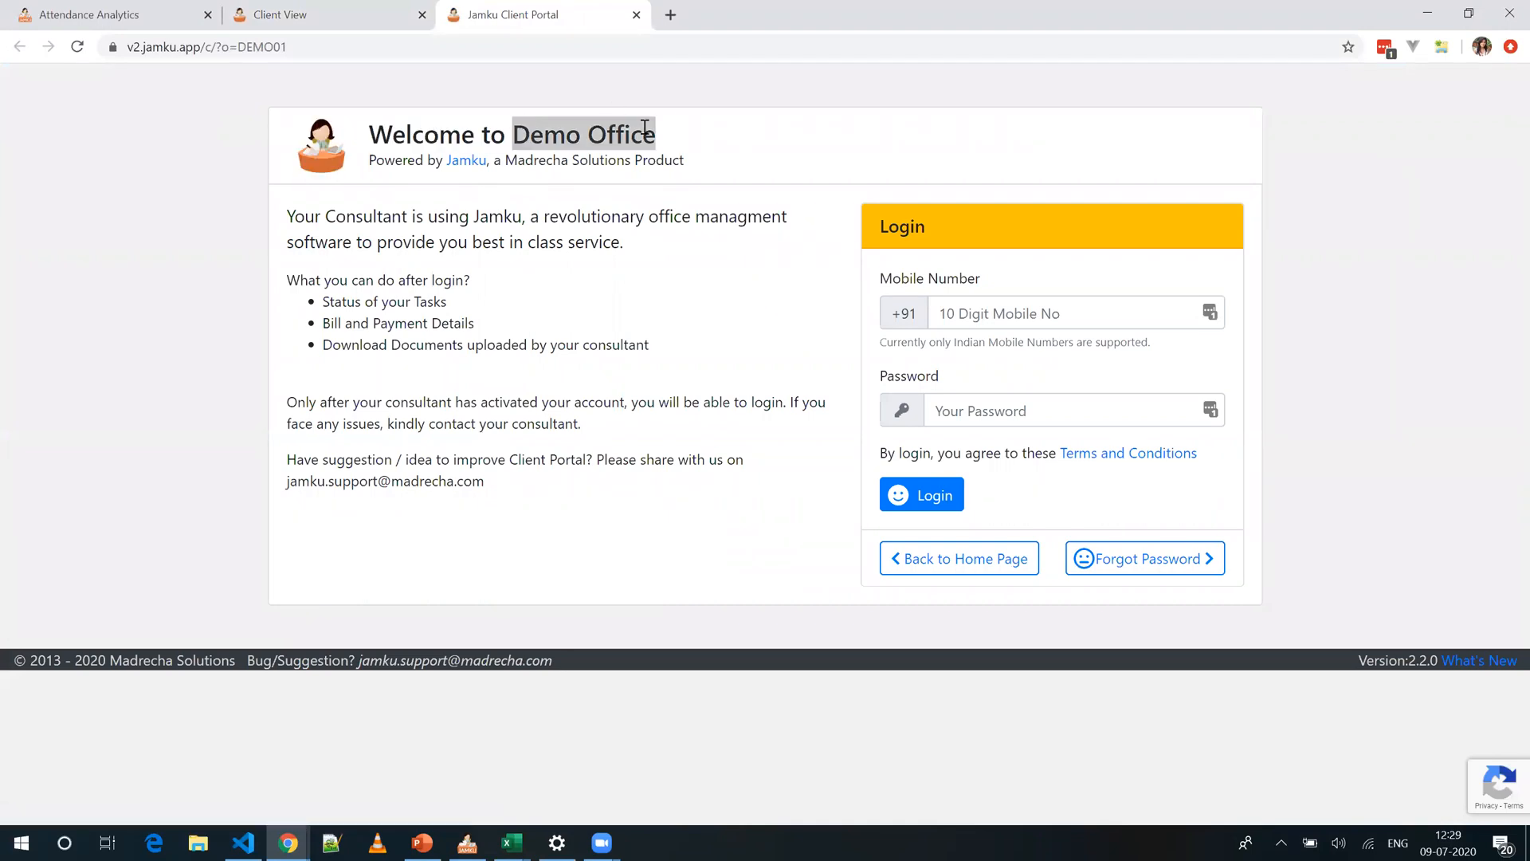
click(344, 14)
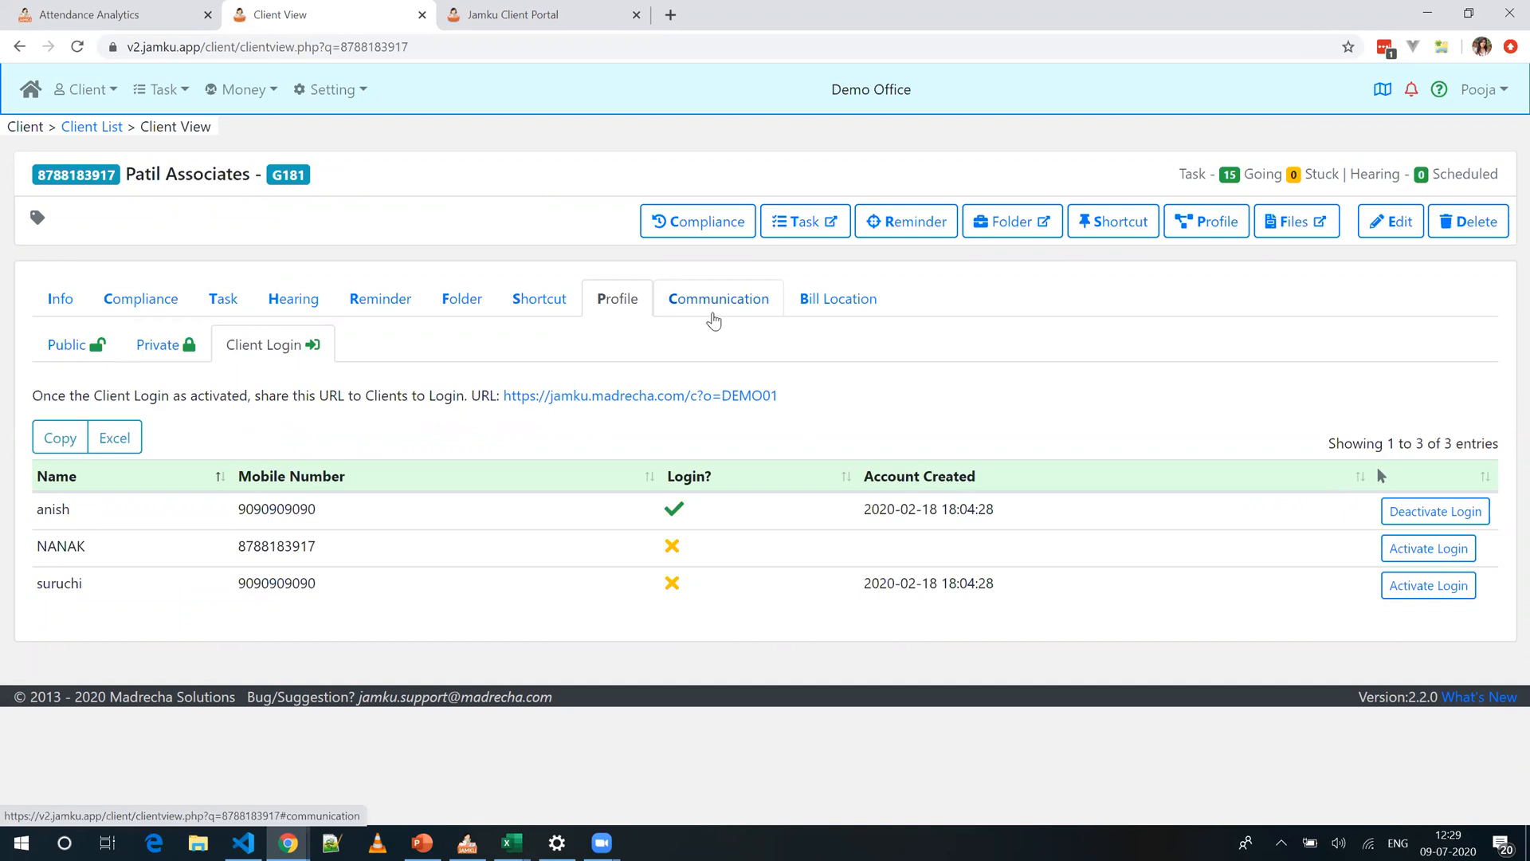
Step: View the client's SMS communication history, and open the Communication page for sending SMS to several clients
click(713, 320)
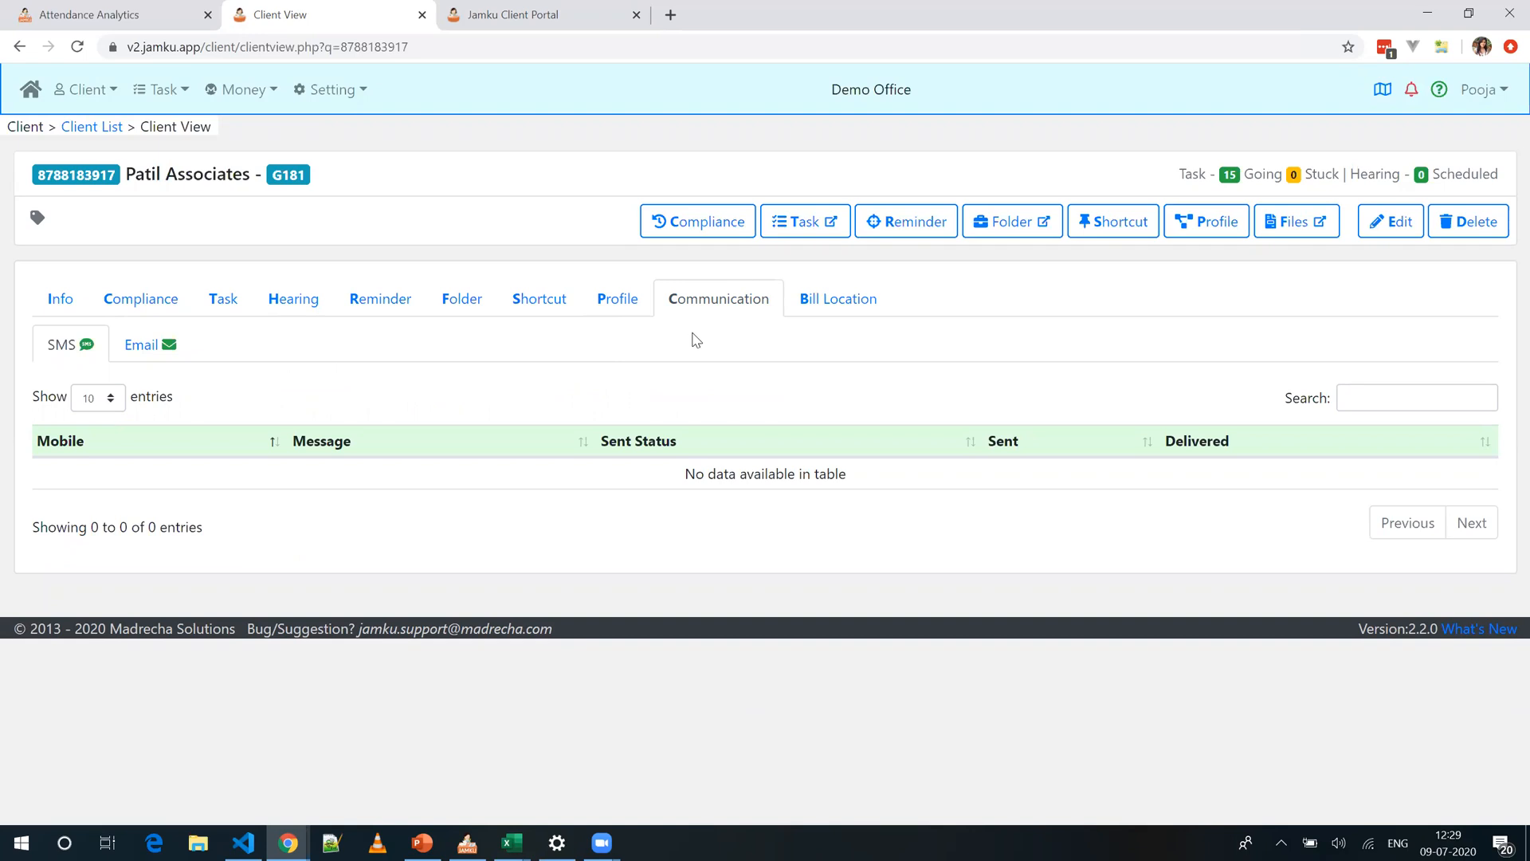
click(112, 90)
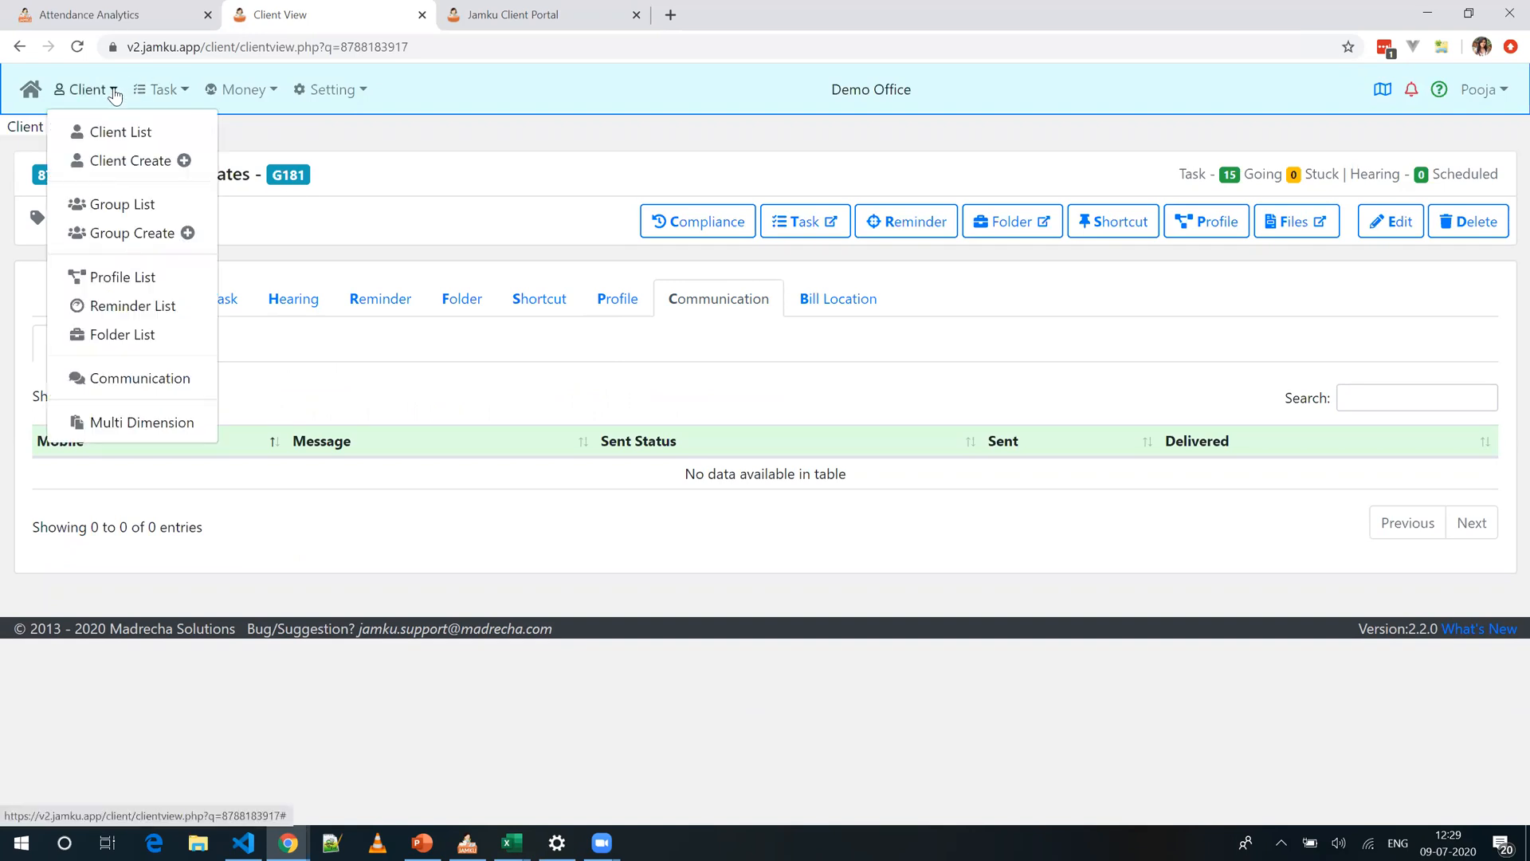
click(158, 387)
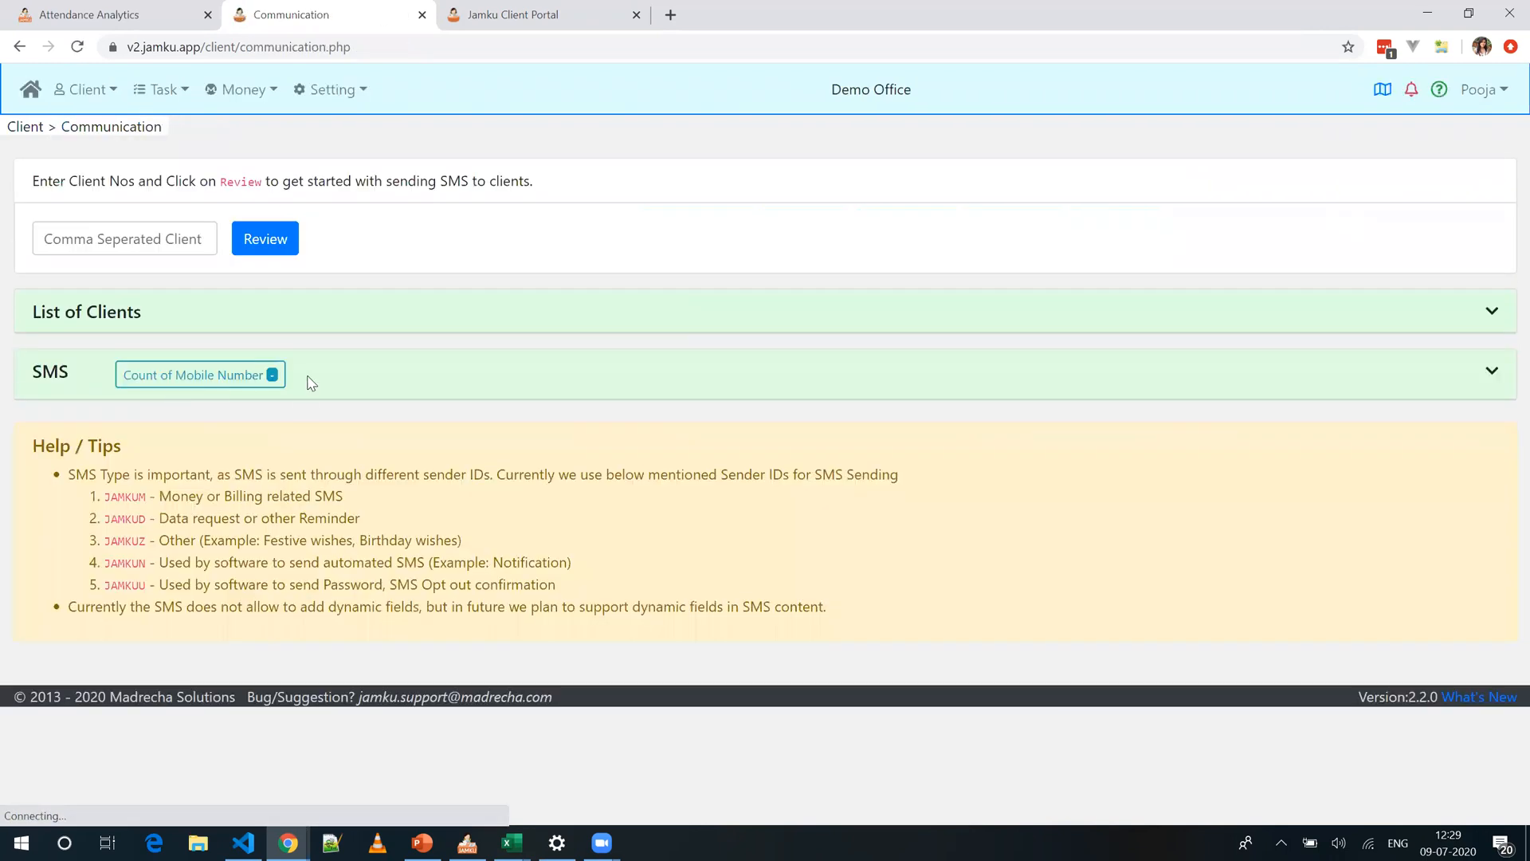
click(119, 244)
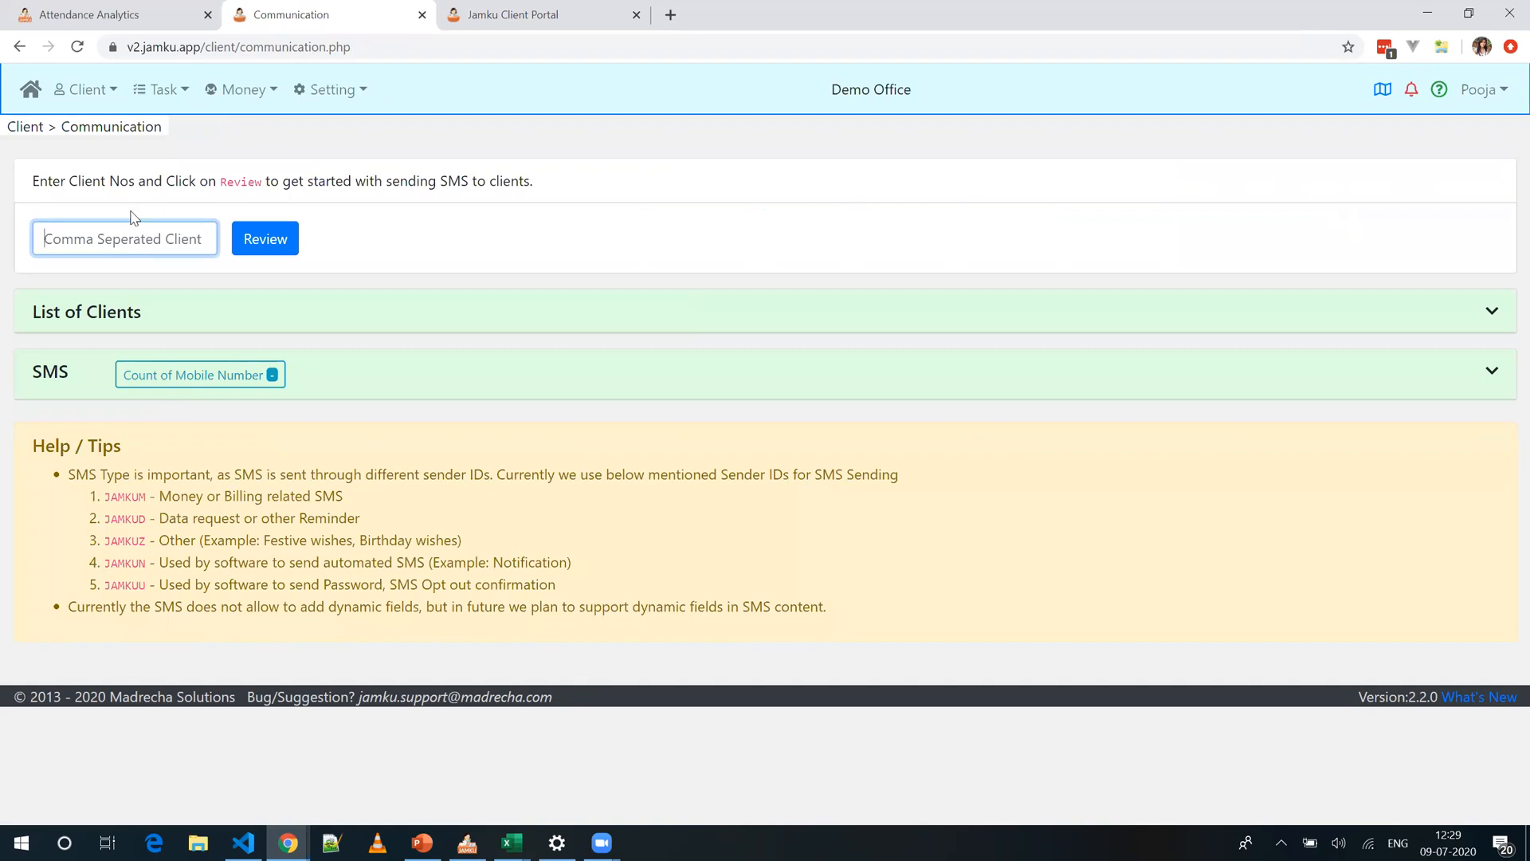
Step: Copy the client numbers of all active clients from the Client List
click(90, 92)
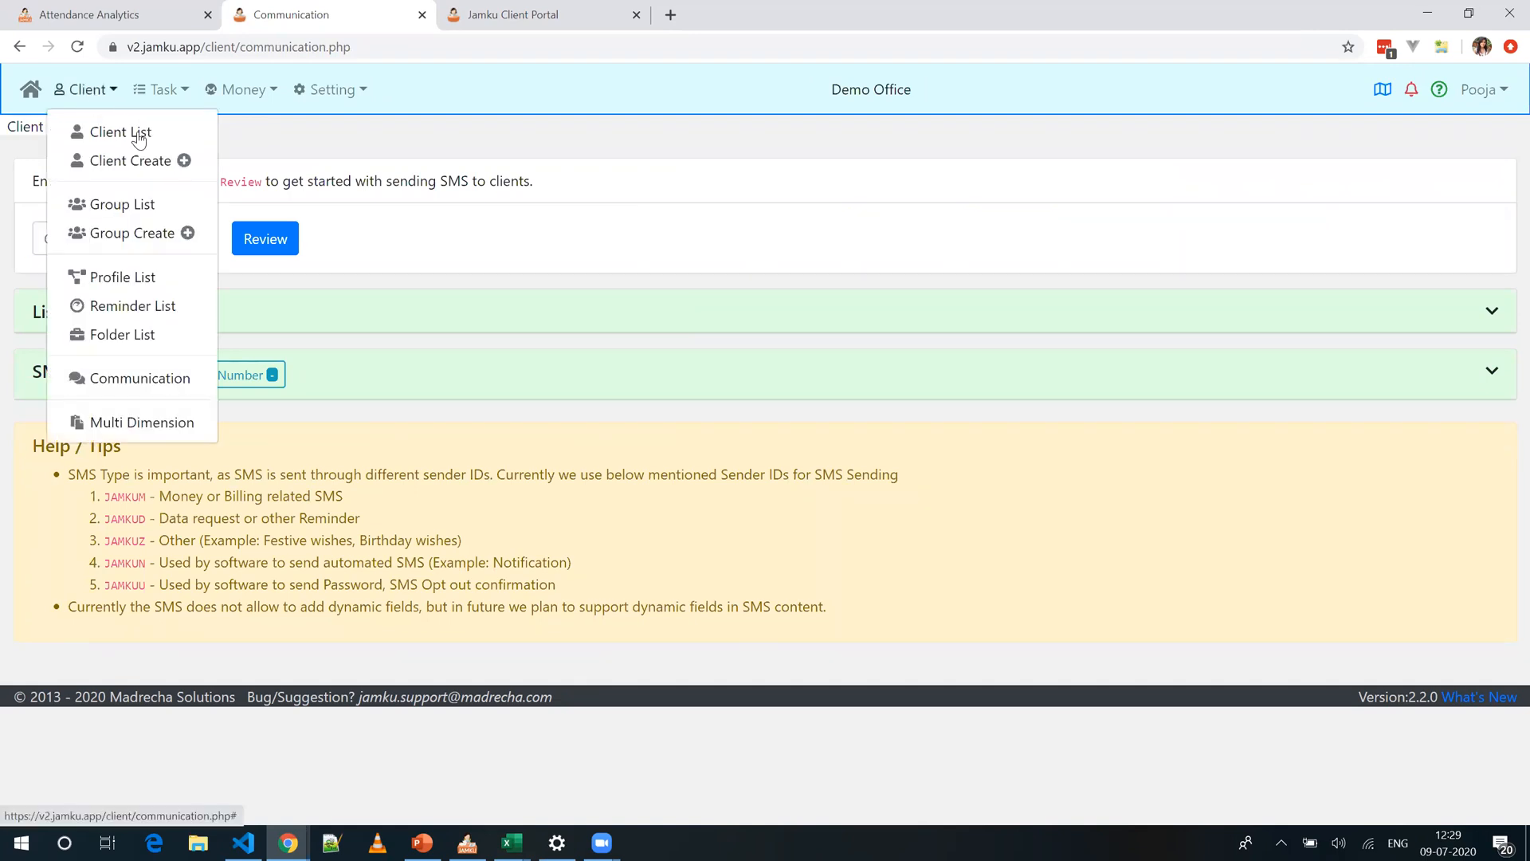
click(142, 137)
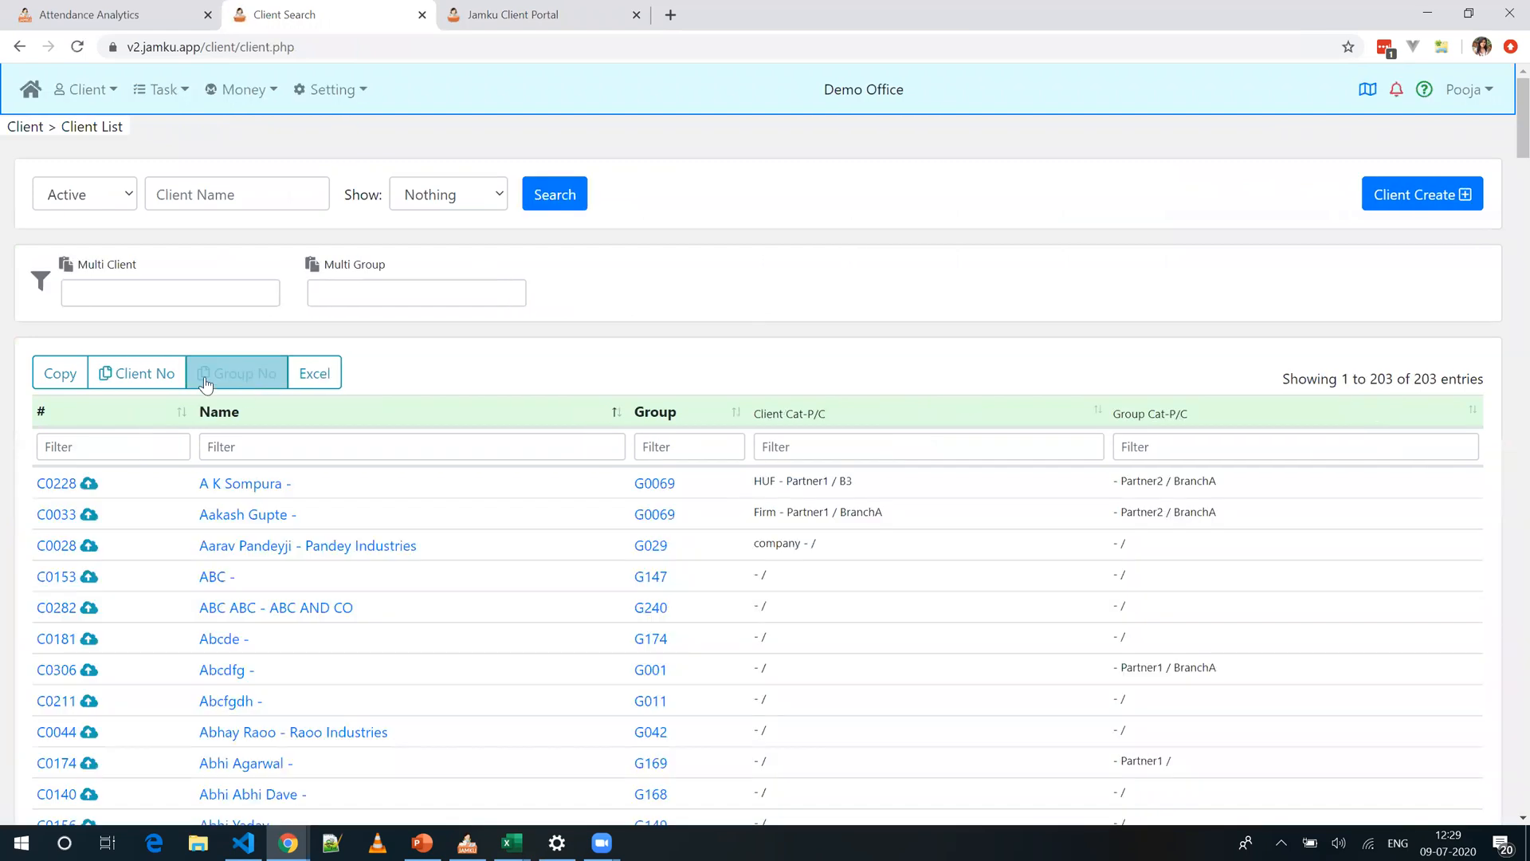
click(148, 375)
Step: Submit the copied client numbers for review on the Communication page, and expand the SMS section
click(94, 90)
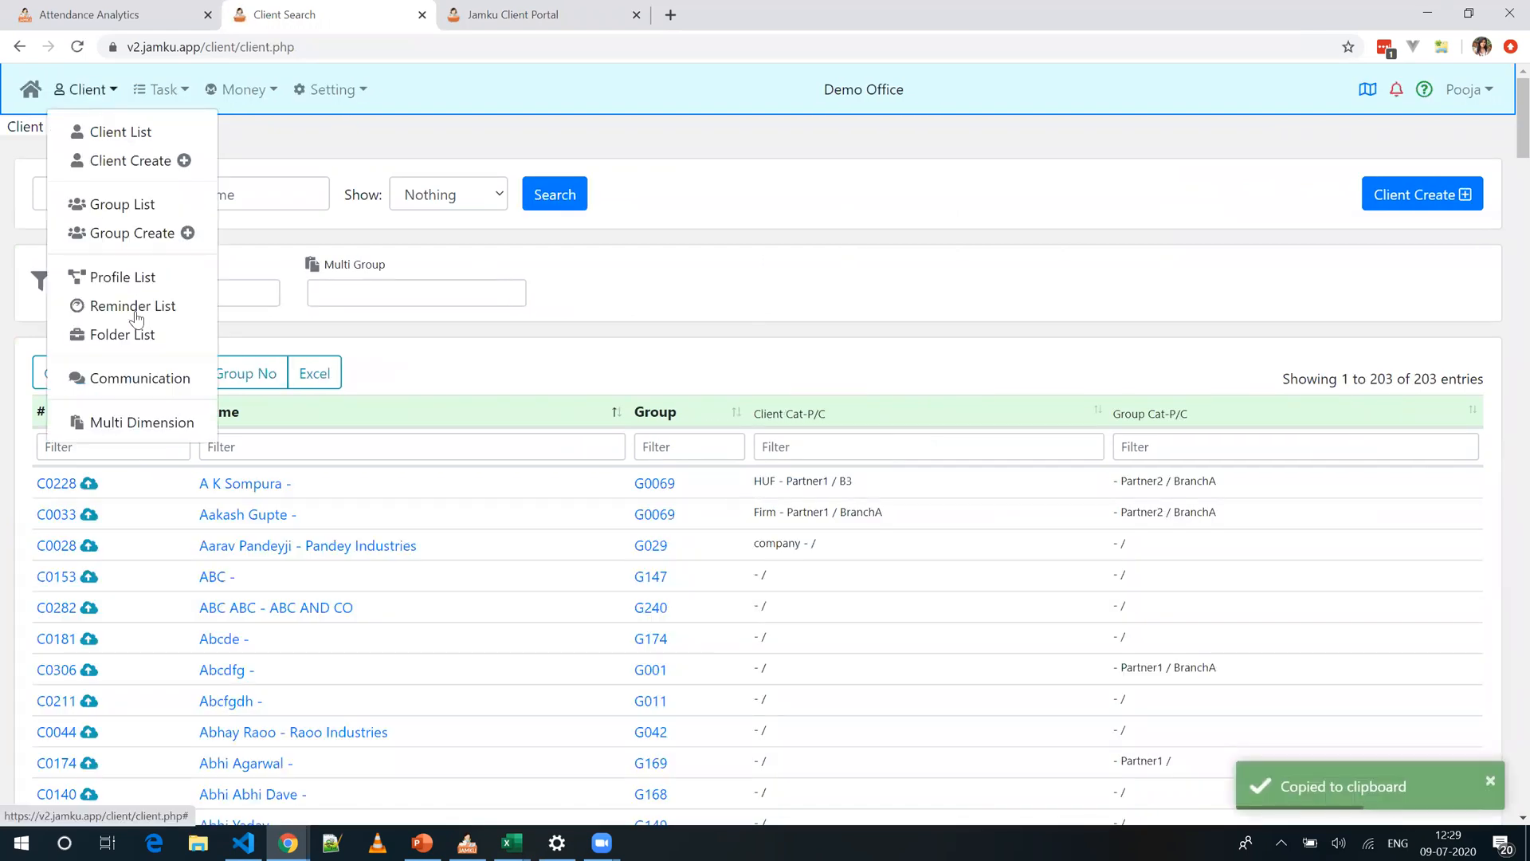
click(167, 372)
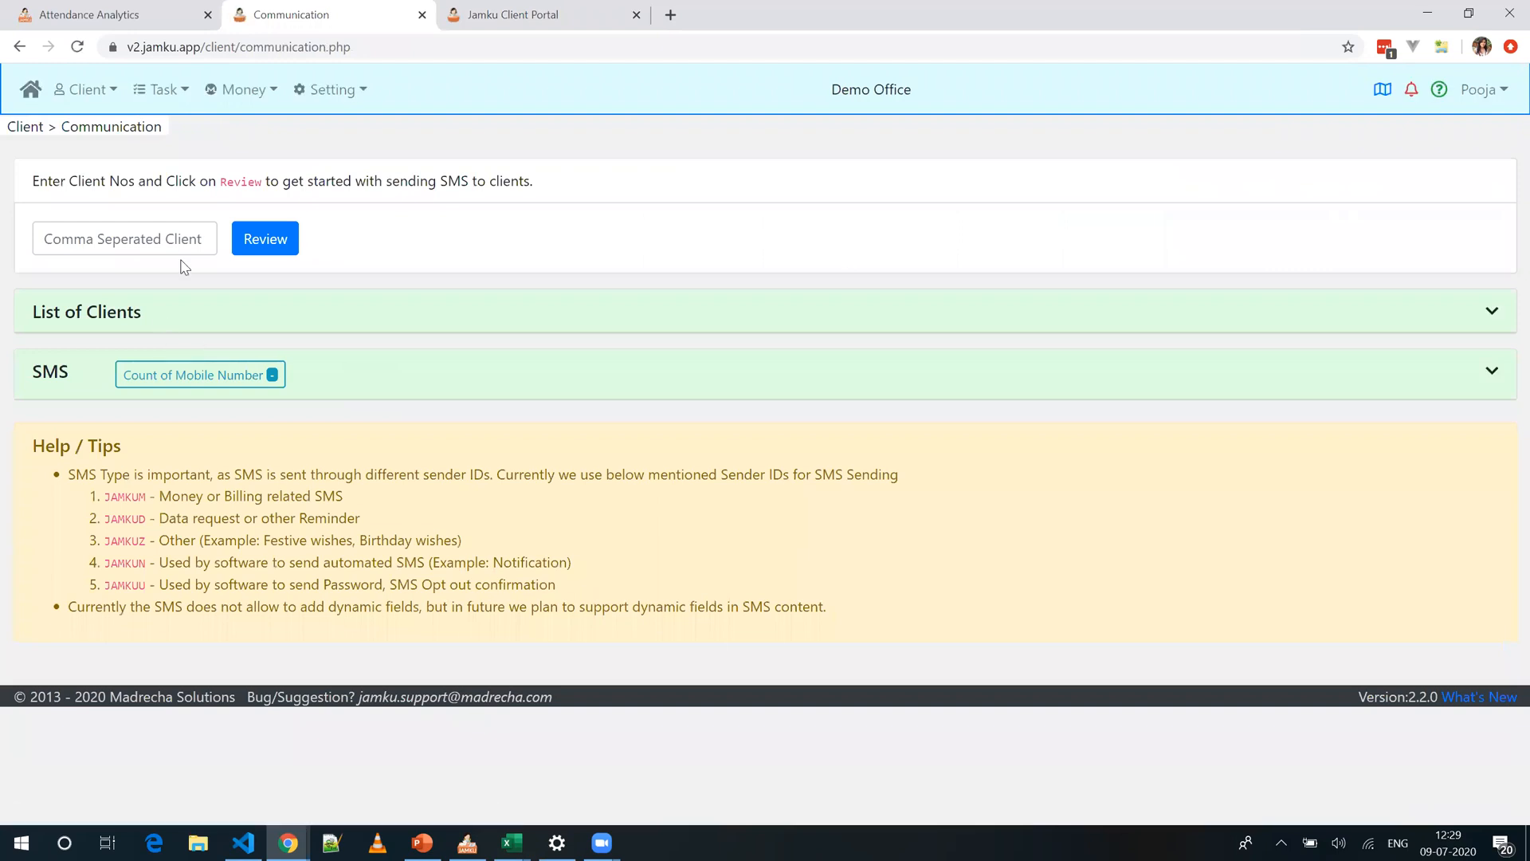
click(180, 242)
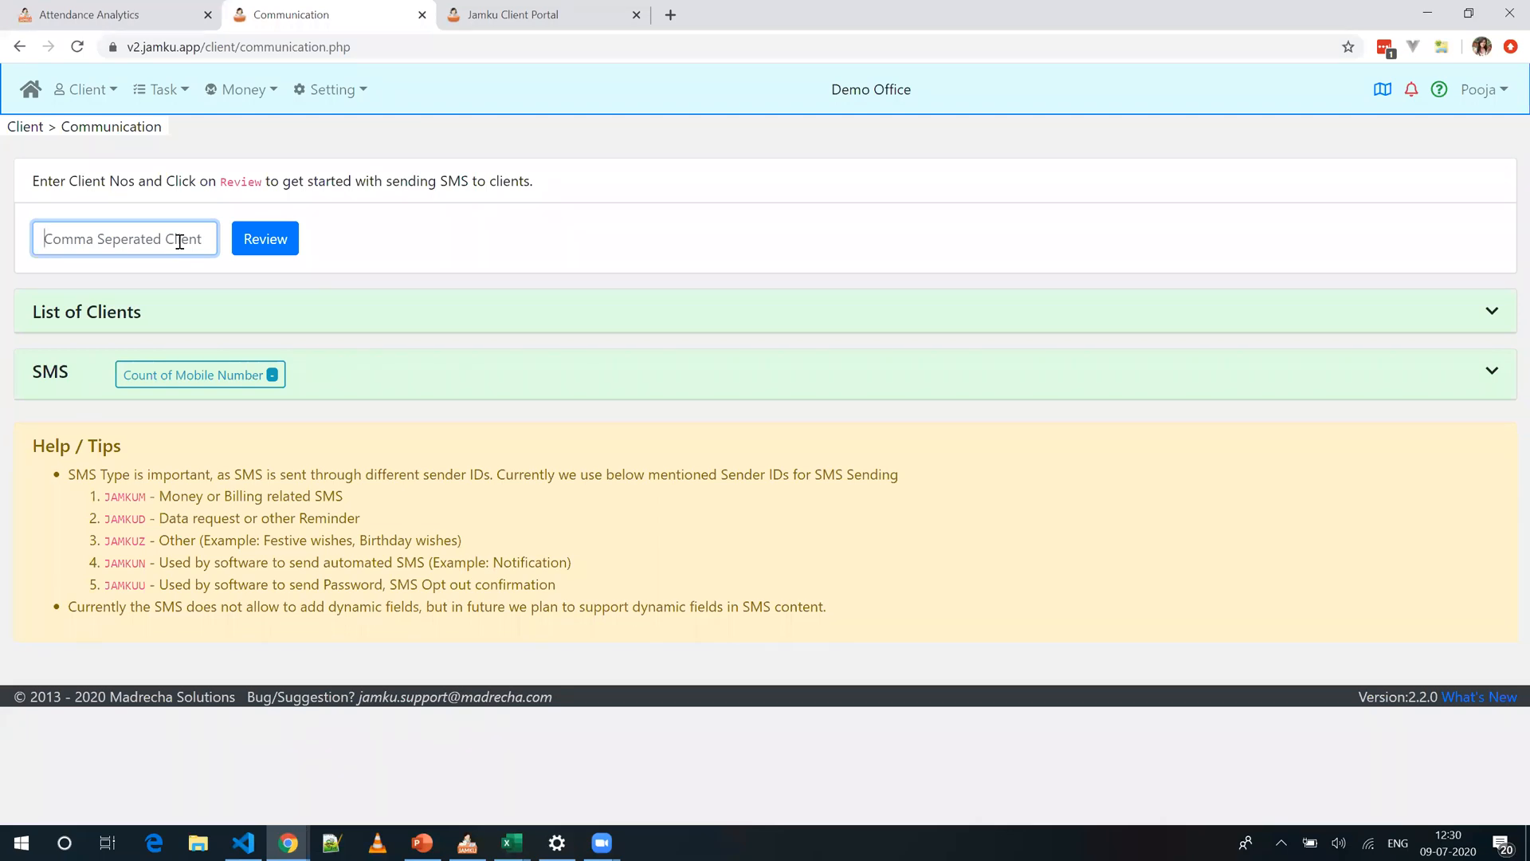
key(ctrl+v)
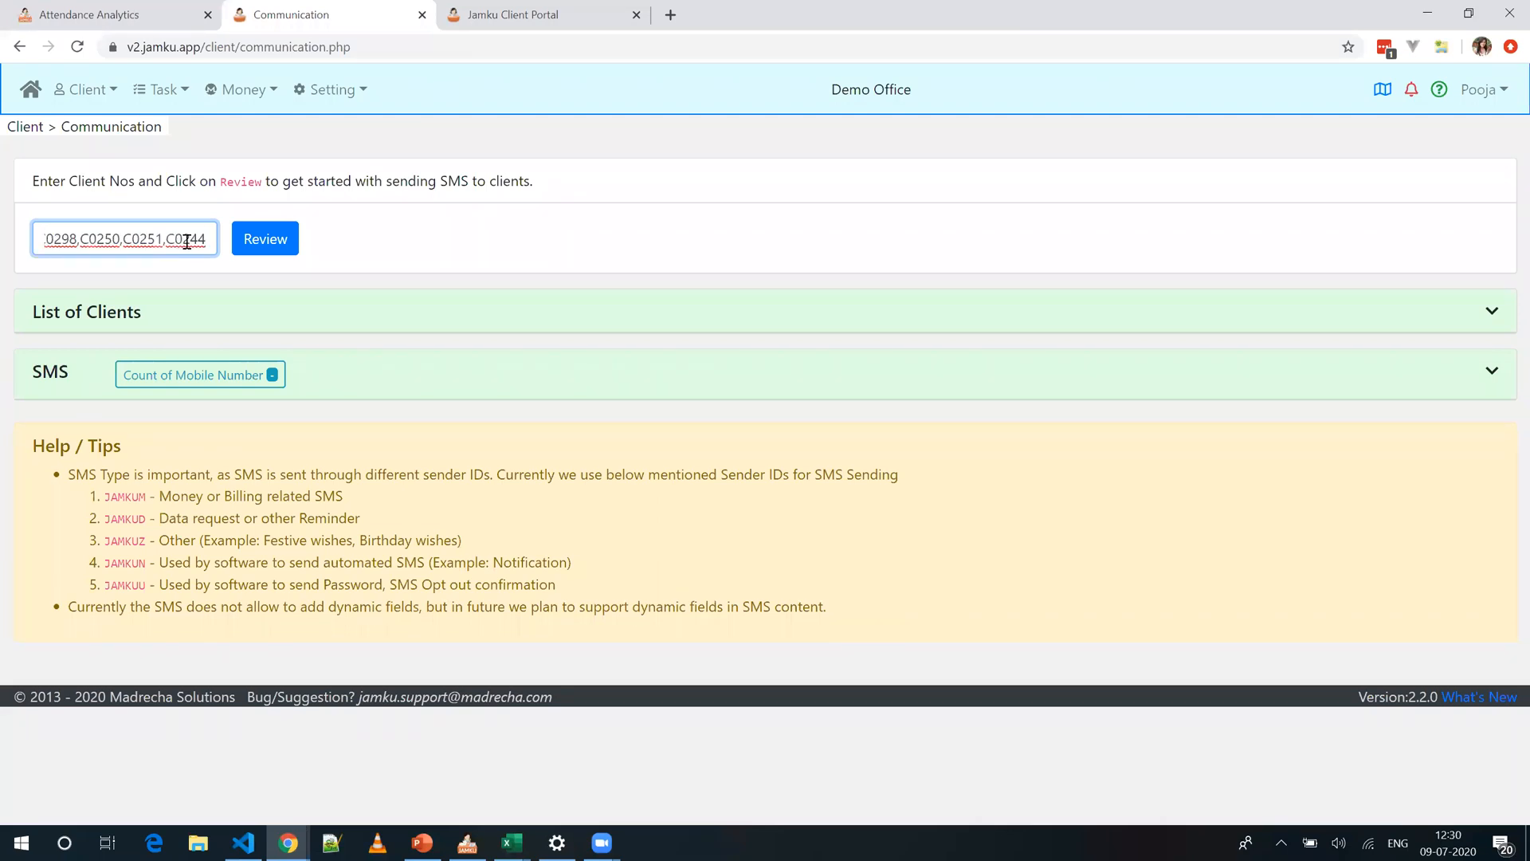
click(261, 252)
click(306, 250)
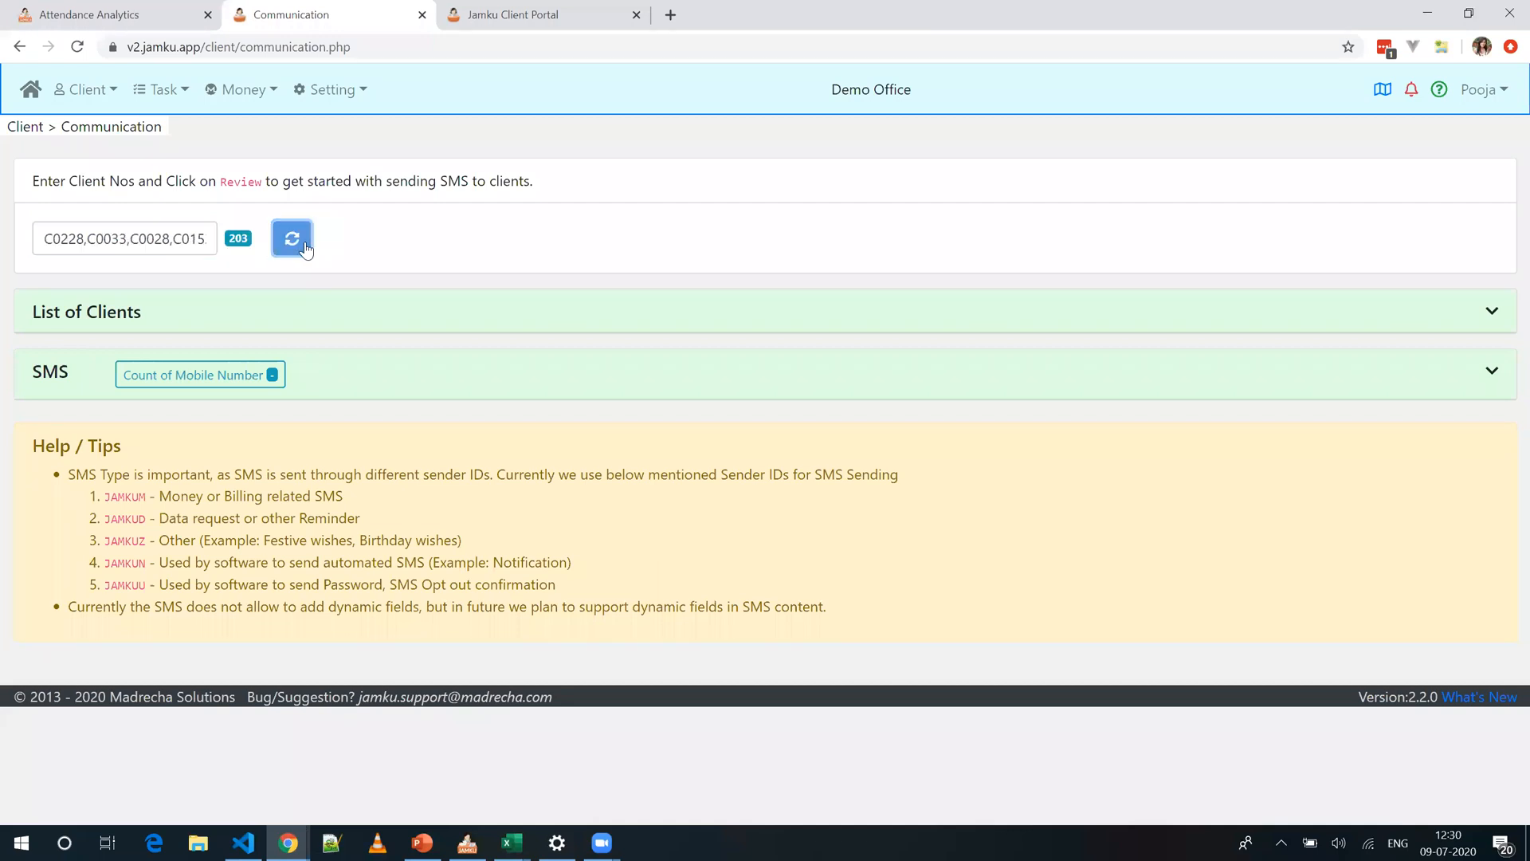
click(1479, 376)
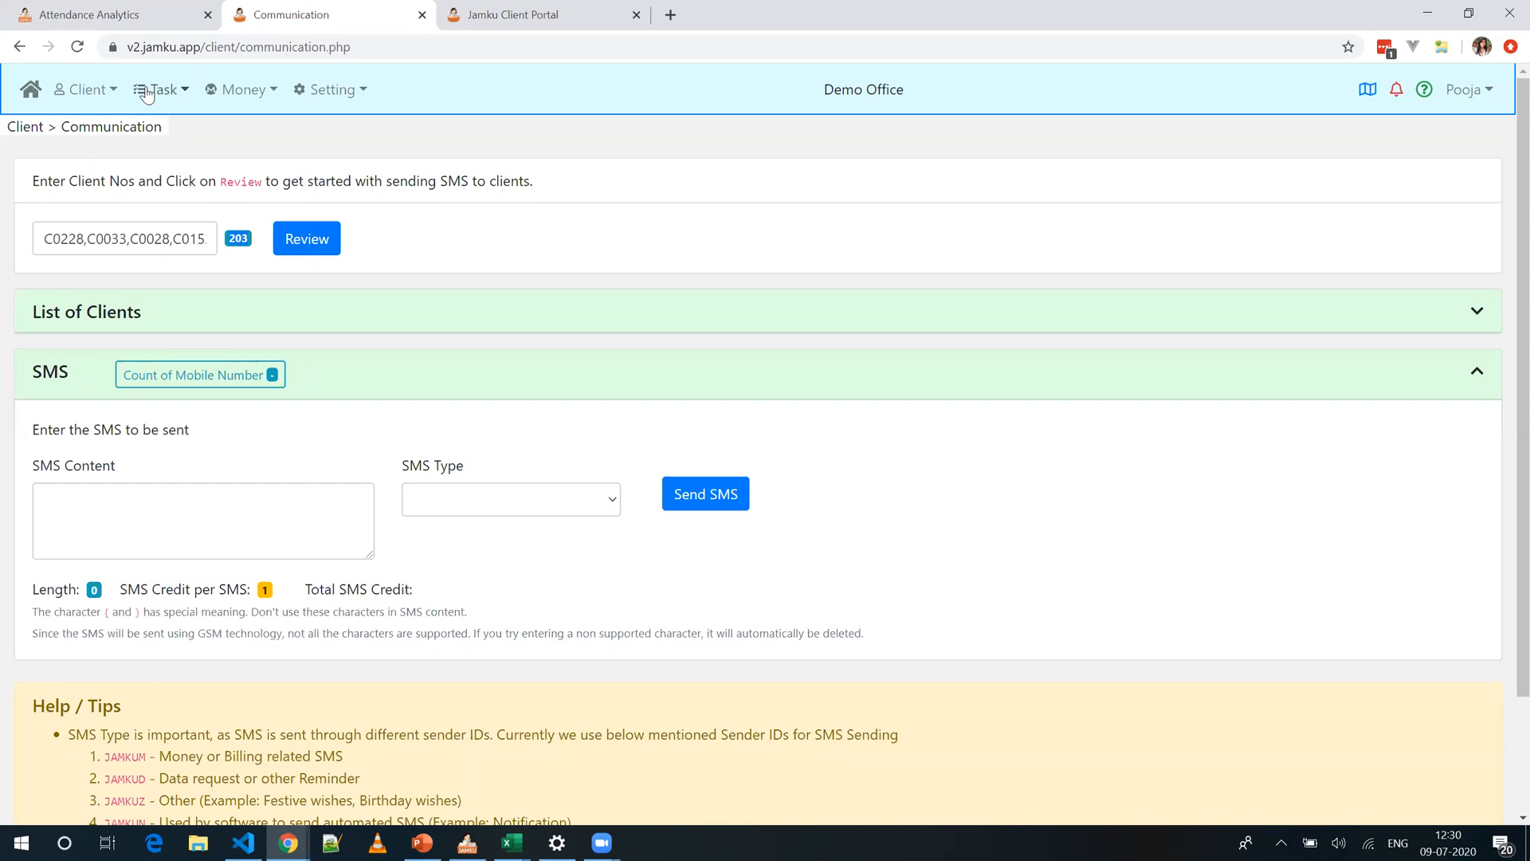
Step: View the Entity list in Office Setup and the blank entity creation form, and return to the list
click(324, 100)
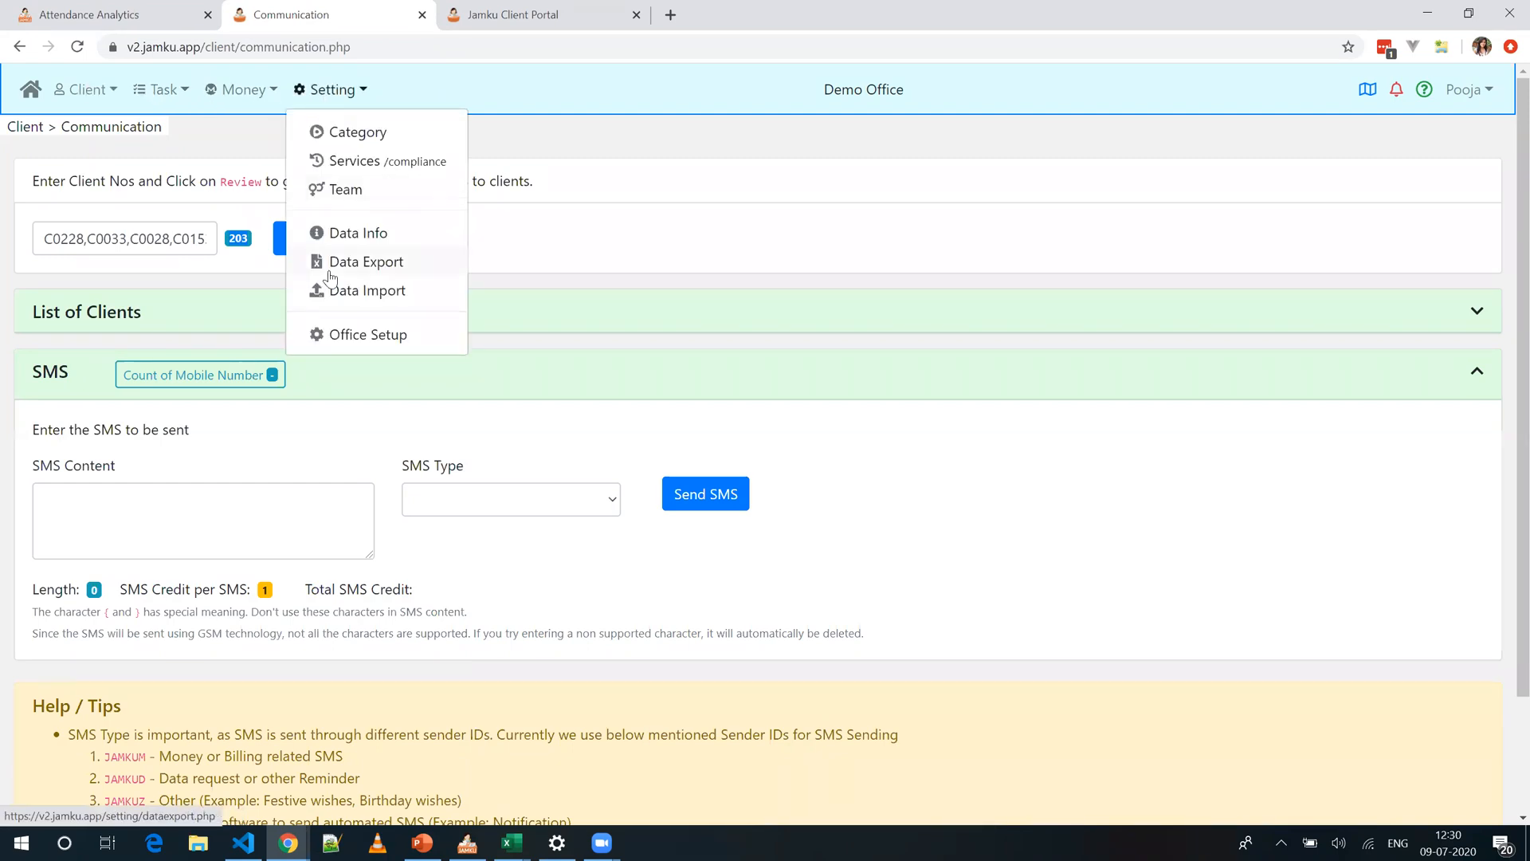
click(385, 343)
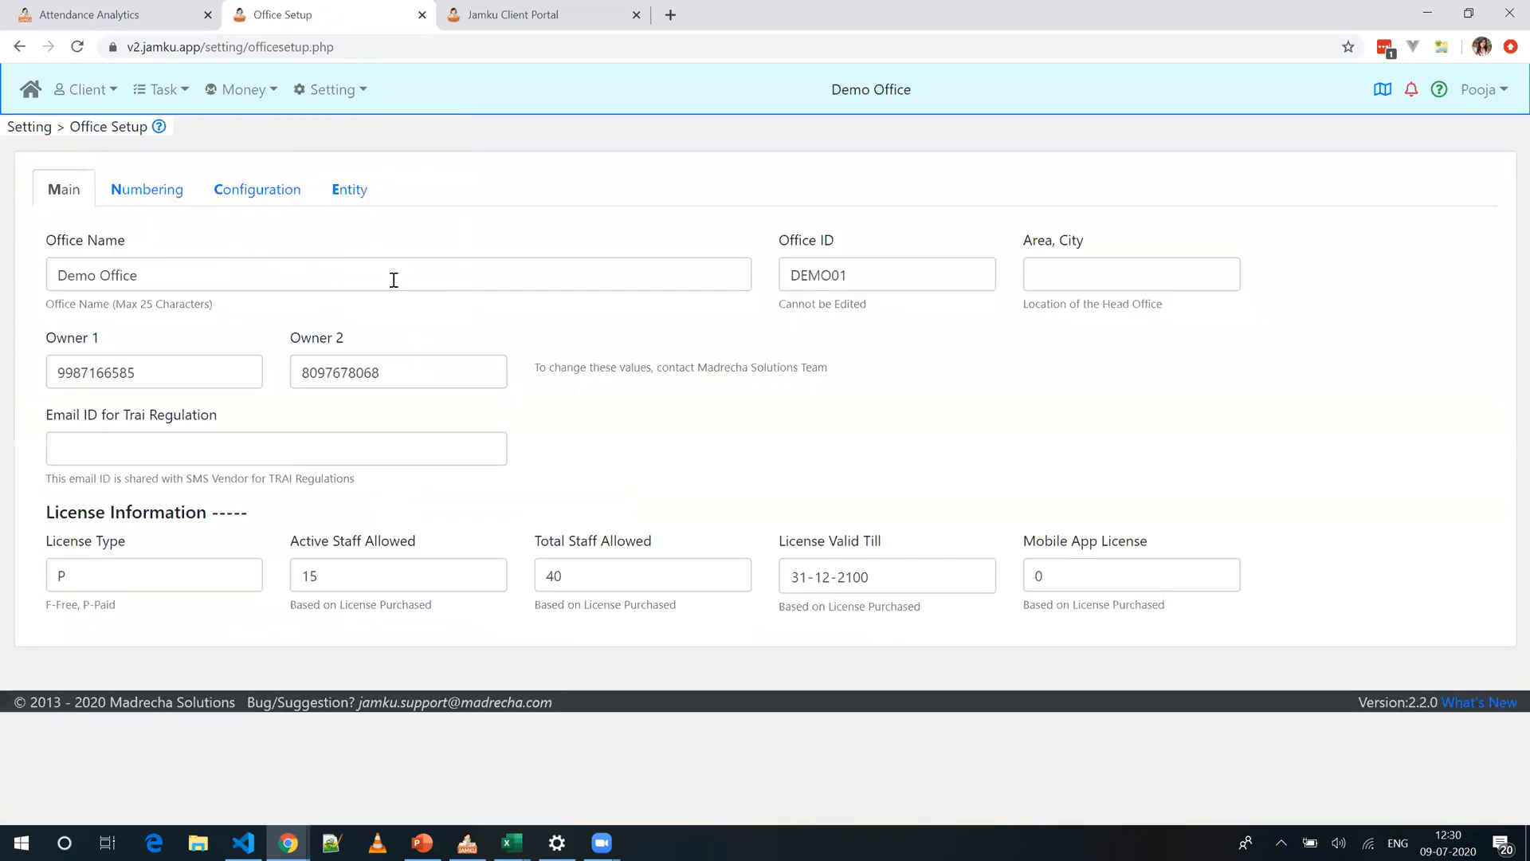
click(367, 193)
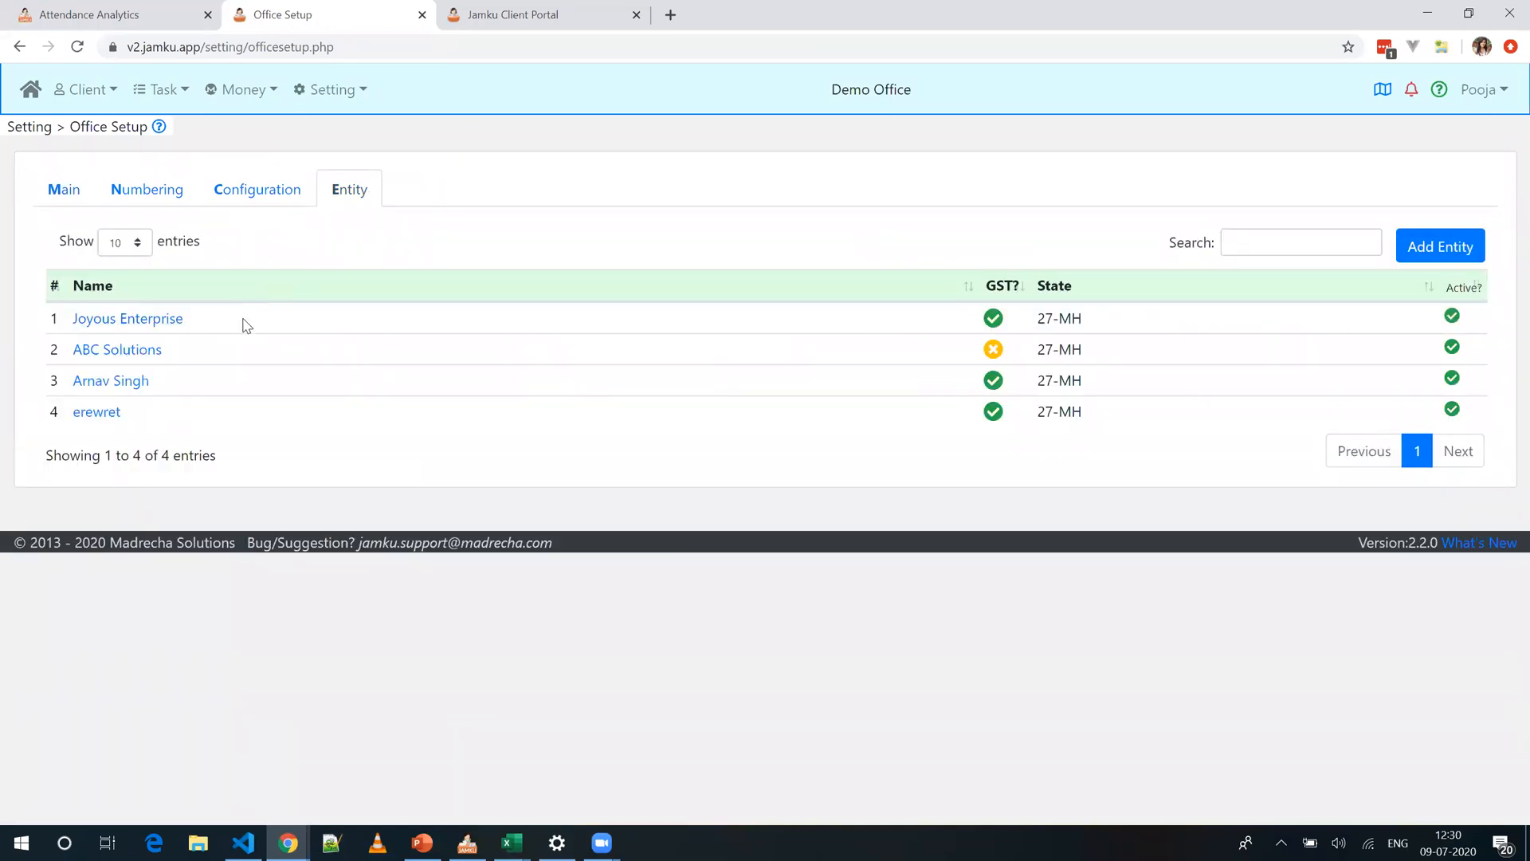
click(1449, 250)
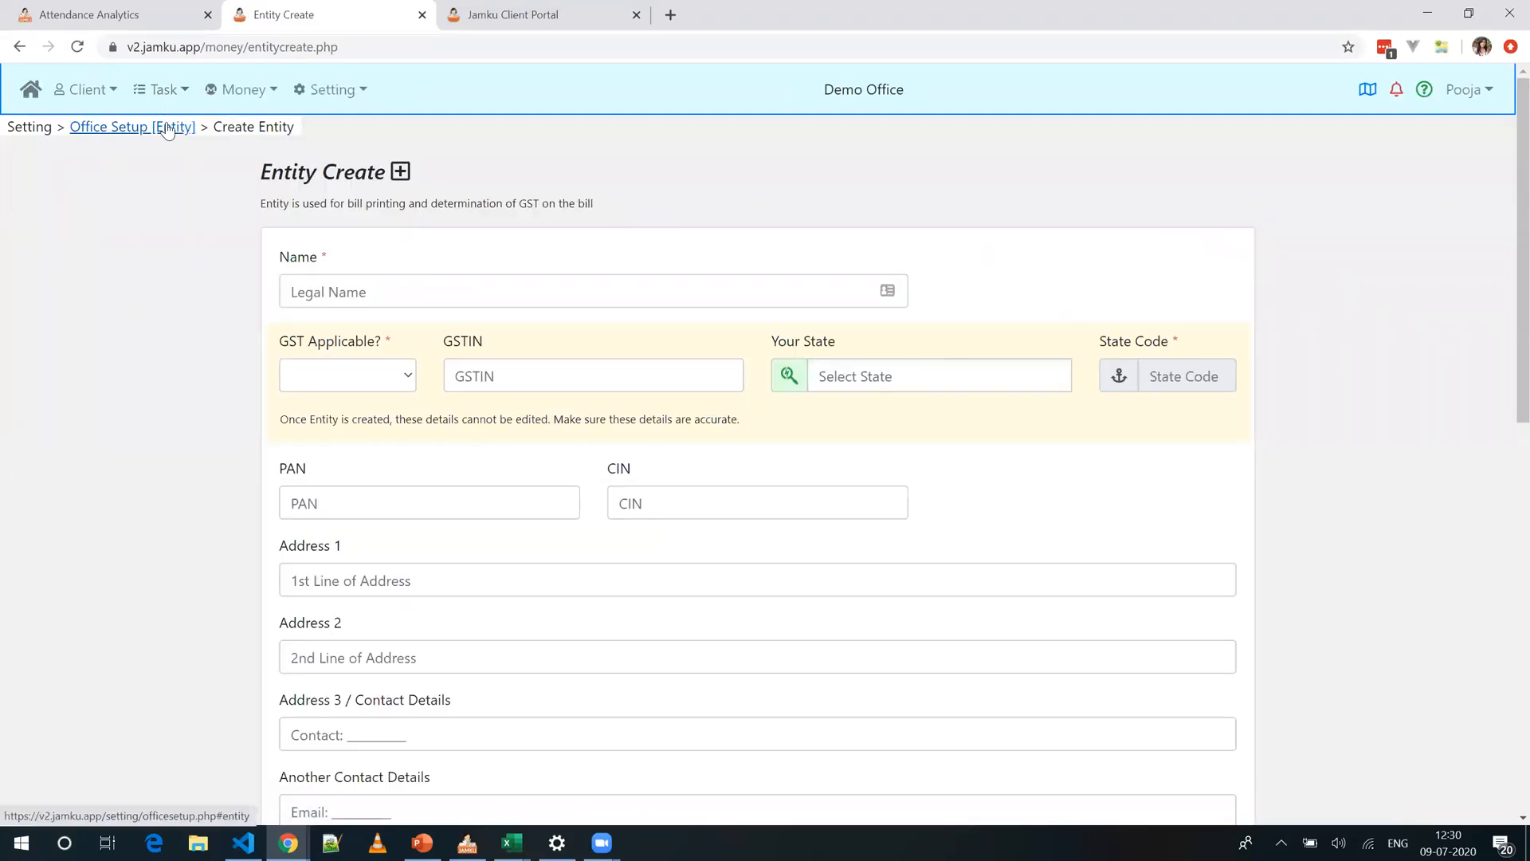
click(162, 134)
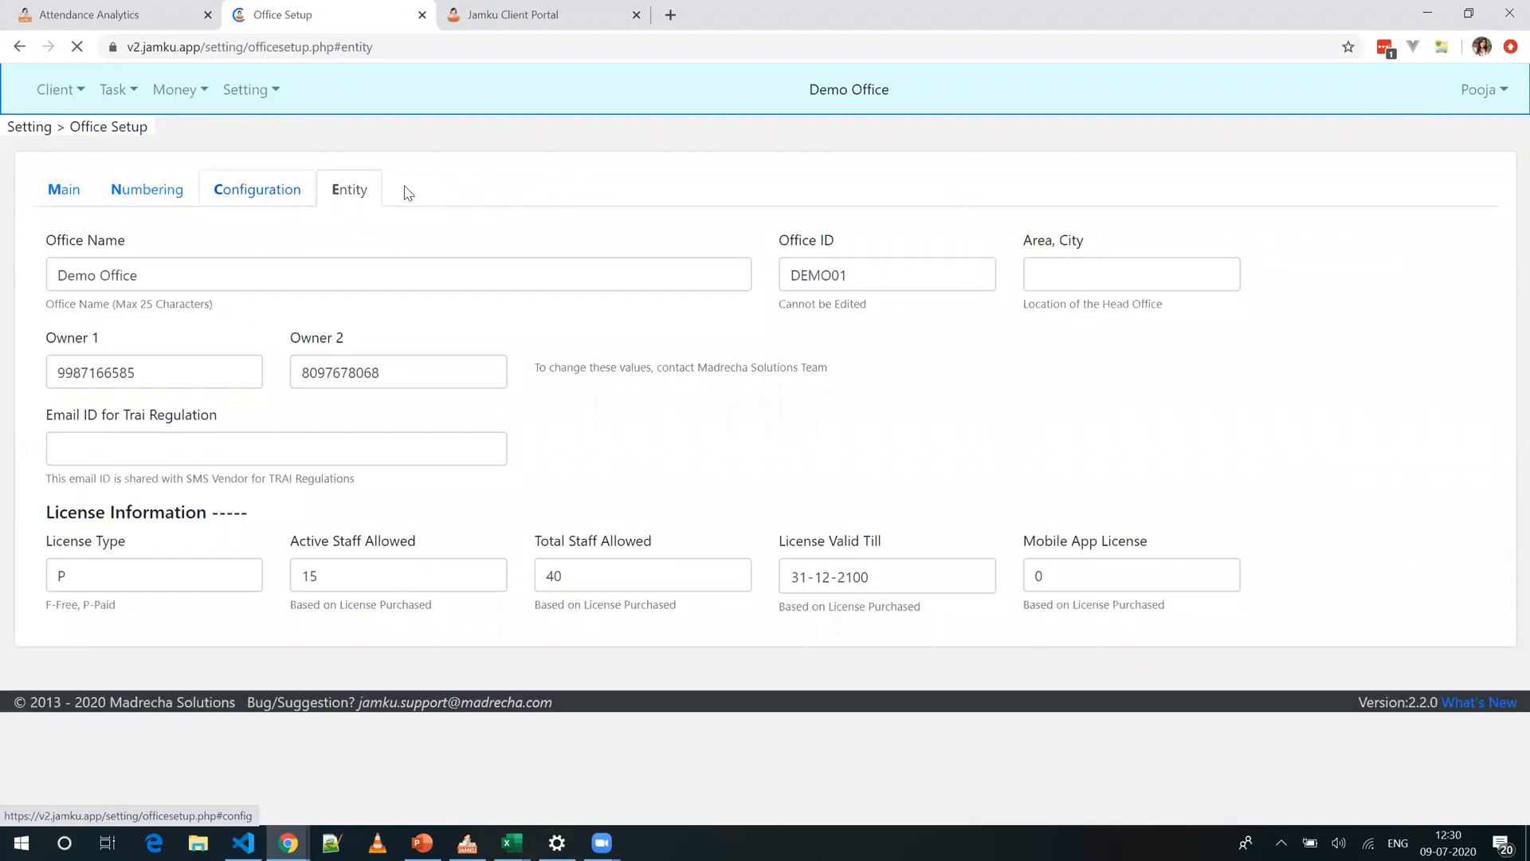
Step: Examine the Joyous Enterprise entity's GST details, bill and receipt numbering, remarks and declaration, and return to the Entity list
click(150, 321)
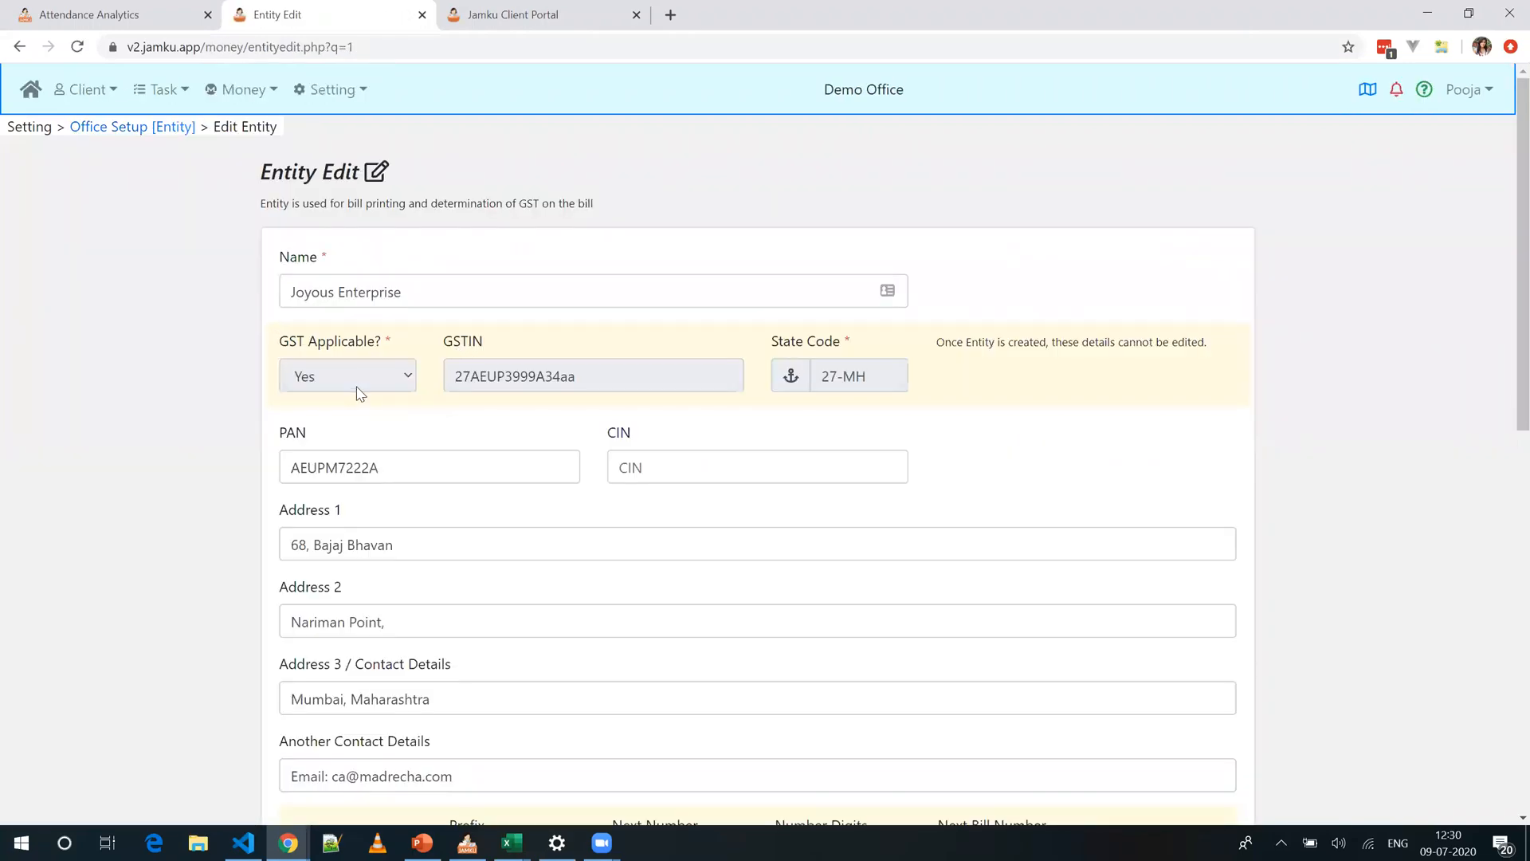
scroll(366, 389, down, 4)
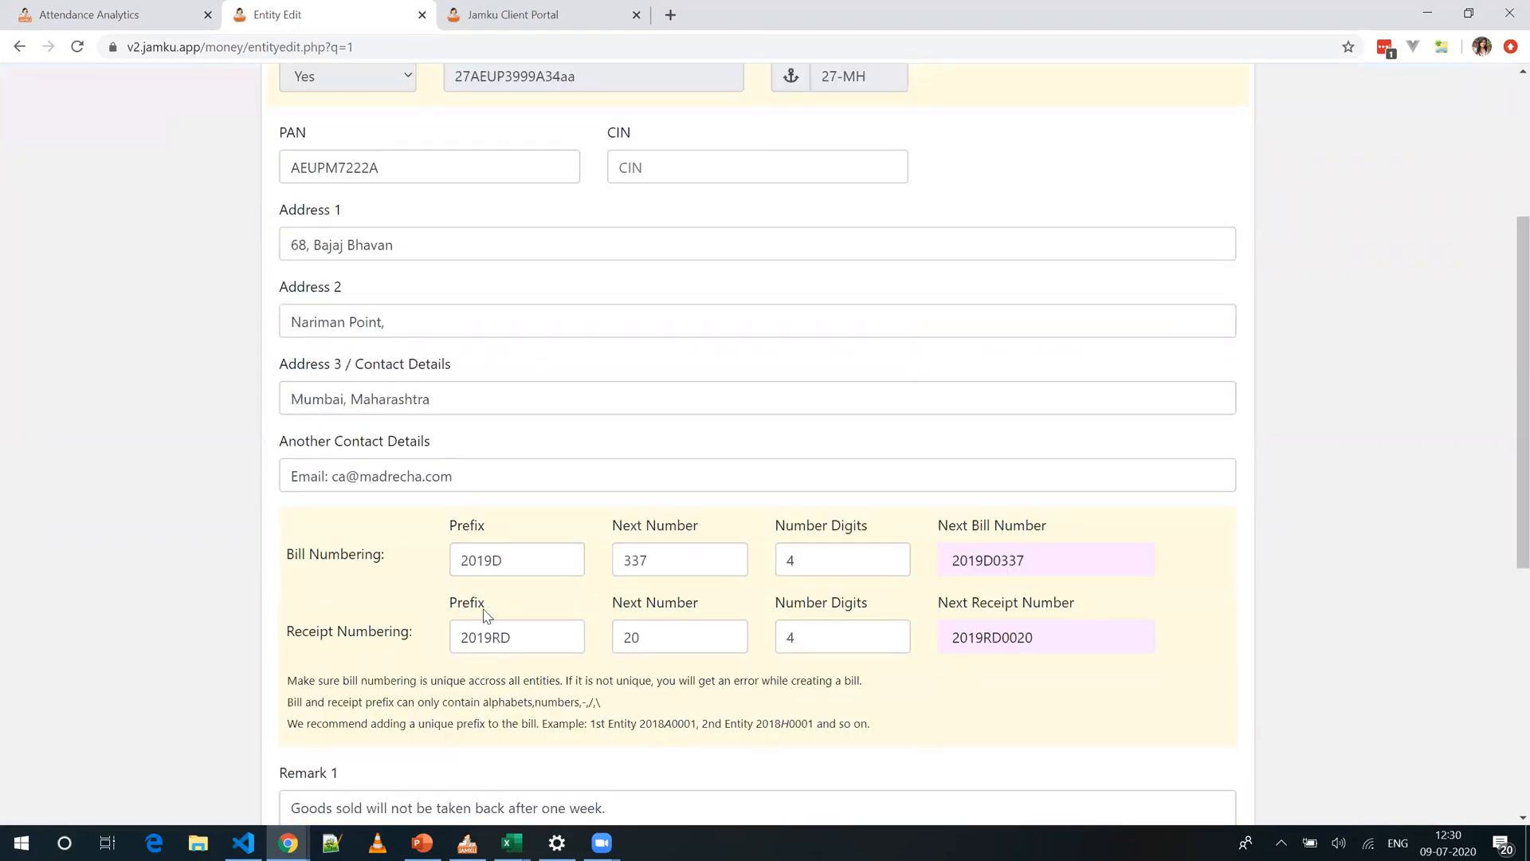
scroll(486, 615, down, 7)
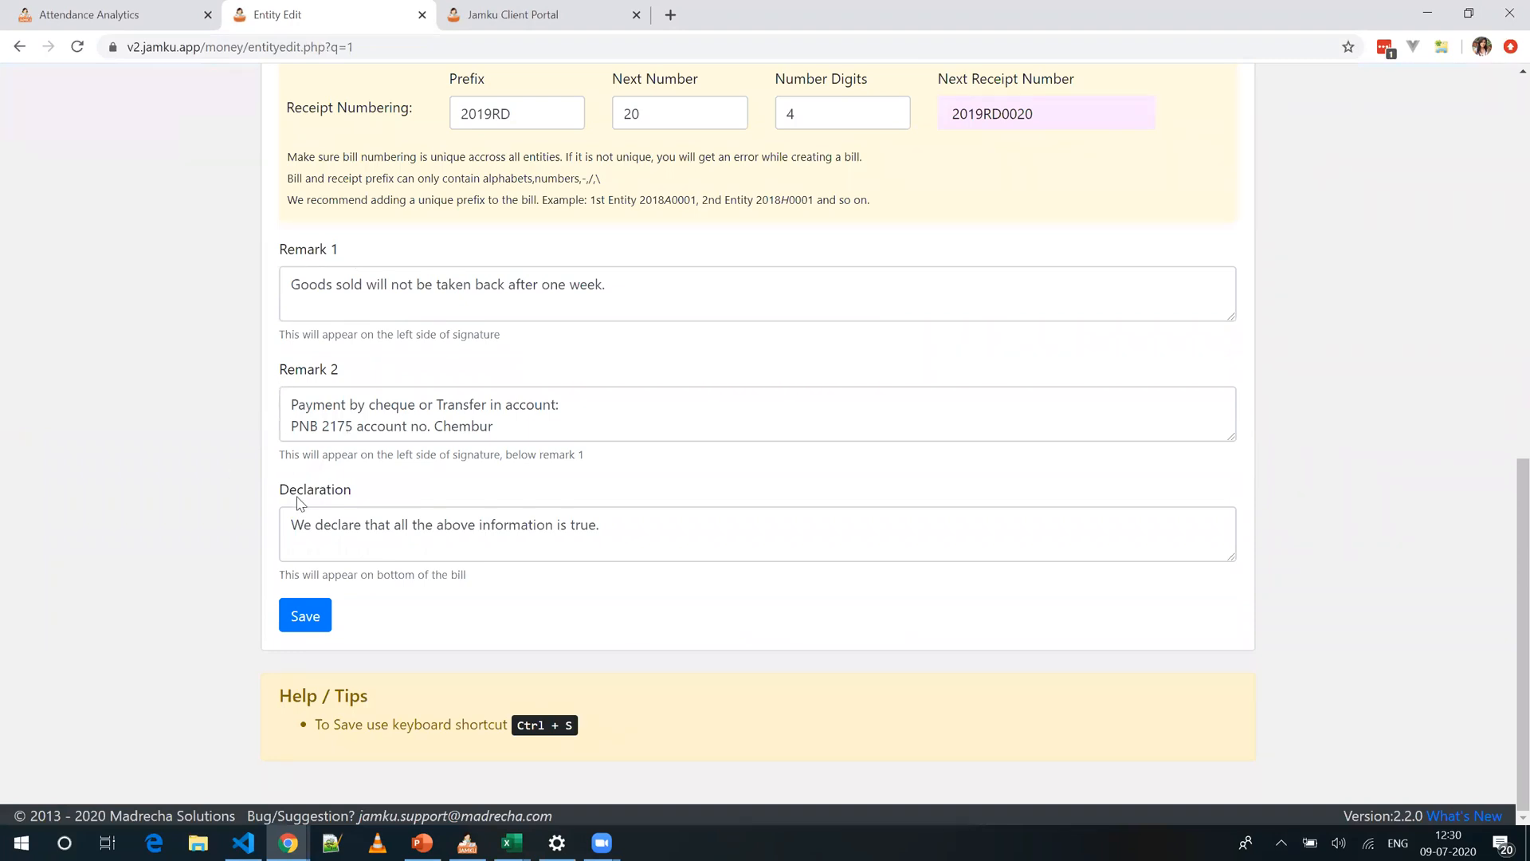
scroll(336, 508, up, 10)
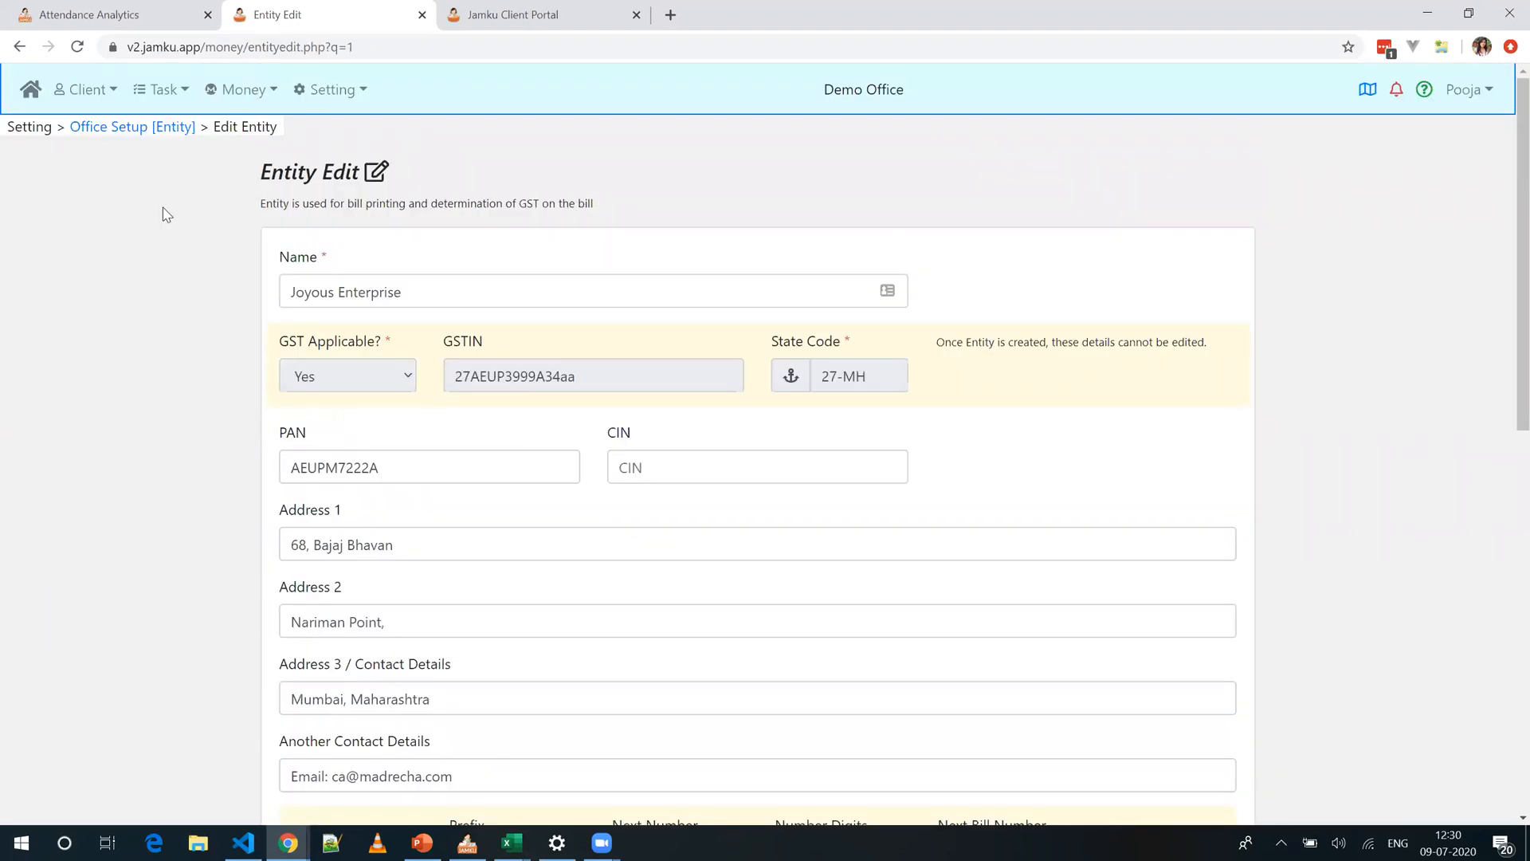
click(138, 135)
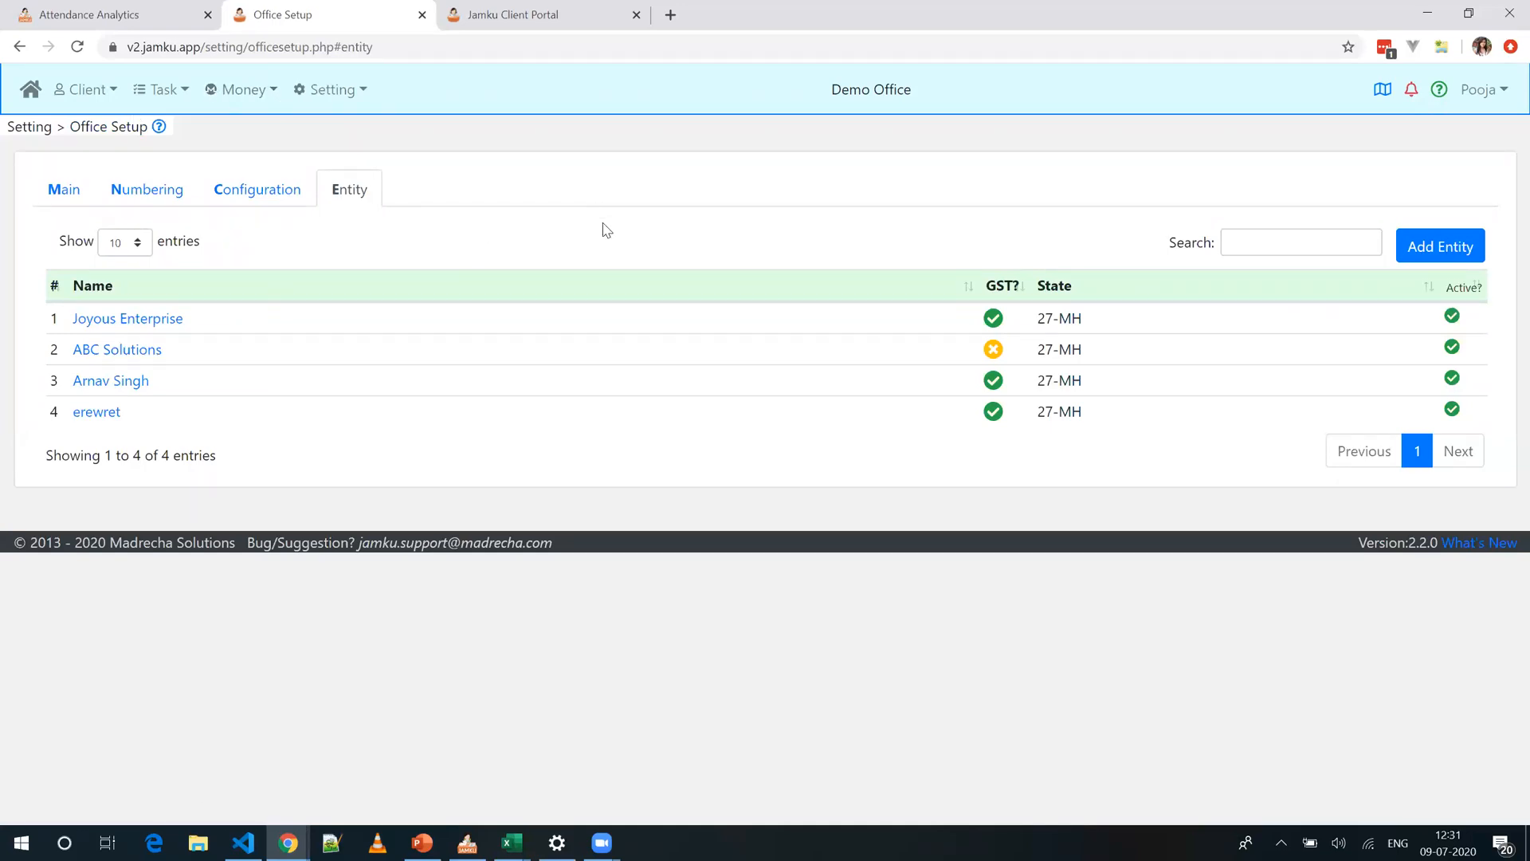
Step: Filter the Group List by group name "gu" and open the Gupte and Sons group
click(102, 99)
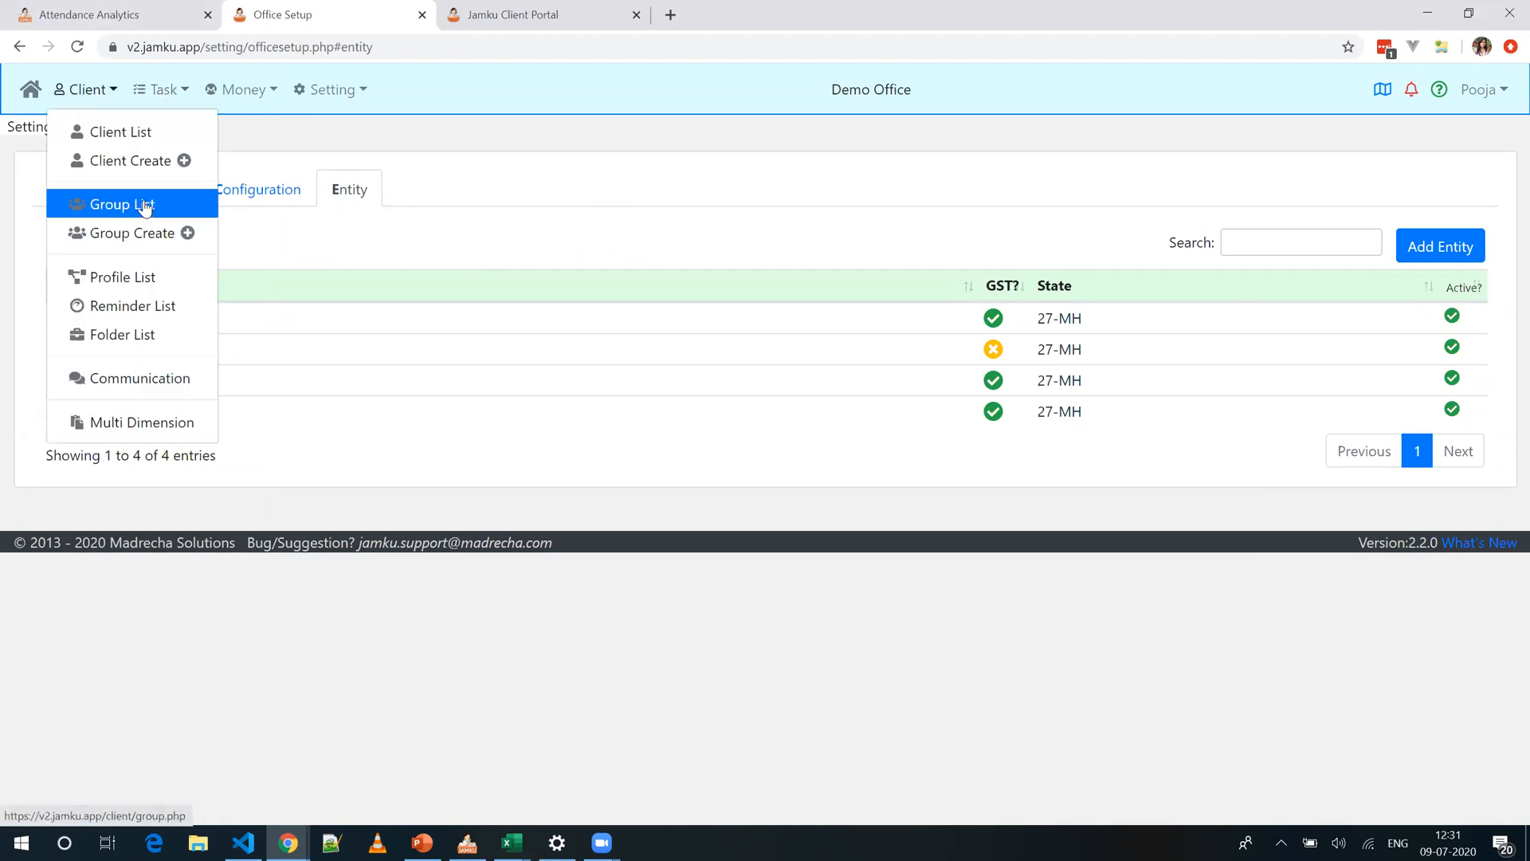
click(145, 204)
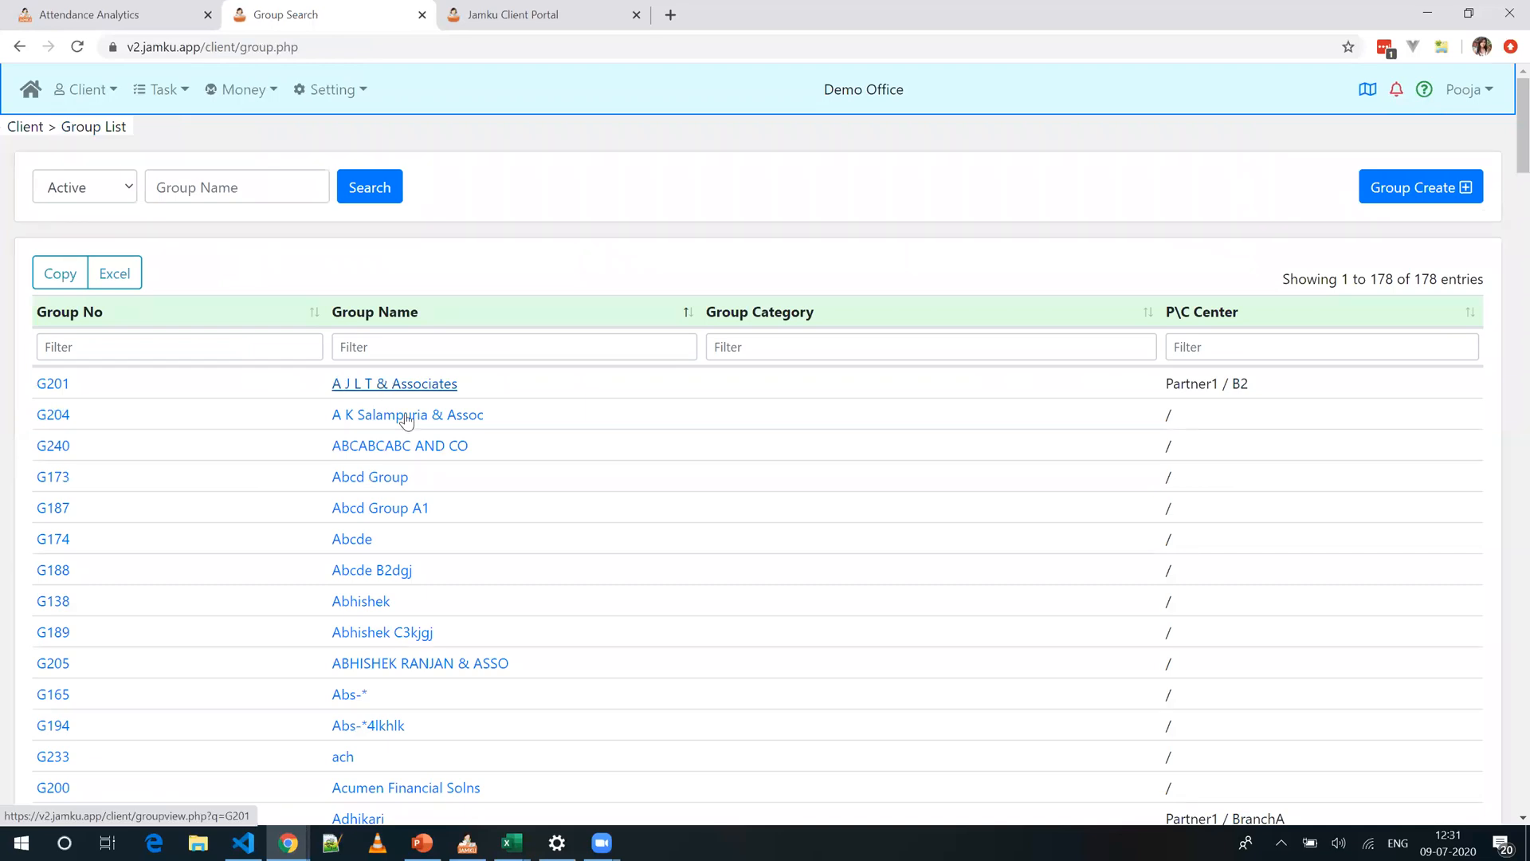
click(408, 348)
text(gu)
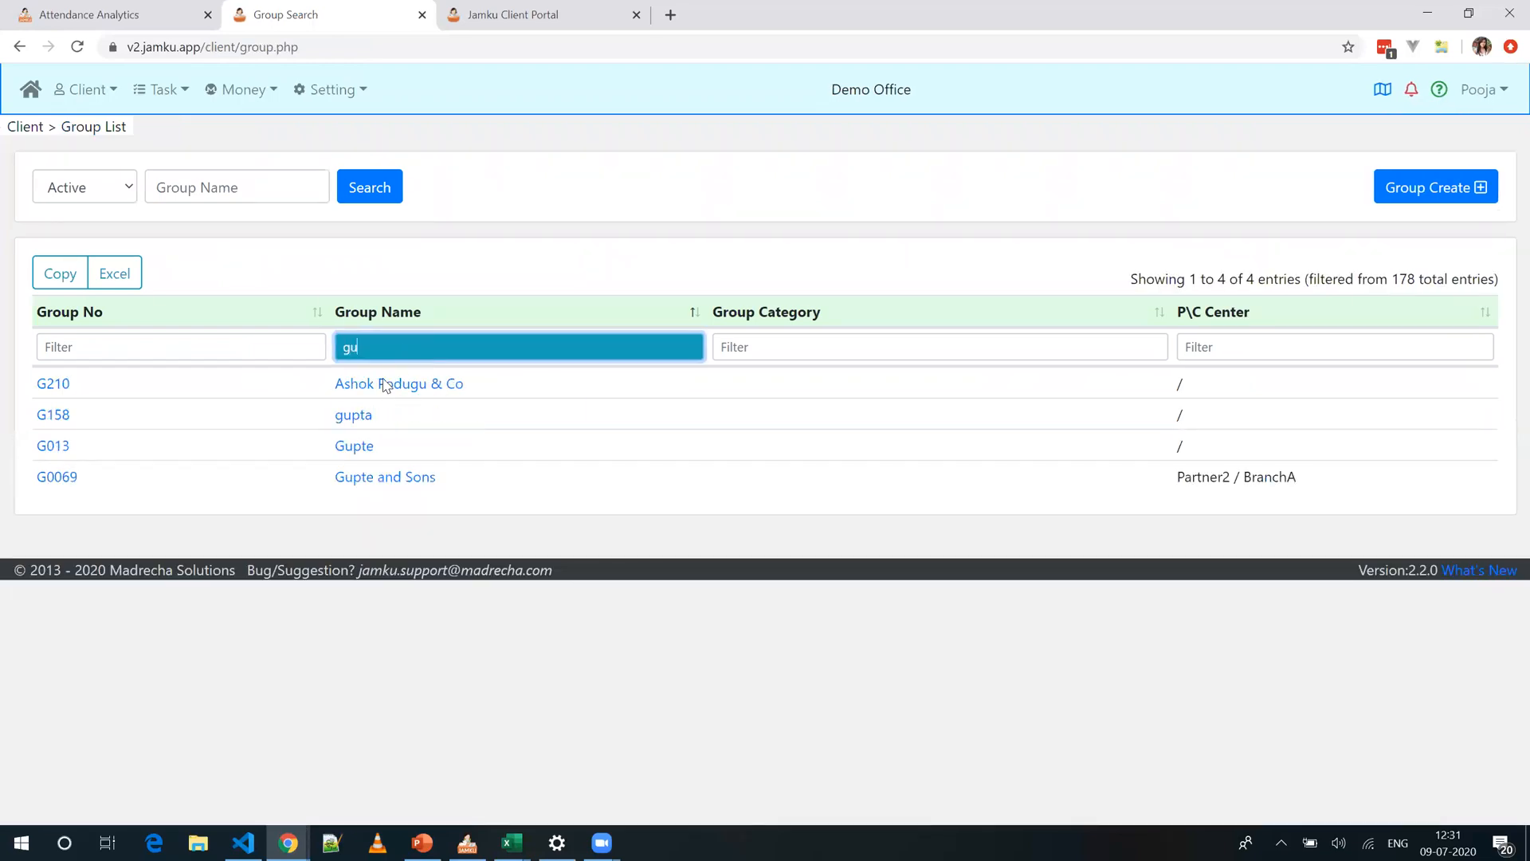
click(381, 477)
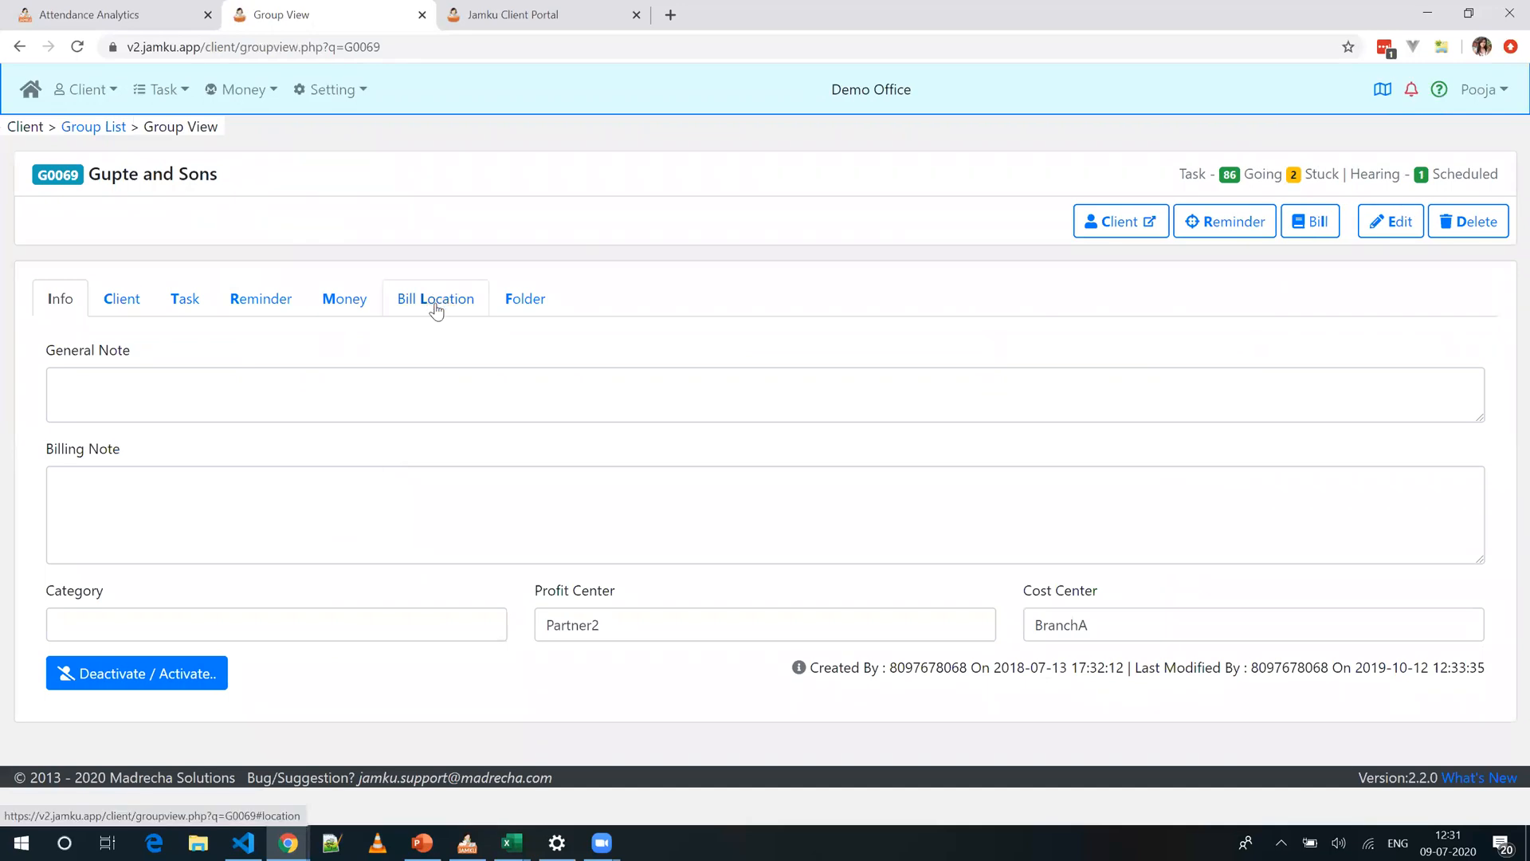
Step: View the group's bill locations and the blank form for adding a location, and cancel the form
click(434, 301)
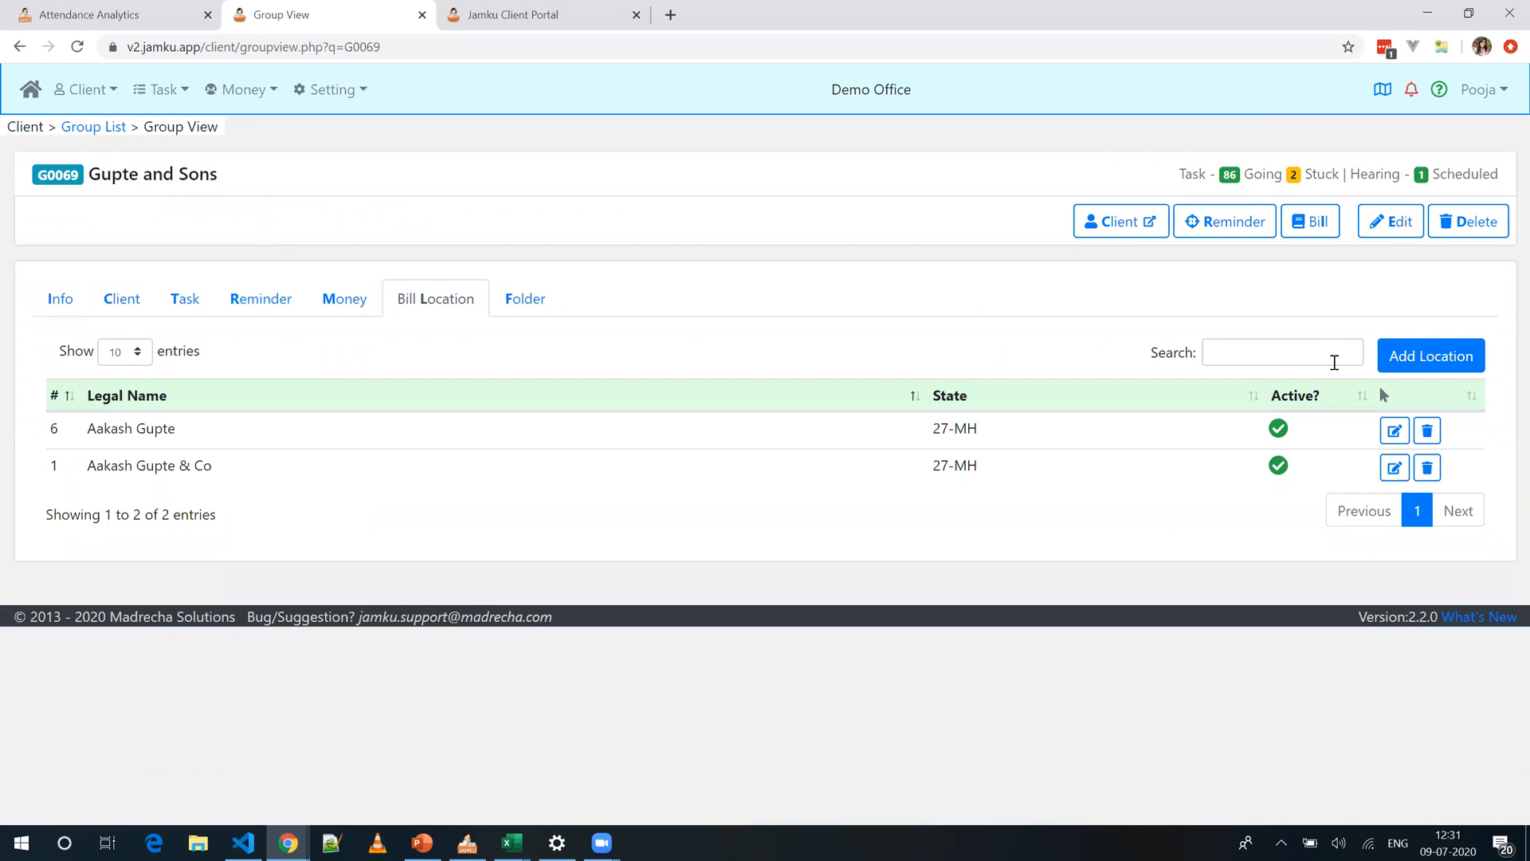
click(1432, 356)
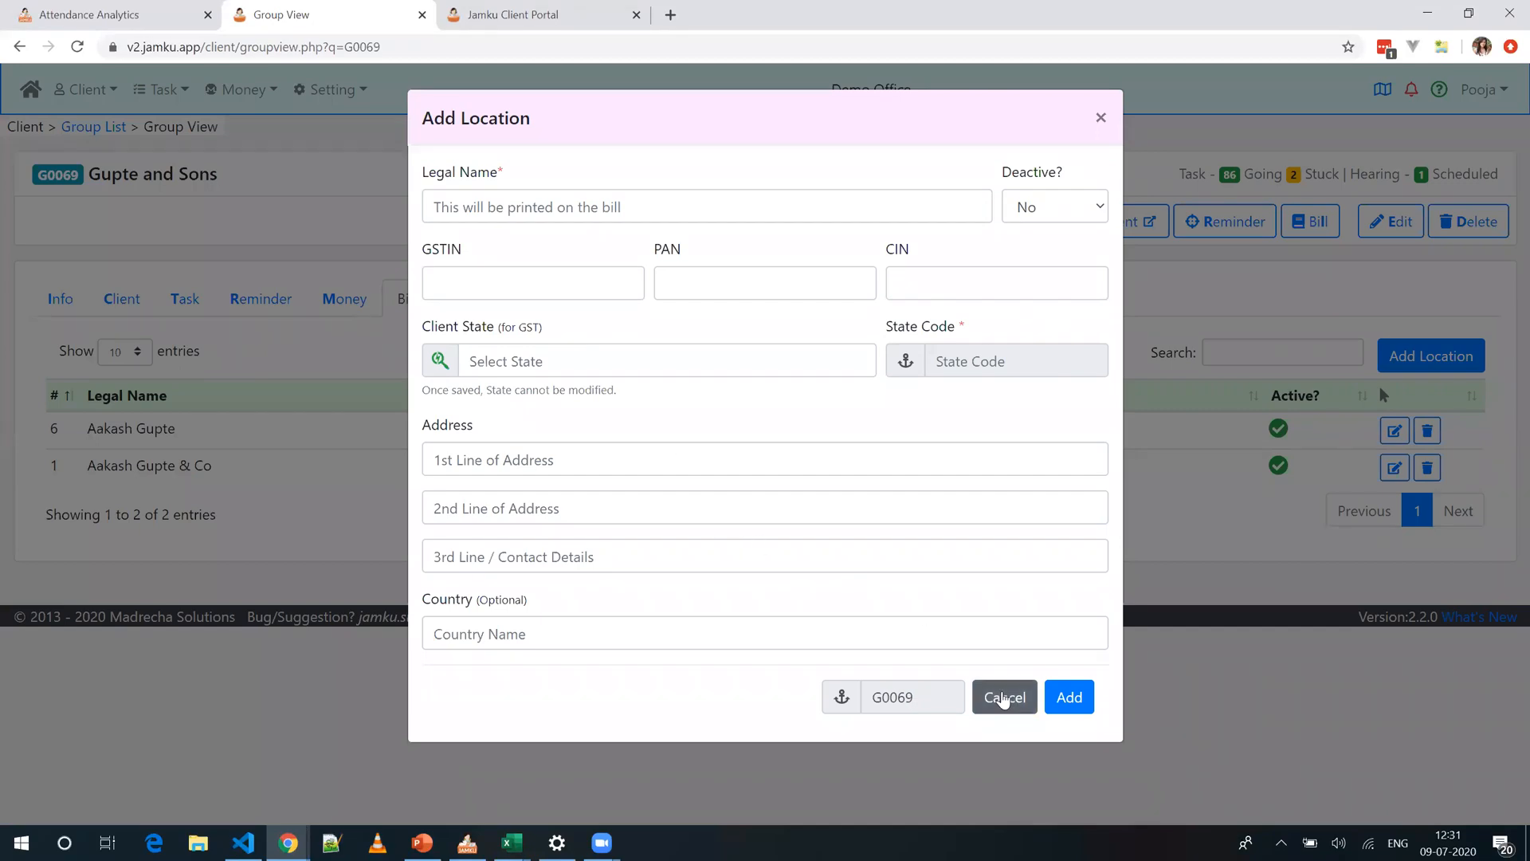
click(1003, 699)
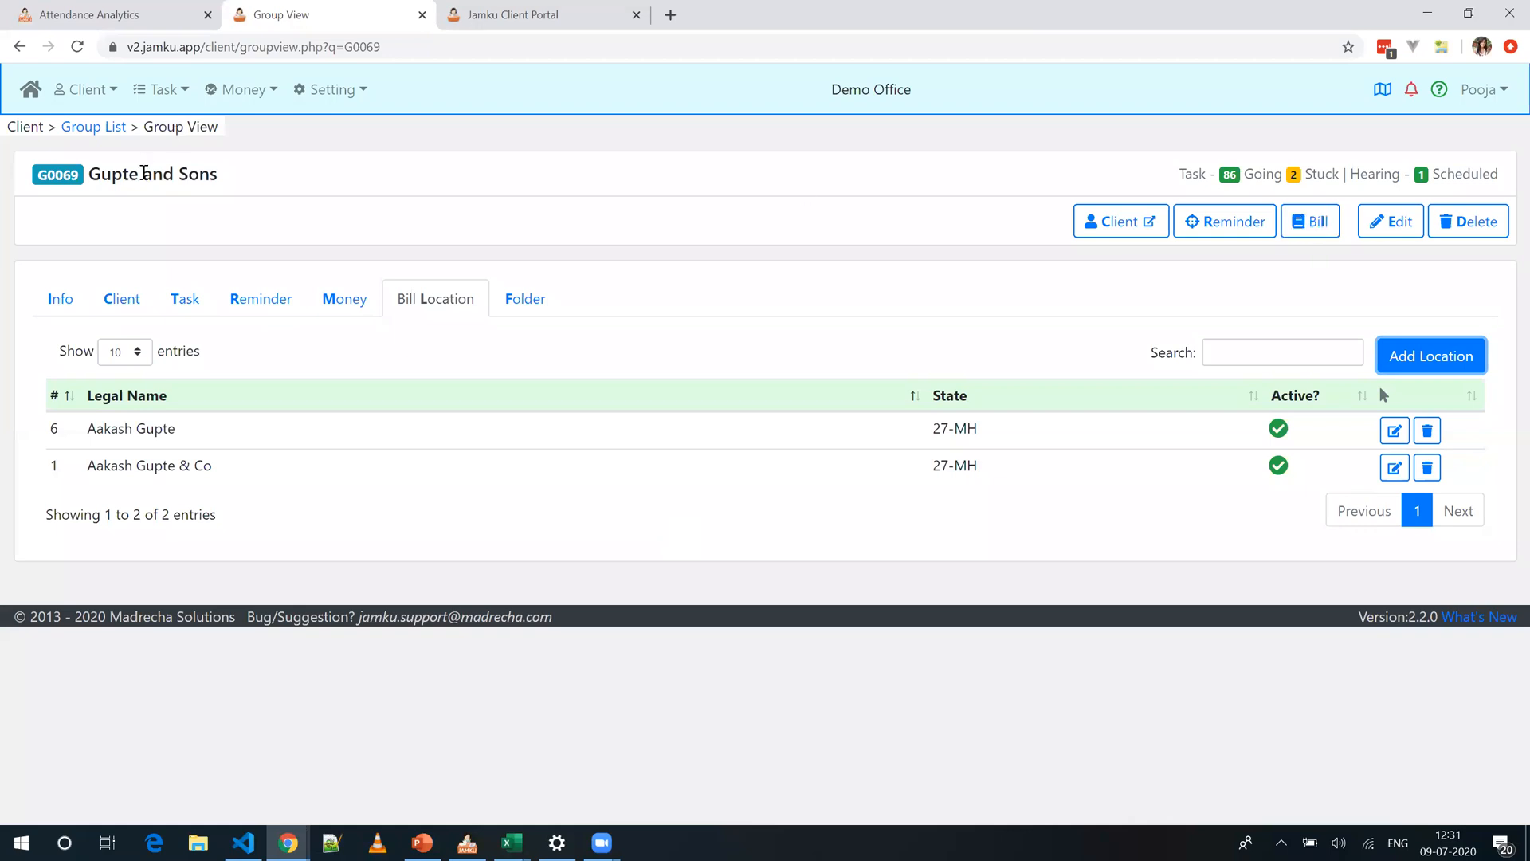
drag(89, 174, 237, 182)
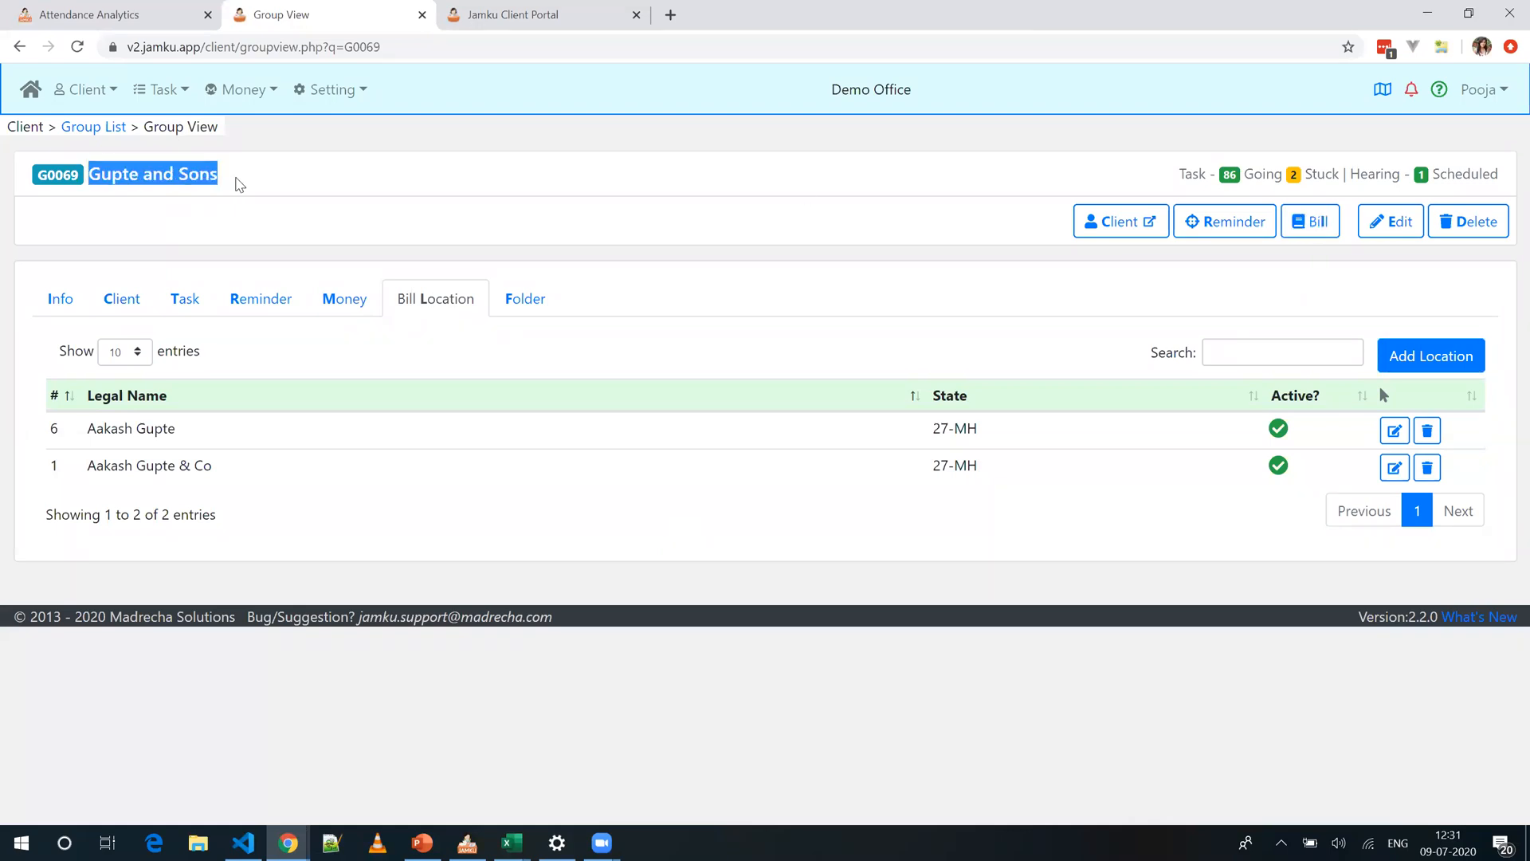
Step: Create a bill for the group from entity Joyous Enterprise with the description Professional Fees
click(1311, 221)
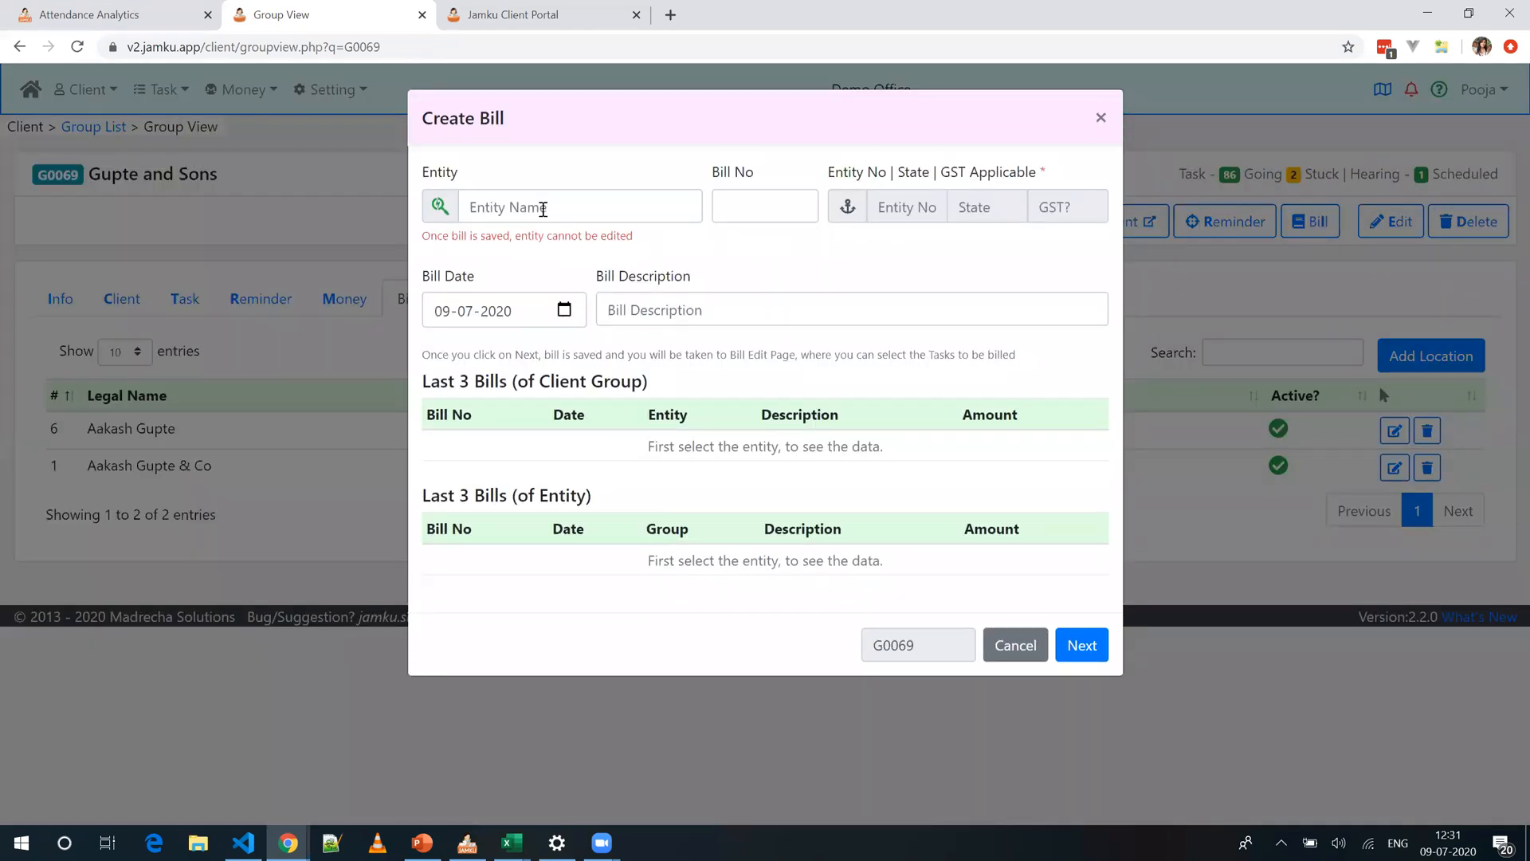
click(543, 209)
click(502, 237)
click(680, 310)
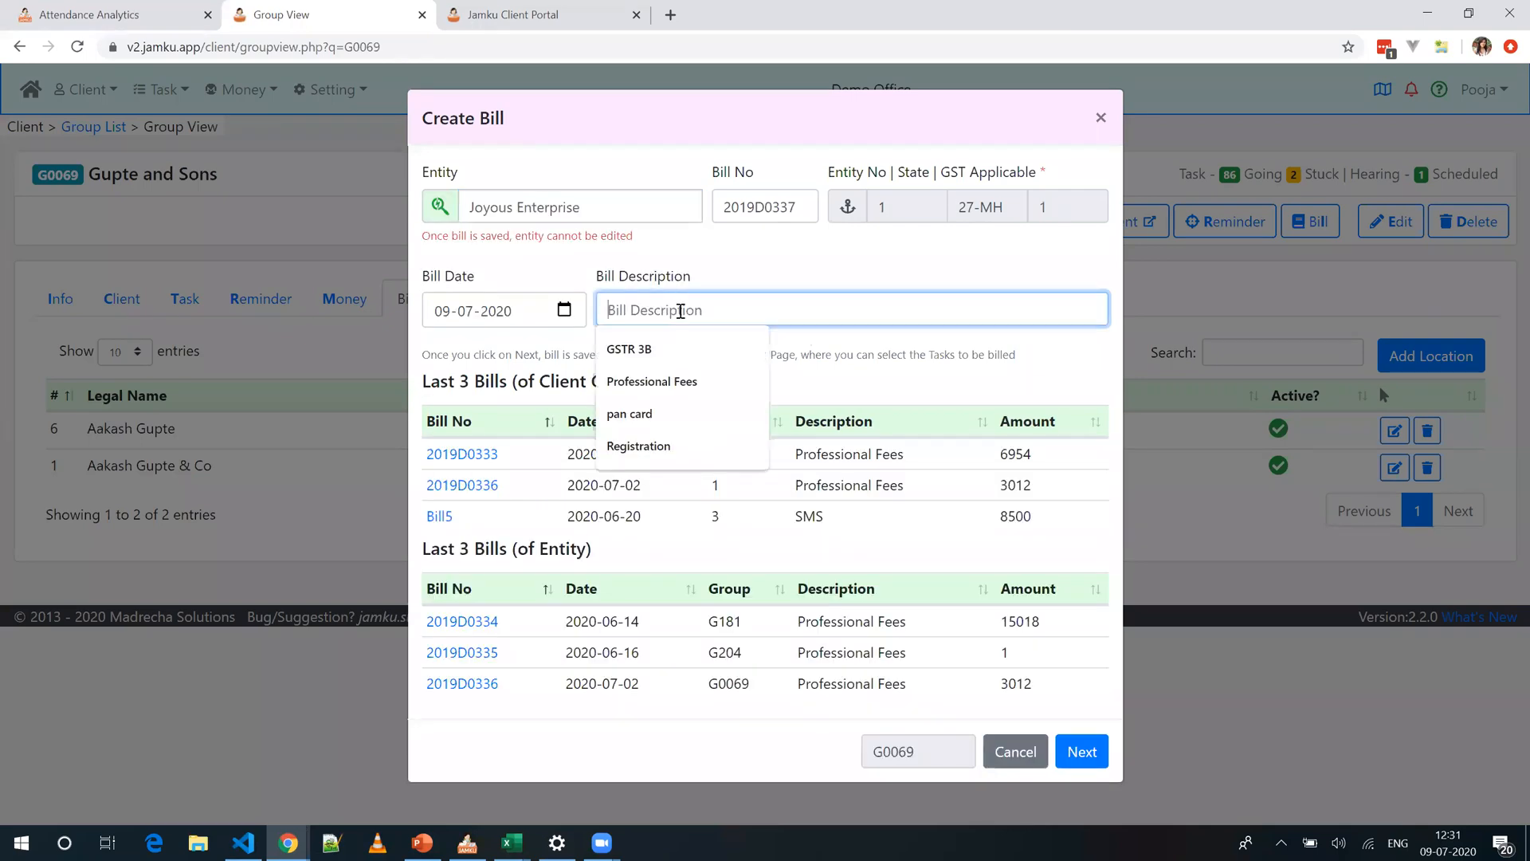
click(674, 394)
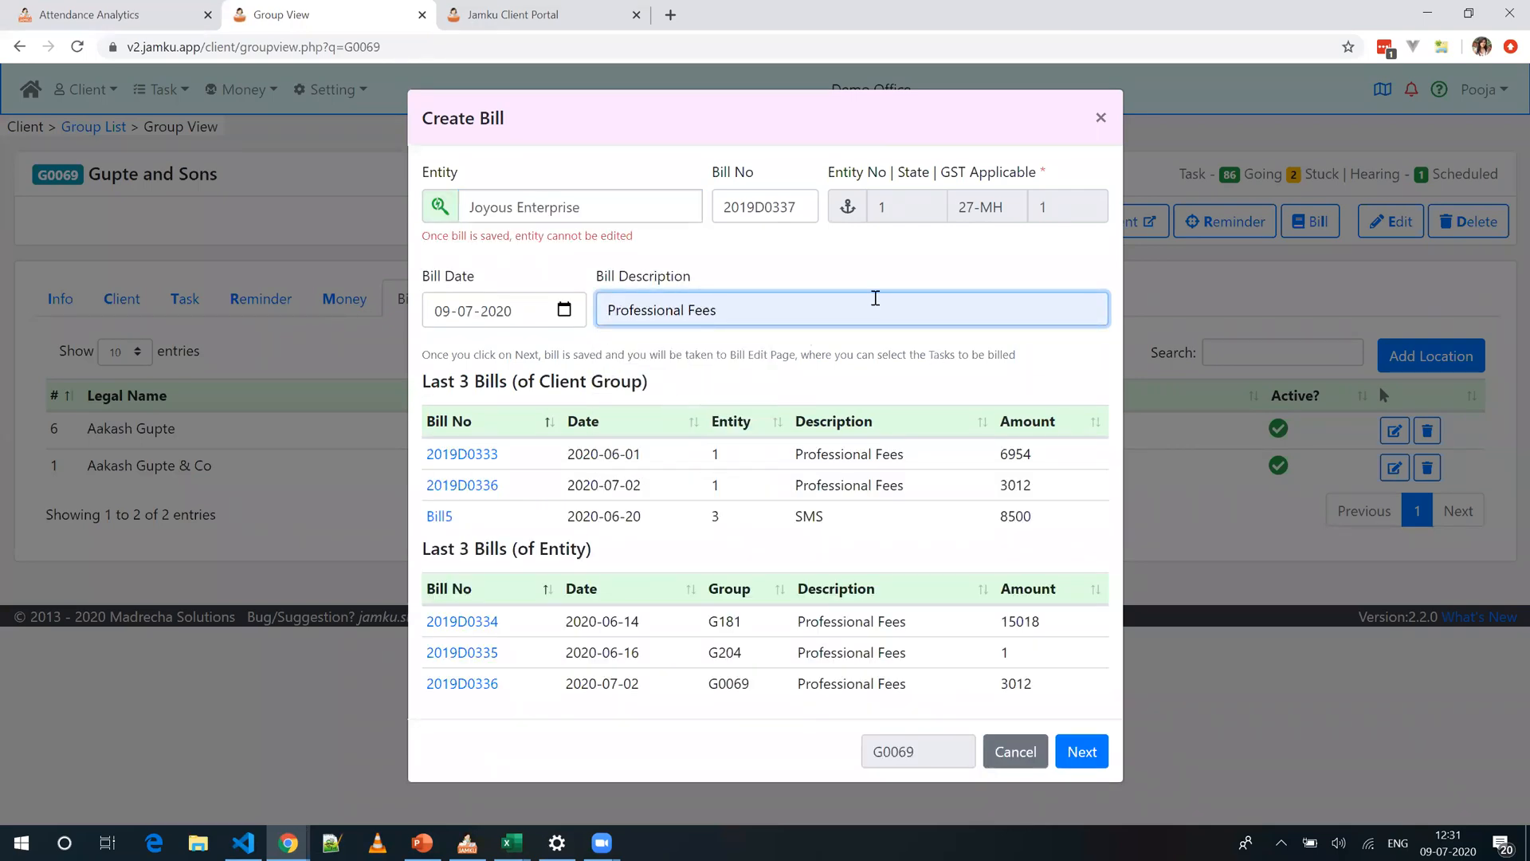
click(1084, 756)
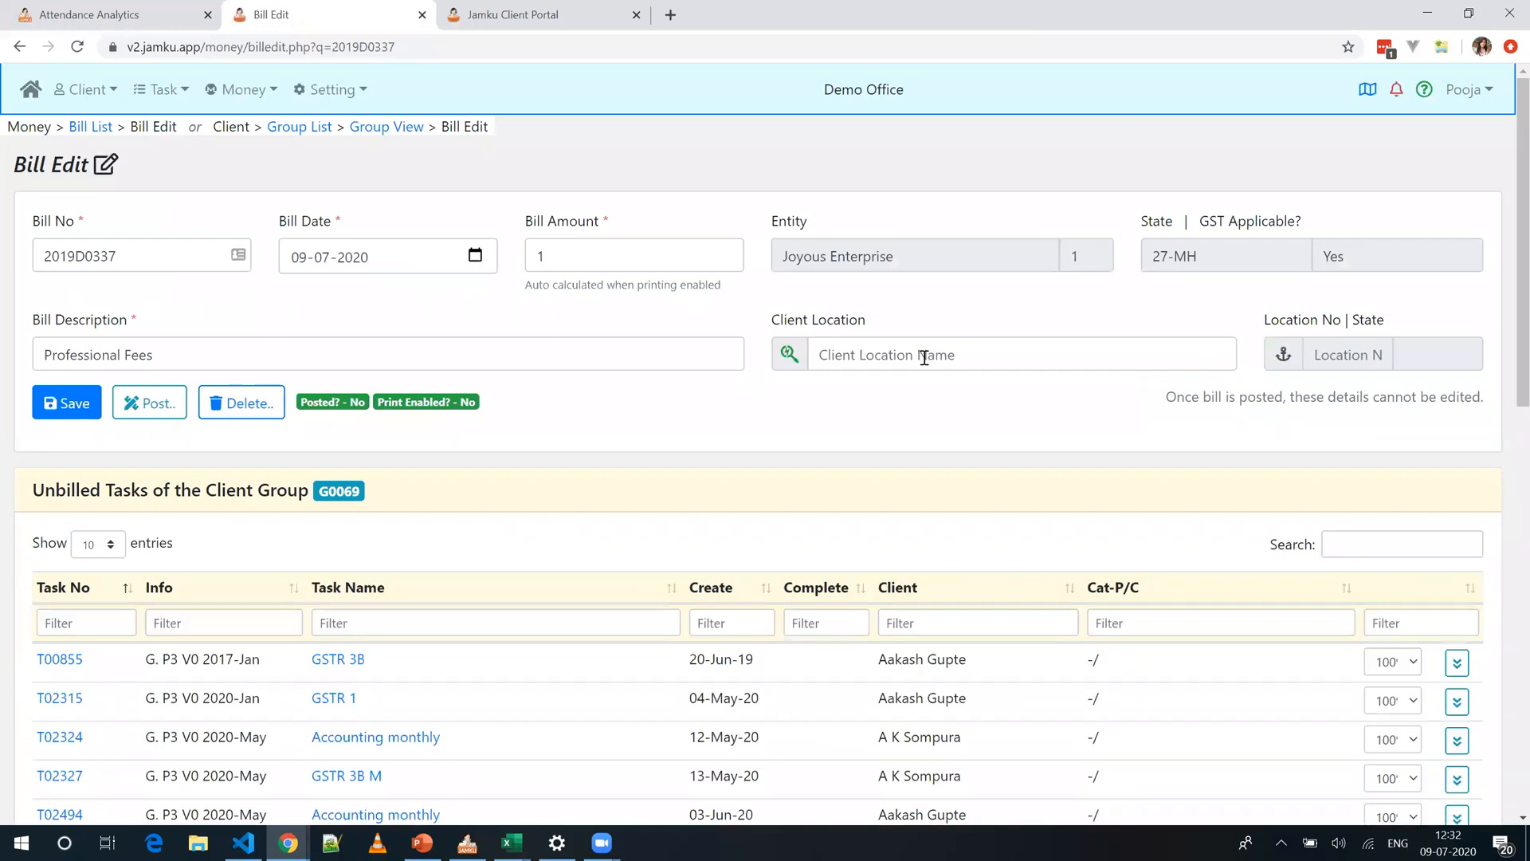
Step: Set the bill's client location to location no. 64 in state 27-MH
click(924, 358)
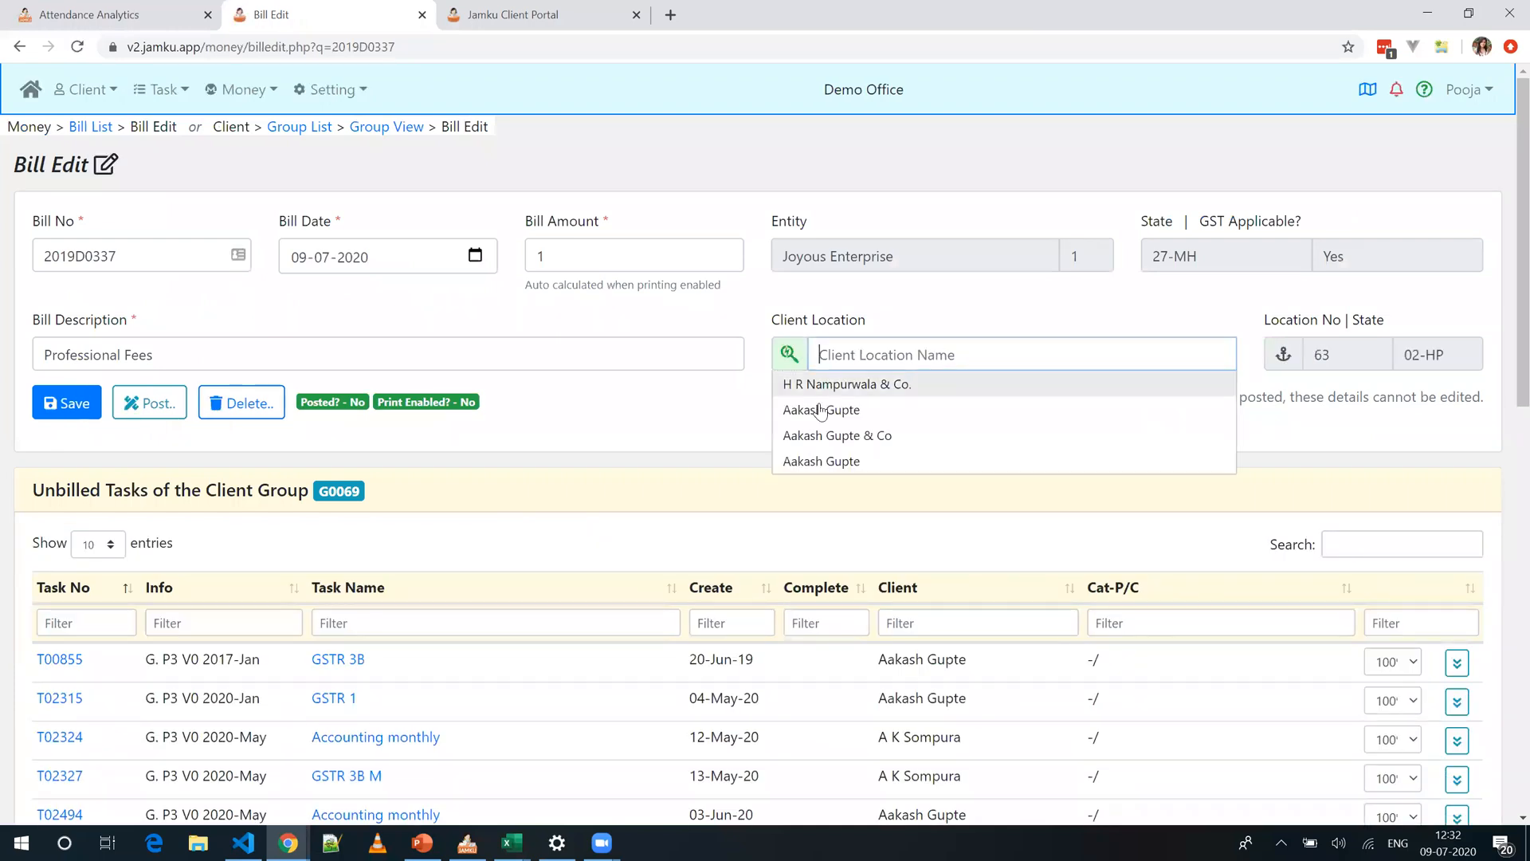
click(833, 410)
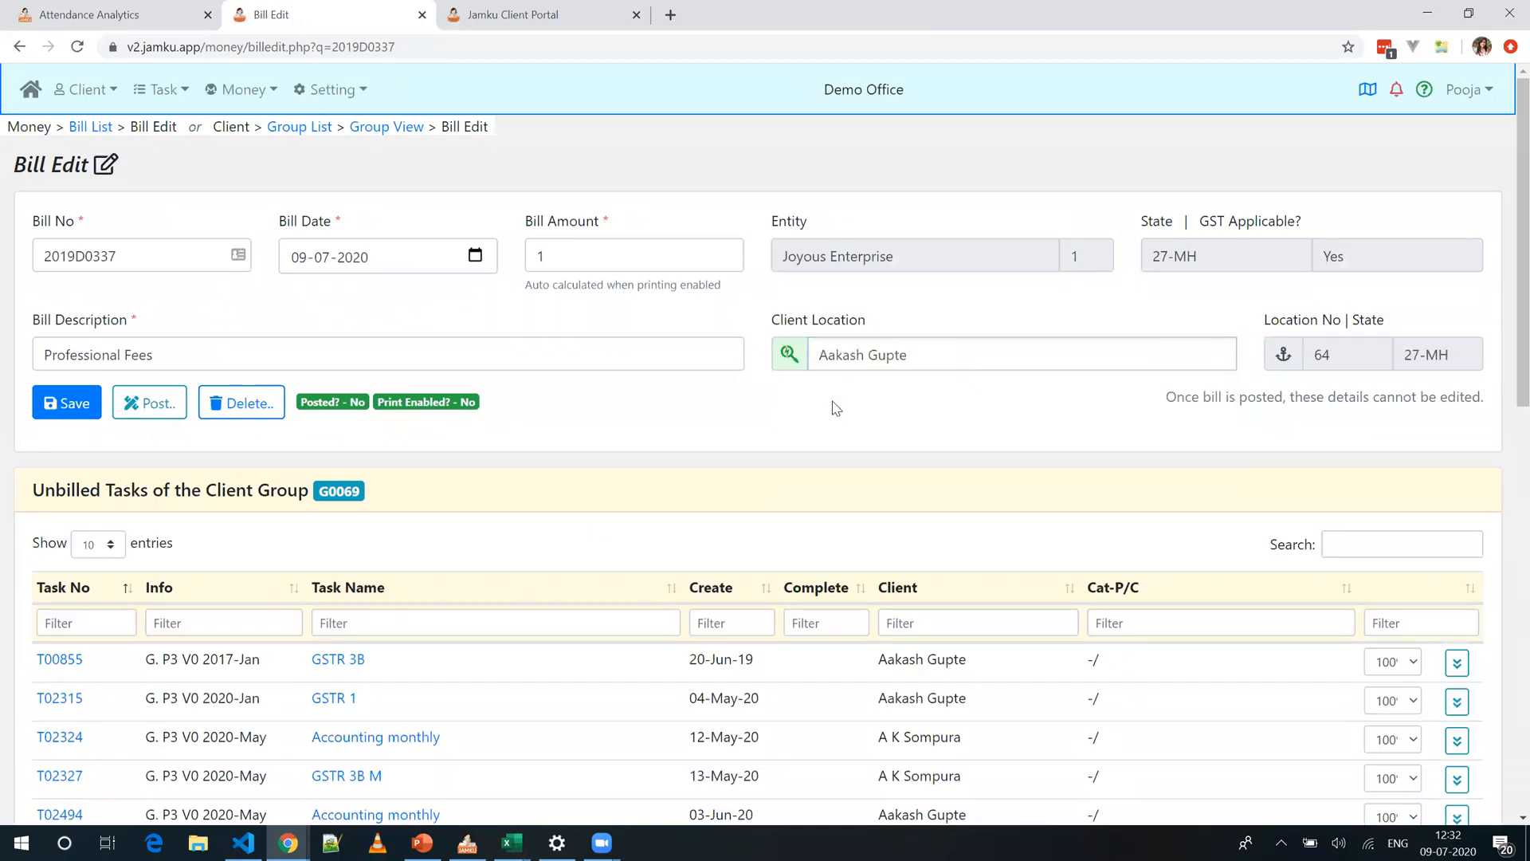
drag(39, 488, 156, 487)
click(498, 554)
Step: Add the unbilled tasks T00855, T02315 and T02324 to the bill and save it
scroll(623, 549, down, 4)
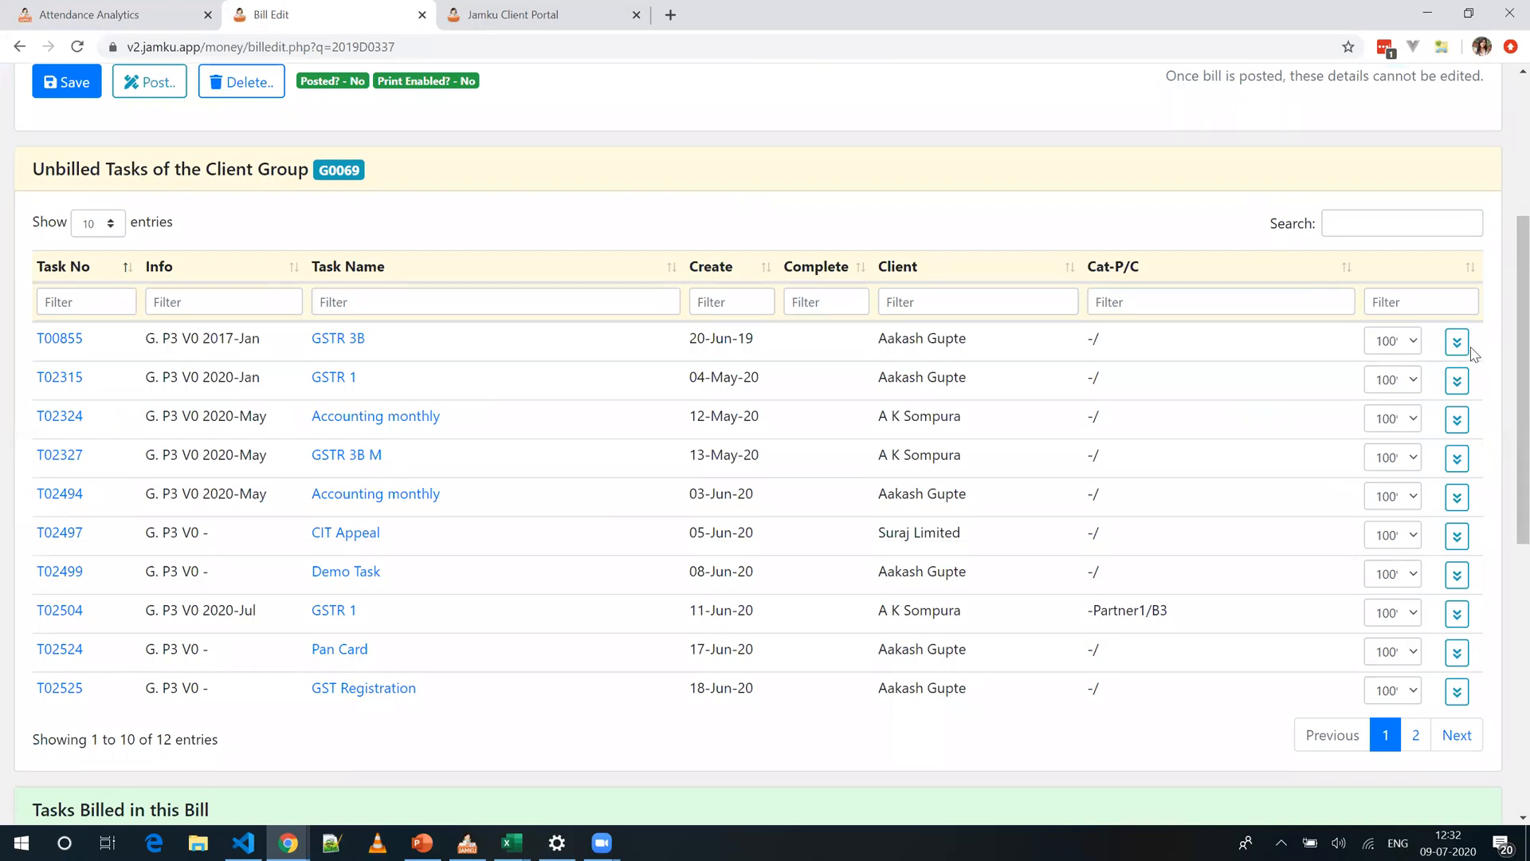
click(1458, 344)
click(1458, 344)
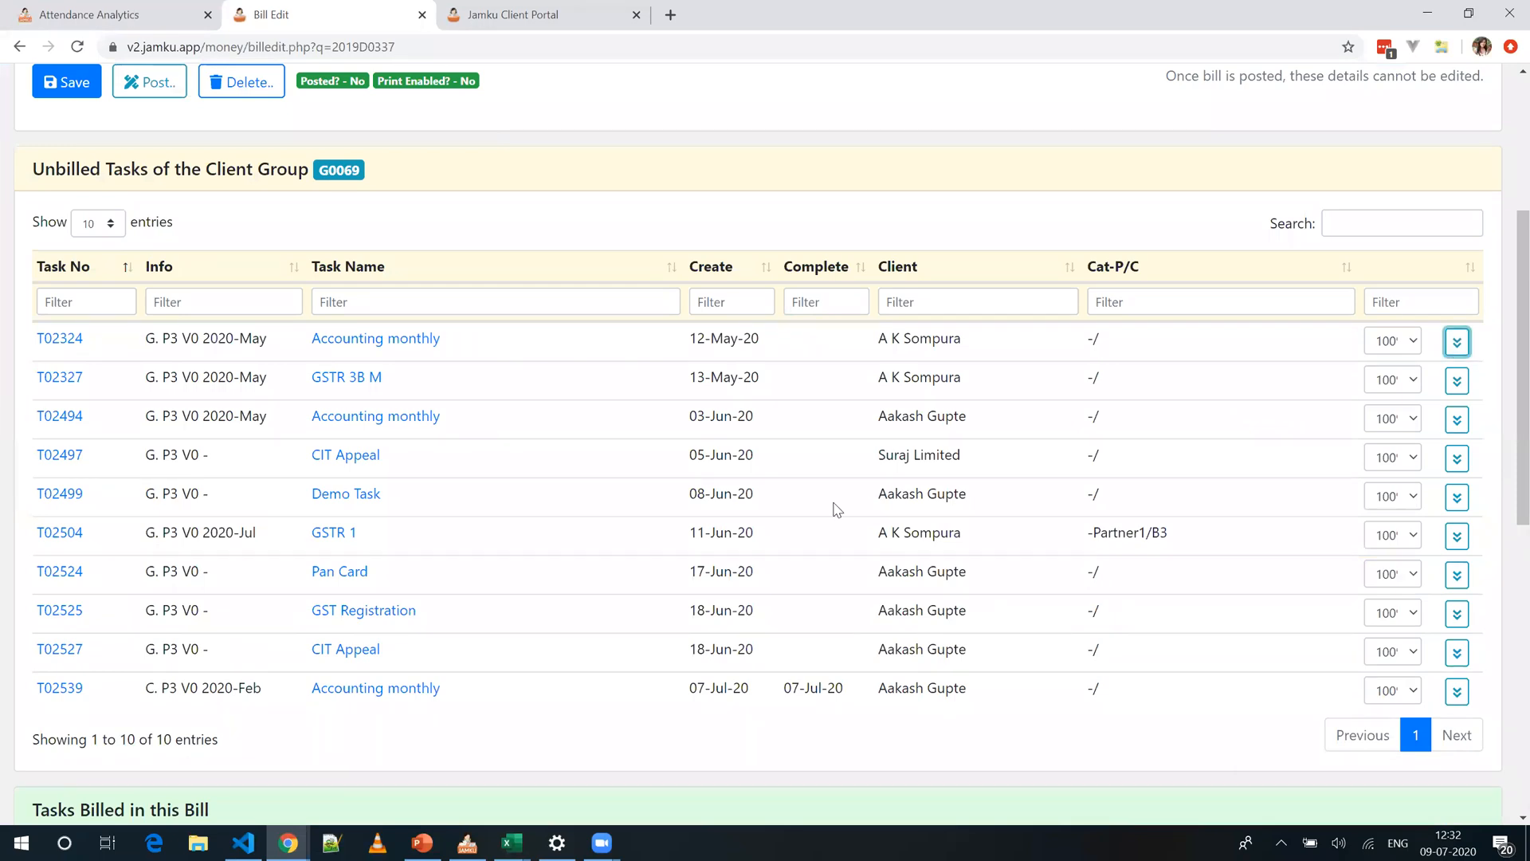
scroll(1383, 574, down, 9)
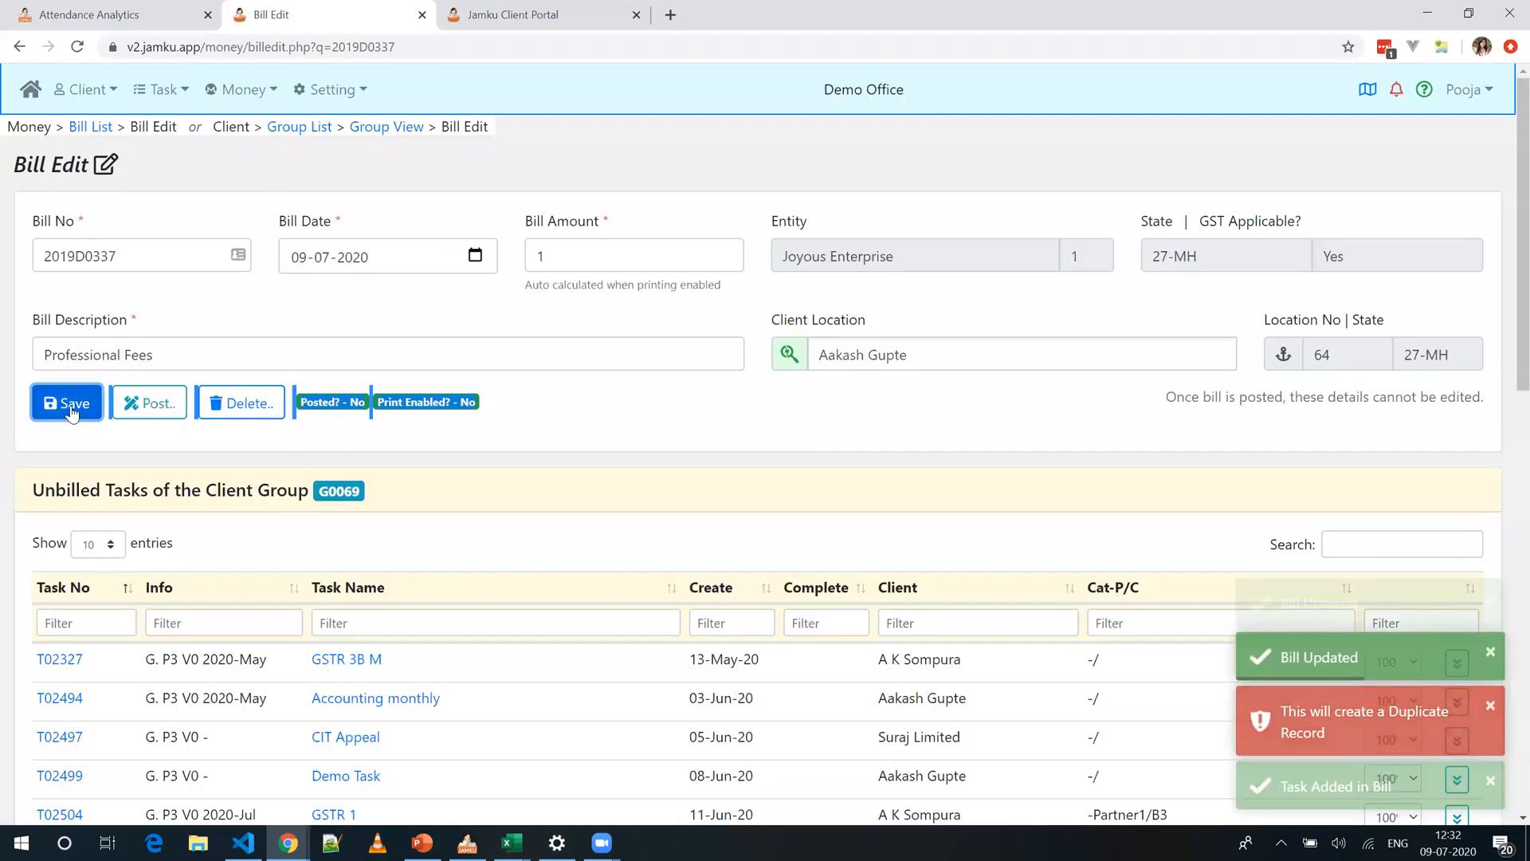
click(76, 401)
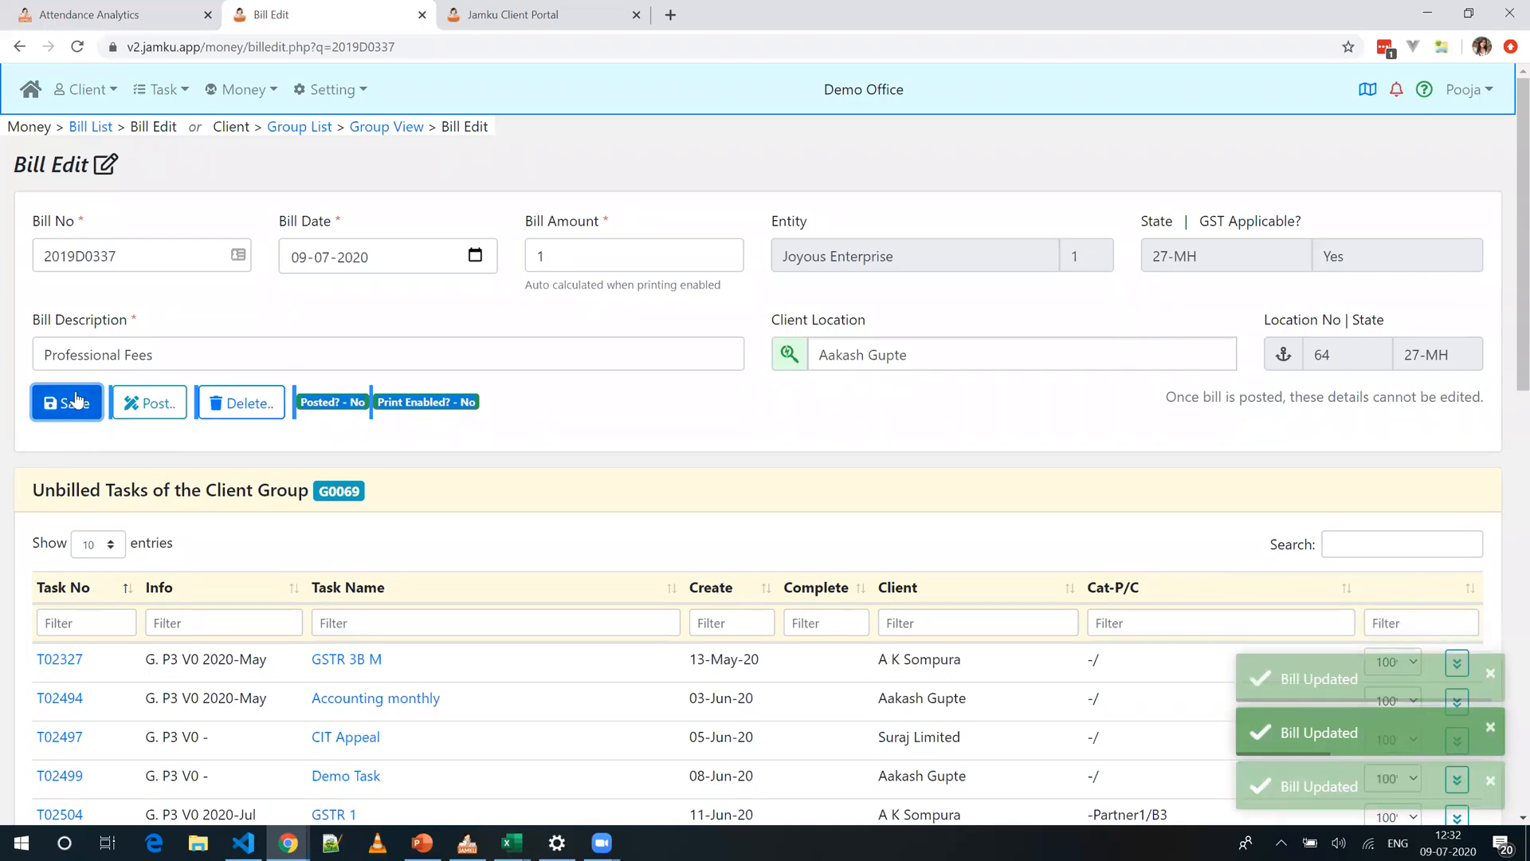
click(703, 455)
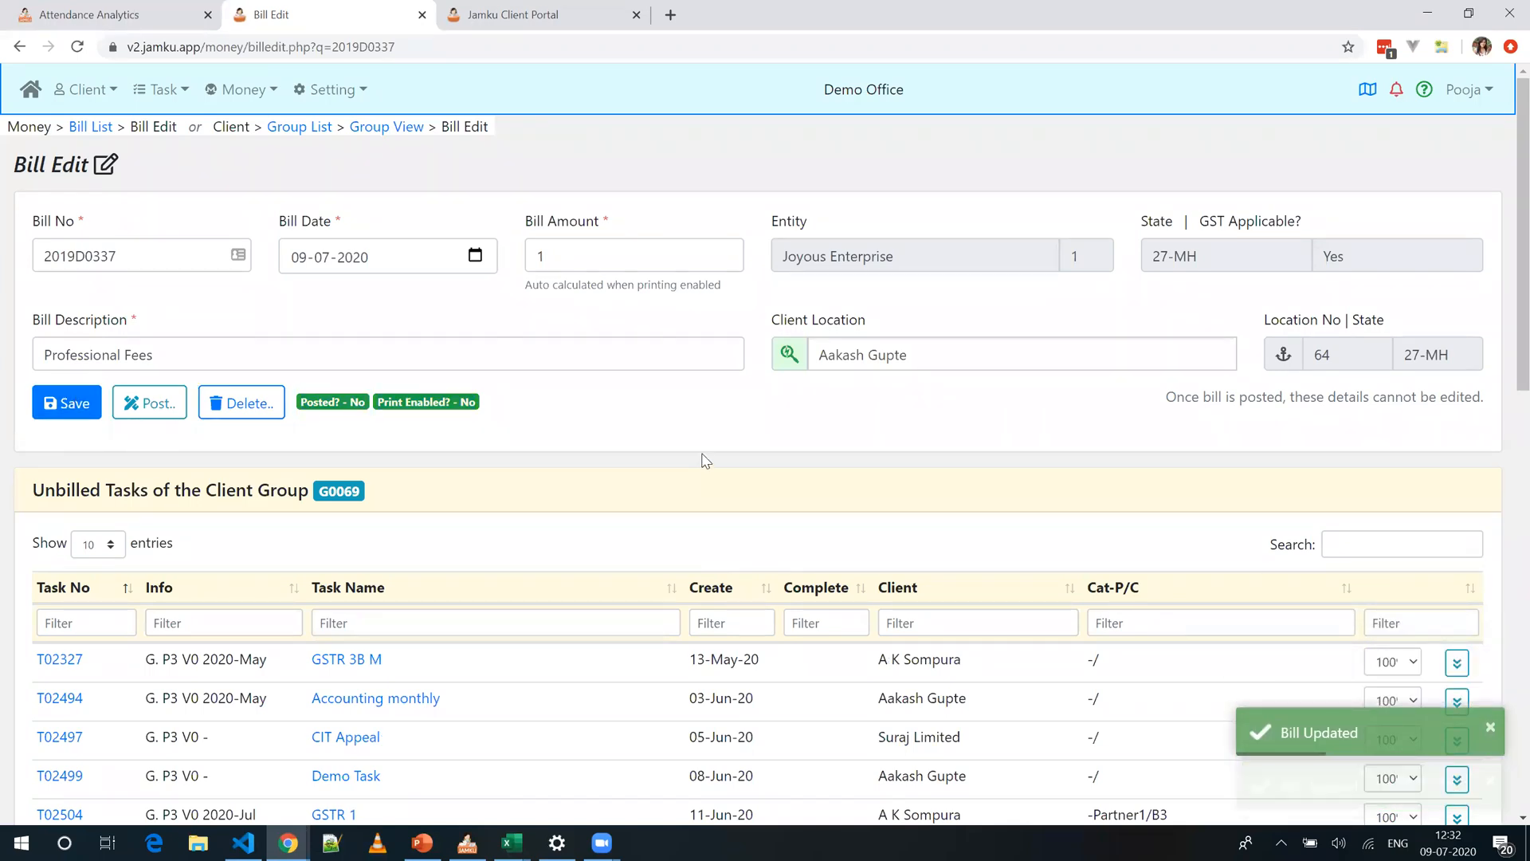
Step: Enable printing for the bill to generate bill lines from its added tasks
scroll(703, 460, down, 15)
click(115, 761)
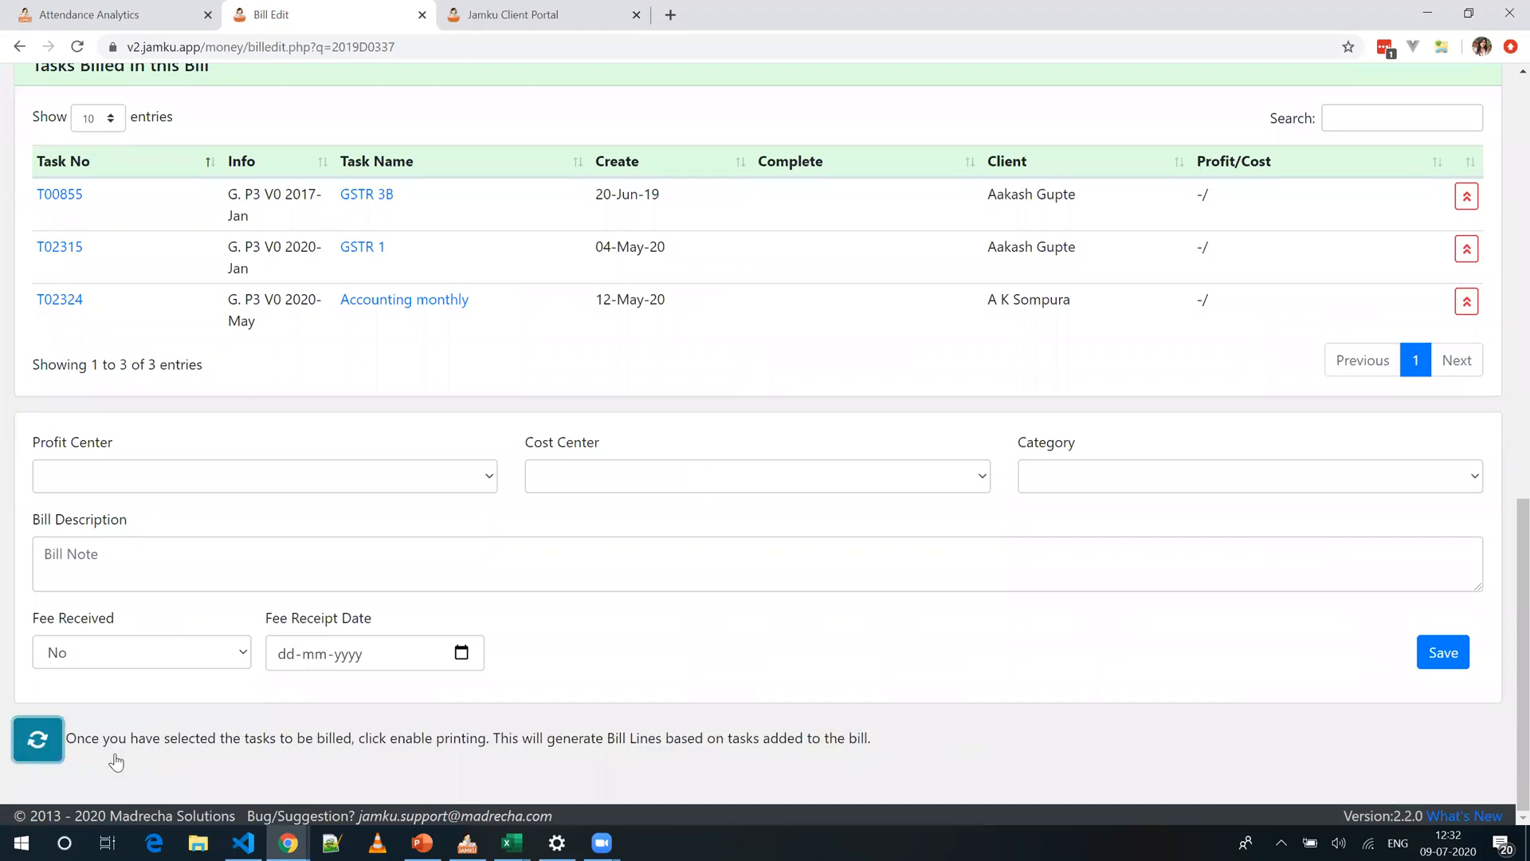
scroll(782, 567, down, 5)
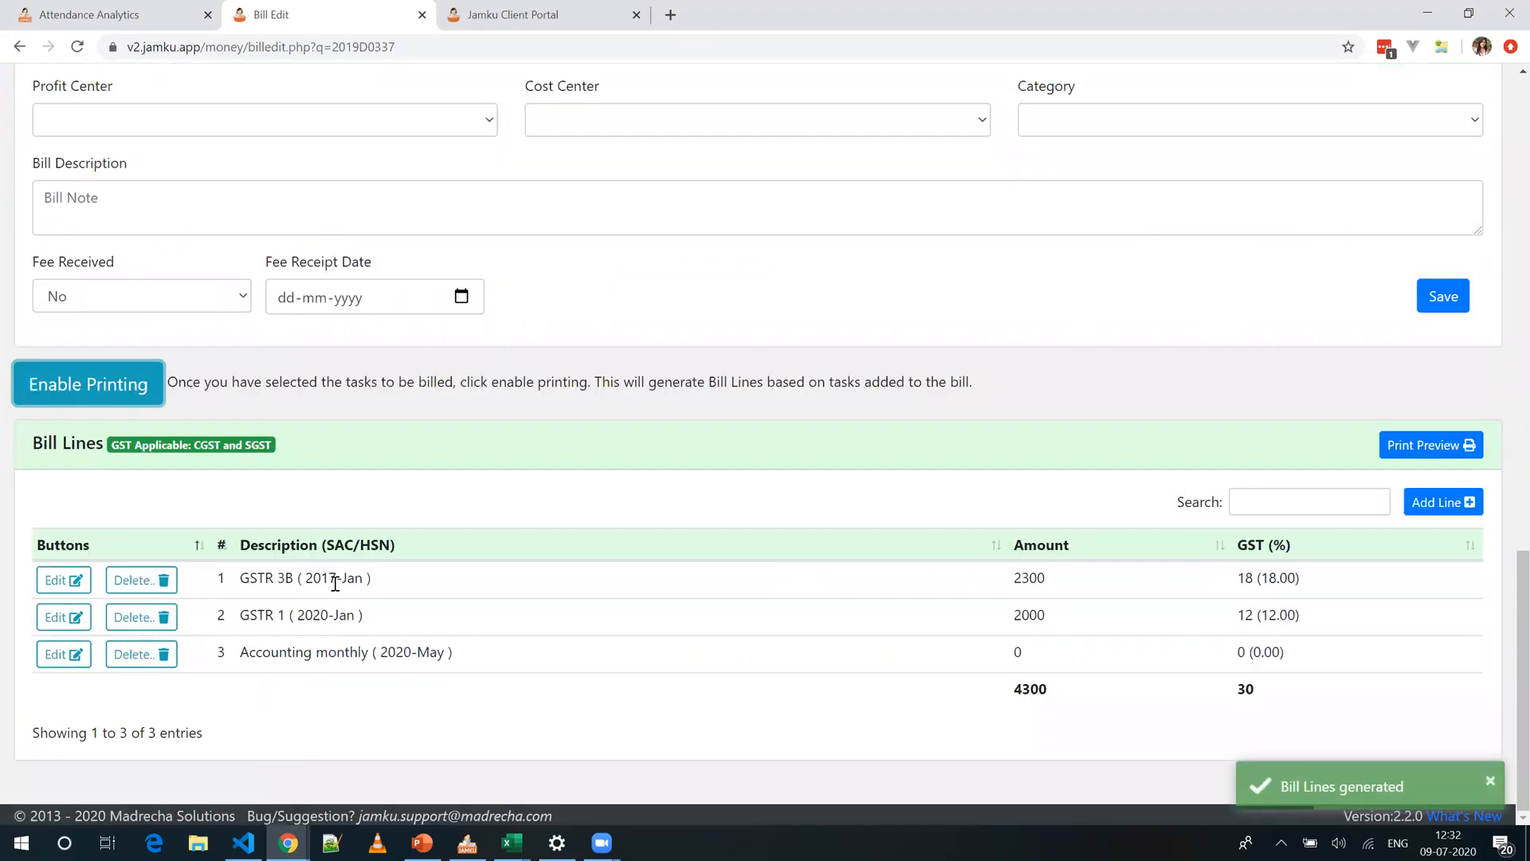
Step: View the editable details of the GSTR 1 bill line, cancel the edit, and inspect the GSTR 3B line's amount
click(83, 588)
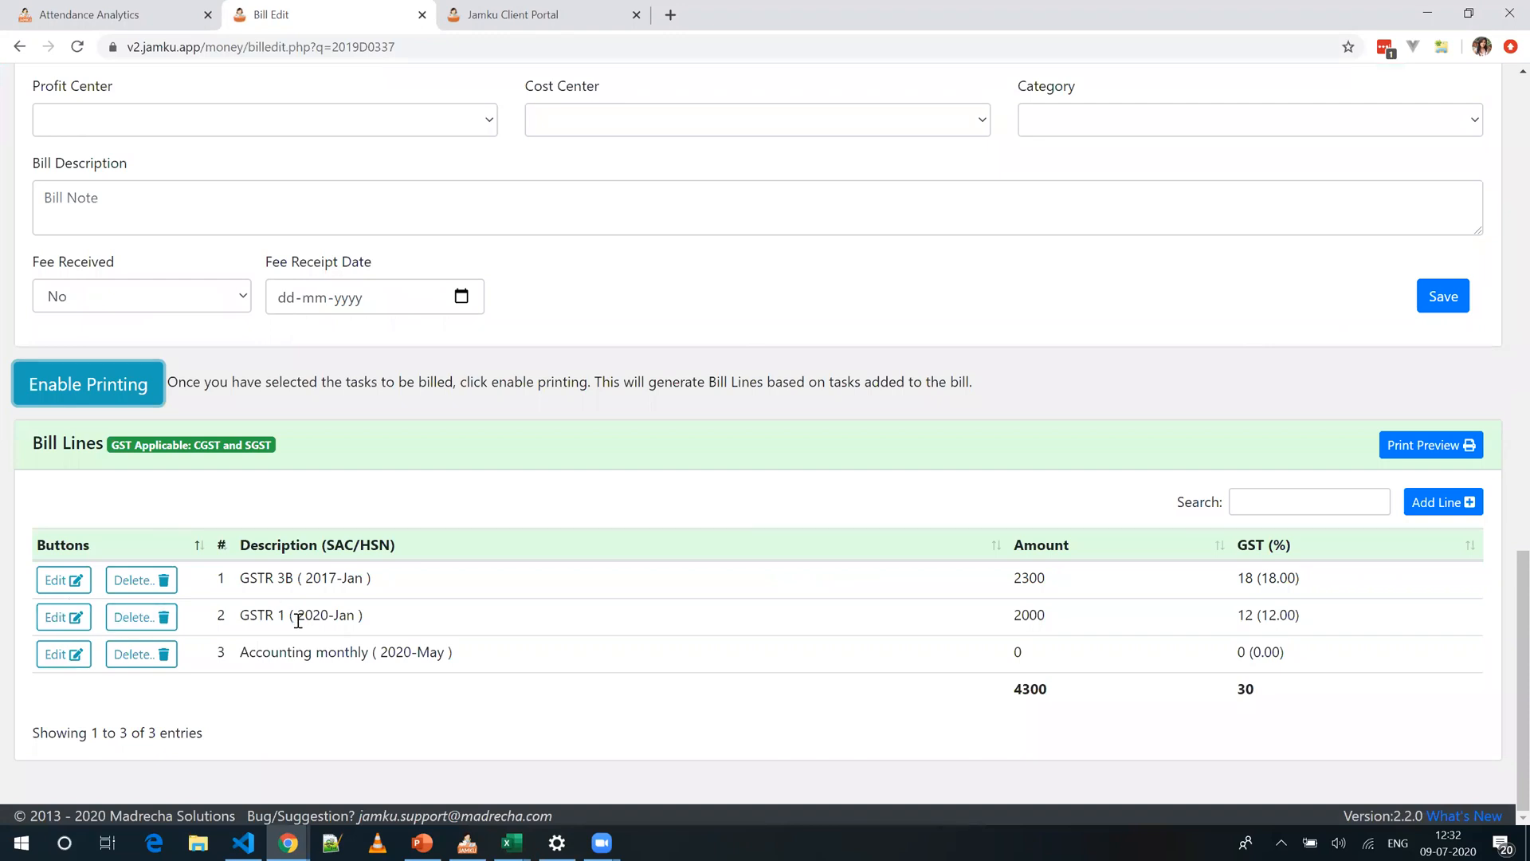
click(73, 622)
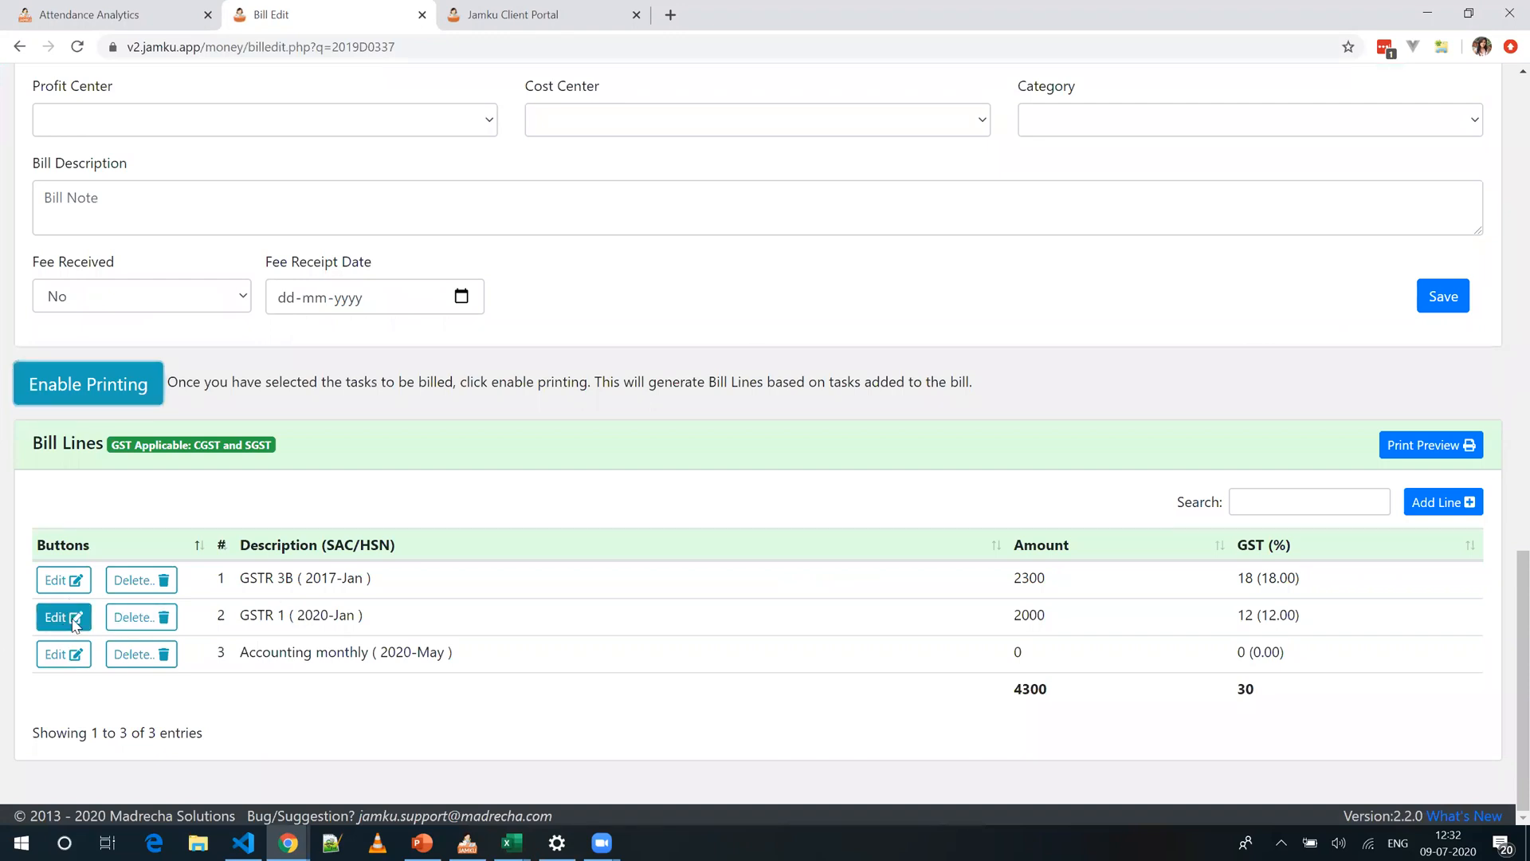
click(979, 448)
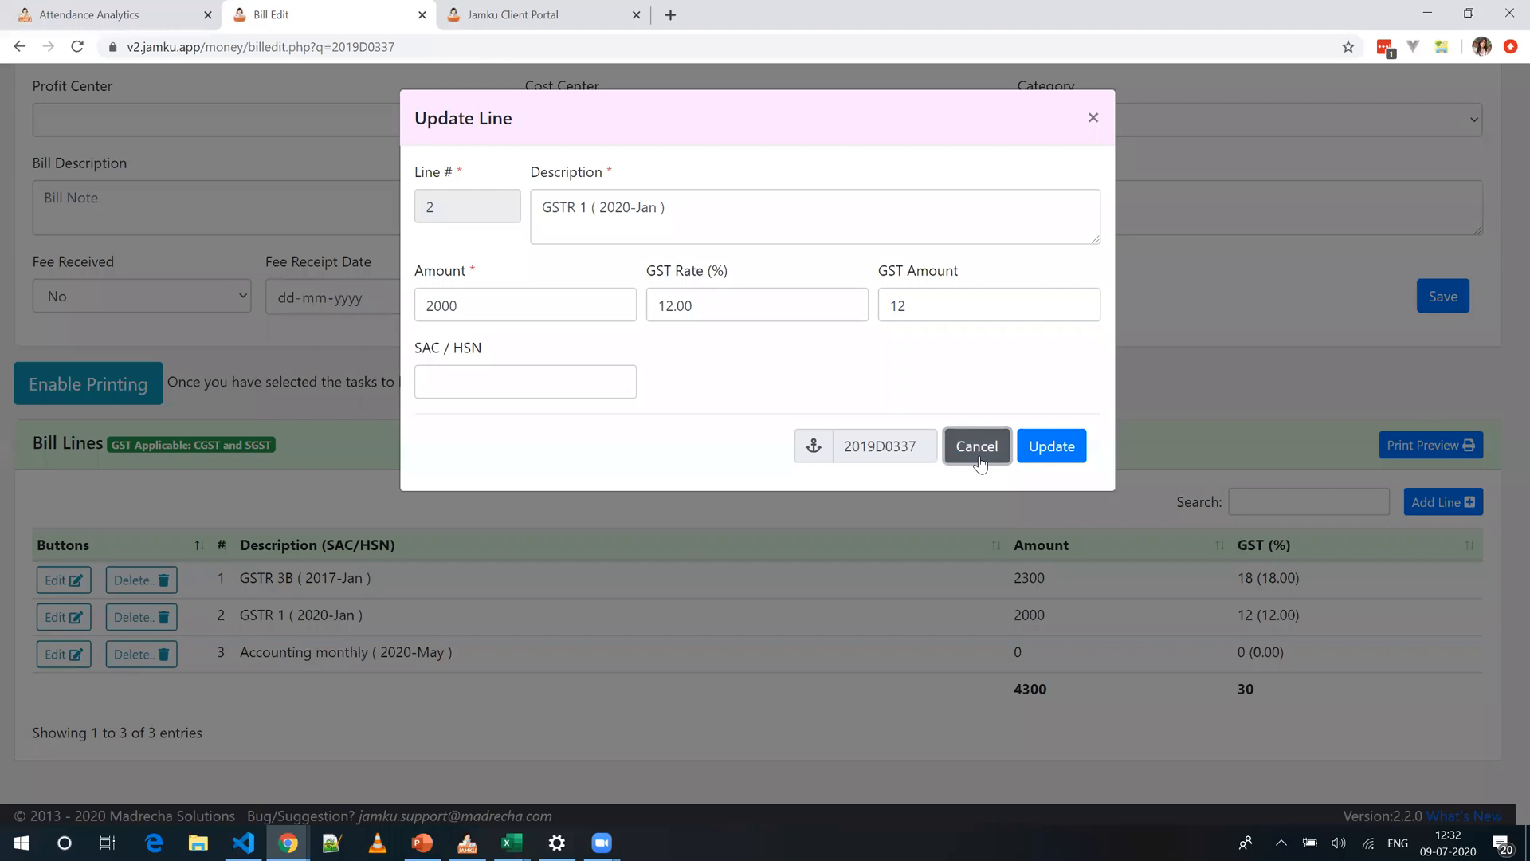
drag(1014, 579, 1056, 587)
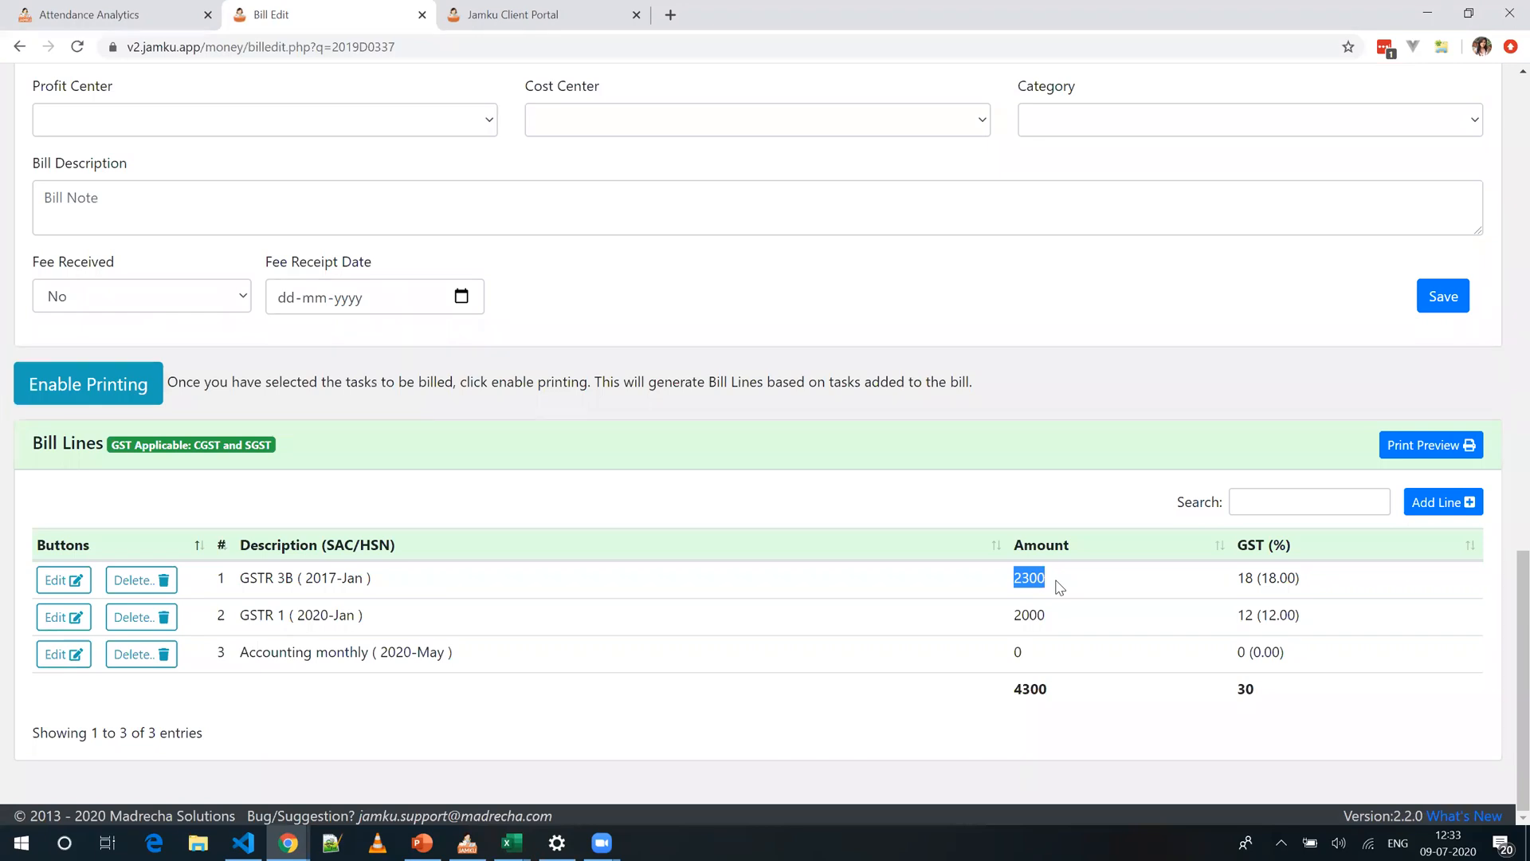
Step: View the update form of the GSTR 3B bill line and the form for adding a line, cancelling both
click(72, 580)
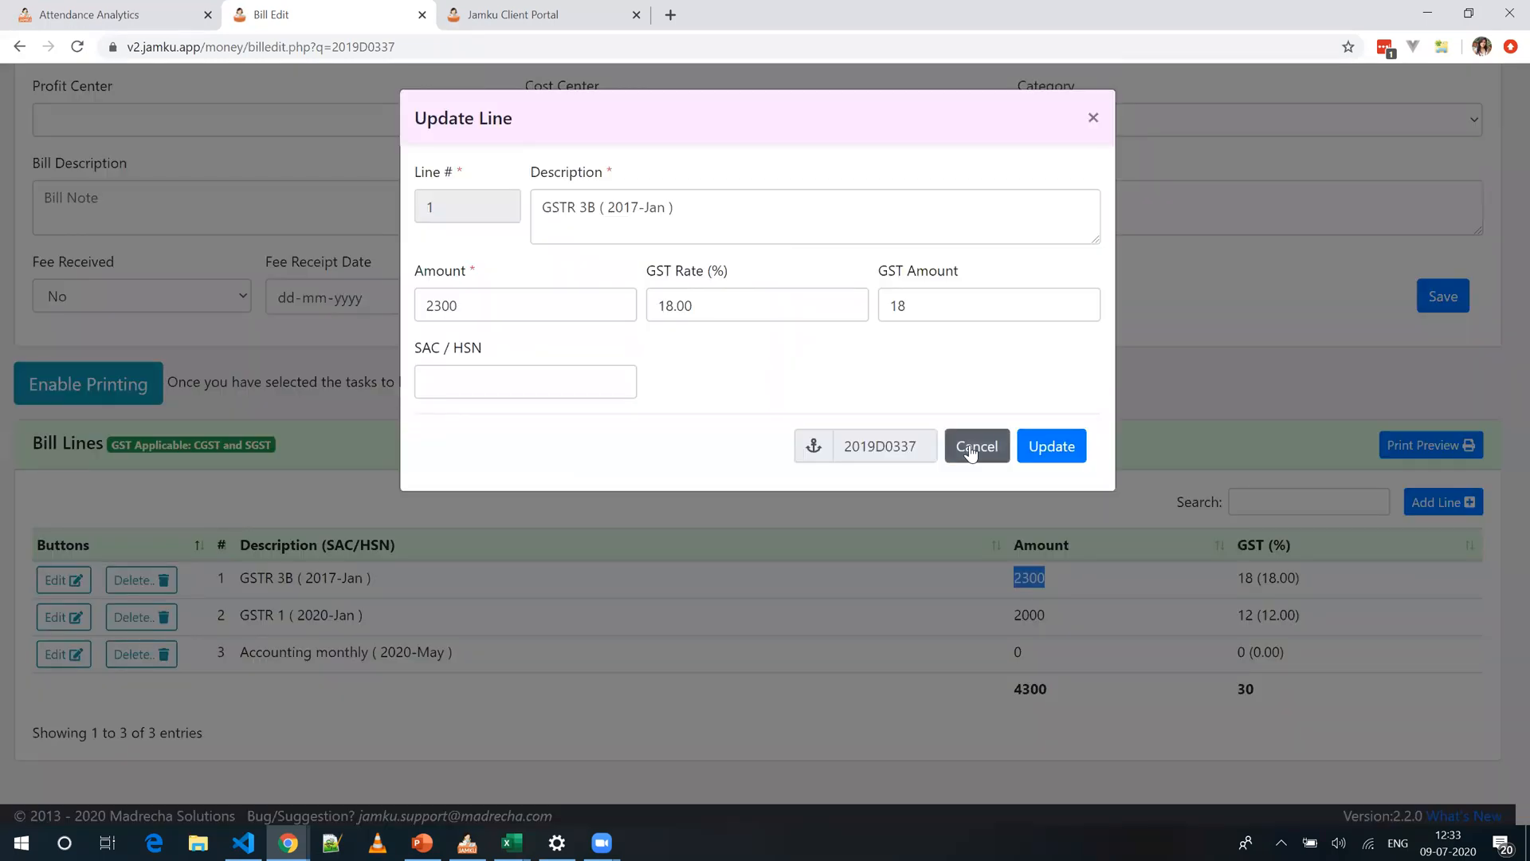
click(971, 448)
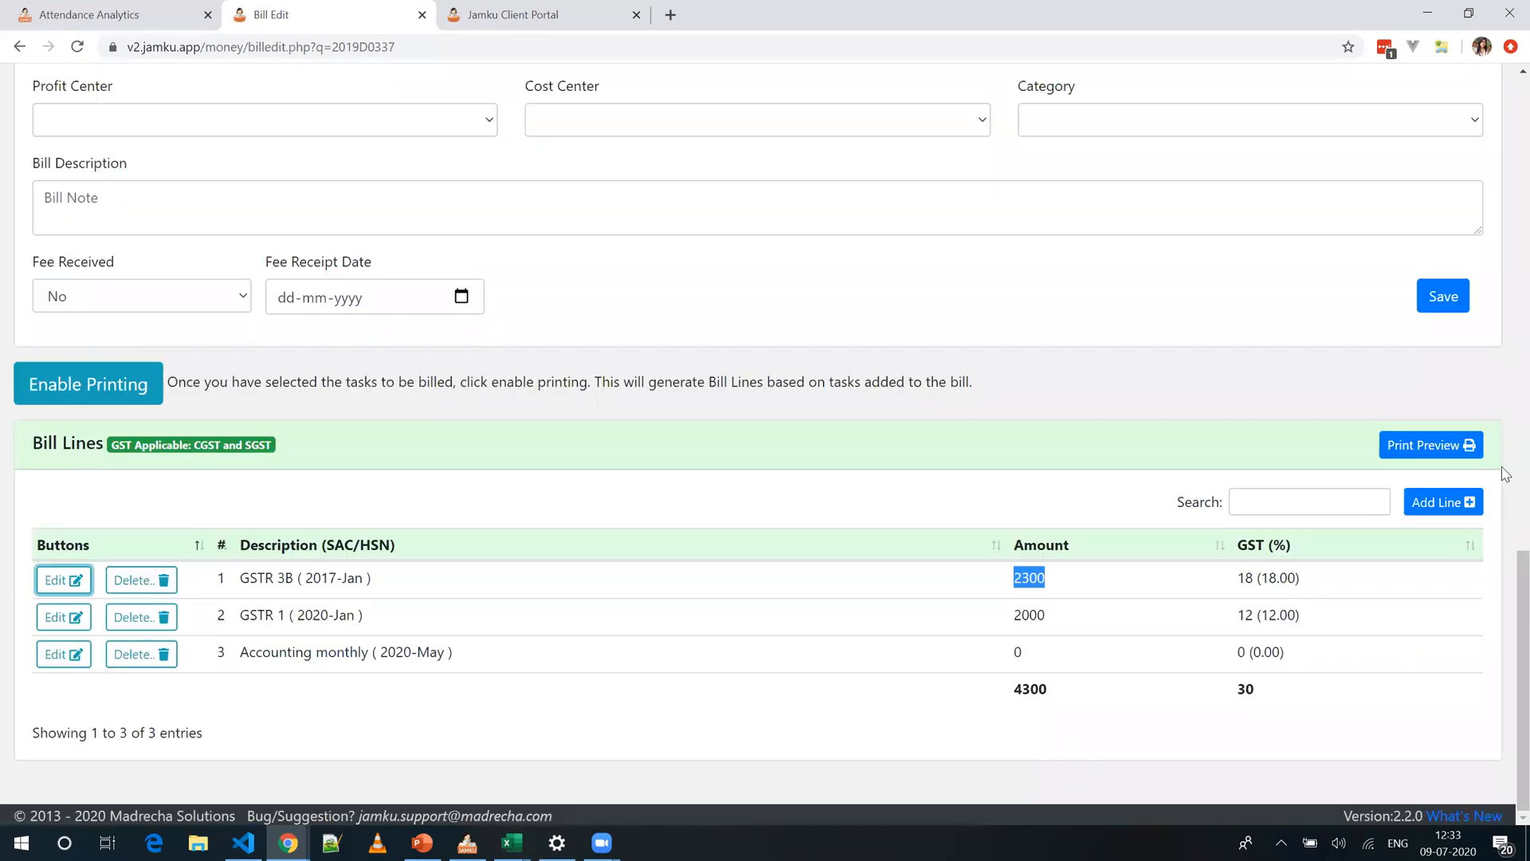
click(1444, 516)
click(983, 442)
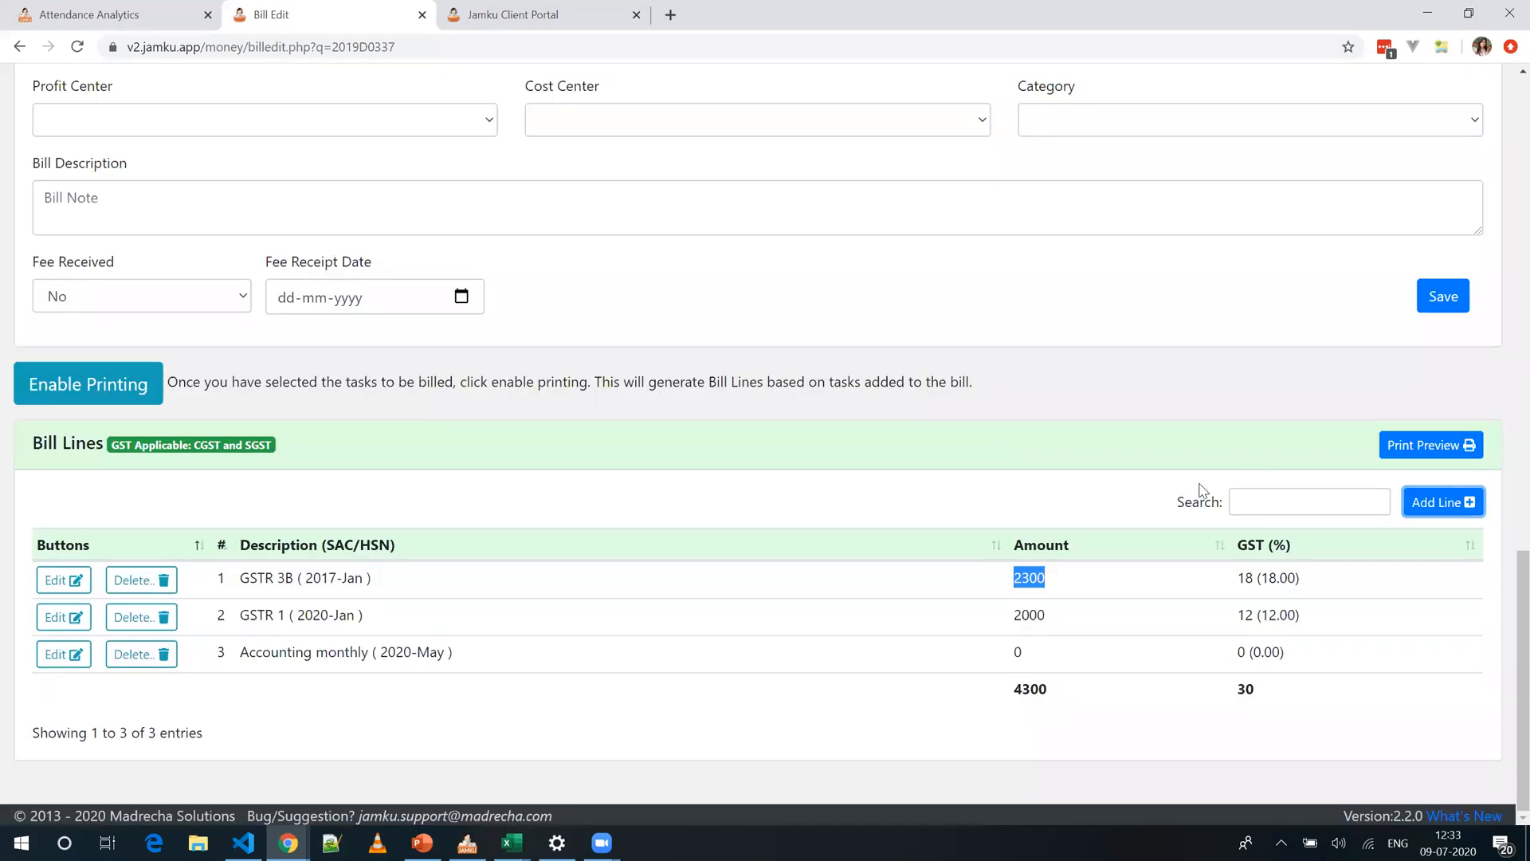
click(1168, 487)
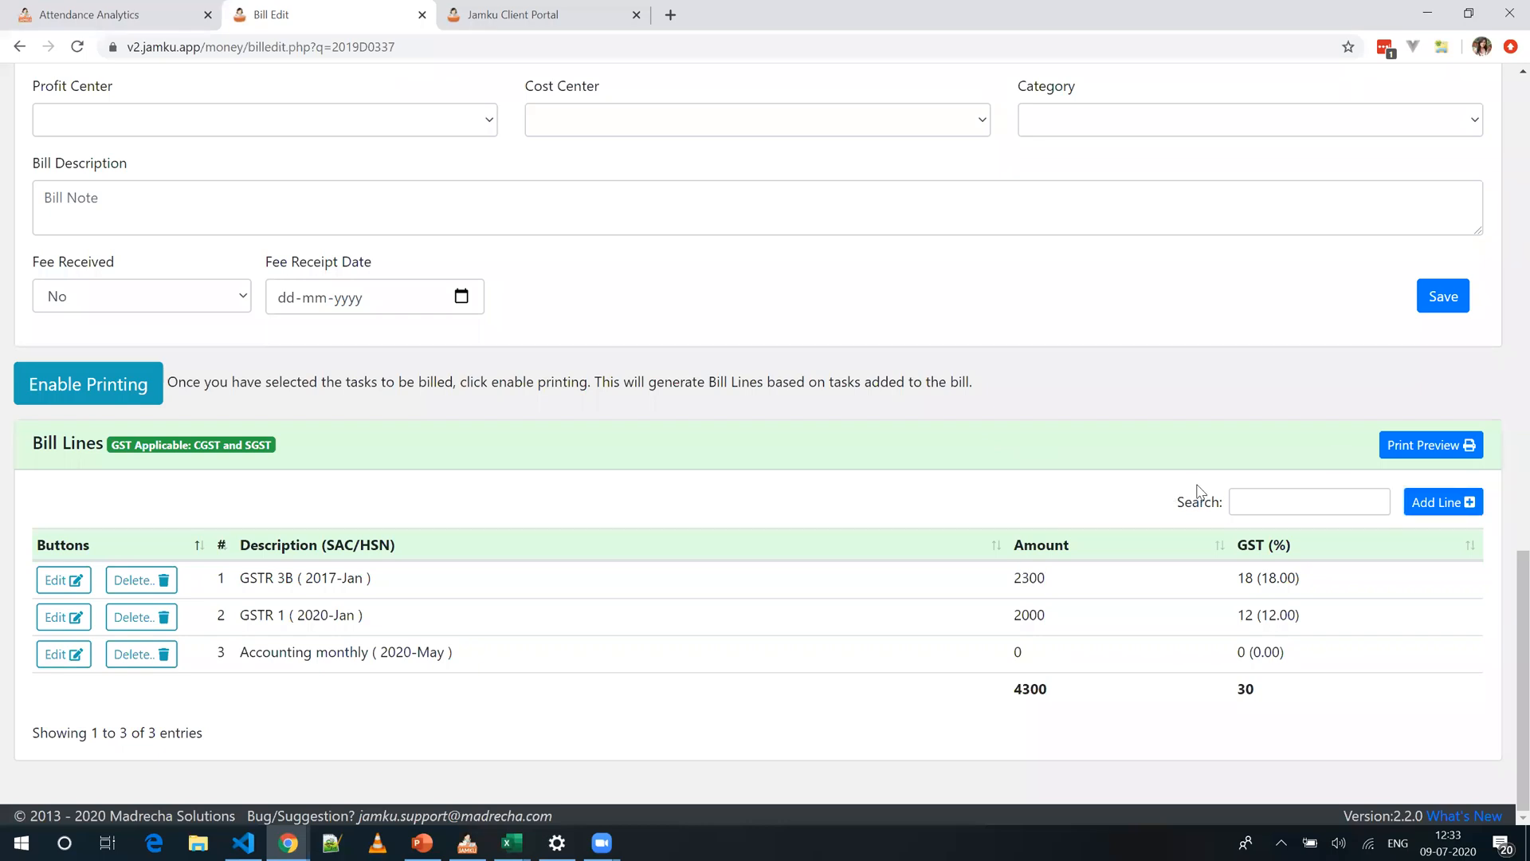
Step: Preview the bill's printable tax invoice and look over it from header to declaration
click(1406, 445)
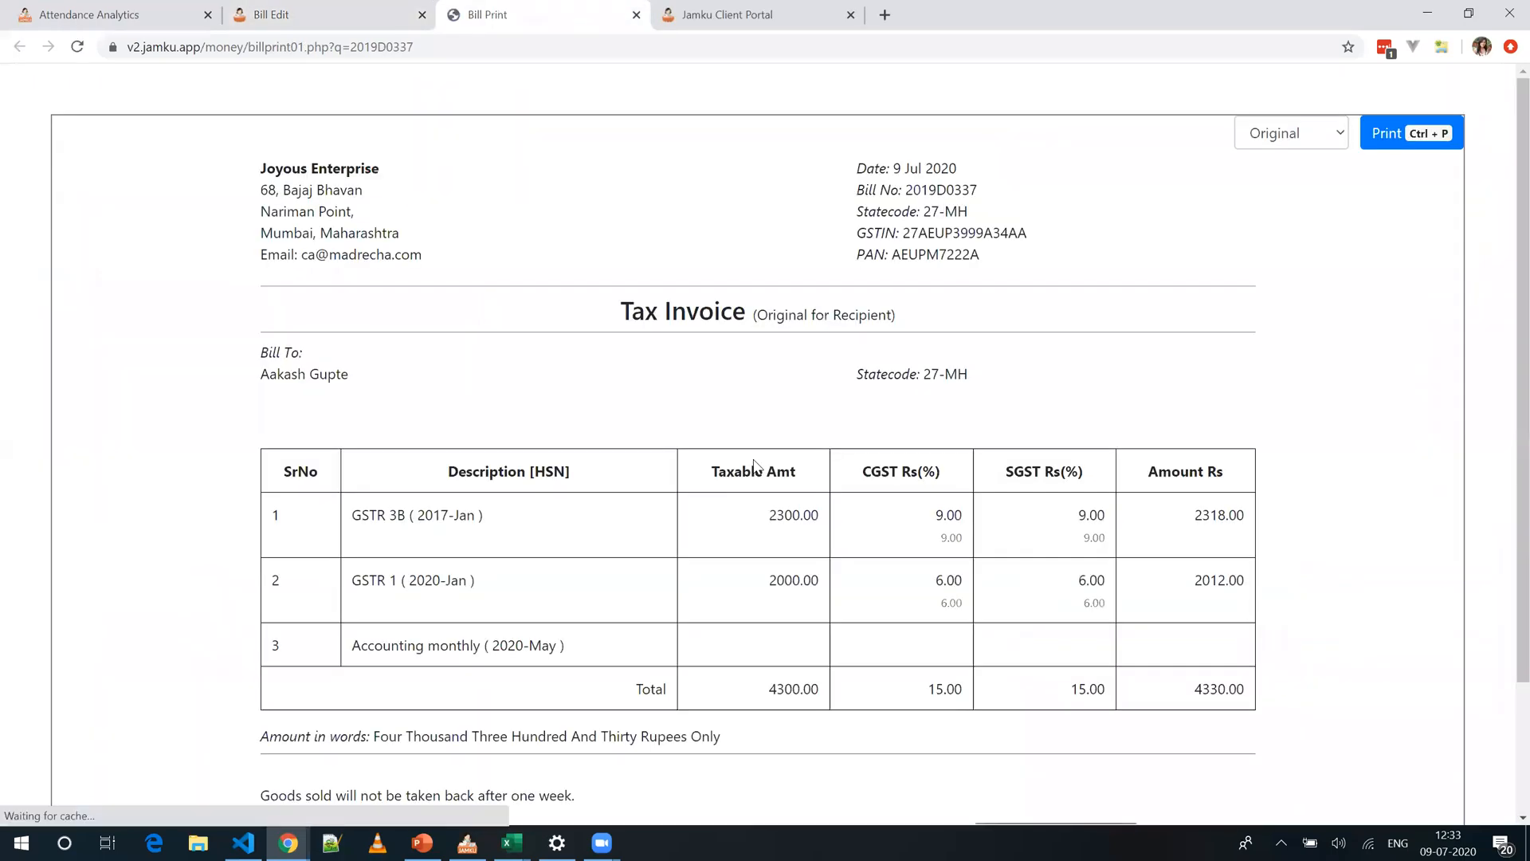
scroll(804, 612, down, 3)
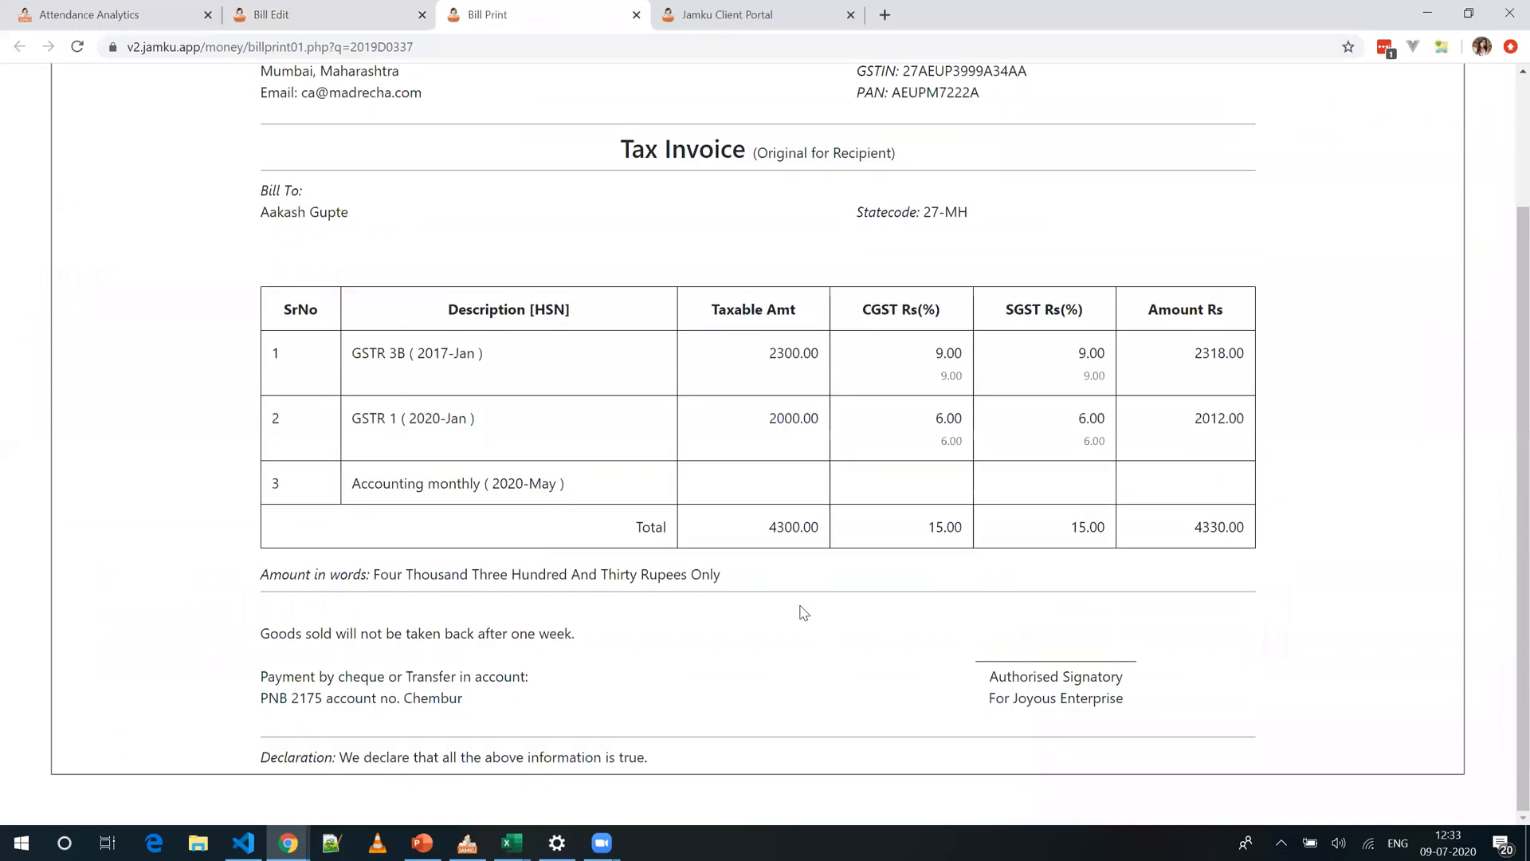
scroll(803, 612, up, 3)
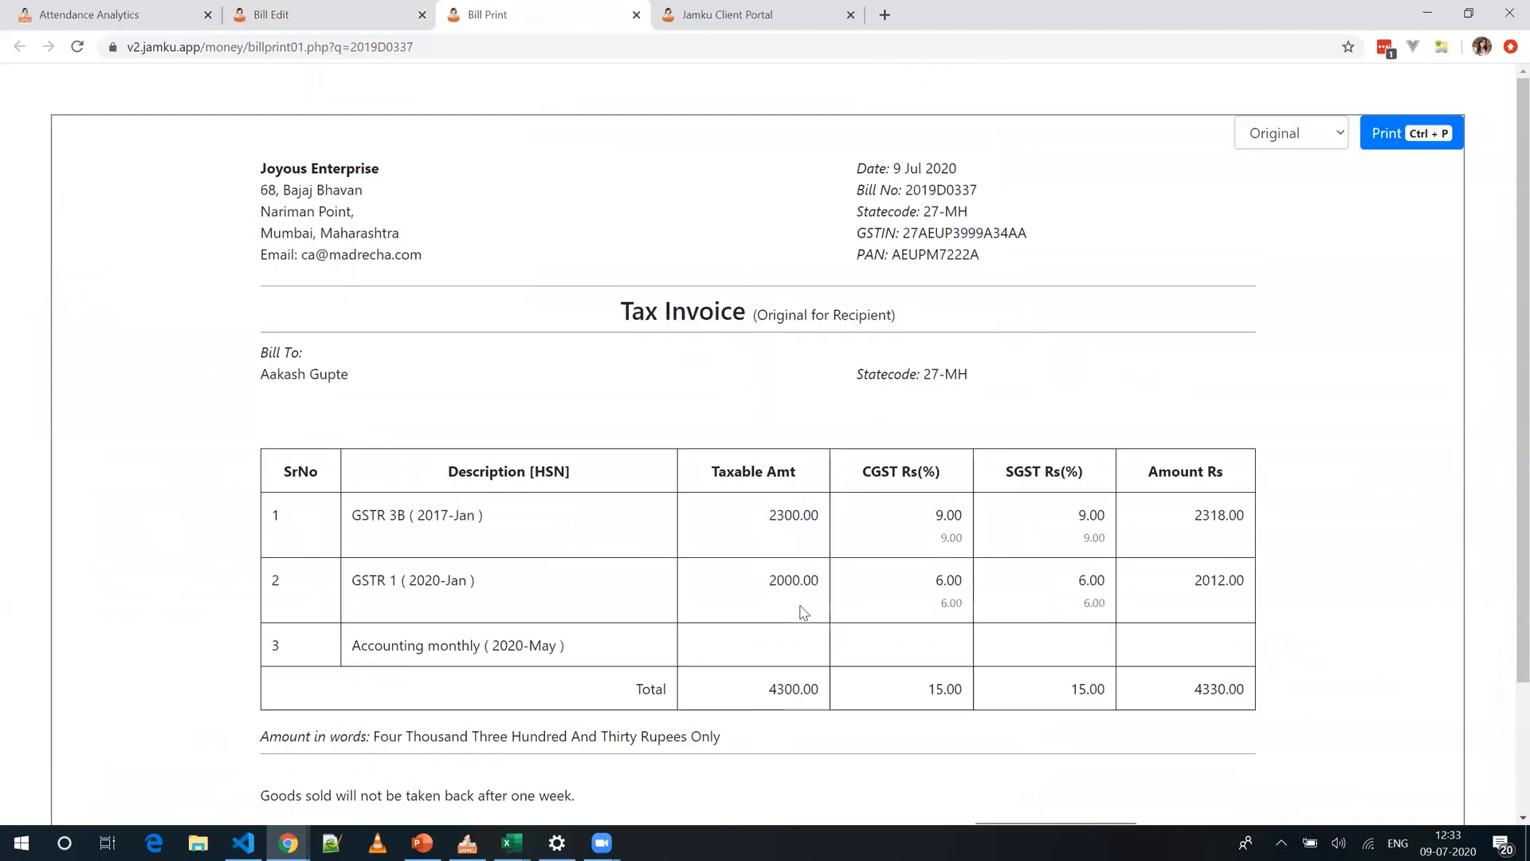
Step: Return to the bill's client group page and view its bill creation form, closing it without saving
click(369, 15)
scroll(248, 329, up, 15)
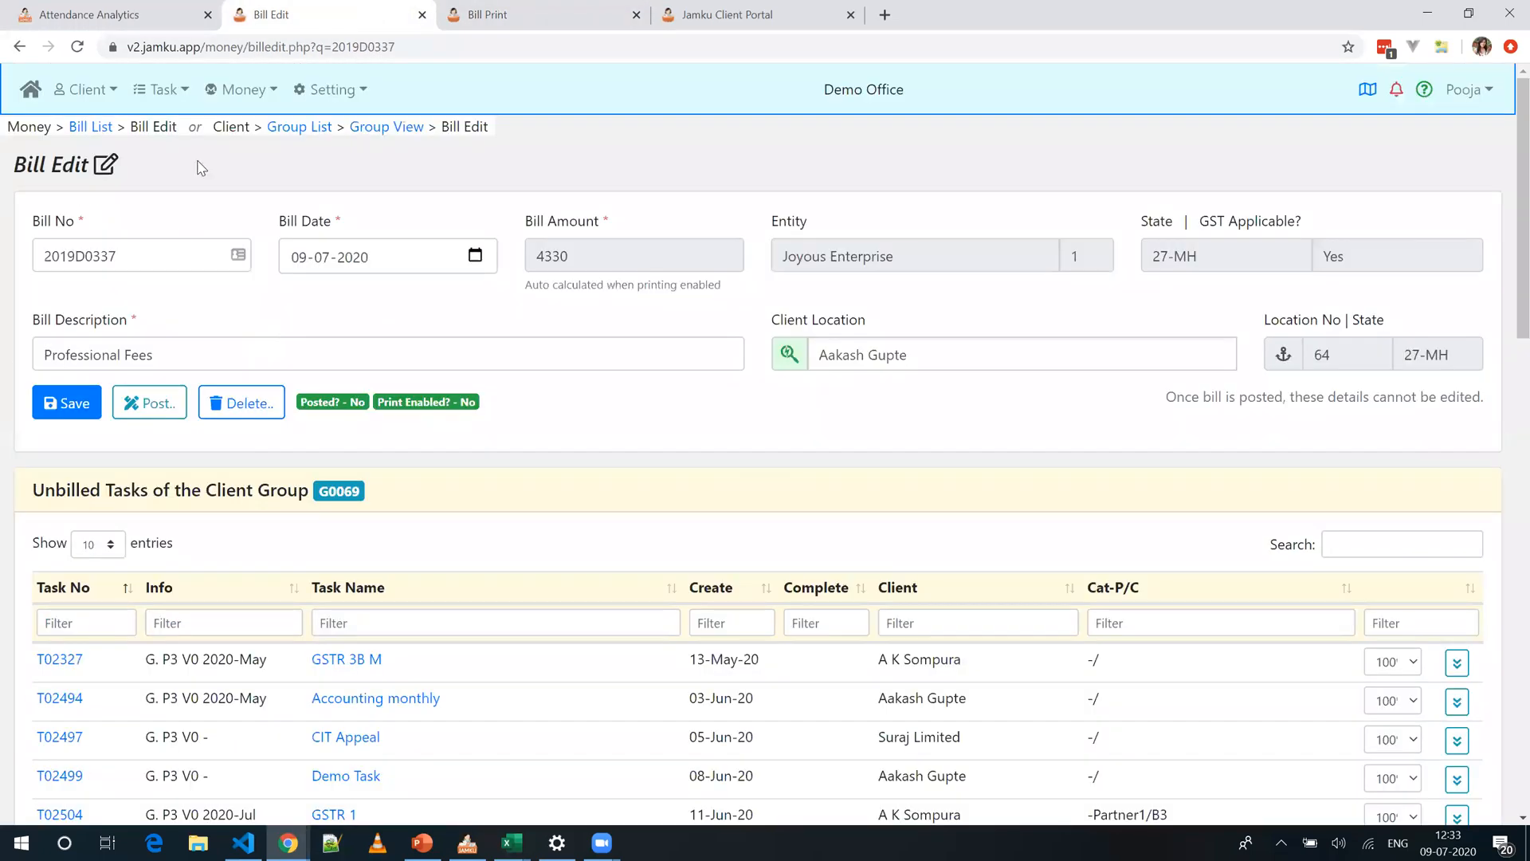
click(386, 127)
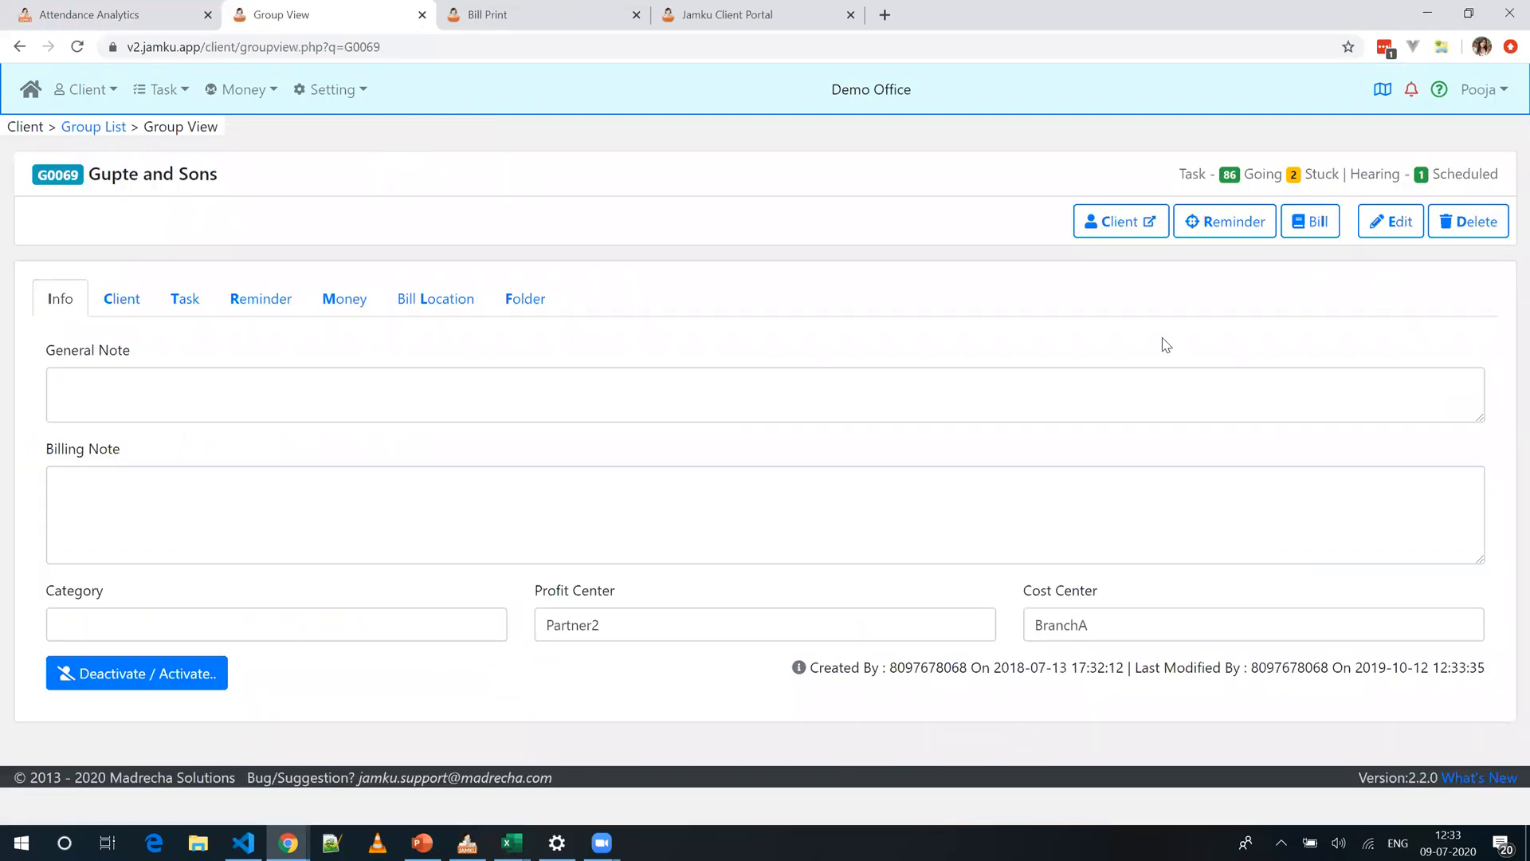
click(1312, 223)
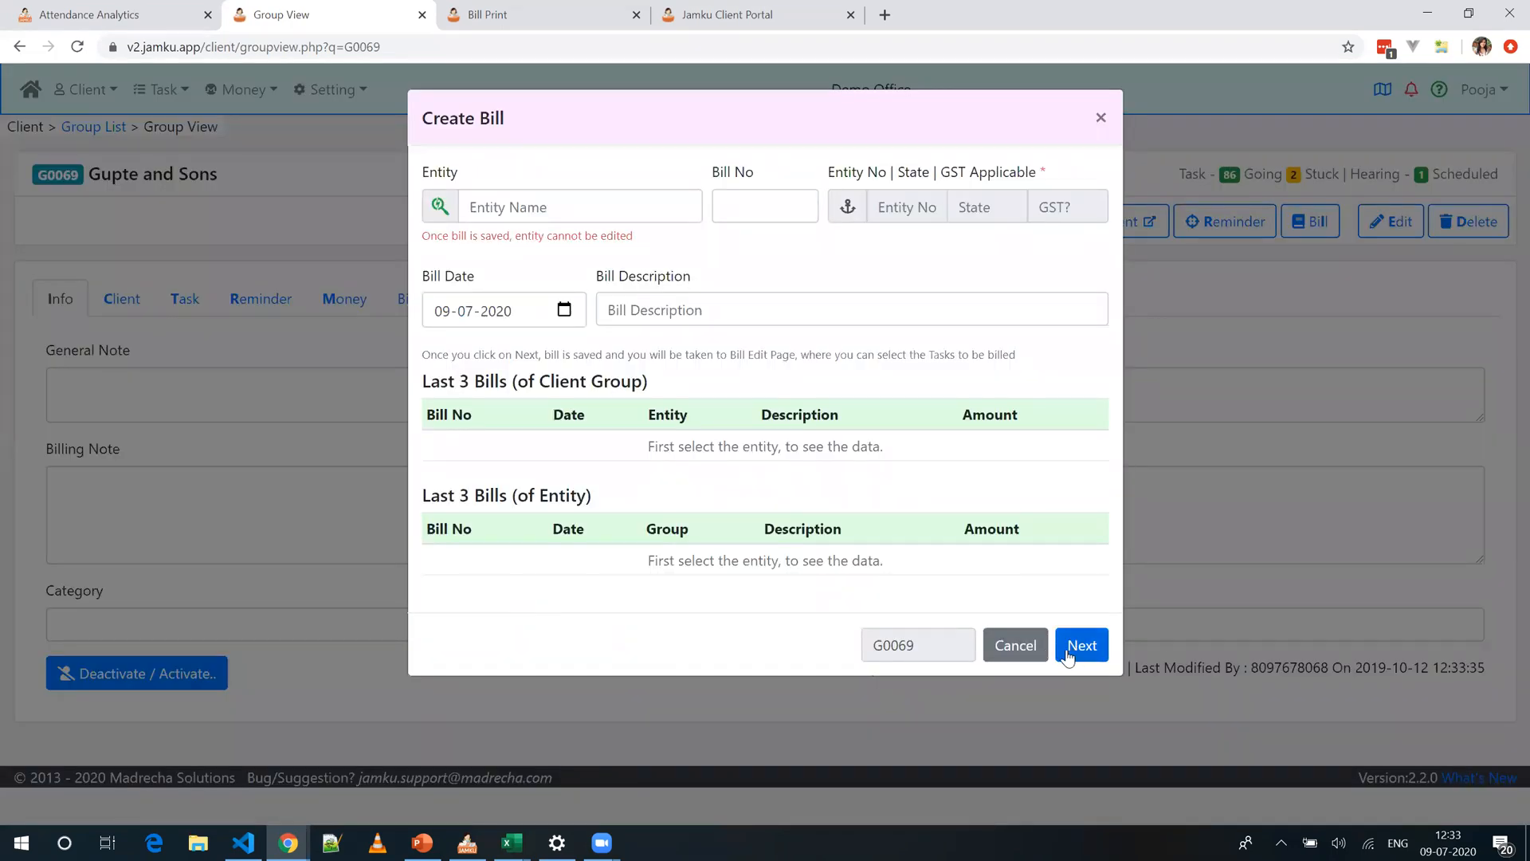
click(1269, 510)
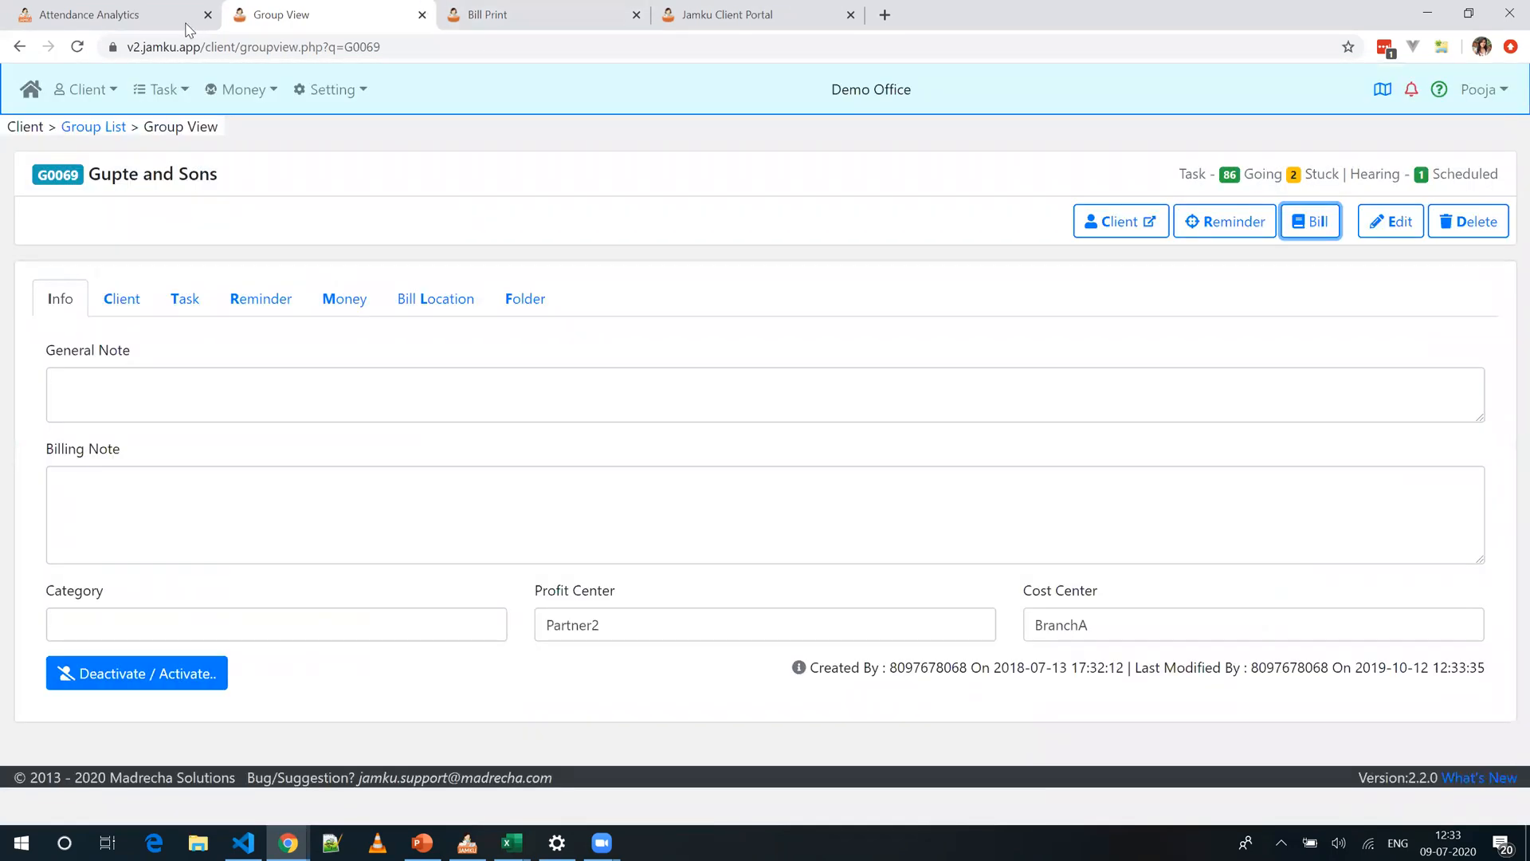
Step: Open the GST bill dated 25-Apr-20 from the bill list
click(250, 94)
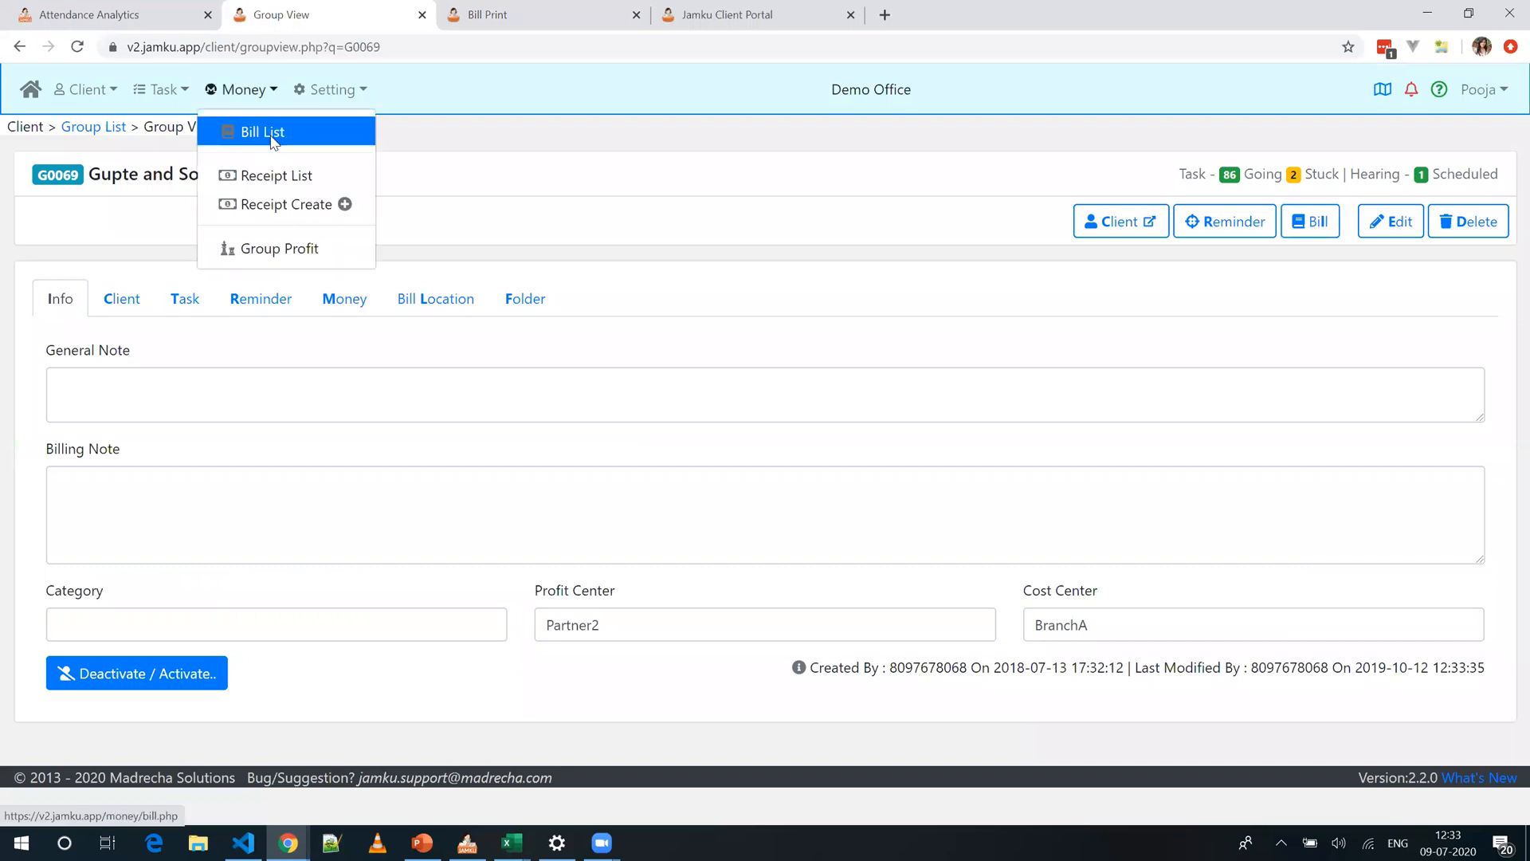
click(269, 134)
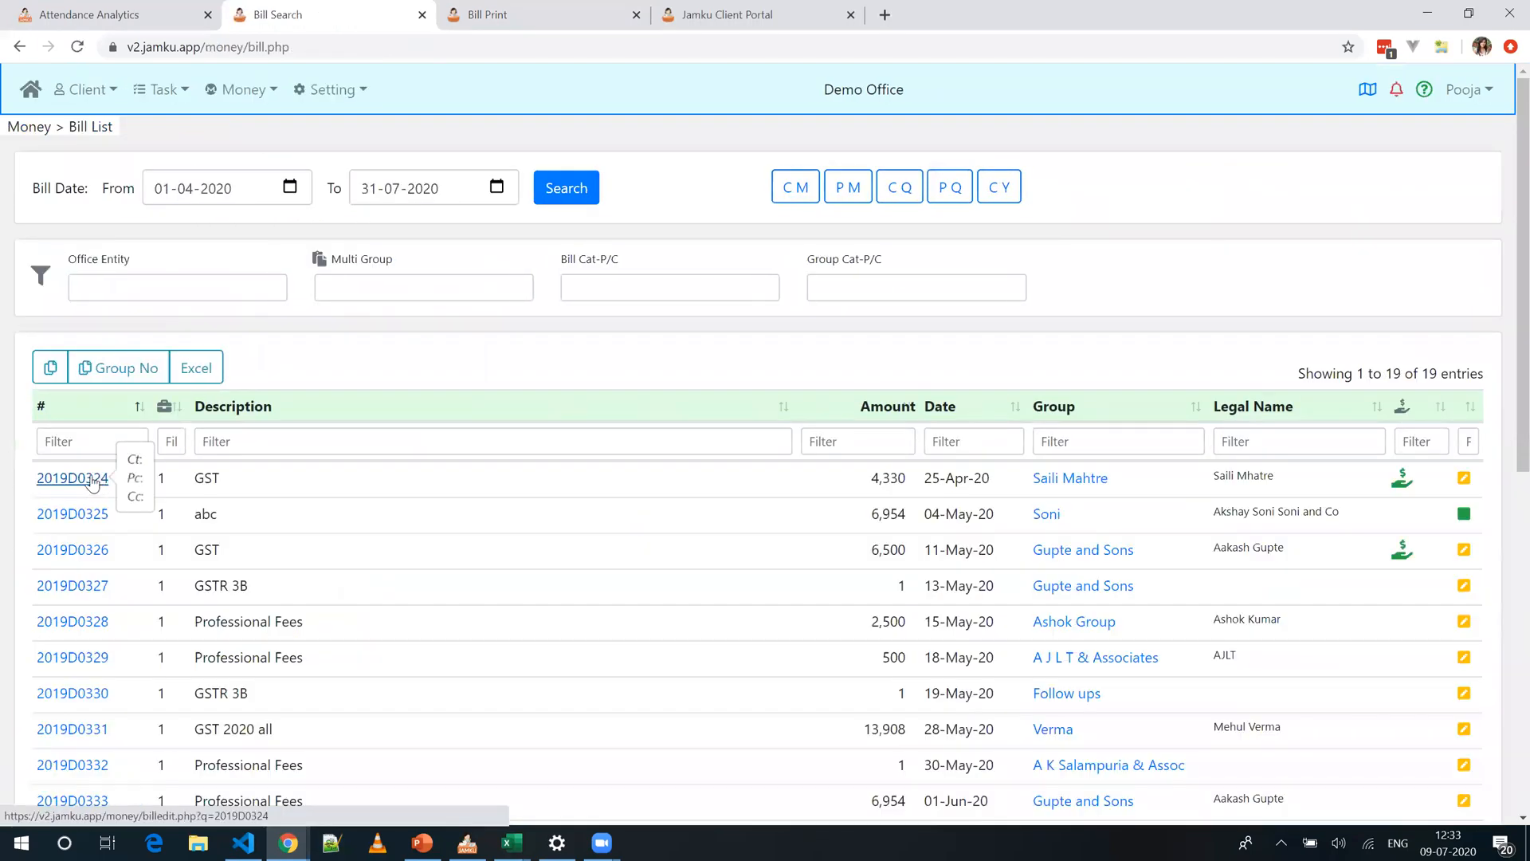
click(72, 479)
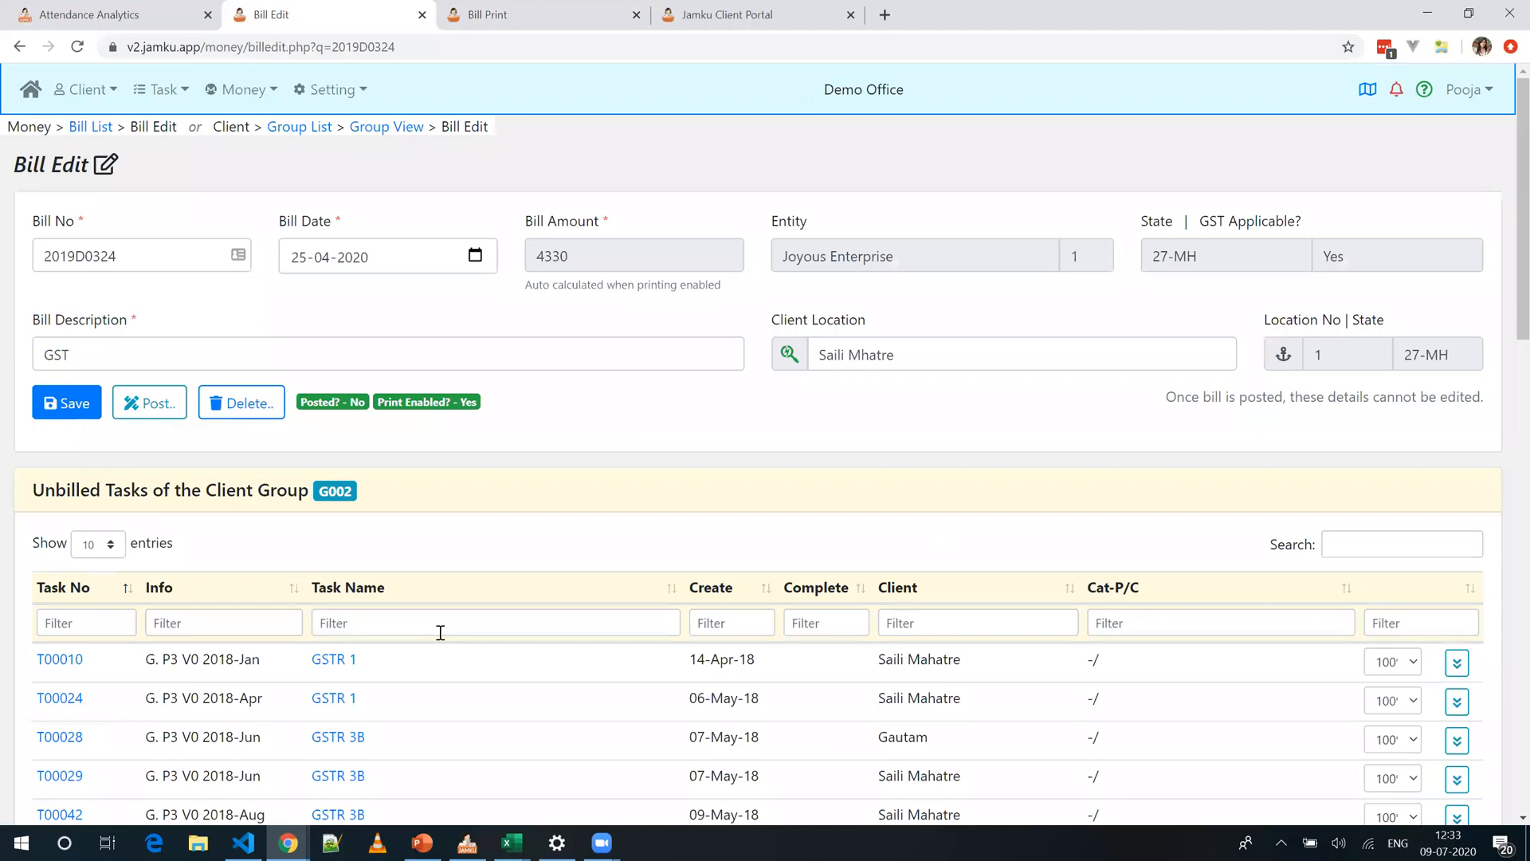
Step: Filter the unbilled tasks' Info by "C.", clear the filter, and look over the rest of the bill down to its bill lines
scroll(440, 632, down, 2)
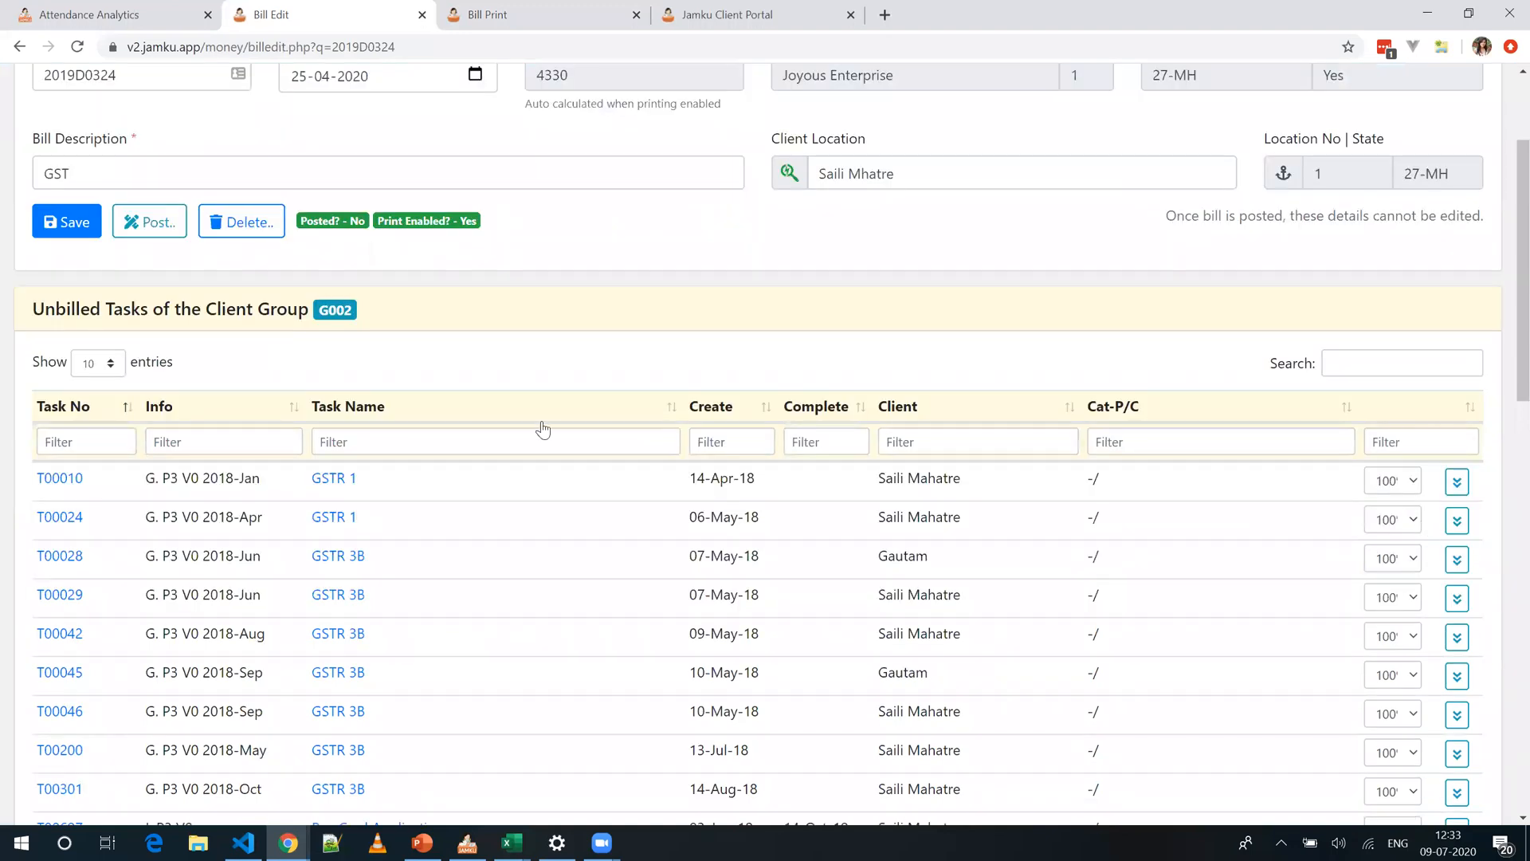
click(244, 447)
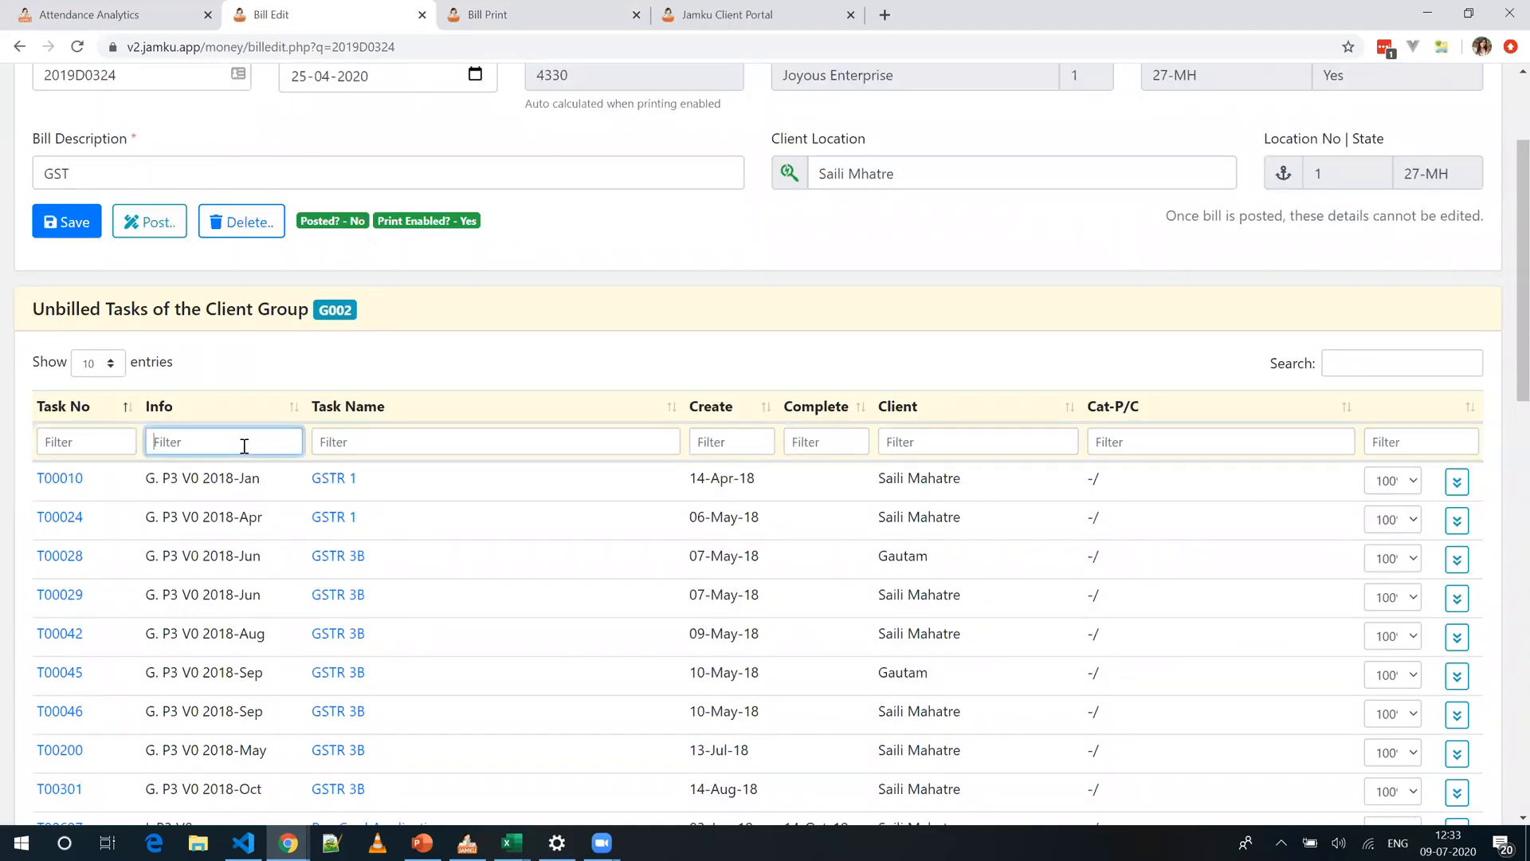
text(C)
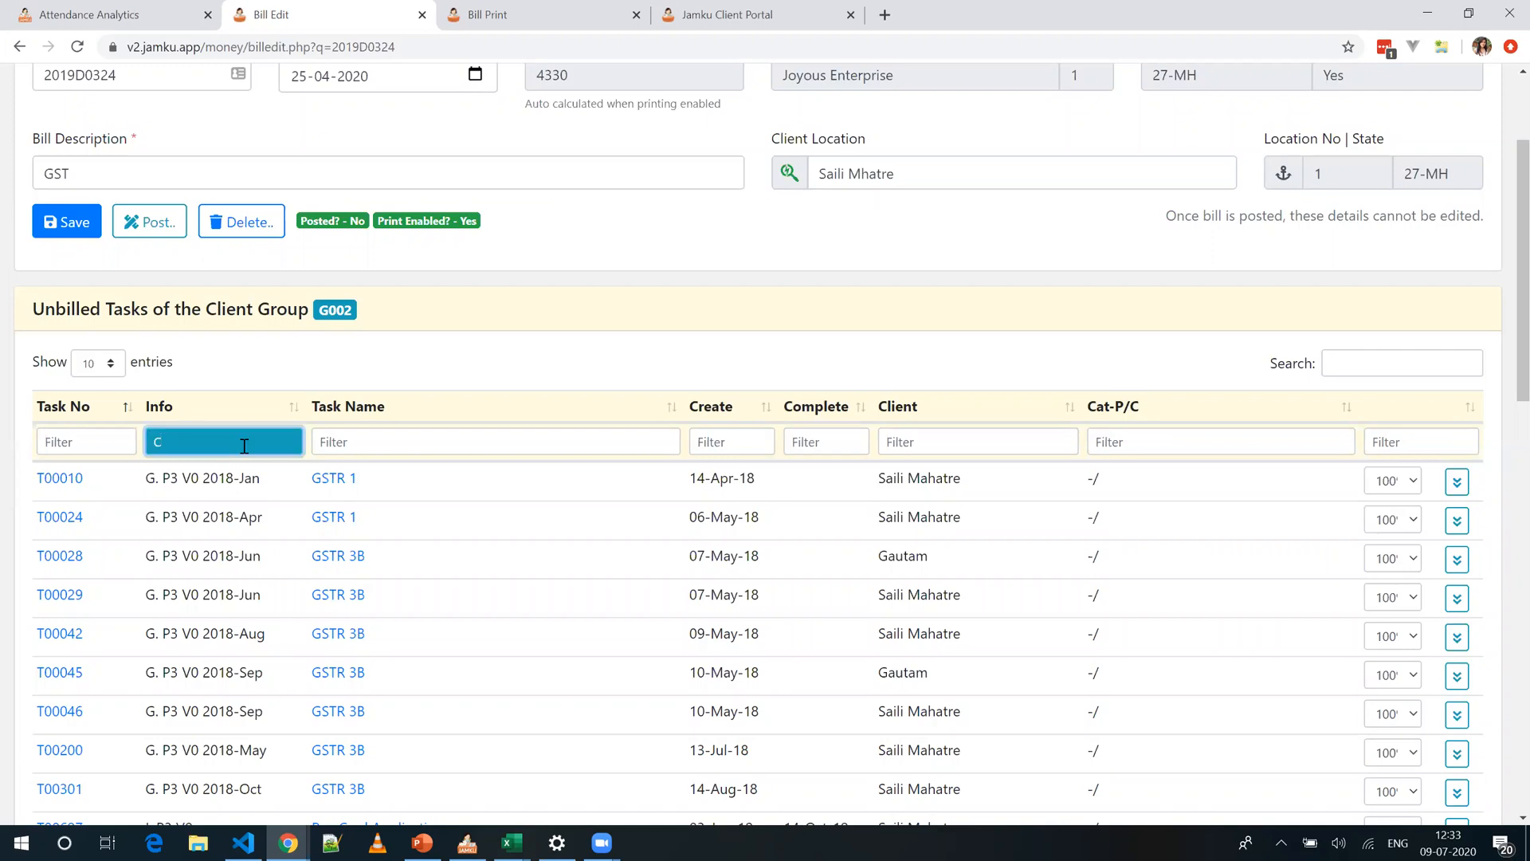
text(.)
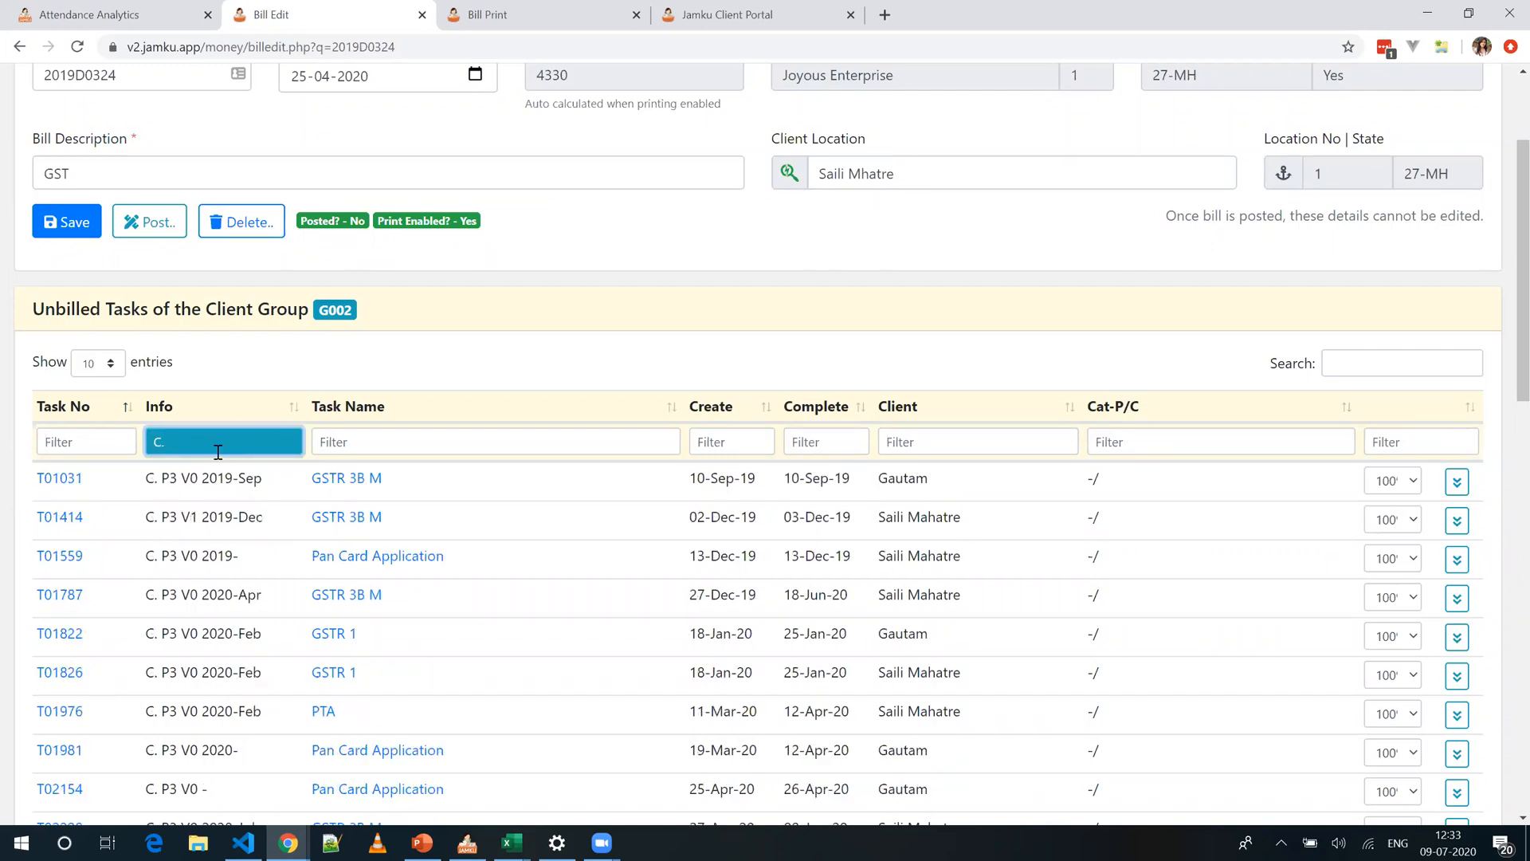
key(BackSpace)
key(BackSpace)
scroll(218, 452, down, 20)
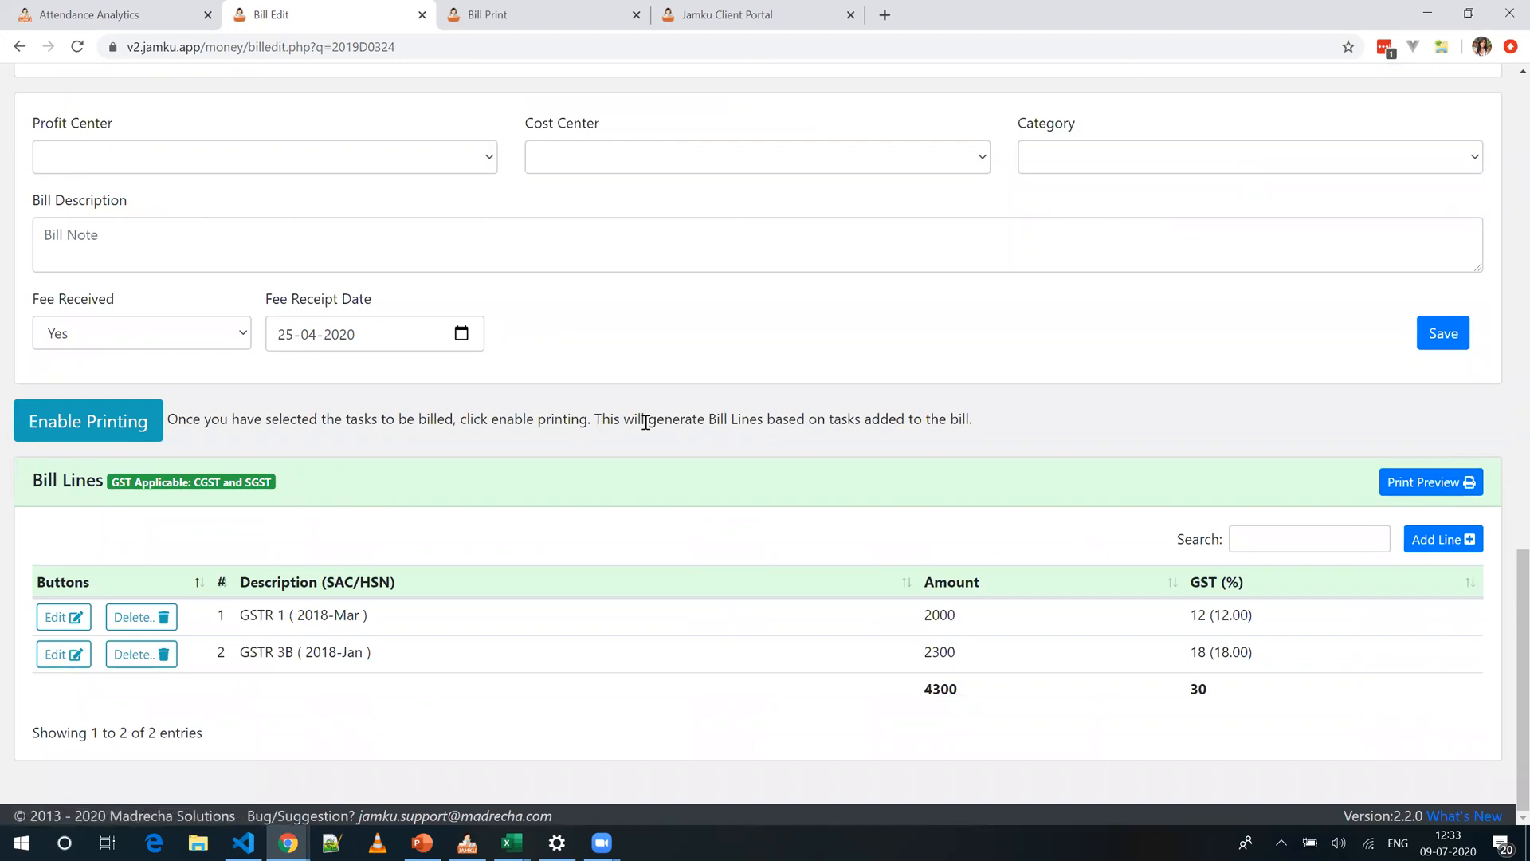
scroll(645, 422, up, 20)
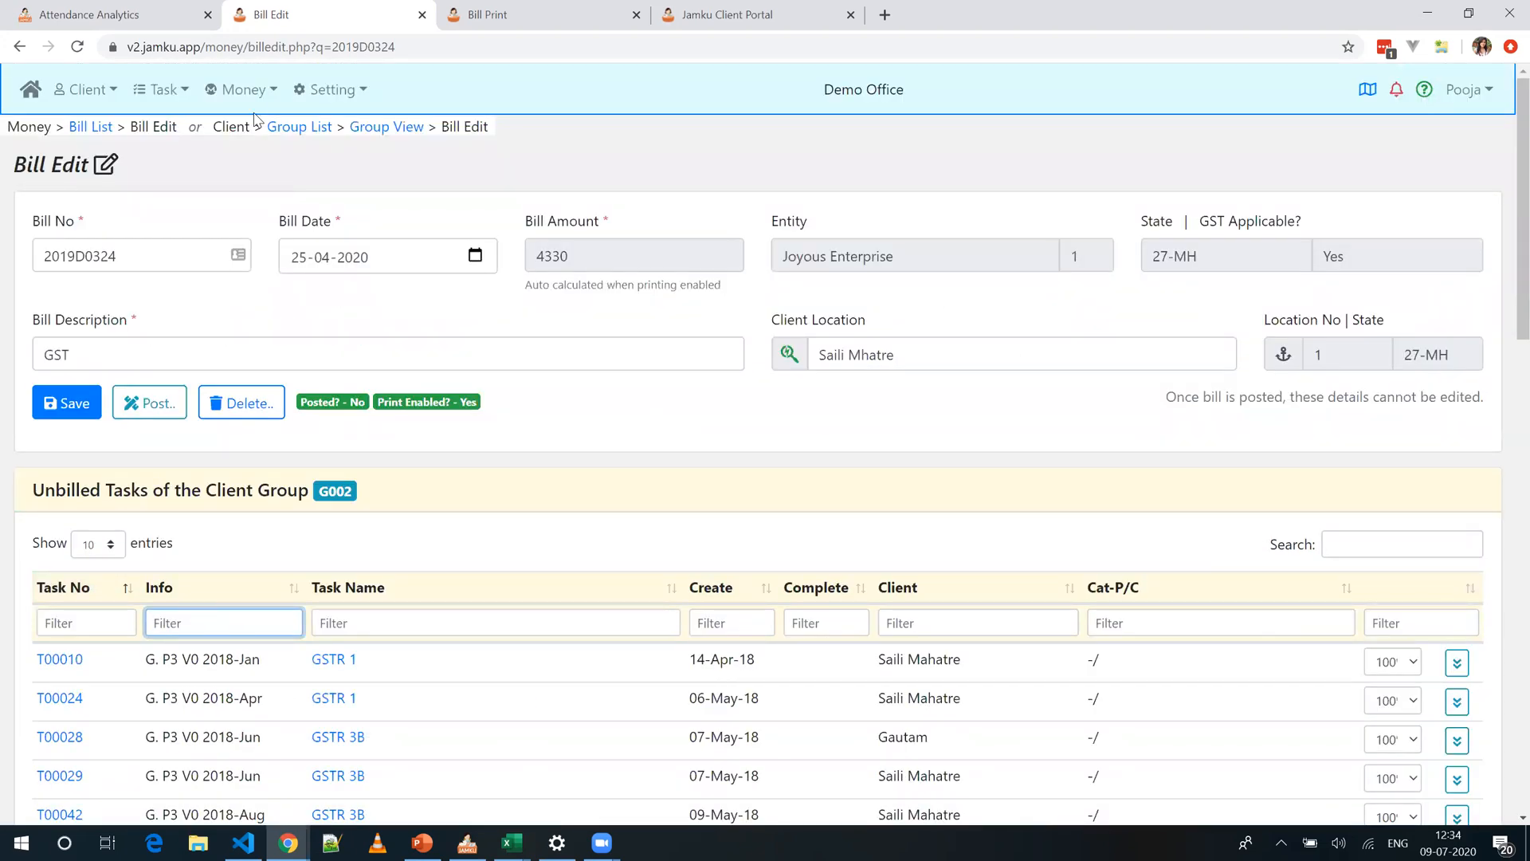
Step: Reopen the 25-Apr-20 GST bill from the bill list and view its Fee Received options without changing them
click(241, 89)
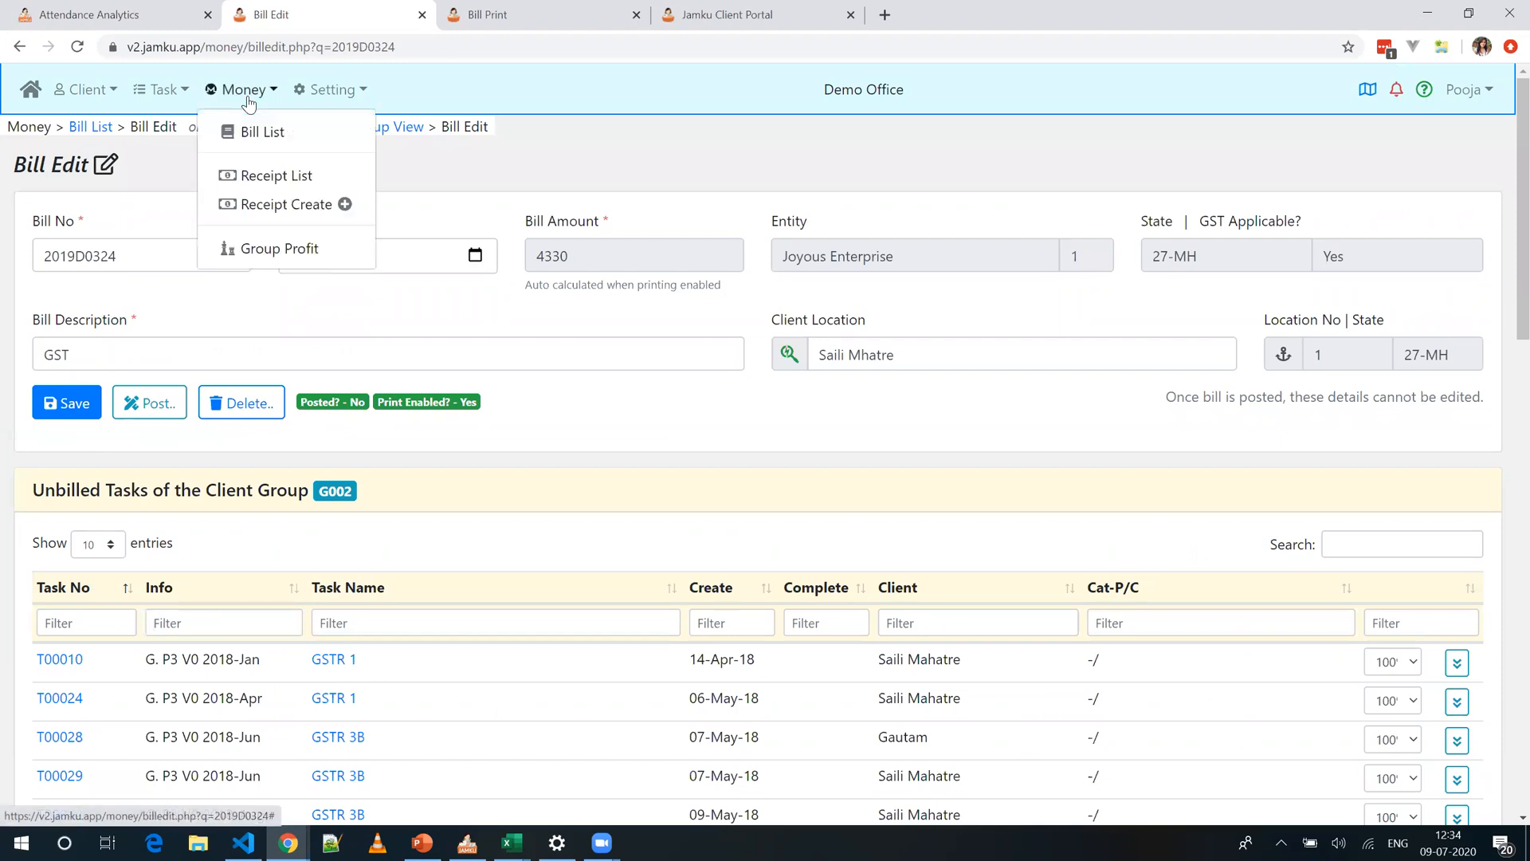
click(279, 132)
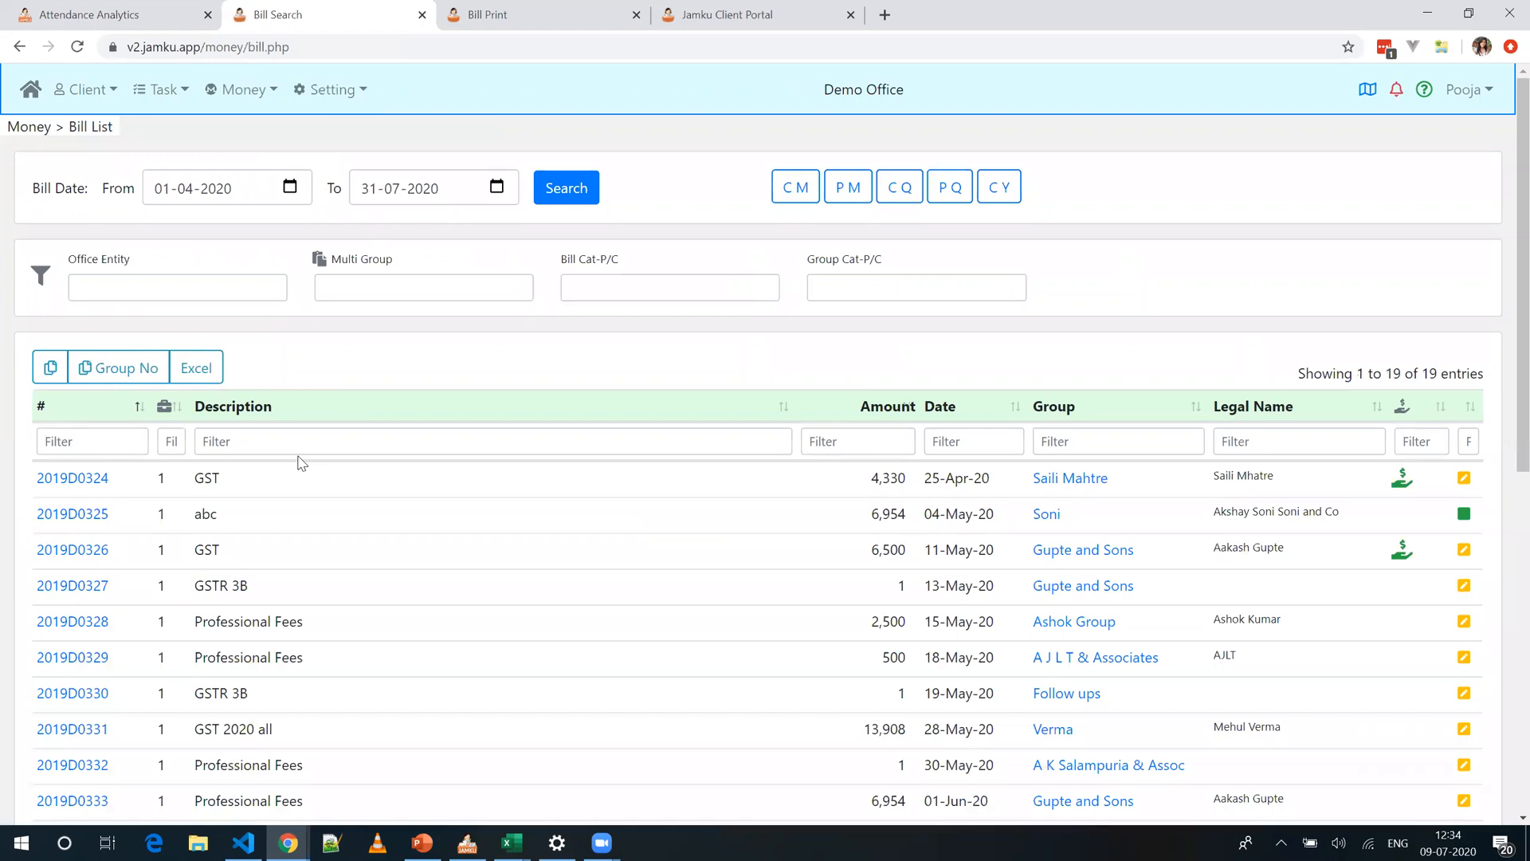
scroll(301, 463, down, 3)
scroll(301, 460, up, 3)
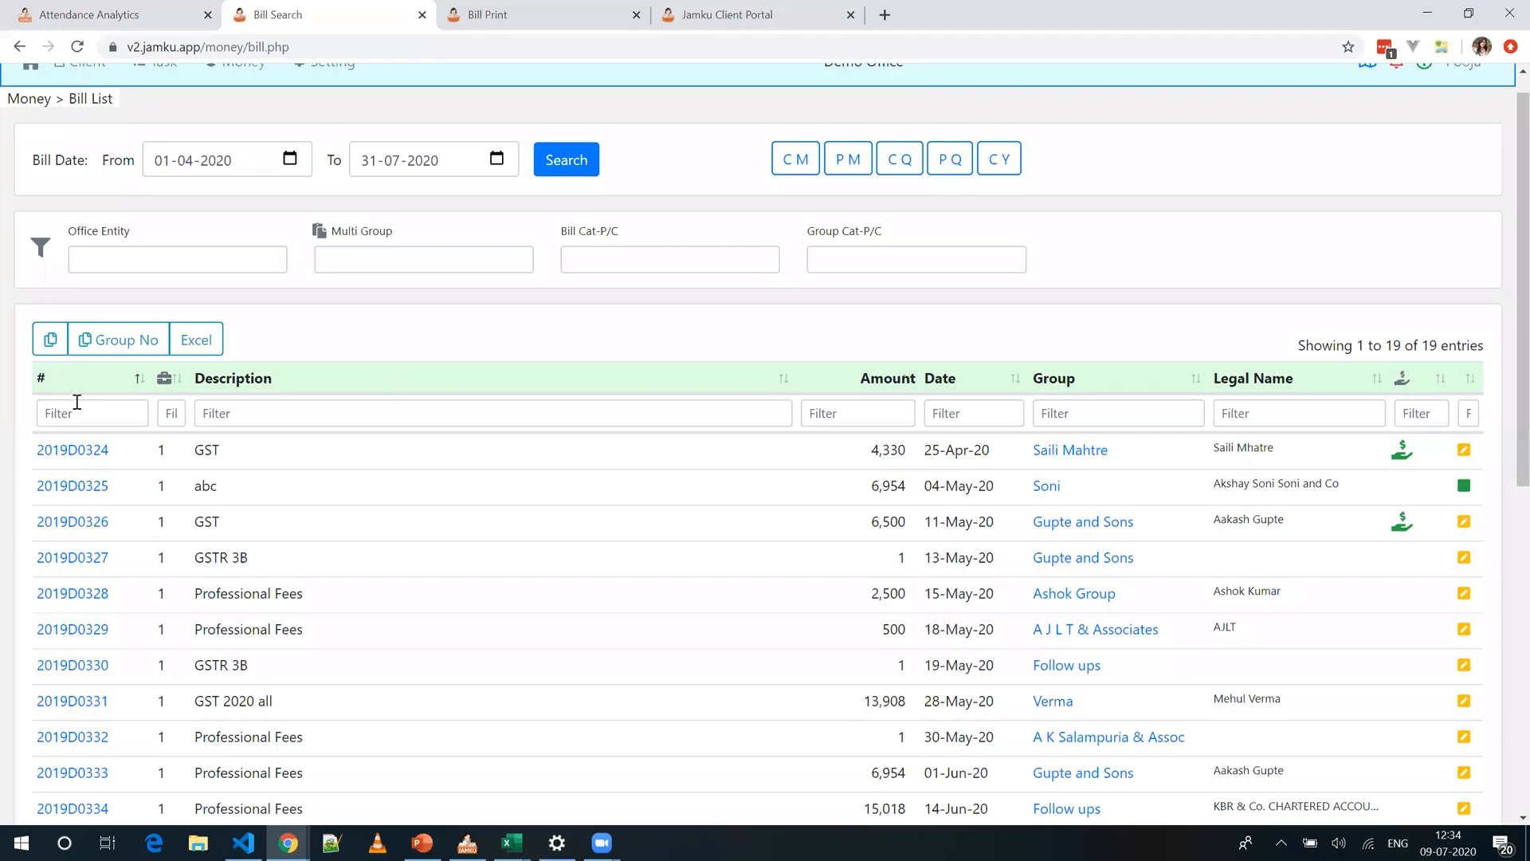
click(76, 459)
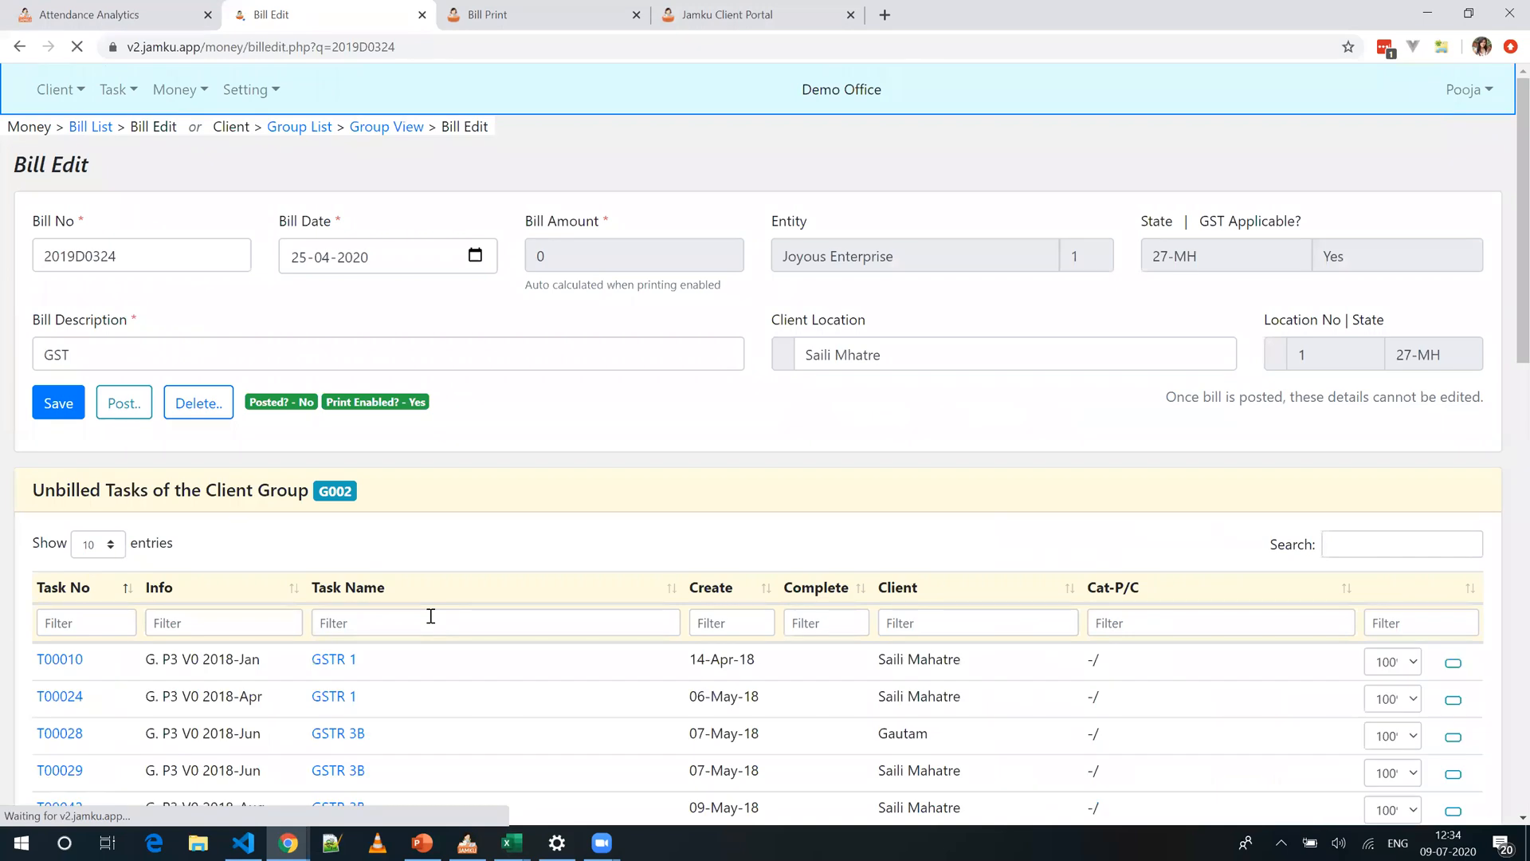
scroll(430, 616, down, 10)
click(187, 339)
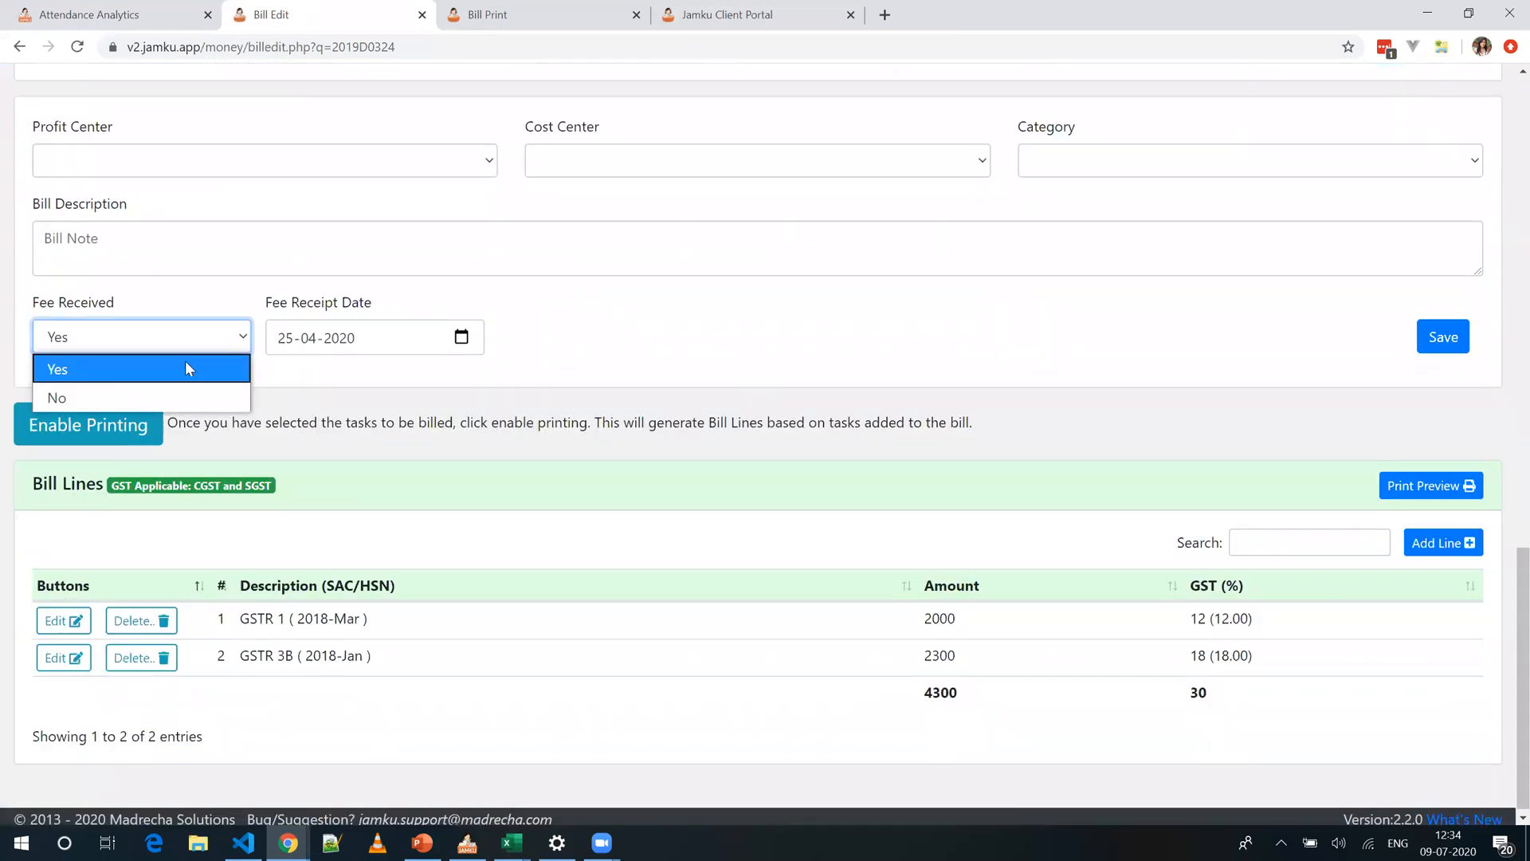
click(916, 335)
scroll(912, 331, up, 10)
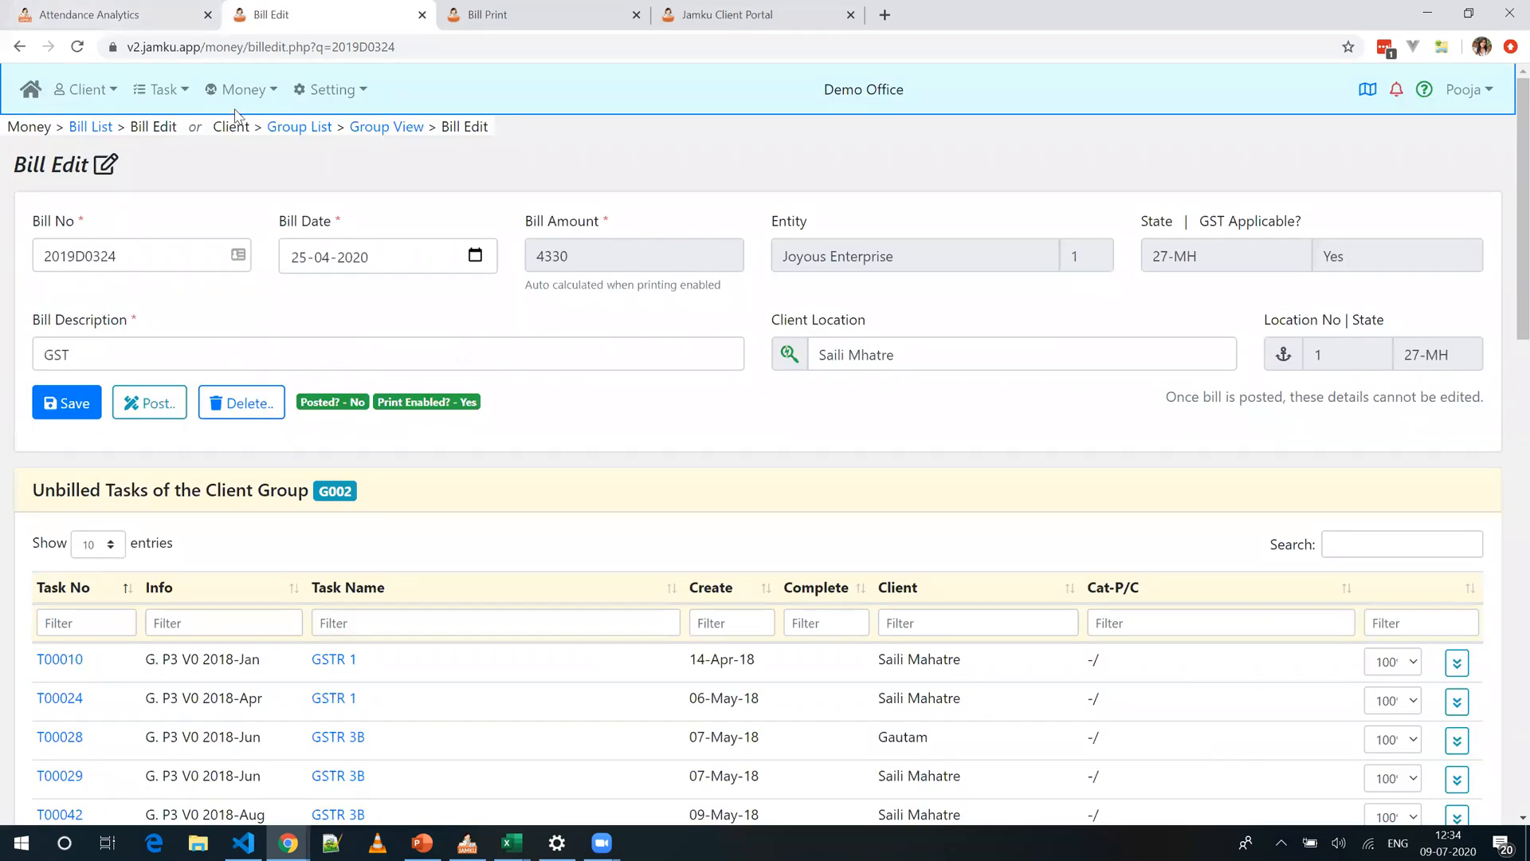
Step: Filter the bill list by fee receipt with "0." and with "1", clear the filter, and open the 25-Apr-20 GST bill
click(91, 127)
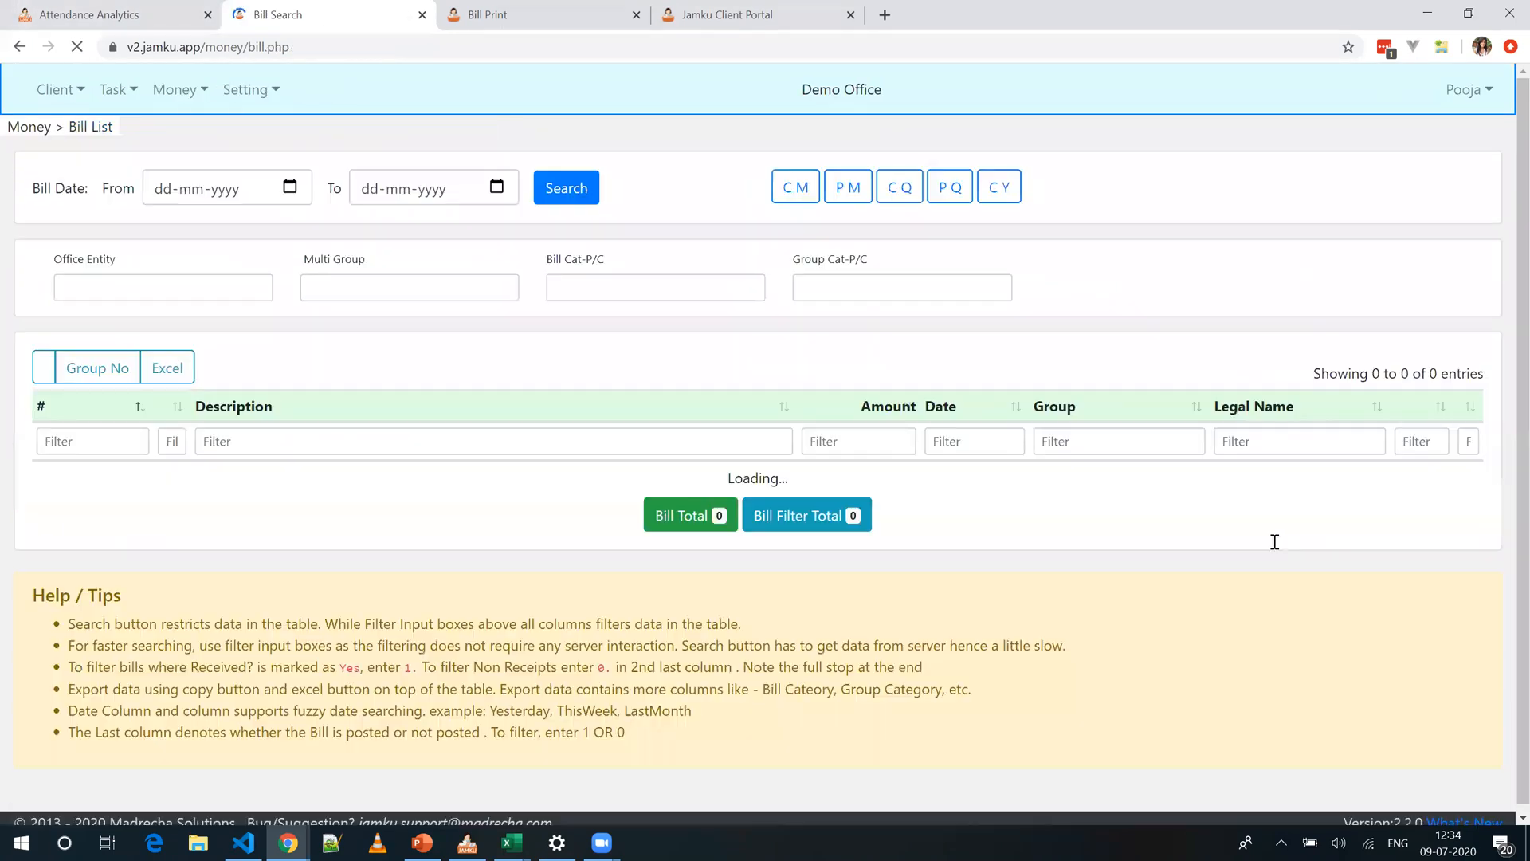
click(1416, 446)
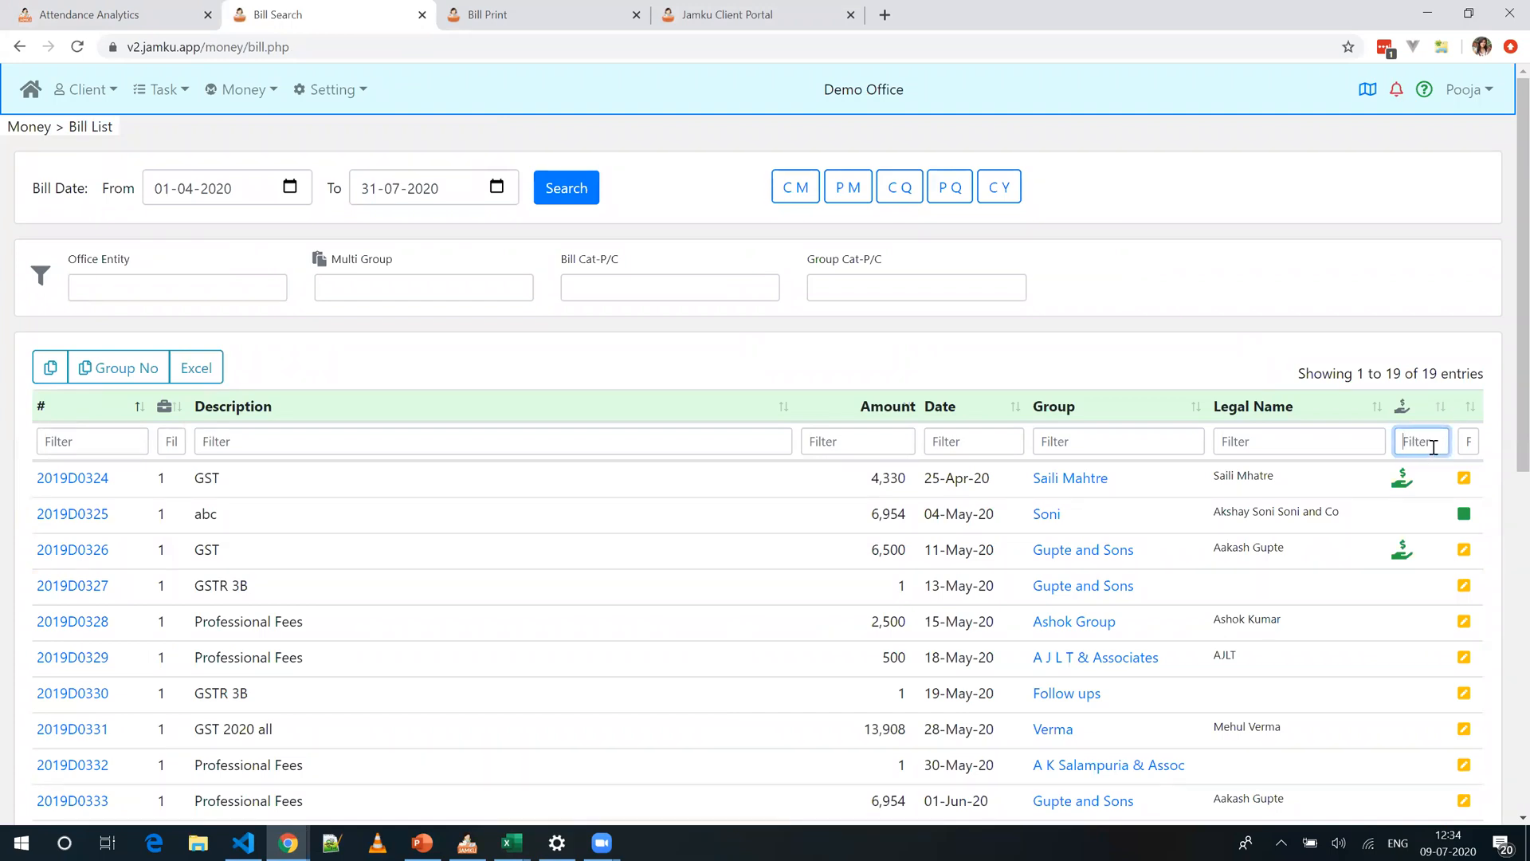
text(0)
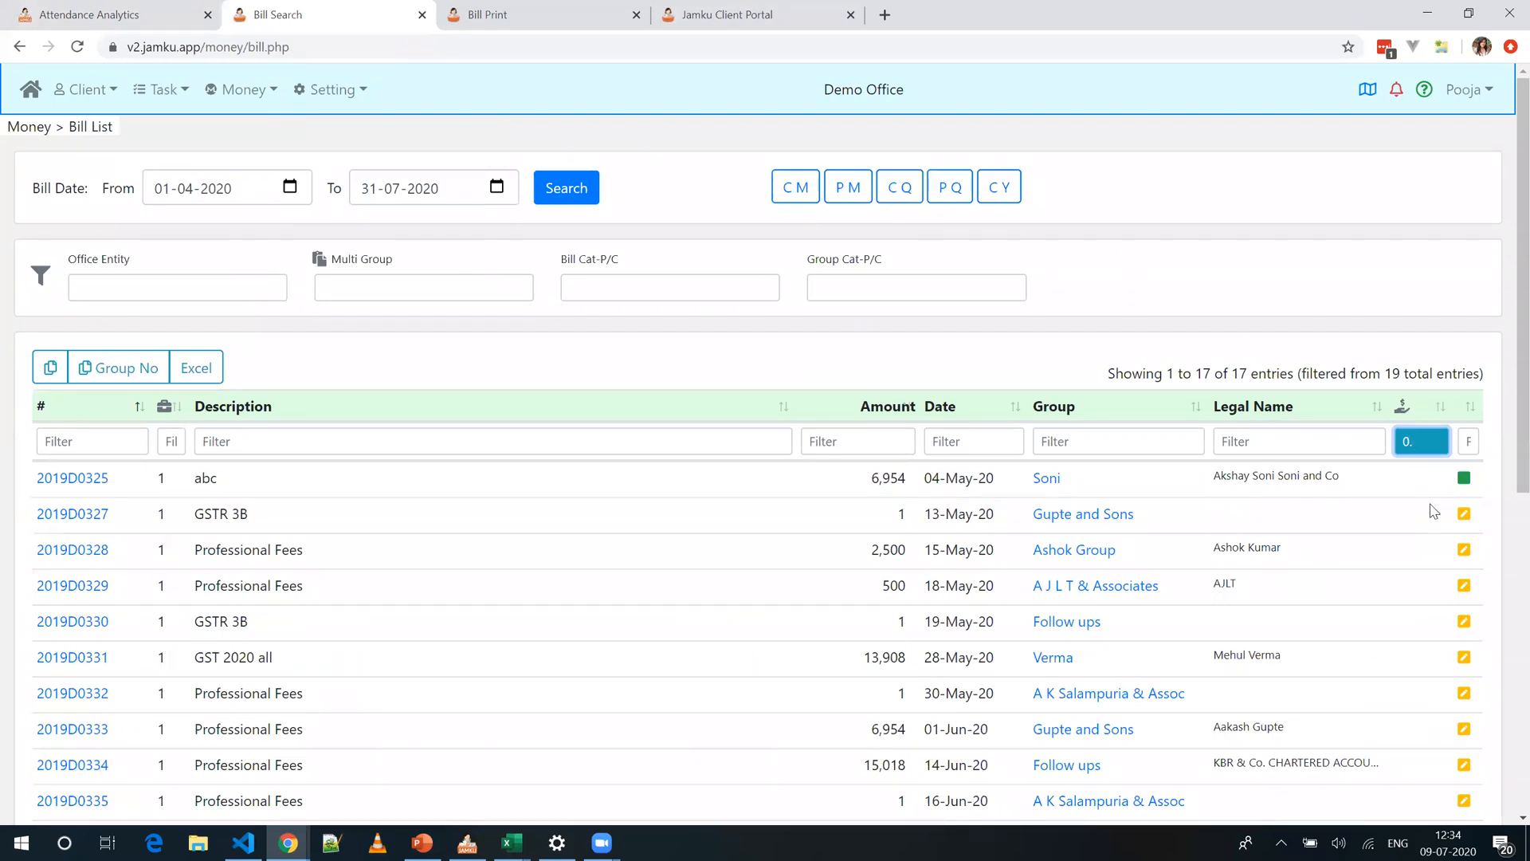
key(BackSpace)
text(1)
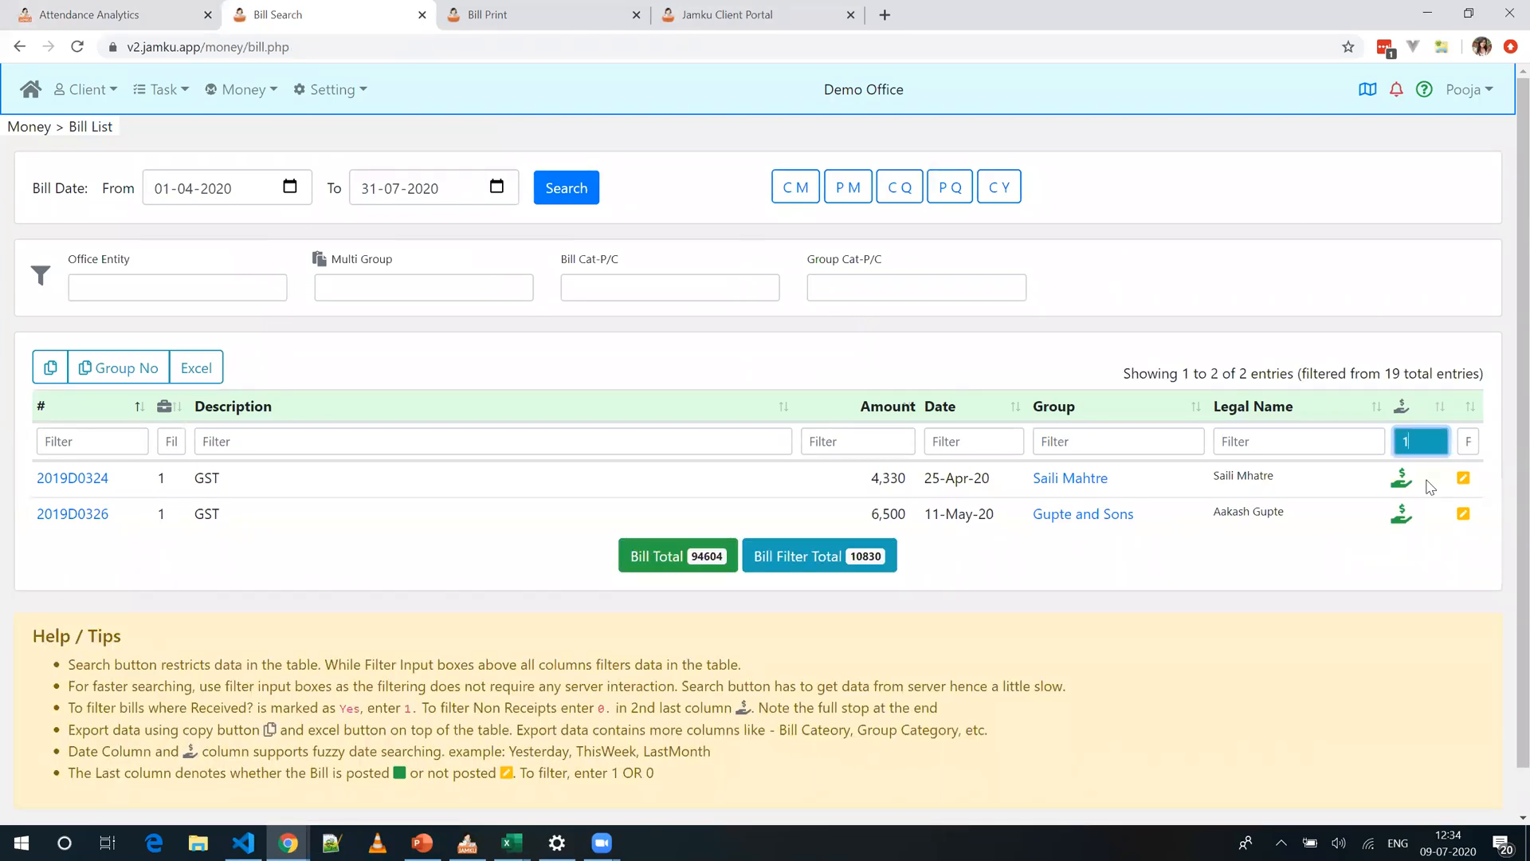
key(BackSpace)
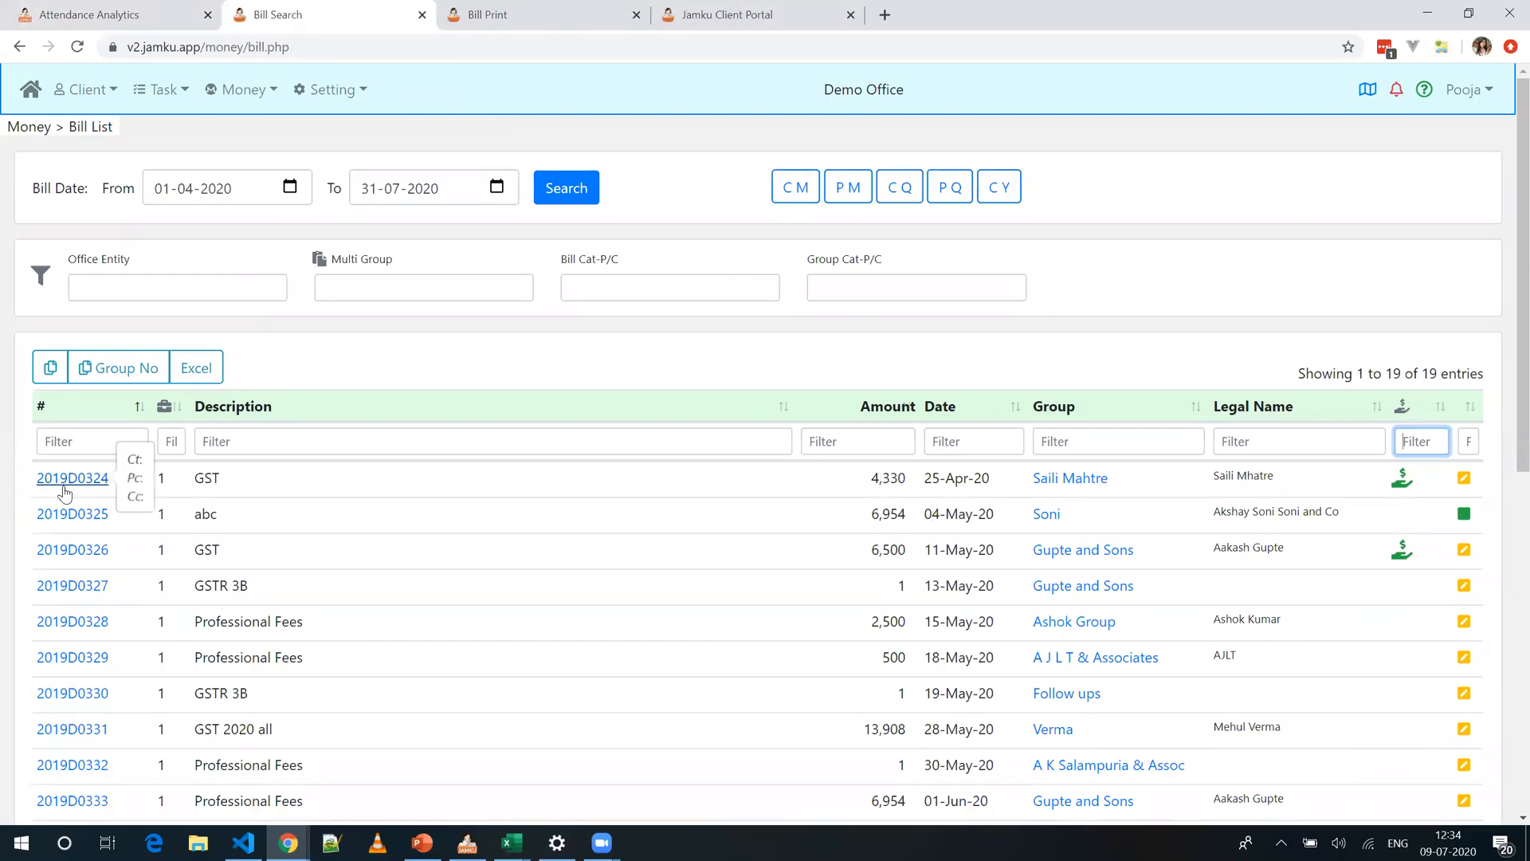
click(65, 488)
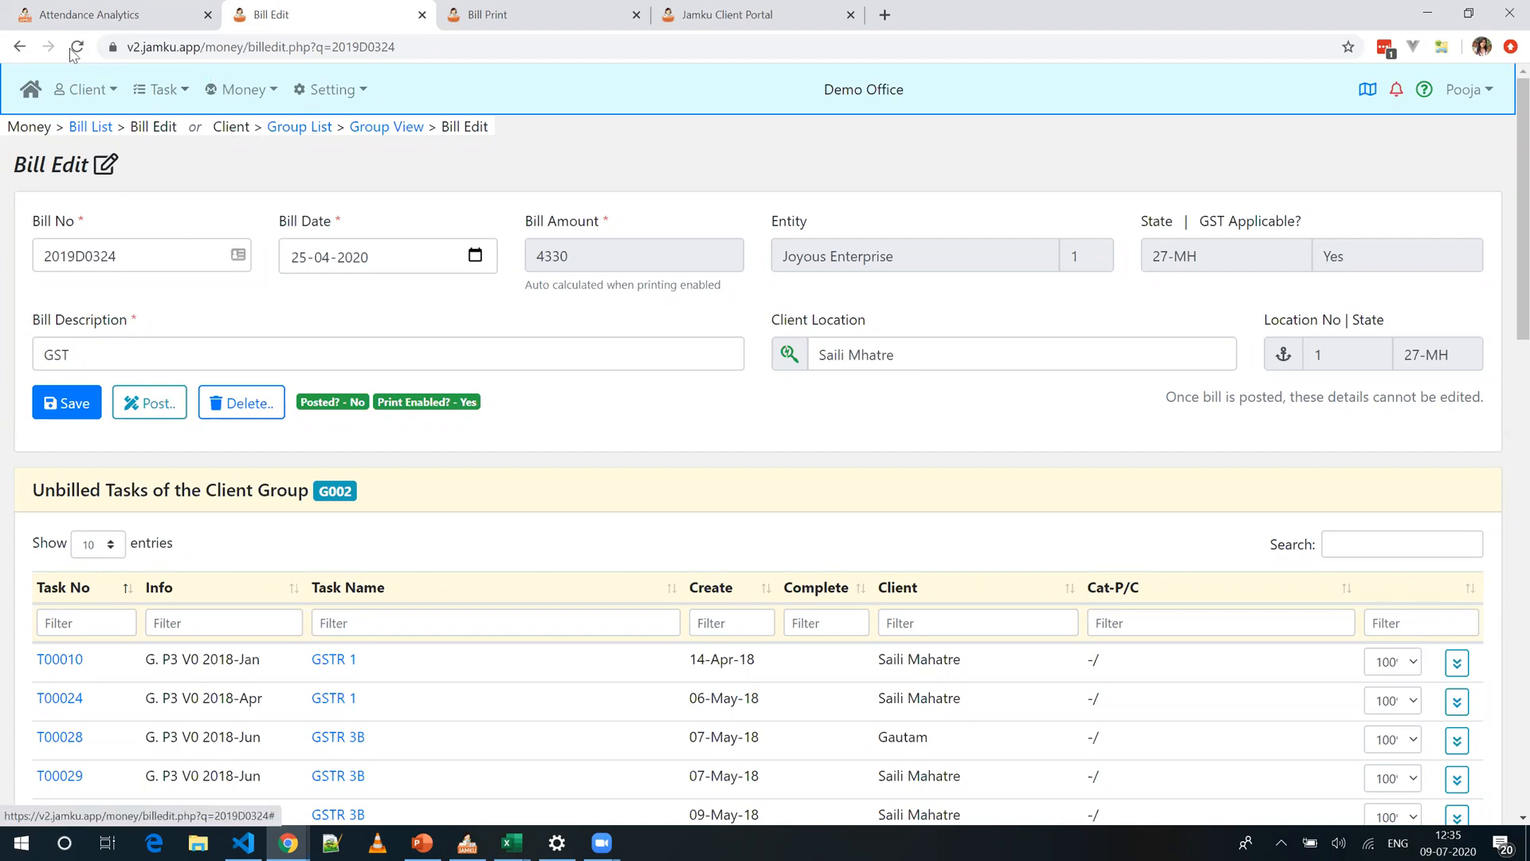
Step: Start a new receipt and select Gupte and Sons as its client group
click(244, 90)
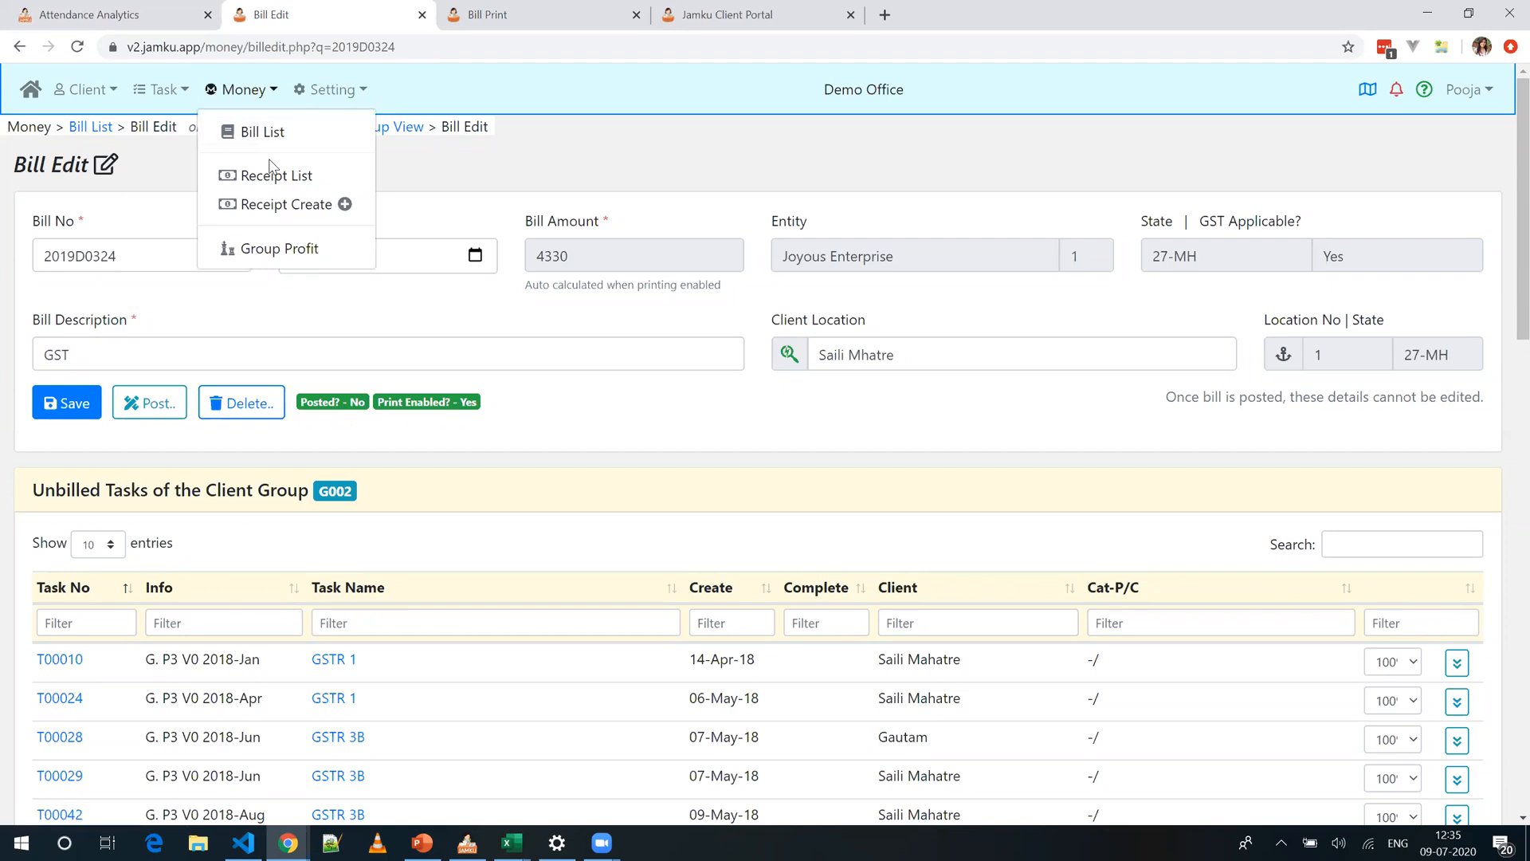
click(303, 207)
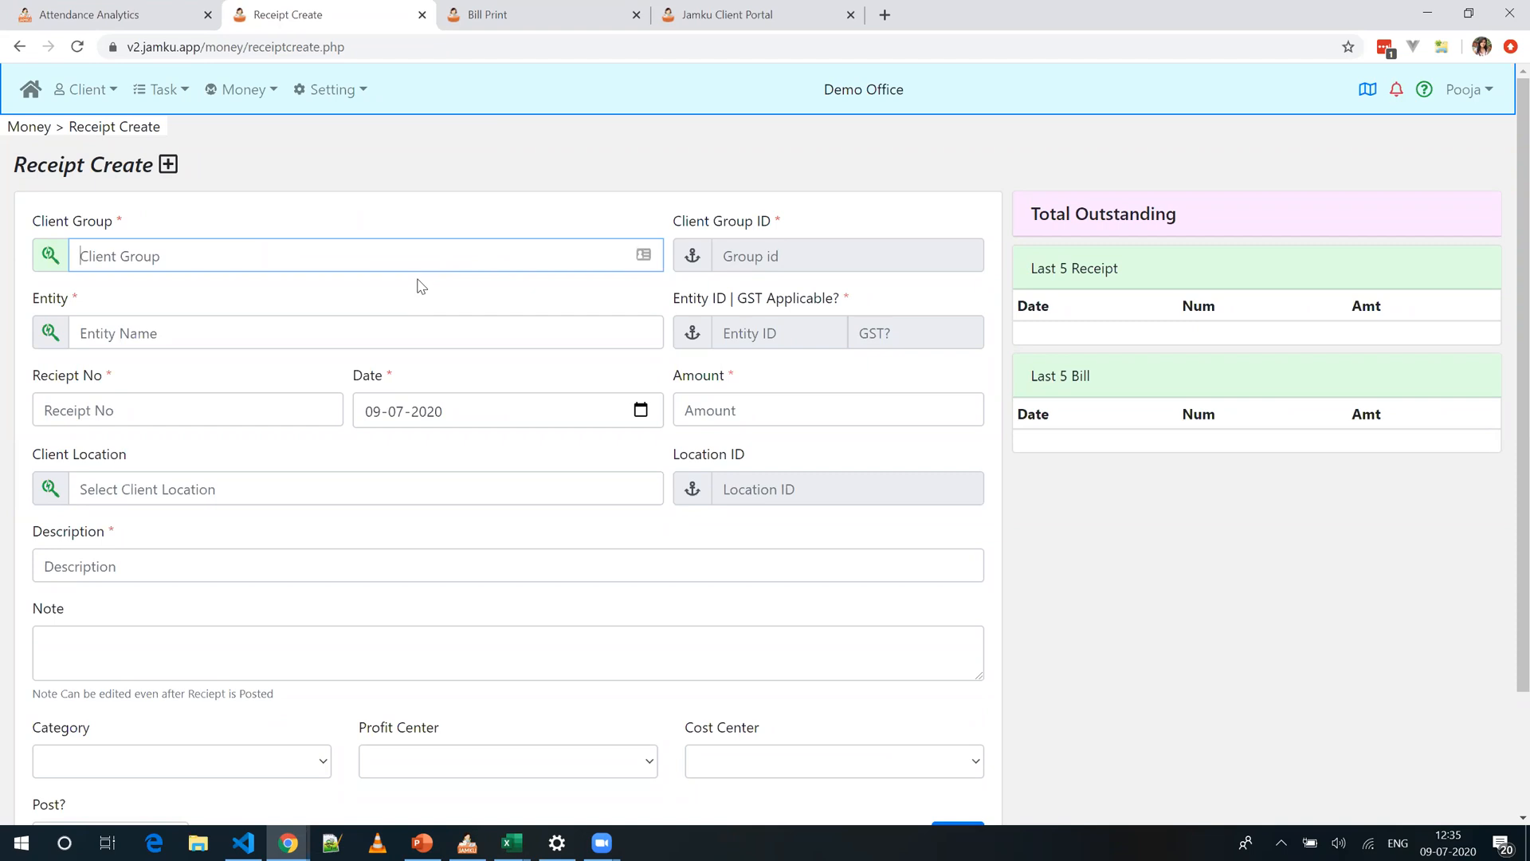
text(g)
click(376, 312)
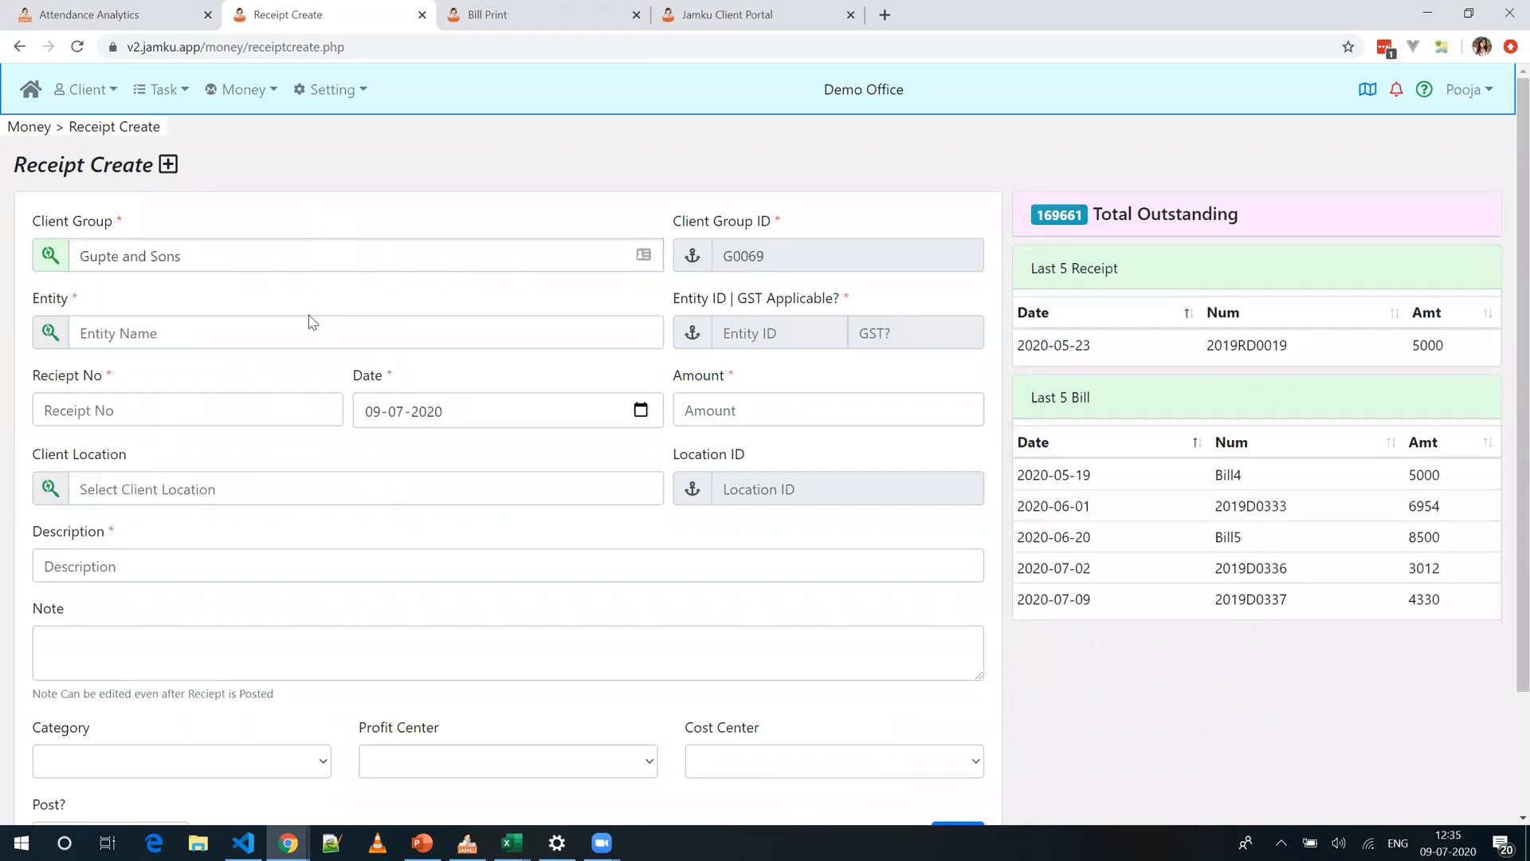
Step: Select Joyous Enterprise as the new receipt's entity and look over the remaining receipt fields
click(277, 335)
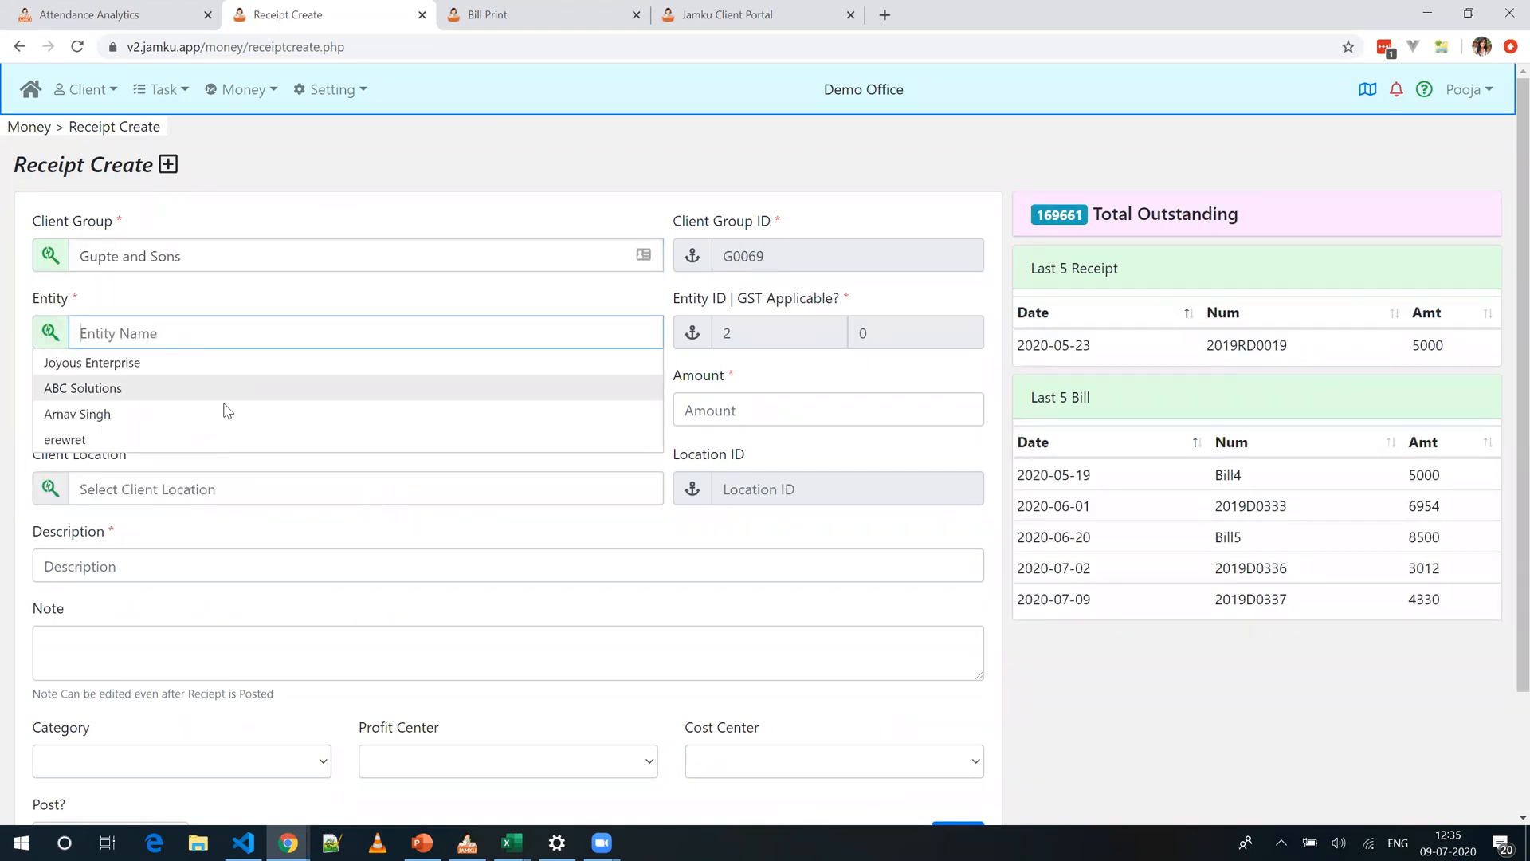
click(260, 371)
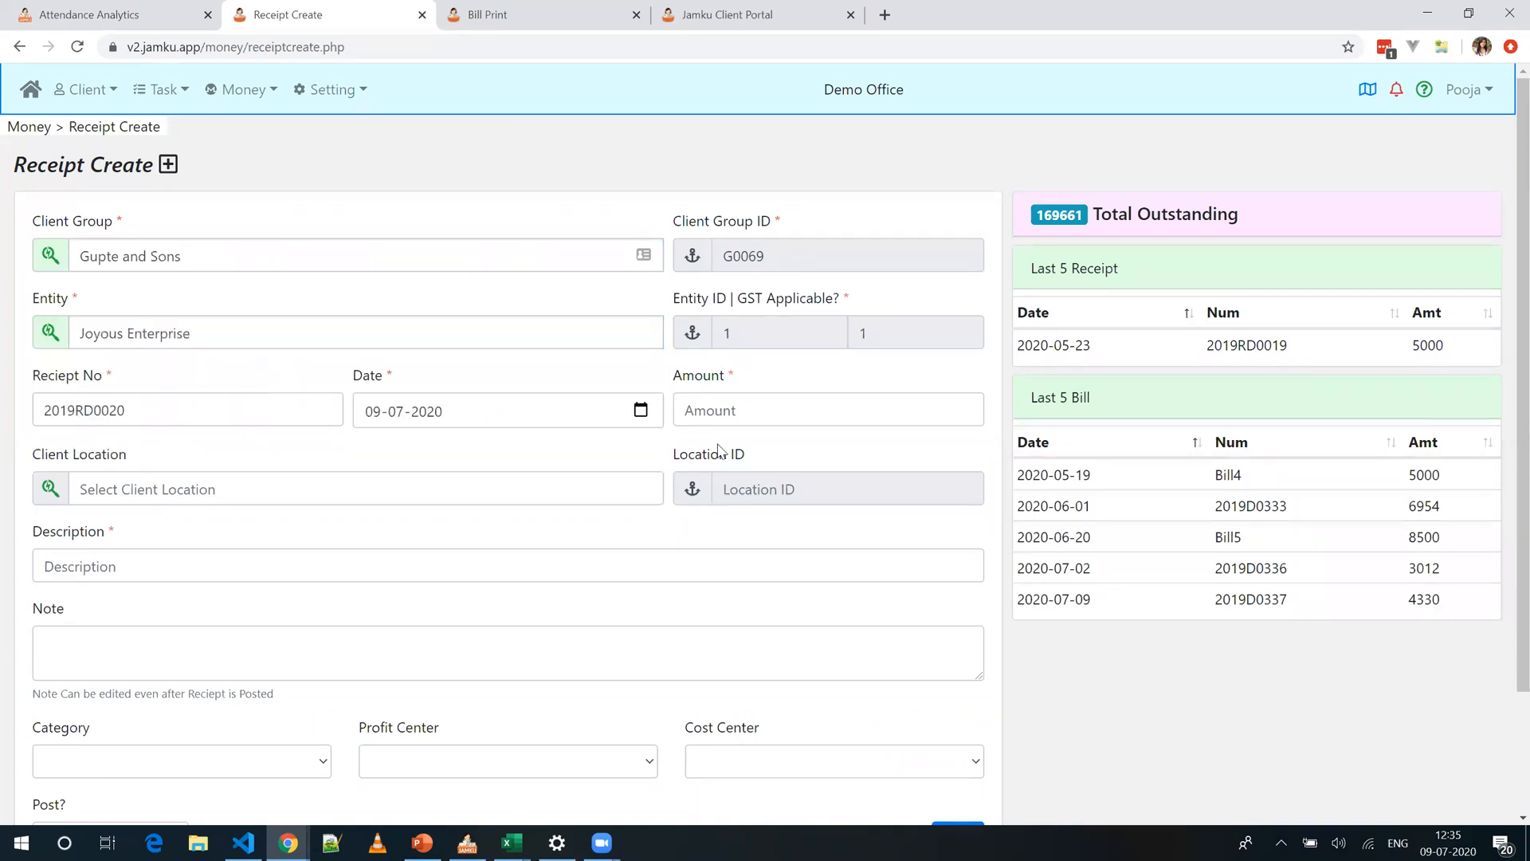
click(708, 414)
scroll(709, 414, down, 2)
scroll(685, 416, up, 2)
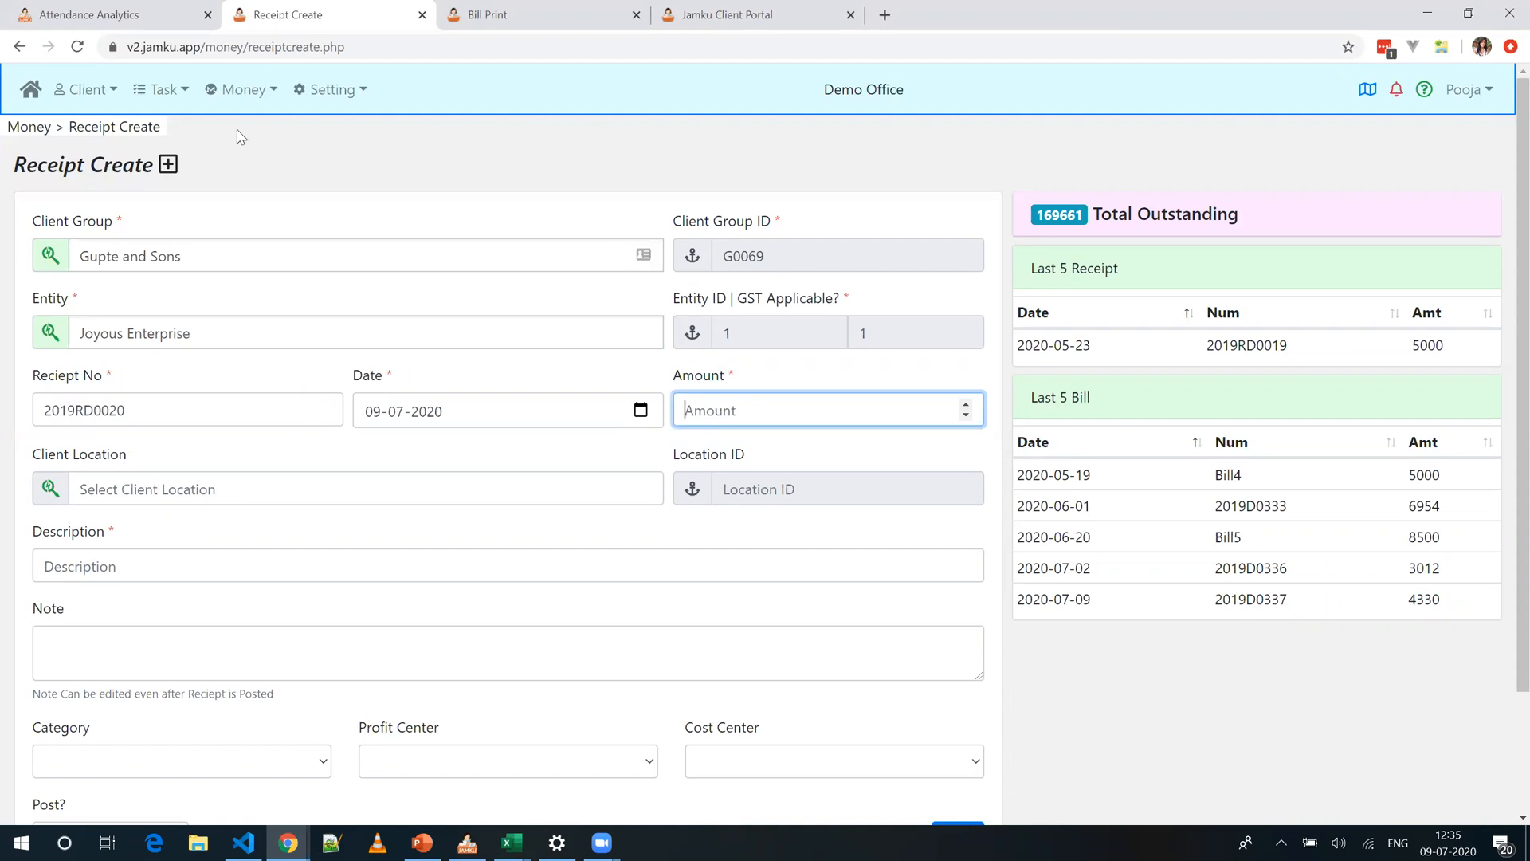
Step: Open the Group Profit report and examine the B, R, O, P, #B and #U figures of the first Partner1 / BranchA group
click(254, 102)
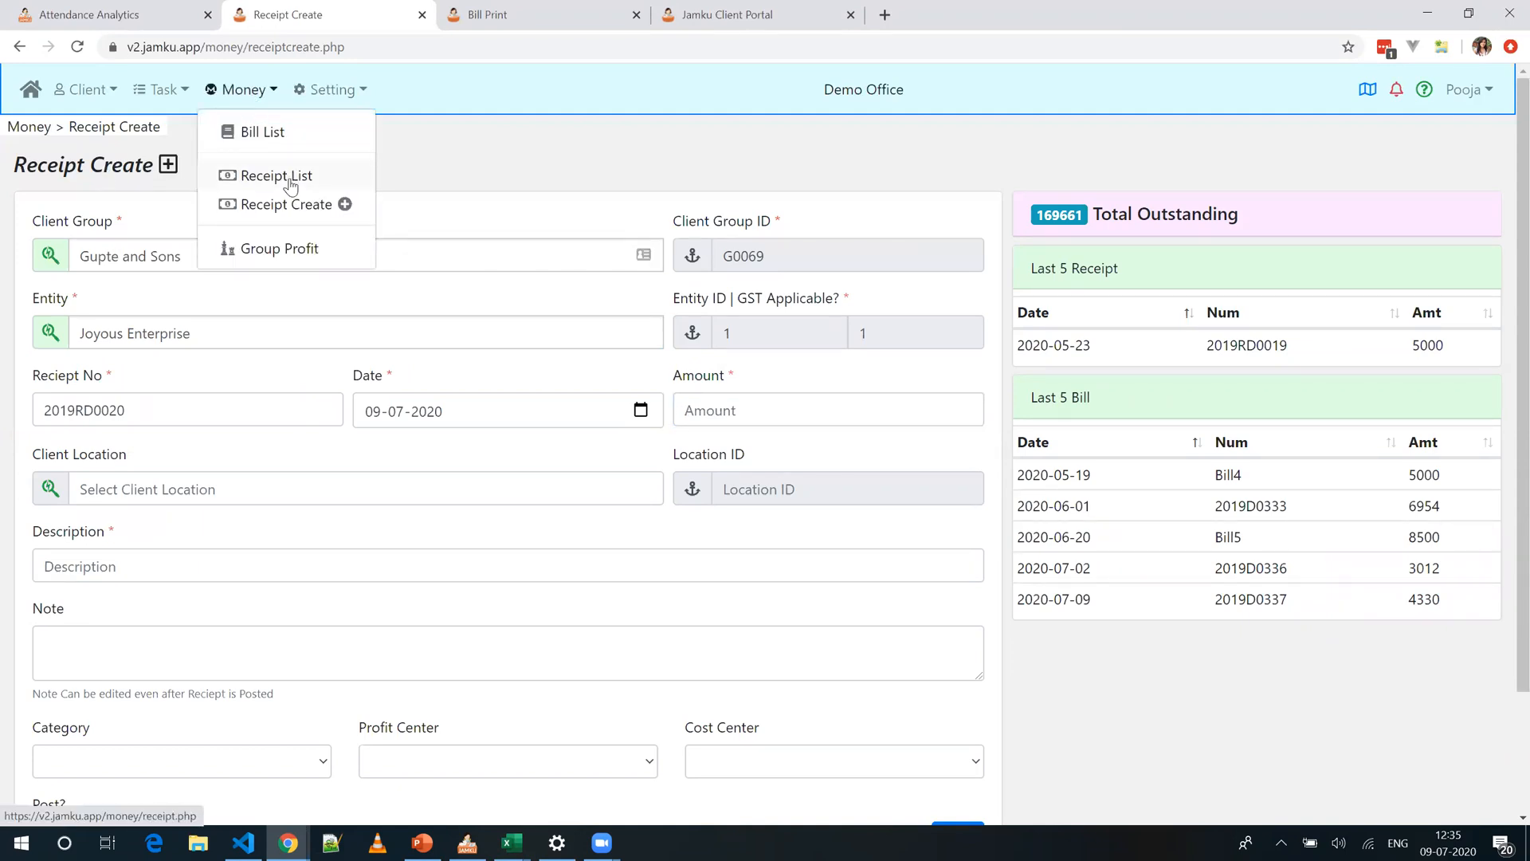
click(270, 254)
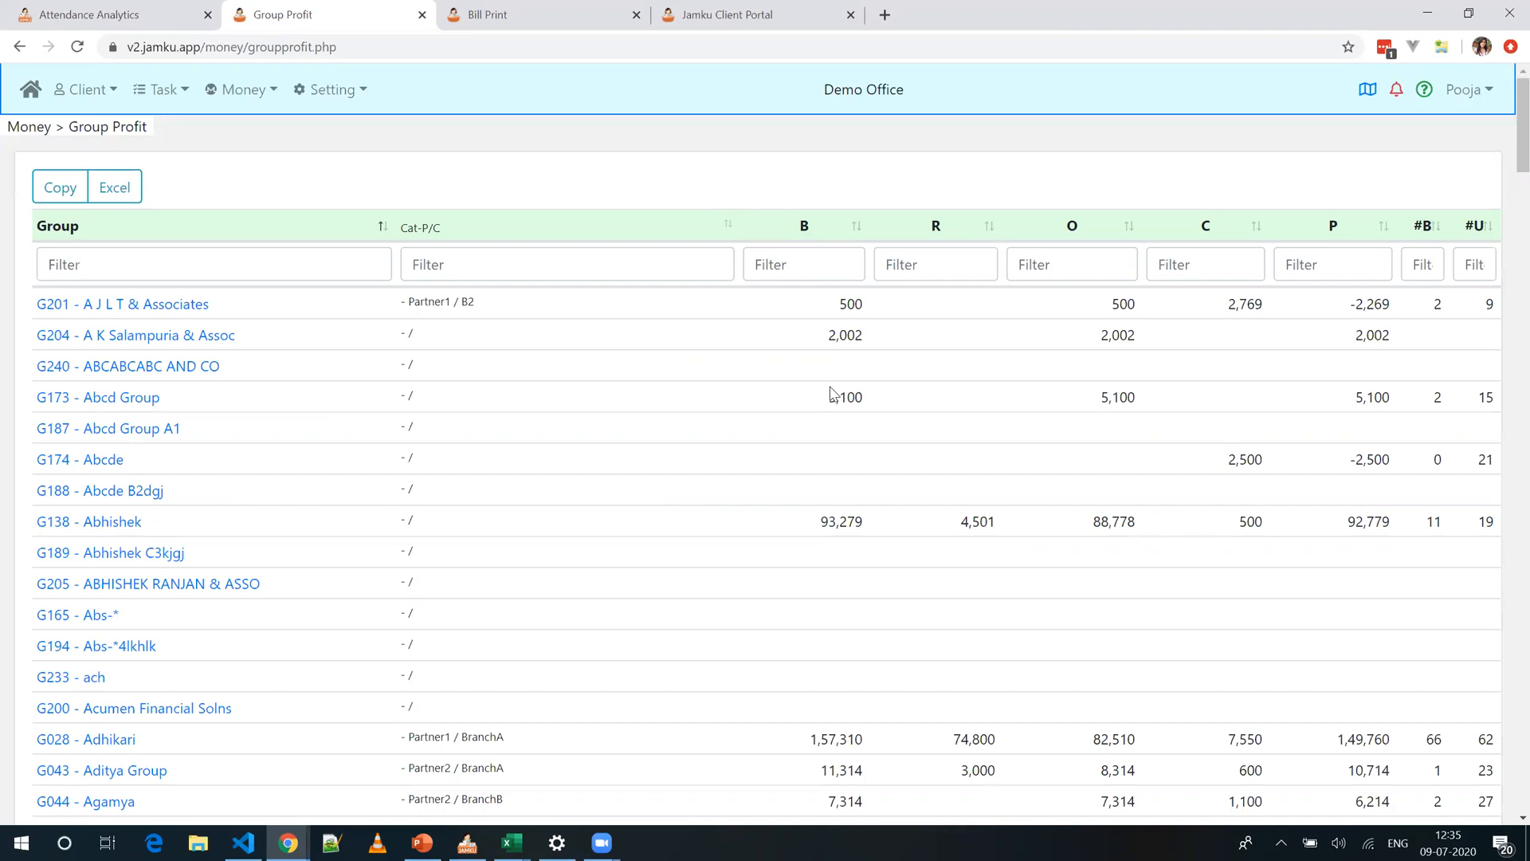
scroll(832, 393, down, 7)
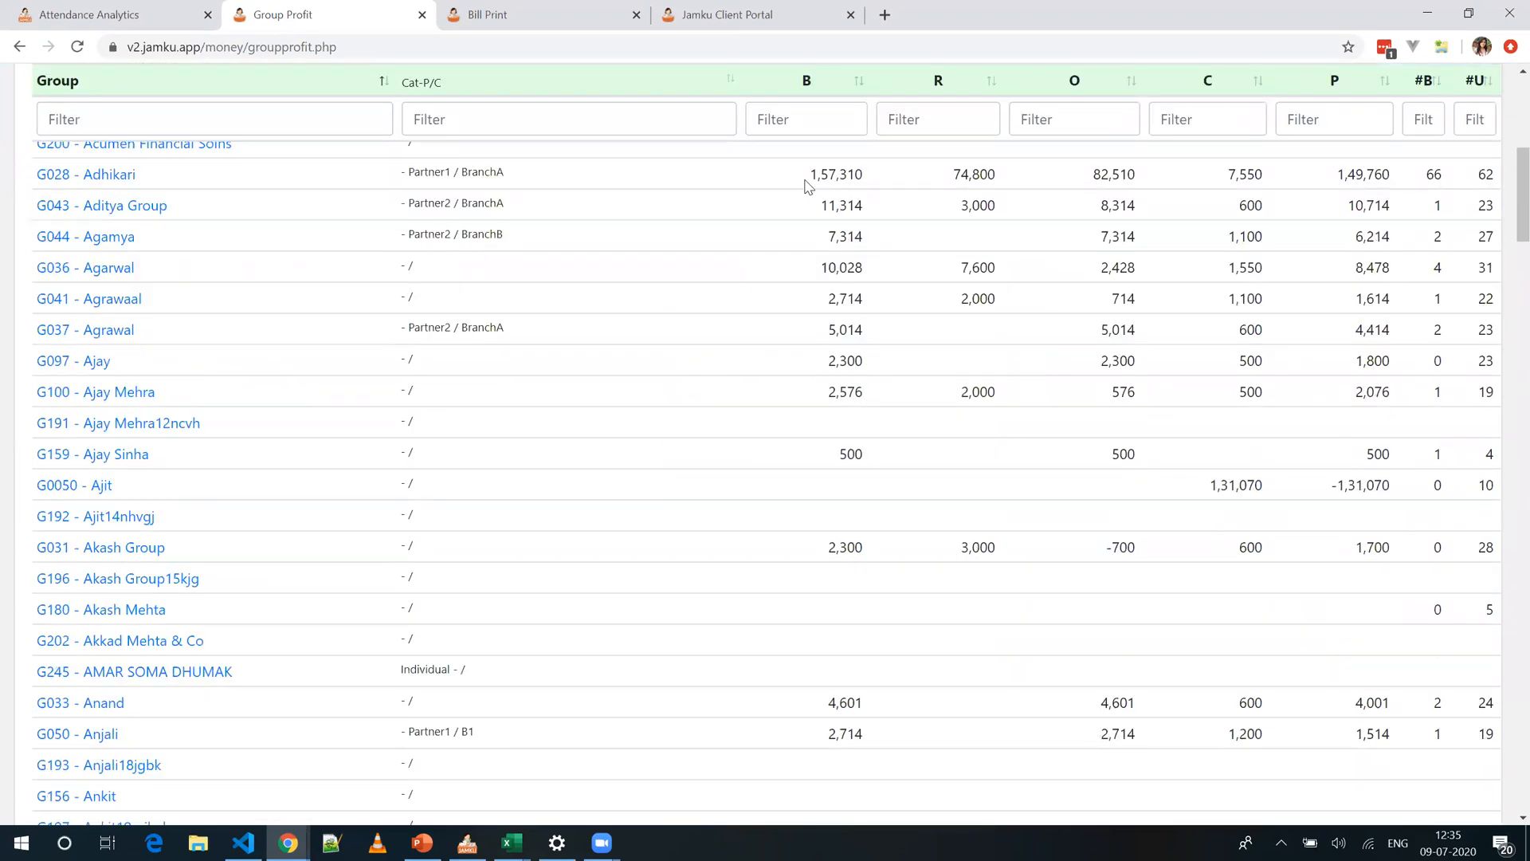
double_click(858, 173)
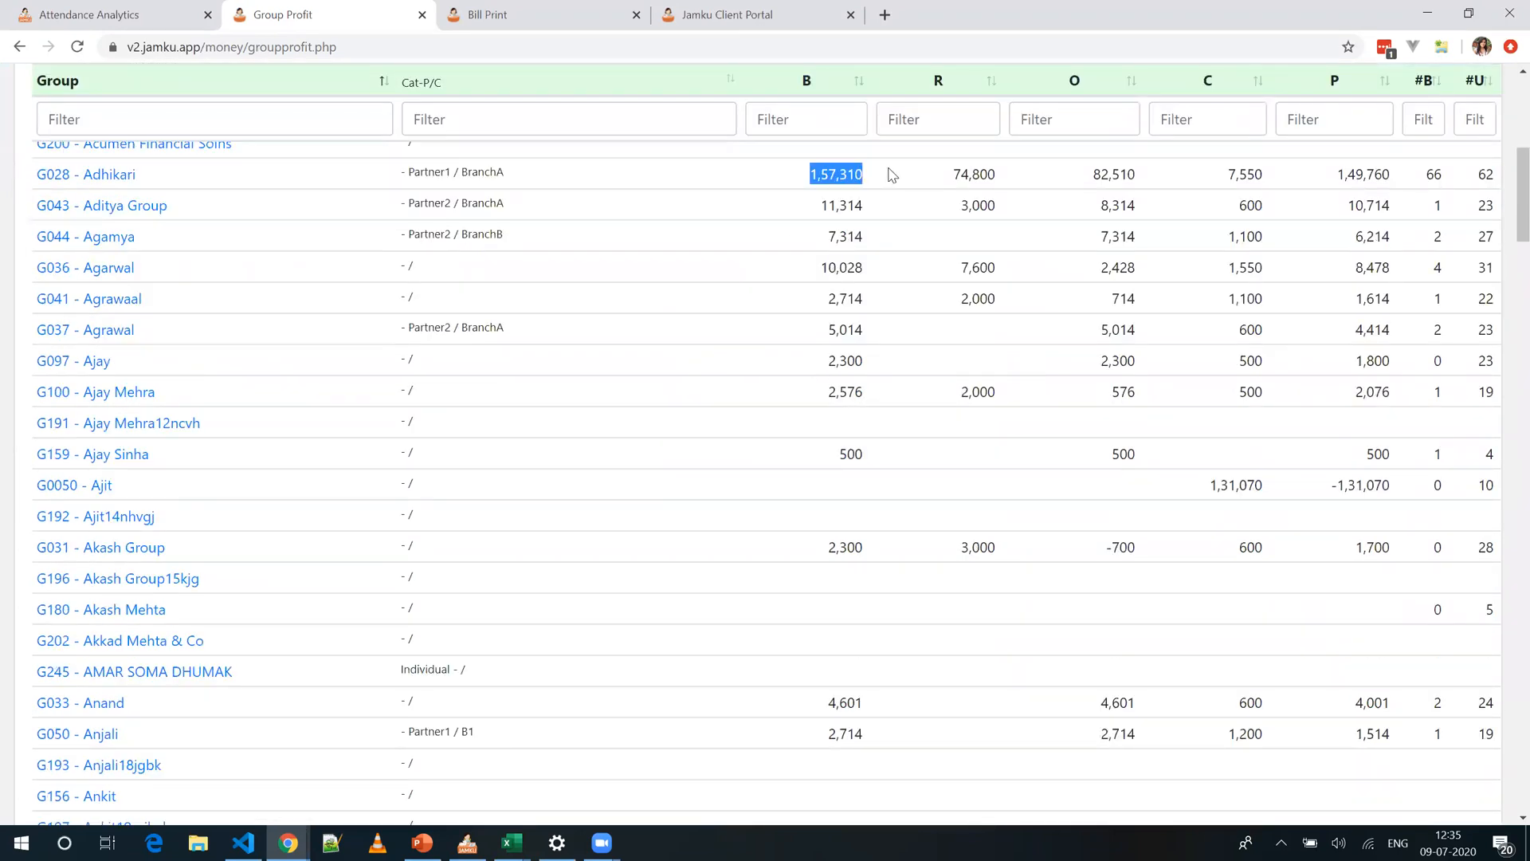
mouse_move(971, 175)
mouse_down()
mouse_move(1010, 174)
mouse_move(986, 169)
mouse_up()
drag(1097, 174, 1156, 188)
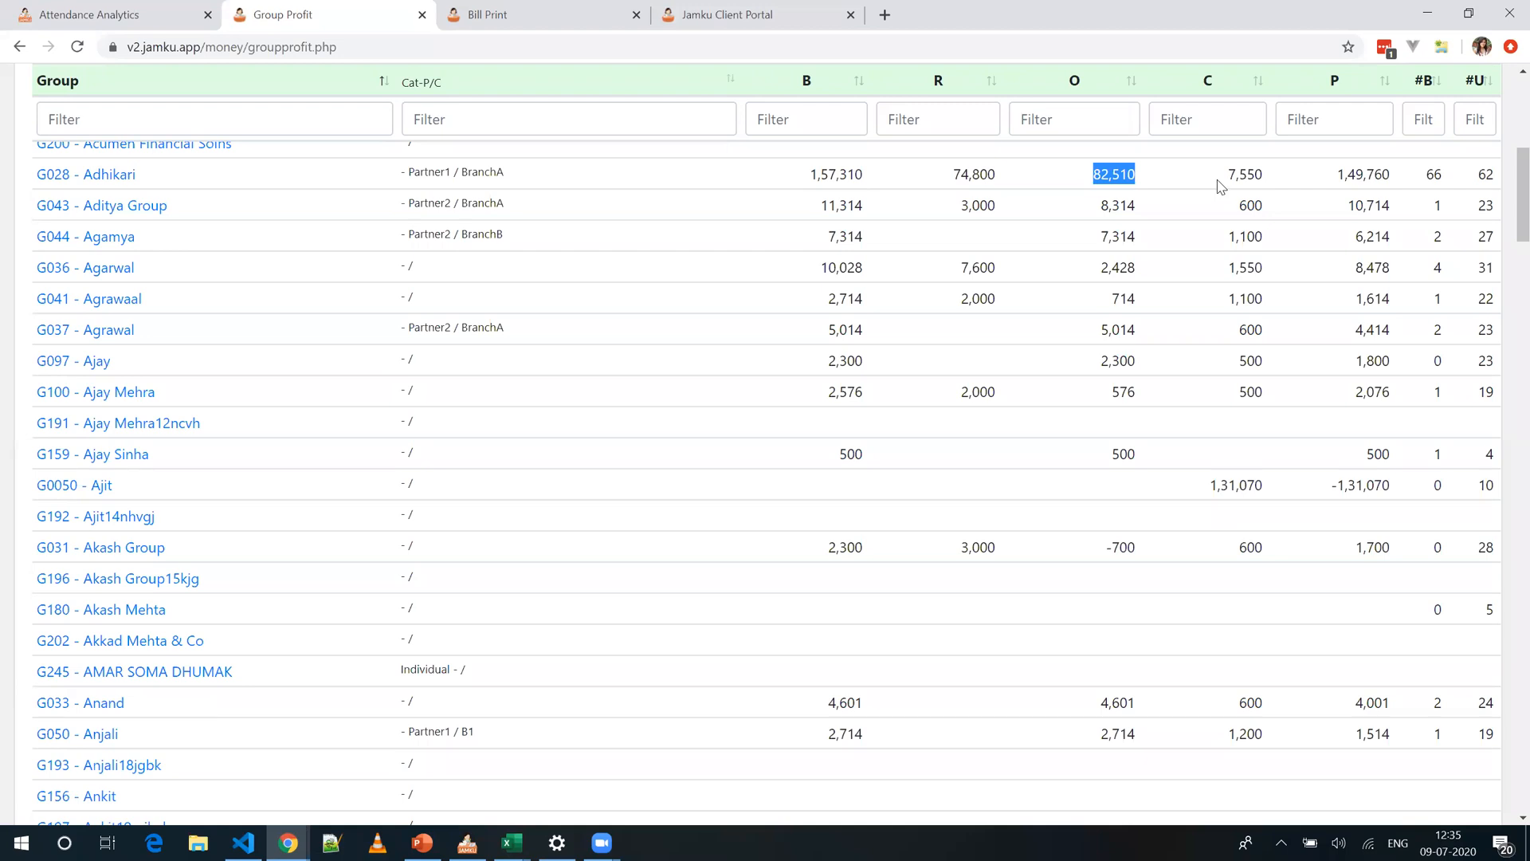
drag(1337, 173, 1395, 181)
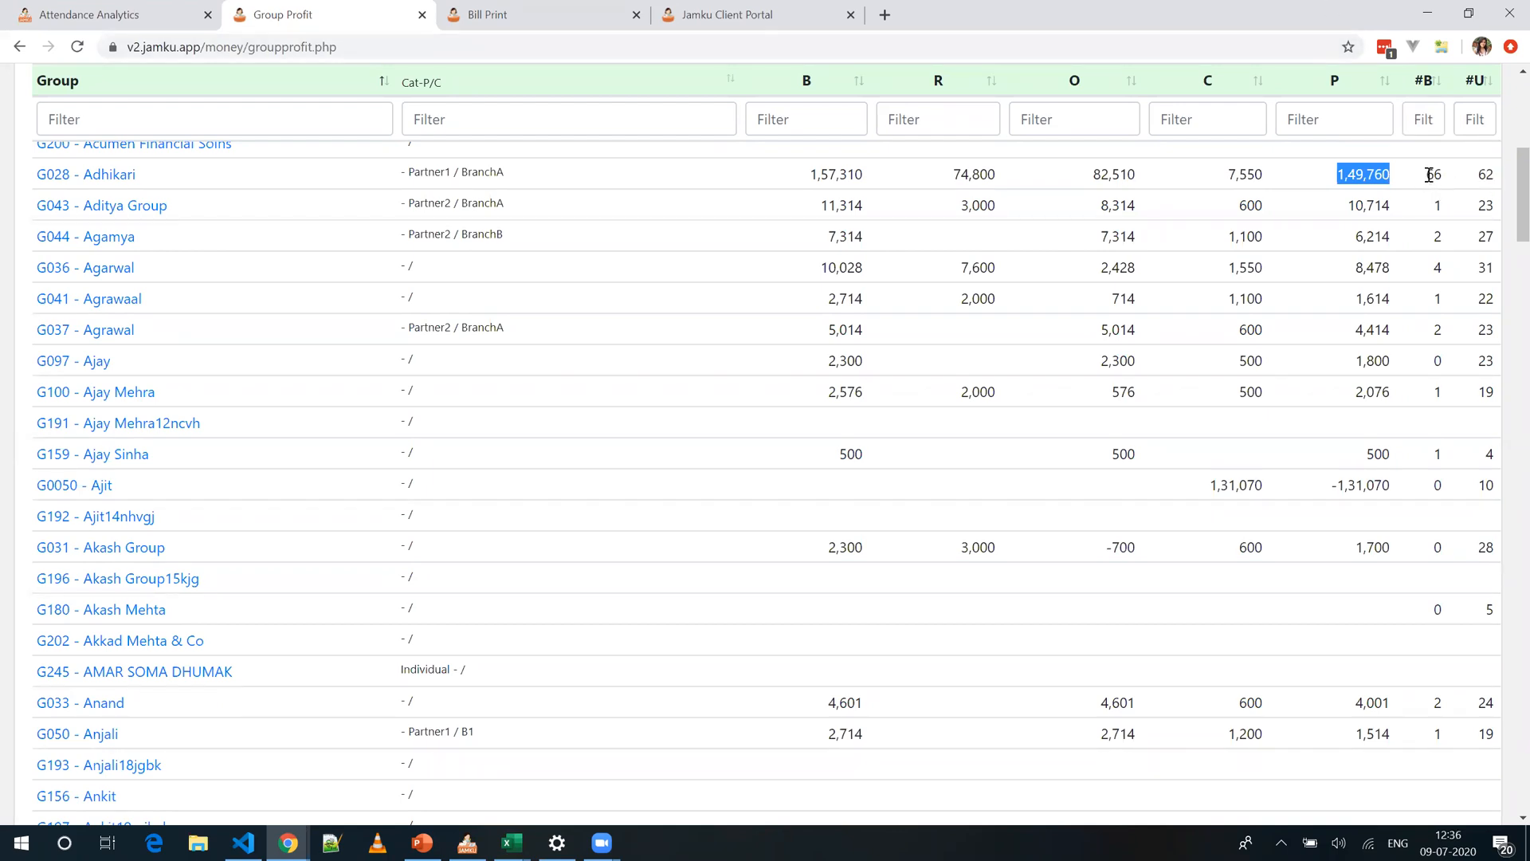
drag(1430, 175, 1494, 177)
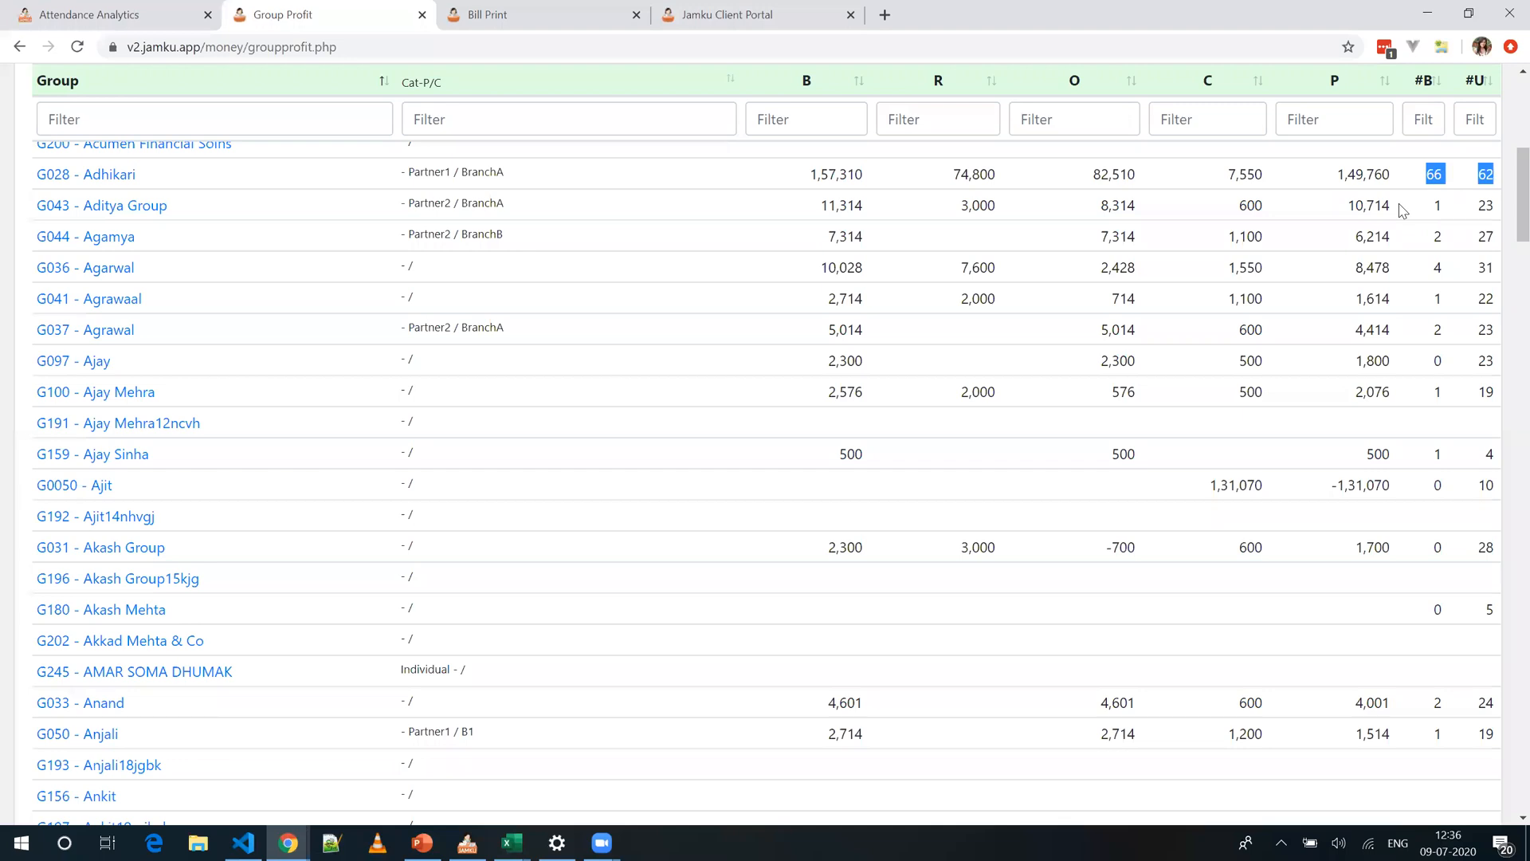
scroll(1403, 210, up, 7)
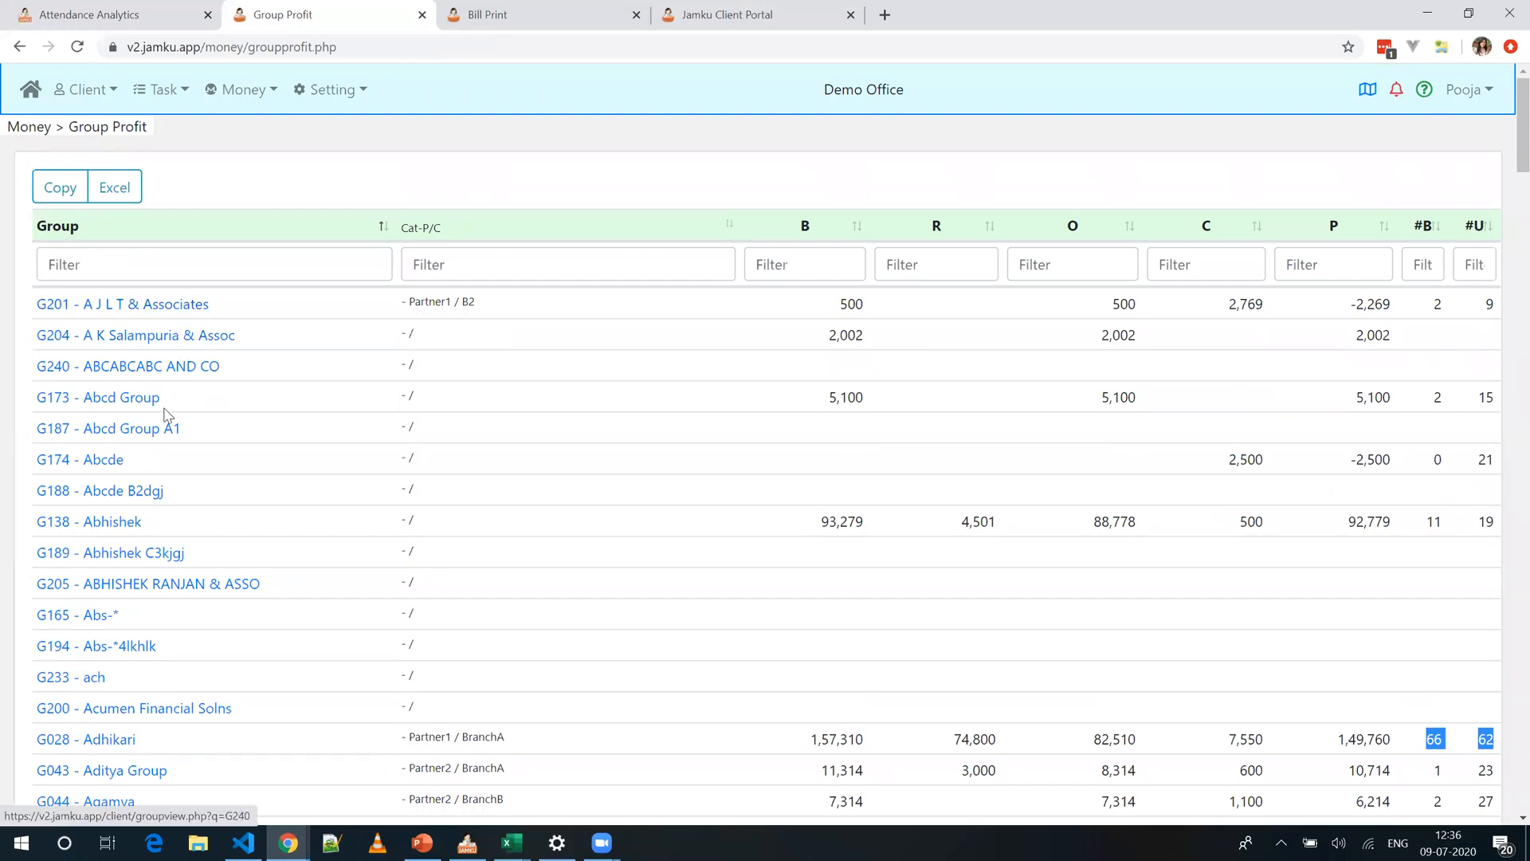
Step: Open the first Partner1 / BranchA group from the profit report and review its bills, receipts and running balance
click(111, 741)
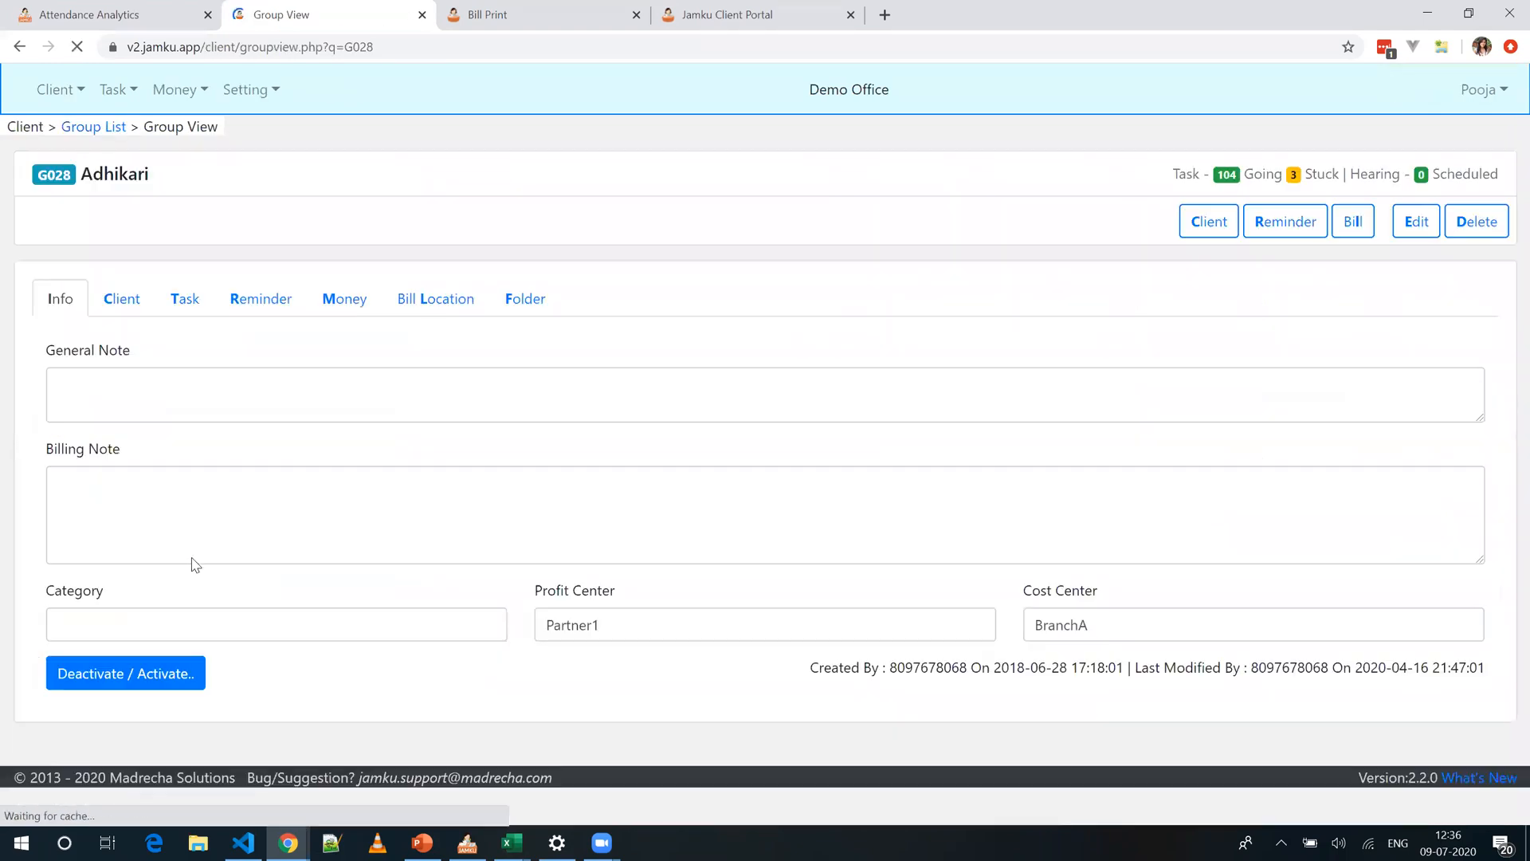
click(345, 305)
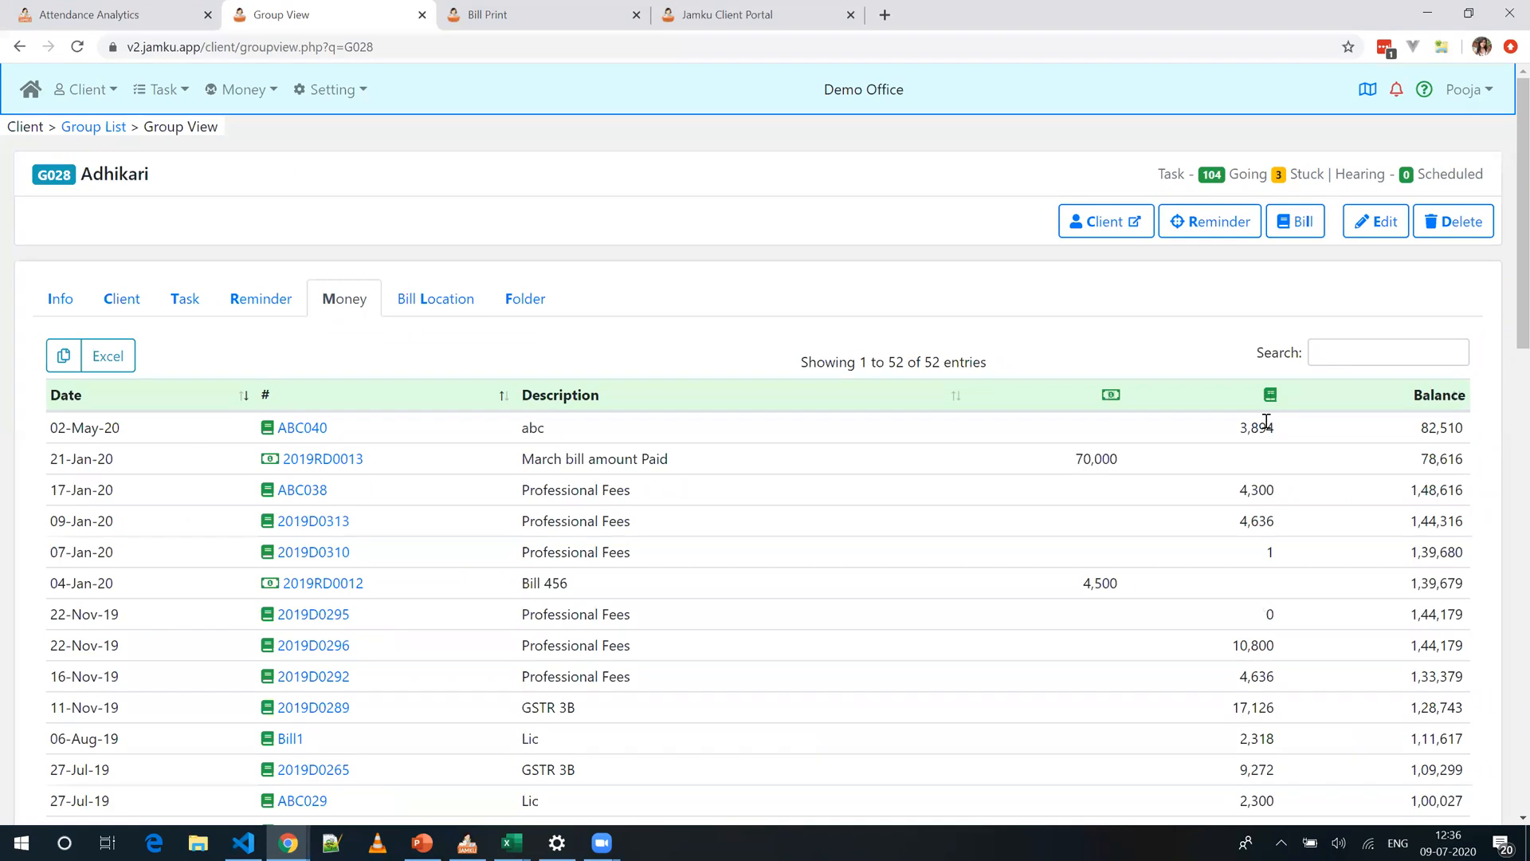
drag(1424, 429, 1479, 422)
click(1297, 313)
scroll(1237, 569, down, 12)
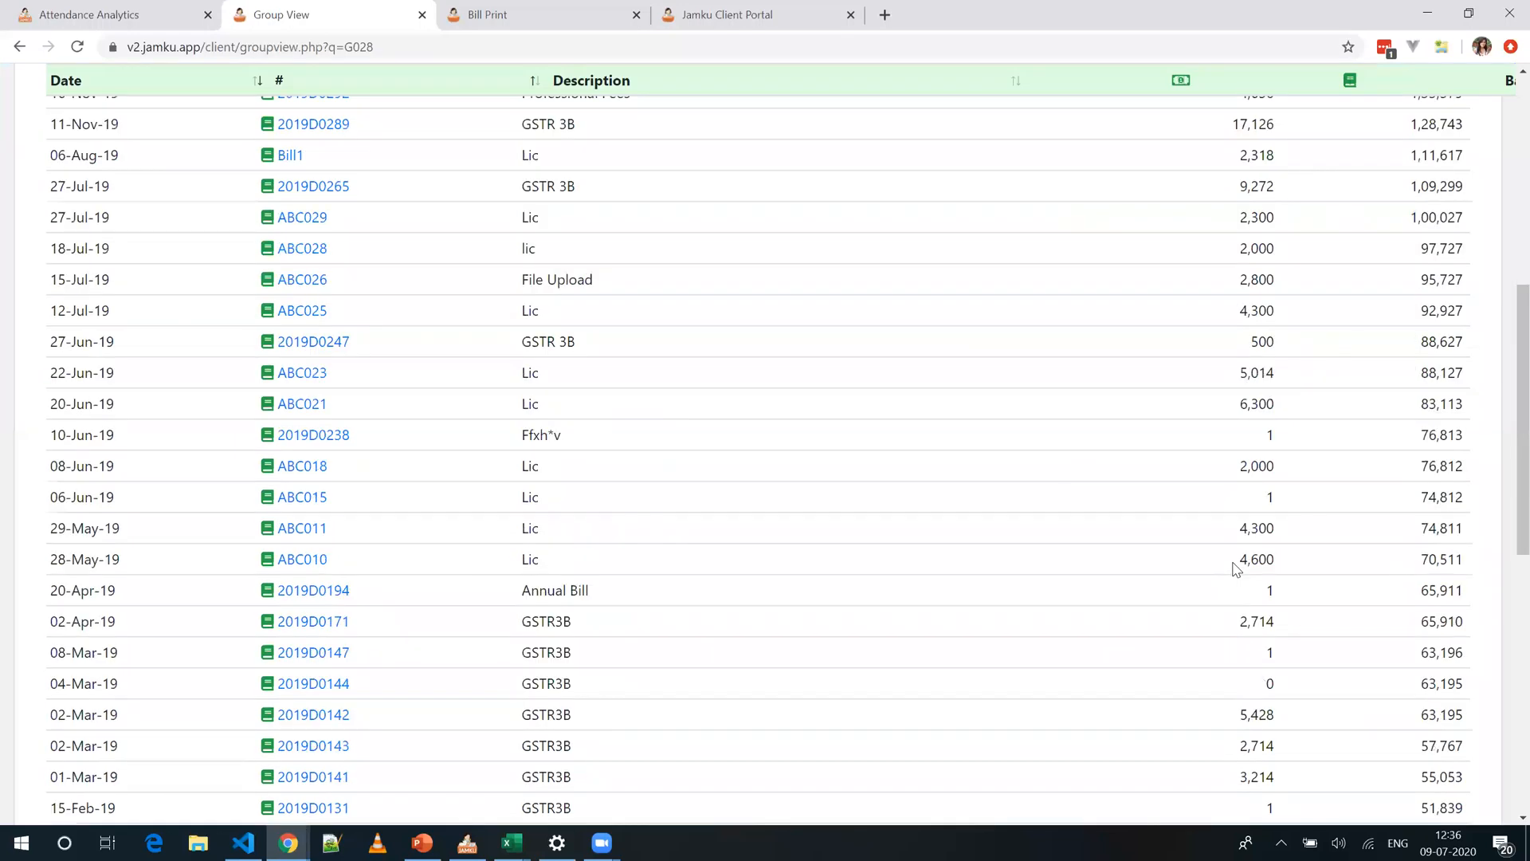
scroll(1236, 569, down, 5)
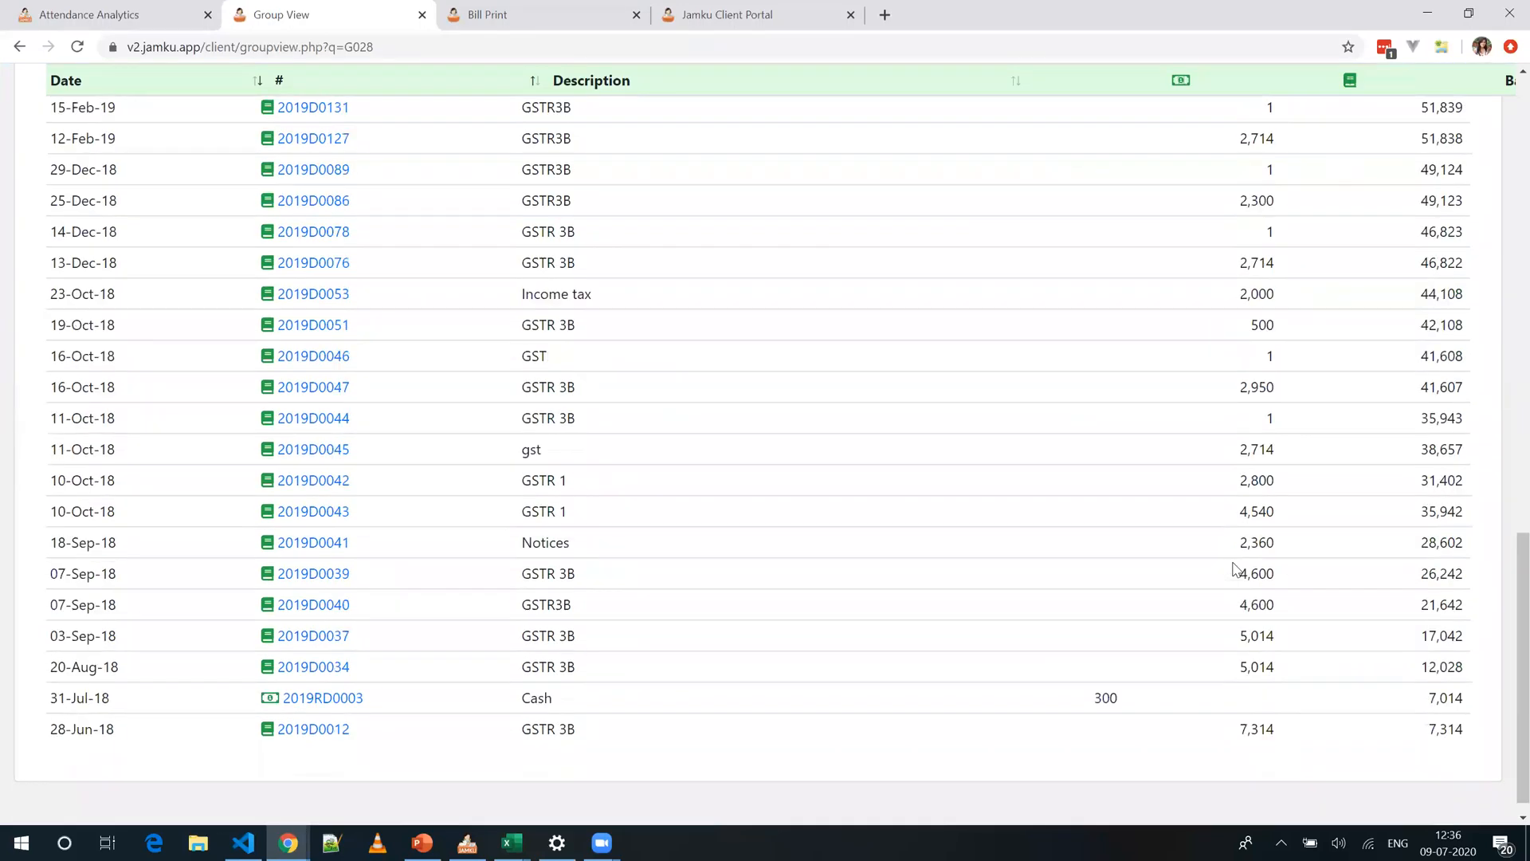
scroll(1236, 569, up, 17)
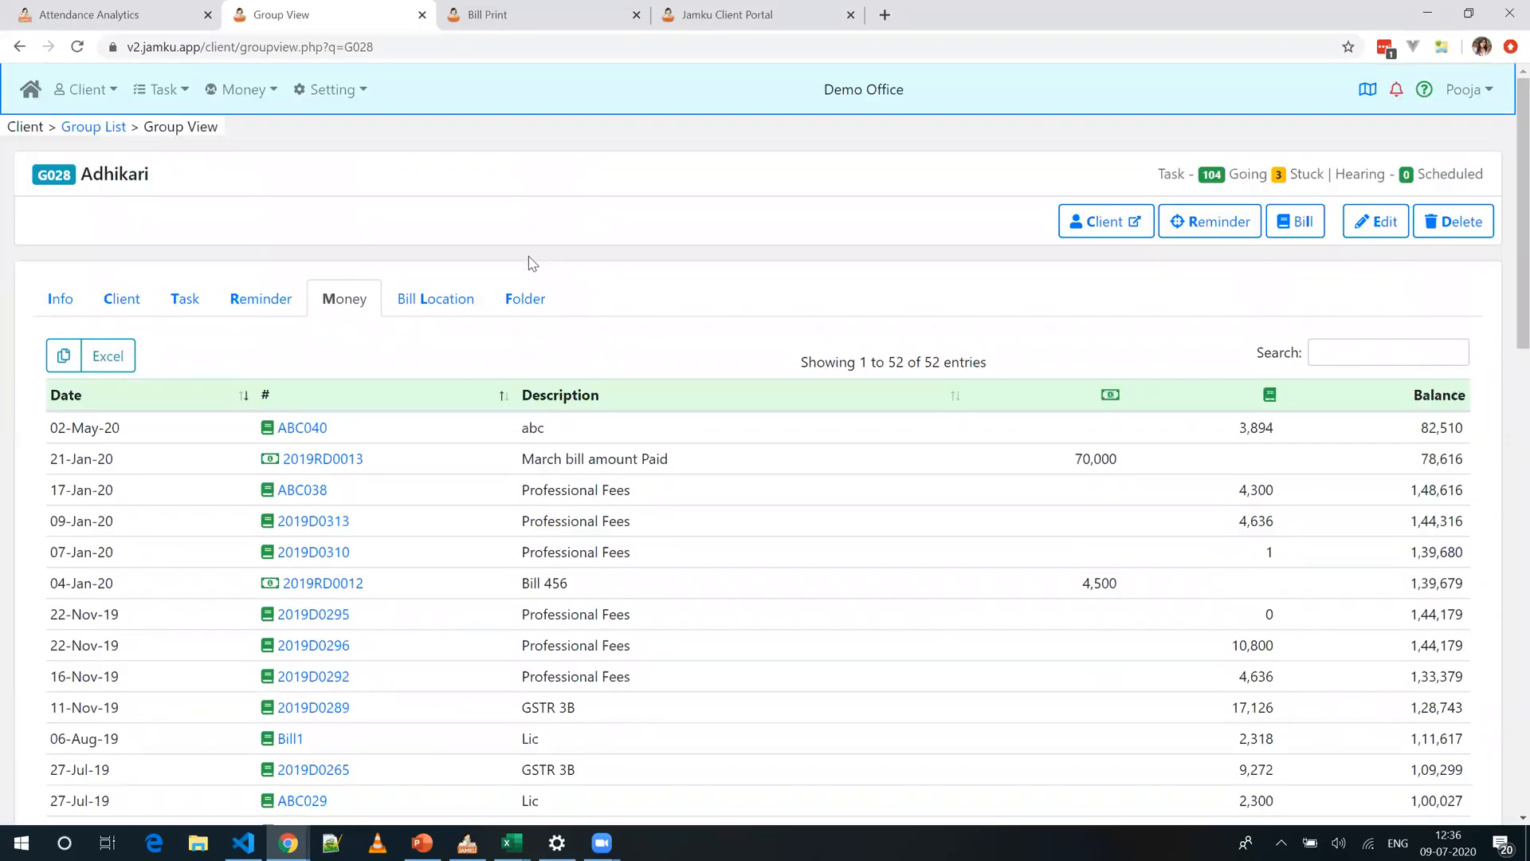